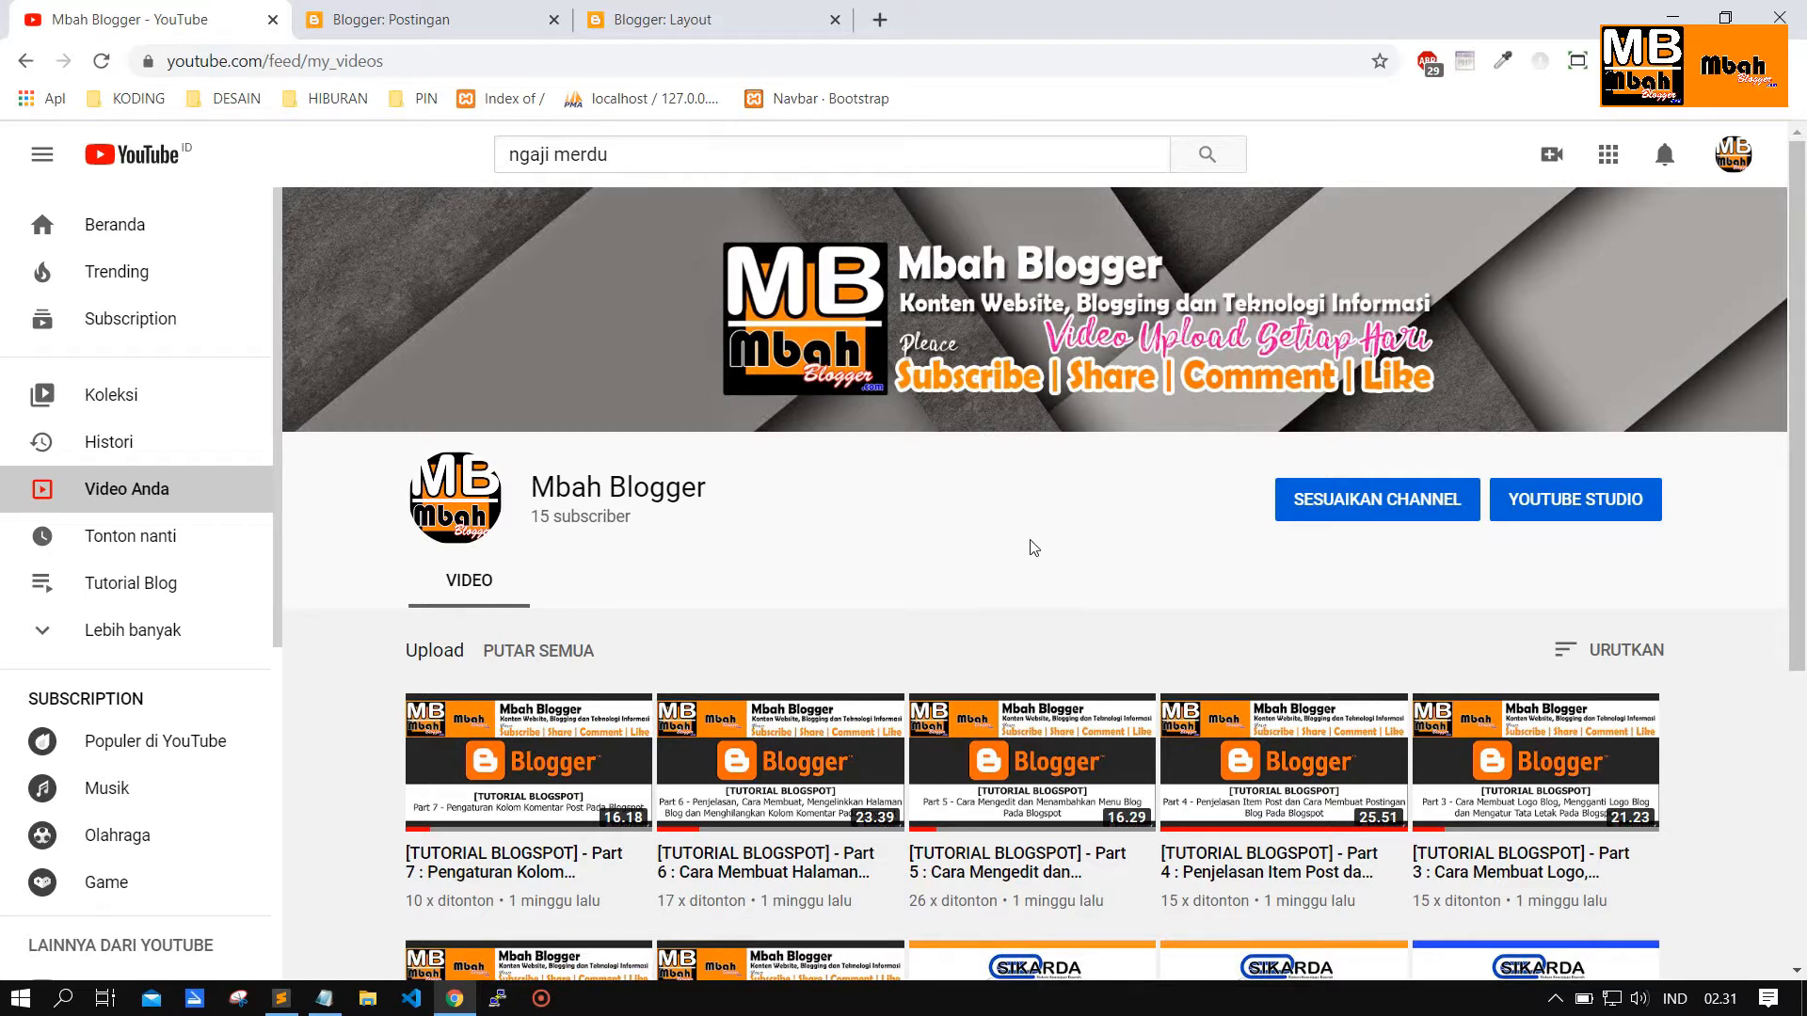
# Read the Part 9 lesson title in the open Notepad note, then put the note away.
pyautogui.click(338, 1000)
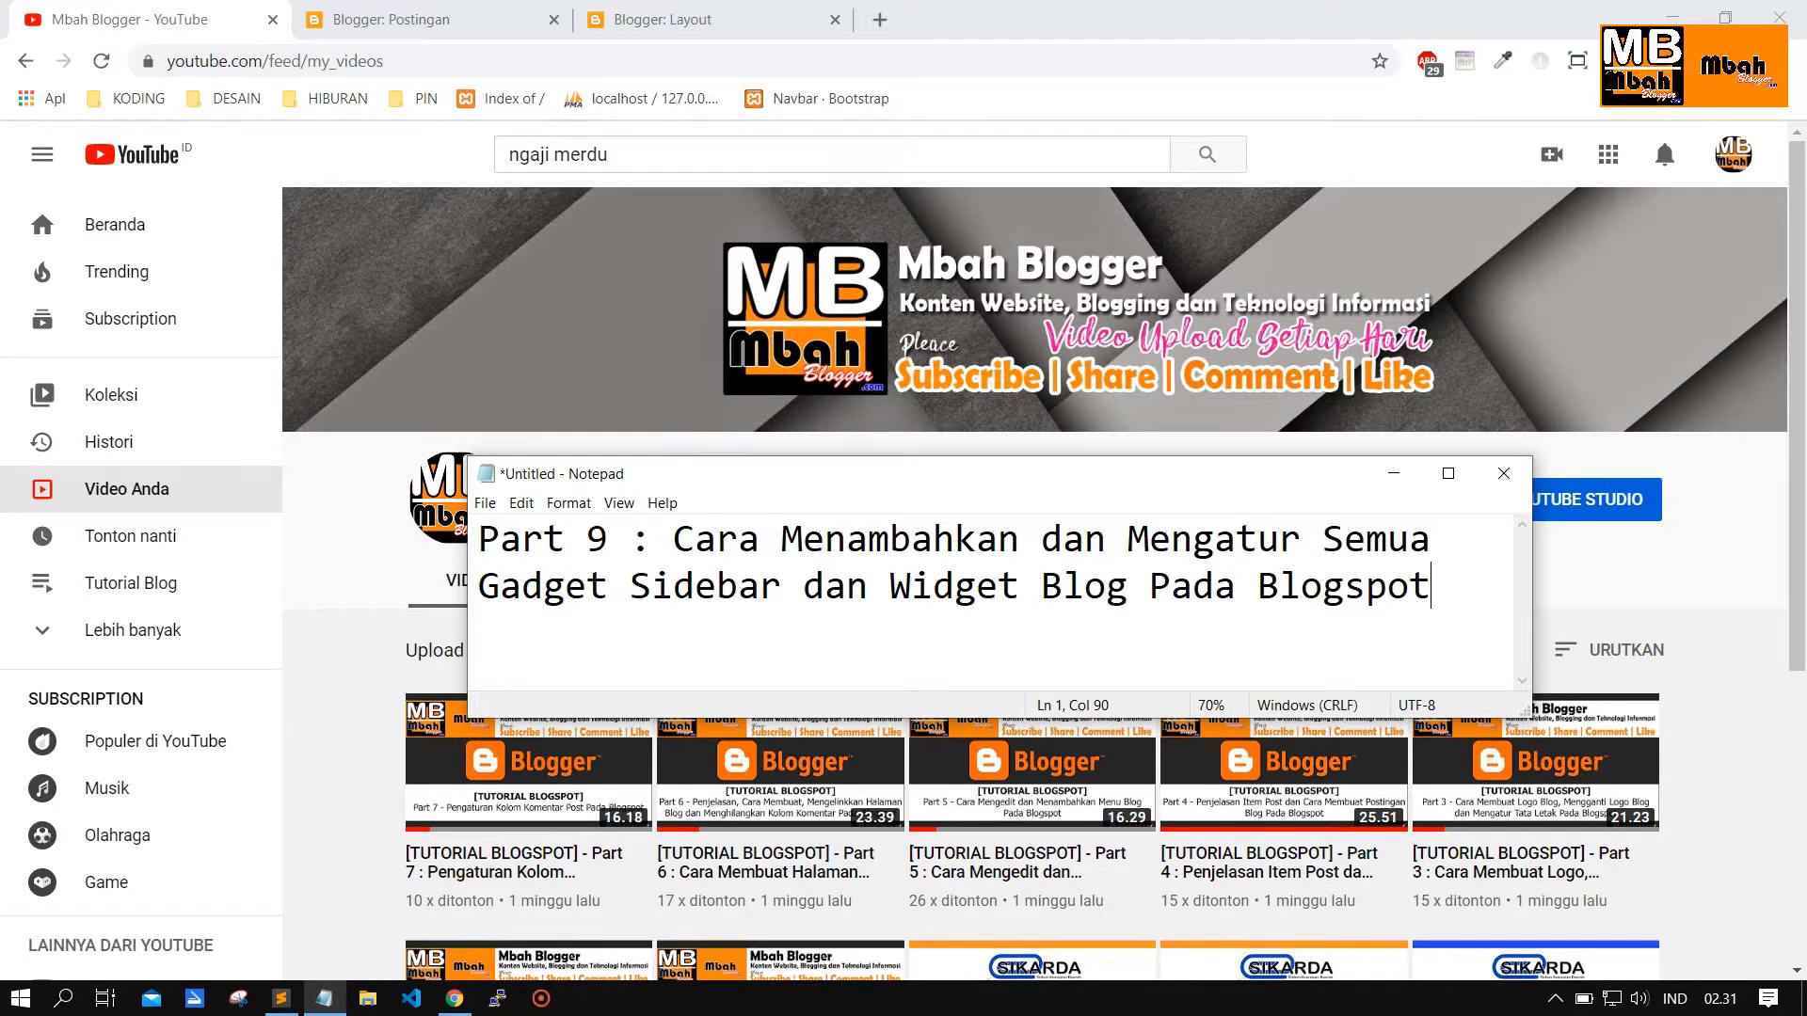
pyautogui.moveTo(665, 475)
pyautogui.mouseDown()
pyautogui.moveTo(661, 453)
pyautogui.moveTo(762, 457)
pyautogui.moveTo(670, 442)
pyautogui.mouseUp()
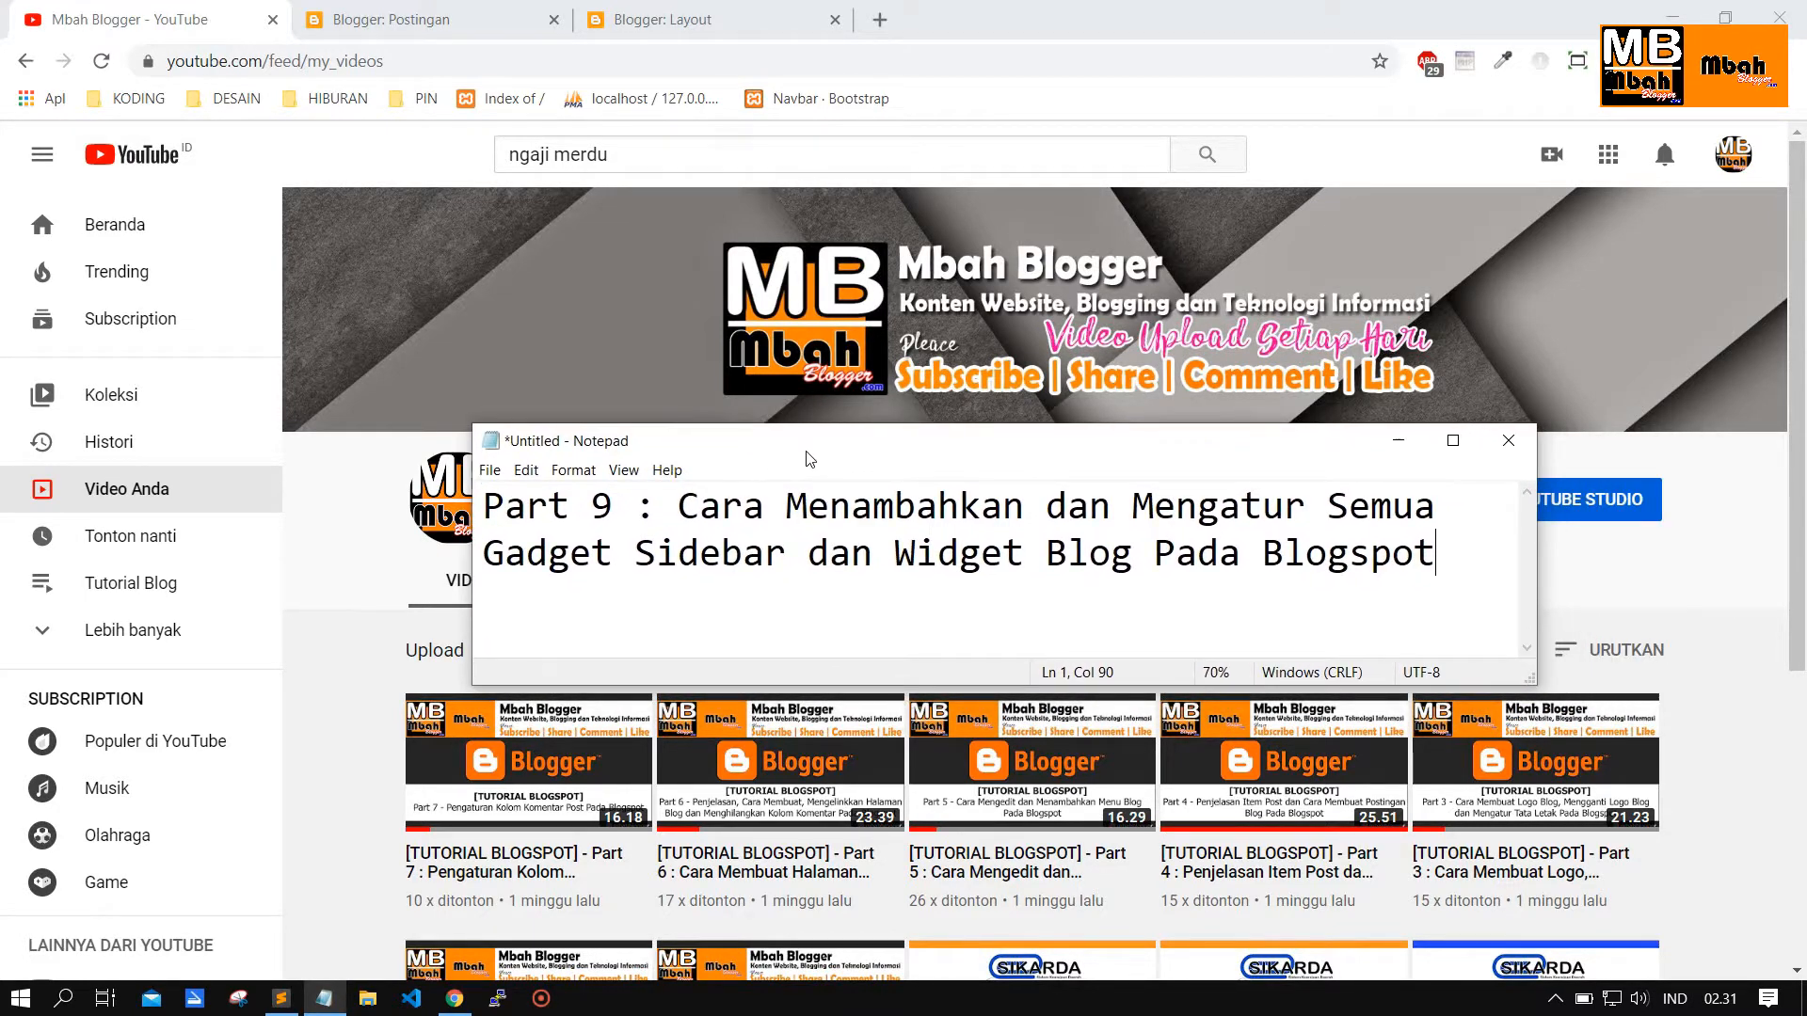
pyautogui.moveTo(807, 458)
pyautogui.mouseDown()
pyautogui.moveTo(778, 484)
pyautogui.moveTo(805, 482)
pyautogui.mouseUp()
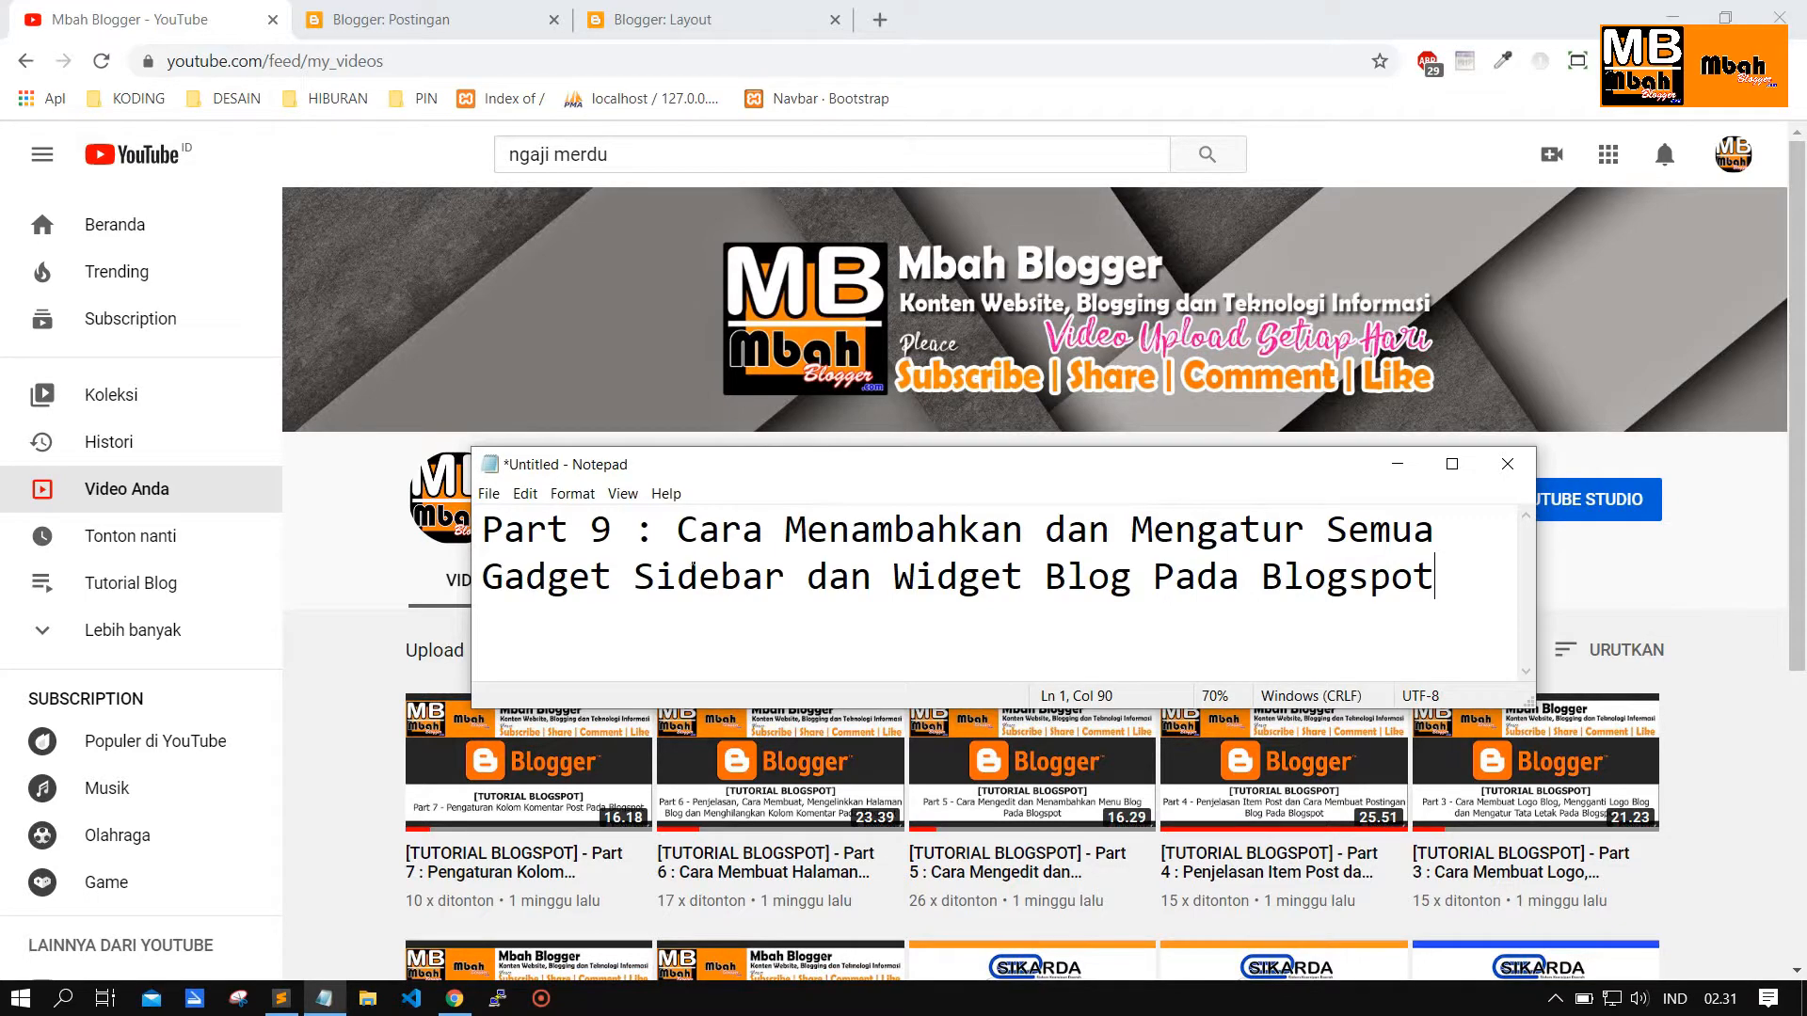
pyautogui.click(1397, 464)
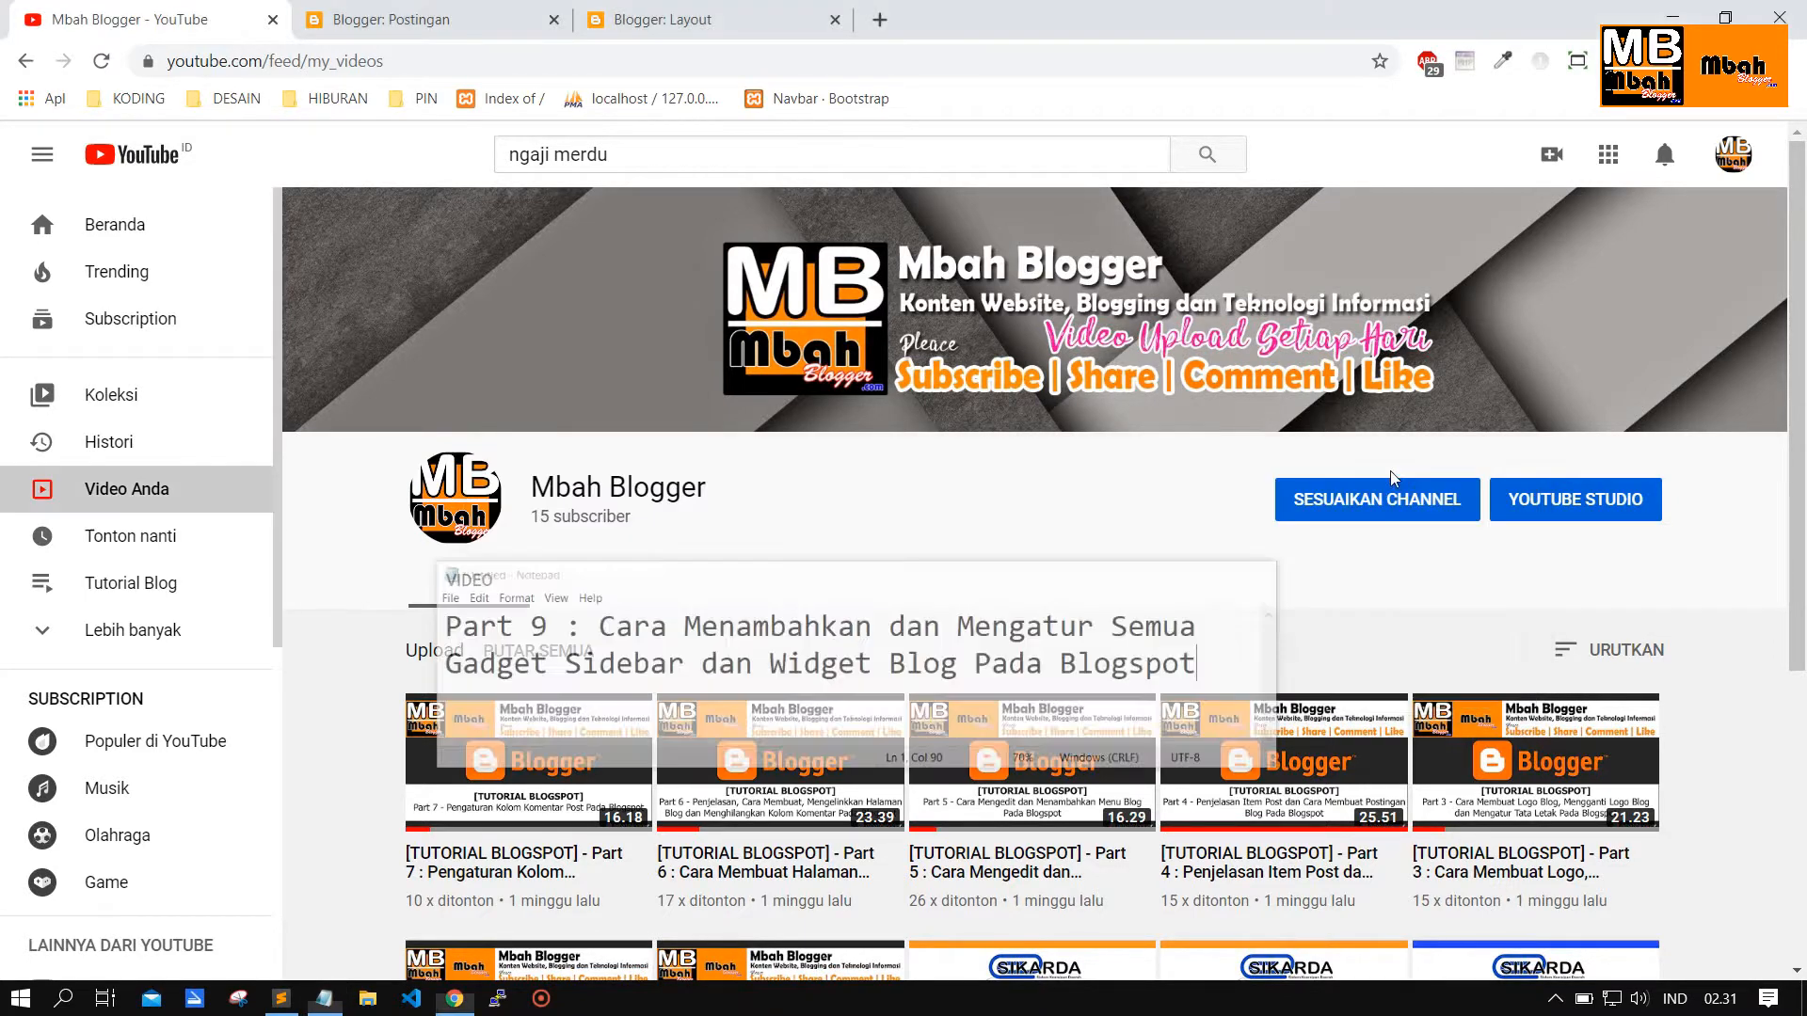
# Bring up the Arsip Kuliah blog's Layout page in Blogger and close the MBAH BLOGGER posts page.
pyautogui.click(436, 26)
pyautogui.scroll(-1, 371, 363)
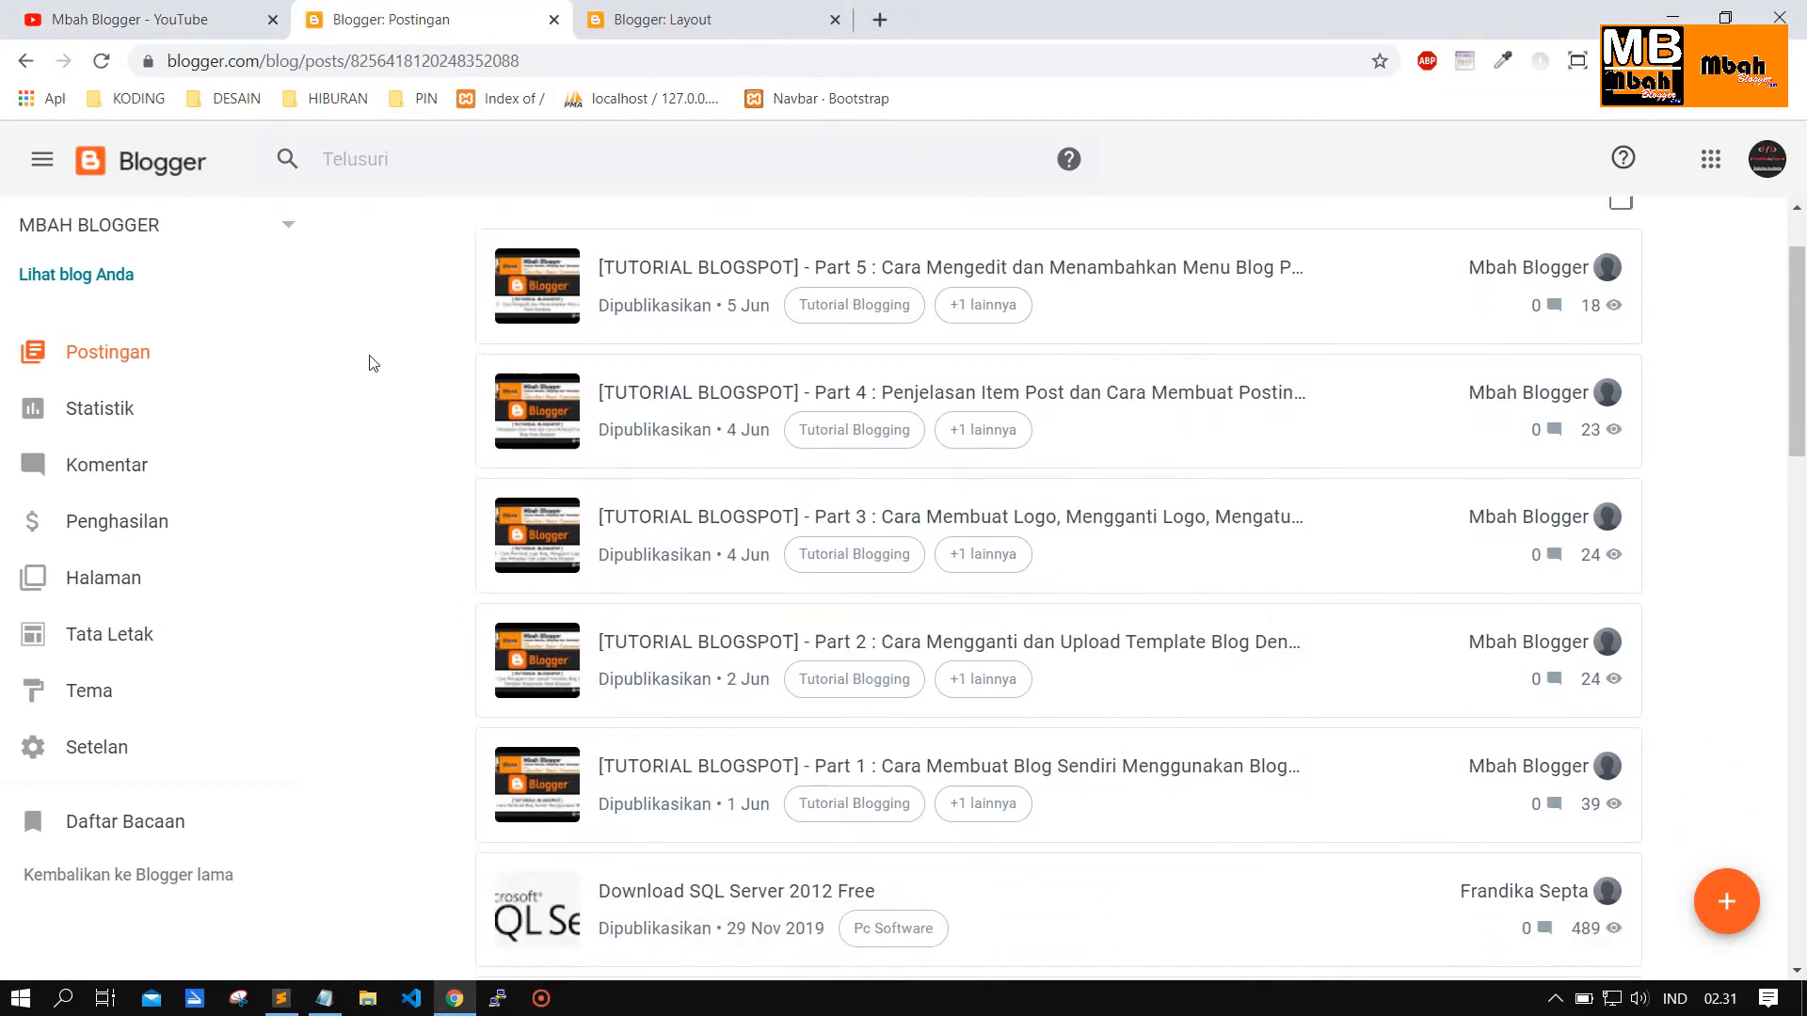
pyautogui.scroll(1, 377, 348)
pyautogui.click(623, 15)
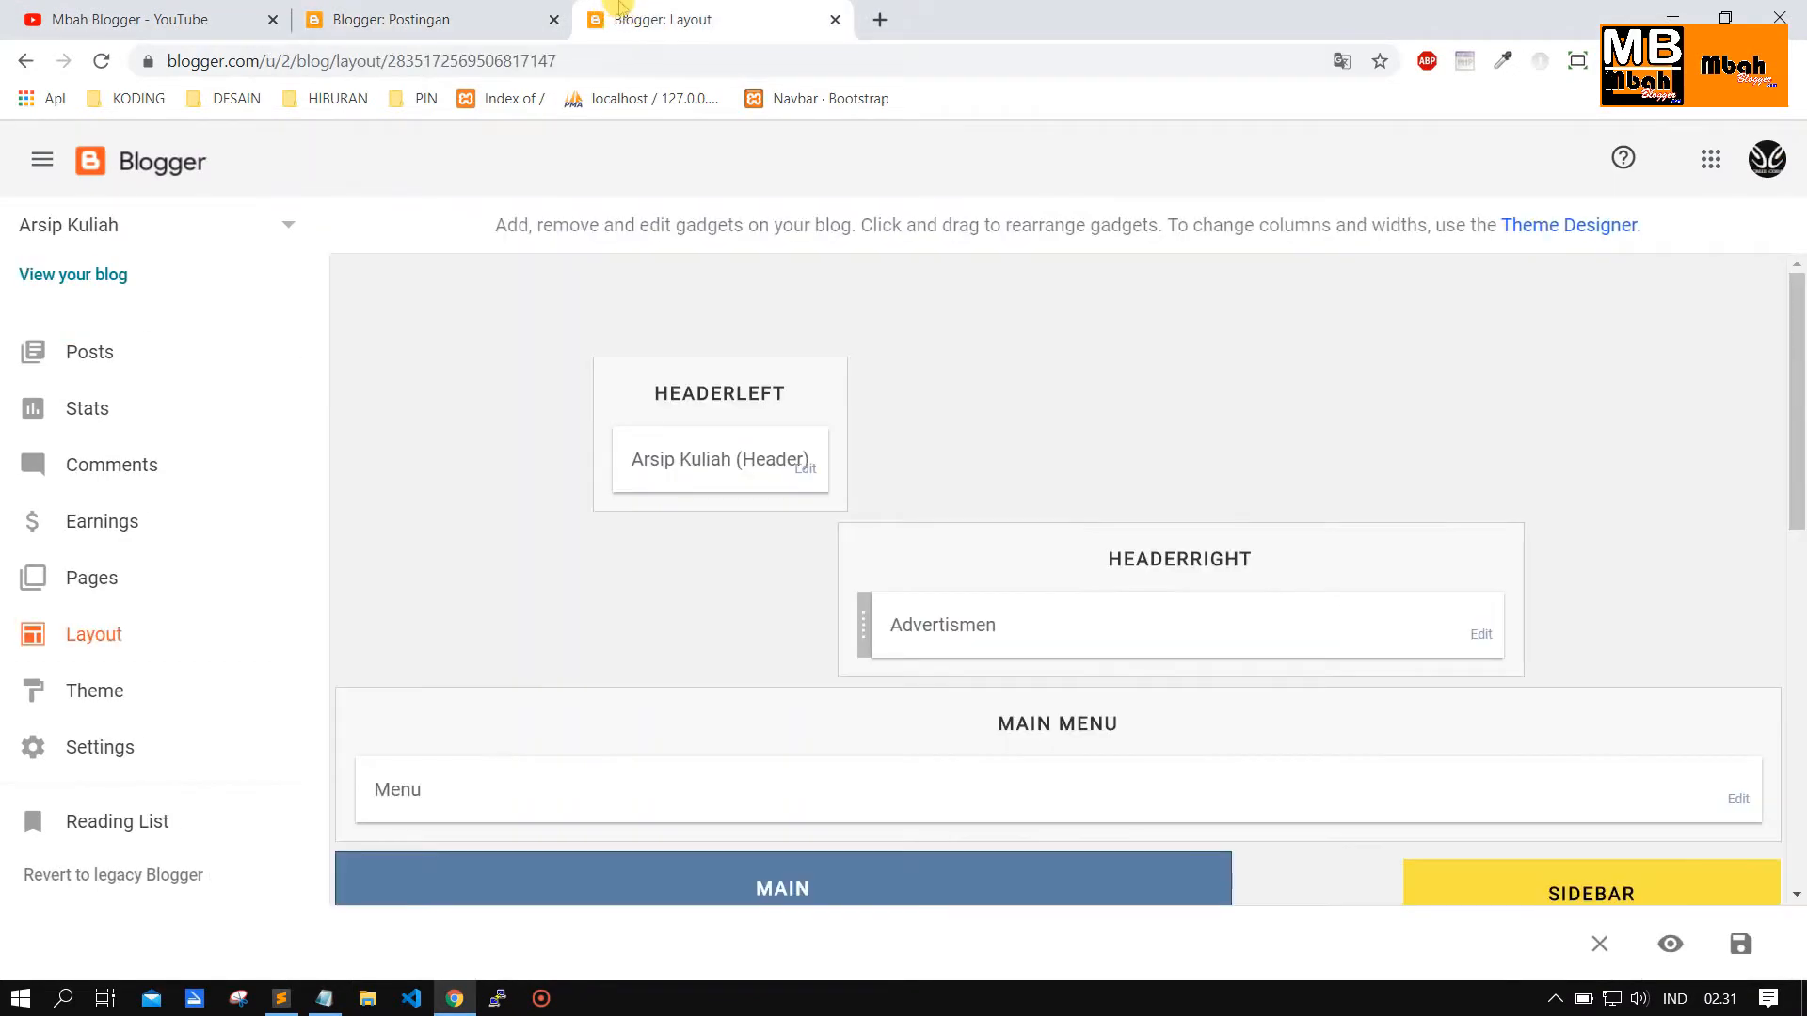
pyautogui.click(553, 20)
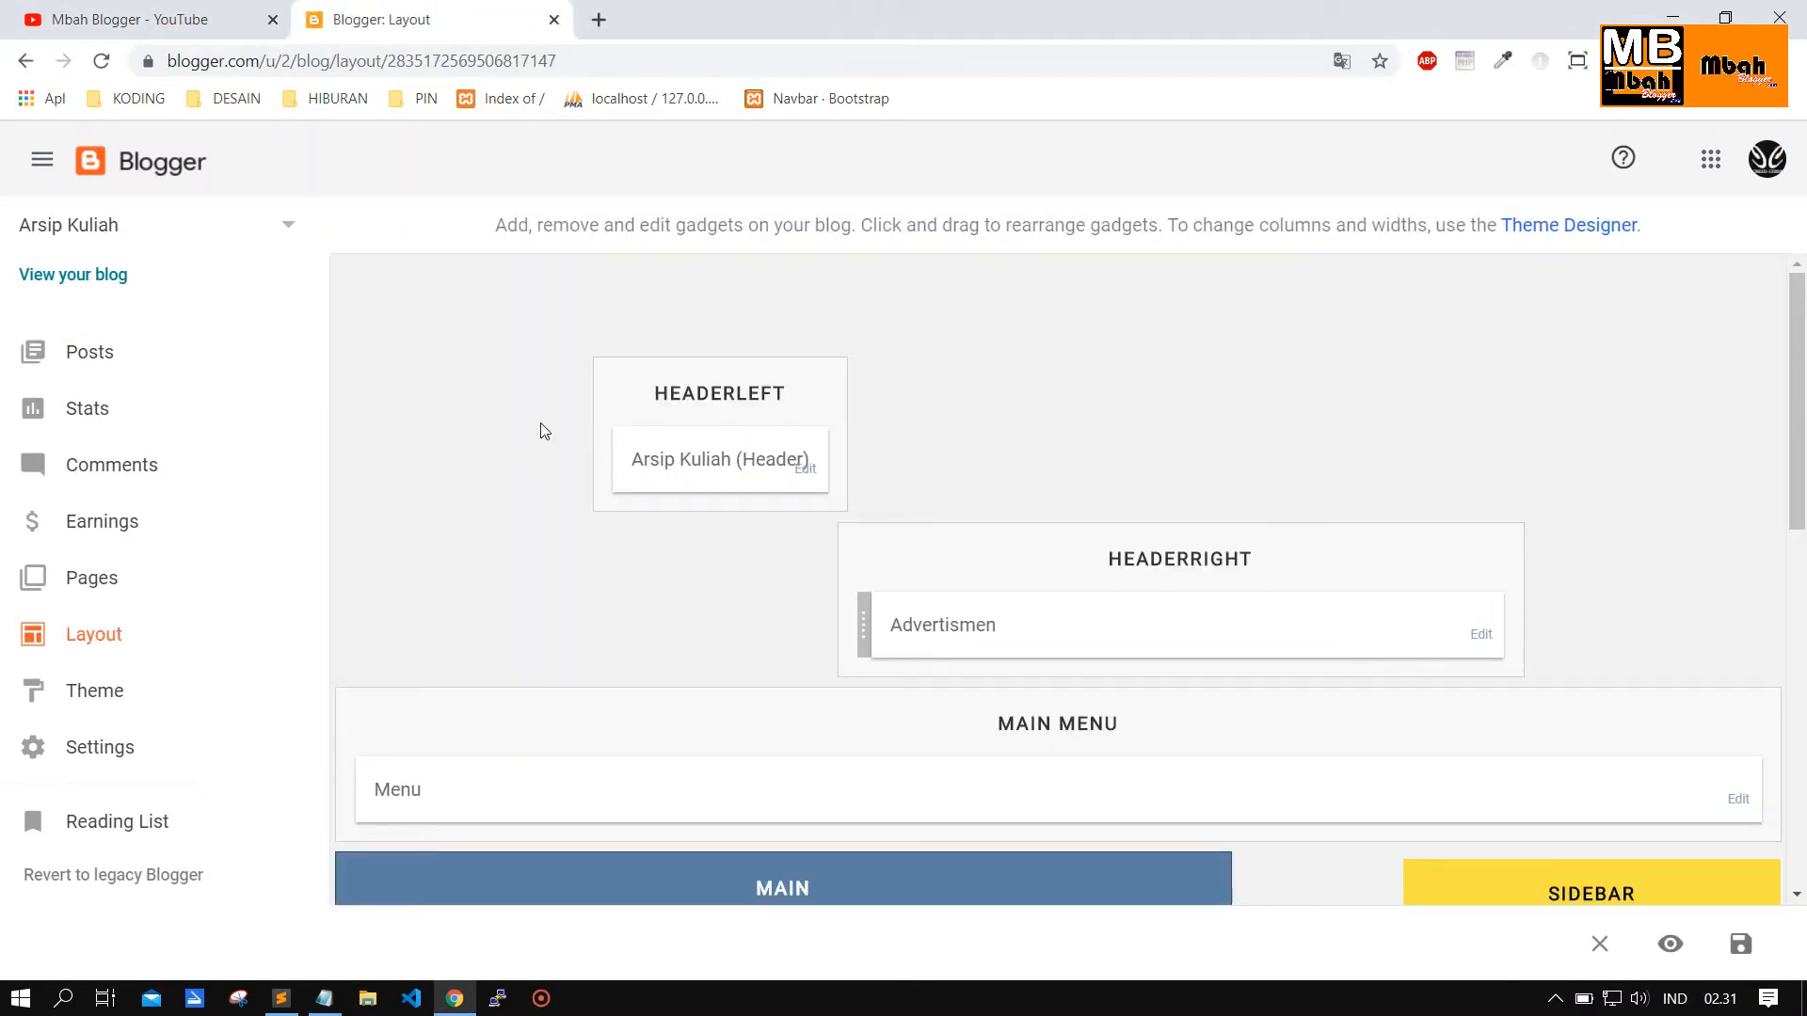
# Recheck the lesson title note, then examine the Layout page's sections from the header down to the footer.
pyautogui.click(324, 998)
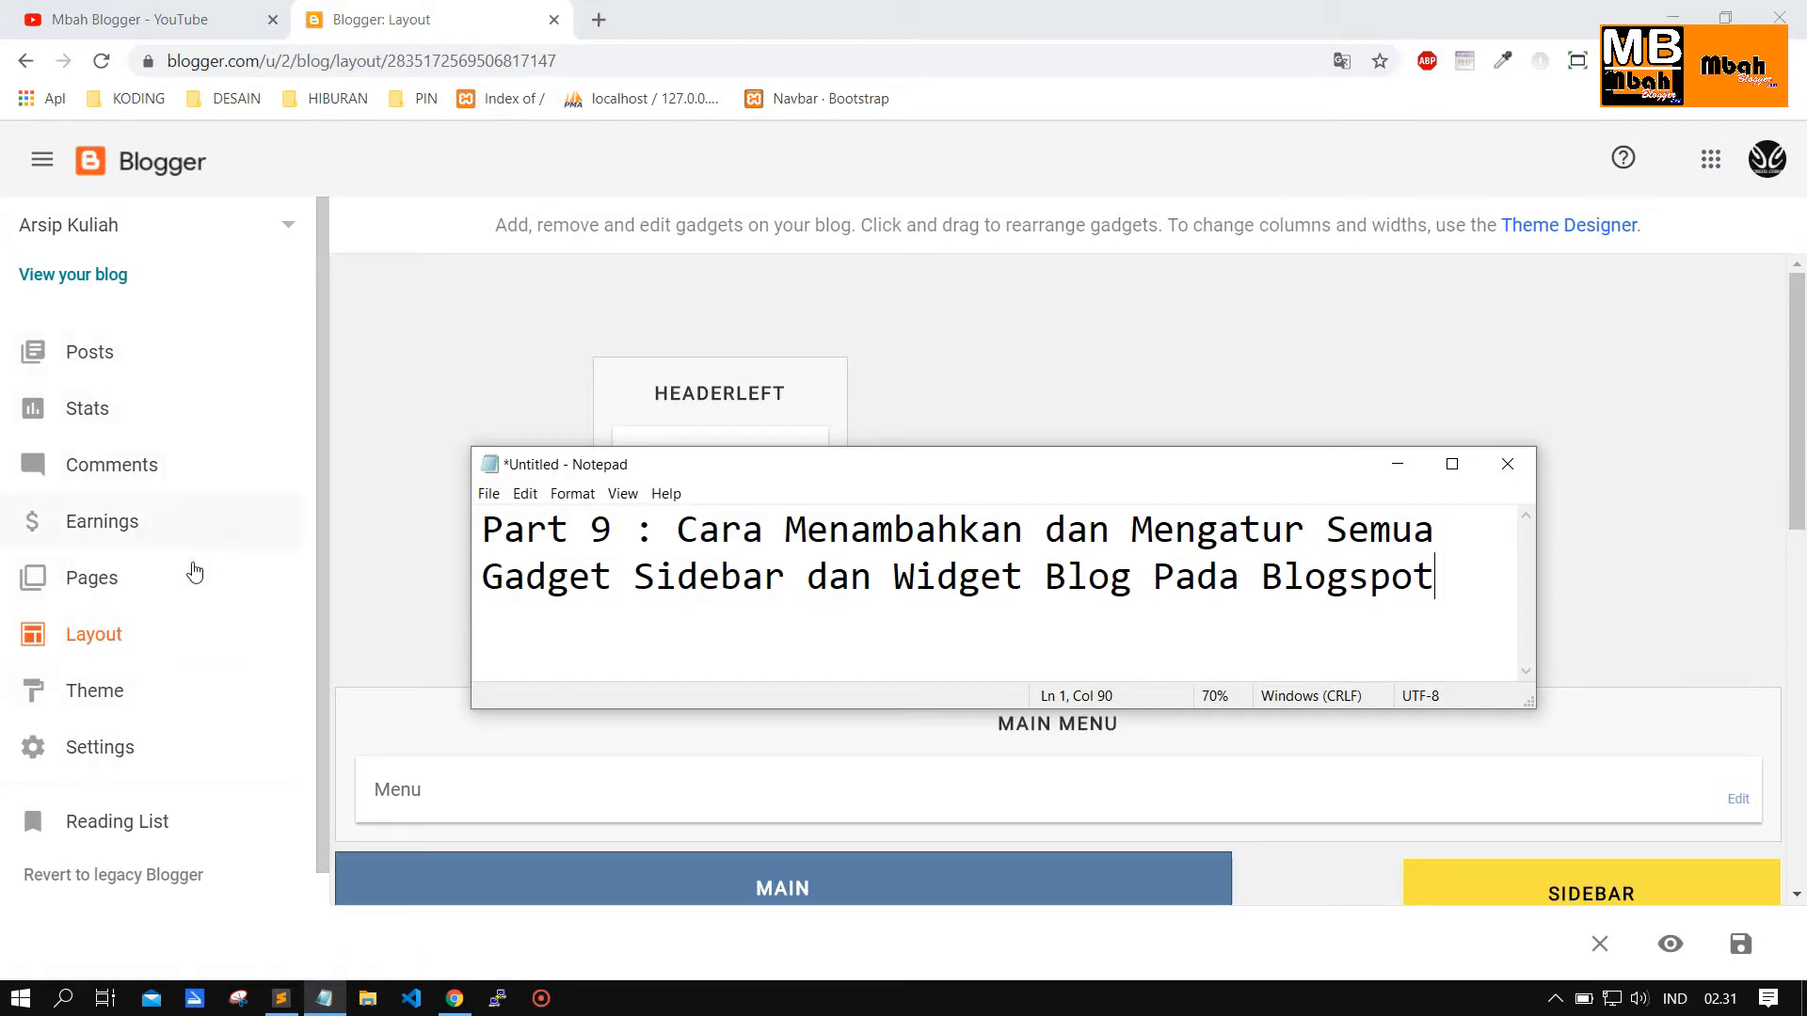
pyautogui.click(105, 647)
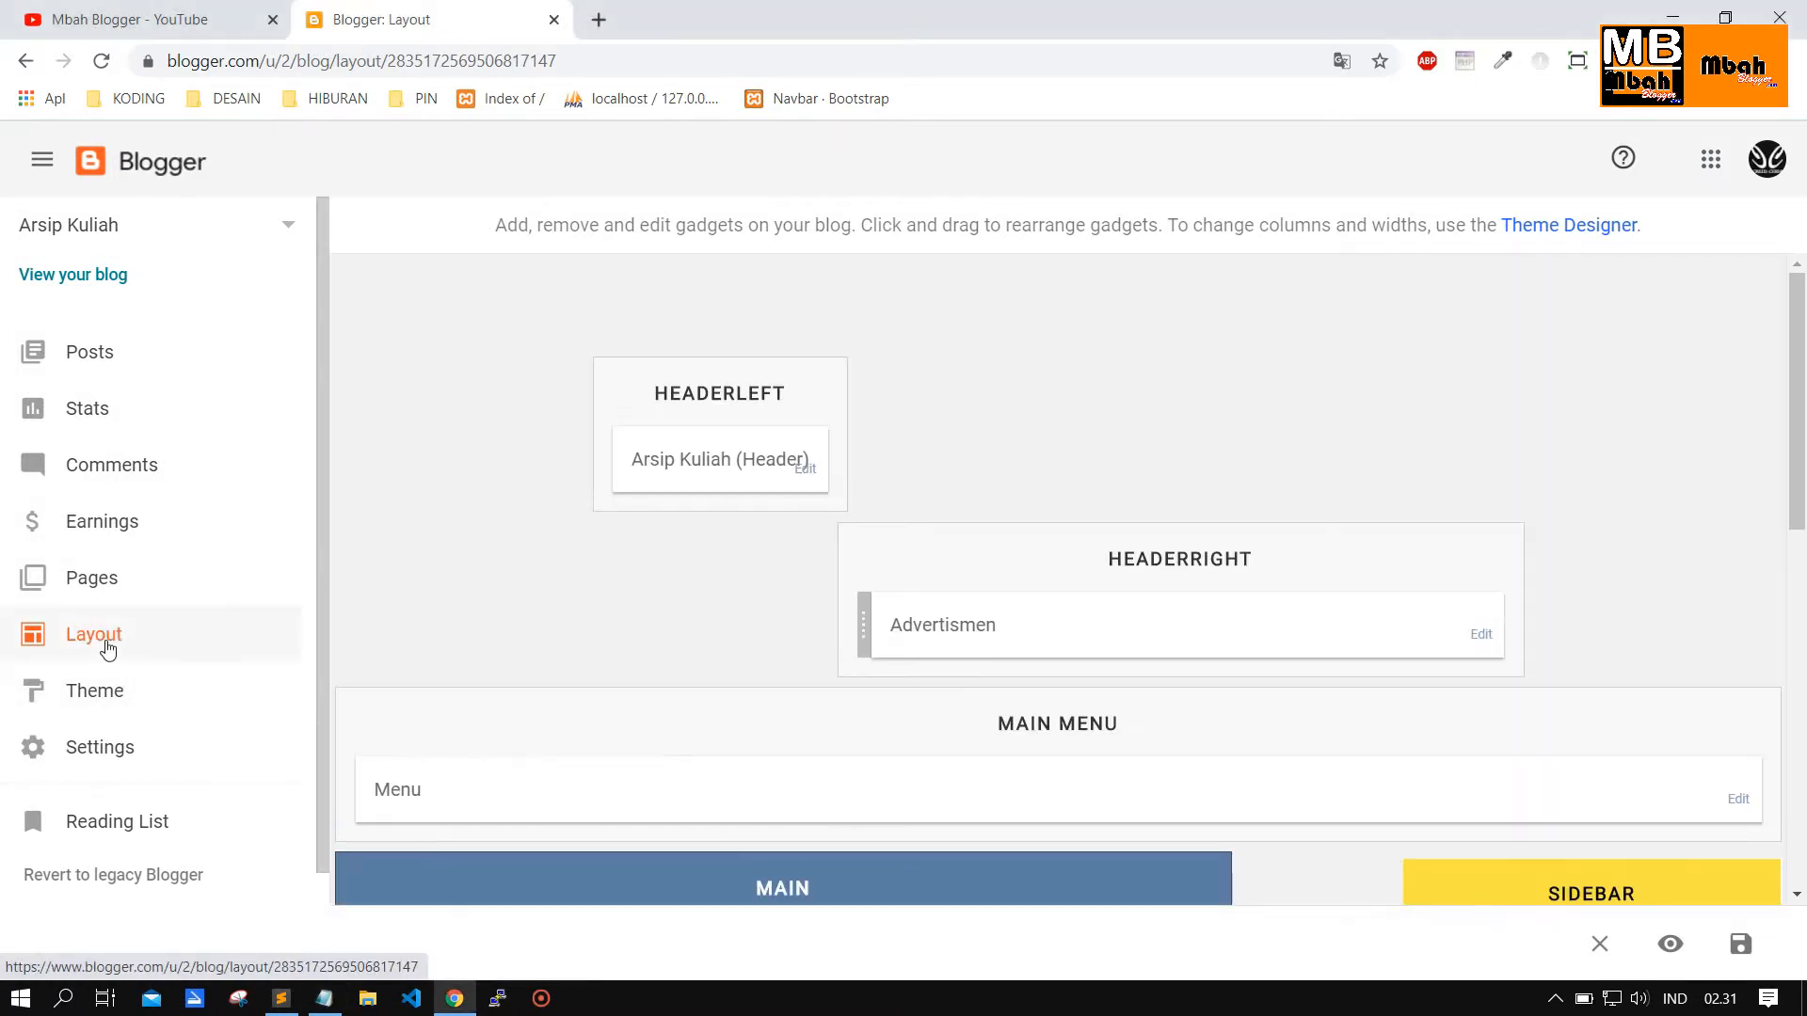
pyautogui.scroll(-5, 607, 516)
pyautogui.scroll(-1, 607, 555)
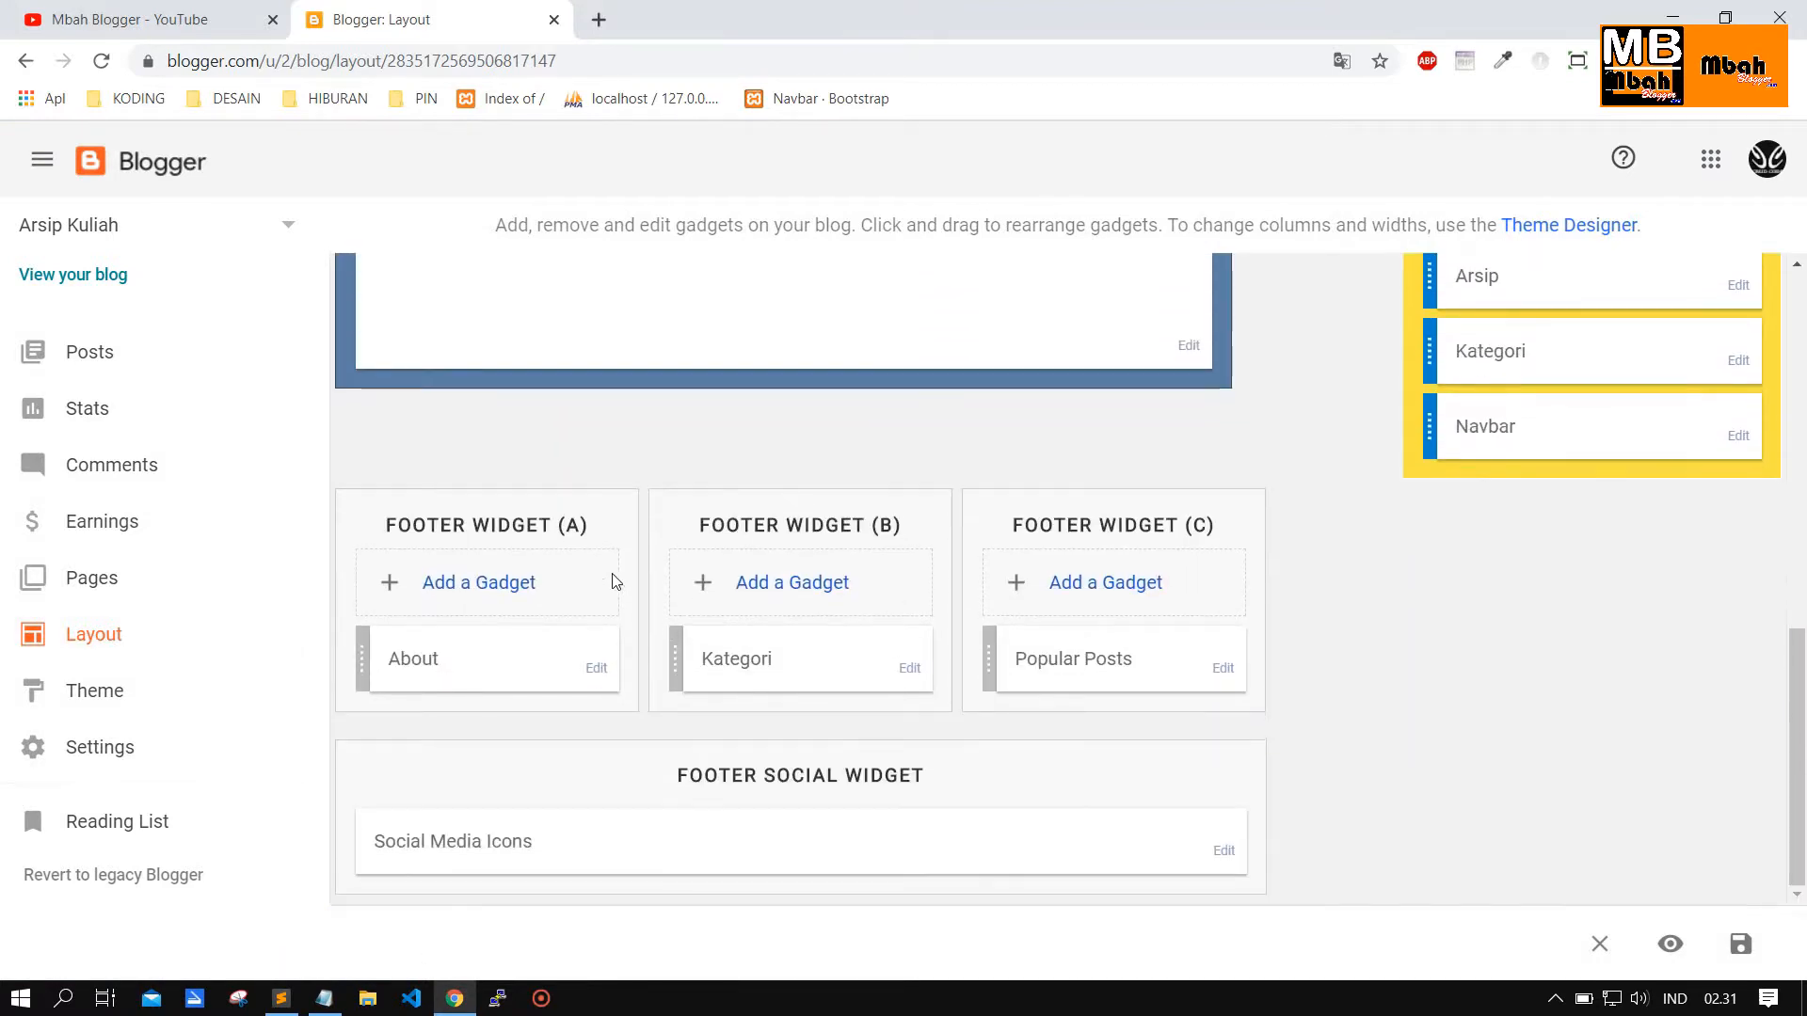
pyautogui.scroll(5, 706, 617)
pyautogui.scroll(4, 709, 622)
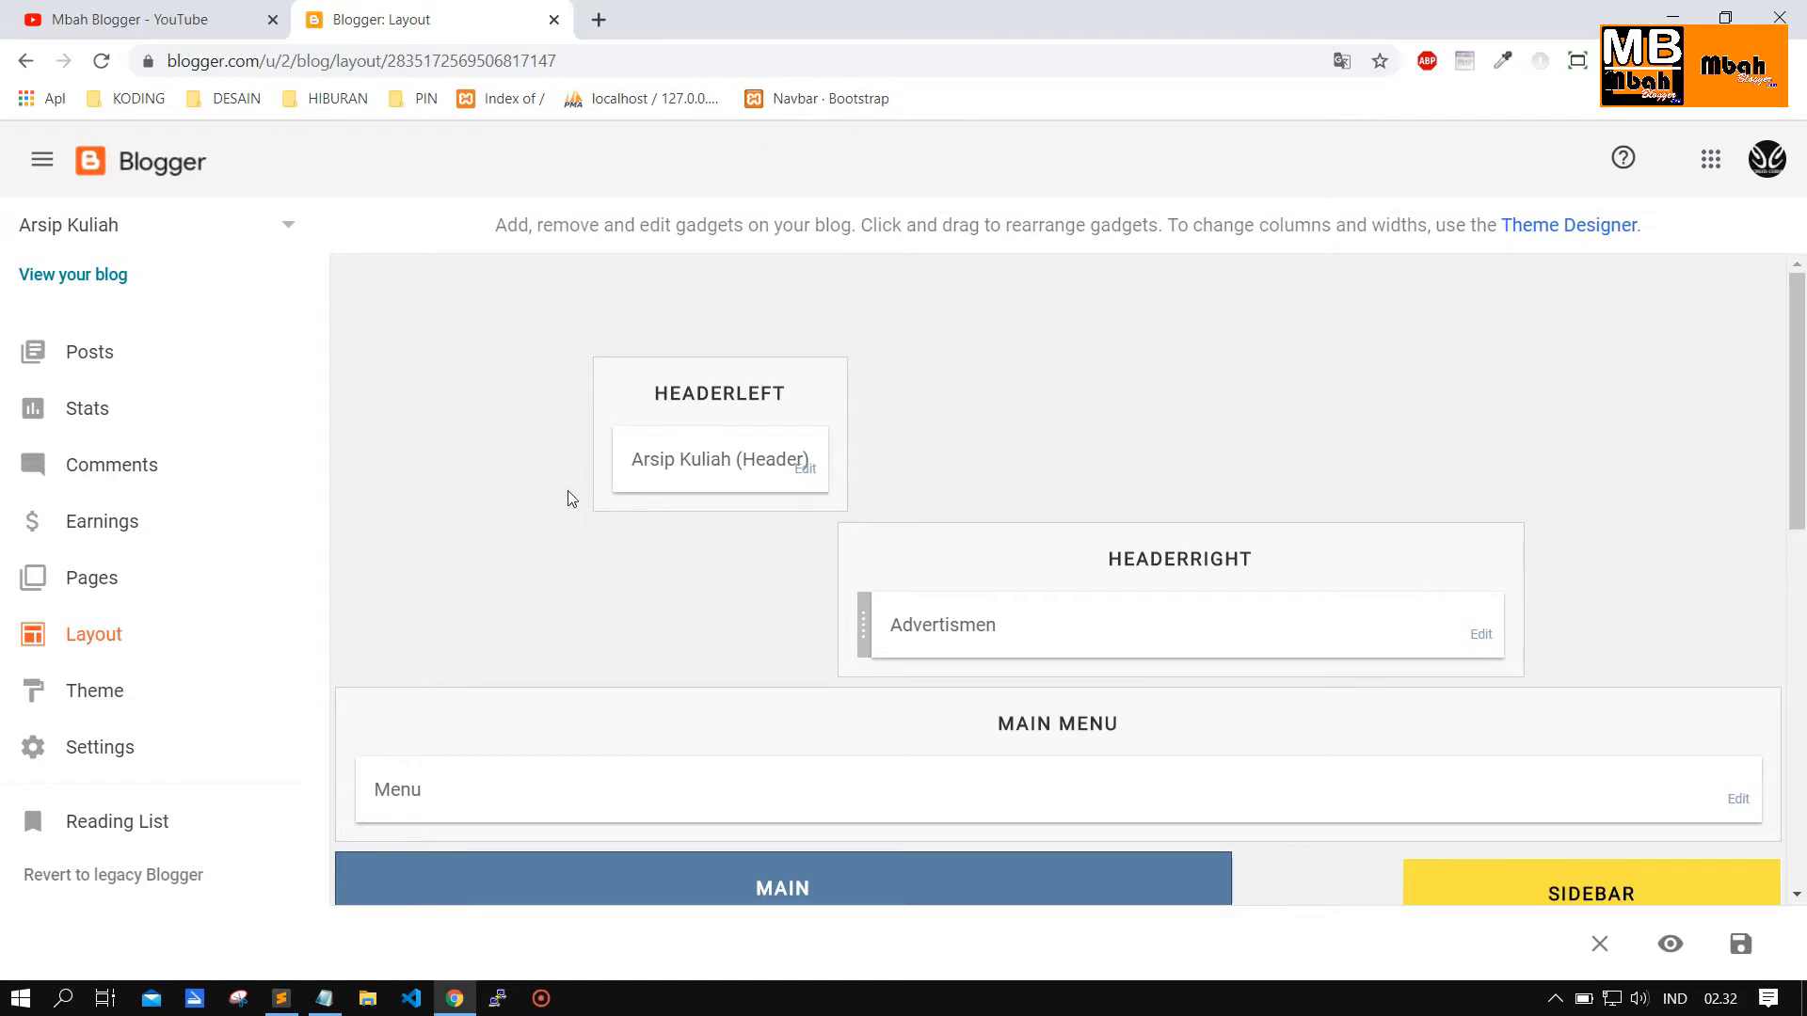
pyautogui.scroll(-4, 570, 527)
pyautogui.scroll(-3, 572, 545)
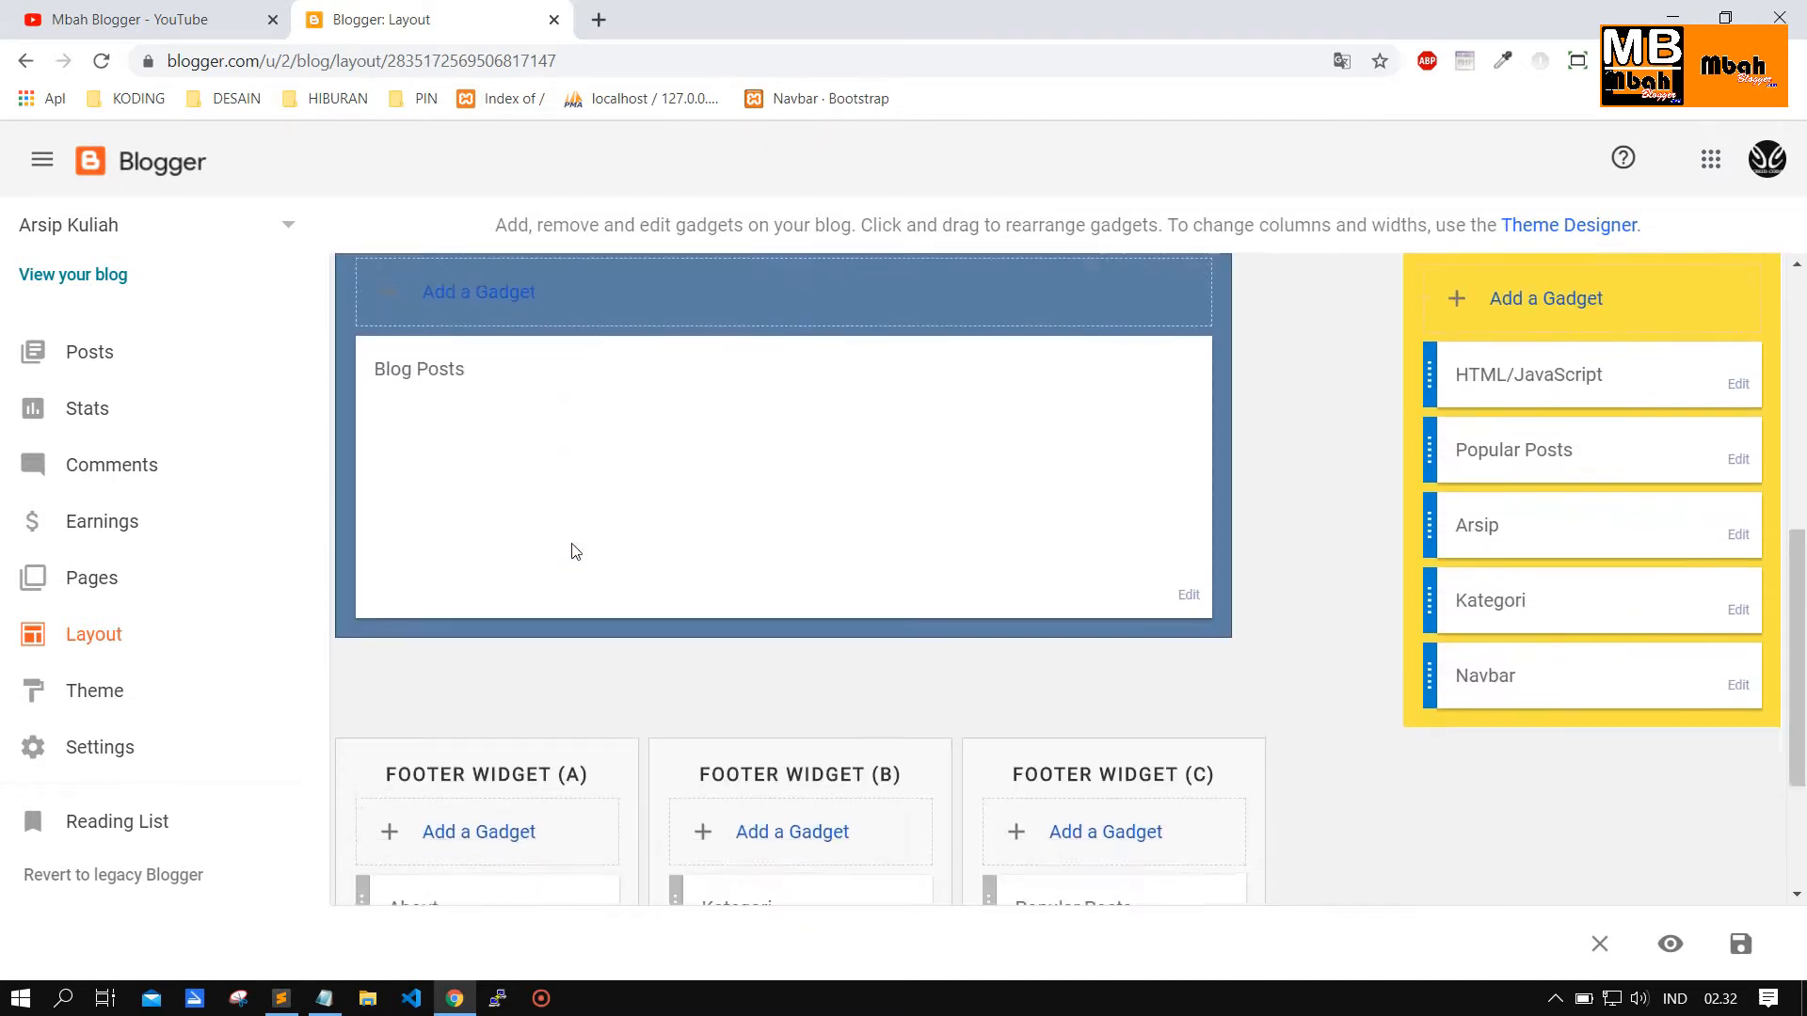
pyautogui.scroll(6, 576, 550)
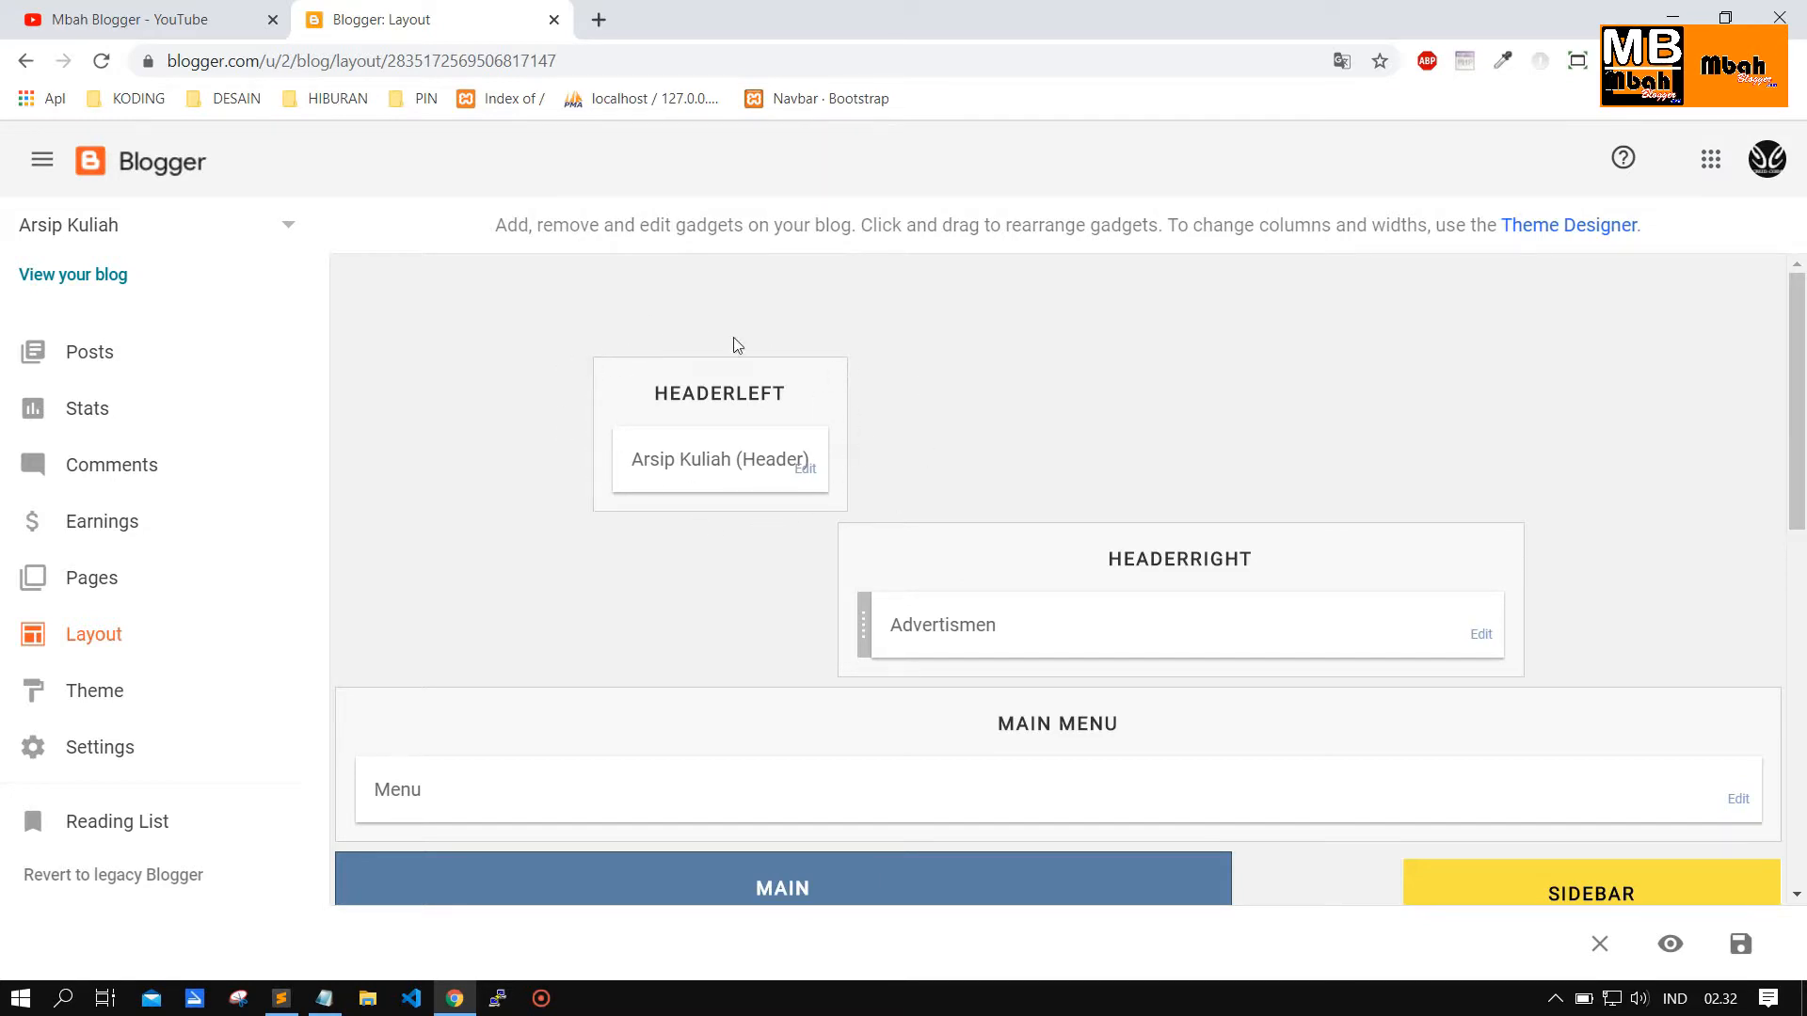
pyautogui.scroll(-2, 711, 438)
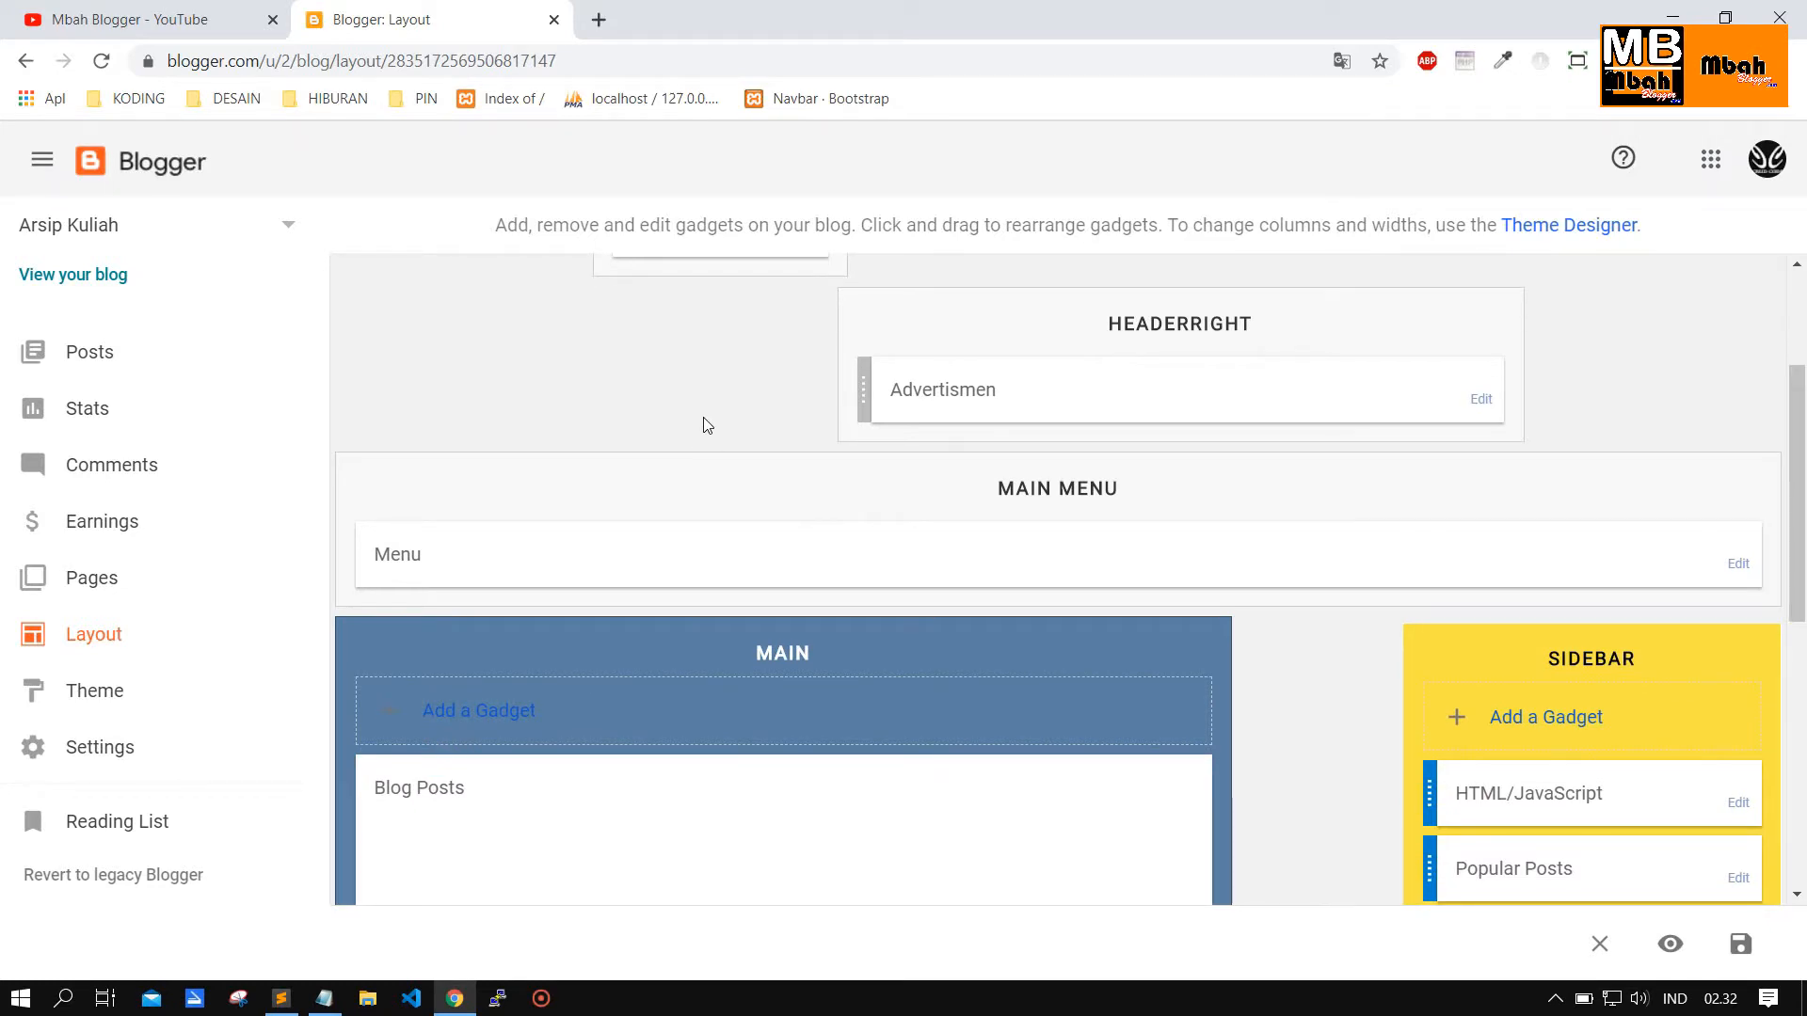
pyautogui.scroll(-4, 707, 425)
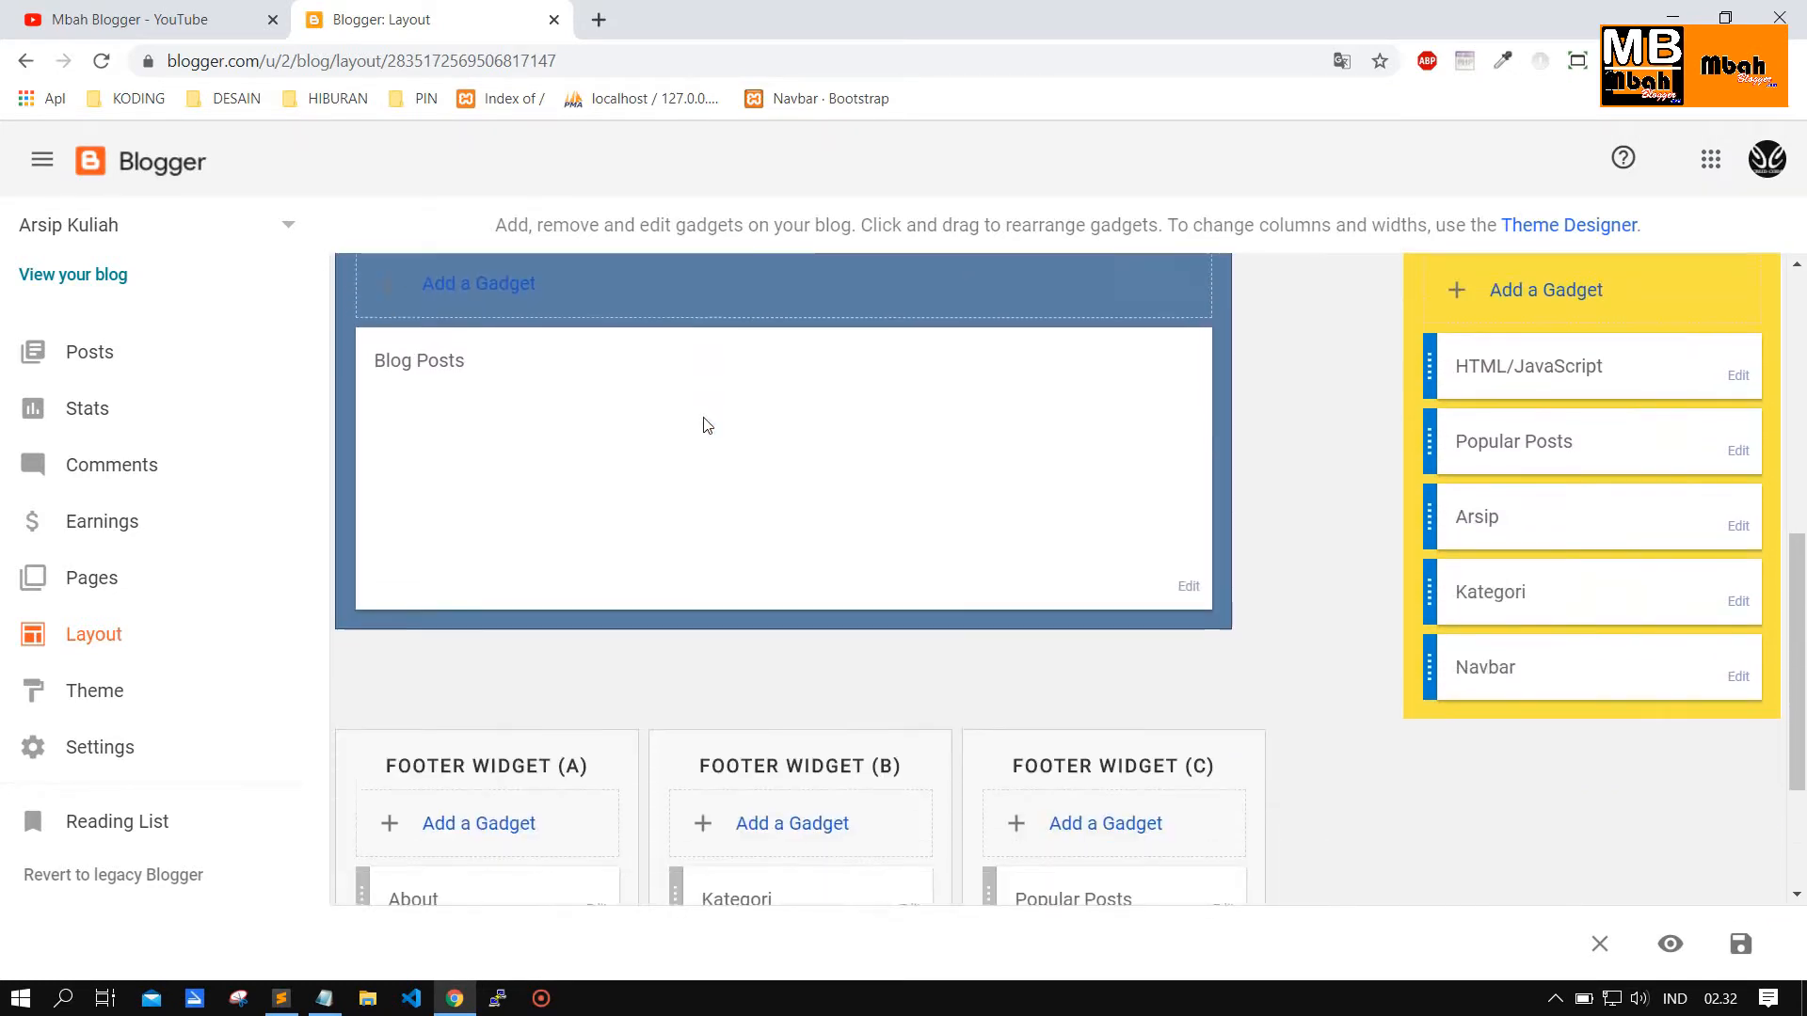
pyautogui.scroll(2, 489, 533)
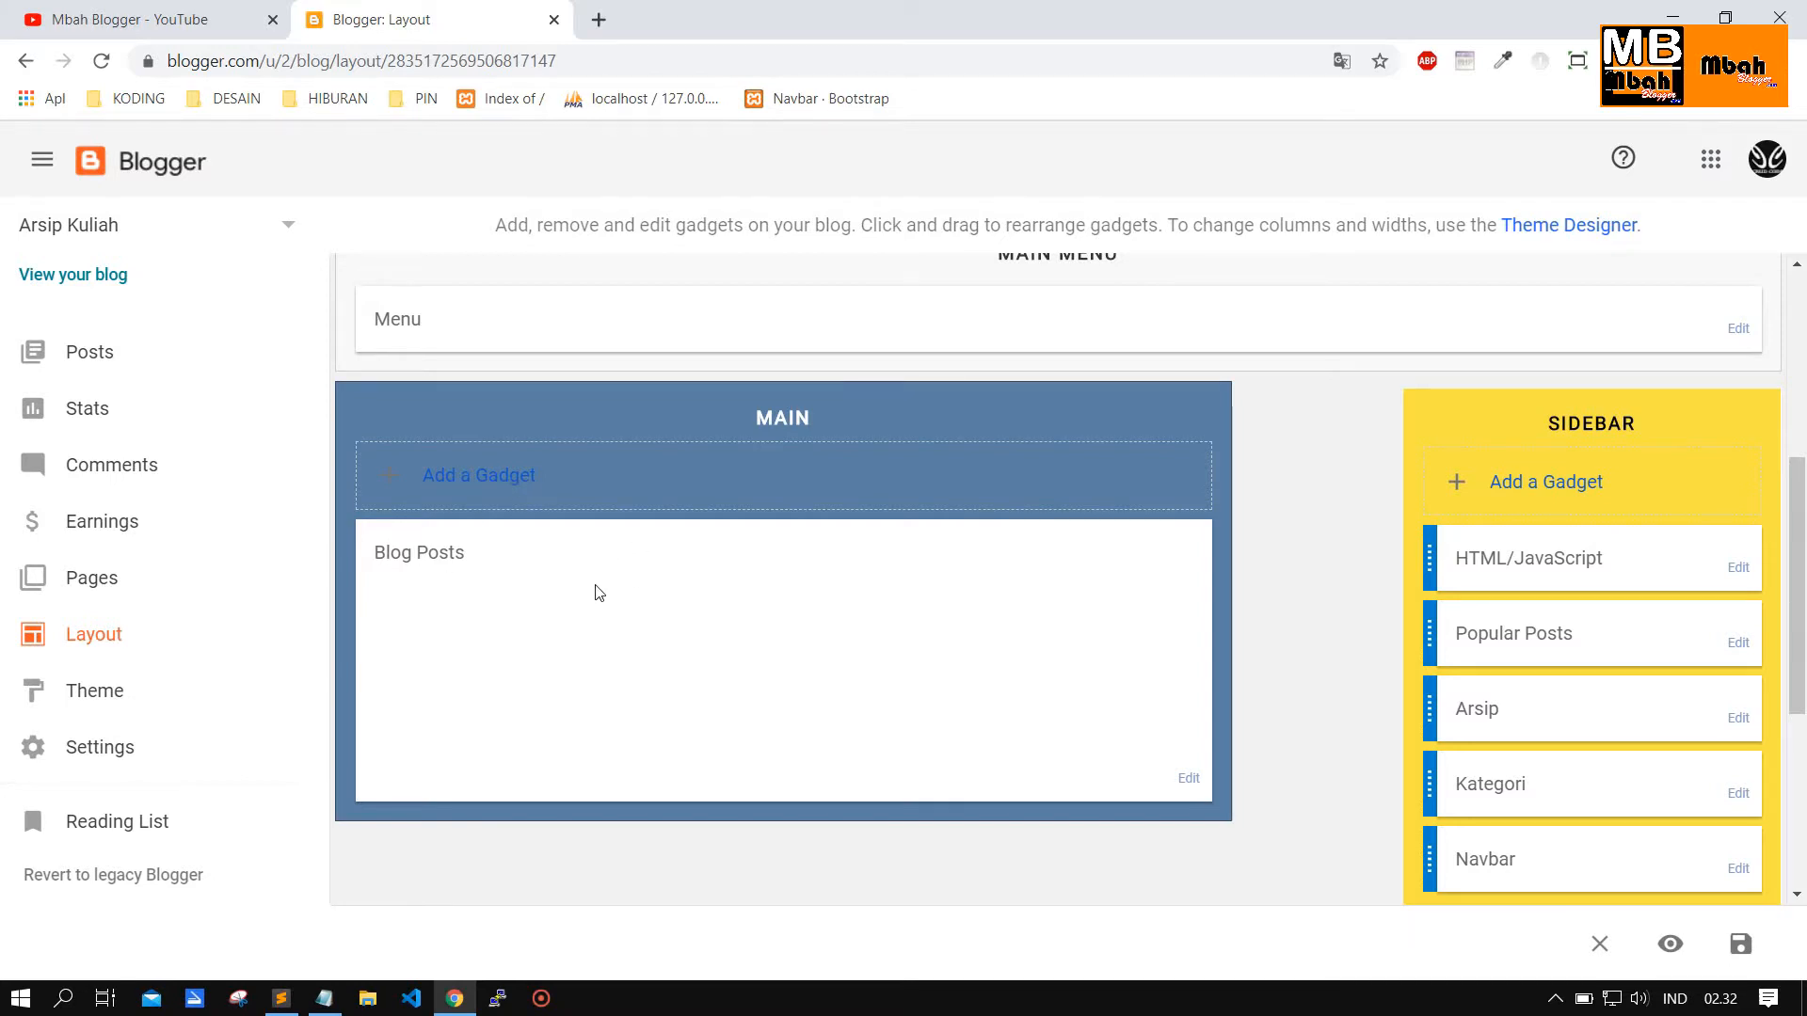
pyautogui.scroll(-1, 596, 593)
pyautogui.scroll(1, 596, 593)
pyautogui.scroll(5, 598, 593)
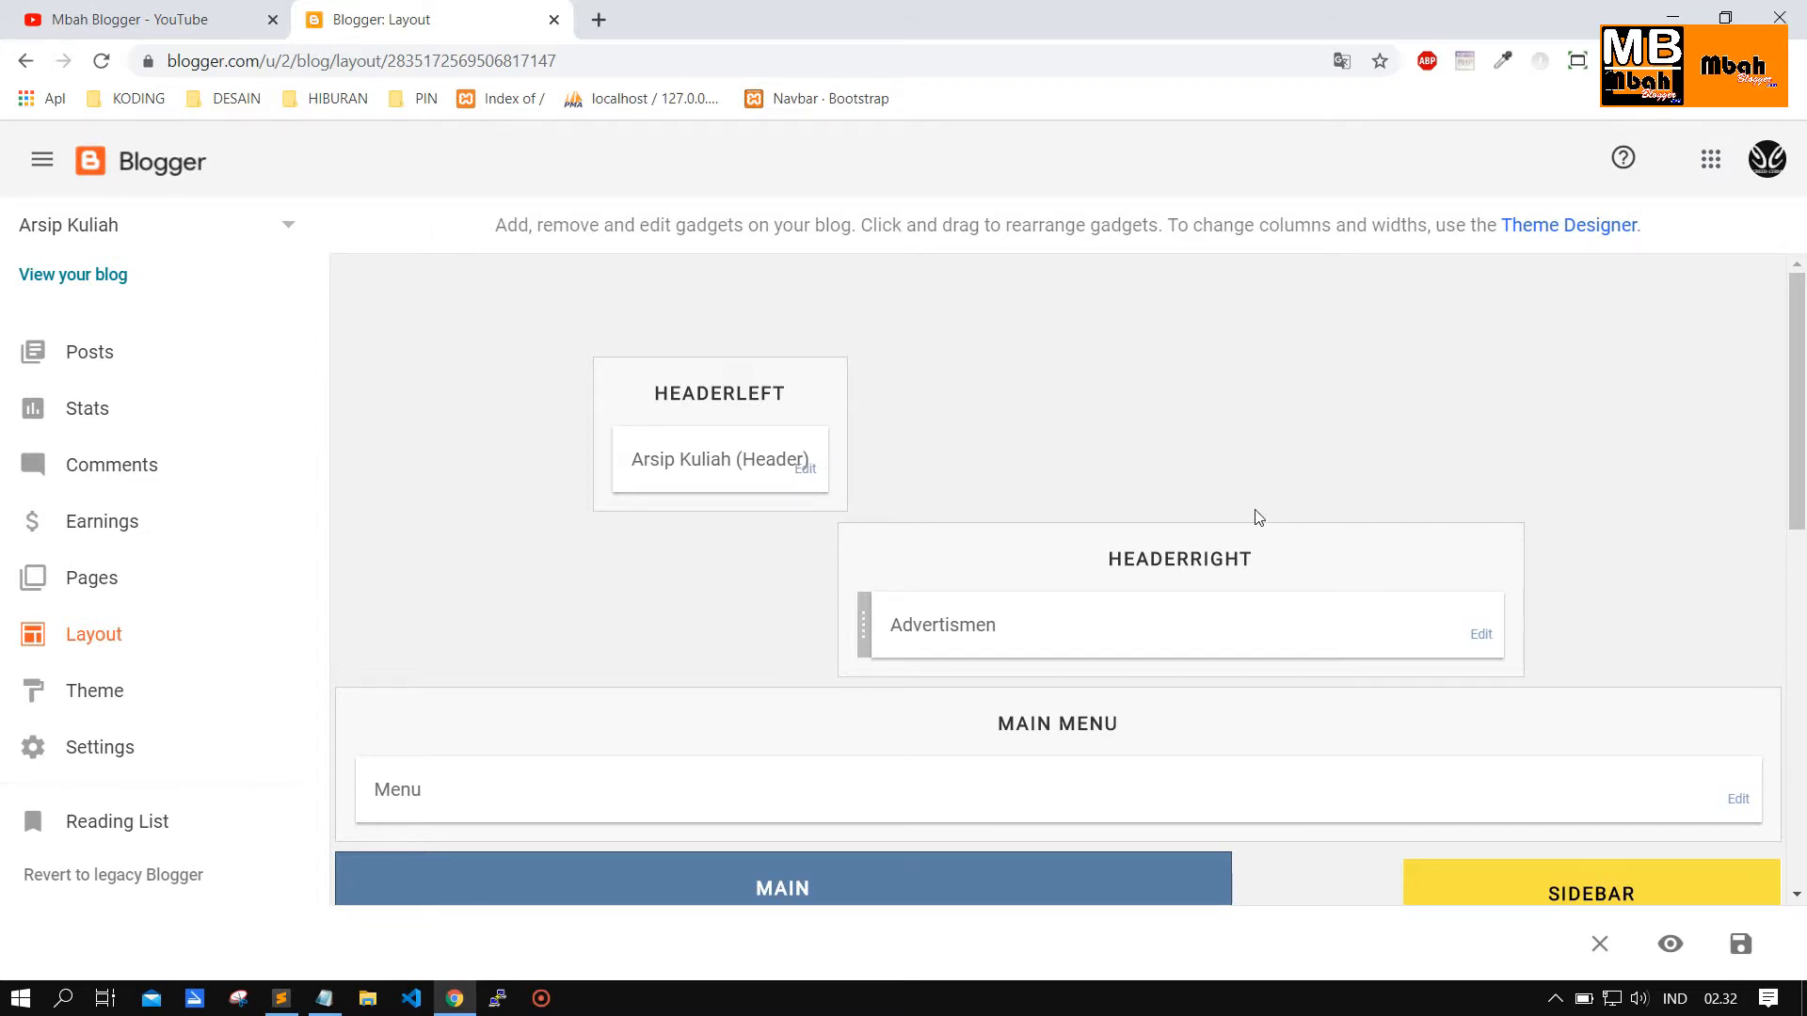
# Examine which gadgets the Layout page's Sidebar and Footer Widget sections hold, compared with the Header, Main Menu and Main sections.
pyautogui.scroll(-3, 1223, 514)
pyautogui.scroll(1, 1148, 526)
pyautogui.scroll(3, 1110, 532)
pyautogui.scroll(-5, 1082, 524)
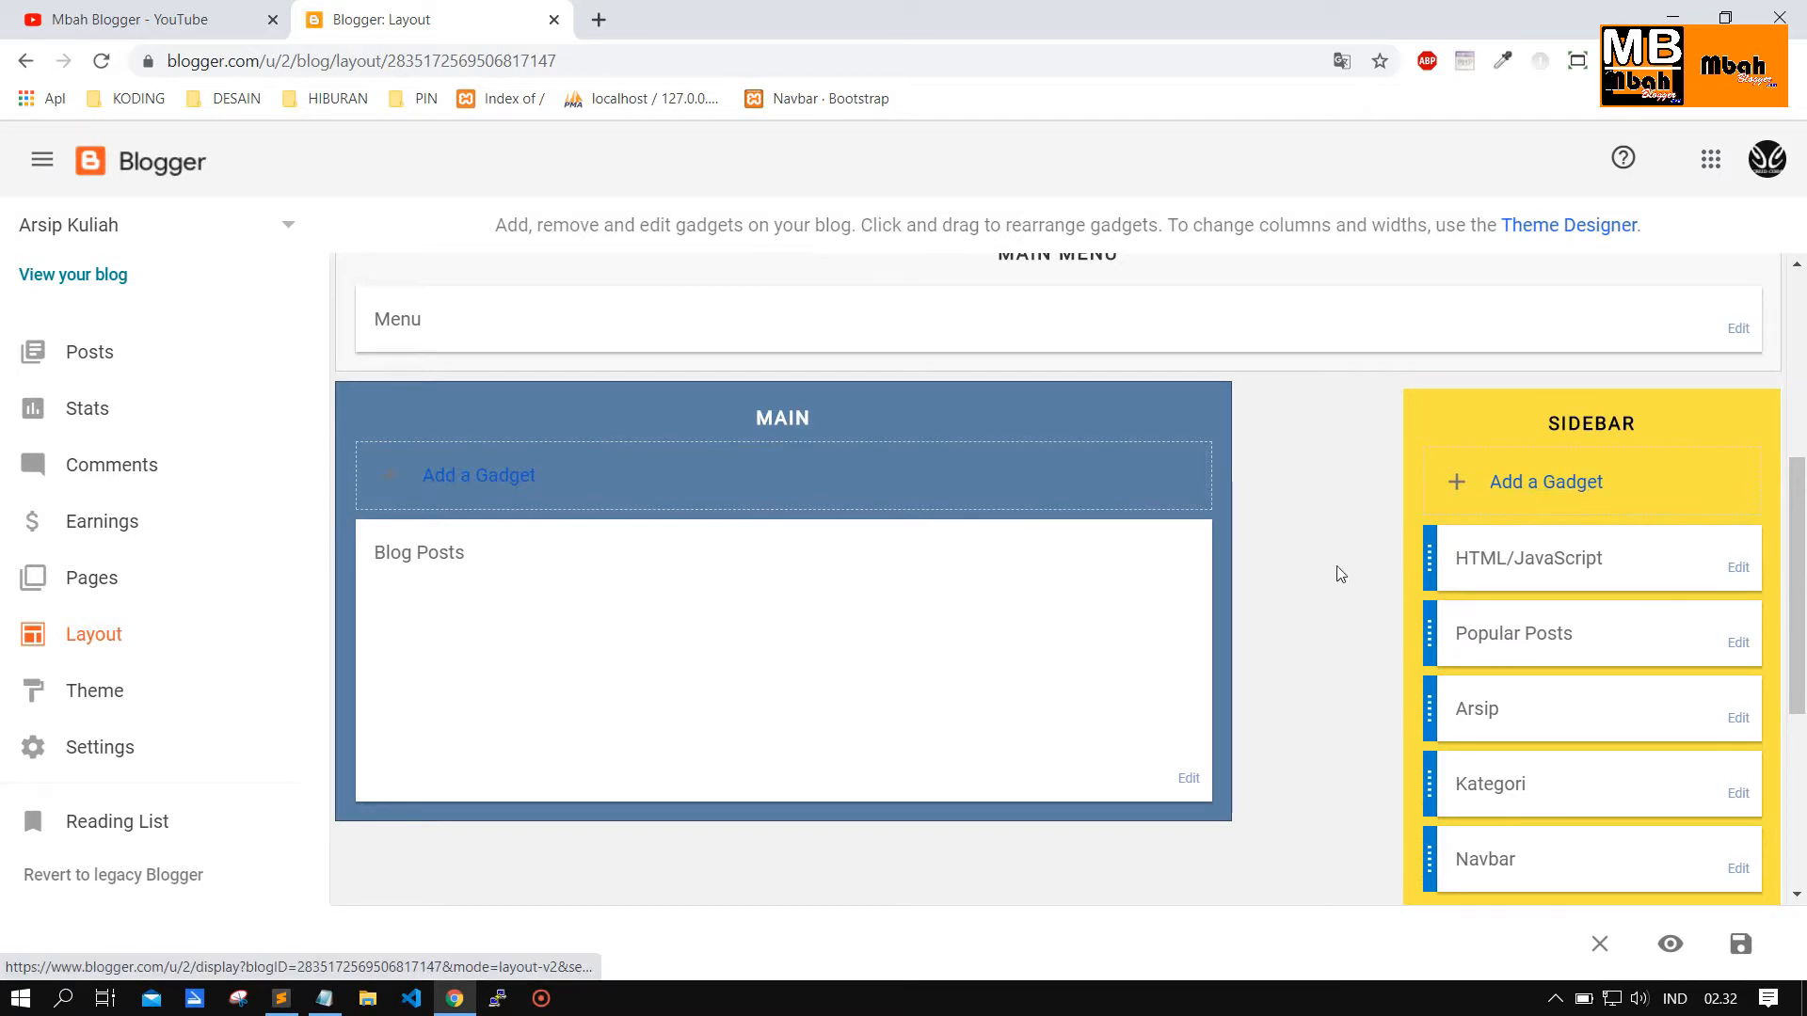
pyautogui.scroll(-3, 1336, 574)
pyautogui.scroll(-2, 1281, 610)
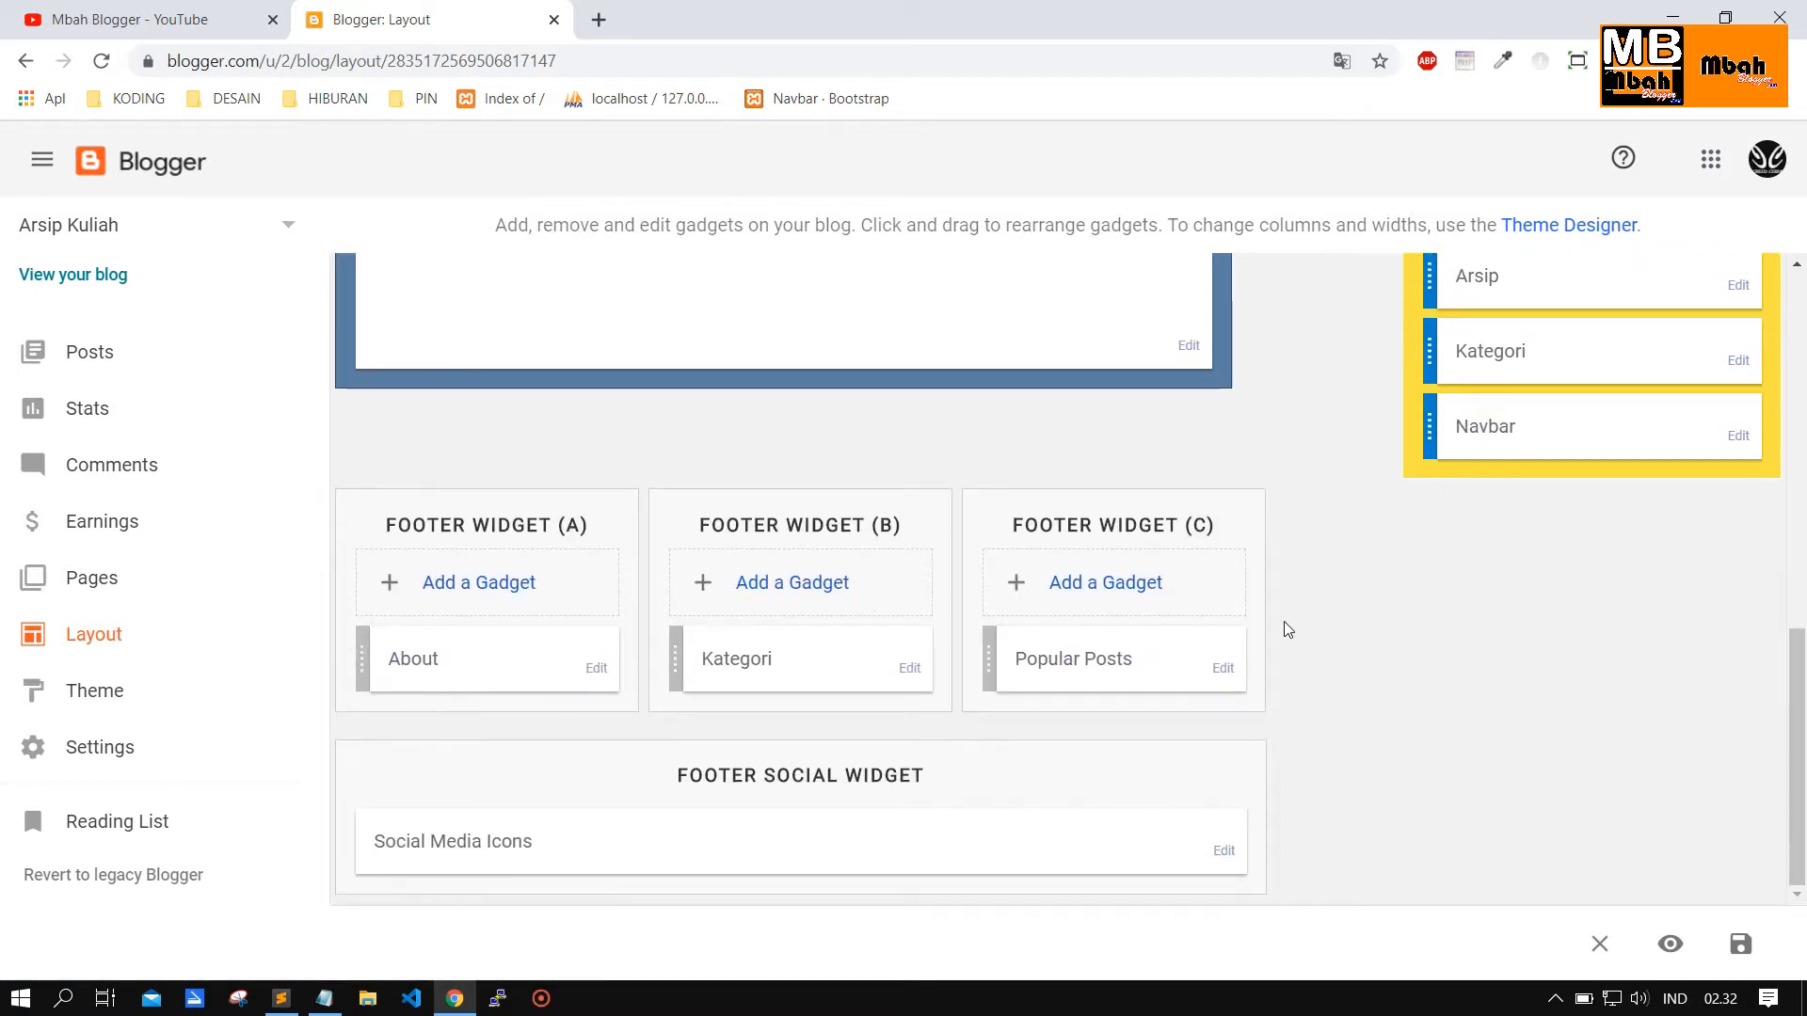
pyautogui.scroll(6, 1283, 621)
pyautogui.scroll(-5, 1564, 534)
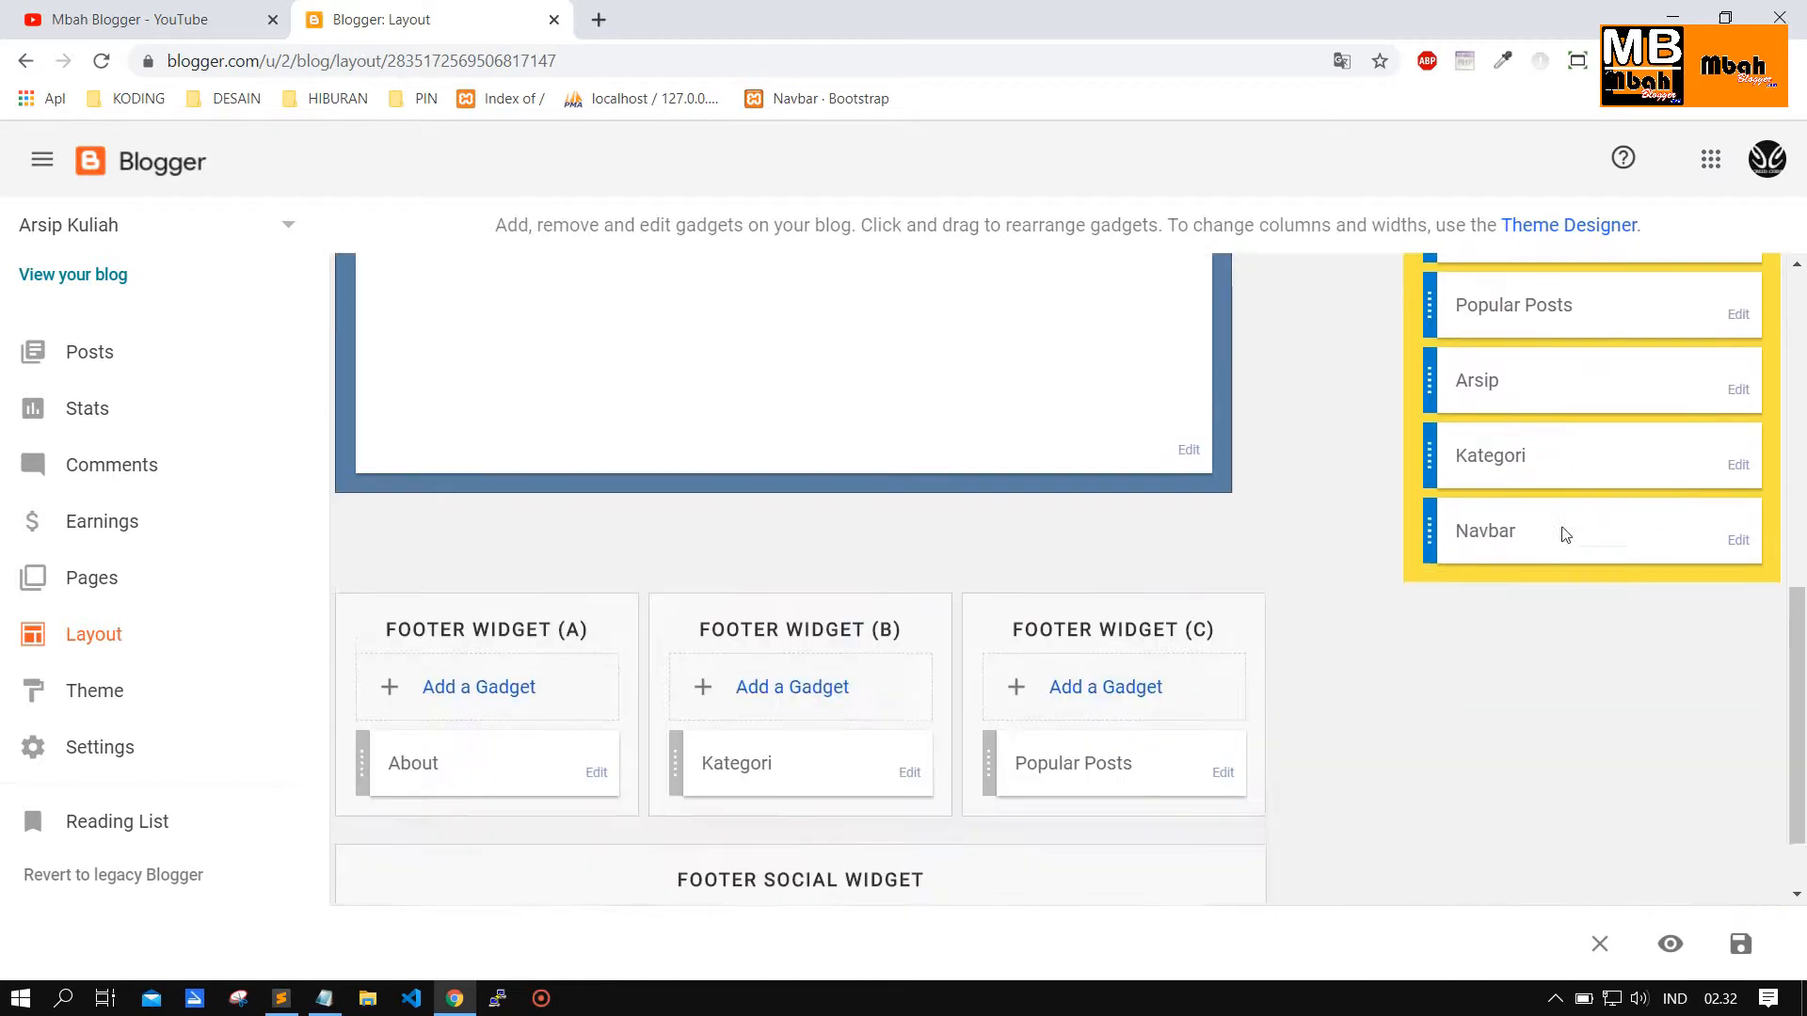
pyautogui.scroll(-1, 564, 593)
pyautogui.scroll(4, 1149, 678)
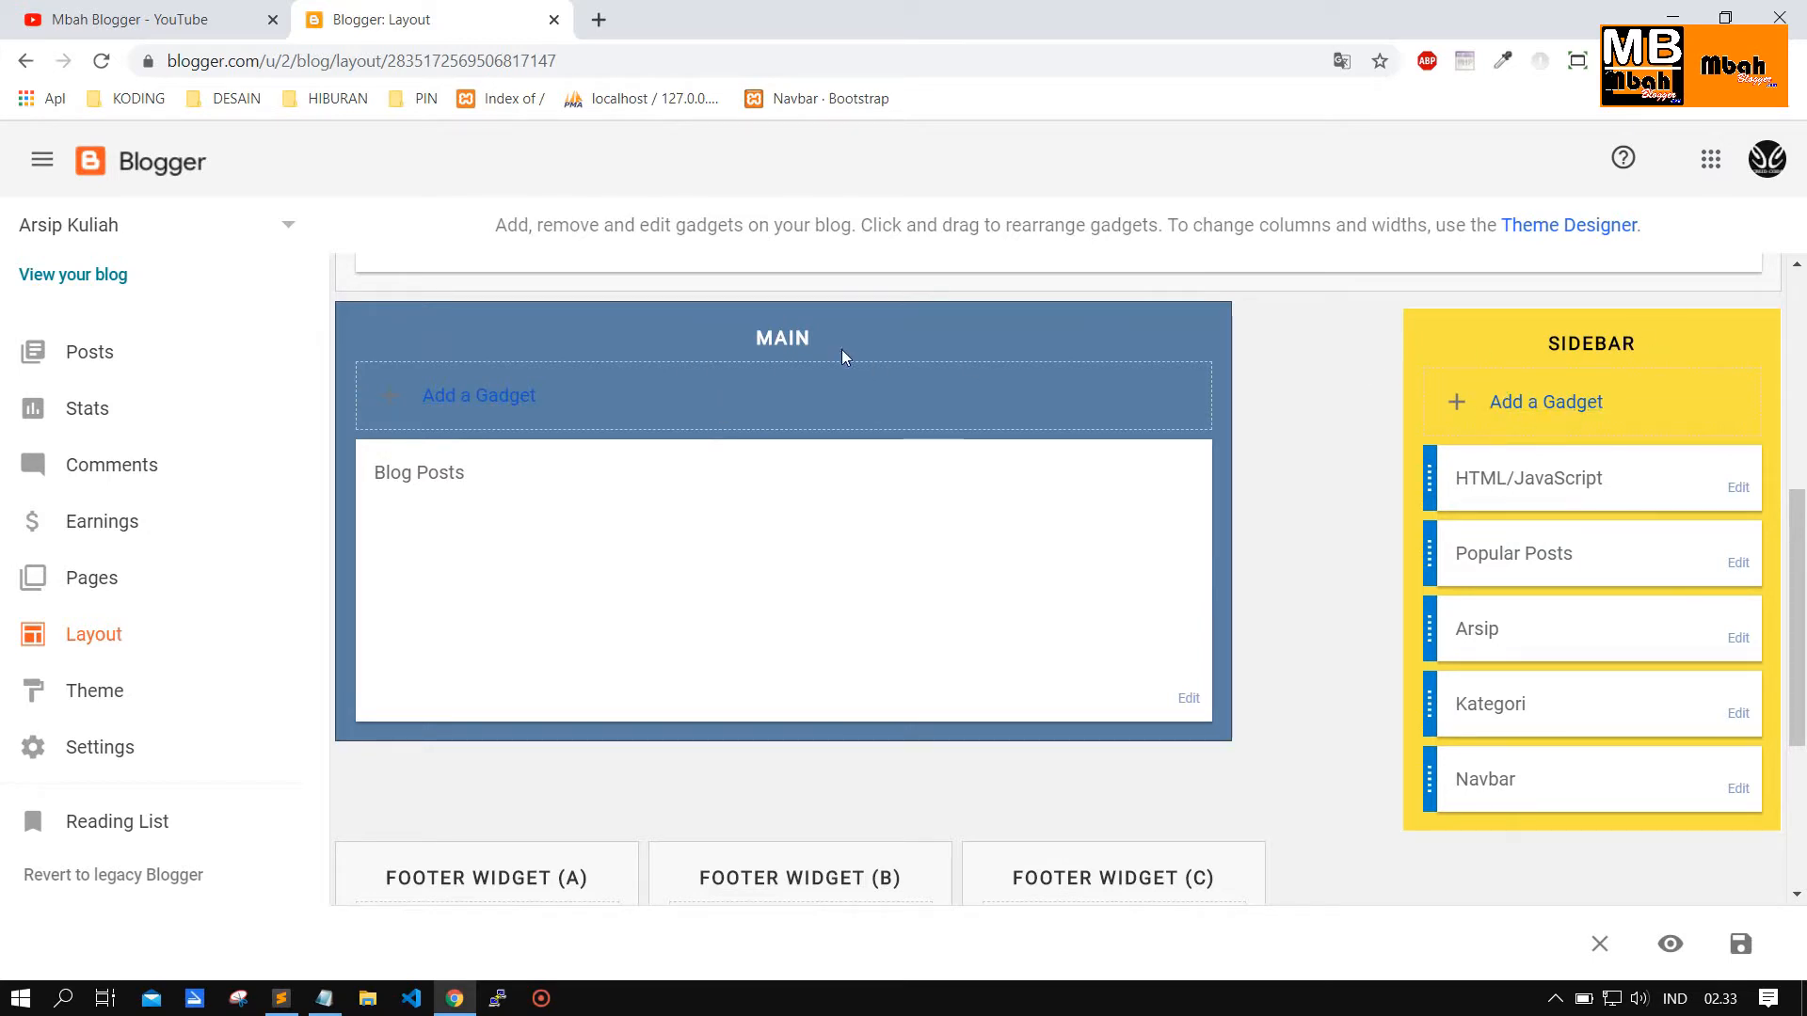
pyautogui.scroll(-4, 841, 355)
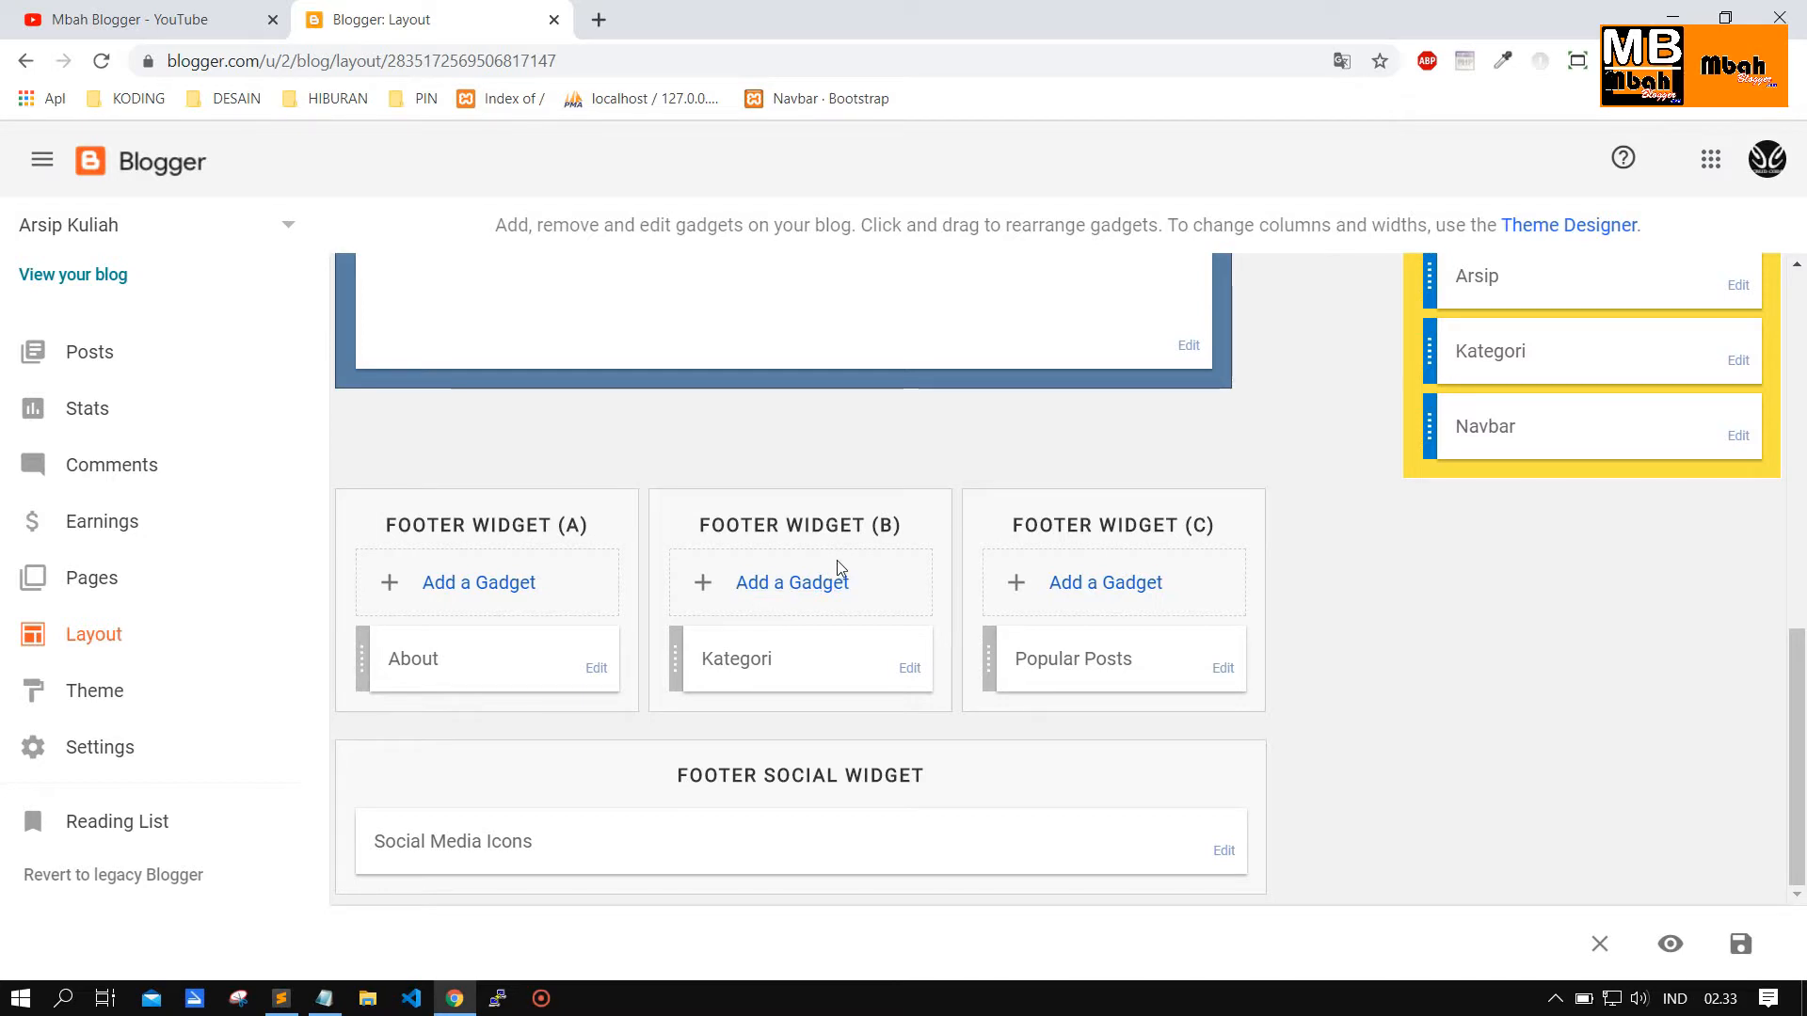
pyautogui.scroll(15, 838, 561)
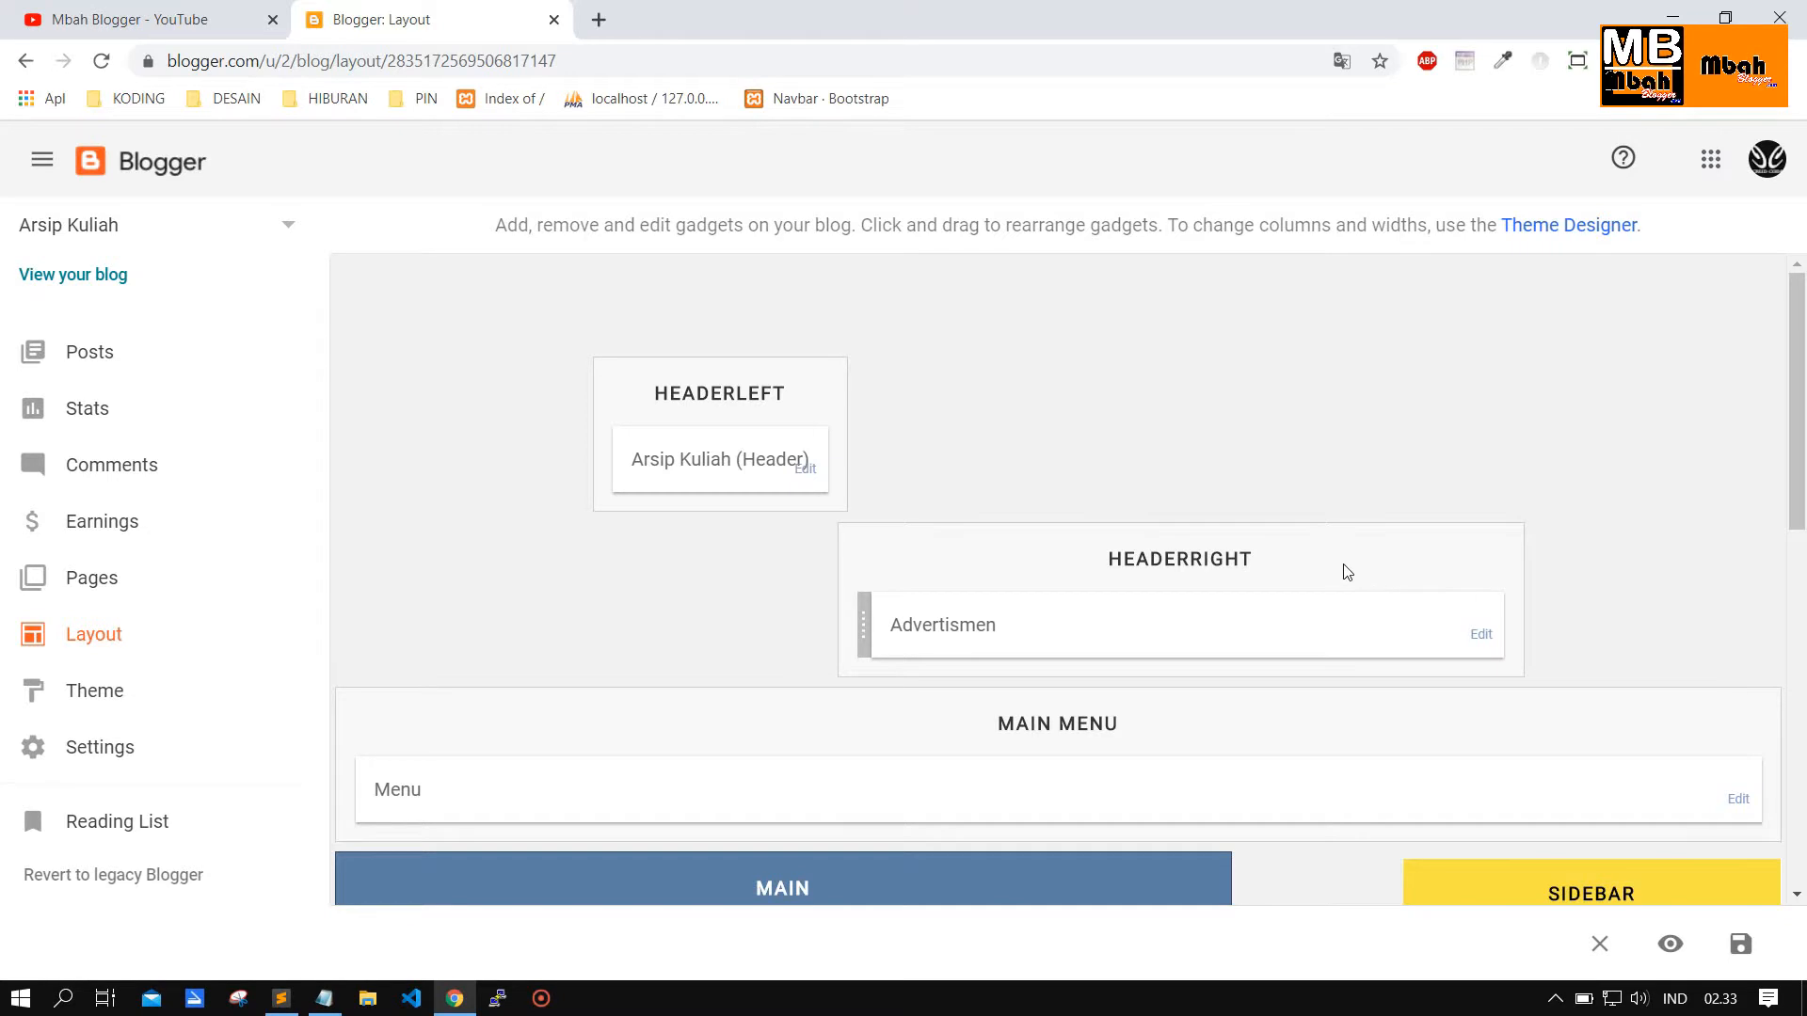
pyautogui.scroll(-5, 798, 583)
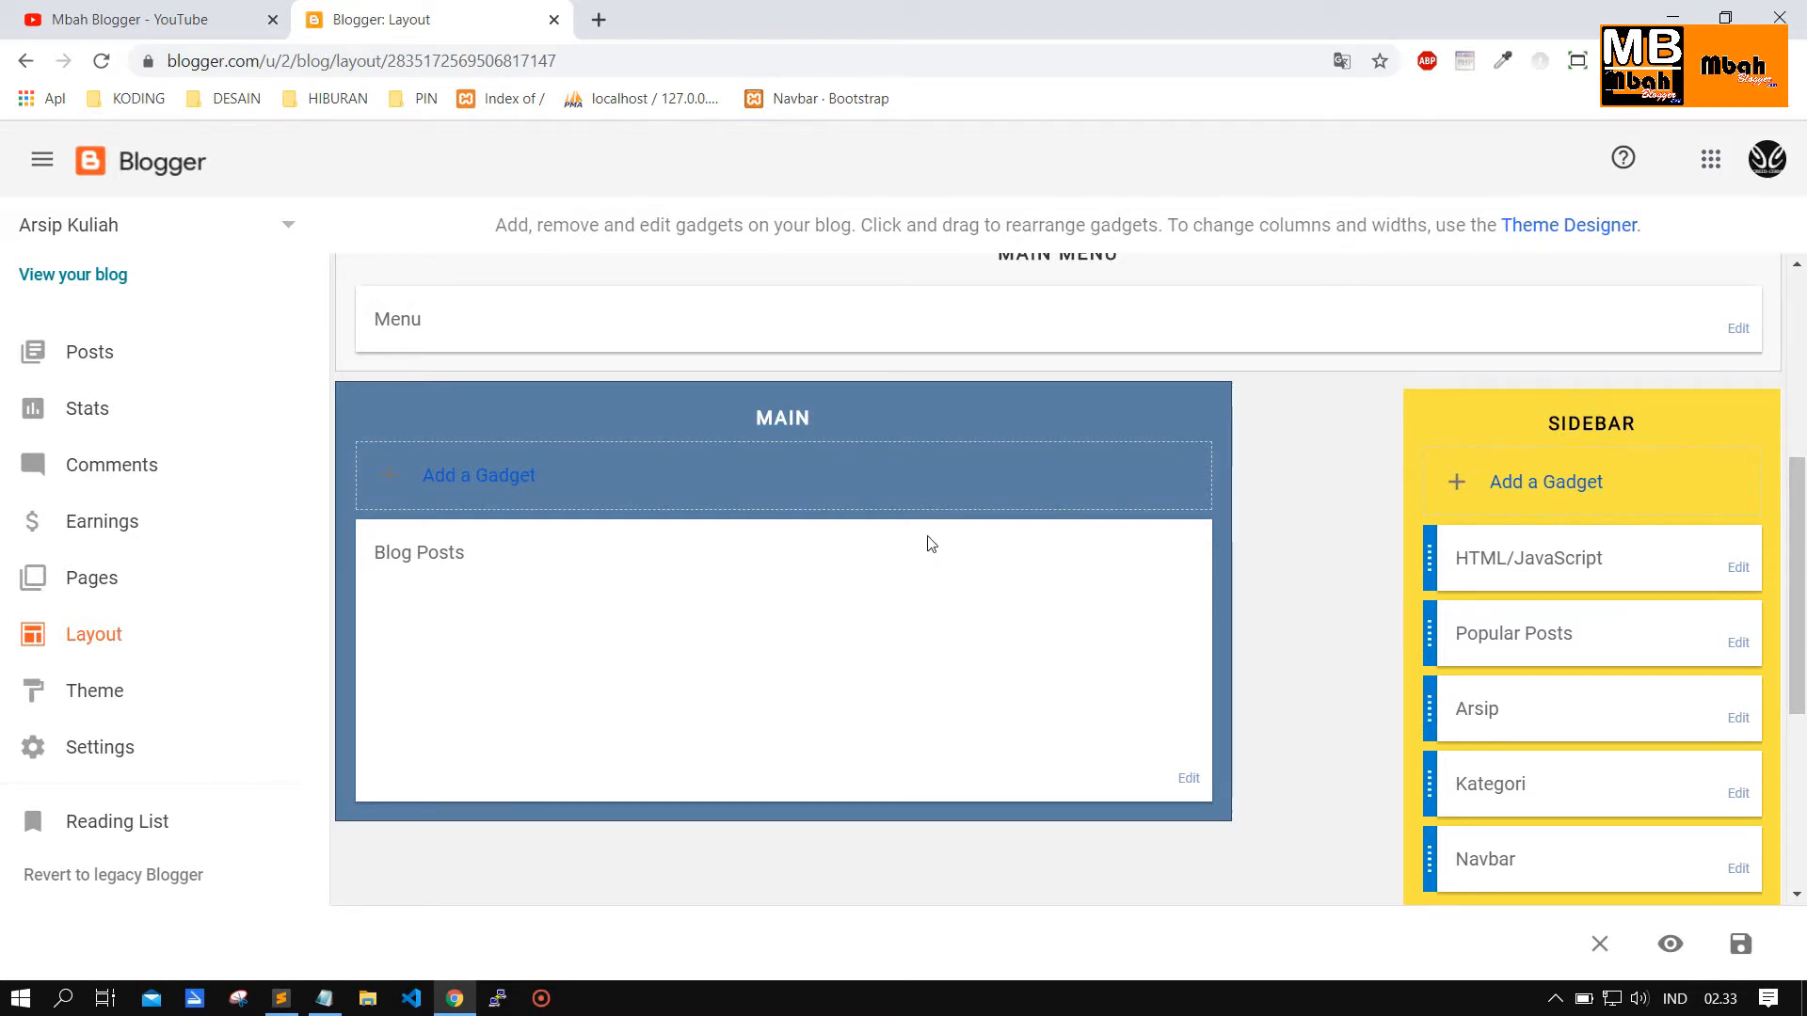
pyautogui.scroll(1, 1054, 525)
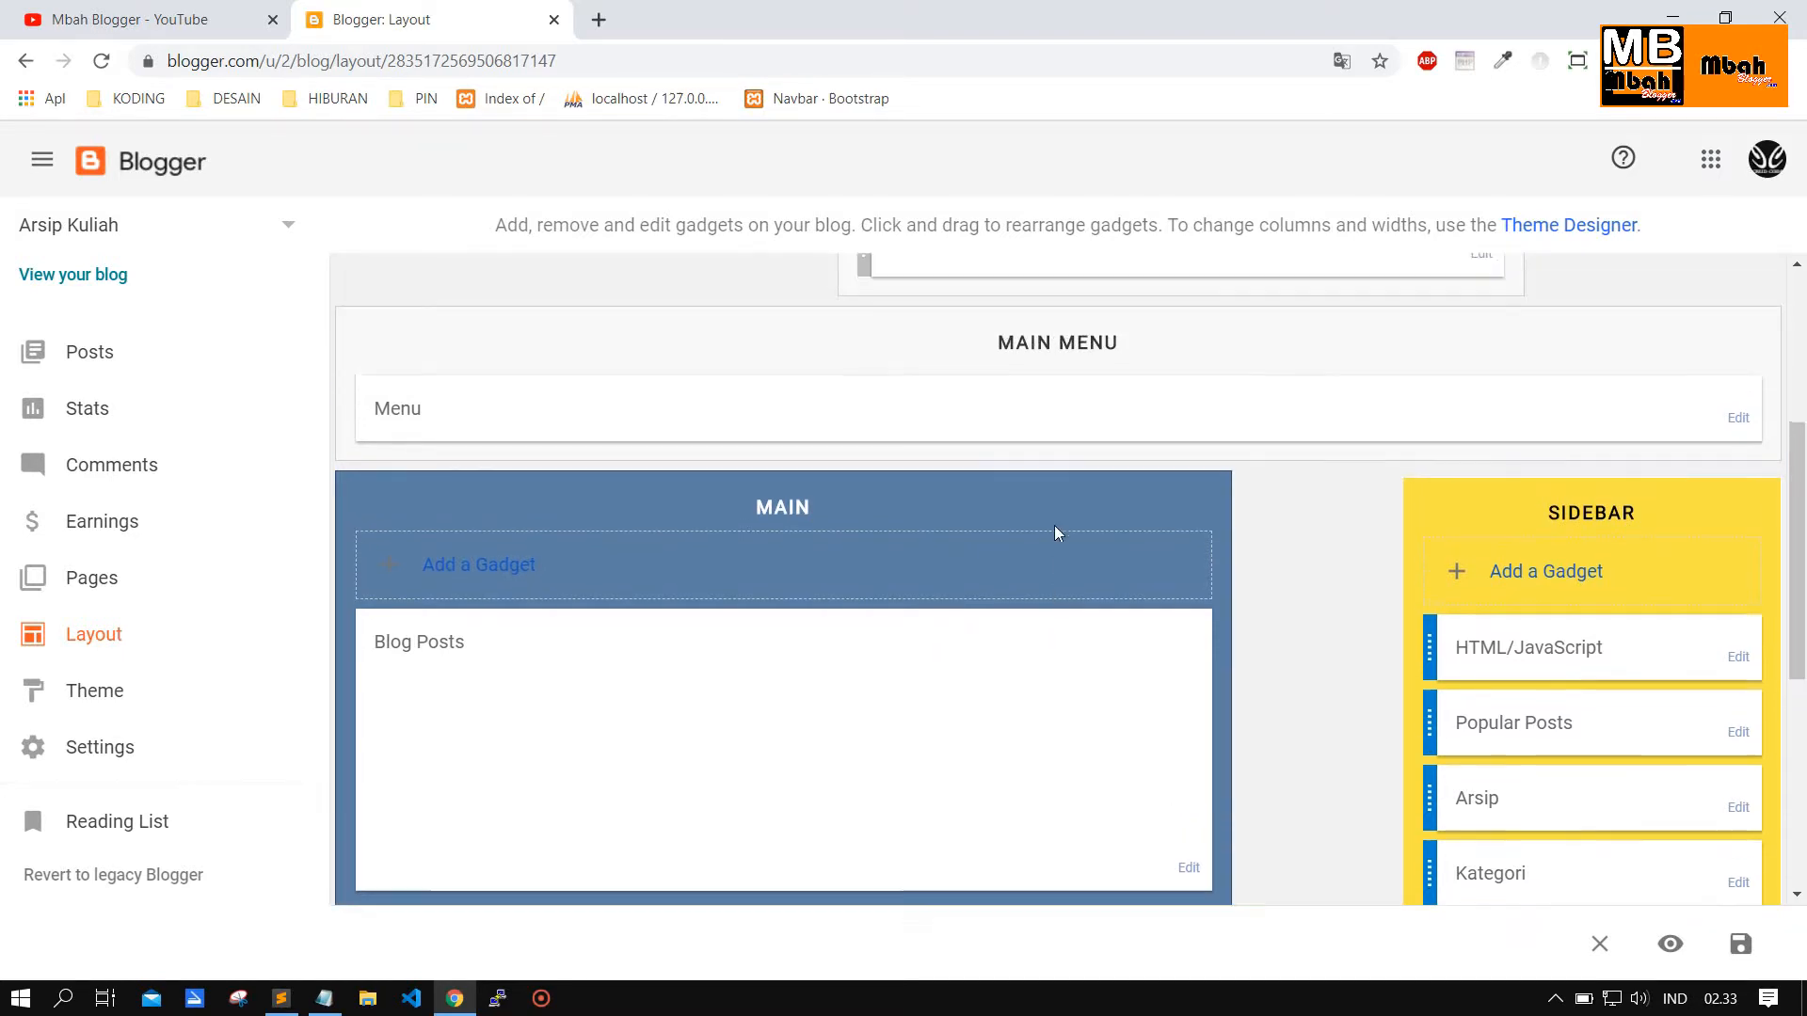
pyautogui.scroll(-5, 1054, 527)
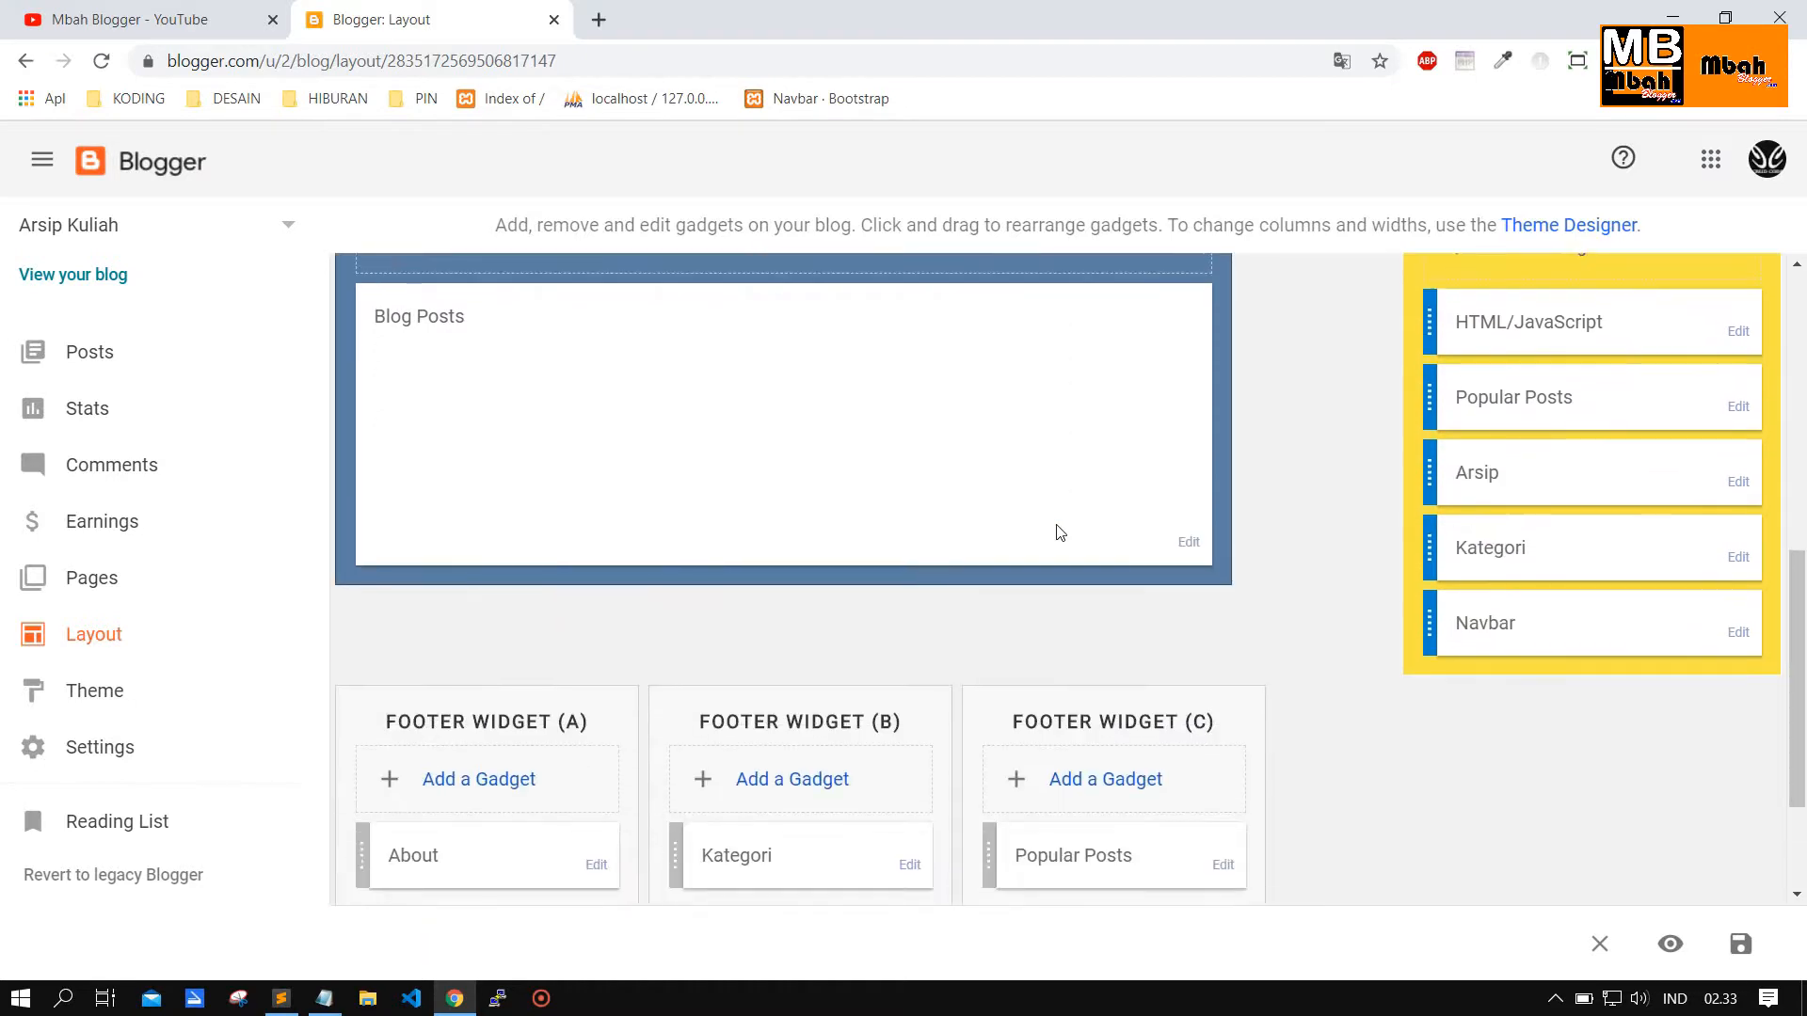
pyautogui.scroll(7, 1157, 527)
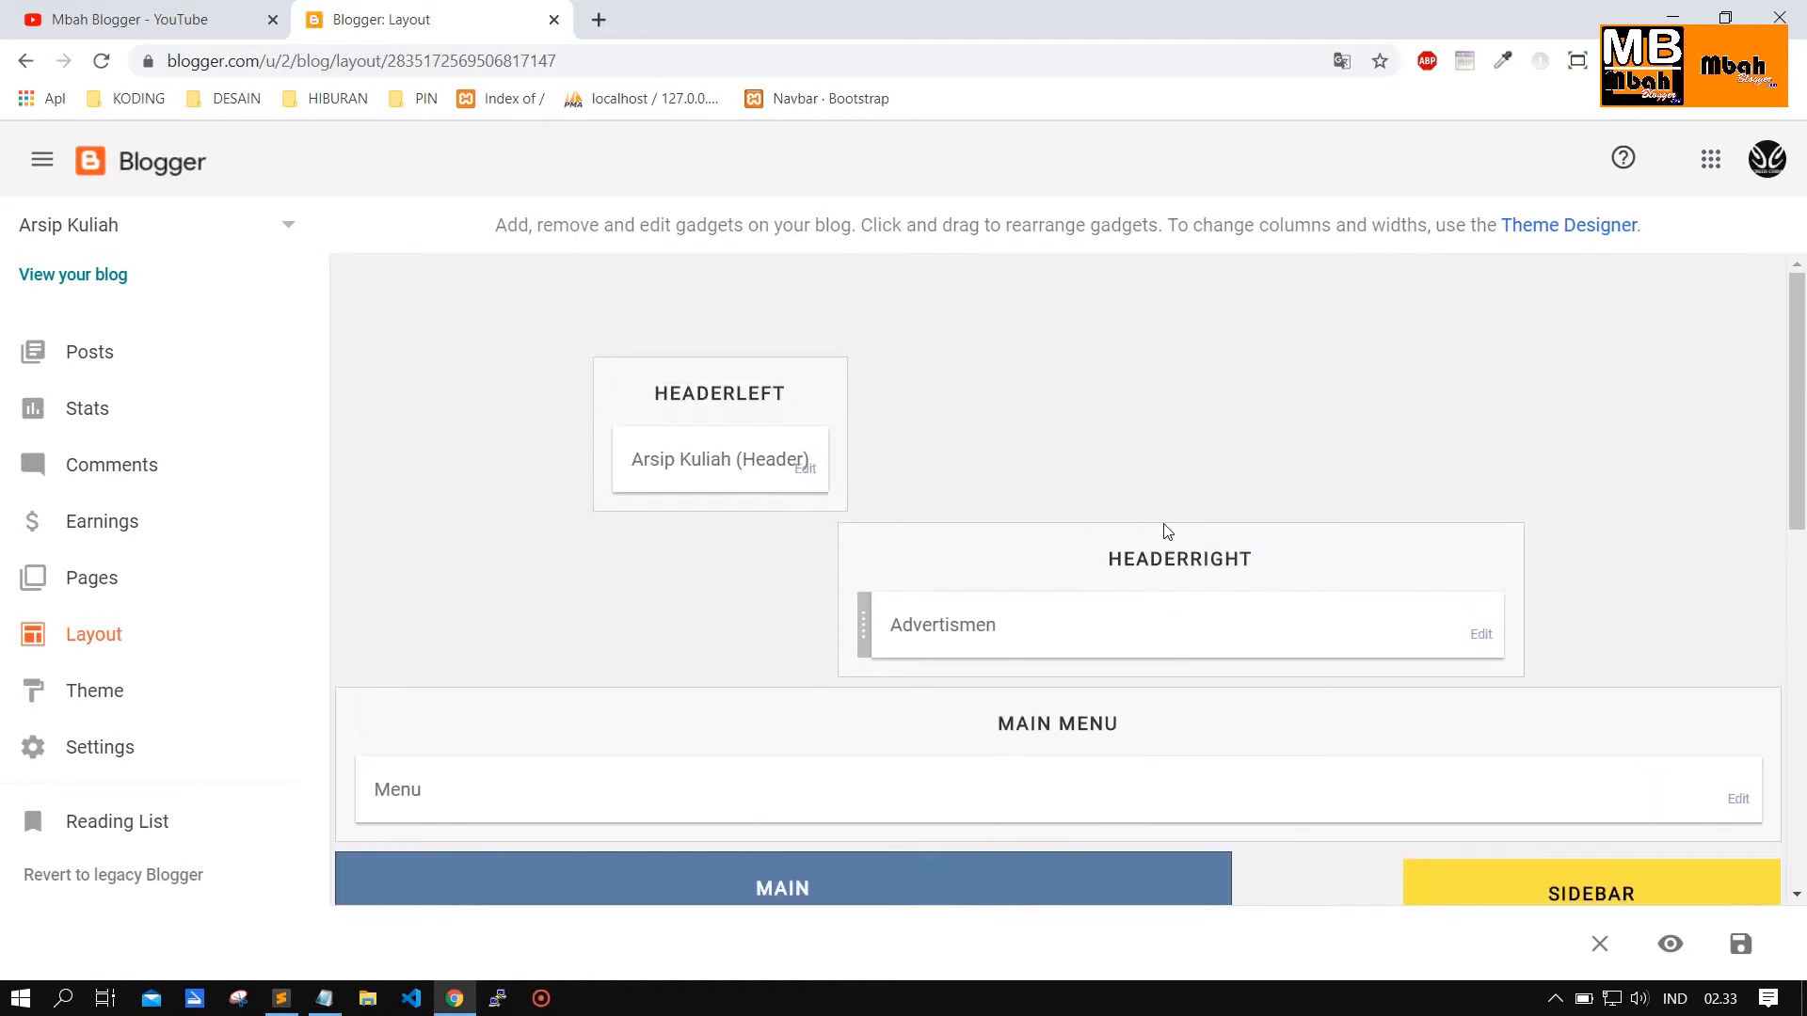
pyautogui.scroll(-2, 1166, 527)
pyautogui.scroll(2, 1170, 524)
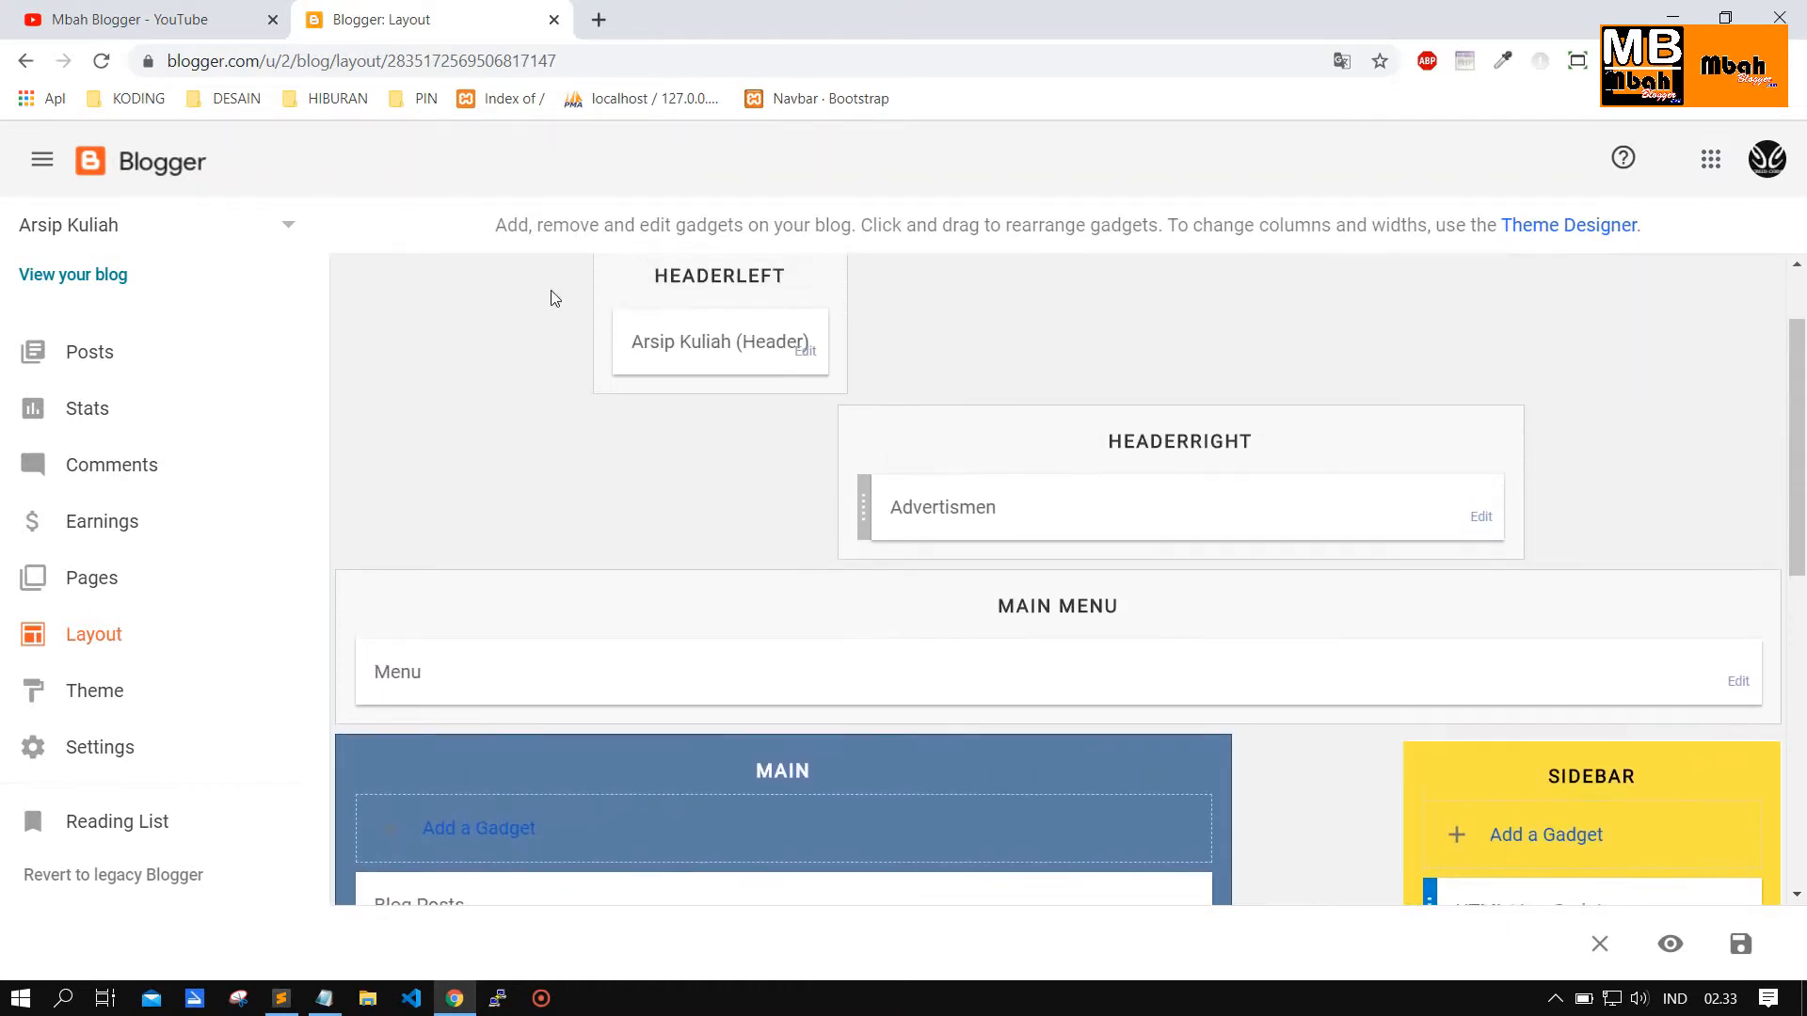
pyautogui.scroll(1, 952, 400)
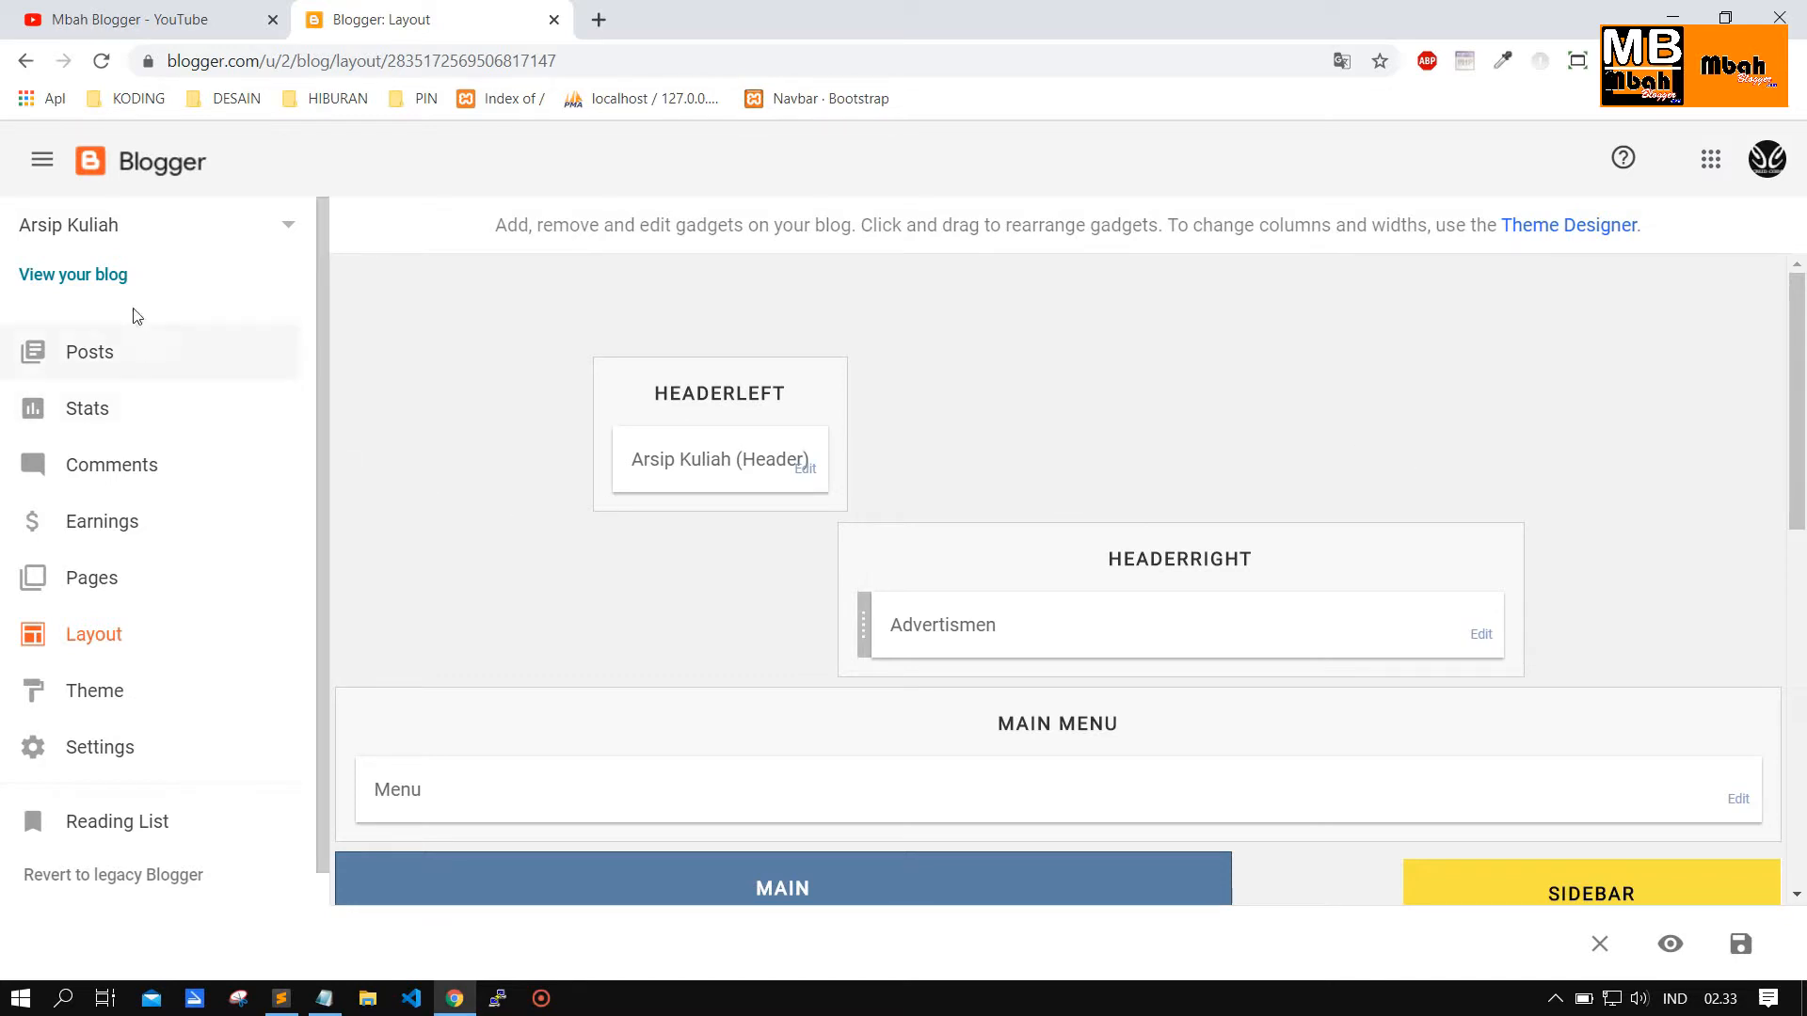
# View the live Arsip Kuliah blog and compare its logo and ad space with the HeaderLeft and HeaderRight sections of the layout.
pyautogui.click(57, 278)
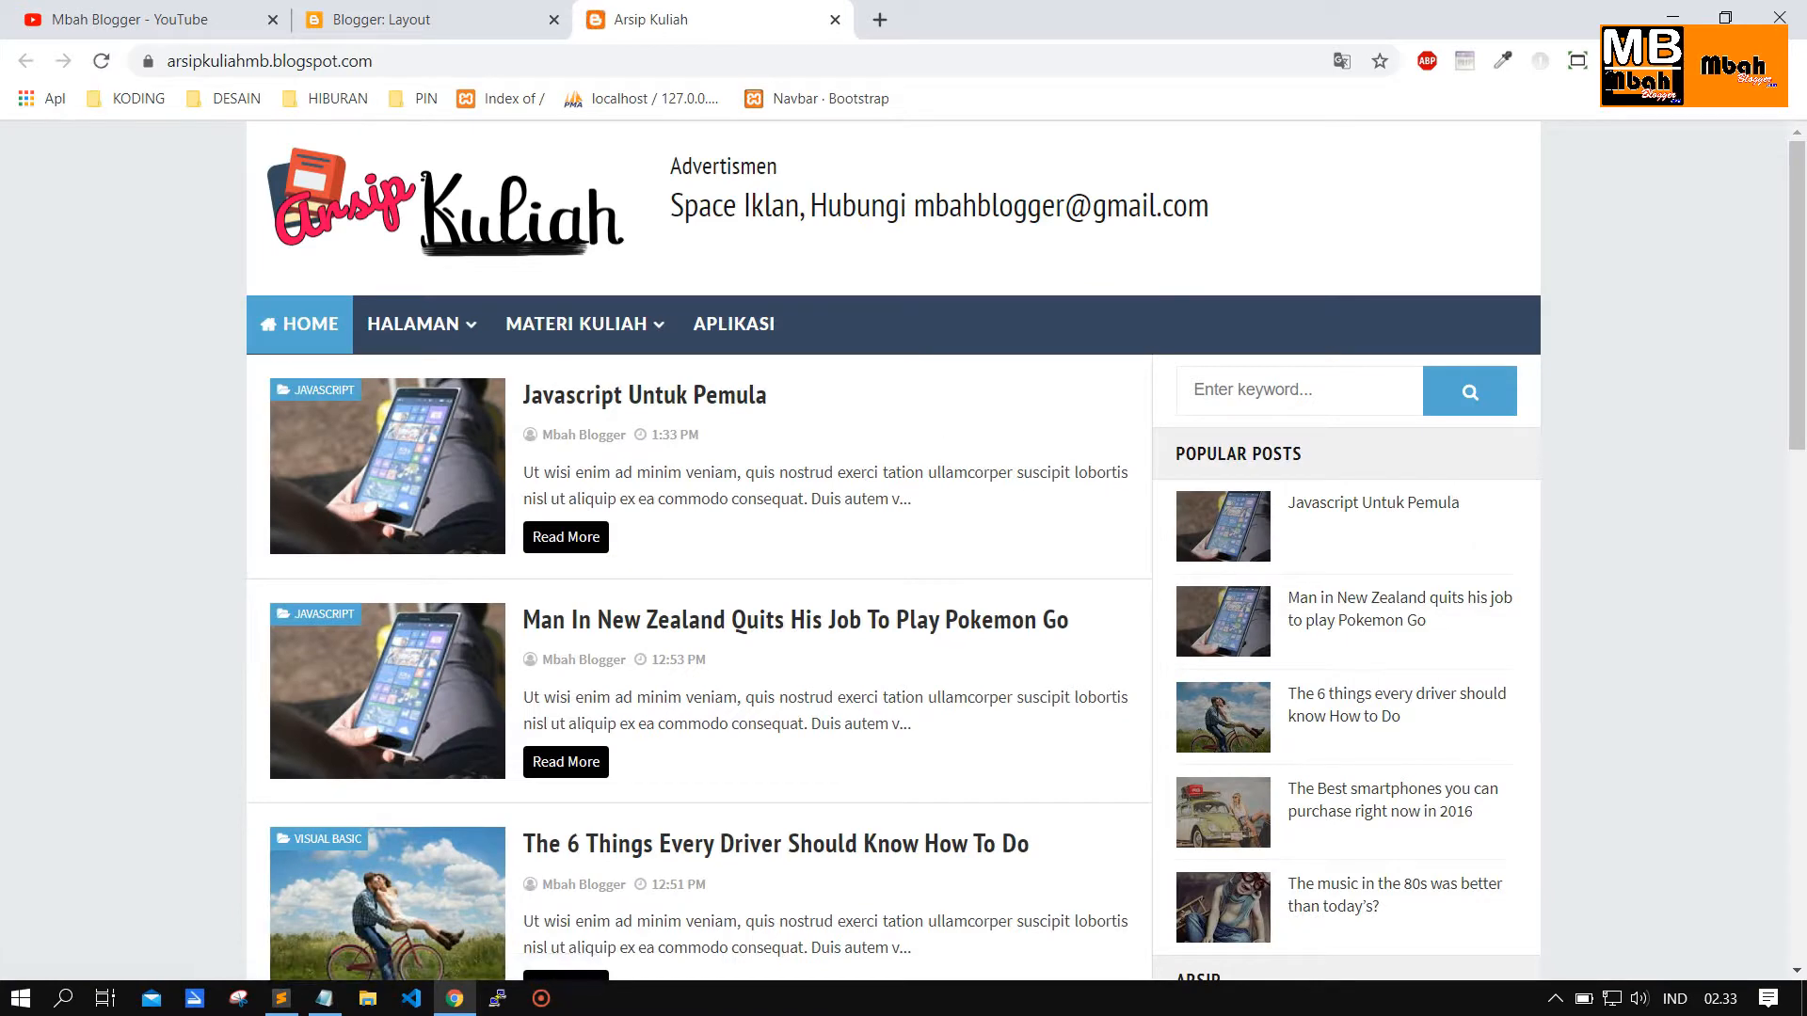
pyautogui.click(414, 19)
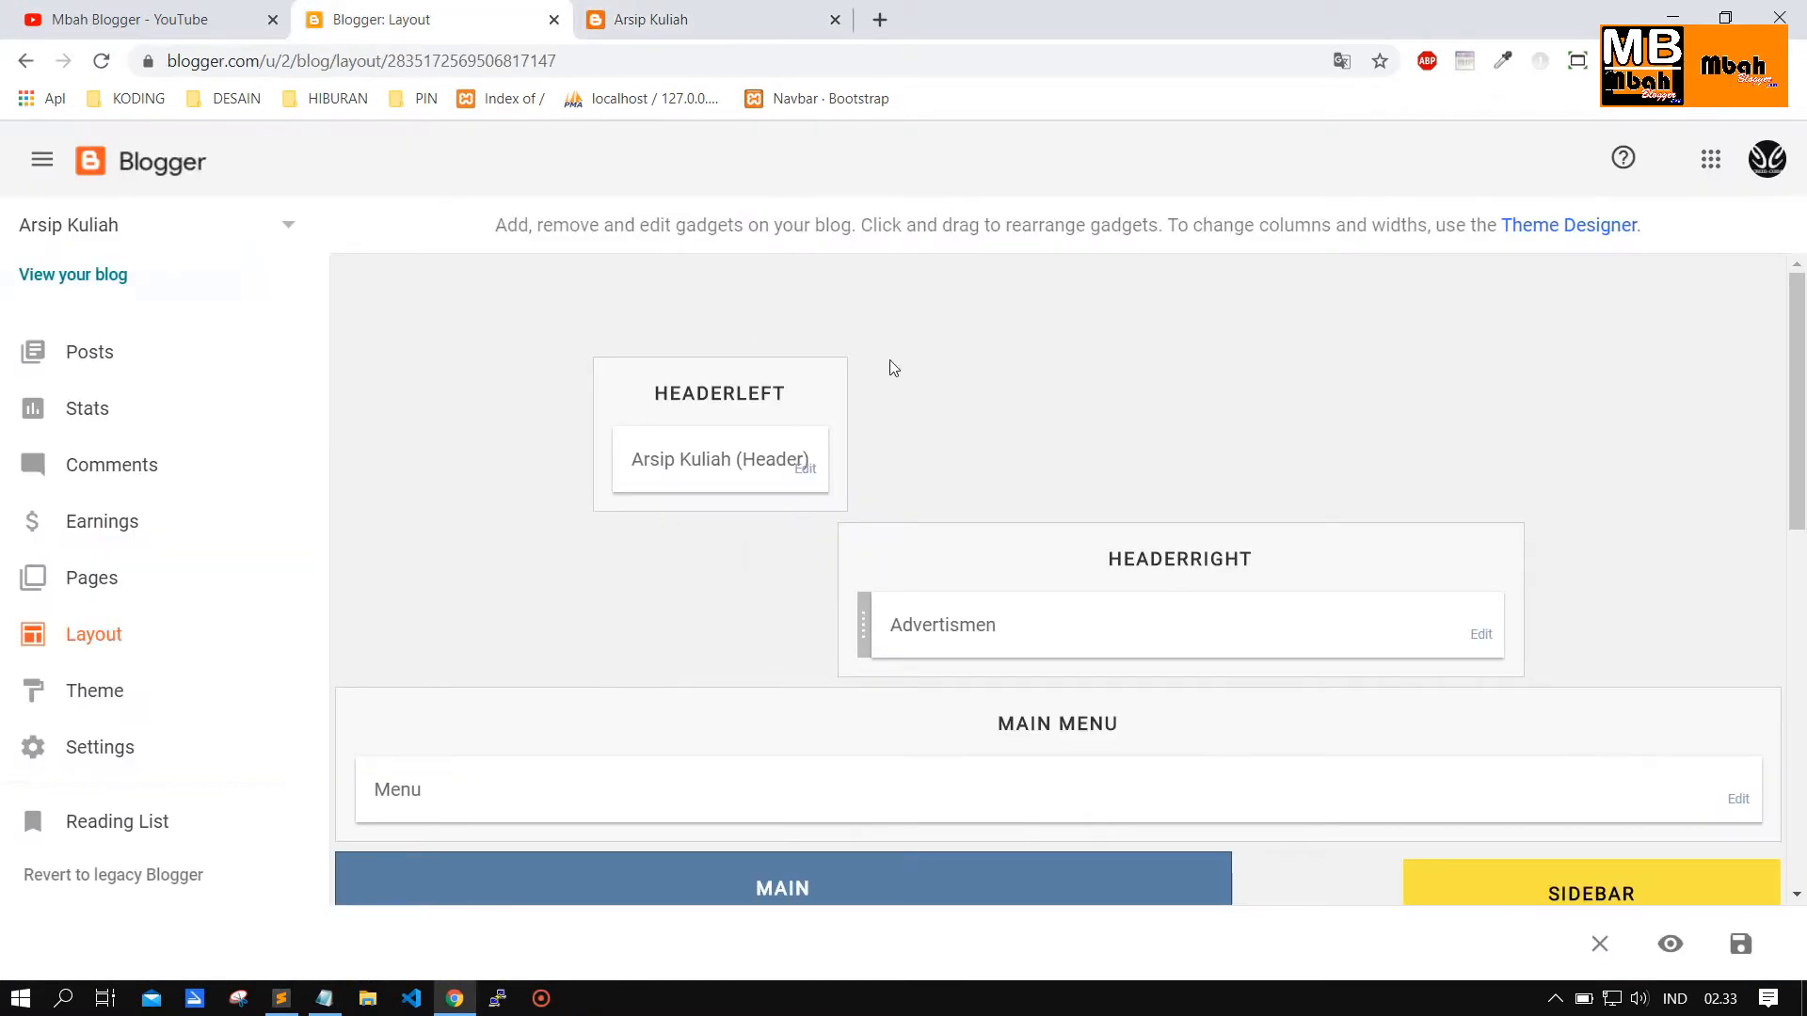
pyautogui.click(706, 31)
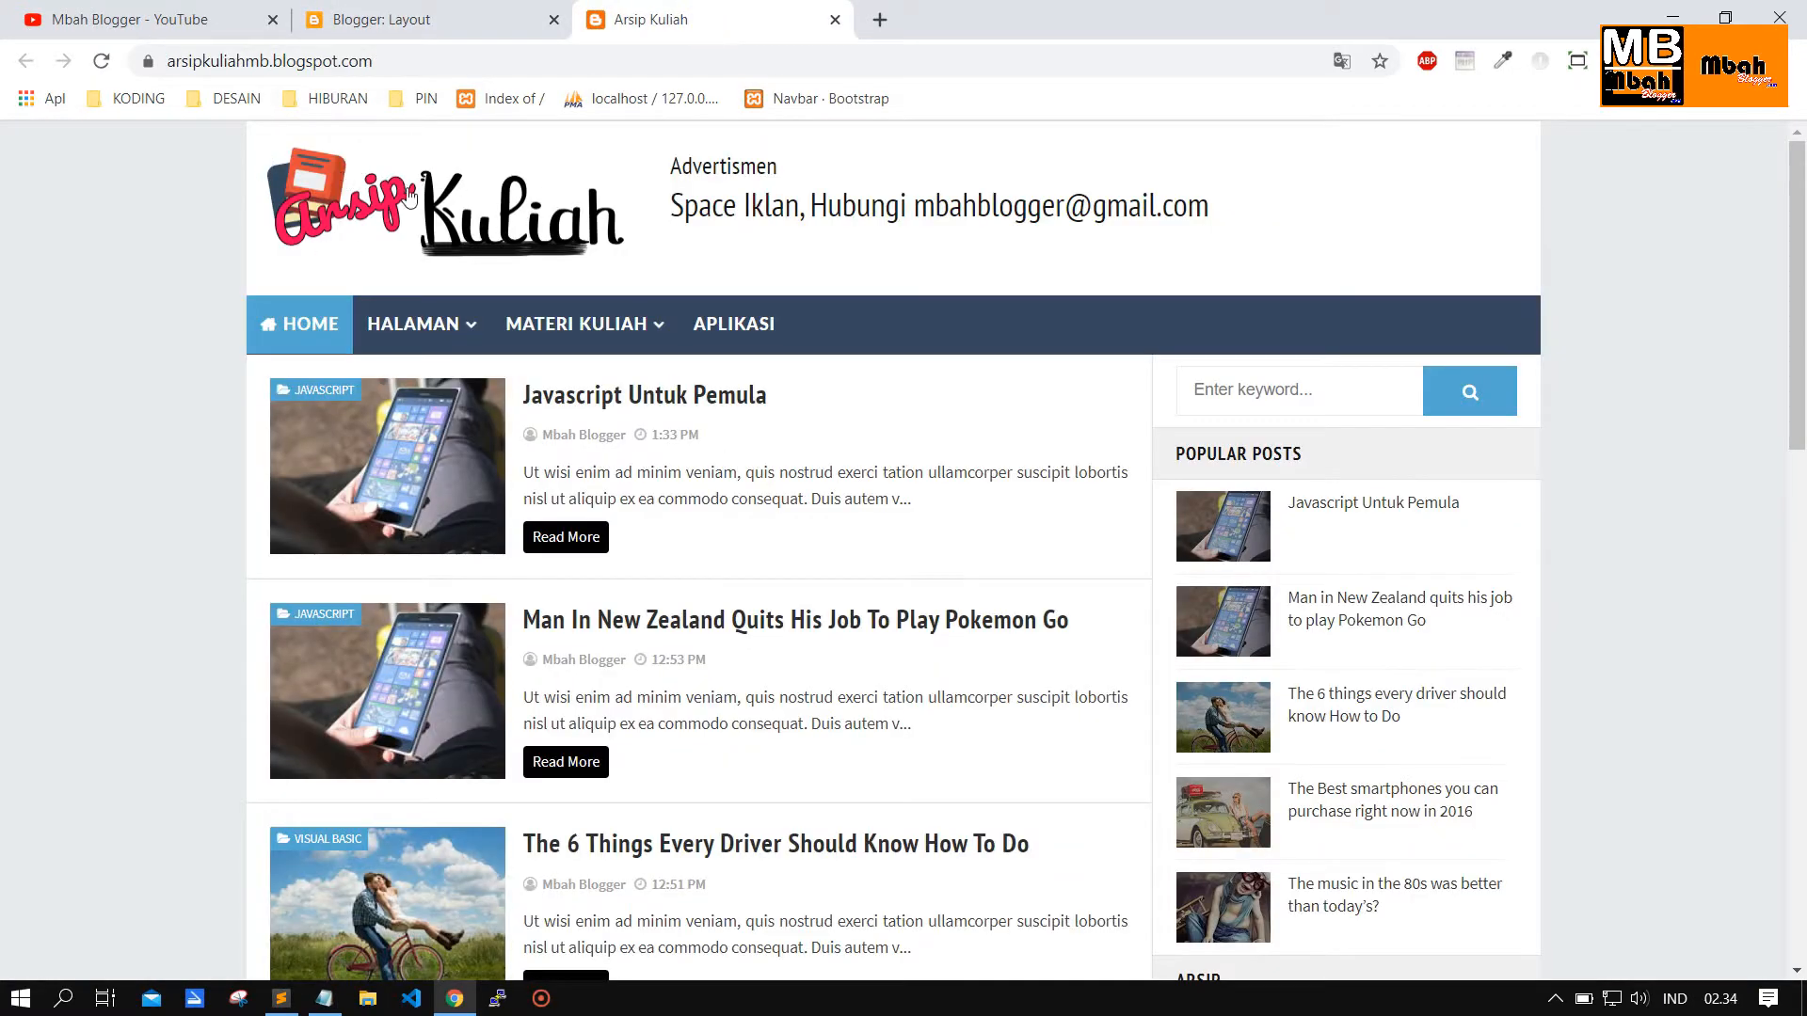
pyautogui.click(453, 15)
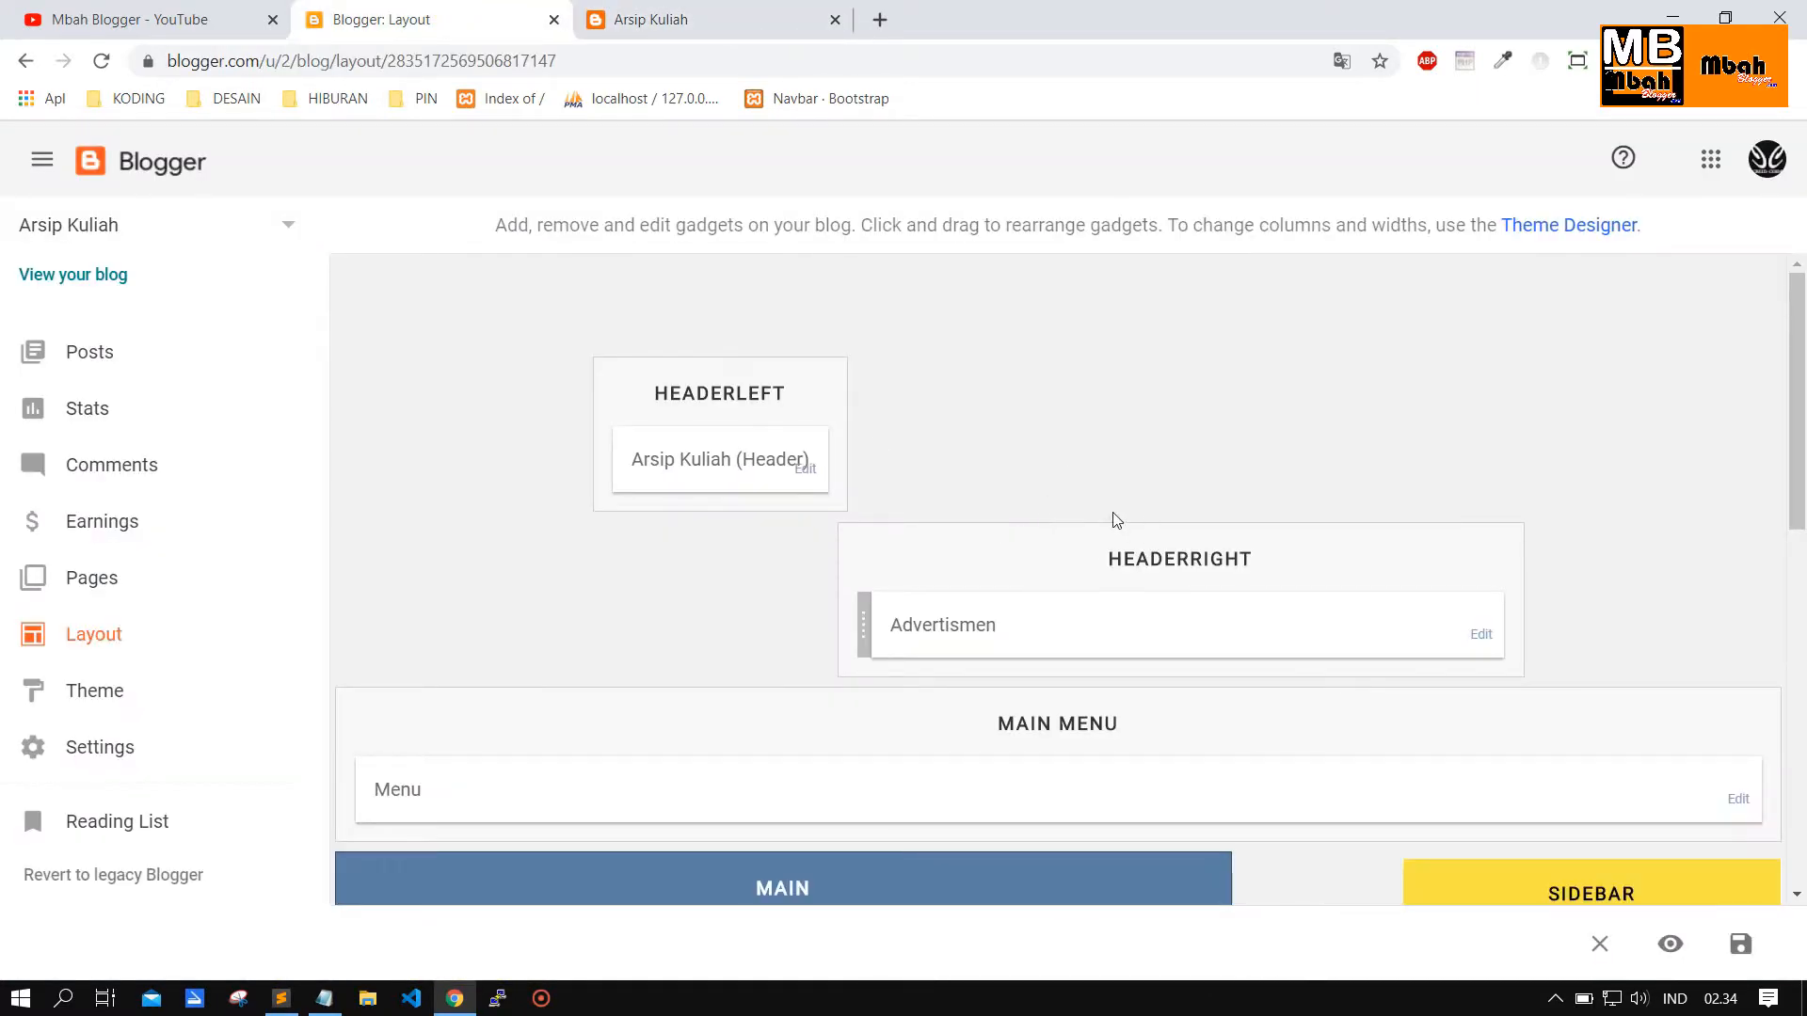
pyautogui.click(705, 19)
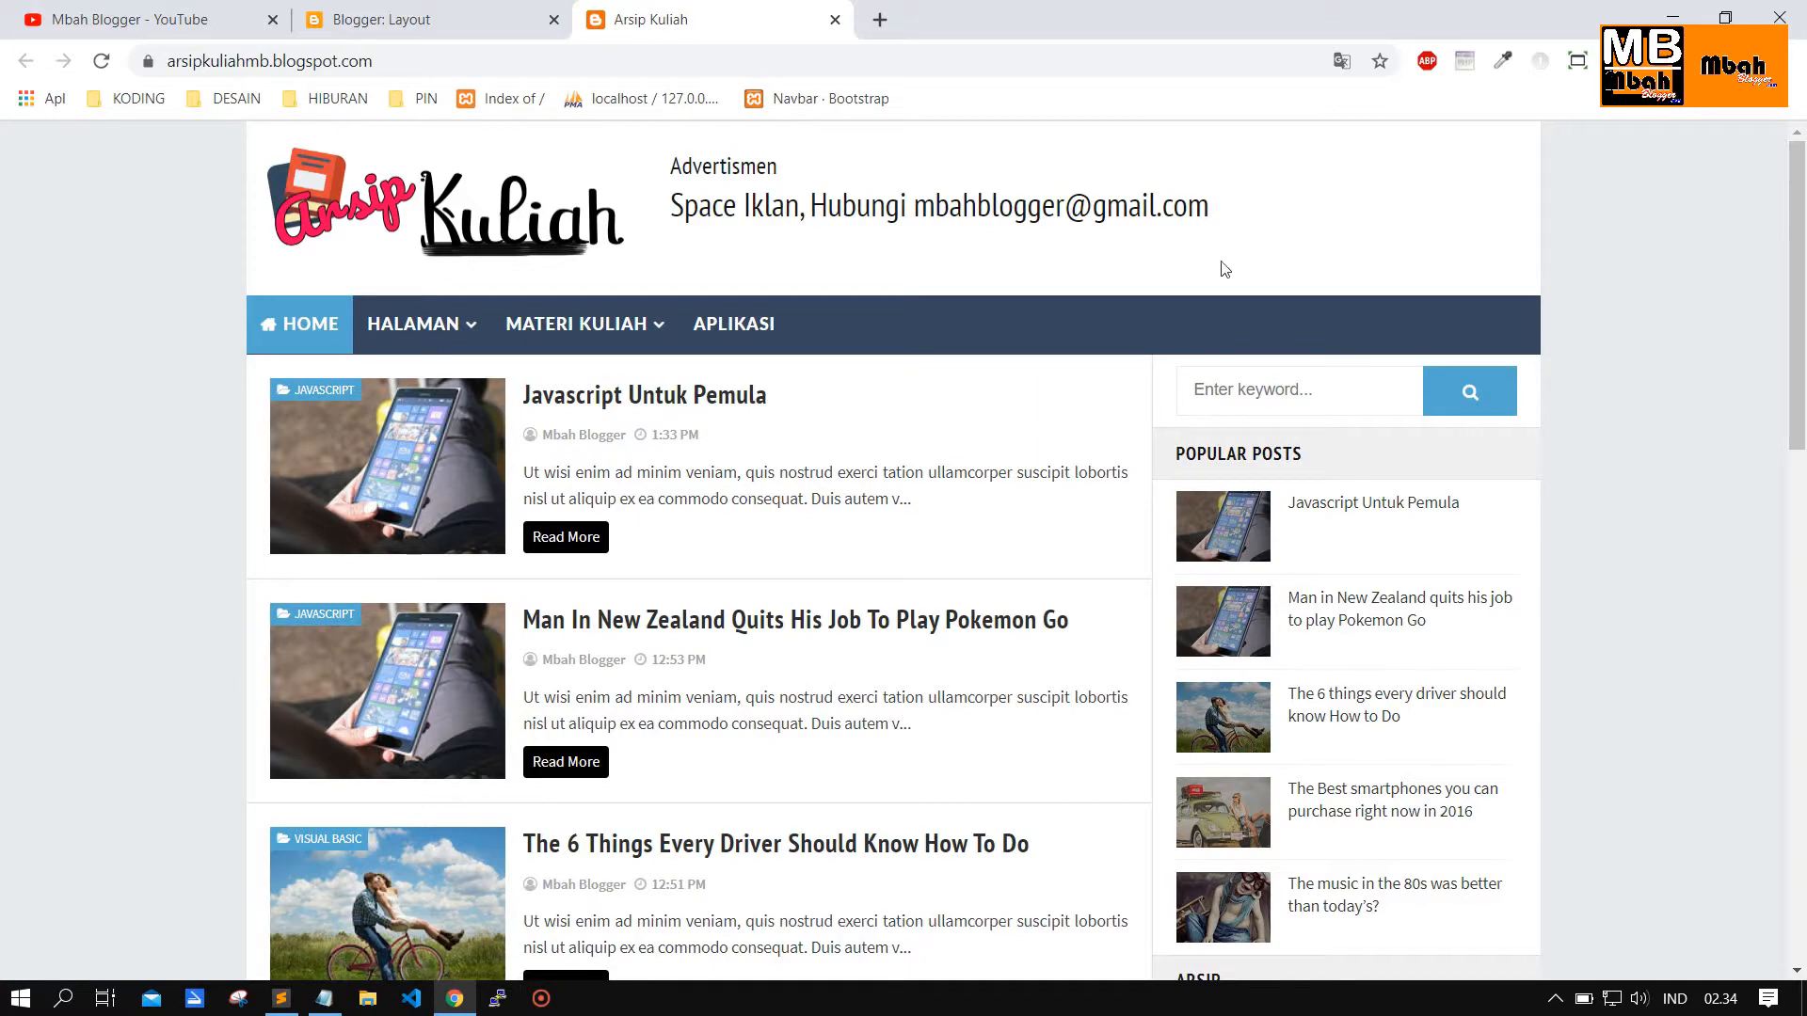
# Remove the Advertismen gadget from the HeaderRight section, then reload the live blog to check its header.
pyautogui.click(454, 19)
pyautogui.scroll(-3, 1035, 480)
pyautogui.scroll(3, 952, 484)
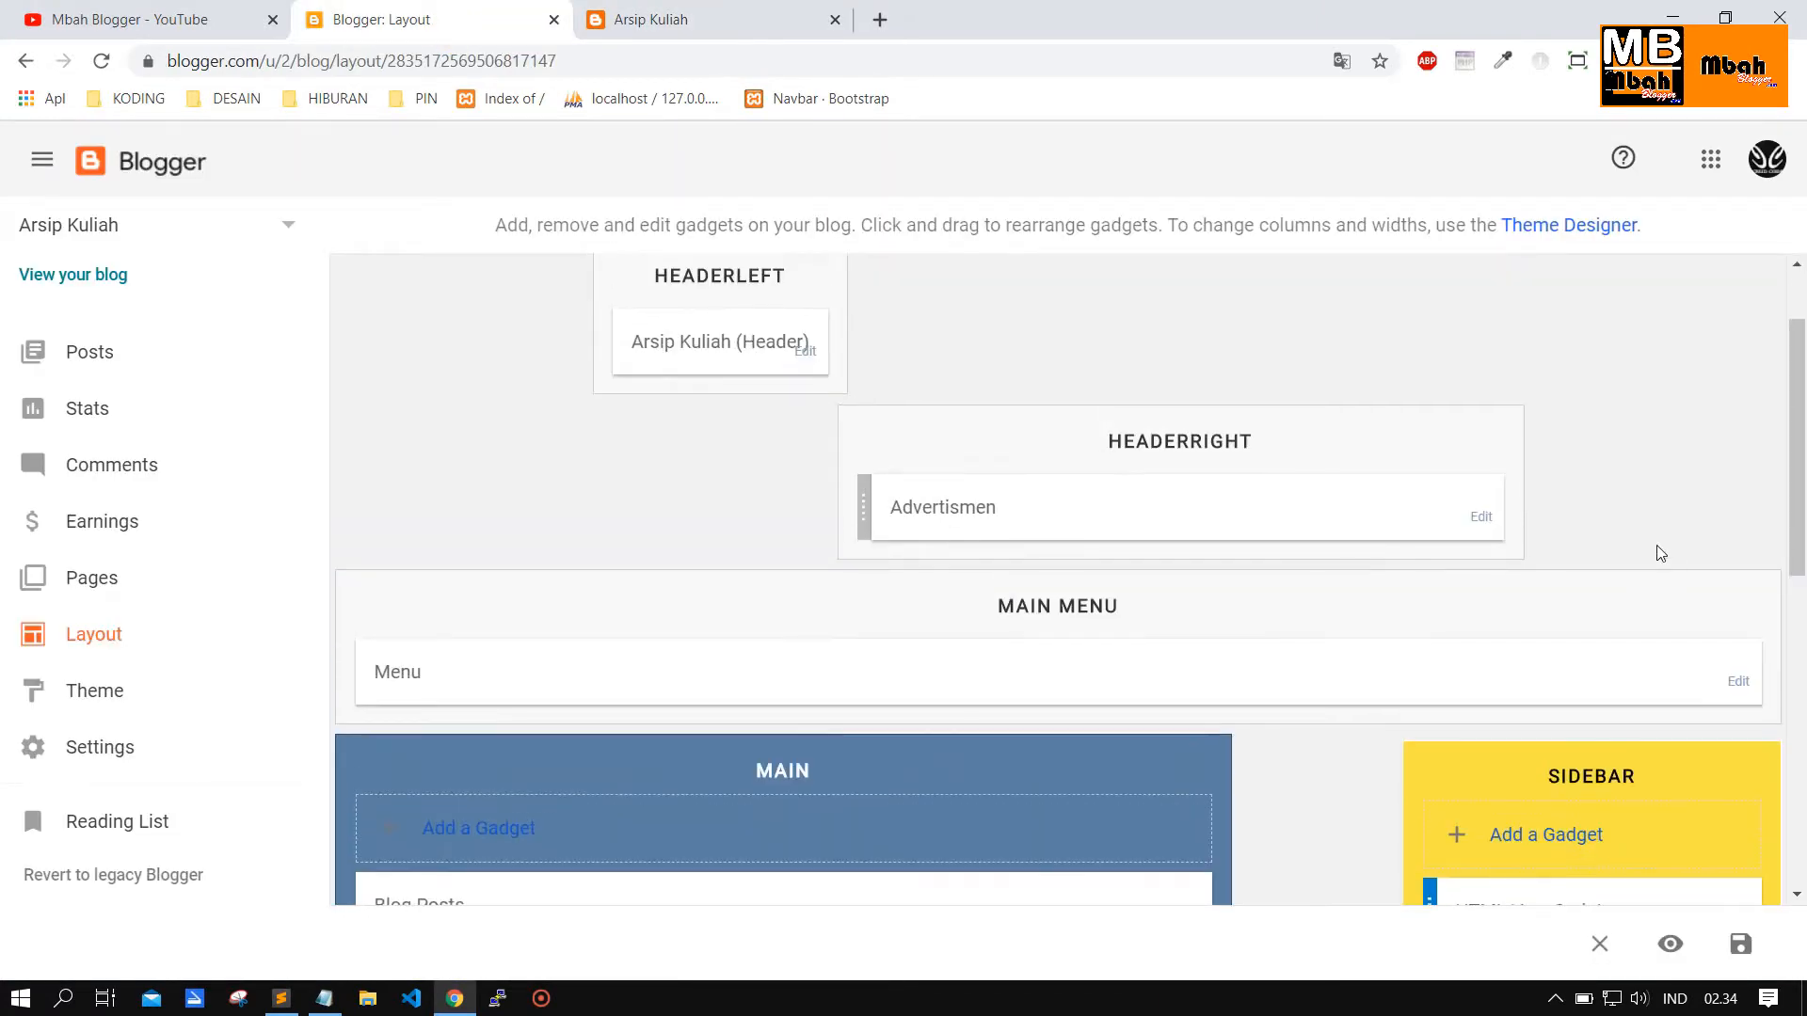
pyautogui.click(1481, 518)
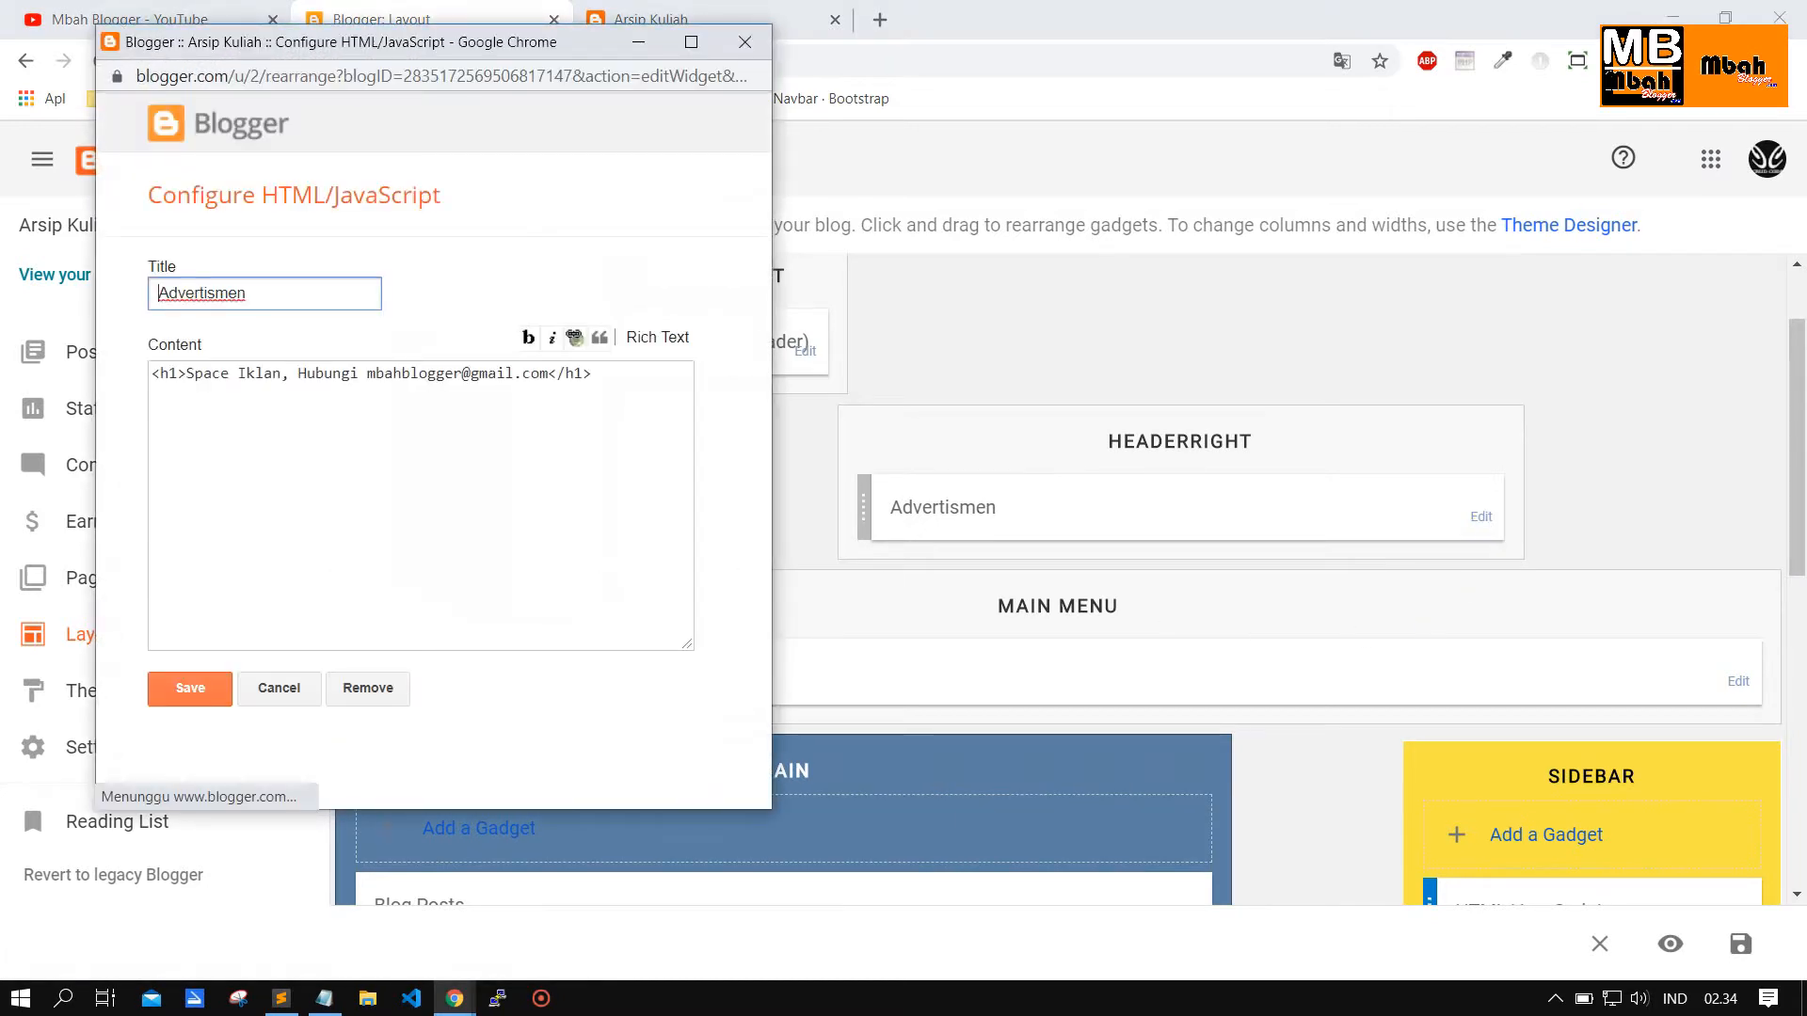
pyautogui.click(366, 687)
pyautogui.click(556, 228)
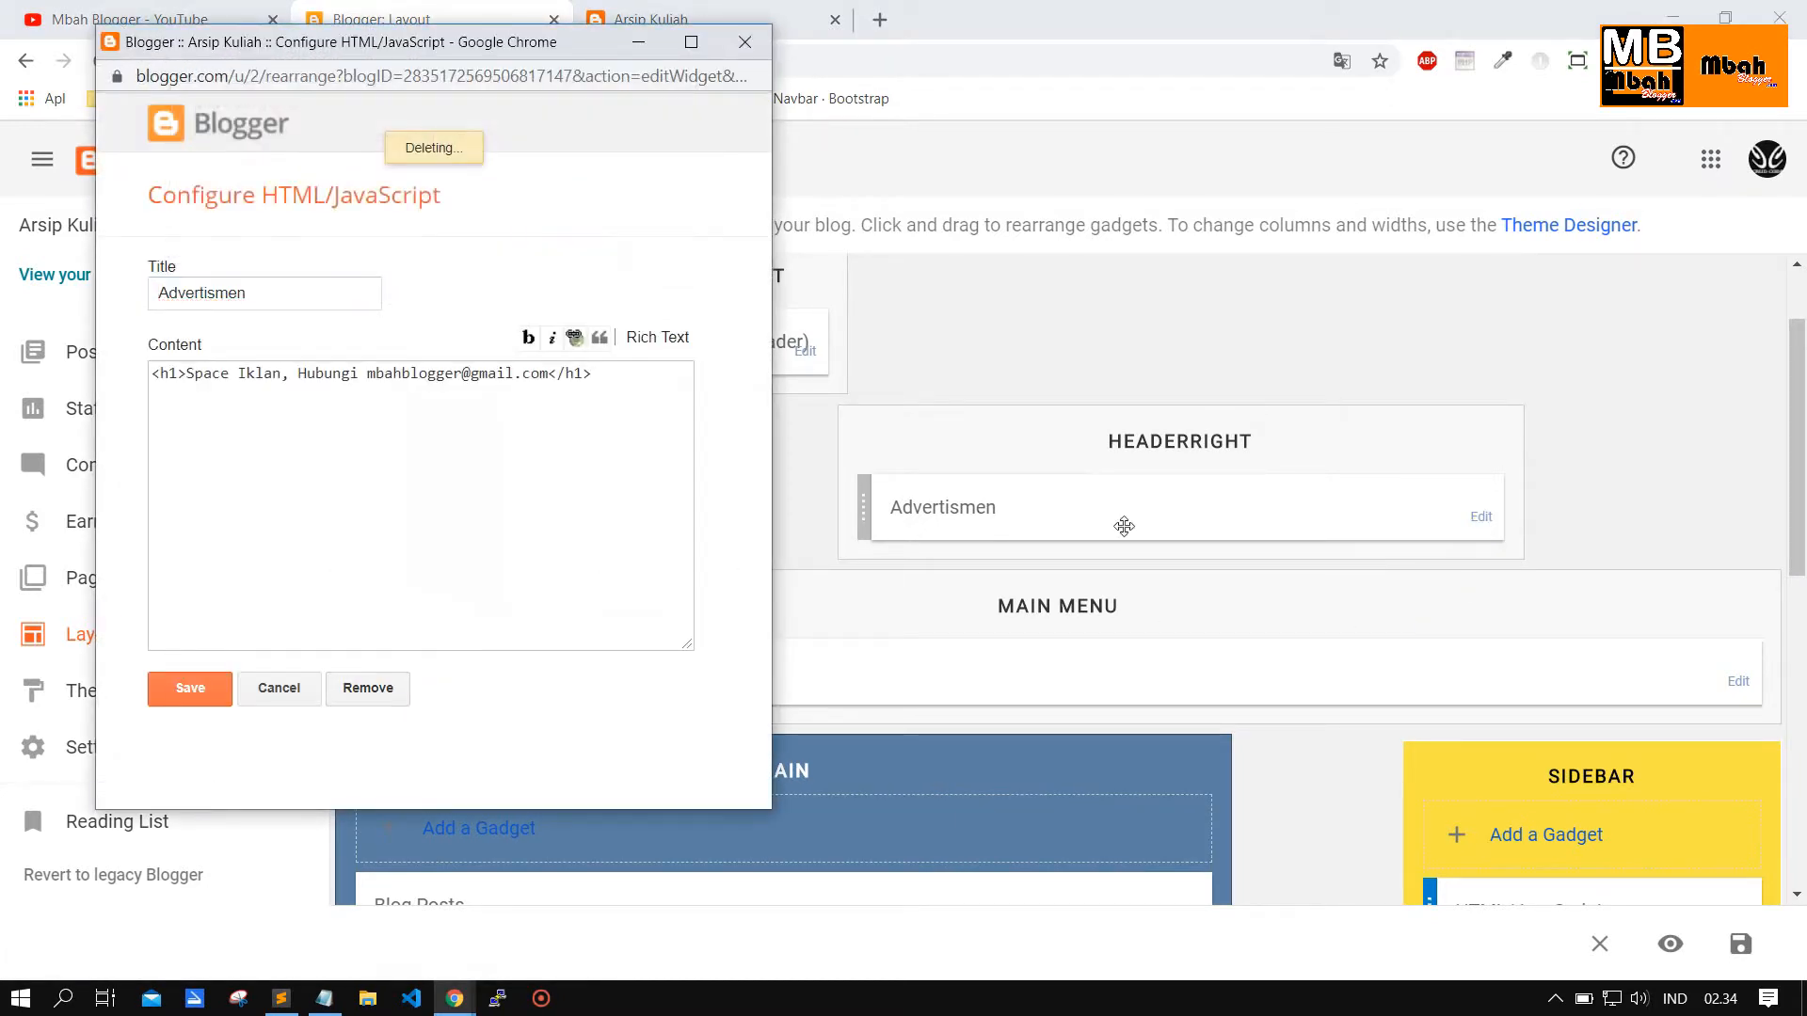
pyautogui.click(625, 19)
pyautogui.click(101, 60)
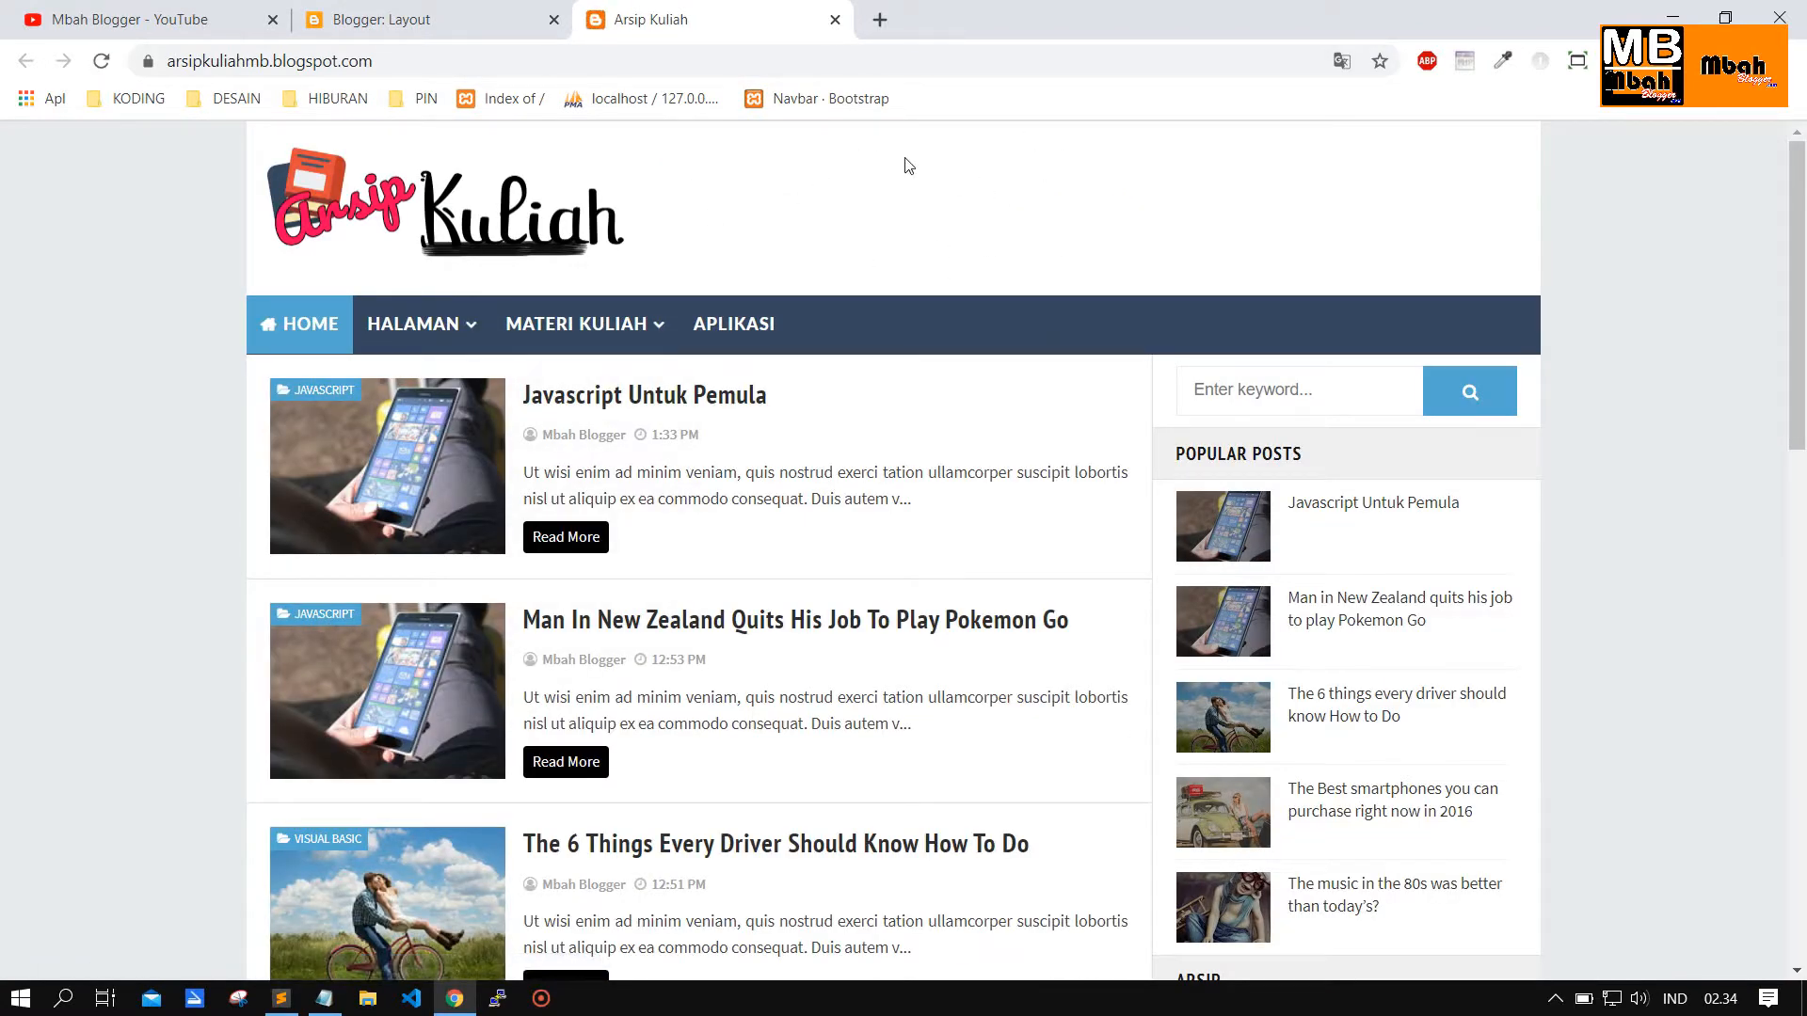
# Return to the Layout page, start adding a gadget to the Sidebar section, and place the gadget chooser window nearer the middle.
pyautogui.click(395, 18)
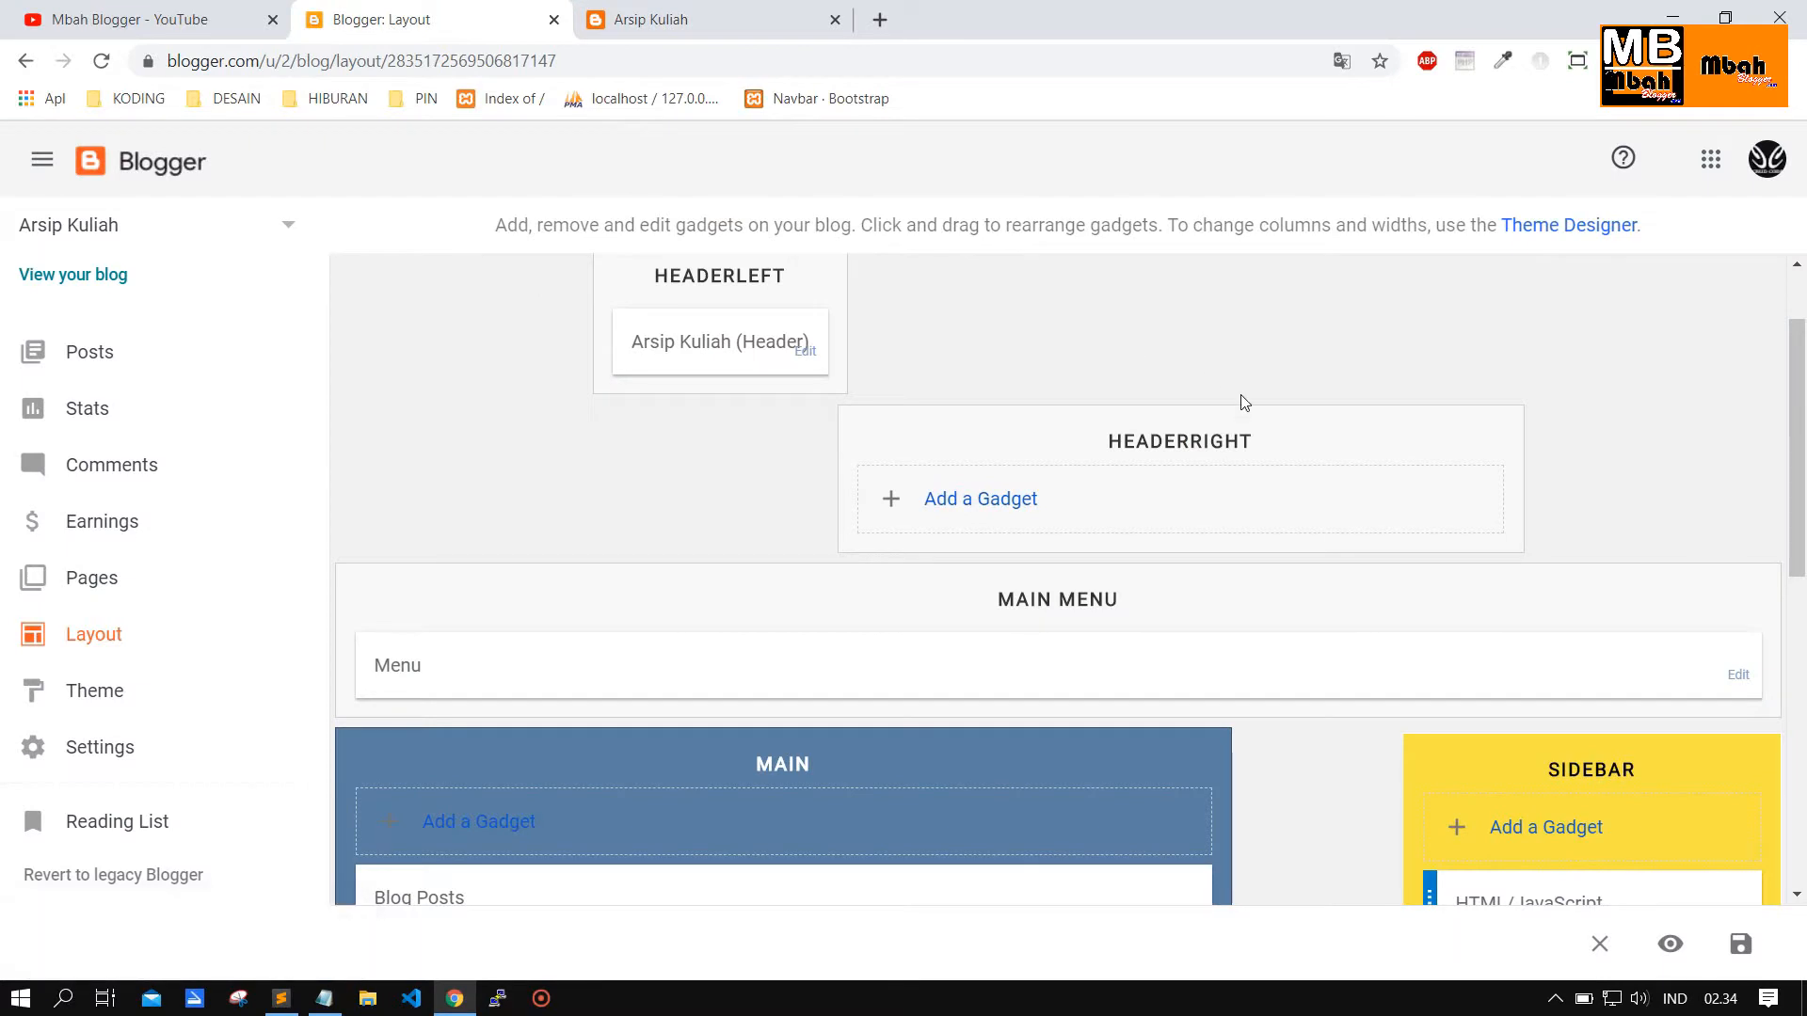
pyautogui.scroll(-4, 1286, 458)
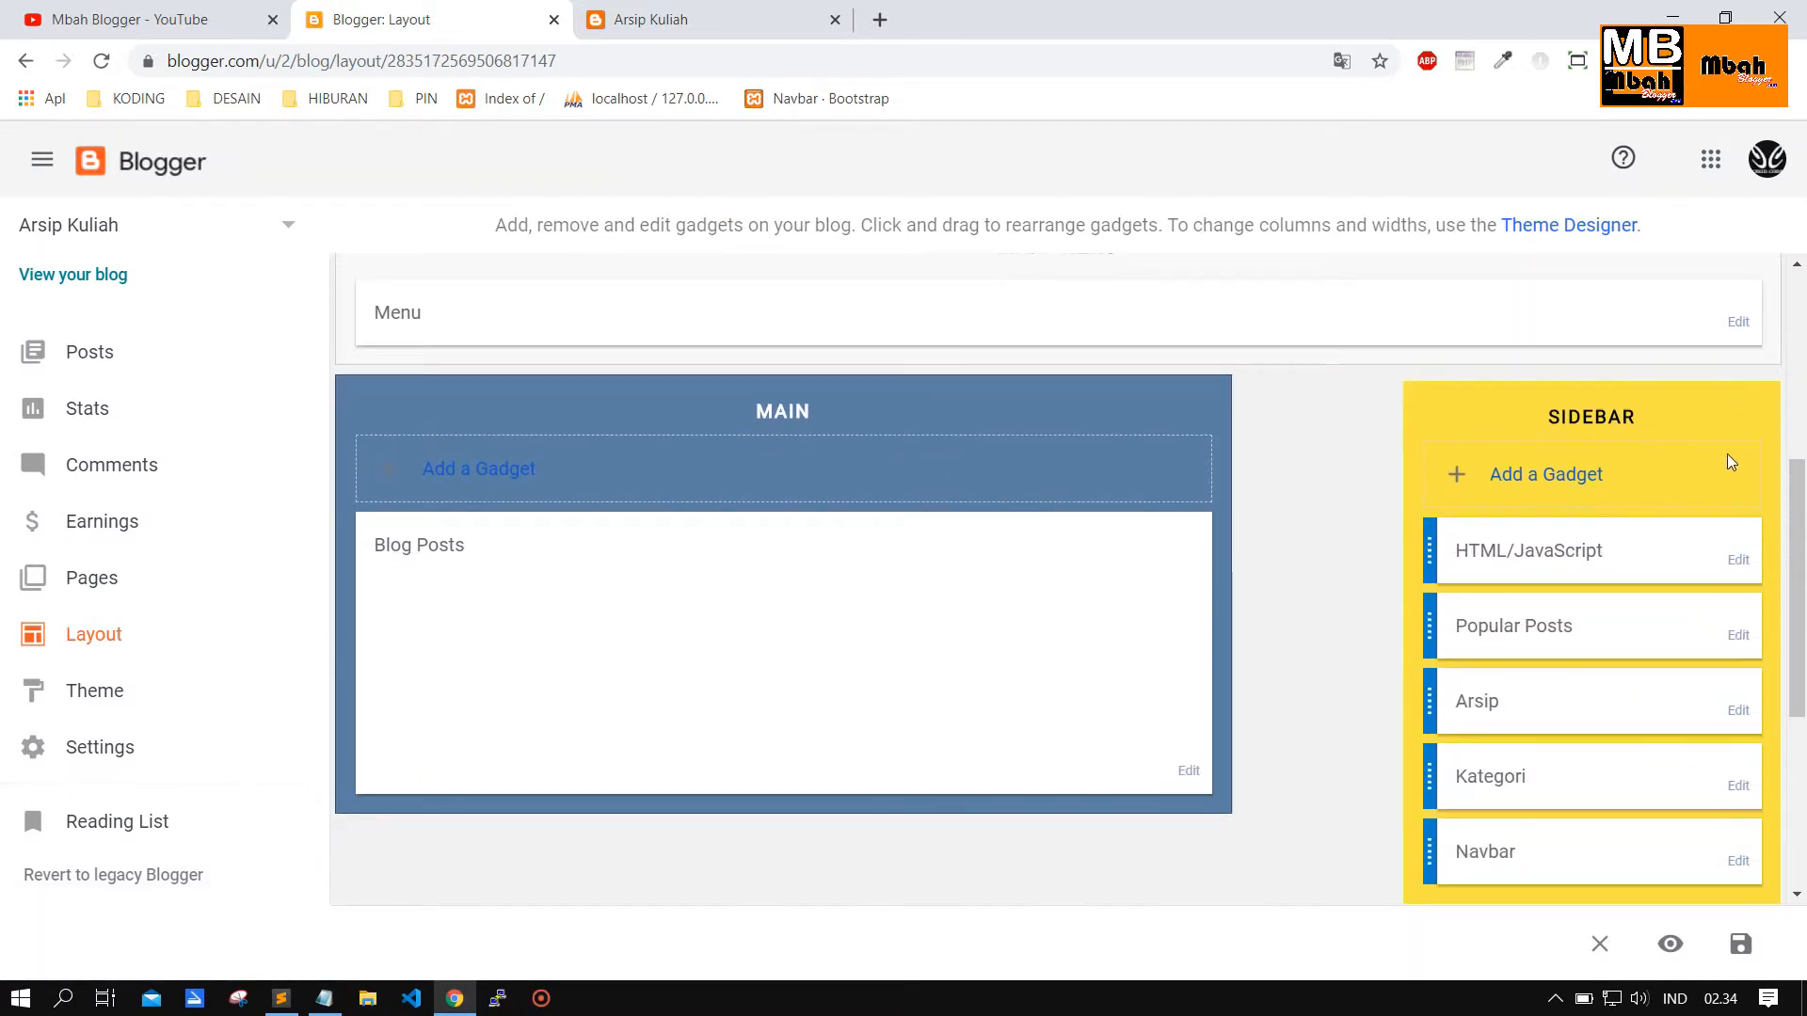
pyautogui.scroll(-1, 1712, 455)
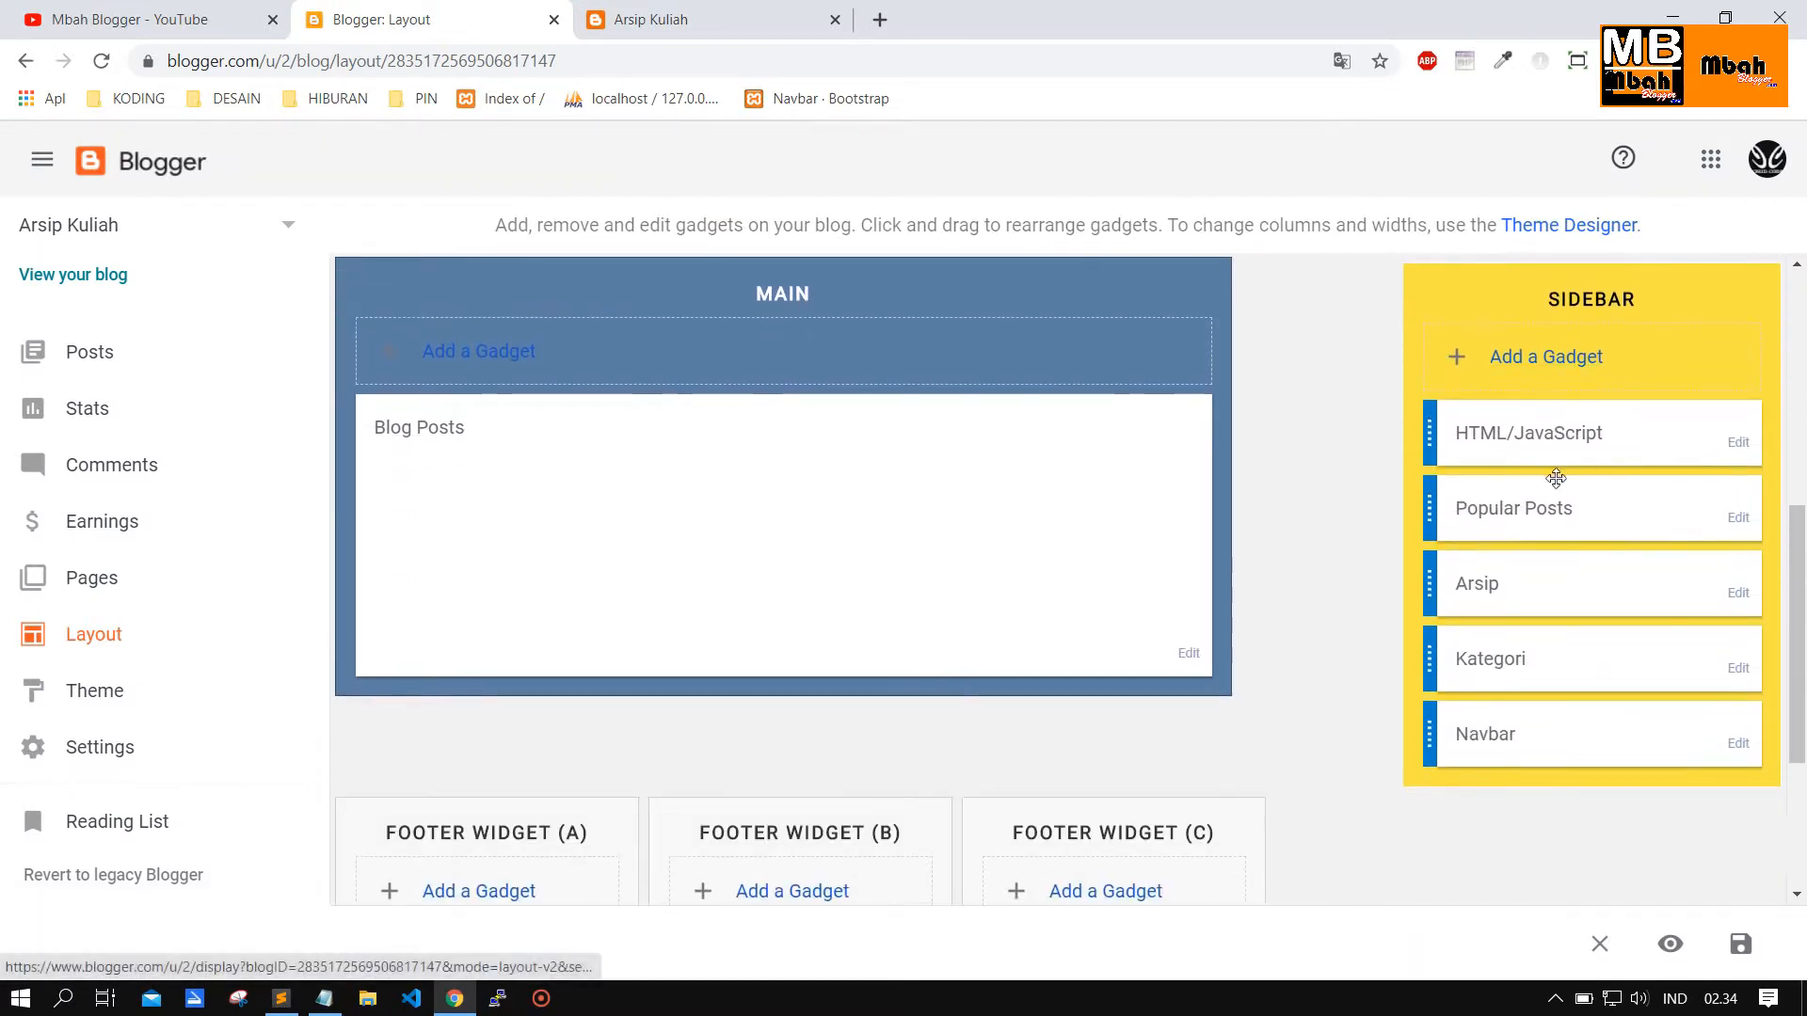
pyautogui.click(1557, 365)
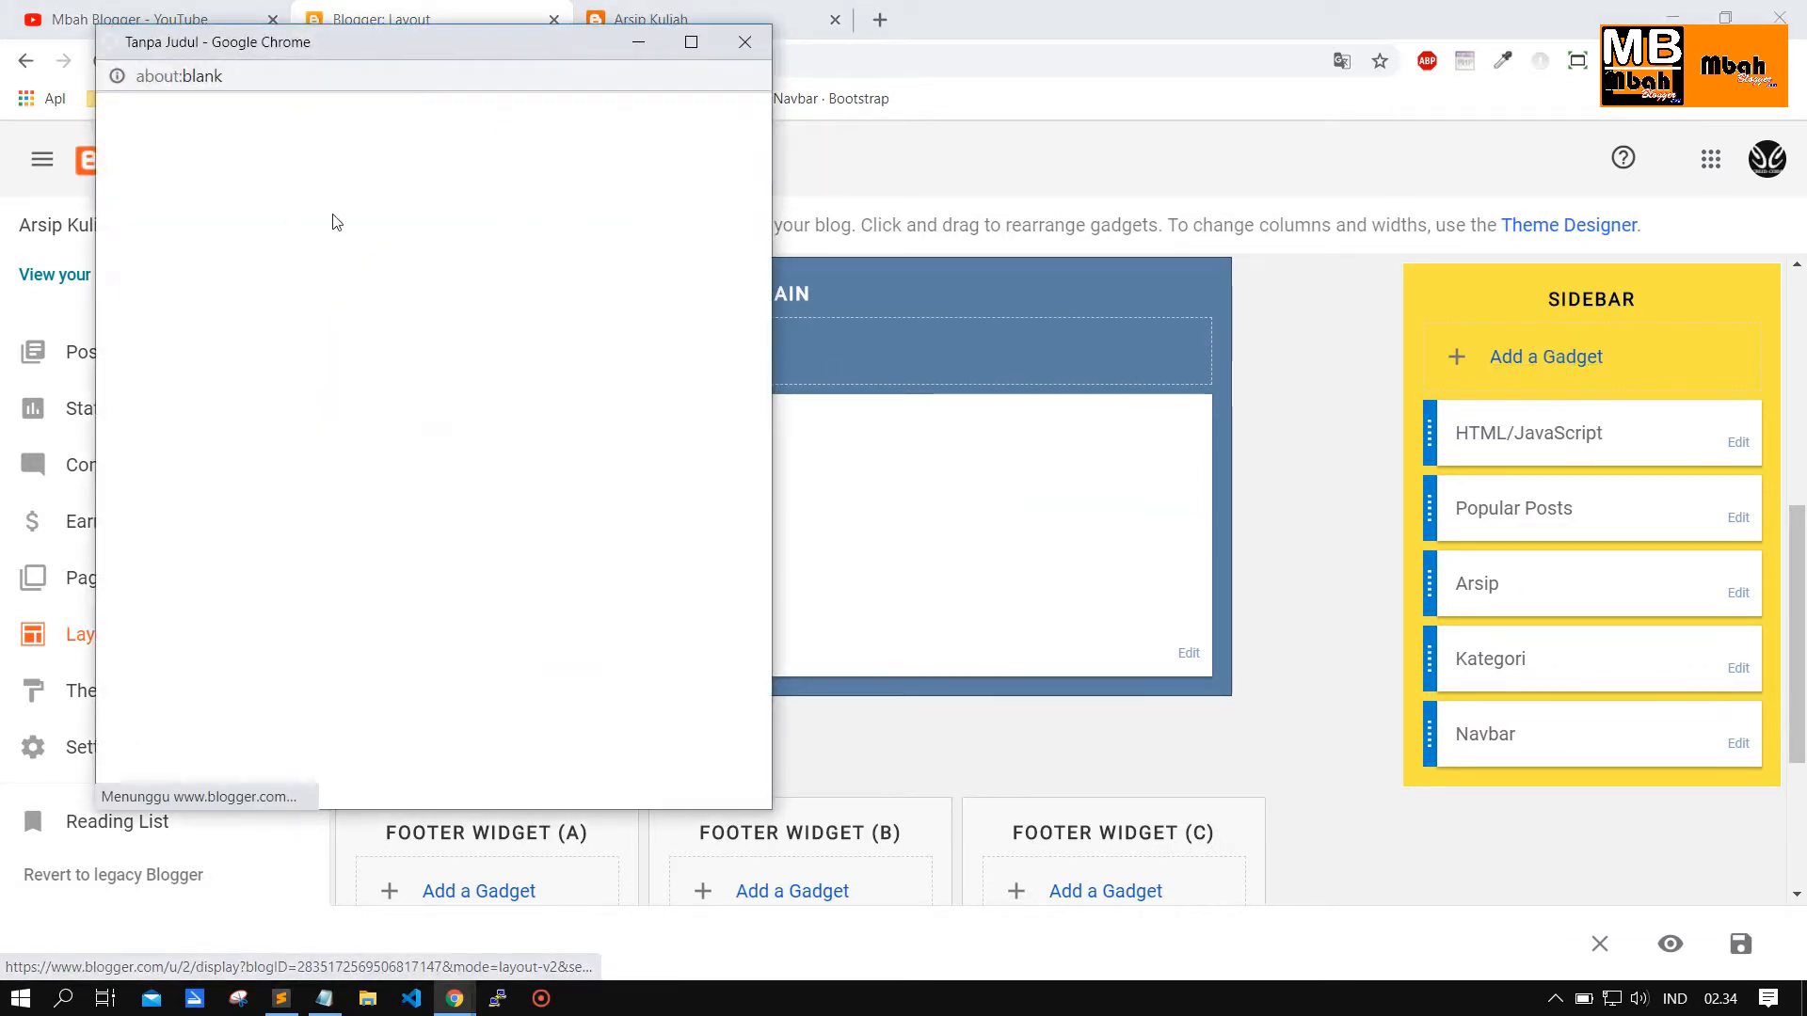
pyautogui.click(389, 52)
pyautogui.moveTo(389, 52); pyautogui.dragTo(851, 45)
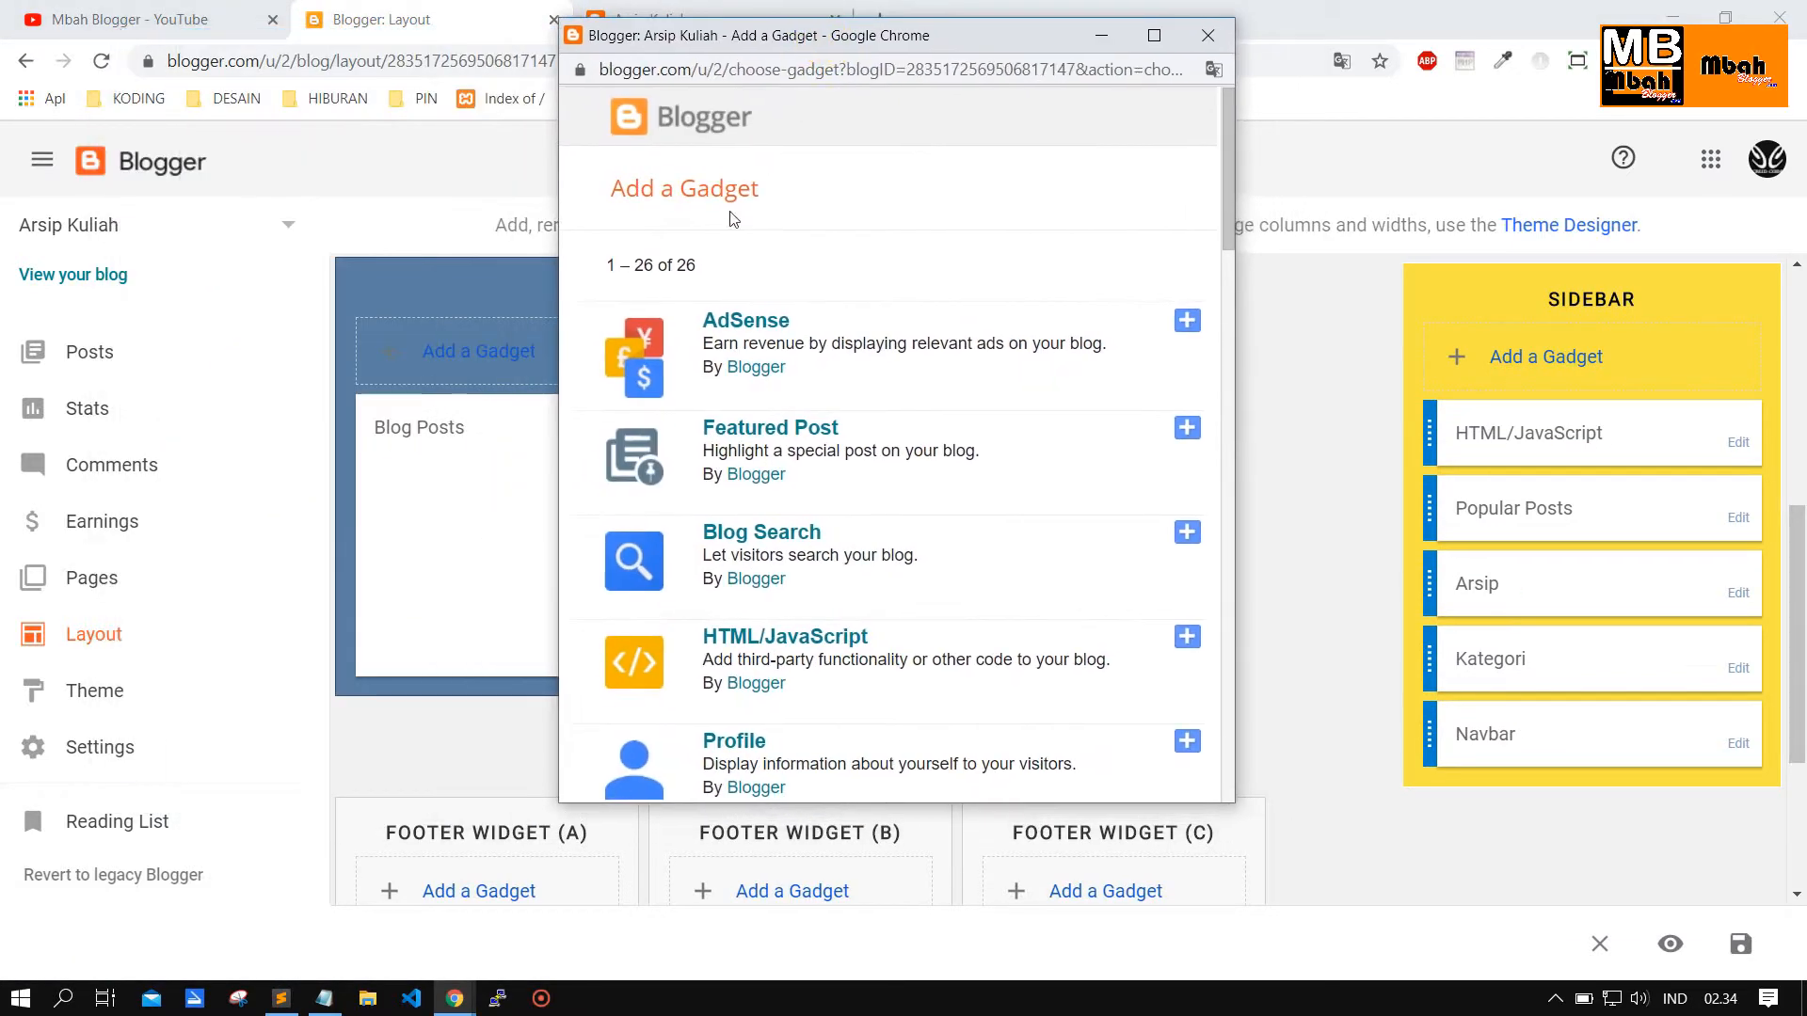
# Examine the number and types of gadgets offered in the Add a Gadget list, from AdSense down to Report Abuse.
pyautogui.moveTo(632, 267); pyautogui.dragTo(653, 267)
pyautogui.scroll(-15, 913, 370)
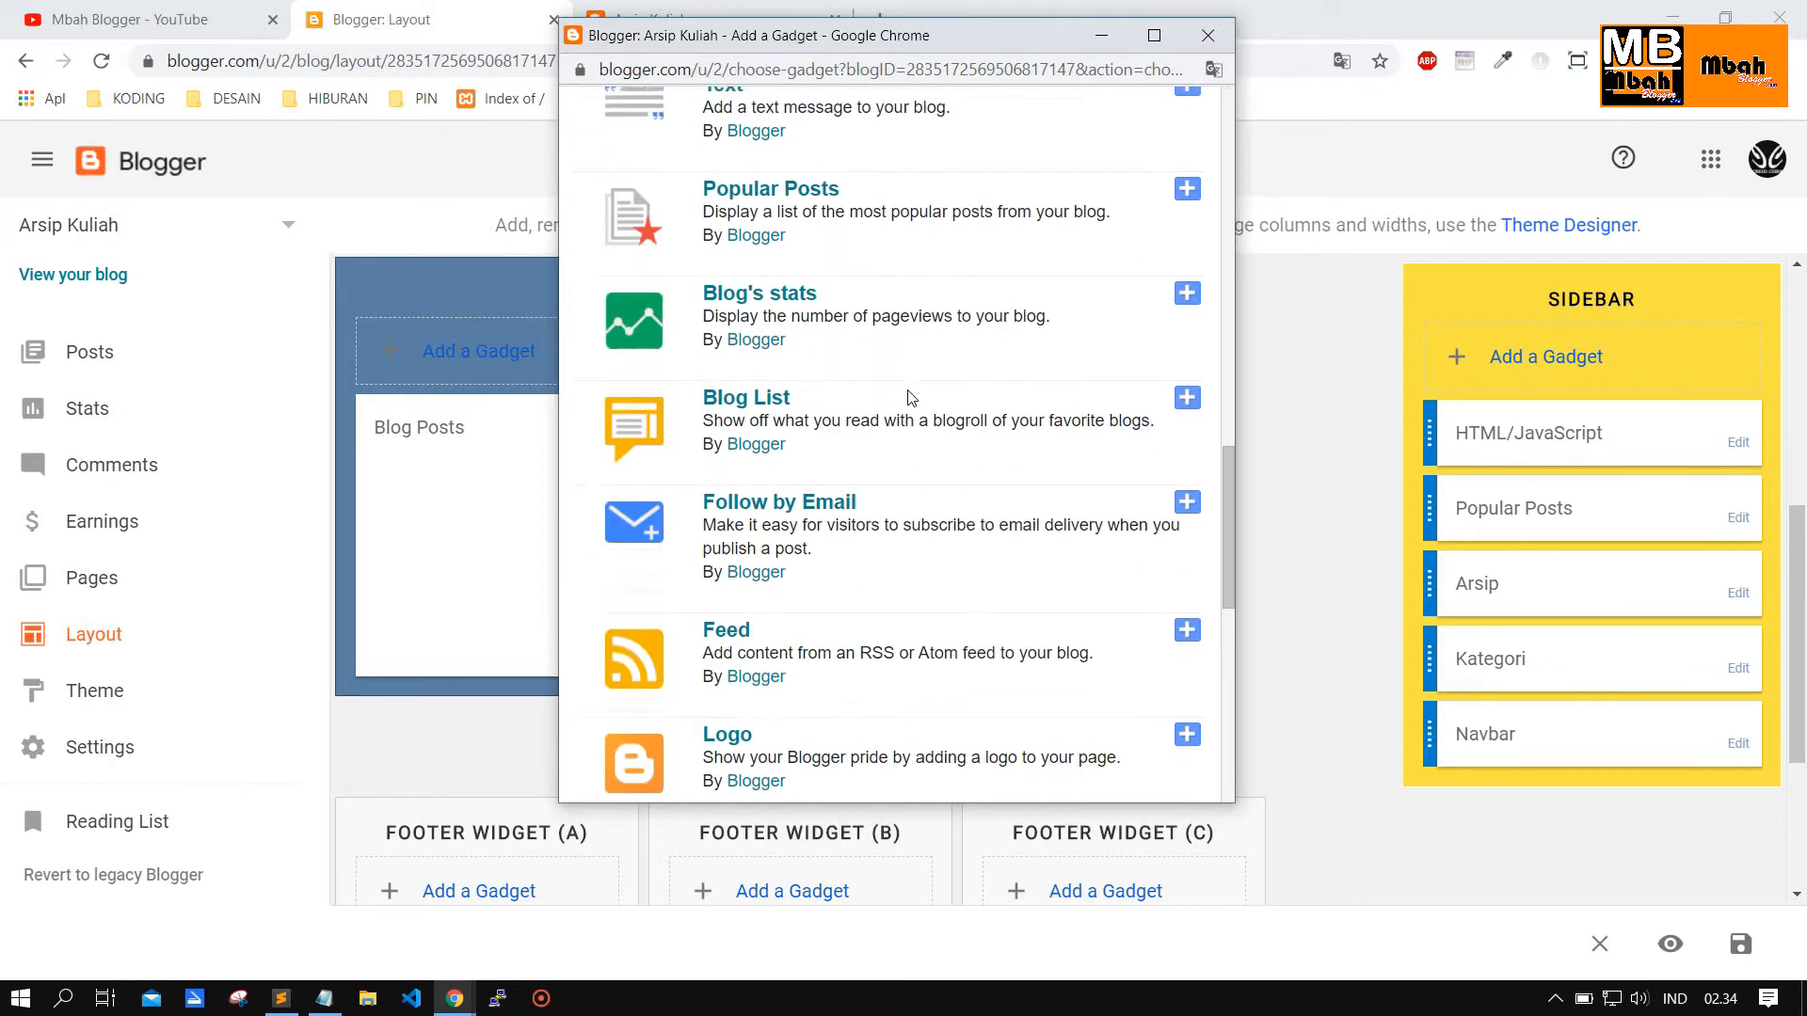
pyautogui.scroll(-10, 909, 398)
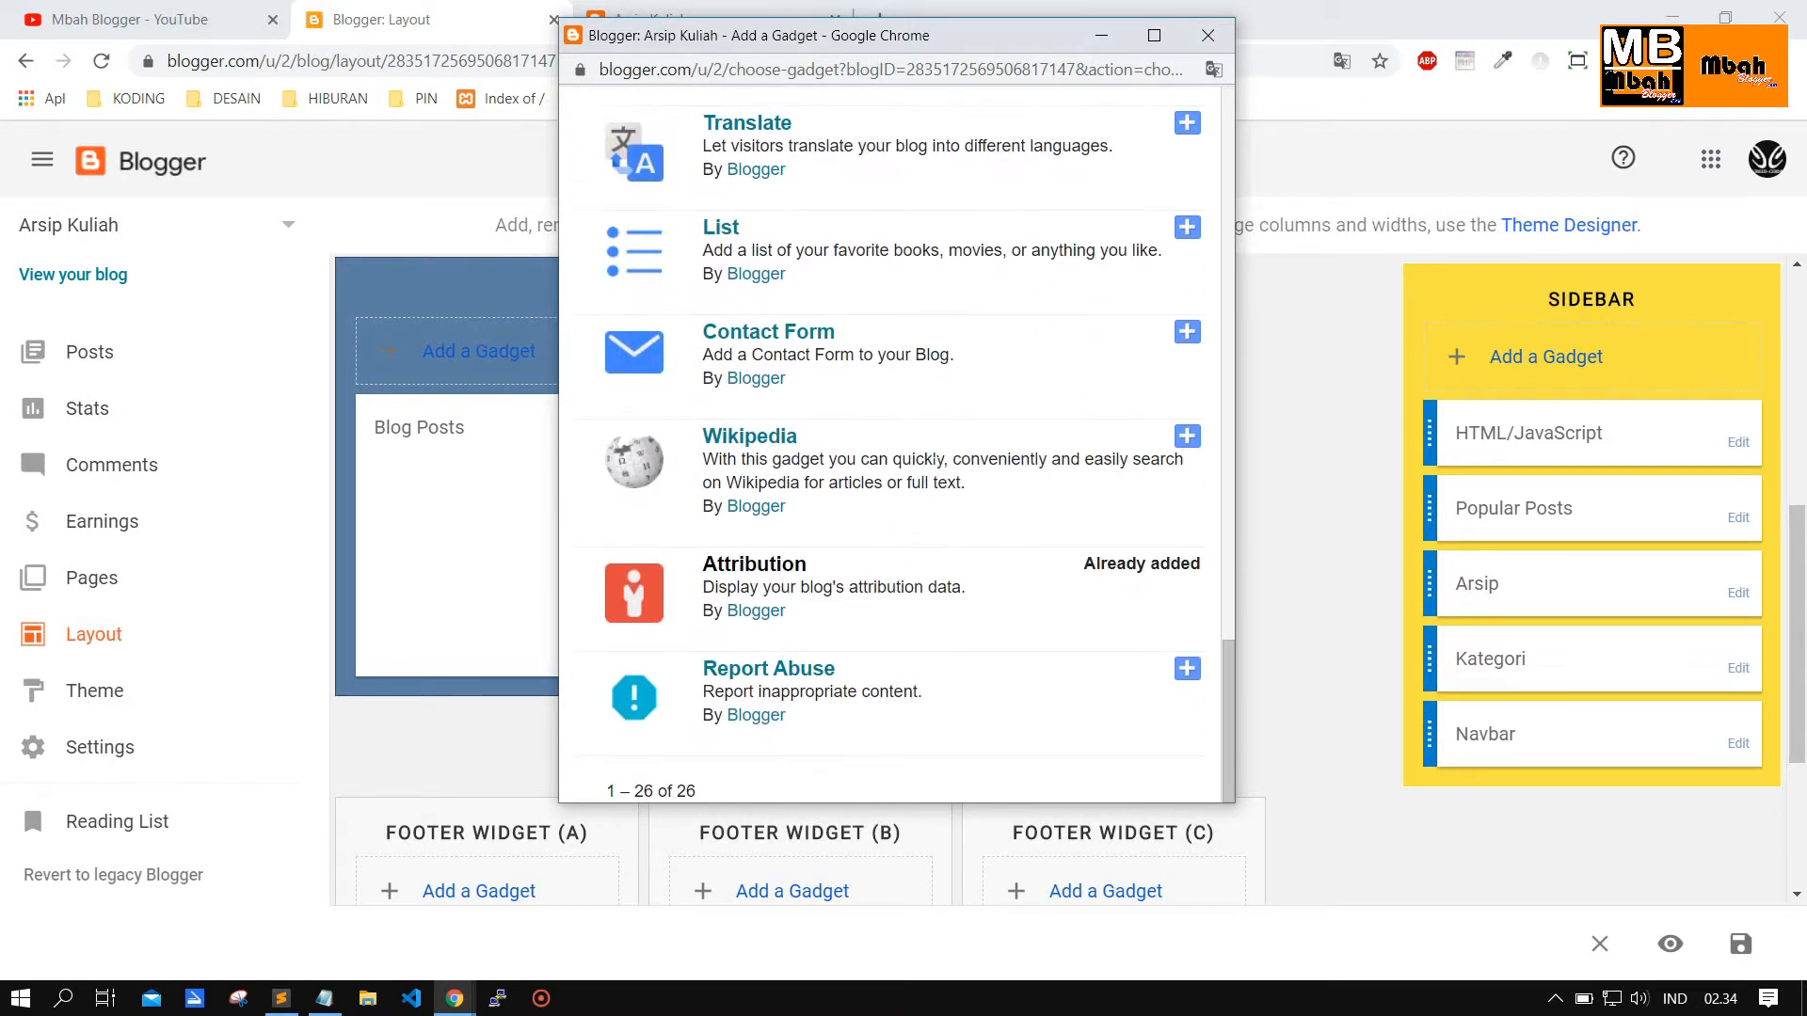
pyautogui.scroll(8, 937, 460)
pyautogui.scroll(-4, 937, 457)
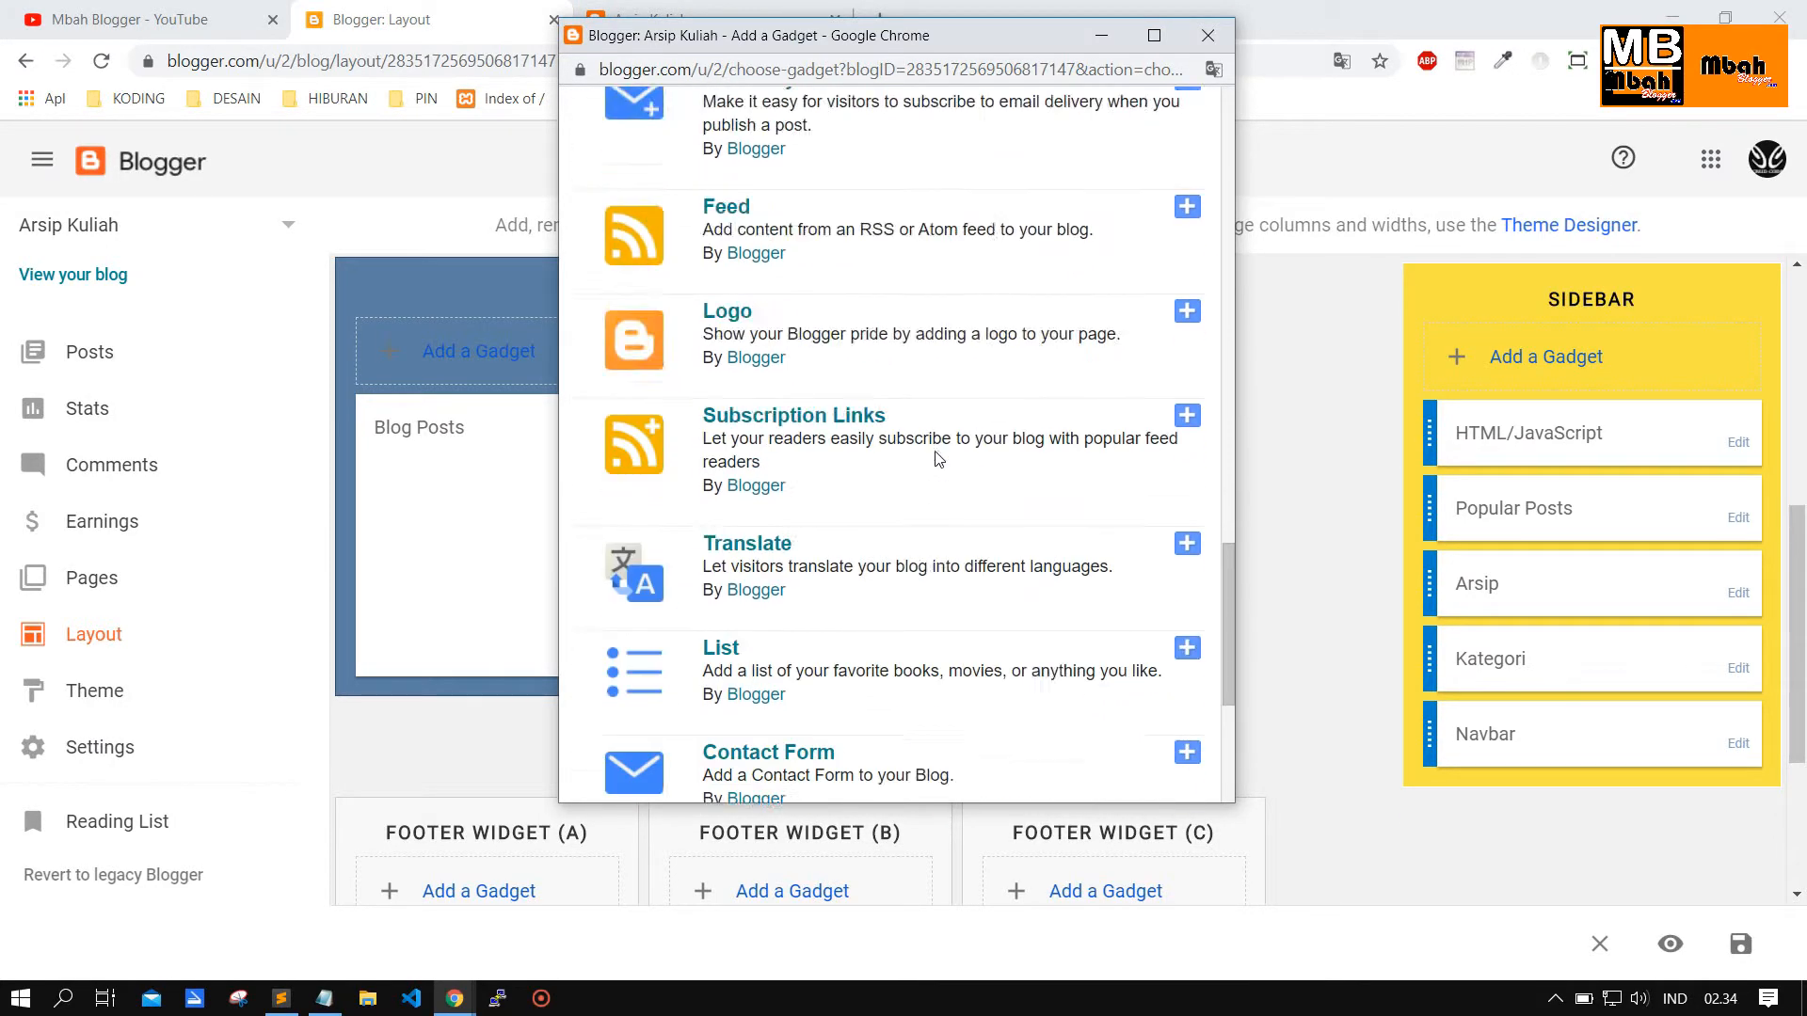
pyautogui.scroll(8, 938, 459)
pyautogui.scroll(8, 937, 458)
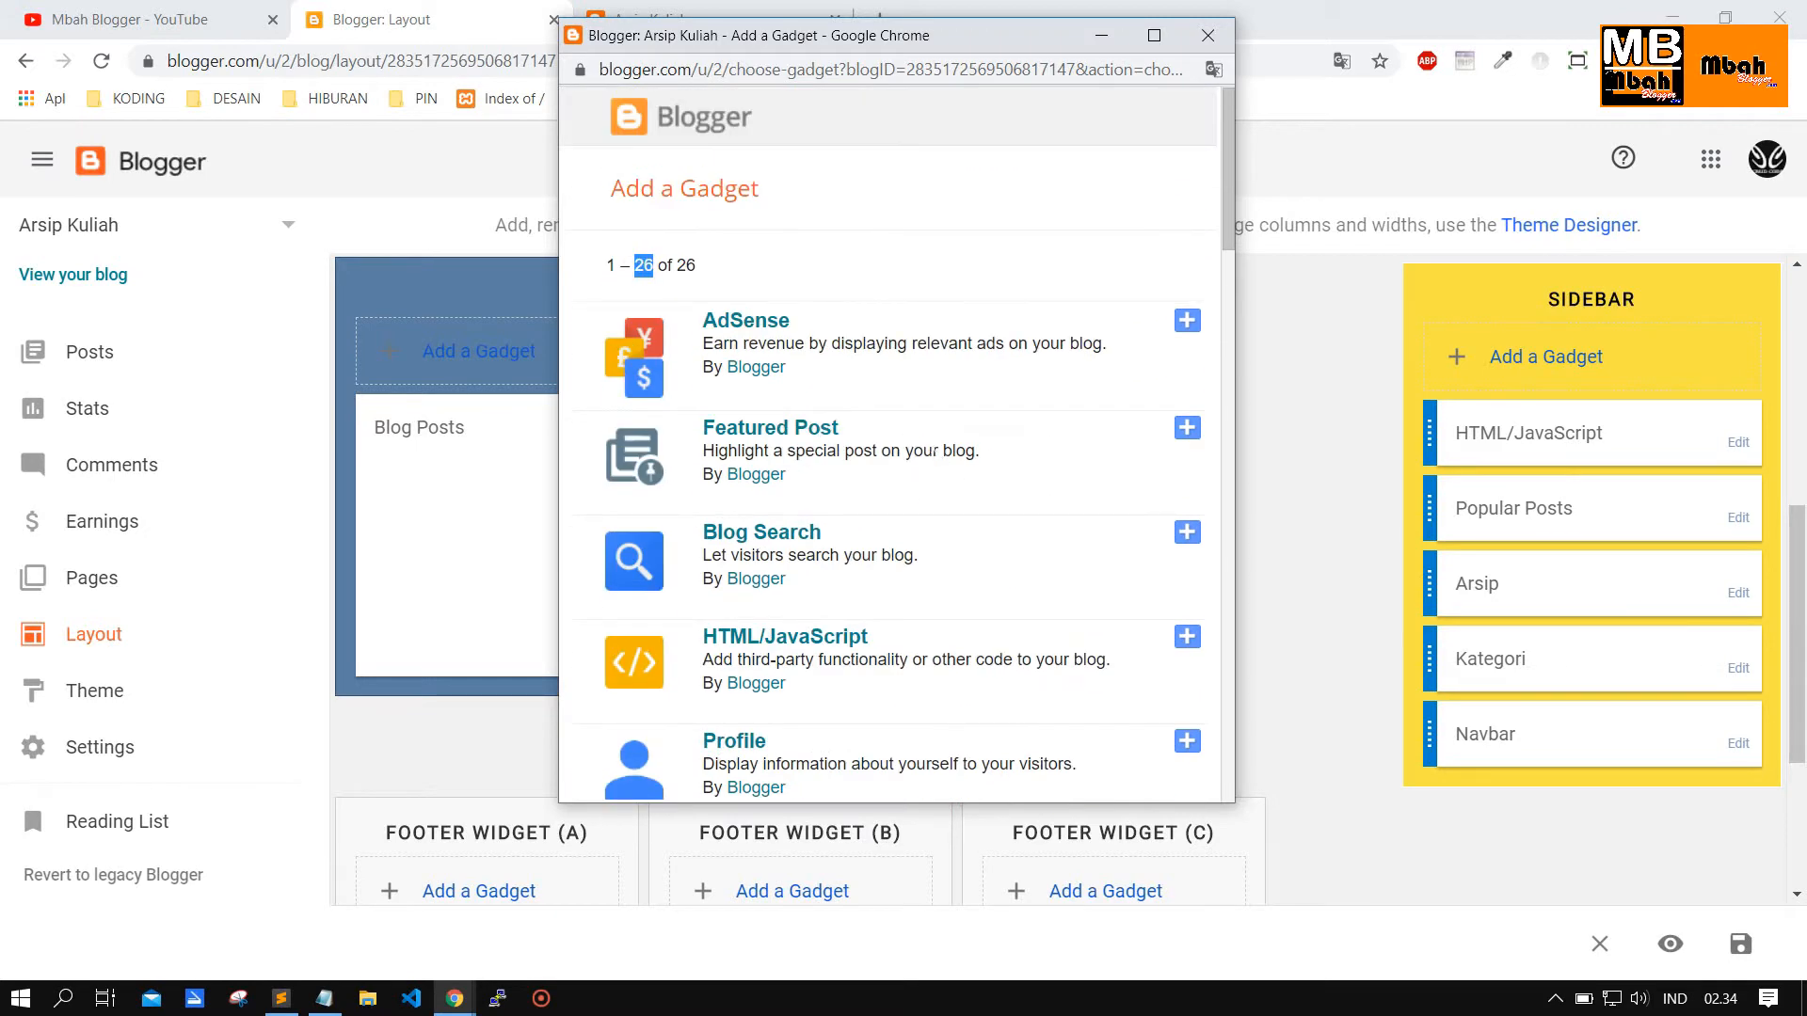
pyautogui.click(818, 252)
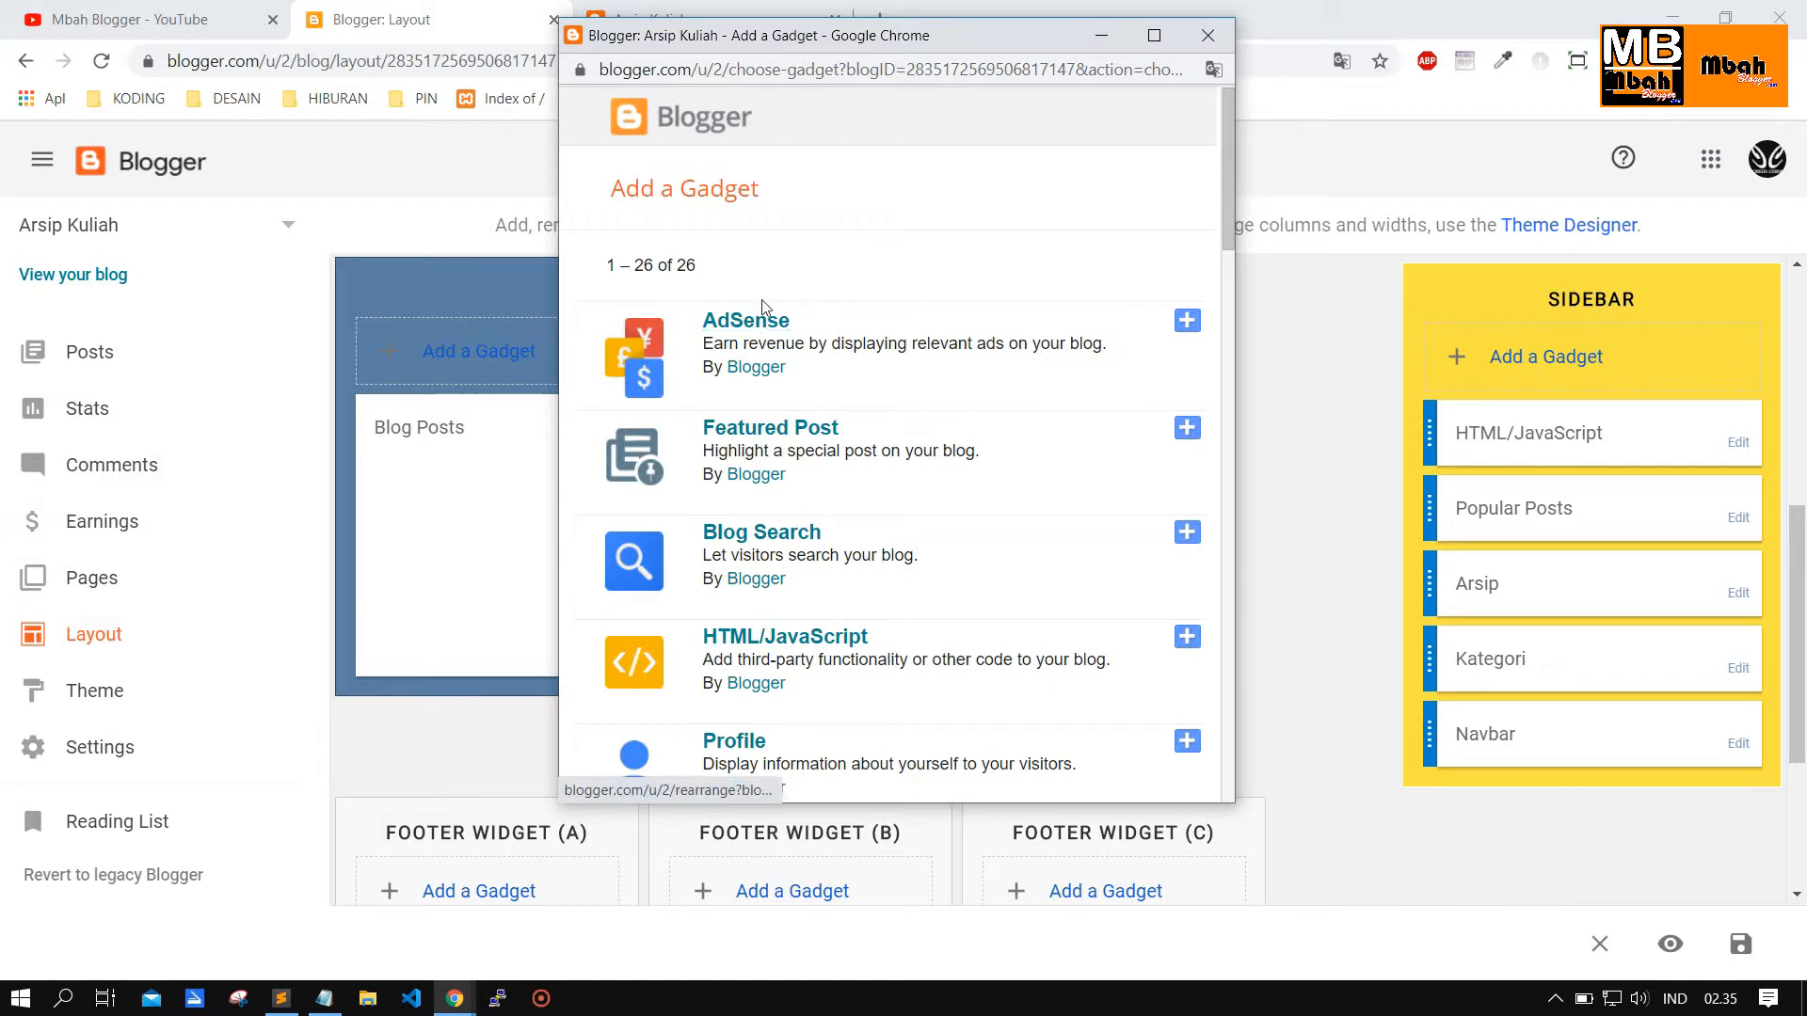
# Look at the AdSense gadget's configuration, return to the gadget list, and open a new browser tab.
pyautogui.click(1187, 324)
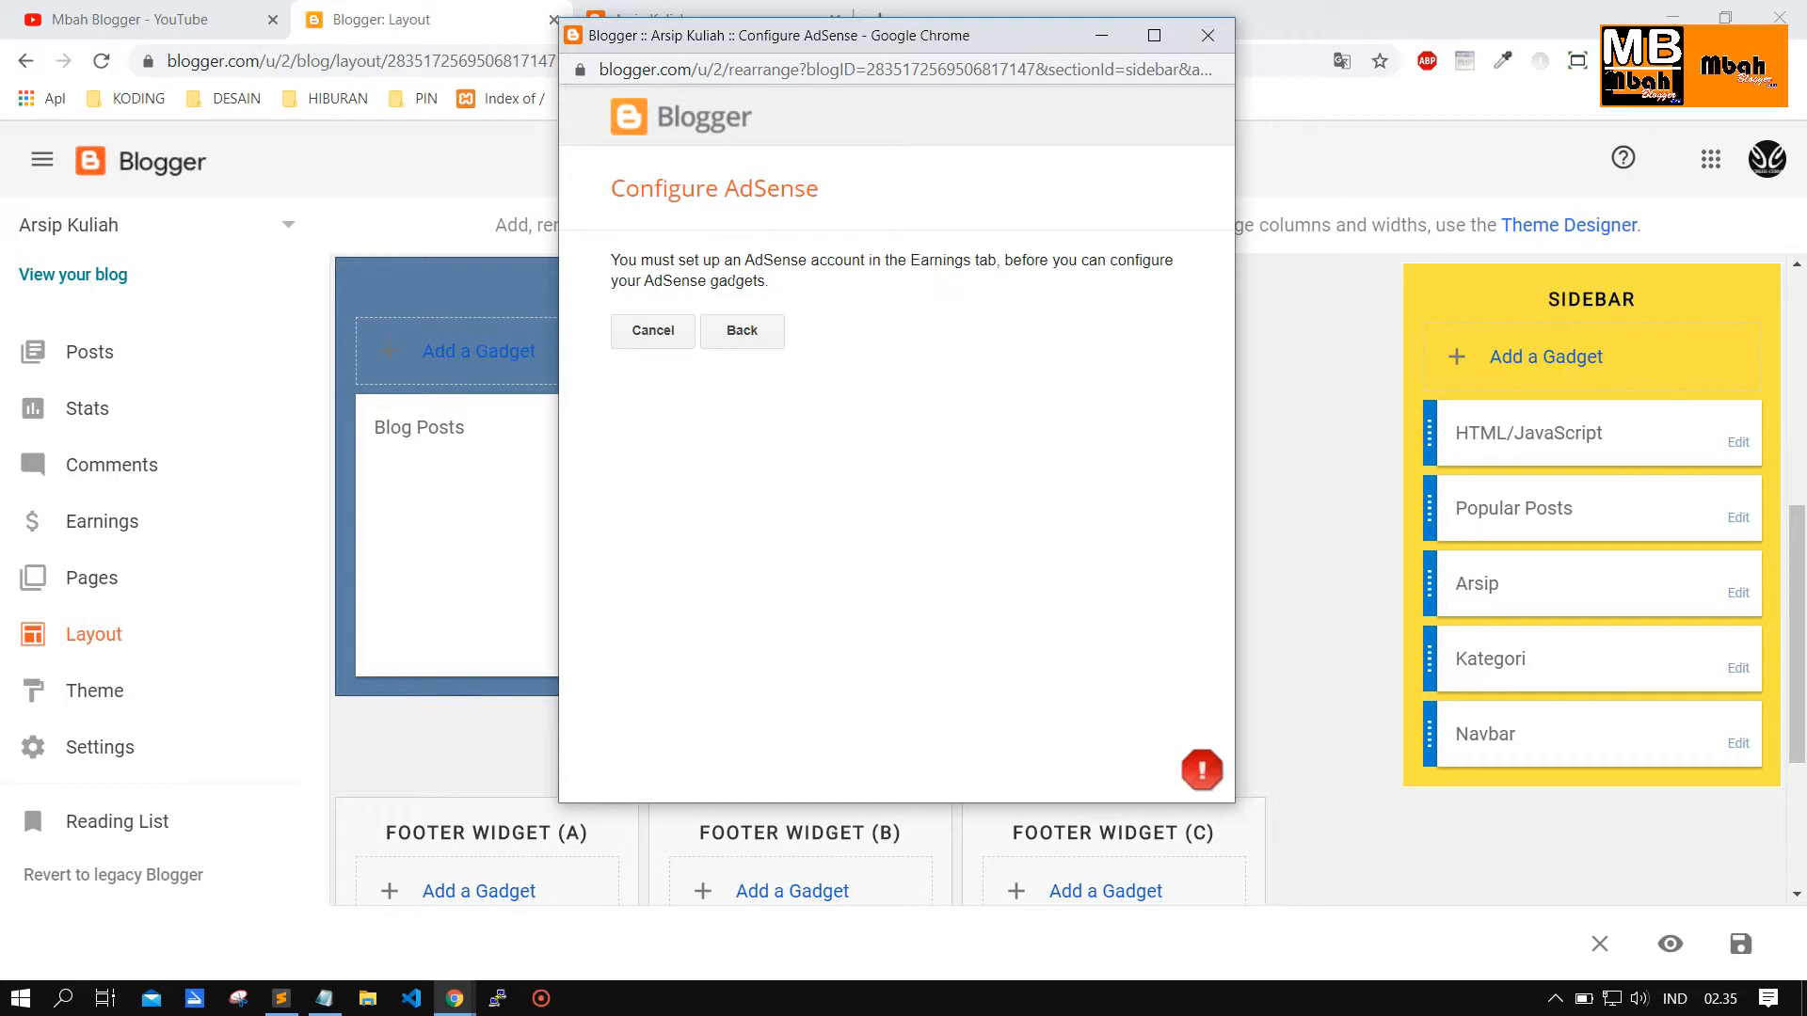
pyautogui.click(752, 341)
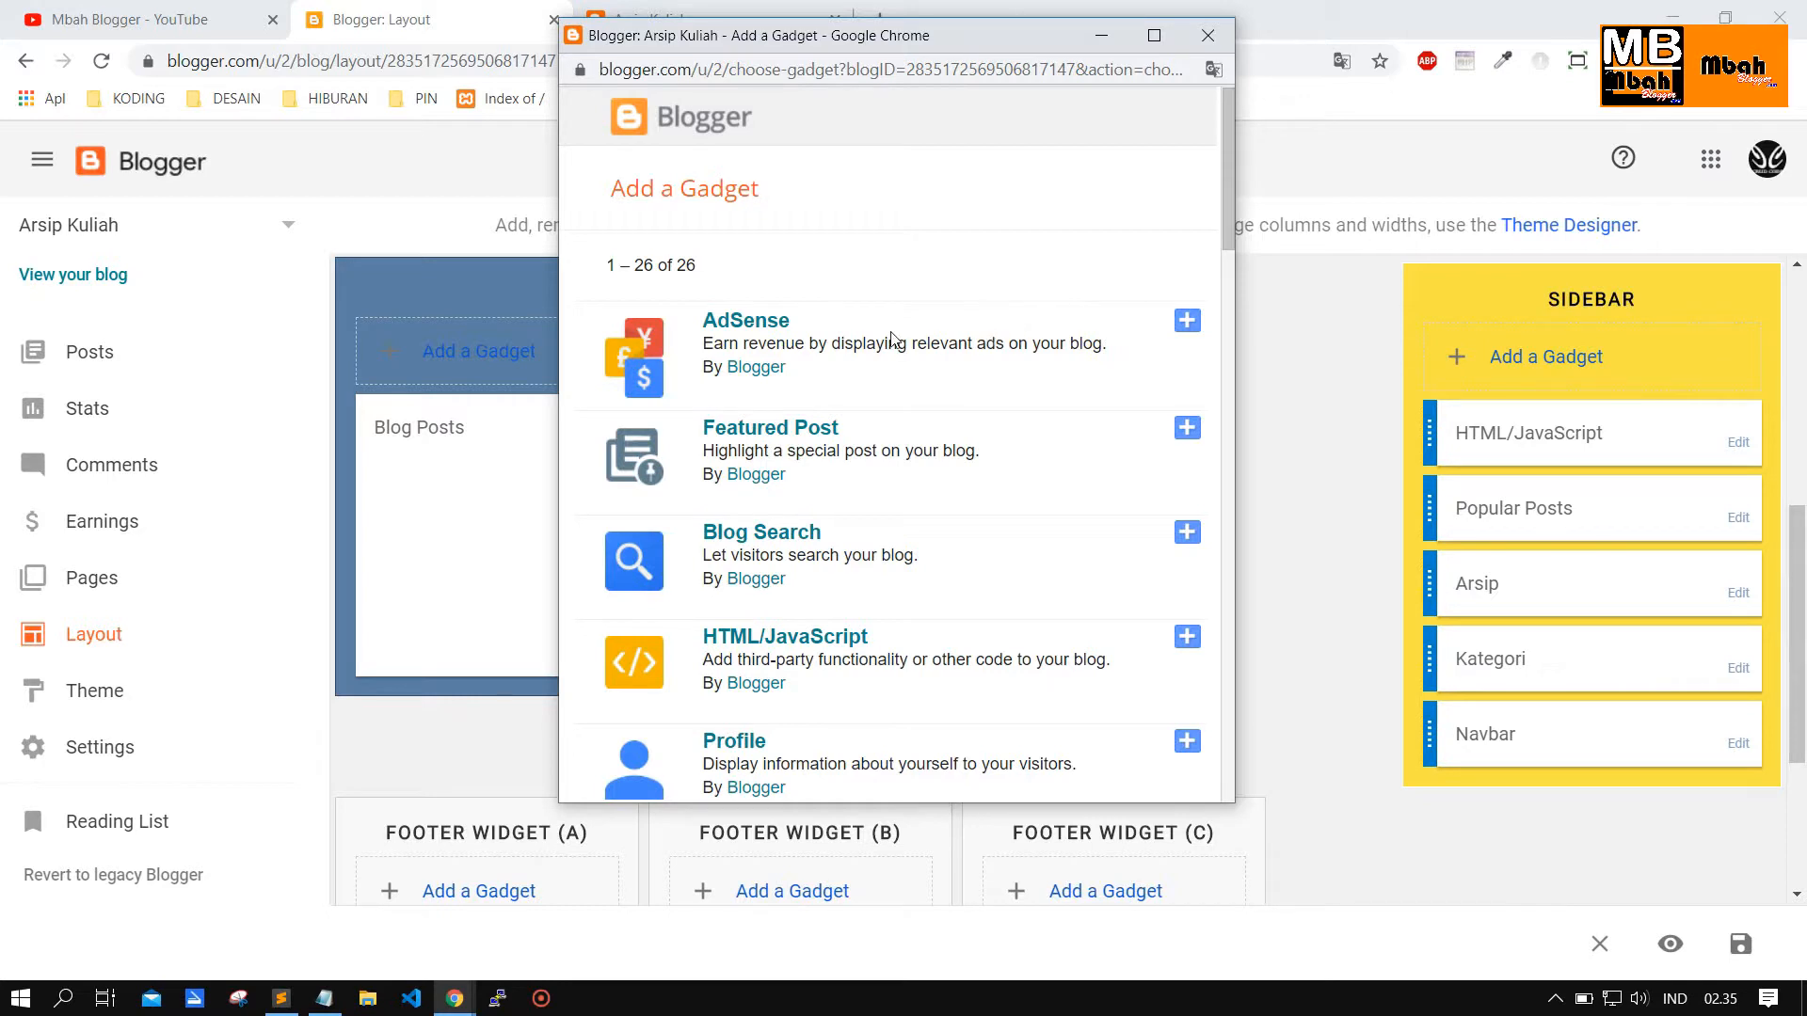
pyautogui.moveTo(879, 43); pyautogui.dragTo(818, 145)
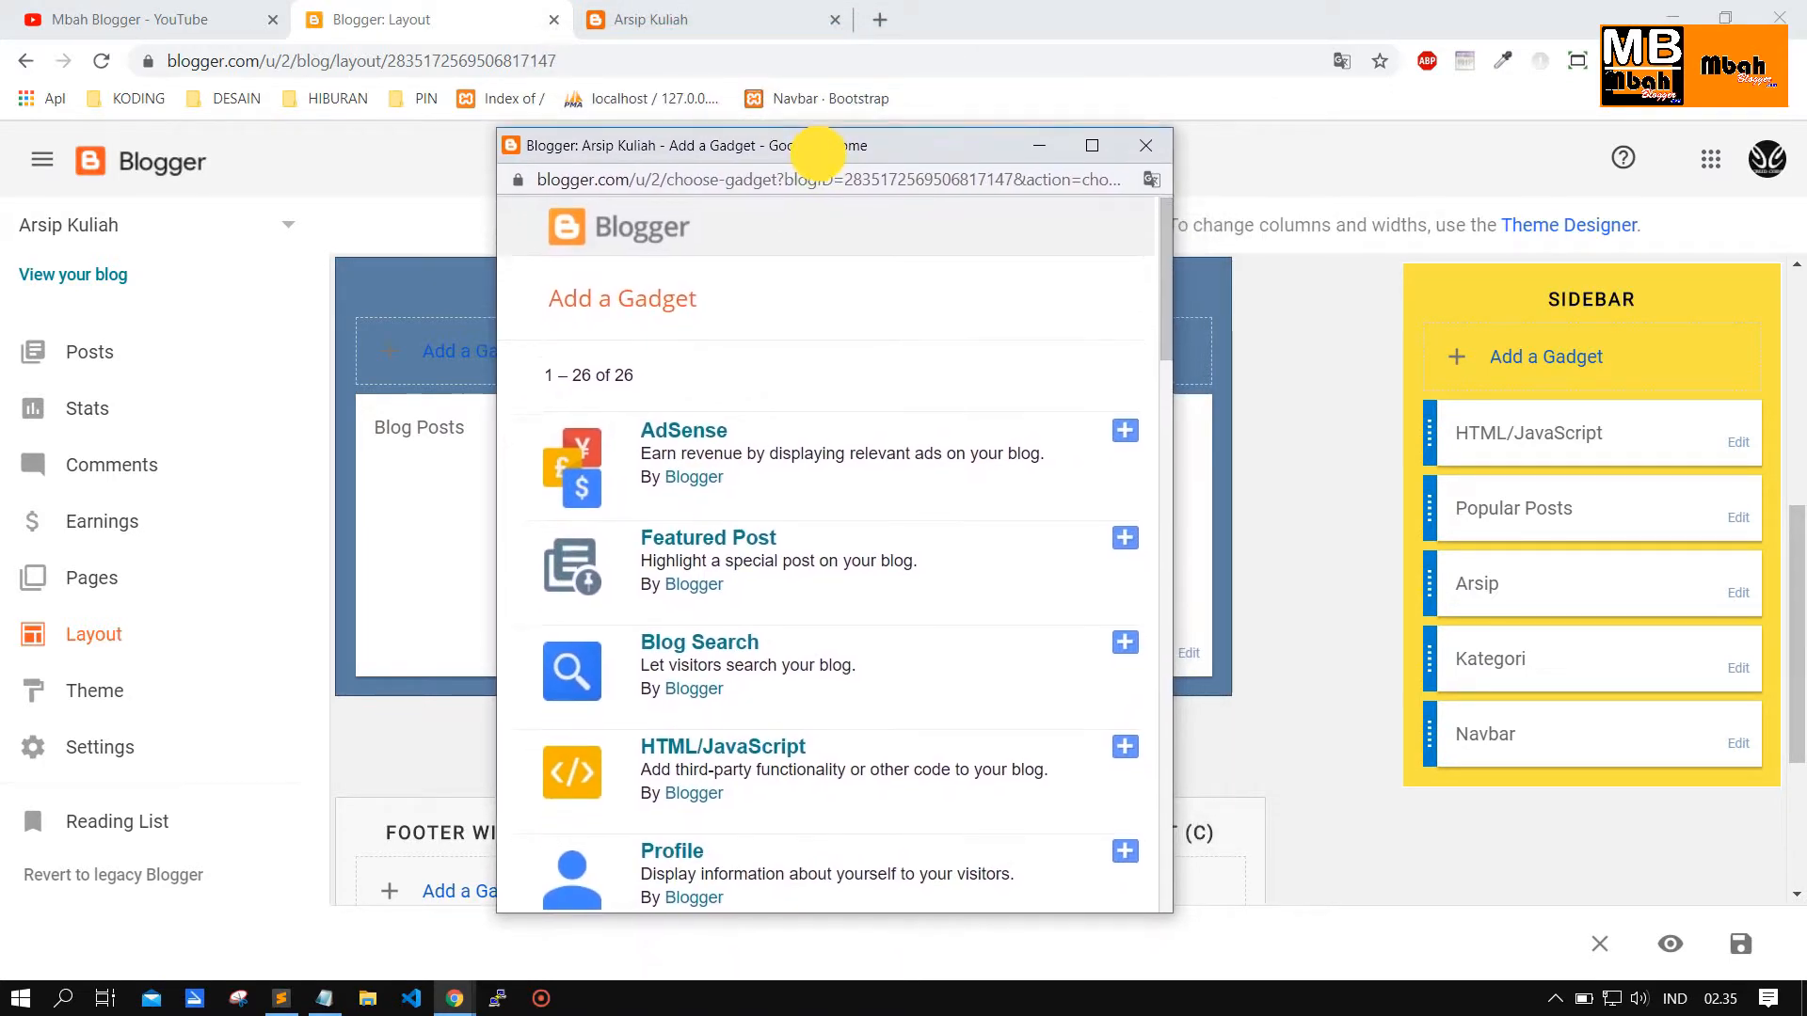
pyautogui.click(884, 18)
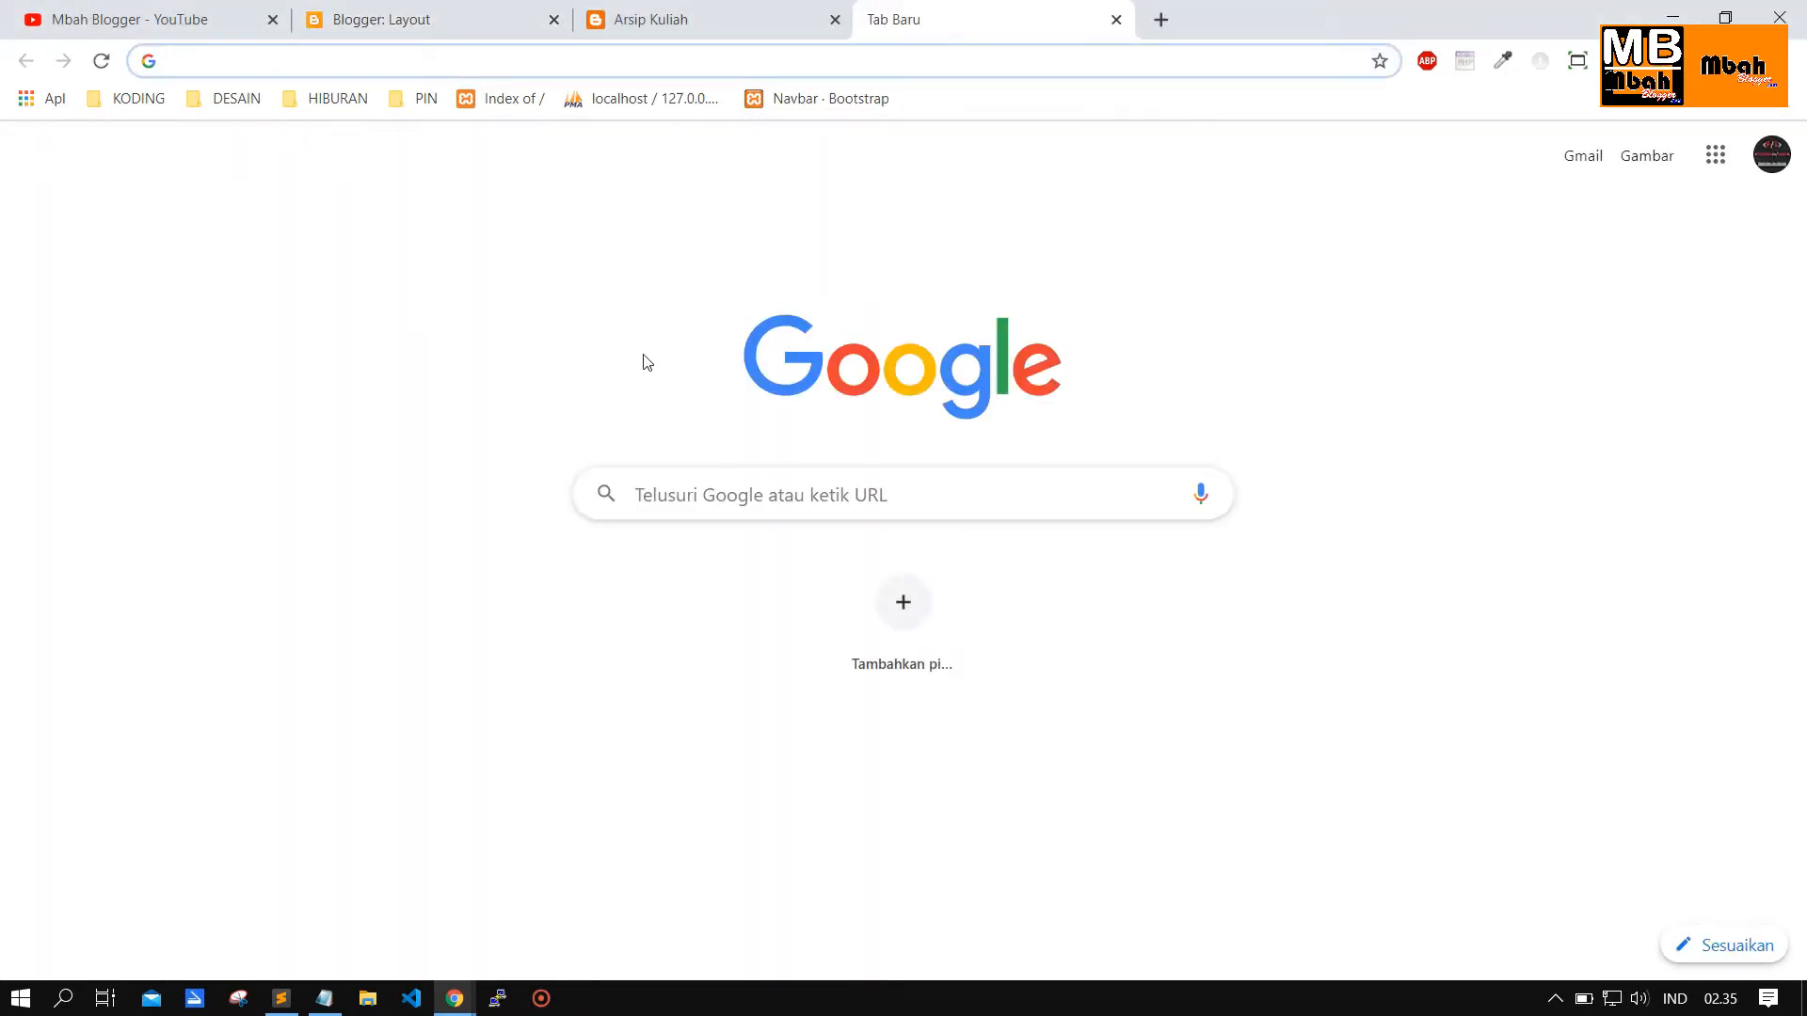
pyautogui.write('sahabat')
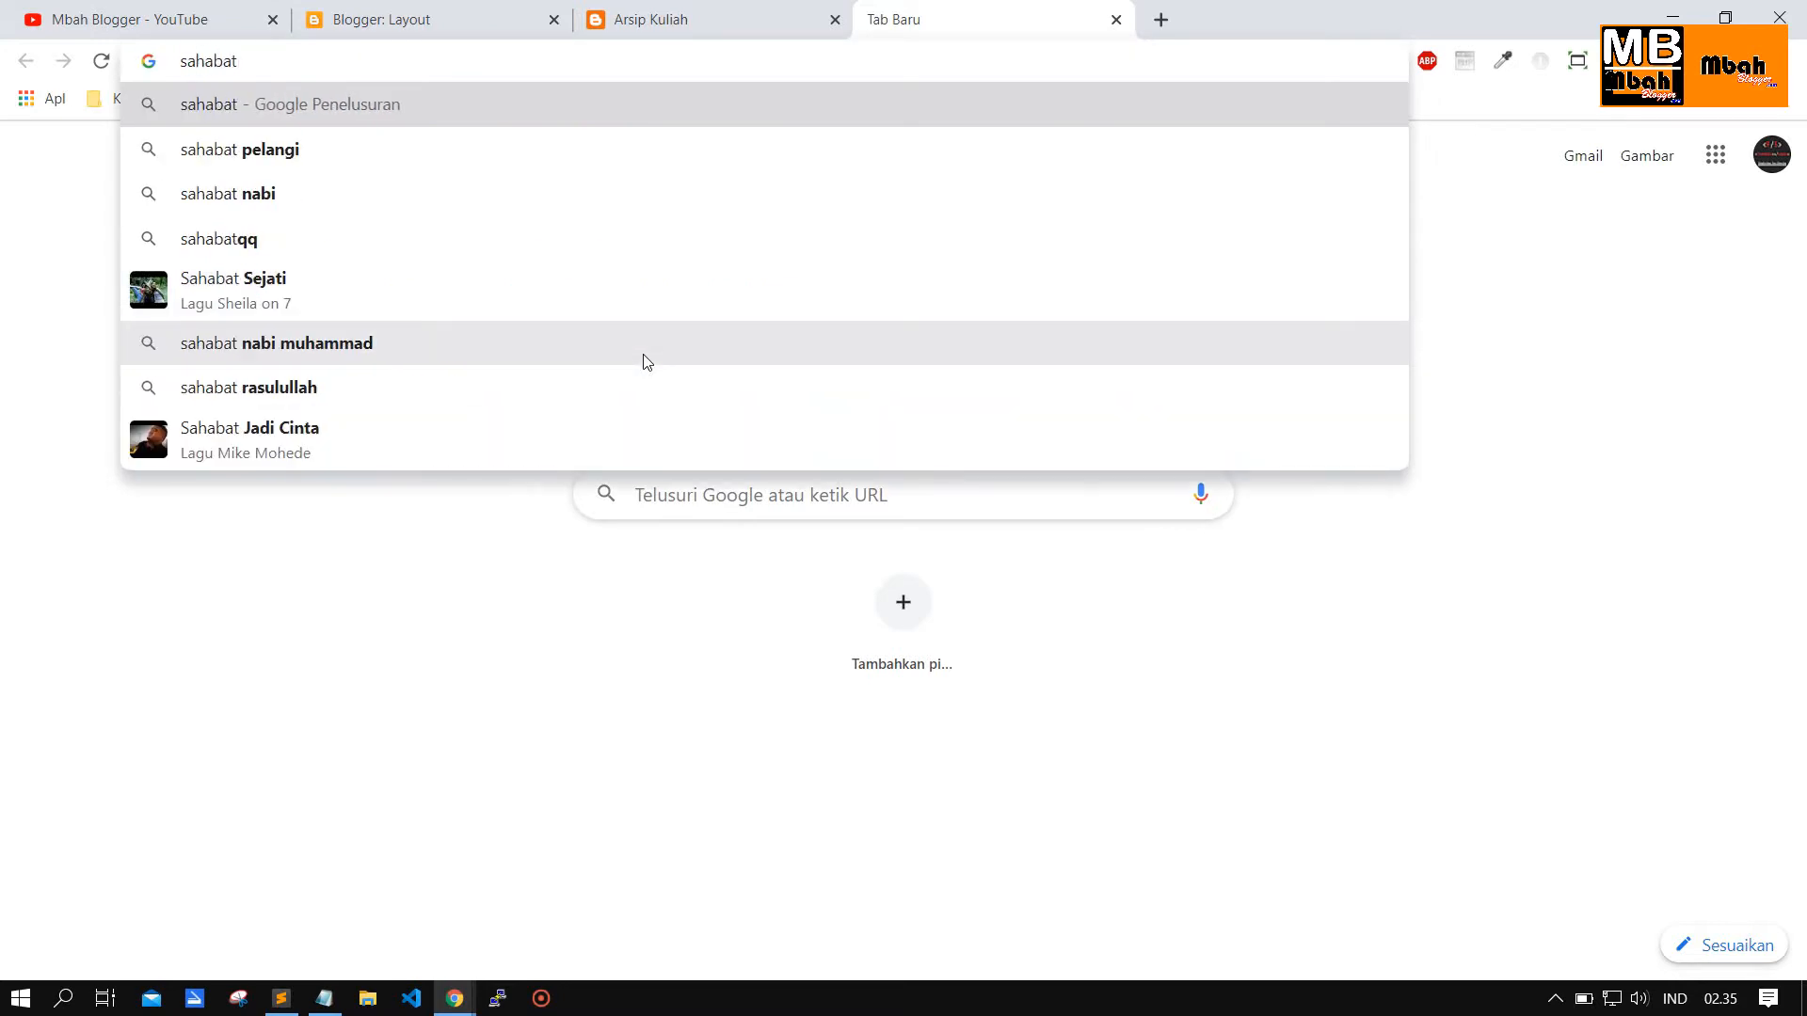
pyautogui.press('BackSpace')
pyautogui.press('BackSpace')
pyautogui.press('BackSpace')
pyautogui.press('BackSpace')
pyautogui.press('BackSpace')
pyautogui.press('BackSpace')
pyautogui.press('BackSpace')
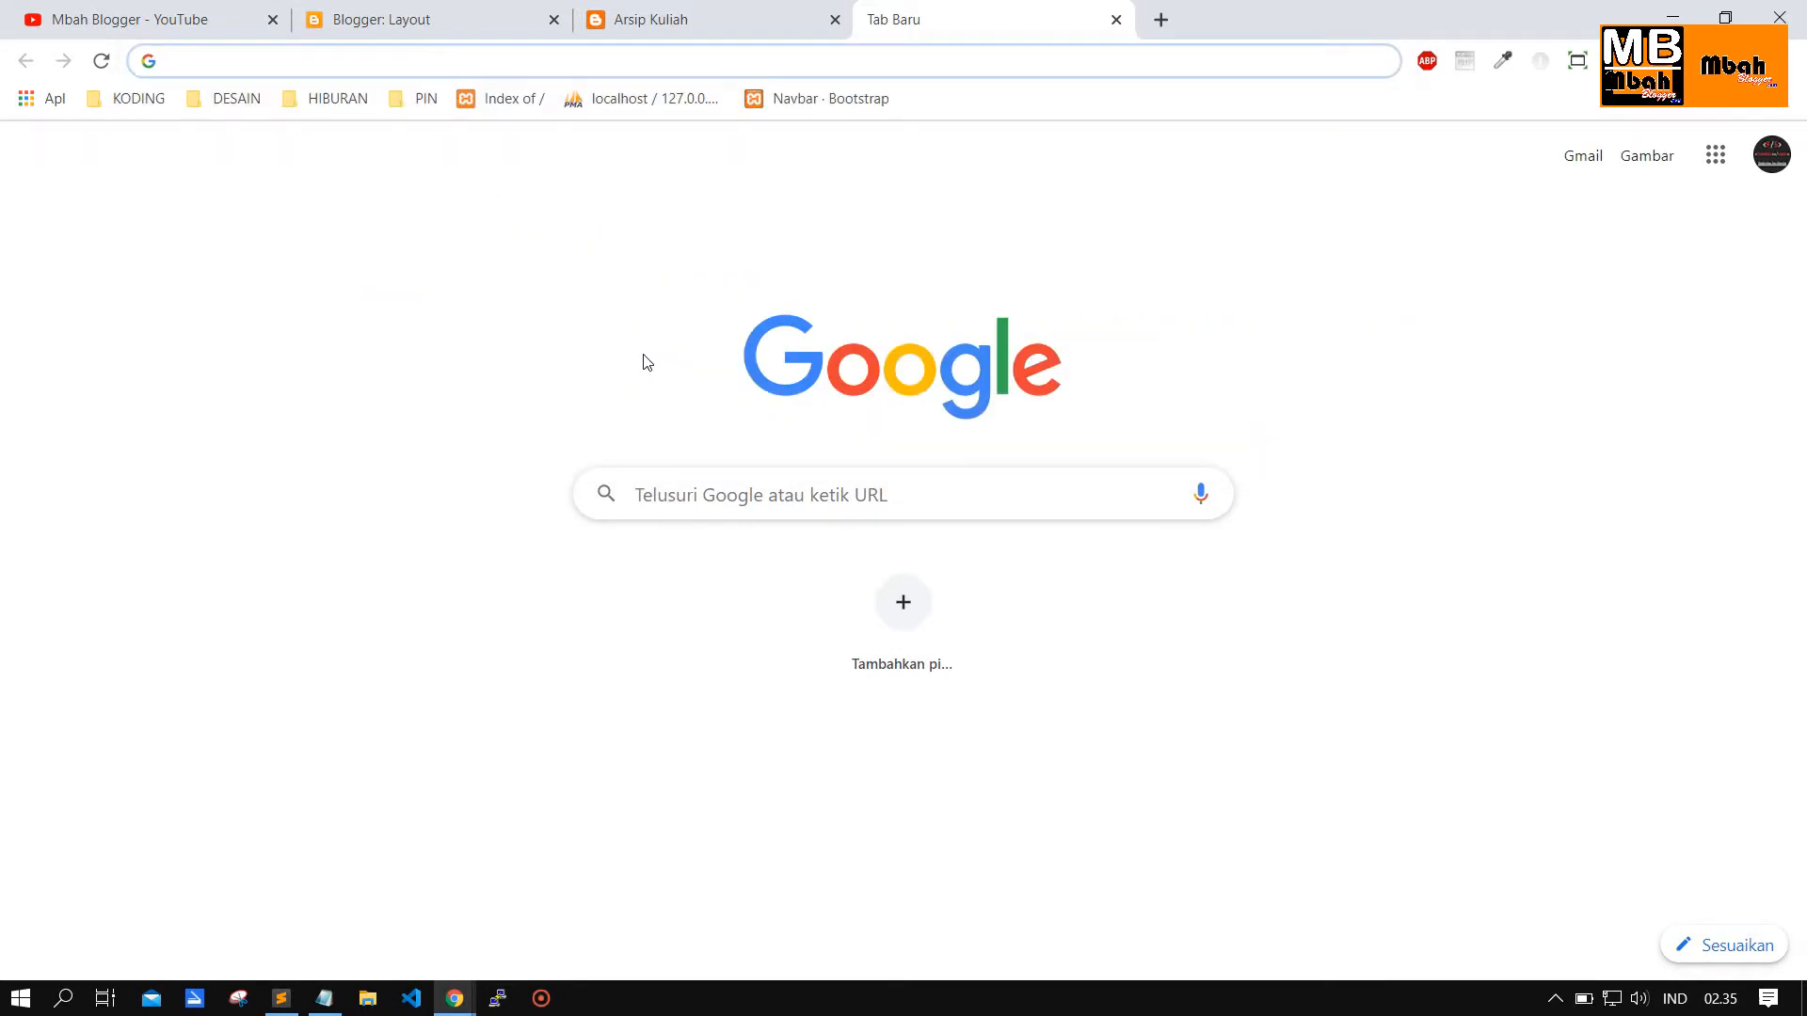
# Search Google for "hardreset mbahblogger" and open the Hardreset Mbah Blogger home page from the first result, closing the search results.
pyautogui.write('hardreset mbahblogger')
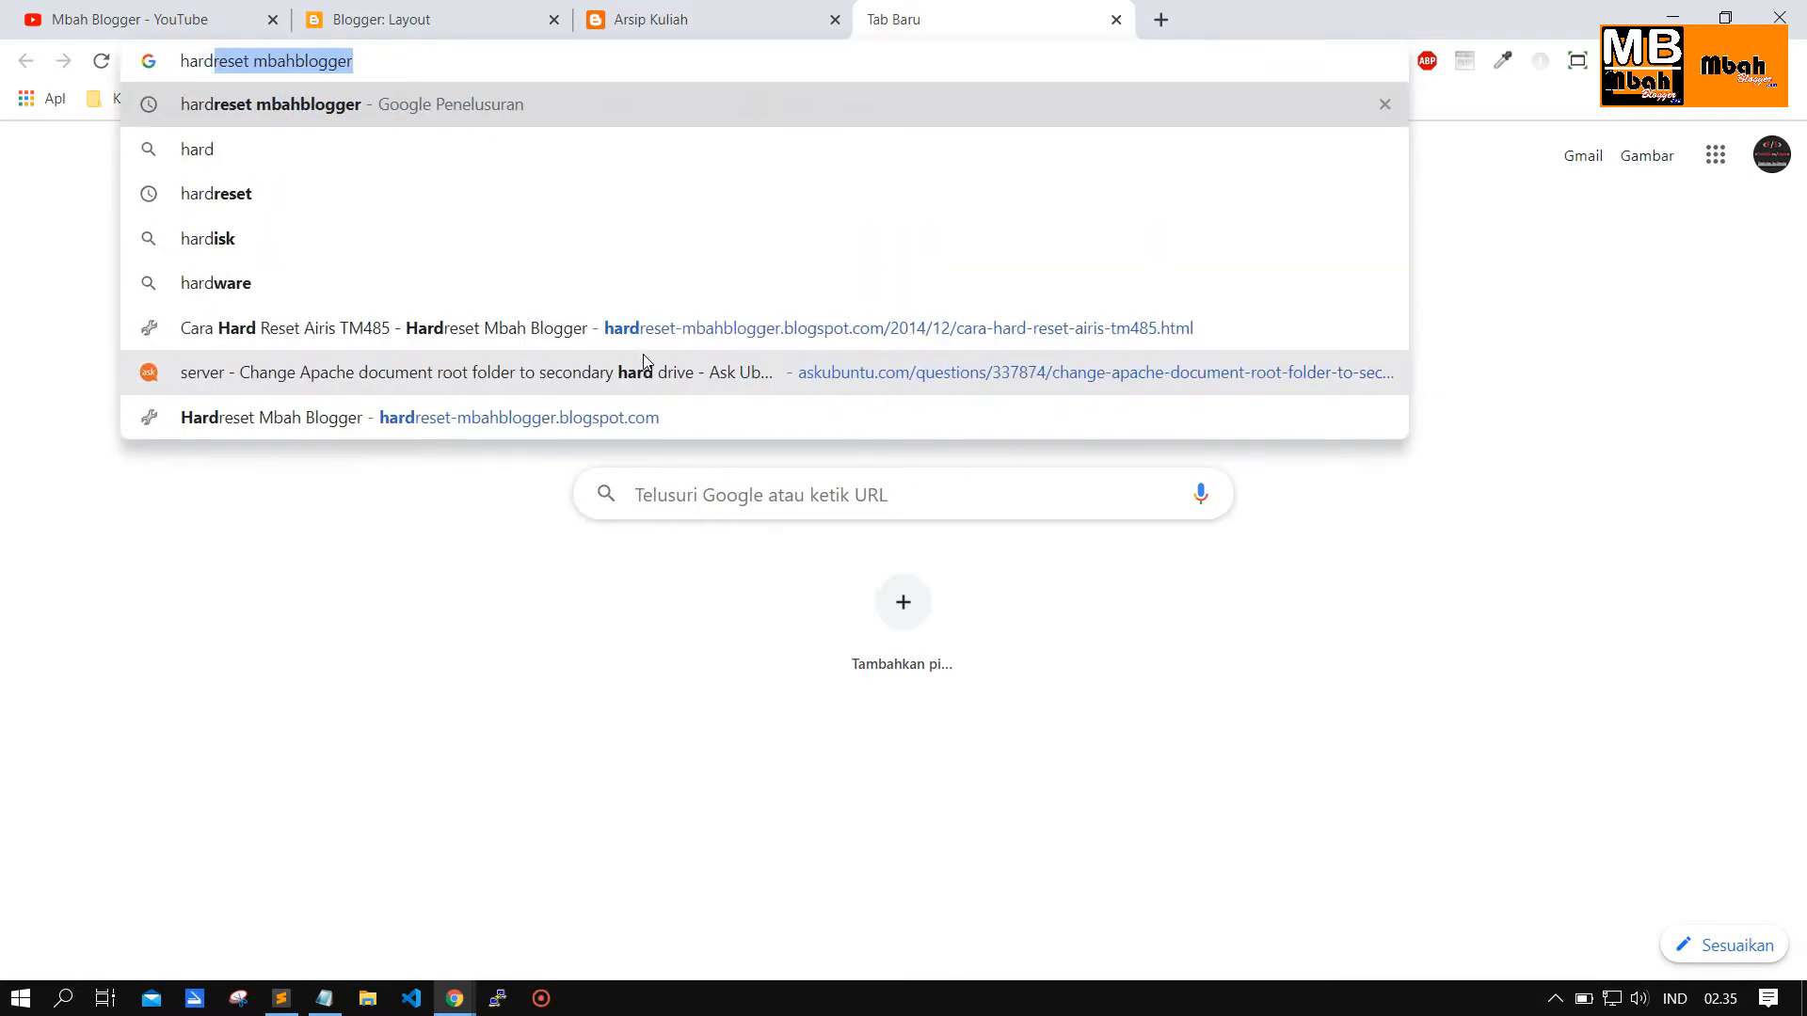
pyautogui.press('Return')
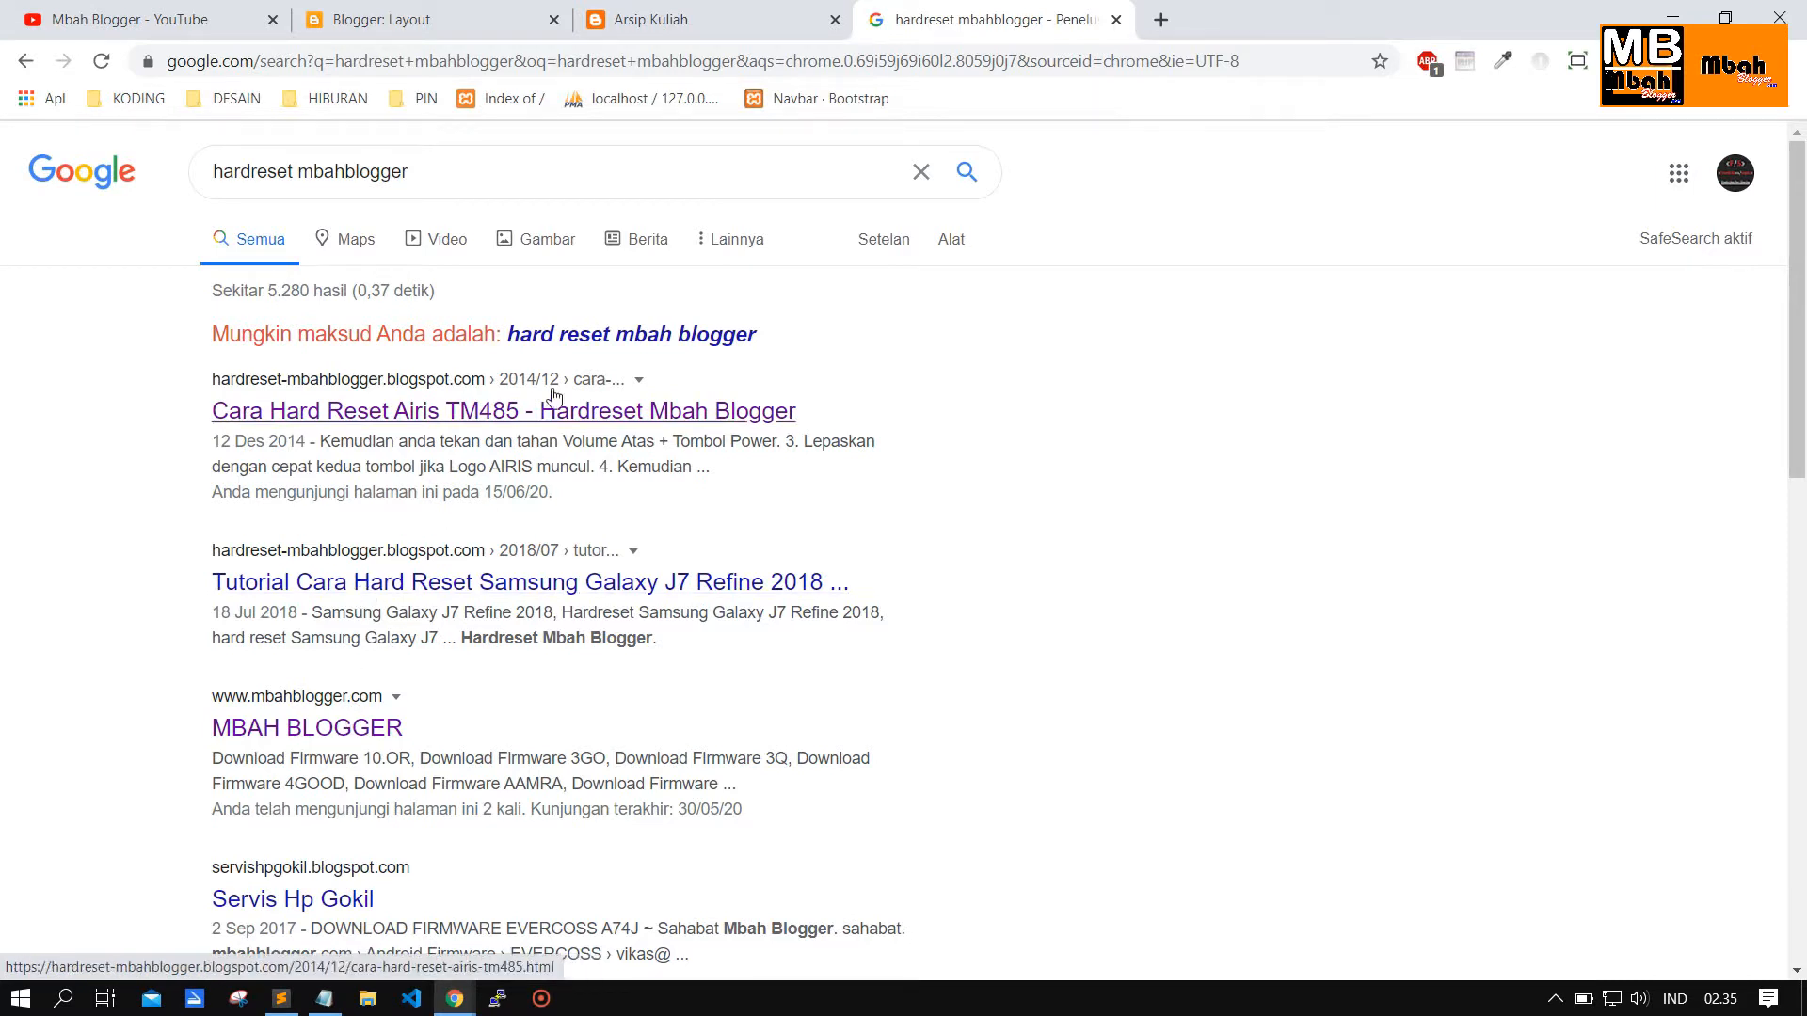
pyautogui.middleClick(431, 411)
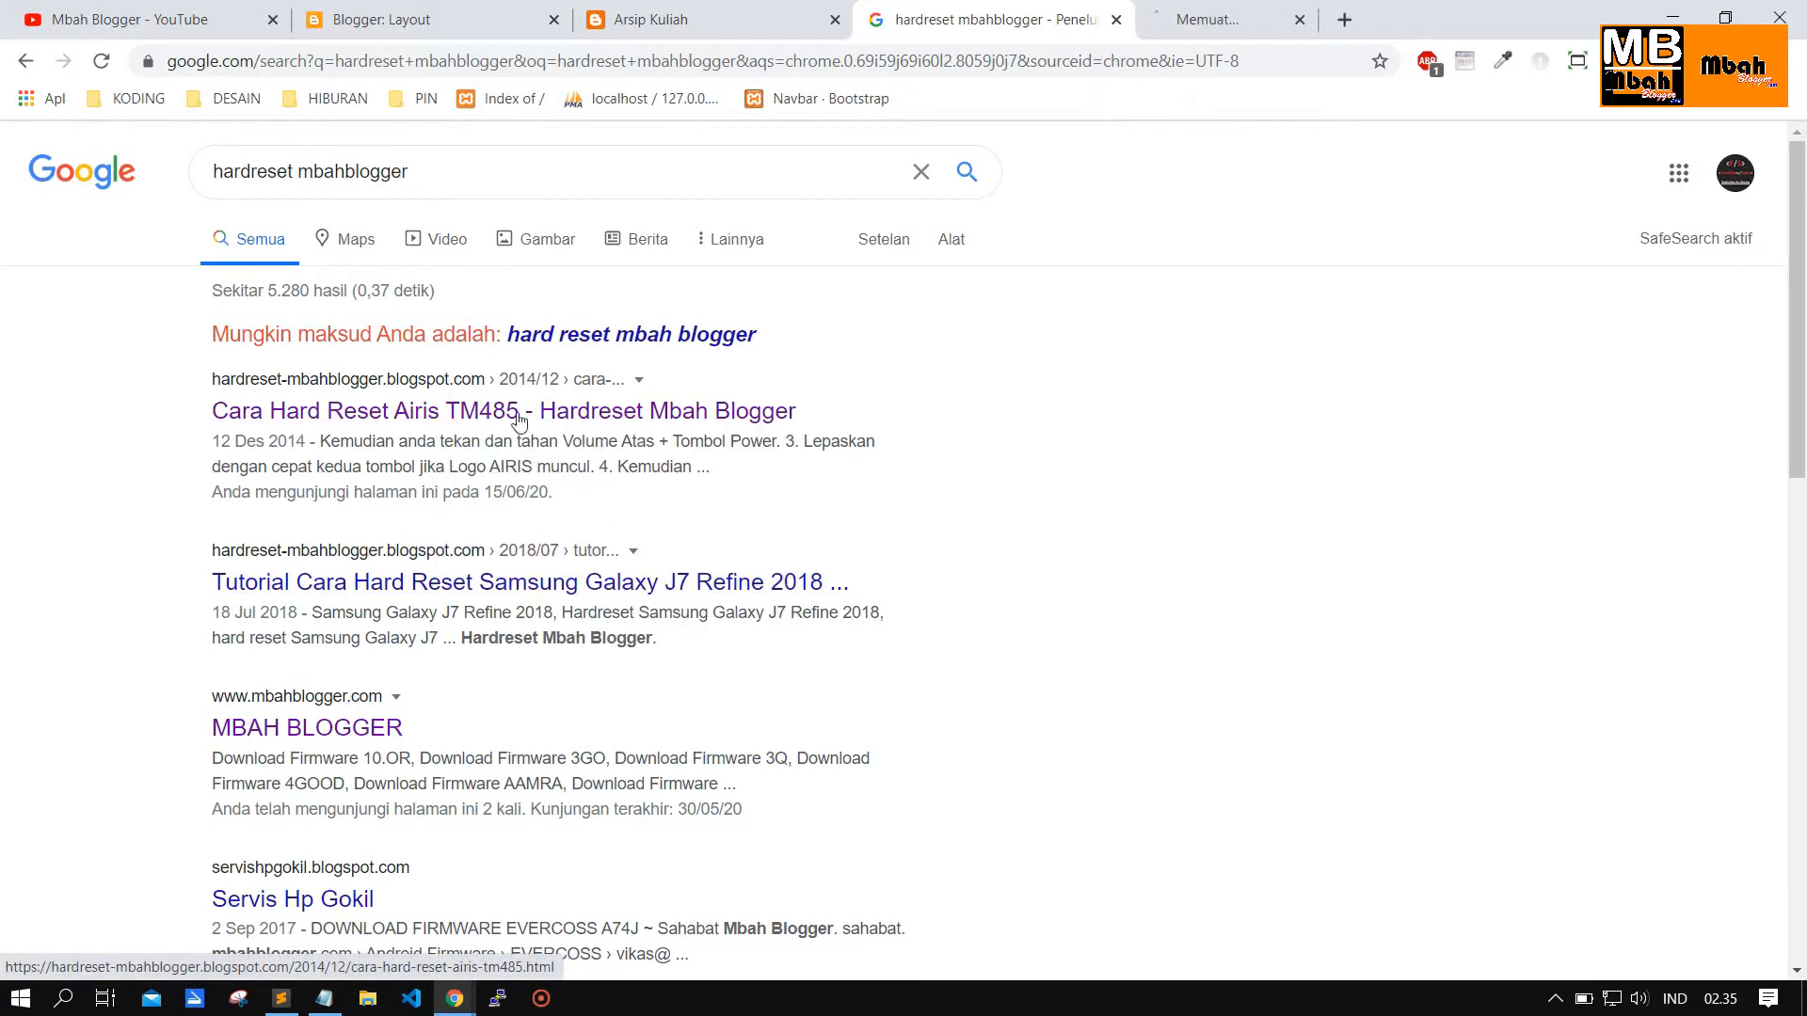
pyautogui.click(1193, 17)
pyautogui.click(1115, 20)
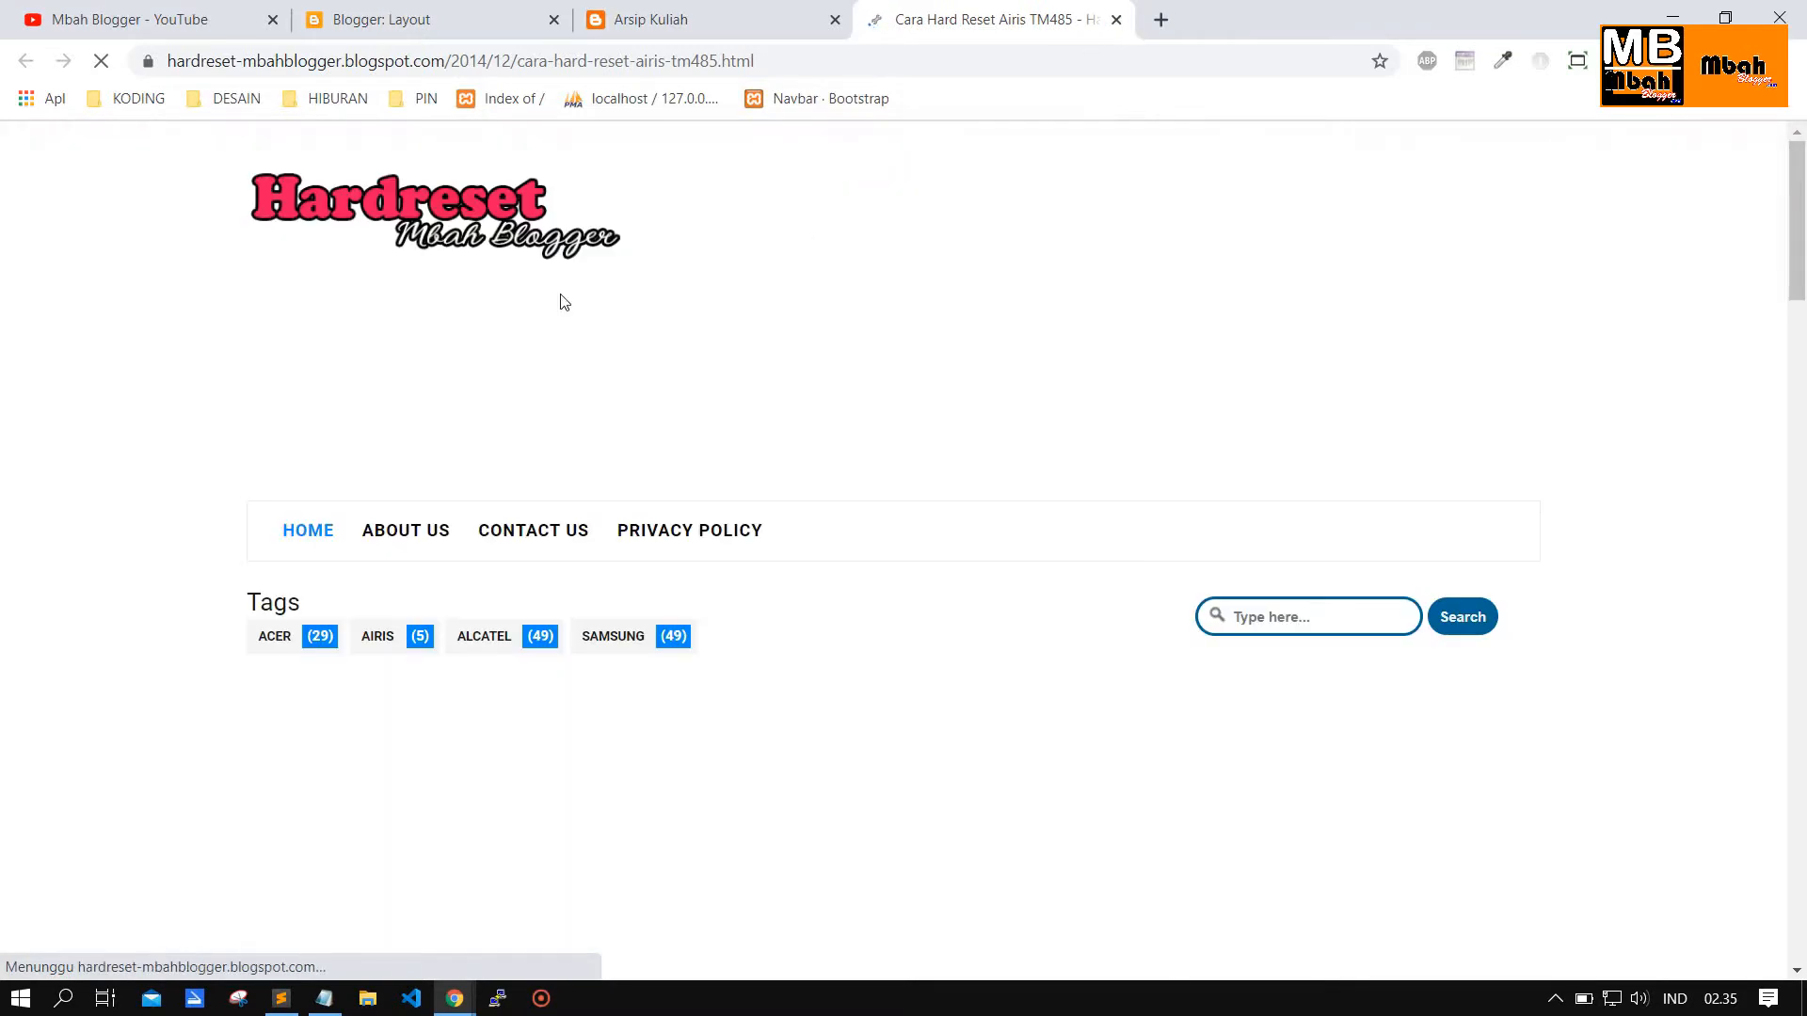
pyautogui.click(367, 195)
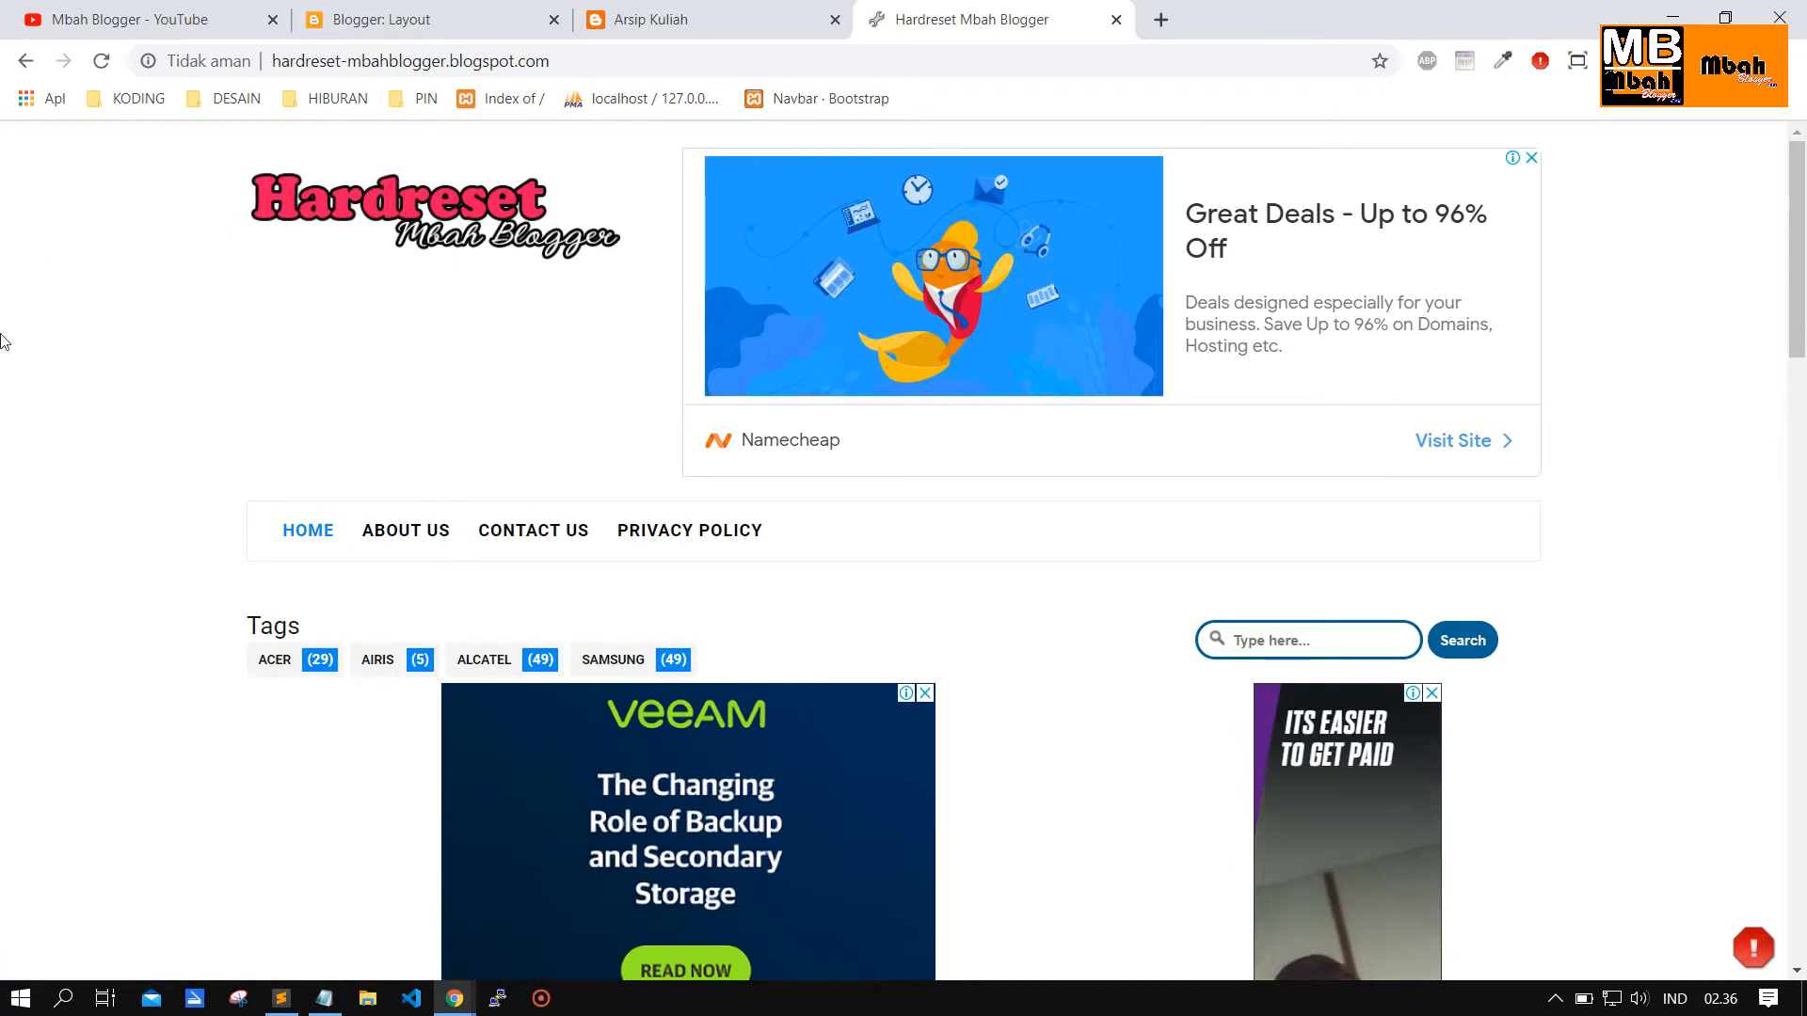
# Examine where ads are placed on the Hardreset Mbah Blogger home page, in the header, above and below the posts, and in the sidebar.
pyautogui.scroll(-1, 2, 348)
pyautogui.scroll(1, 3, 348)
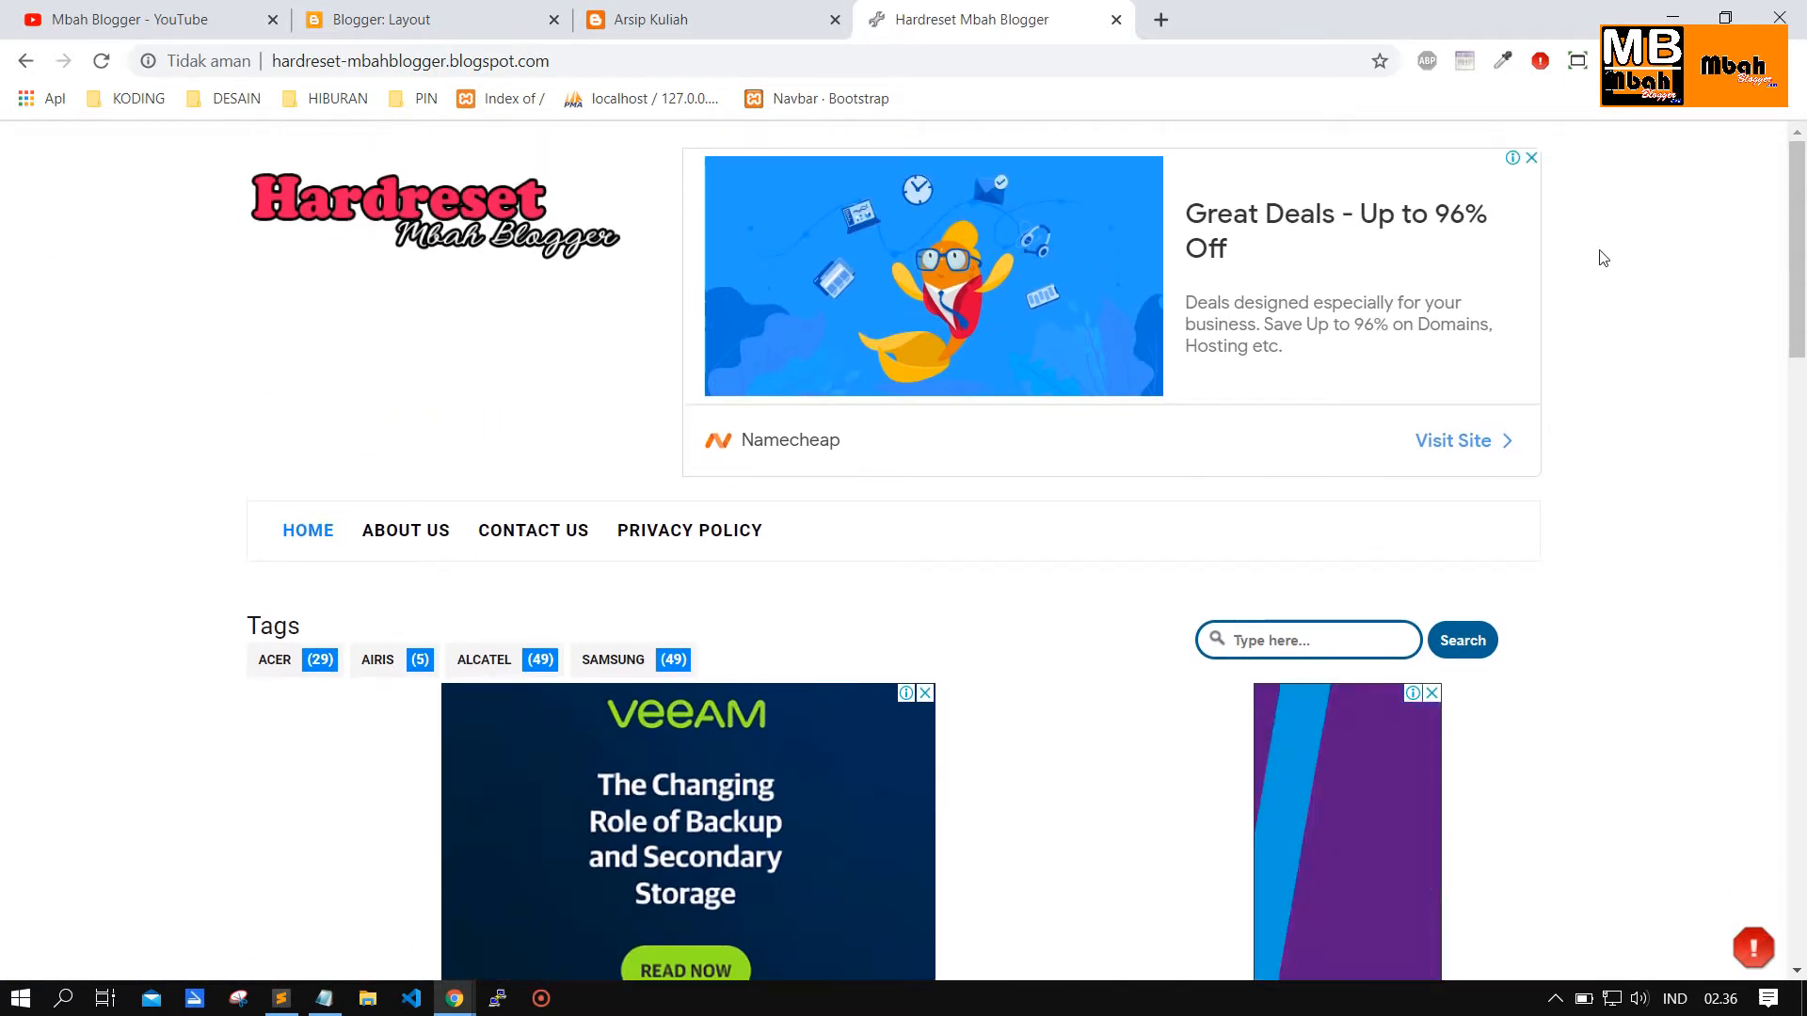
pyautogui.scroll(-5, 141, 395)
pyautogui.scroll(-1, 1593, 435)
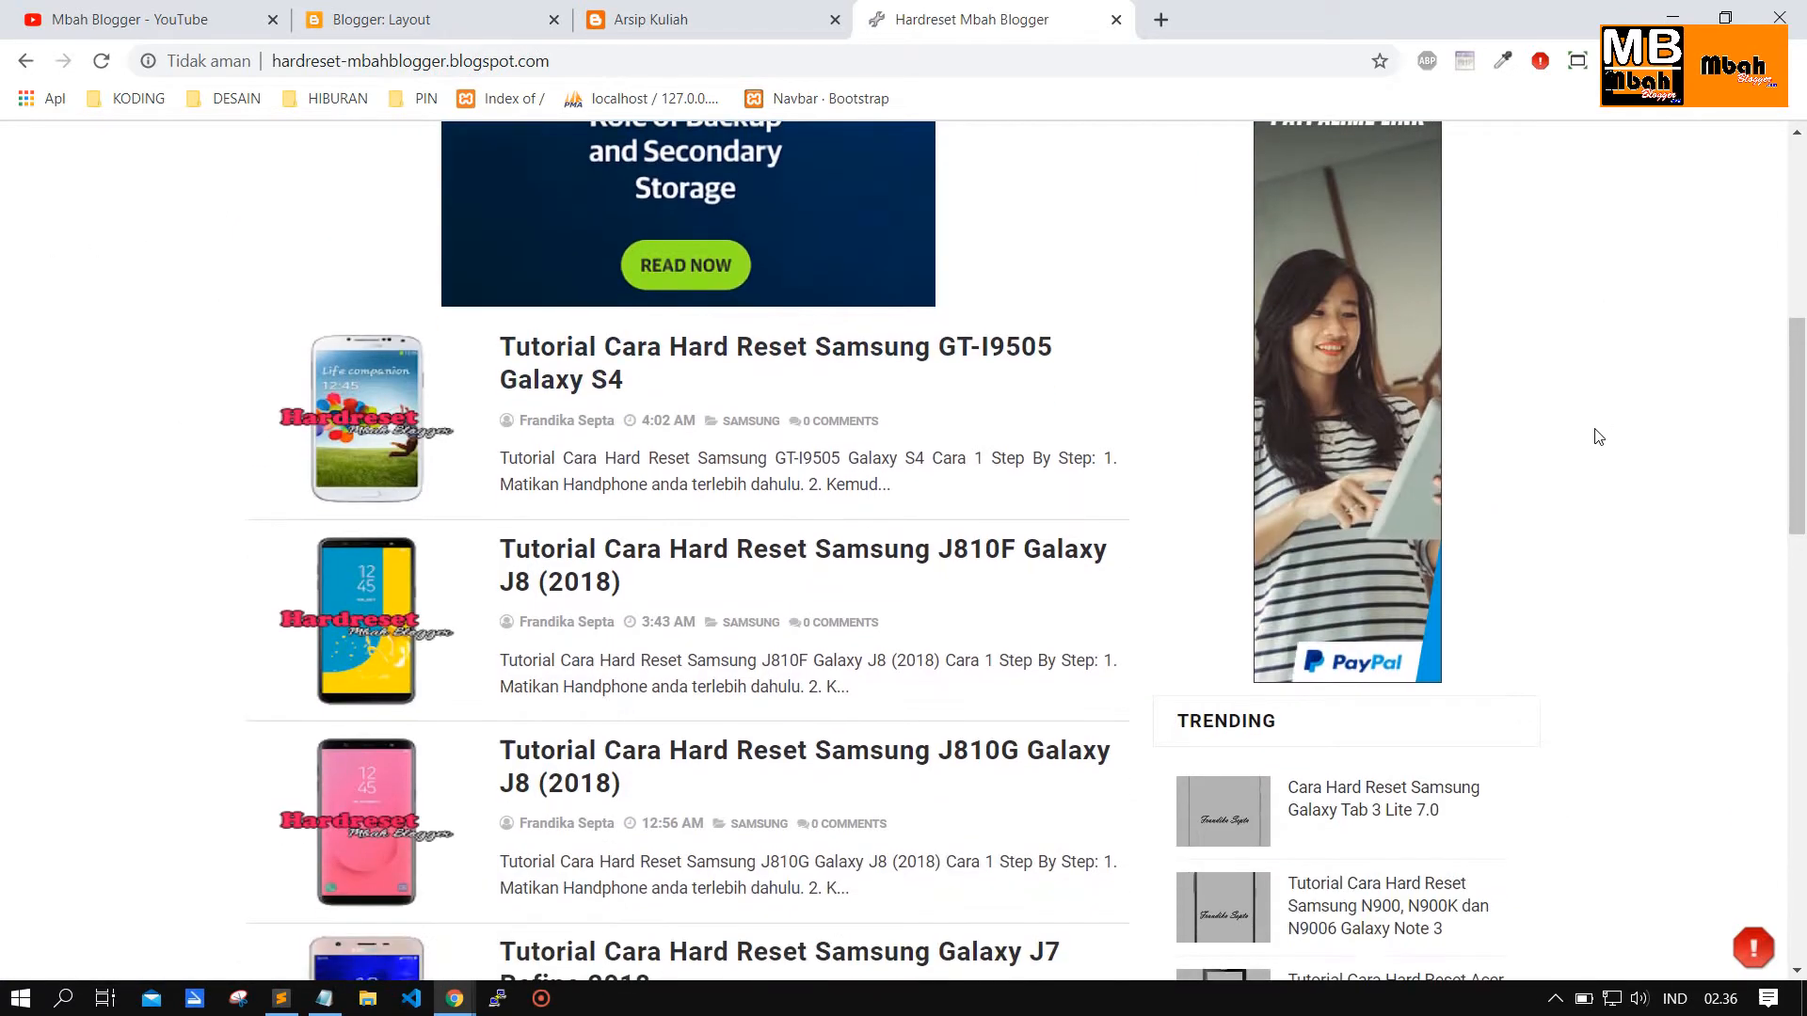
pyautogui.scroll(2, 1493, 361)
pyautogui.scroll(-5, 1494, 361)
pyautogui.scroll(2, 1464, 470)
pyautogui.scroll(3, 1161, 472)
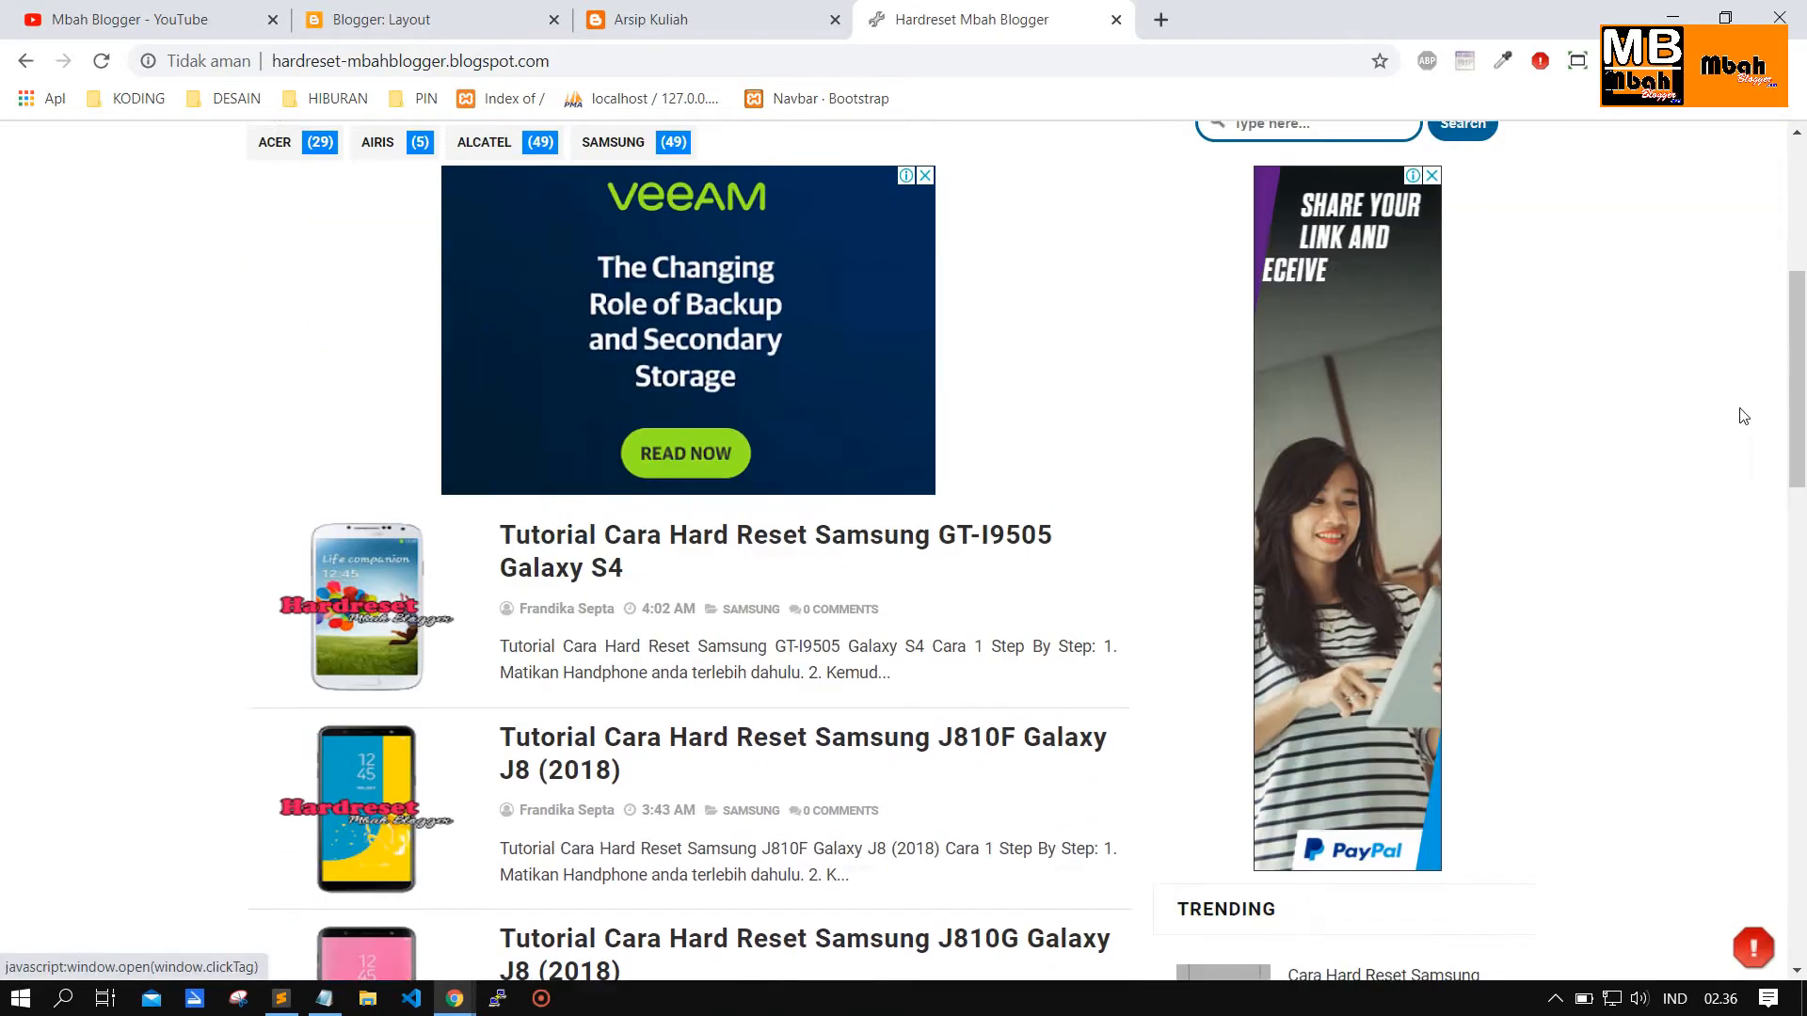
pyautogui.scroll(-8, 1550, 433)
pyautogui.scroll(-10, 1551, 432)
pyautogui.scroll(16, 1589, 467)
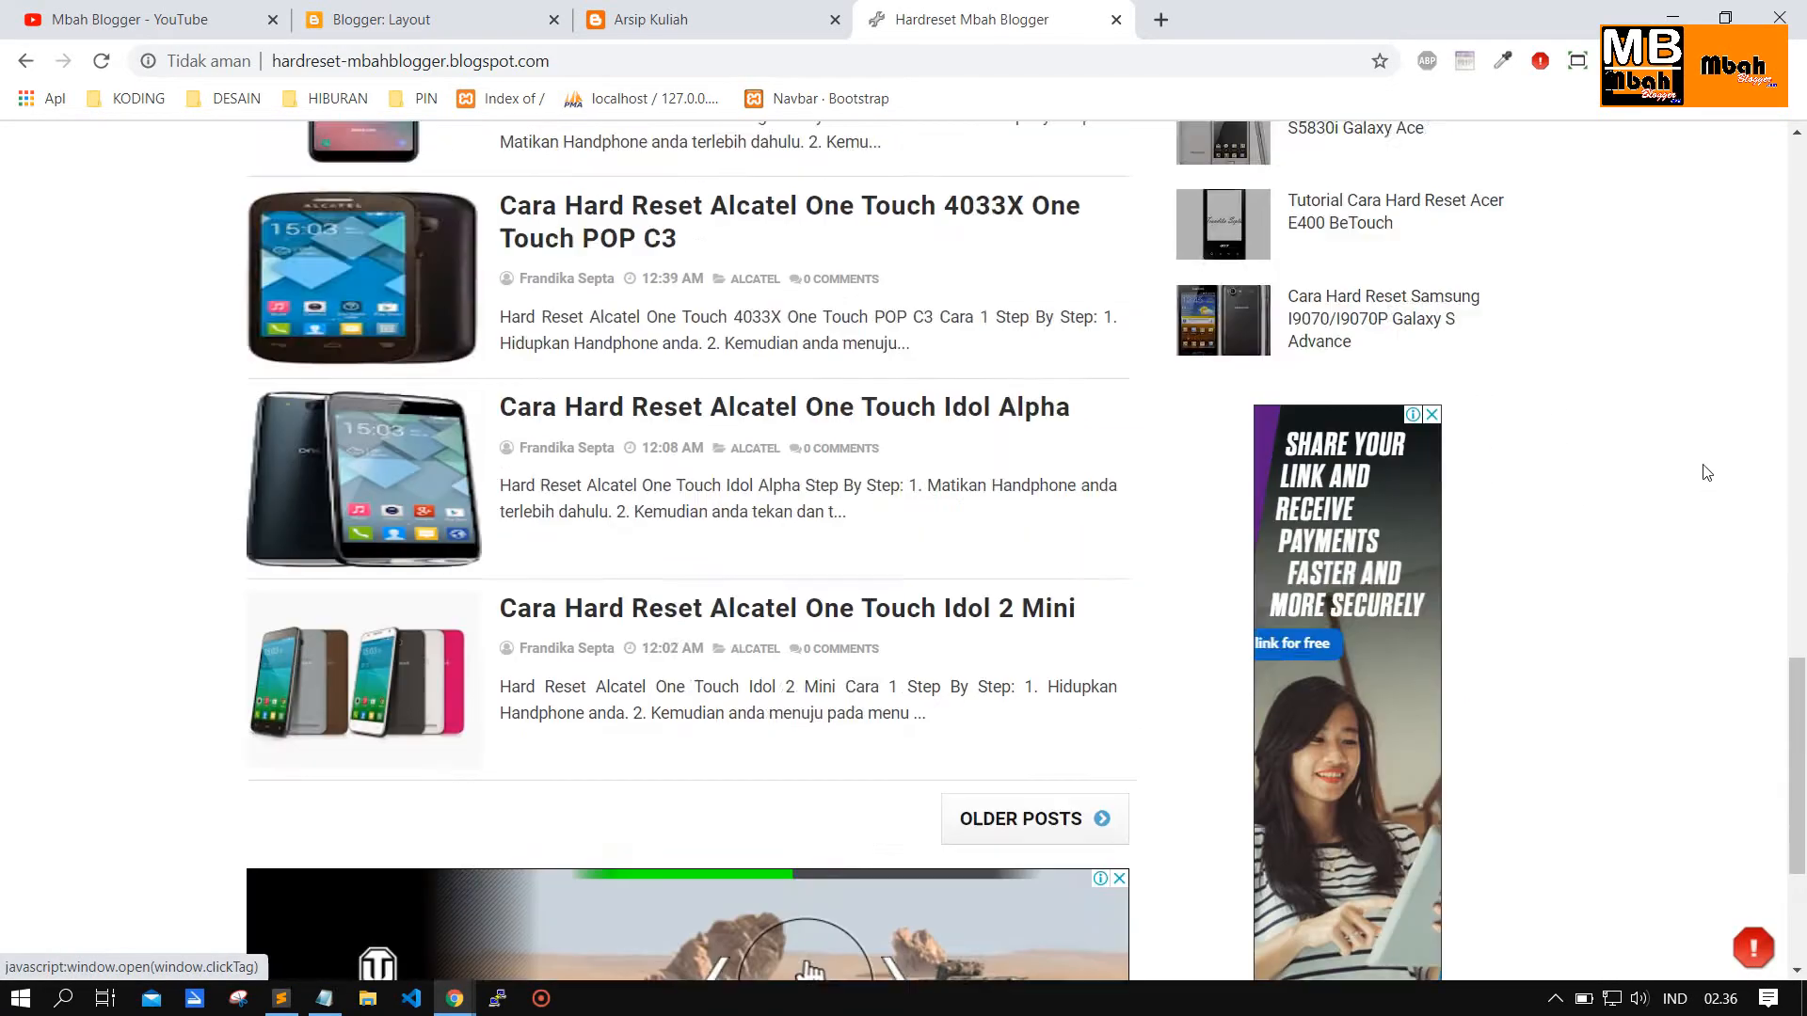
pyautogui.scroll(7, 1709, 468)
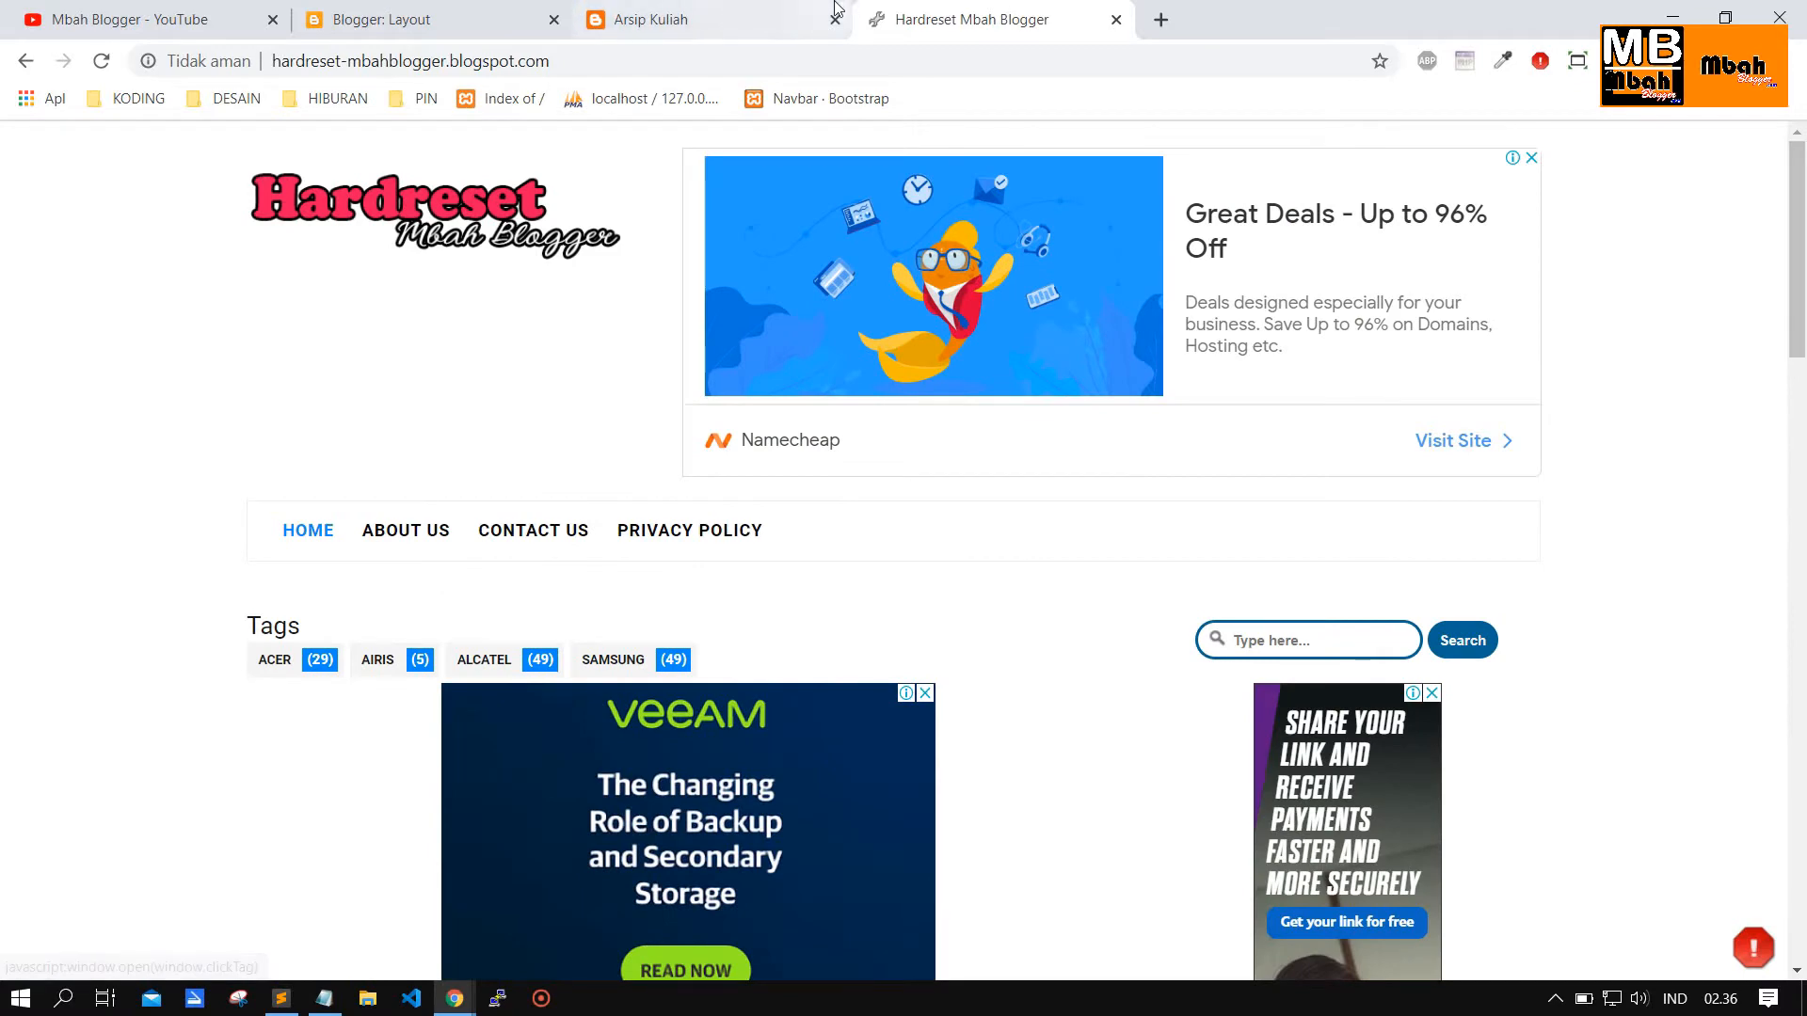
# Close the Hardreset Mbah Blogger page, return to the gadget list and open the Featured Post gadget's configuration.
pyautogui.click(683, 7)
pyautogui.click(424, 19)
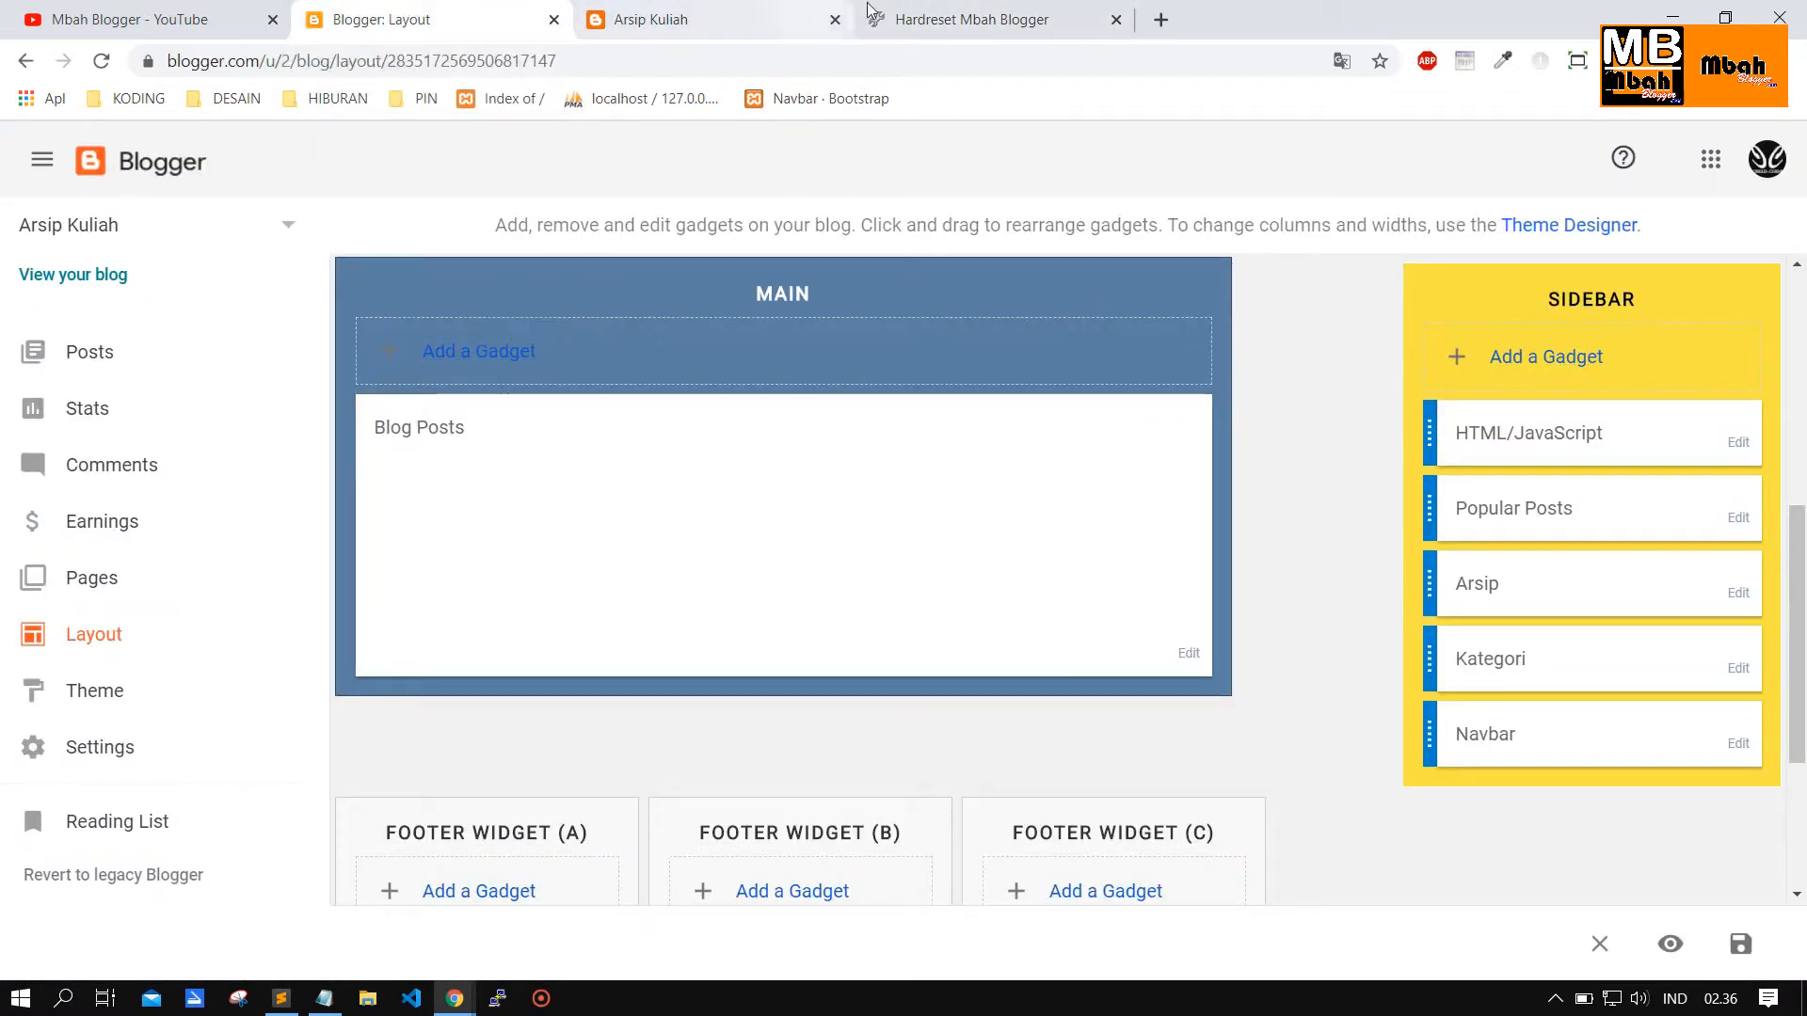
pyautogui.click(1116, 20)
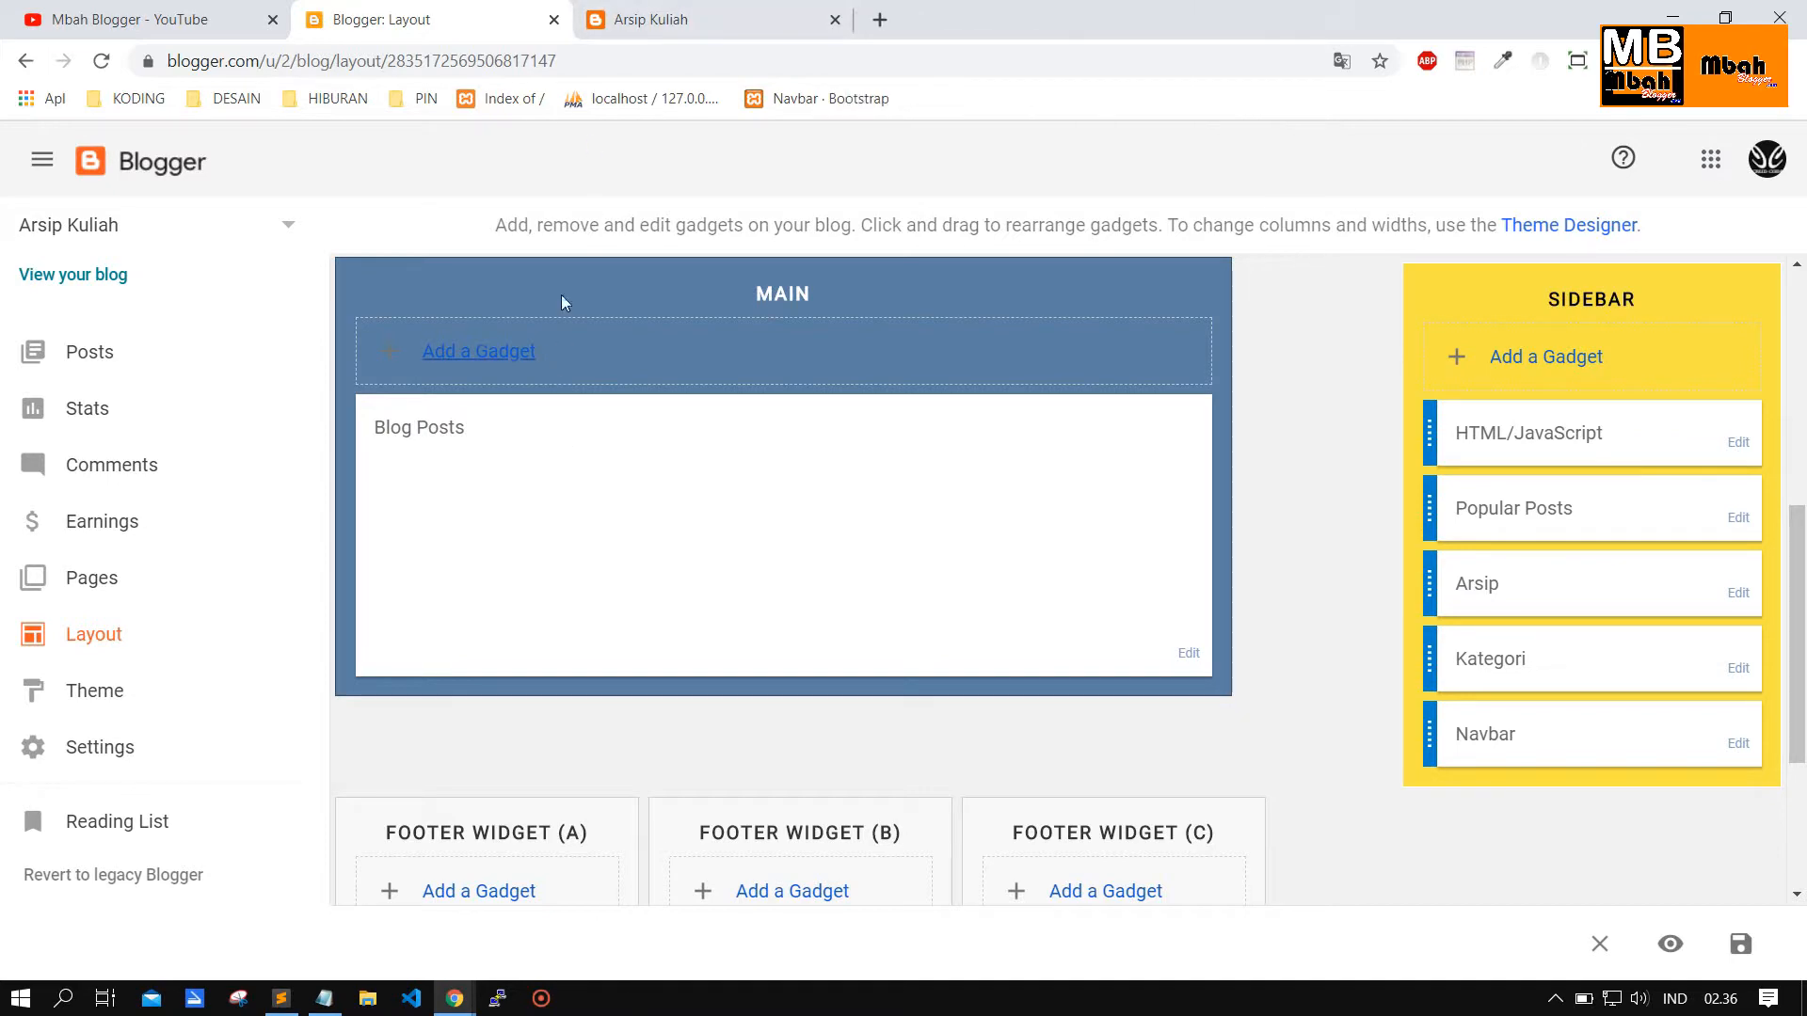
pyautogui.click(533, 916)
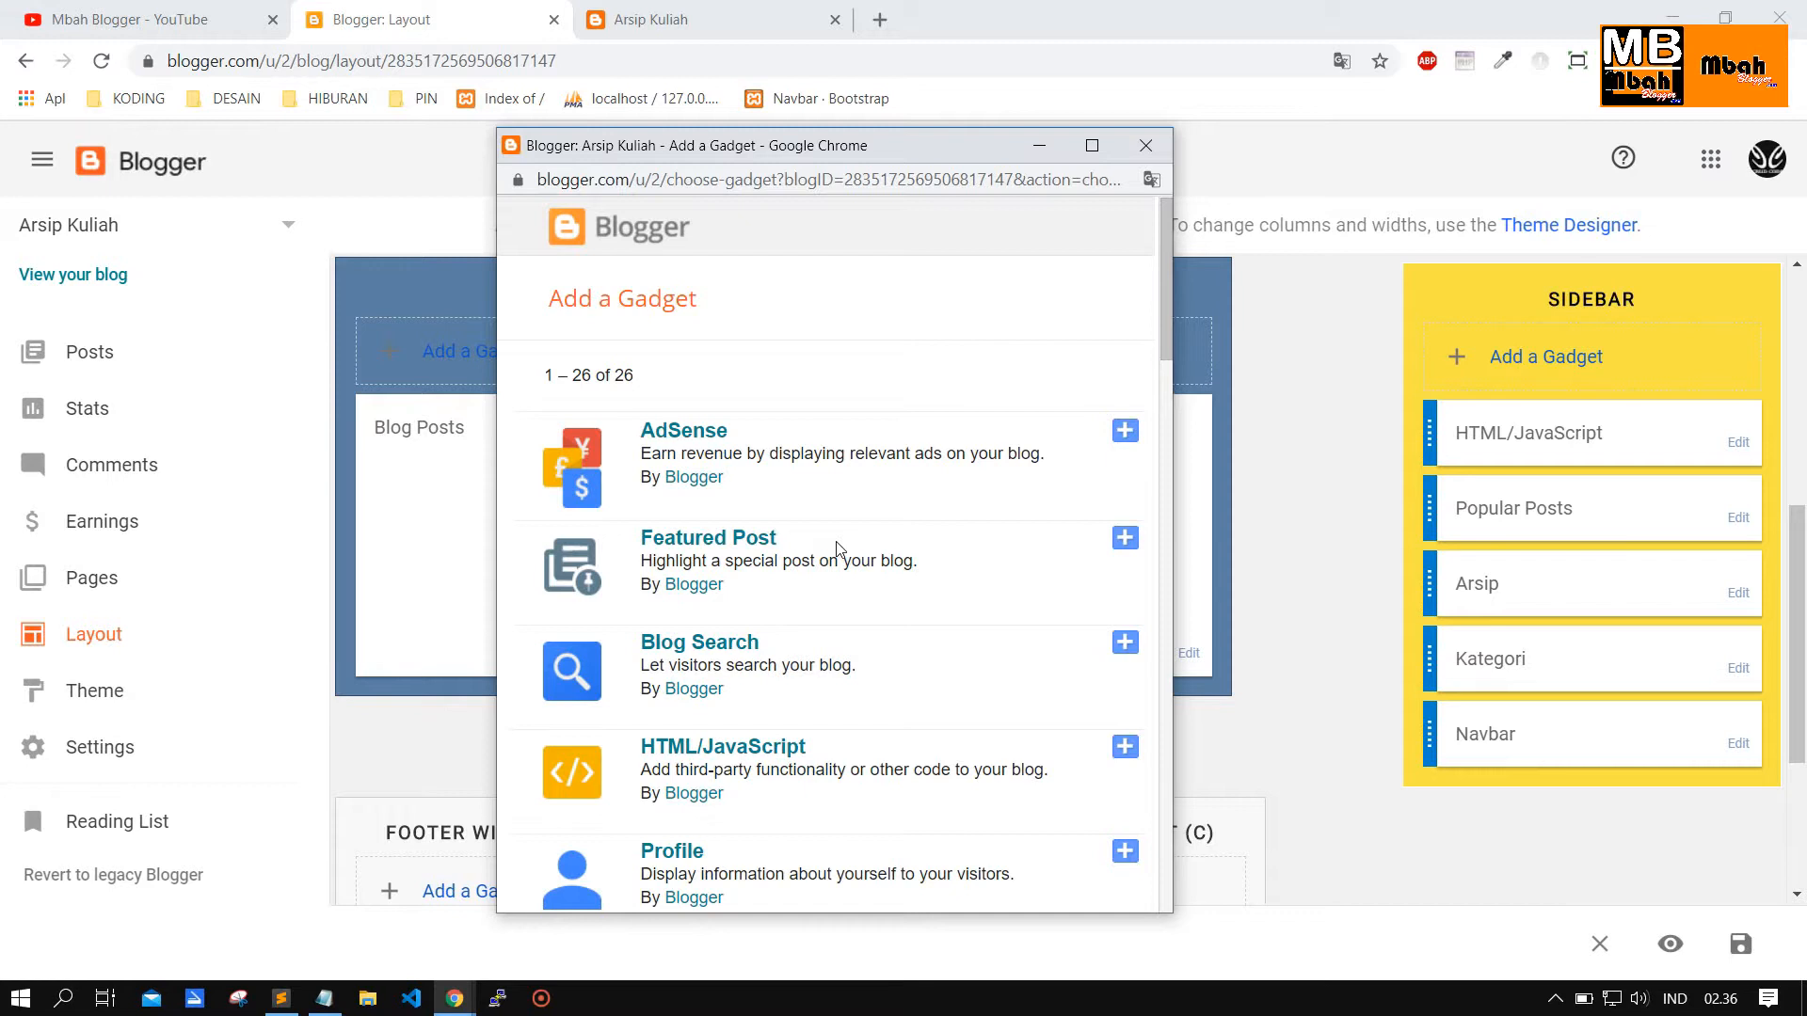
pyautogui.click(1122, 542)
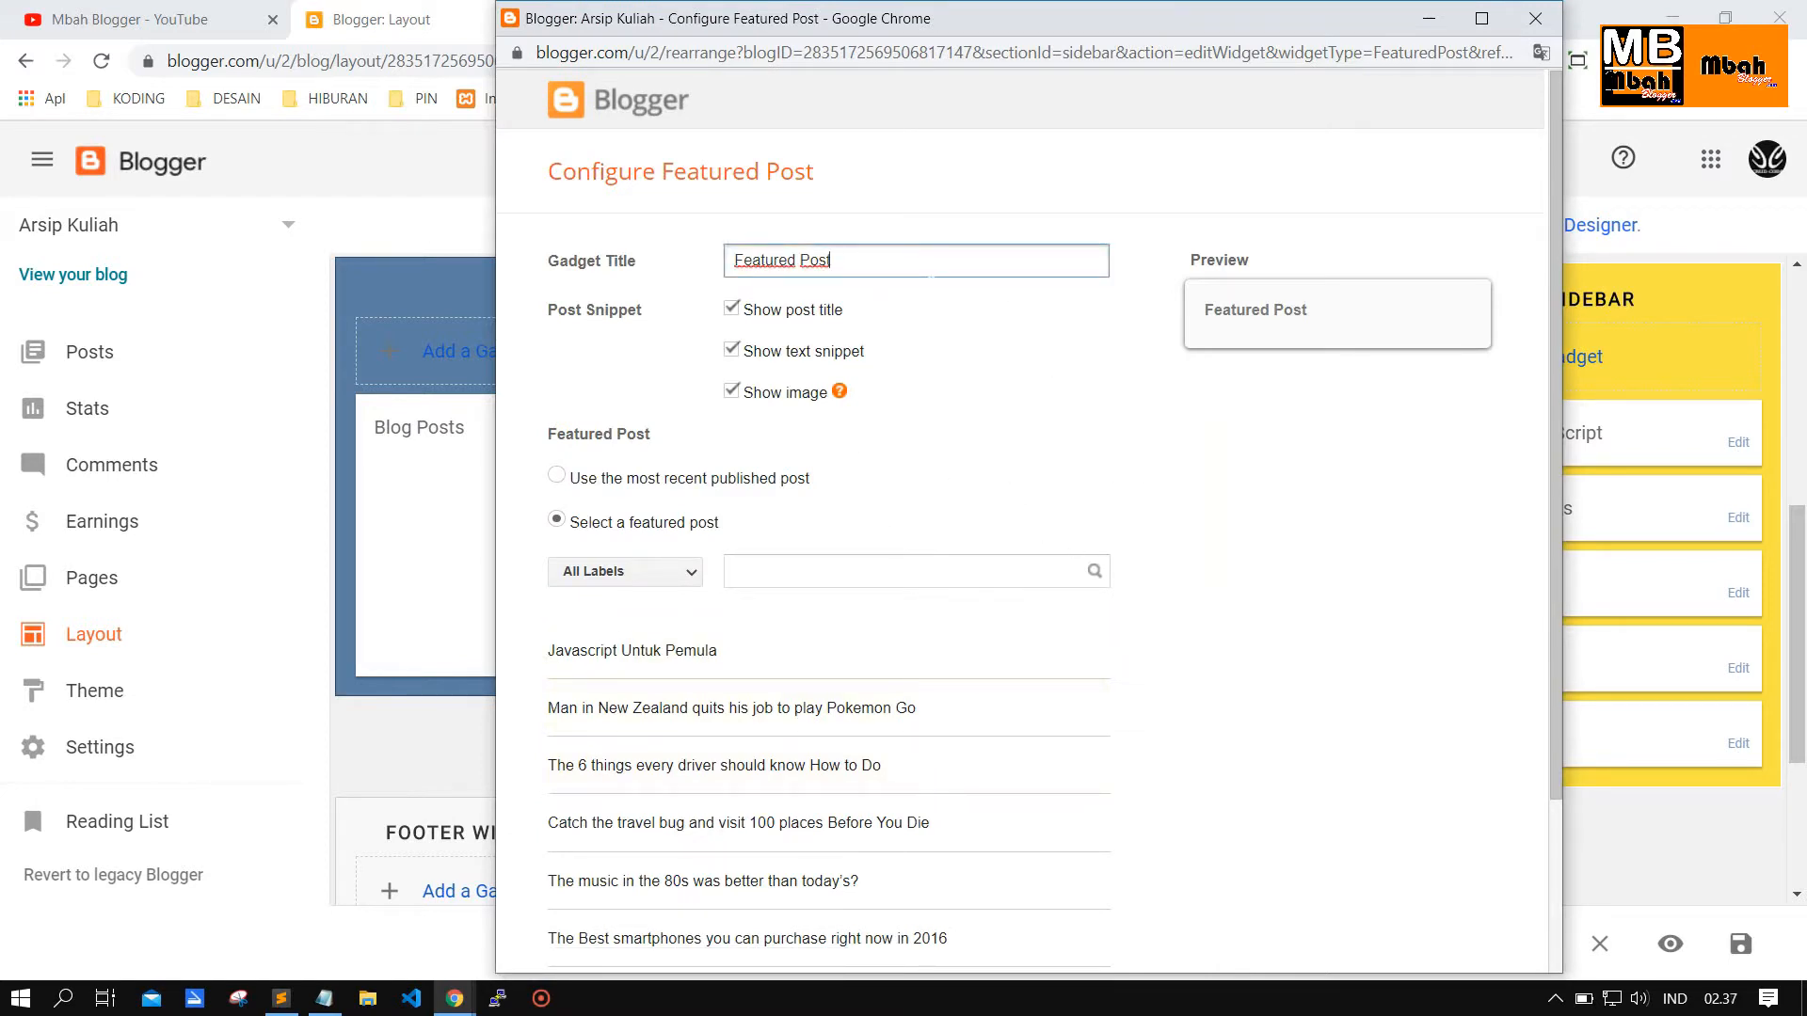
# Set the Featured Post gadget's title to "Postingan Utama".
pyautogui.click(580, 273)
pyautogui.click(943, 265)
pyautogui.moveTo(942, 265); pyautogui.dragTo(621, 265)
pyautogui.write('Po')
pyautogui.write('stingan Utama')
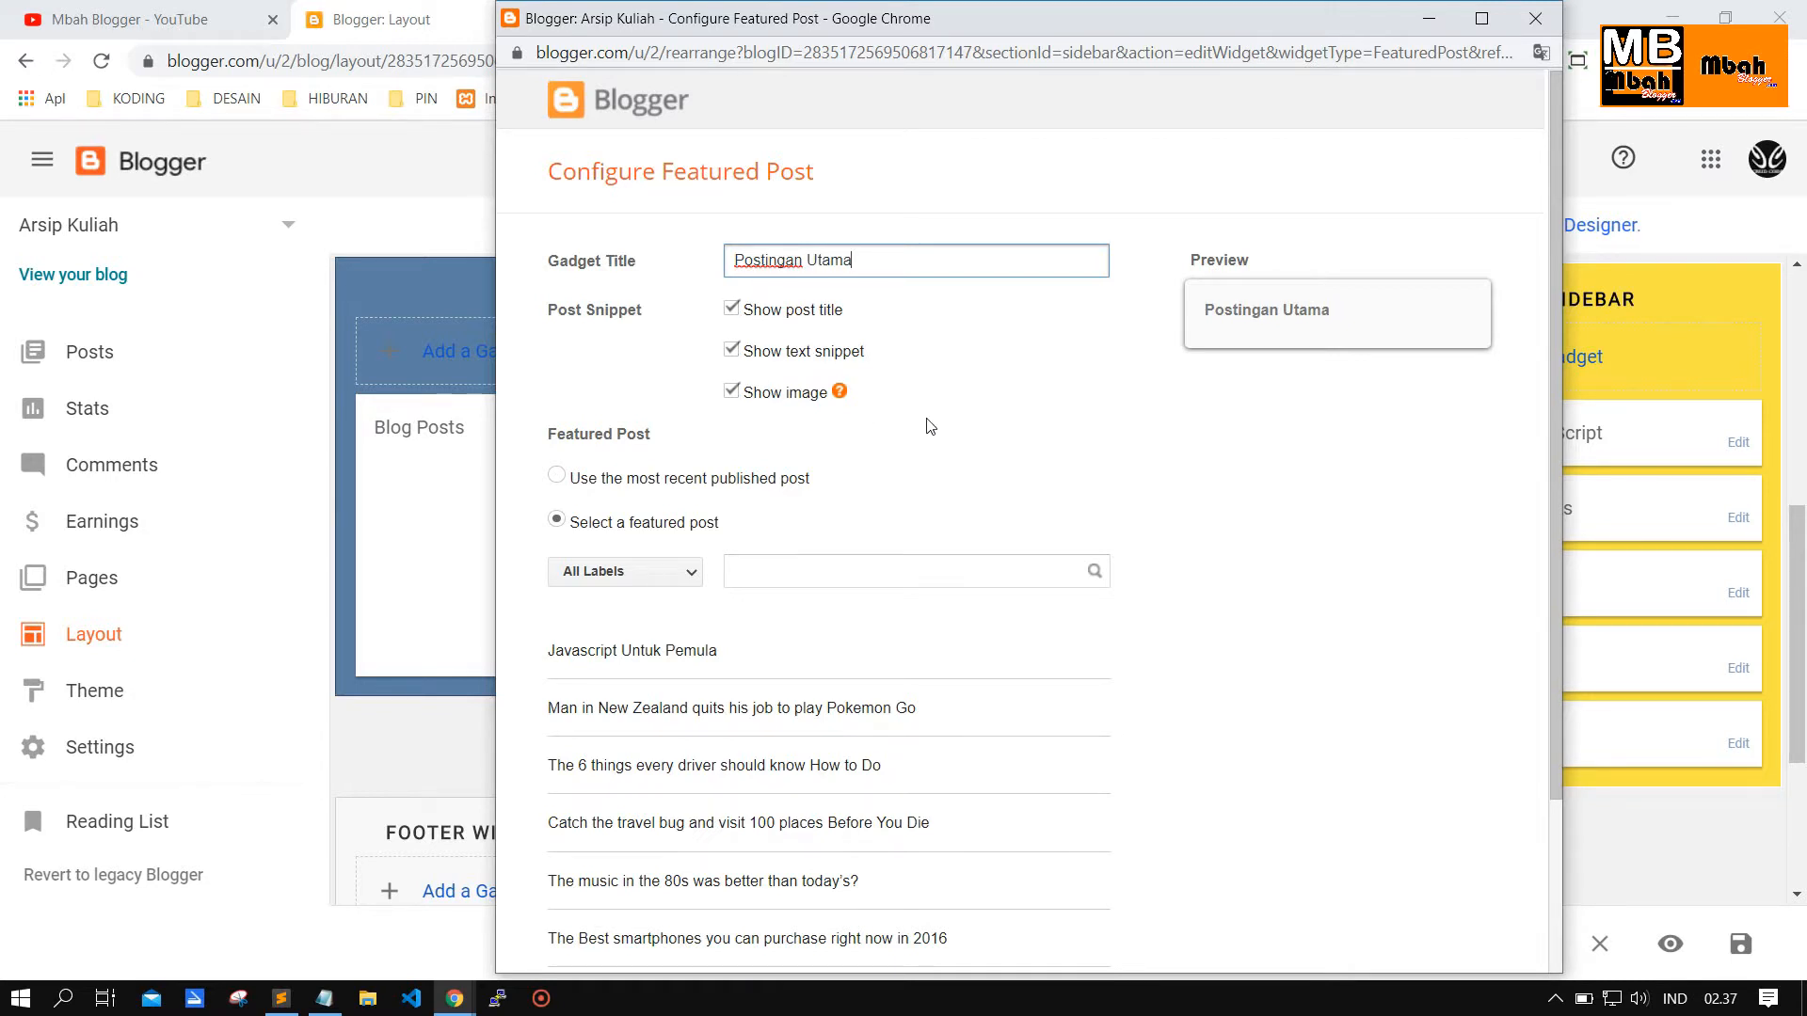
# Check the label filter for choosing a featured post, set the gadget to use the most recent published post, and save it.
pyautogui.scroll(-2, 930, 426)
pyautogui.scroll(1, 1098, 449)
pyautogui.scroll(-1, 1097, 452)
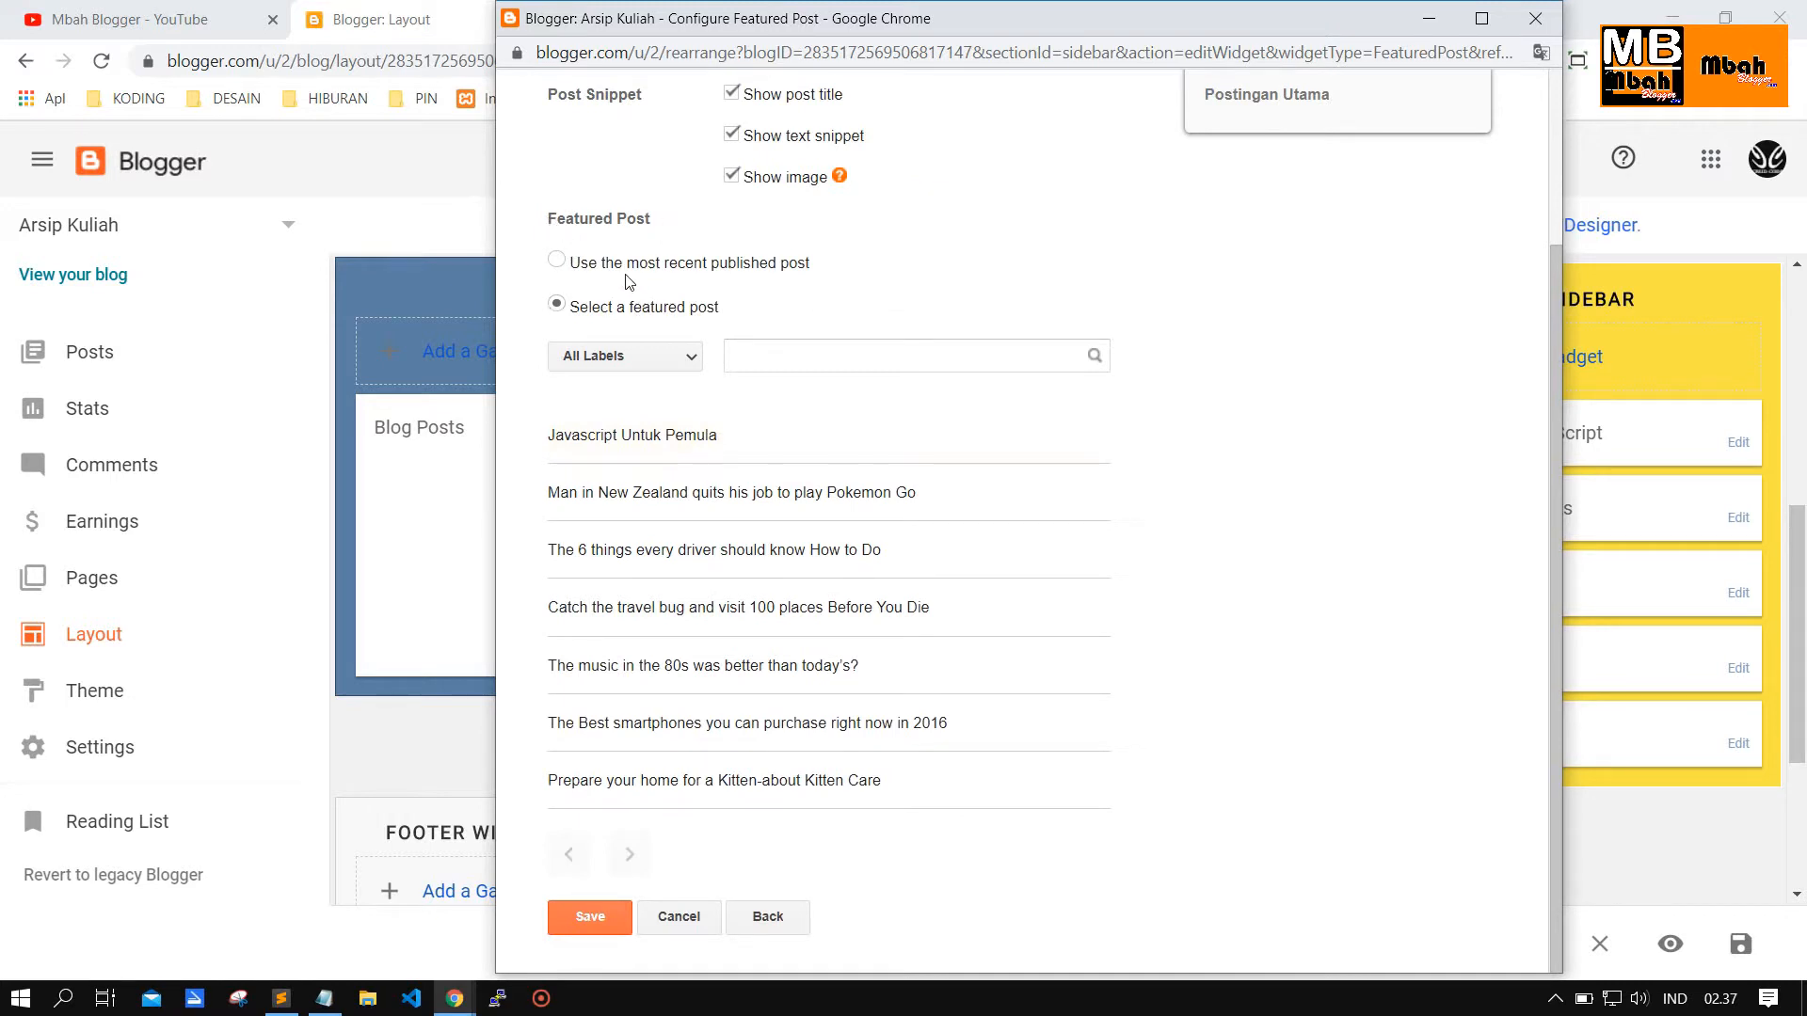
pyautogui.click(632, 358)
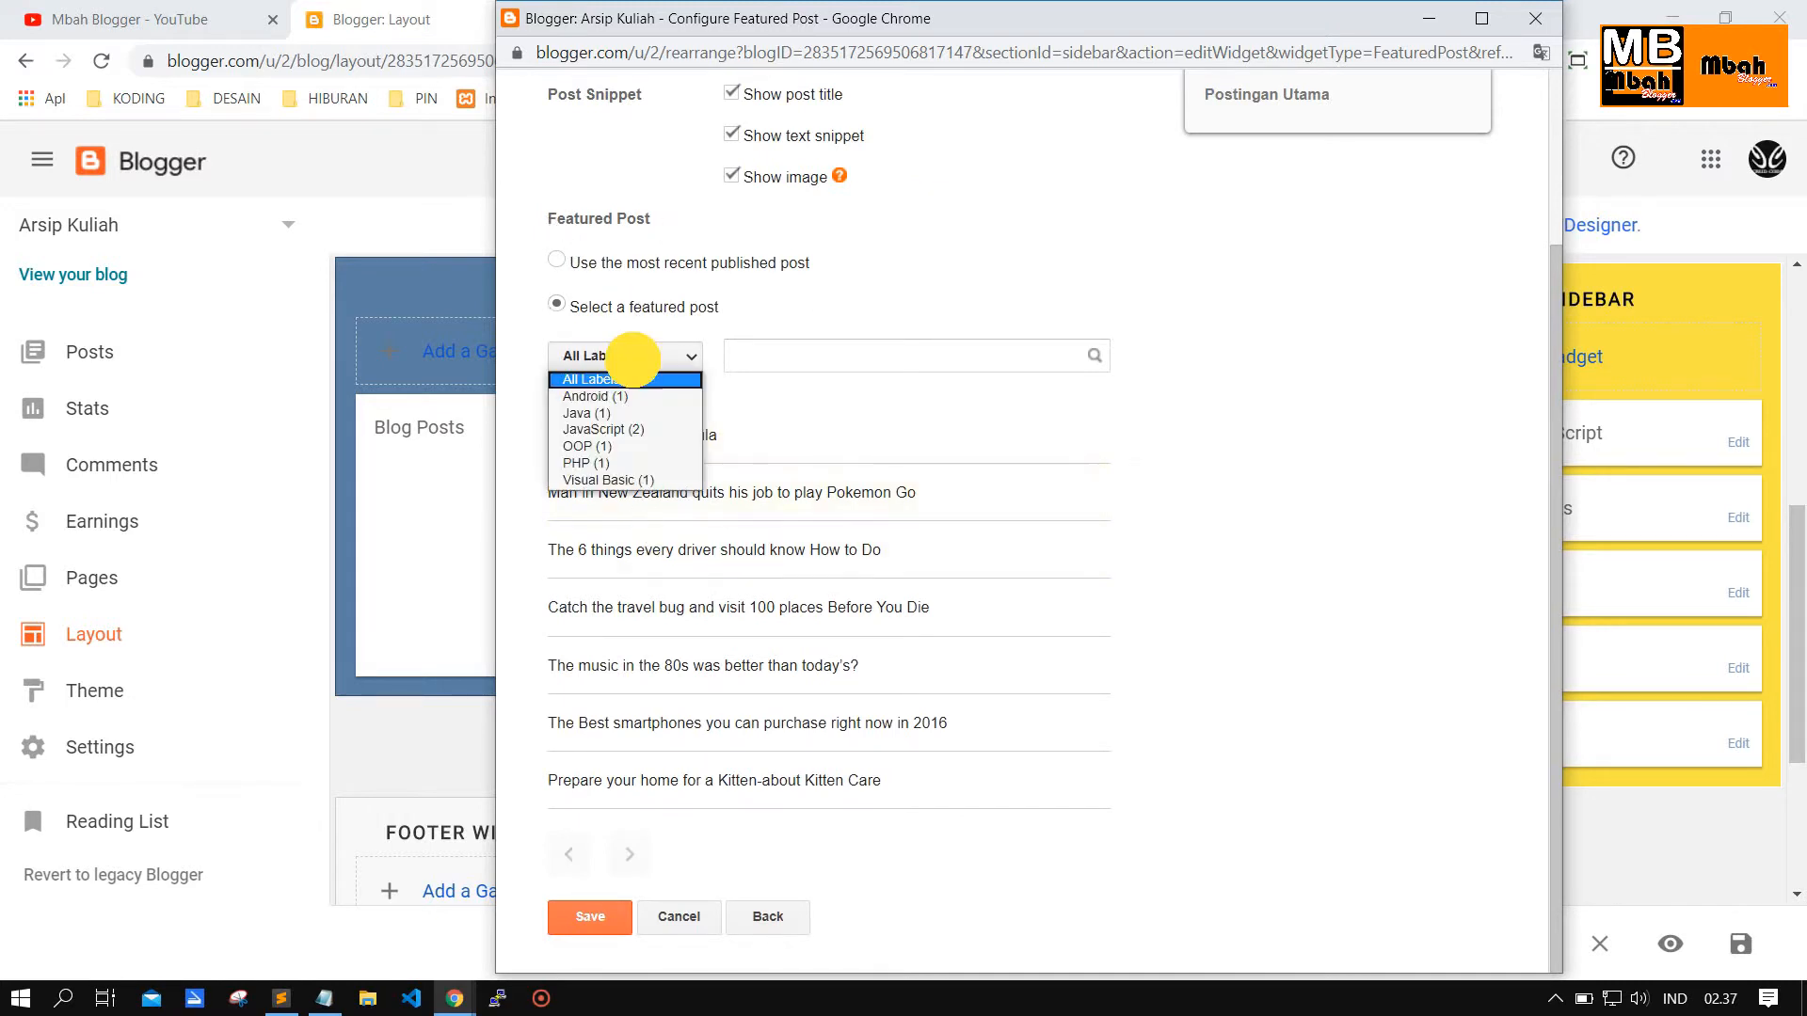
pyautogui.click(901, 450)
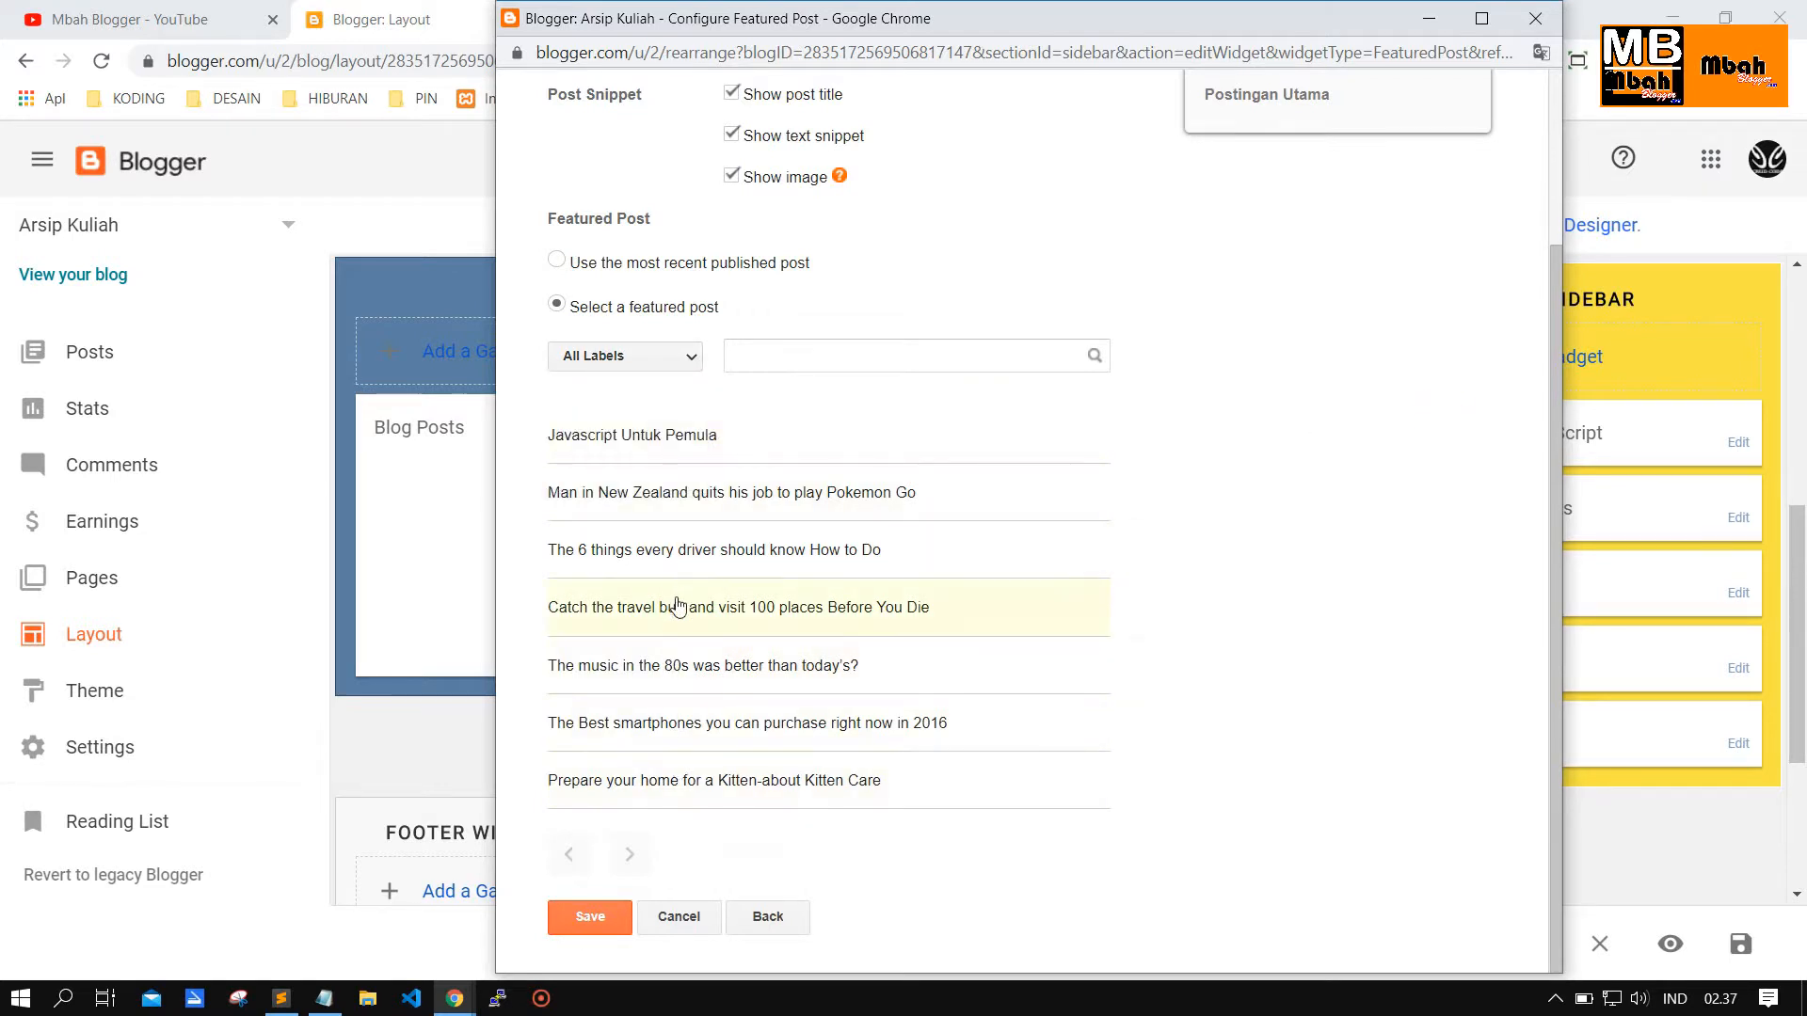
pyautogui.scroll(2, 675, 607)
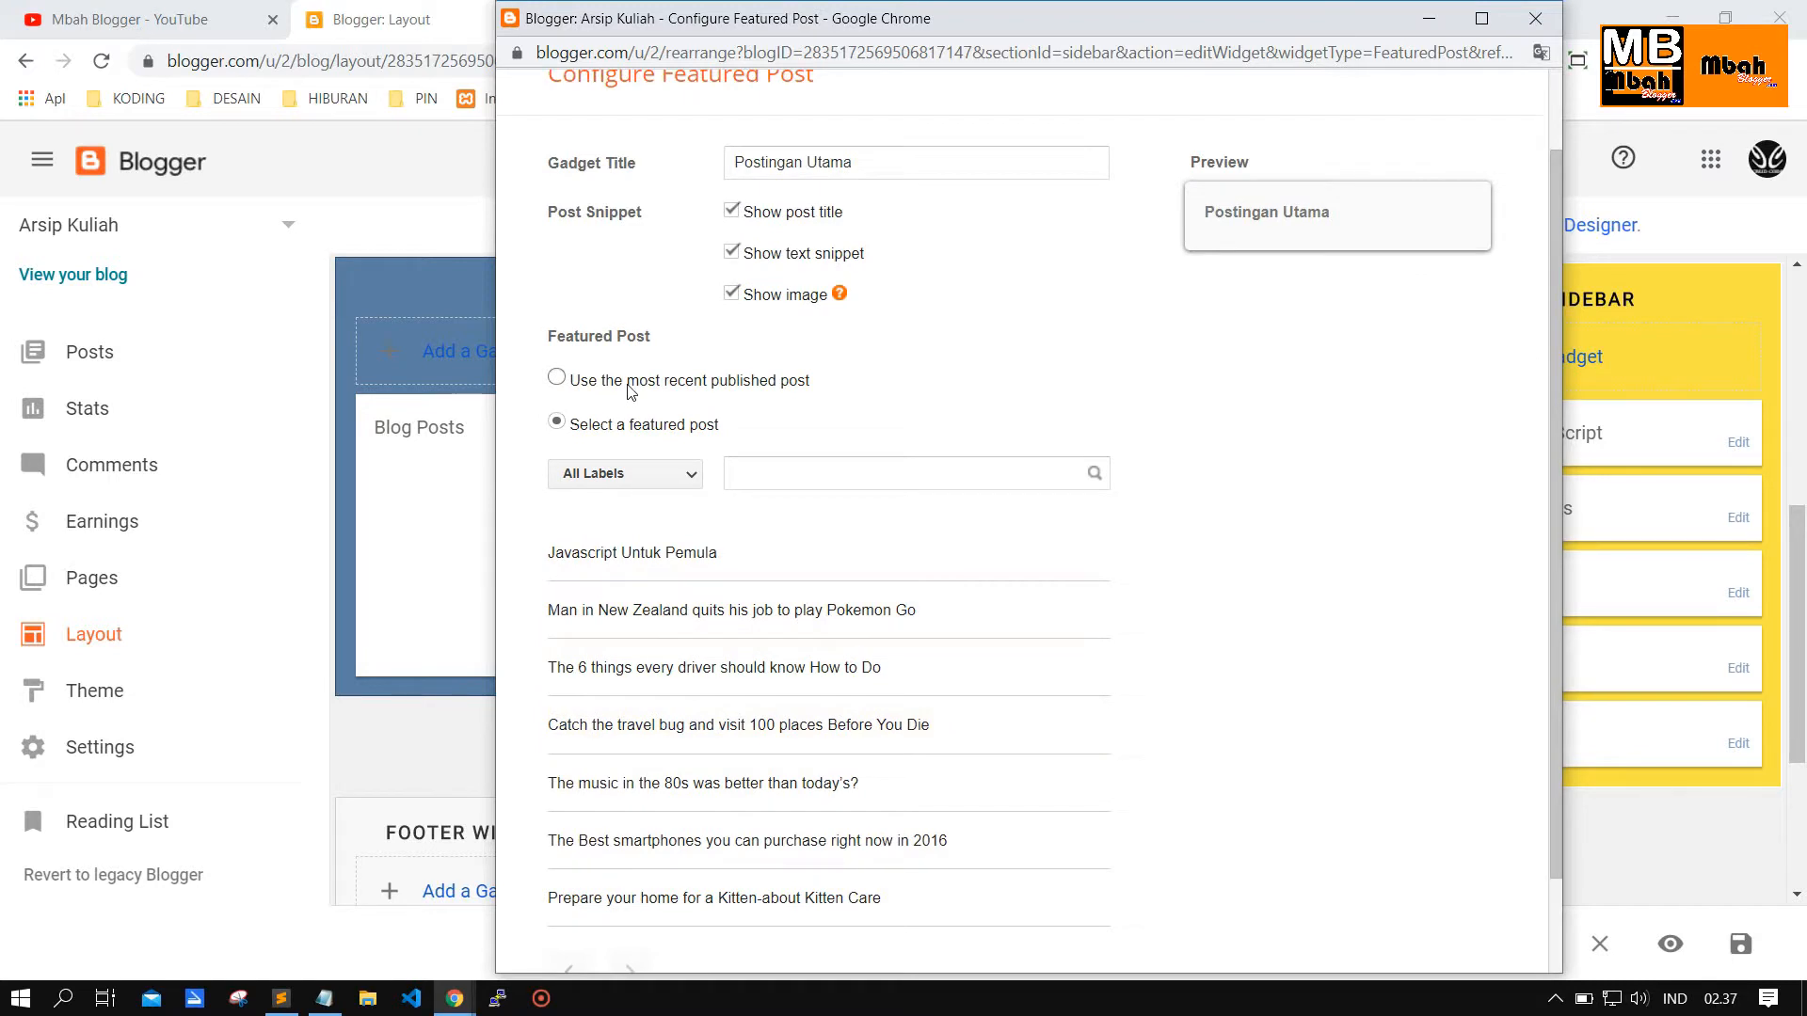
pyautogui.click(628, 382)
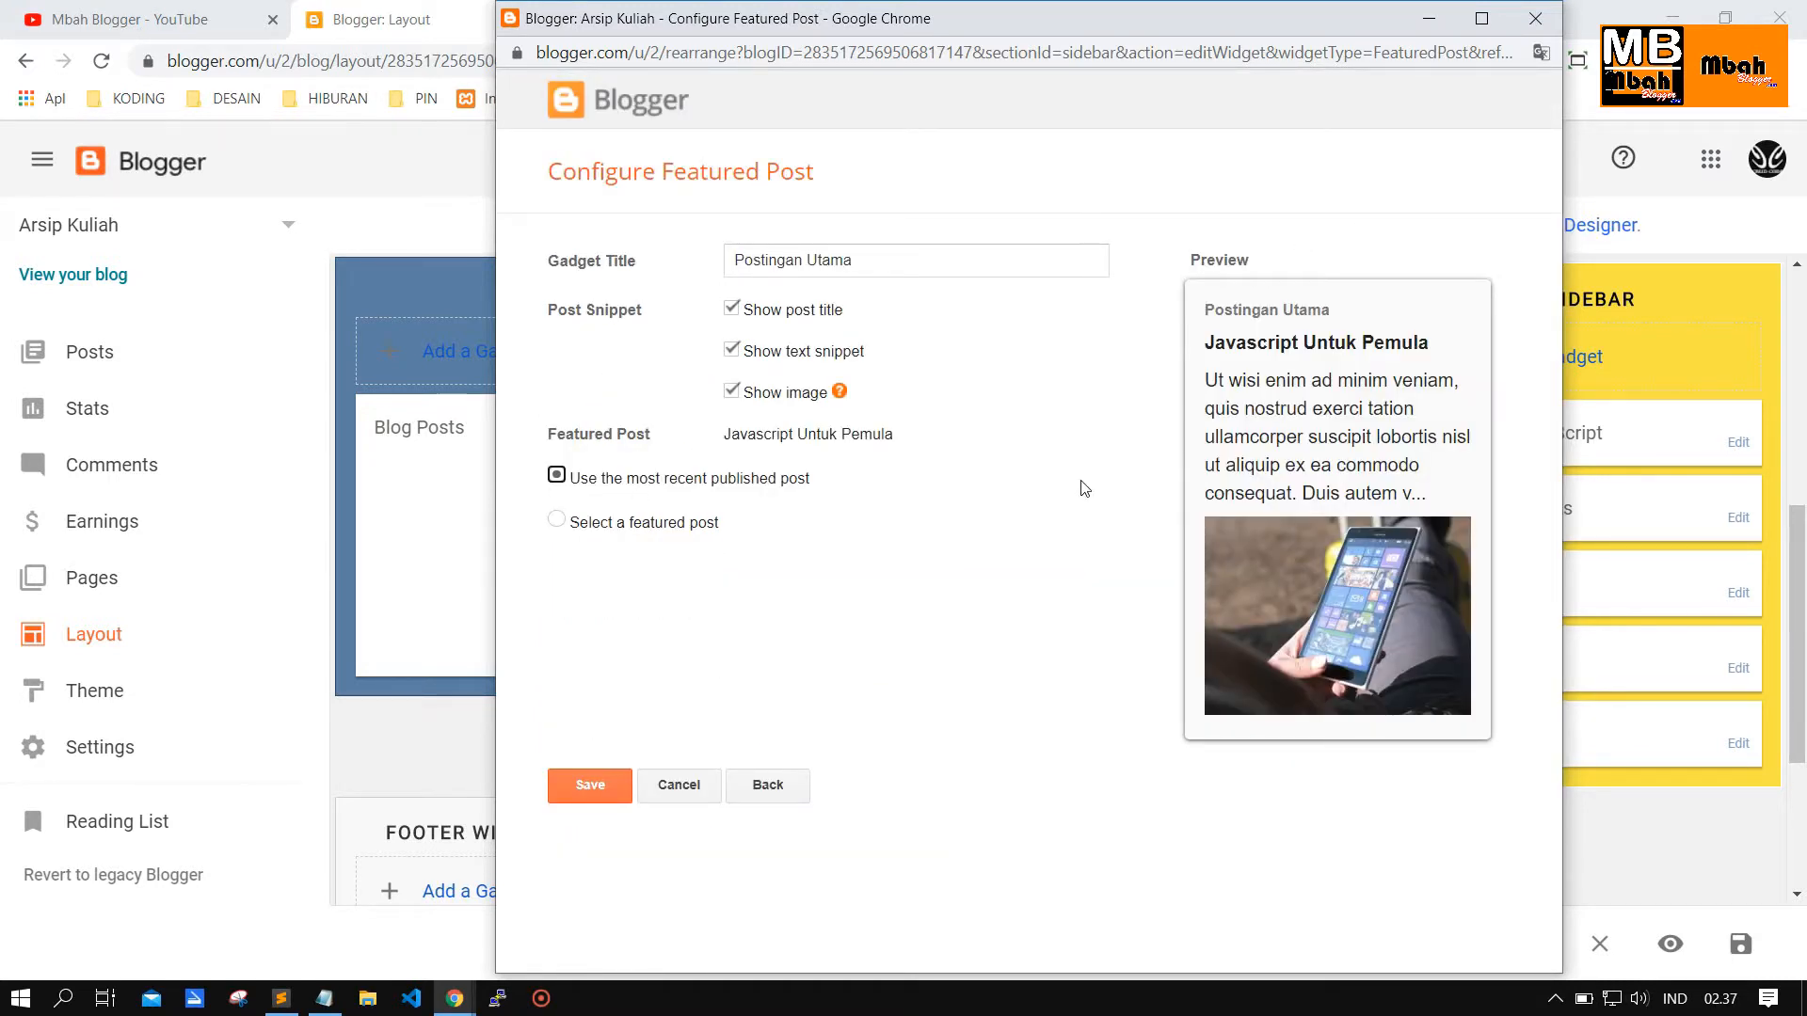
pyautogui.click(1097, 576)
pyautogui.click(598, 796)
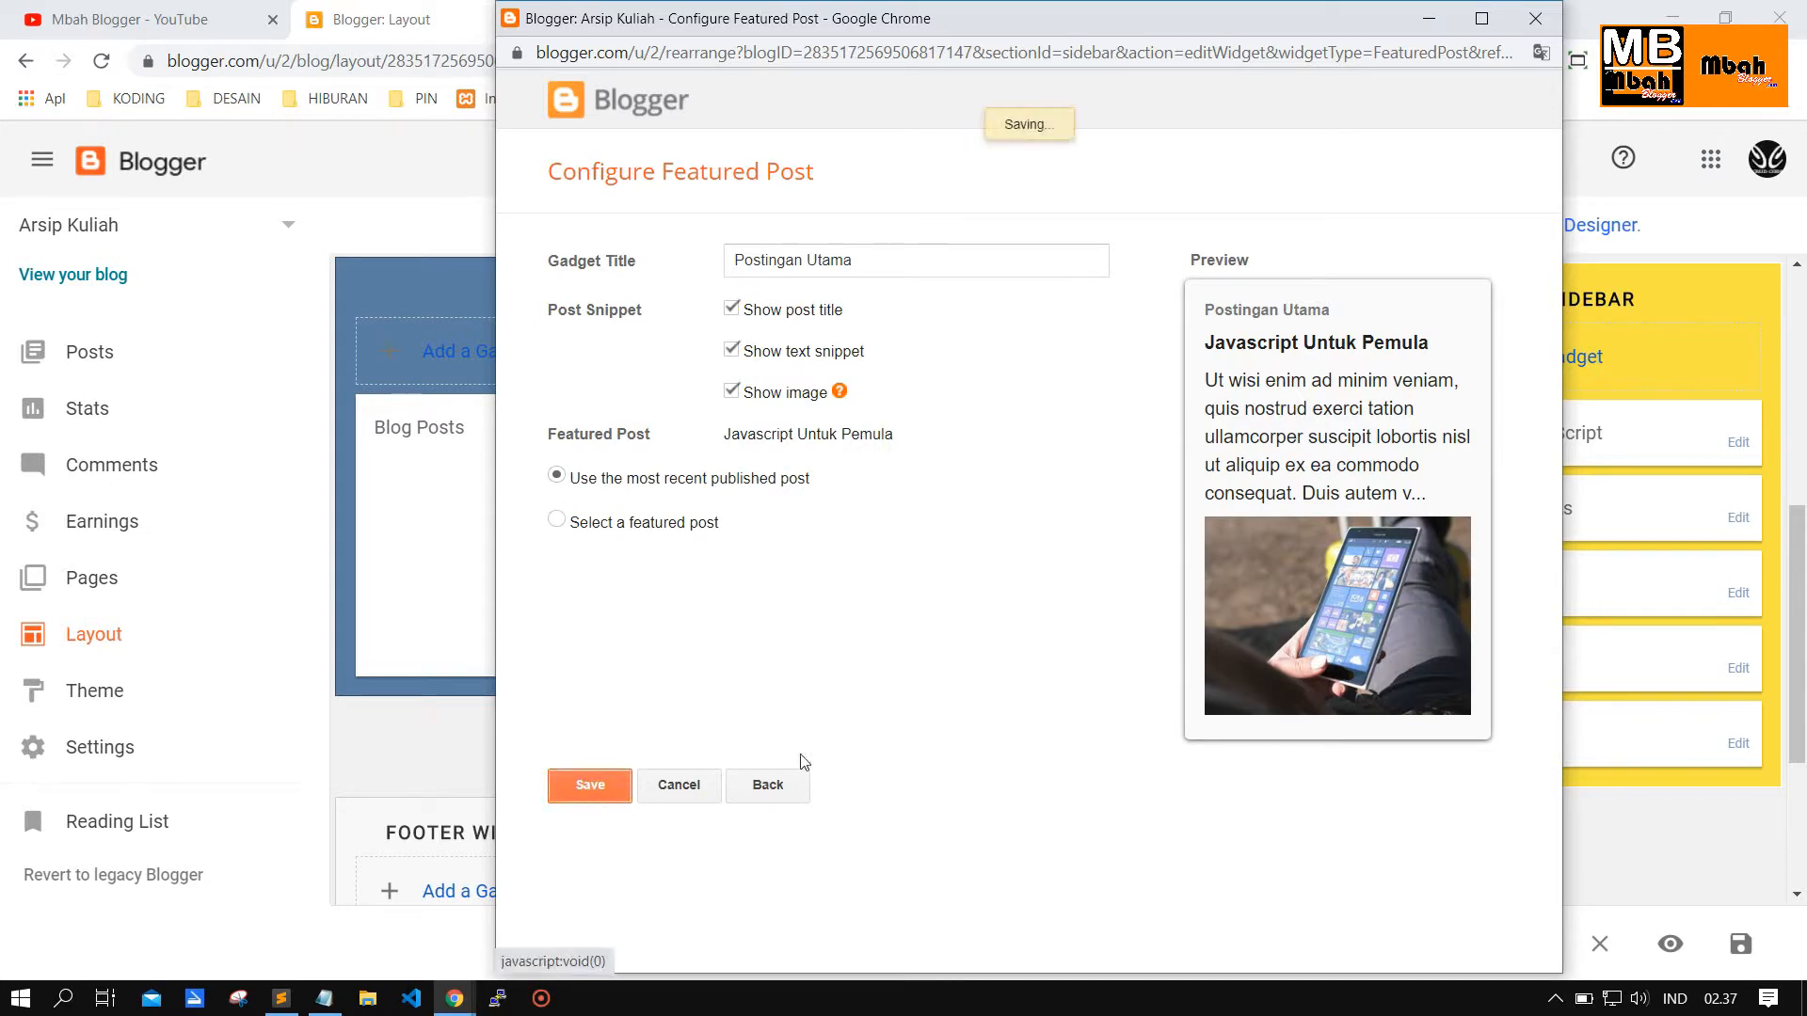
# View the Arsip Kuliah blog and examine how the Postingan Utama gadget appears in the sidebar.
pyautogui.scroll(6, 534, 285)
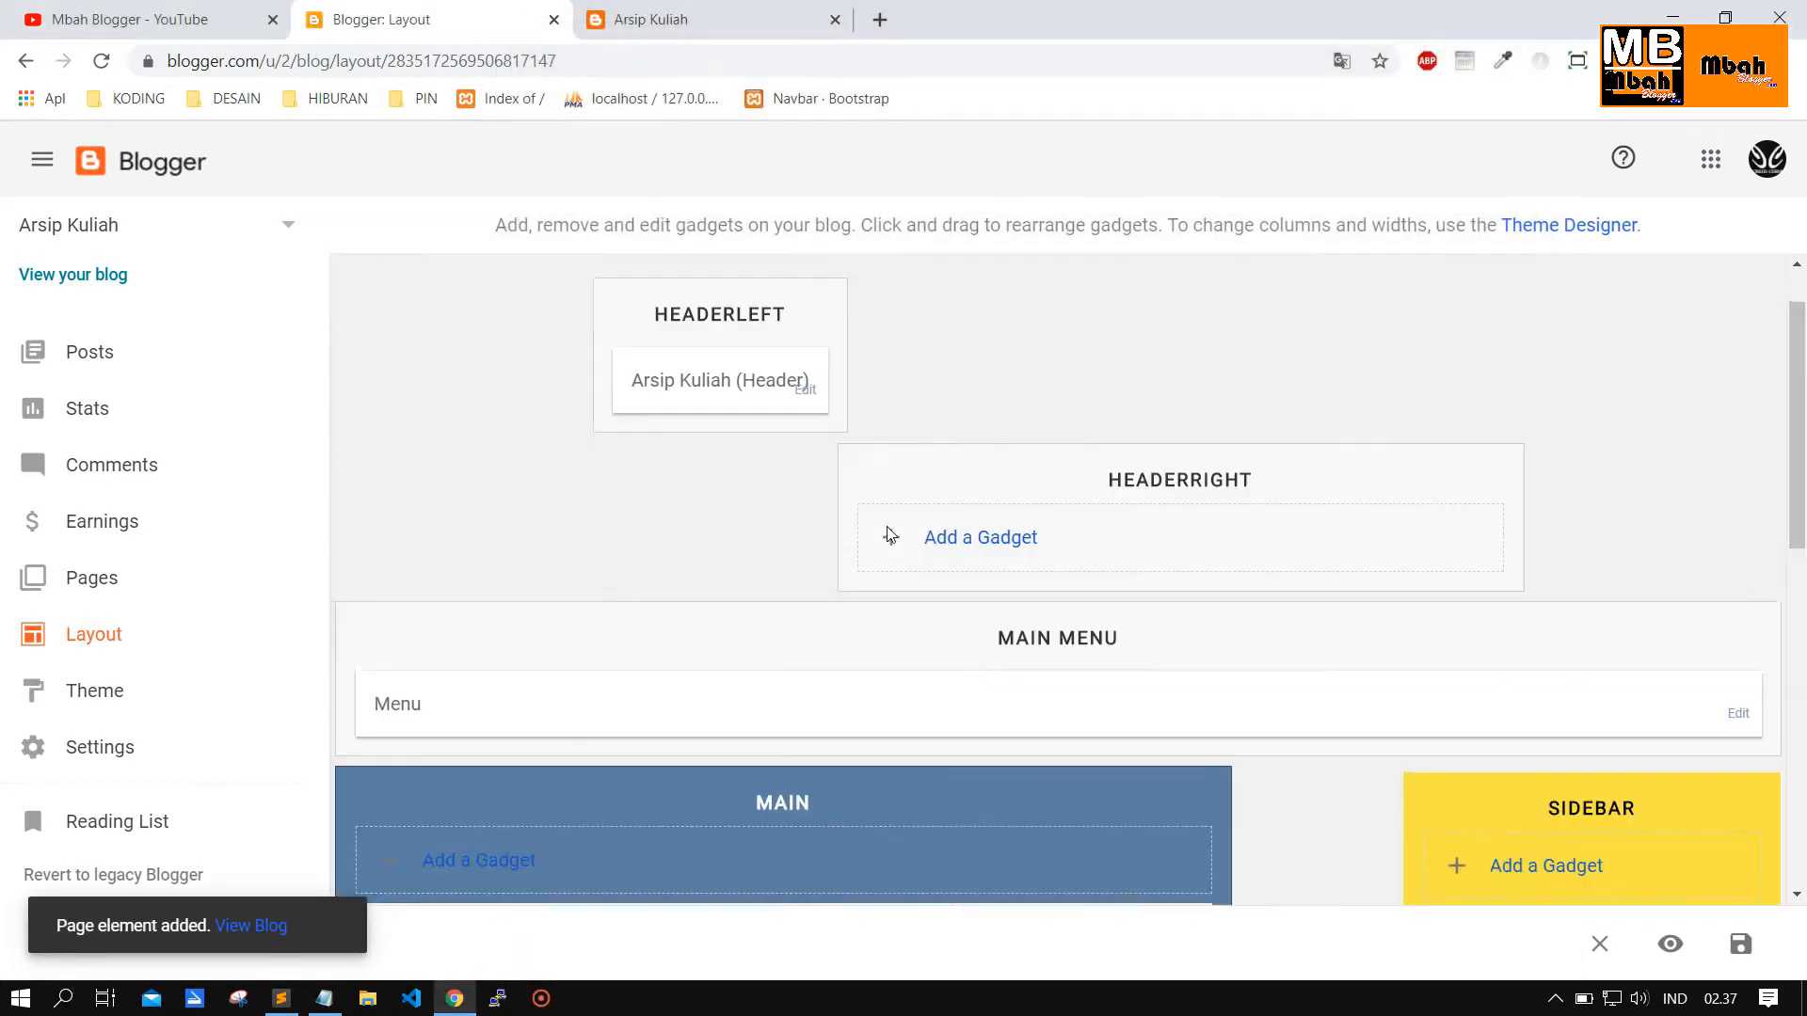
pyautogui.click(114, 294)
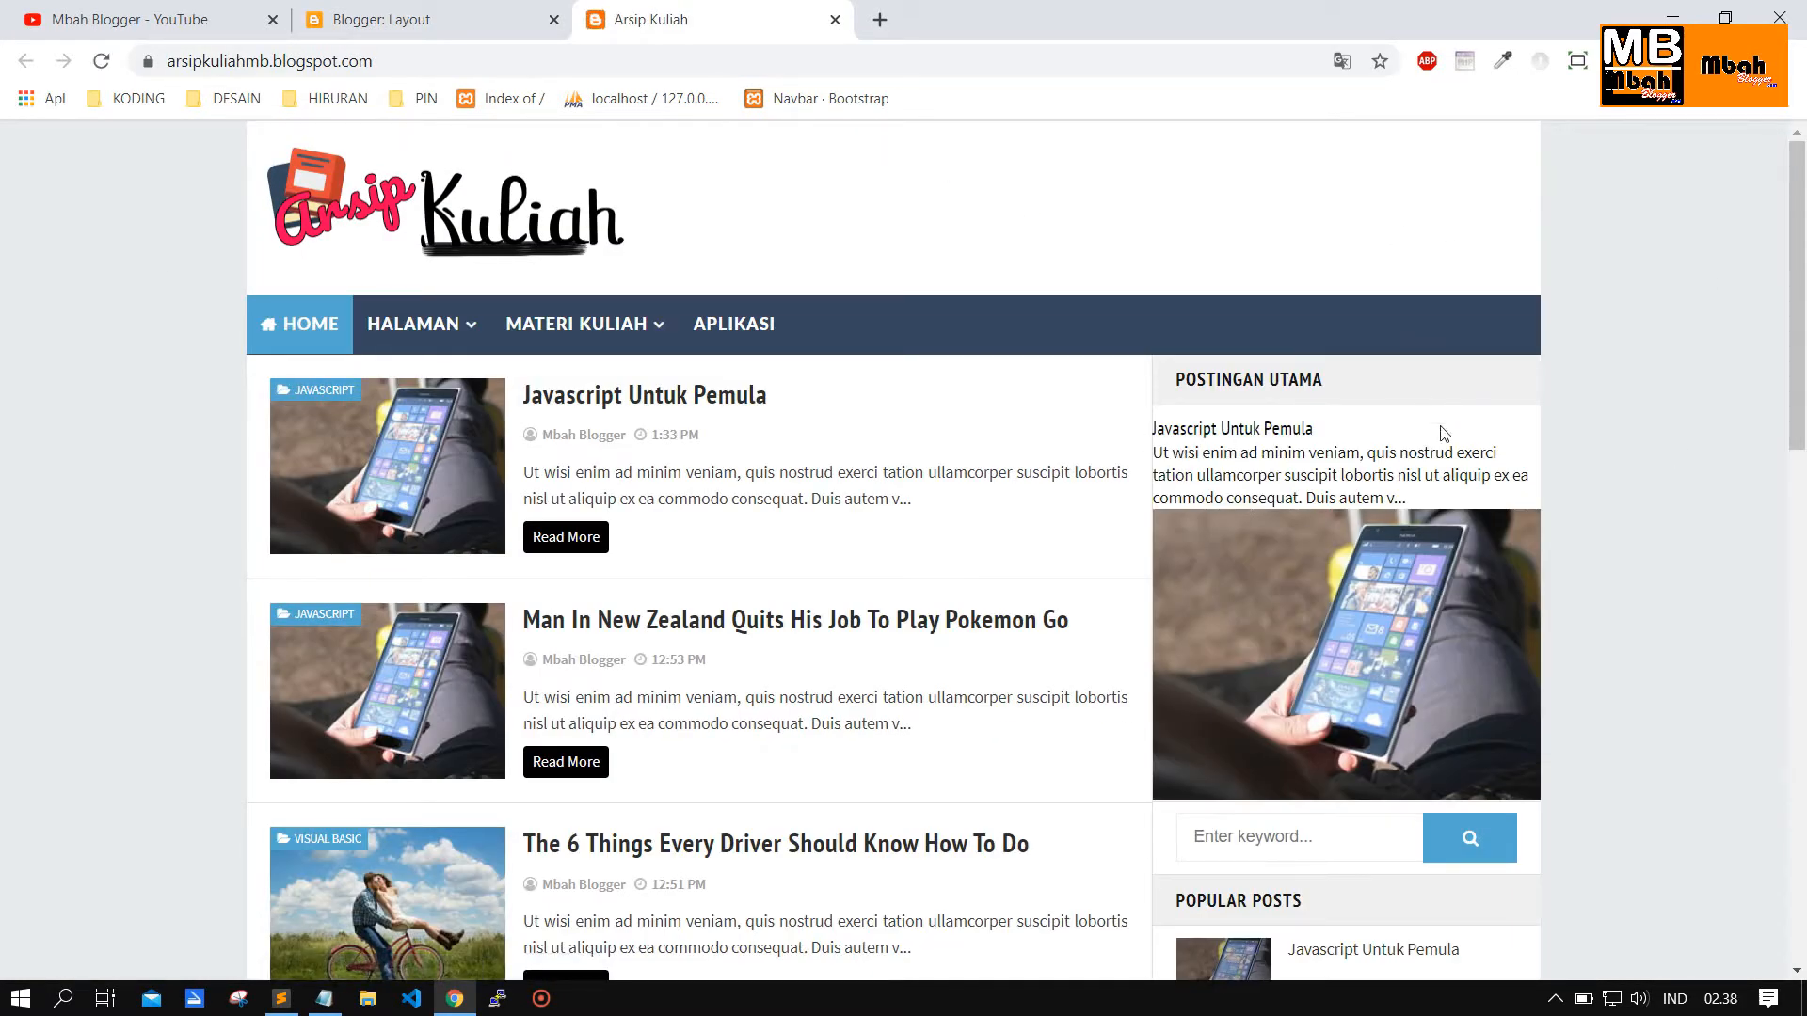
pyautogui.scroll(-1, 1380, 587)
pyautogui.scroll(1, 1287, 599)
pyautogui.scroll(-7, 1286, 525)
pyautogui.scroll(7, 1285, 525)
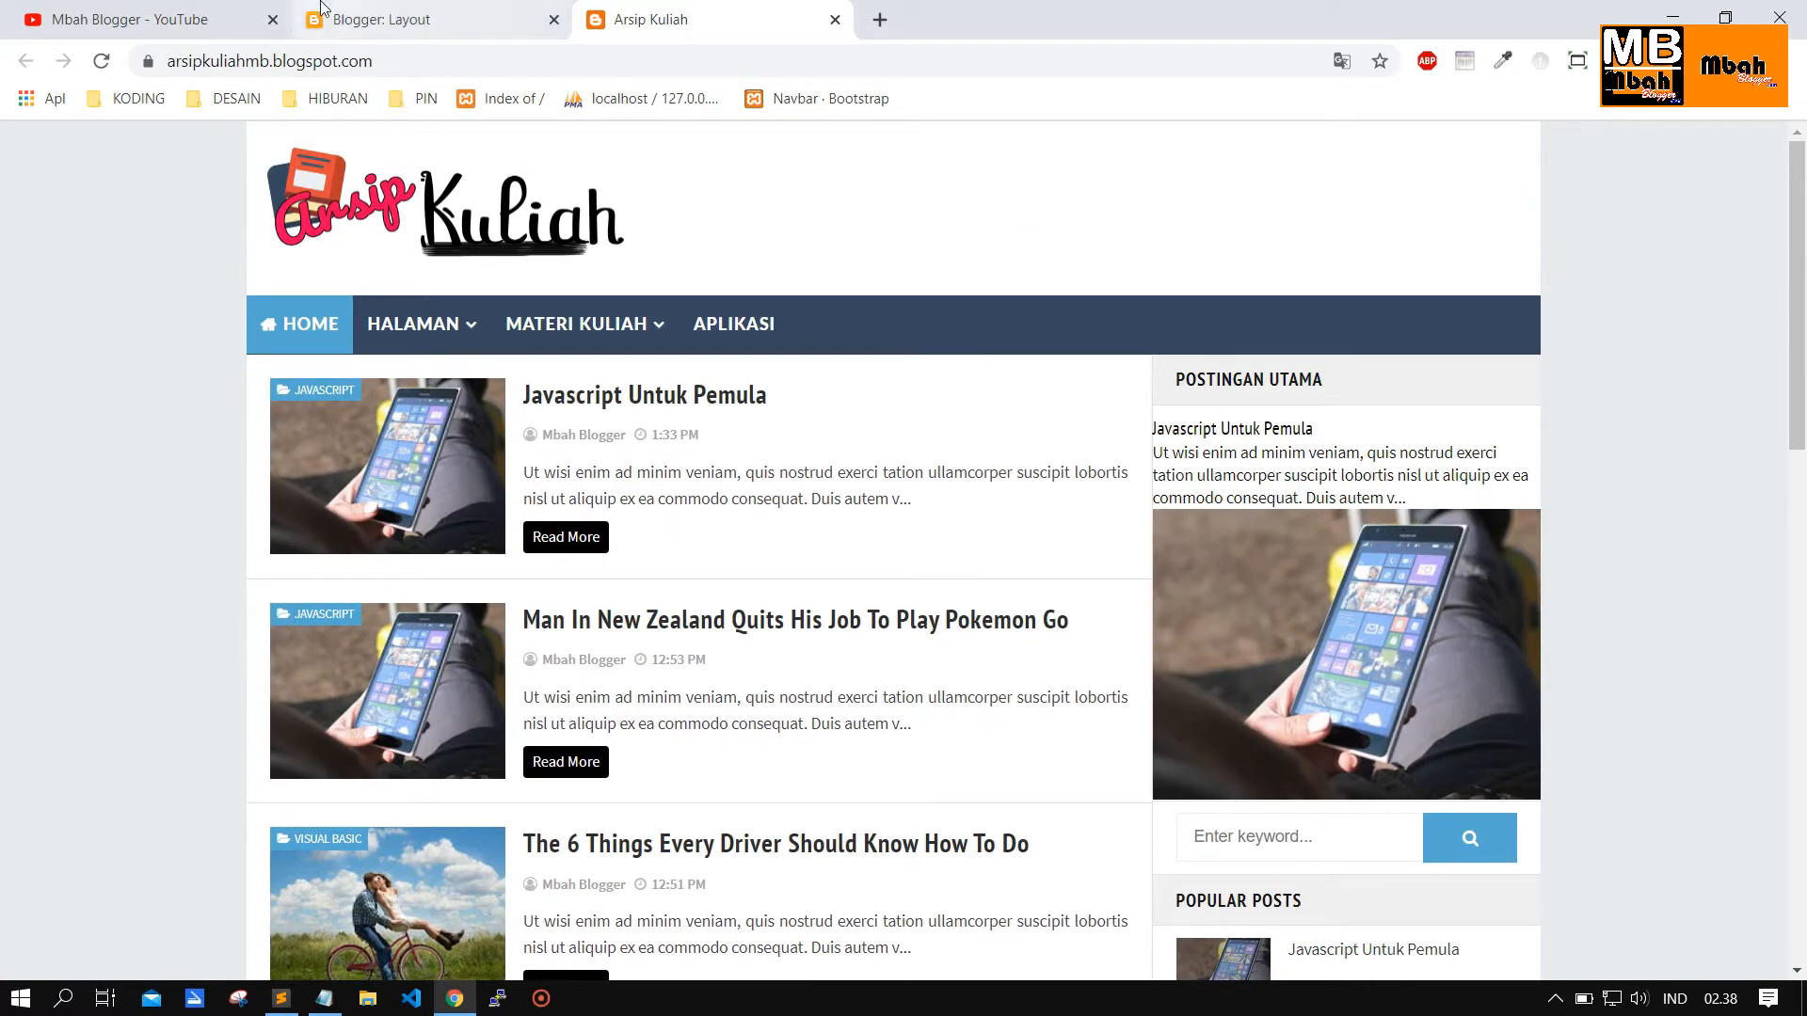
# Remove the Postingan Utama gadget from the sidebar in the blog layout and confirm the removal.
pyautogui.click(433, 19)
pyautogui.scroll(-6, 1286, 499)
pyautogui.scroll(1, 1302, 512)
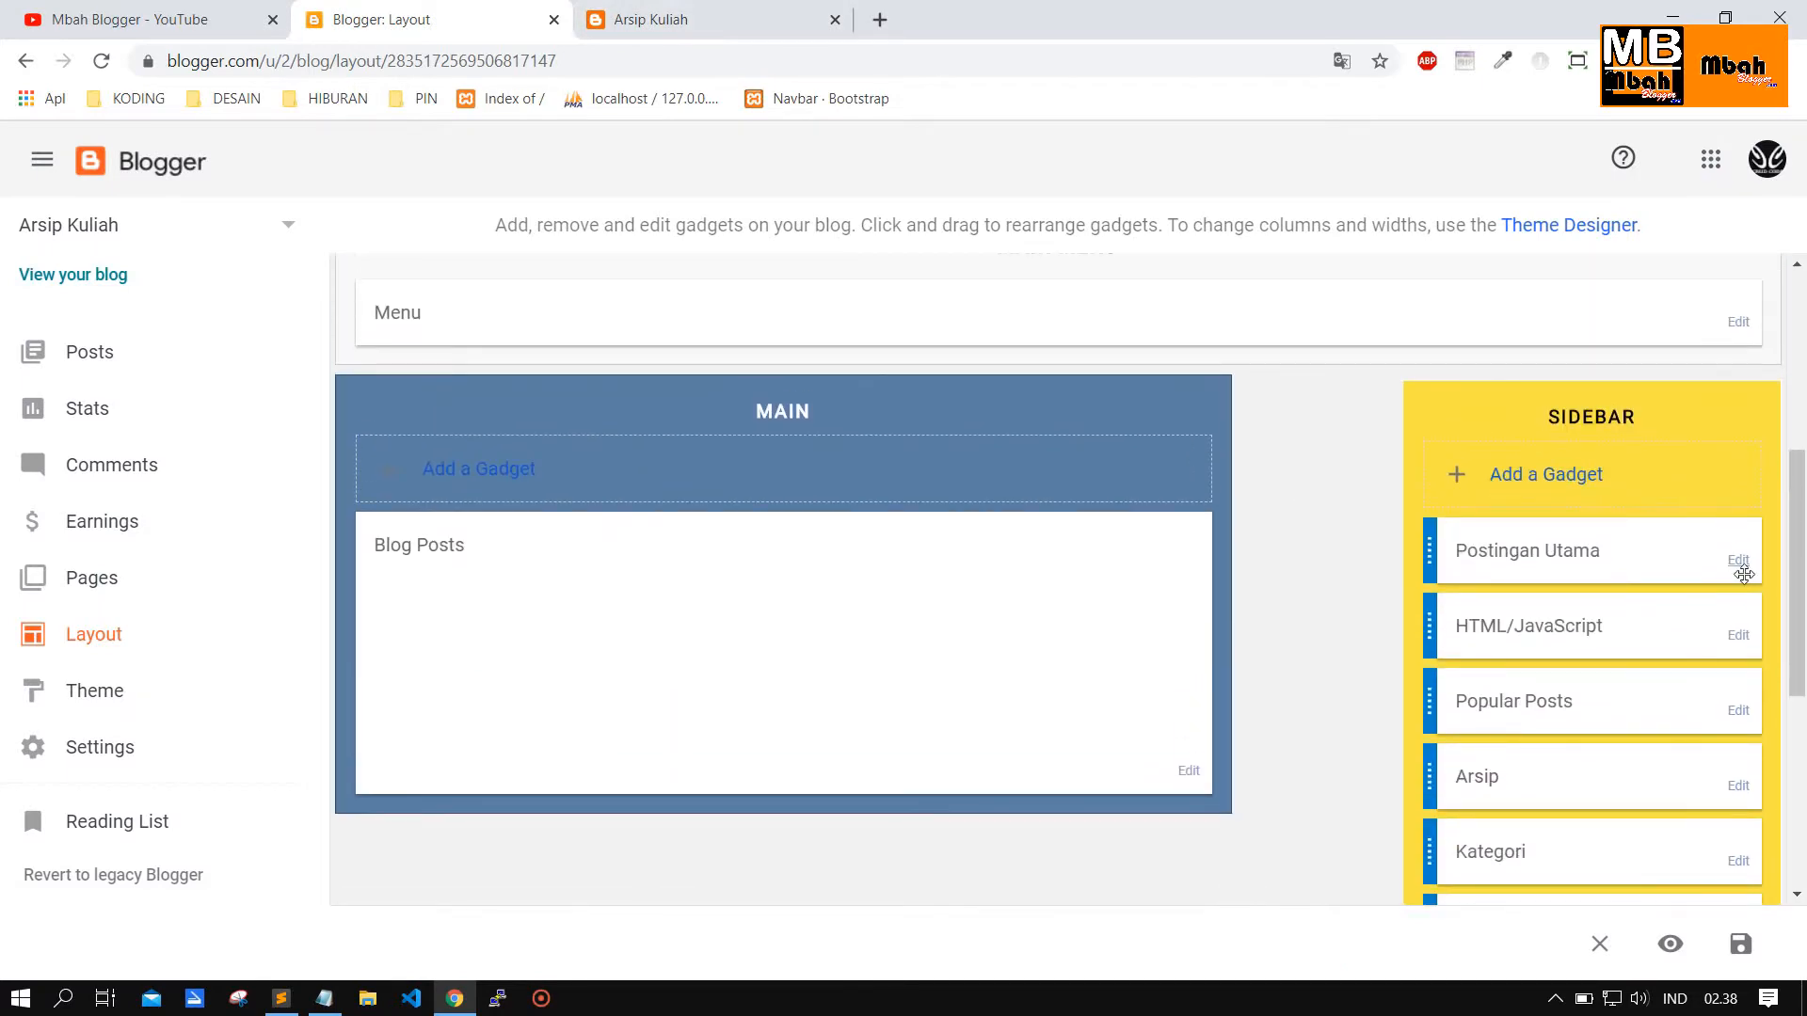
pyautogui.click(1737, 560)
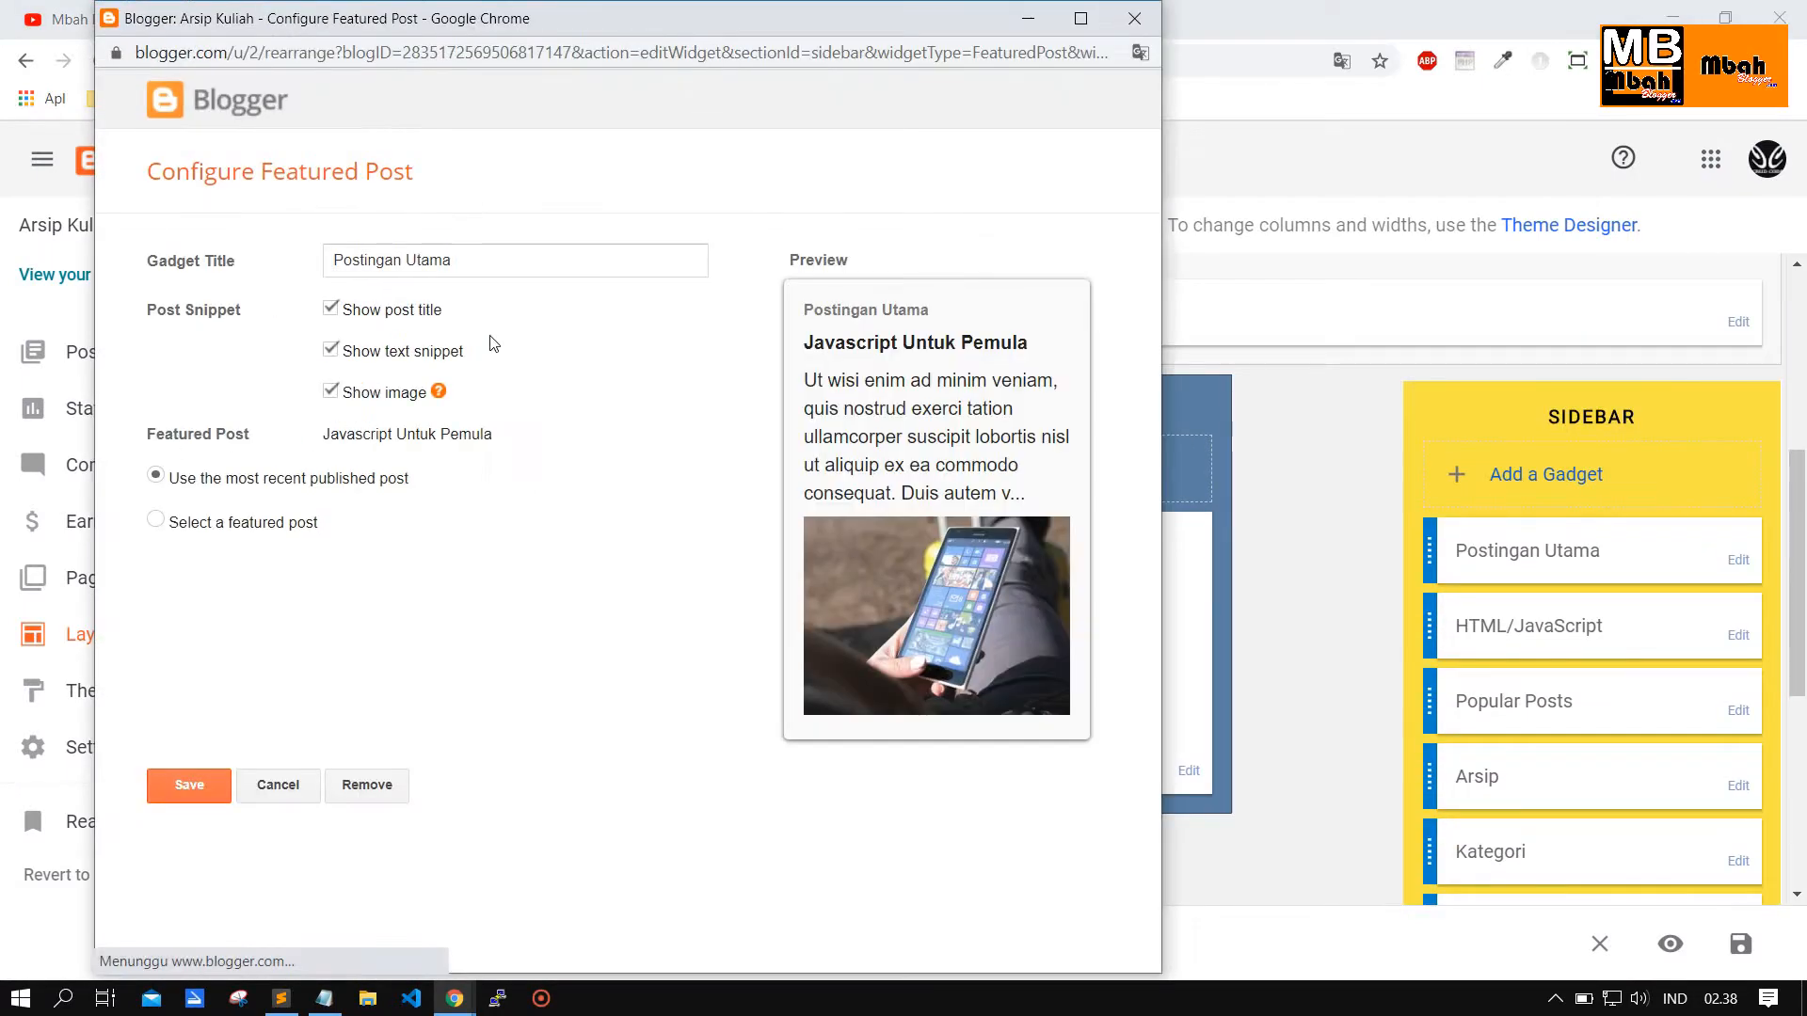
pyautogui.click(373, 792)
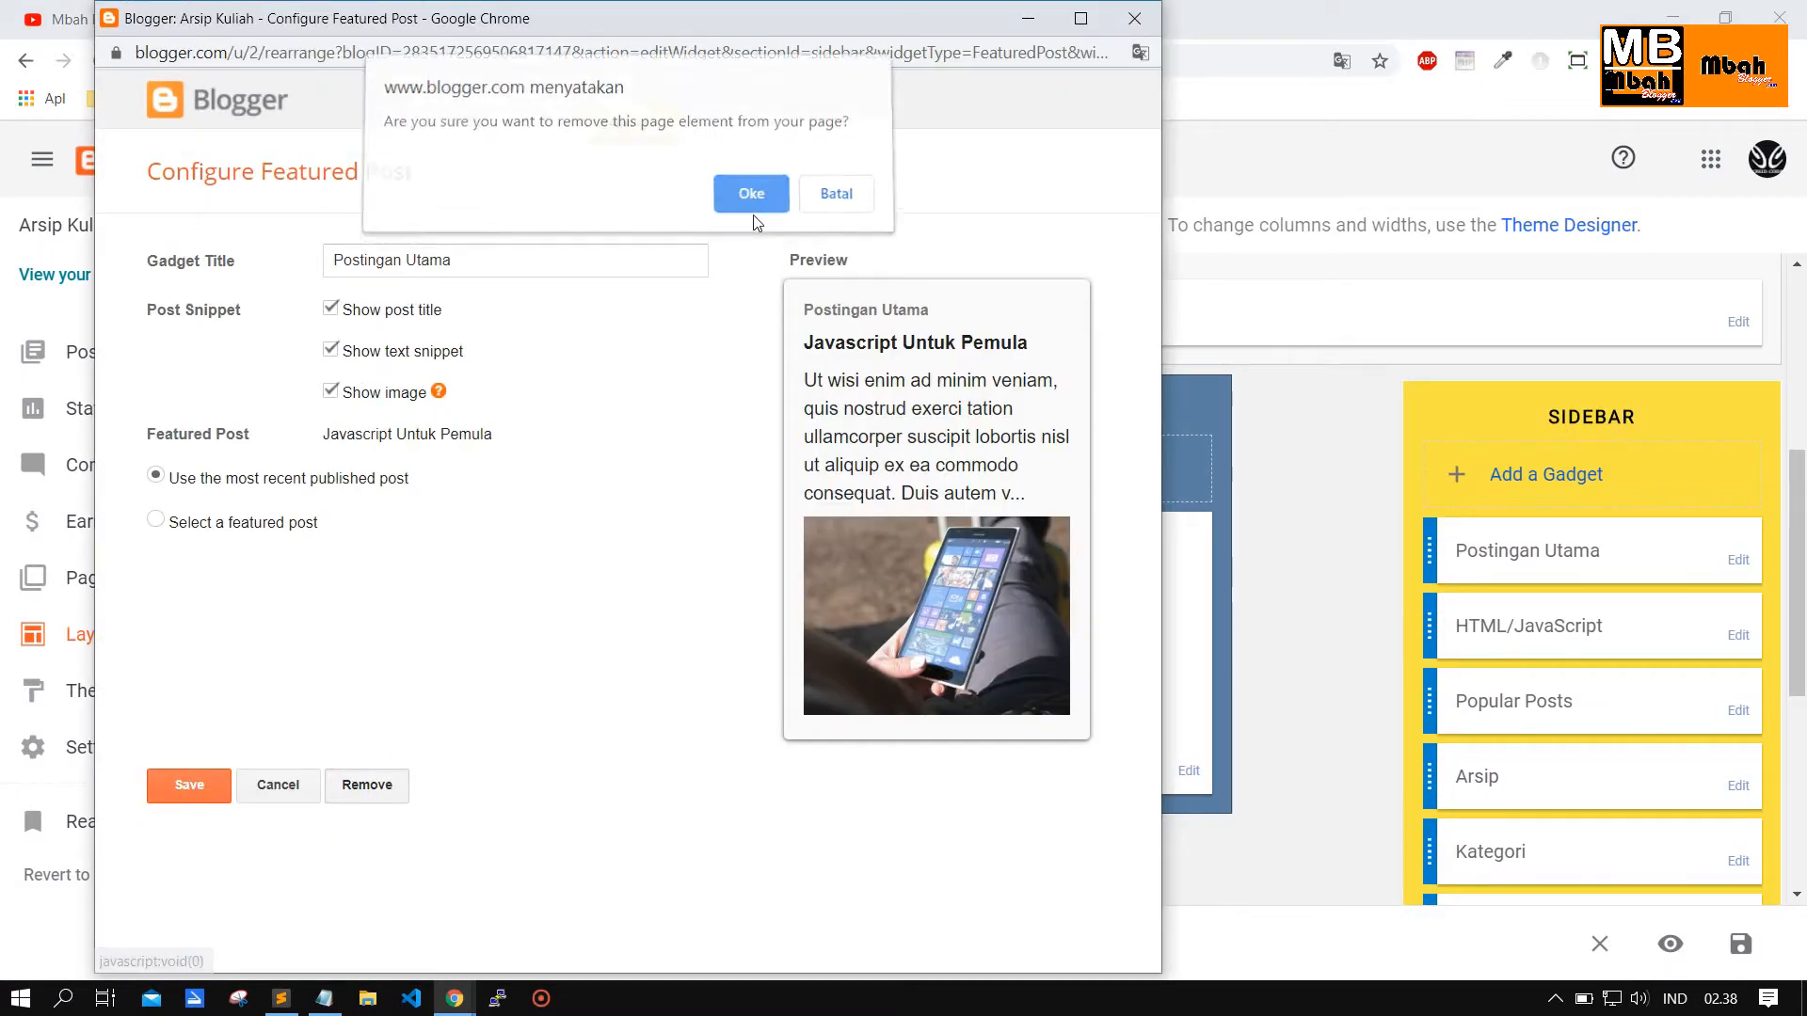
pyautogui.click(752, 191)
# Add a Blog Search gadget titled "Cari Konten" to the sidebar and save it.
pyautogui.click(1556, 475)
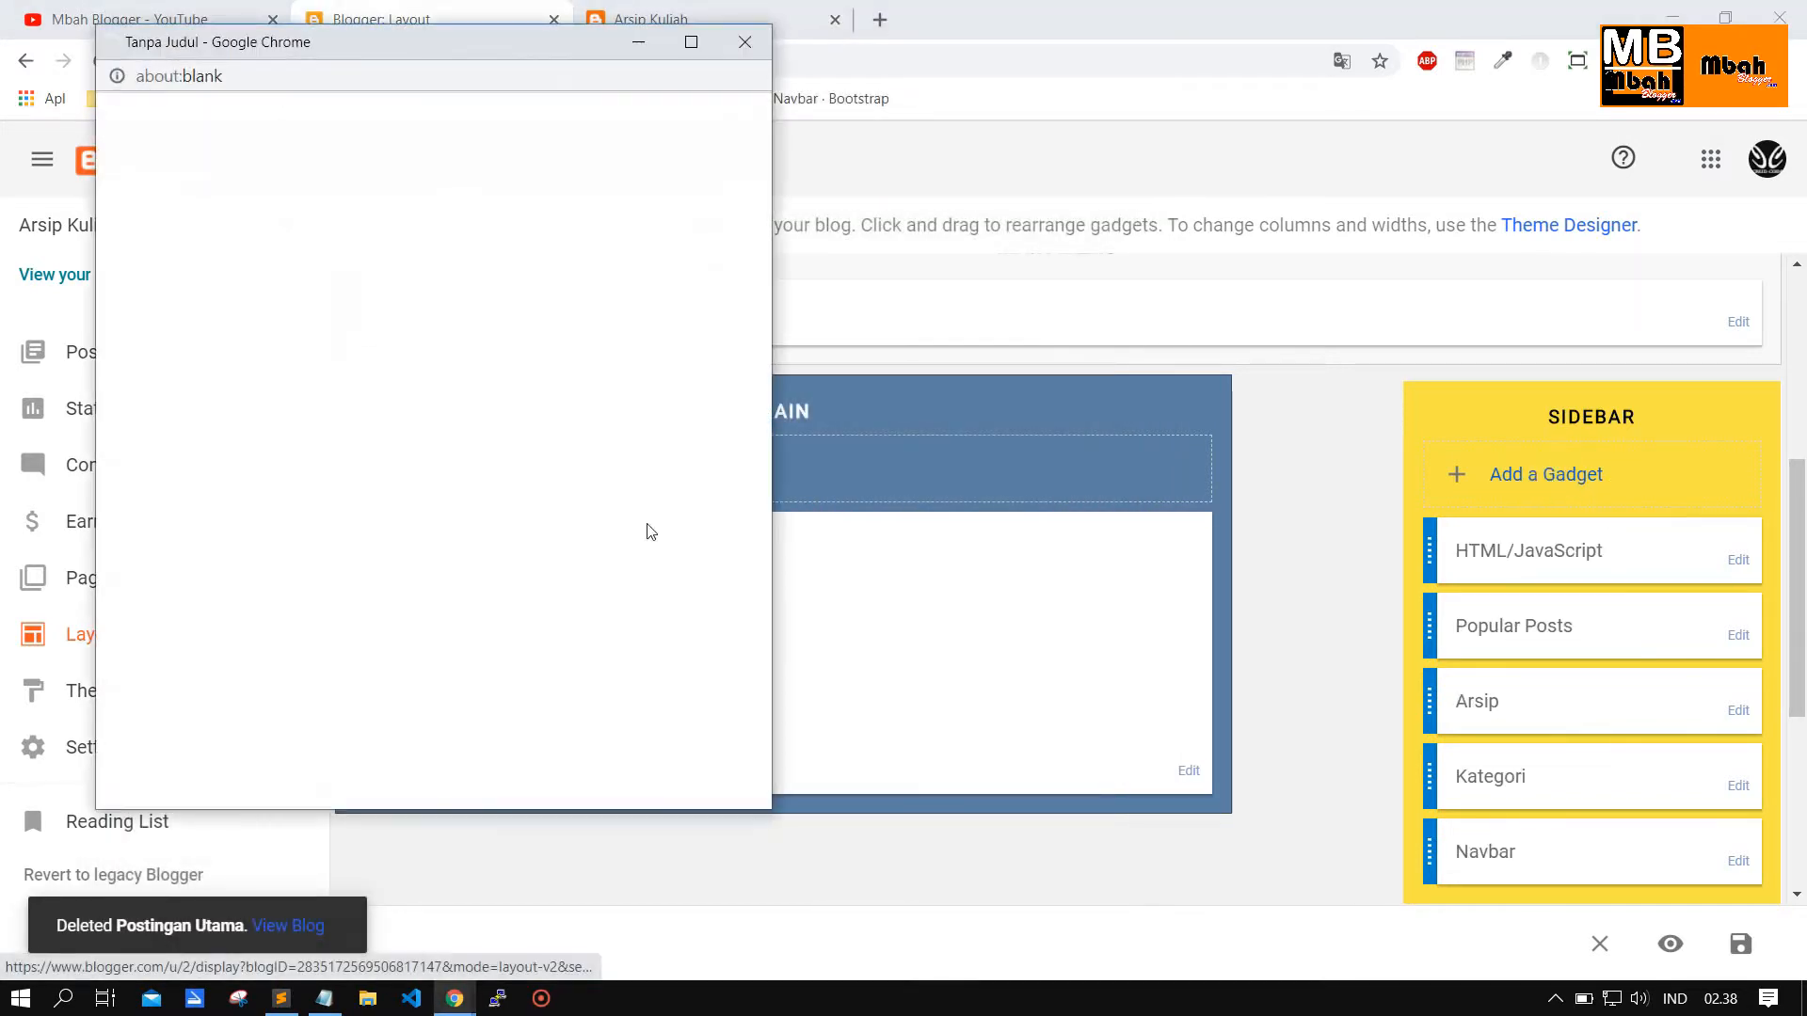
pyautogui.scroll(-2, 428, 465)
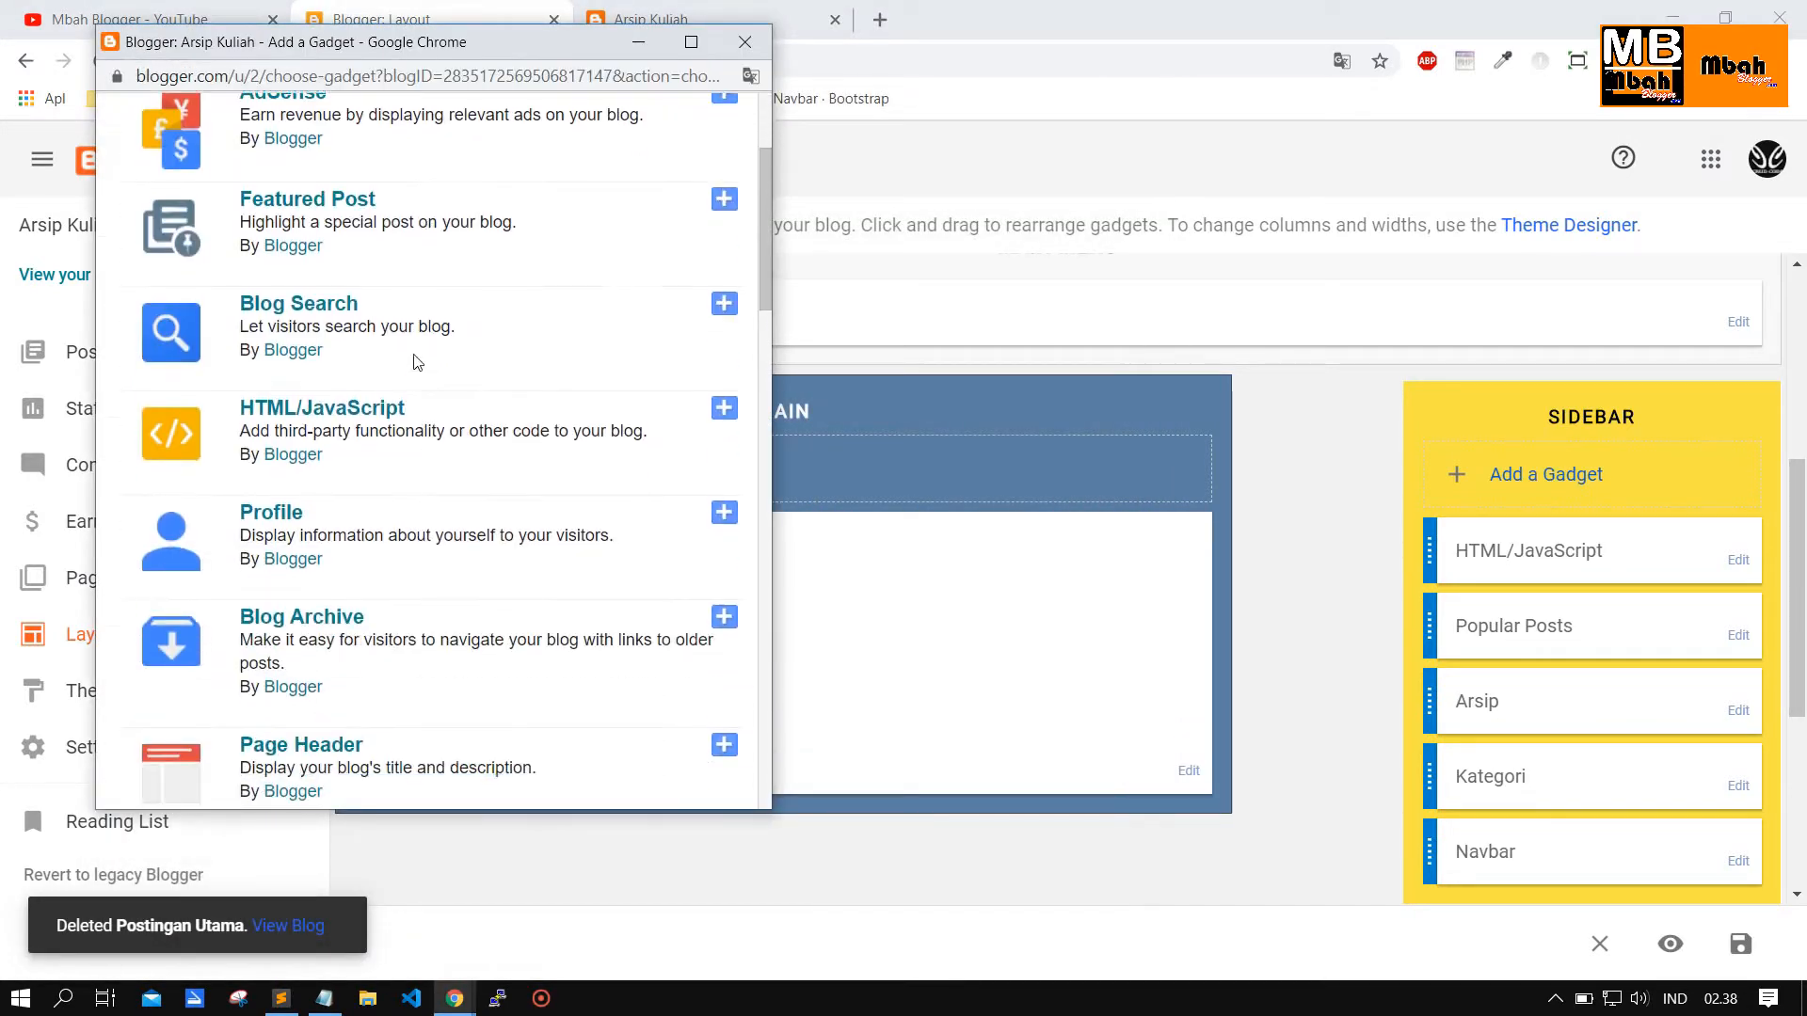
pyautogui.moveTo(497, 45); pyautogui.dragTo(773, 84)
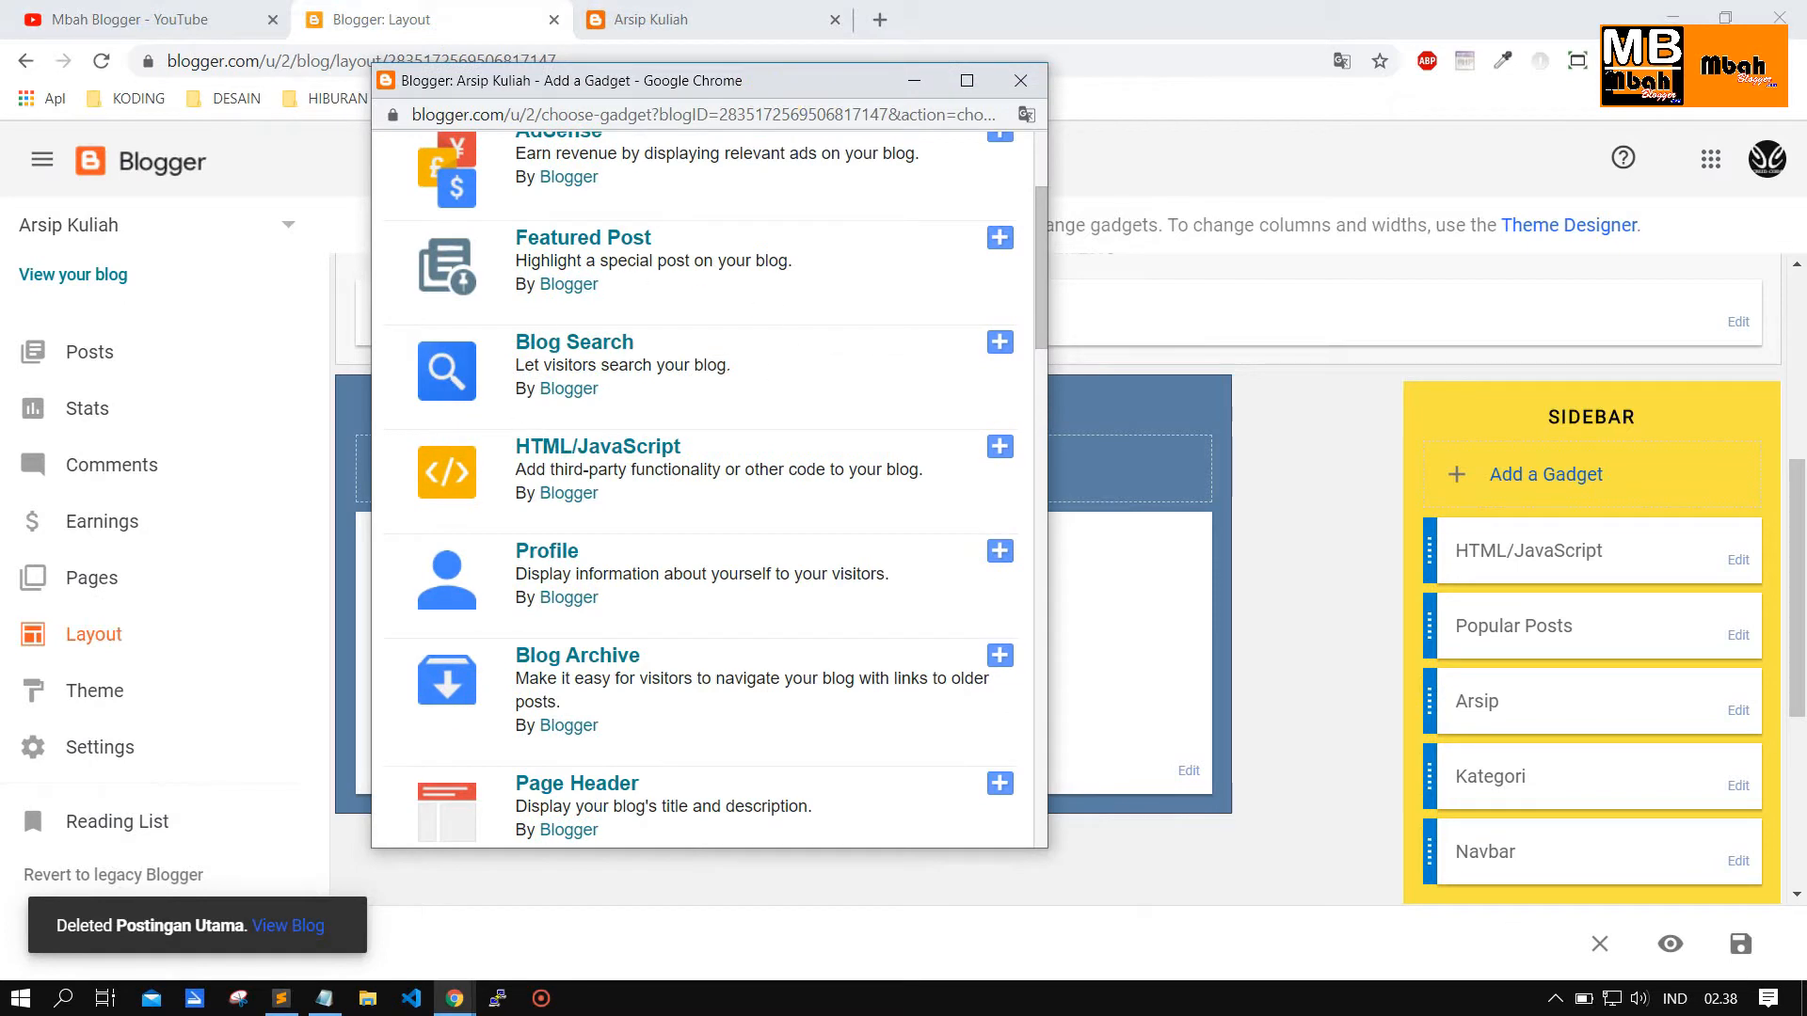
pyautogui.click(997, 342)
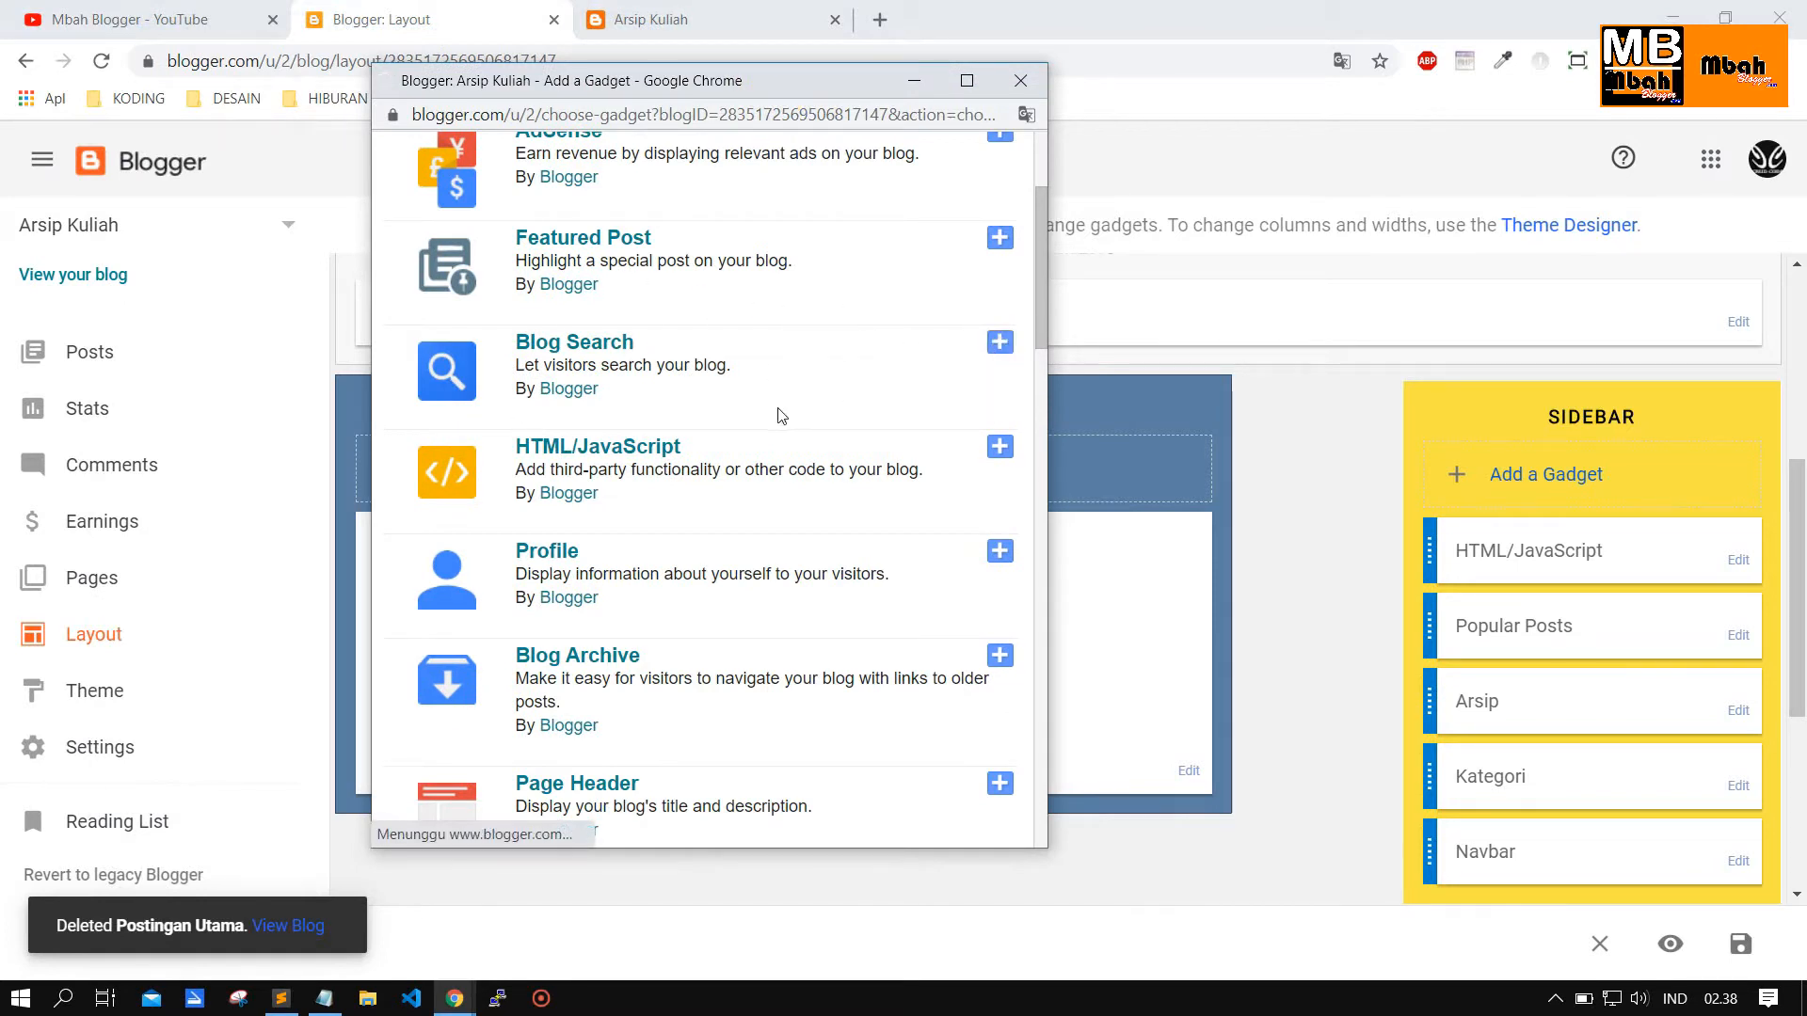
pyautogui.click(816, 330)
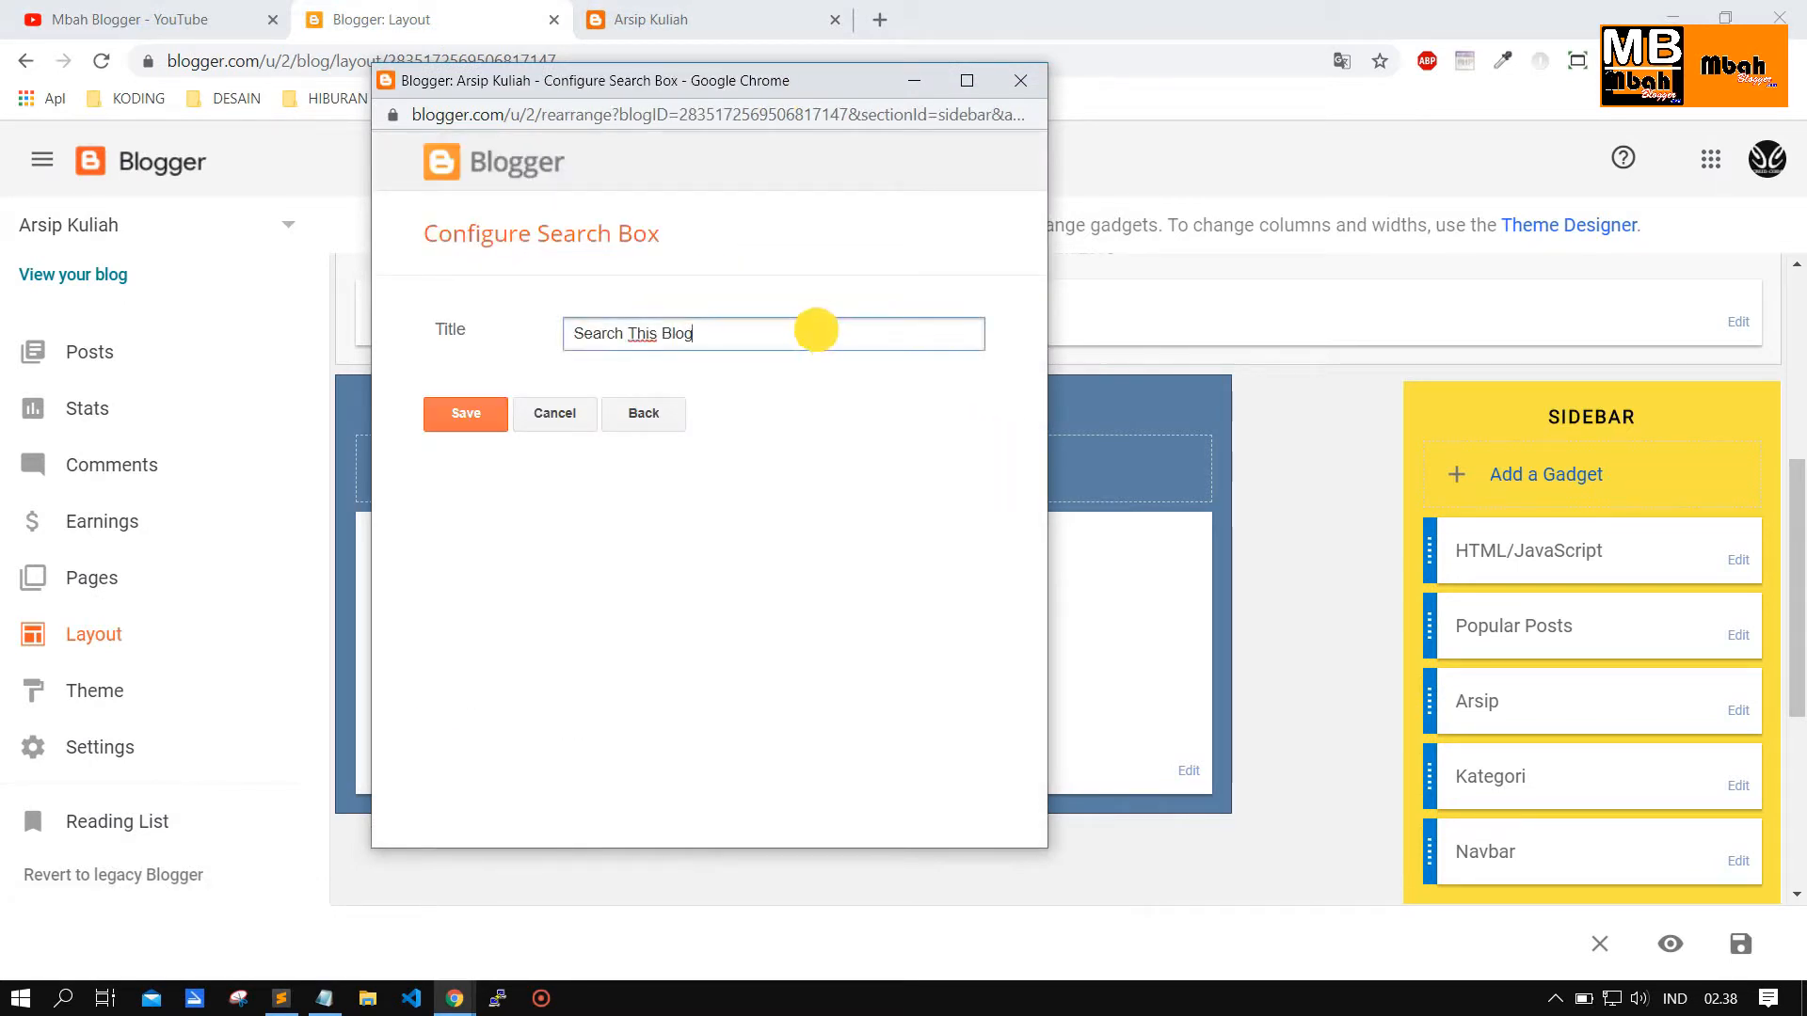
pyautogui.moveTo(816, 330); pyautogui.dragTo(403, 343)
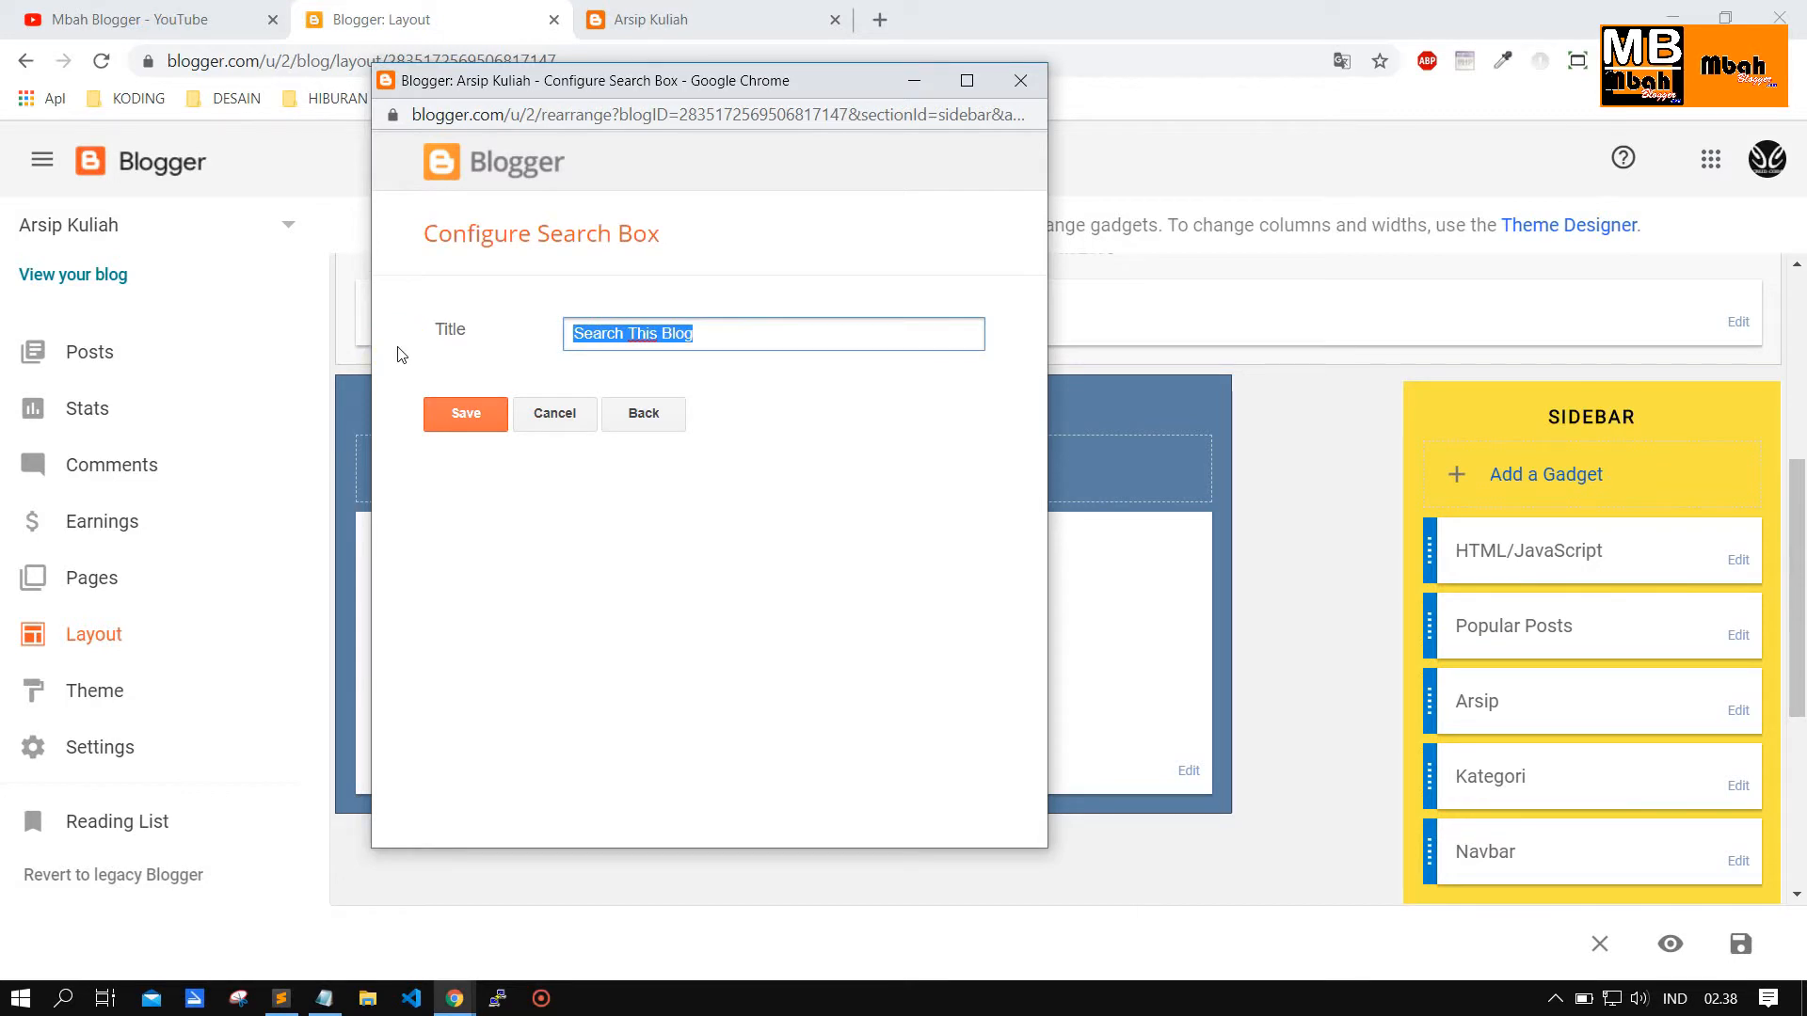
pyautogui.write('Cari Kontent')
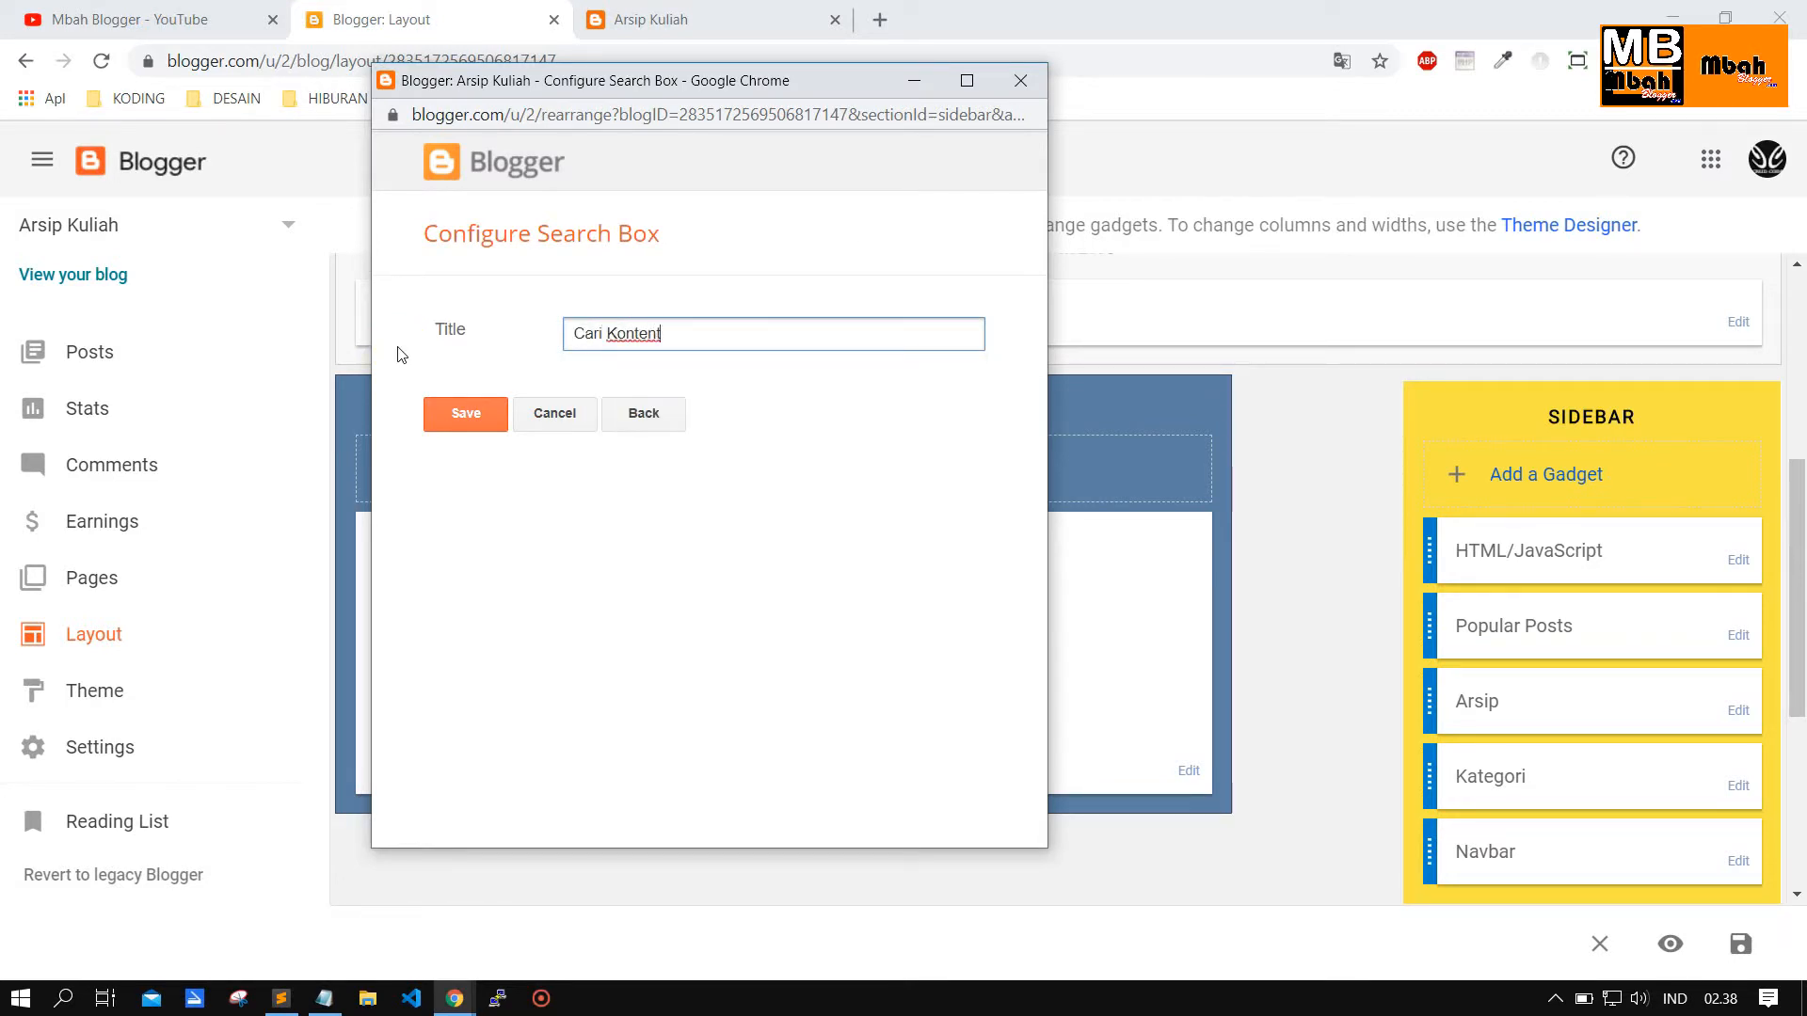
pyautogui.press('BackSpace')
pyautogui.click(448, 411)
# Reload the Arsip Kuliah blog and compare the Cari Konten search box with the keyword search box below it.
pyautogui.click(659, 19)
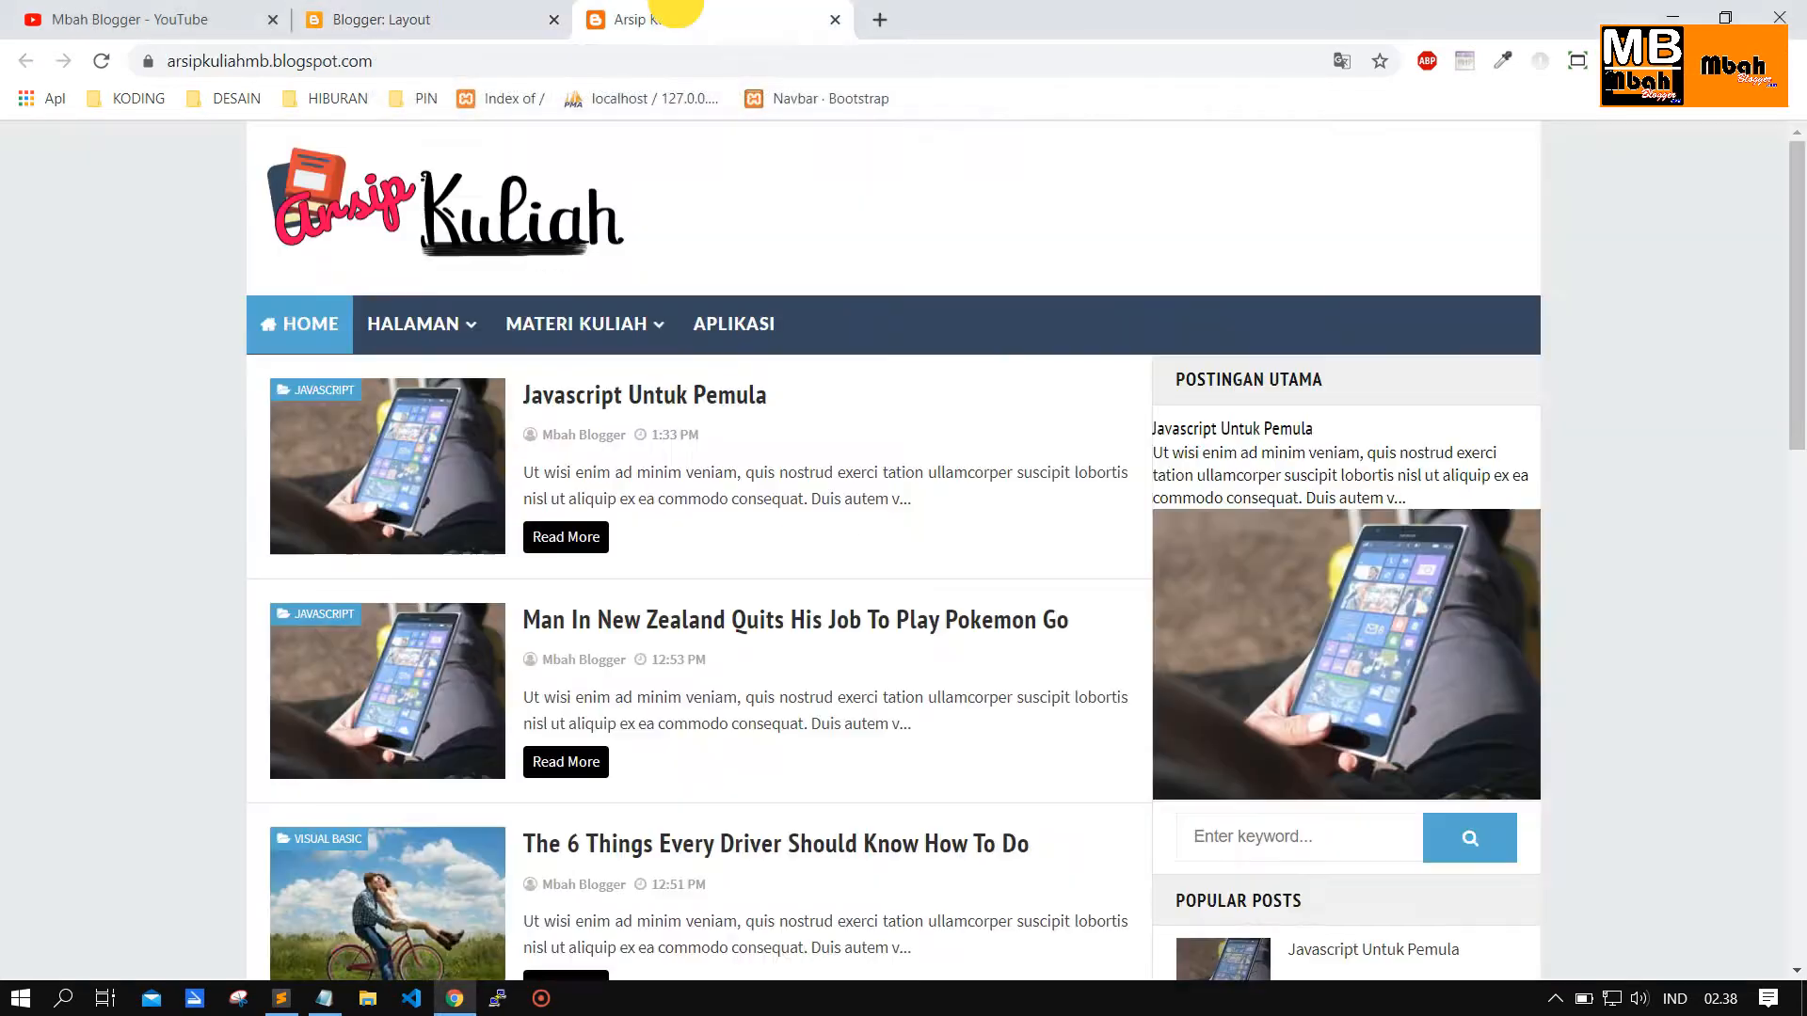
pyautogui.click(102, 65)
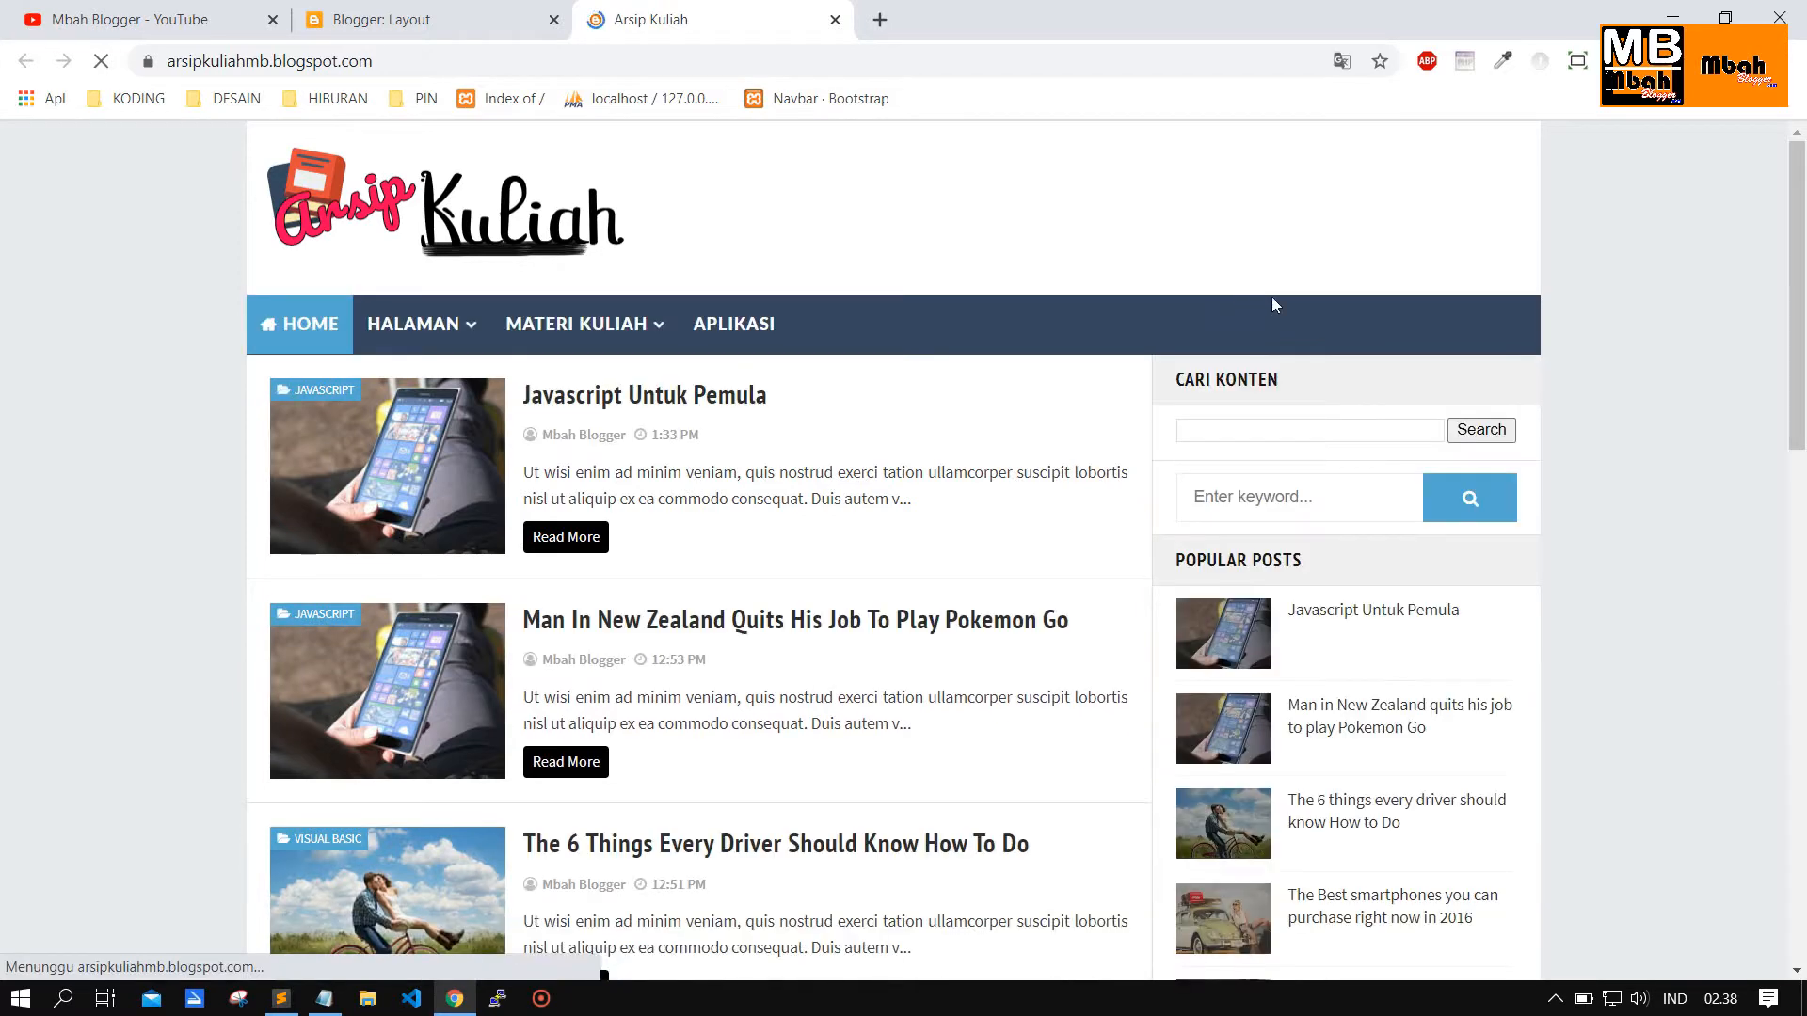
pyautogui.click(1285, 425)
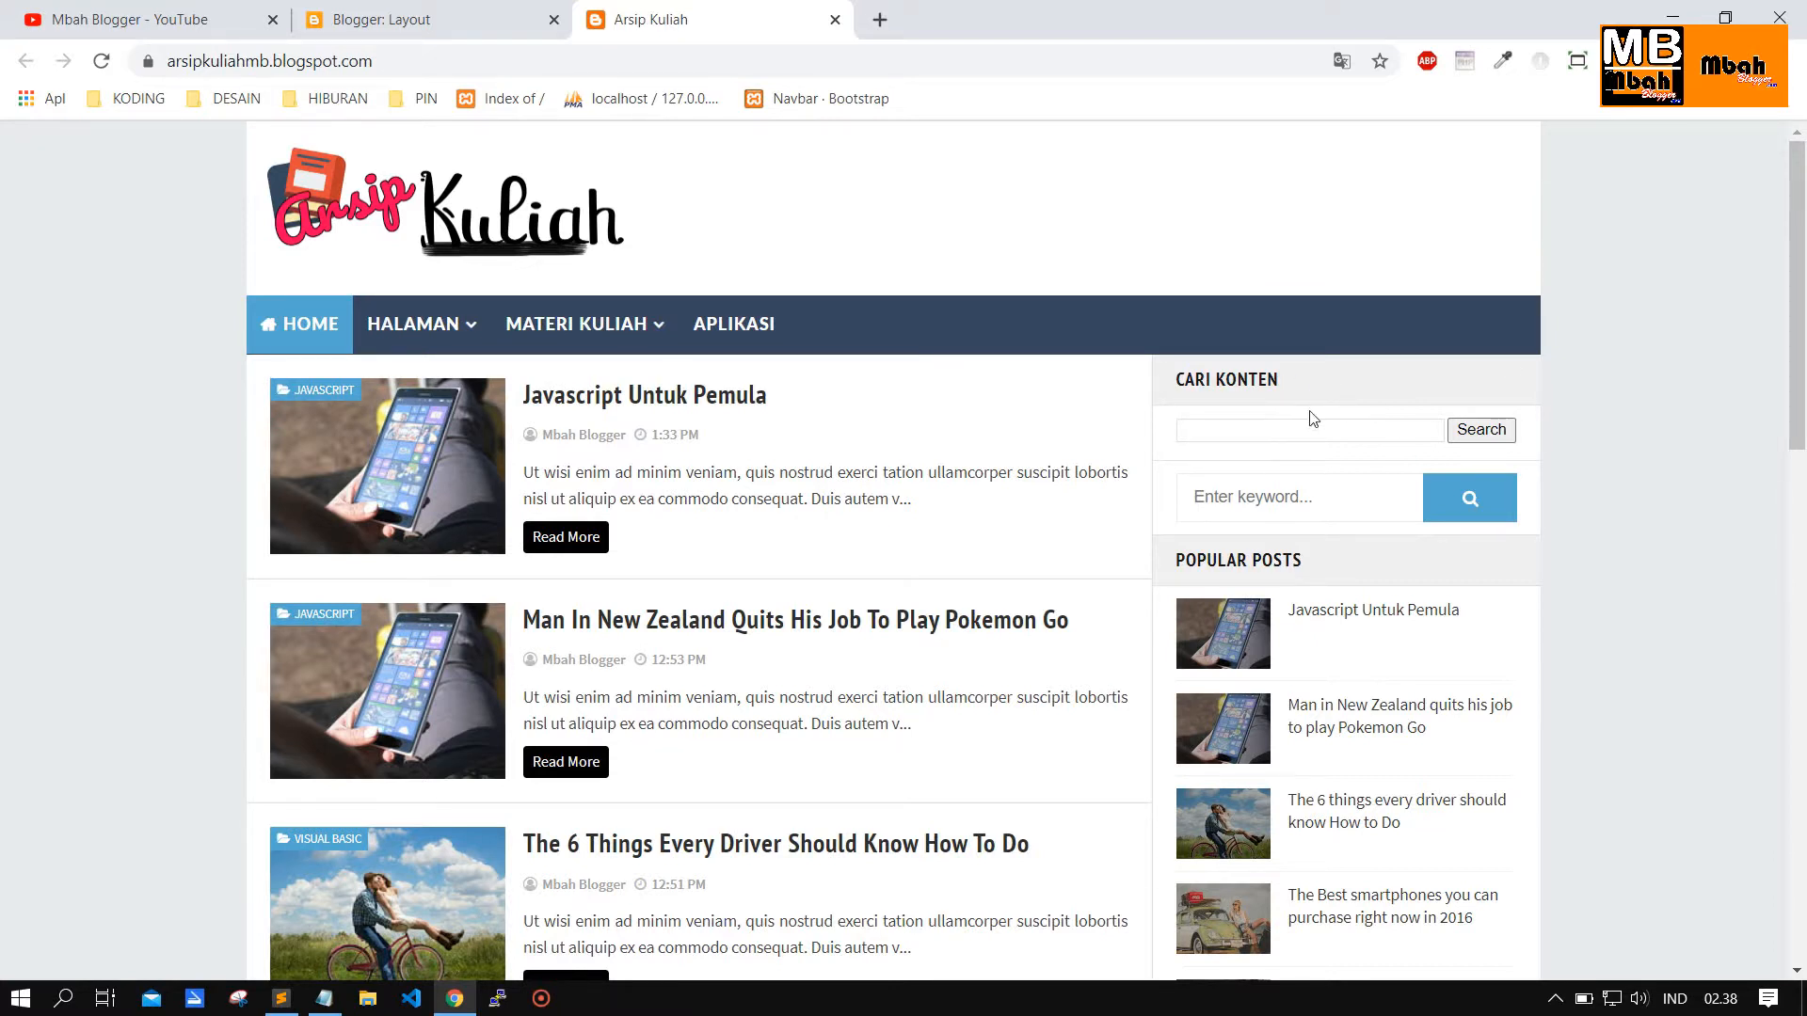
pyautogui.click(1235, 503)
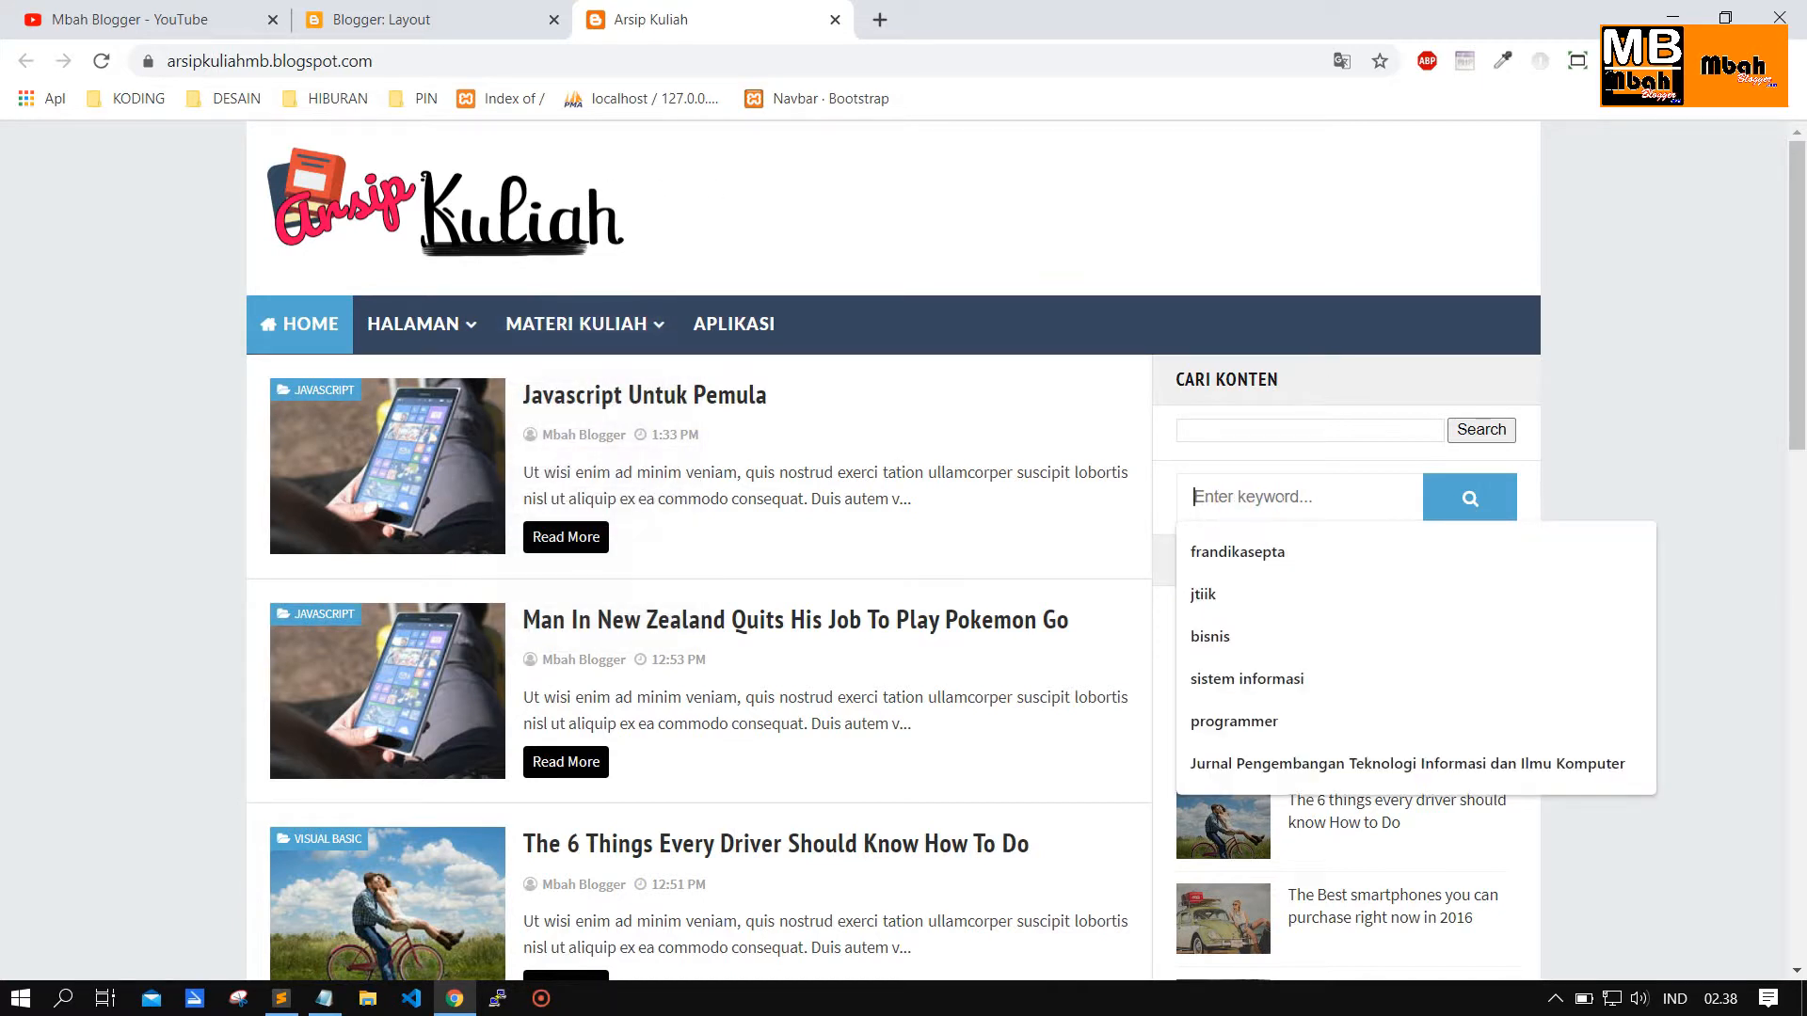
pyautogui.click(1687, 461)
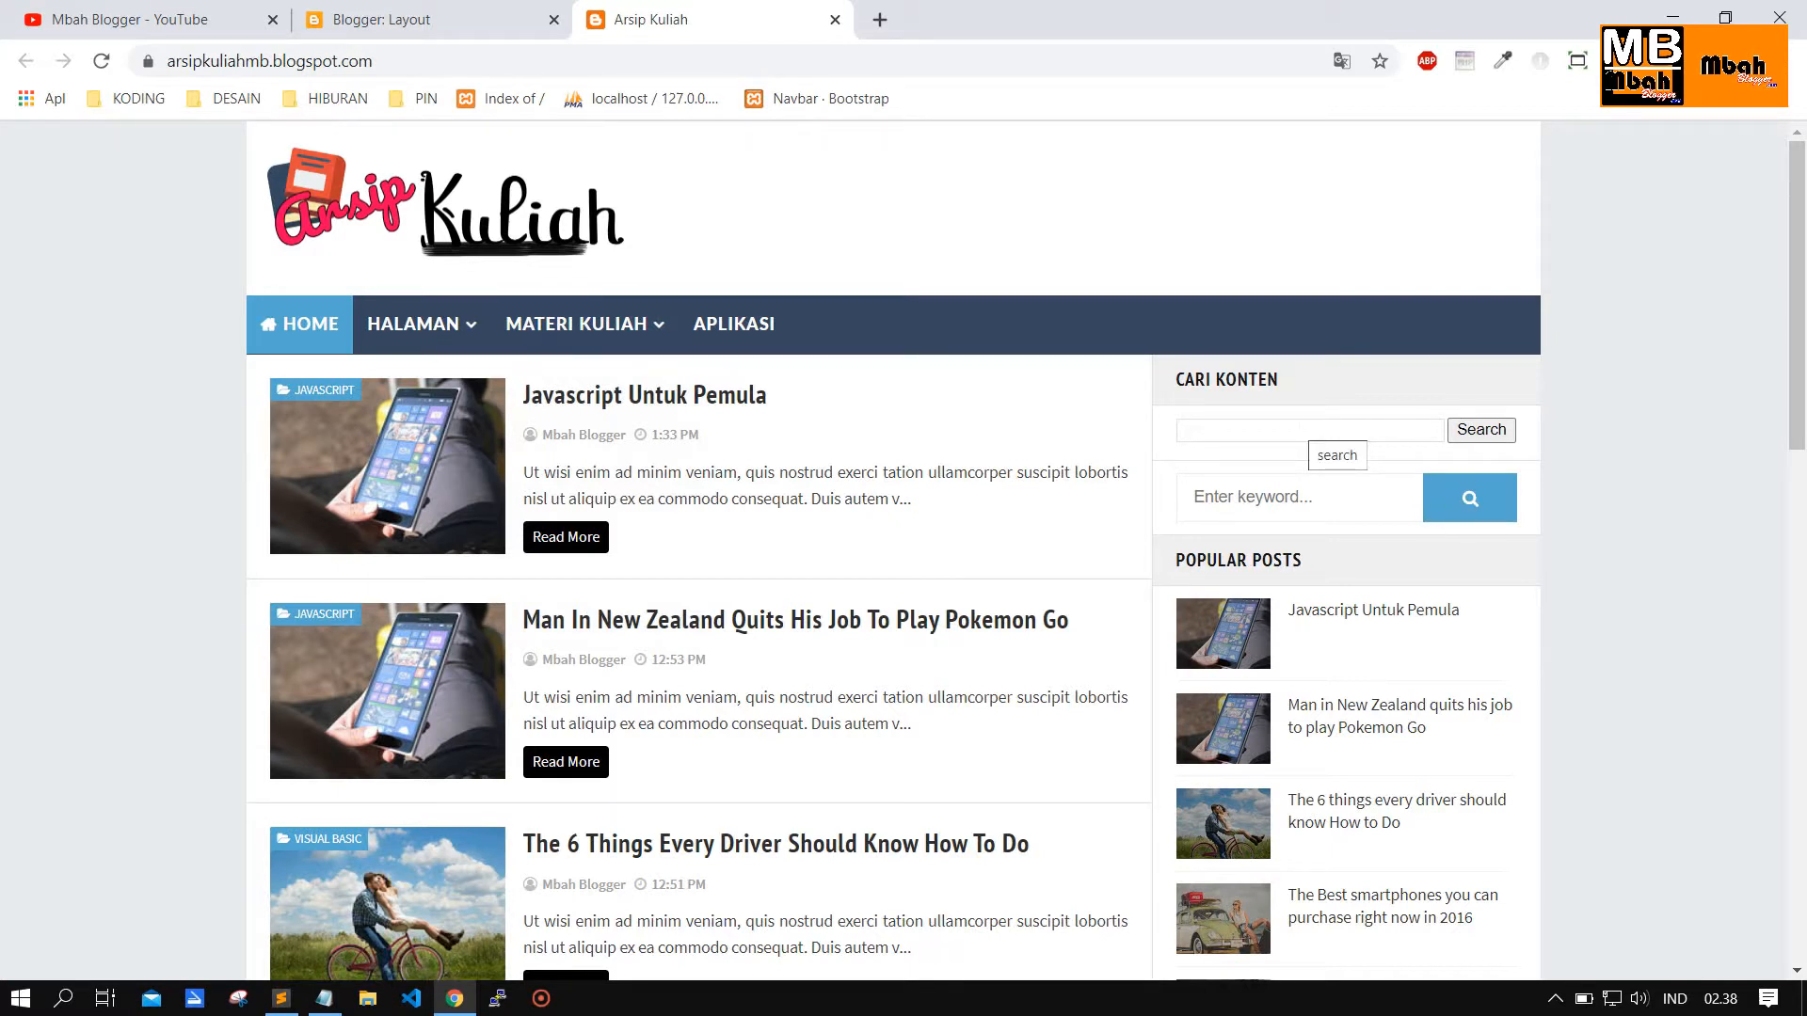
# Remove the Cari Konten gadget from the sidebar in the blog layout and confirm the removal.
pyautogui.click(420, 14)
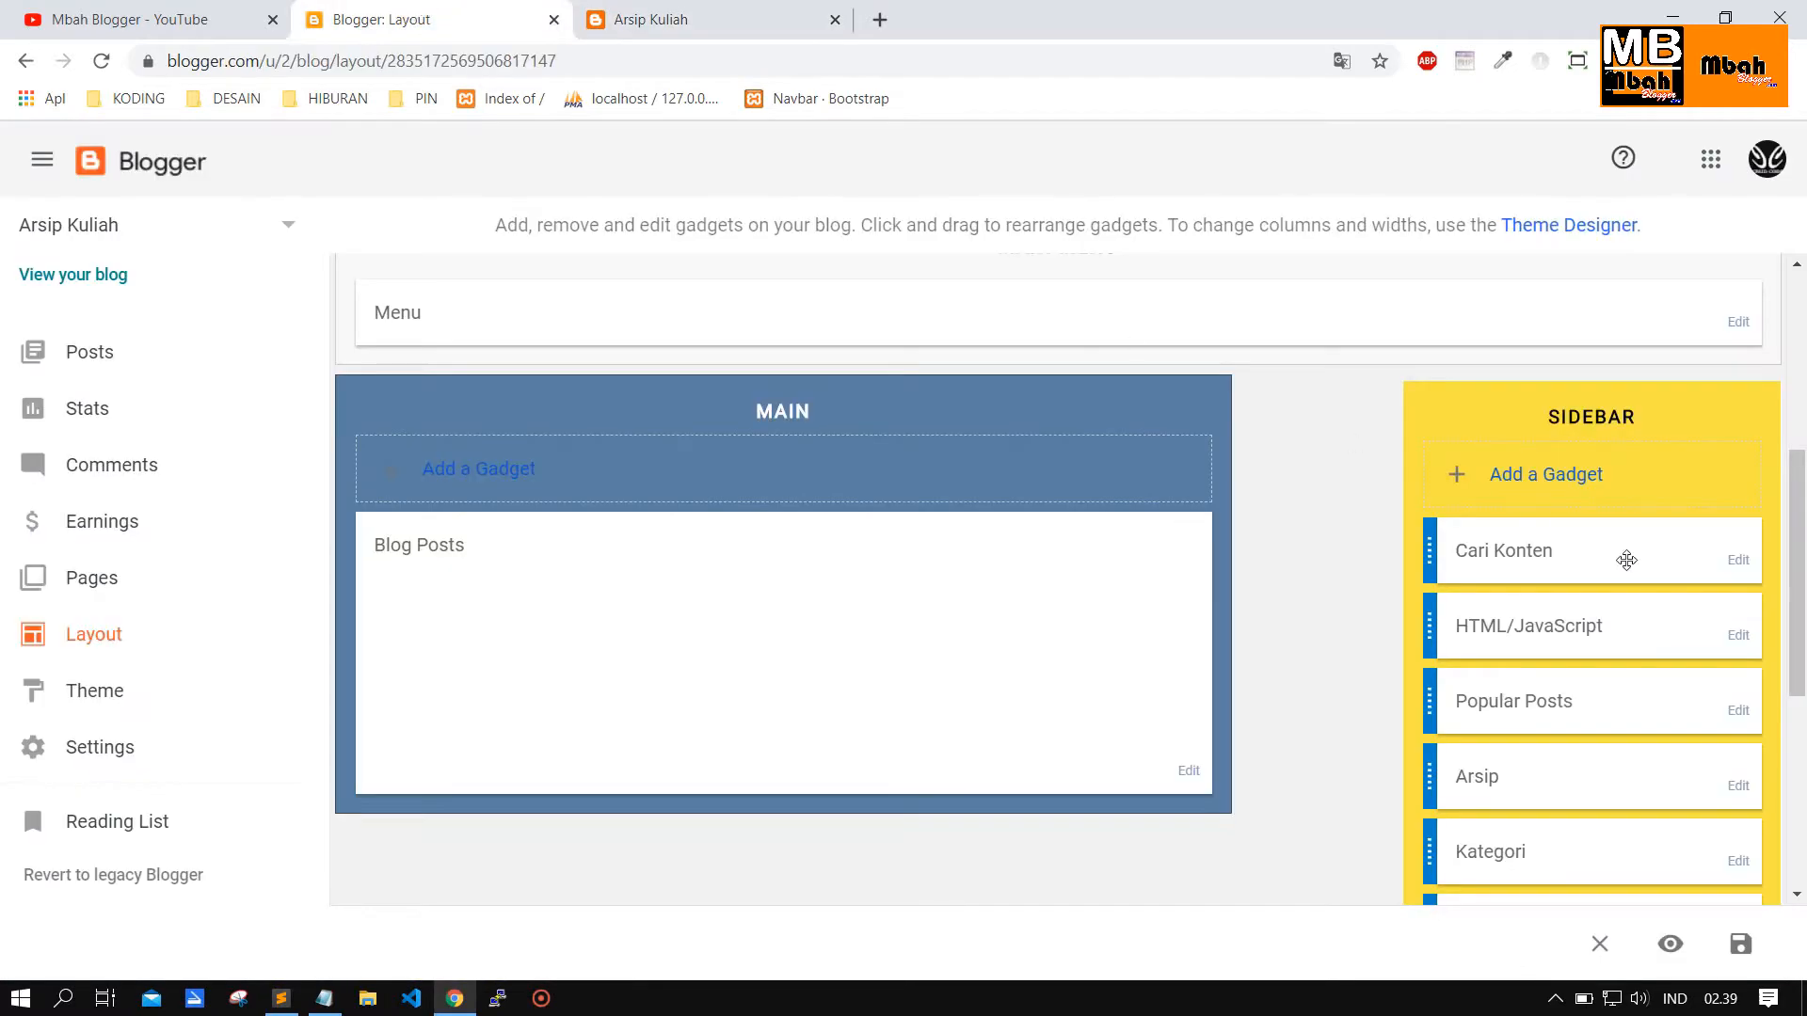
pyautogui.click(1739, 560)
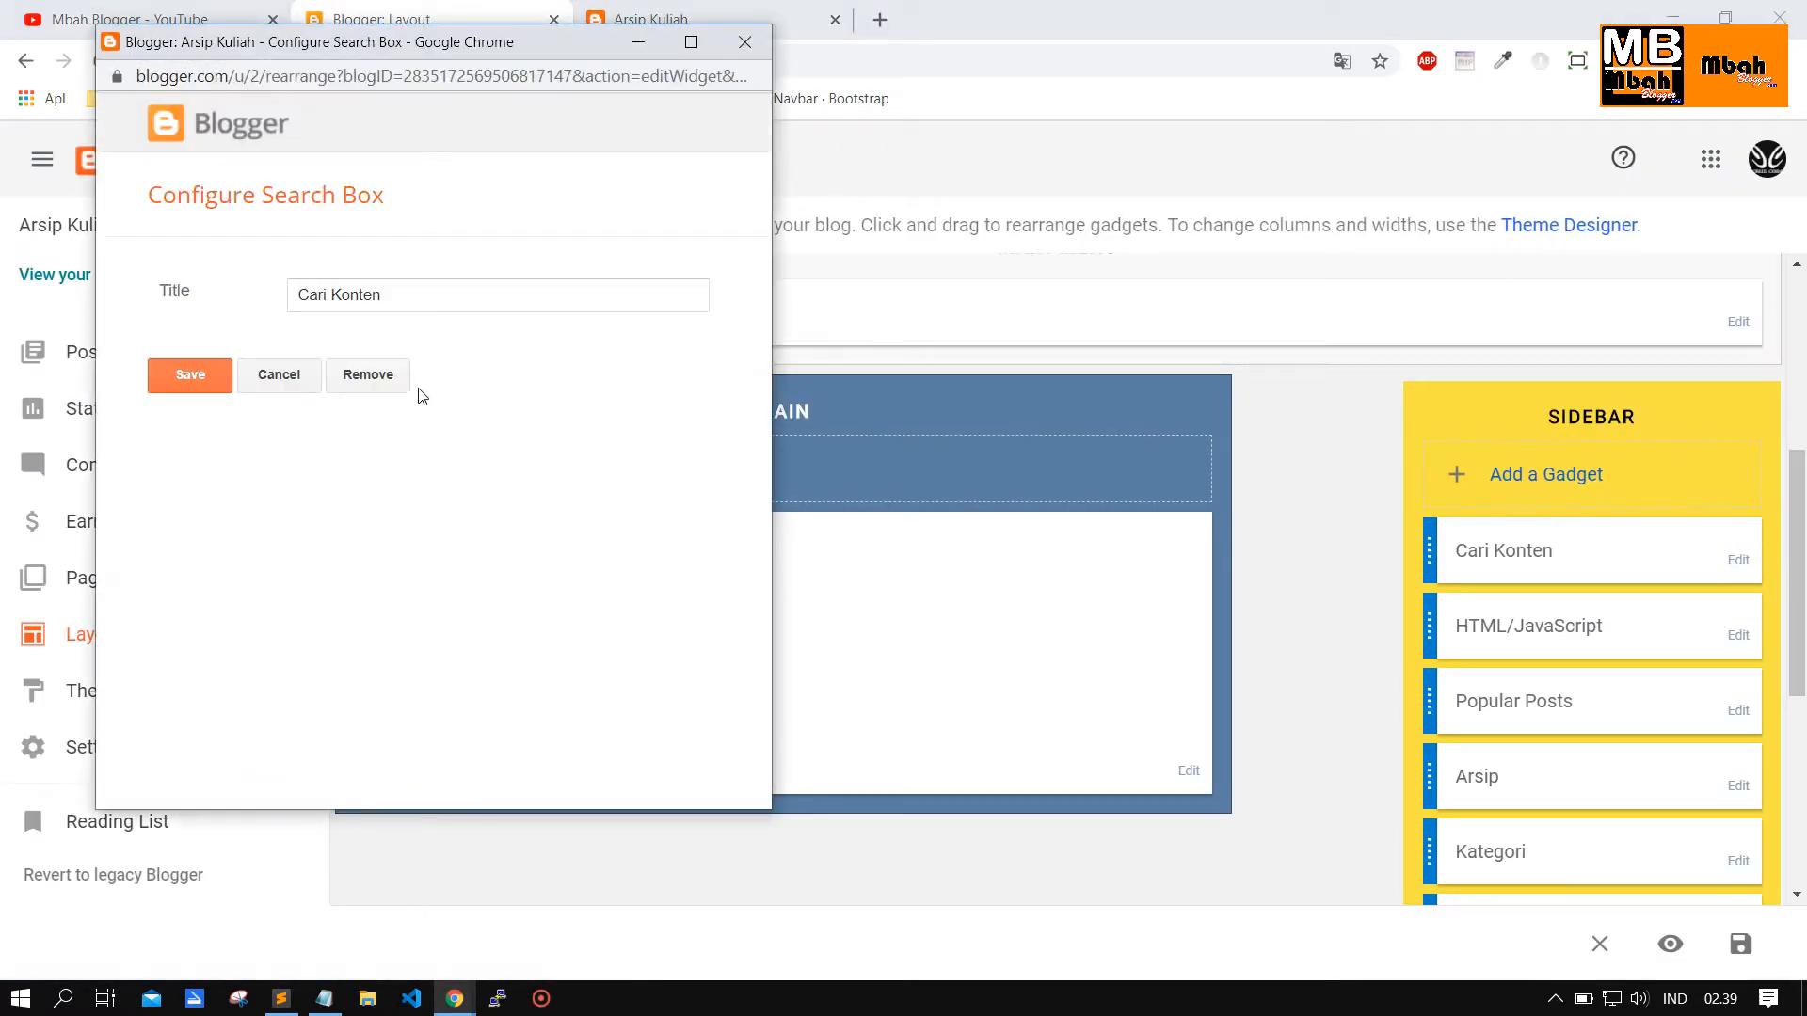
pyautogui.click(374, 375)
pyautogui.click(553, 225)
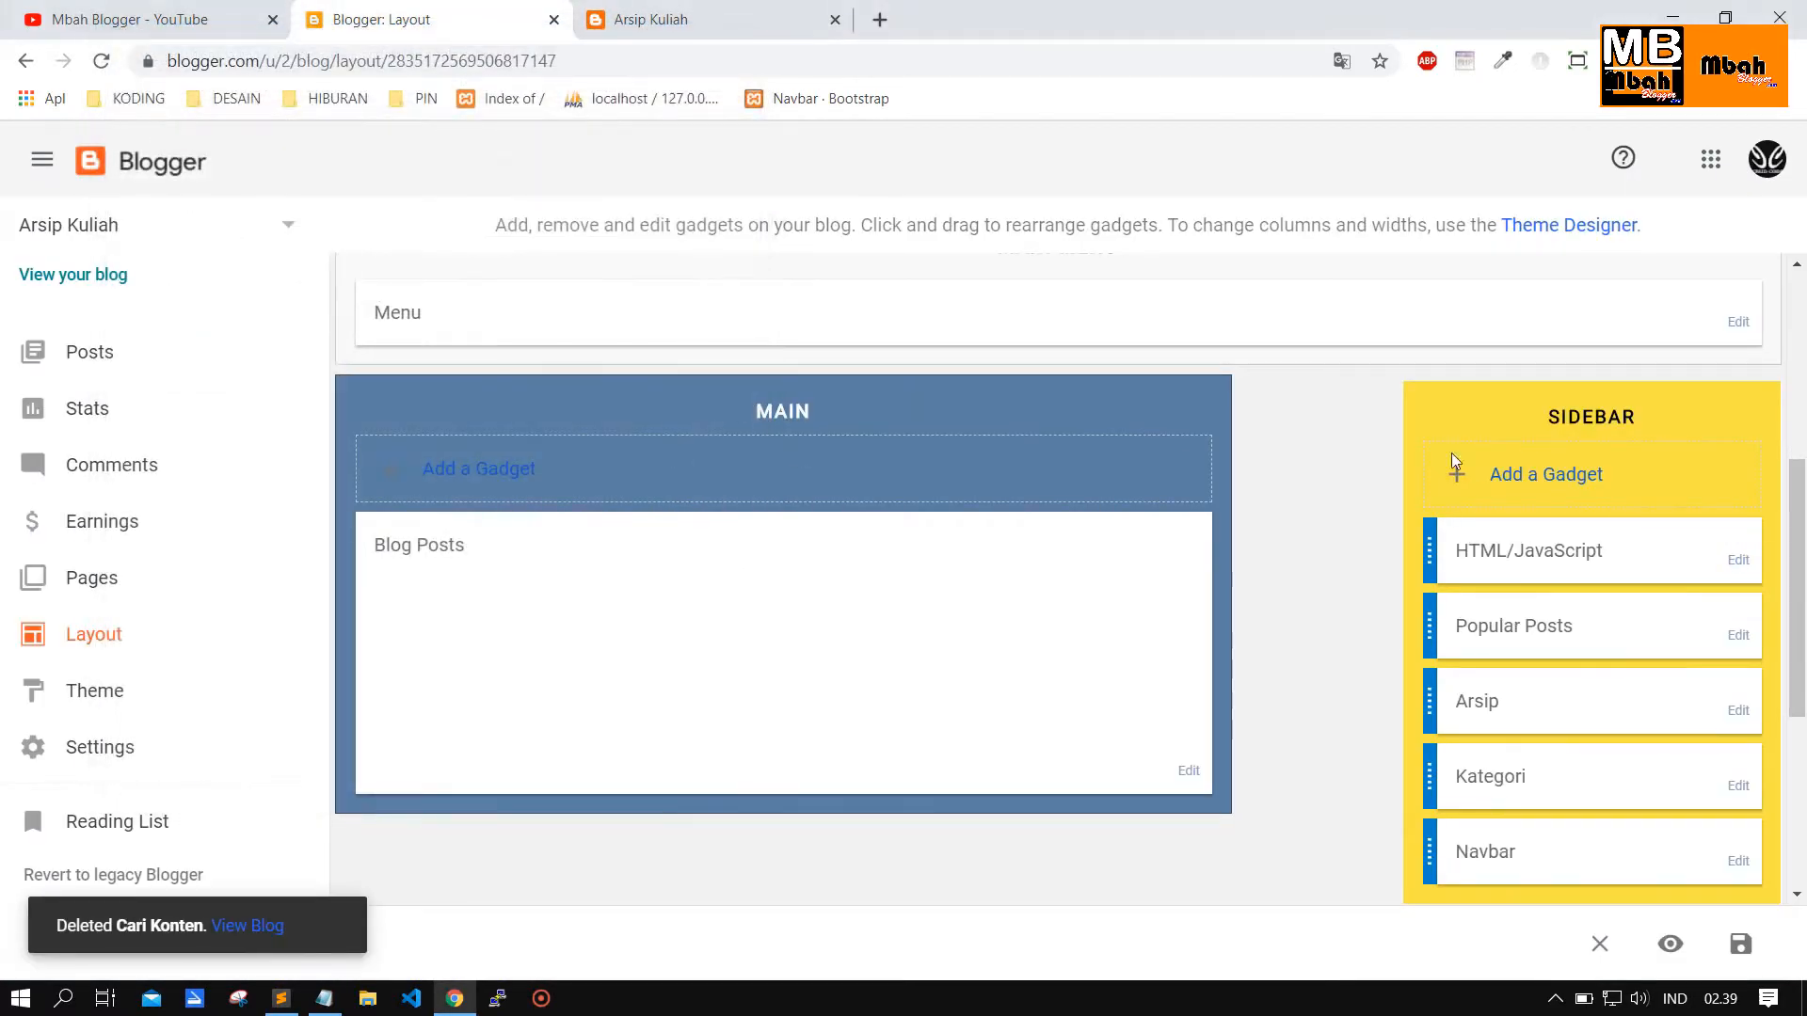
# Start adding an HTML/JavaScript gadget to the sidebar by opening its configuration from the gadget list.
pyautogui.click(1454, 461)
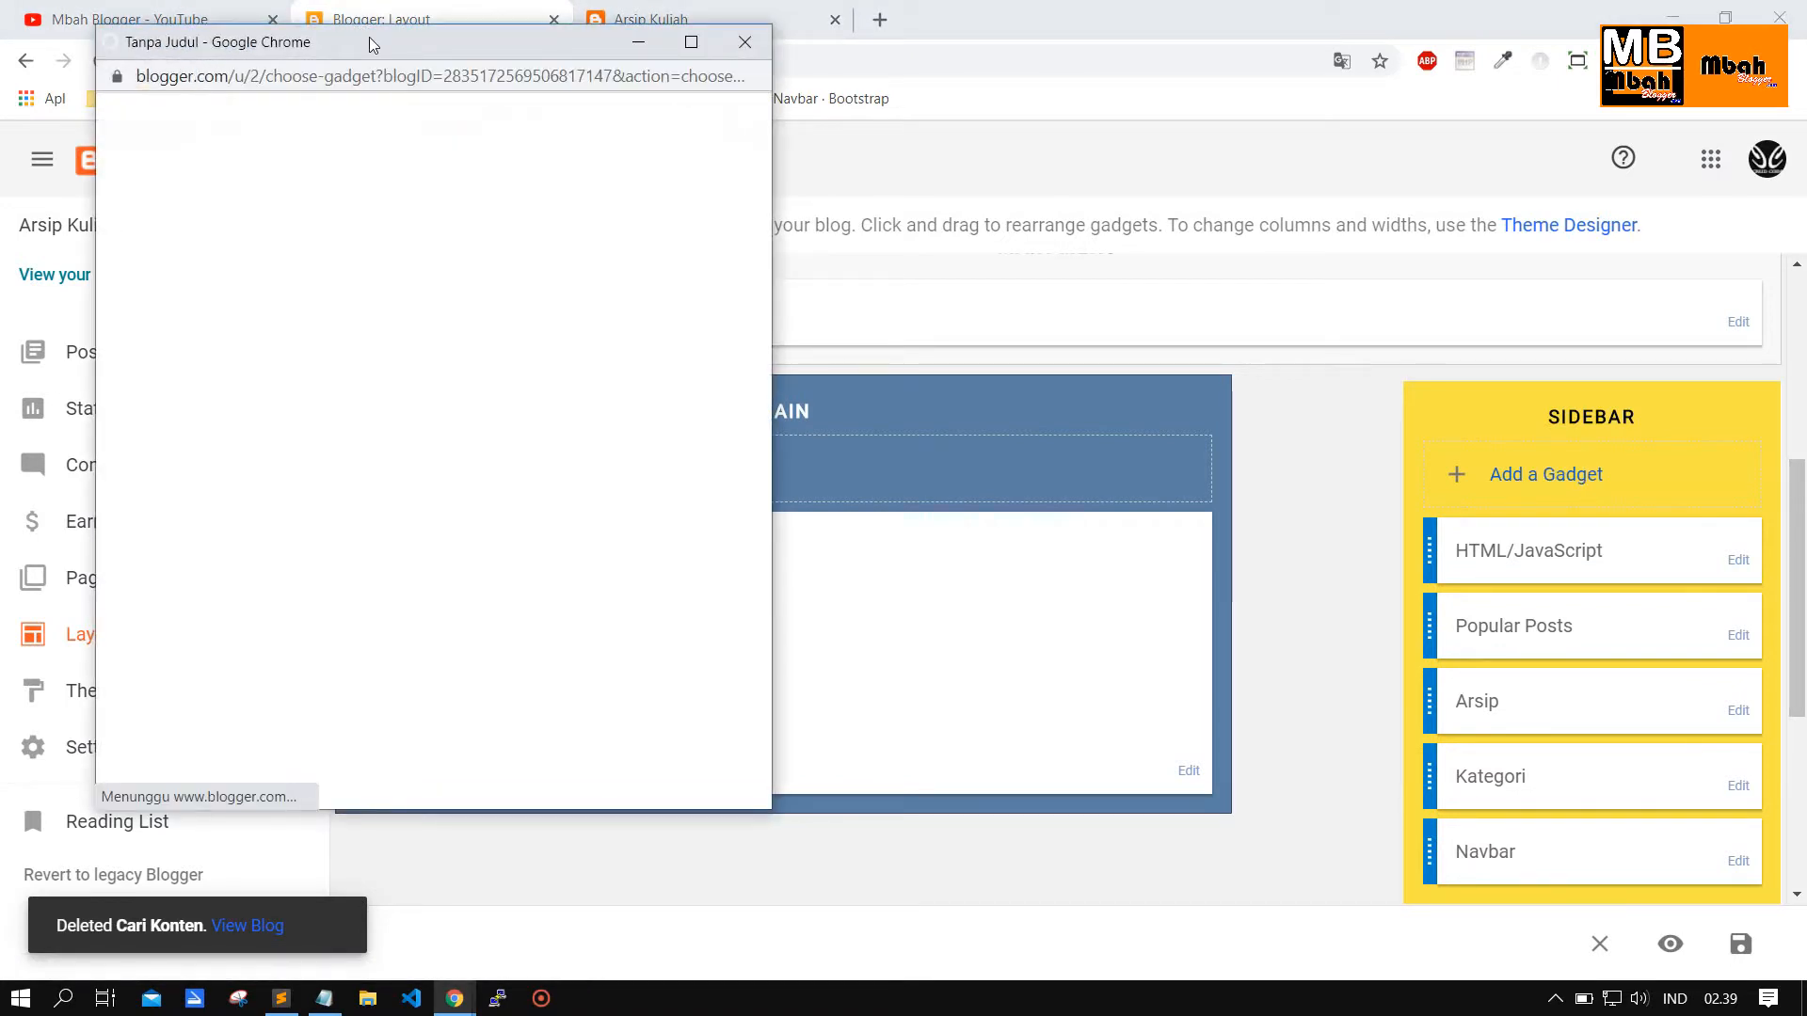
pyautogui.moveTo(369, 37); pyautogui.dragTo(913, 71)
pyautogui.scroll(-4, 981, 330)
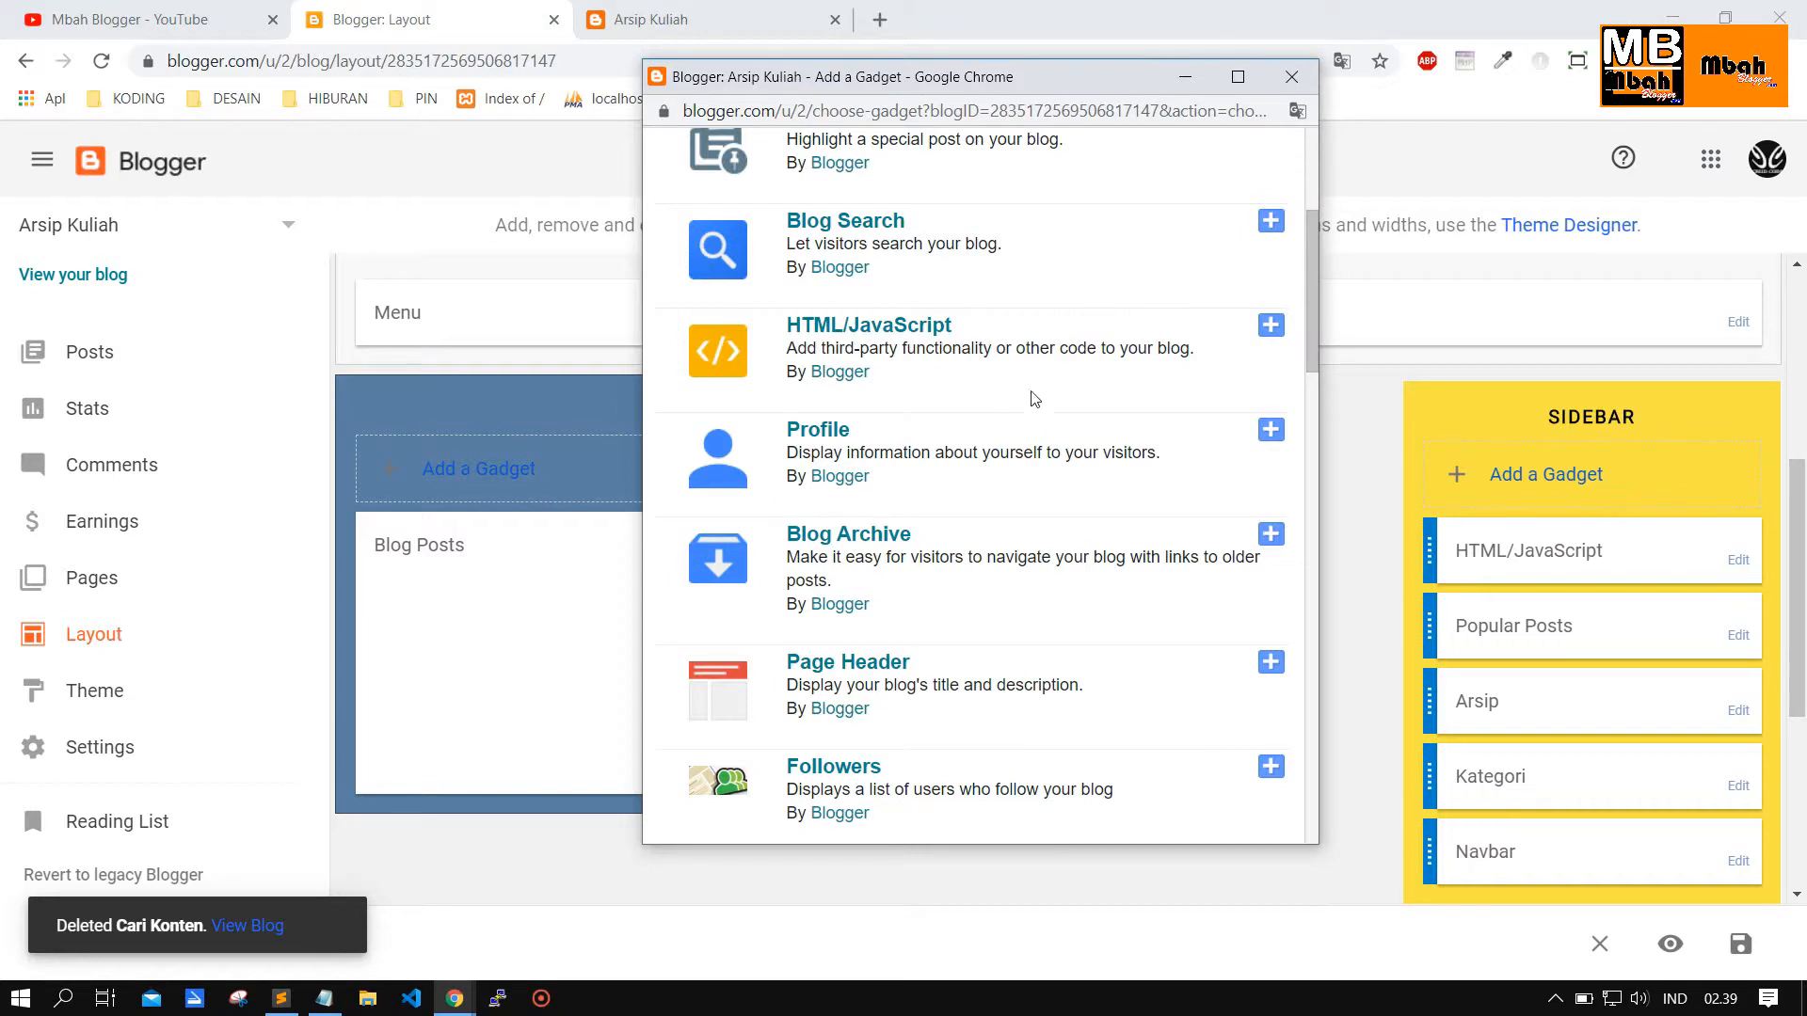
pyautogui.click(1269, 329)
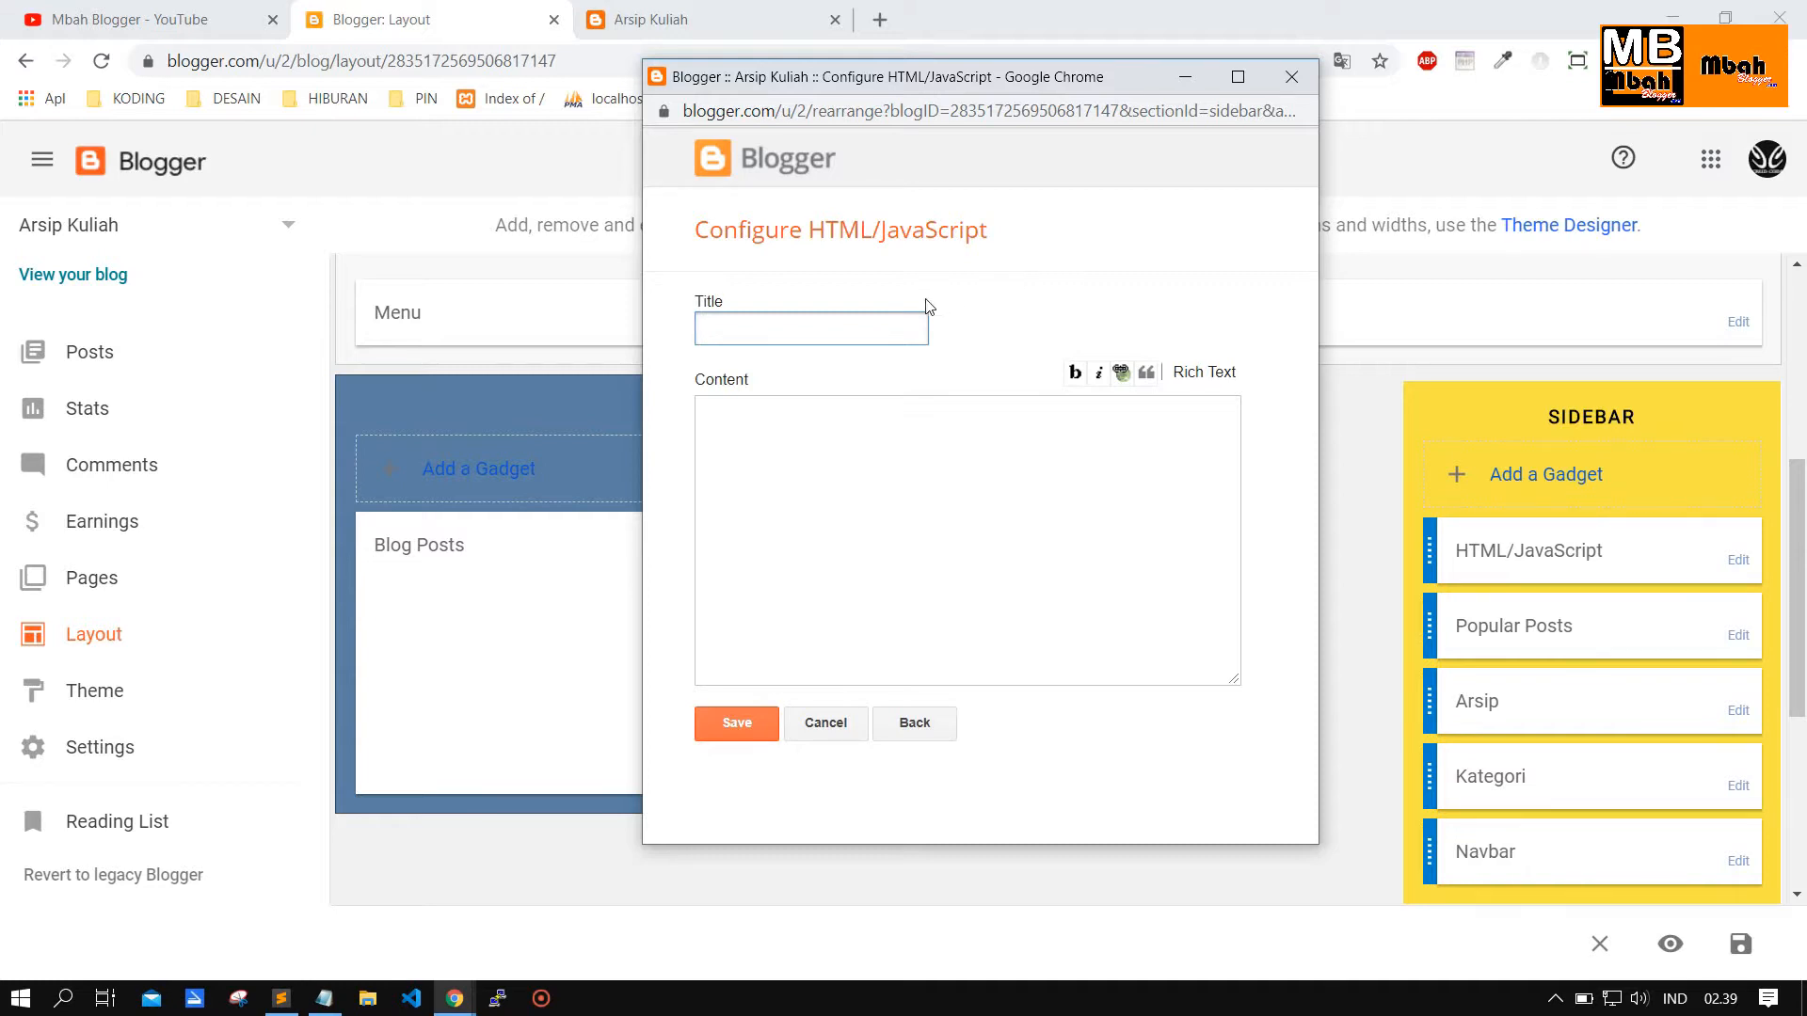
# Reload the Arsip Kuliah blog to check its sidebar and return to the blog layout.
pyautogui.click(684, 19)
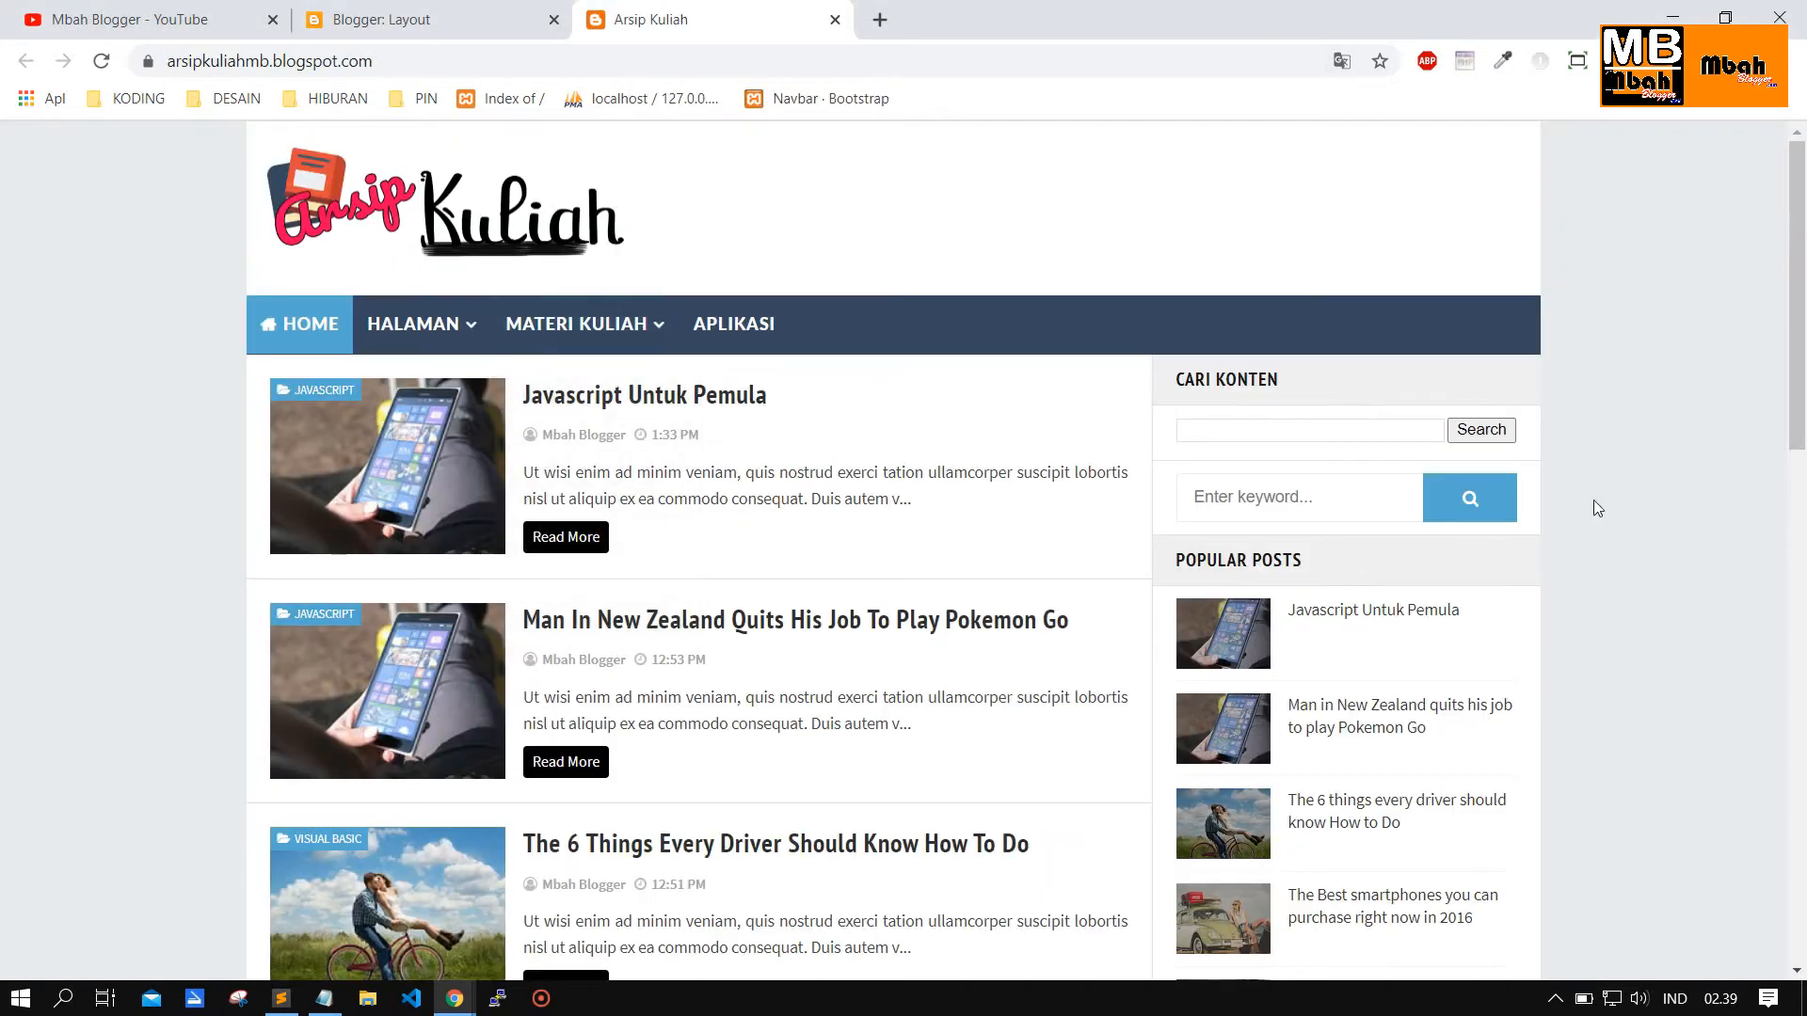
pyautogui.click(101, 61)
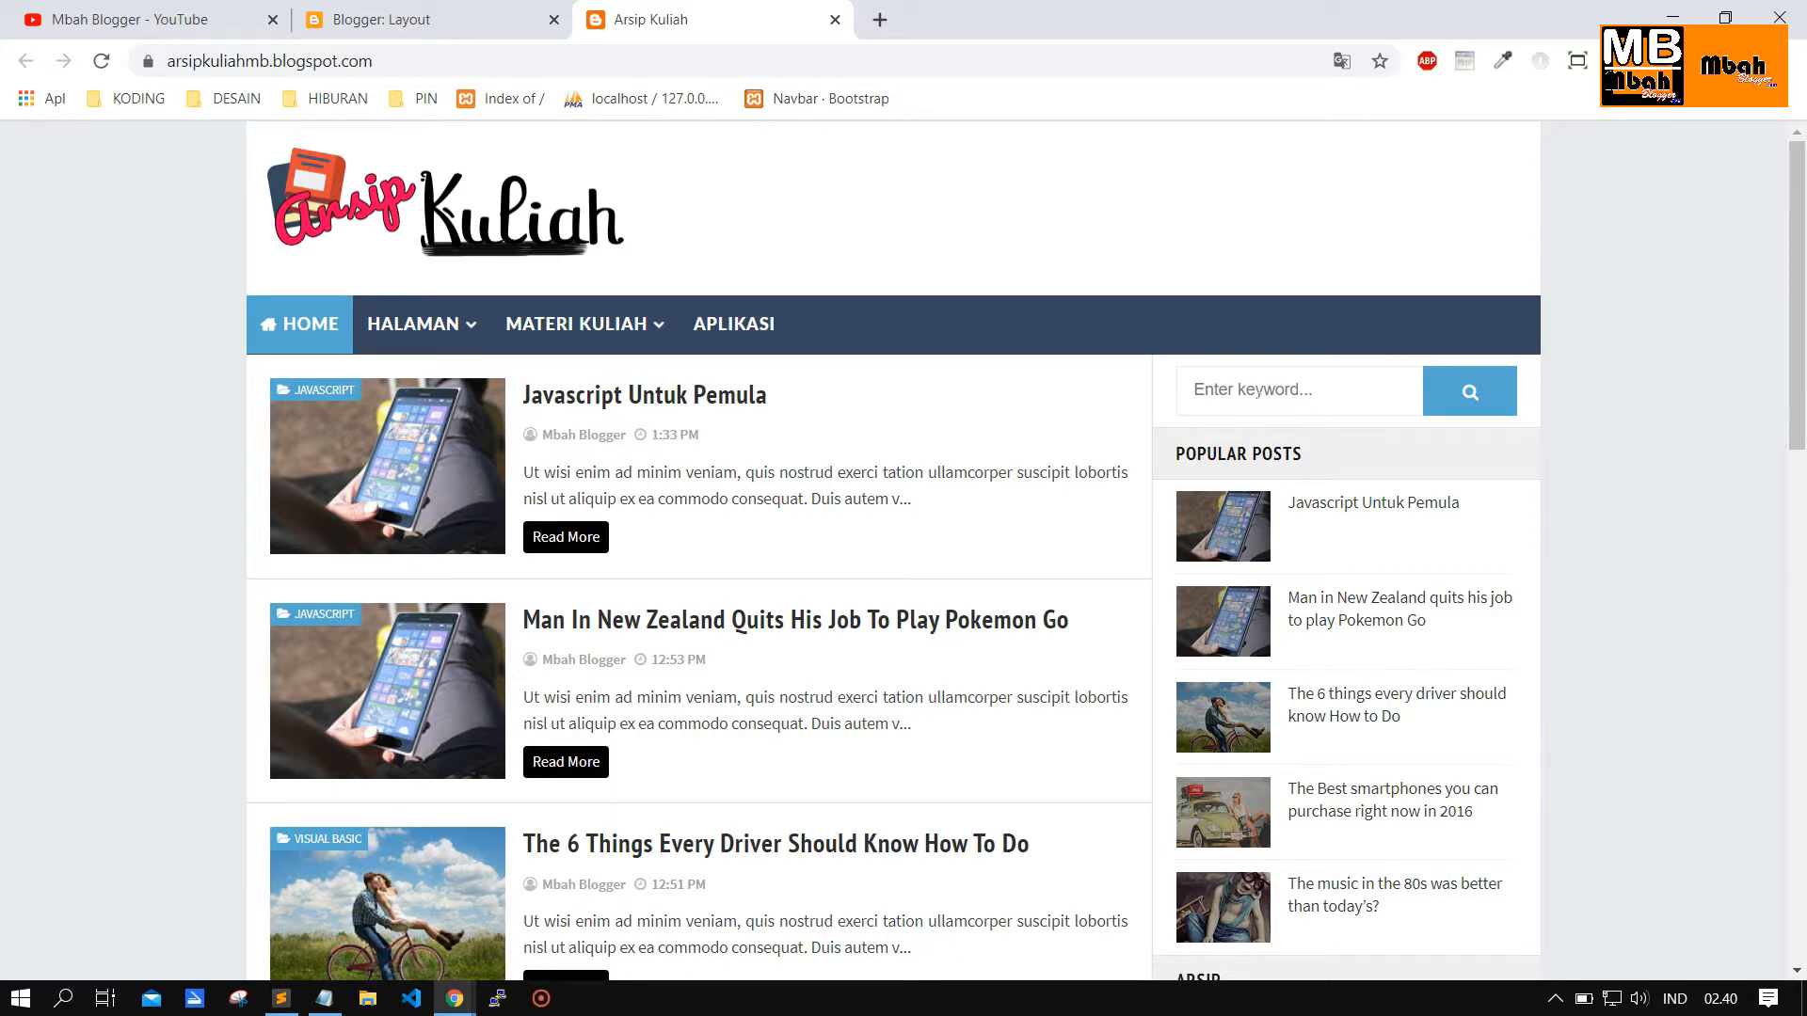
pyautogui.click(385, 8)
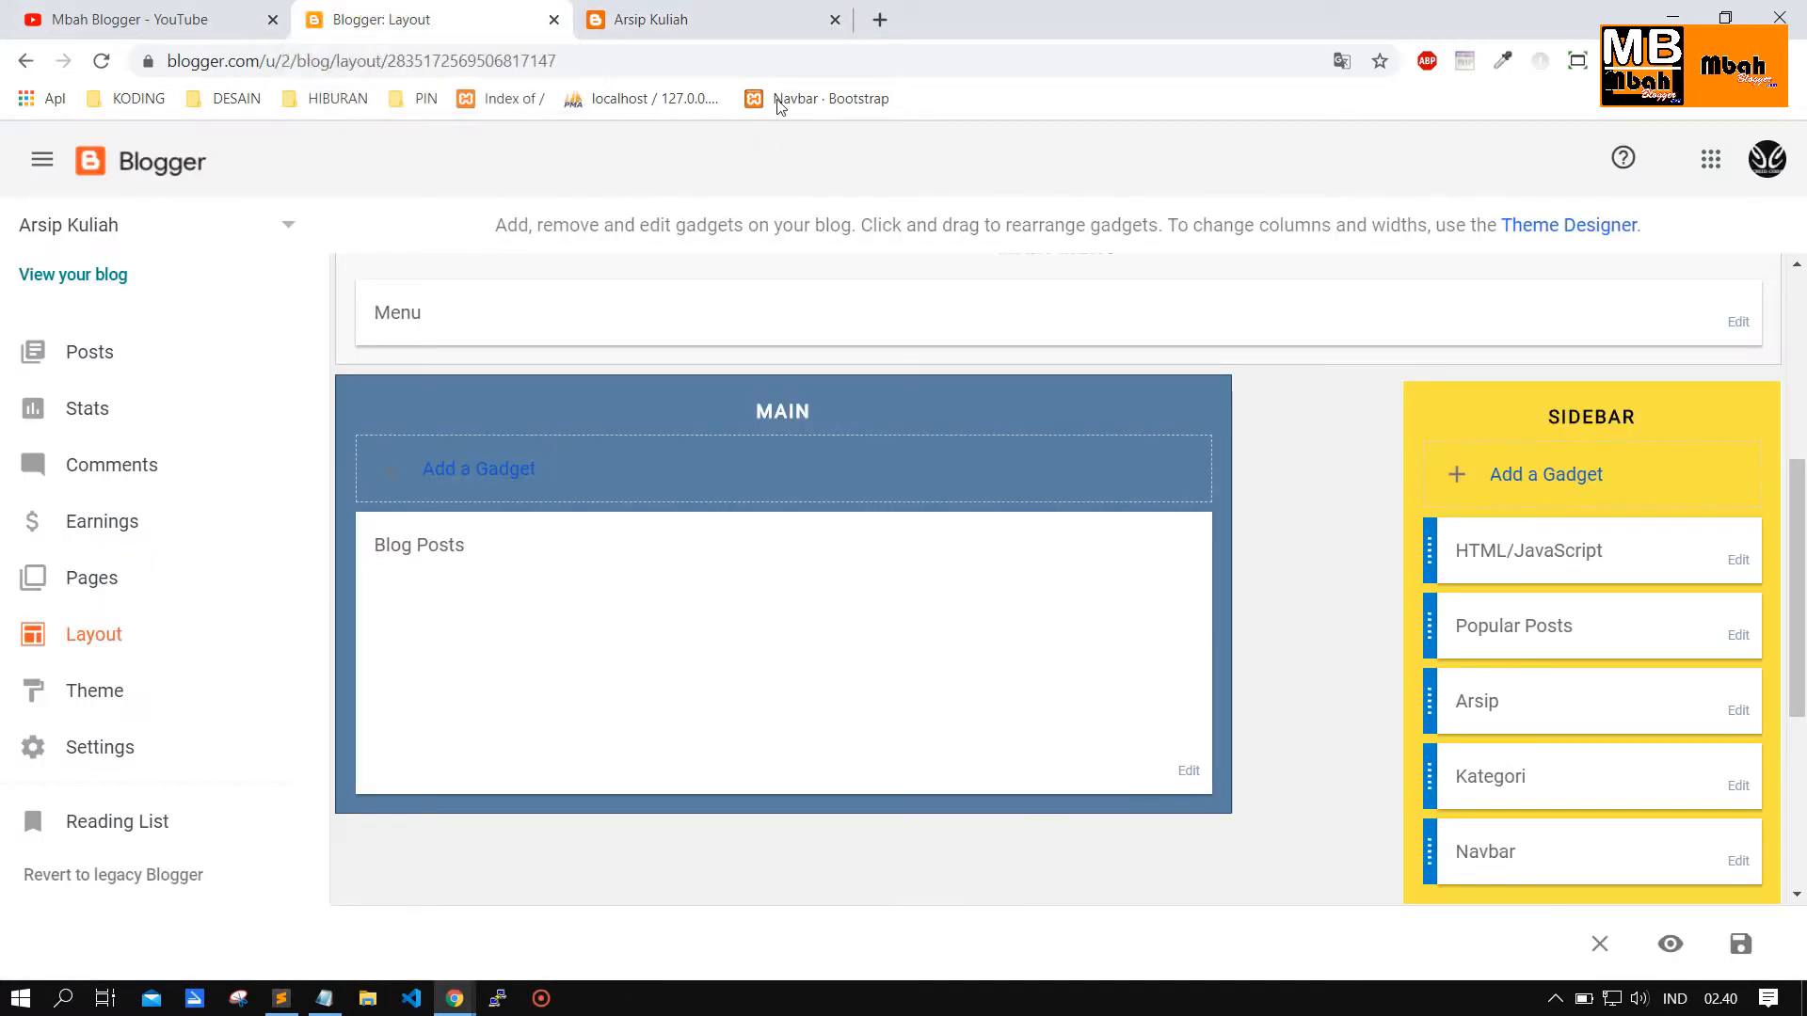
pyautogui.scroll(-4, 1234, 557)
pyautogui.scroll(5, 1313, 557)
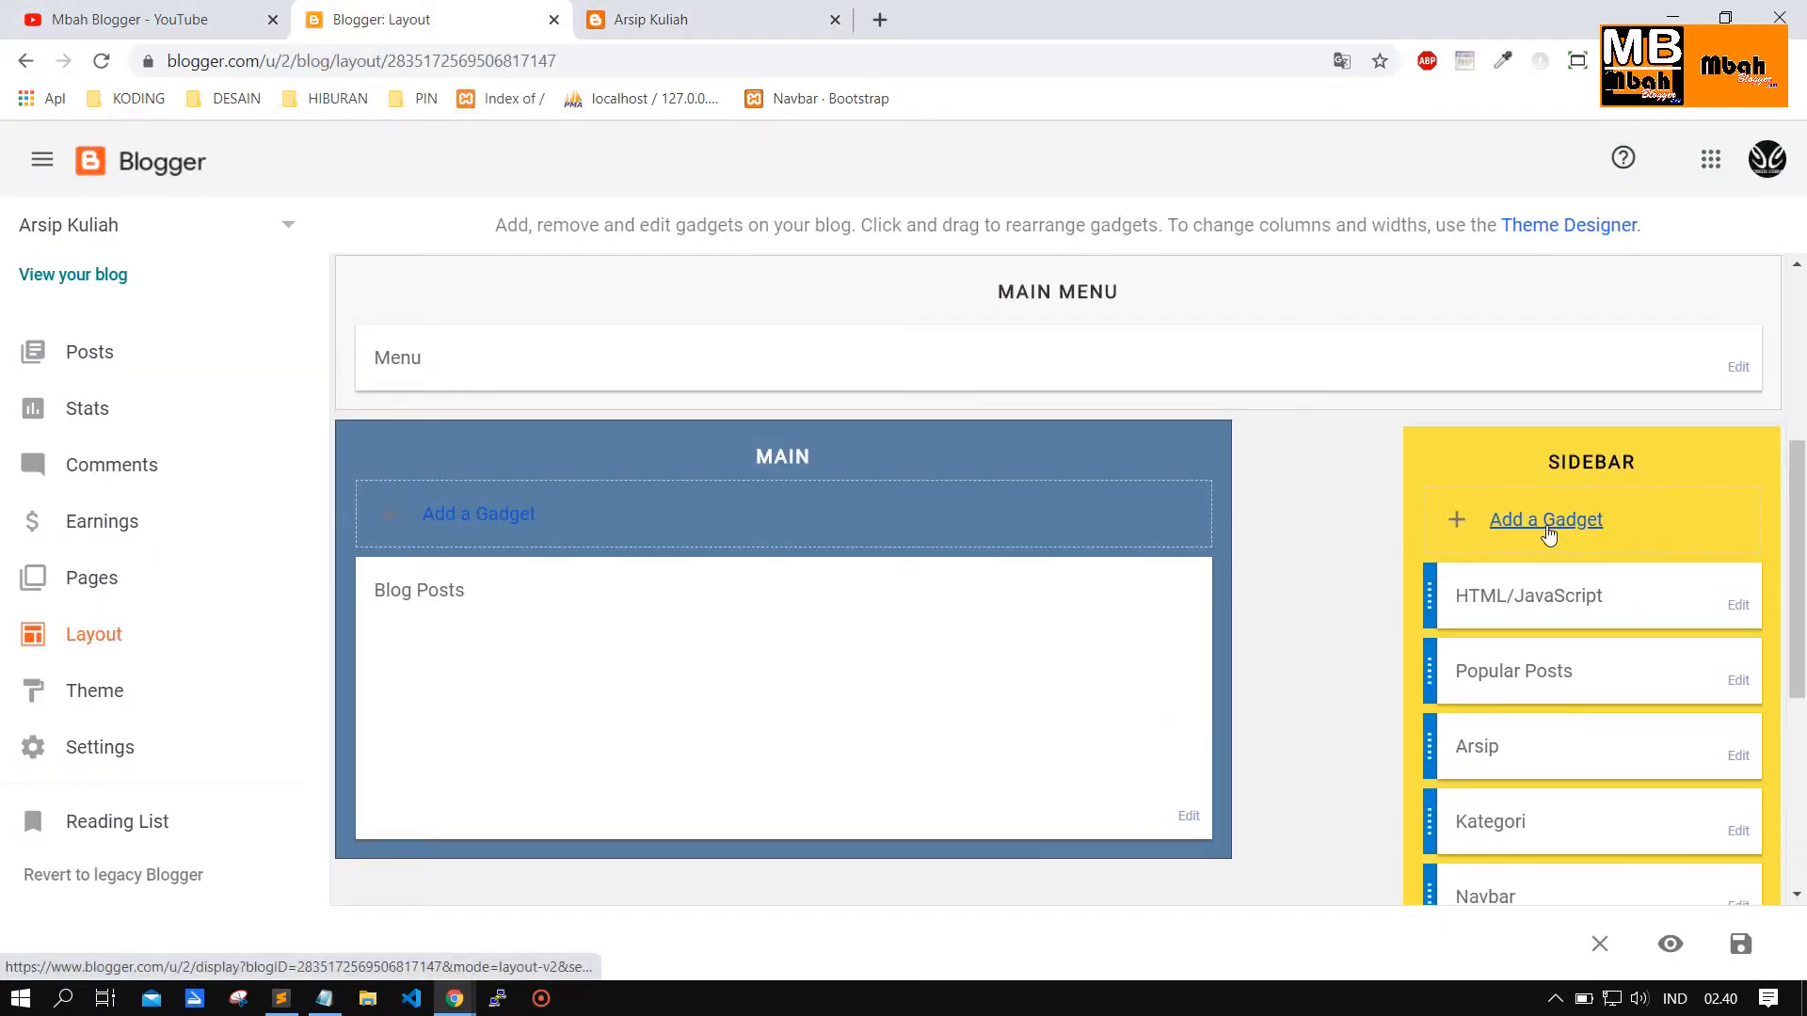
pyautogui.click(1547, 533)
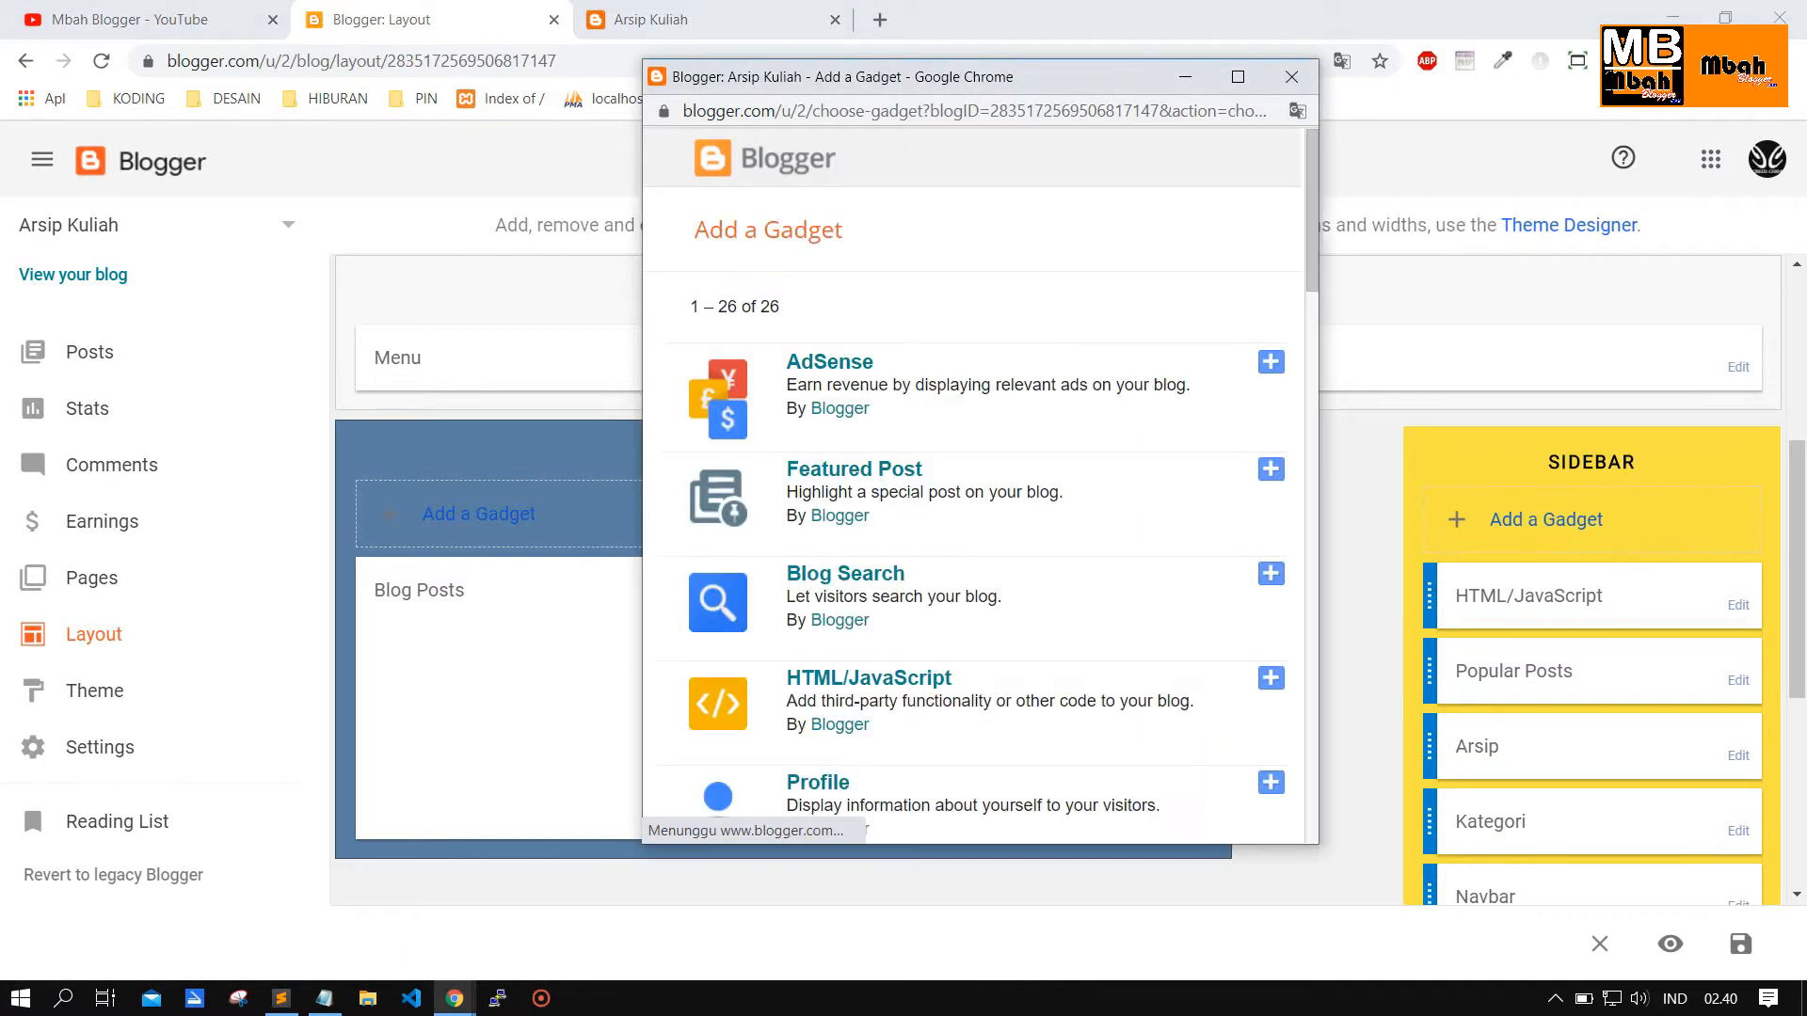
pyautogui.click(1291, 77)
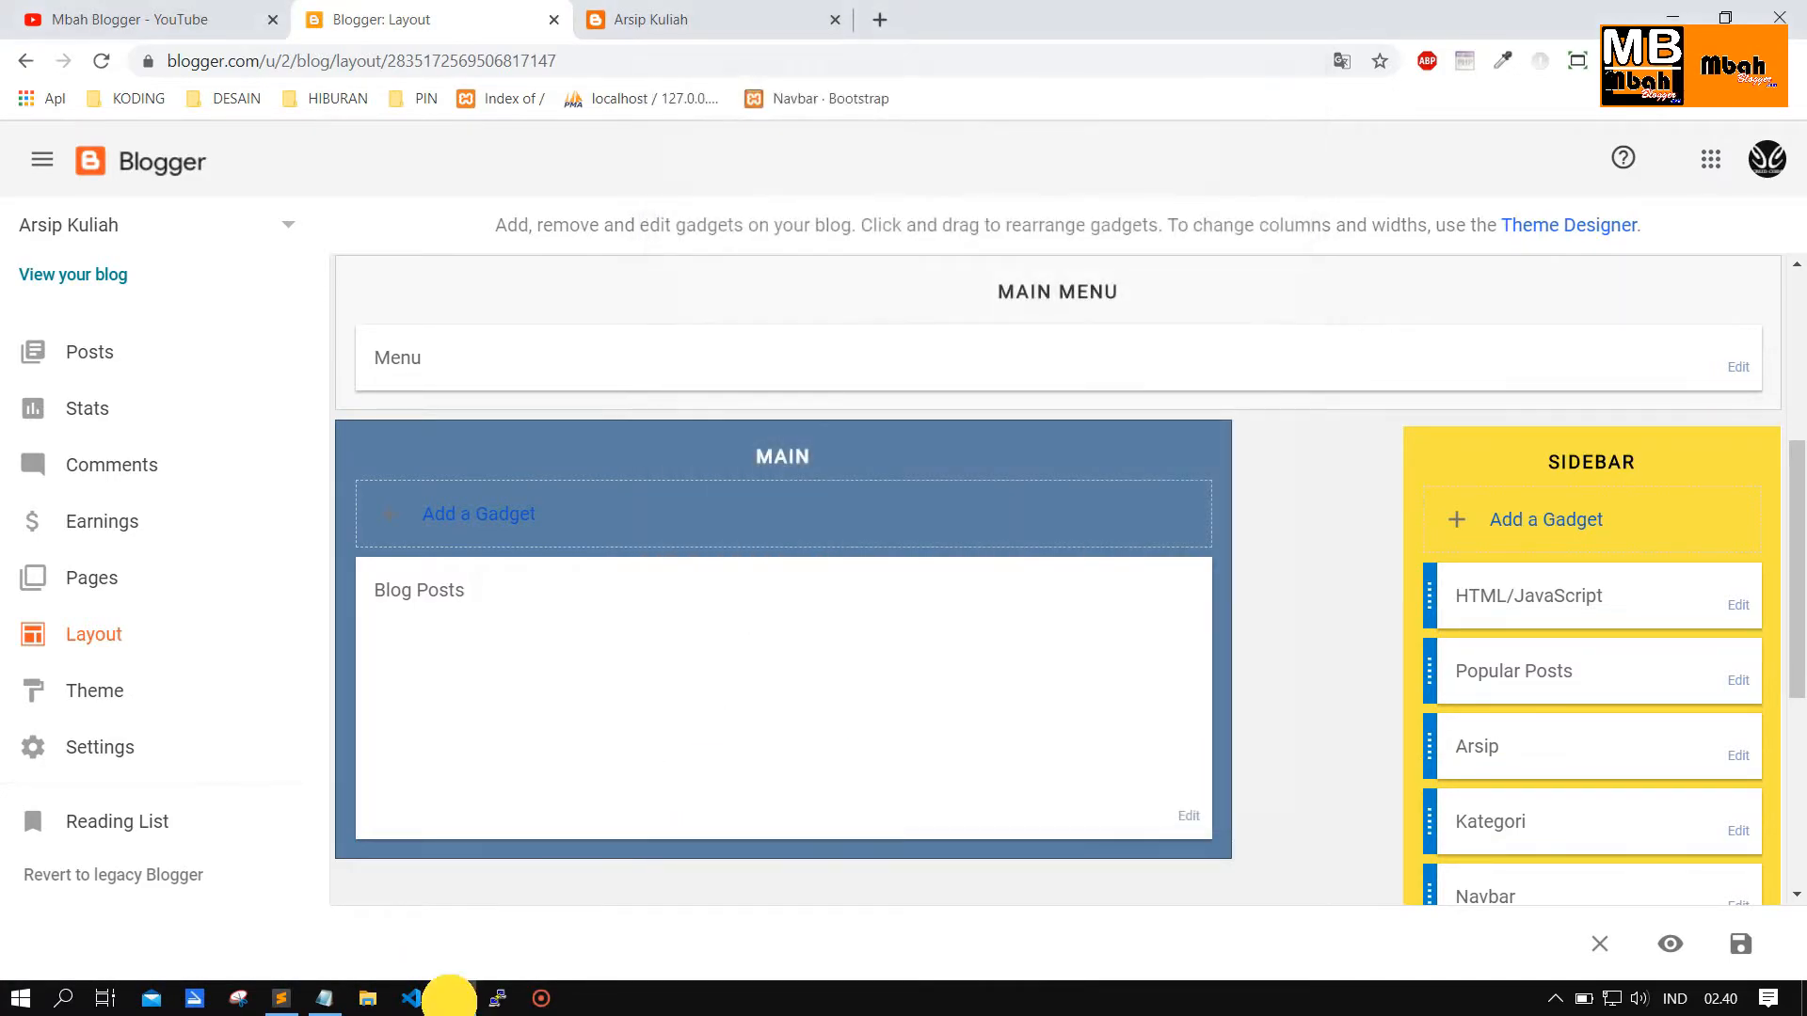
pyautogui.click(454, 998)
pyautogui.click(454, 998)
# Start a new HTML/JavaScript gadget for the sidebar from the gadget list and title it "Selamat Datang".
pyautogui.click(1506, 520)
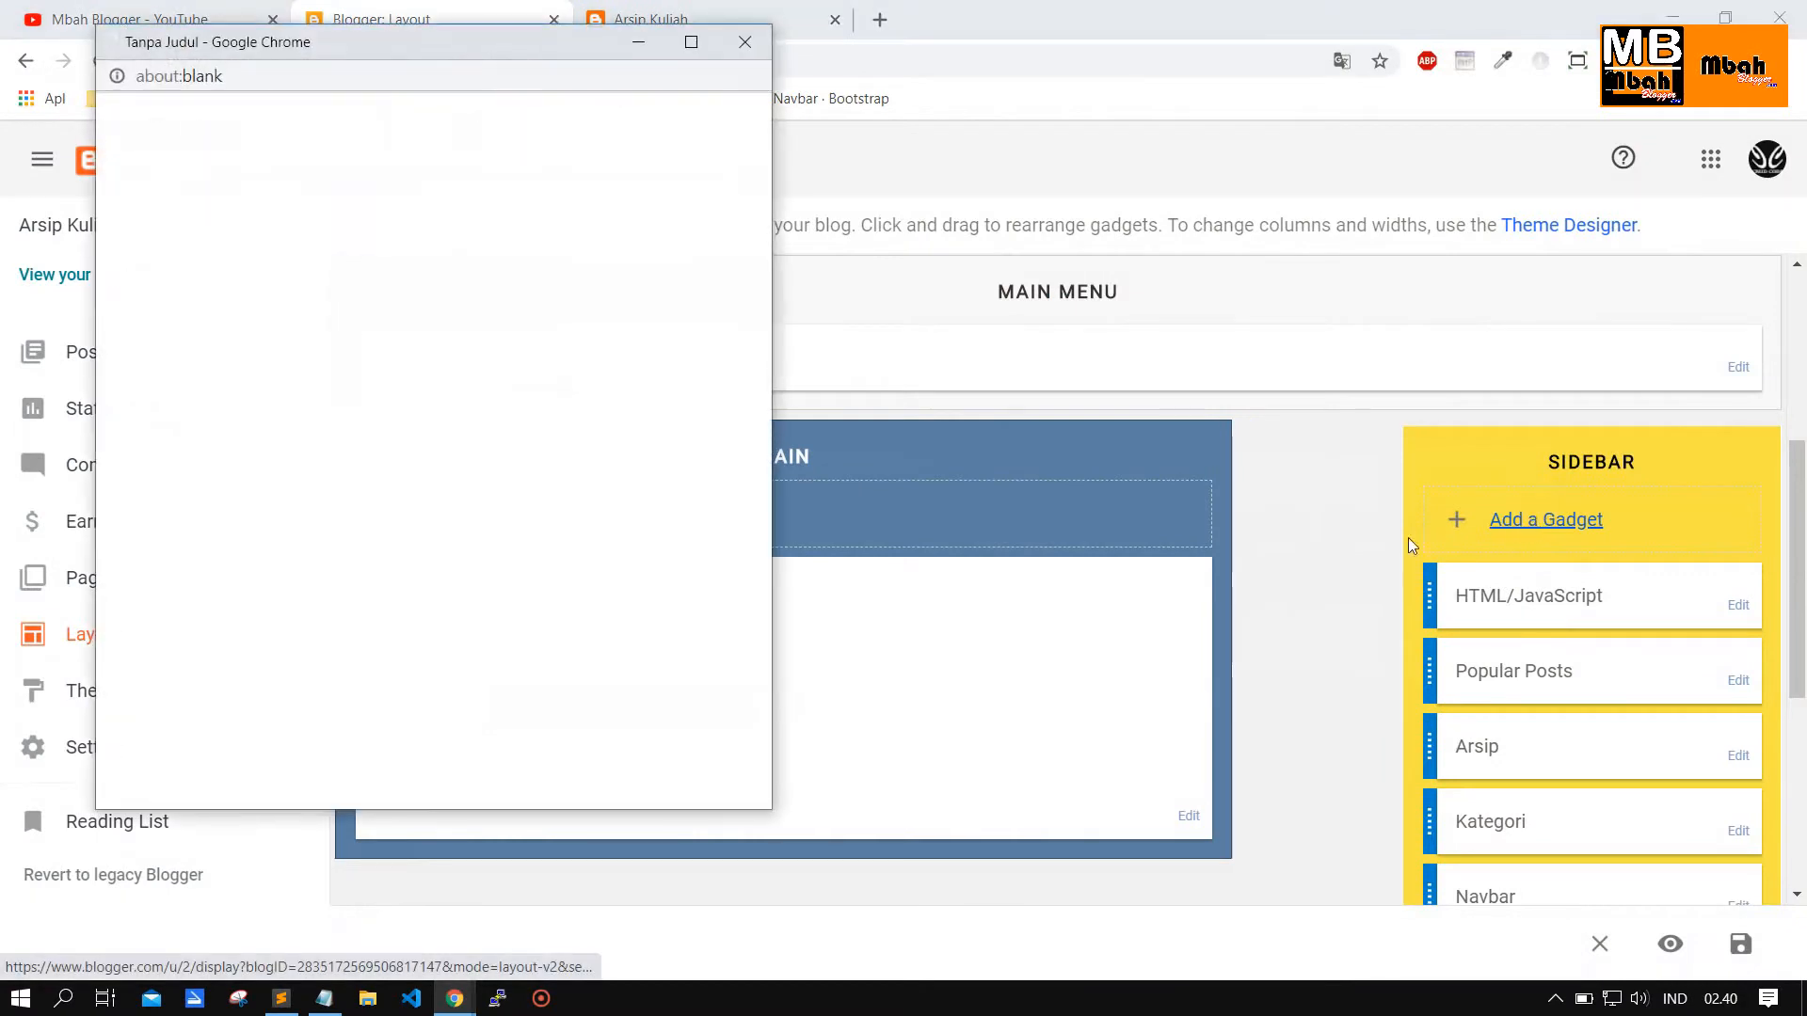
pyautogui.moveTo(278, 47); pyautogui.dragTo(778, 71)
pyautogui.scroll(-3, 1048, 536)
pyautogui.click(1219, 431)
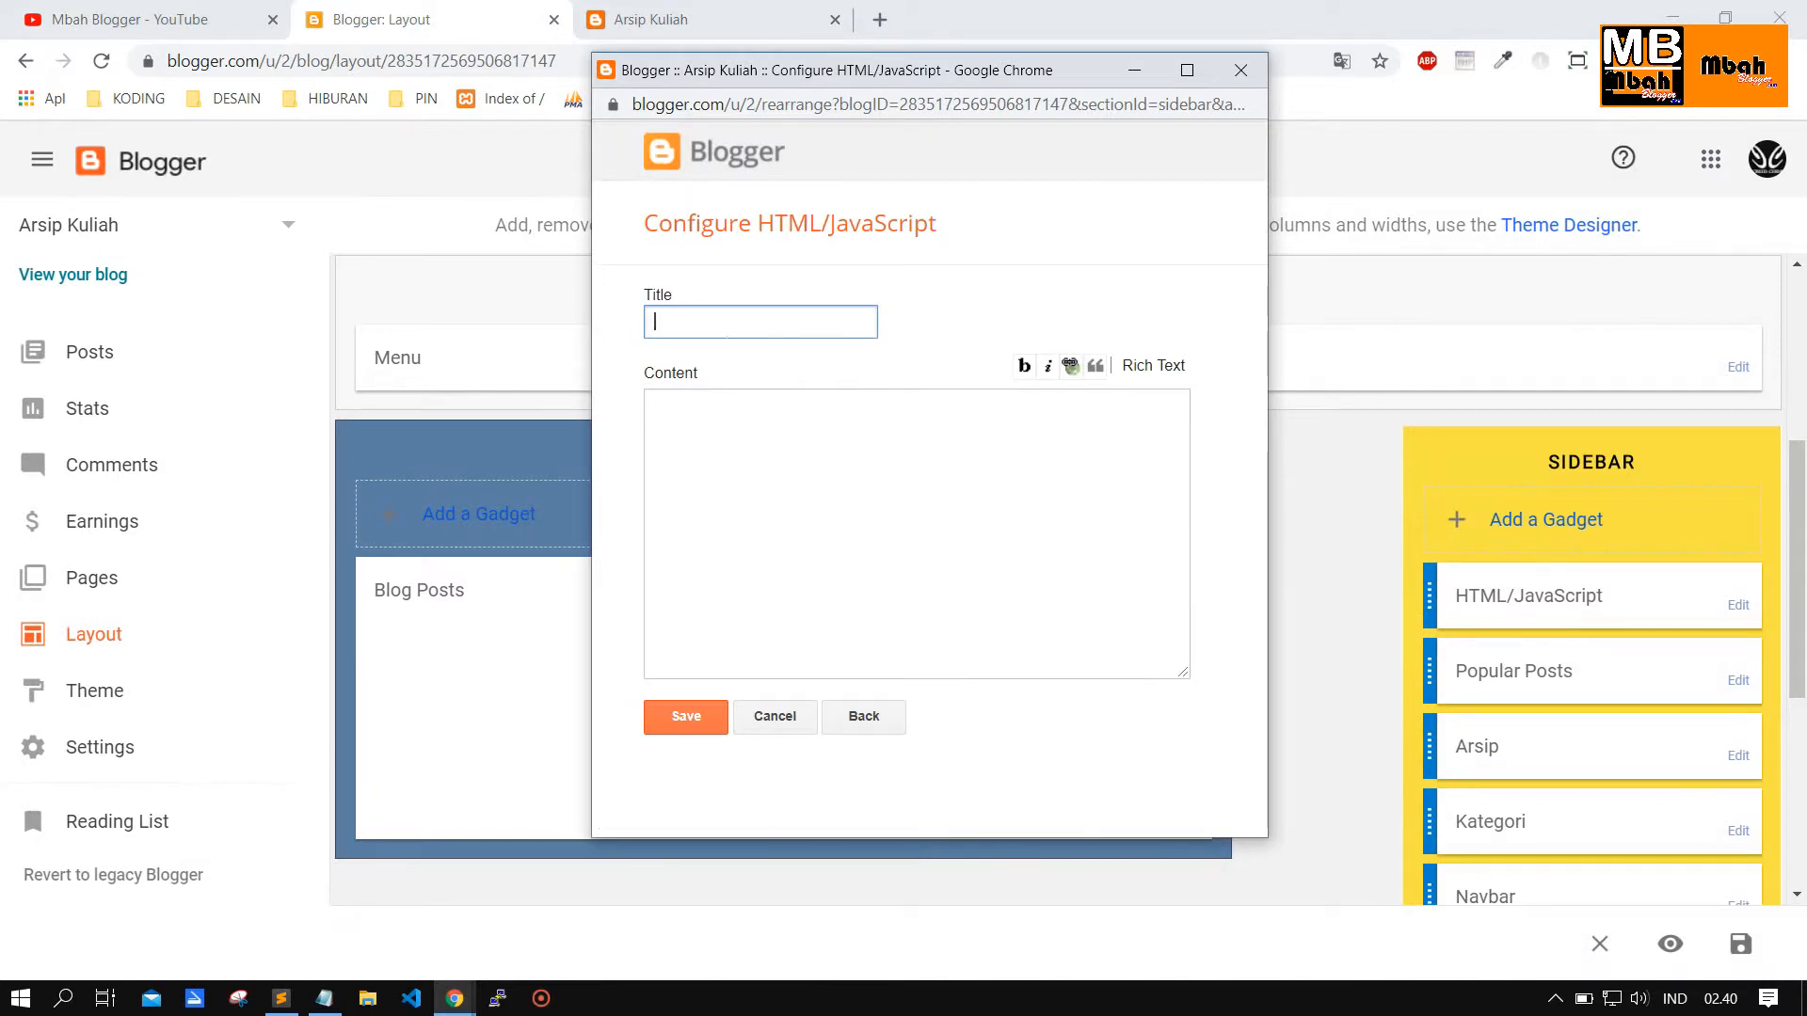
pyautogui.write('Selamat Datang')
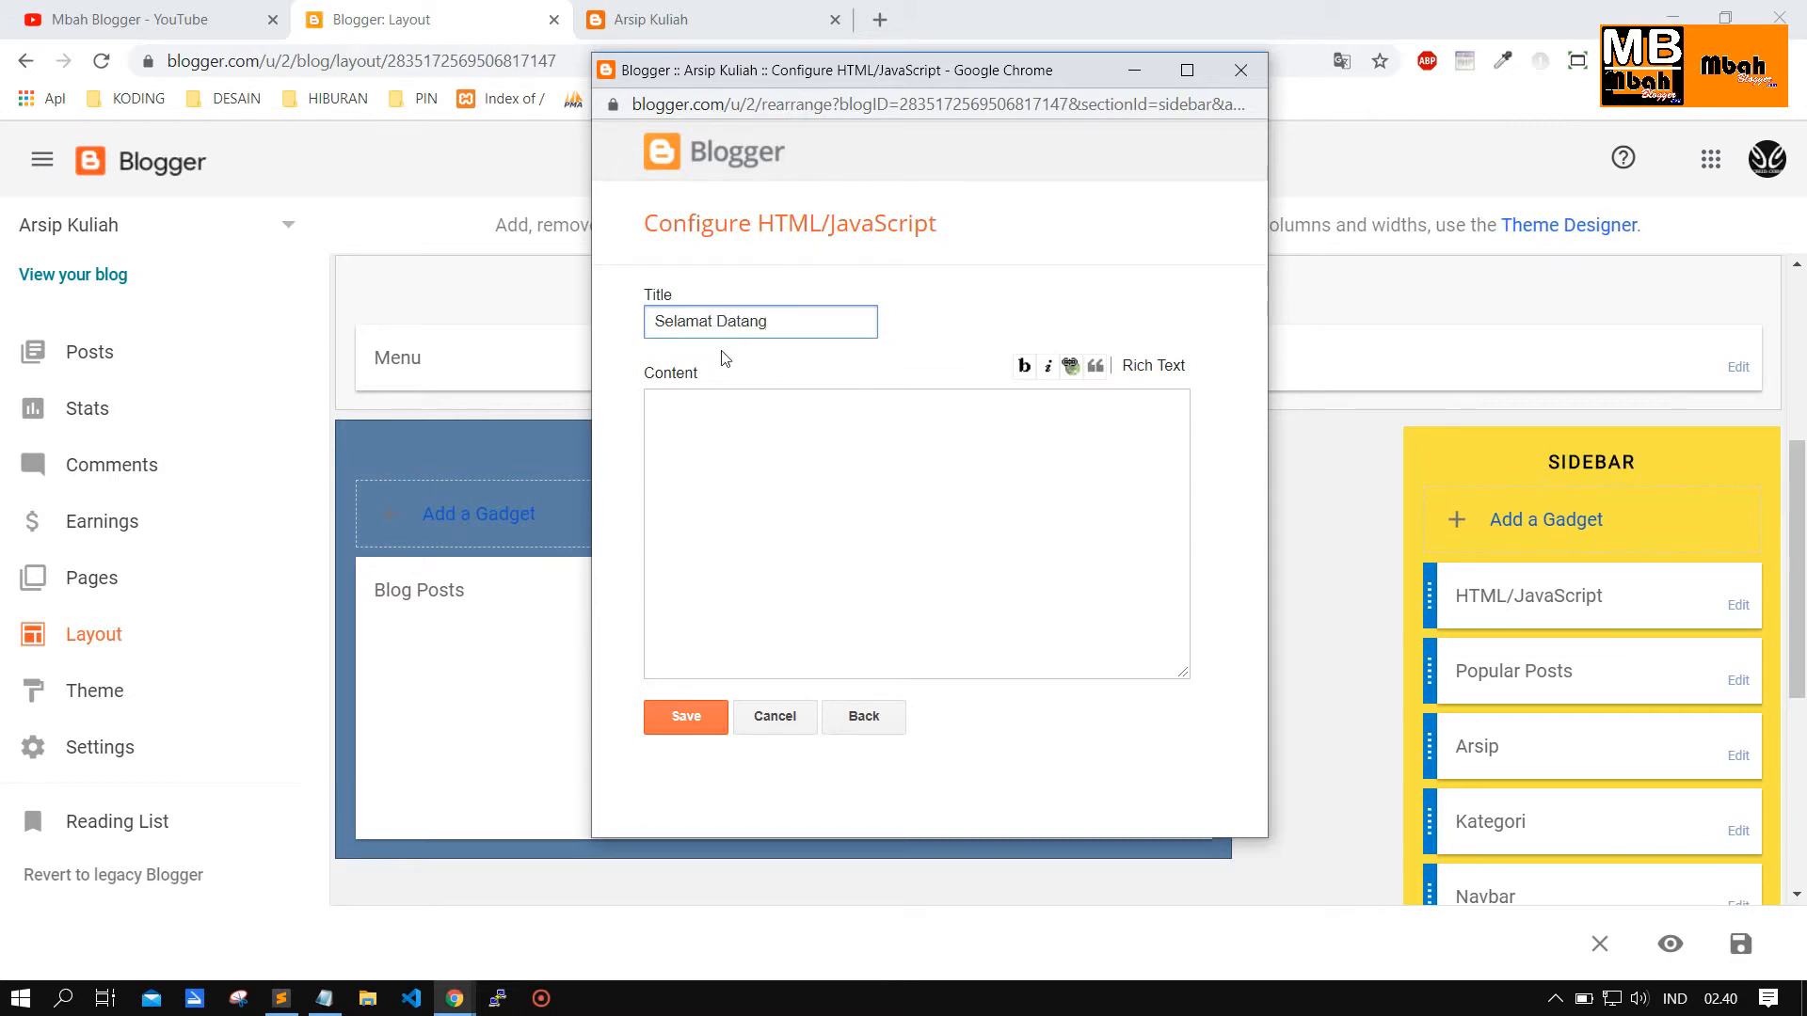
# Enter a text/javascript script block as the gadget's content with alert("Selamat Datang Di Blog Arsip Kuliah By Mbah Blogger");.
pyautogui.click(739, 460)
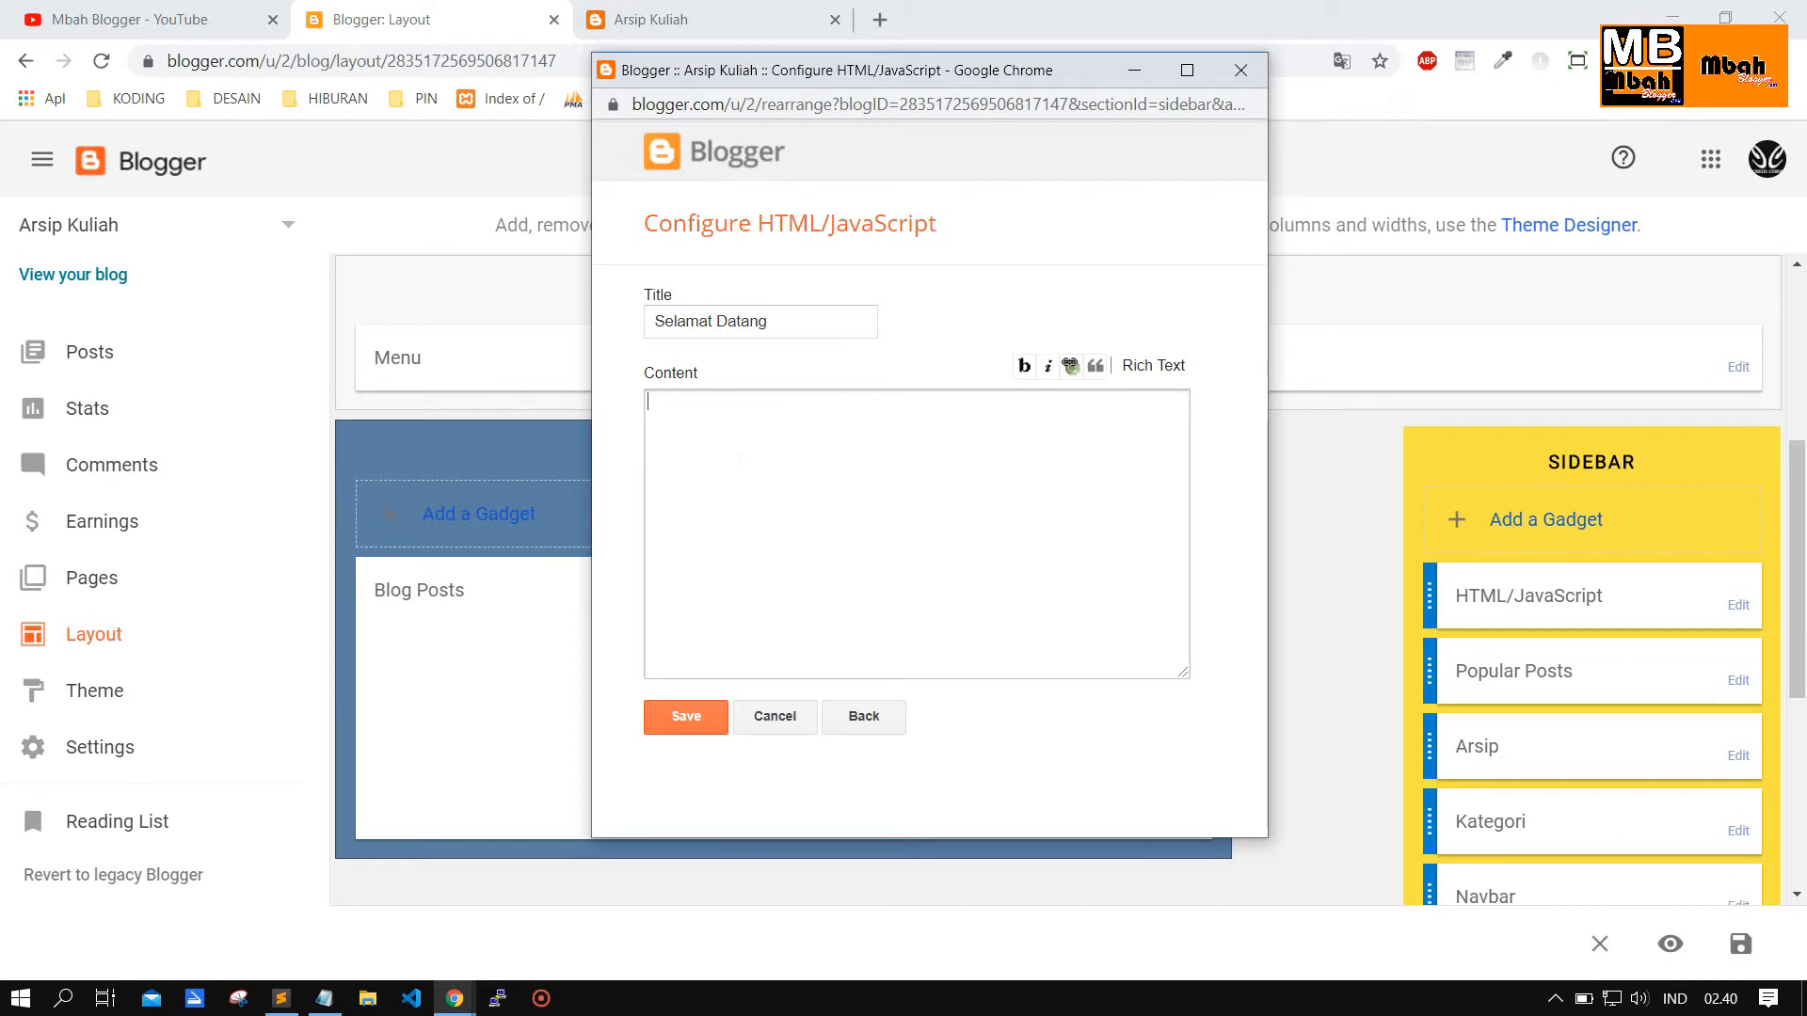
pyautogui.write('<script type="text/javascript">')
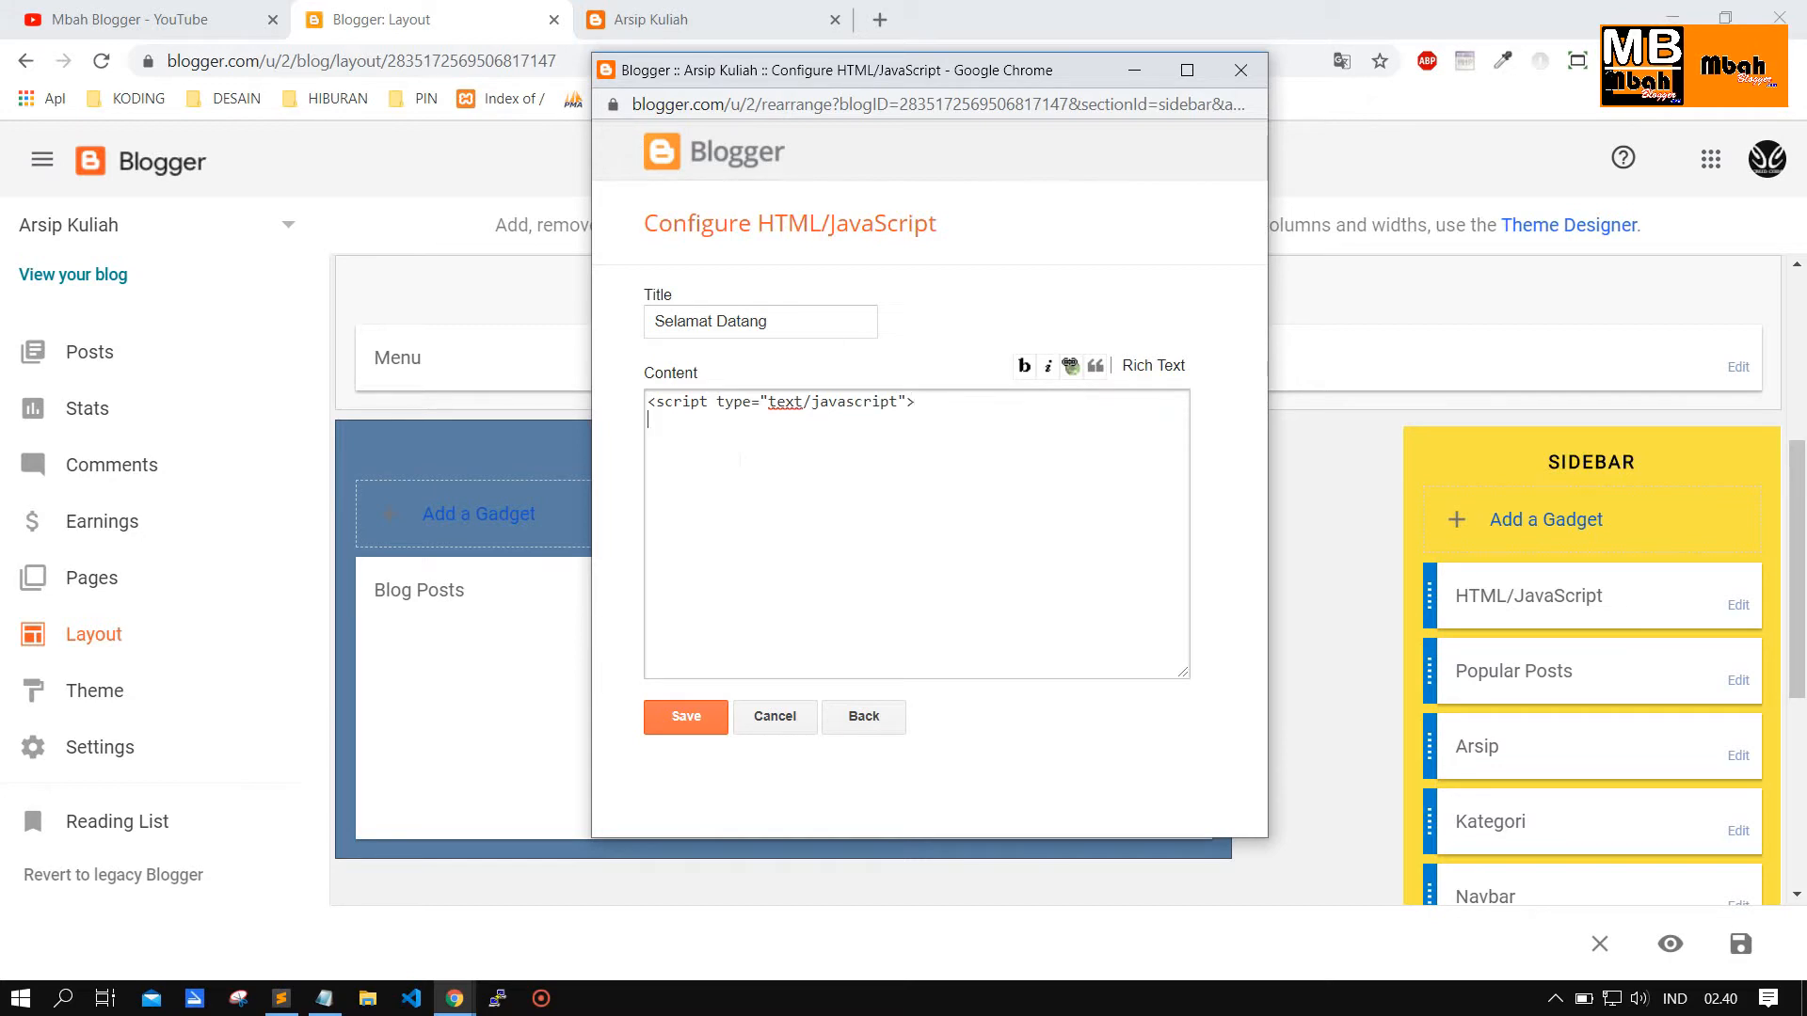
pyautogui.write('();"Sekanat')
pyautogui.press('BackSpace')
pyautogui.press('BackSpace')
pyautogui.write('lama')
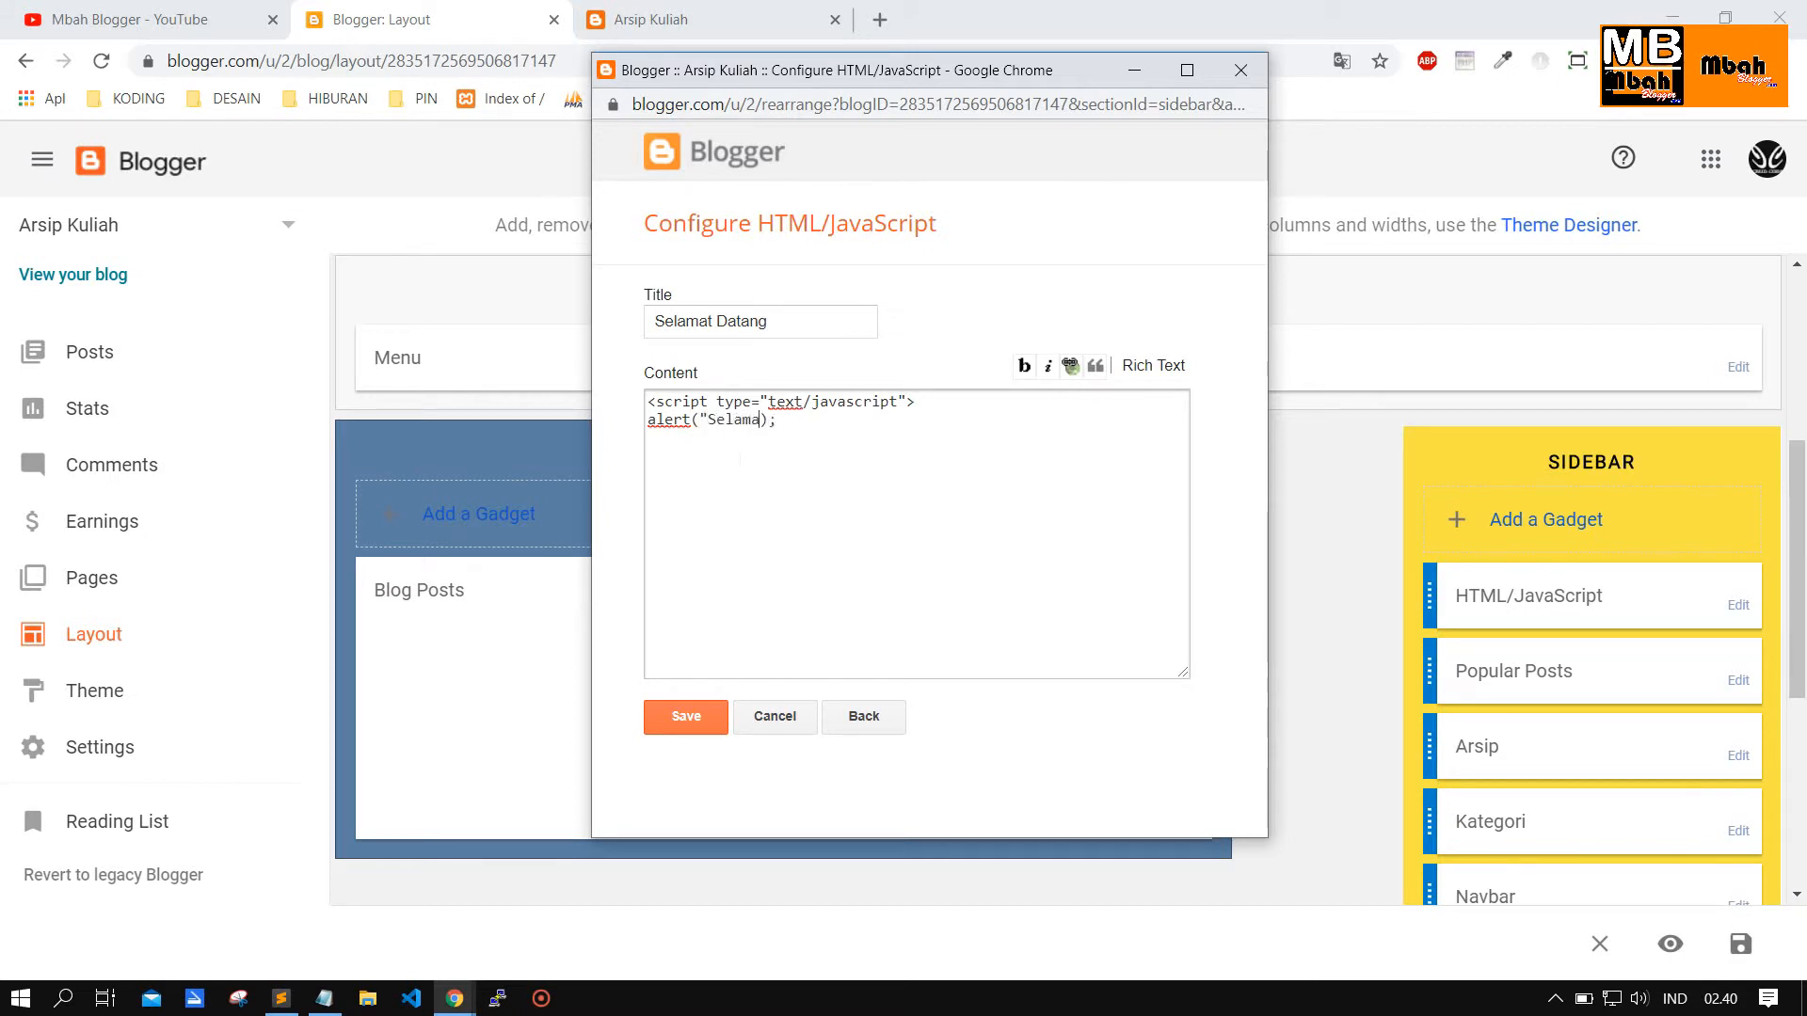
pyautogui.write('t Datang')
pyautogui.write('Di Blog Arsip K')
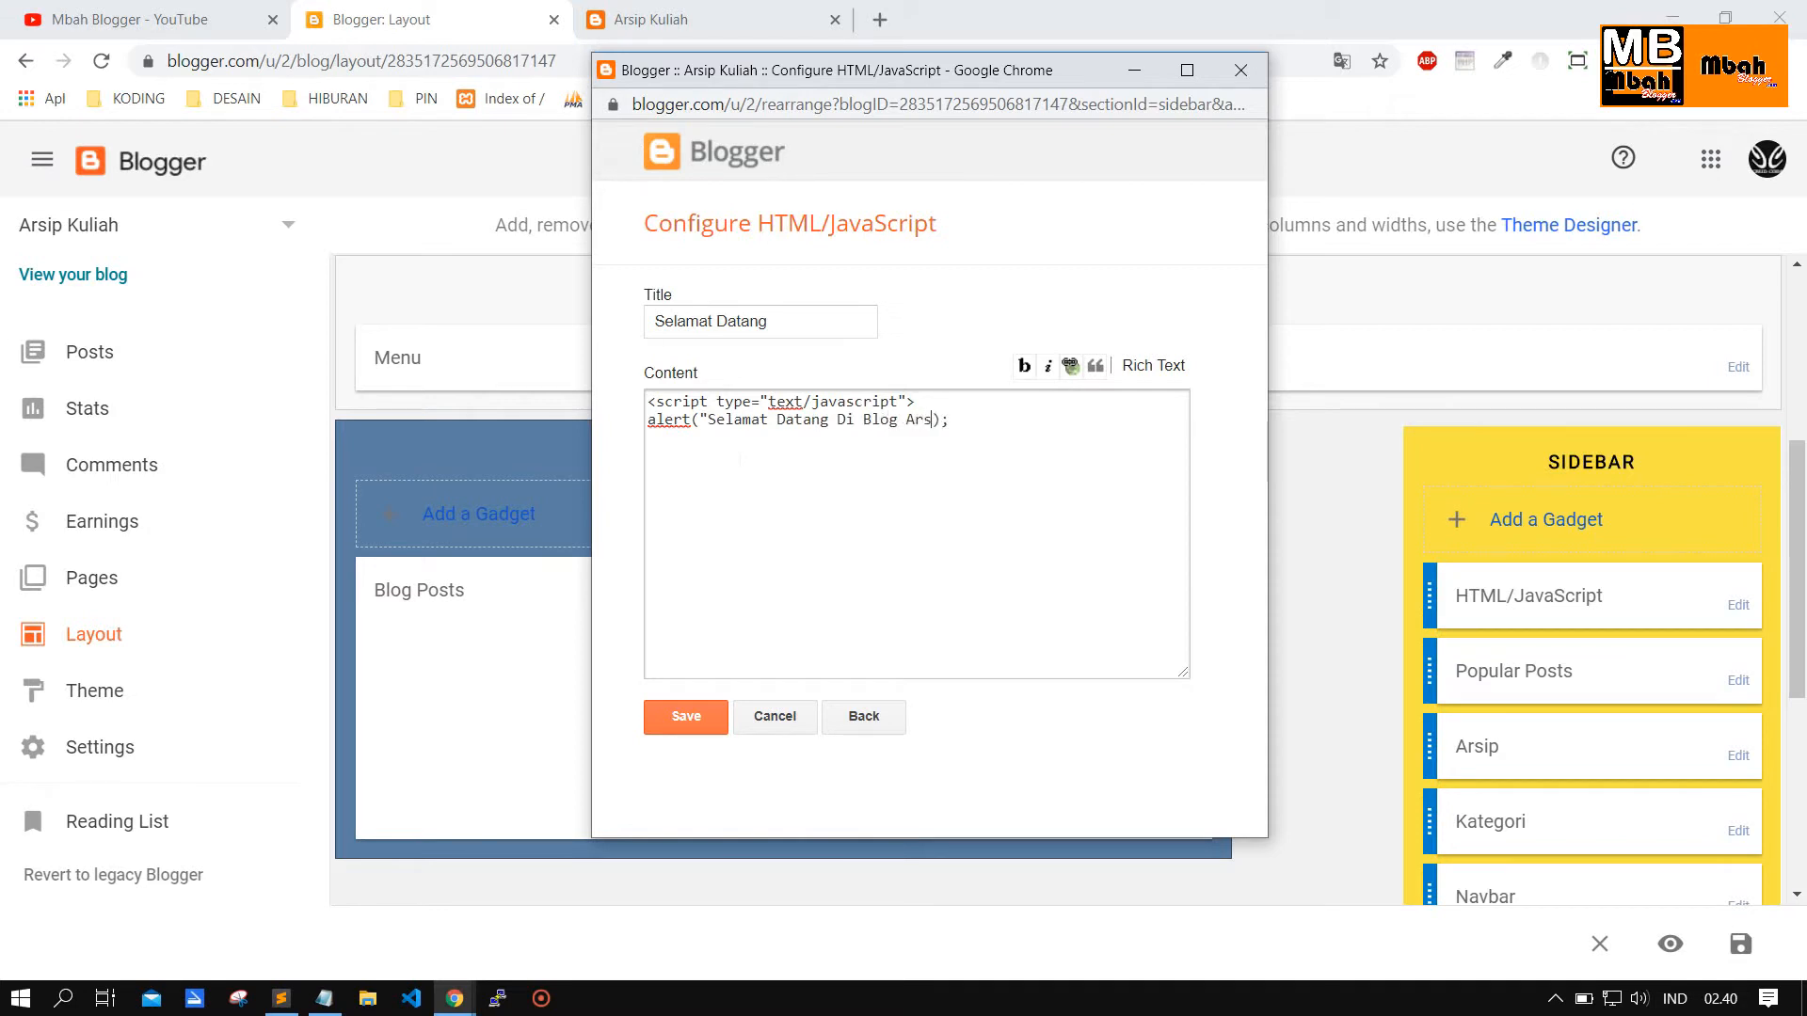
pyautogui.write('ul')
pyautogui.write('iah By Mbah B')
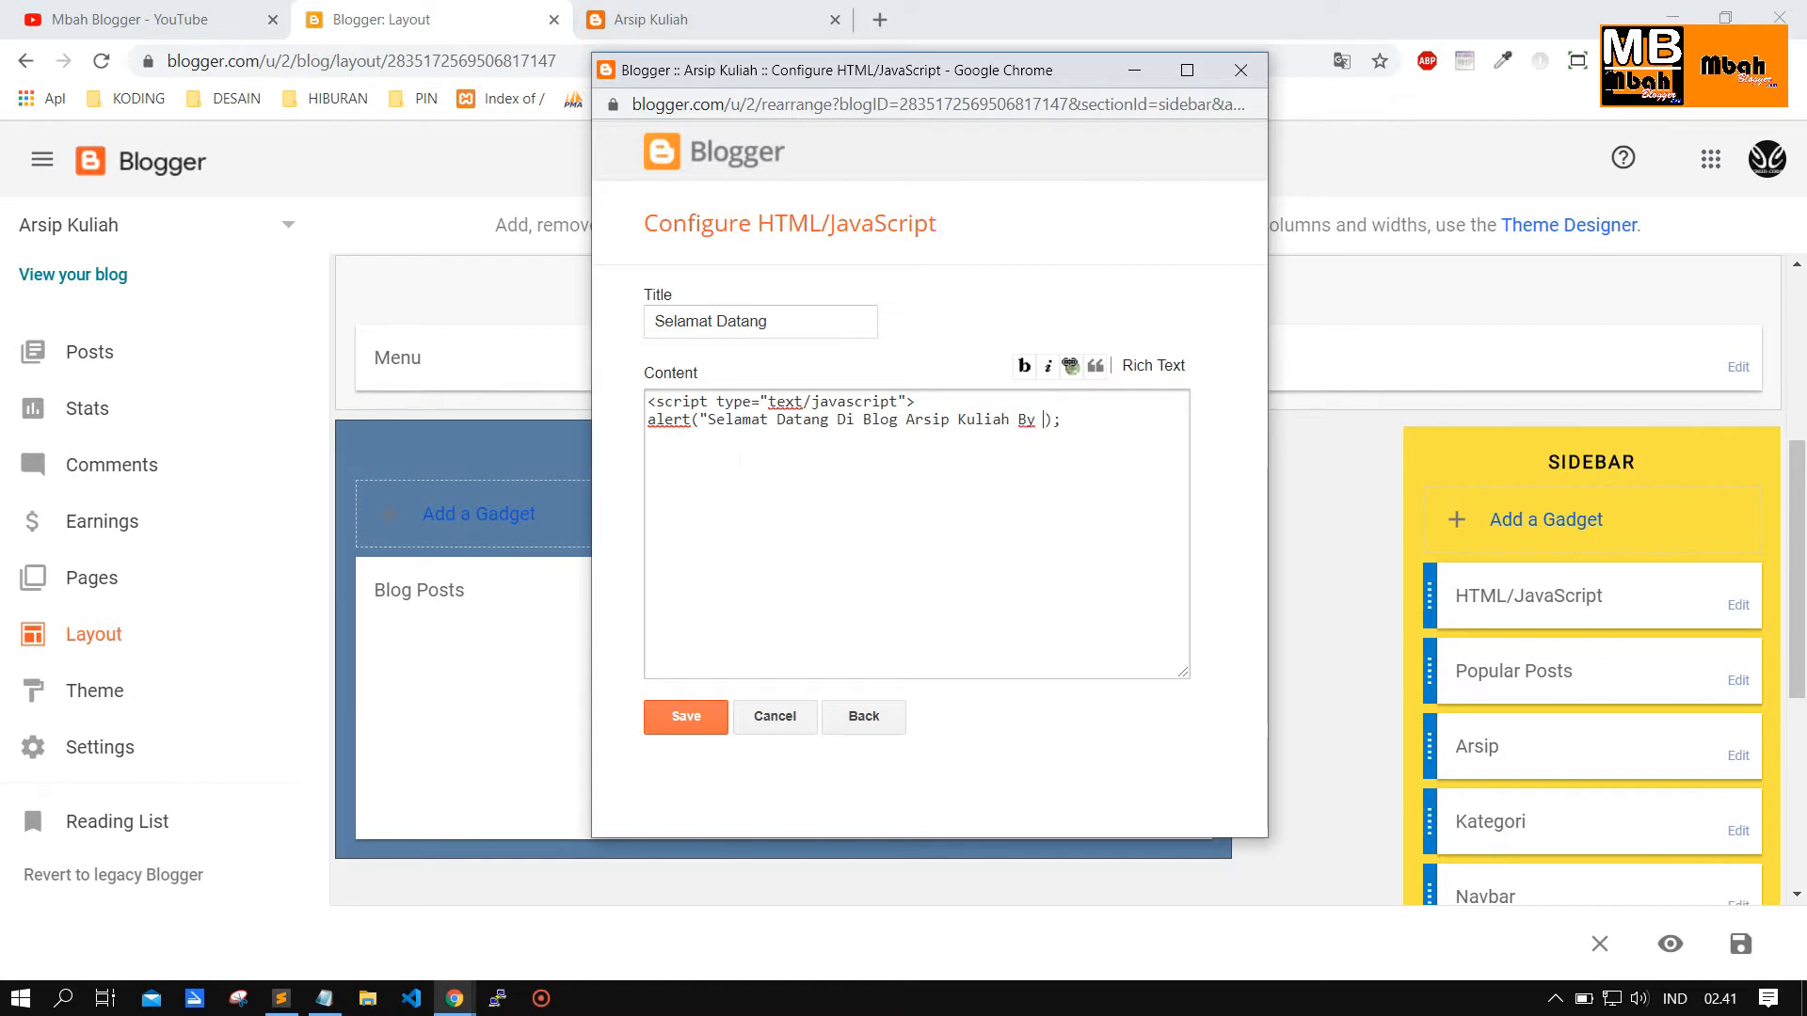
pyautogui.write('logger')
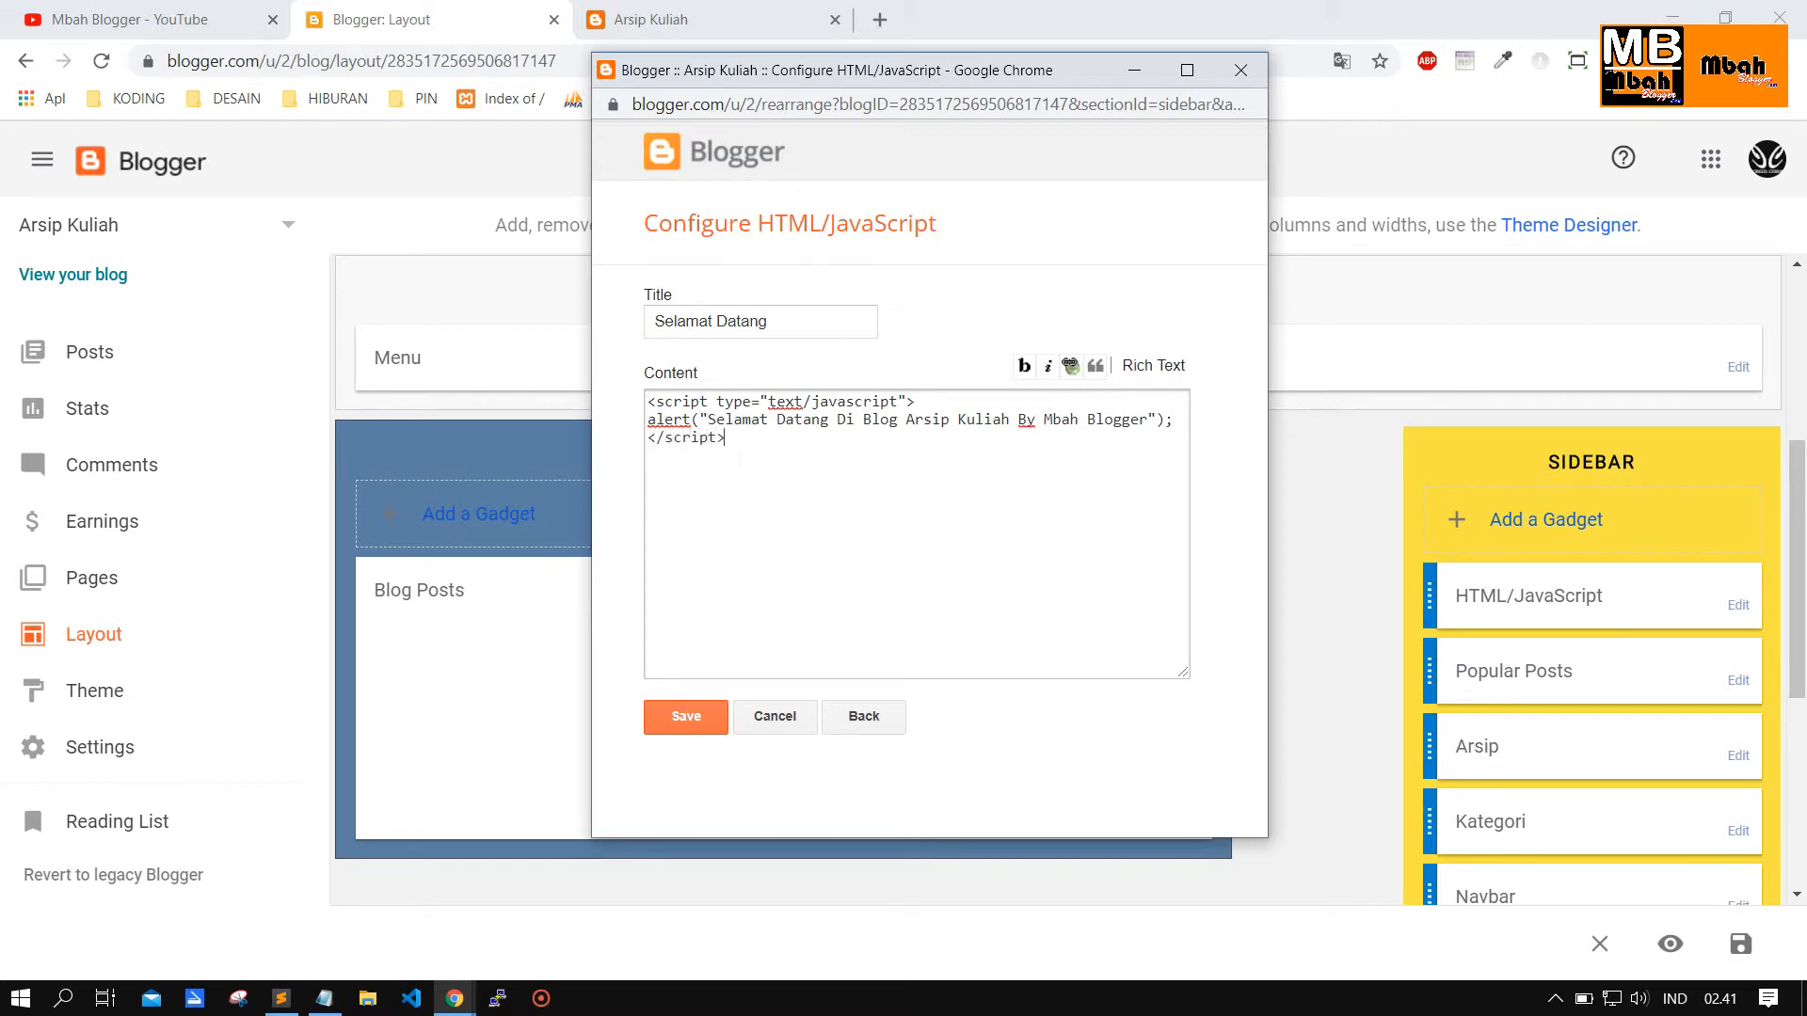
# Clear the HTML/JavaScript gadget's title and save the gadget.
pyautogui.moveTo(768, 322); pyautogui.dragTo(570, 310)
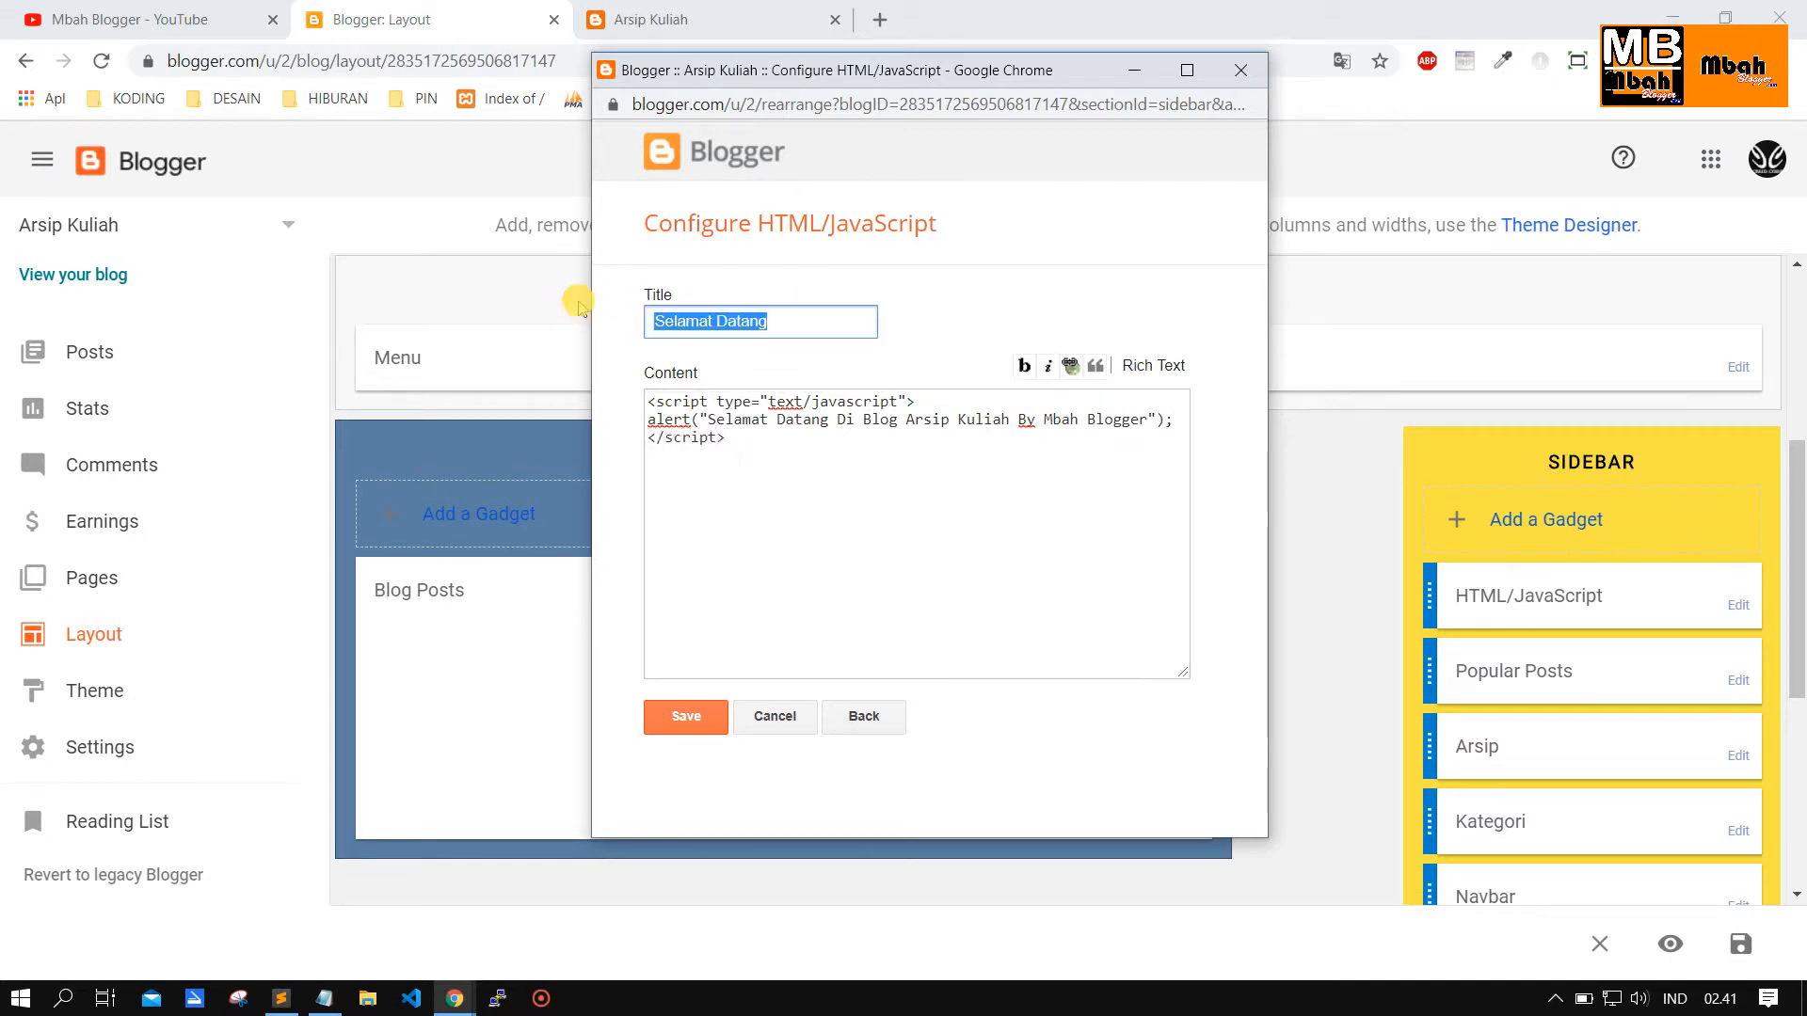
pyautogui.press('BackSpace')
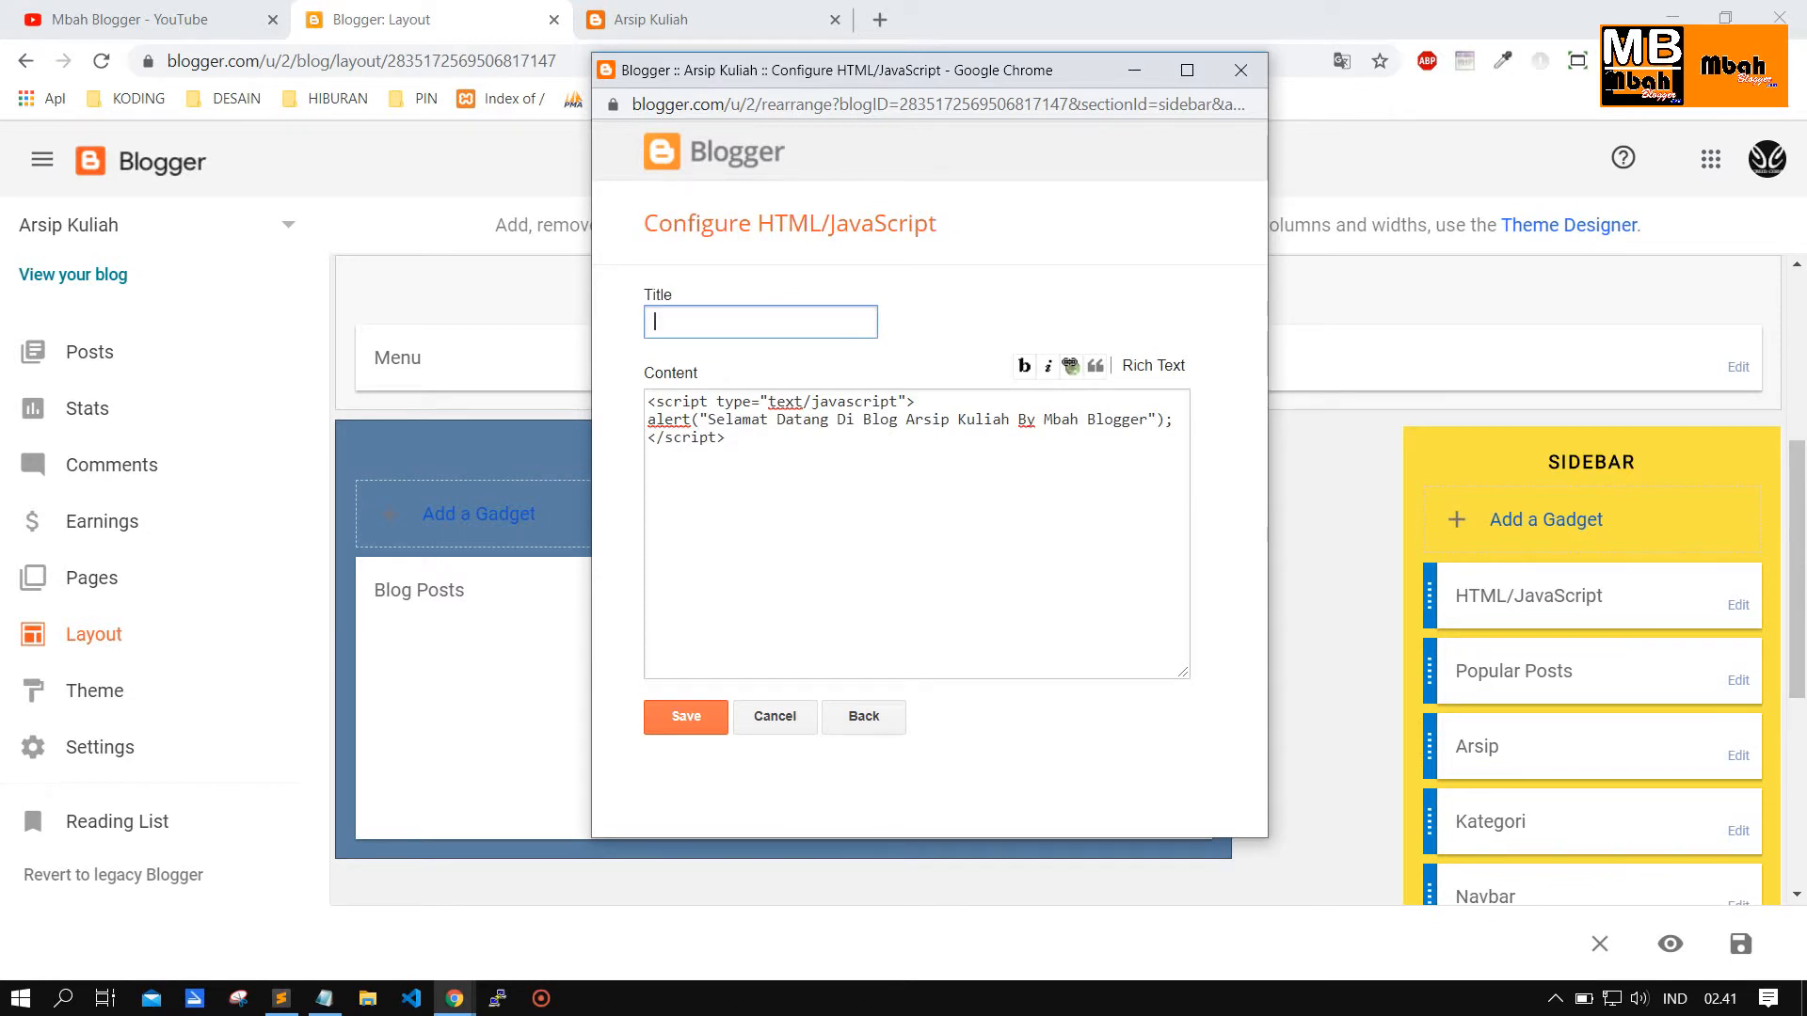
pyautogui.click(684, 717)
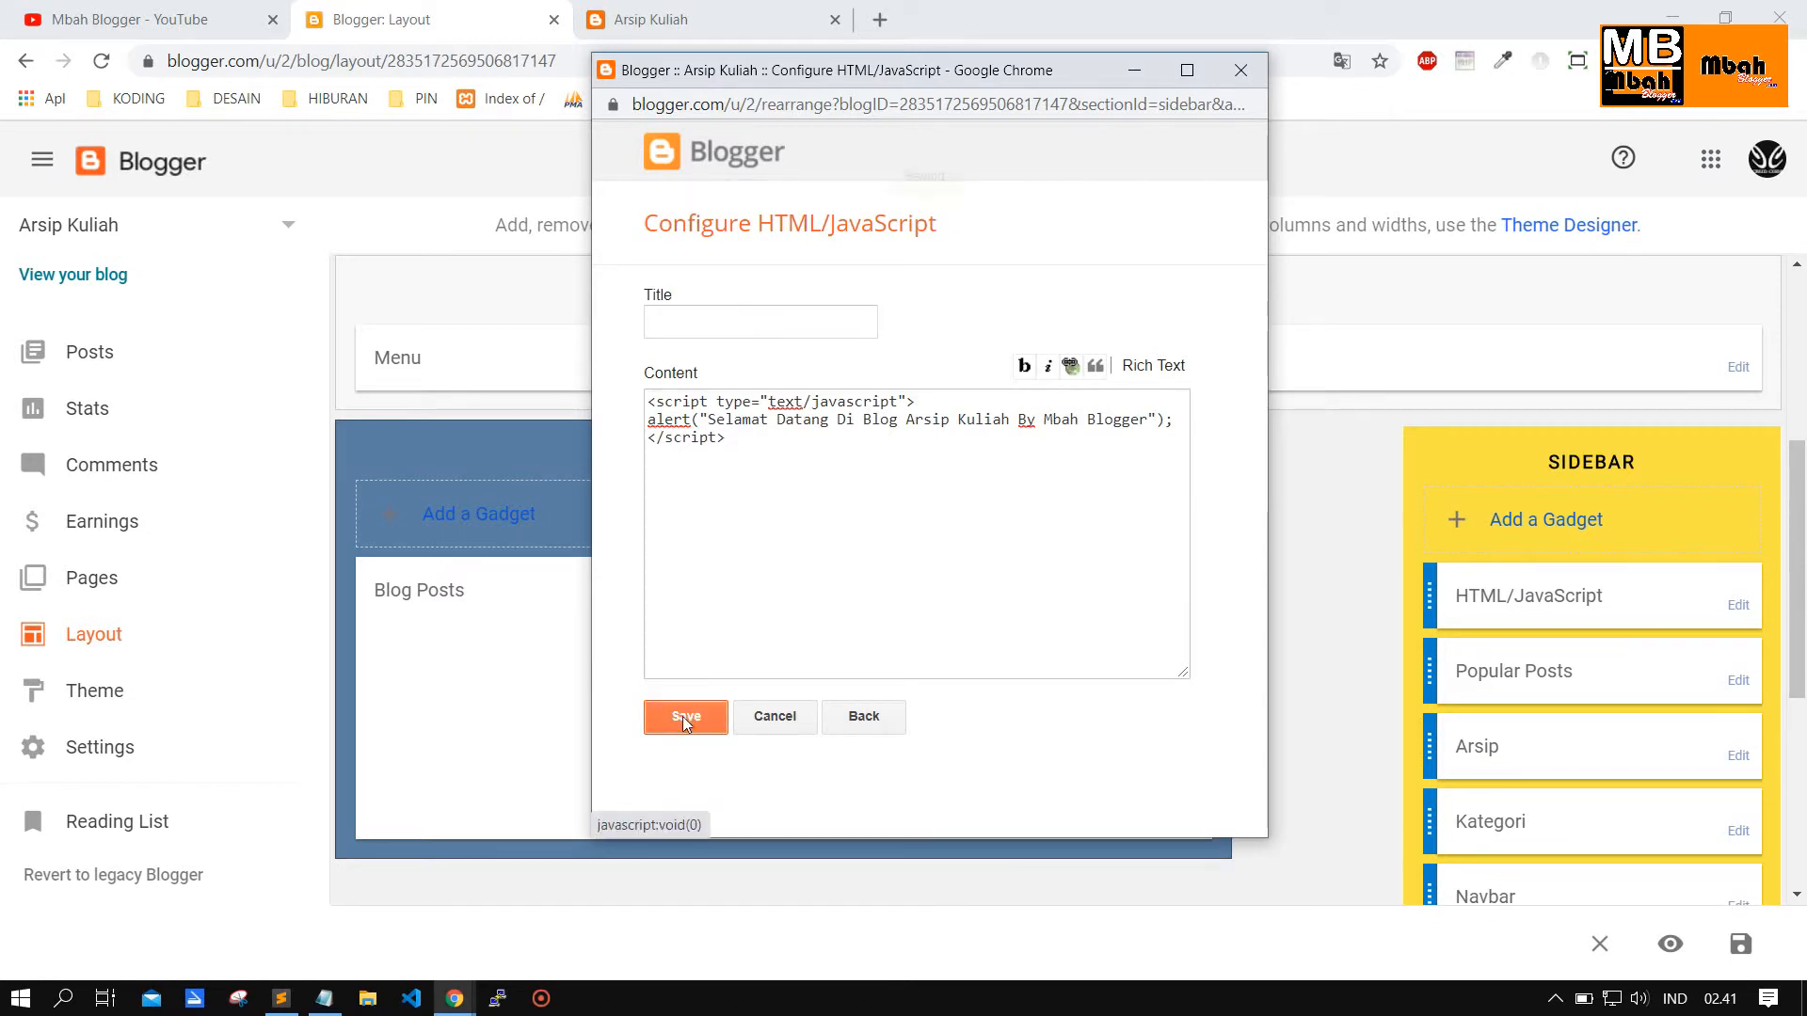
# Reload the Arsip Kuliah blog, dismiss its welcome alert, look over the page and return to the blog layout.
pyautogui.click(730, 19)
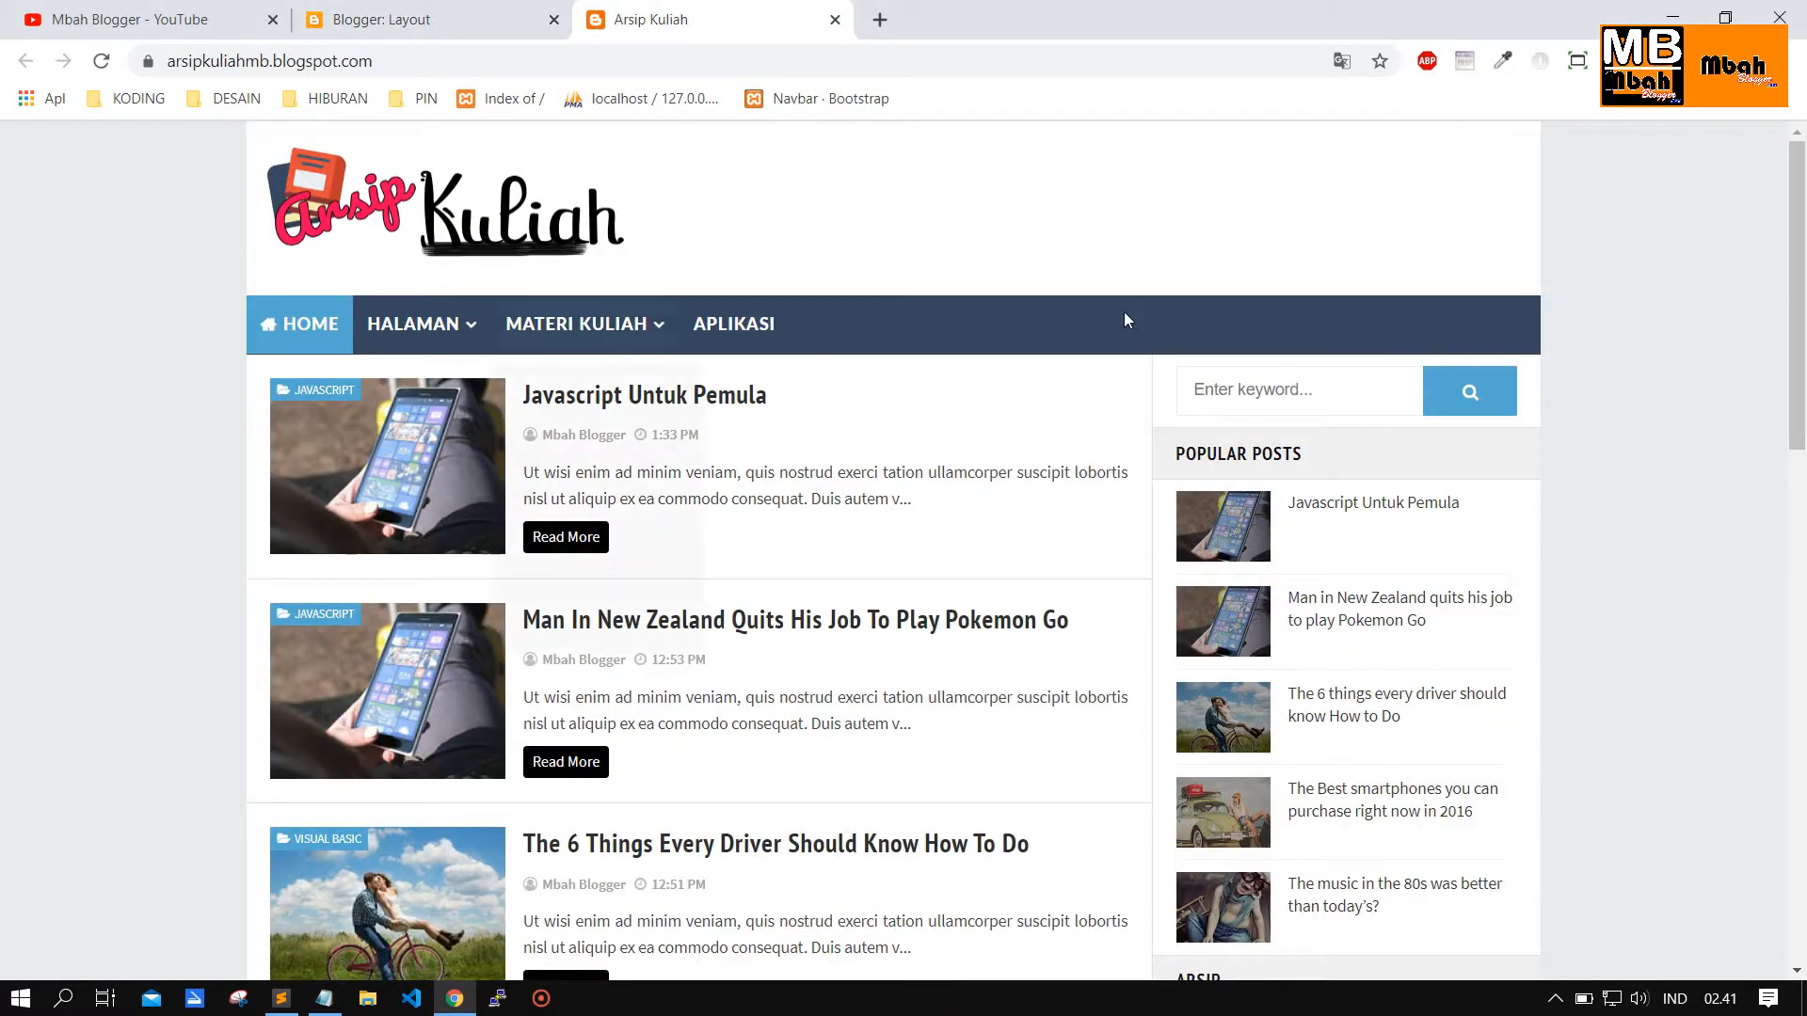
pyautogui.click(101, 60)
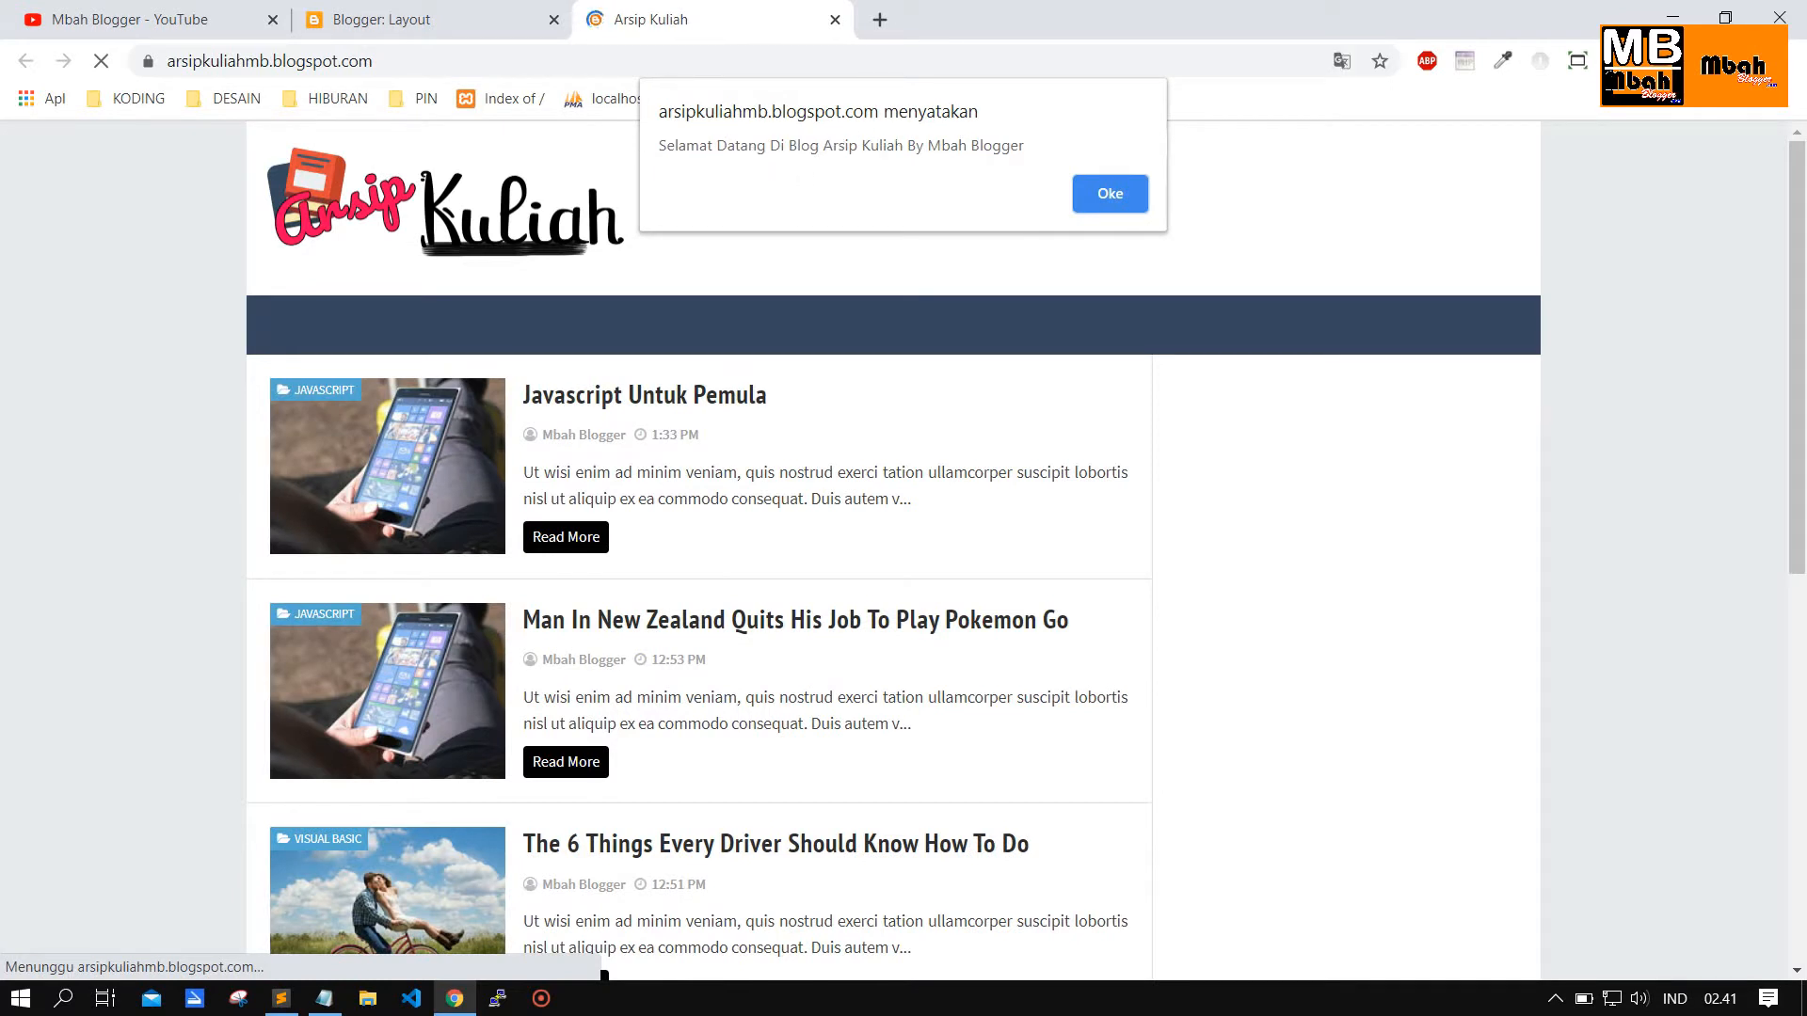
pyautogui.click(1120, 193)
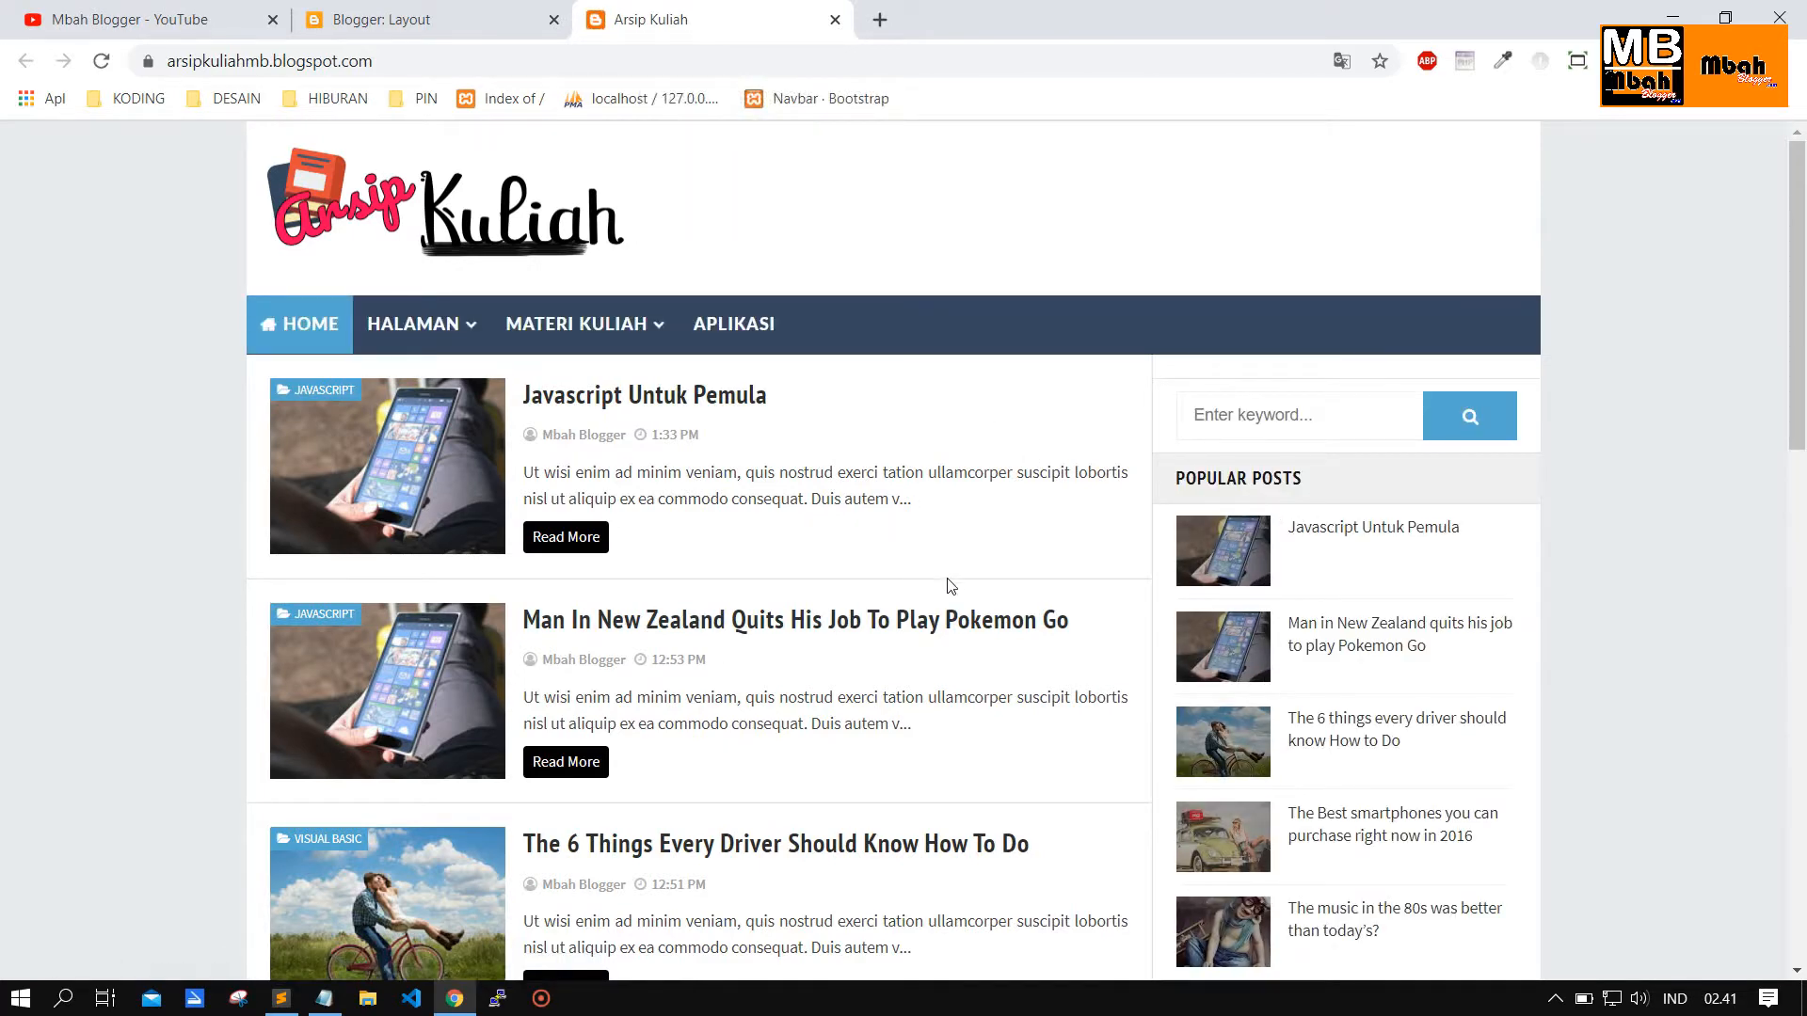
pyautogui.scroll(-5, 950, 593)
pyautogui.scroll(5, 951, 592)
pyautogui.click(445, 10)
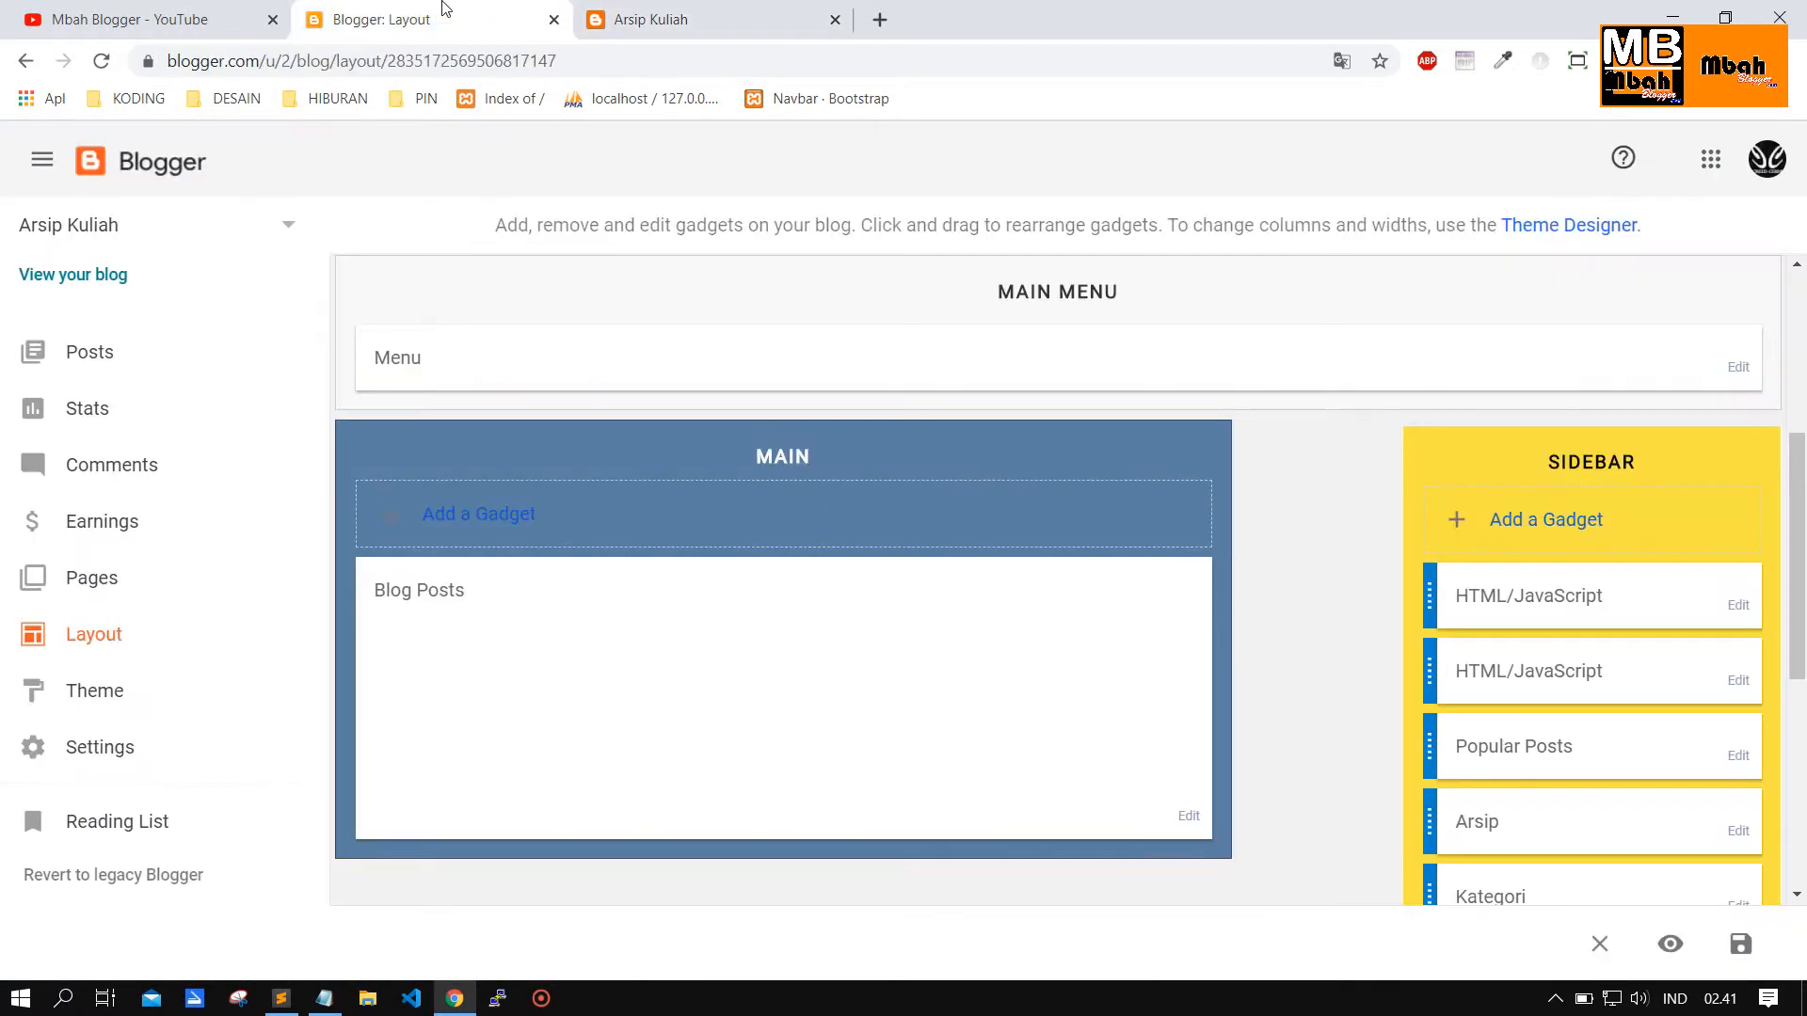
pyautogui.click(720, 11)
pyautogui.click(518, 15)
# Remove the HTML/JavaScript gadget containing the welcome alert from the sidebar and confirm the removal.
pyautogui.click(1738, 605)
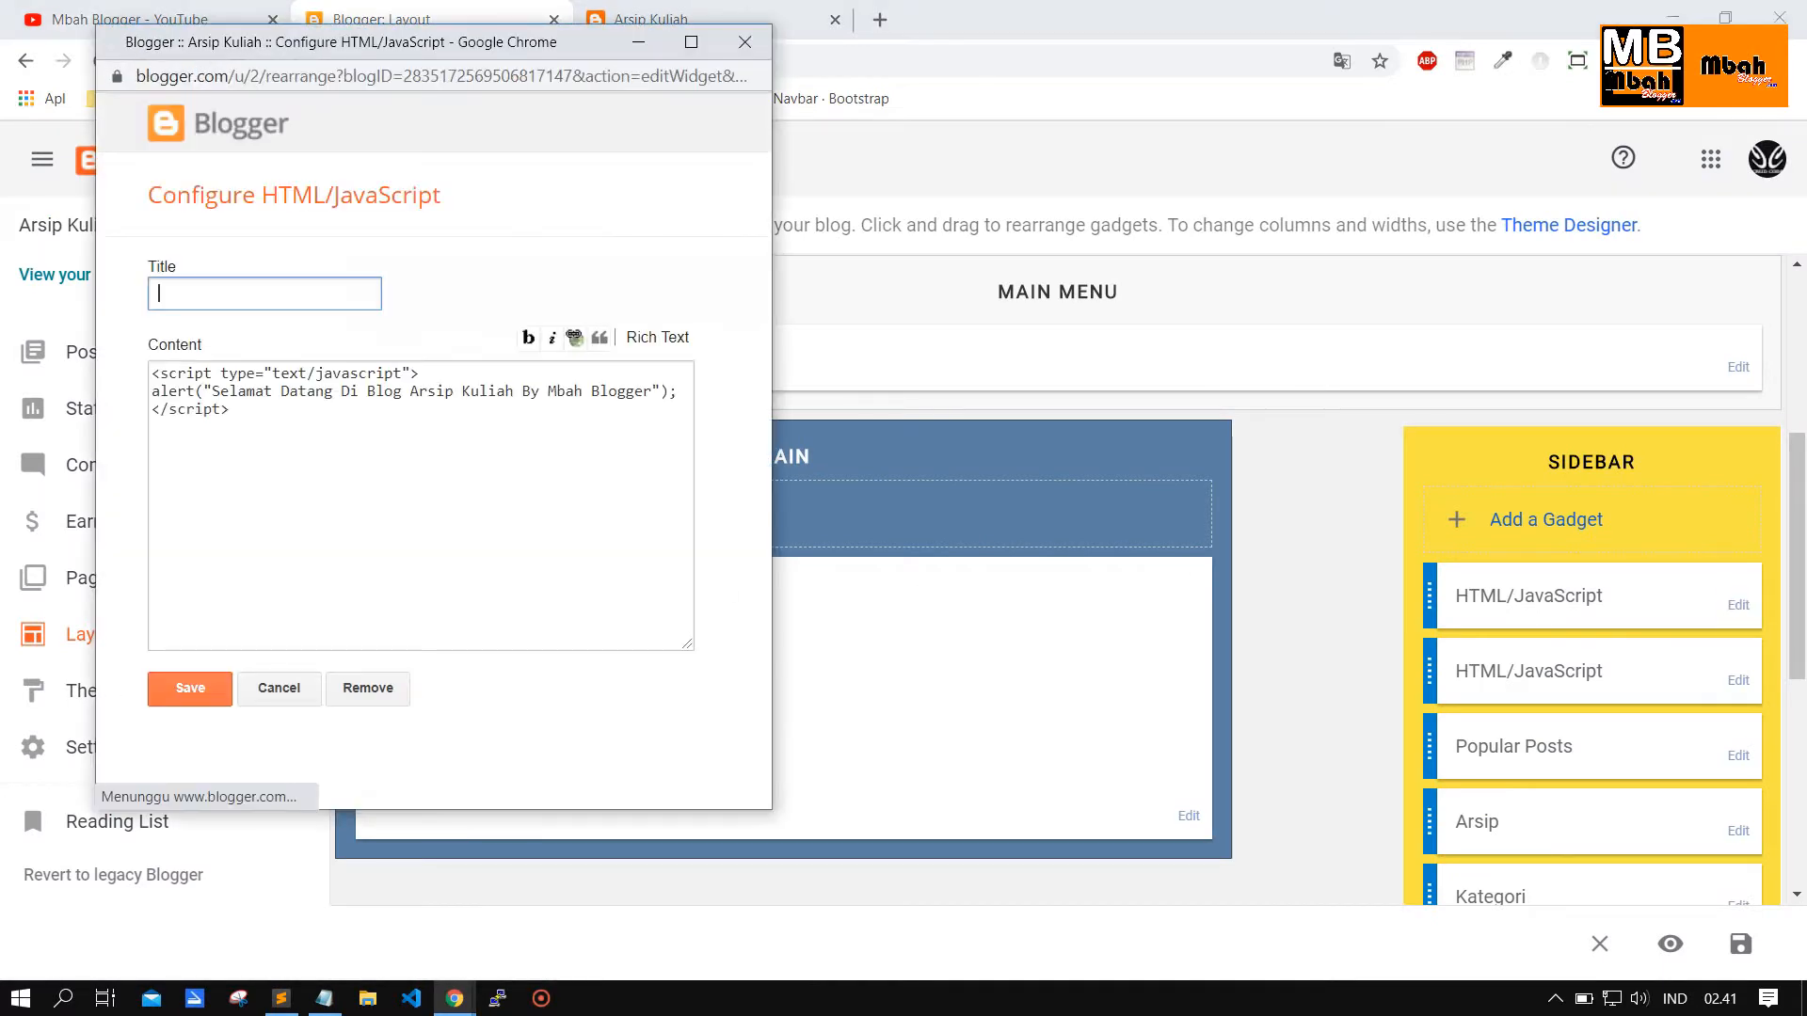
pyautogui.click(367, 688)
pyautogui.click(563, 228)
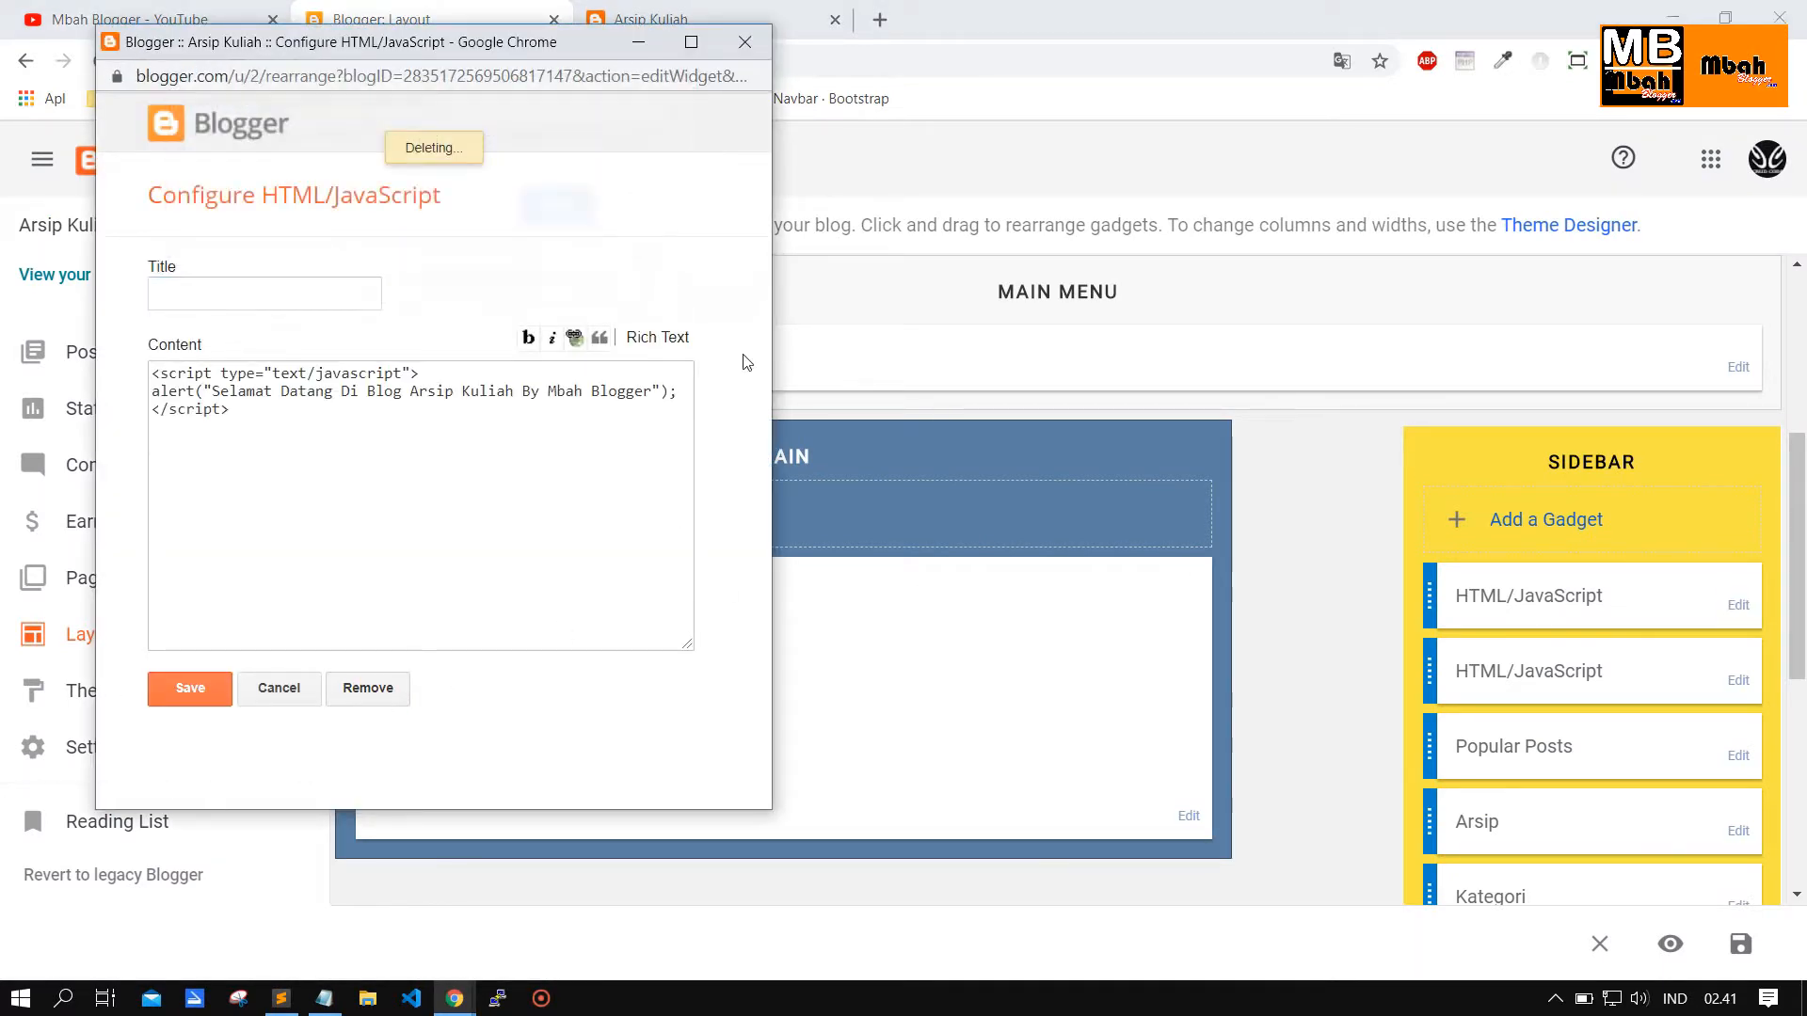
# Add a Profile gadget titled "About Me" to the sidebar with Show location enabled and save it.
pyautogui.click(1434, 528)
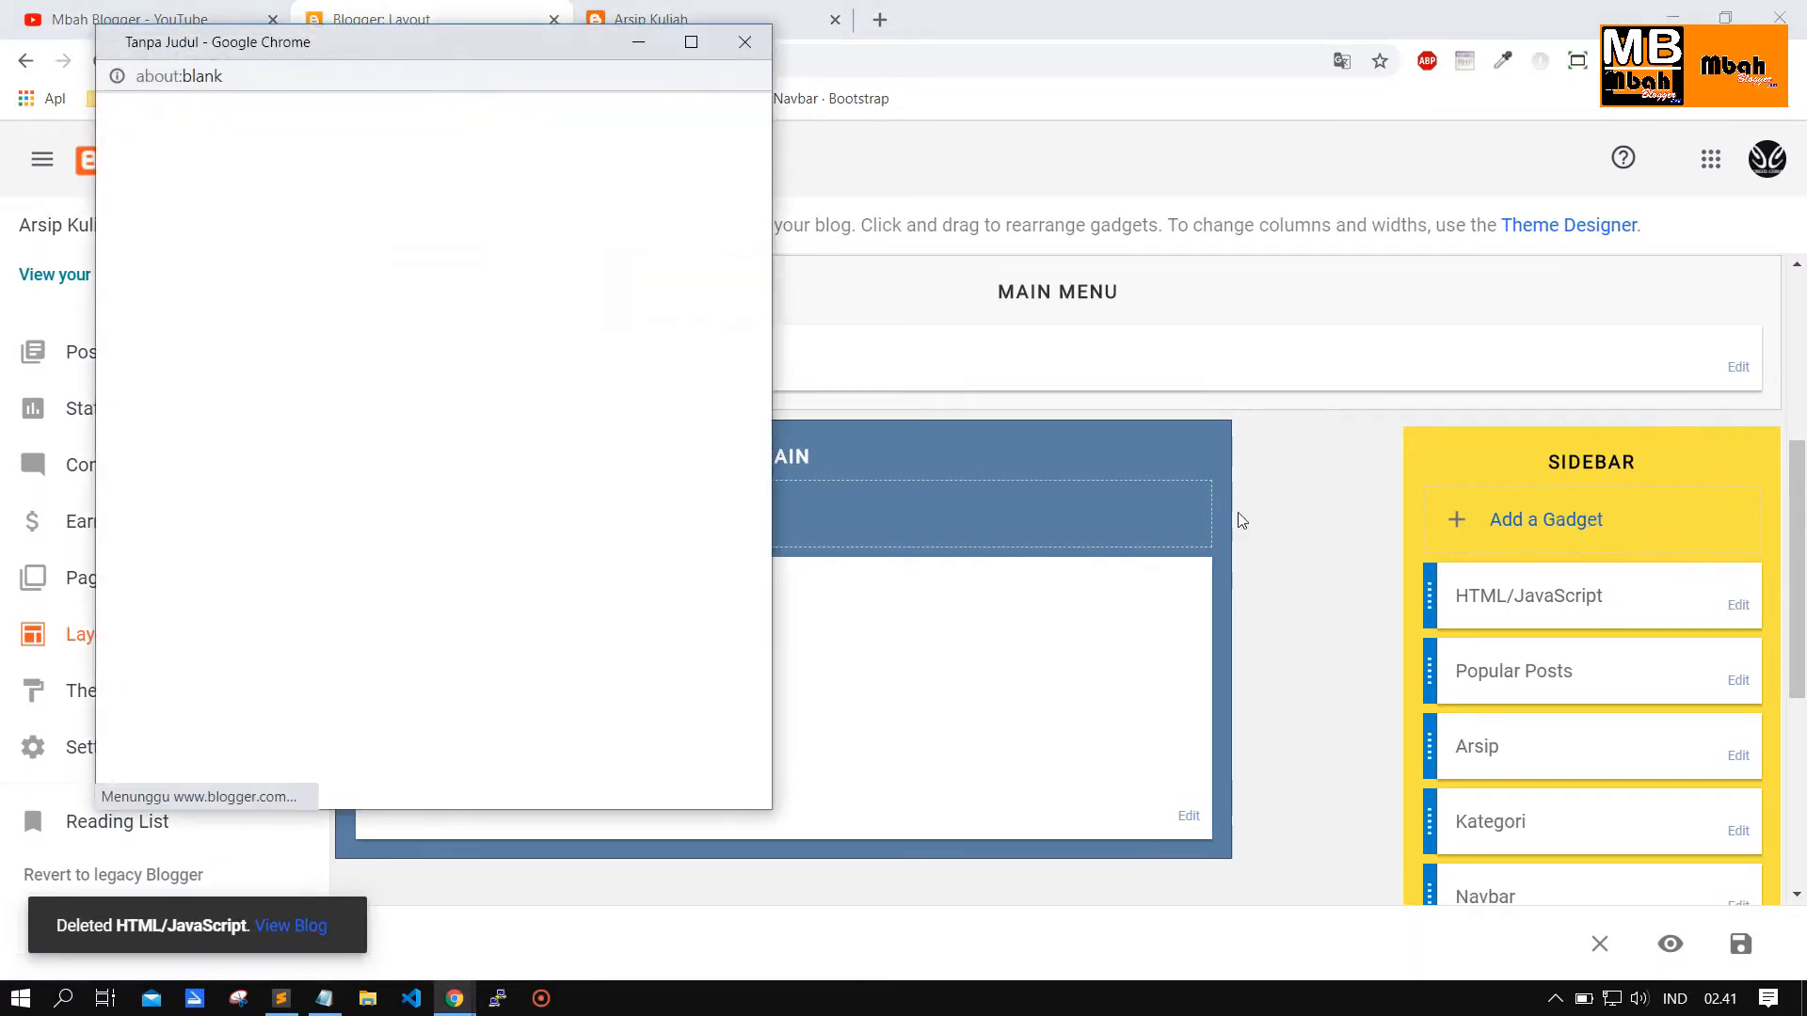
pyautogui.moveTo(392, 49); pyautogui.dragTo(770, 66)
pyautogui.scroll(-4, 758, 493)
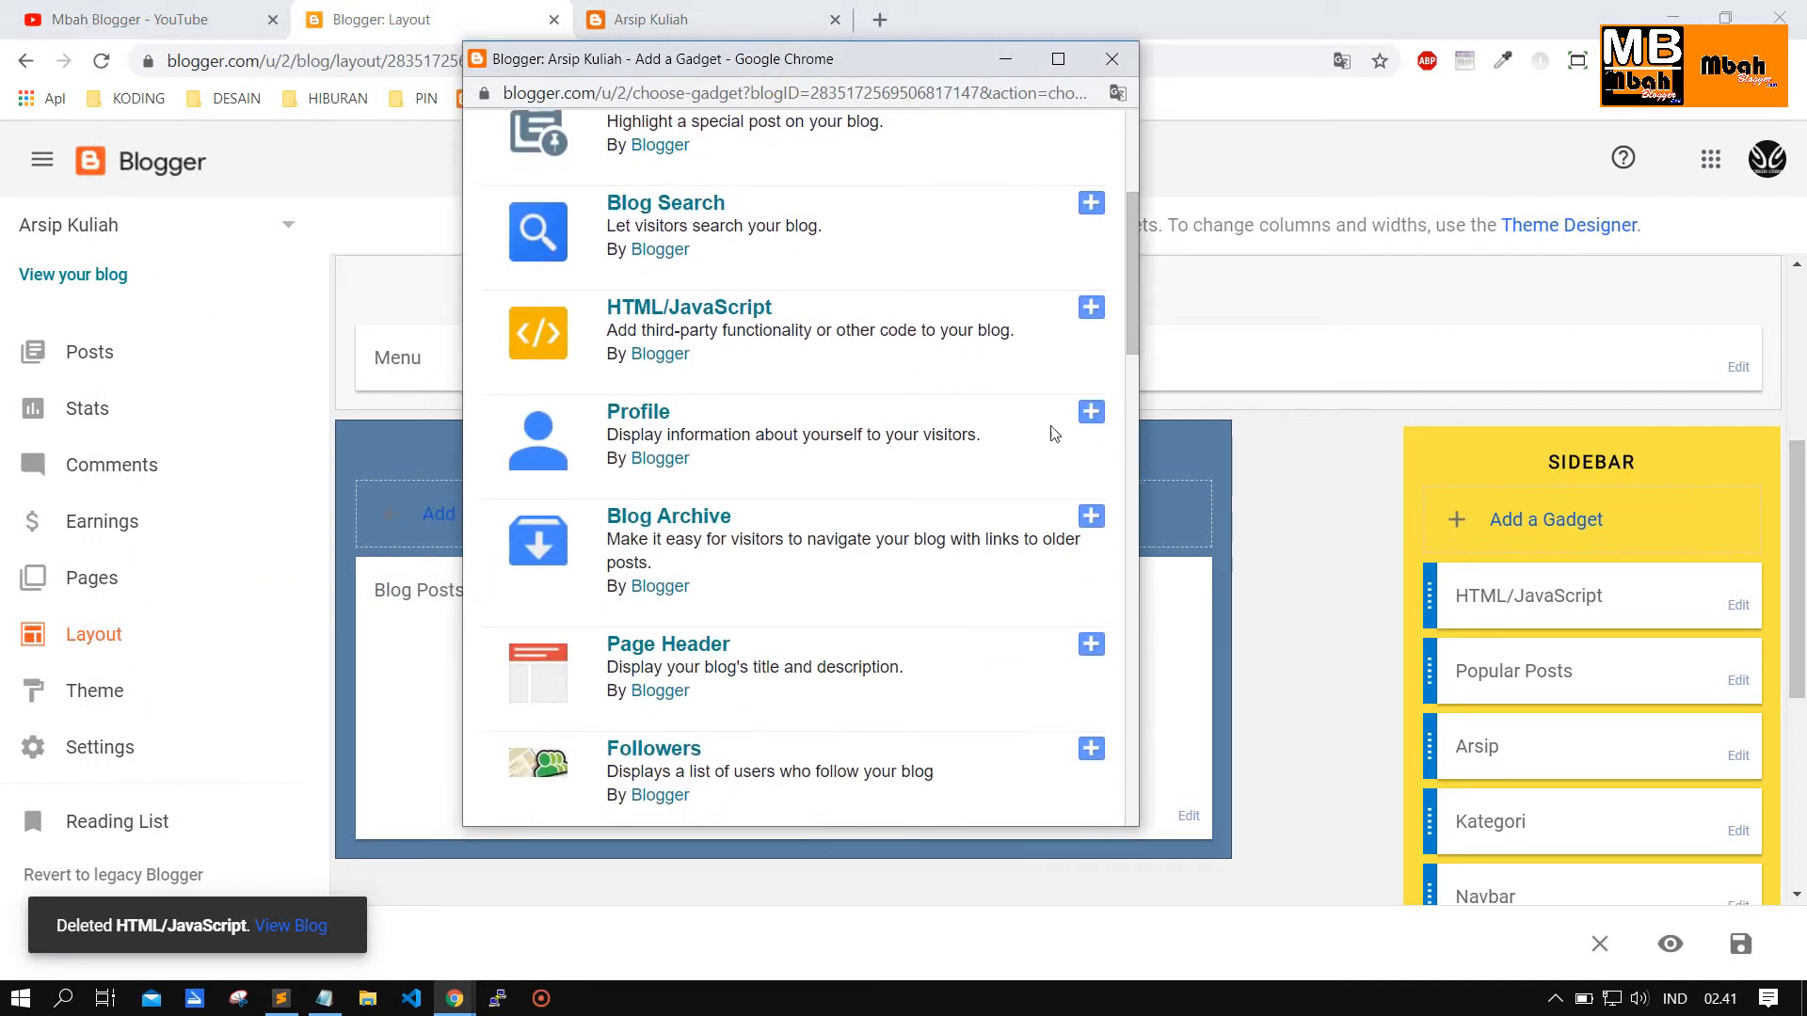
pyautogui.click(1091, 411)
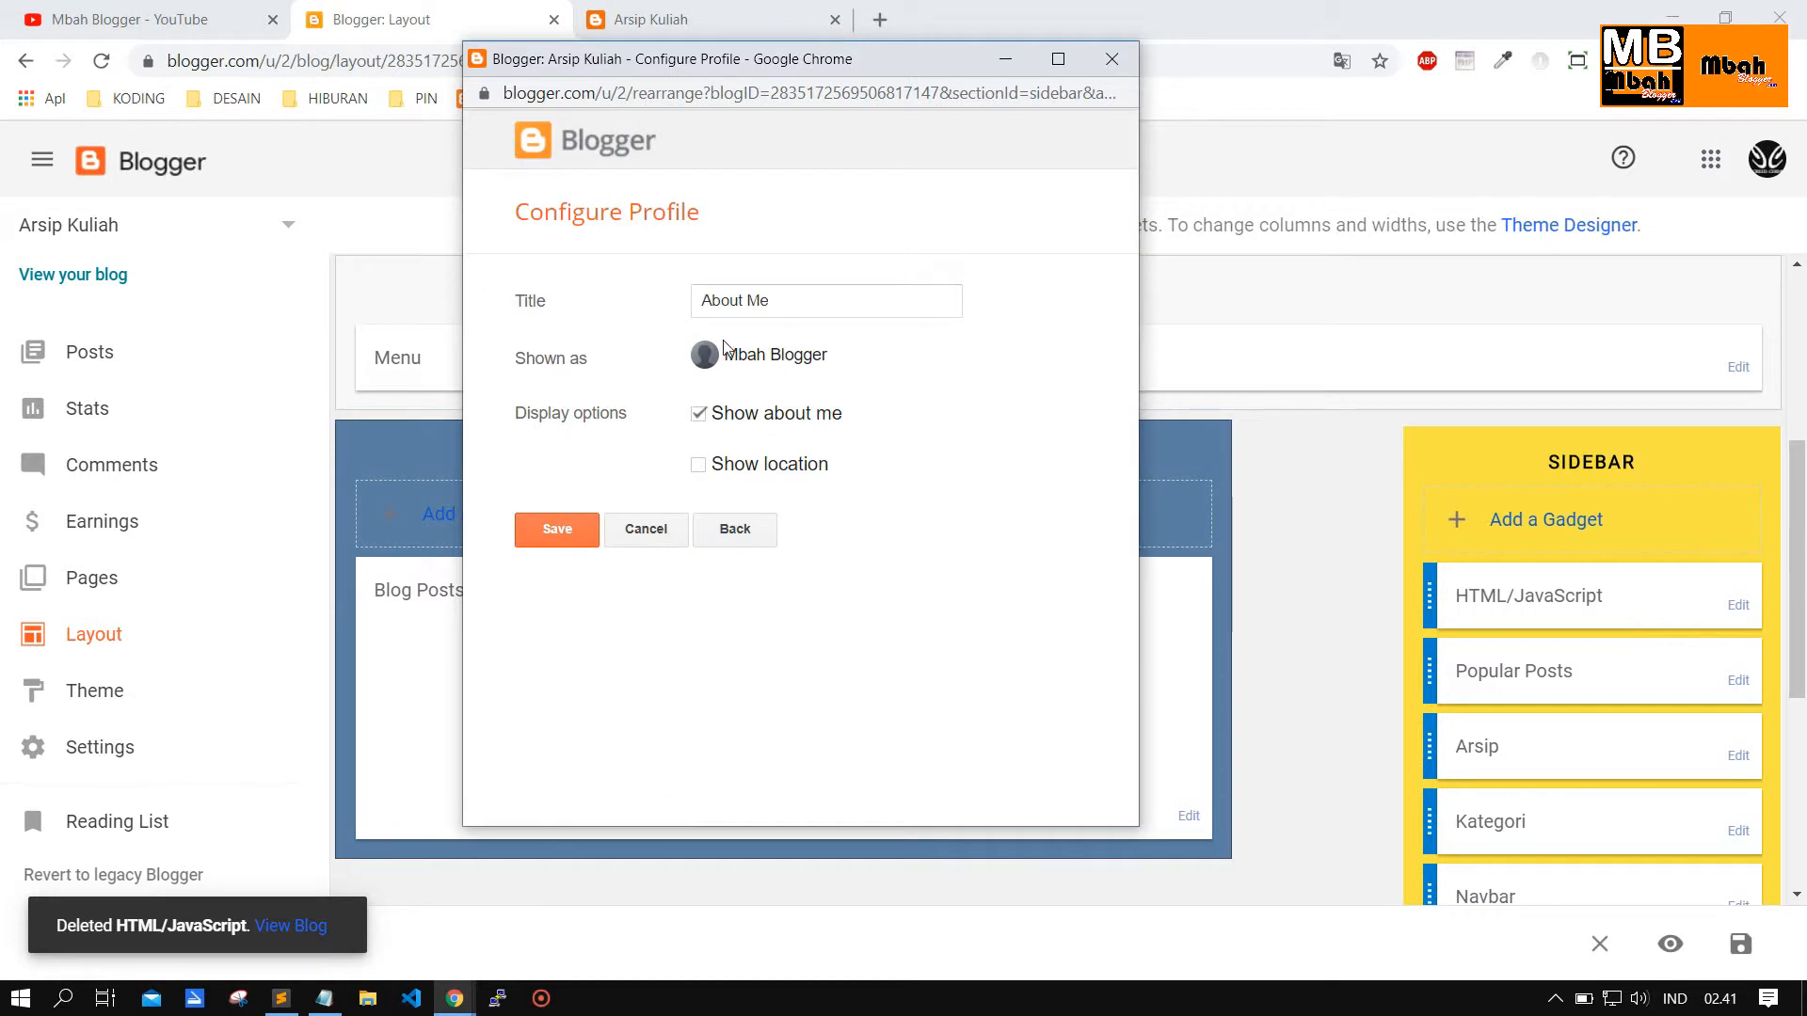
pyautogui.click(713, 468)
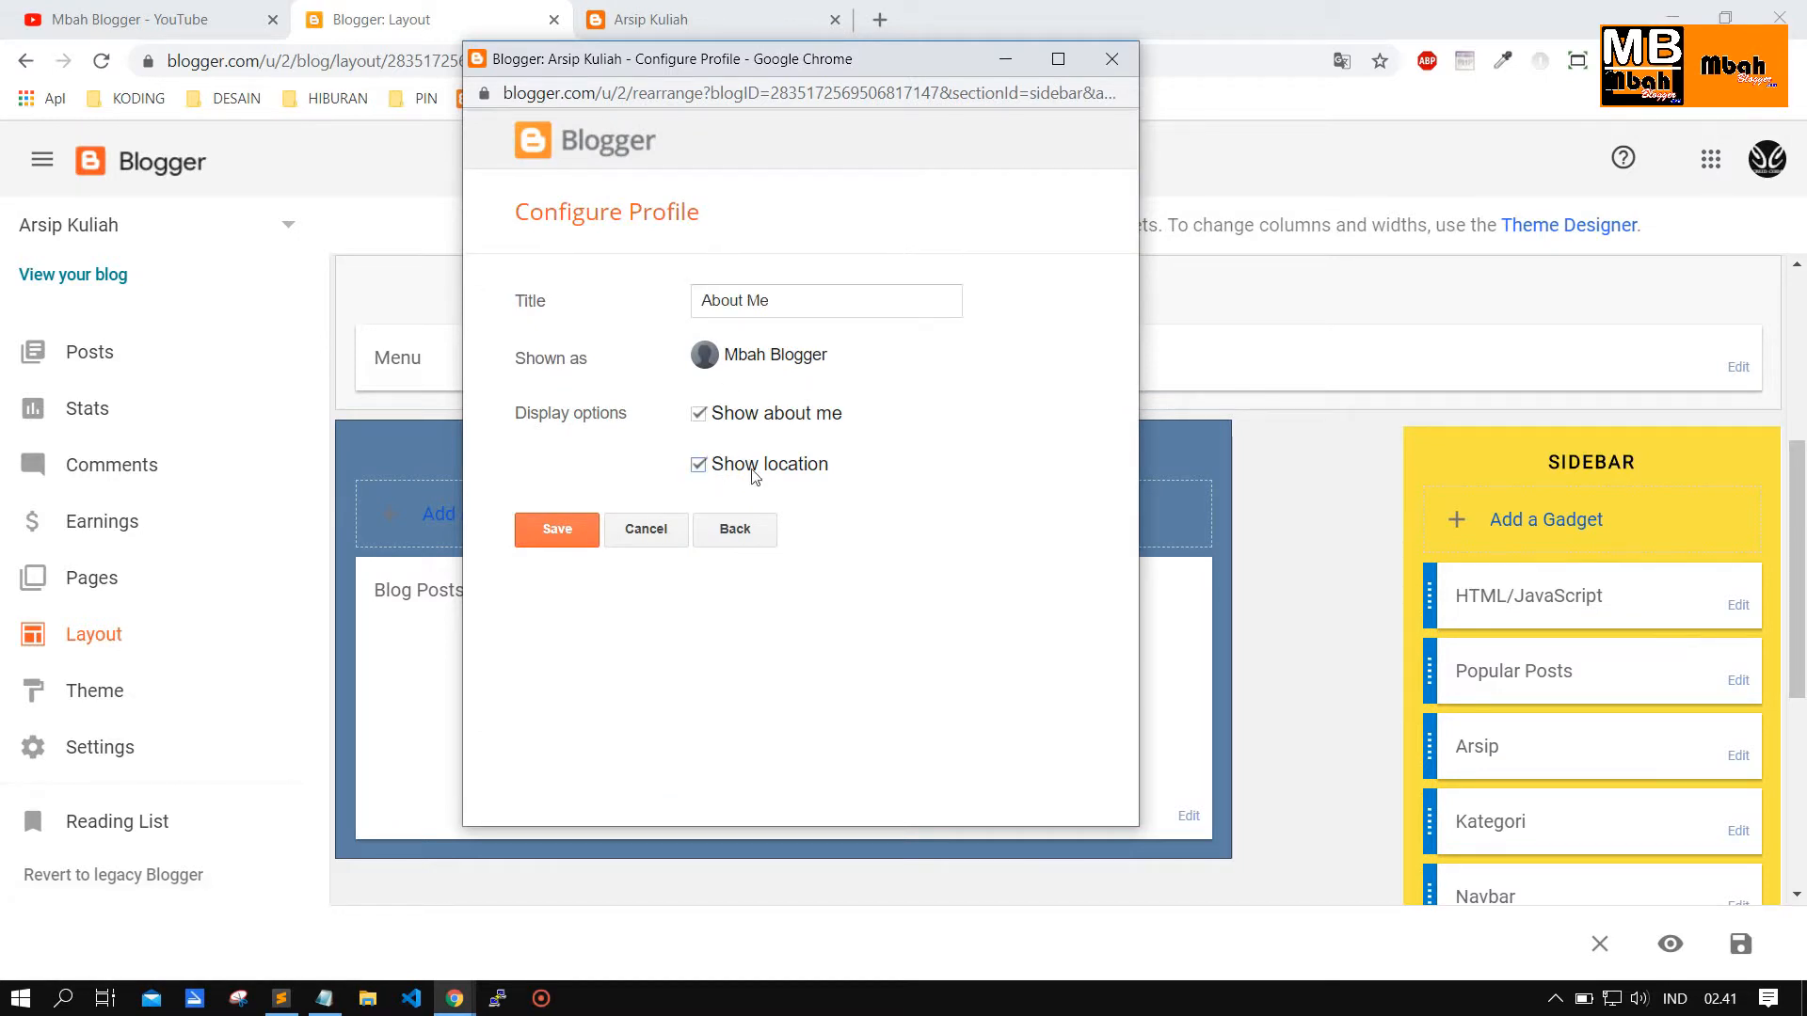
pyautogui.click(581, 532)
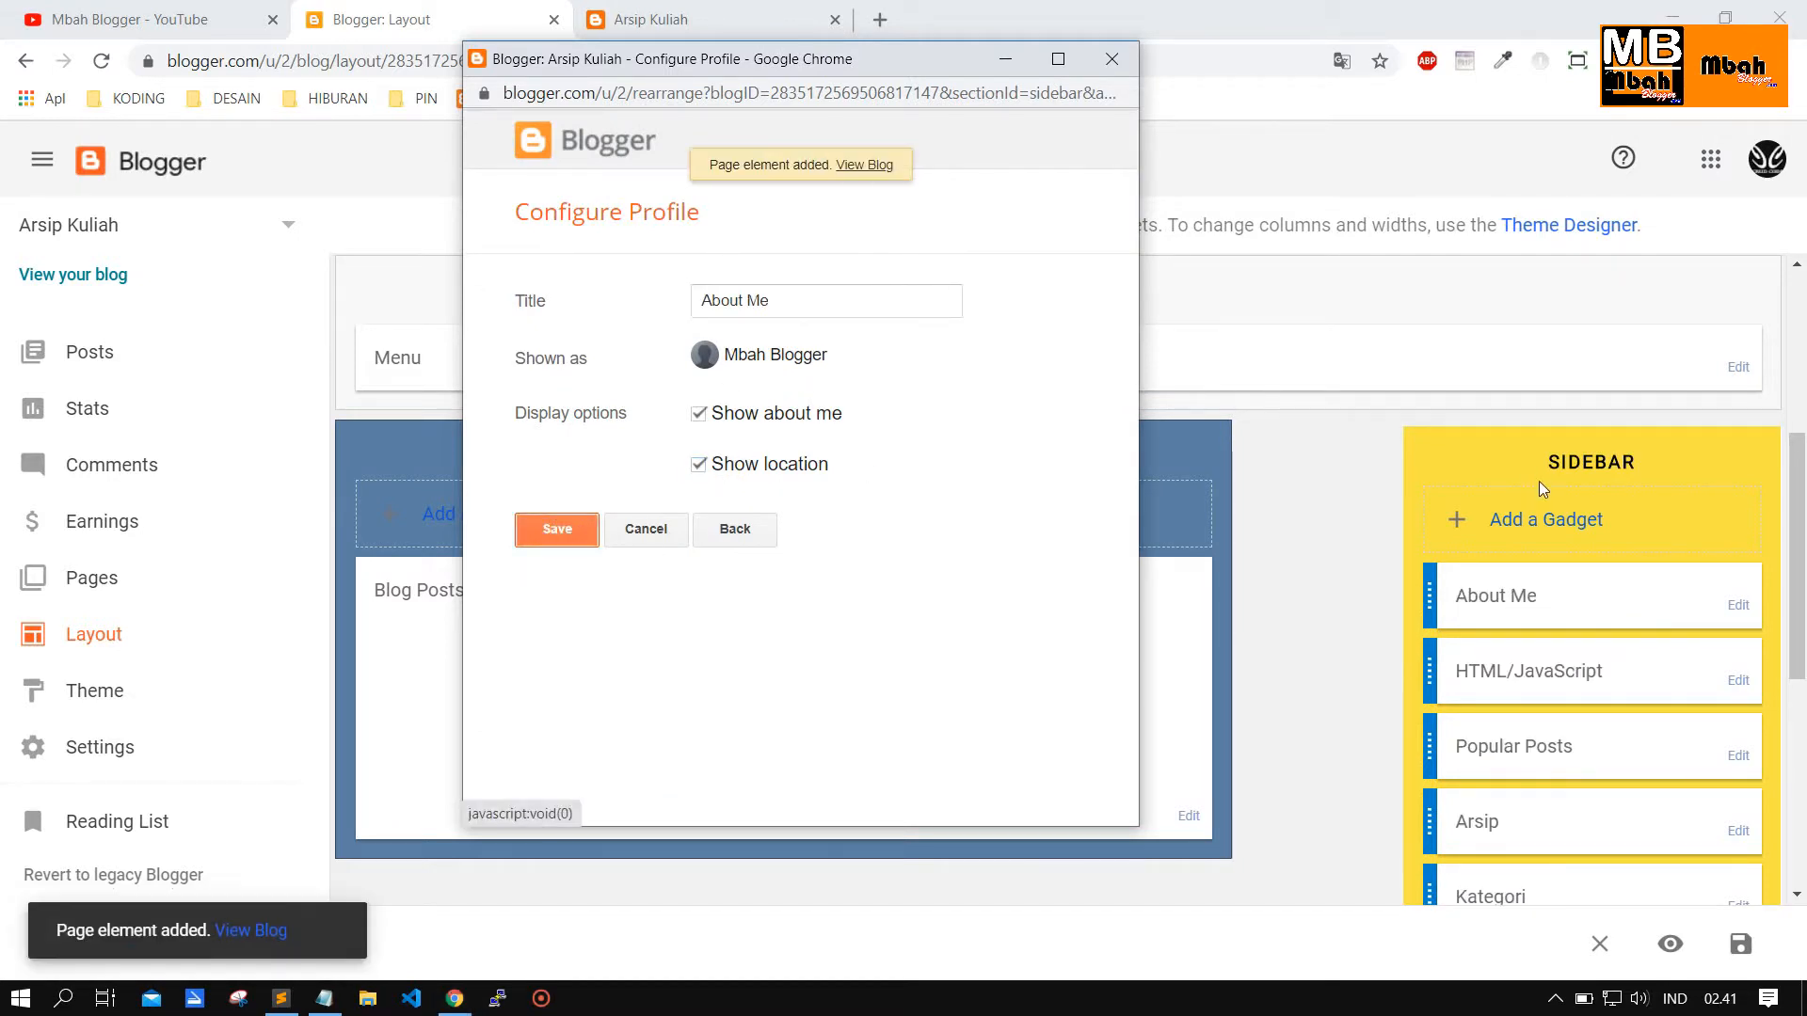
# Reload the Arsip Kuliah blog to view the About Me section in its sidebar and return to the layout.
pyautogui.click(696, 19)
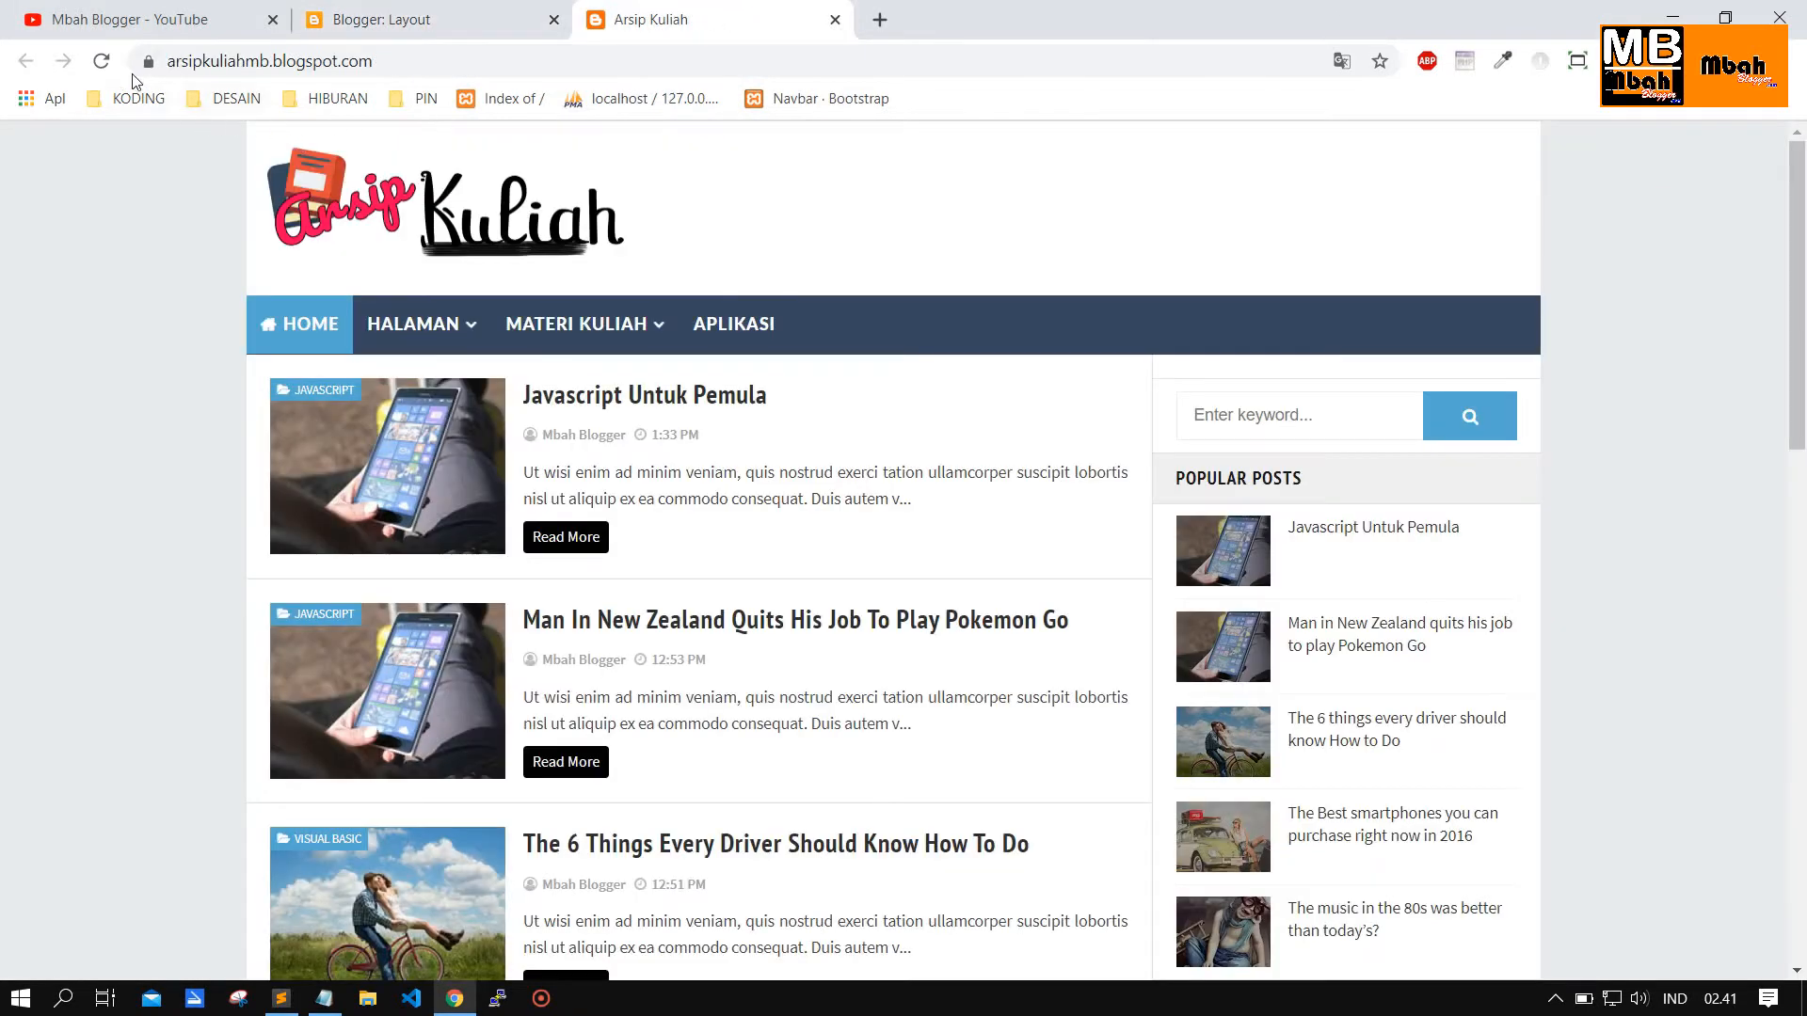
pyautogui.click(100, 60)
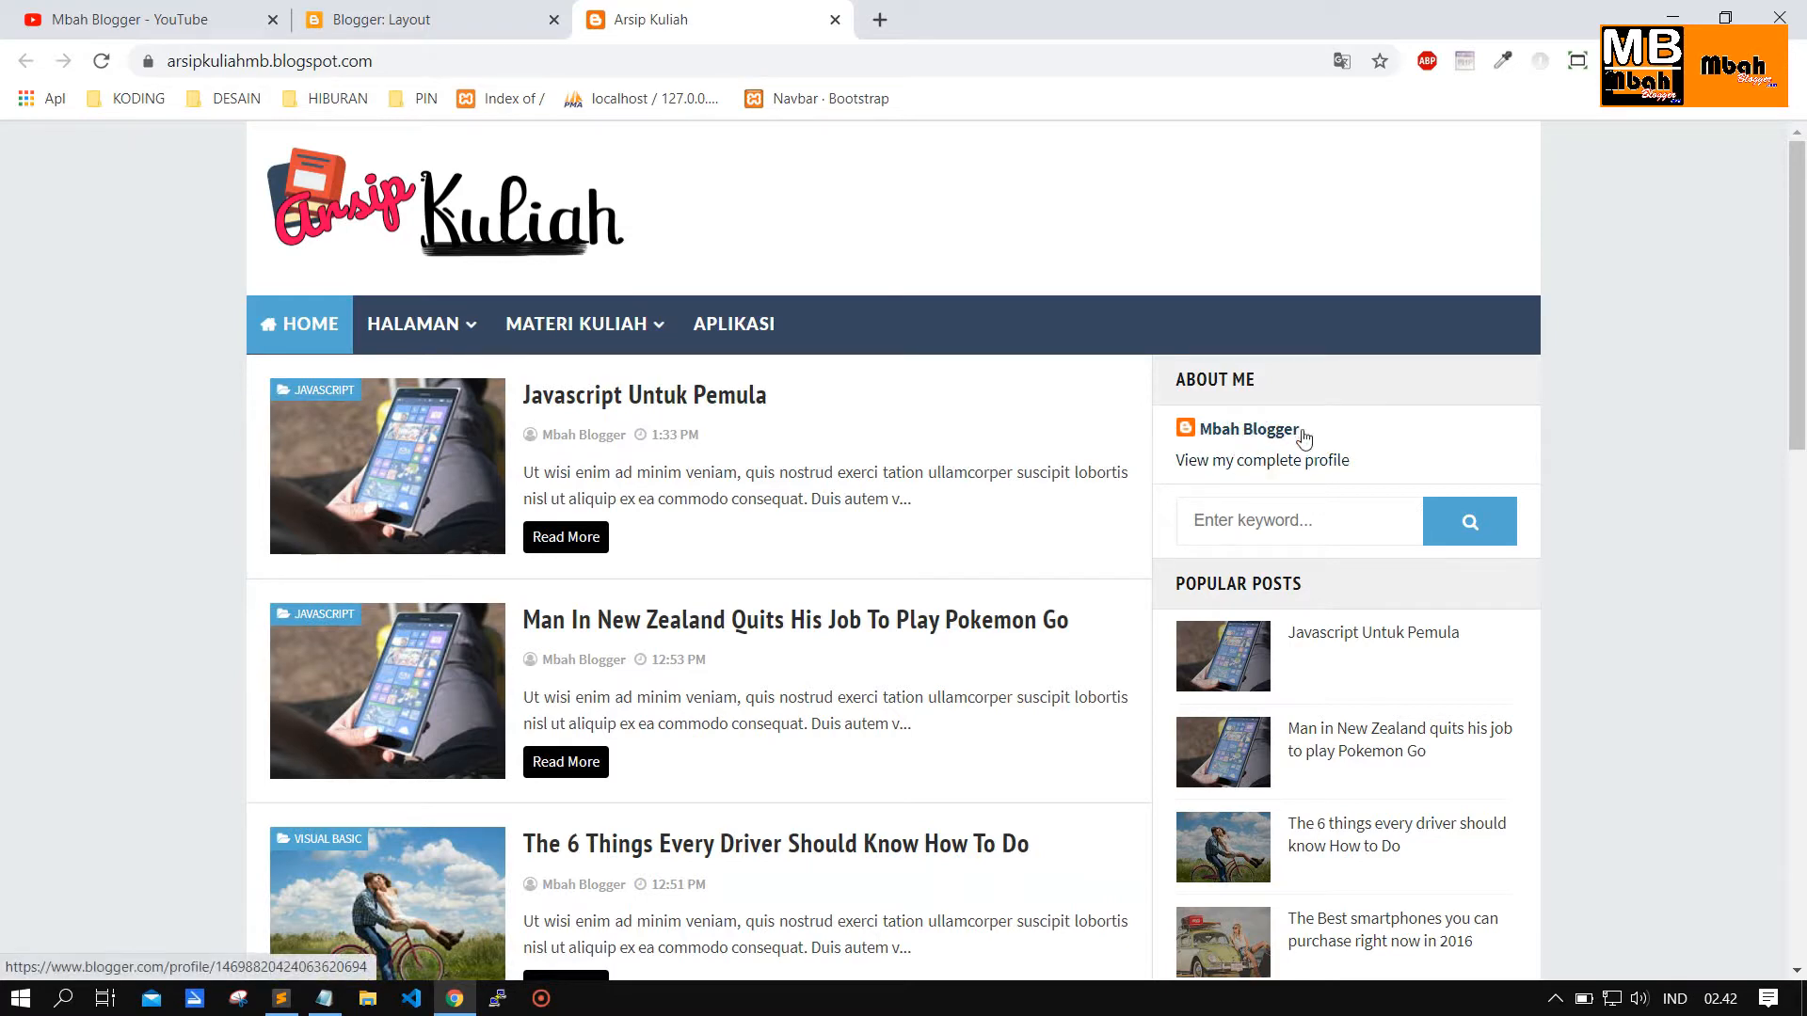
pyautogui.click(433, 19)
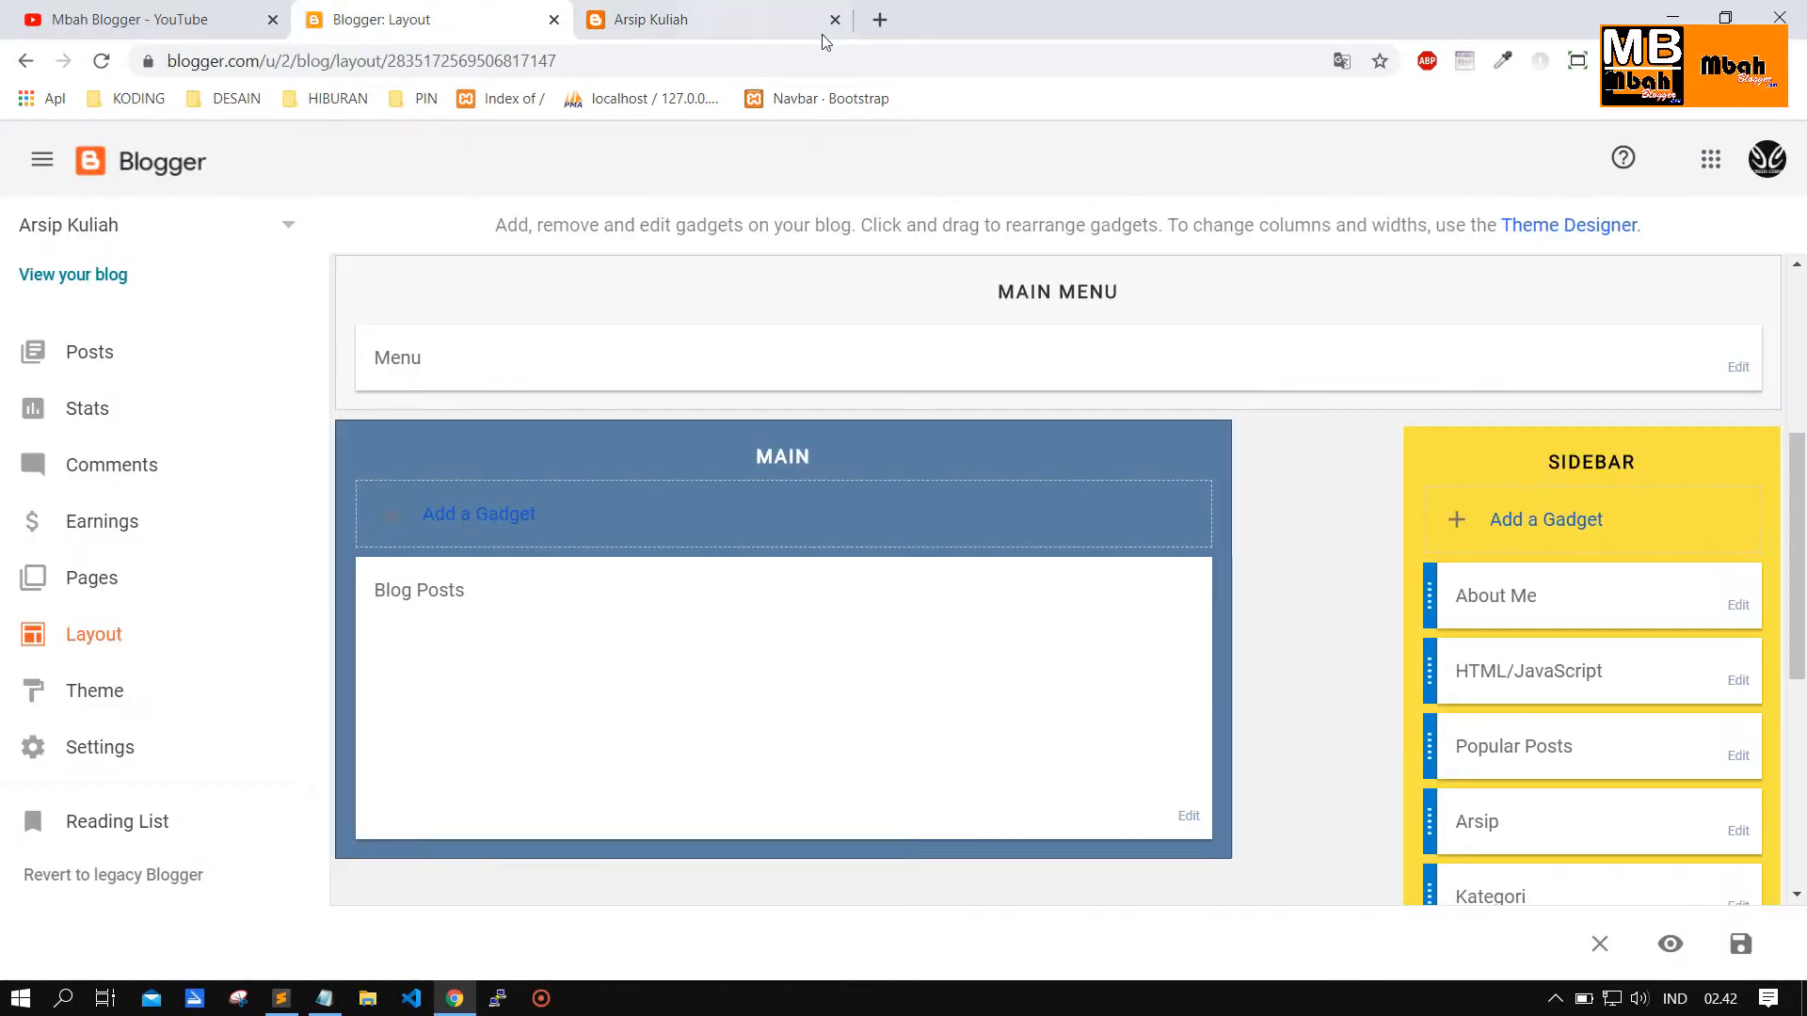
# Remove the About Me gadget from the sidebar and confirm the removal.
pyautogui.click(1738, 607)
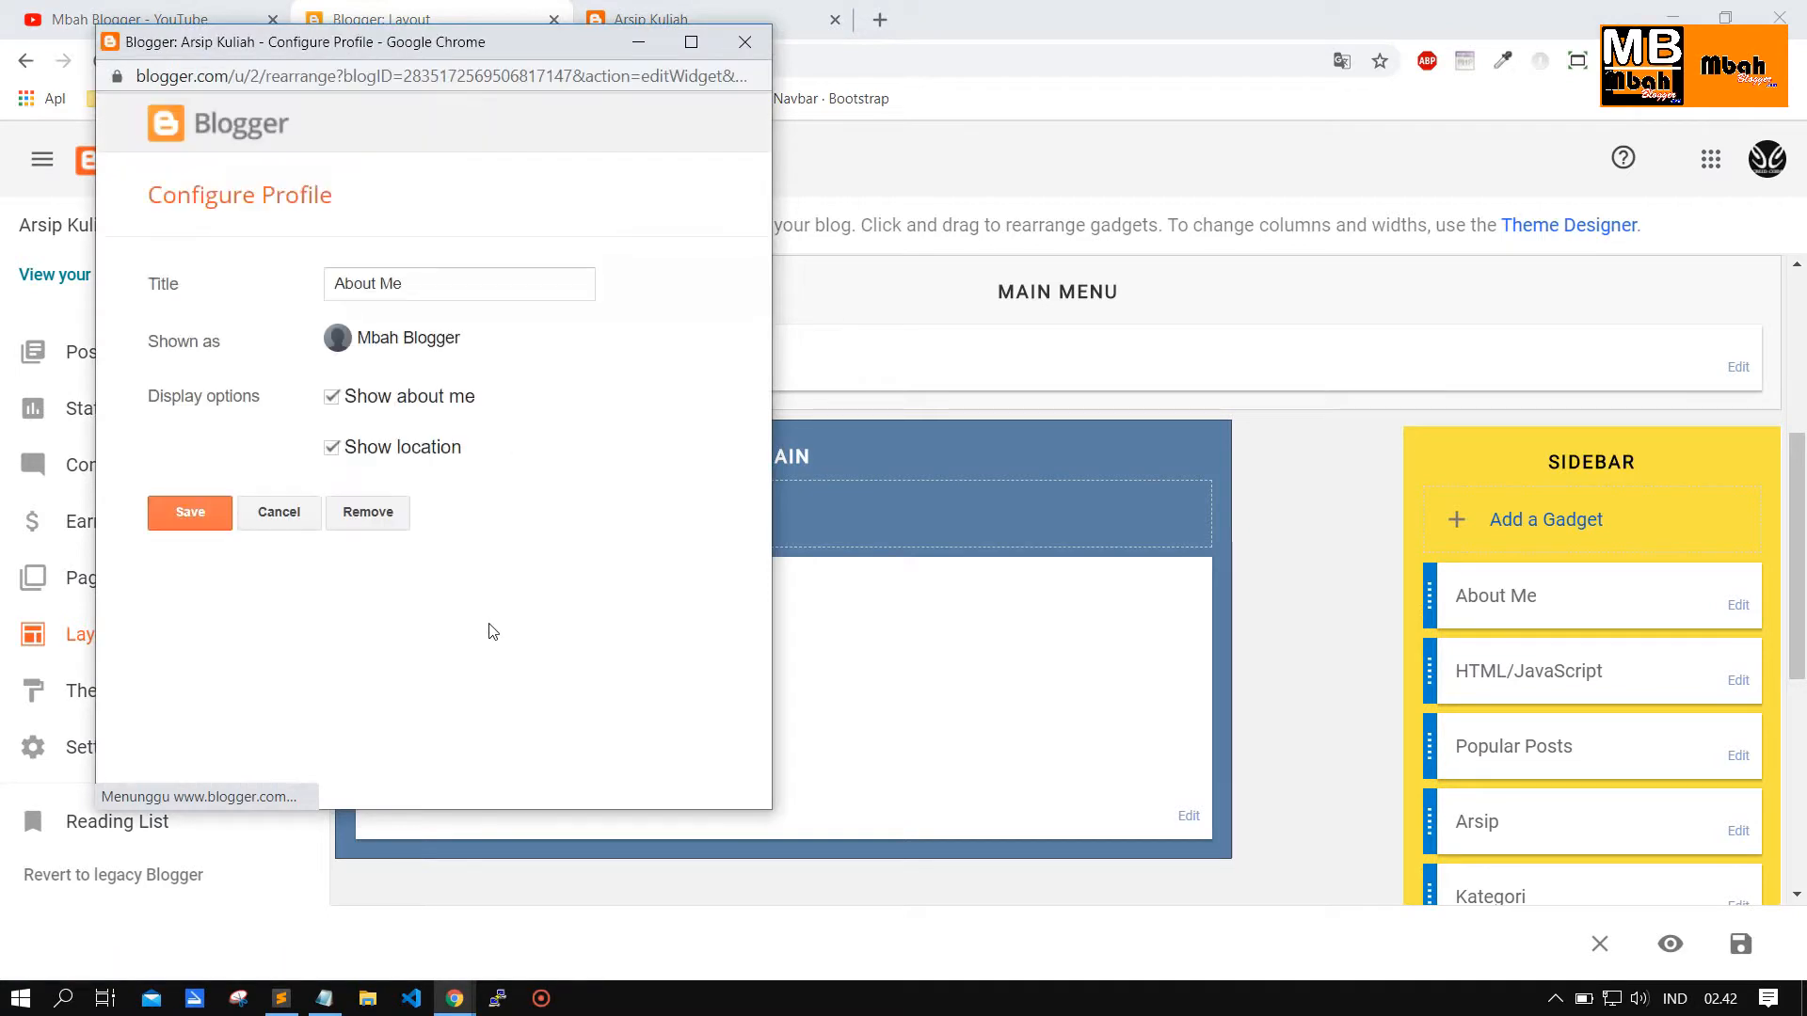
pyautogui.click(367, 512)
pyautogui.click(555, 227)
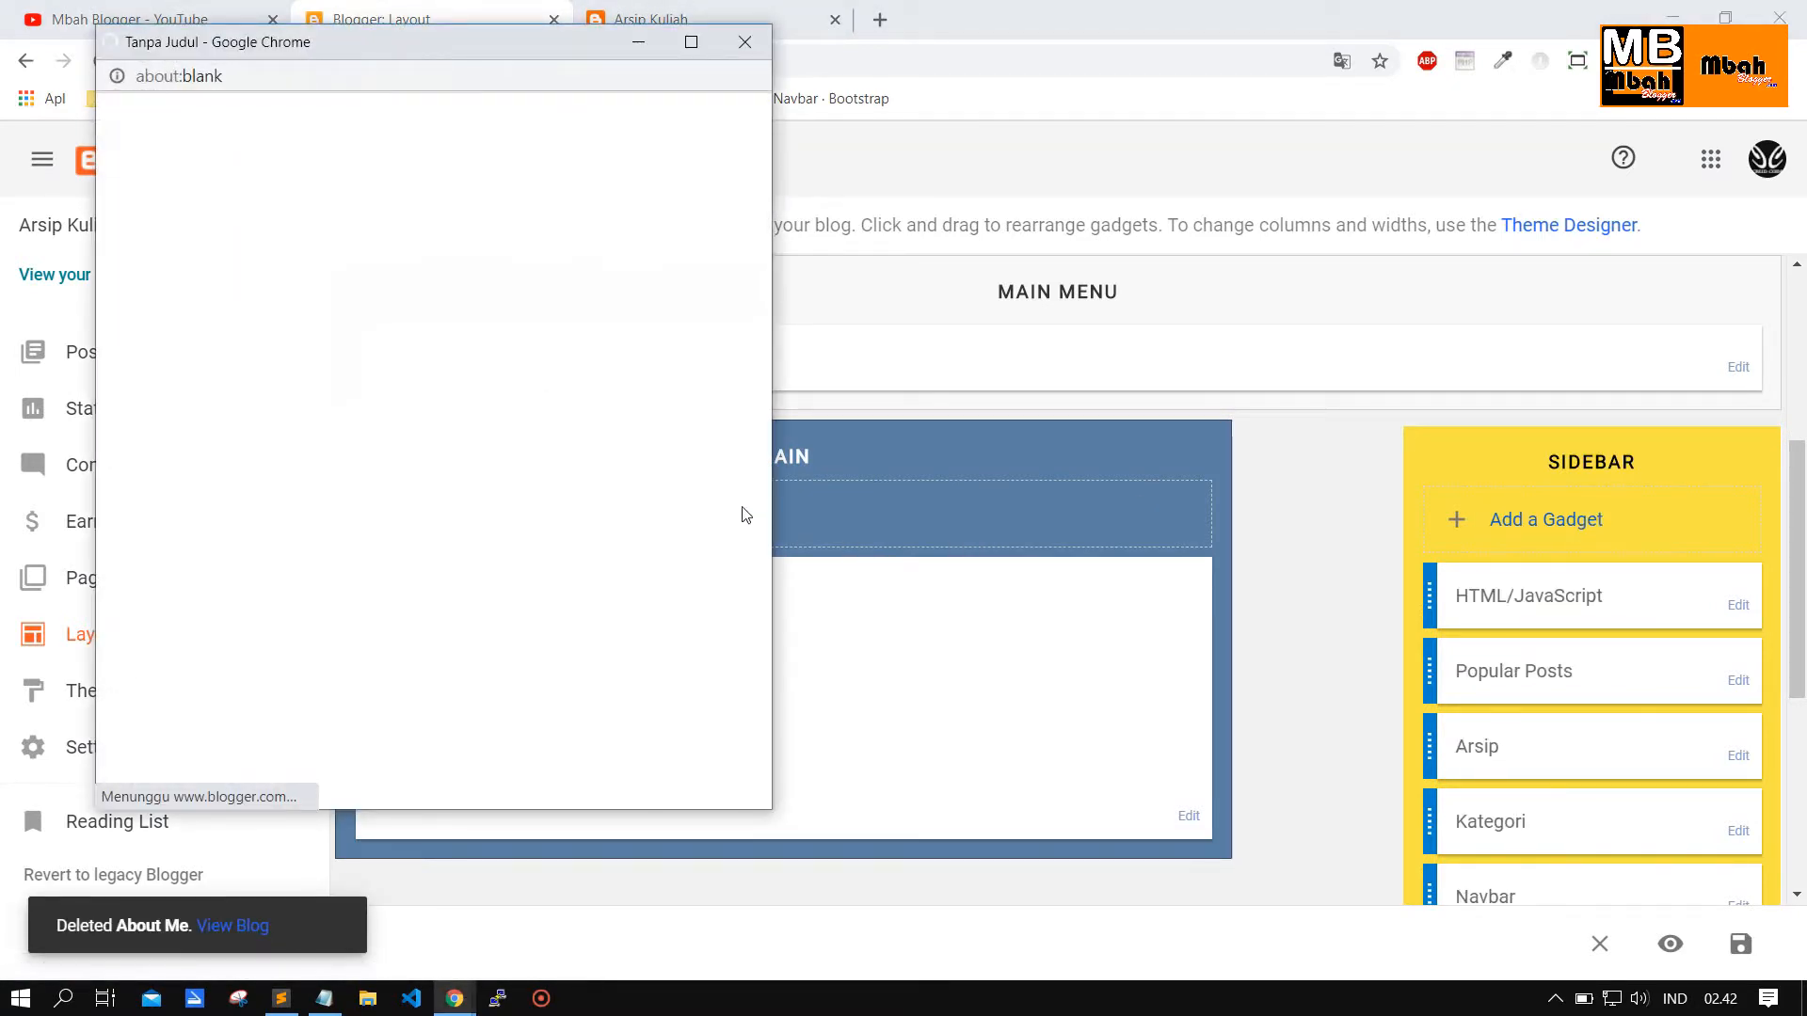
# Choose the Blog Archive gadget for the sidebar and bring up its configuration form.
pyautogui.scroll(-2, 468, 577)
pyautogui.scroll(-3, 467, 577)
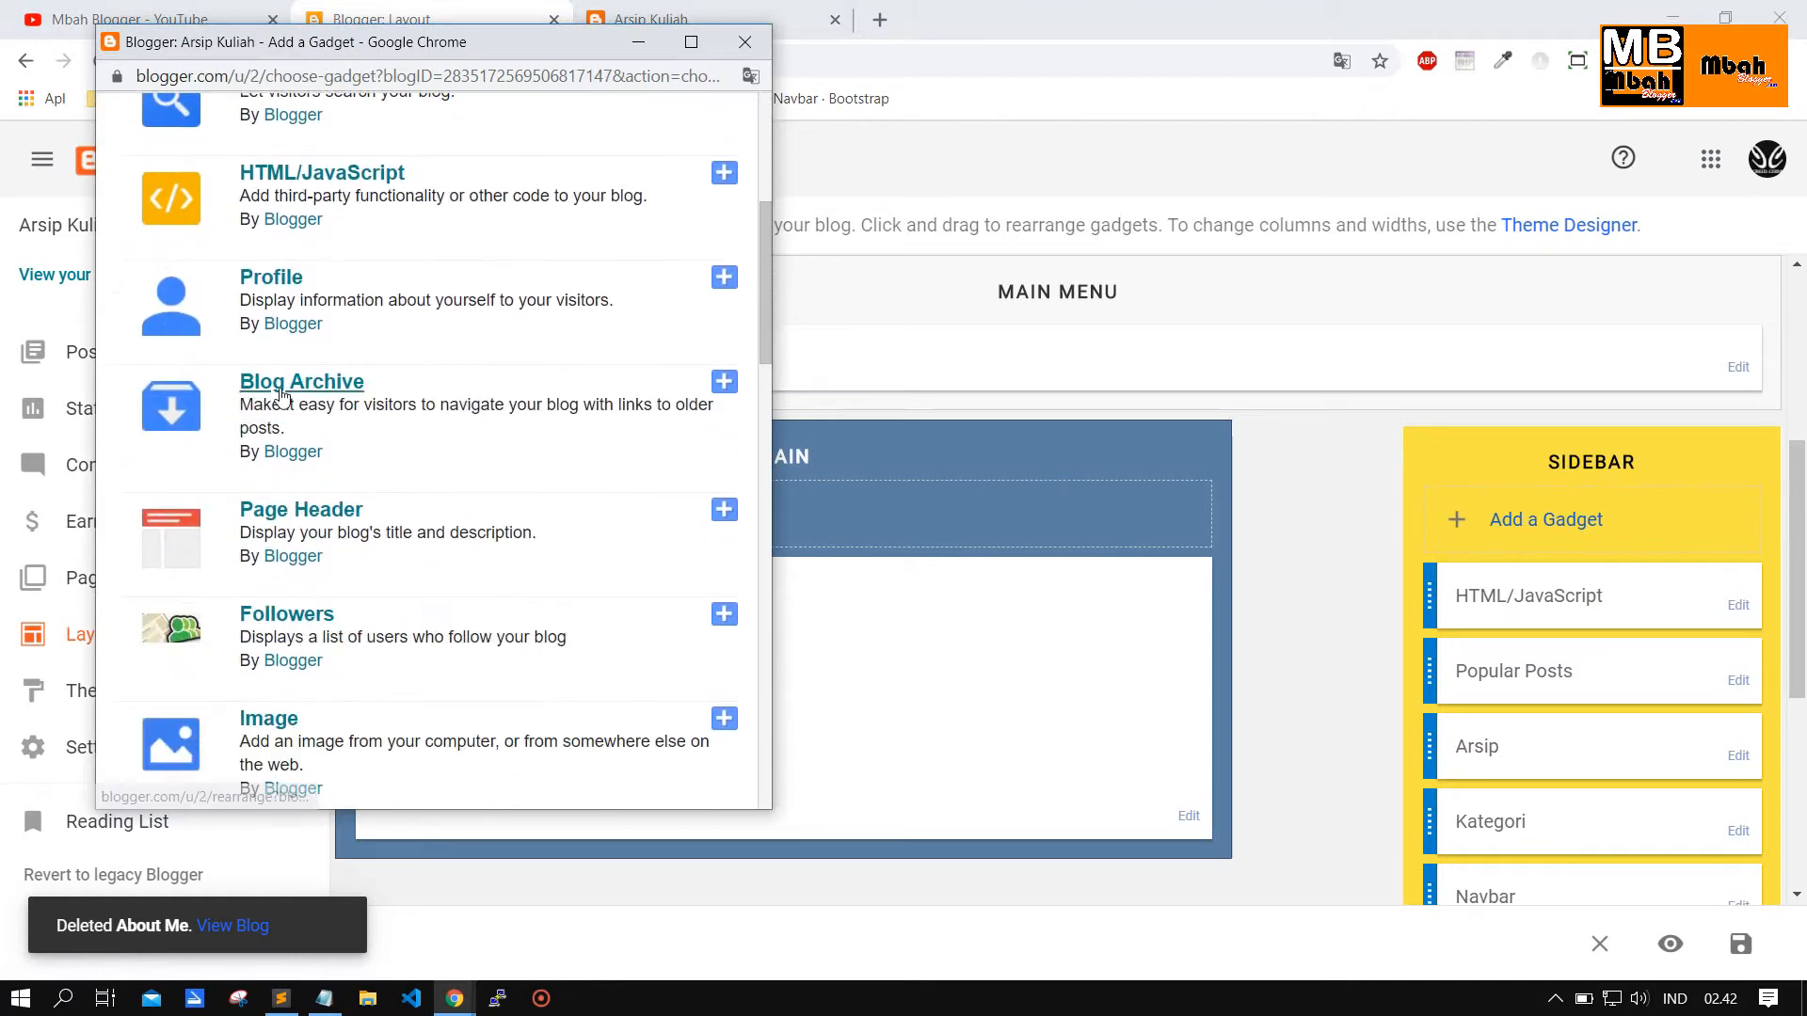
pyautogui.click(724, 381)
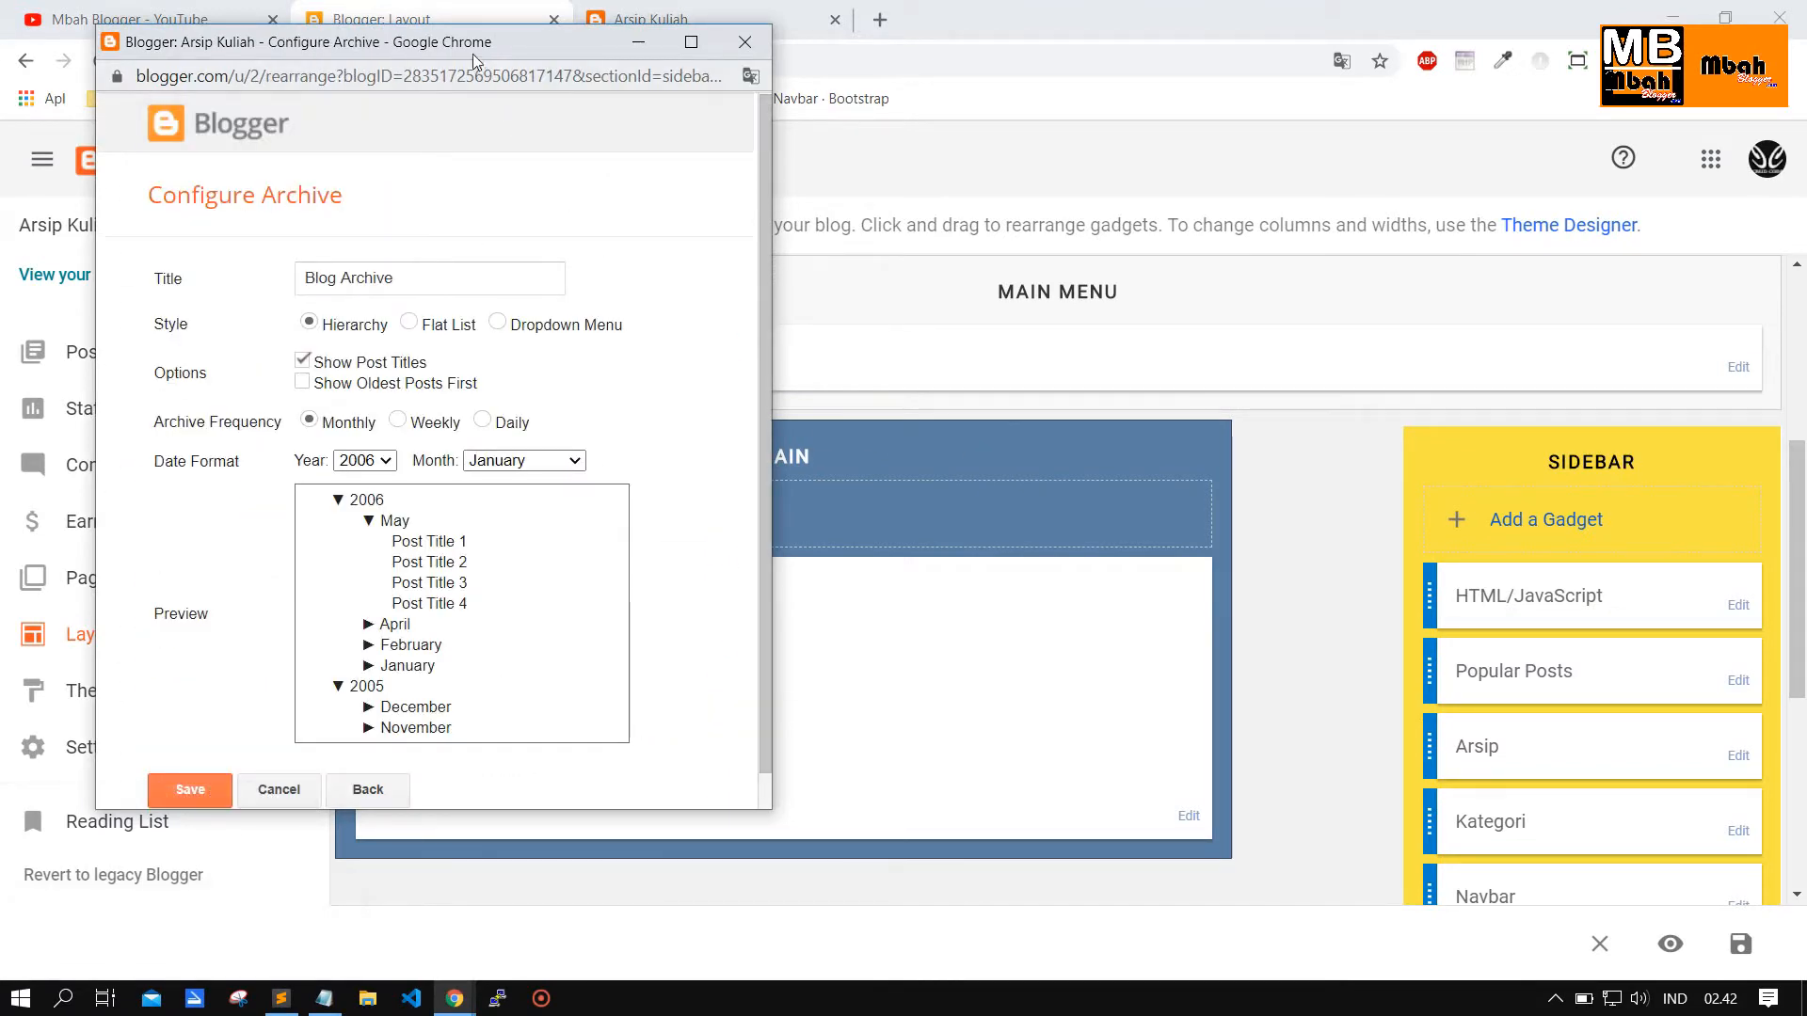
pyautogui.moveTo(473, 54); pyautogui.dragTo(942, 65)
pyautogui.scroll(-1, 1031, 382)
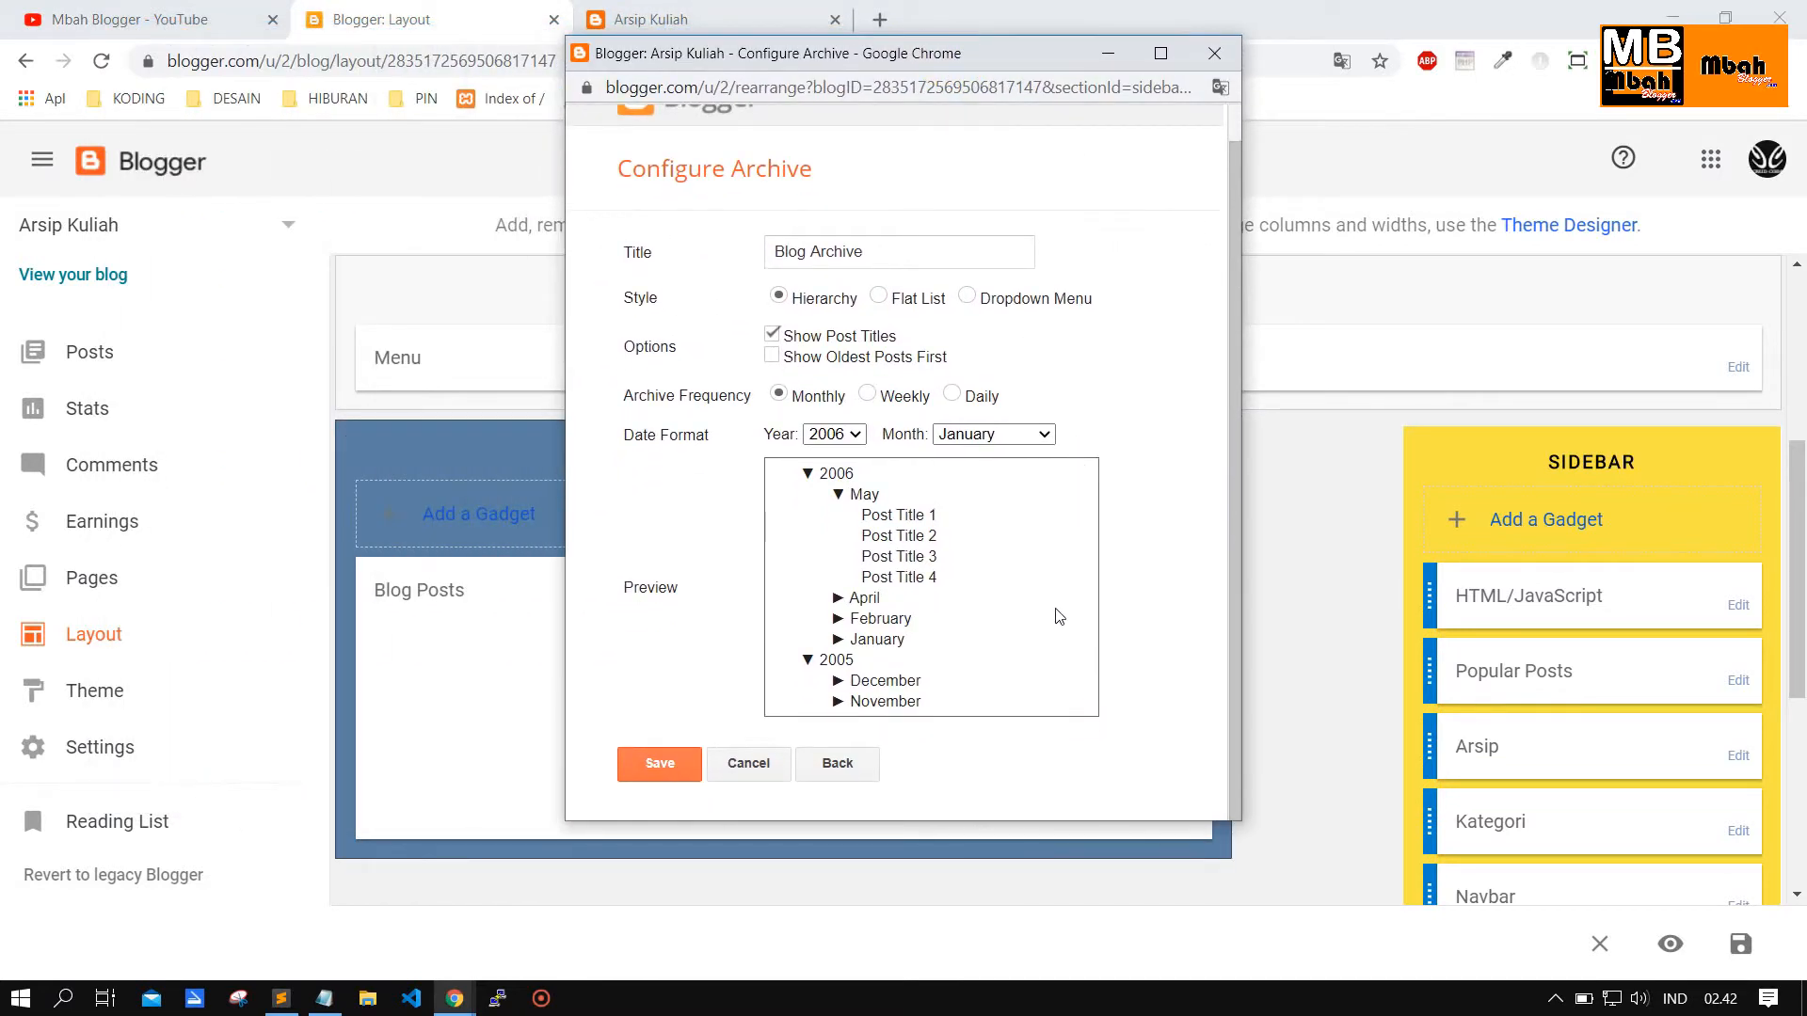
pyautogui.scroll(1, 1098, 576)
pyautogui.scroll(-1, 900, 372)
pyautogui.scroll(1, 941, 386)
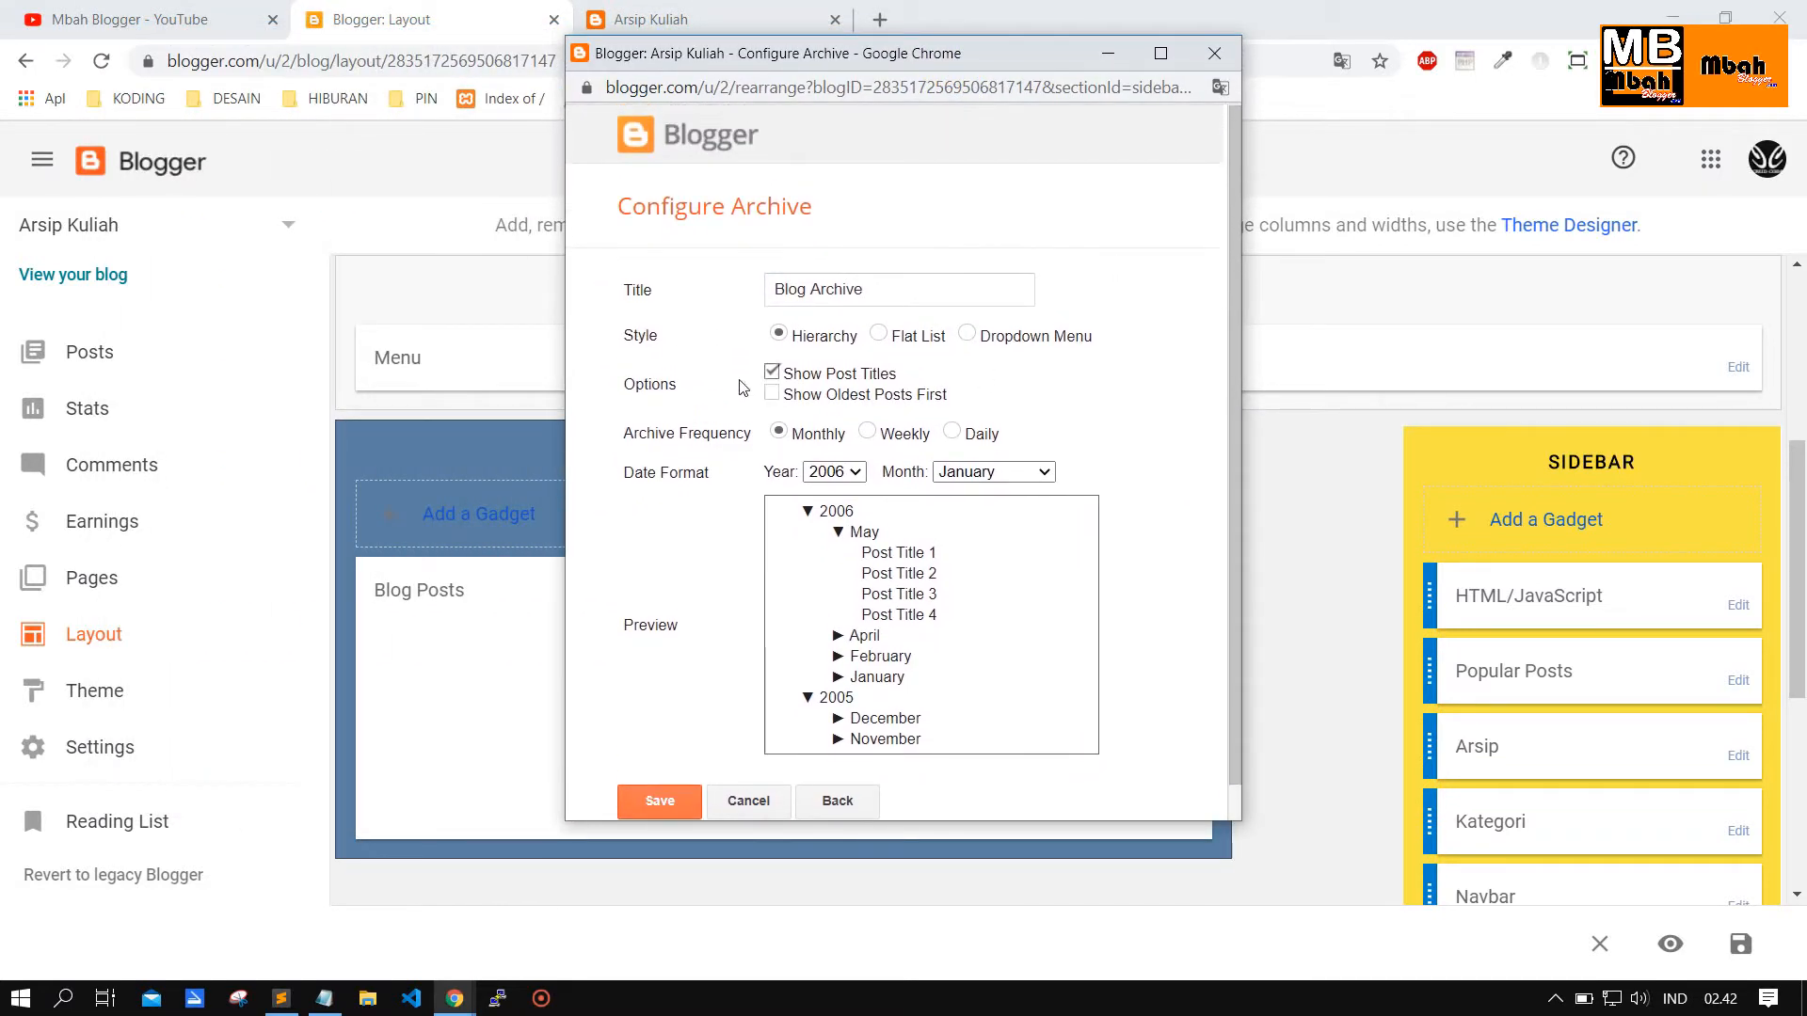
# Turn off Show Post Titles, try the Flat List style and preview Weekly, Daily and Monthly archive frequencies.
pyautogui.click(771, 371)
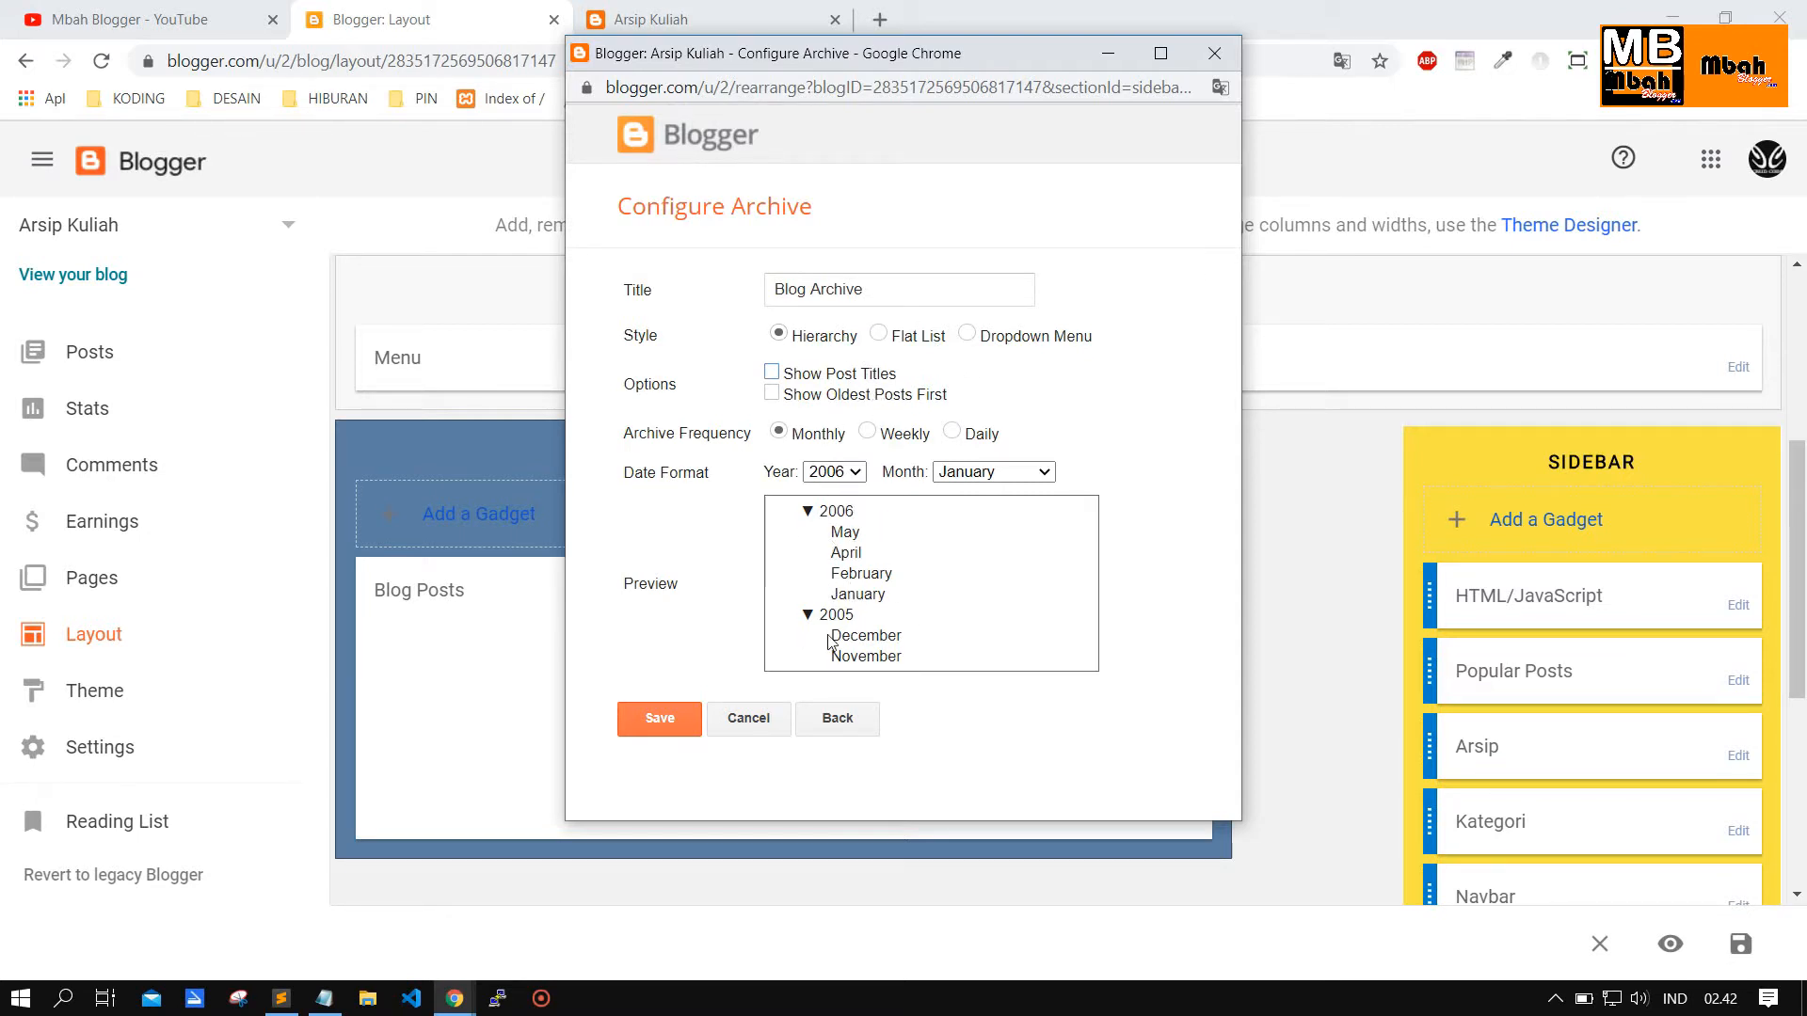
pyautogui.click(877, 334)
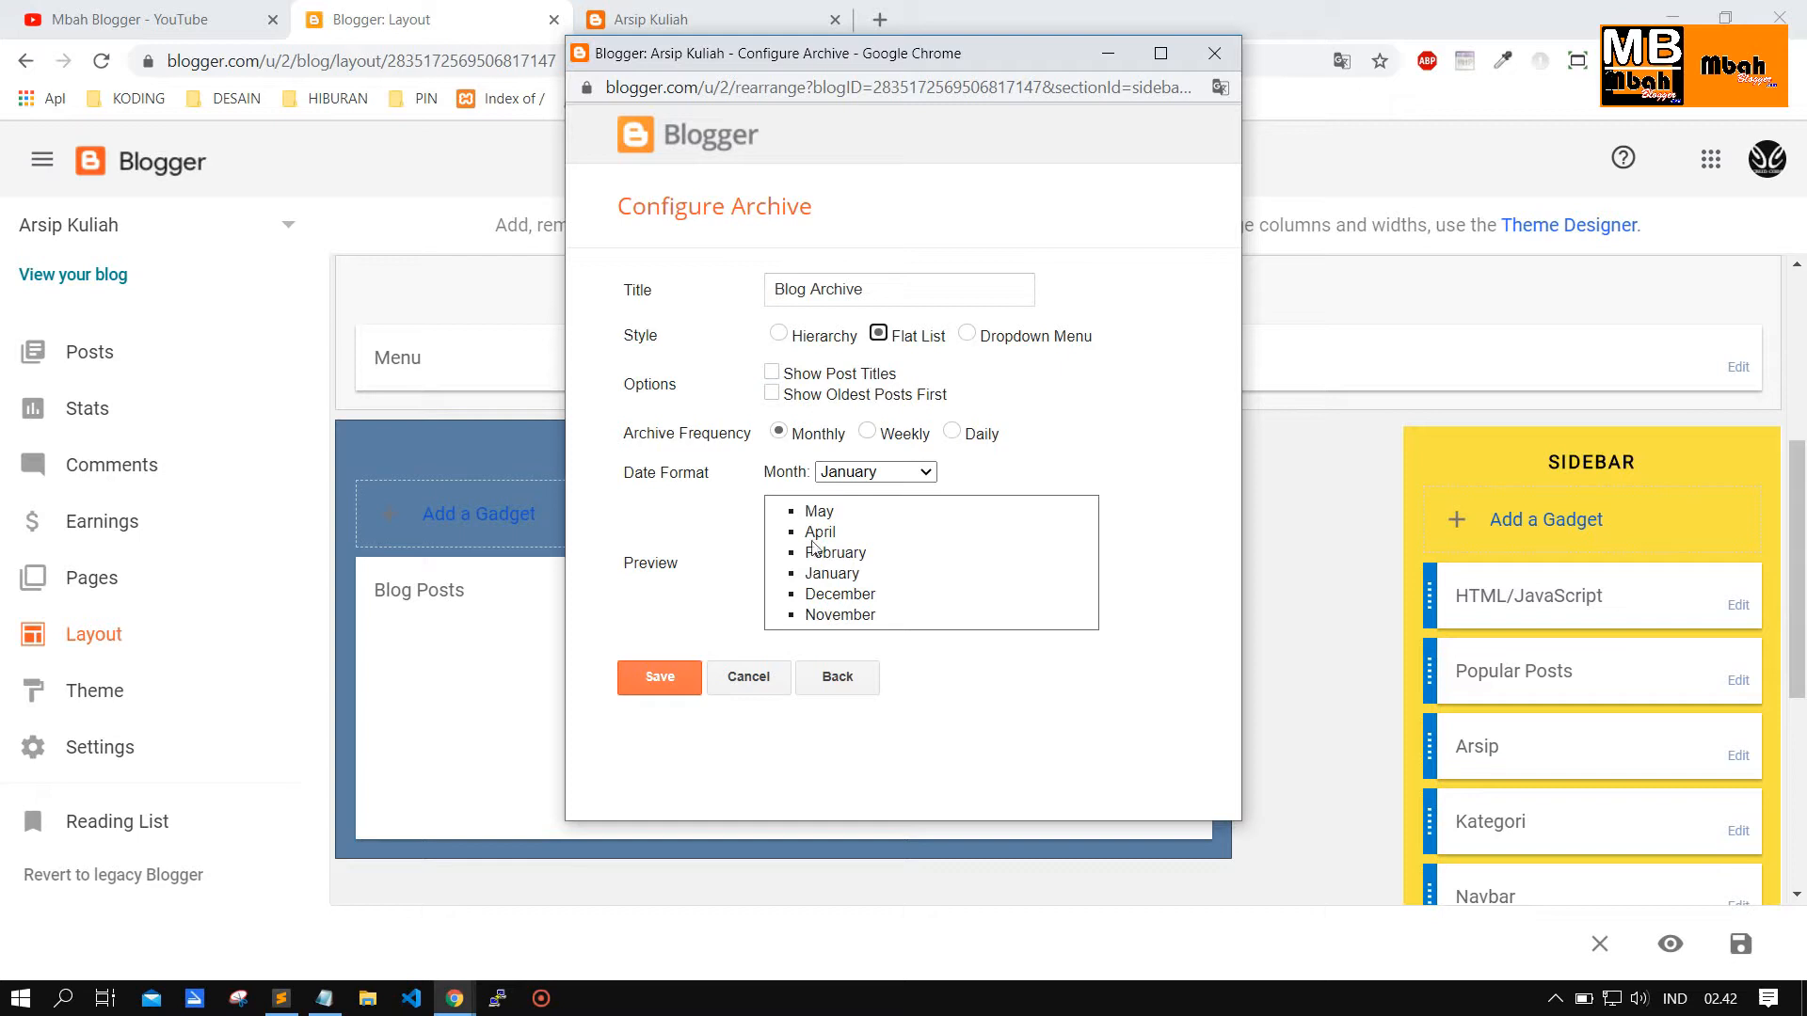
pyautogui.click(875, 473)
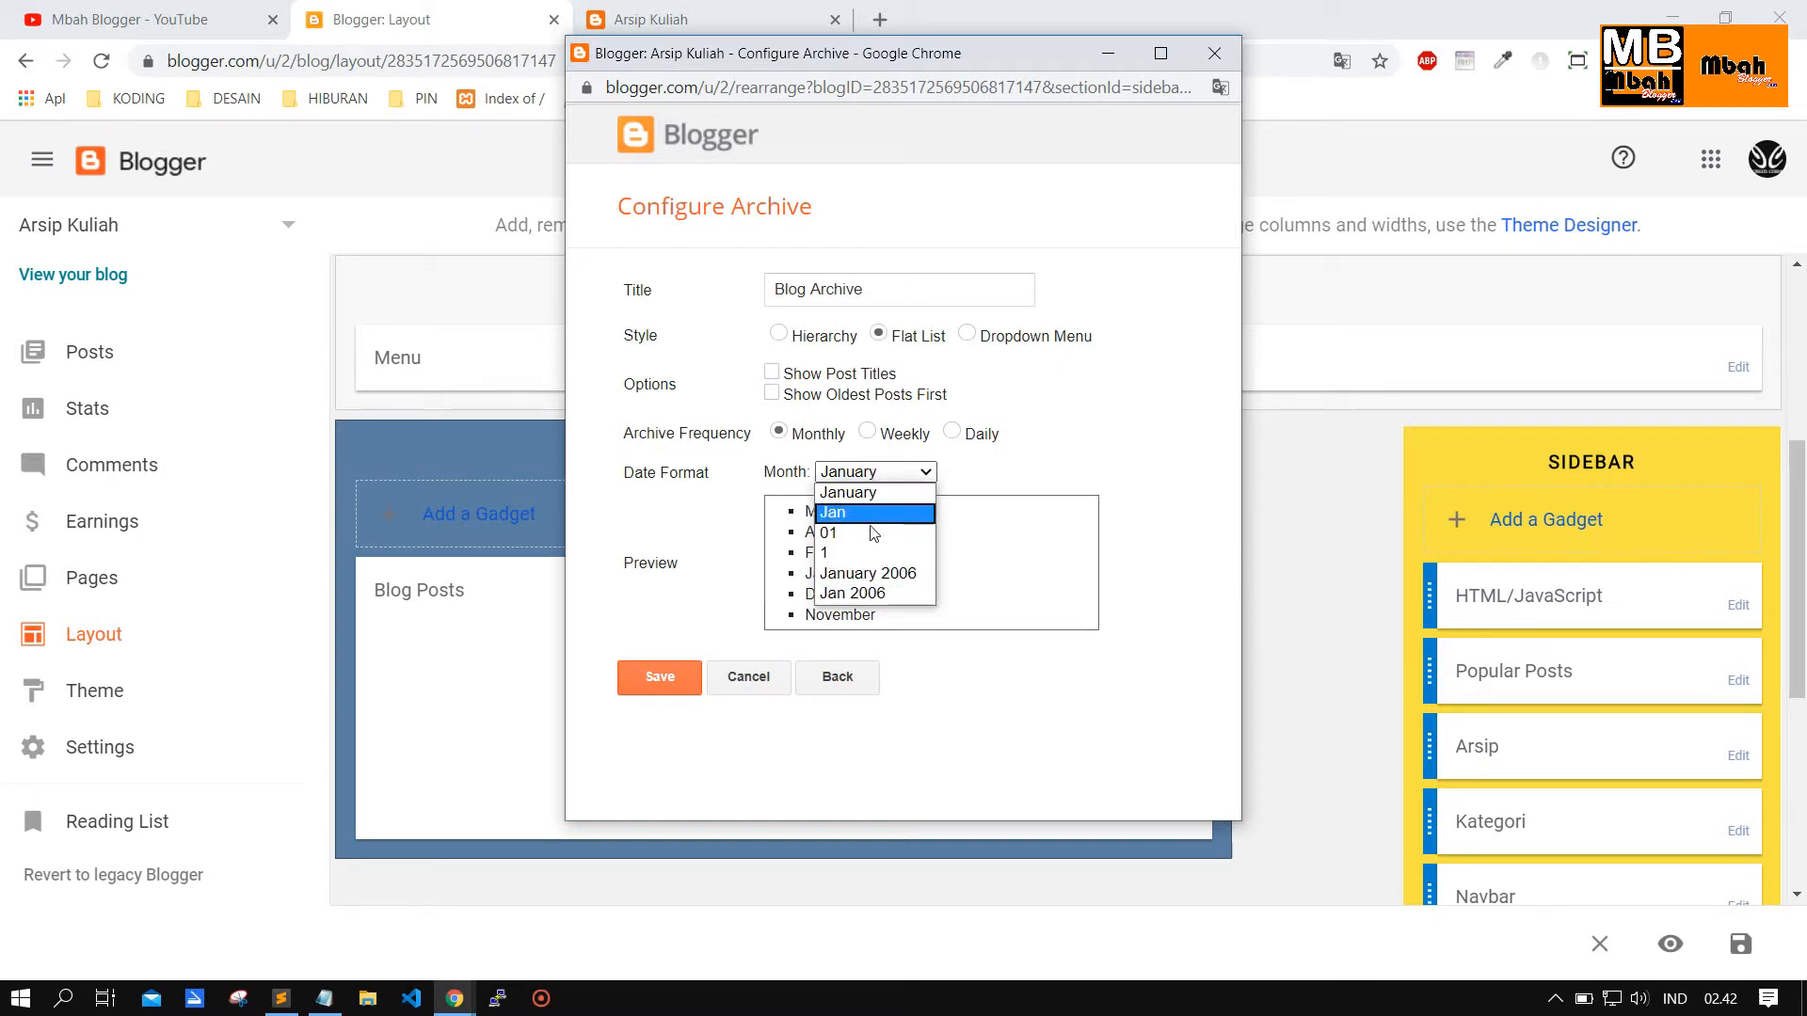
pyautogui.click(969, 464)
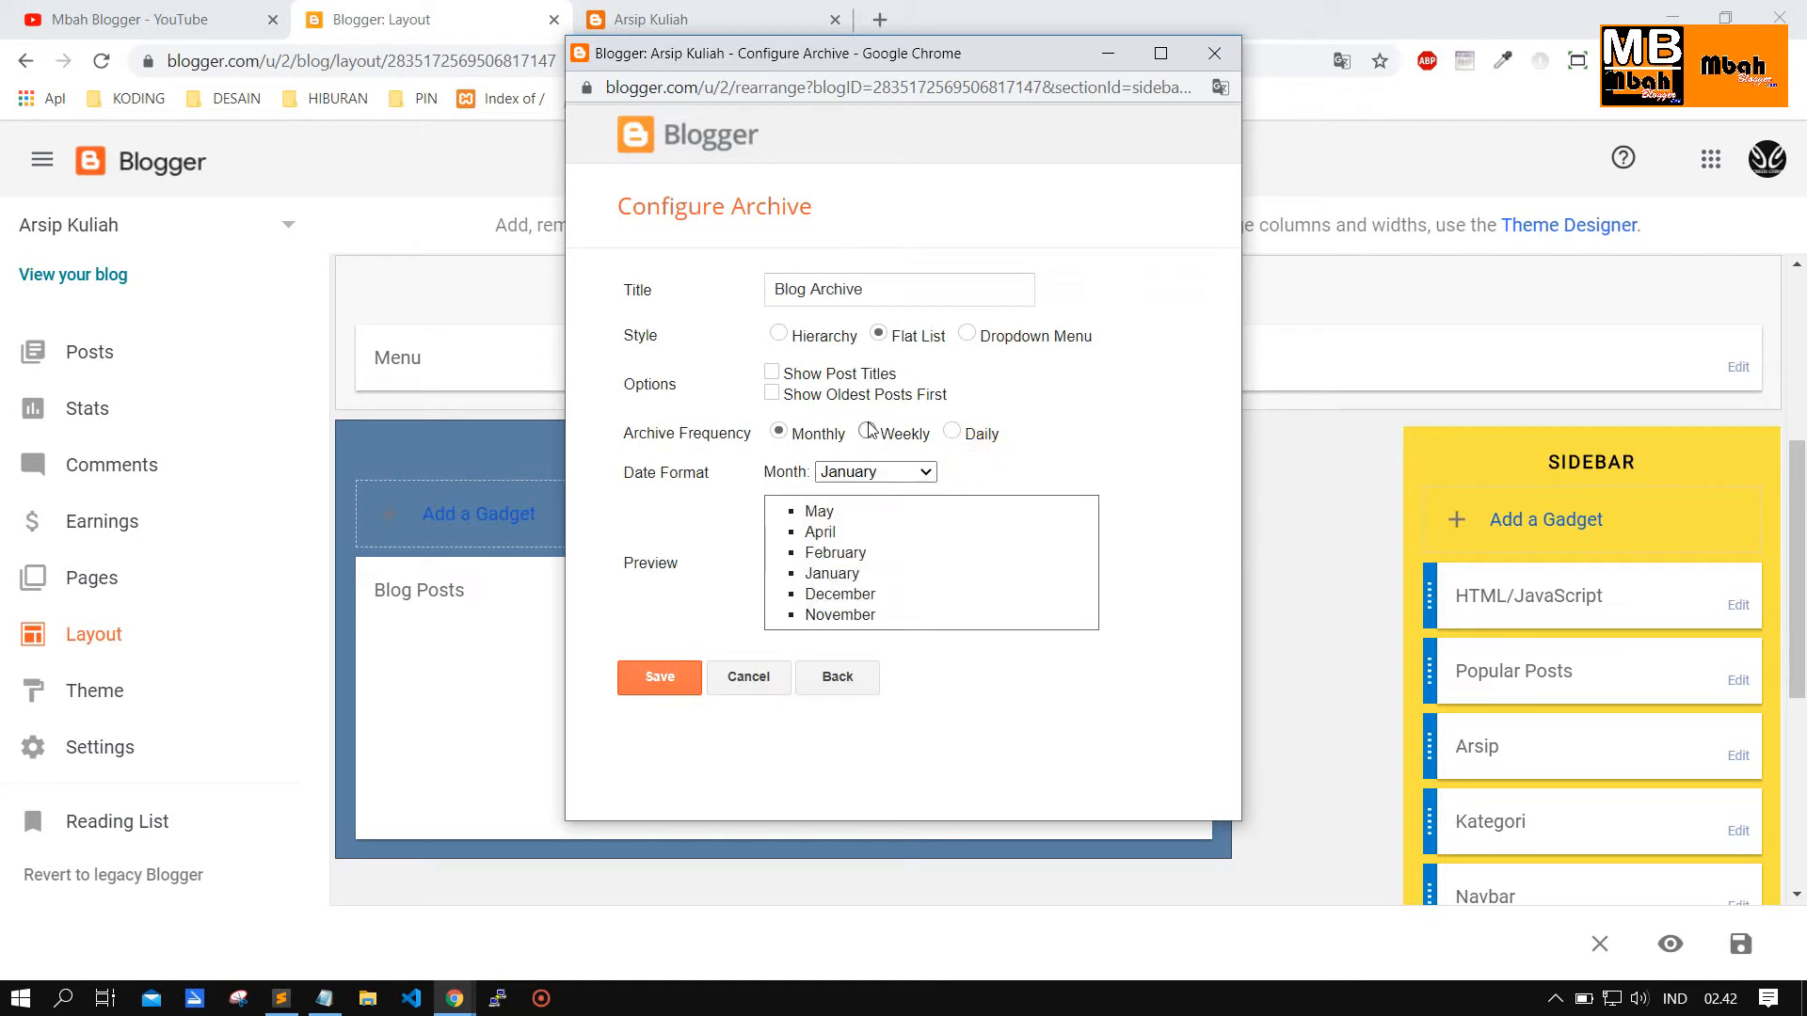
pyautogui.click(867, 432)
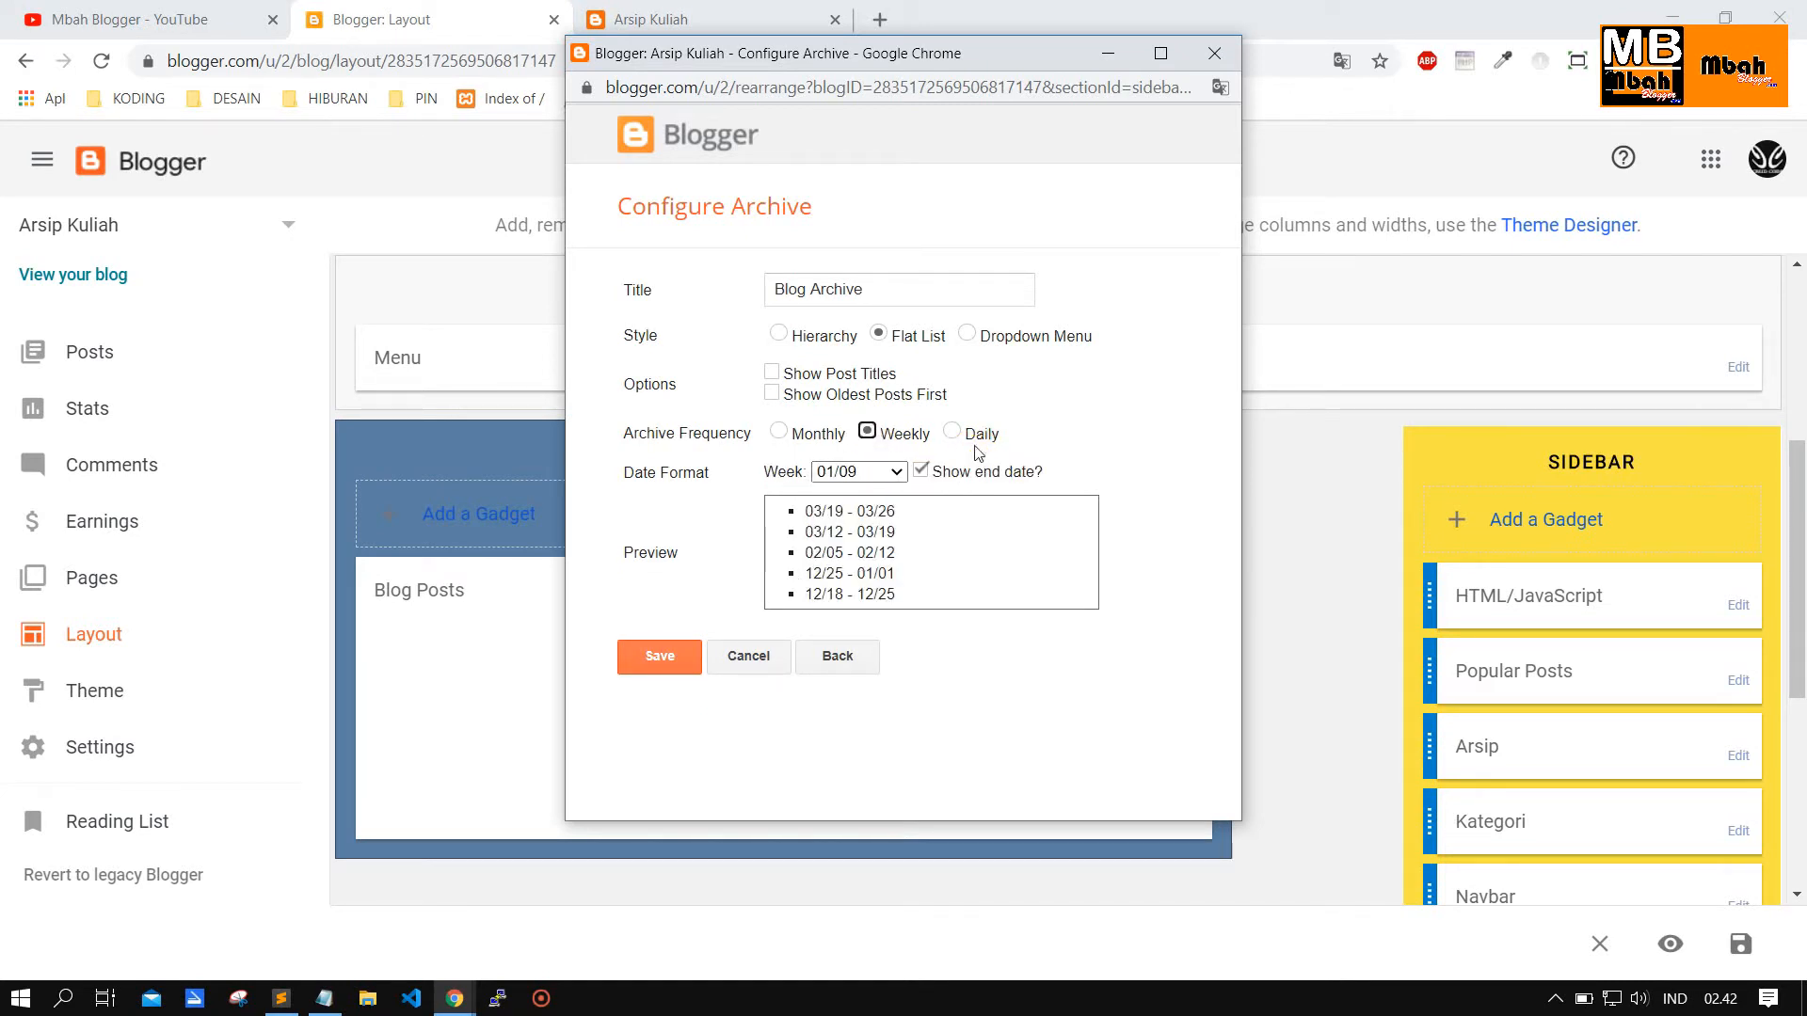
pyautogui.click(951, 430)
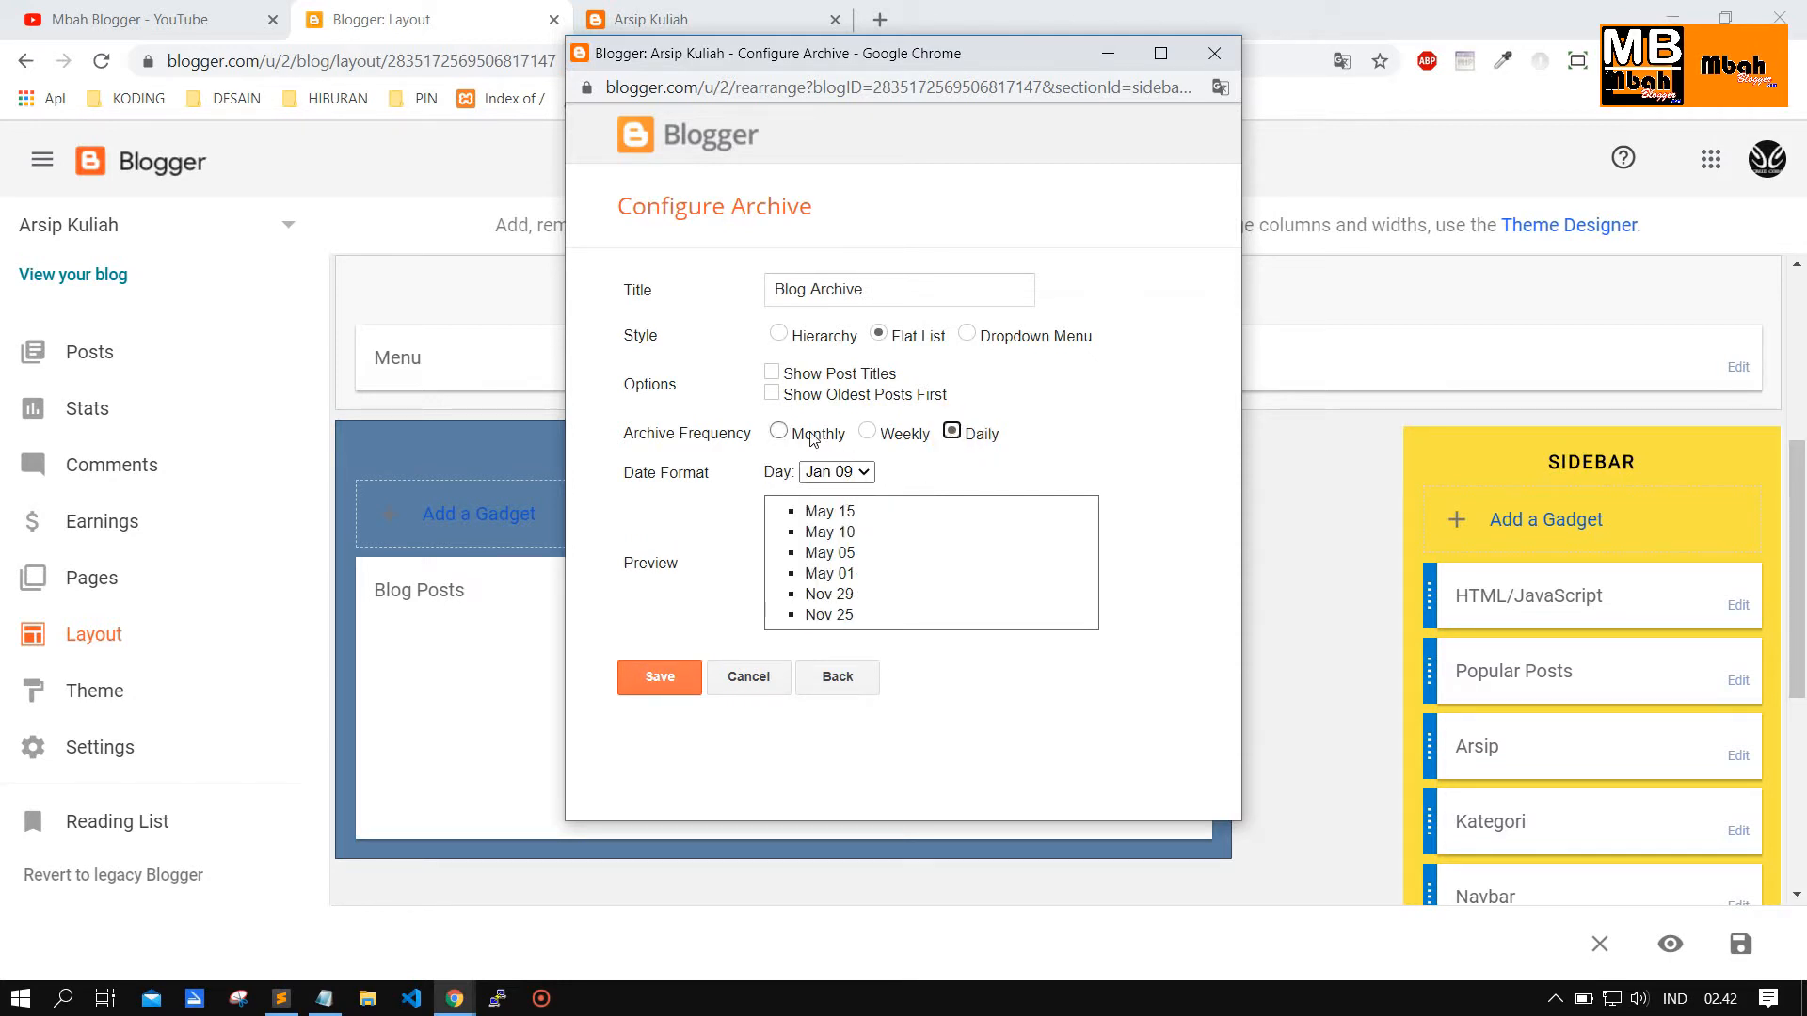
pyautogui.click(779, 431)
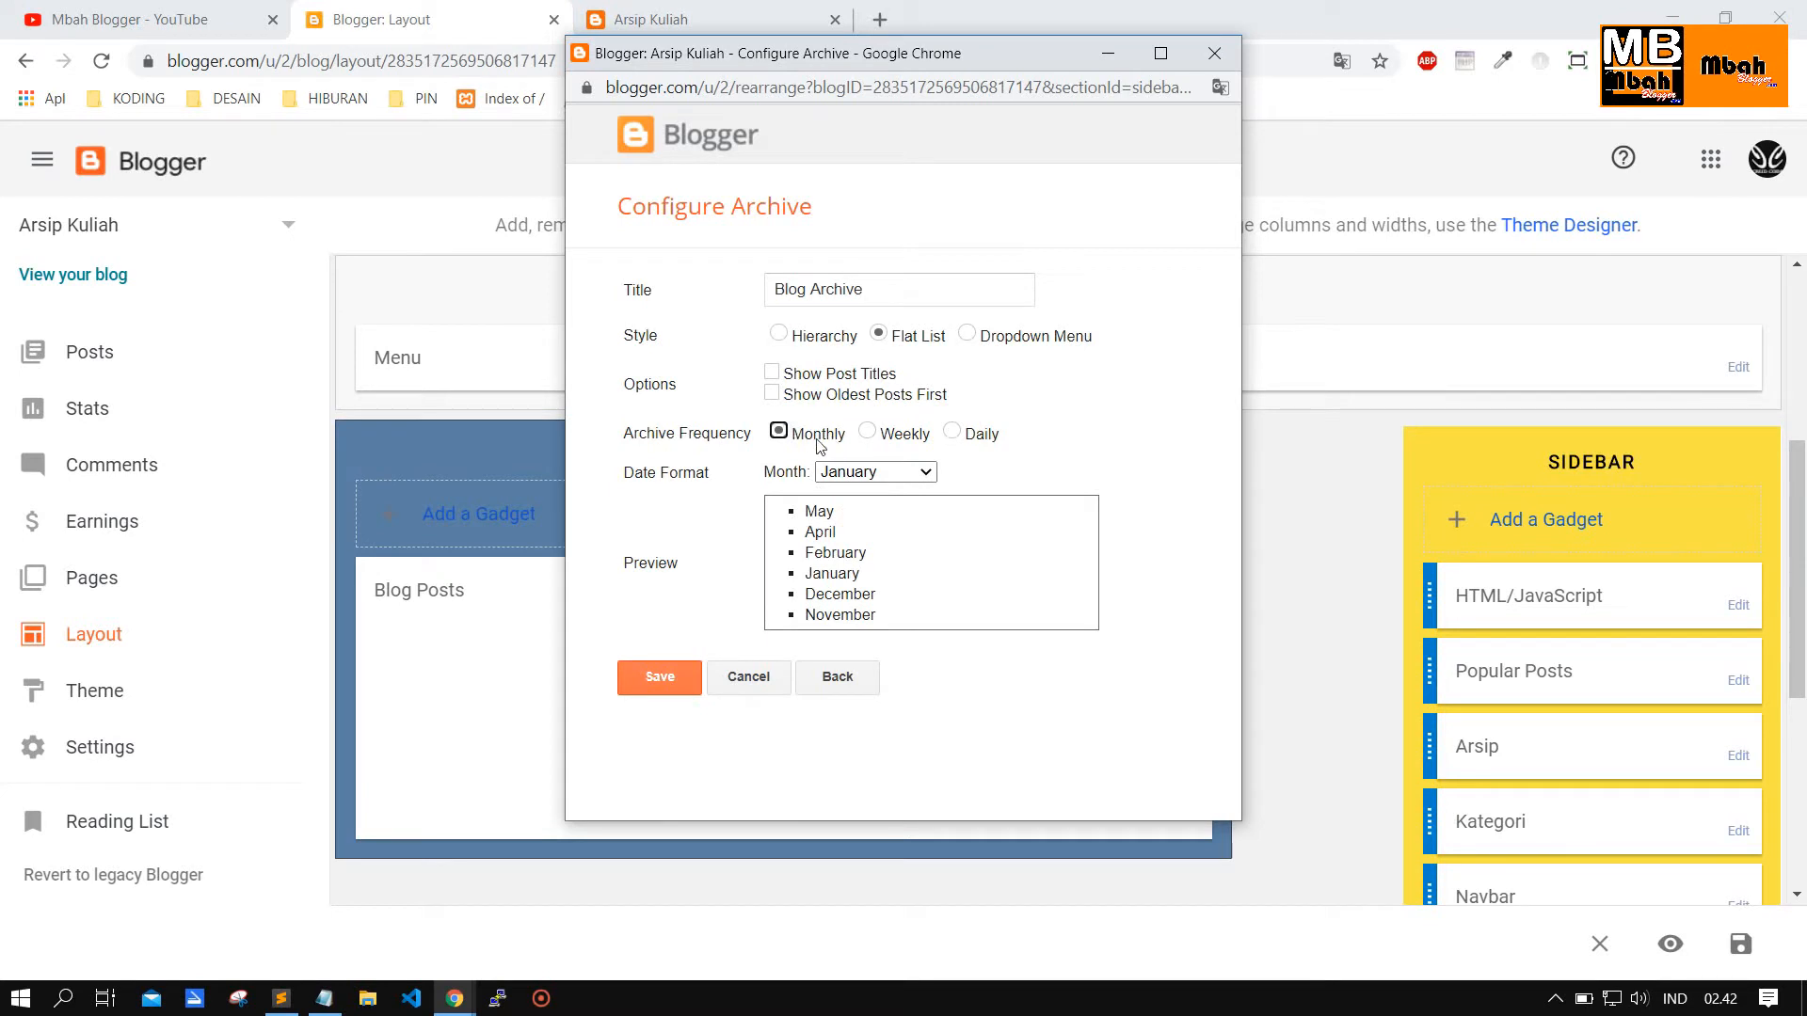
# Try the Dropdown Menu style for the archive and expand the month list in its preview.
pyautogui.click(967, 334)
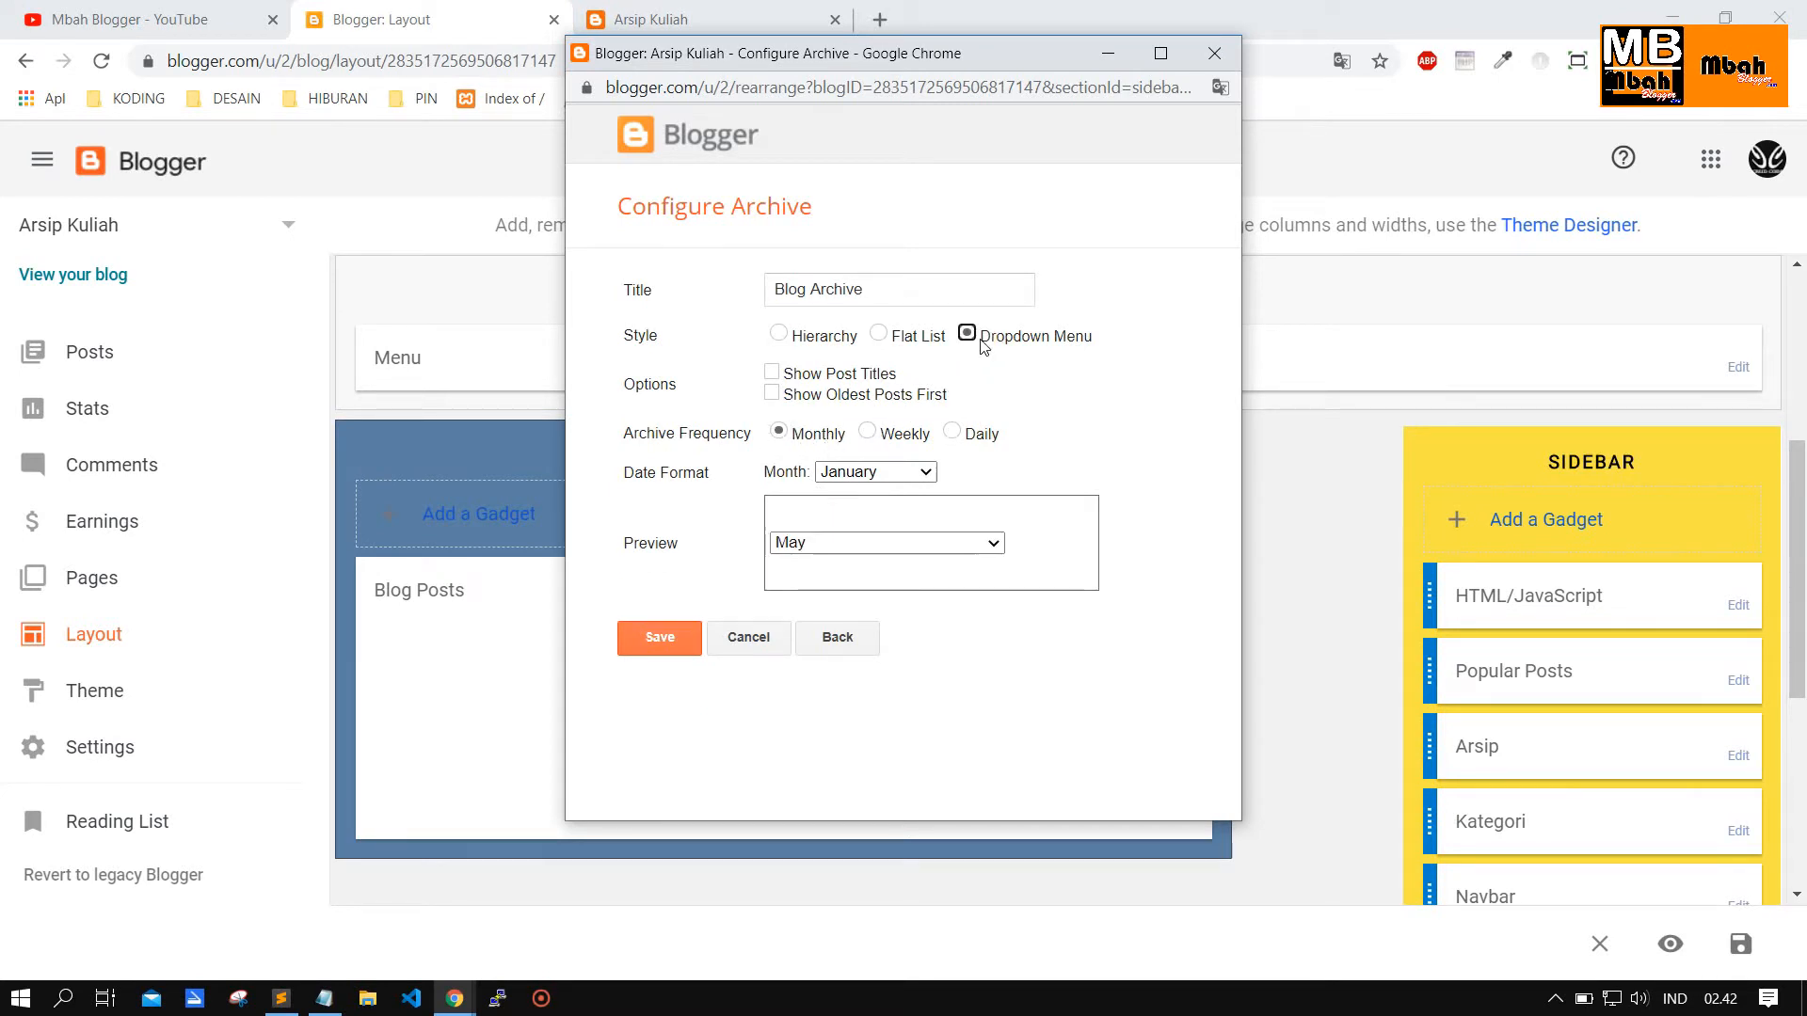
pyautogui.click(957, 550)
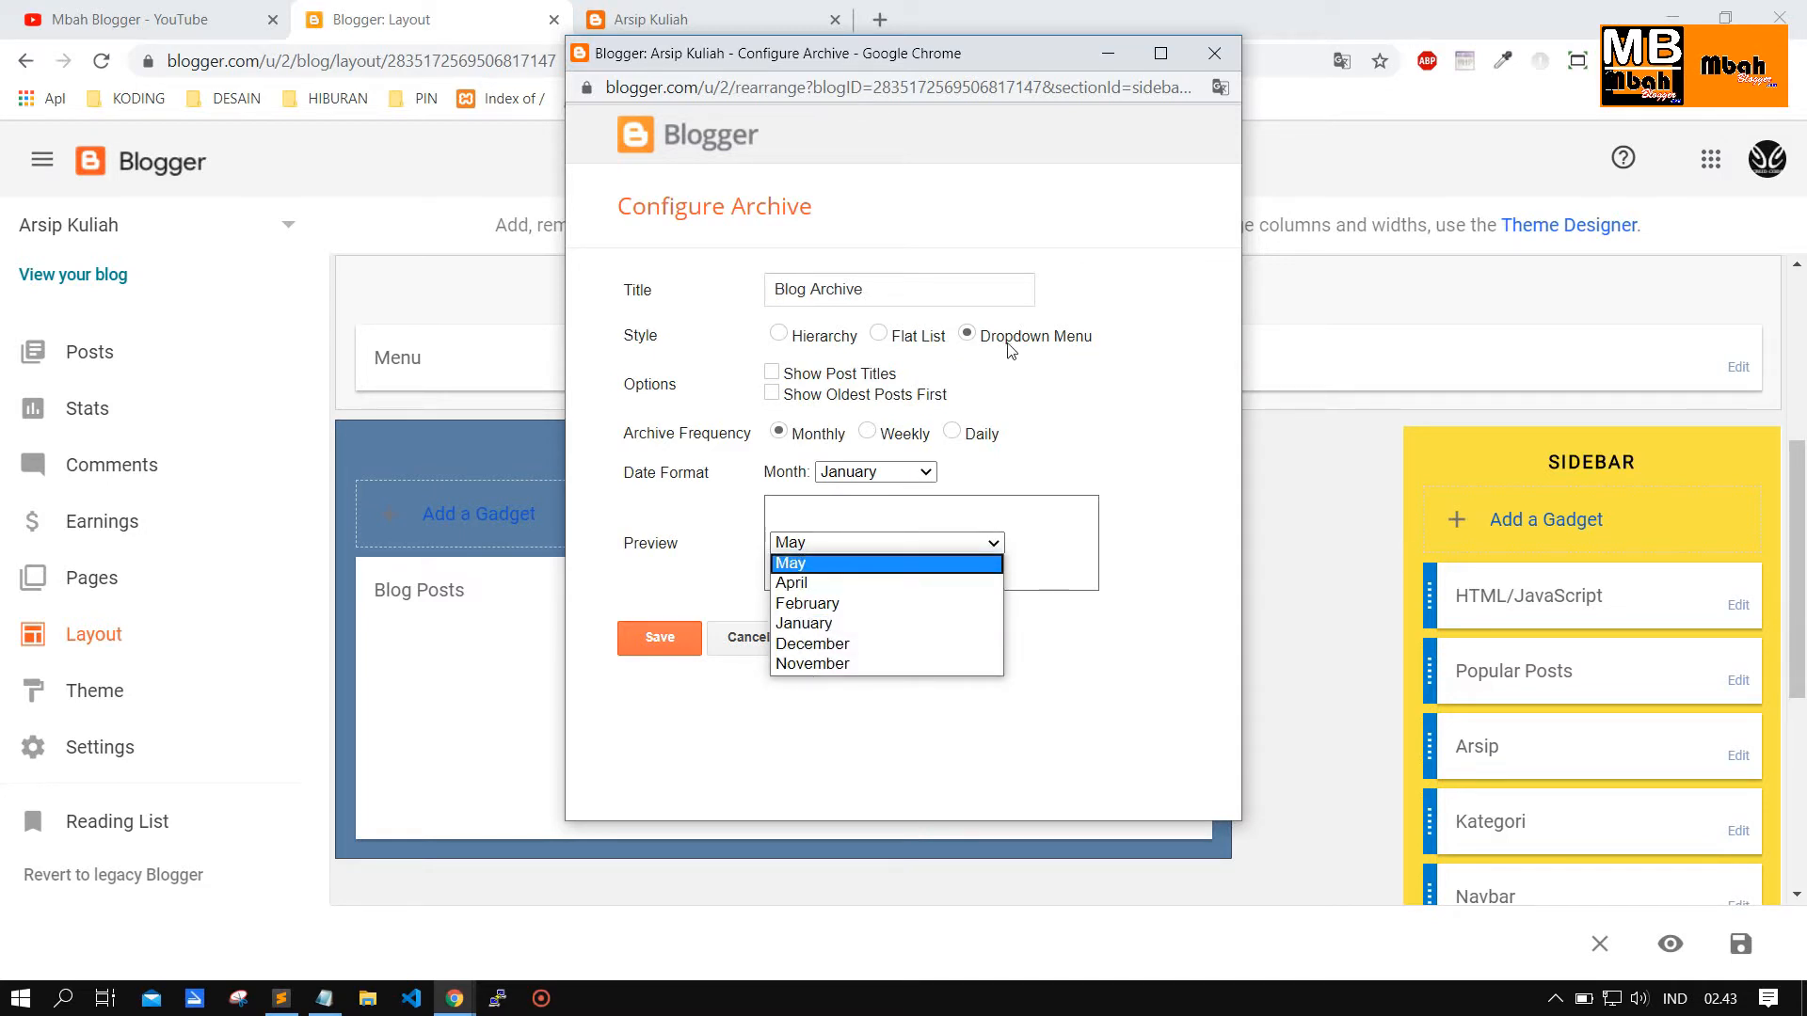
pyautogui.click(1060, 532)
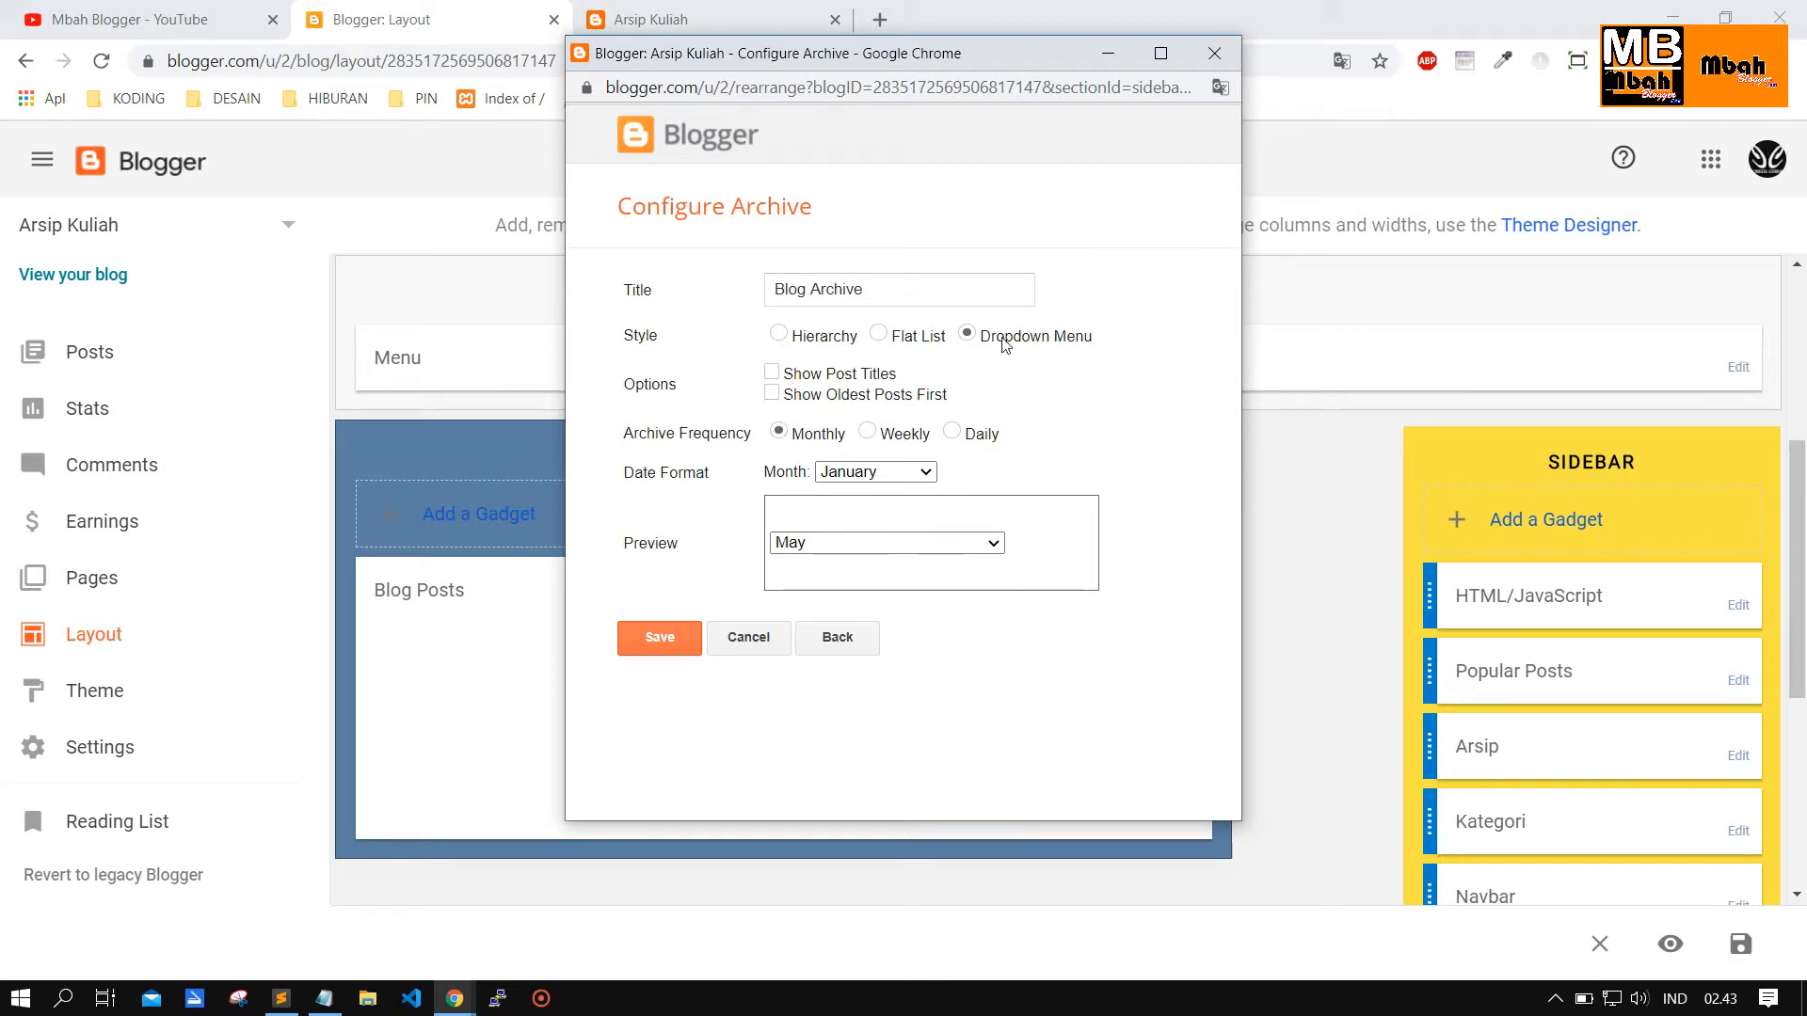
pyautogui.click(894, 544)
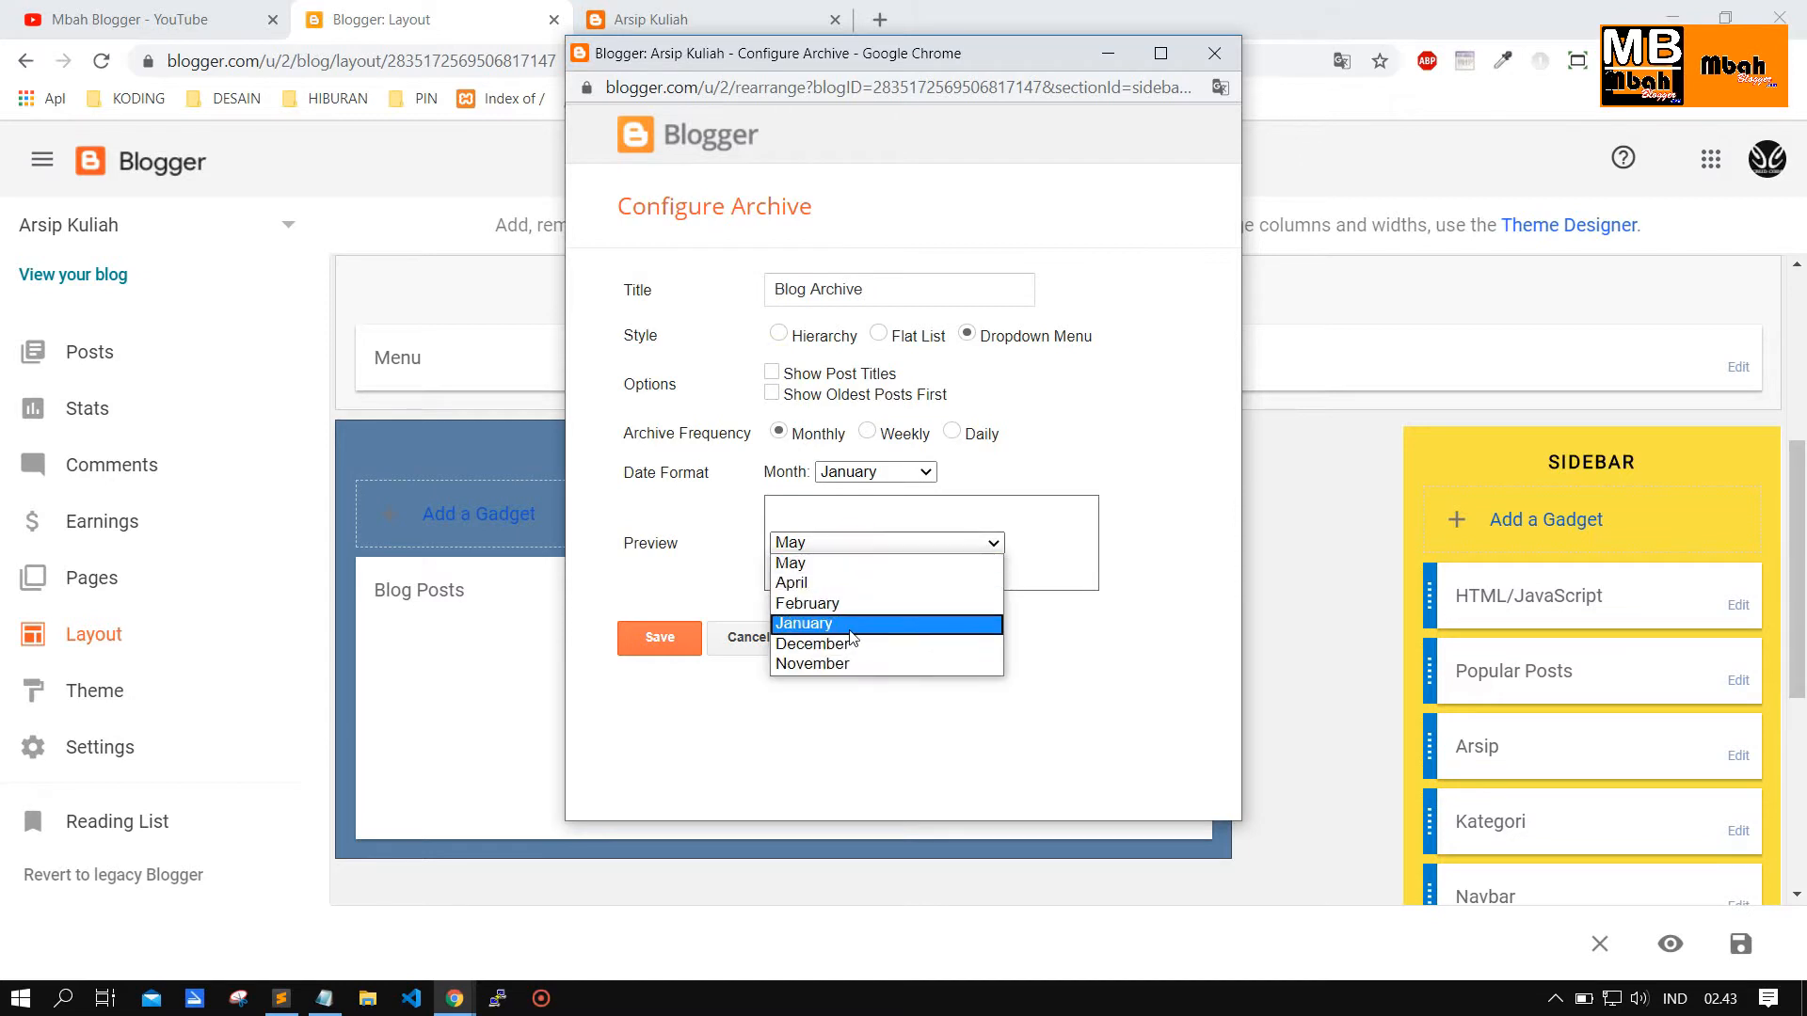
pyautogui.click(1044, 518)
# Switch the archive to Hierarchy style with Show Post Titles and Show Oldest Posts First enabled.
pyautogui.click(820, 337)
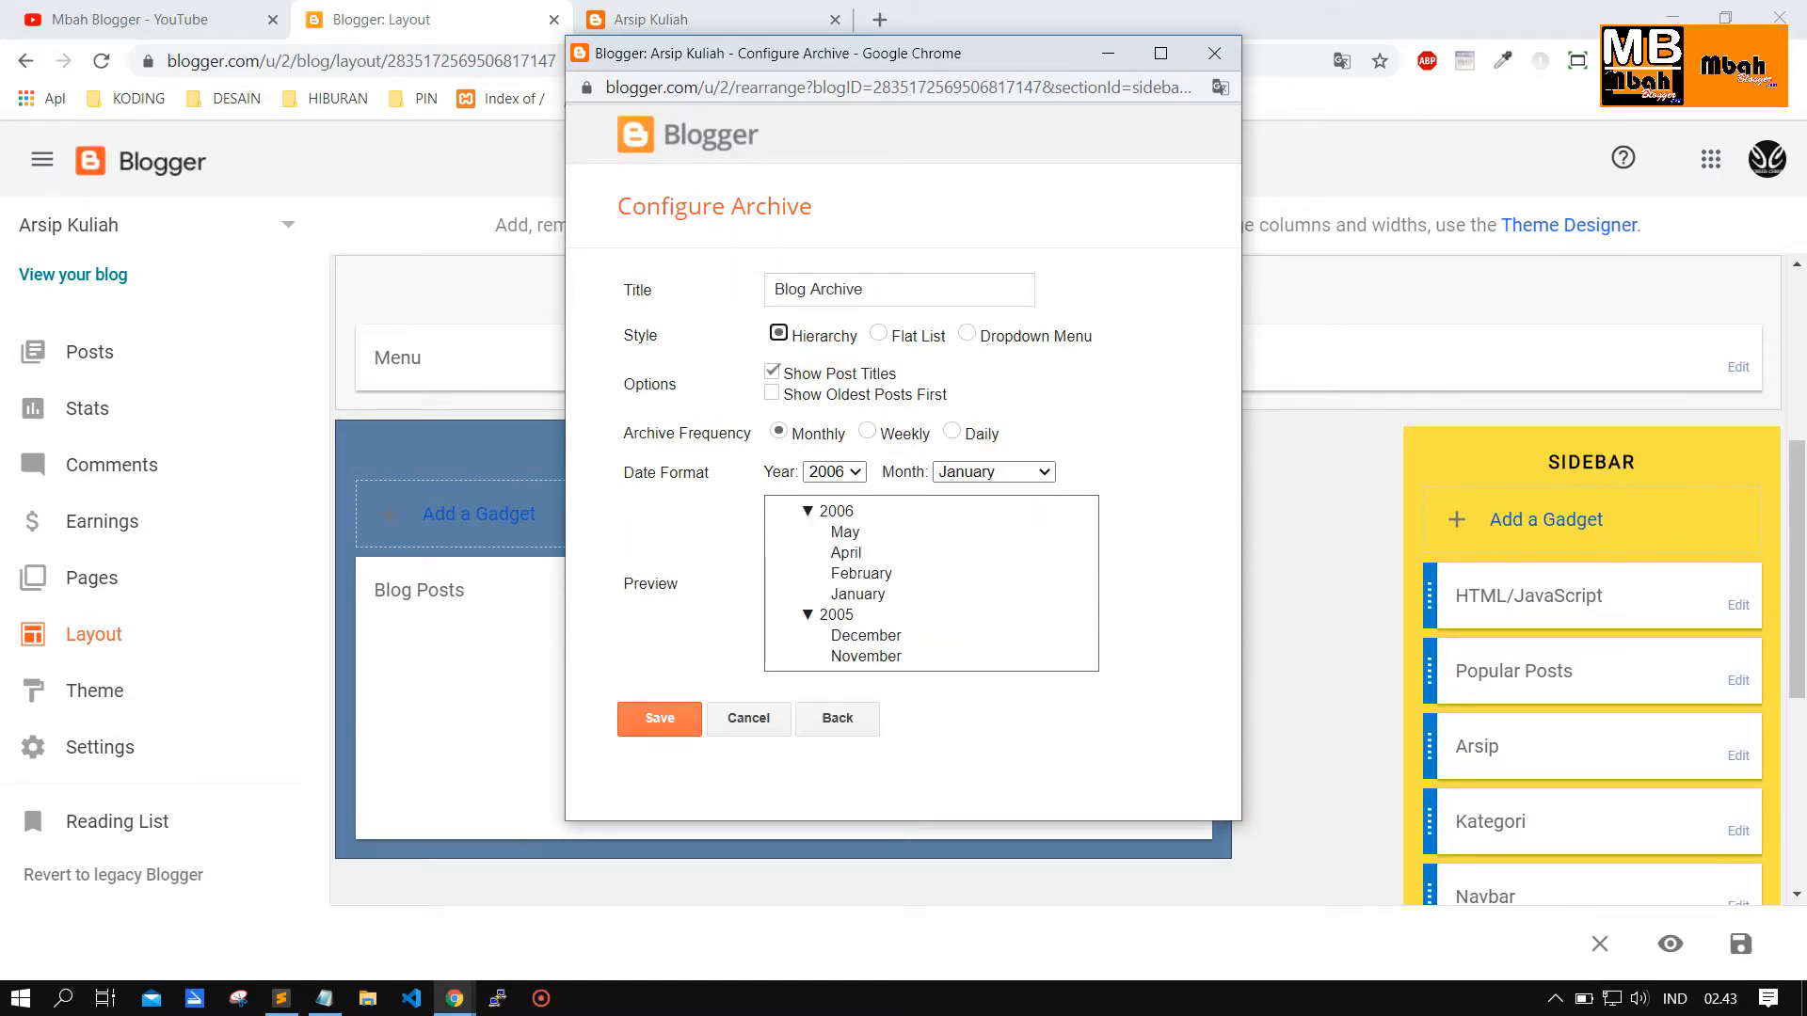
pyautogui.click(772, 393)
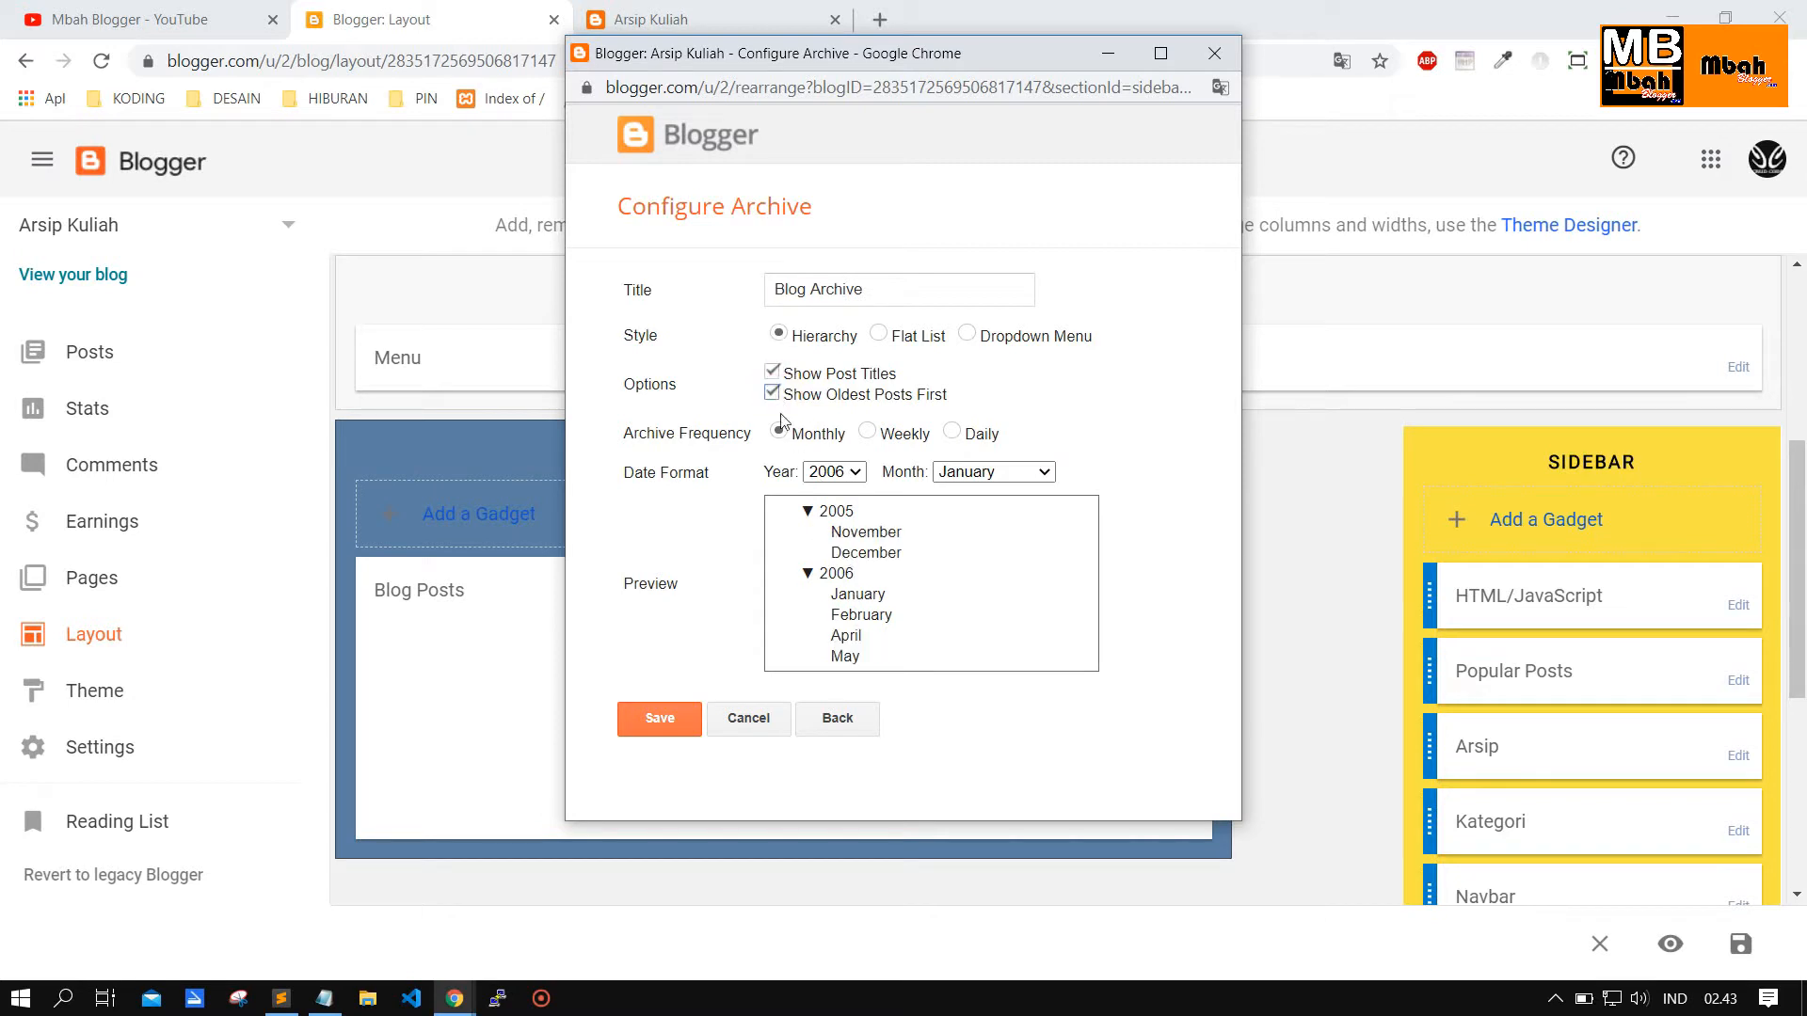
pyautogui.click(774, 373)
pyautogui.click(774, 373)
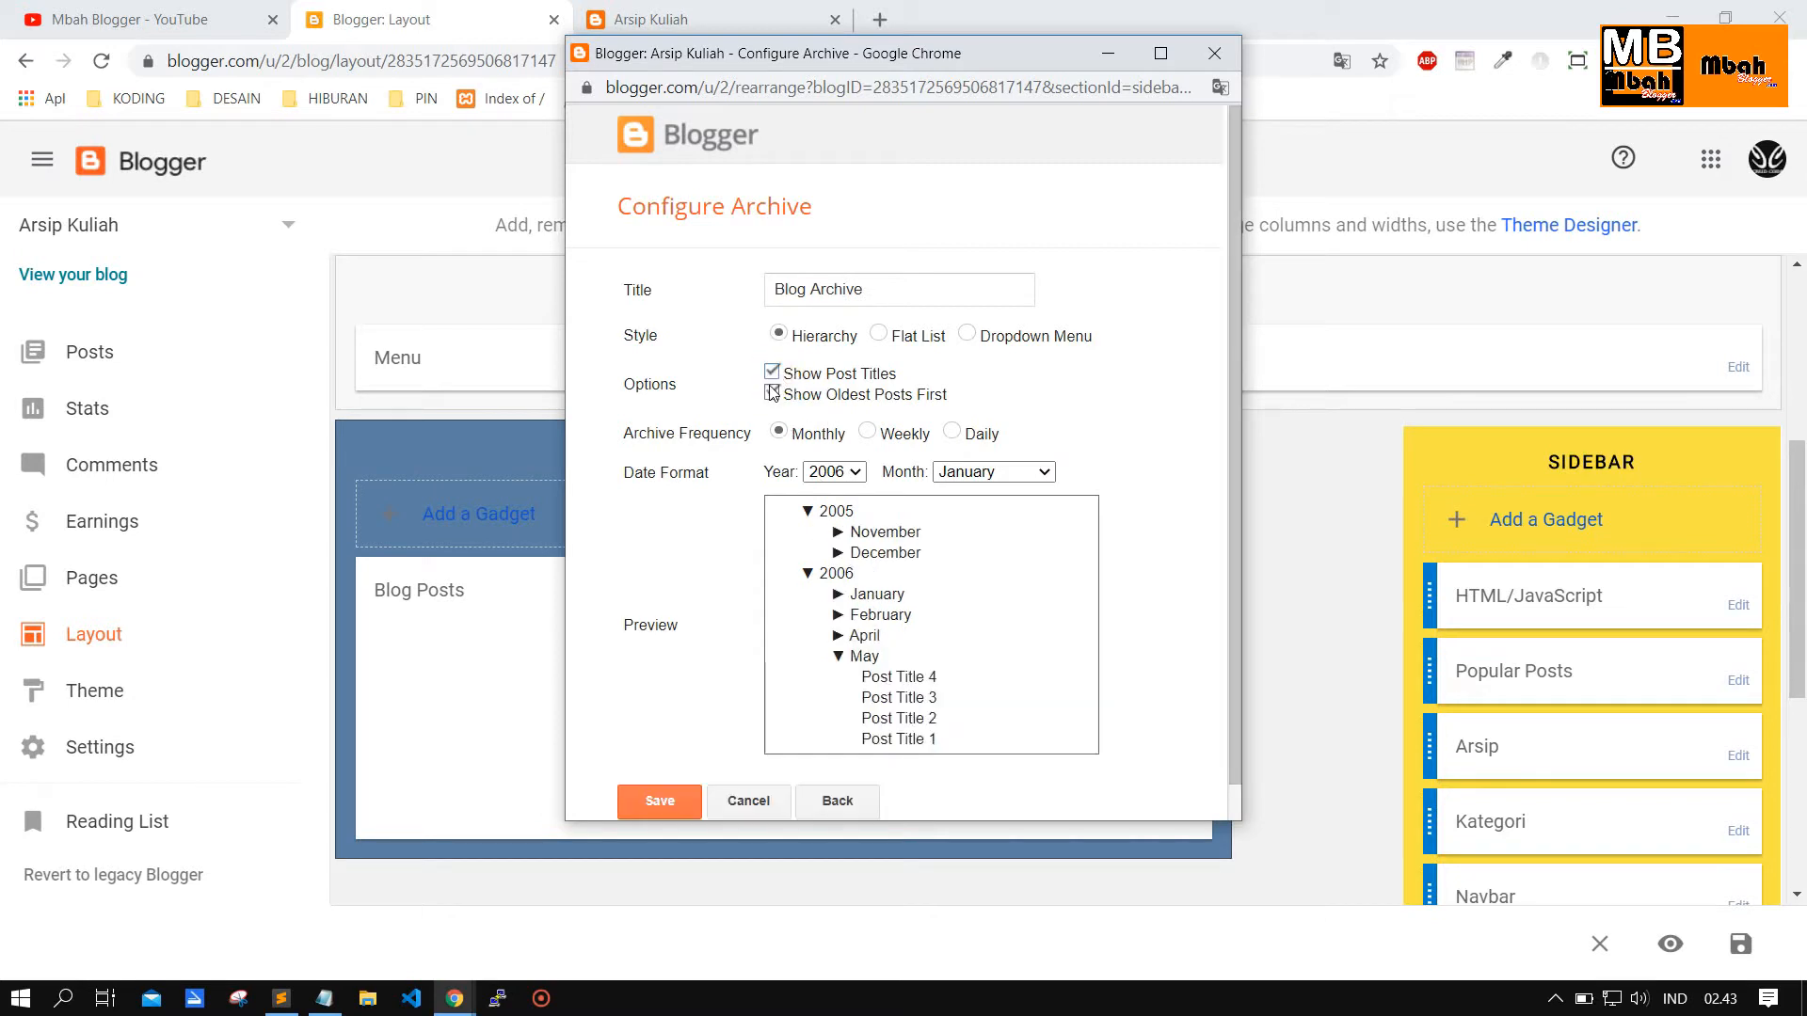
# Set the archive style to Dropdown Menu and save the Blog Archive gadget.
pyautogui.scroll(-2, 864, 636)
pyautogui.scroll(2, 864, 636)
pyautogui.scroll(-2, 864, 636)
pyautogui.scroll(1, 864, 636)
pyautogui.scroll(-1, 864, 636)
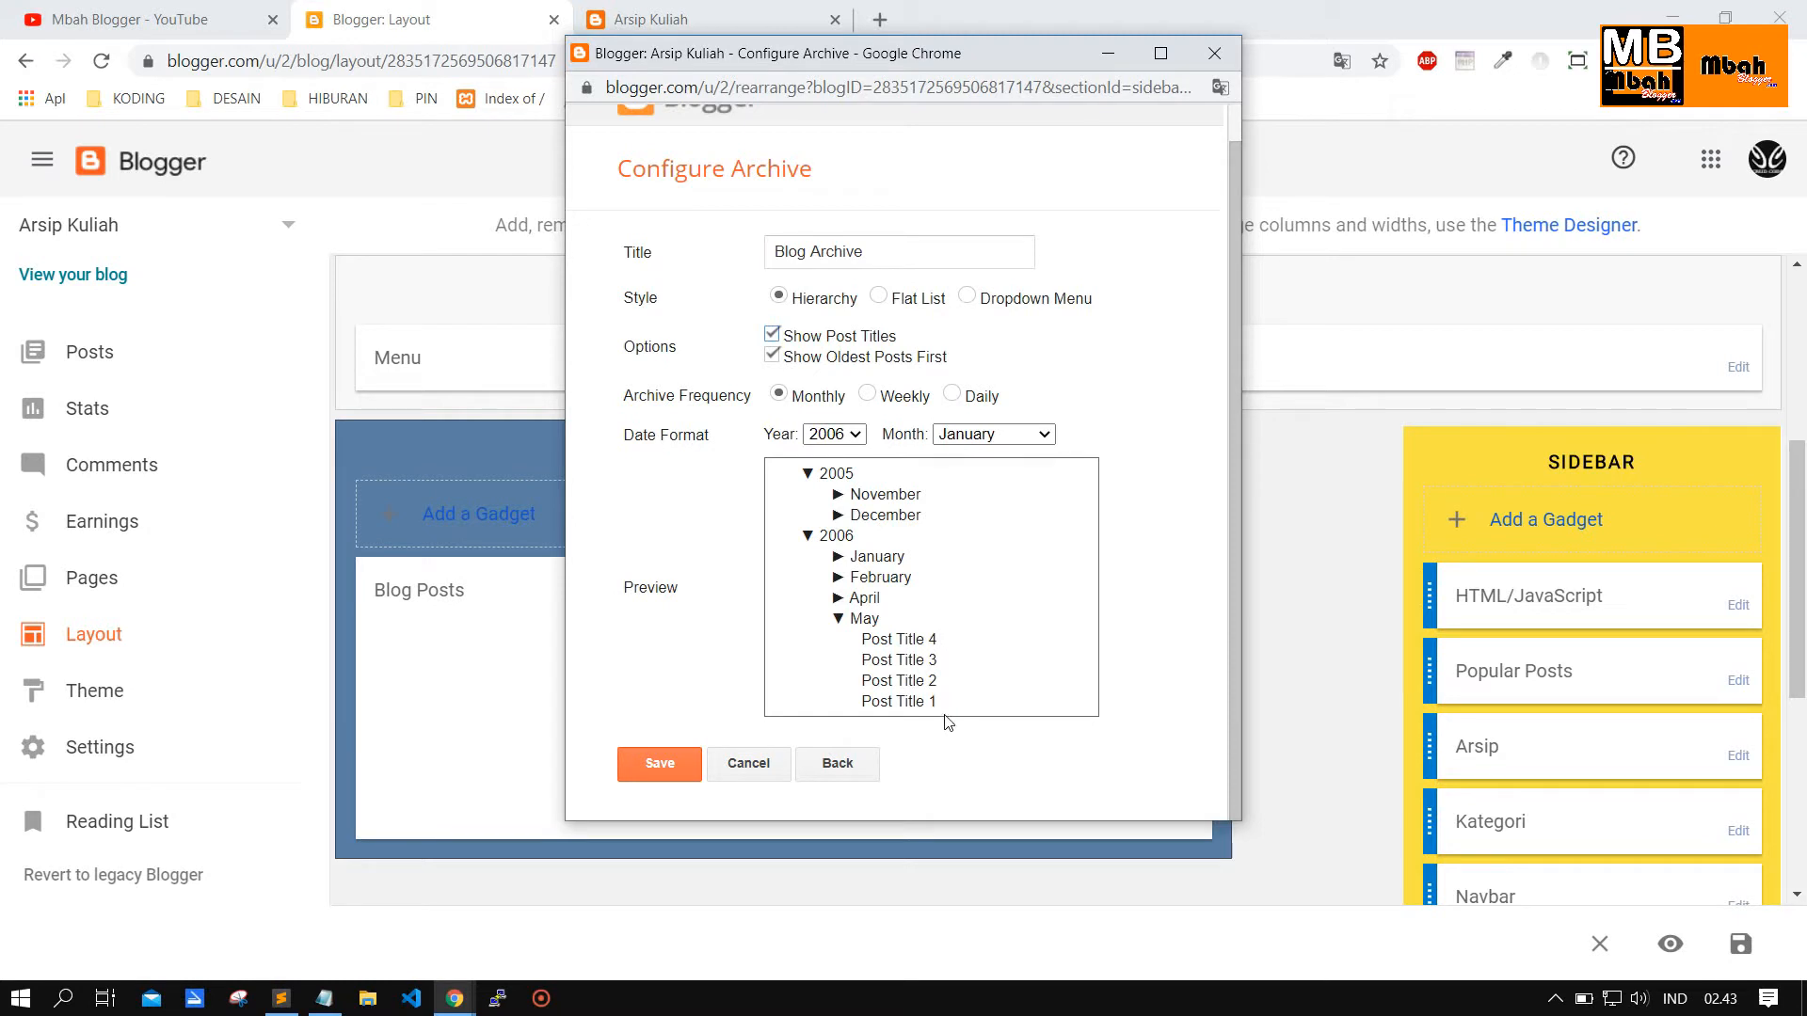
pyautogui.scroll(1, 956, 670)
pyautogui.scroll(-1, 956, 670)
pyautogui.click(1018, 308)
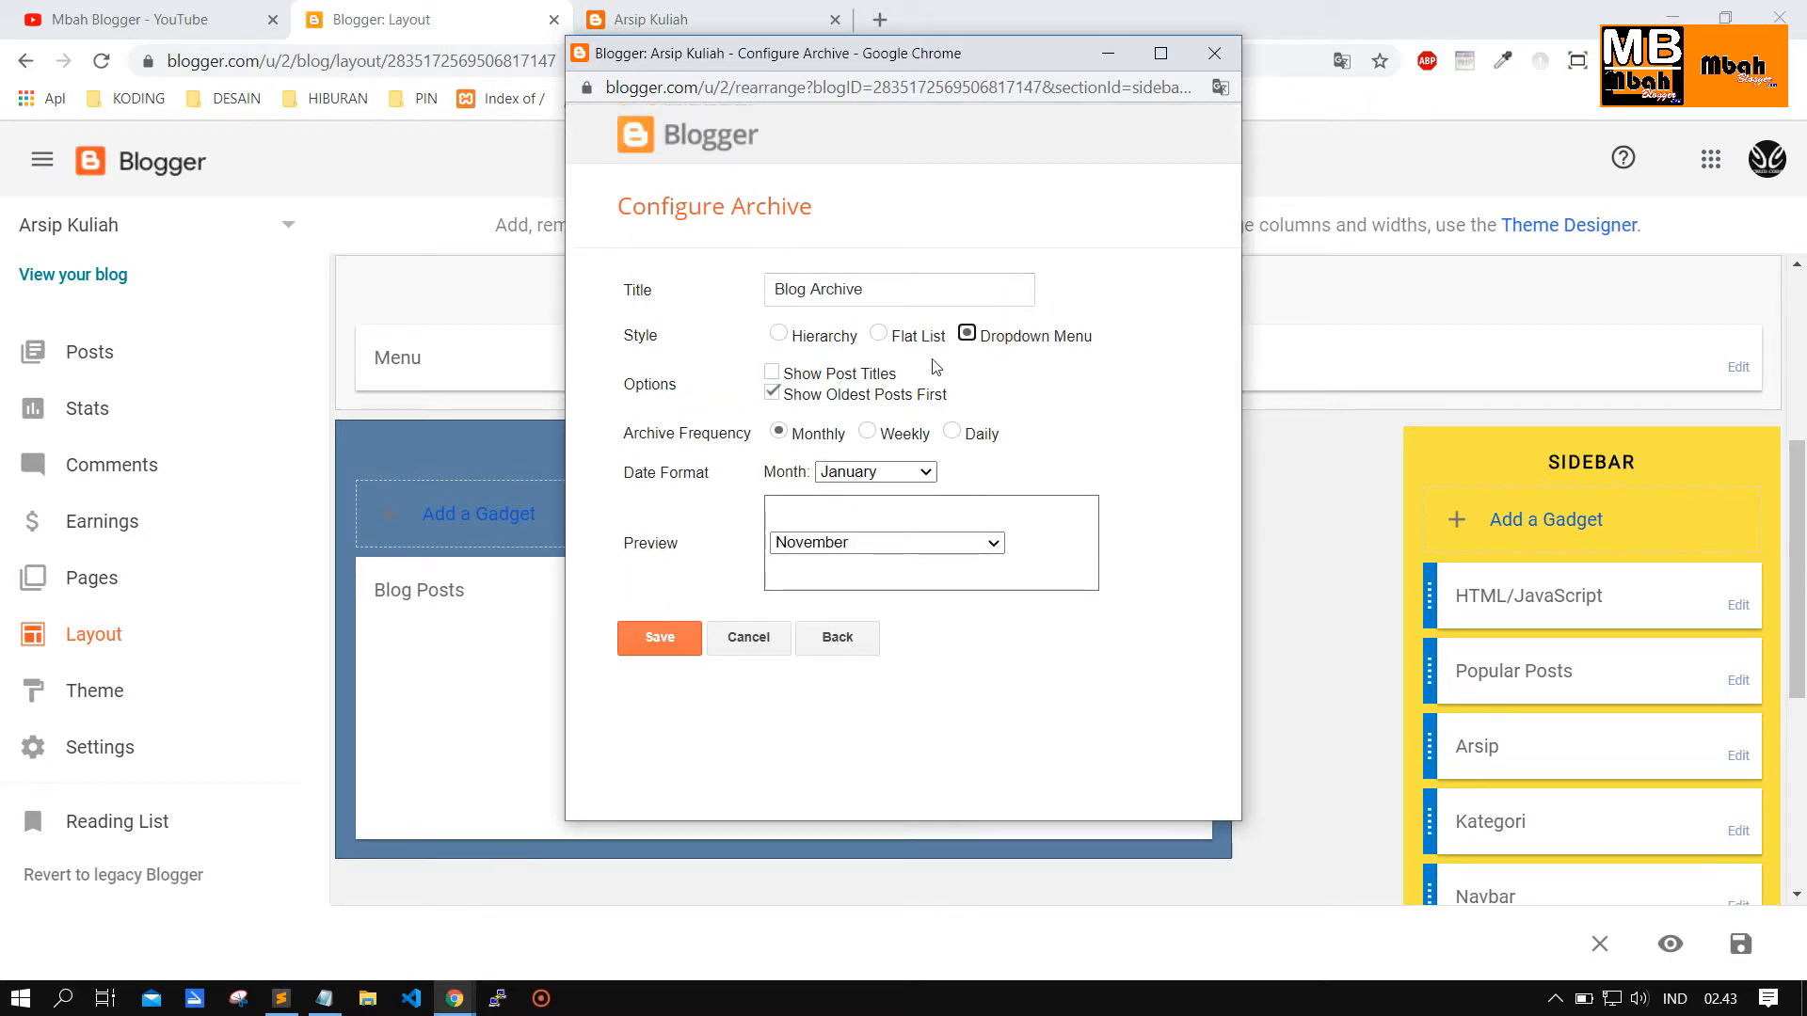
pyautogui.click(658, 640)
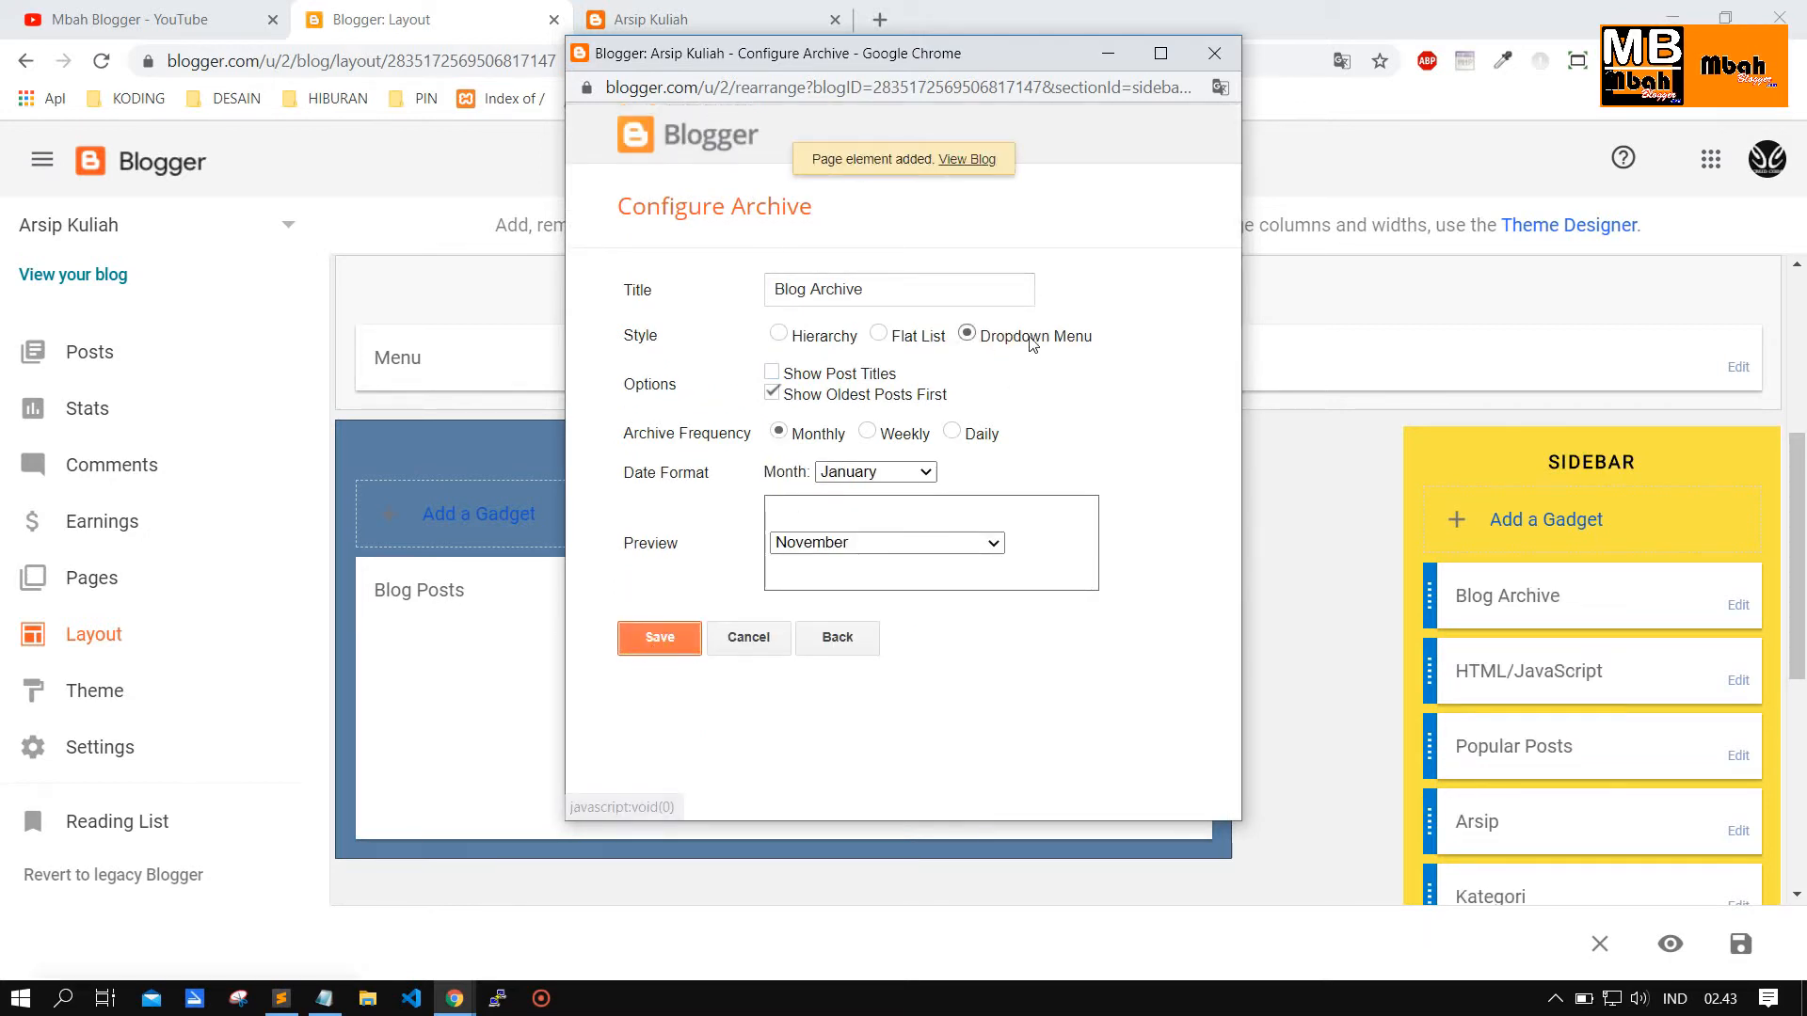
# Reload the Arsip Kuliah blog and examine the Blog Archive dropdown and the Arsip section in its sidebar.
pyautogui.click(650, 14)
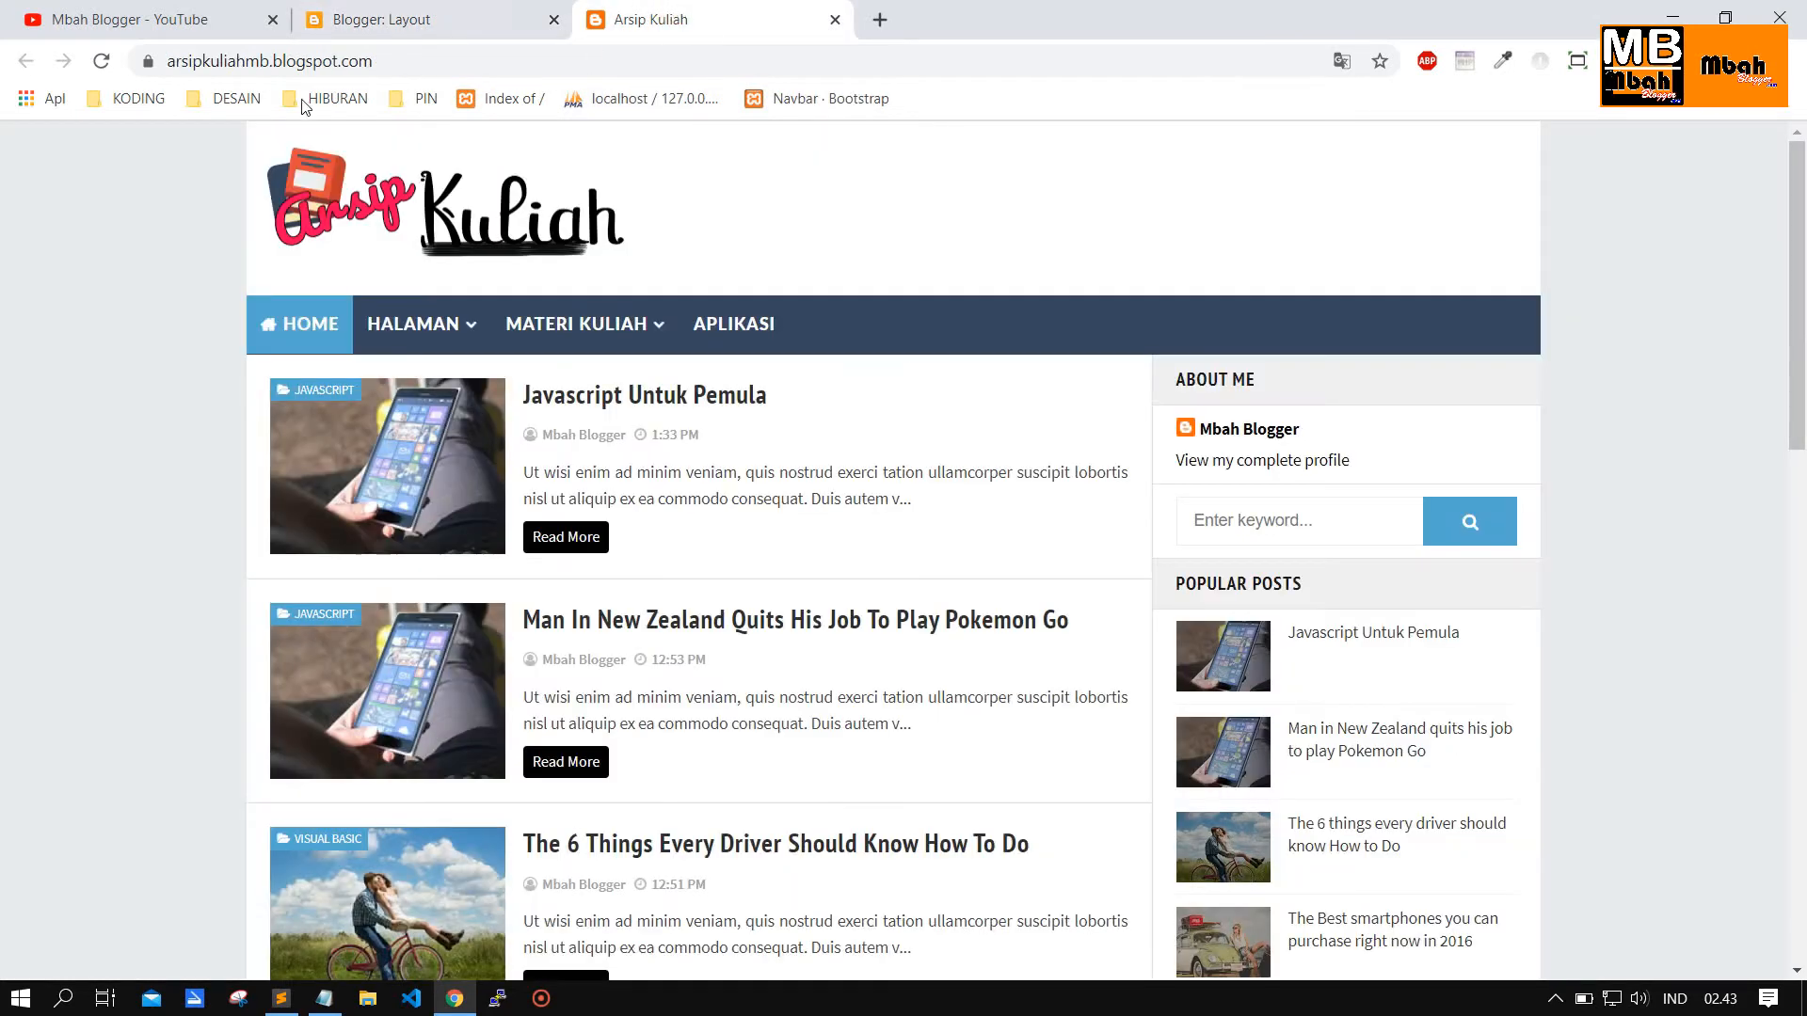
pyautogui.click(102, 60)
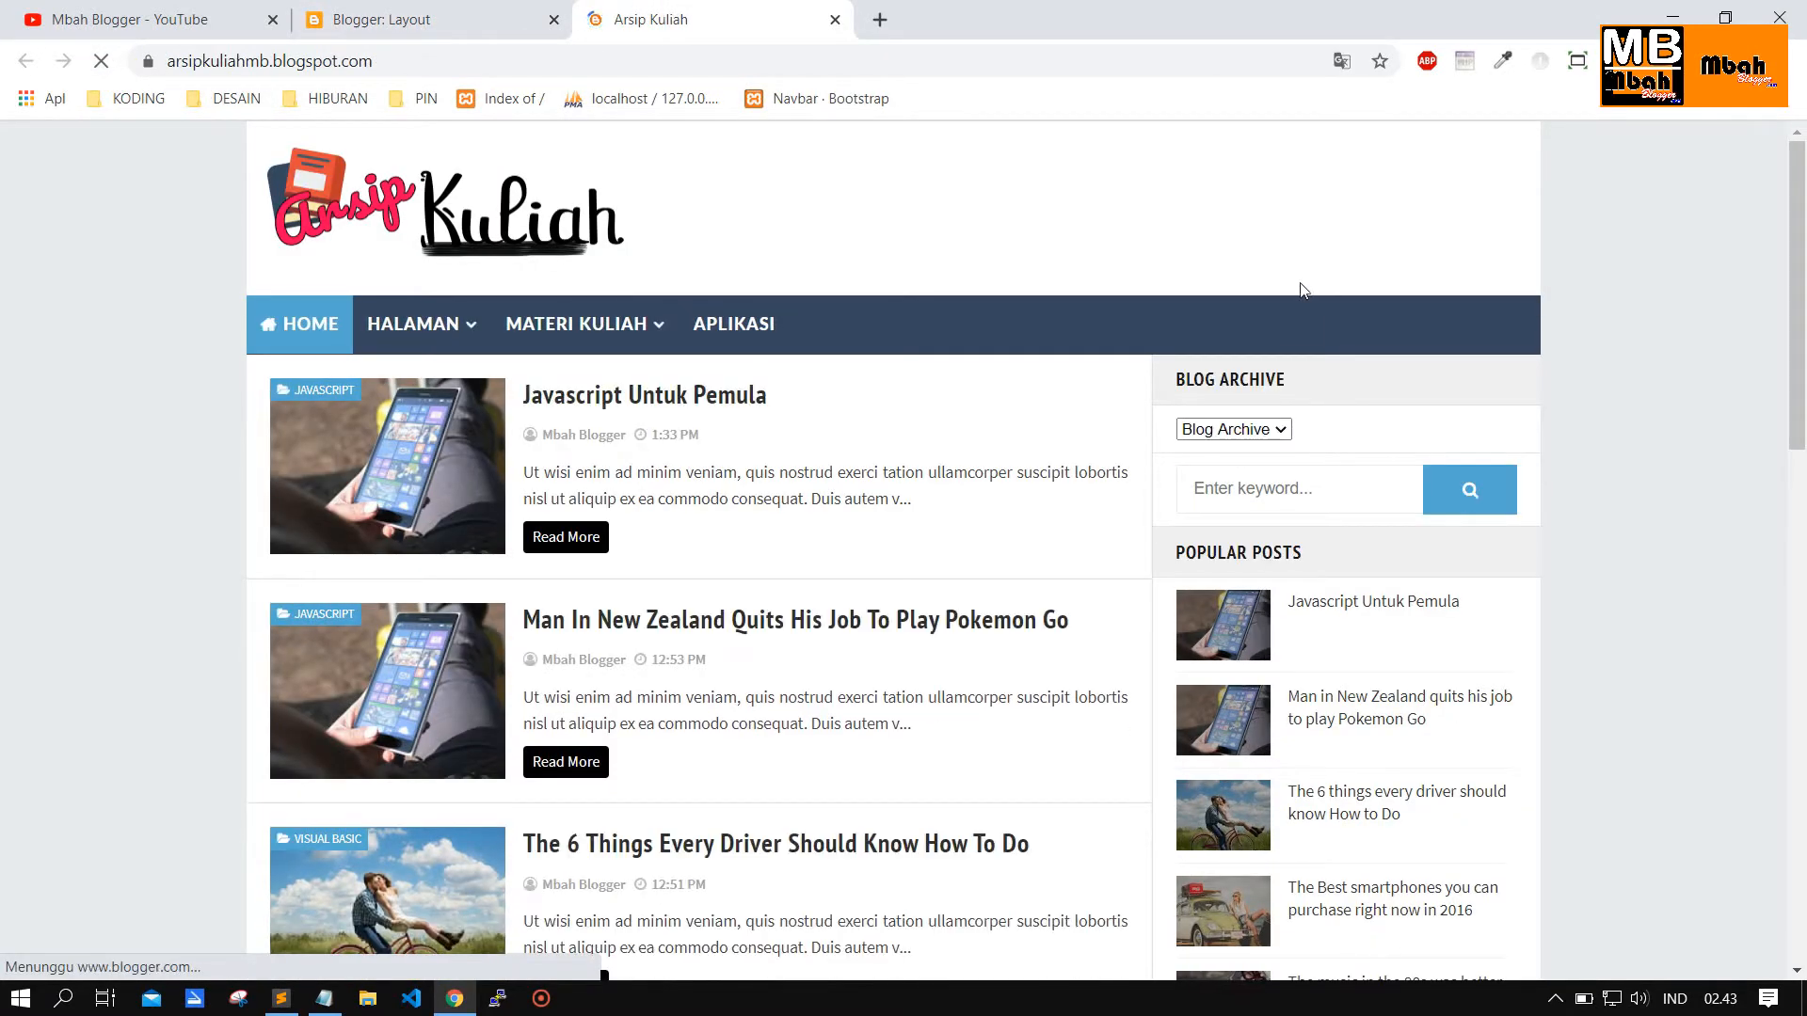
pyautogui.scroll(-1, 1223, 282)
pyautogui.click(1227, 313)
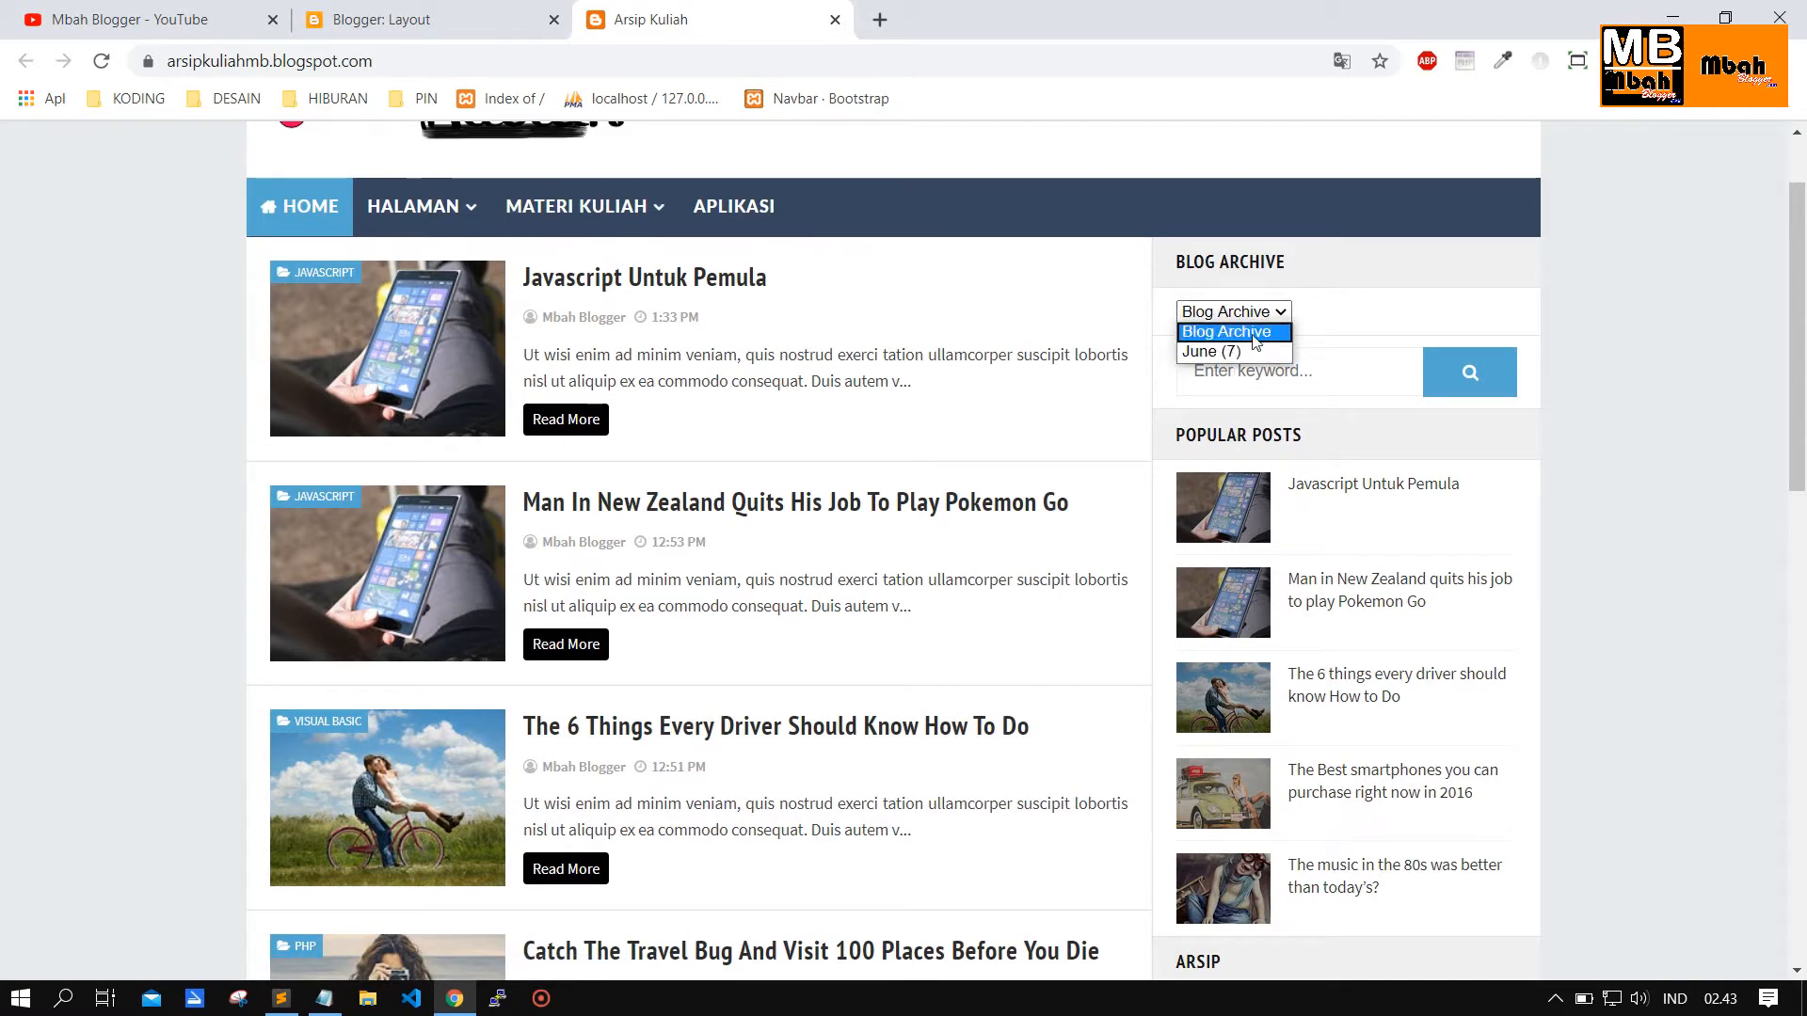
pyautogui.click(1396, 303)
pyautogui.scroll(-9, 1405, 310)
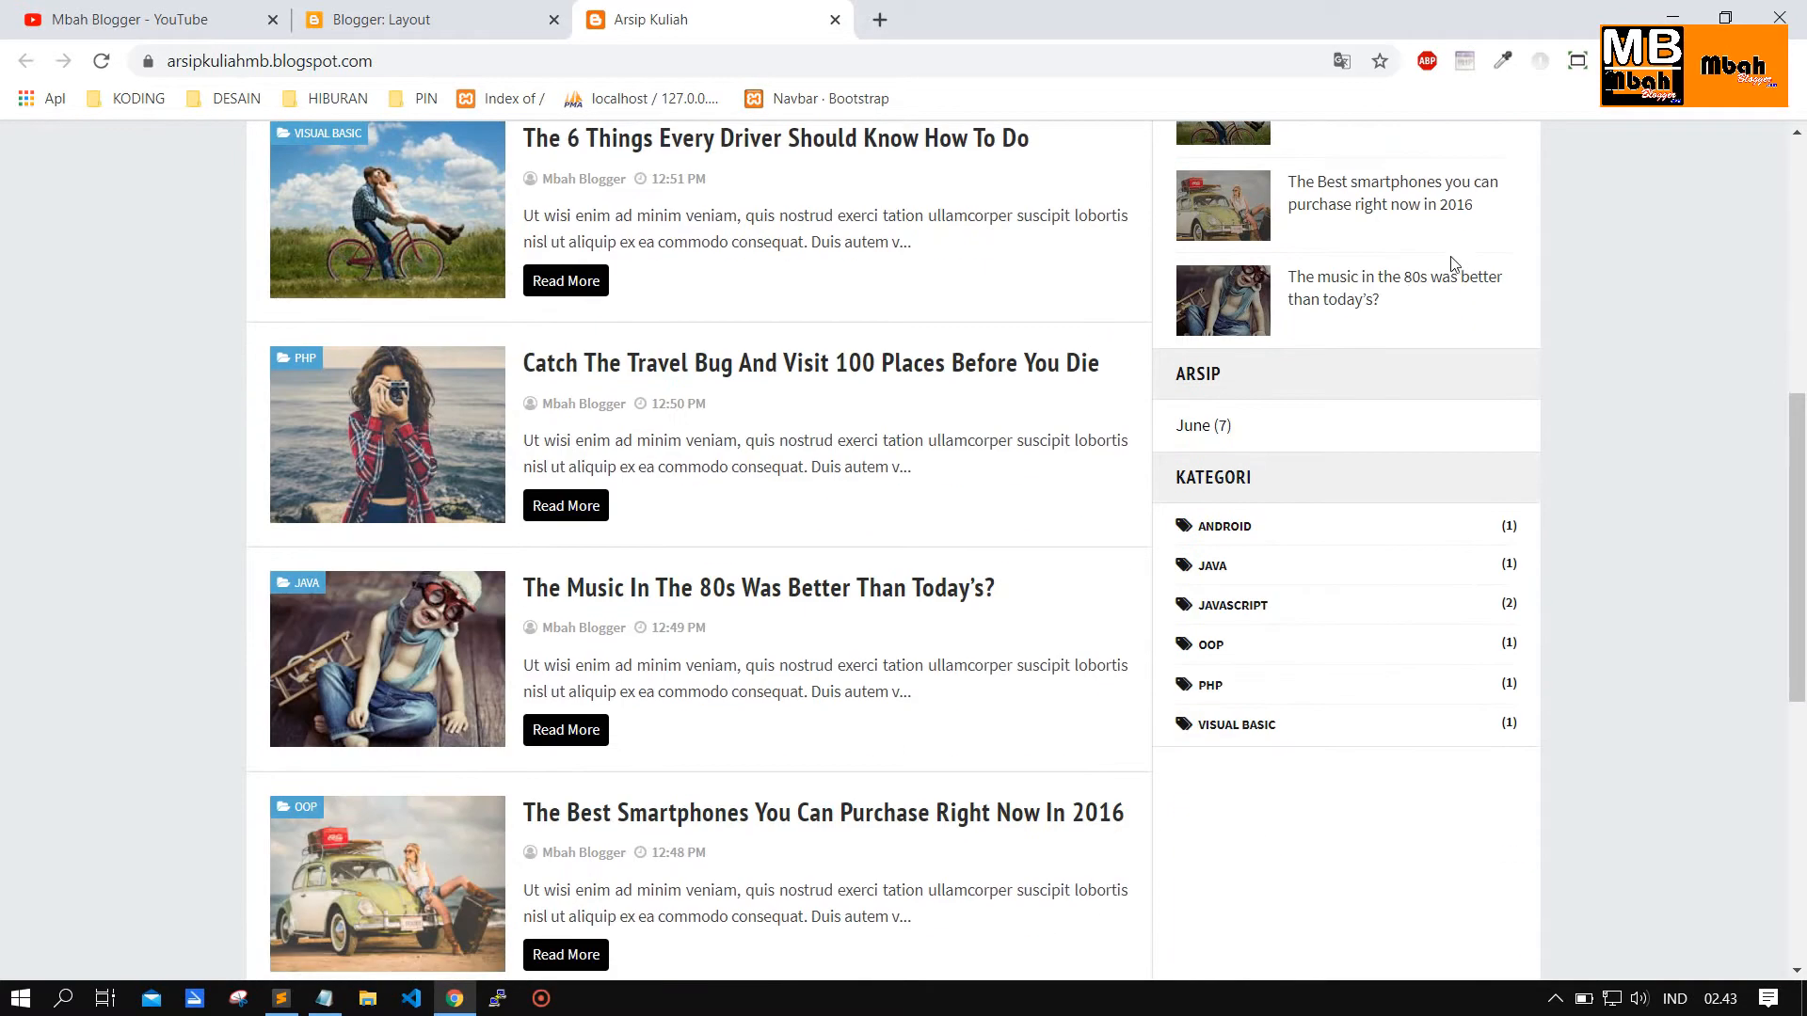
pyautogui.scroll(3, 1307, 430)
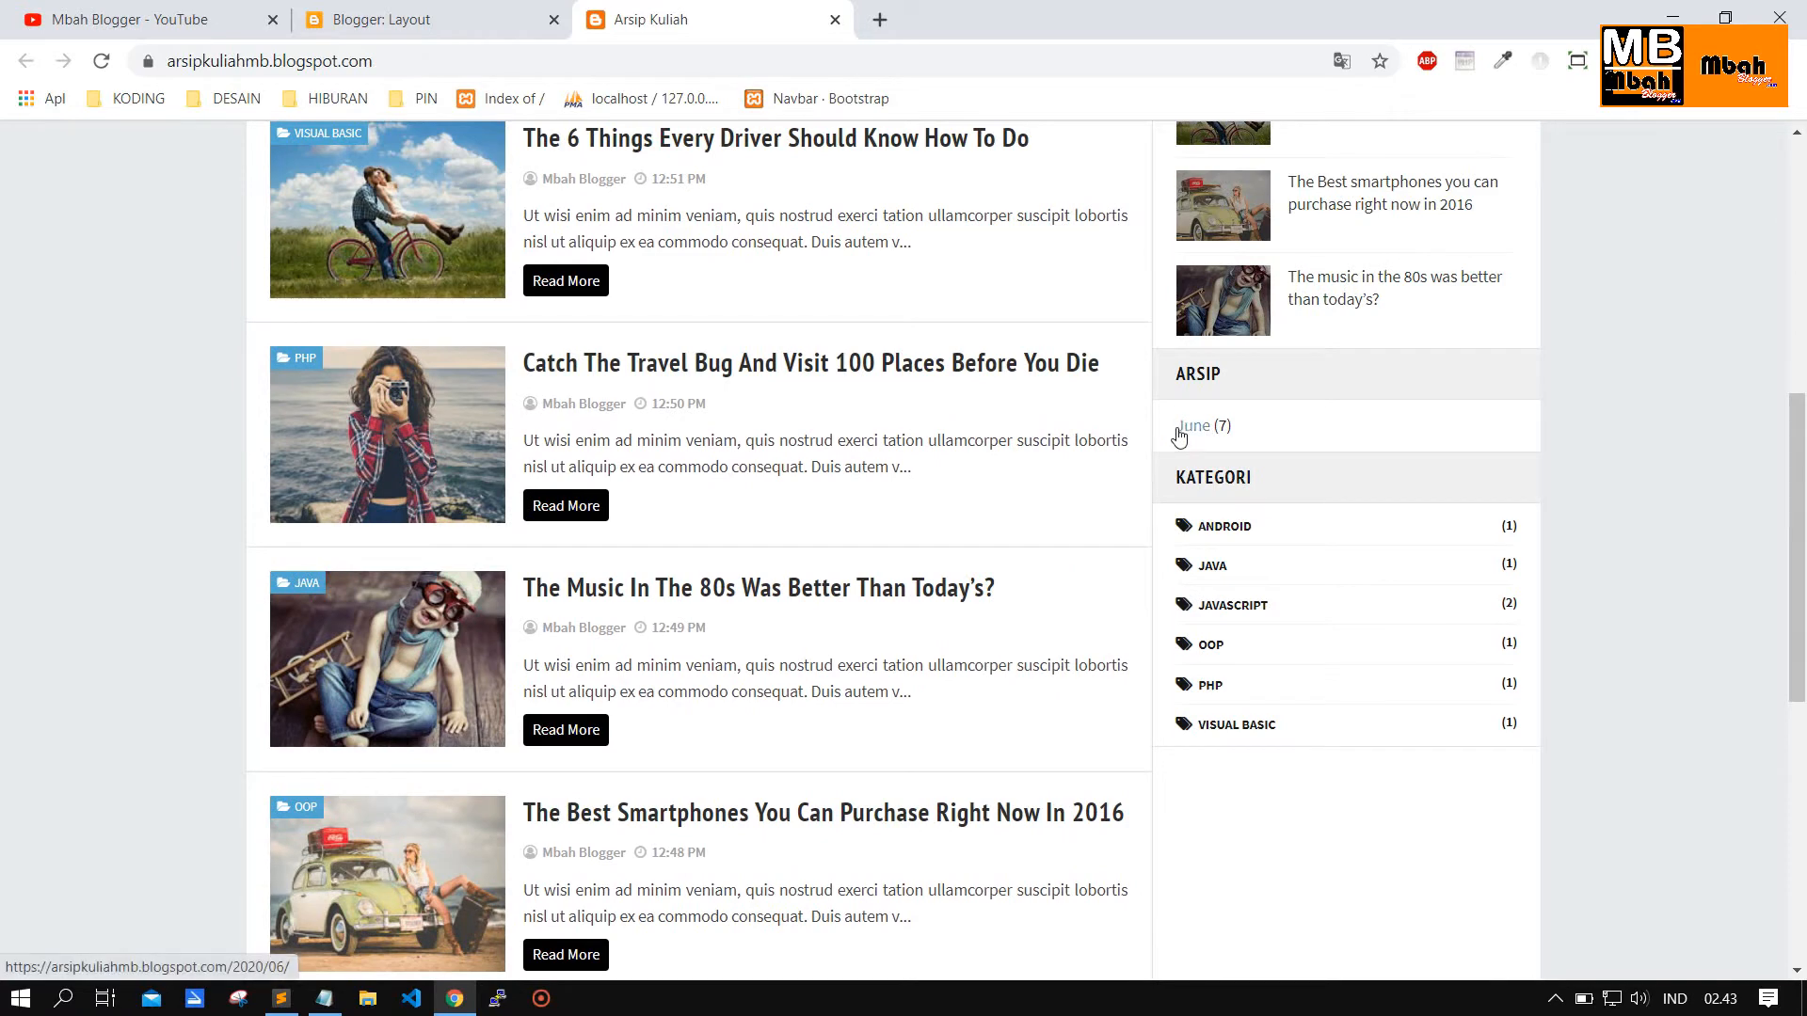
pyautogui.scroll(2, 1185, 433)
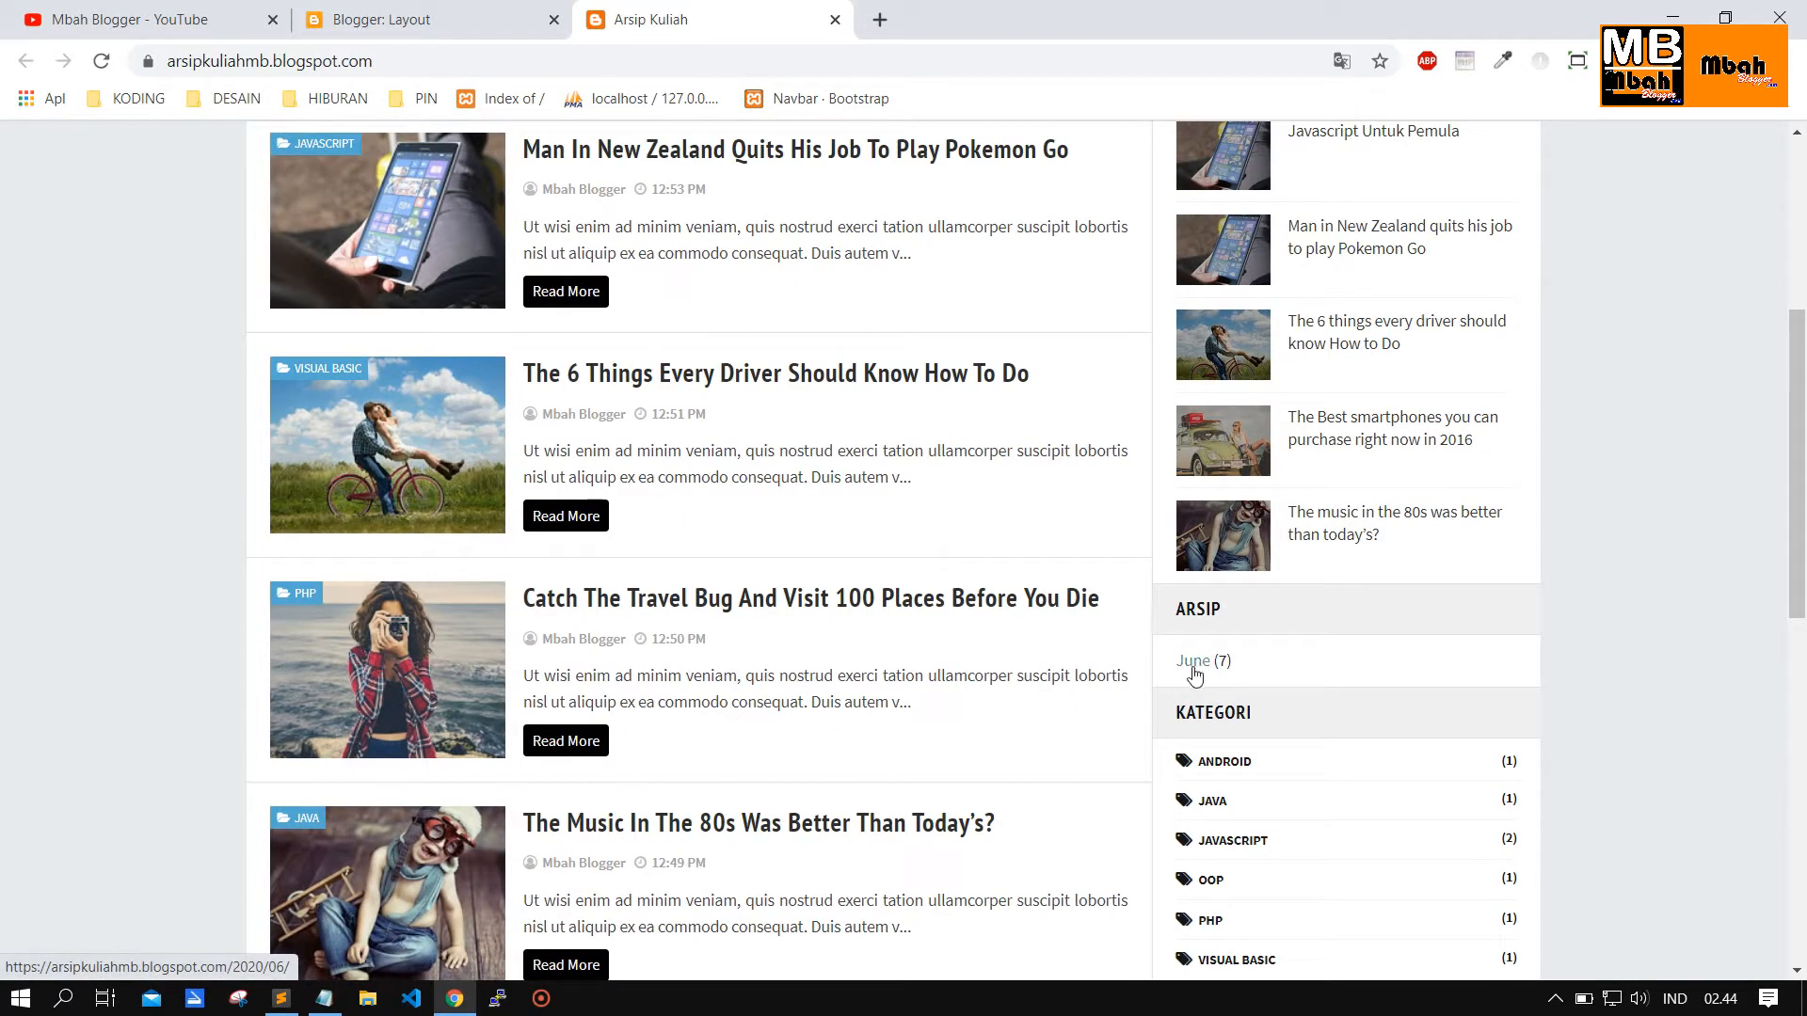
pyautogui.scroll(5, 1195, 664)
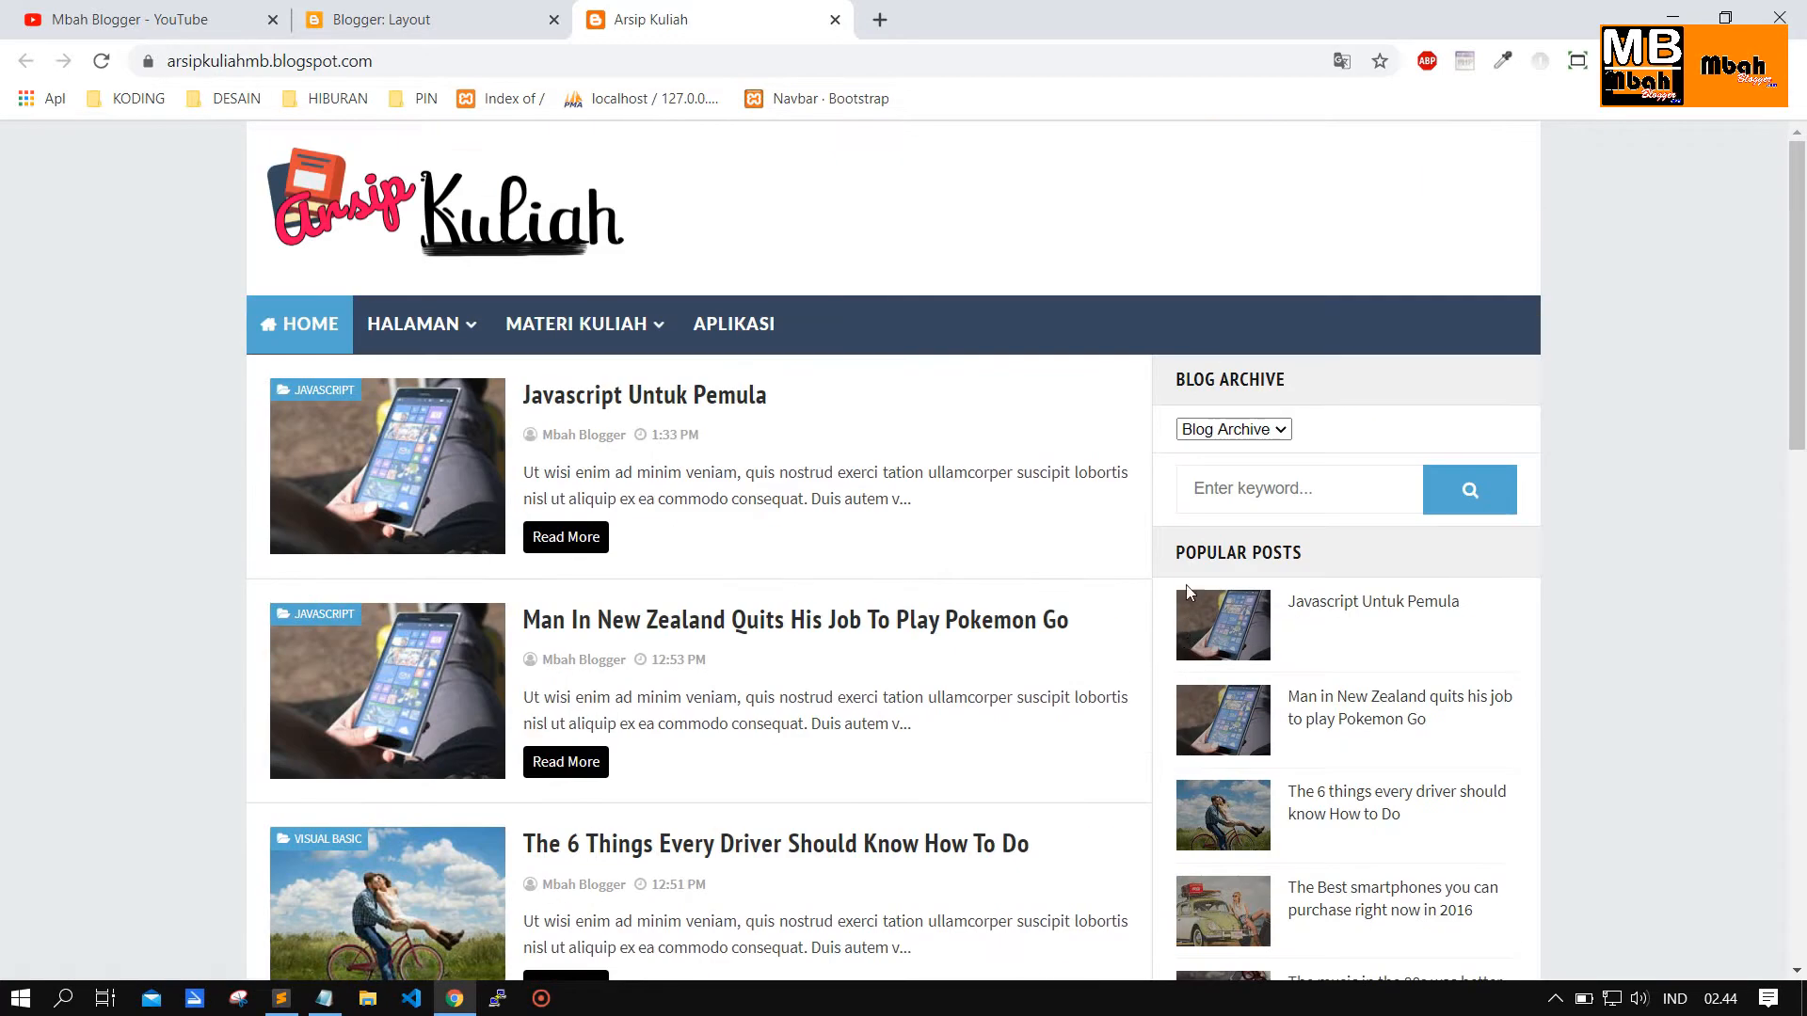
# Return to the layout, remove the Blog Archive gadget from the sidebar and confirm the removal.
pyautogui.click(473, 11)
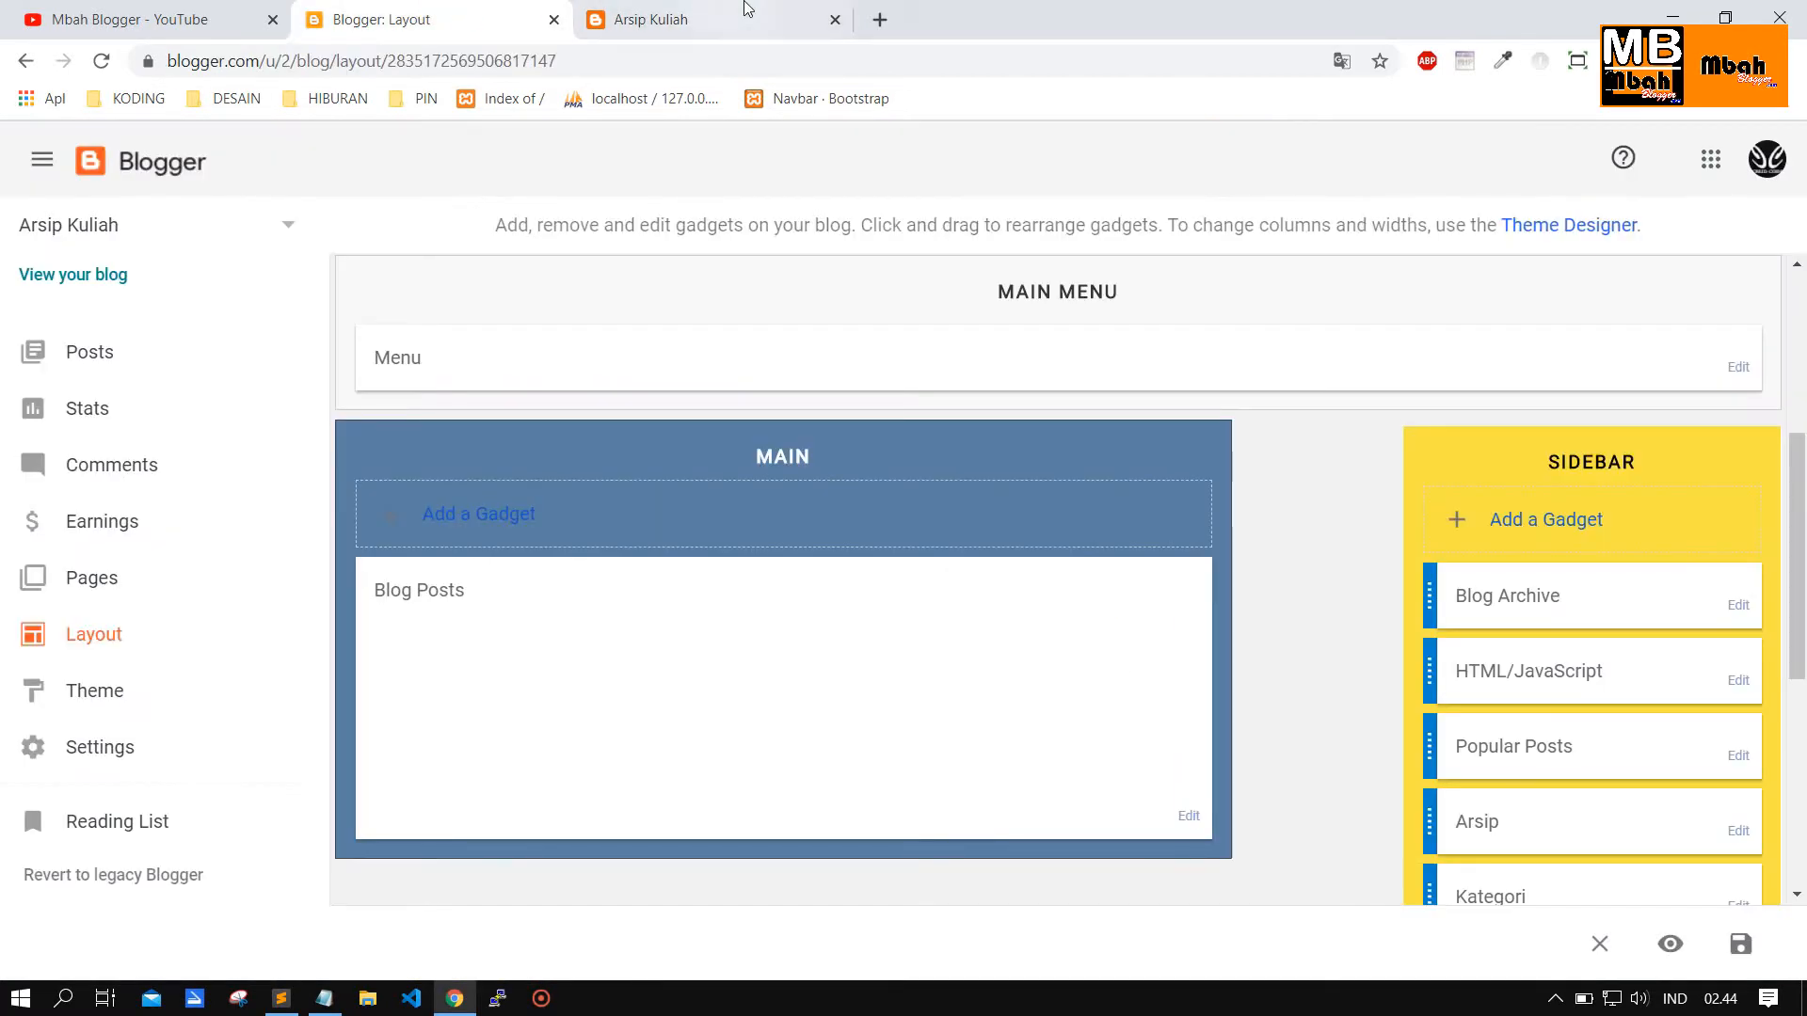
pyautogui.click(1740, 607)
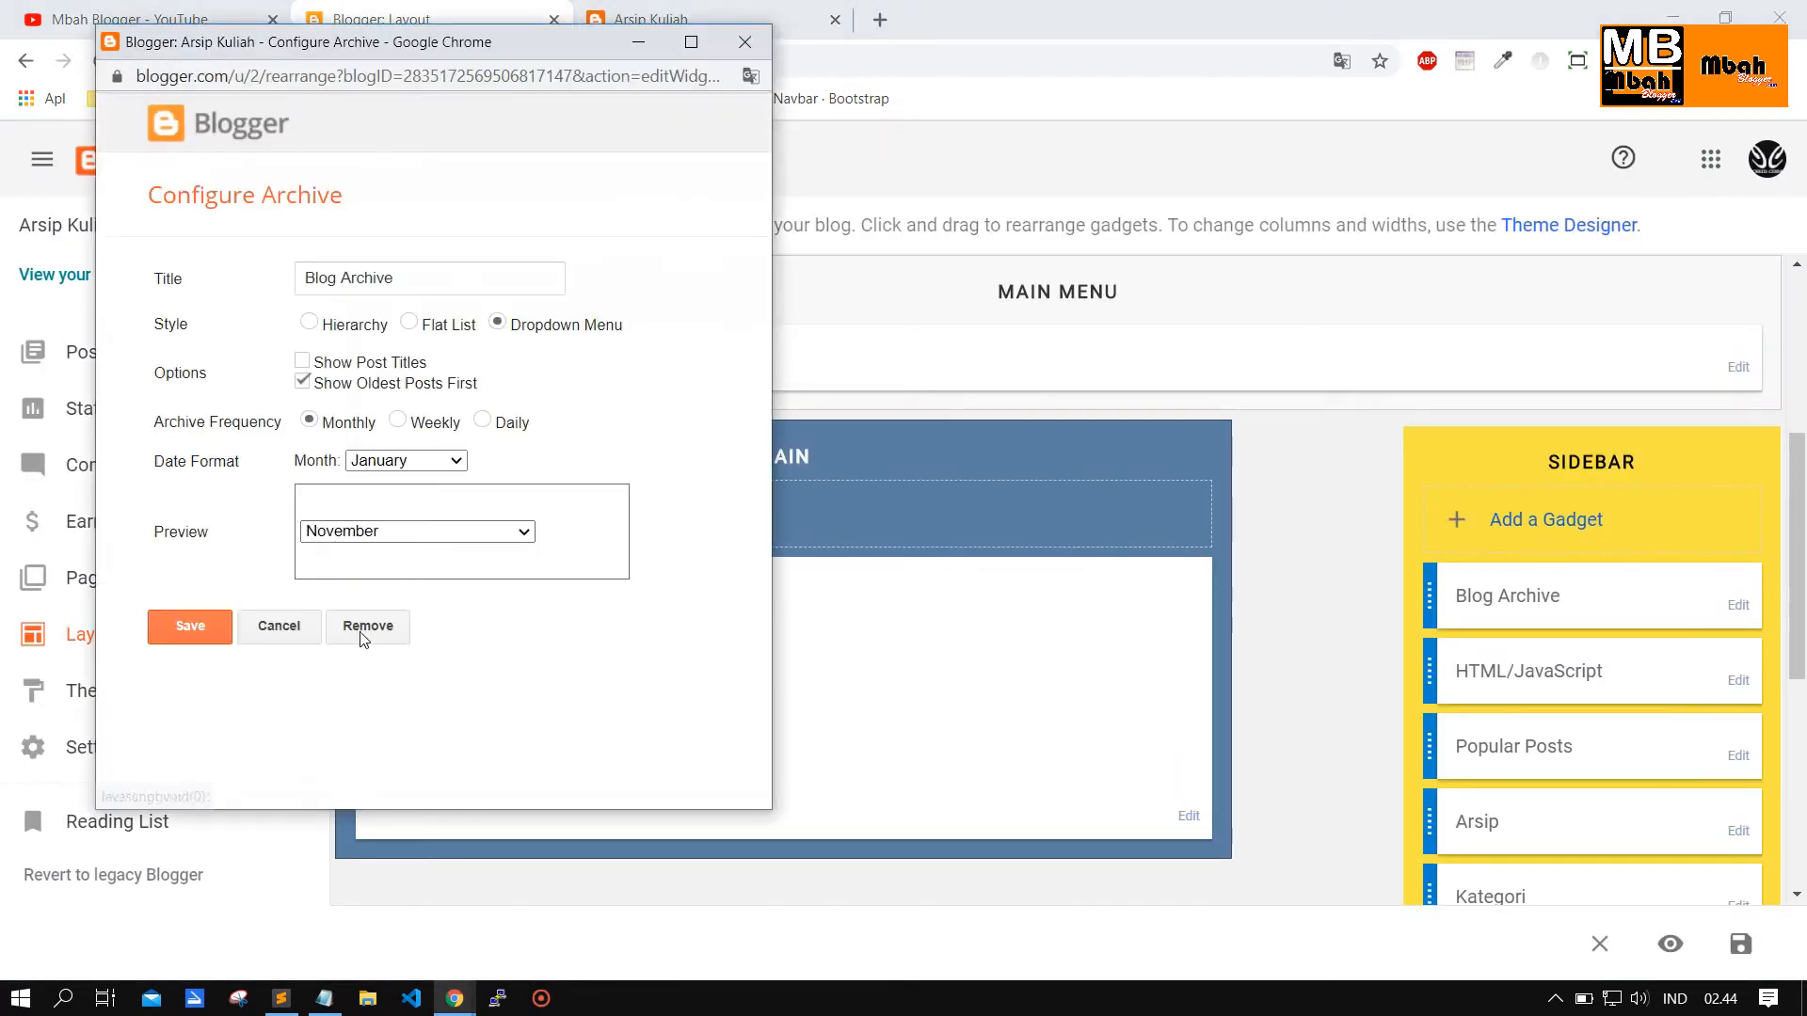
pyautogui.click(368, 626)
pyautogui.click(556, 227)
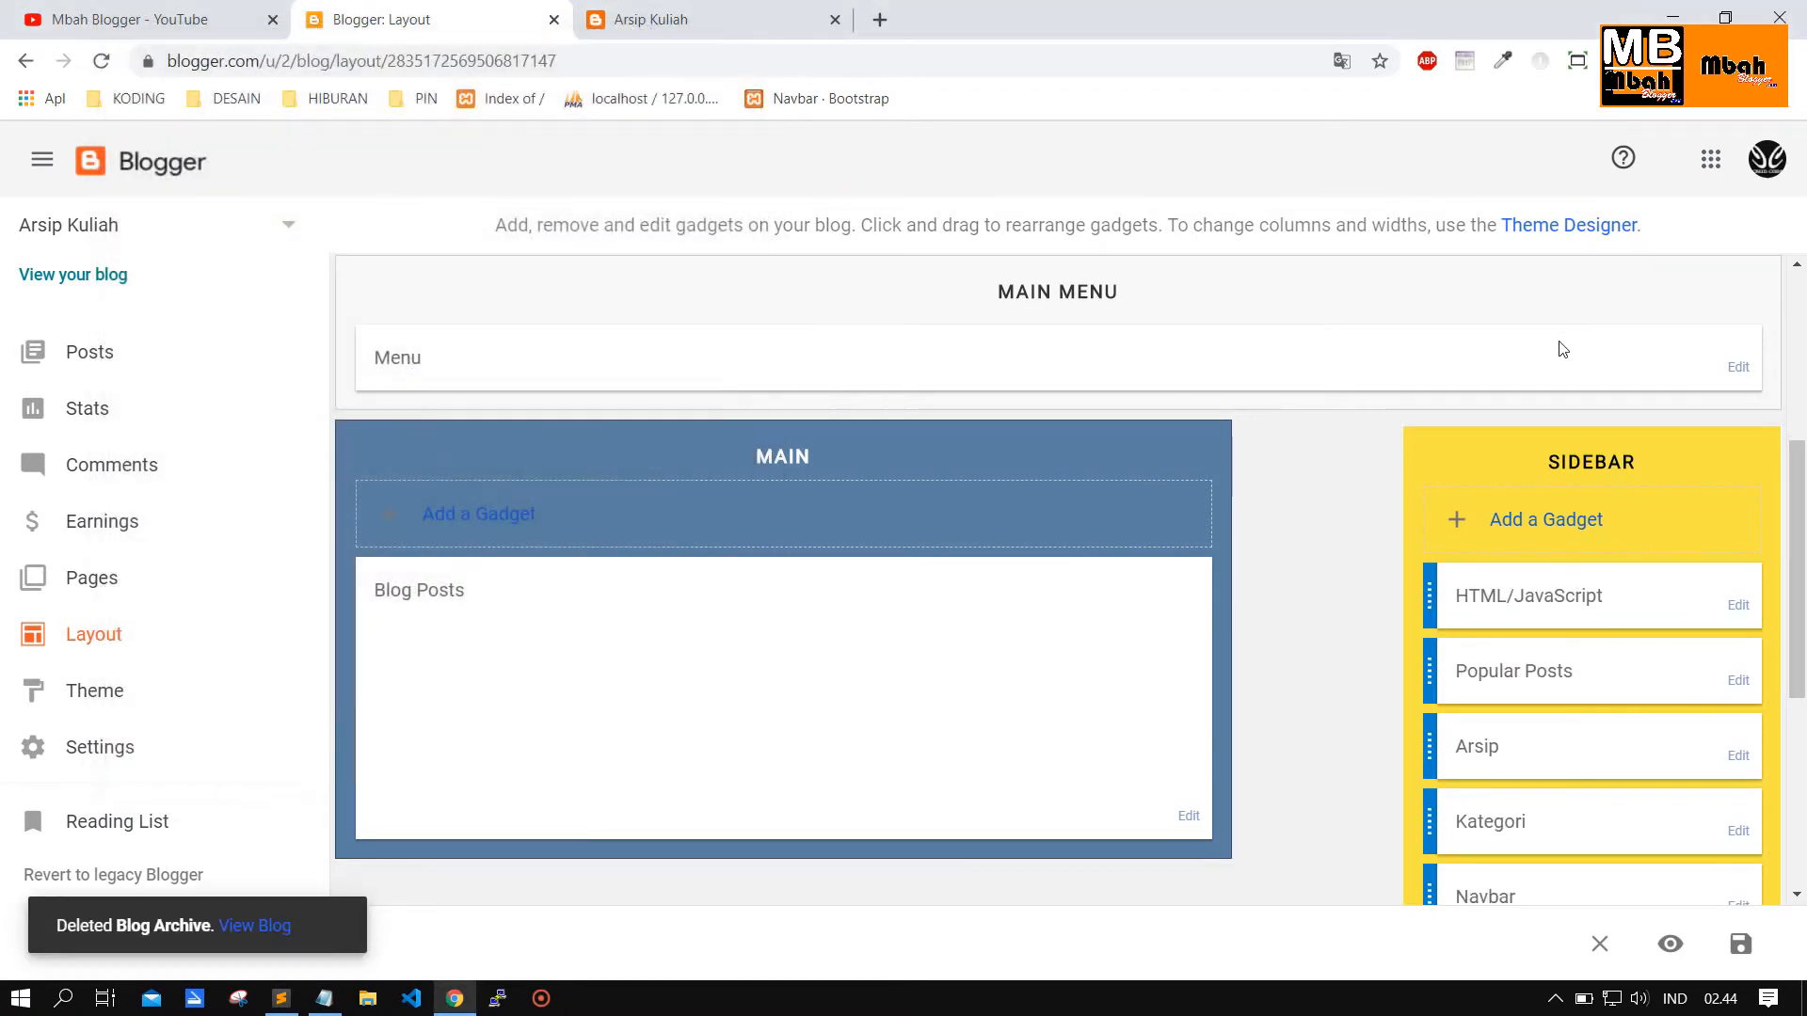
# Open the sidebar's list of available gadgets and check the Page Header entry against the existing header in the layout.
pyautogui.click(1505, 531)
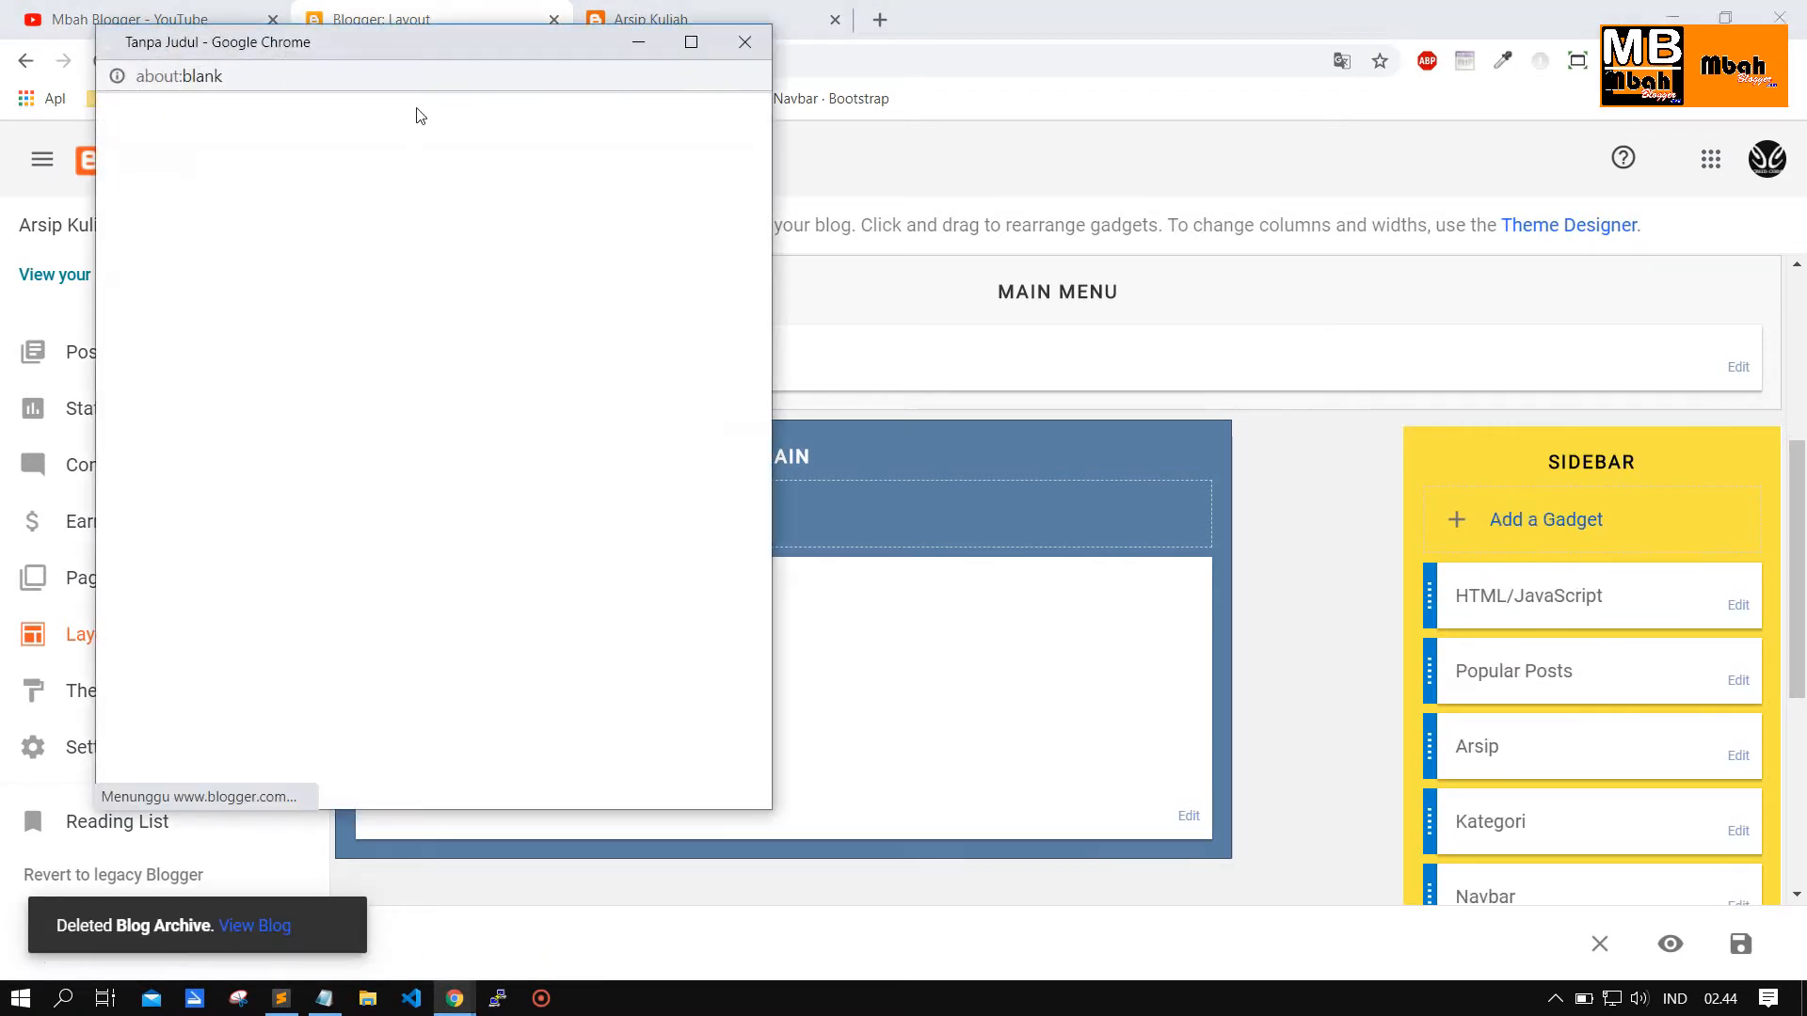
pyautogui.moveTo(516, 43); pyautogui.dragTo(922, 75)
pyautogui.scroll(-6, 854, 500)
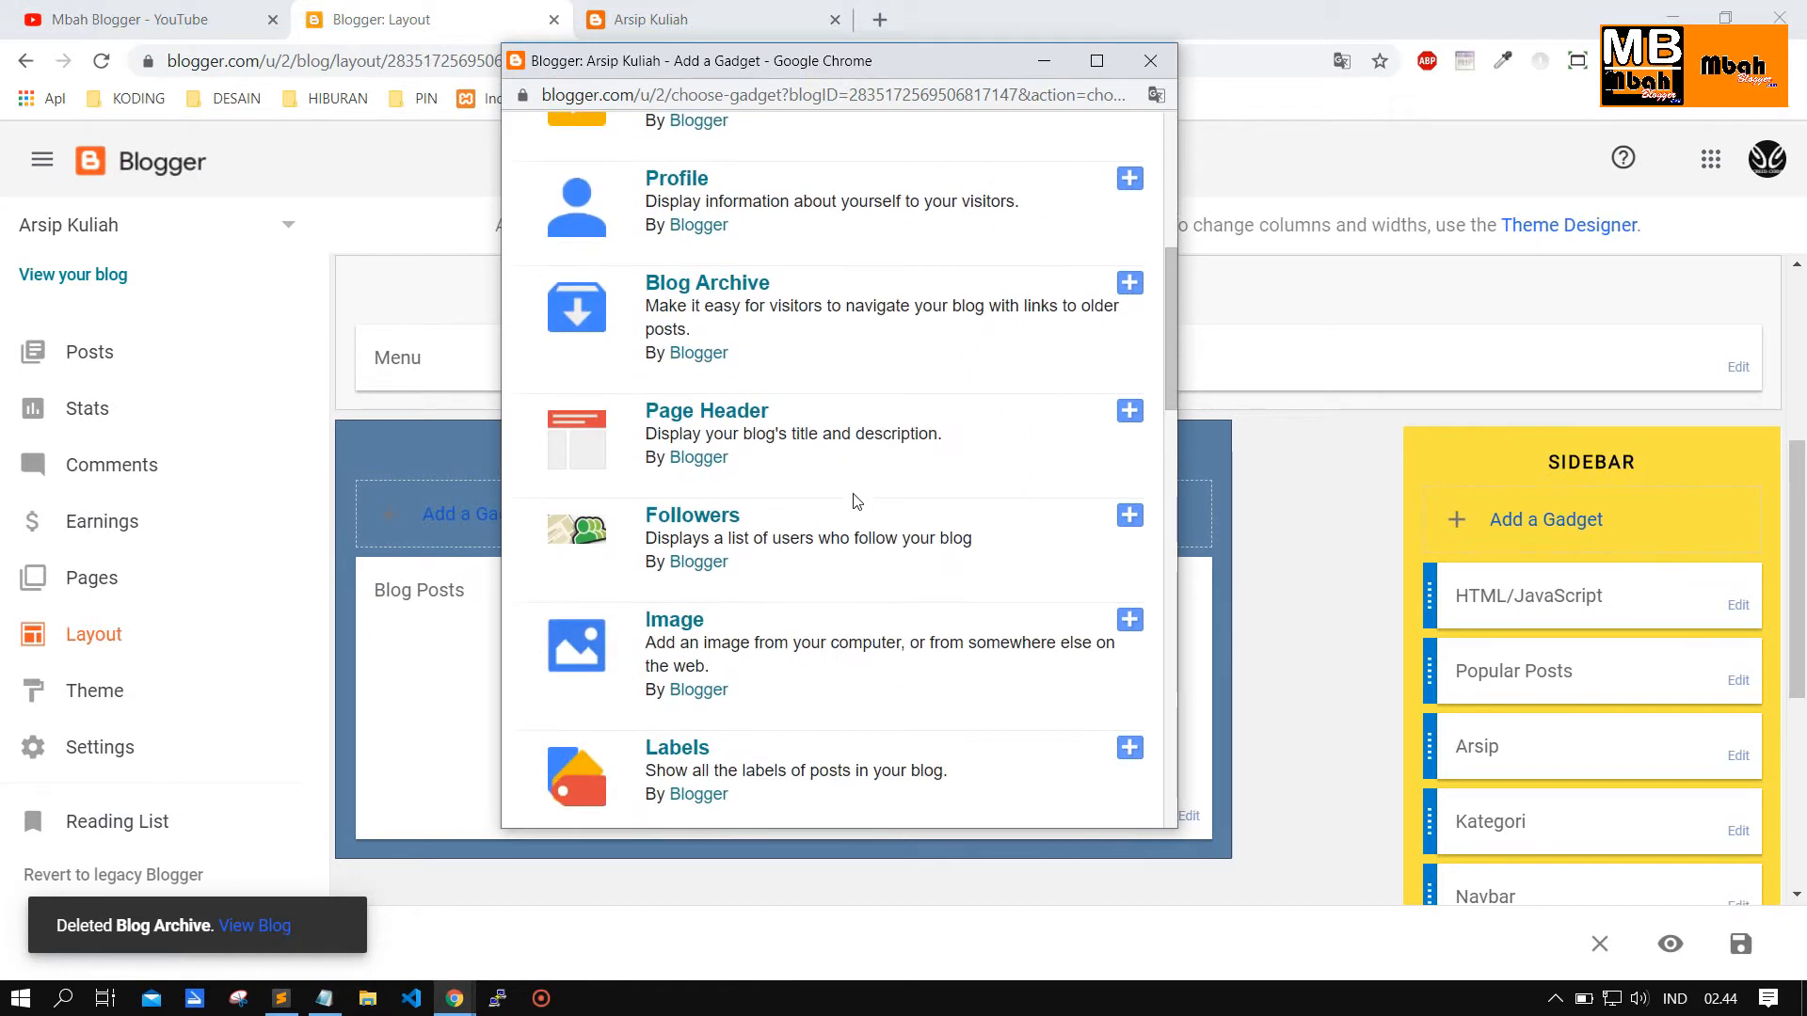
pyautogui.scroll(-1, 840, 475)
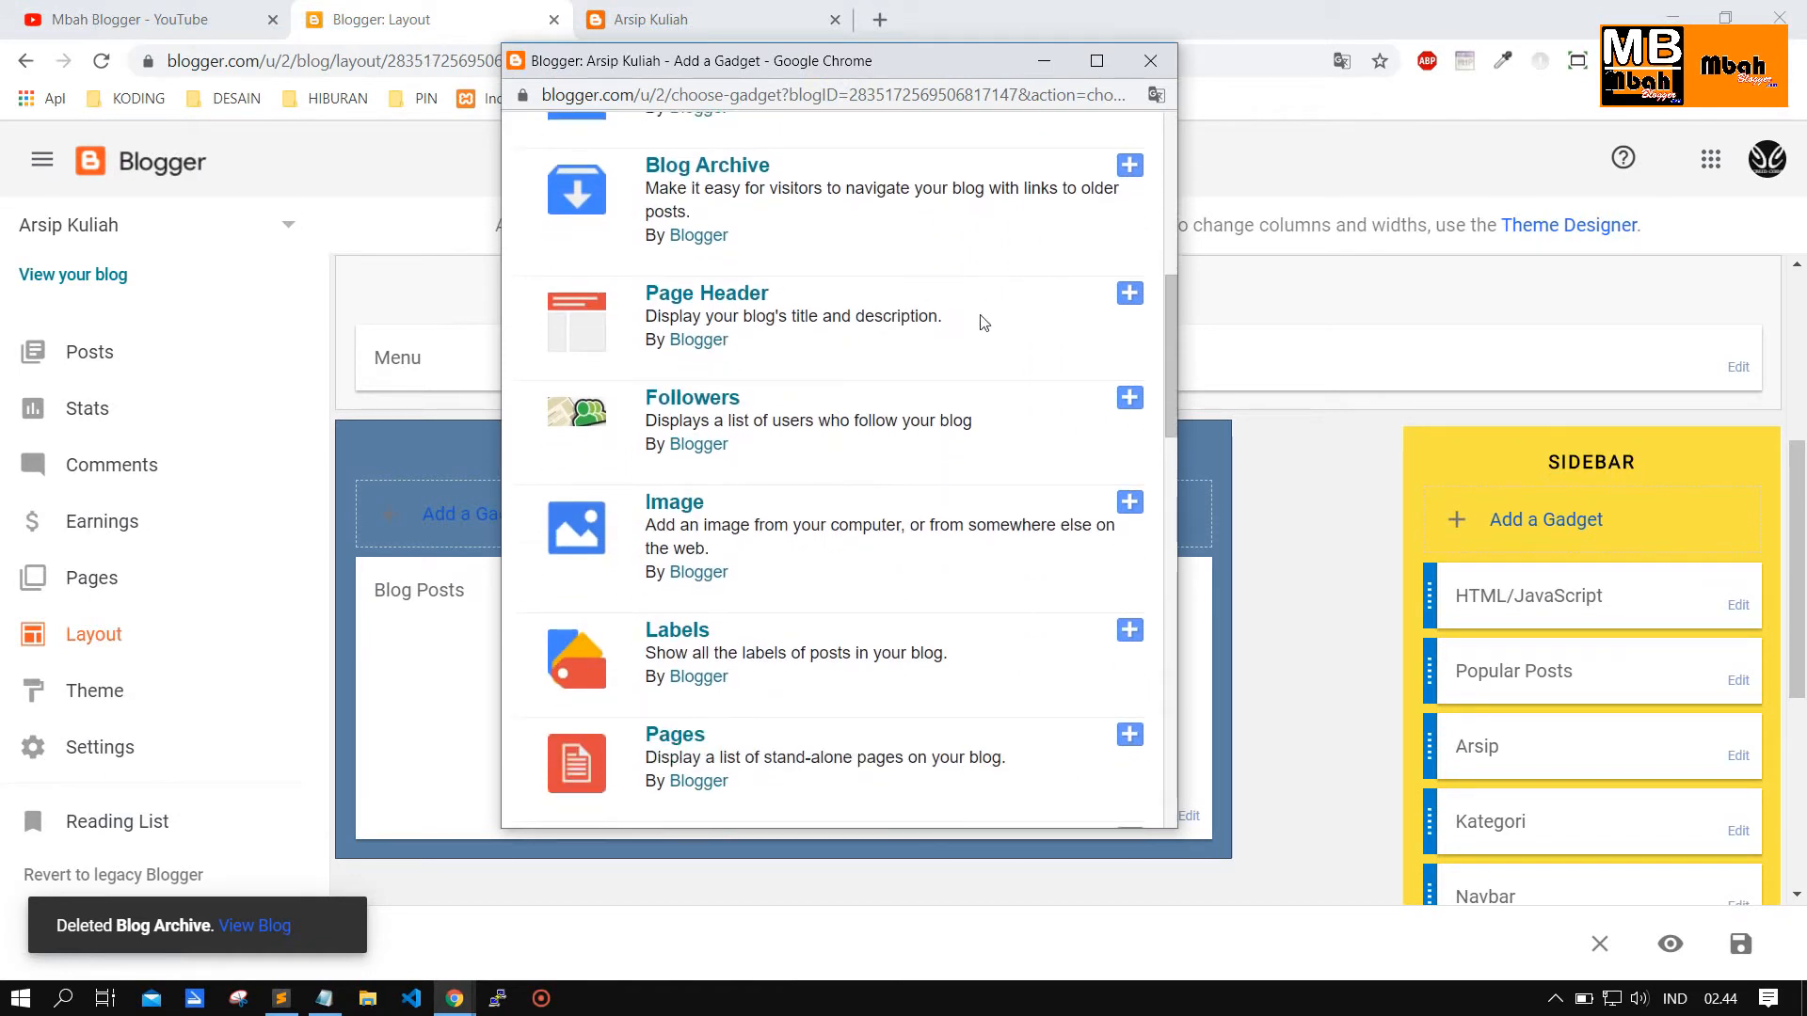
pyautogui.click(1132, 297)
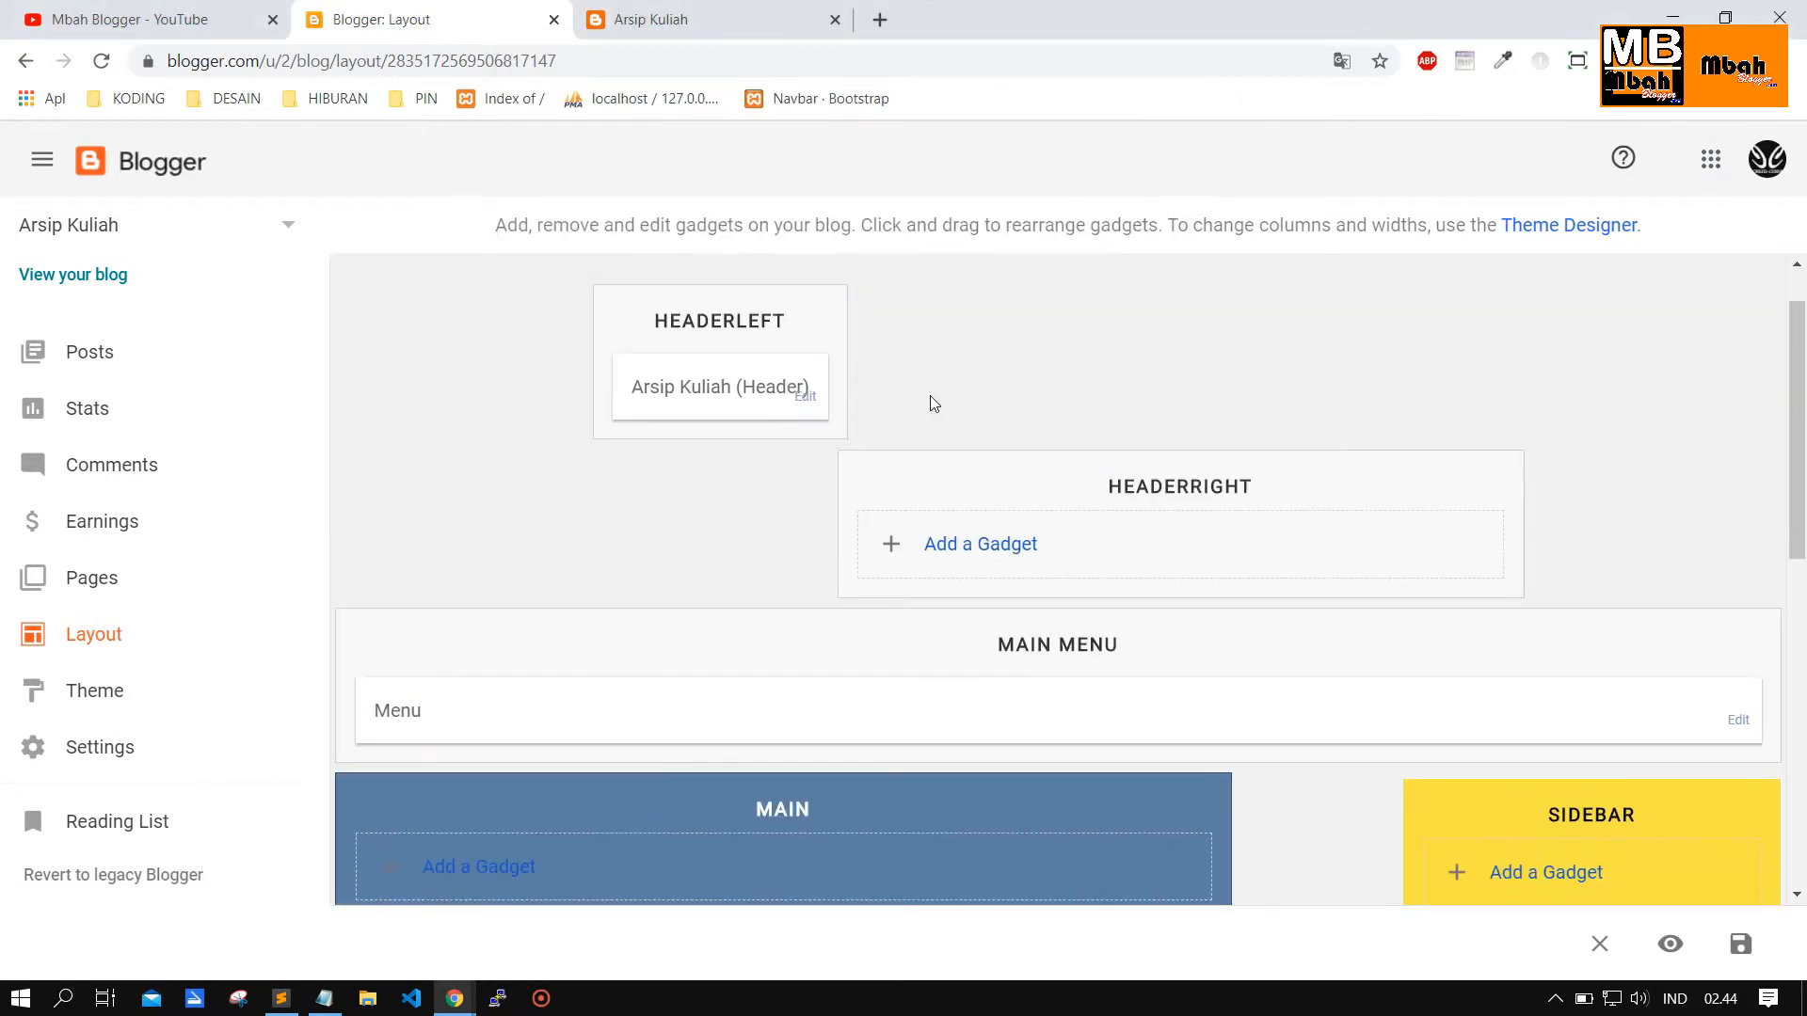
pyautogui.scroll(-4, 948, 367)
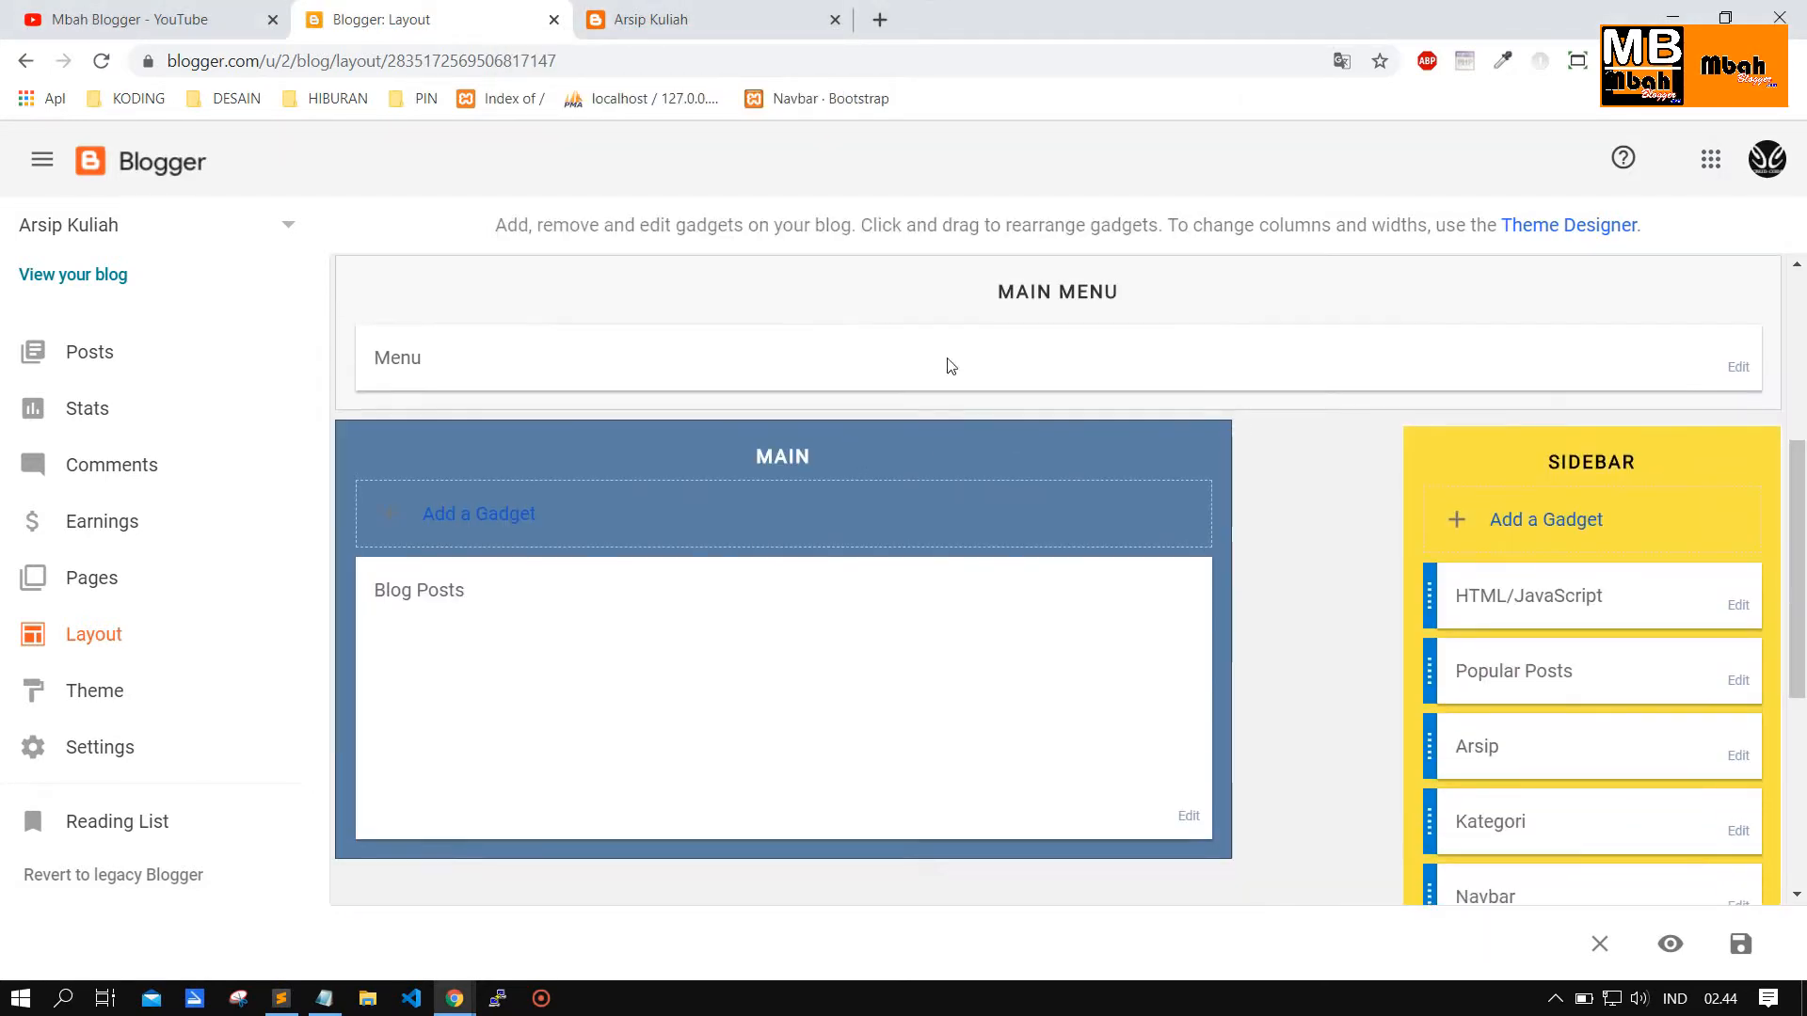
pyautogui.scroll(1, 1101, 492)
pyautogui.scroll(-3, 1101, 492)
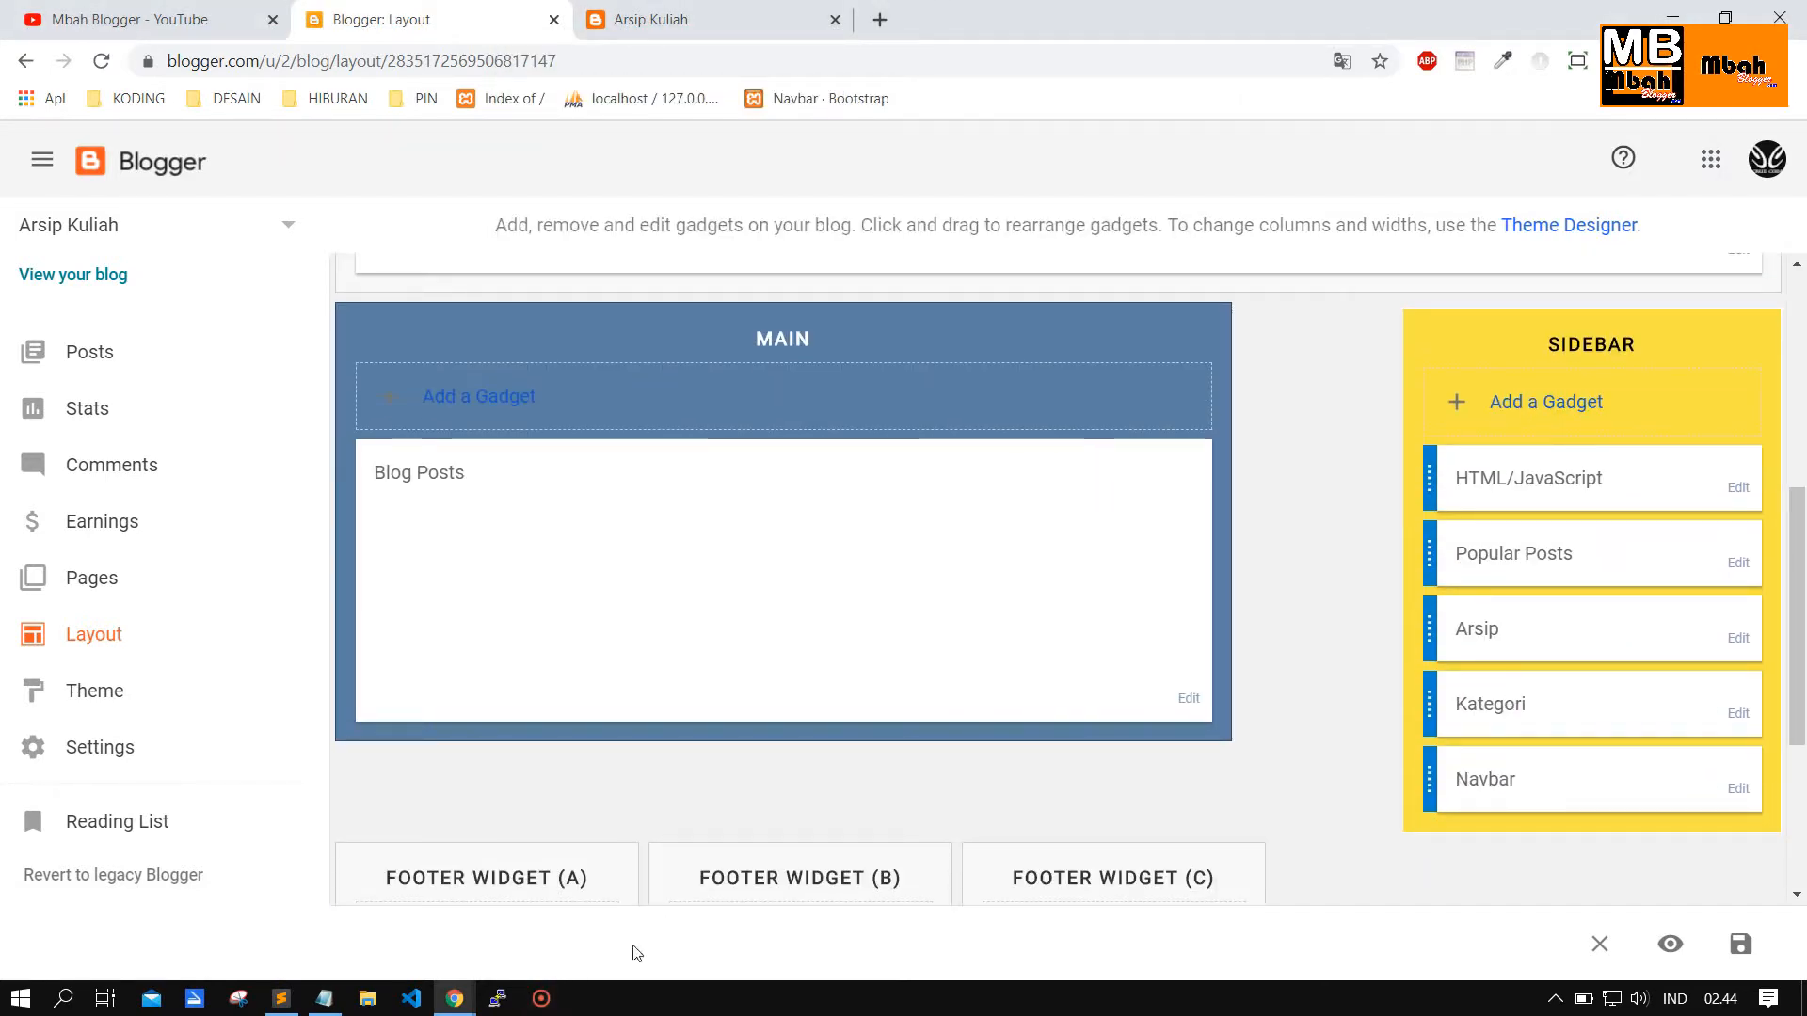
# Add the Followers gadget to the sidebar, keeping the title Followers and the theme default styles, and save it.
pyautogui.moveTo(454, 997)
pyautogui.click(555, 950)
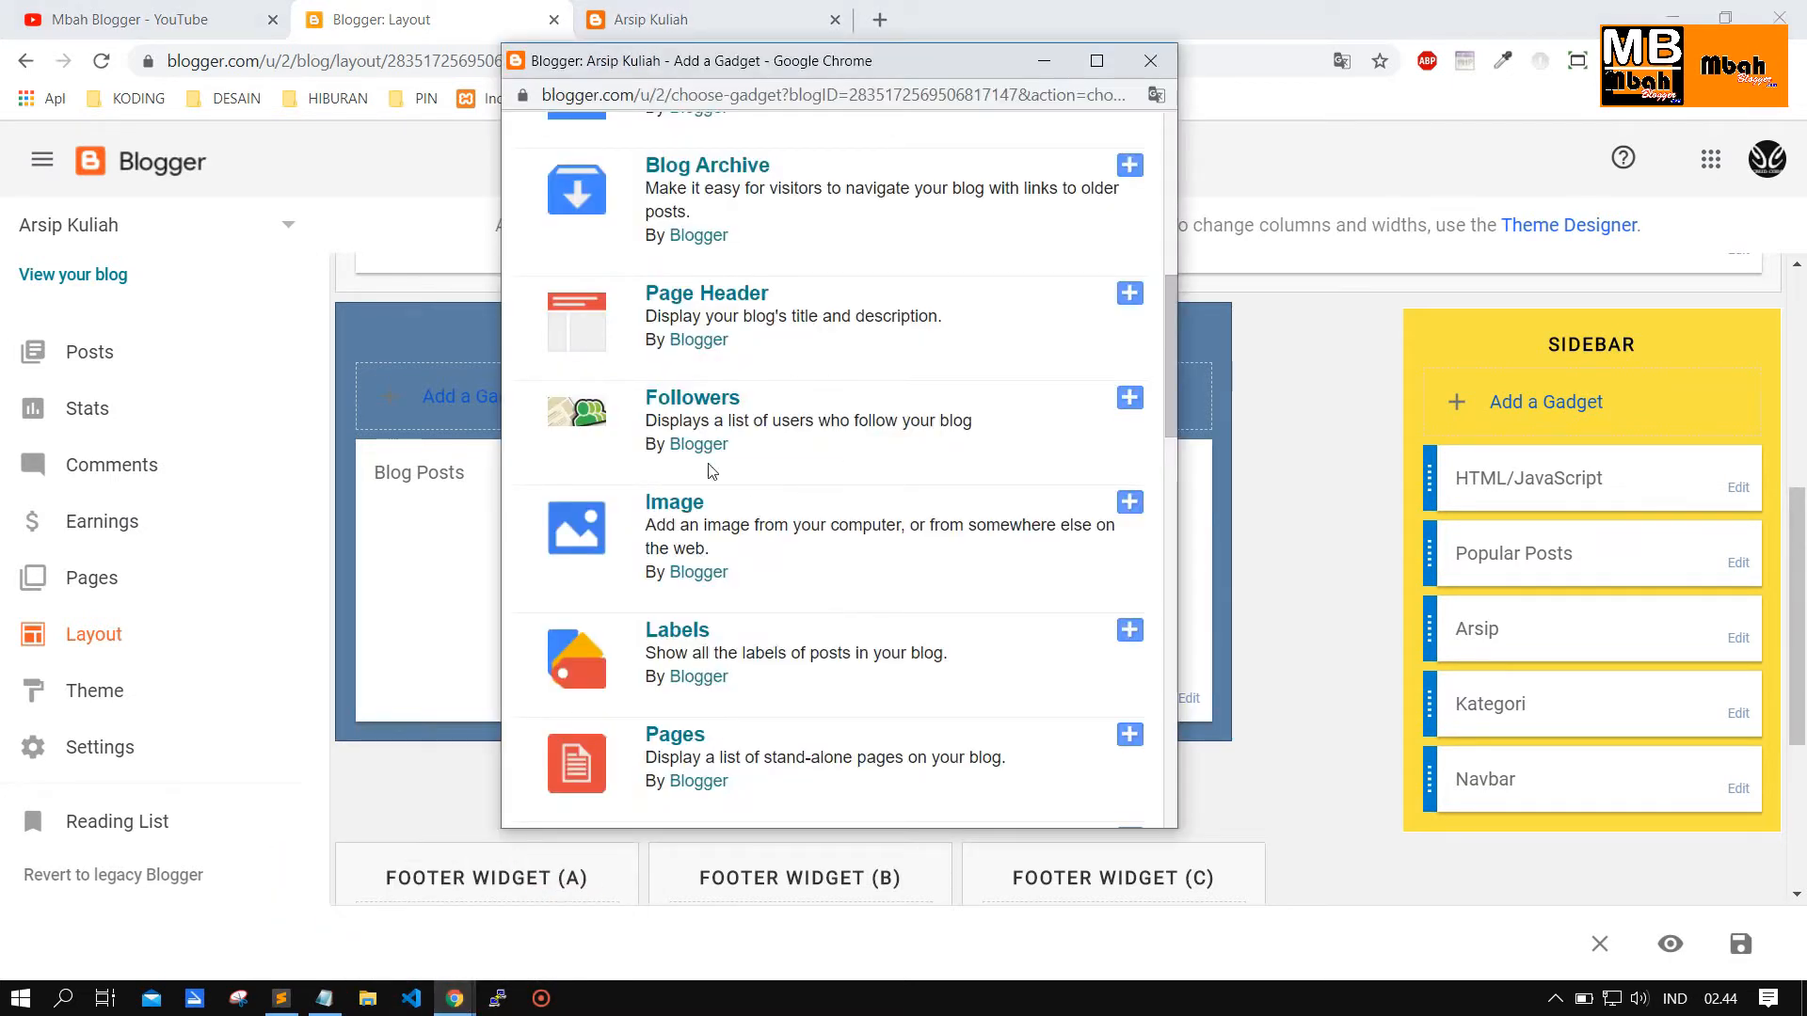
pyautogui.scroll(1, 866, 400)
pyautogui.scroll(-1, 895, 464)
pyautogui.click(1129, 399)
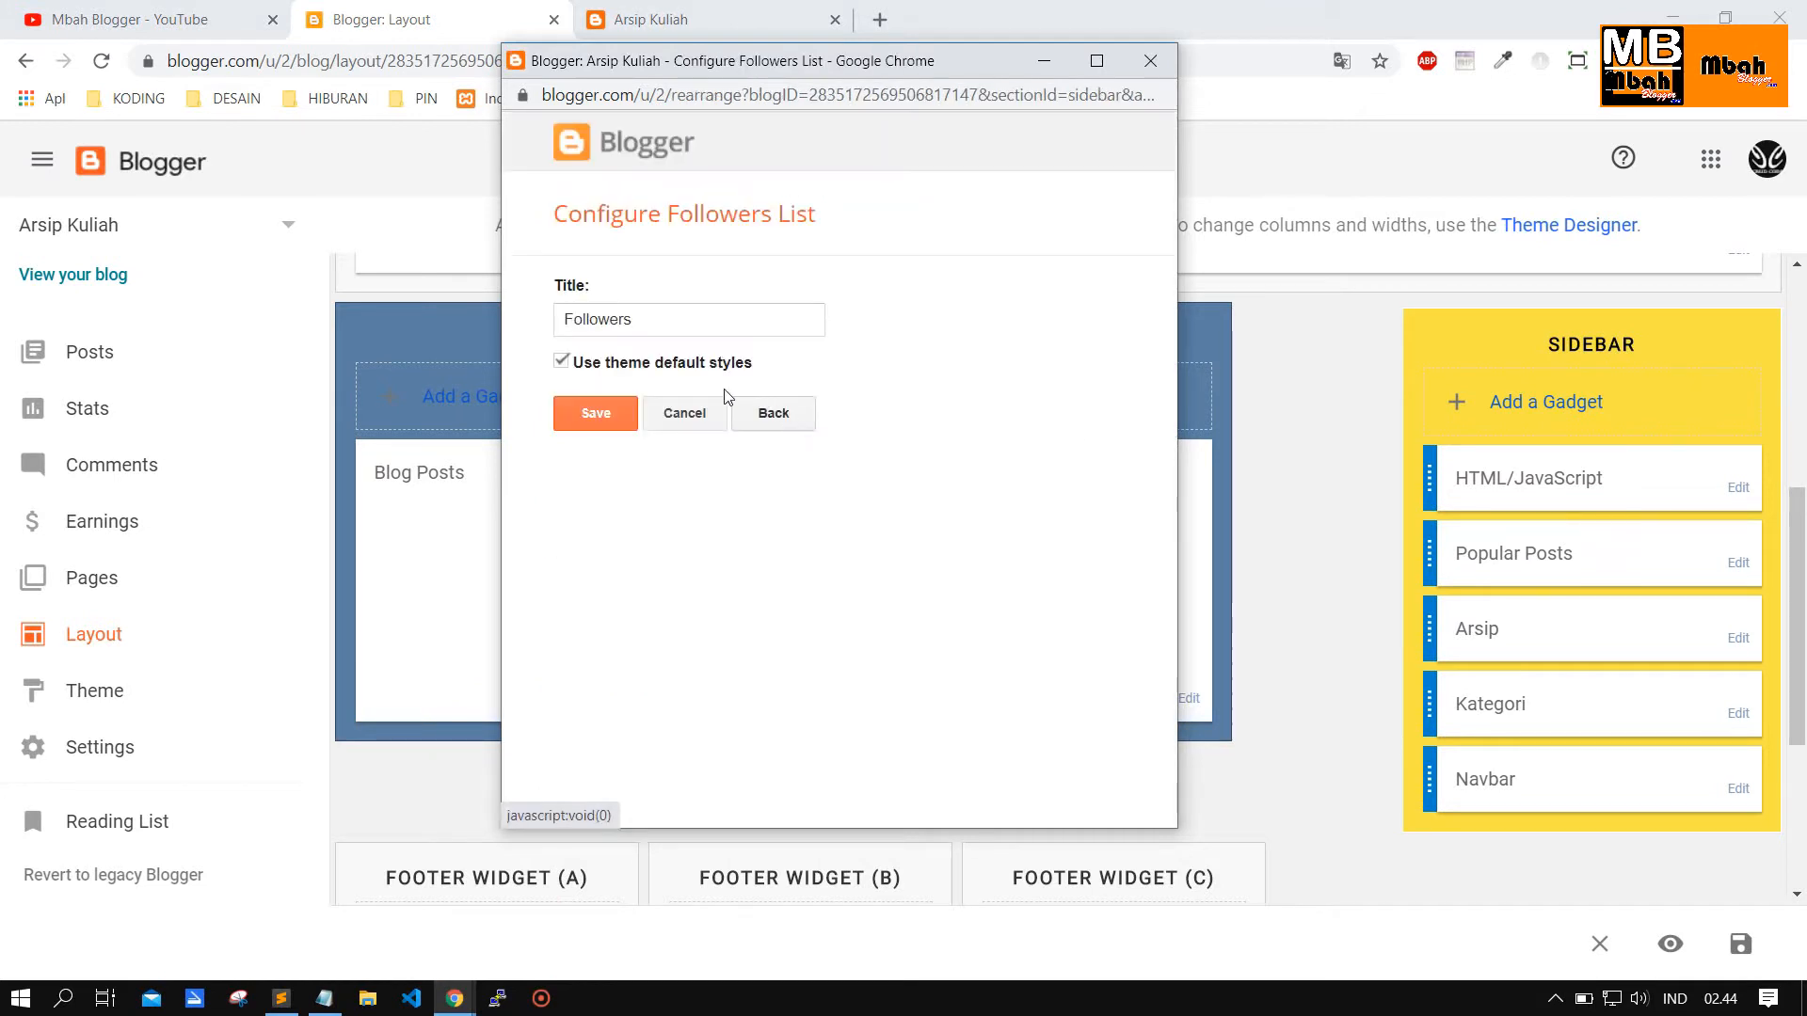
pyautogui.click(608, 412)
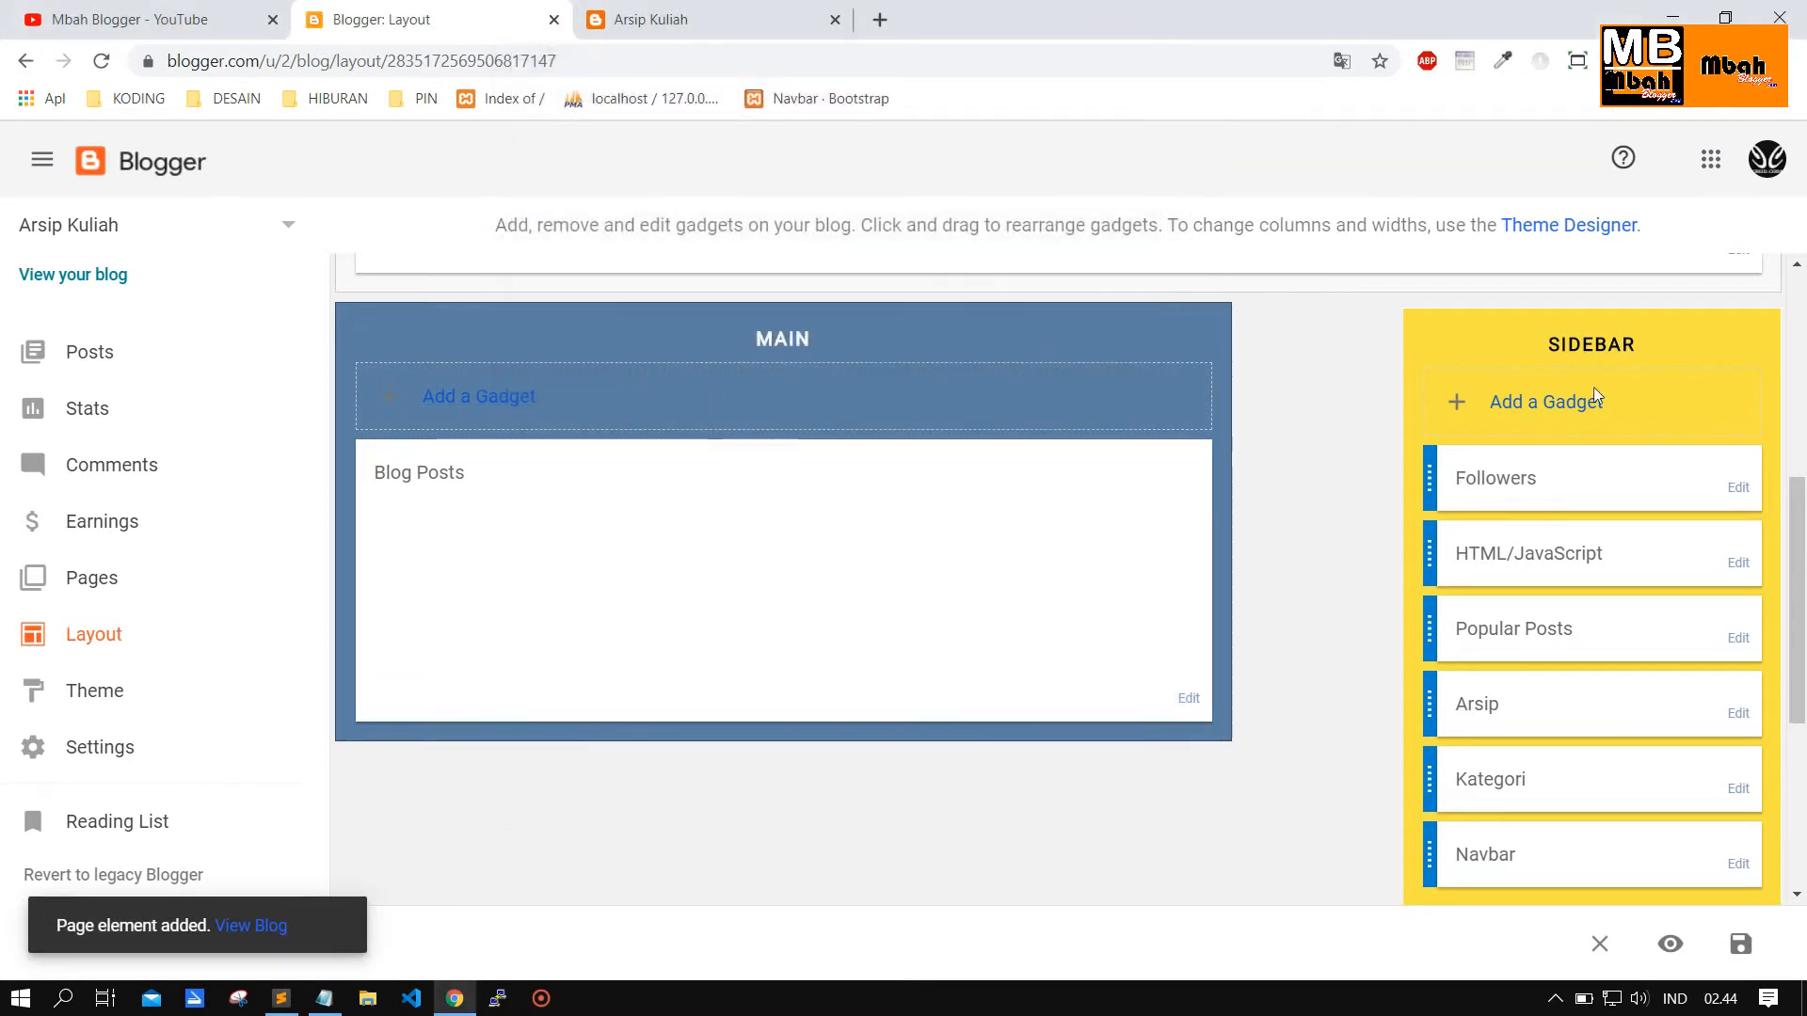
# Reload the Arsip Kuliah blog, examine the Followers section in its sidebar and return to the layout.
pyautogui.click(708, 17)
pyautogui.click(102, 60)
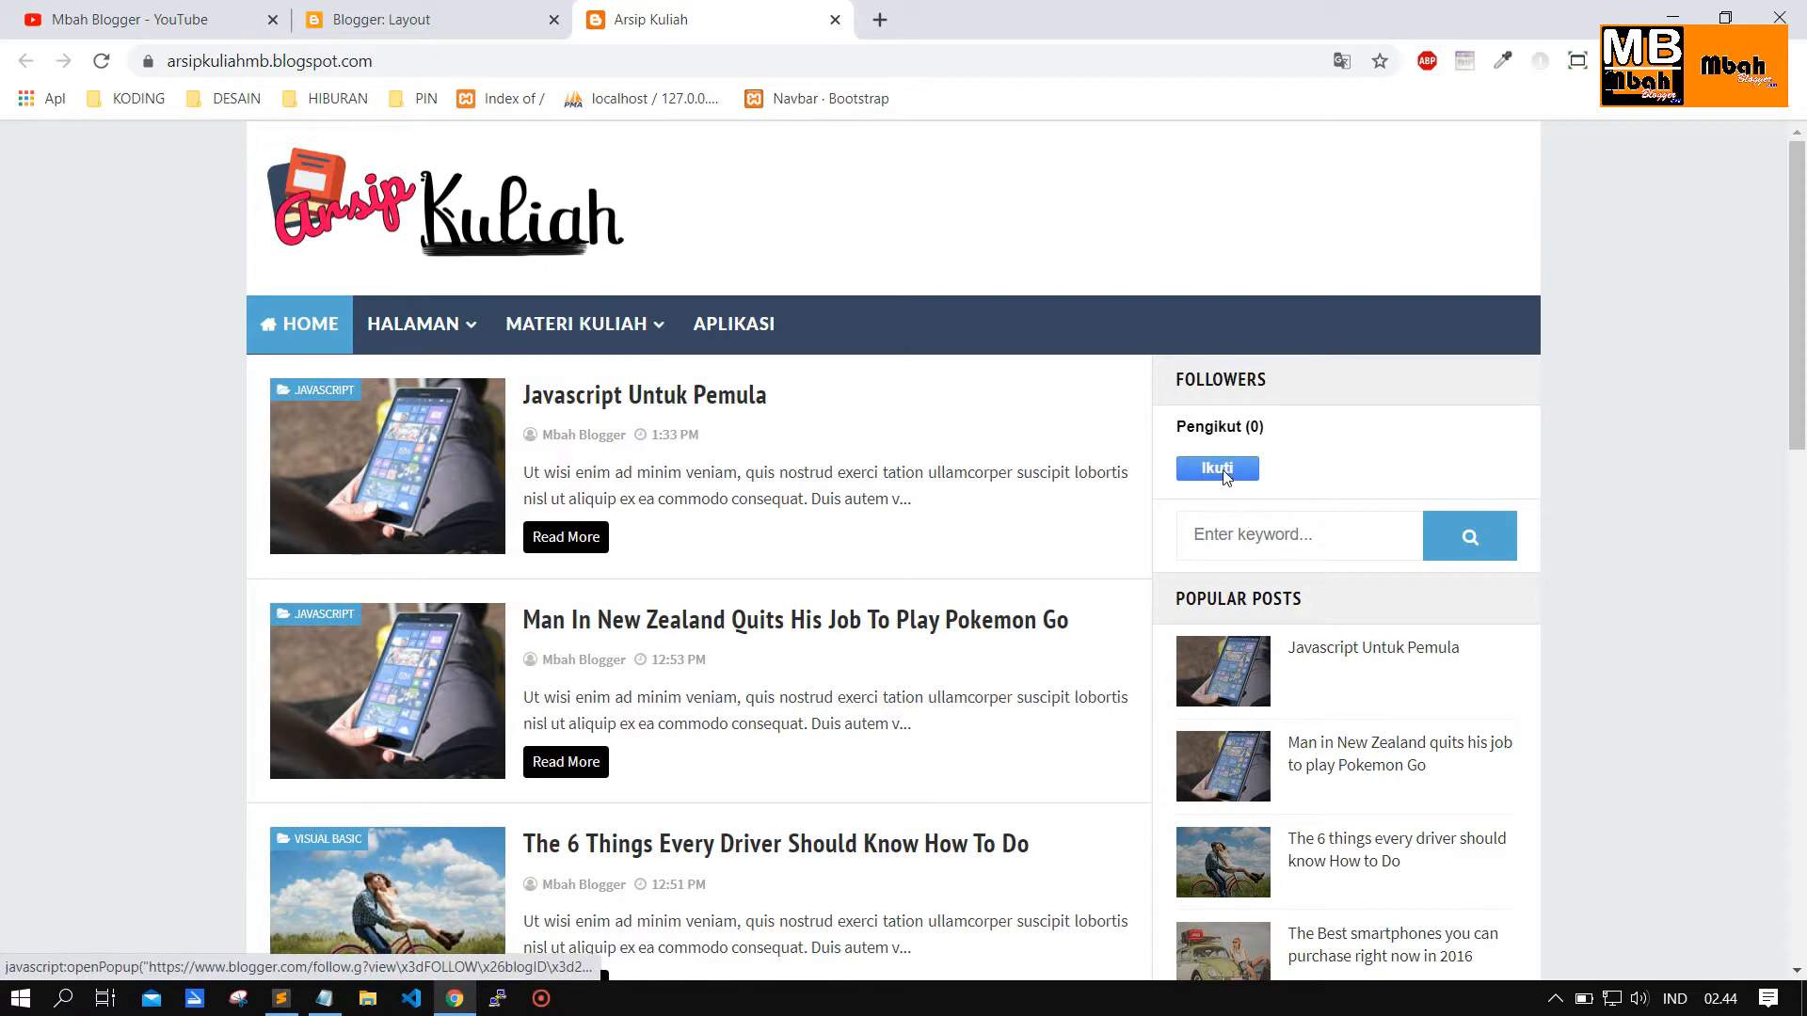
pyautogui.click(480, 13)
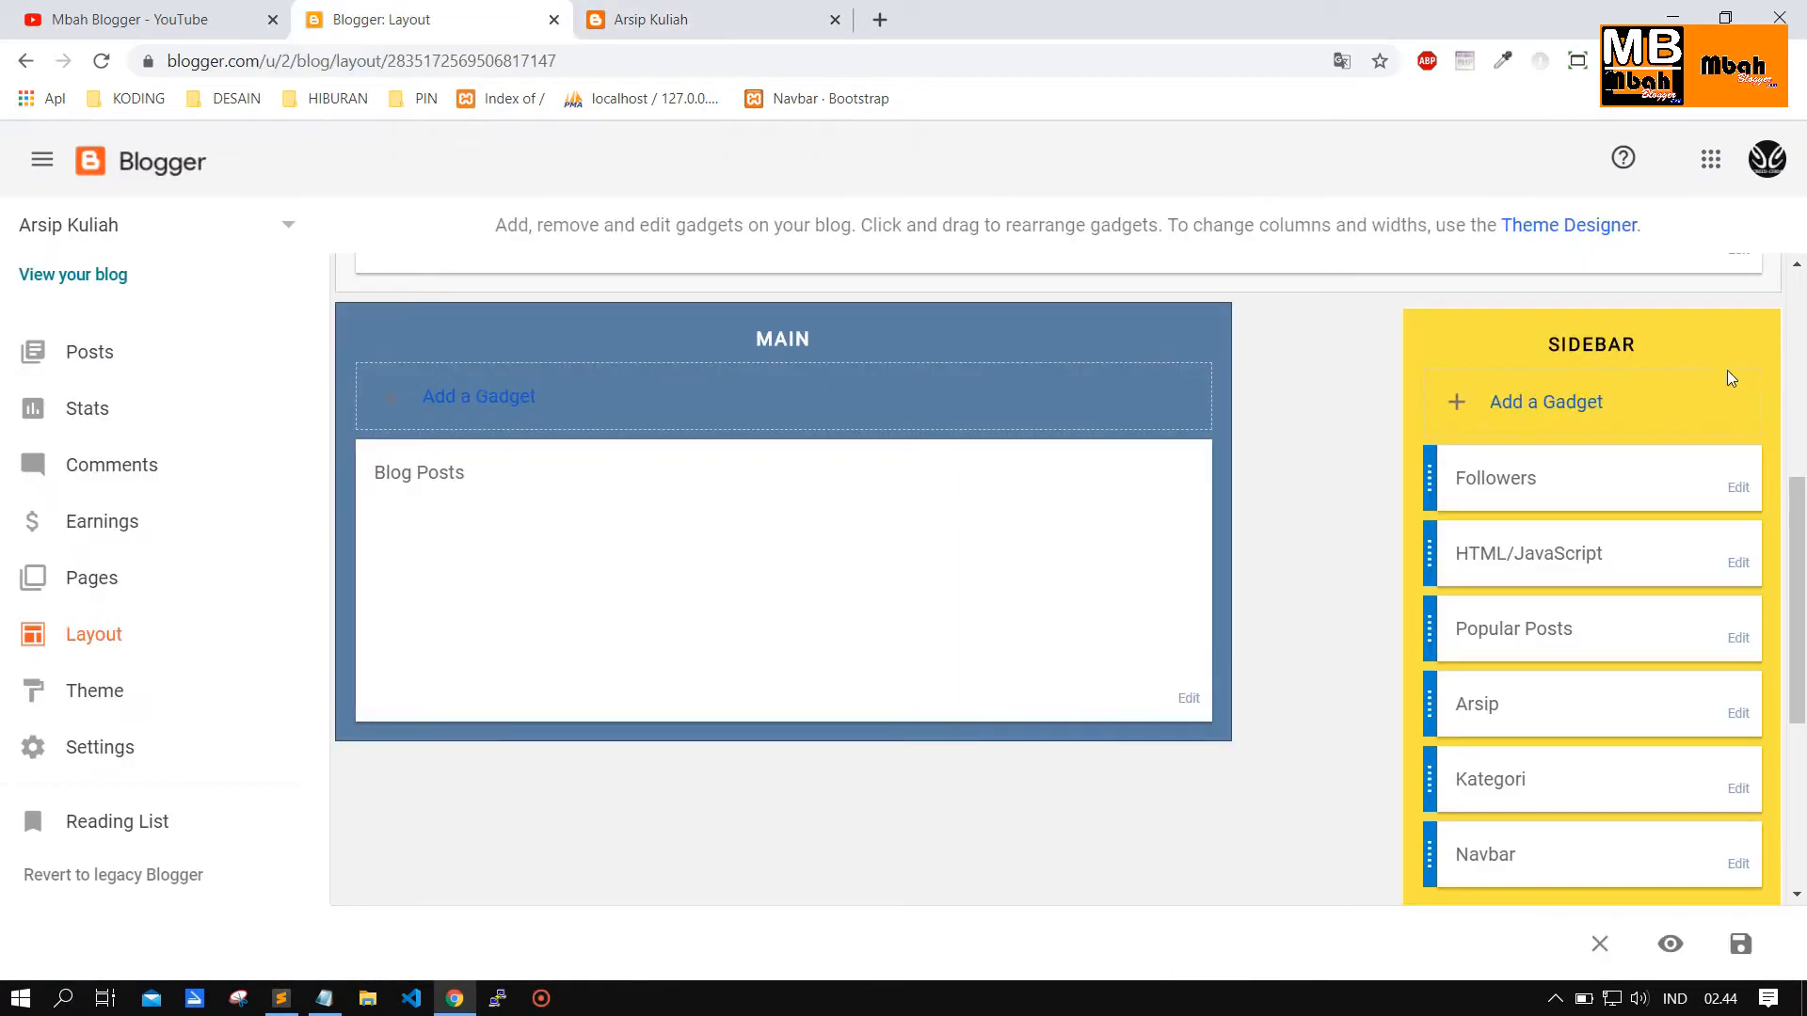
# Remove the Followers gadget from the sidebar and confirm the removal.
pyautogui.click(1738, 487)
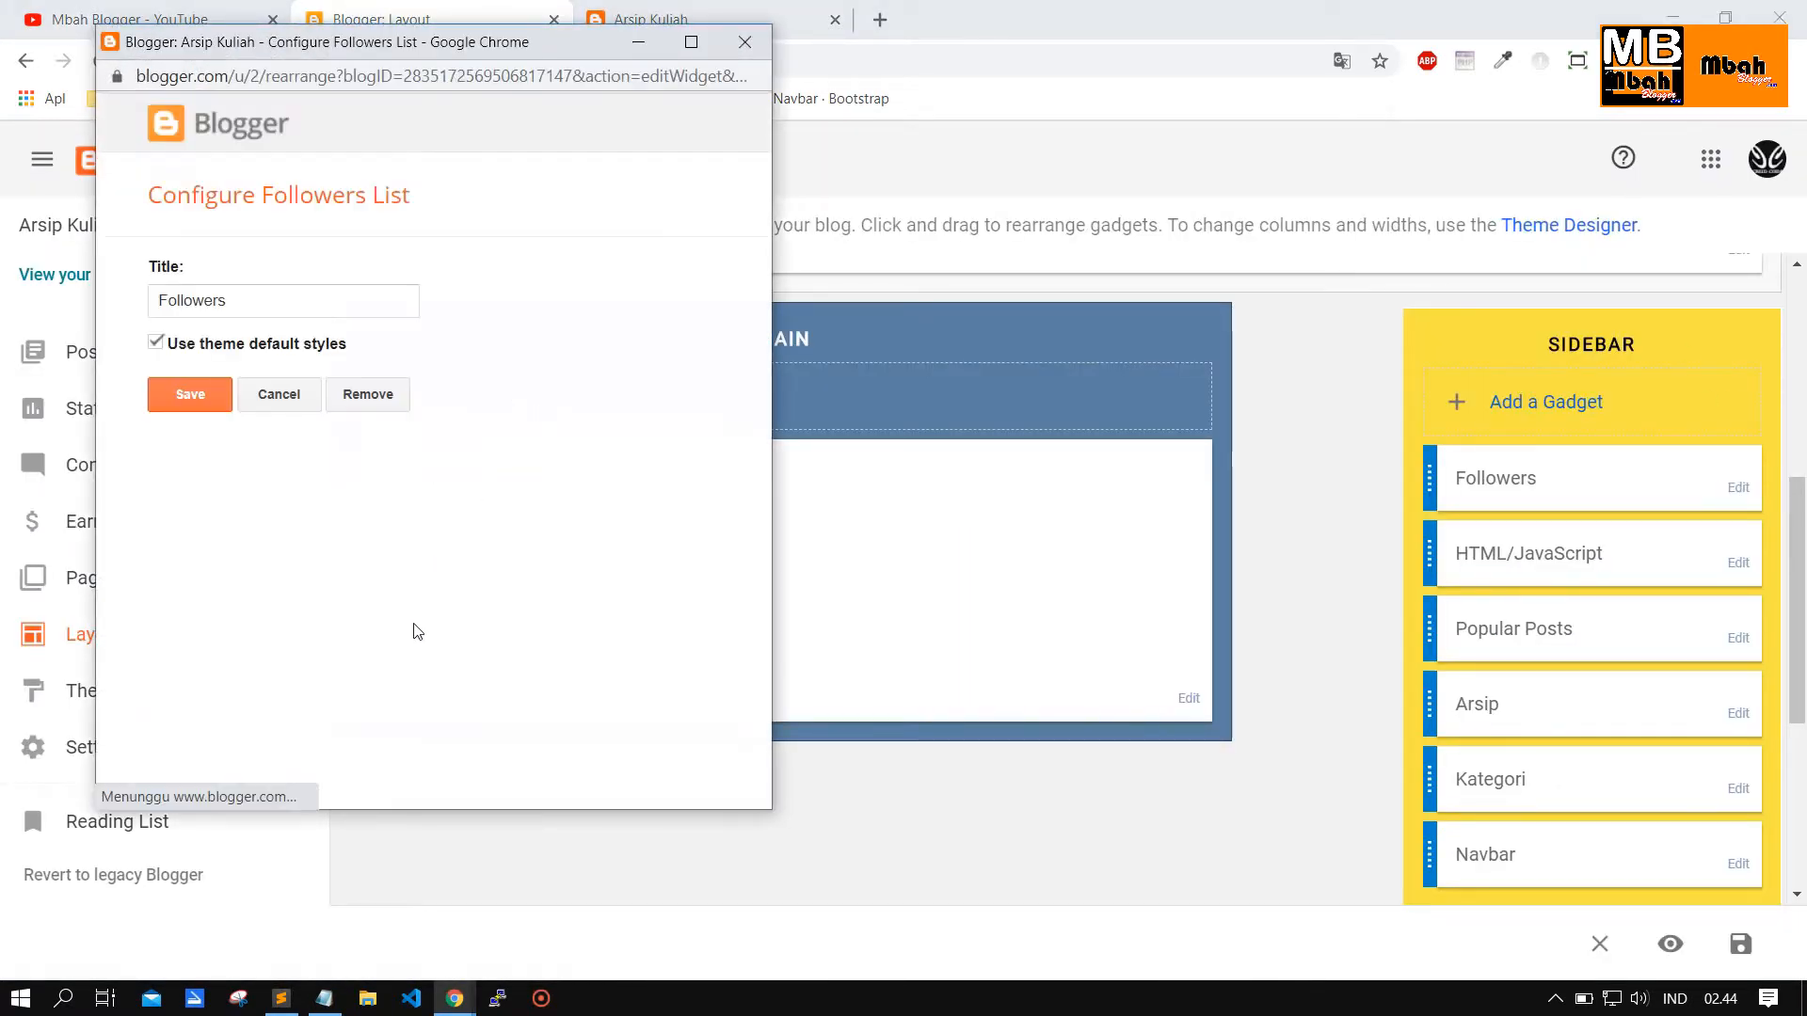
pyautogui.click(371, 395)
pyautogui.click(563, 222)
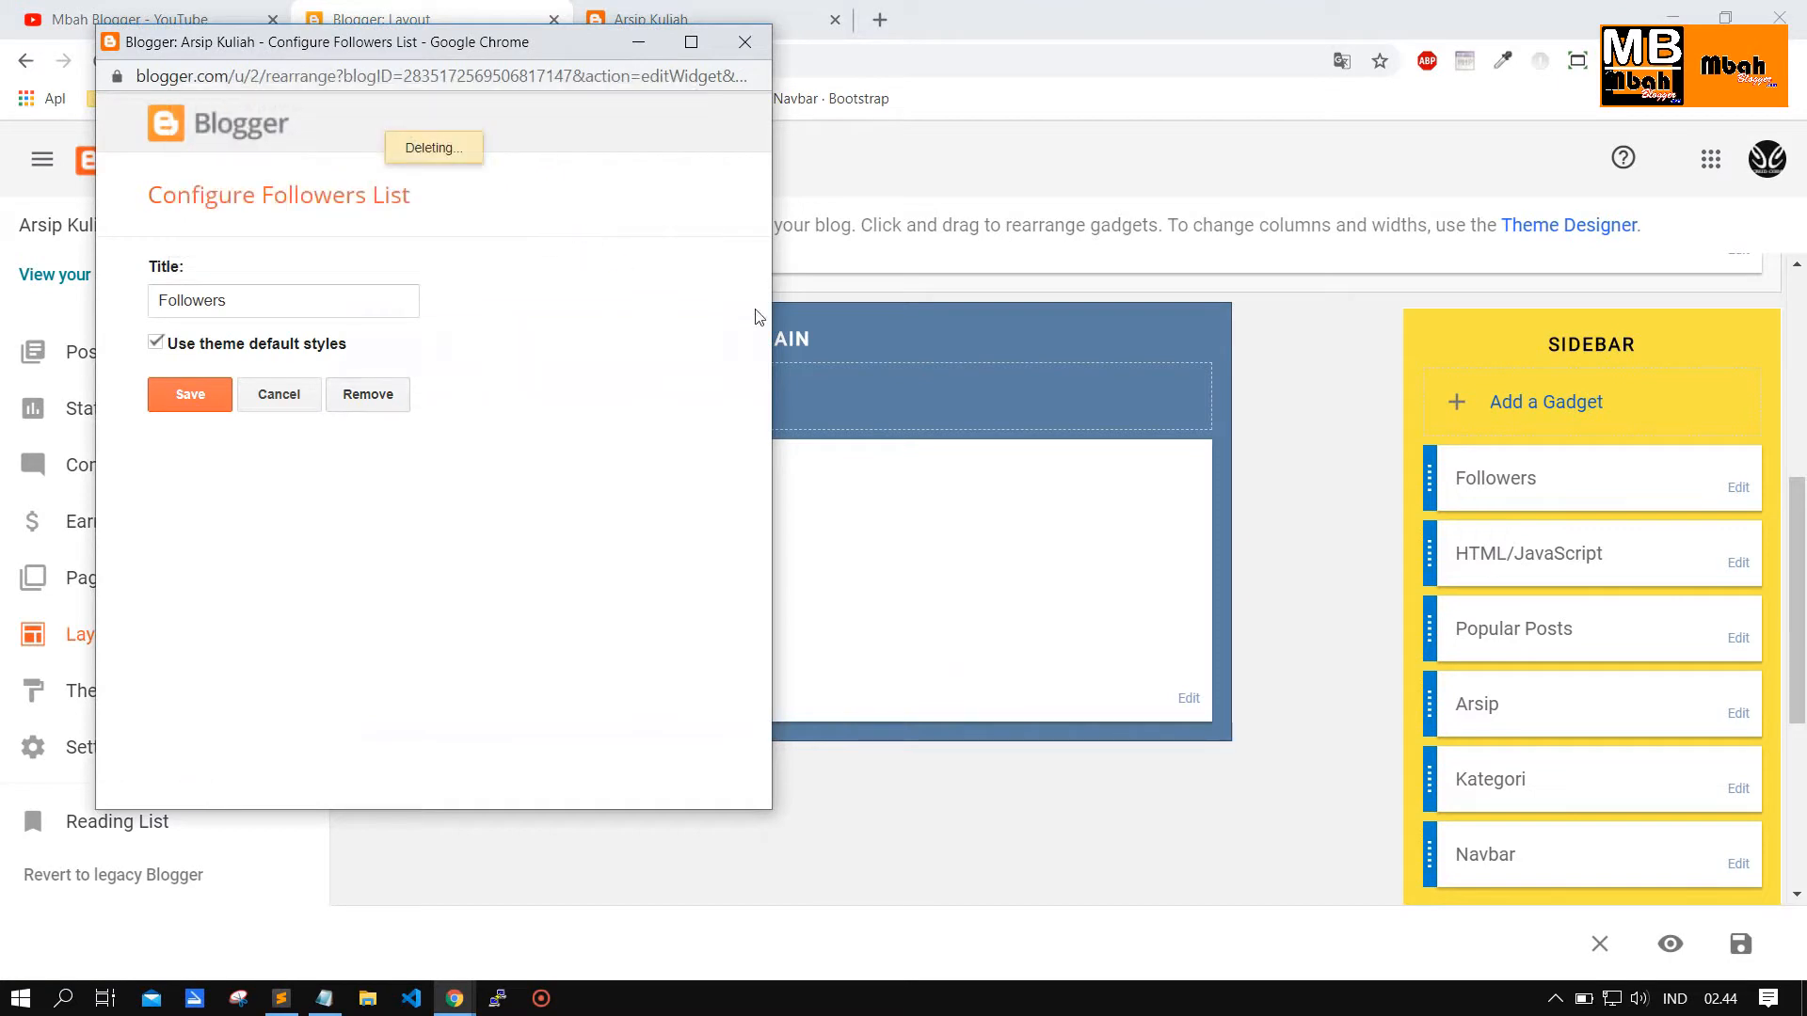
# Choose the Image gadget for the sidebar from the list of available gadgets.
pyautogui.click(1524, 403)
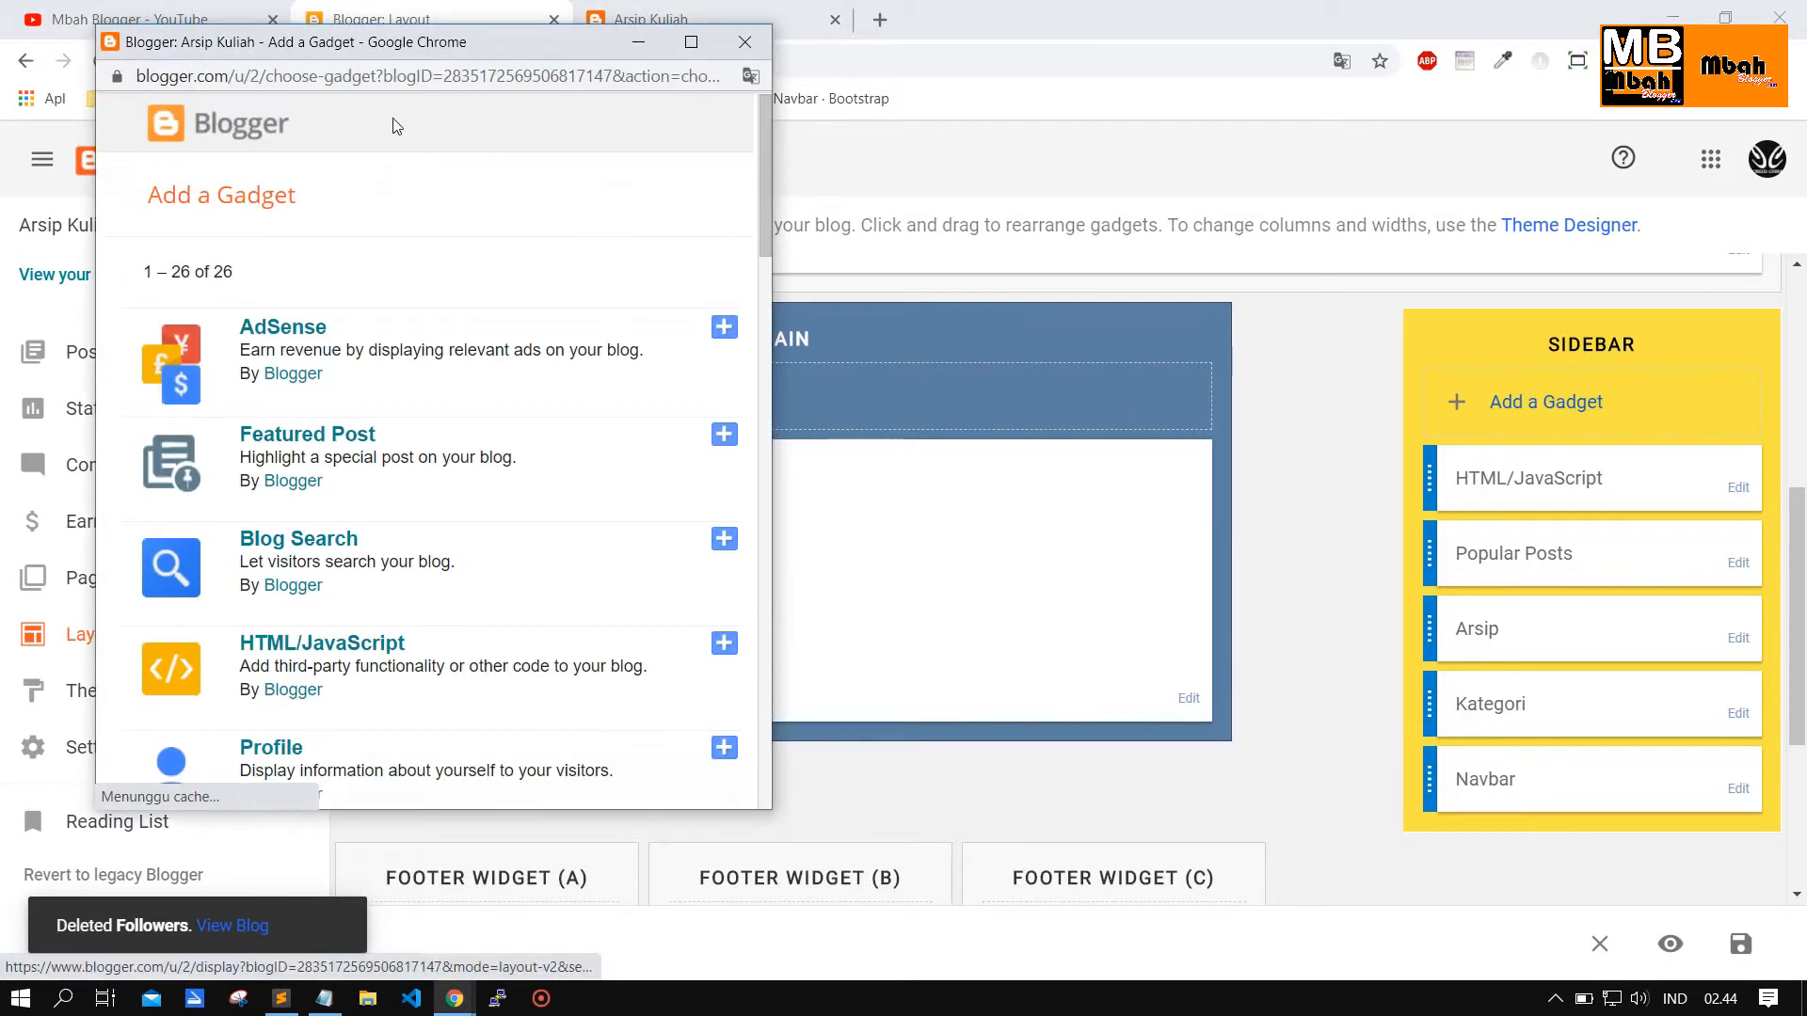
pyautogui.moveTo(362, 42); pyautogui.dragTo(890, 62)
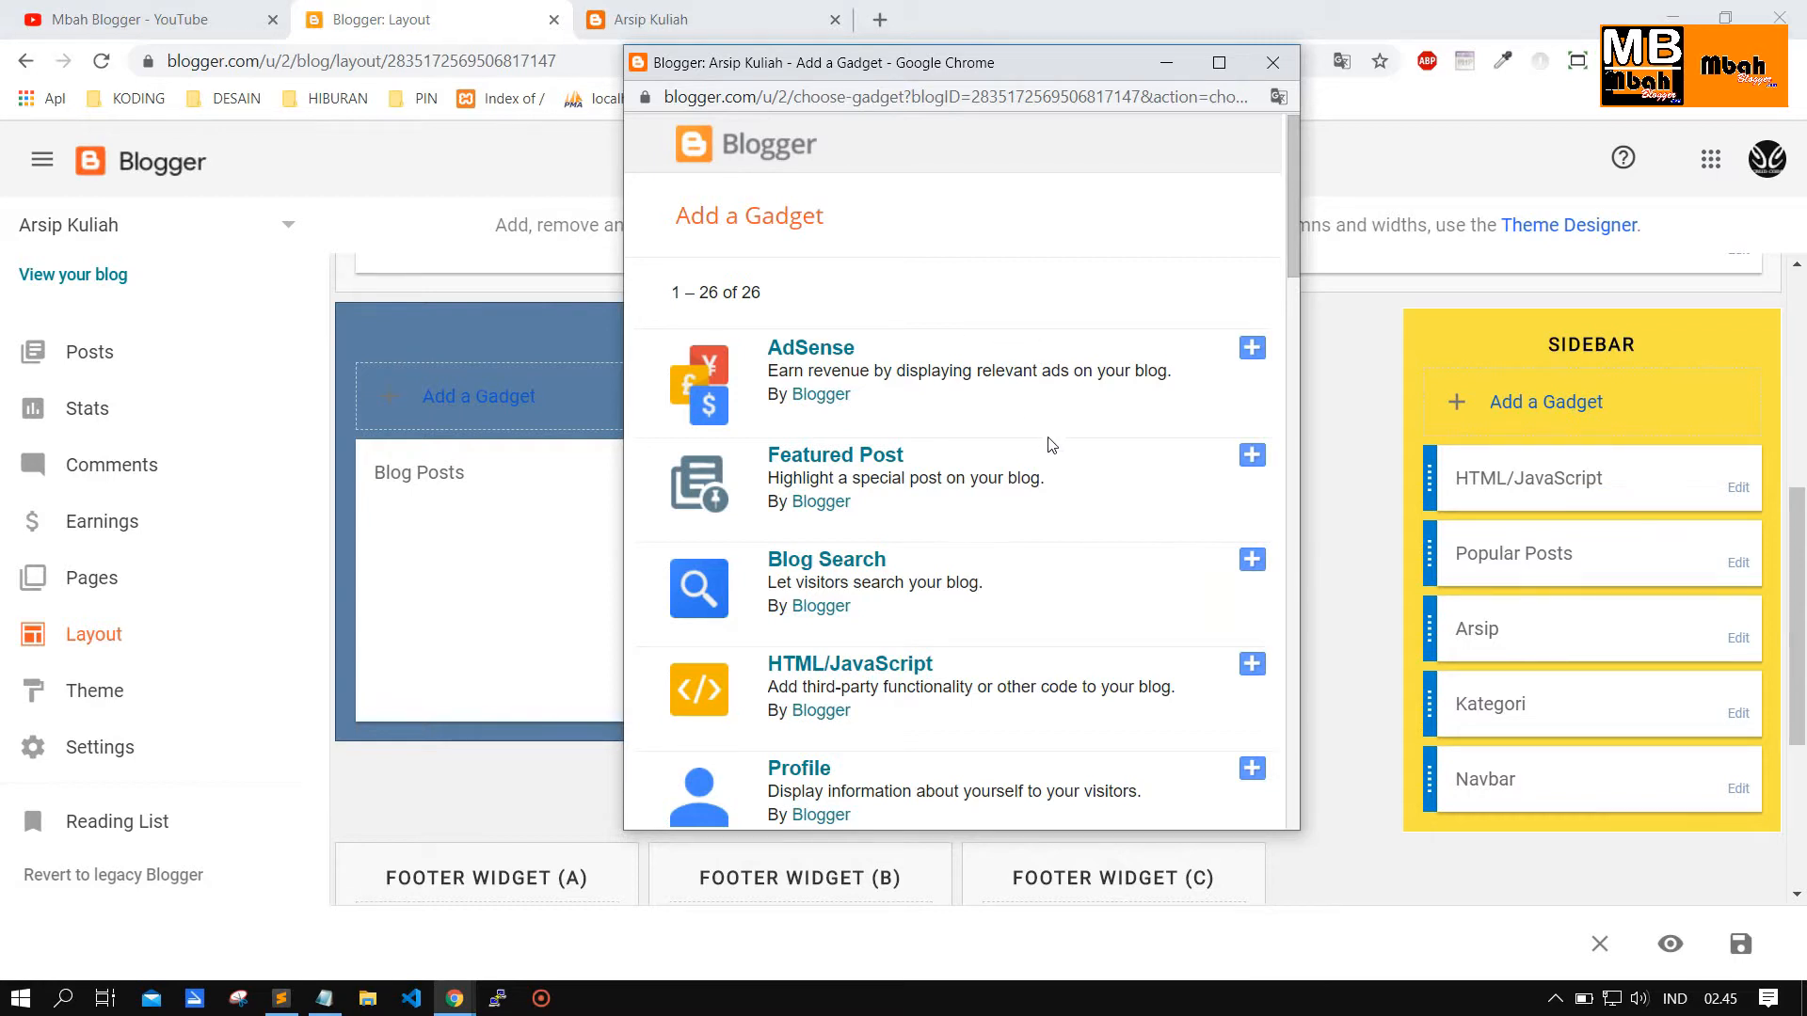
pyautogui.scroll(-4, 1051, 444)
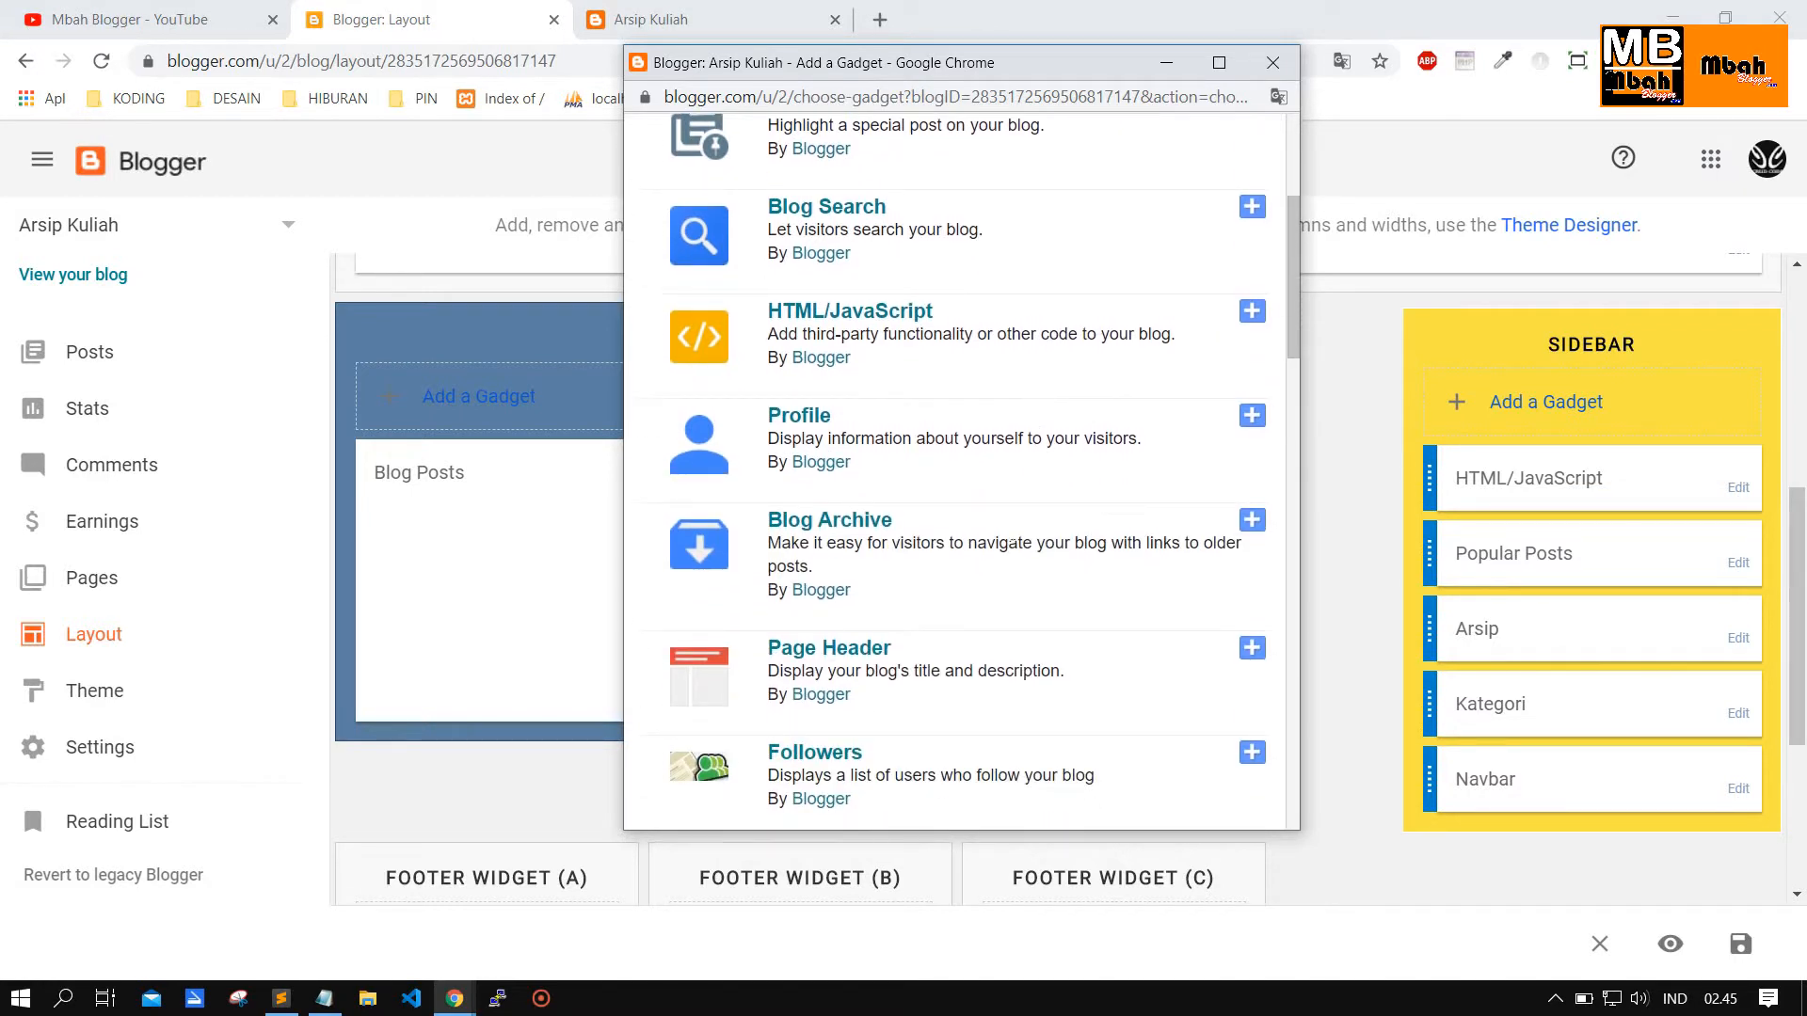
pyautogui.scroll(-4, 959, 535)
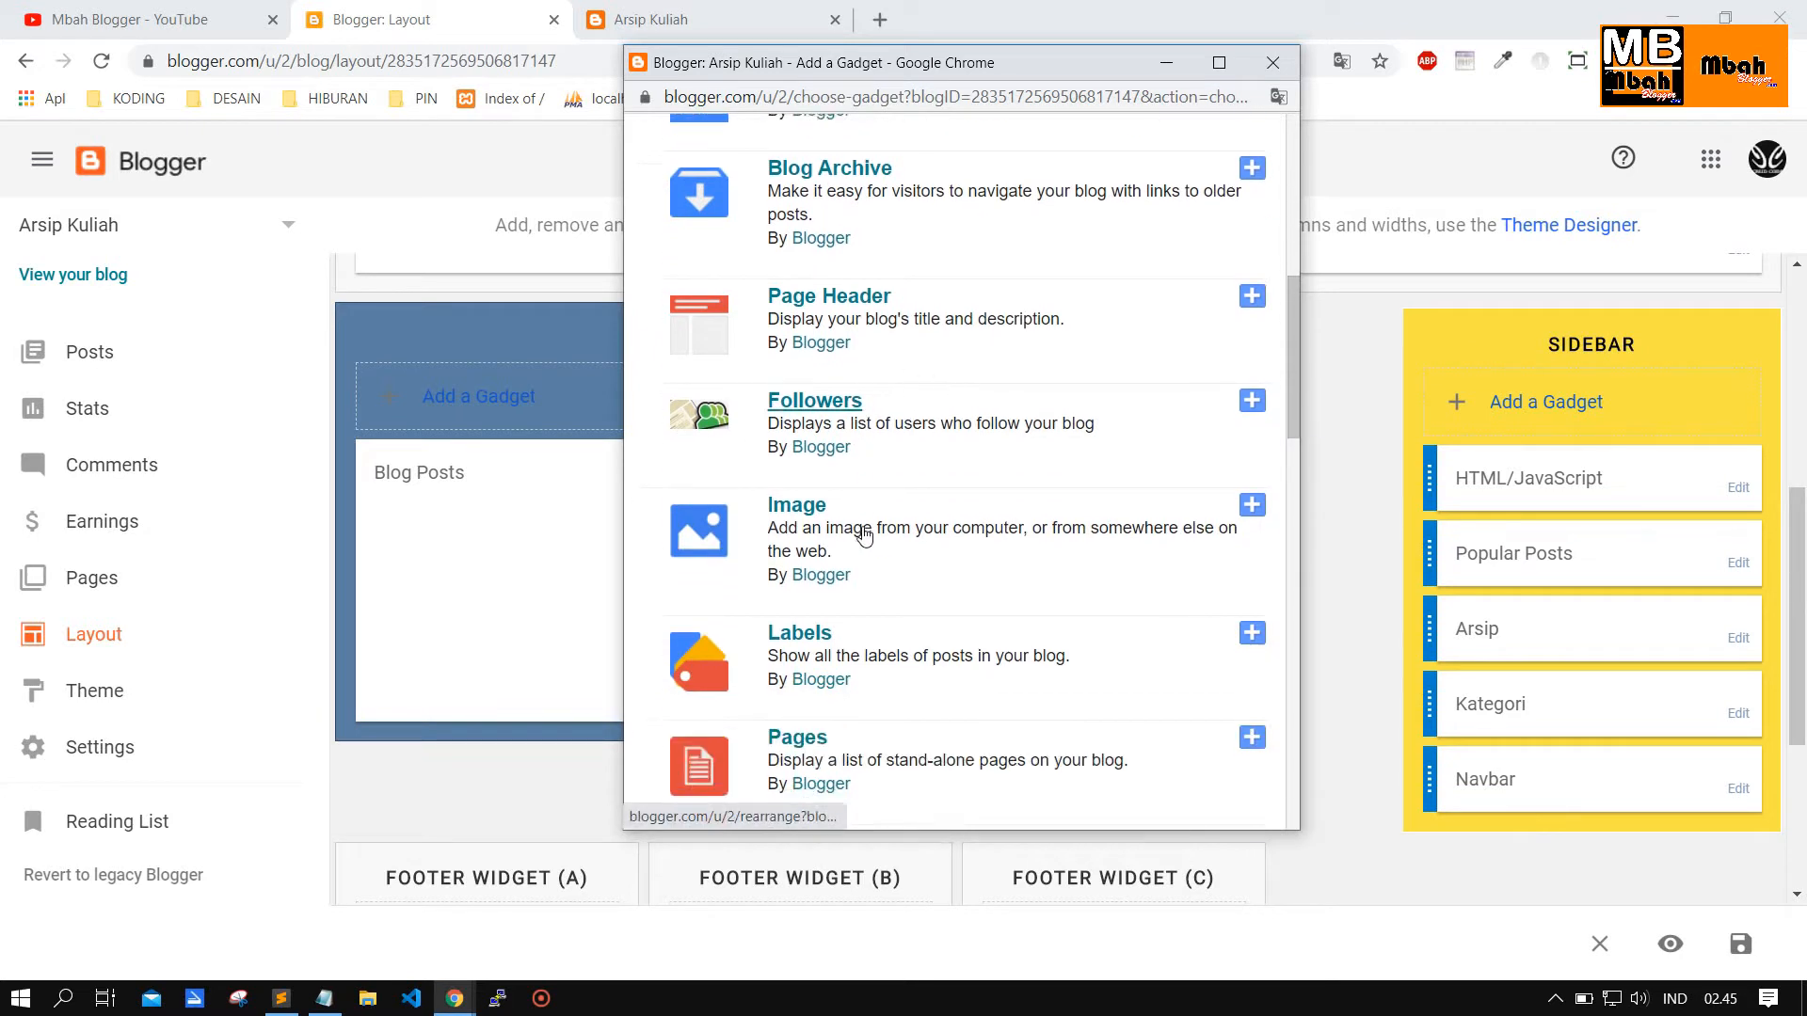
pyautogui.scroll(-1, 863, 535)
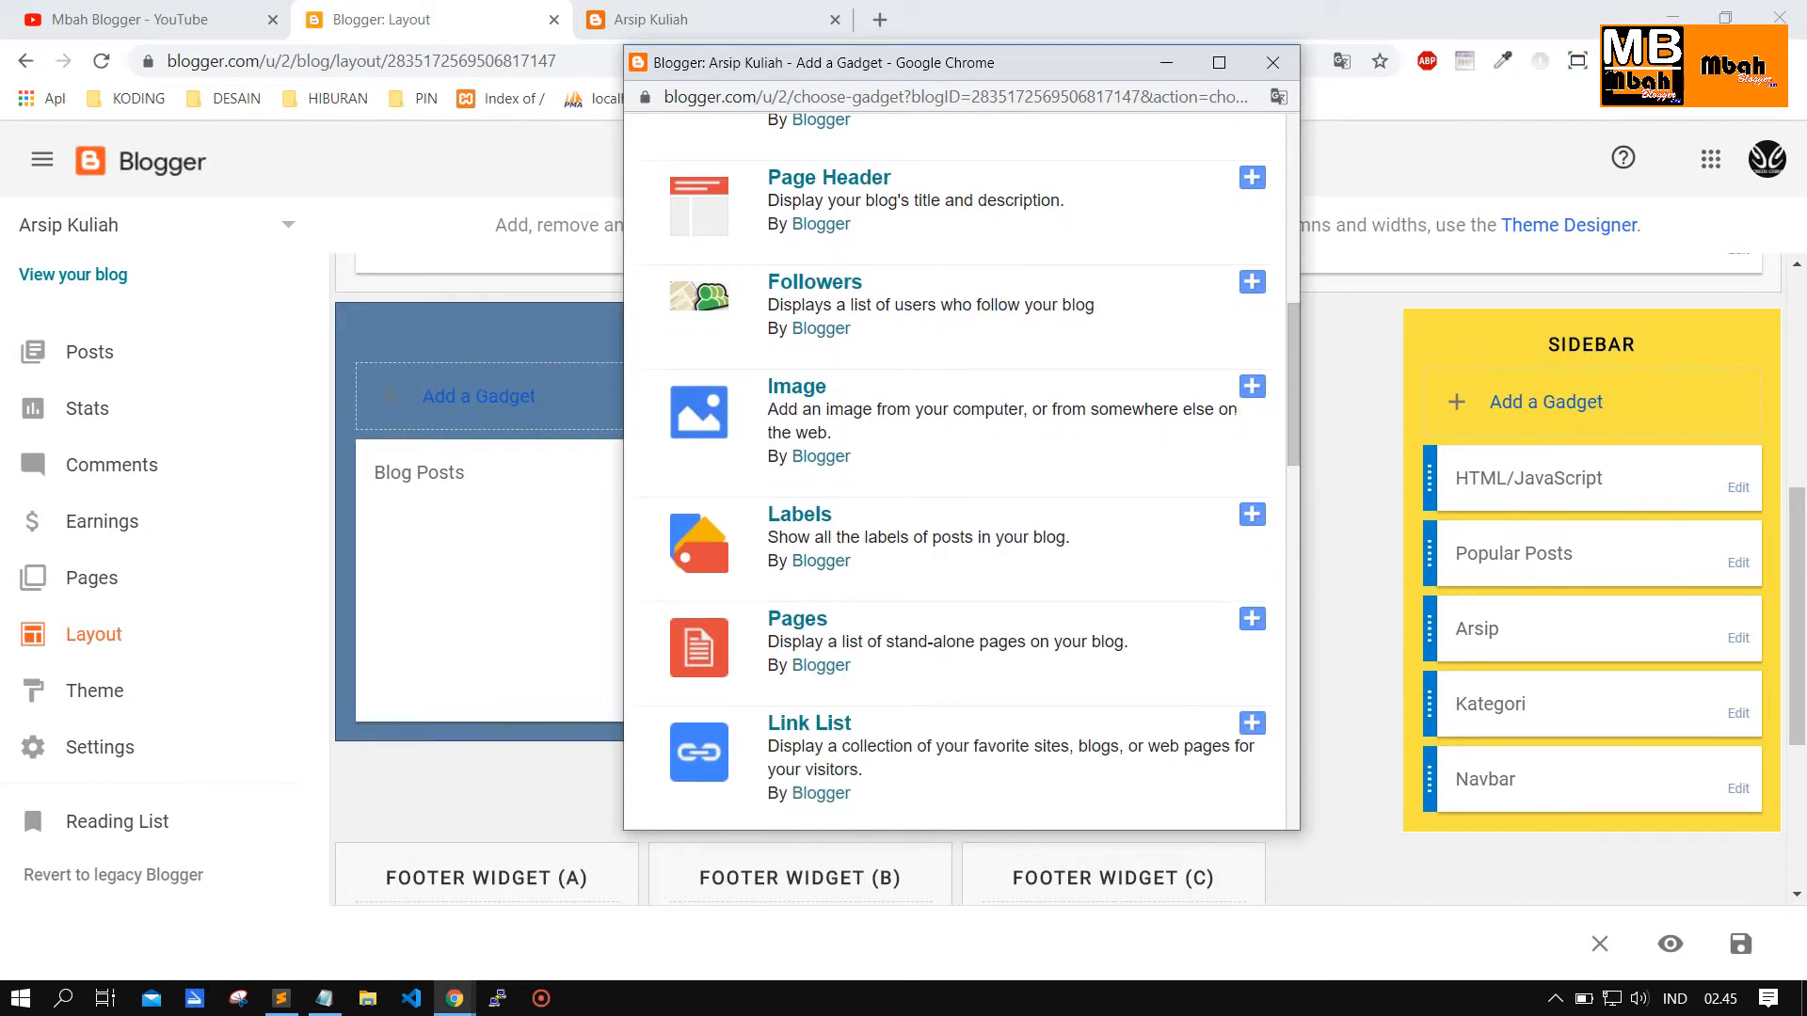
pyautogui.click(1251, 388)
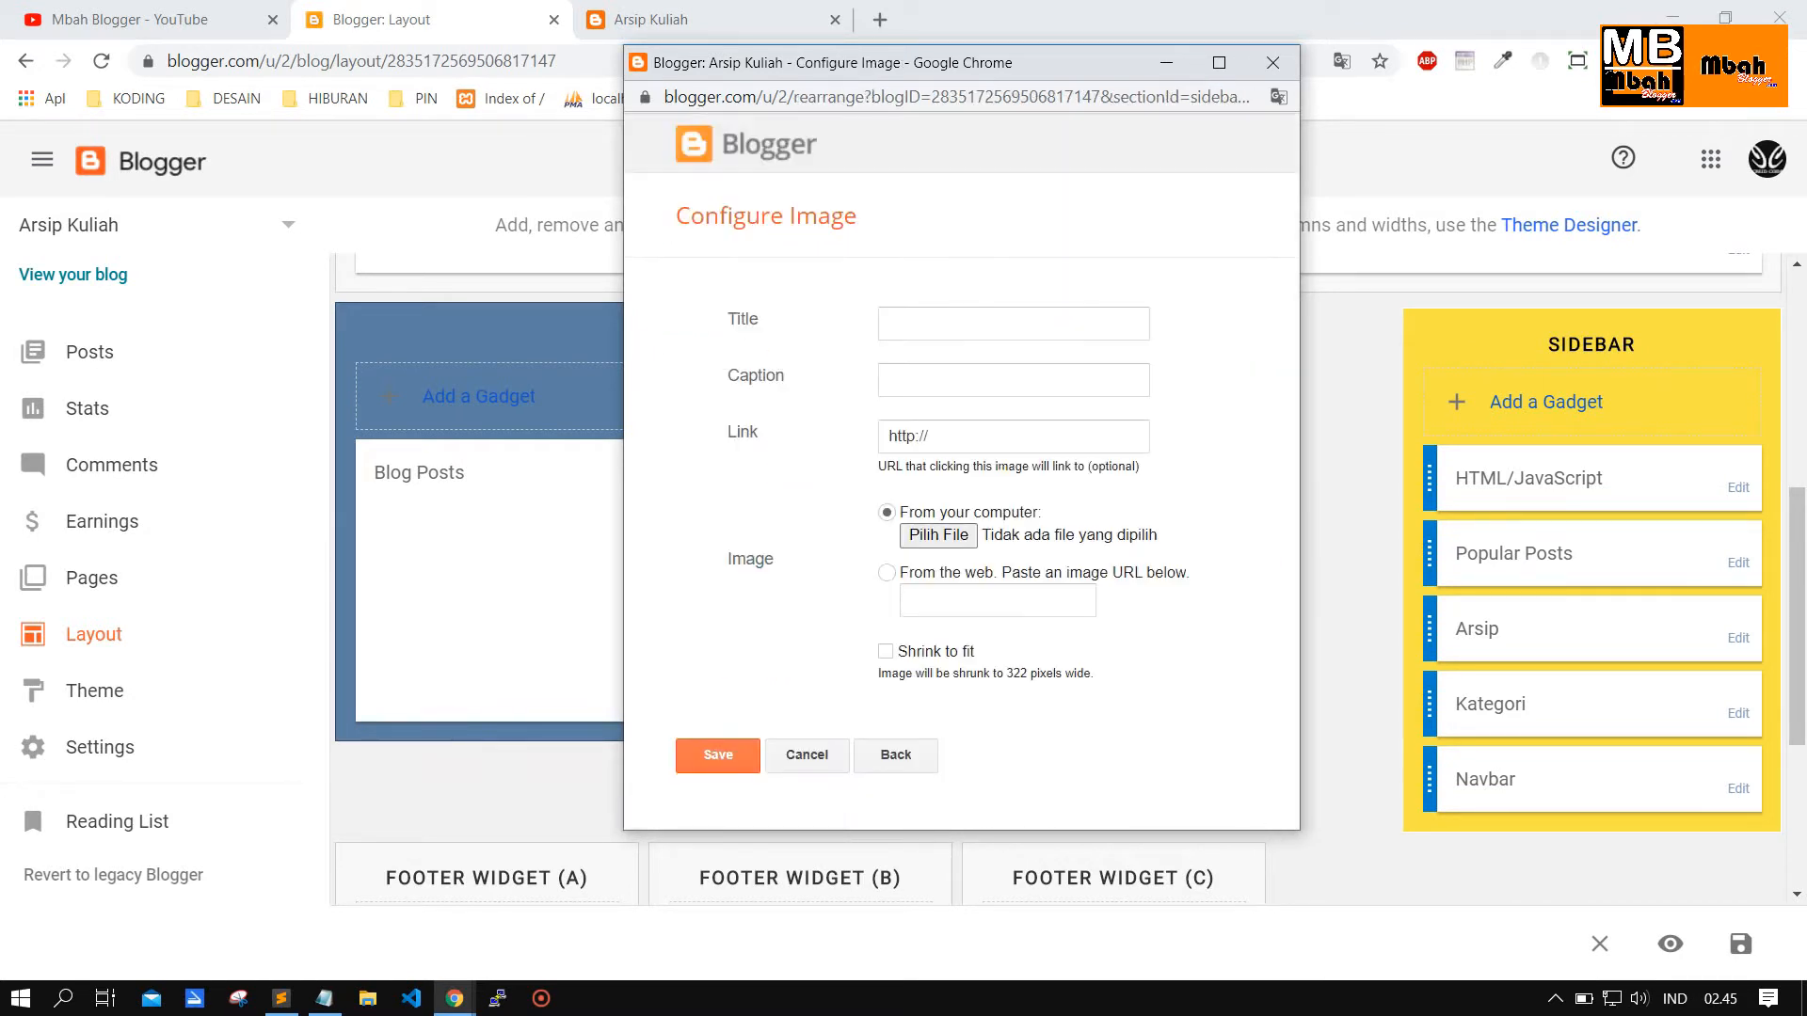
pyautogui.click(941, 323)
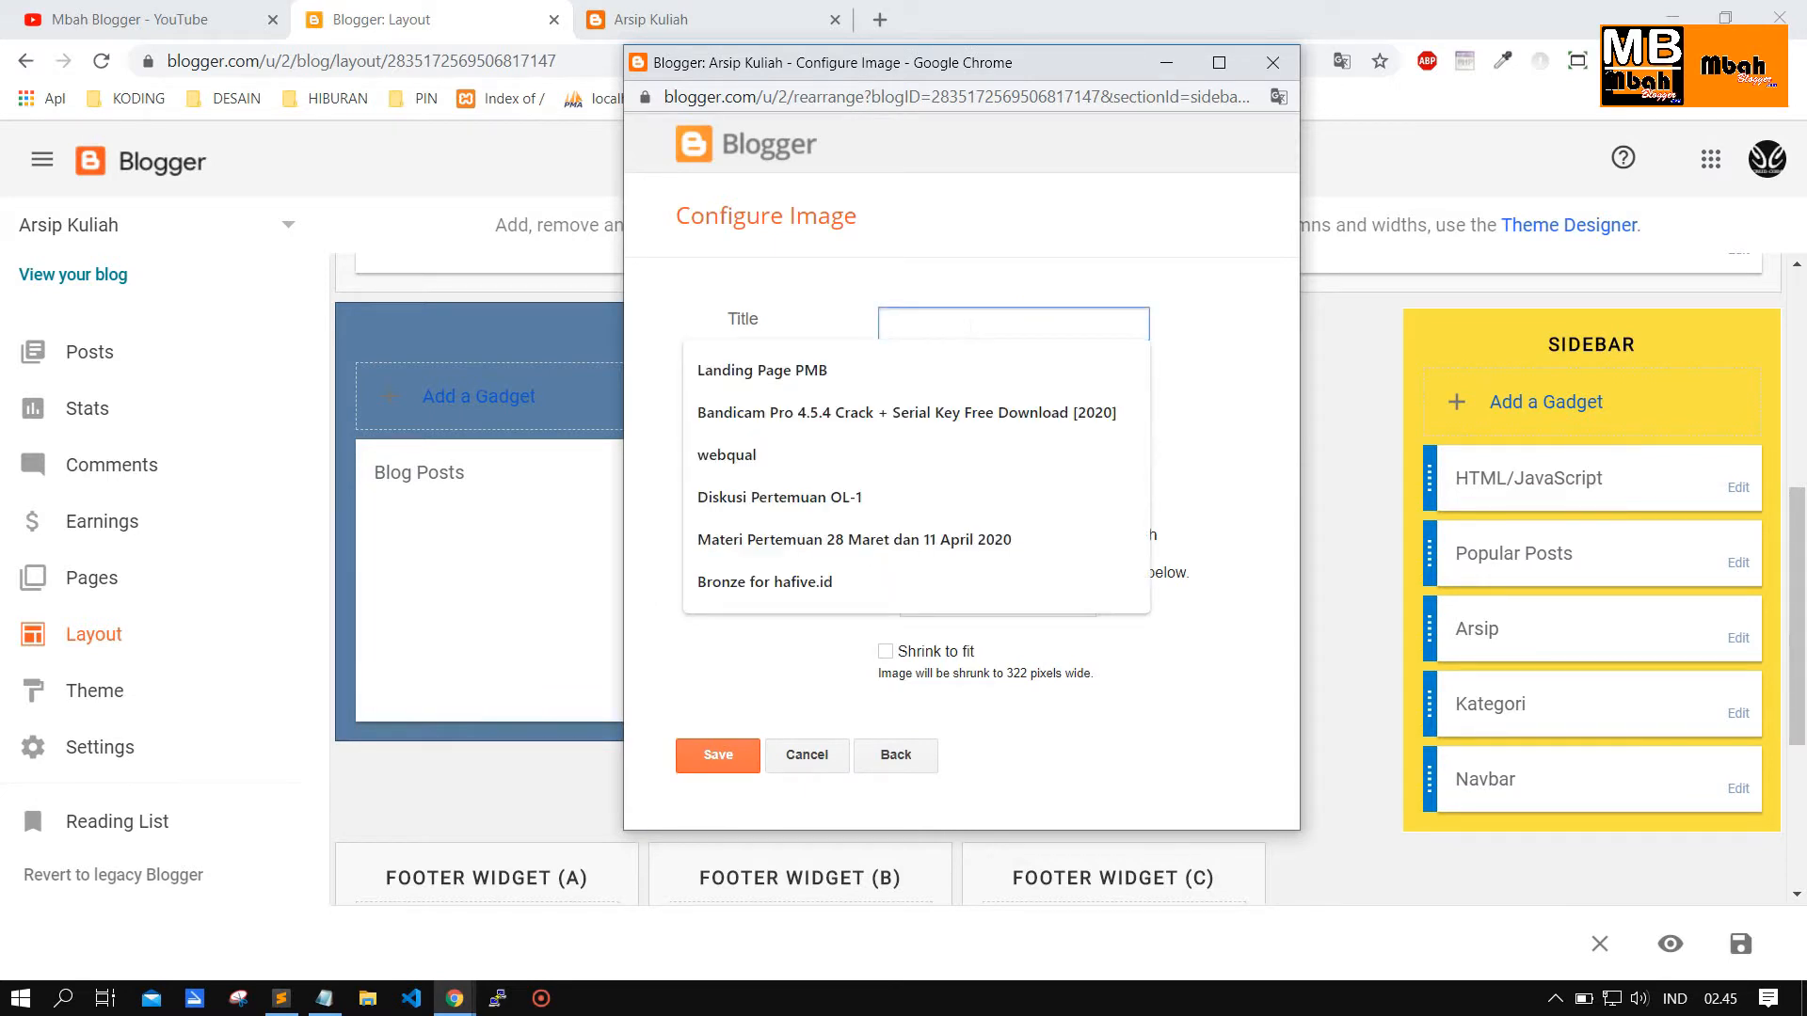
pyautogui.click(1029, 225)
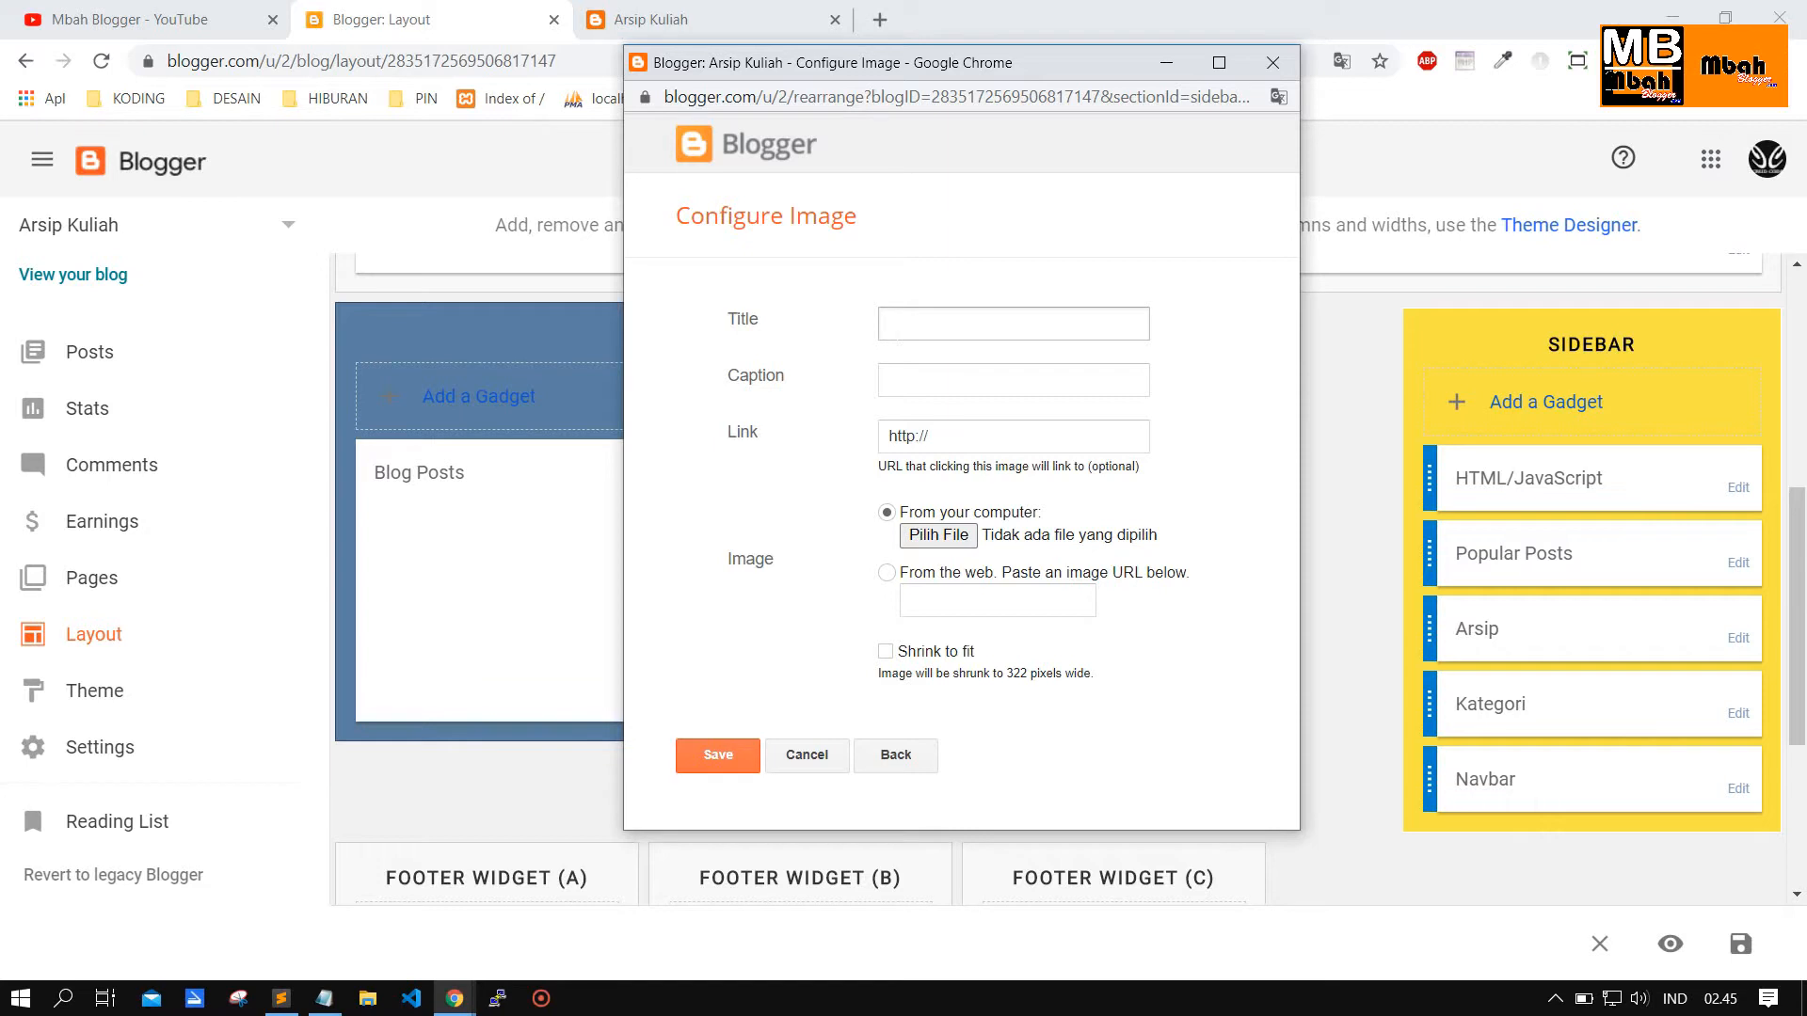
pyautogui.click(942, 324)
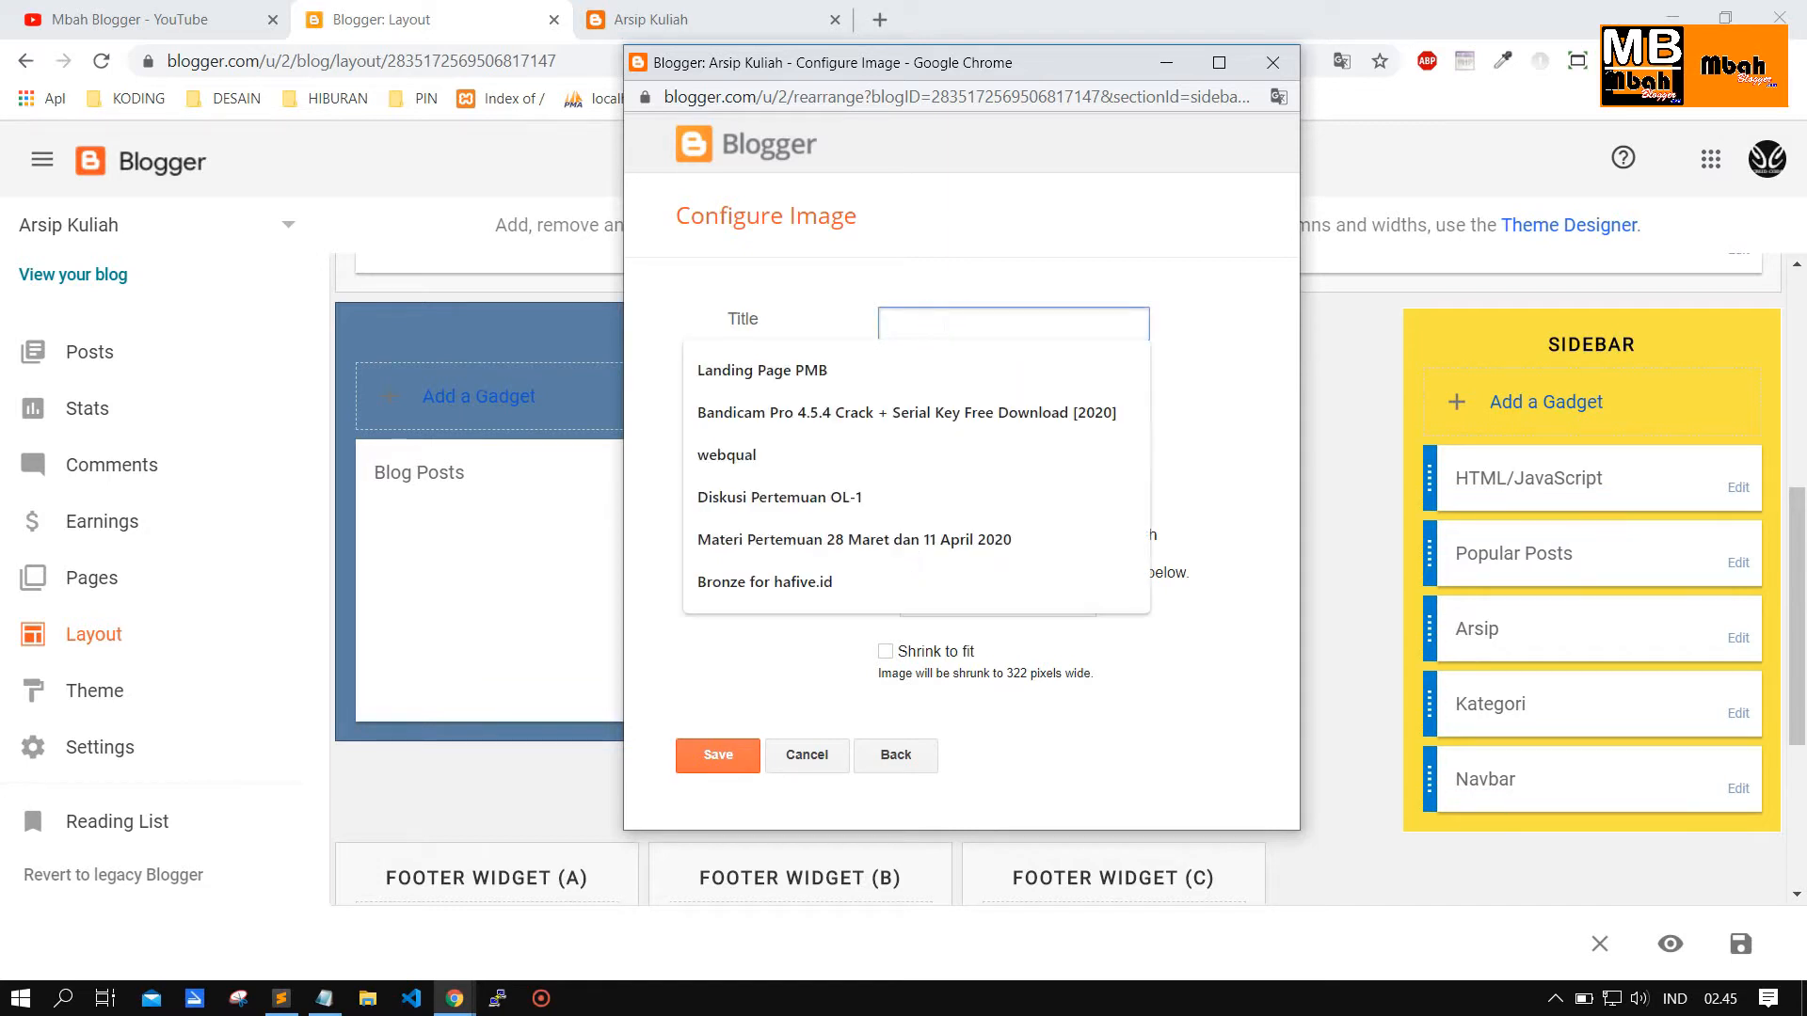
pyautogui.write('Advertisment')
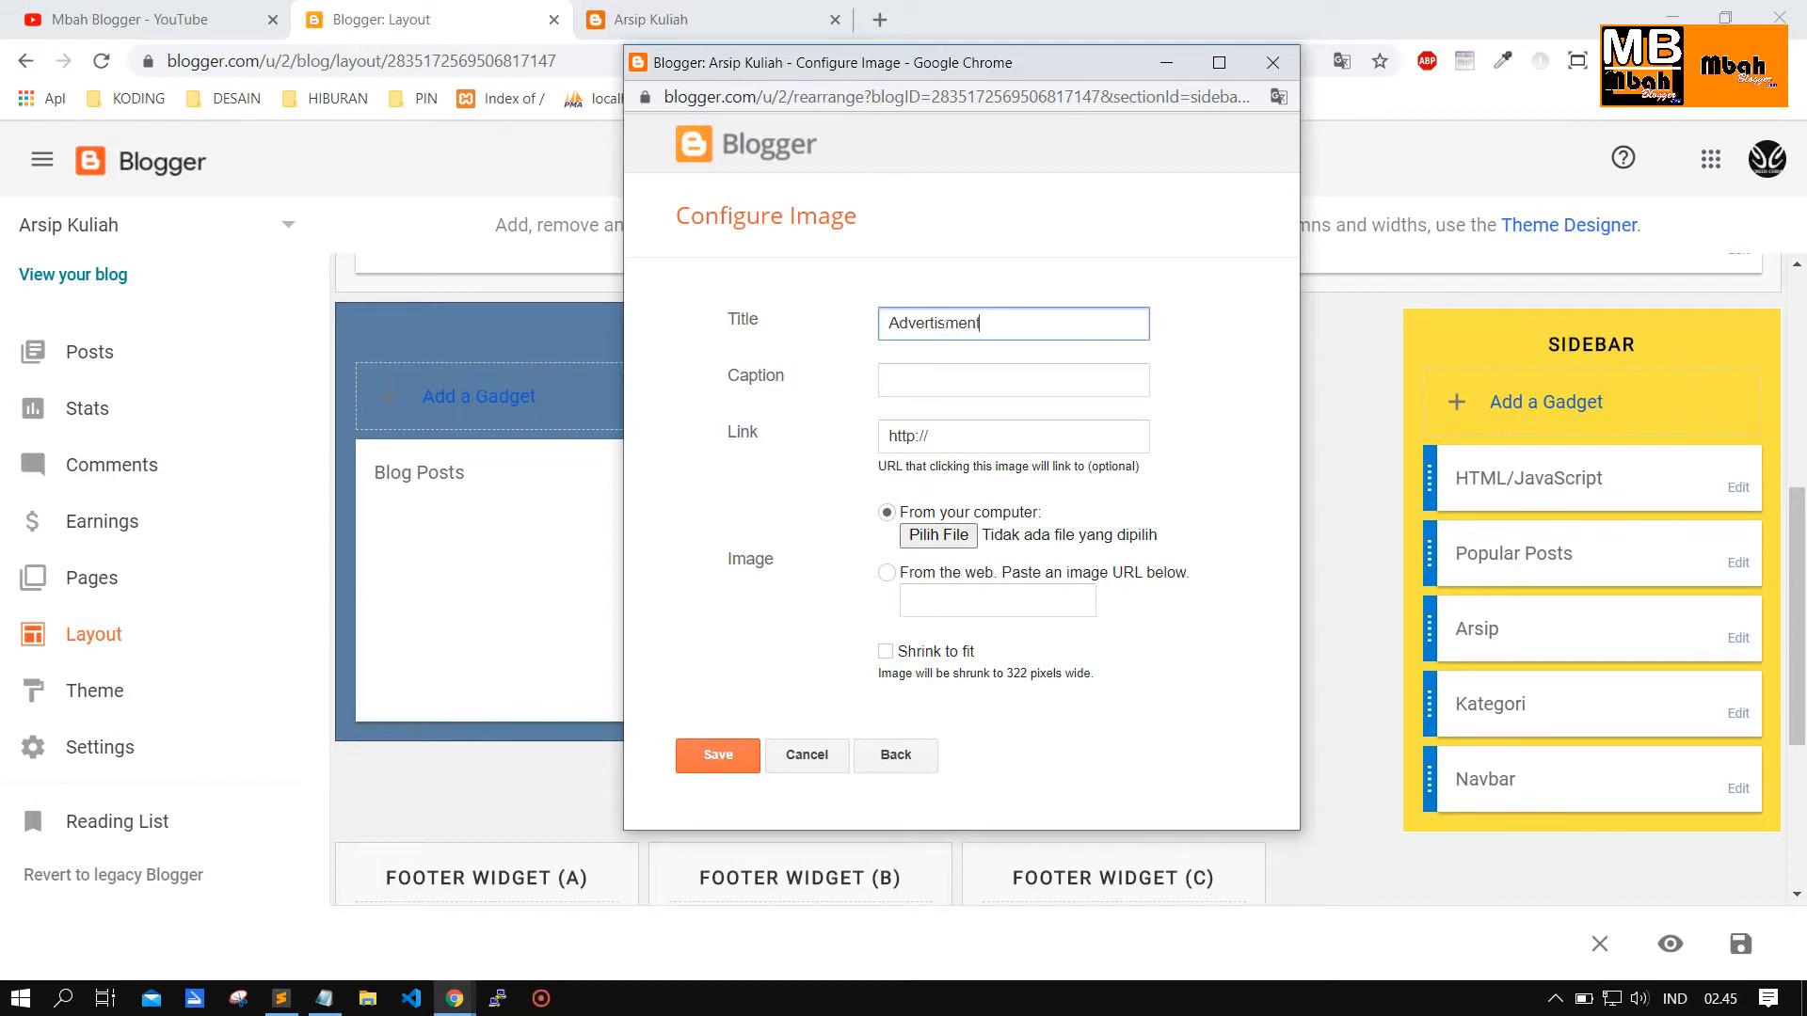
pyautogui.click(972, 372)
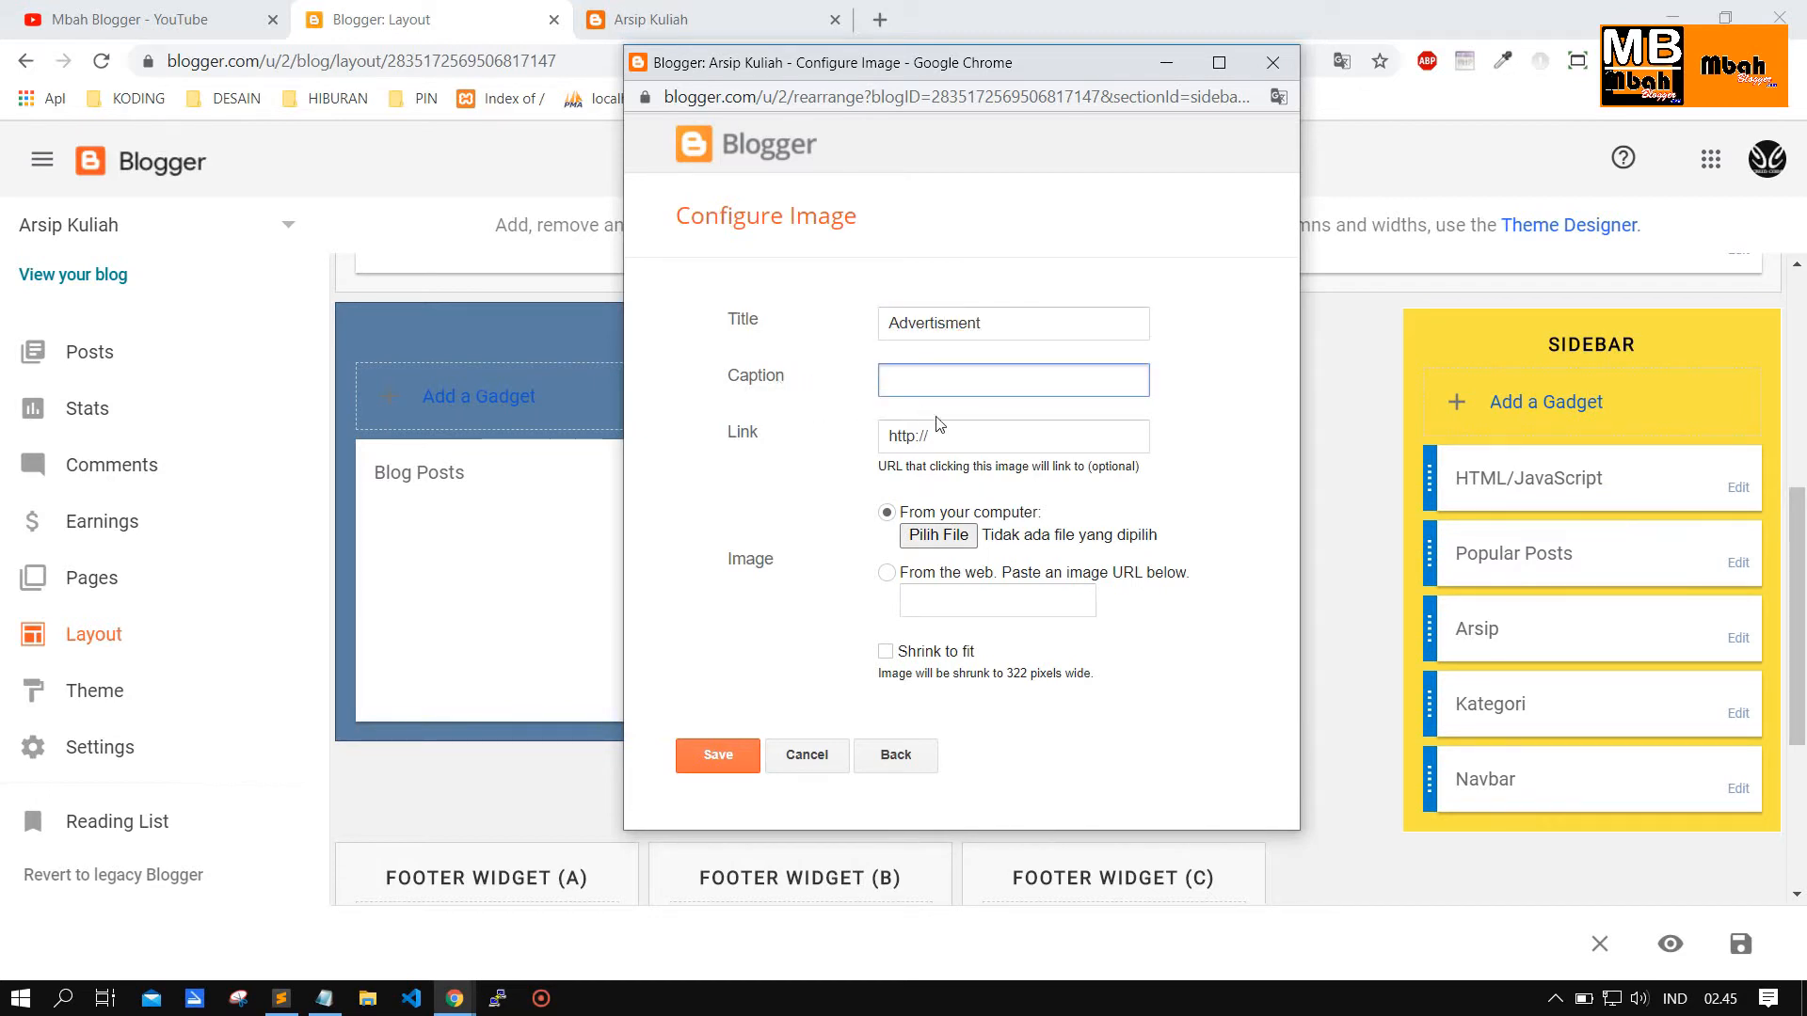
pyautogui.click(986, 437)
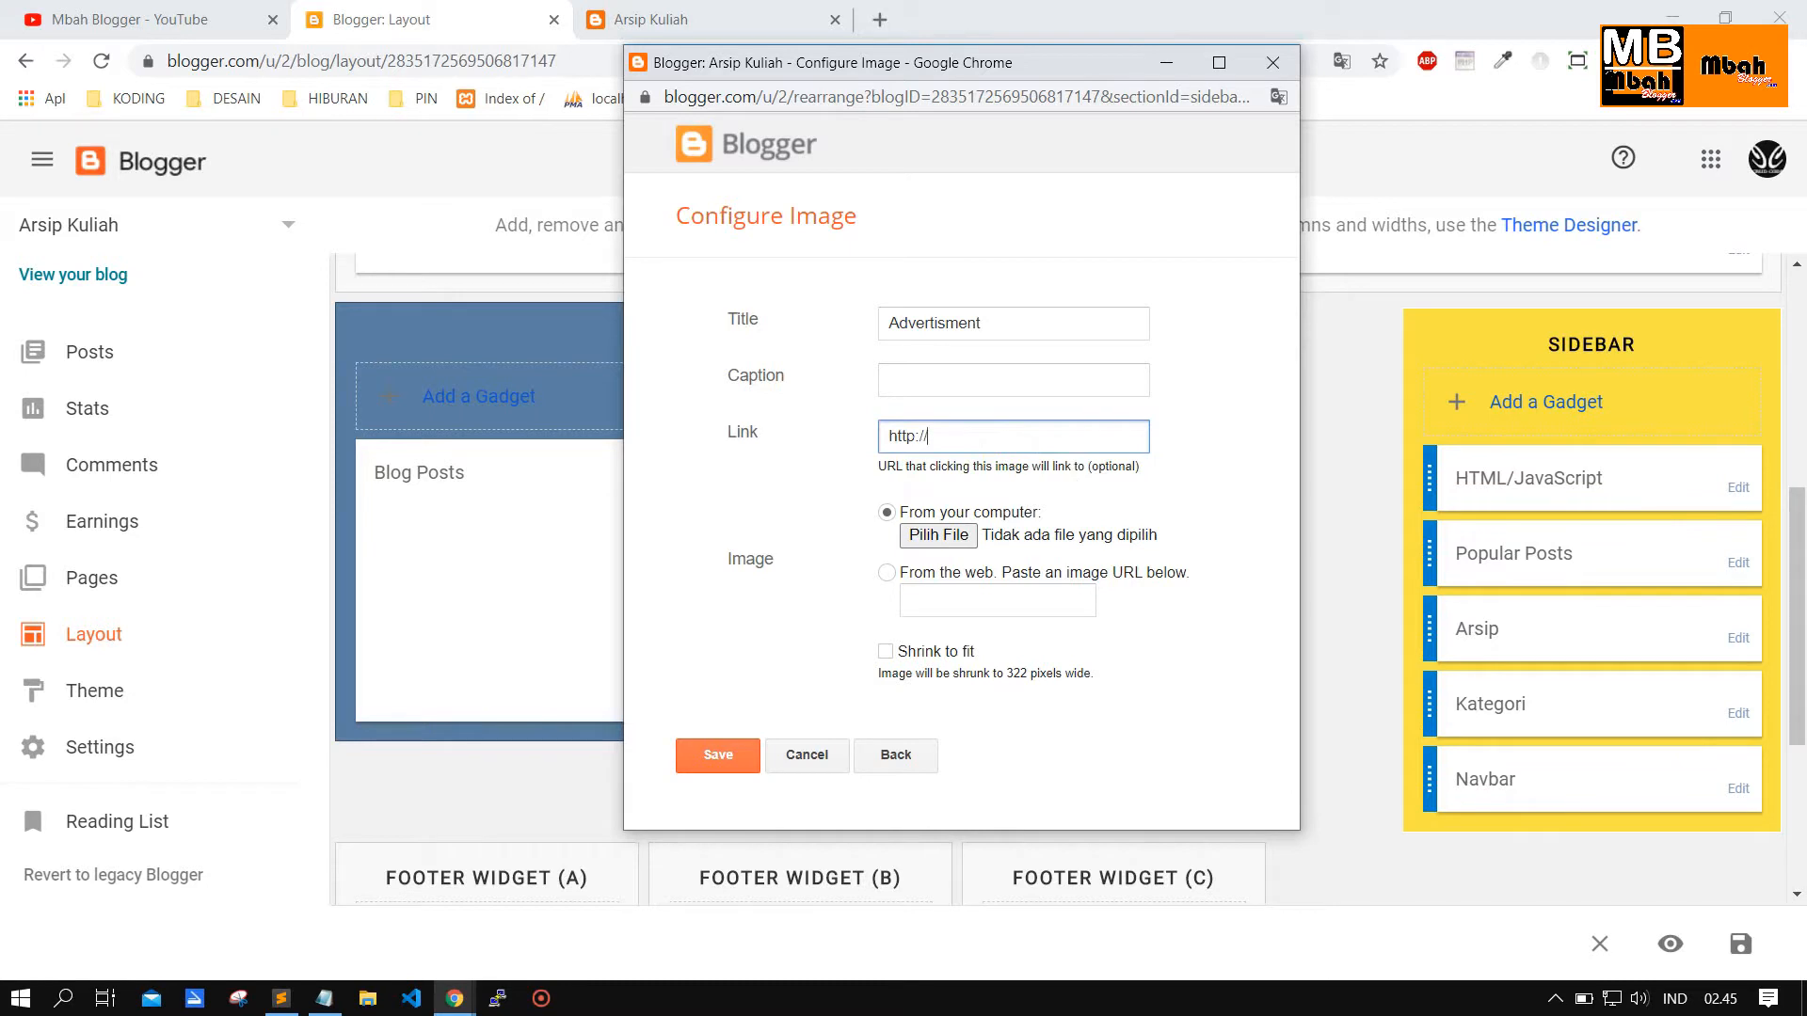
pyautogui.click(1002, 441)
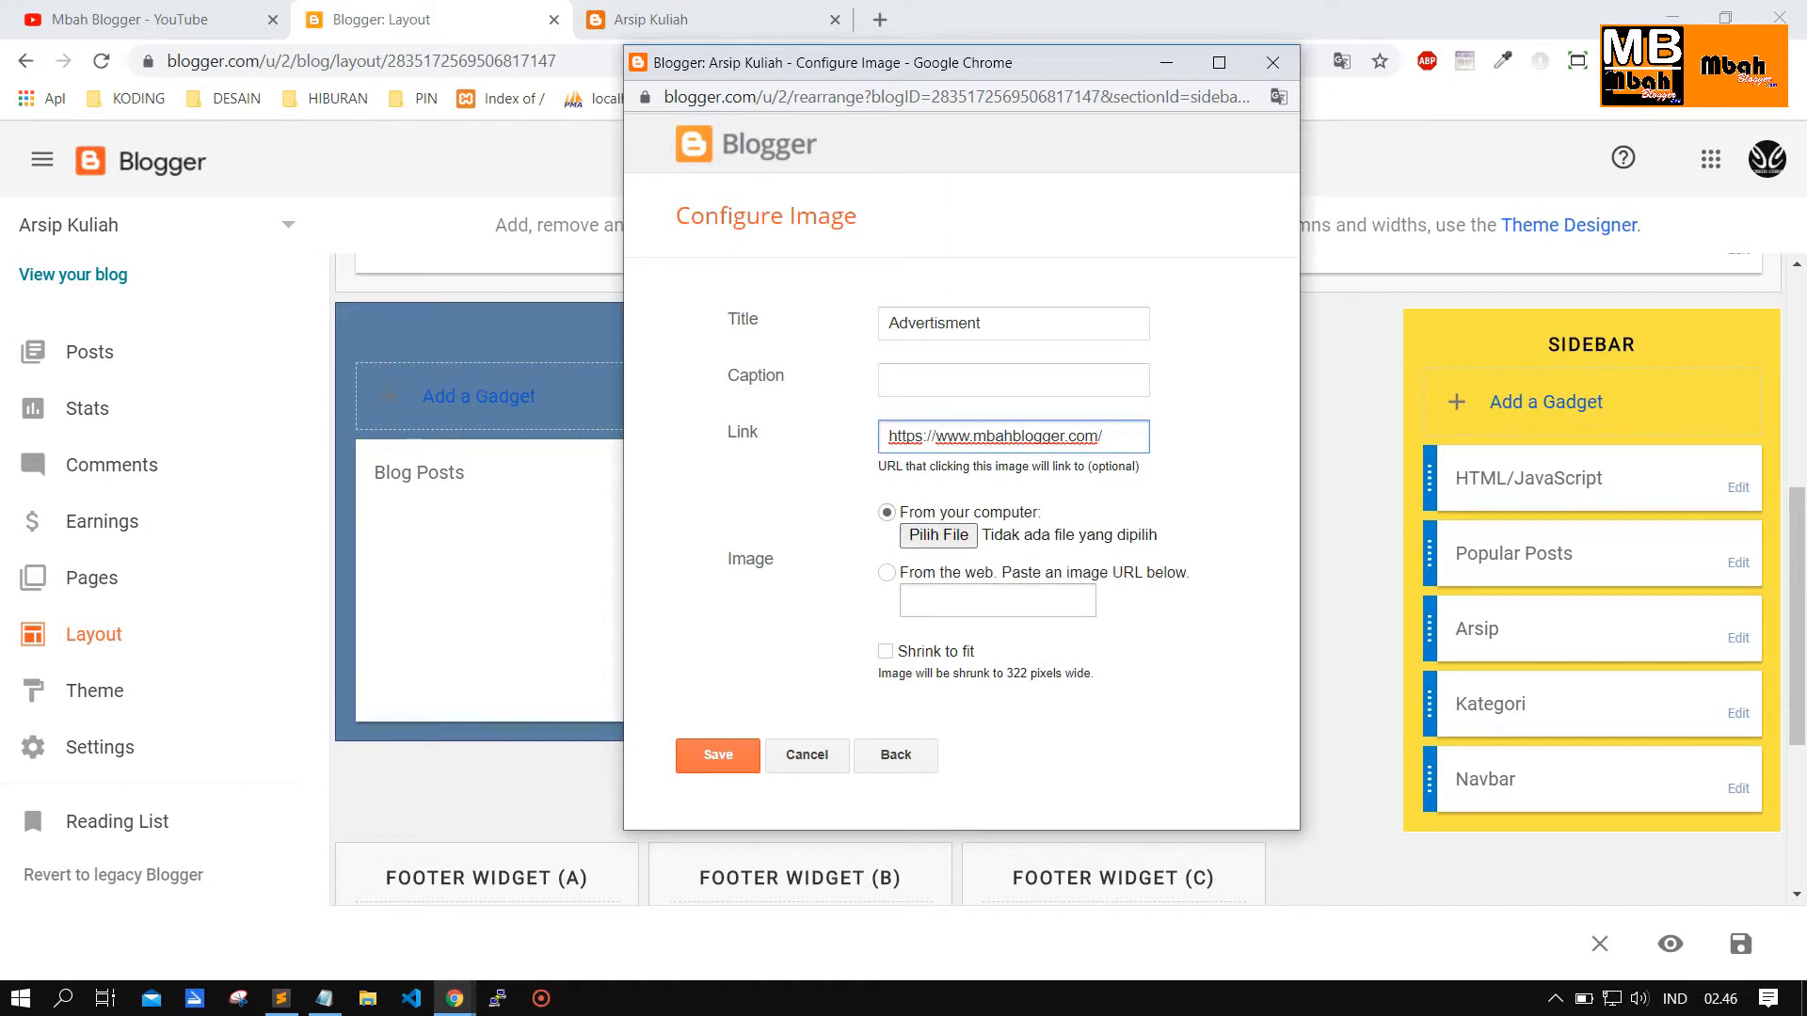
# Set the image source to From the web and open WallpapersCraft's 1920x1080 crow, wings, bird swing wallpaper page in a new tab.
pyautogui.click(950, 576)
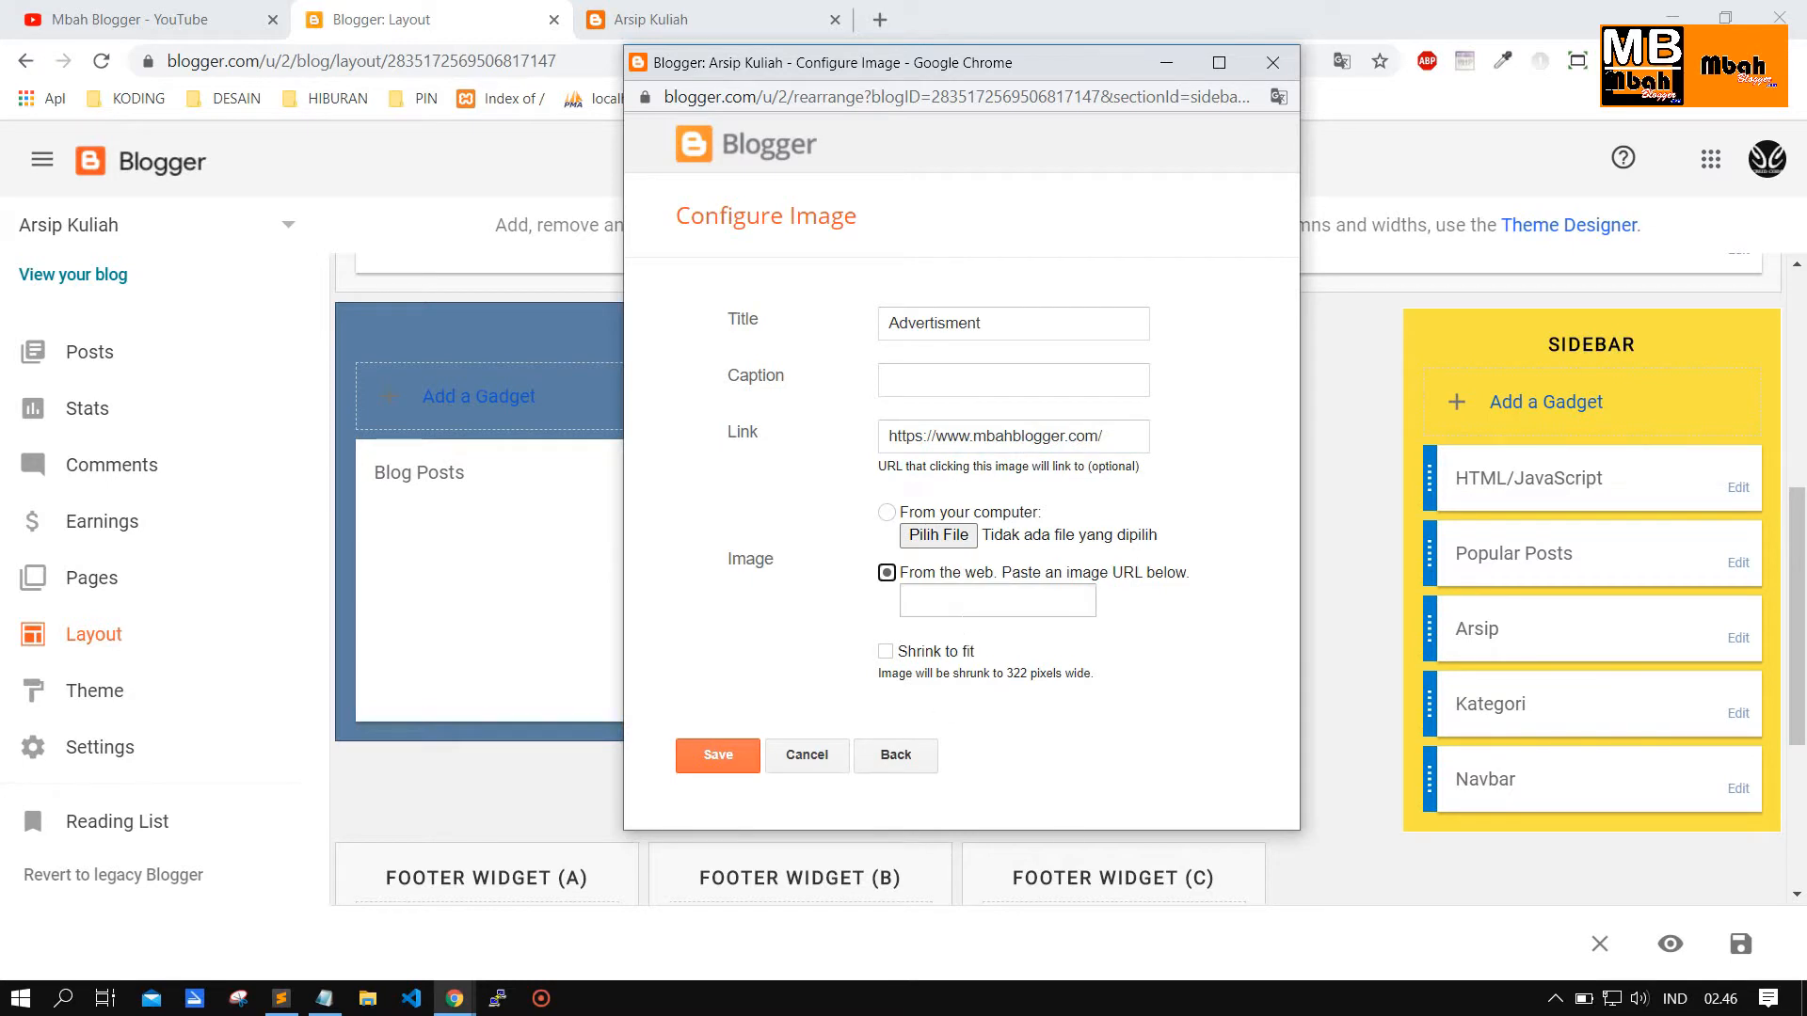
pyautogui.click(879, 20)
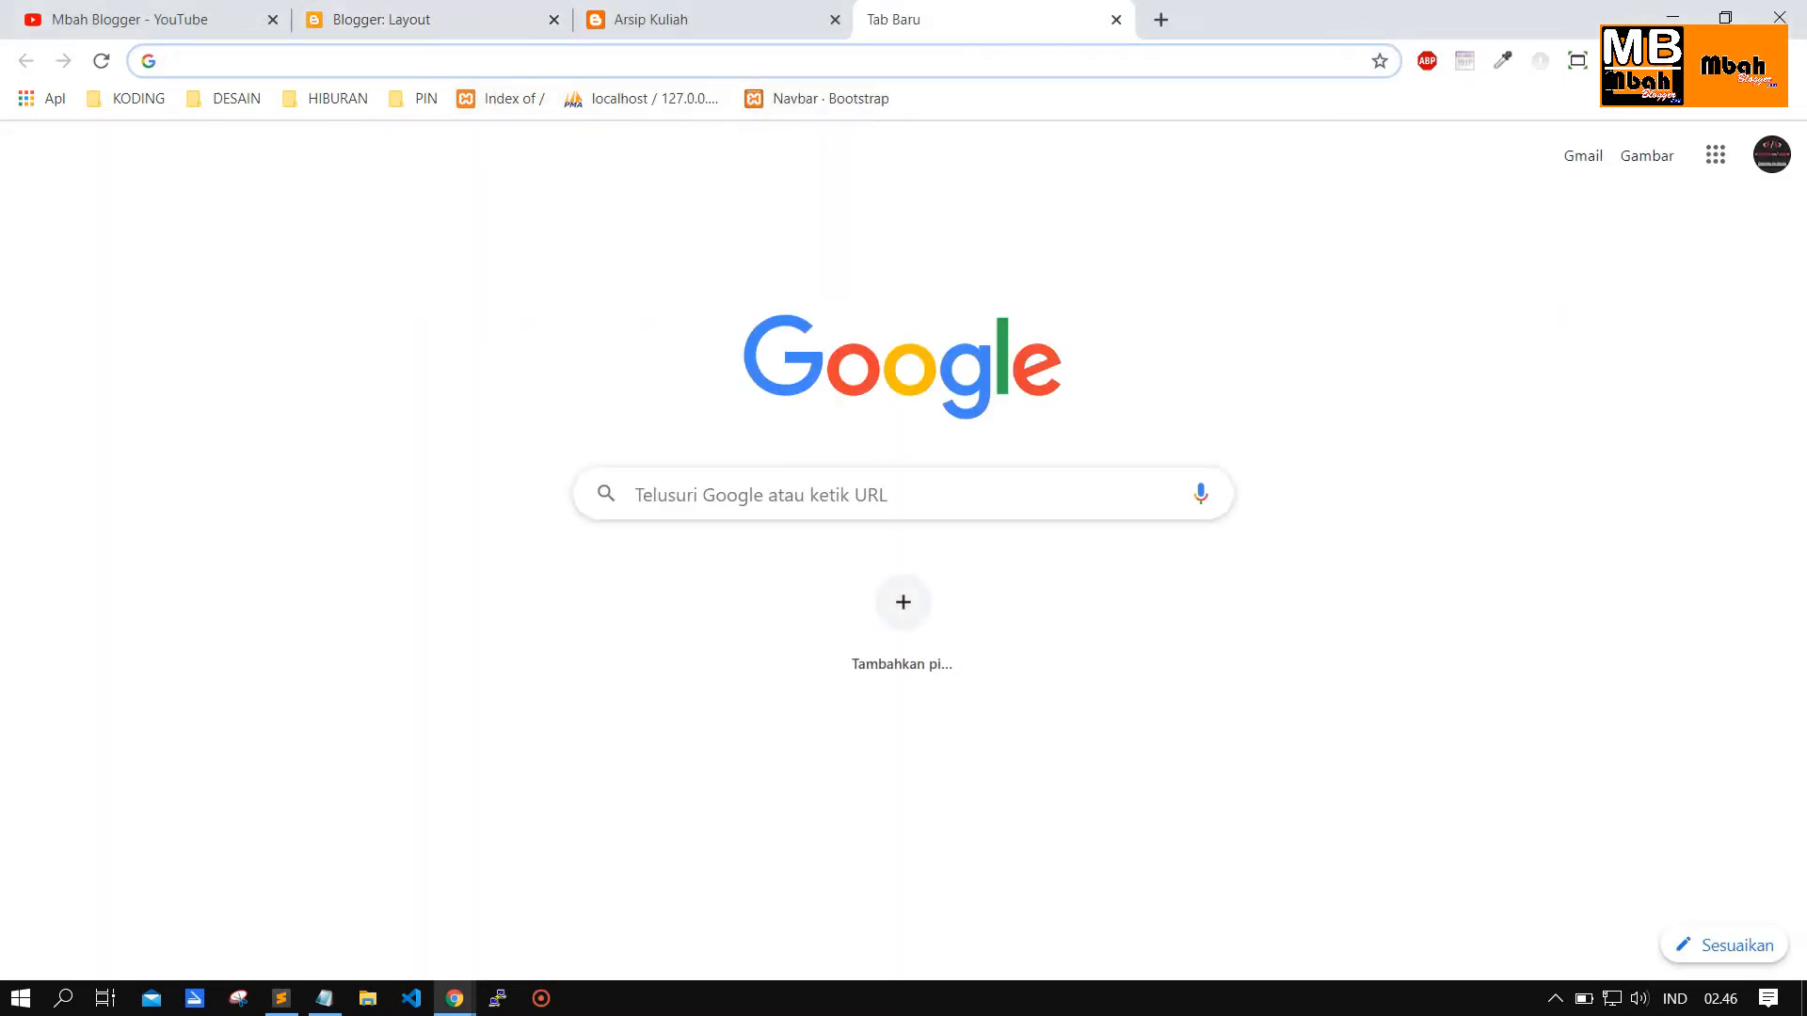
pyautogui.write('ba')
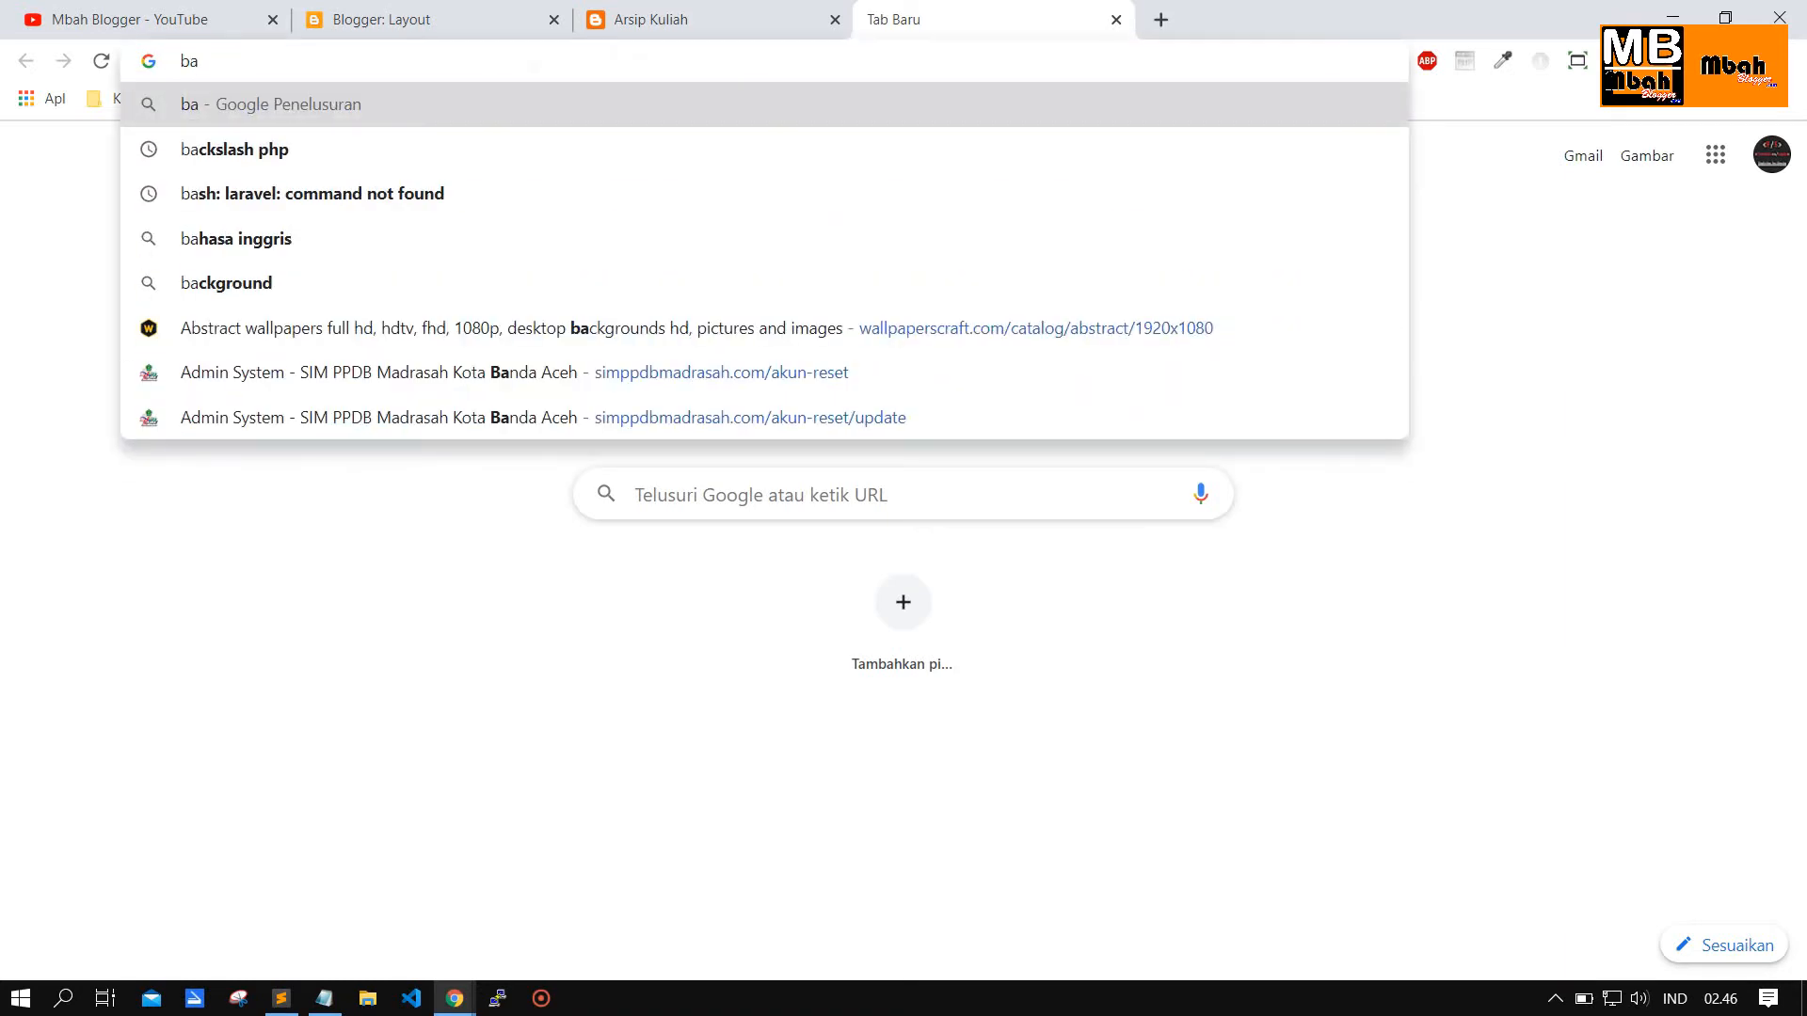
pyautogui.write('c')
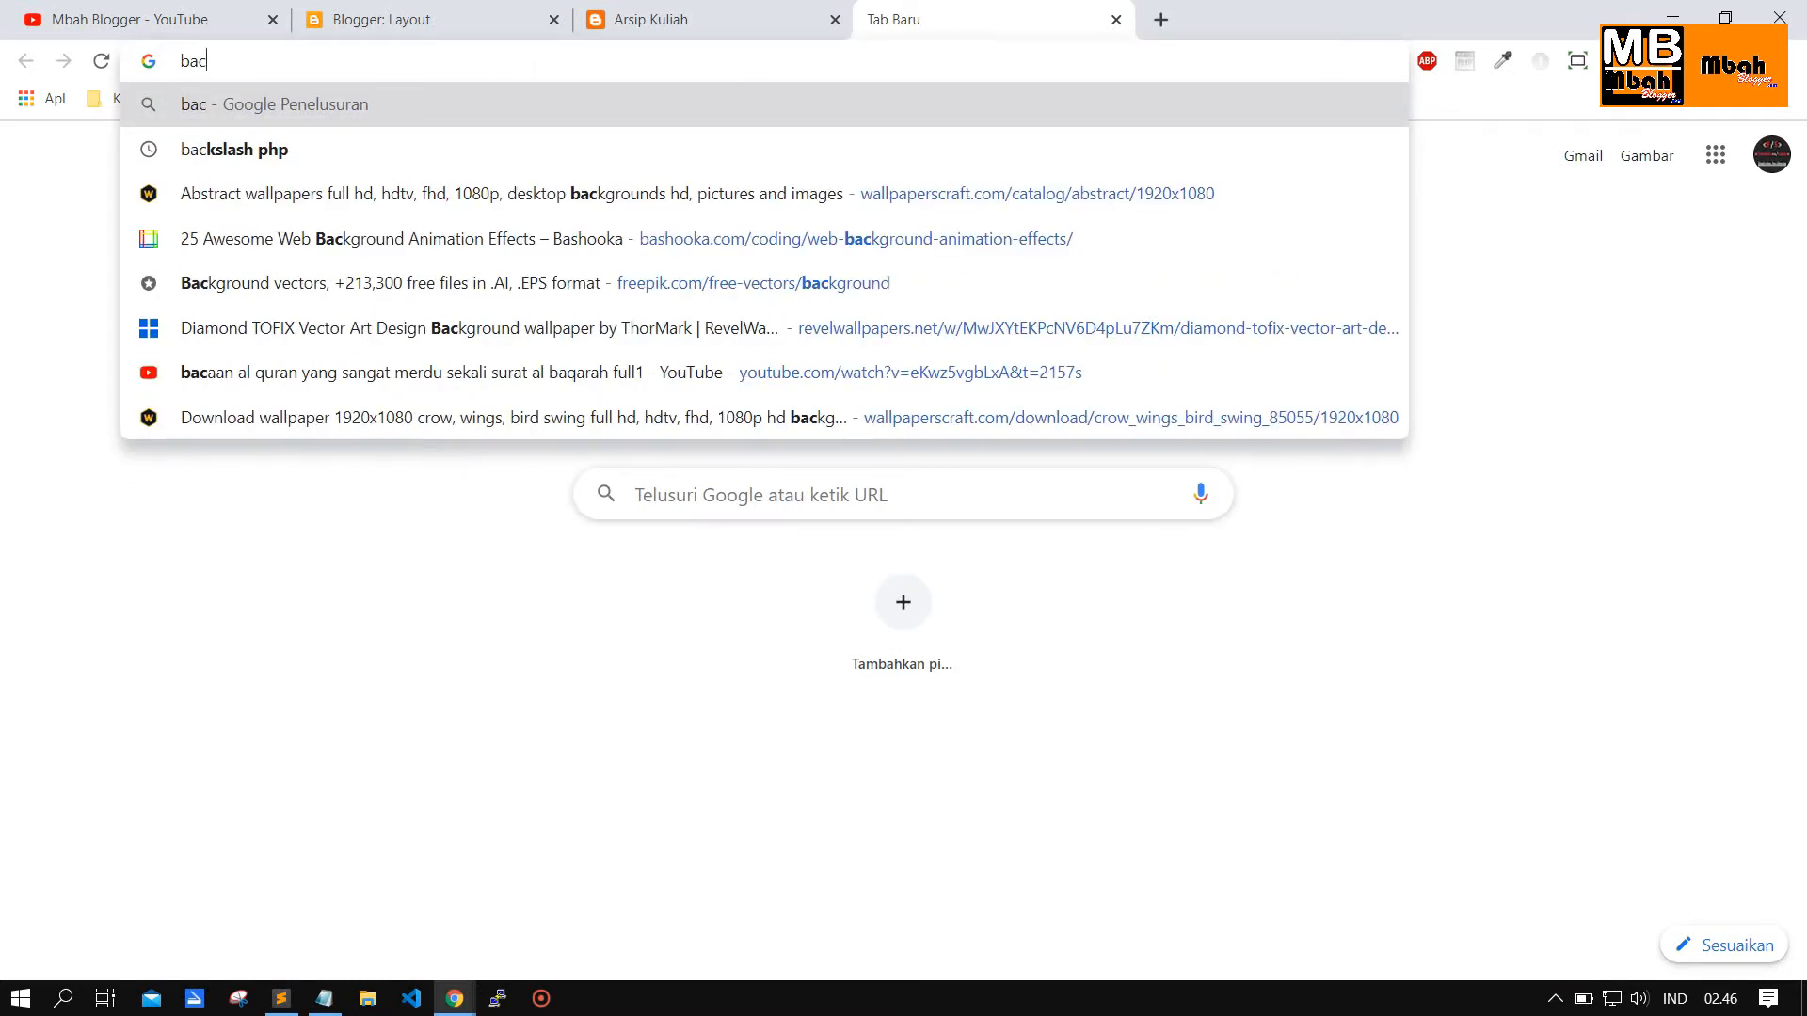
pyautogui.write('k')
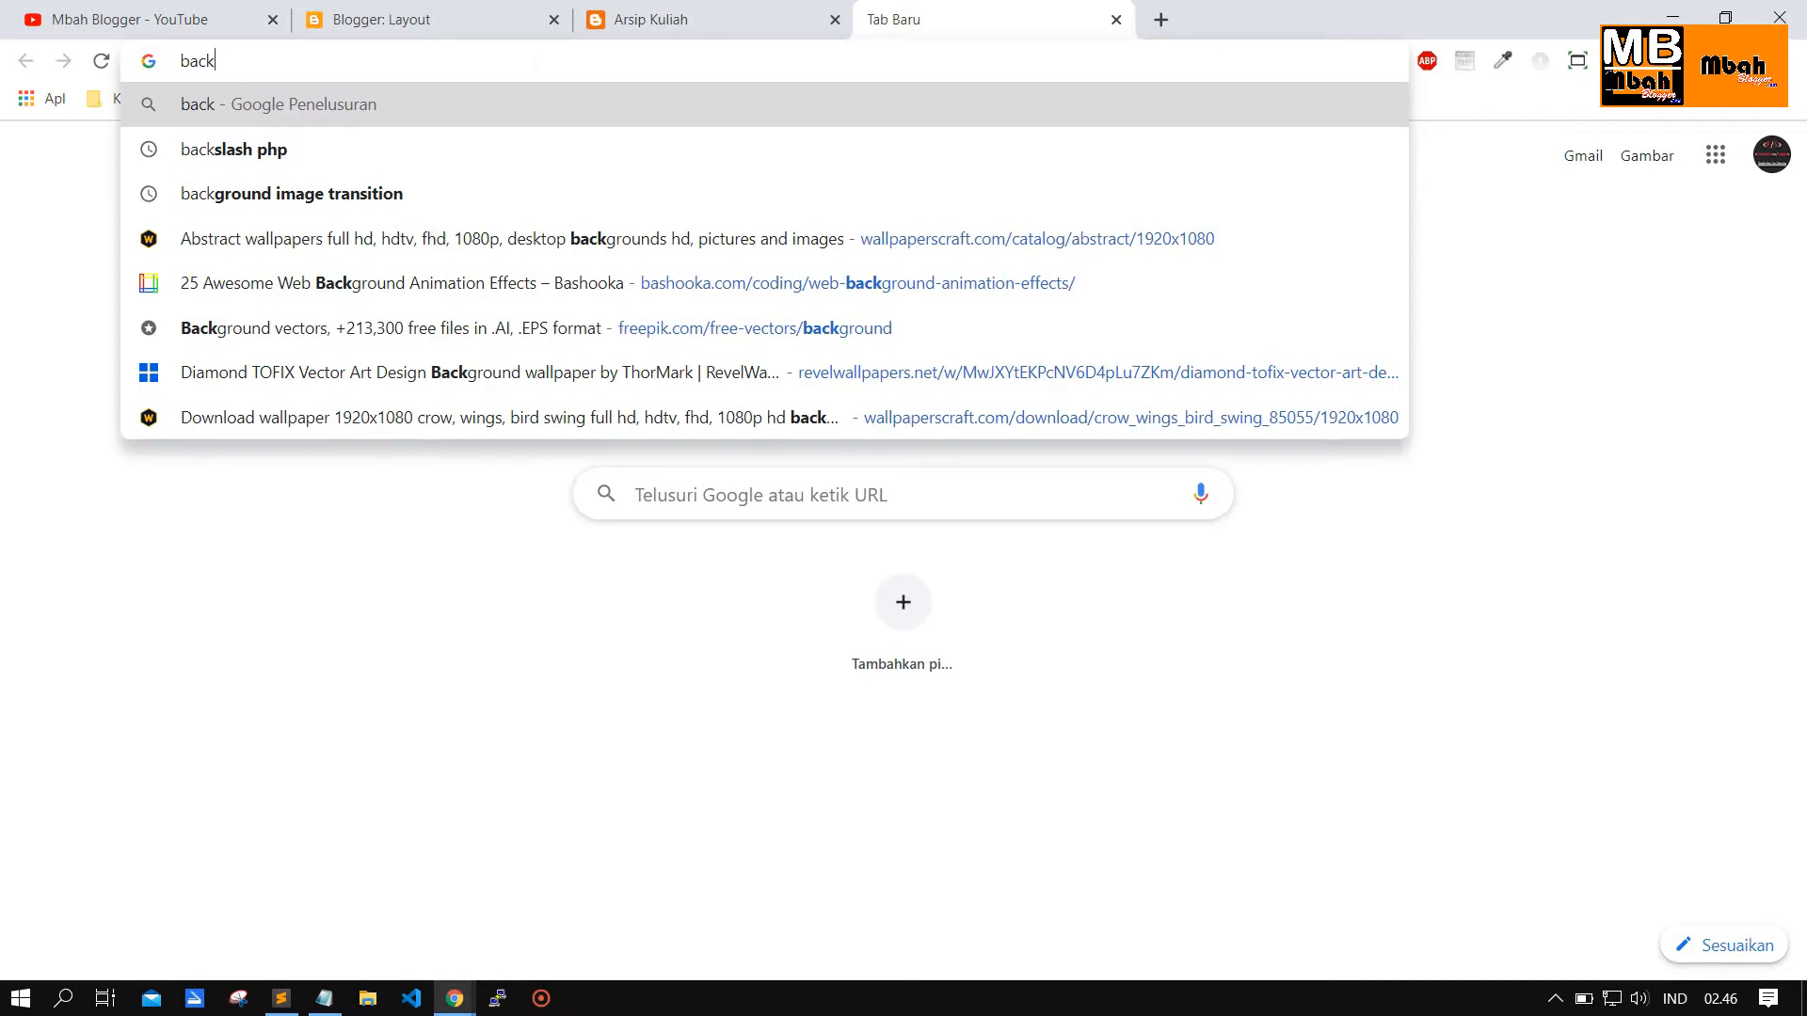
pyautogui.press('Down')
pyautogui.press('Down')
pyautogui.press('Down')
pyautogui.press('Down')
pyautogui.press('Down')
pyautogui.press('Down')
pyautogui.press('Down')
pyautogui.press('Return')
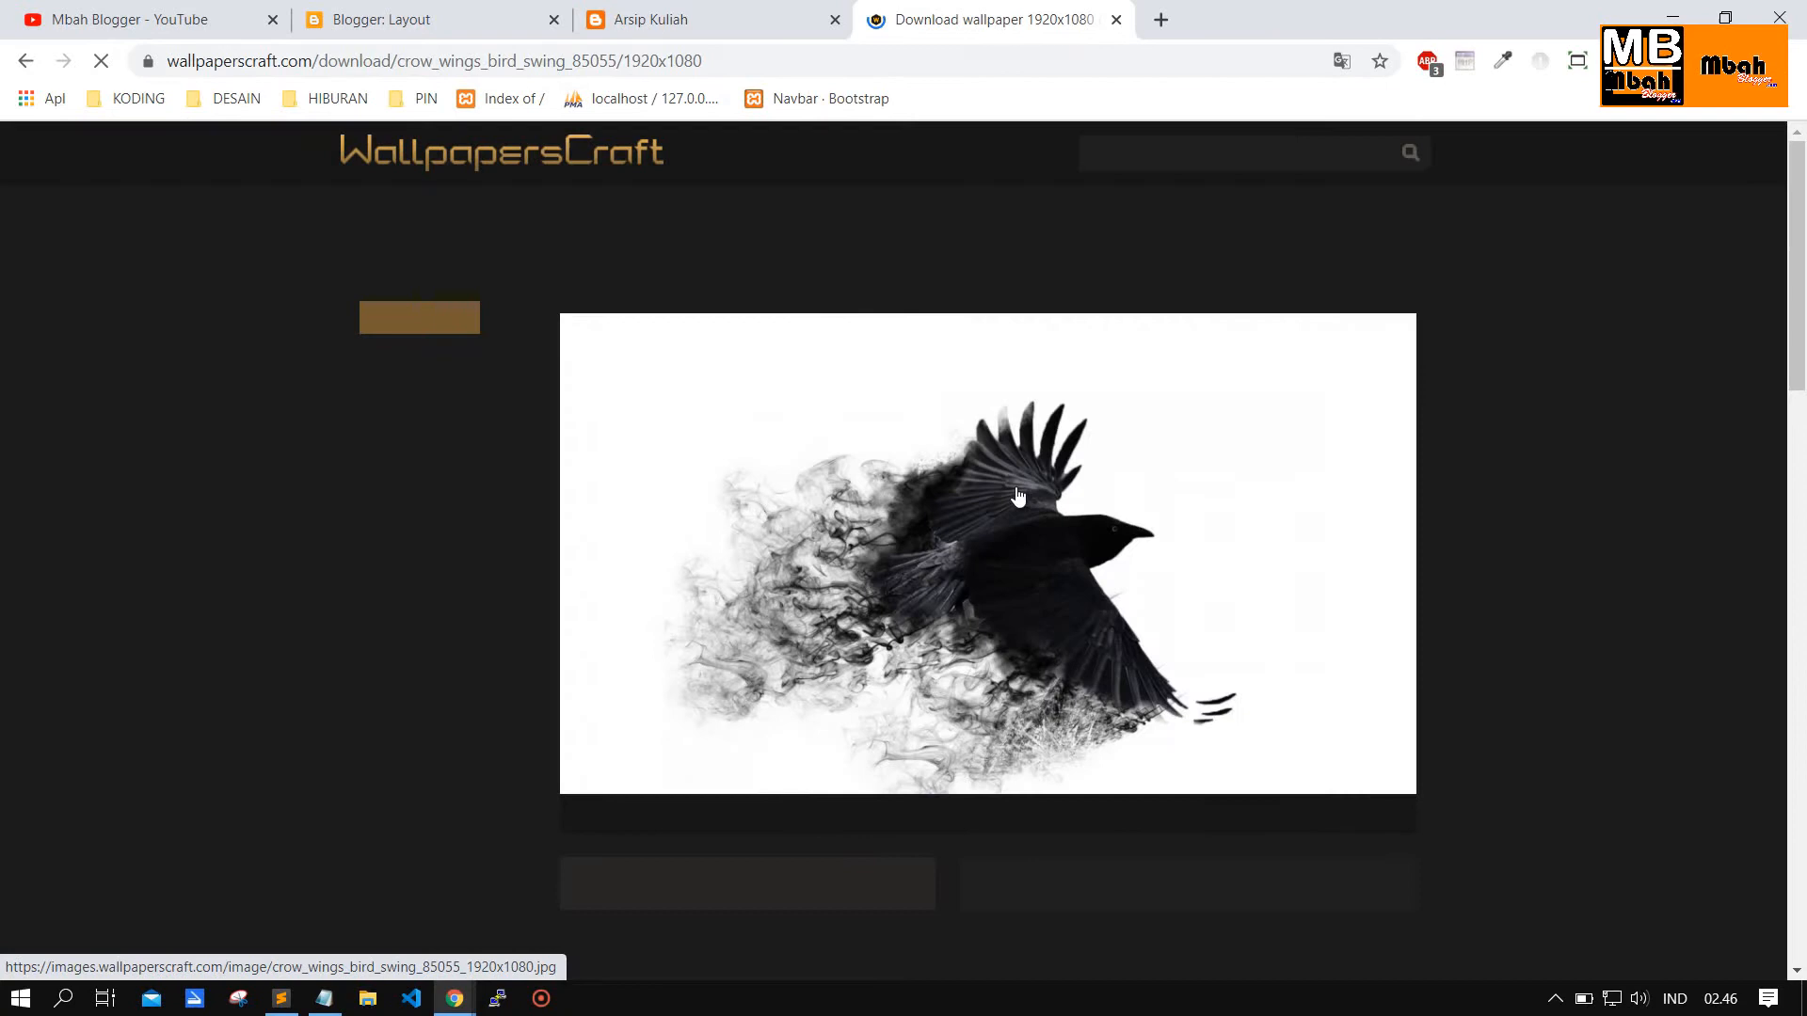
# Copy the image address of the crow wallpaper and return to the Blogger layout.
pyautogui.rightClick(993, 438)
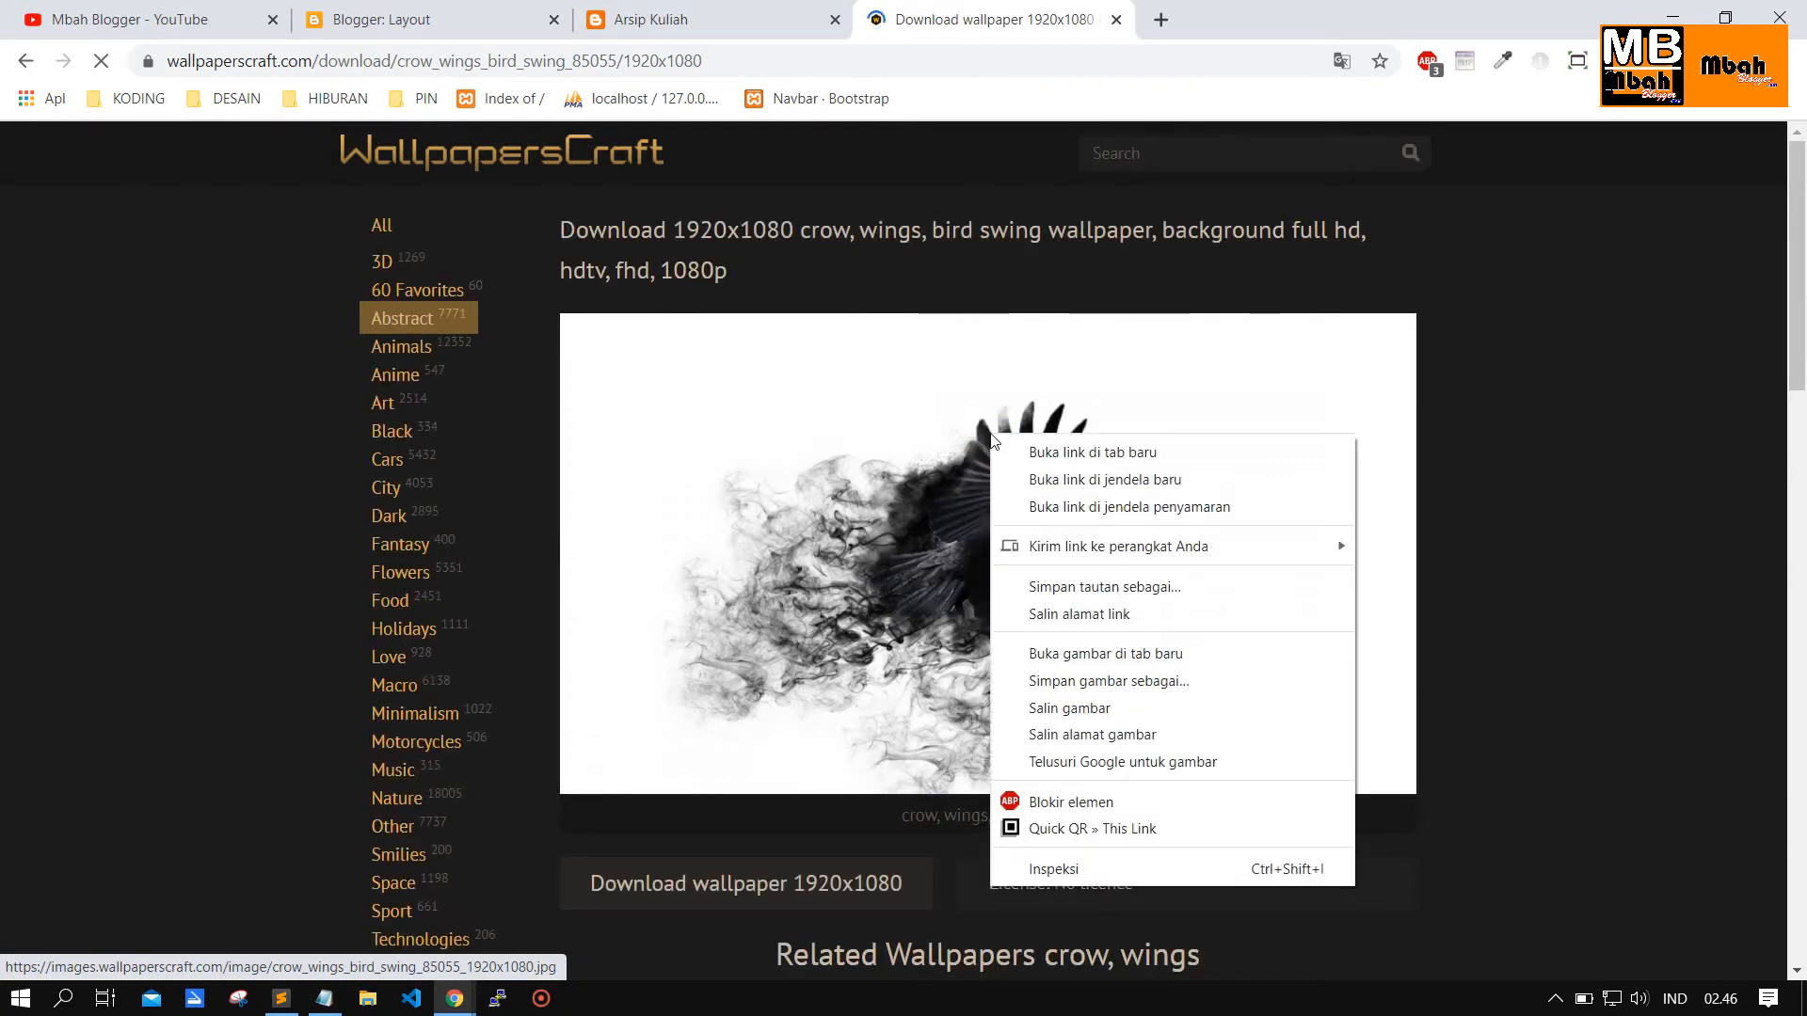
pyautogui.click(1115, 742)
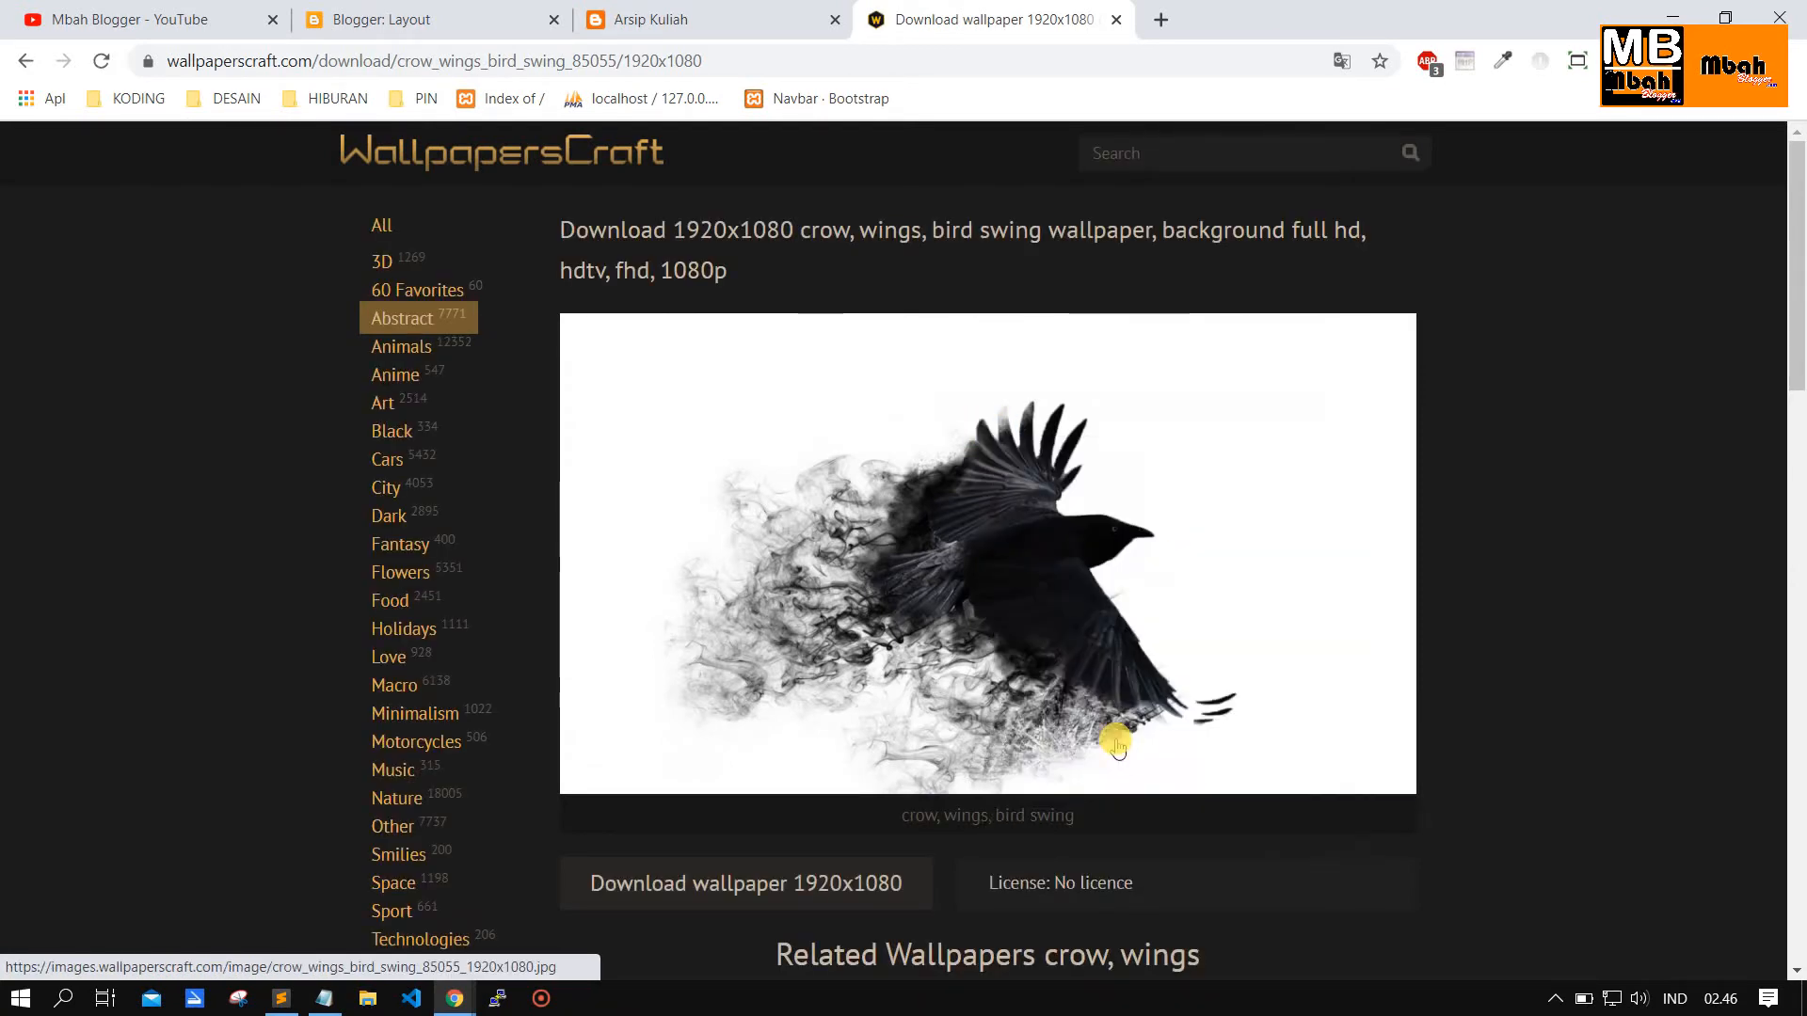
pyautogui.click(649, 19)
pyautogui.click(381, 19)
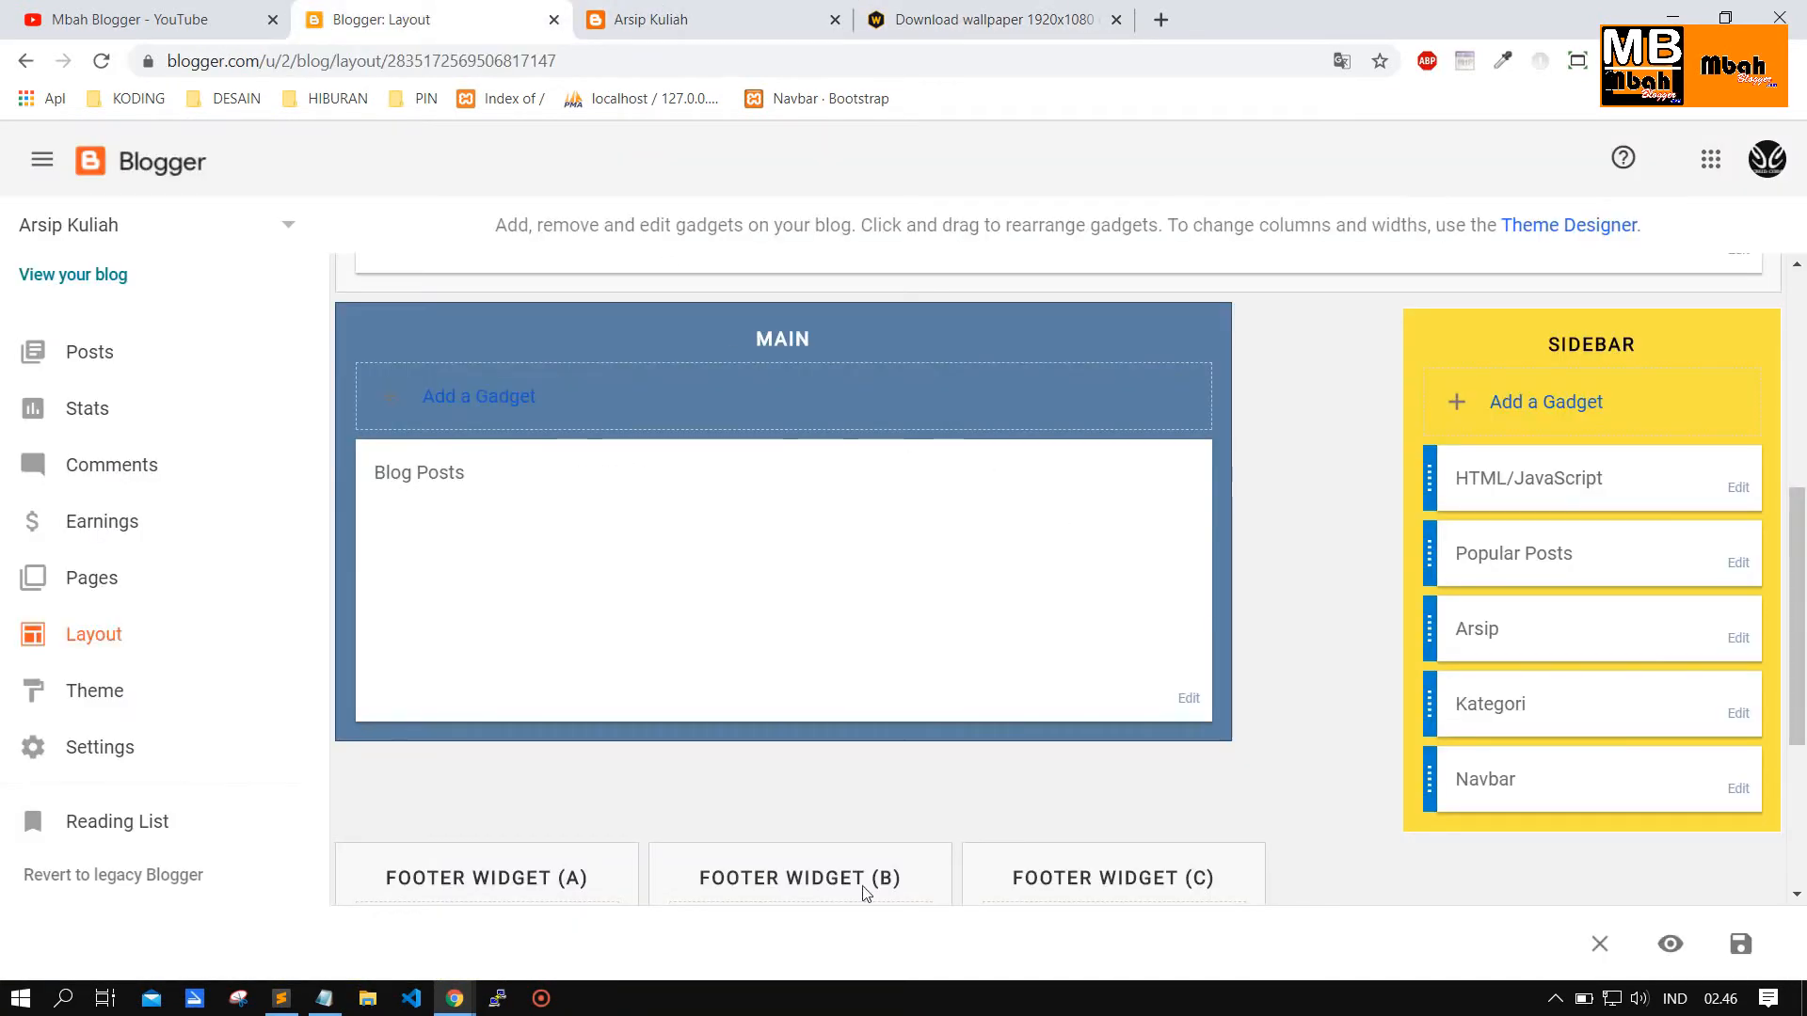
# Paste the copied crow wallpaper address as the Image gadget's web image, enable Shrink to fit, and save the gadget.
pyautogui.moveTo(455, 999)
pyautogui.click(564, 908)
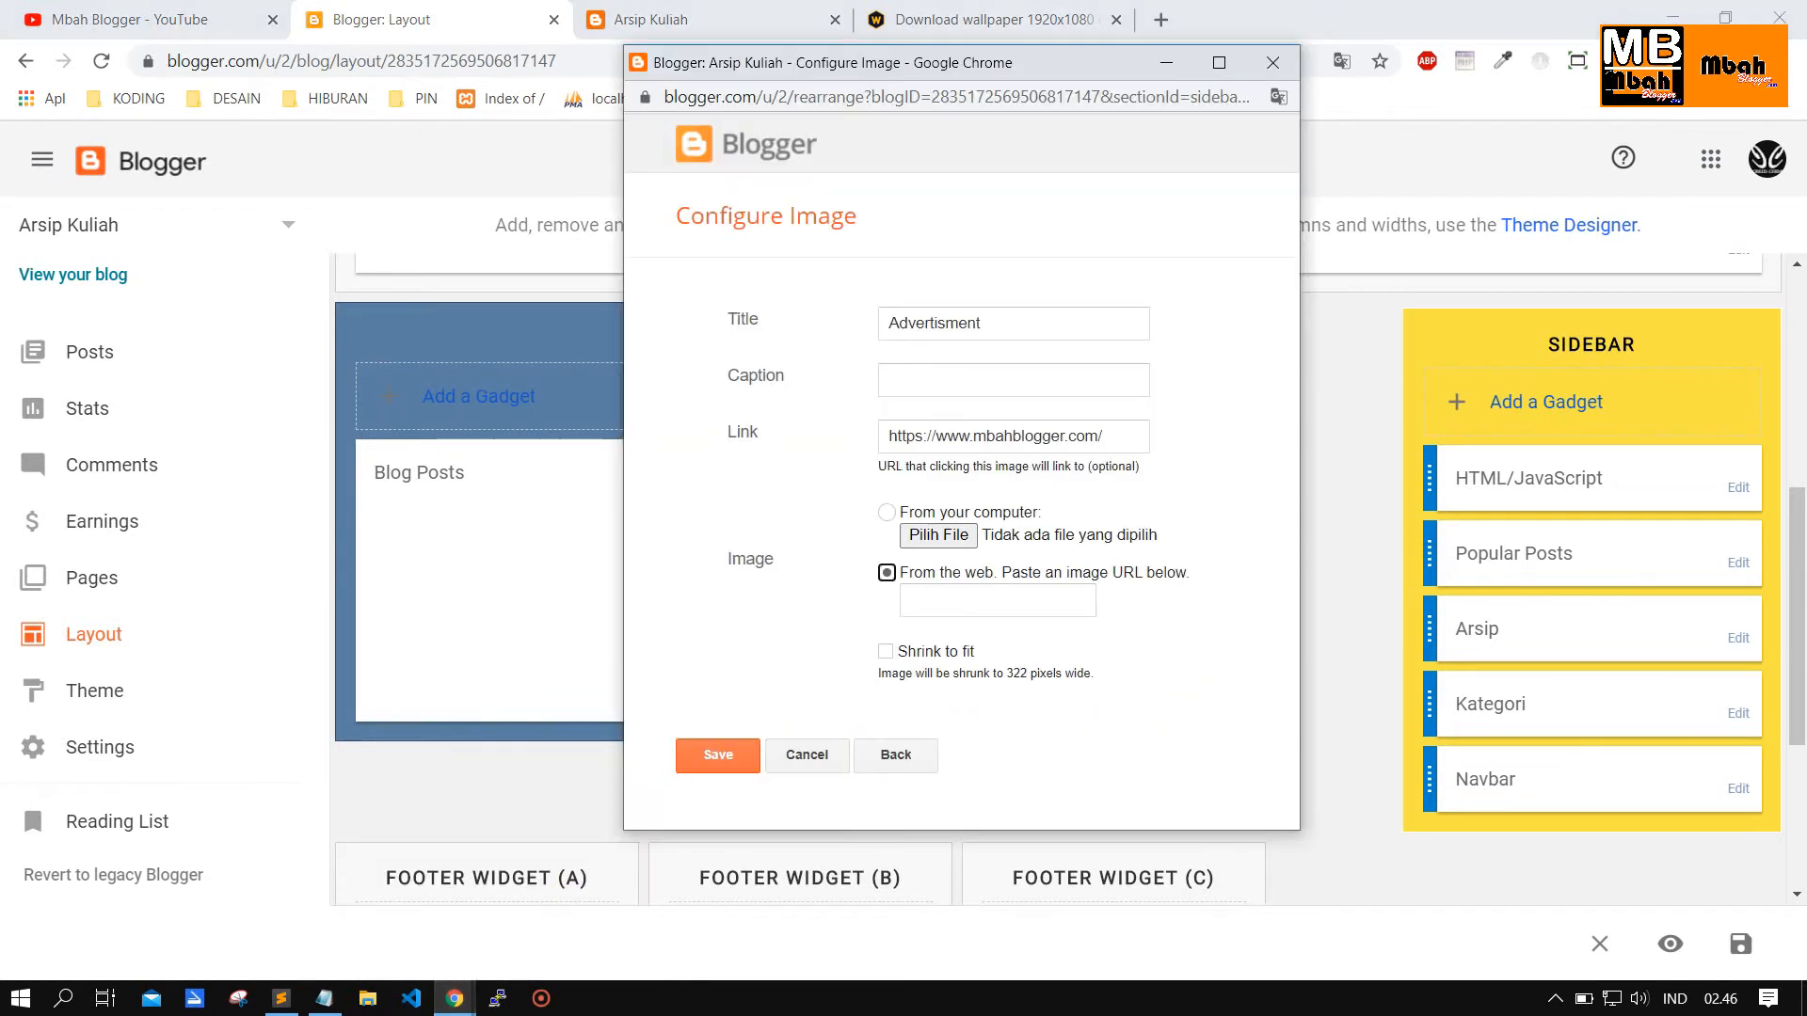
pyautogui.click(979, 601)
pyautogui.hotkey('ctrl', 'v')
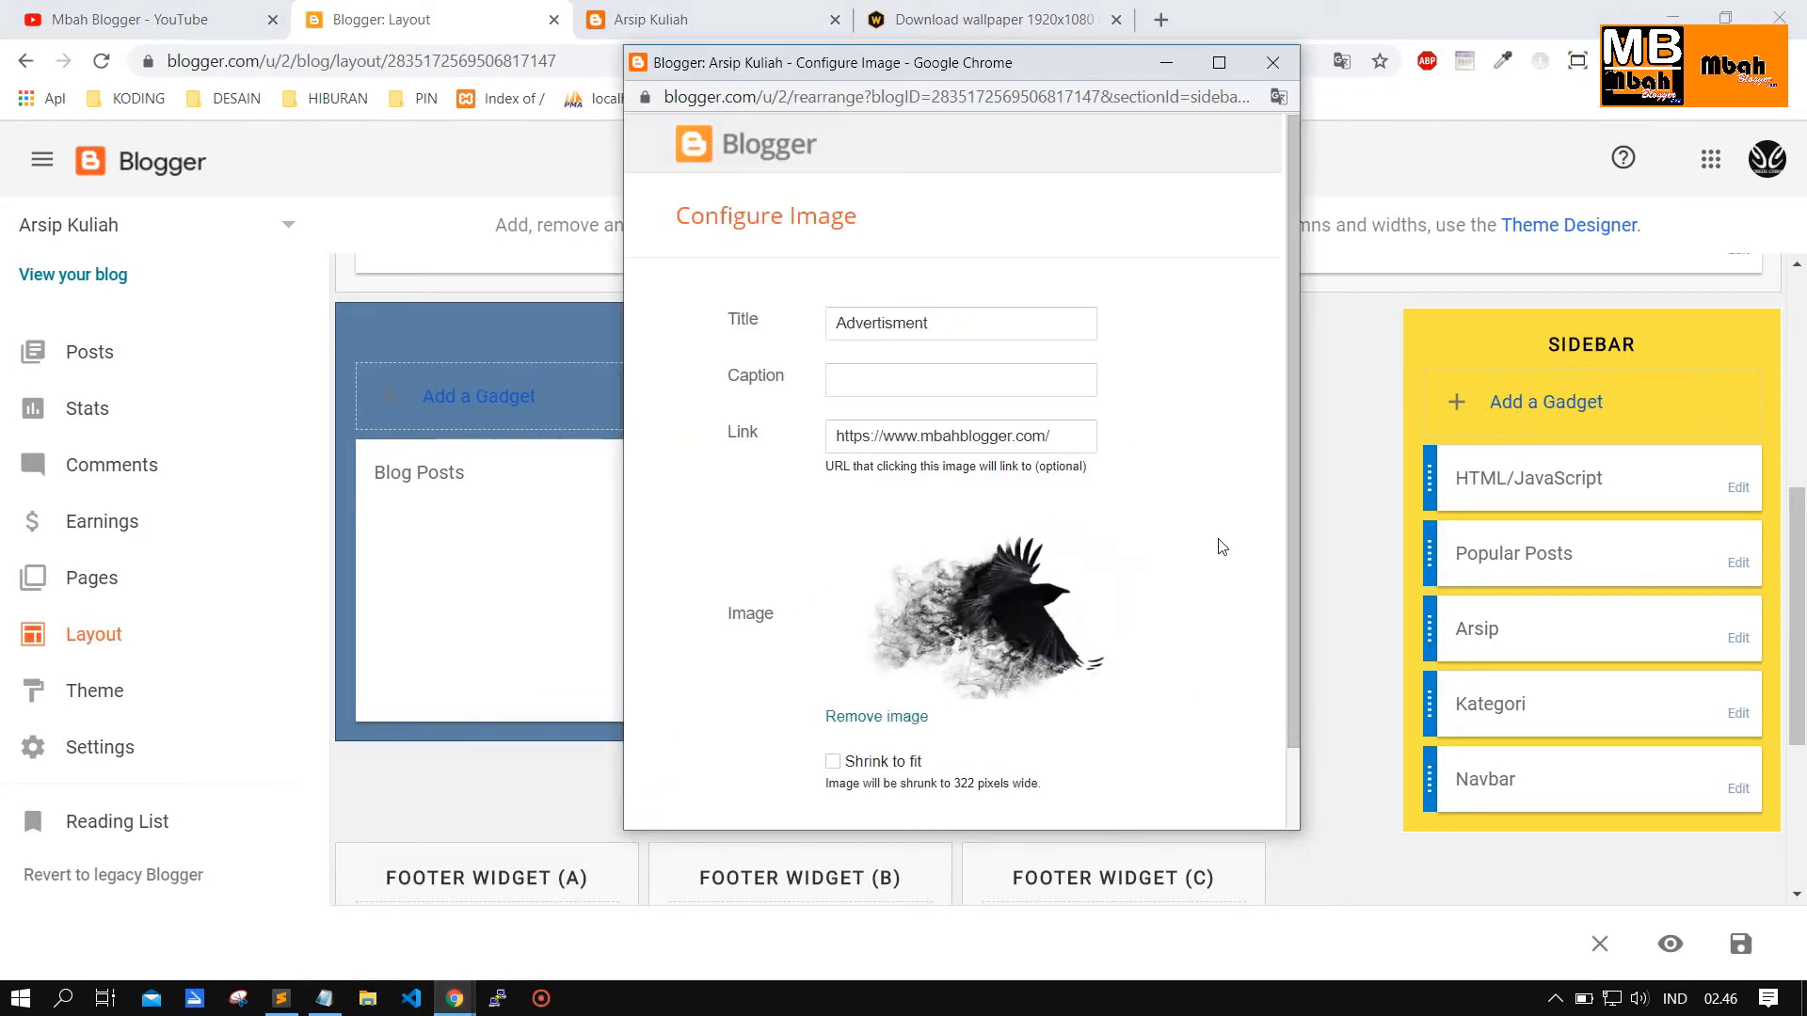
pyautogui.scroll(-2, 939, 679)
pyautogui.click(832, 673)
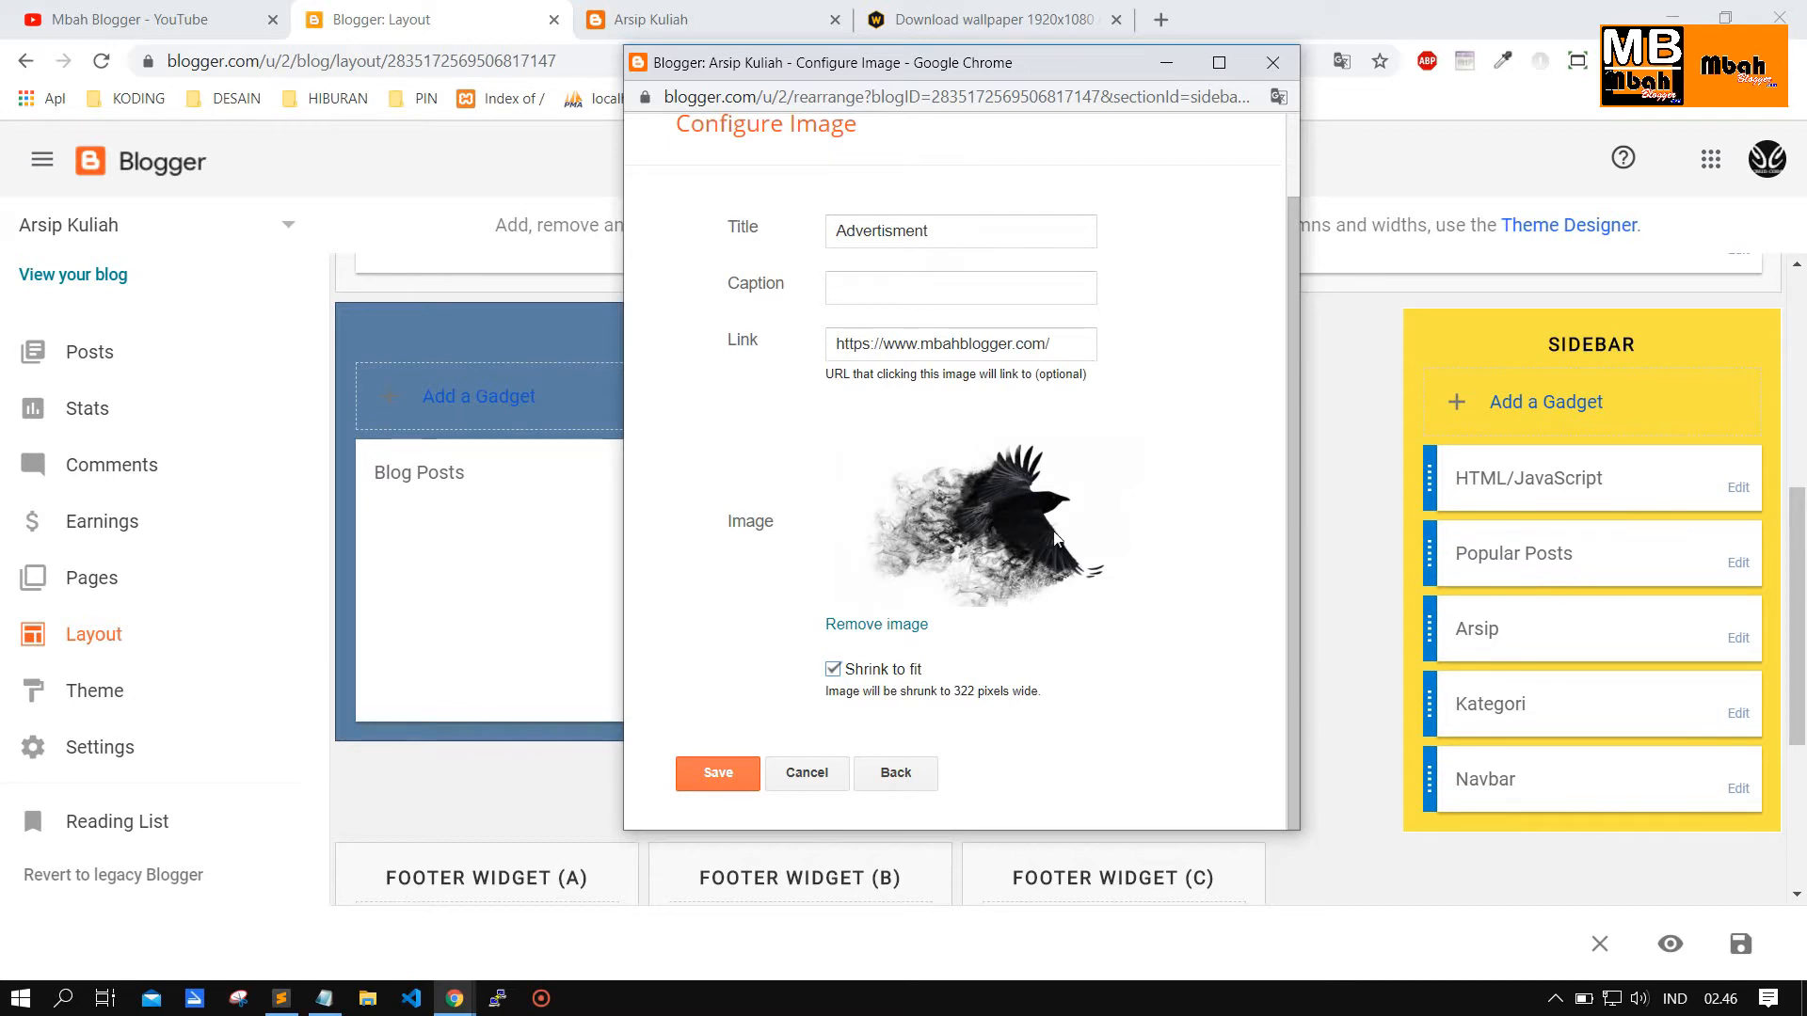
pyautogui.click(740, 774)
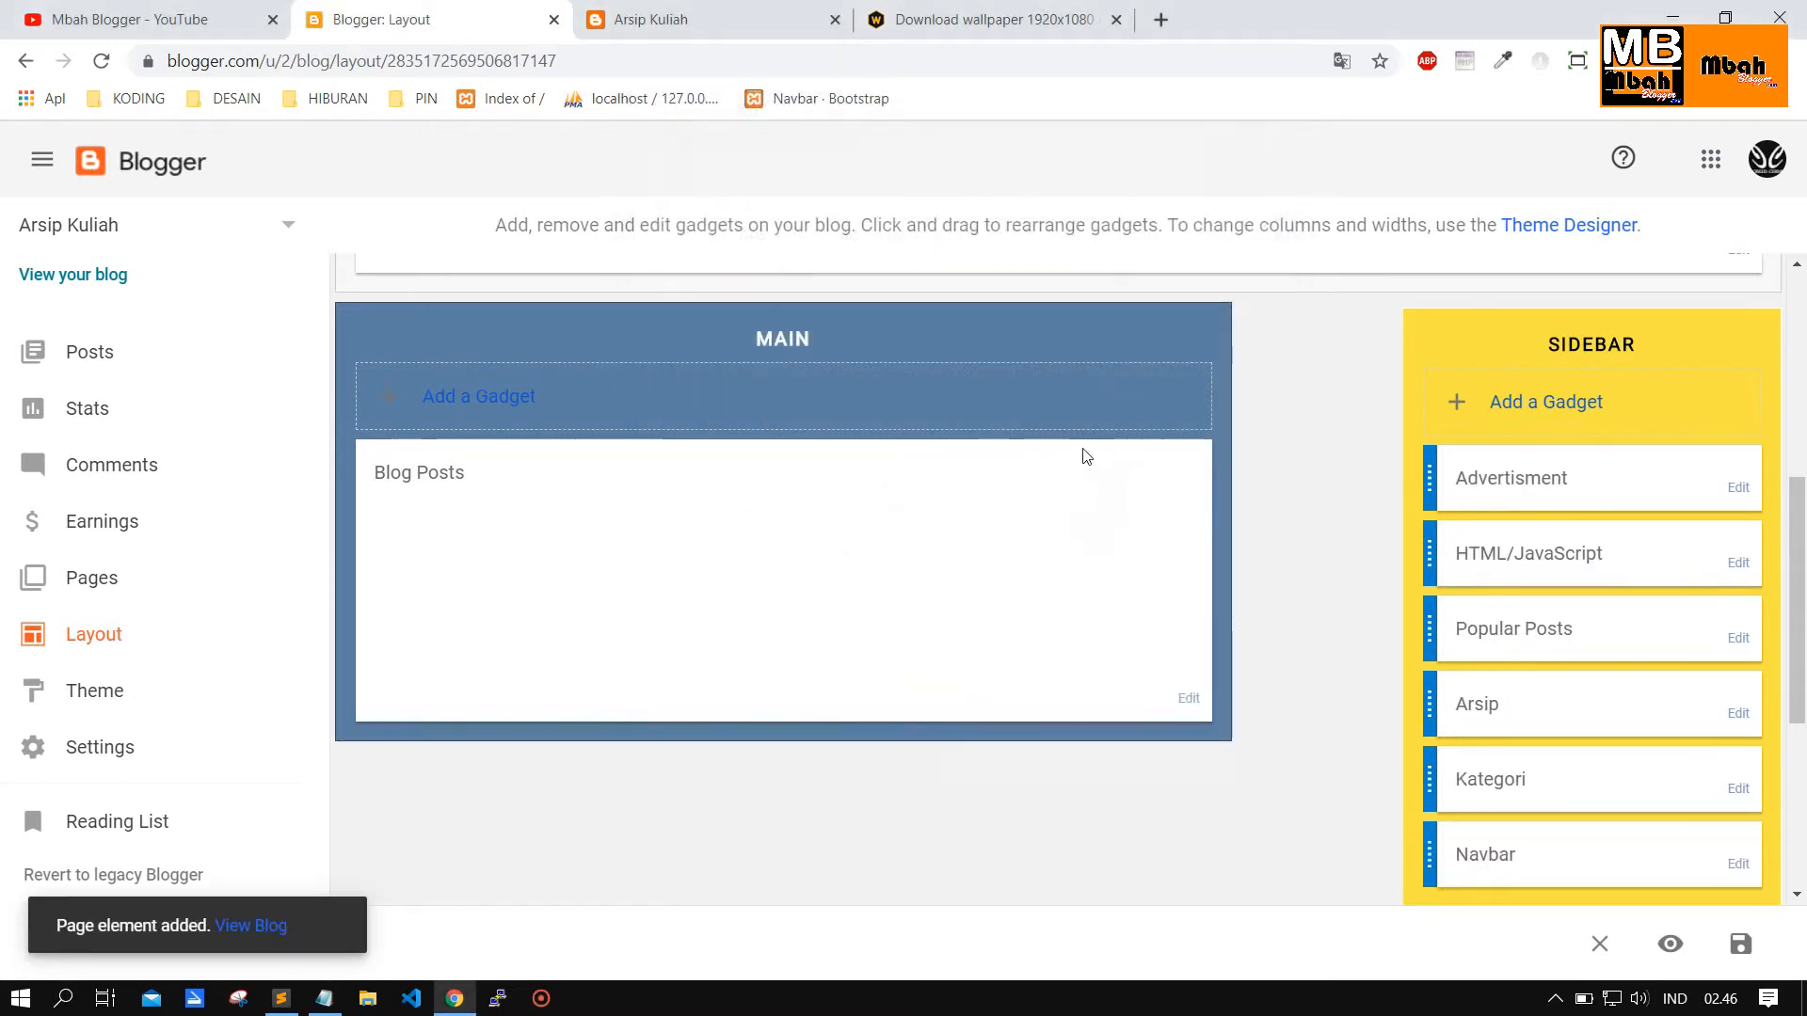
# Reload the Arsip Kuliah blog and view the Advertisment image gadget in its sidebar.
pyautogui.click(917, 11)
pyautogui.click(607, 10)
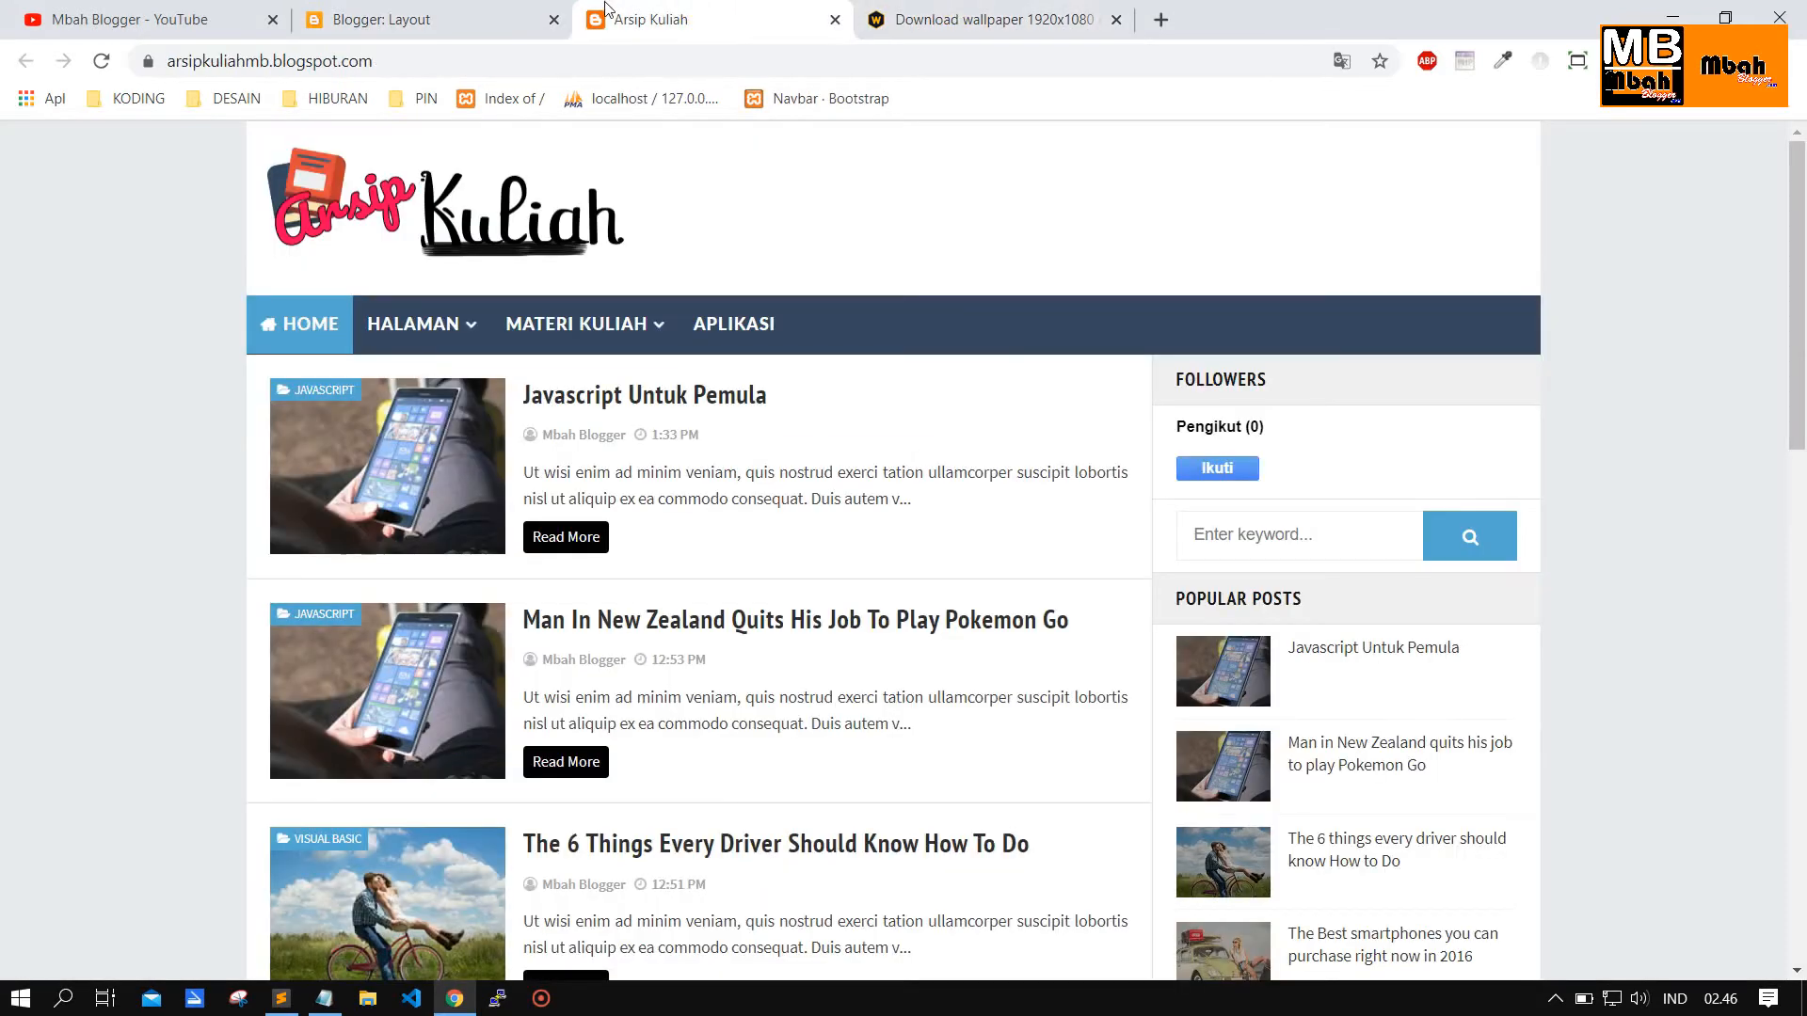
pyautogui.click(101, 60)
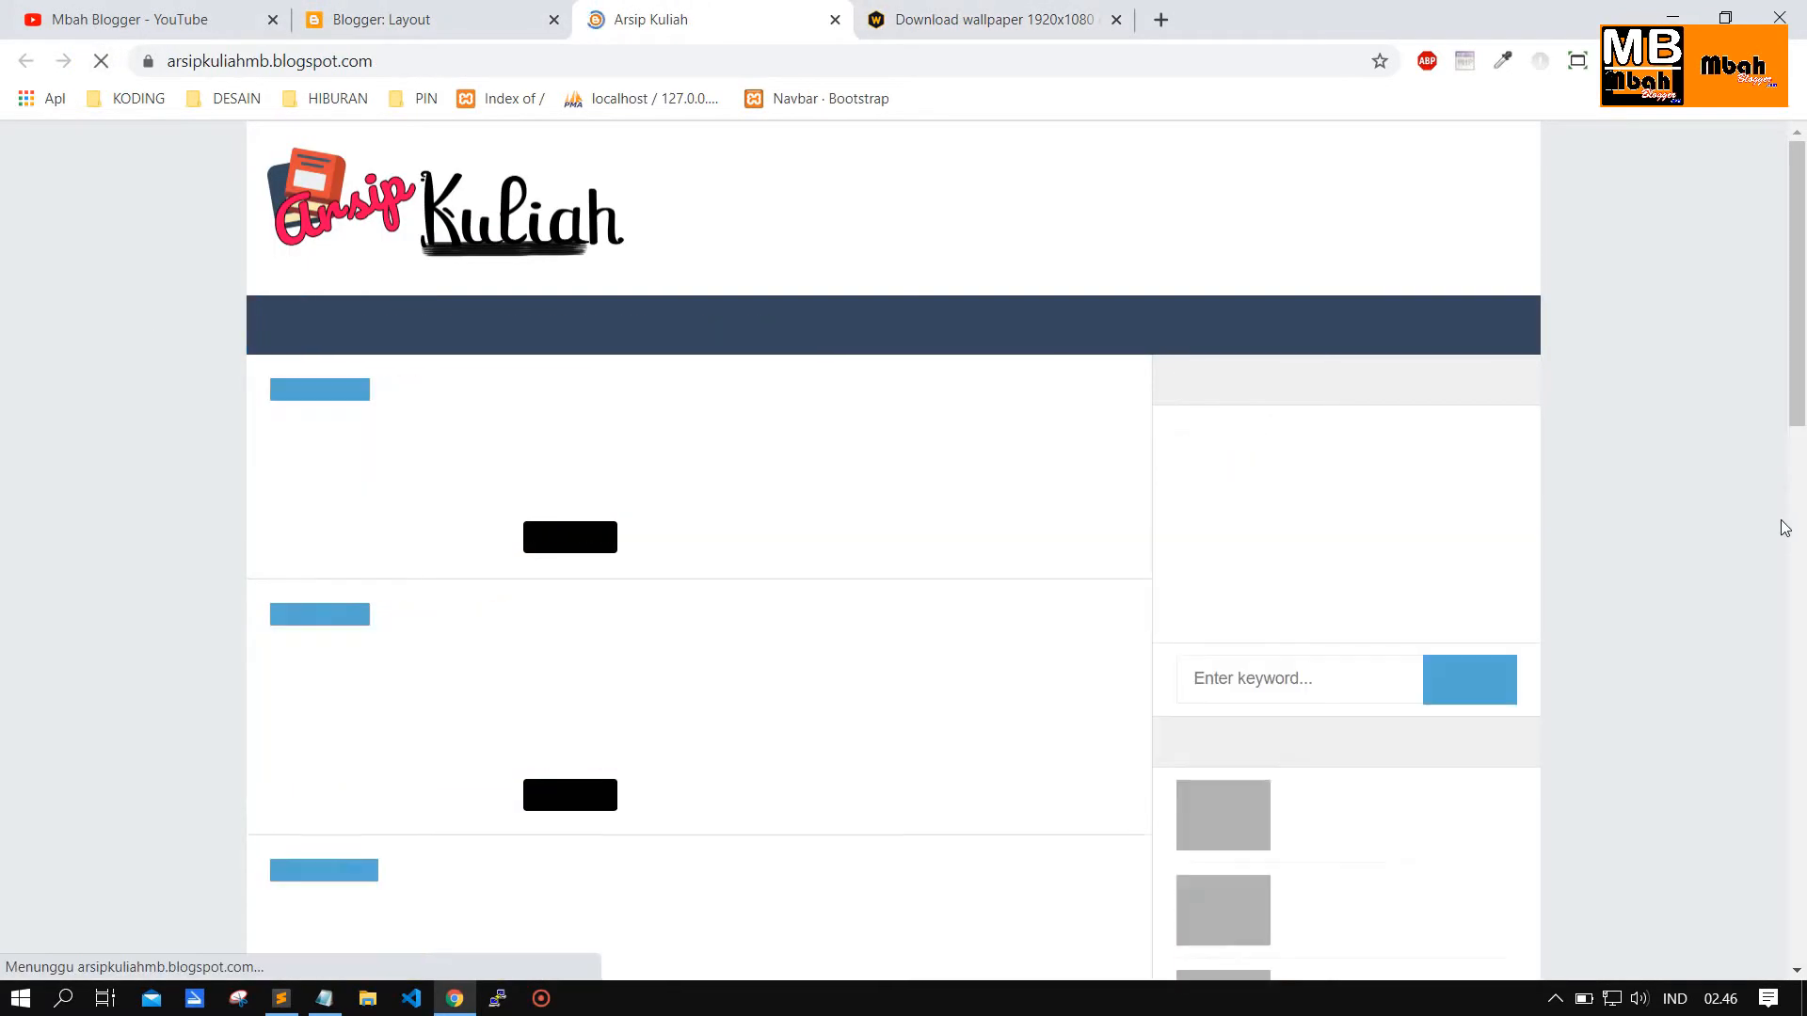
pyautogui.click(931, 19)
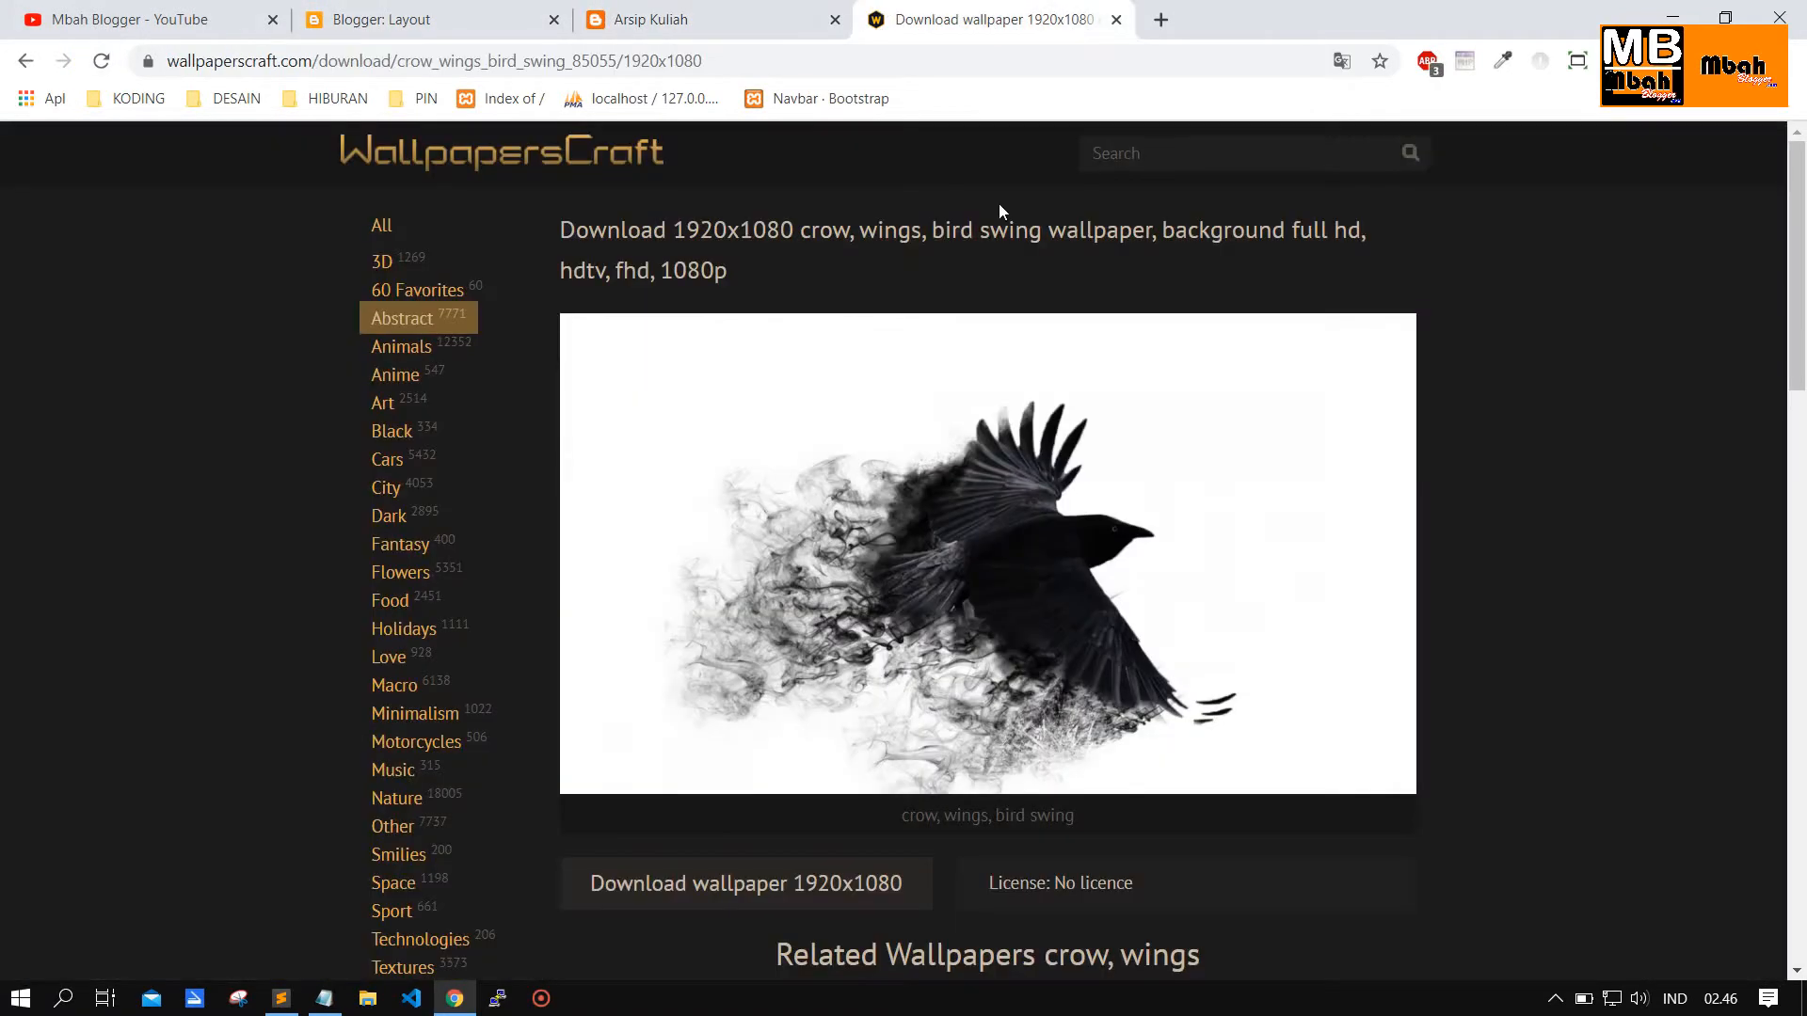
pyautogui.click(659, 19)
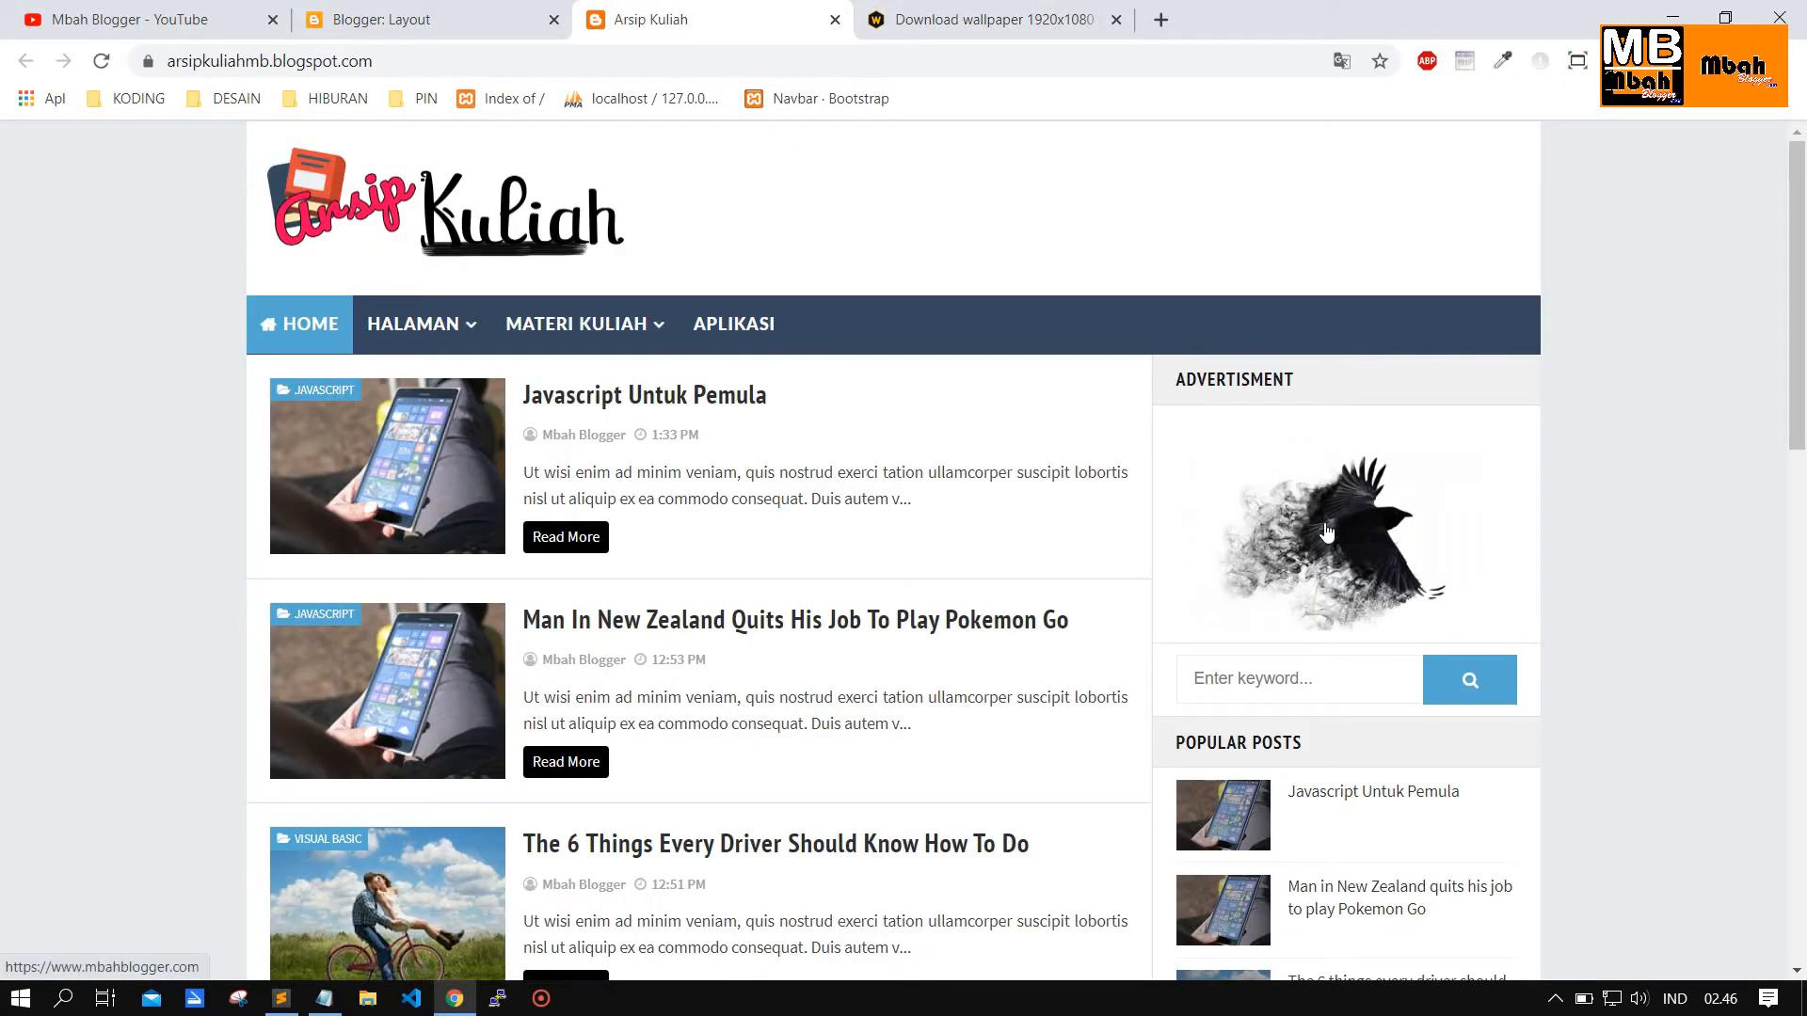
# Test the Advertisment image's link, look over the Mbah Blogger site it opens, and return to the Arsip Kuliah blog.
pyautogui.click(1321, 555)
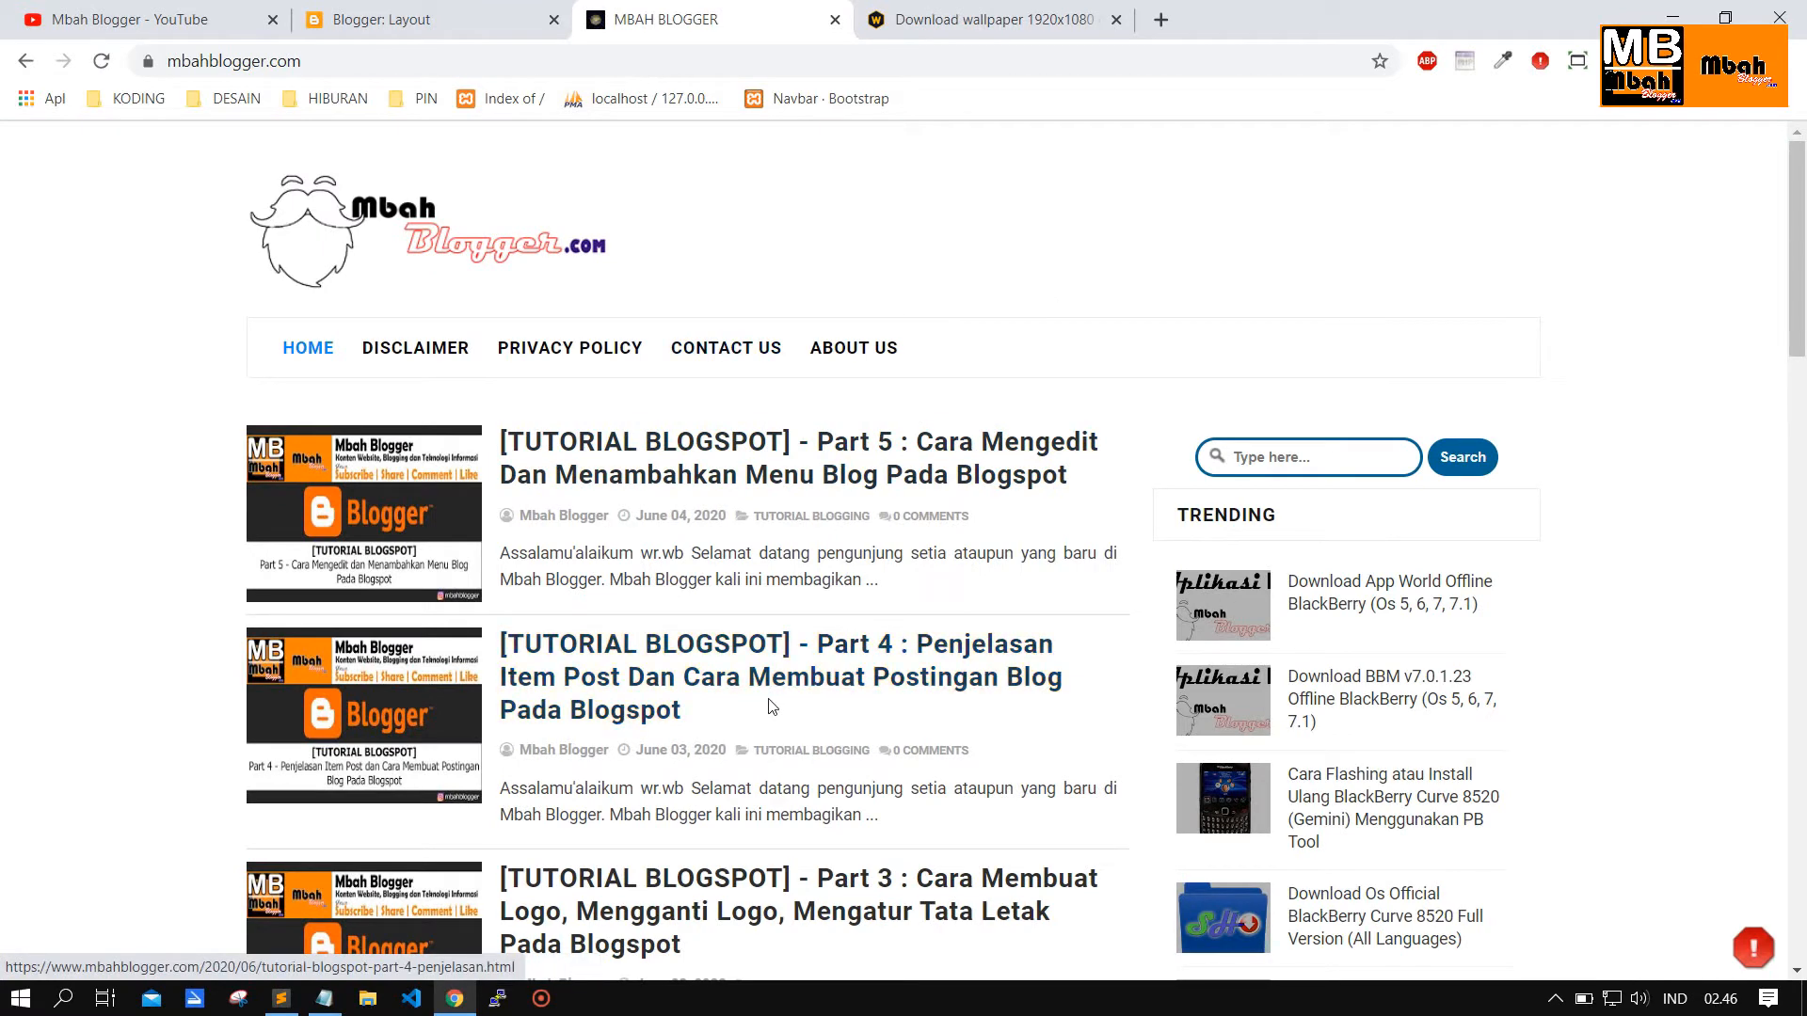
pyautogui.scroll(-4, 770, 707)
pyautogui.scroll(4, 770, 707)
pyautogui.click(25, 64)
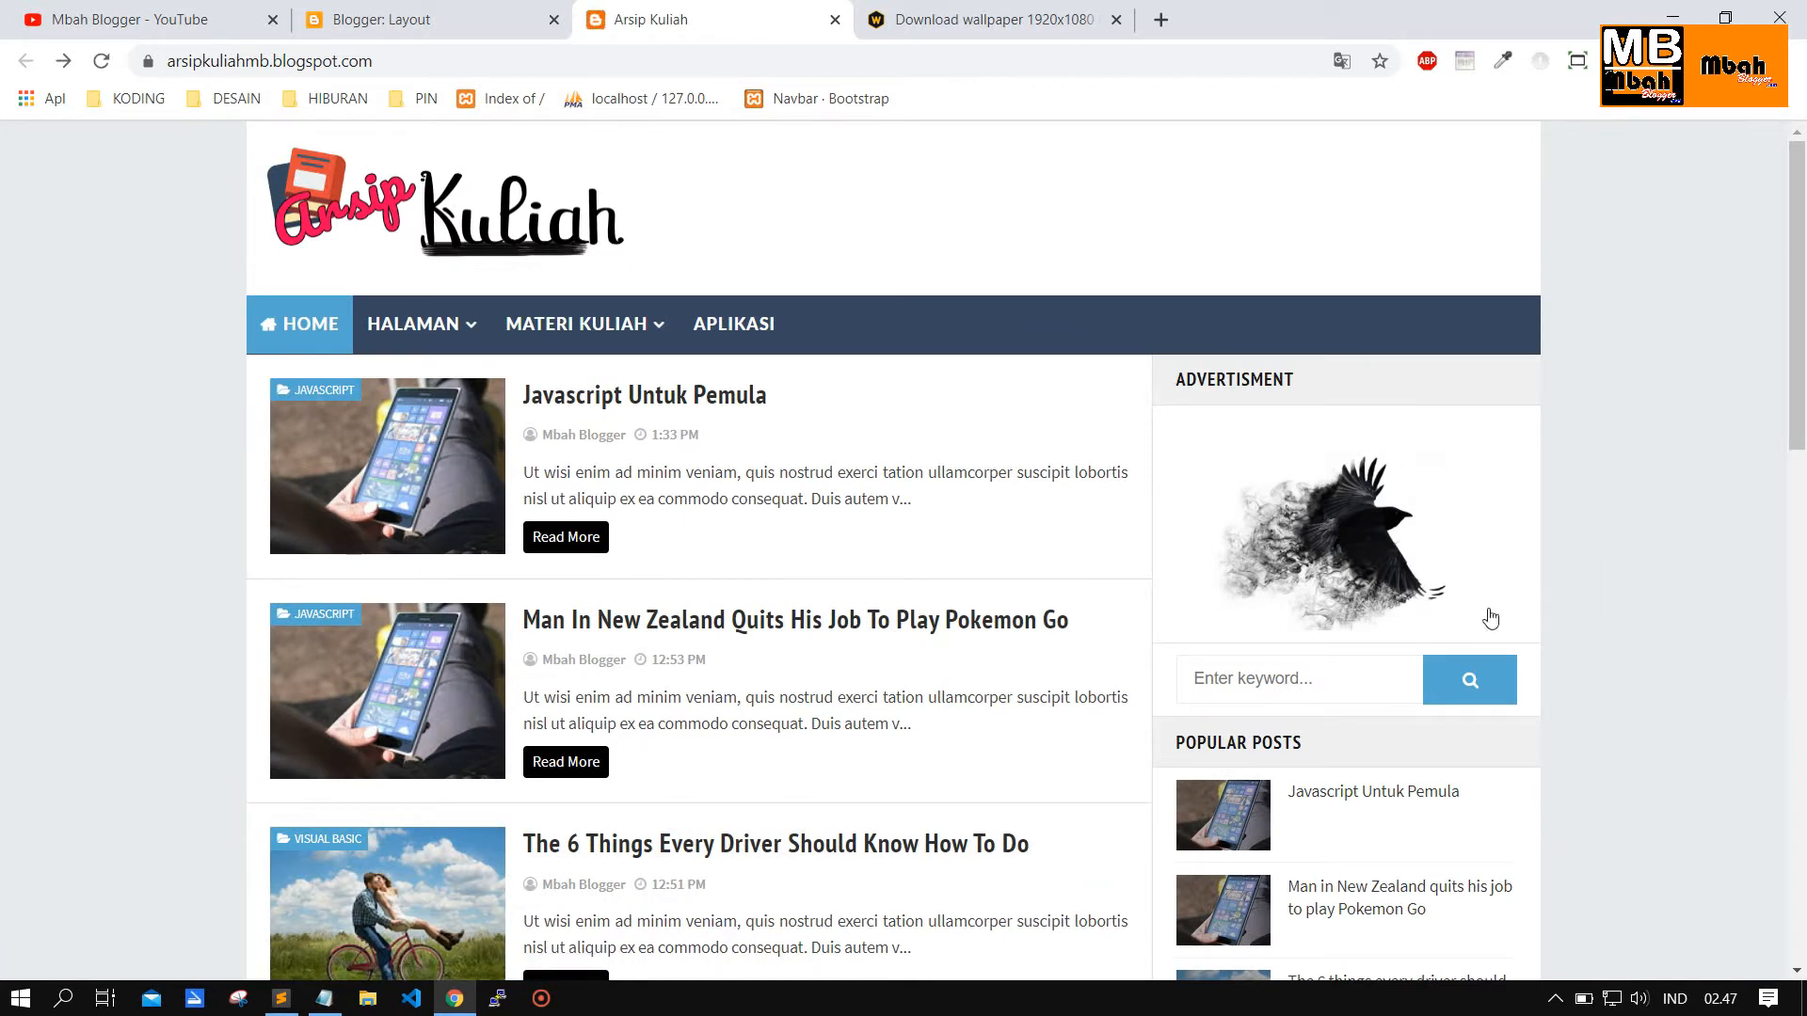
# Return to the Blogger layout and remove the Advertisment gadget from the sidebar, confirming the deletion.
pyautogui.click(367, 9)
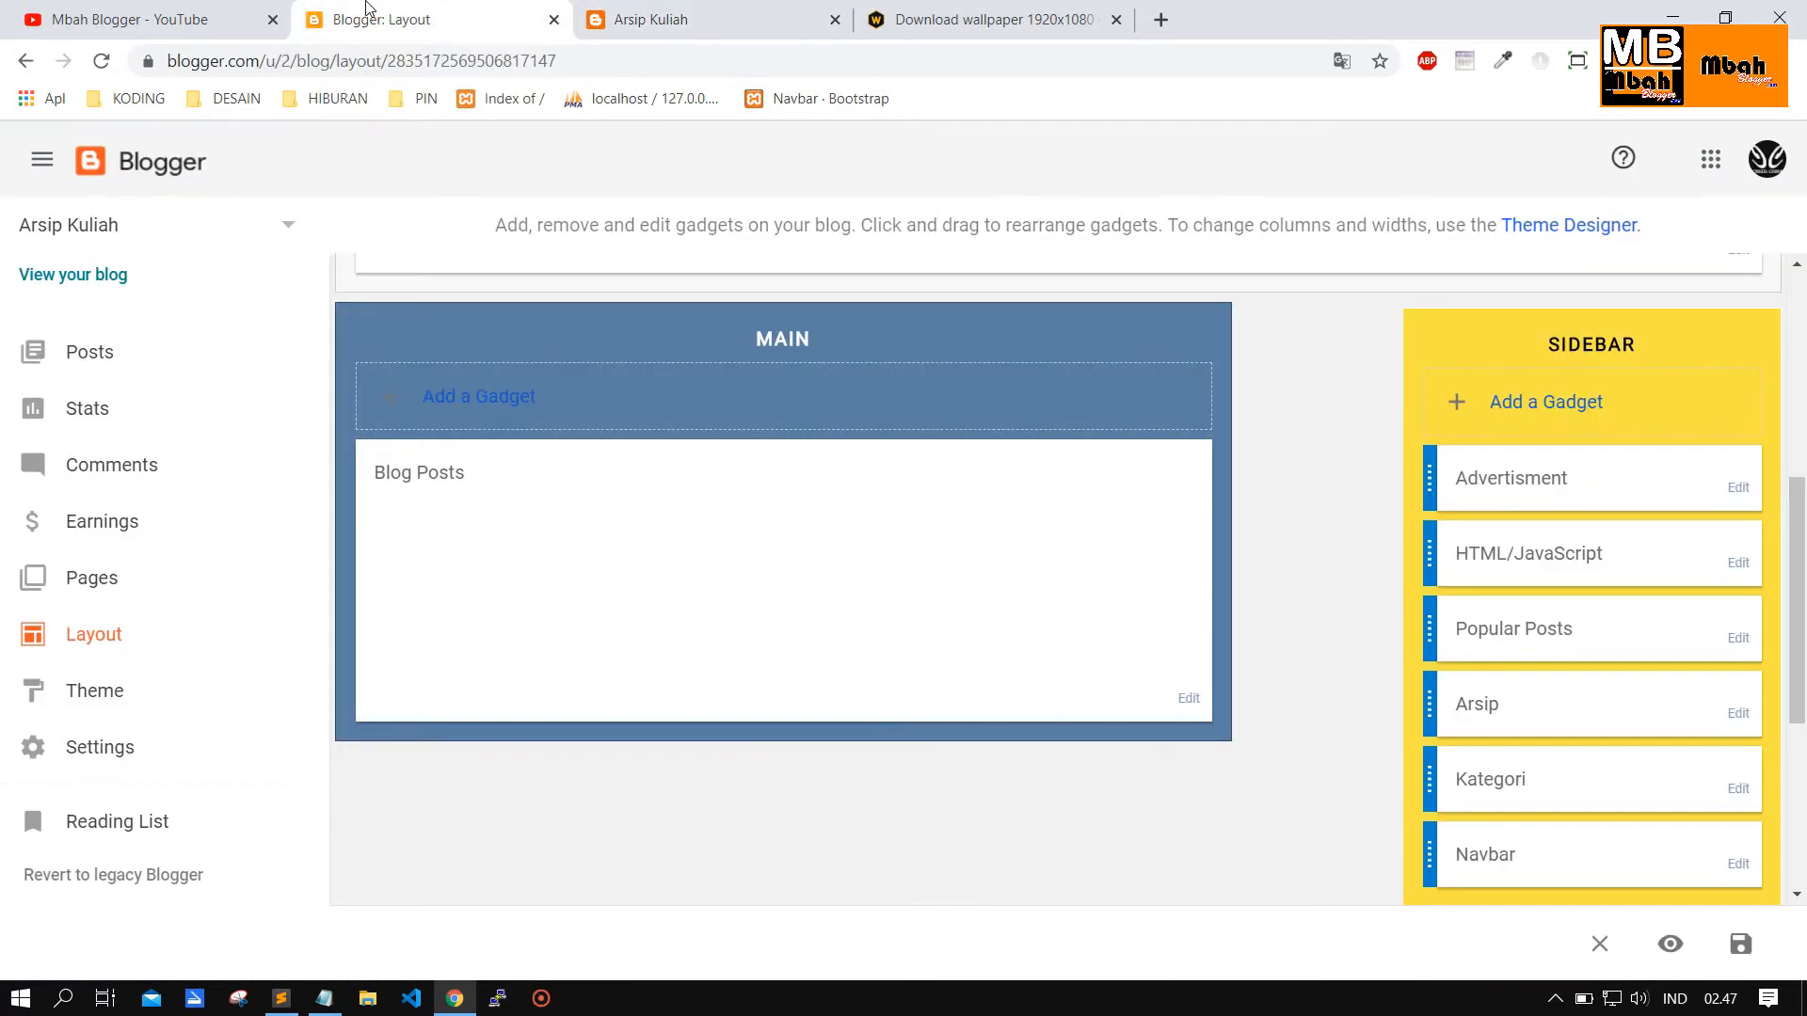
pyautogui.click(1740, 490)
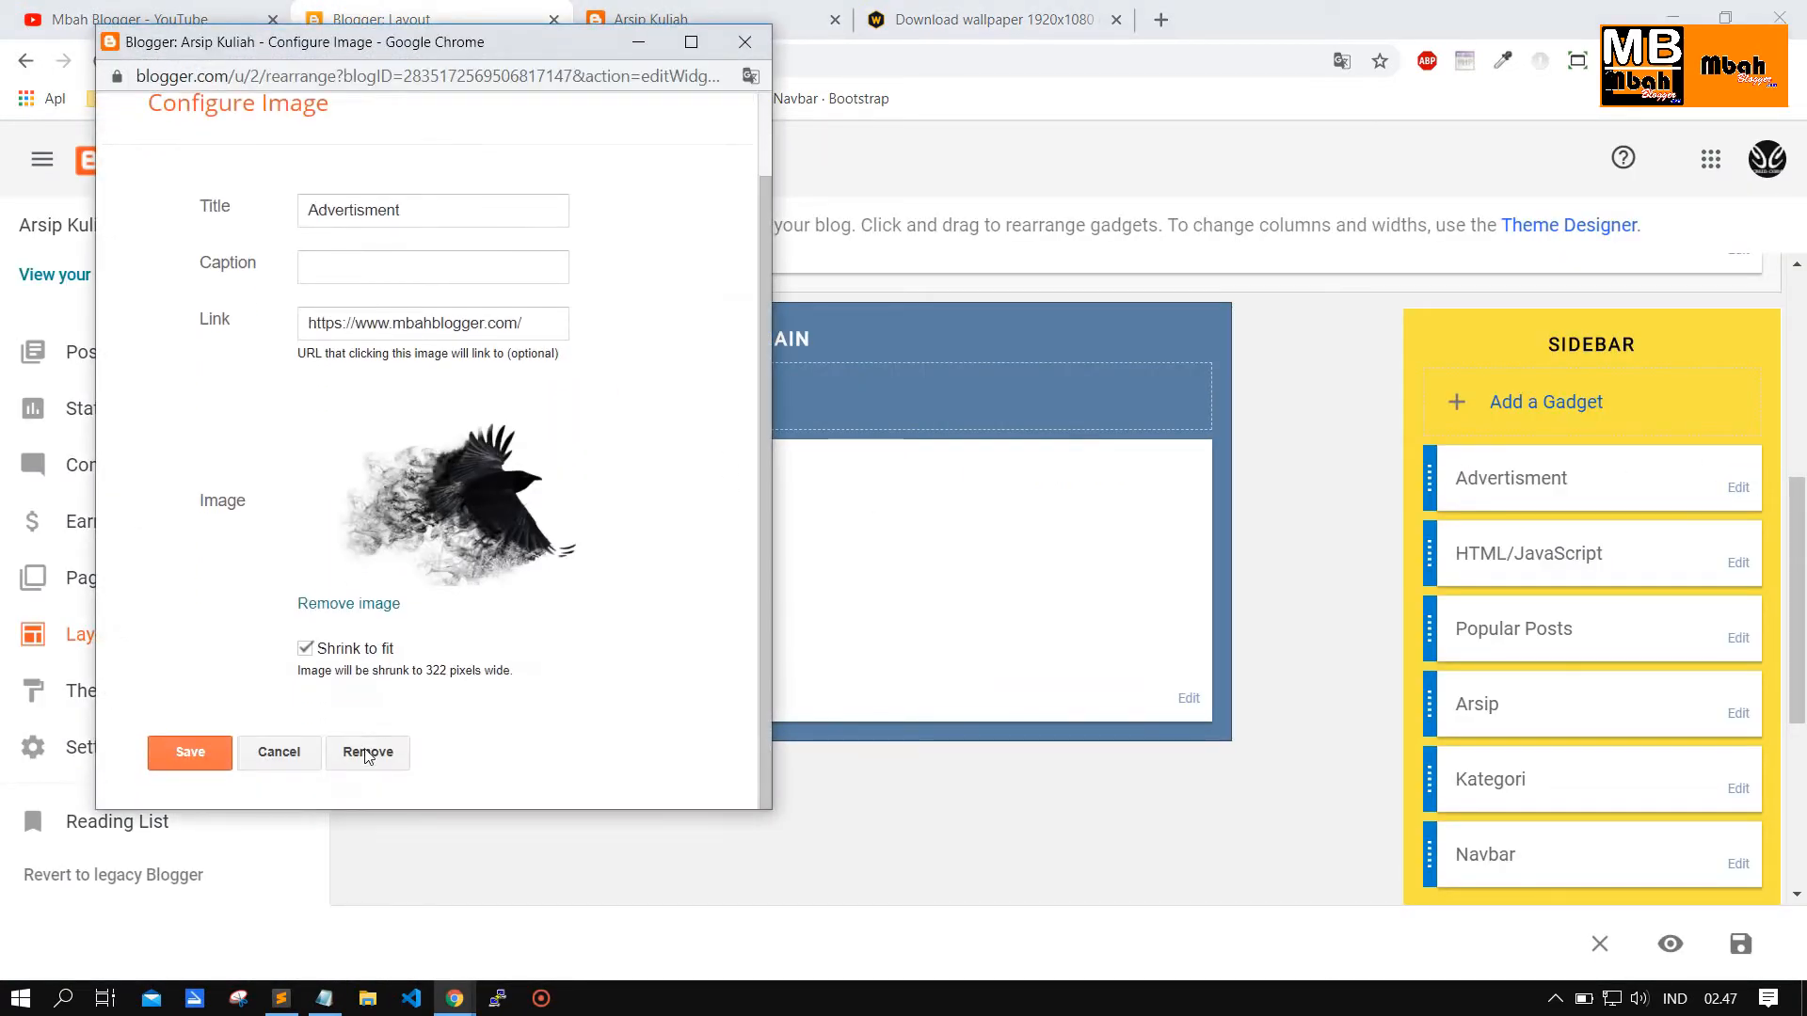
pyautogui.click(367, 753)
pyautogui.click(559, 222)
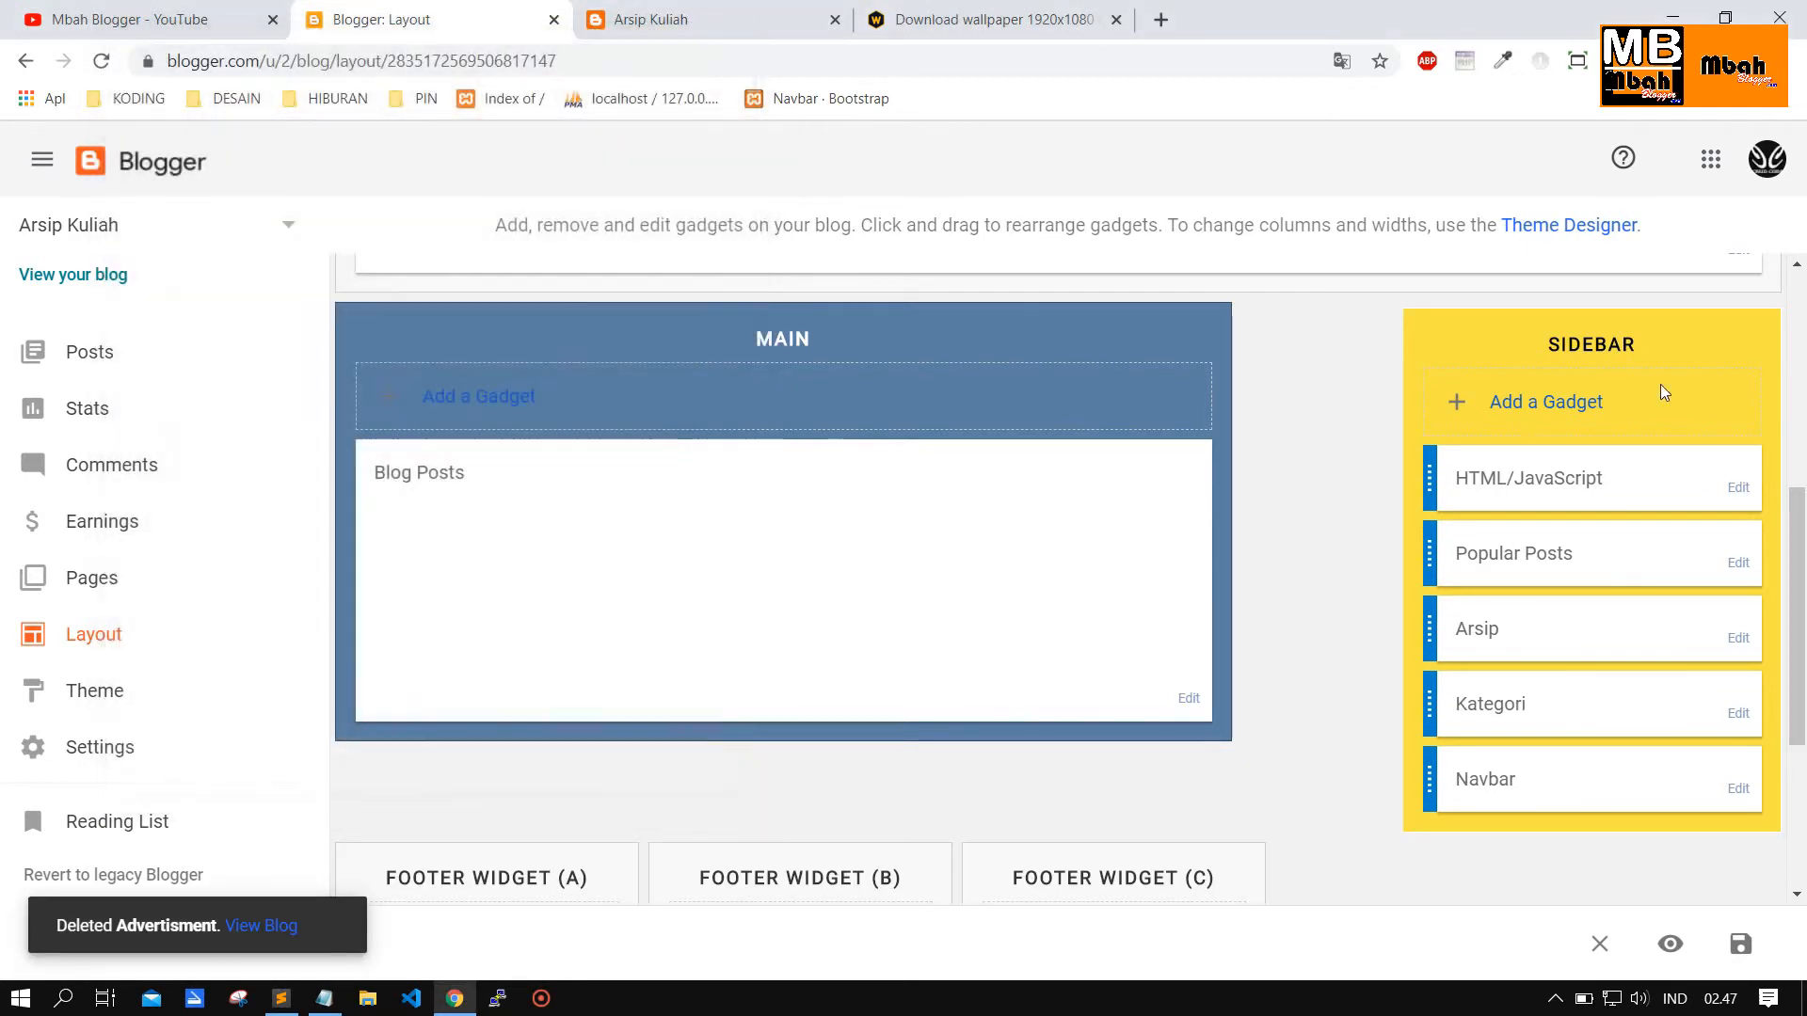
# Choose the Labels gadget for the sidebar from the list of available gadgets.
pyautogui.click(1546, 402)
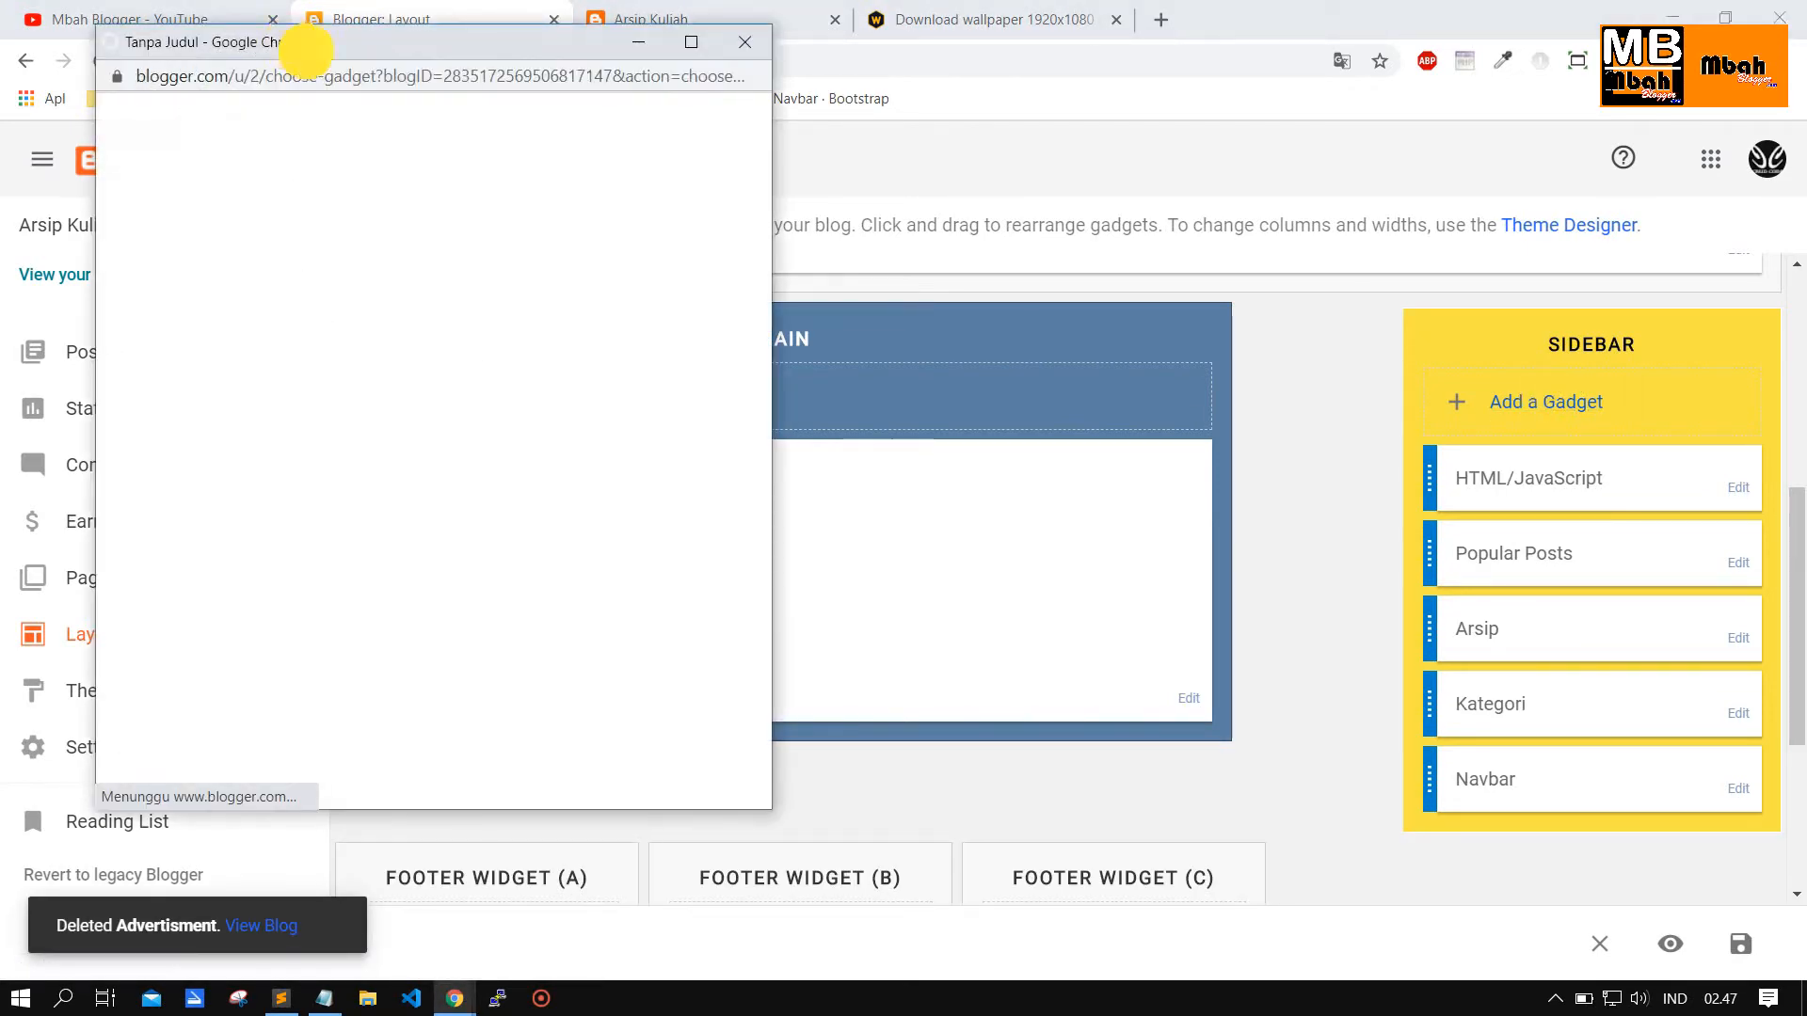
pyautogui.moveTo(303, 48); pyautogui.dragTo(635, 87)
pyautogui.scroll(-7, 673, 455)
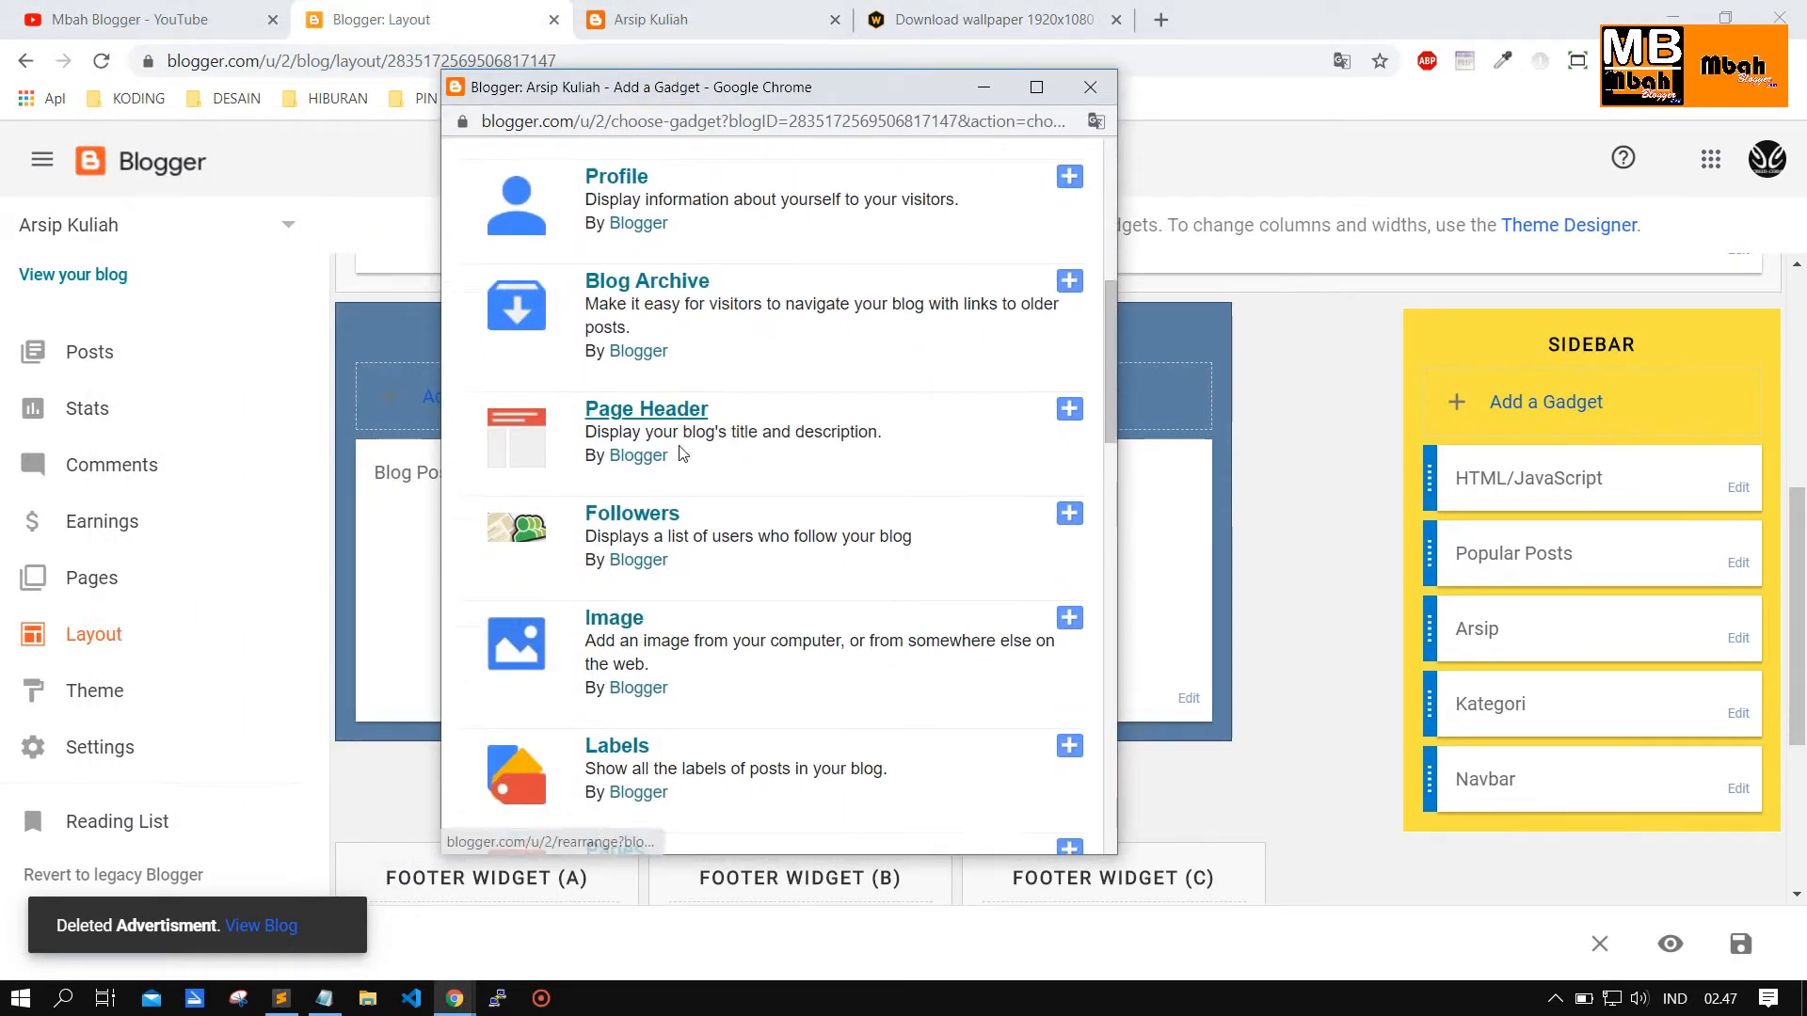
pyautogui.scroll(-1, 673, 455)
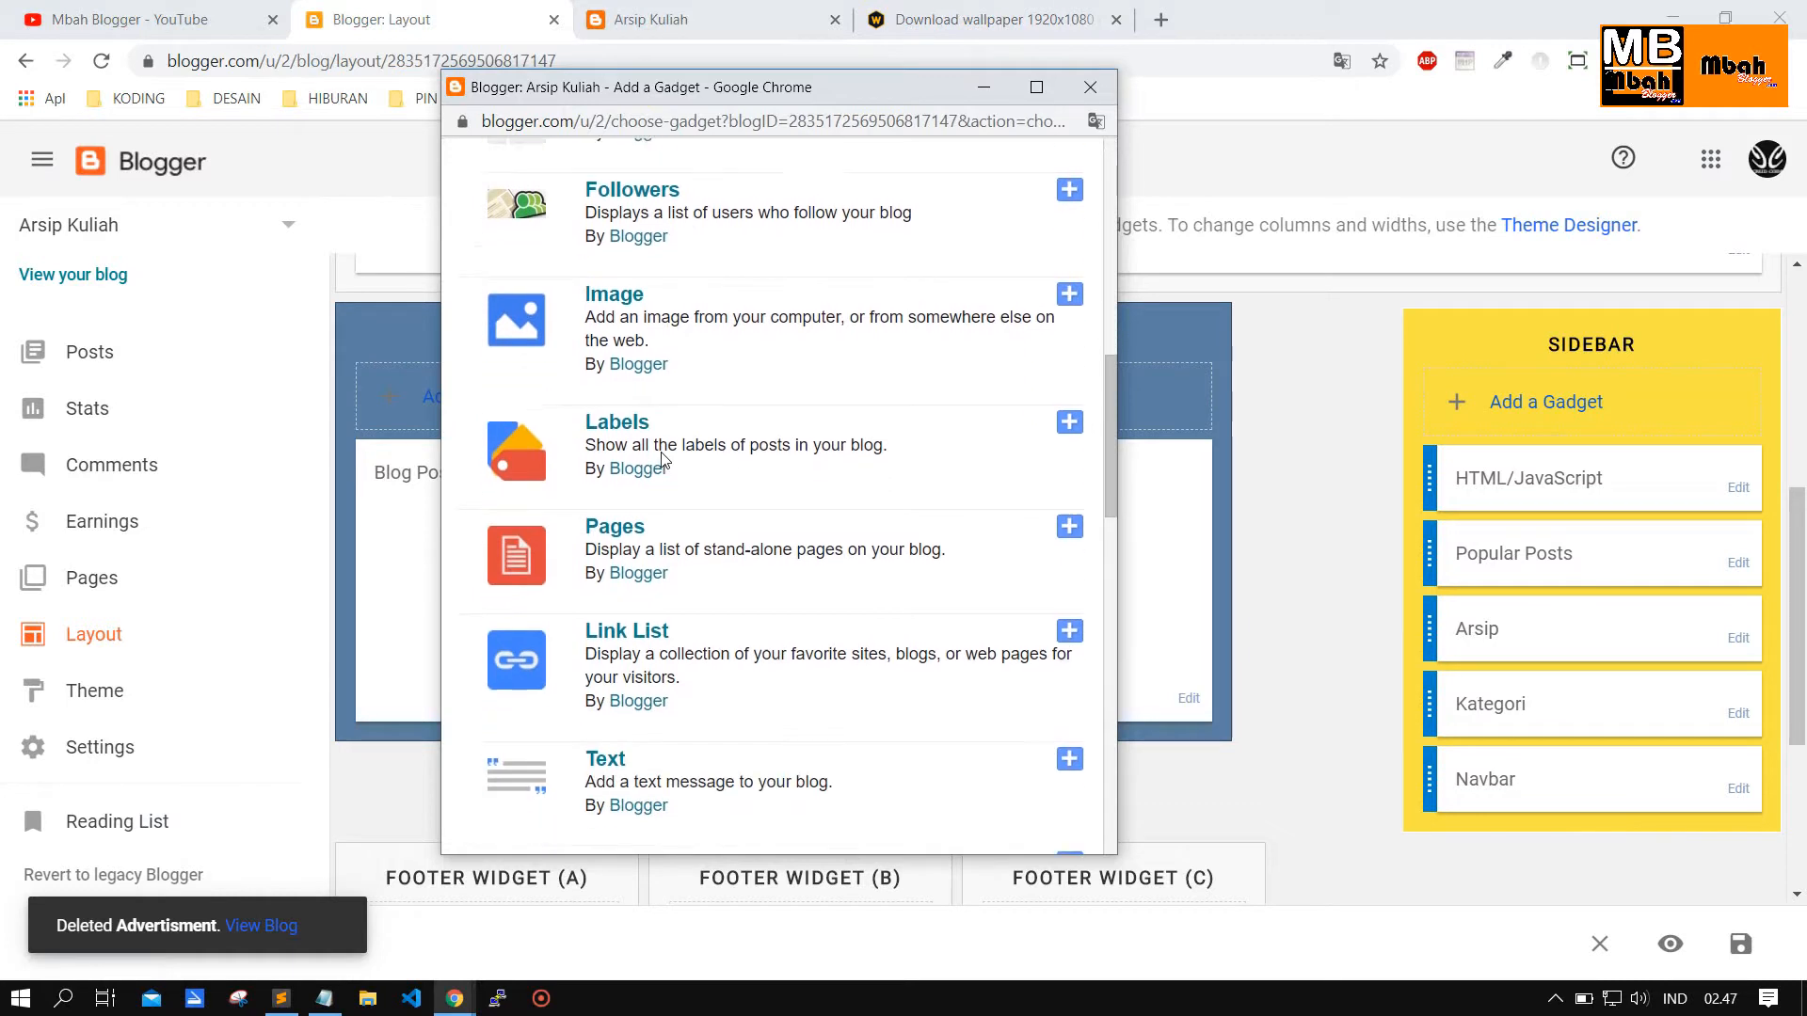
pyautogui.click(1052, 435)
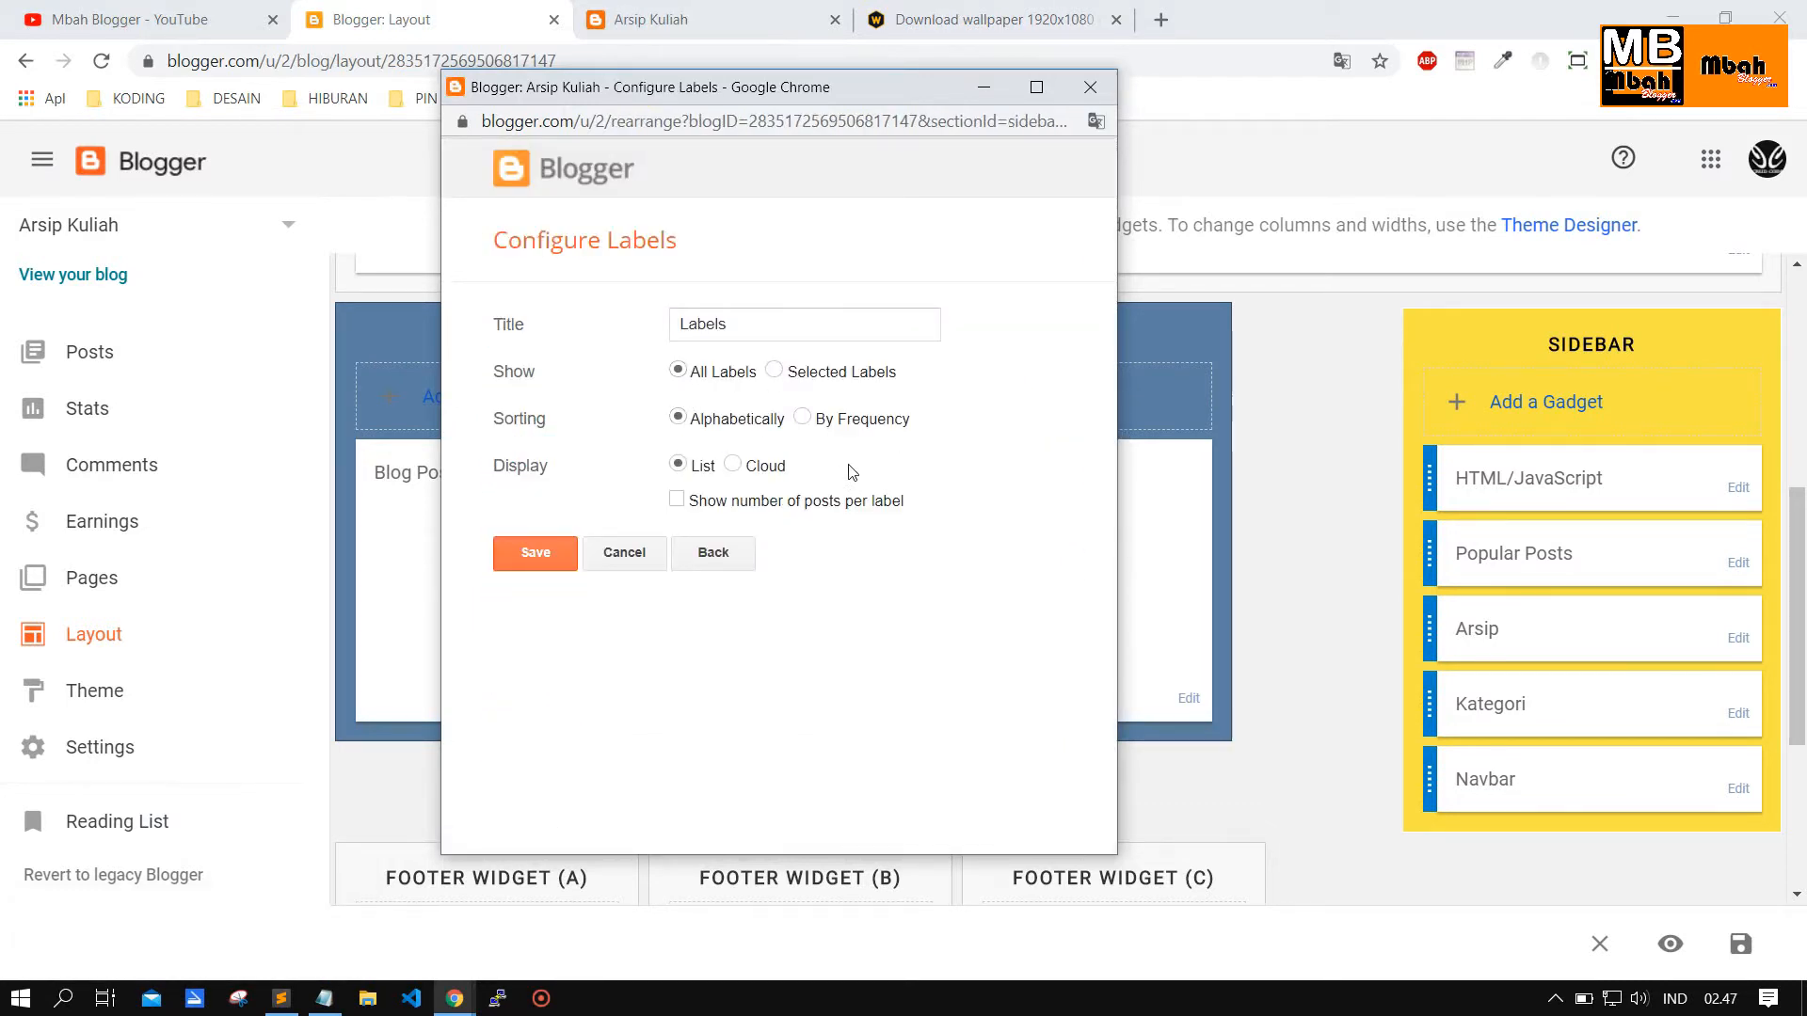
pyautogui.moveTo(712, 88); pyautogui.dragTo(819, 119)
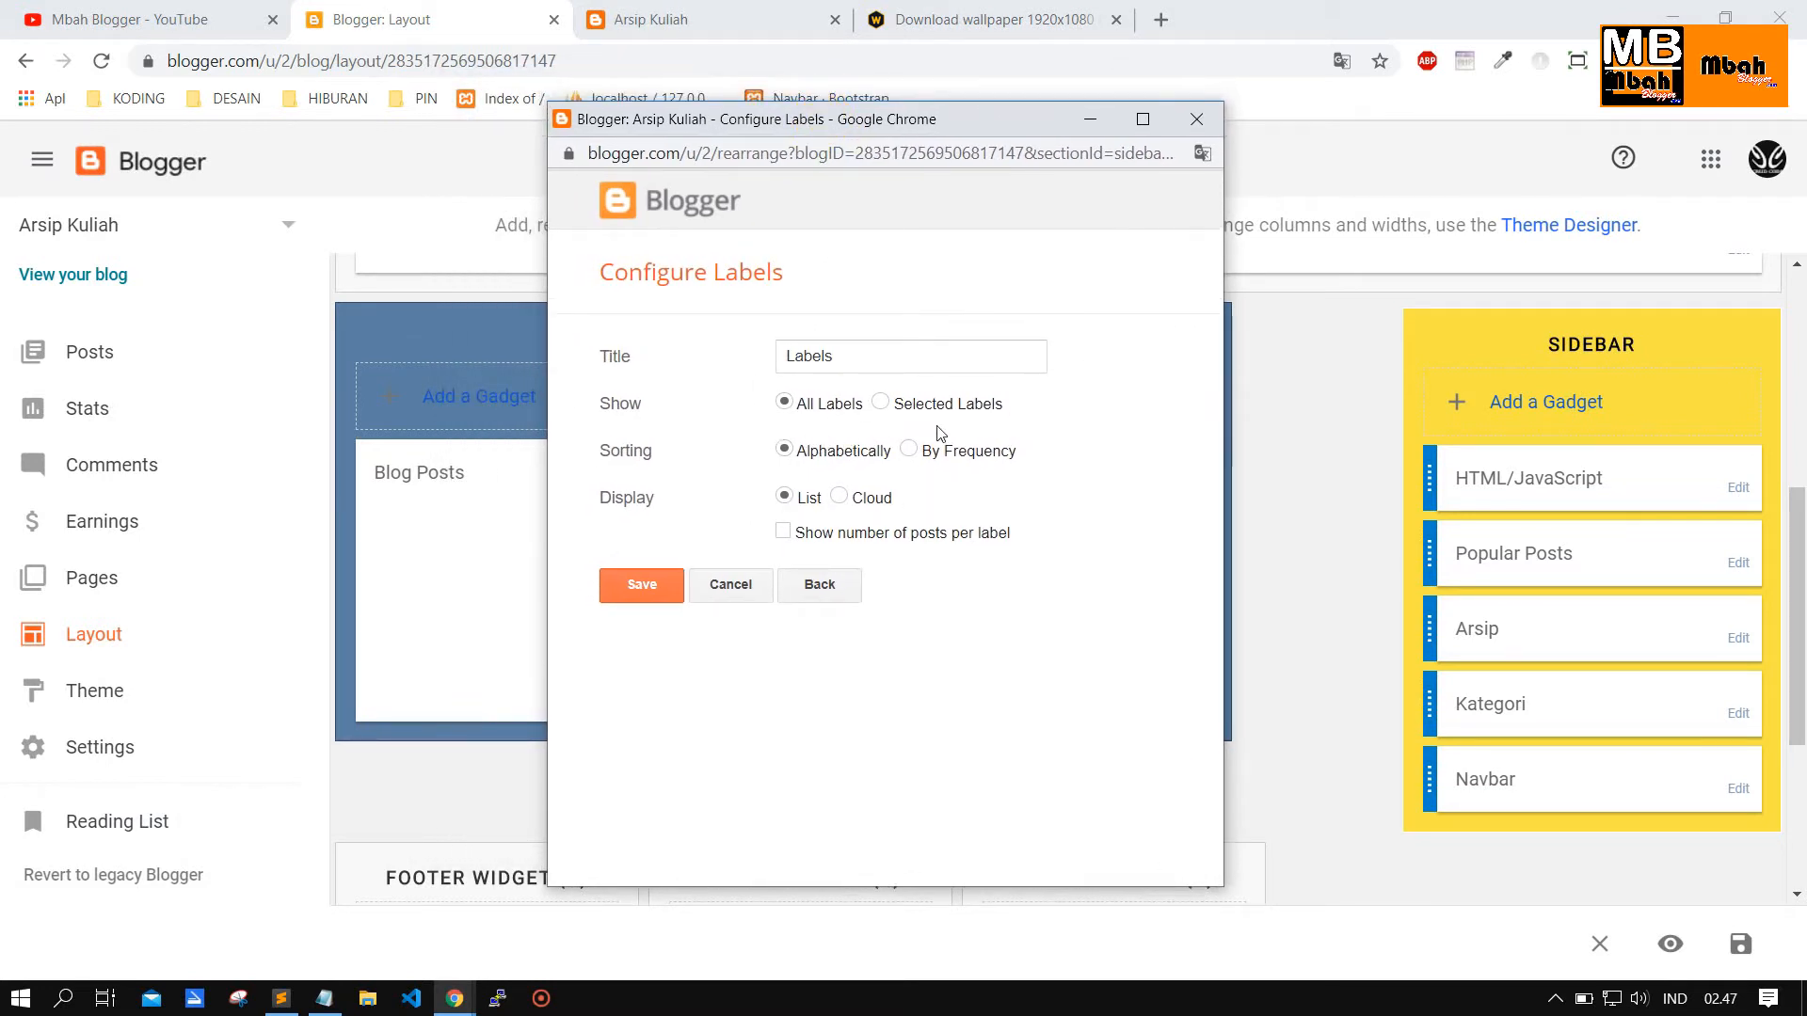
# Configure the Labels gadget to show all labels alphabetically as a list with the number of posts per label, and save it.
pyautogui.click(894, 360)
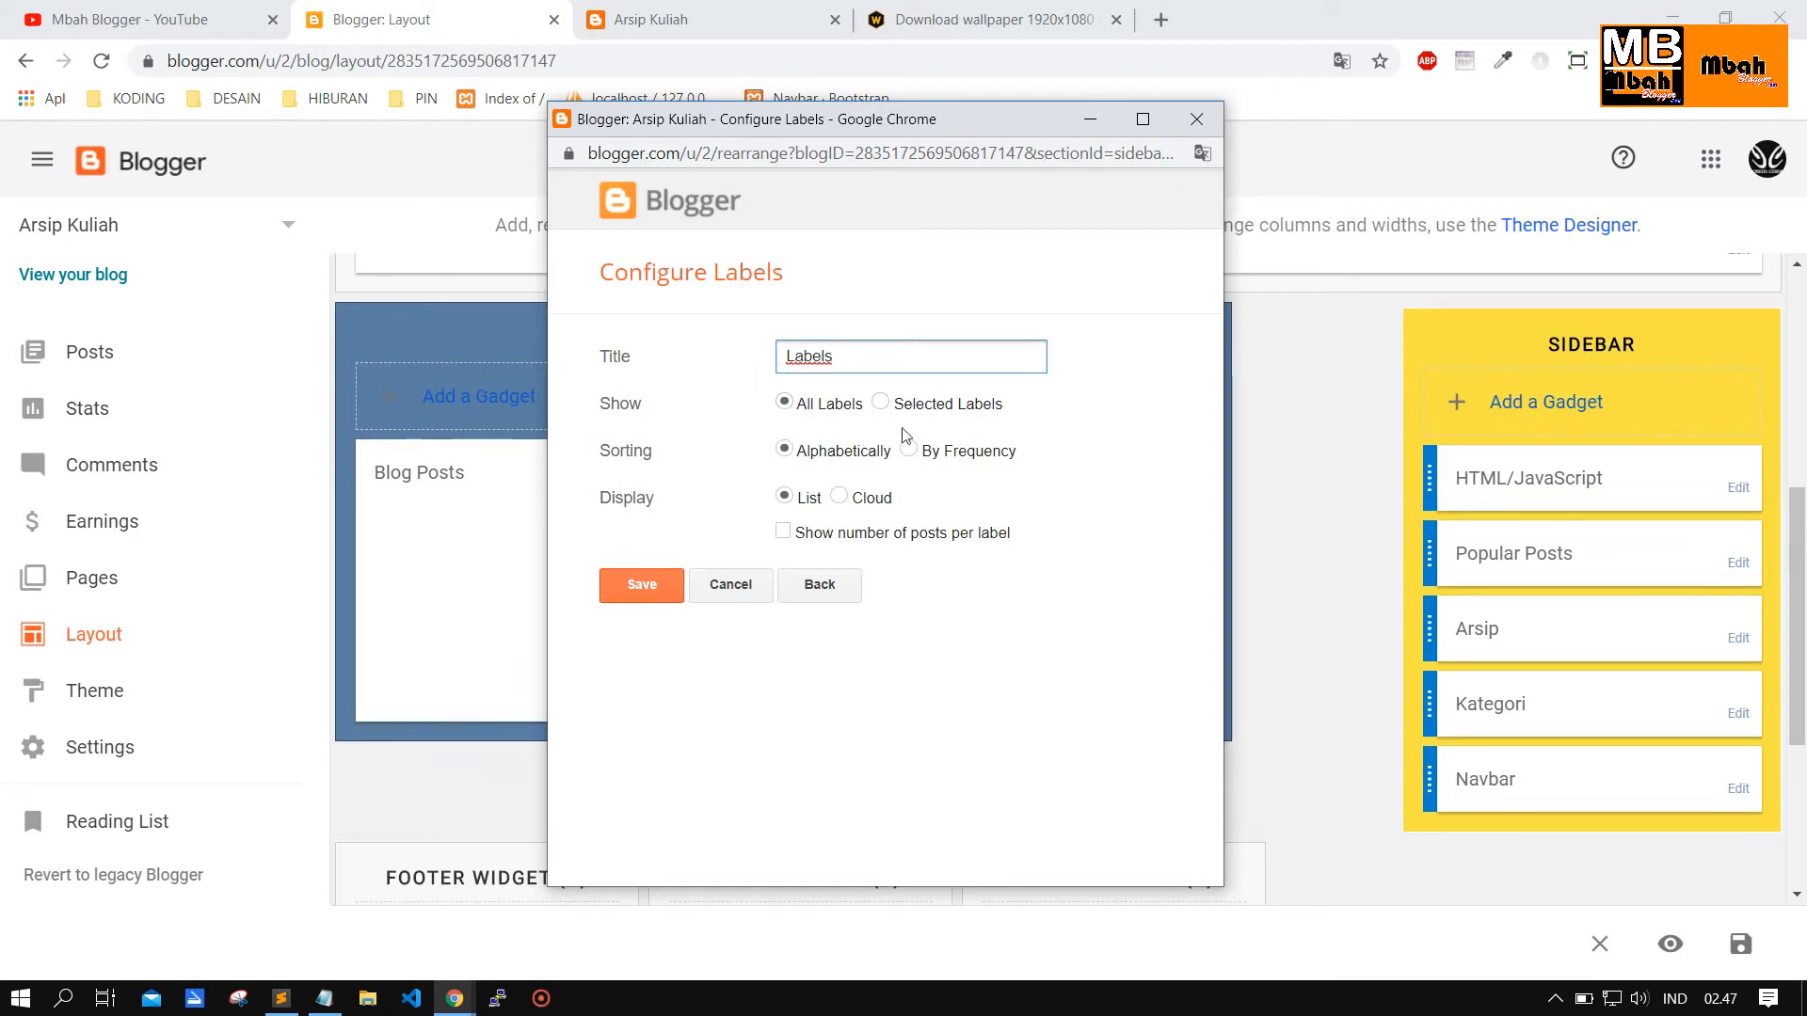
pyautogui.click(927, 405)
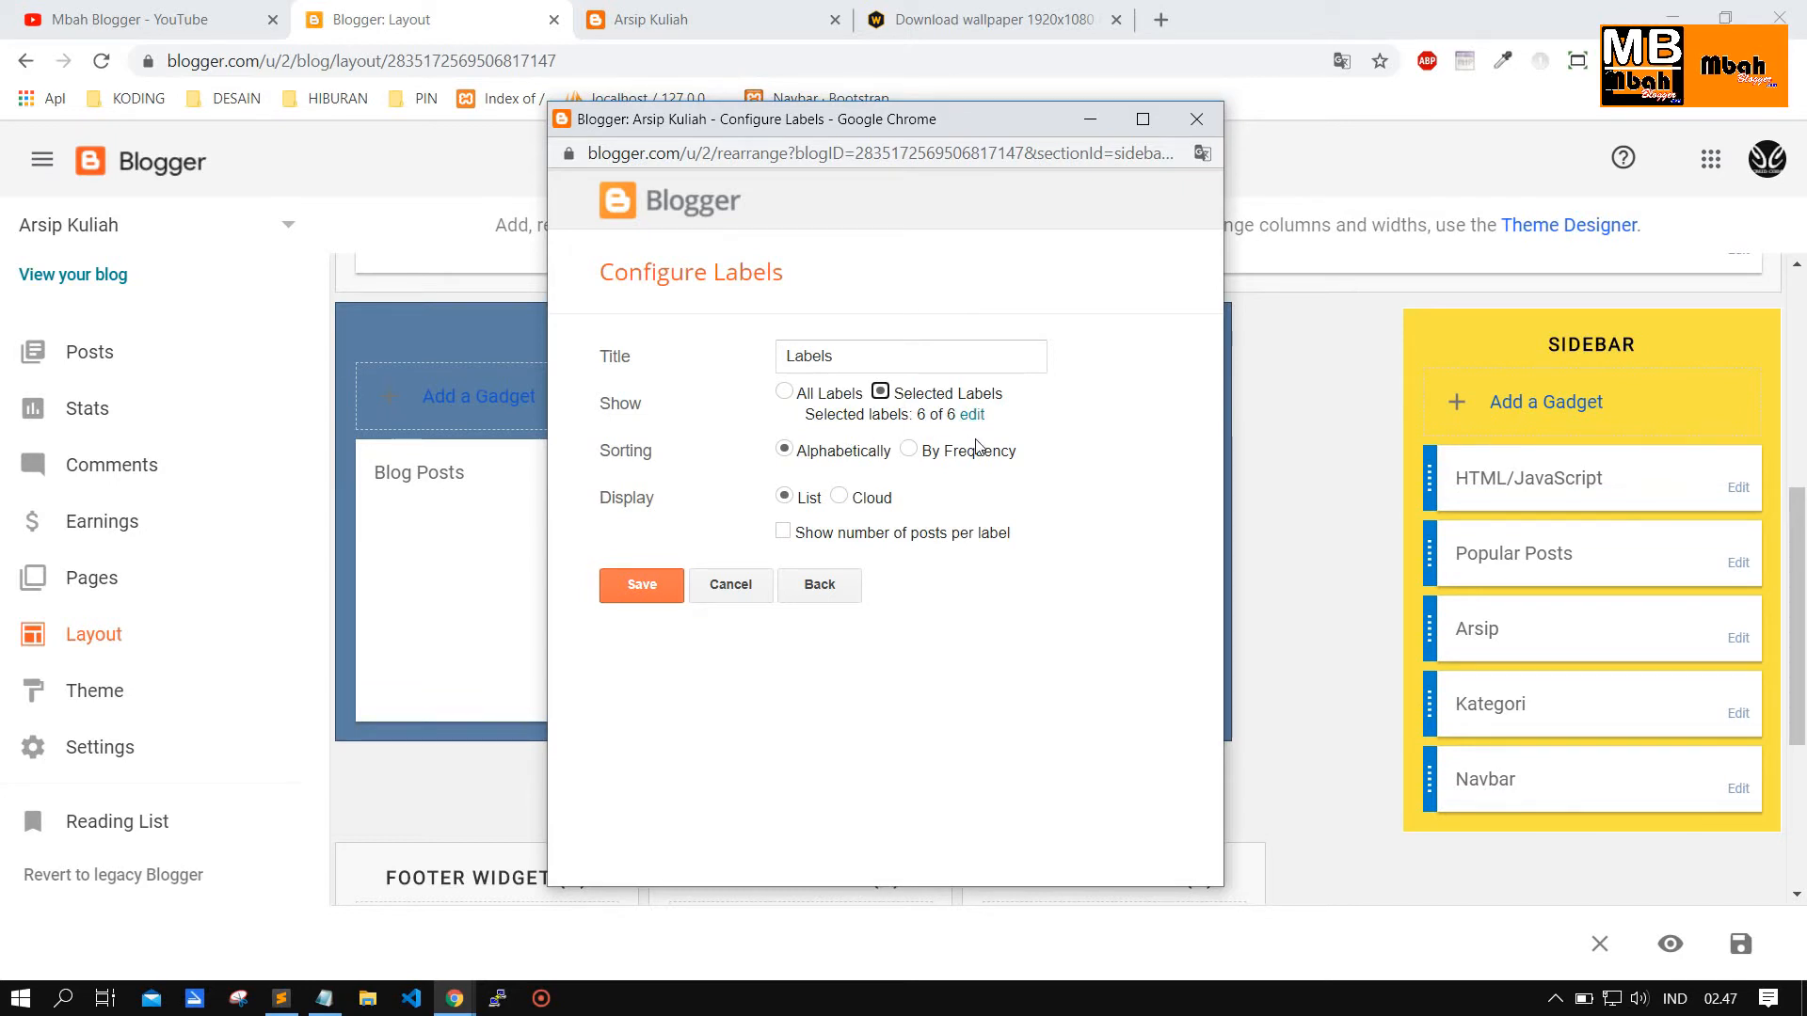
pyautogui.click(824, 406)
pyautogui.click(785, 390)
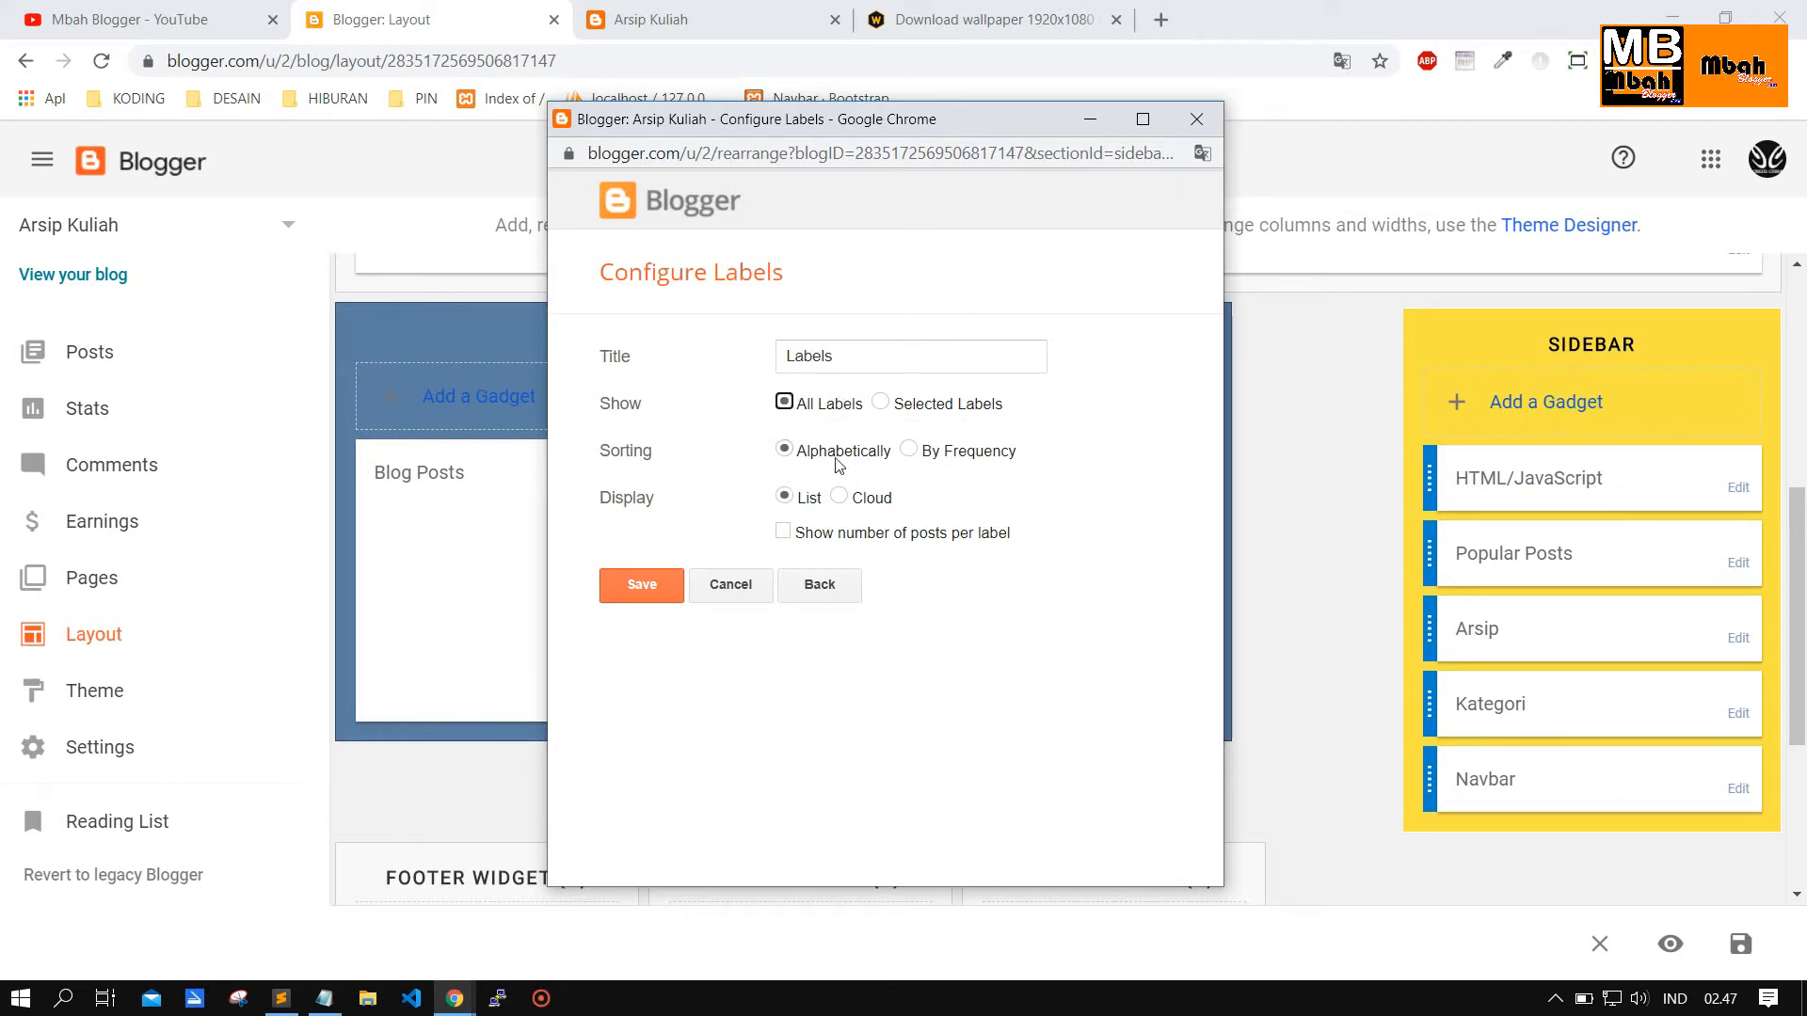
pyautogui.click(948, 454)
pyautogui.click(859, 499)
pyautogui.click(811, 450)
pyautogui.click(806, 495)
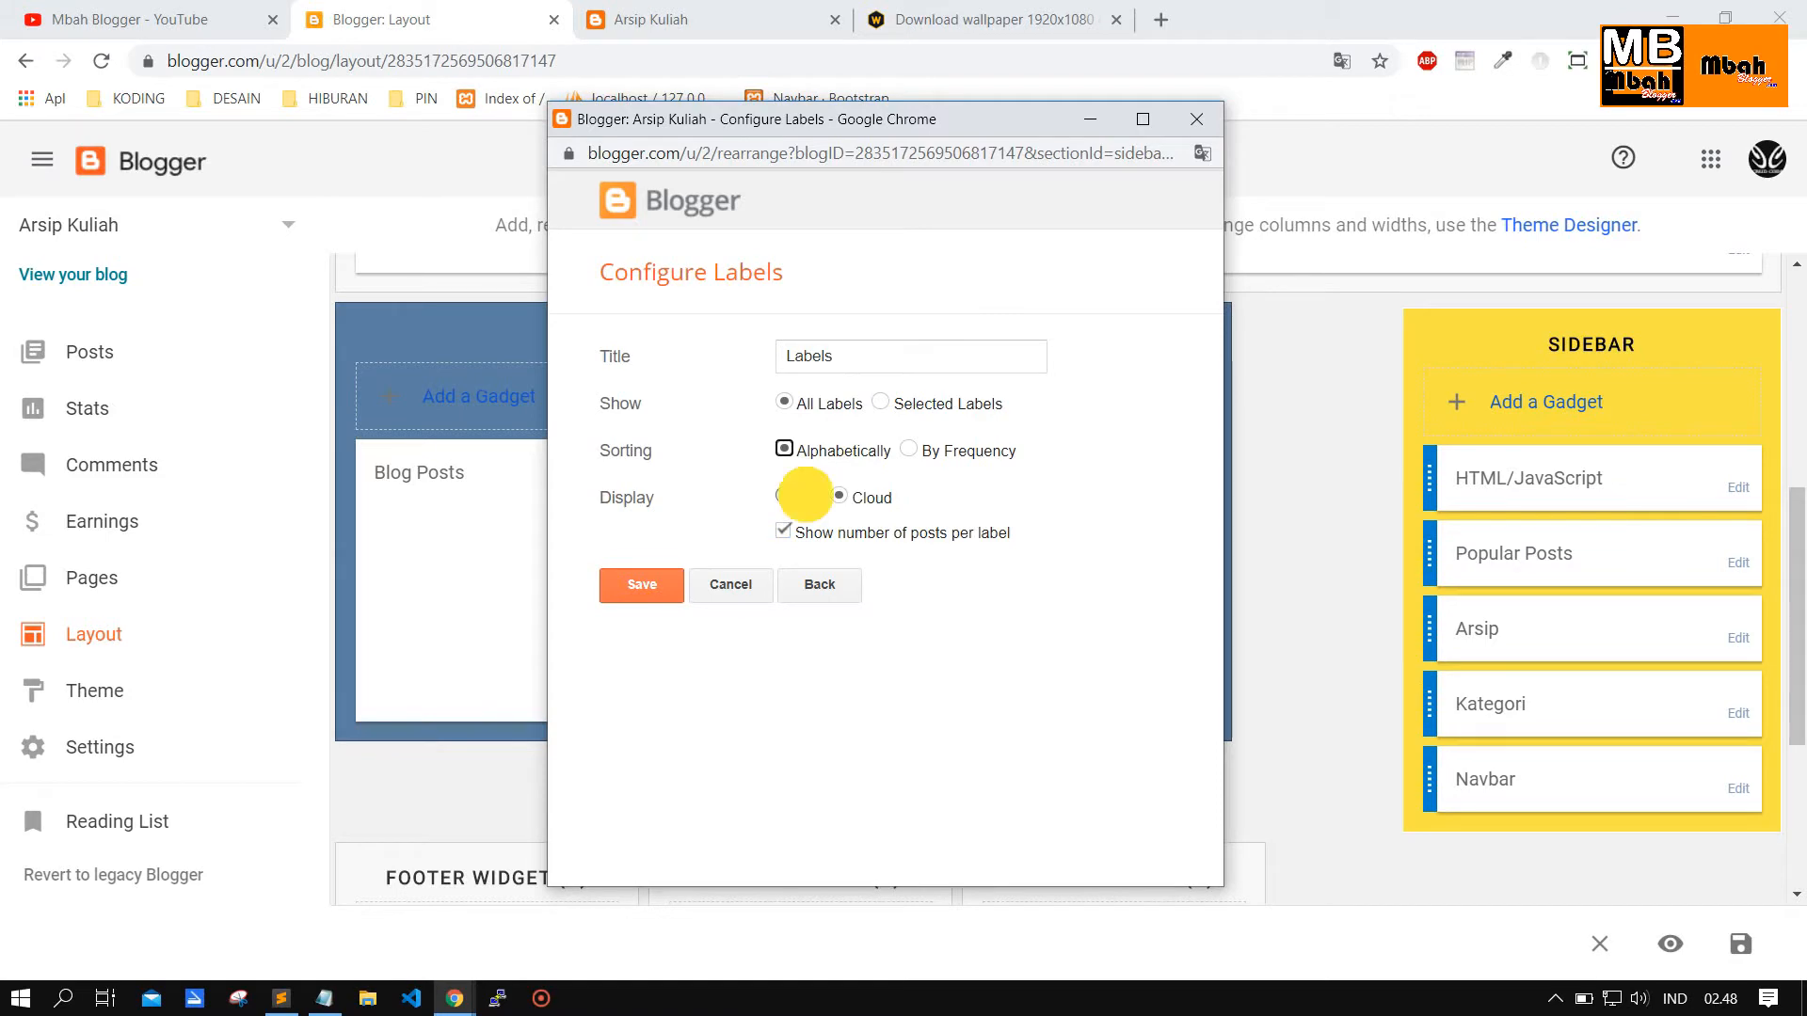
pyautogui.click(631, 584)
# Reload the Arsip Kuliah blog to view the Labels gadget, and return to the Blogger layout.
pyautogui.click(693, 36)
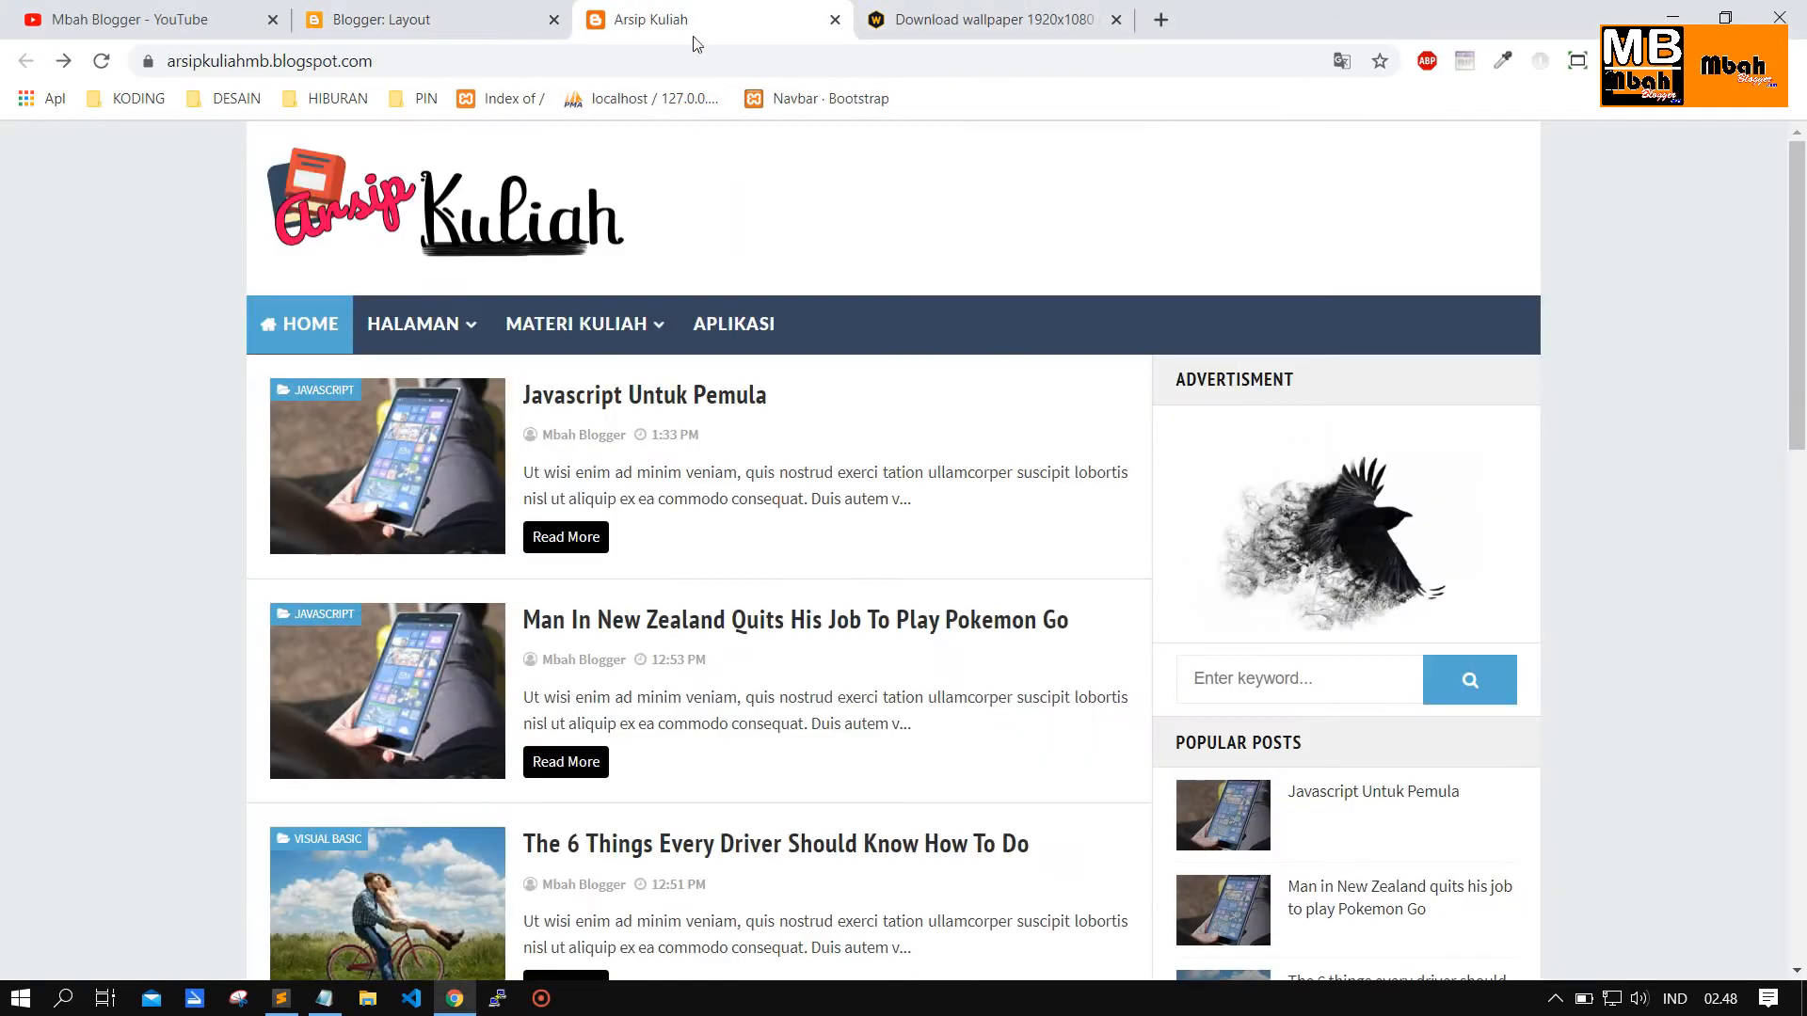
pyautogui.click(101, 61)
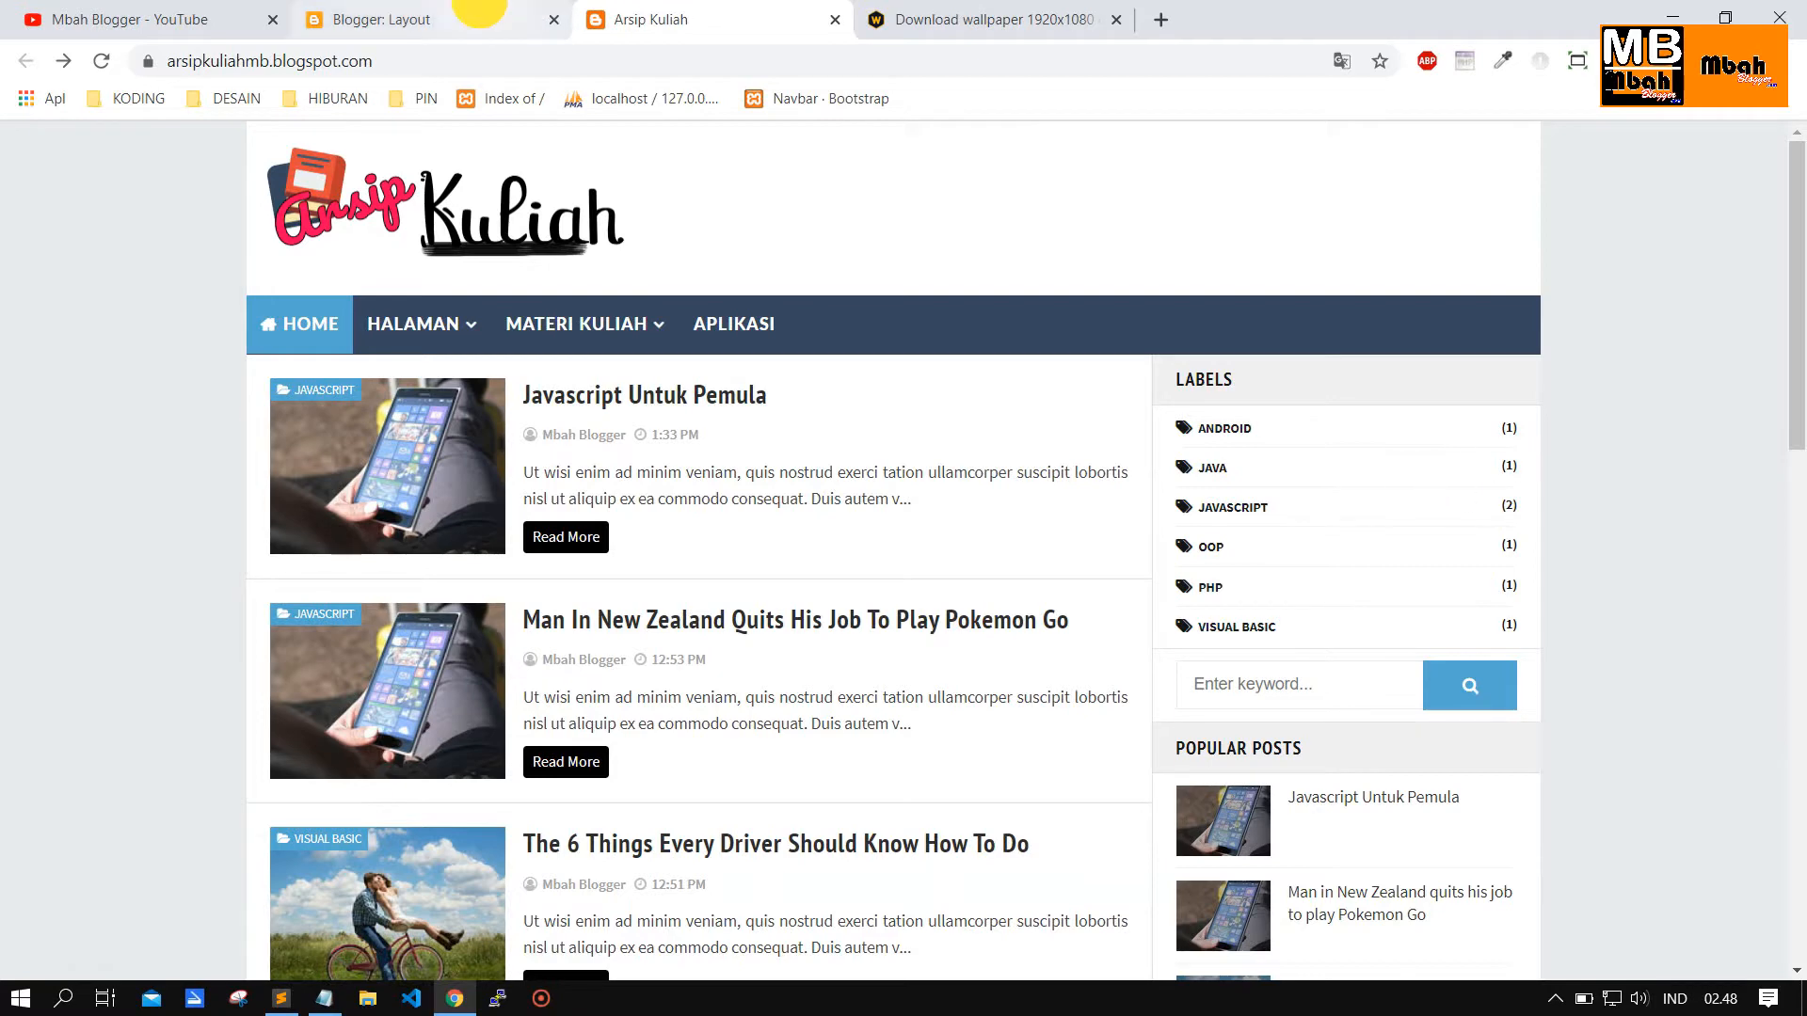
pyautogui.click(475, 19)
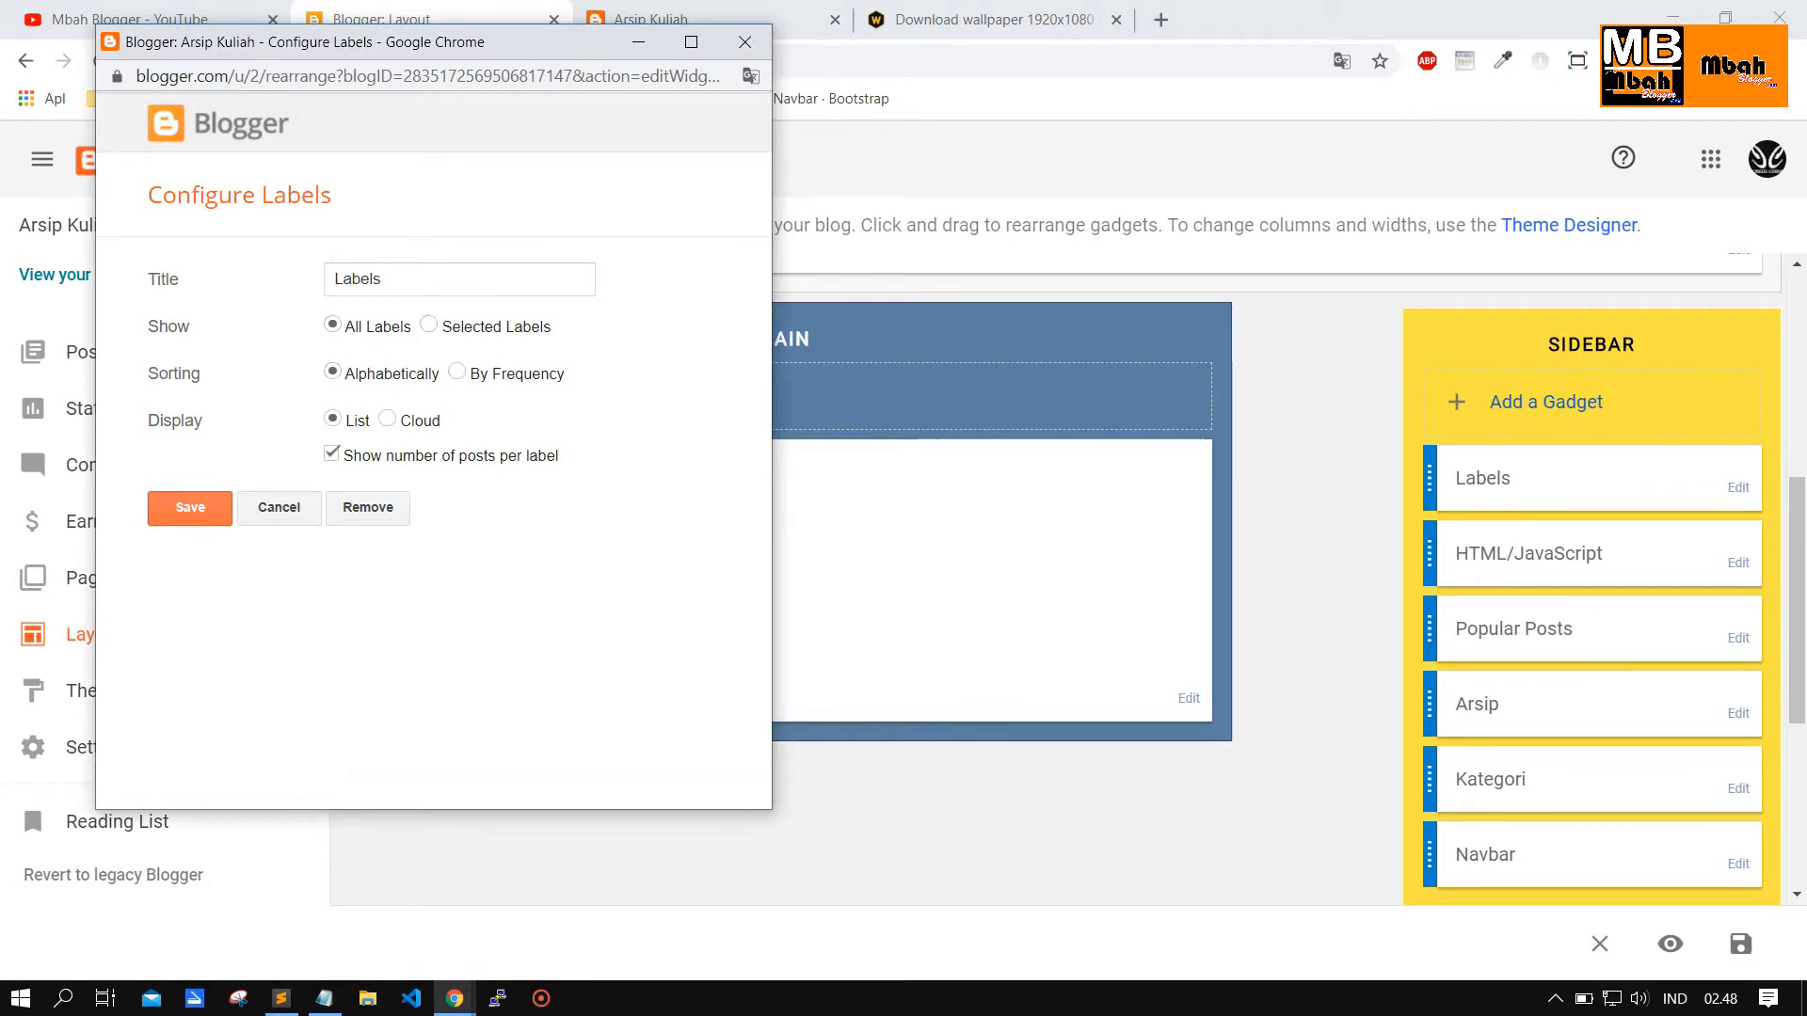
# Restrict the Labels gadget to selected labels with only Android ticked, and save the change.
pyautogui.click(430, 325)
pyautogui.click(522, 339)
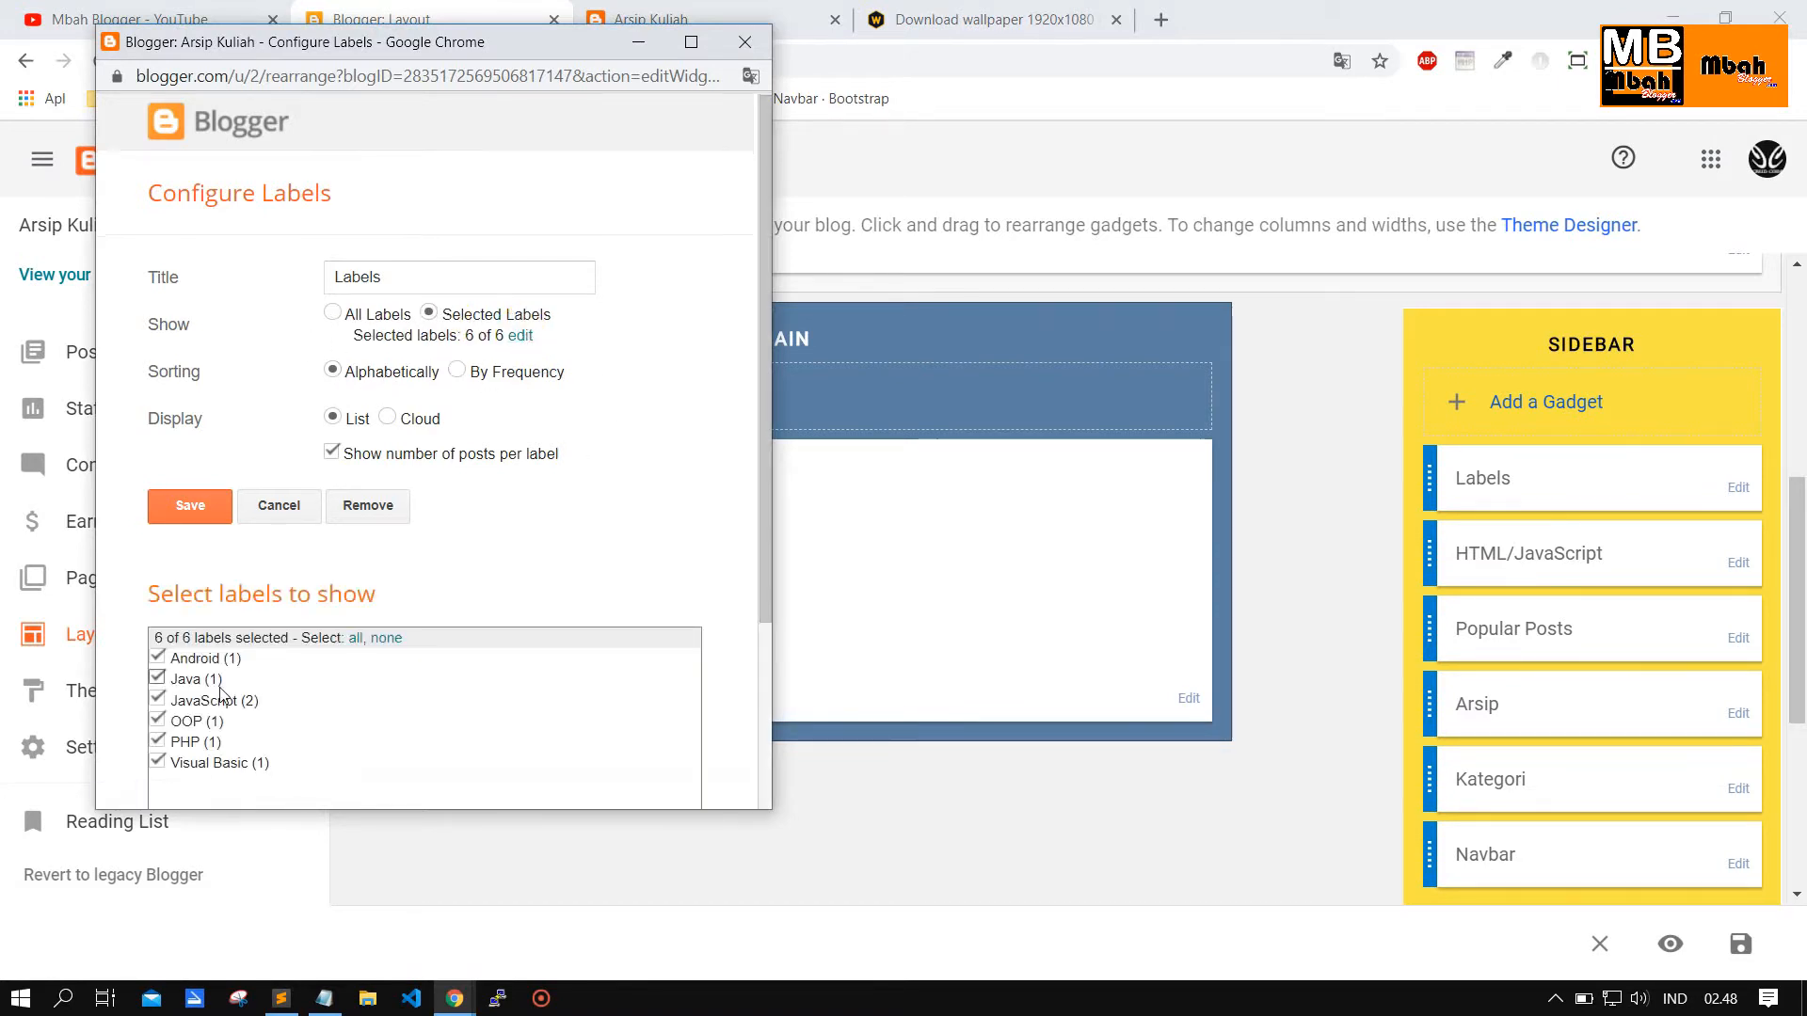
pyautogui.scroll(-2, 210, 686)
pyautogui.scroll(1, 209, 686)
pyautogui.click(188, 647)
pyautogui.click(188, 626)
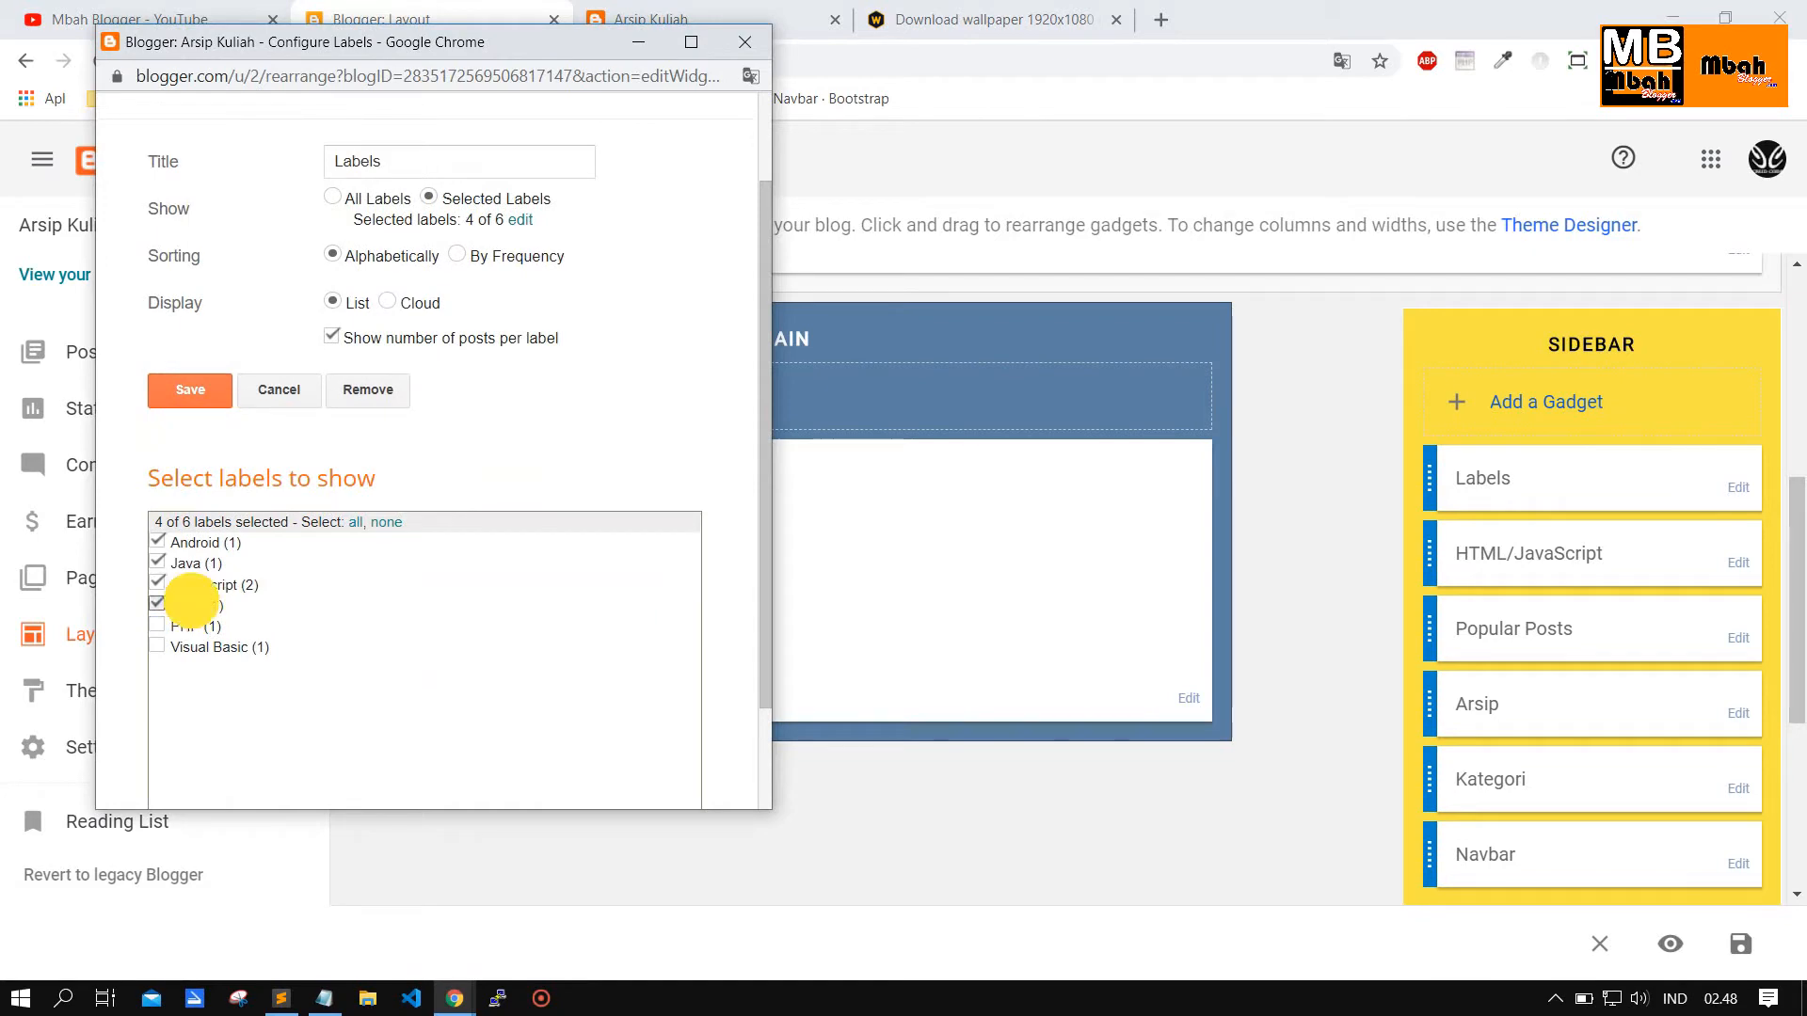
pyautogui.click(189, 605)
pyautogui.click(188, 585)
pyautogui.click(188, 563)
pyautogui.scroll(-2, 201, 701)
pyautogui.scroll(3, 200, 701)
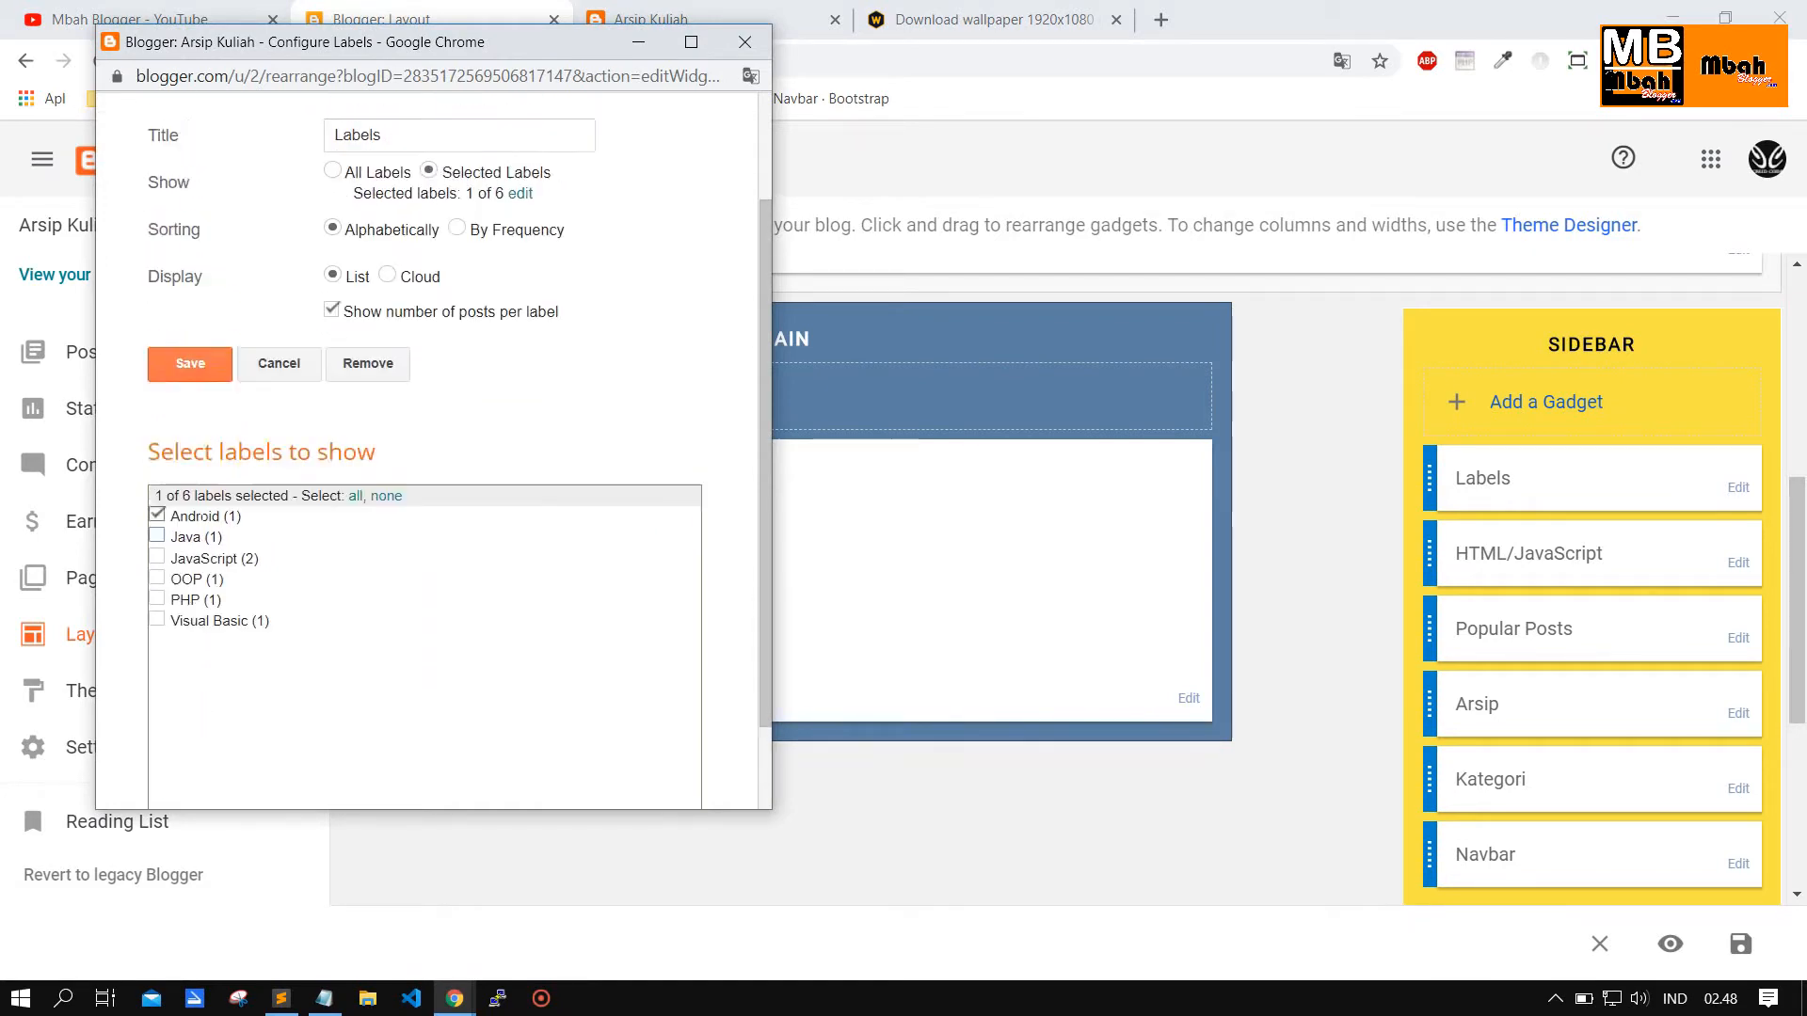
pyautogui.click(181, 508)
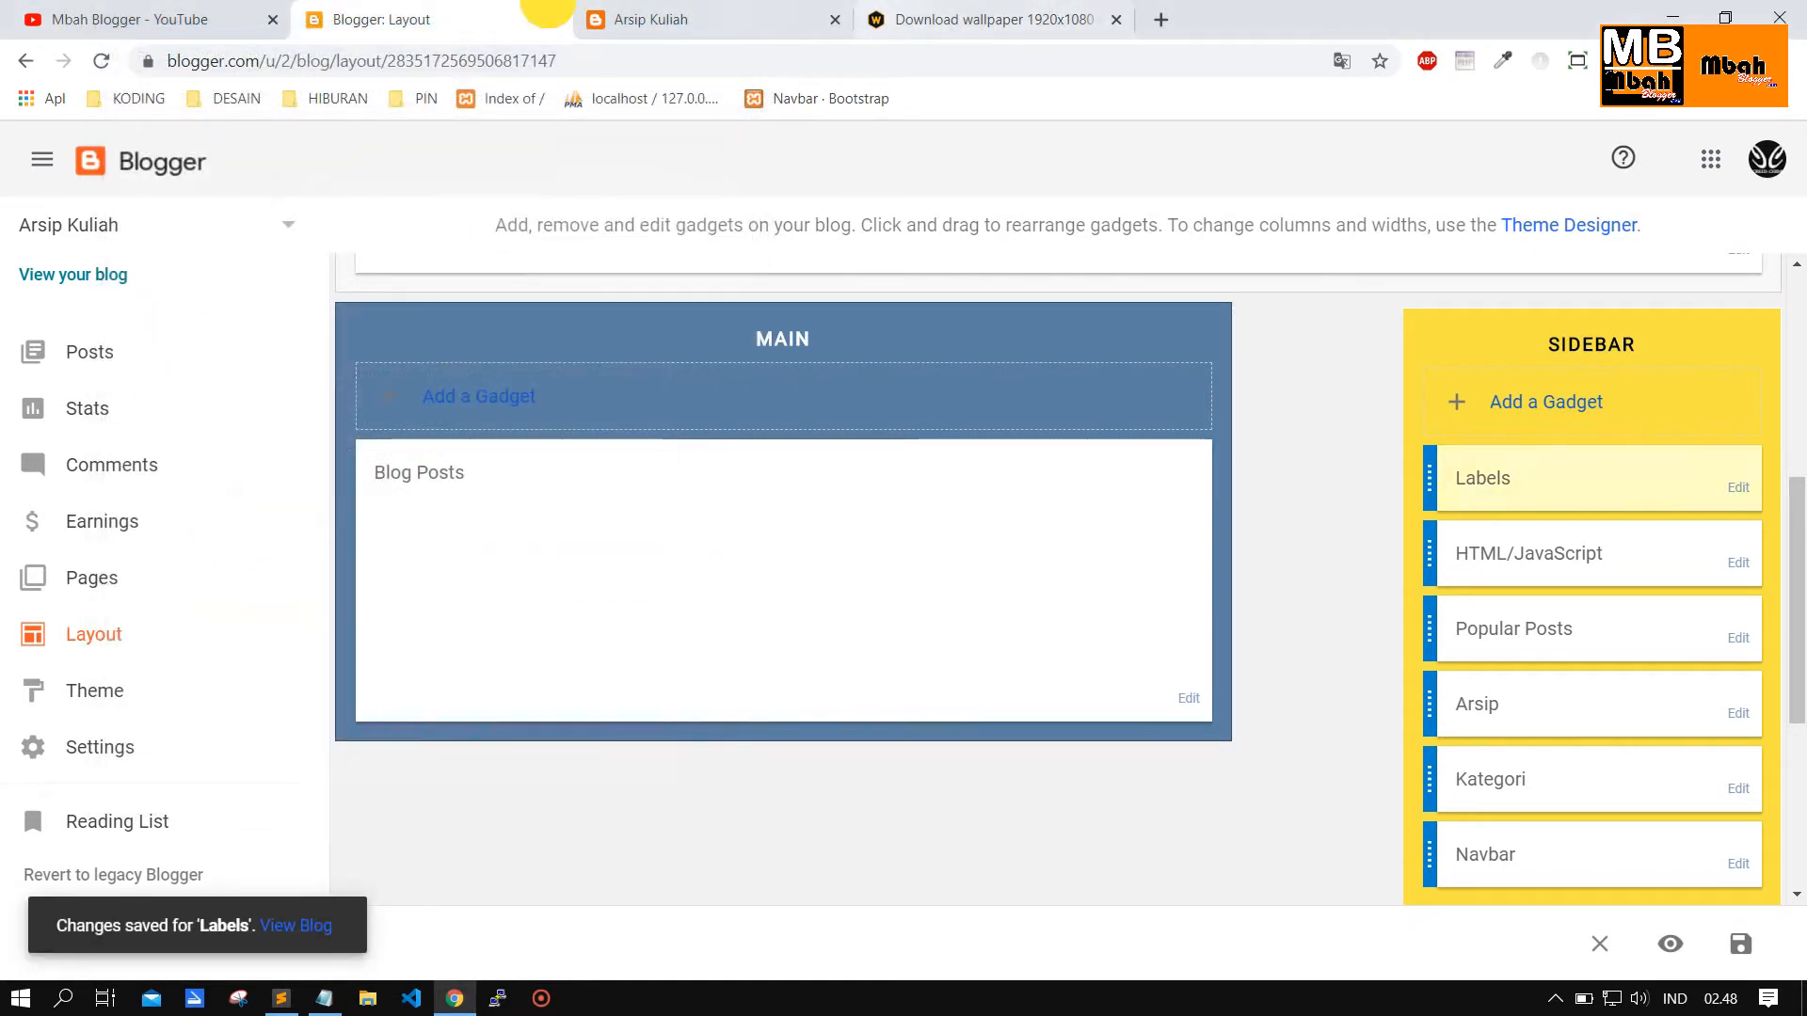
# Close the wallpaper page, reload the Arsip Kuliah blog to check the restricted Labels gadget, and return to the layout.
pyautogui.click(649, 19)
pyautogui.click(1115, 19)
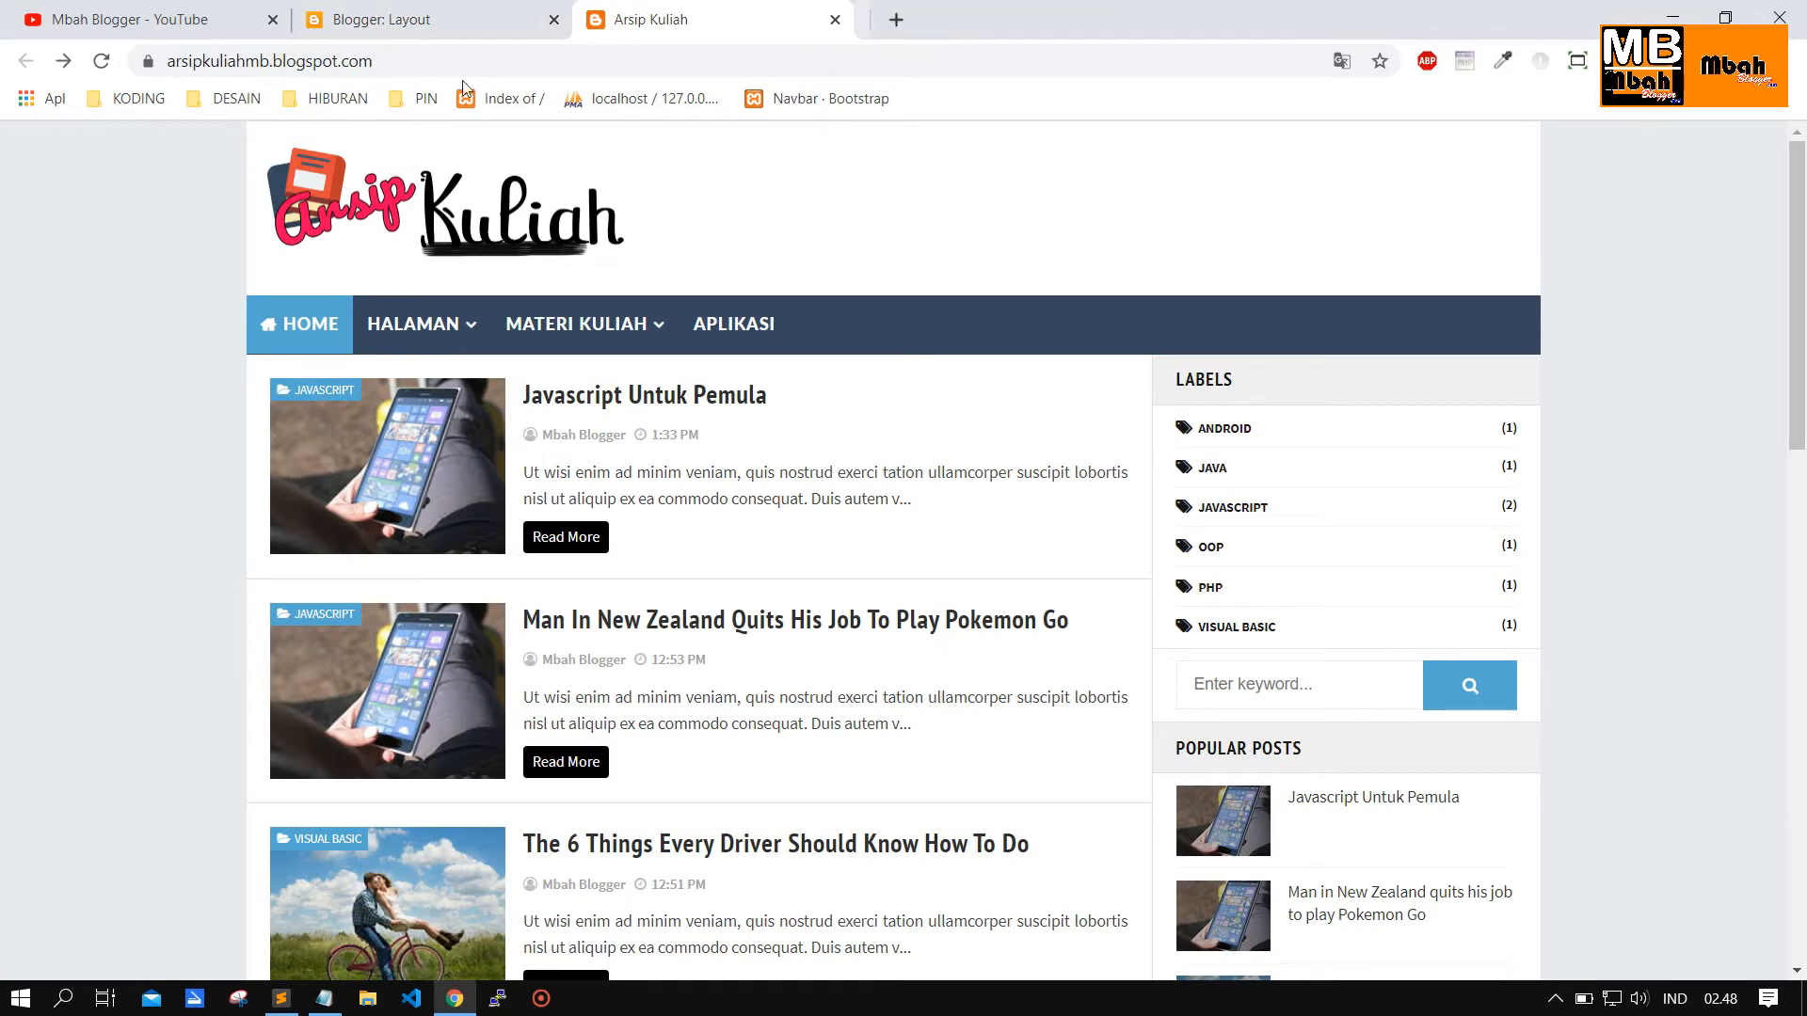
pyautogui.click(101, 60)
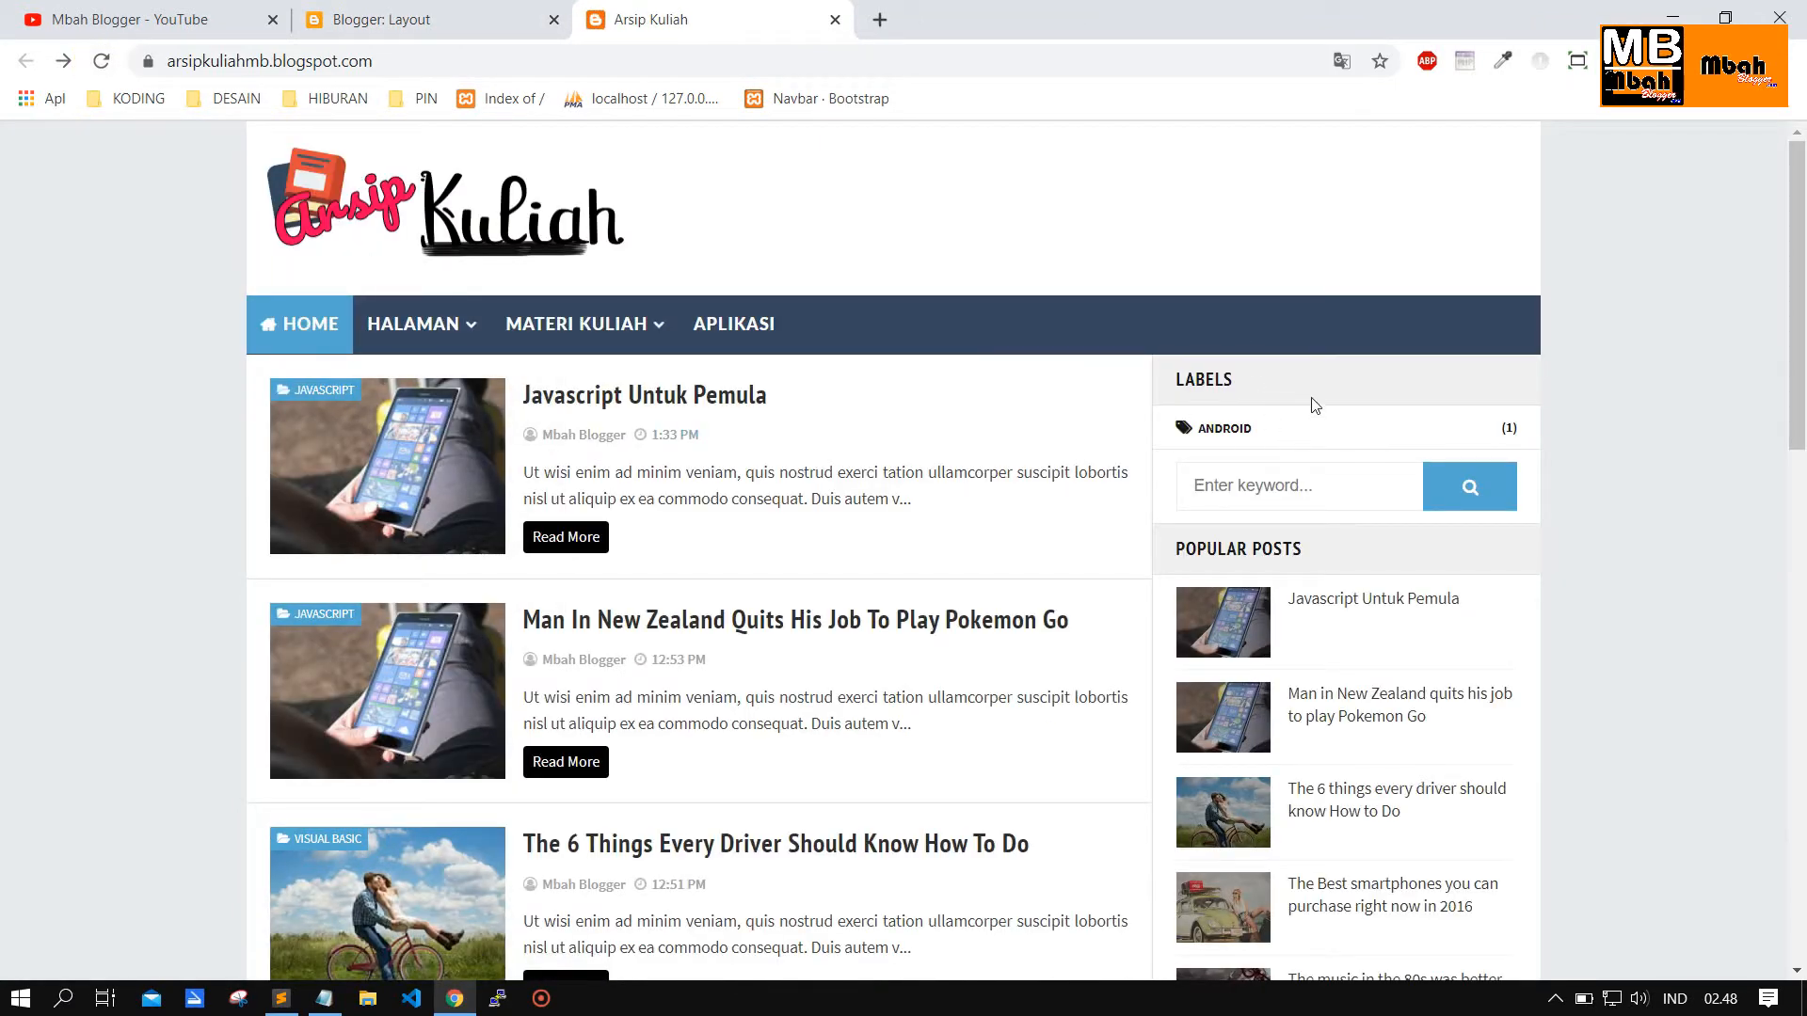
pyautogui.click(414, 19)
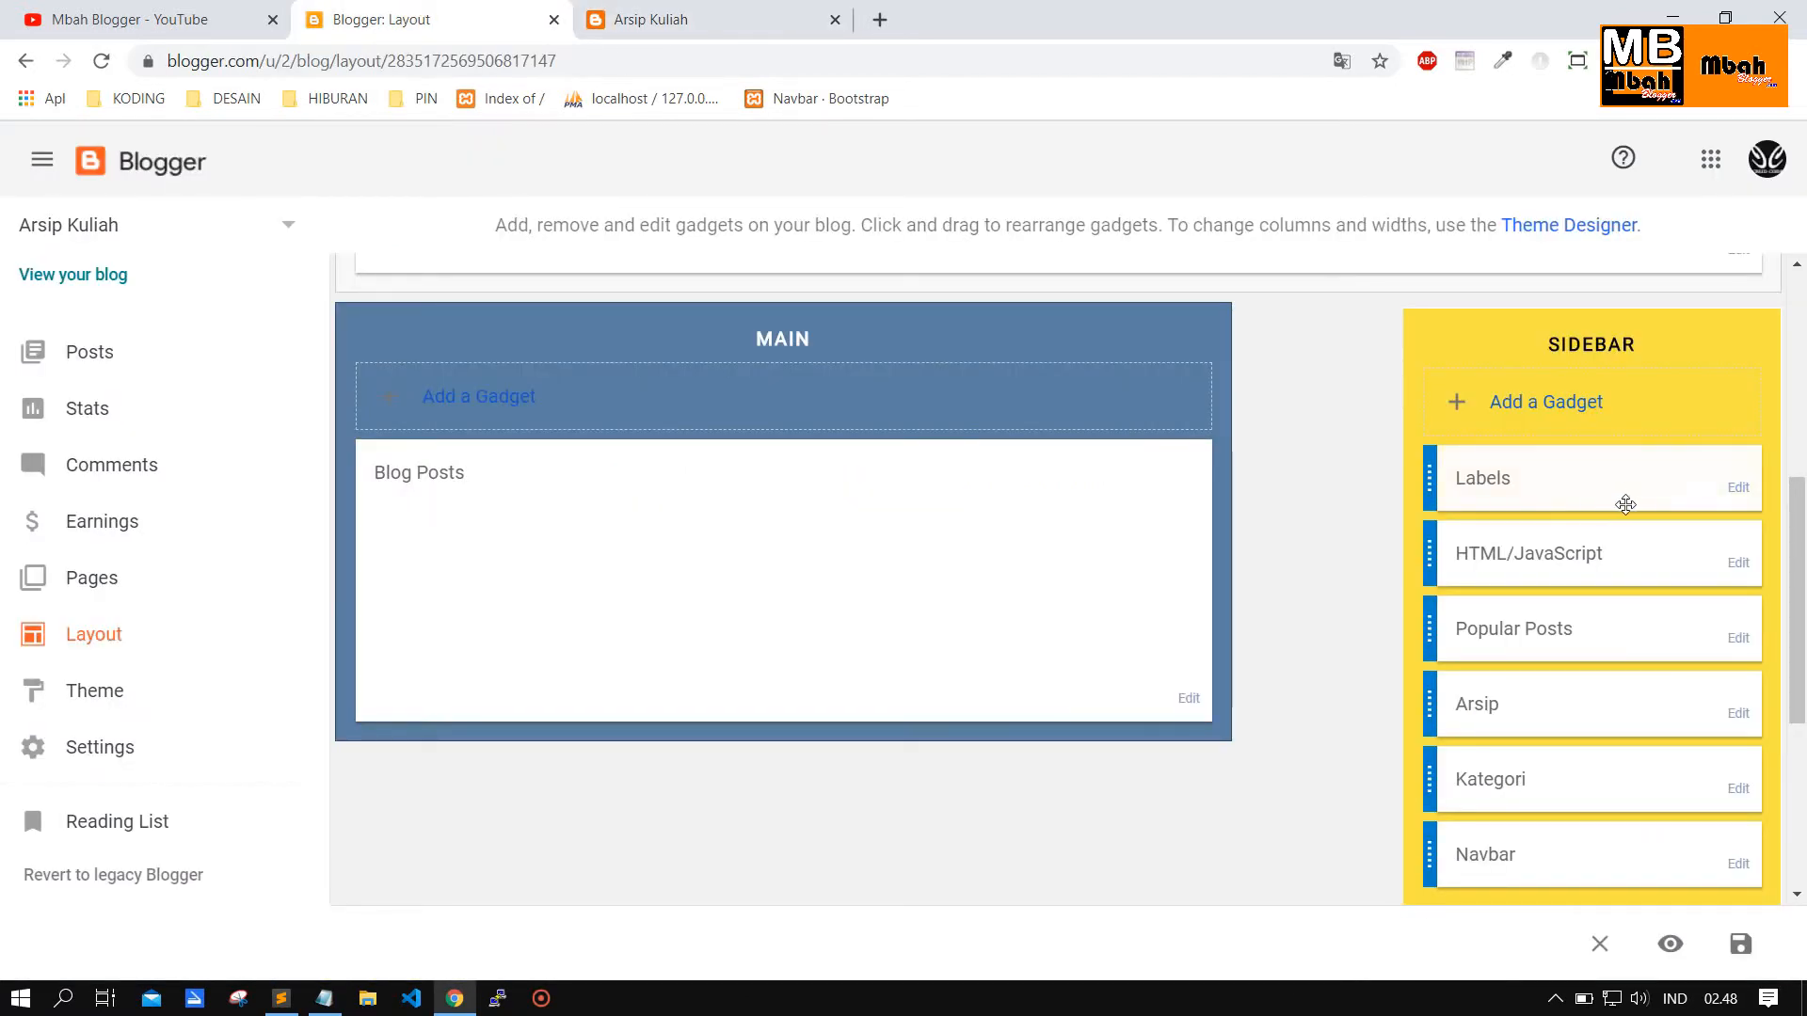
# Set the Labels gadget to show all labels sorted by frequency, and save the change.
pyautogui.click(1738, 489)
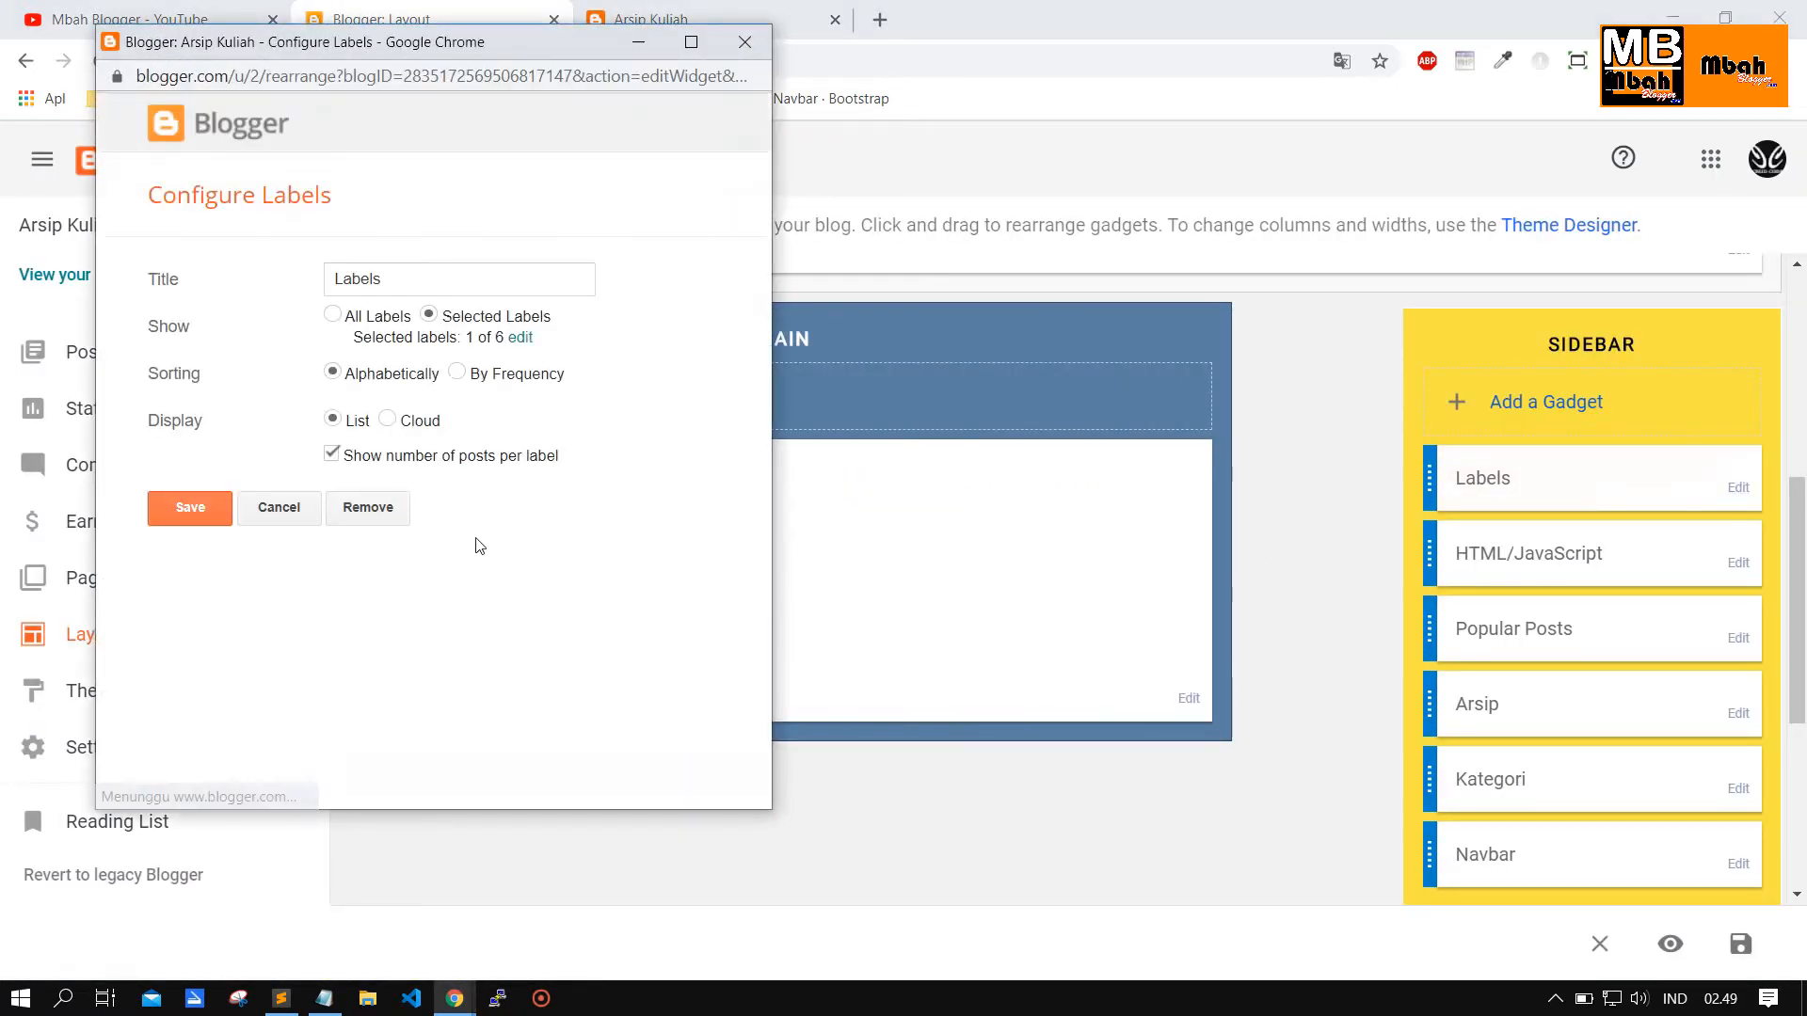
pyautogui.click(363, 315)
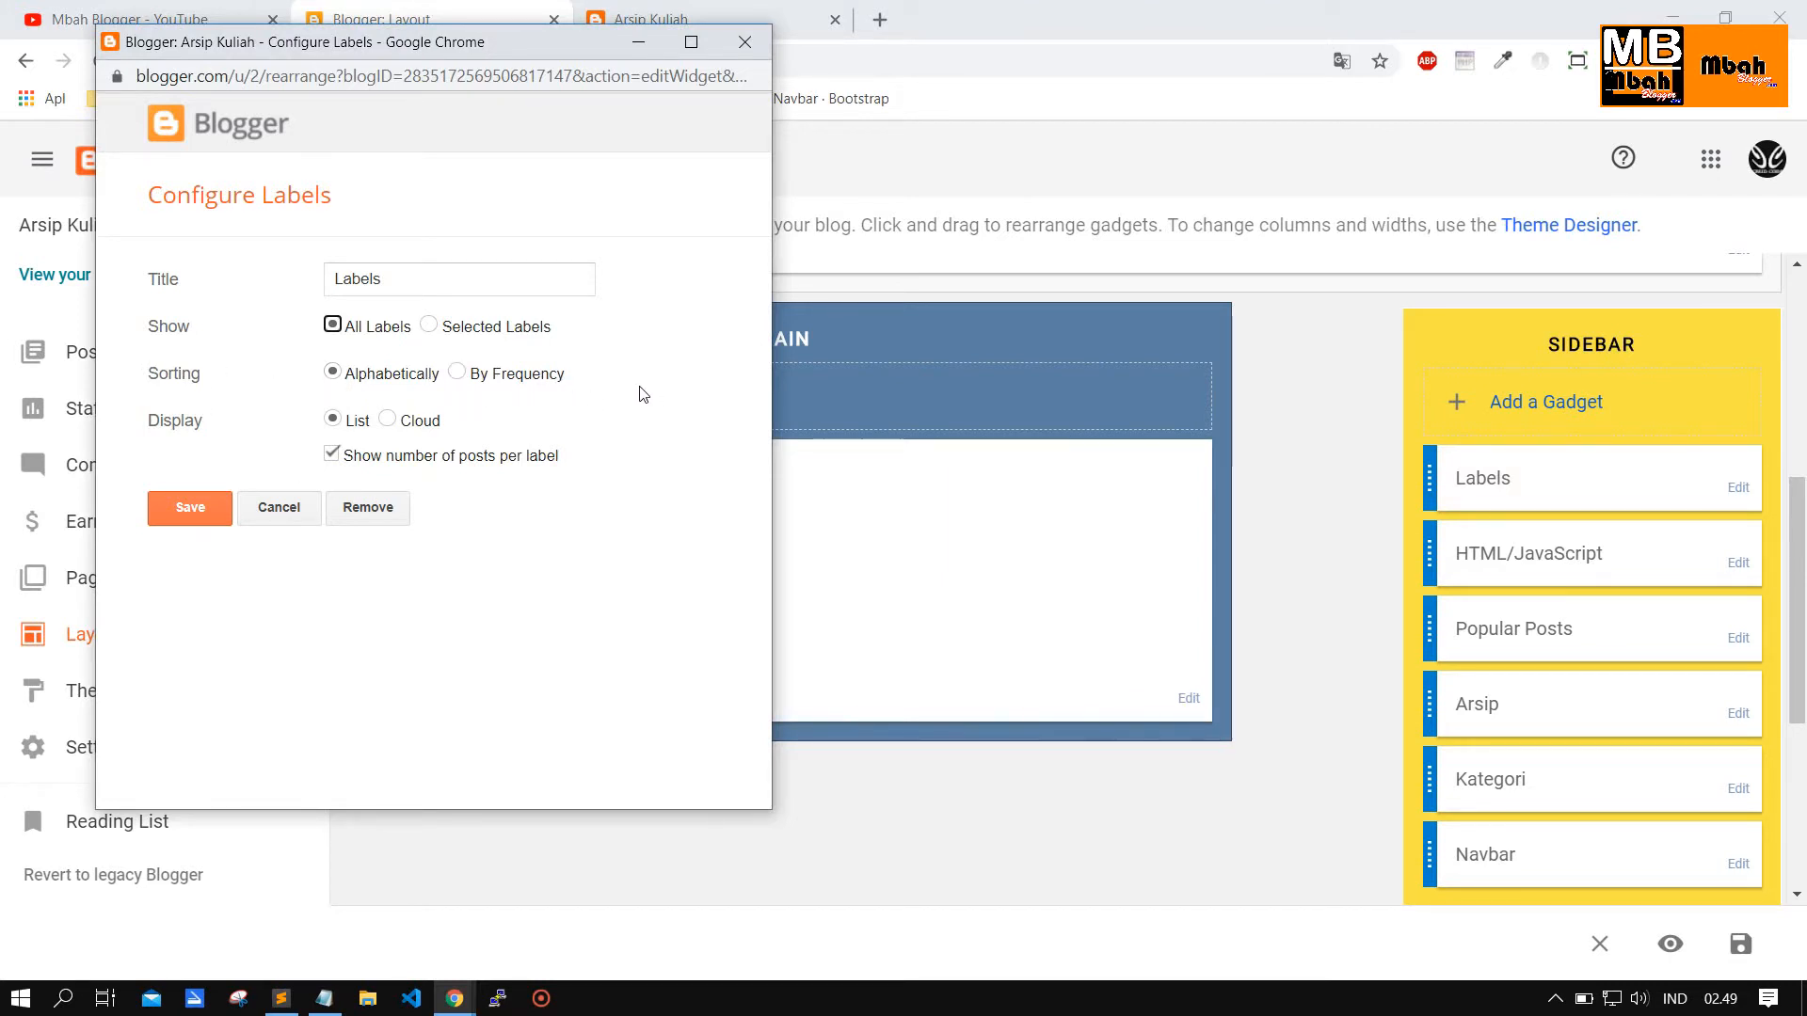
pyautogui.click(520, 373)
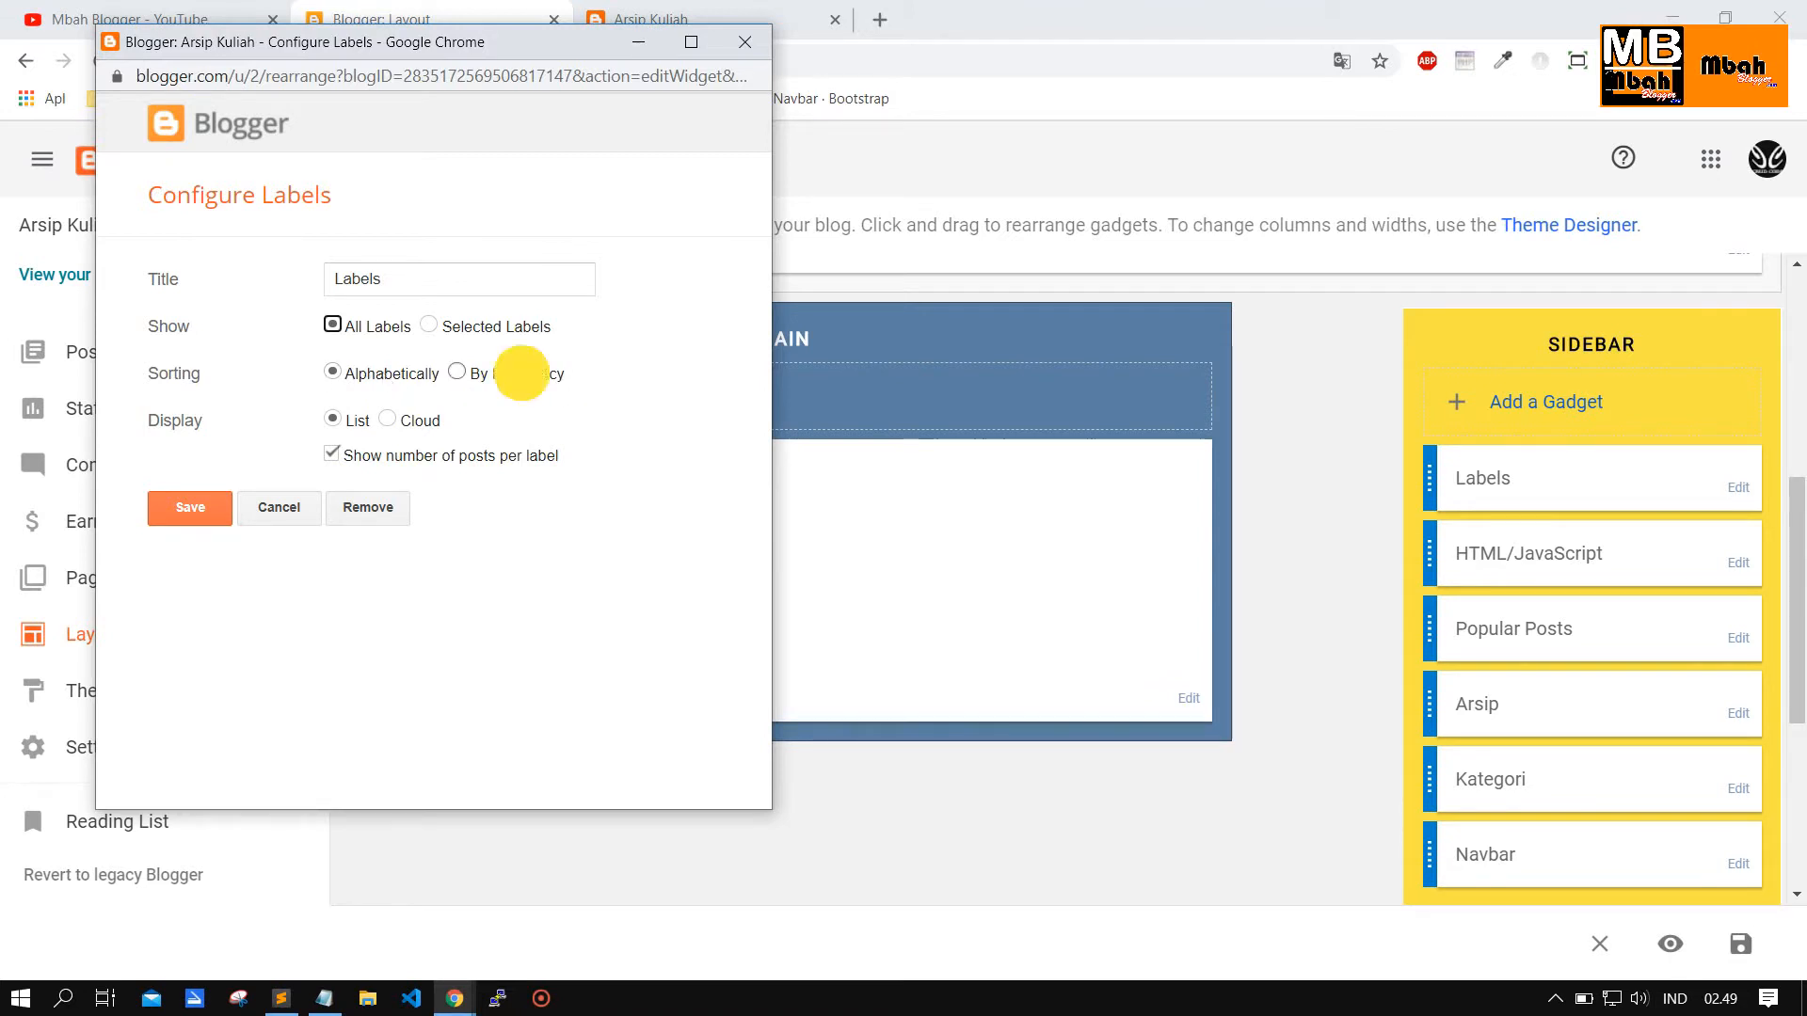
pyautogui.click(191, 507)
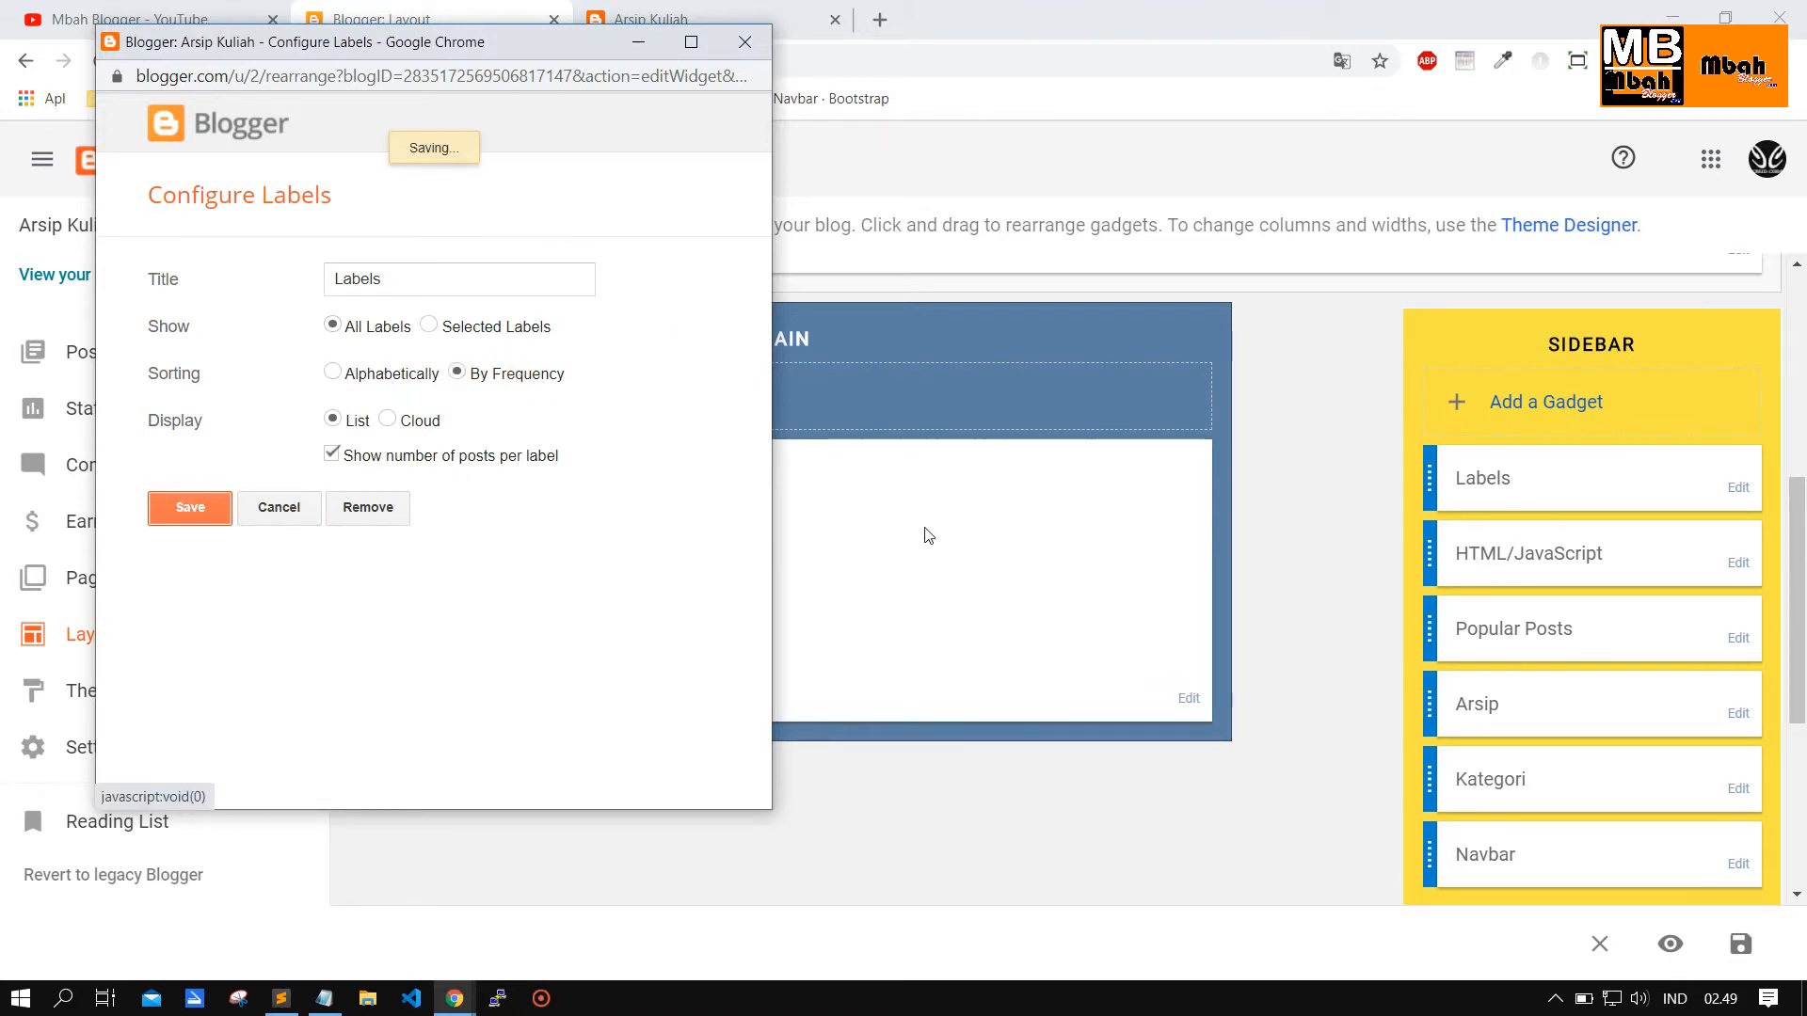
# Reload the Arsip Kuliah blog to check the label order by frequency, and return to the Blogger layout.
pyautogui.click(707, 13)
pyautogui.click(101, 60)
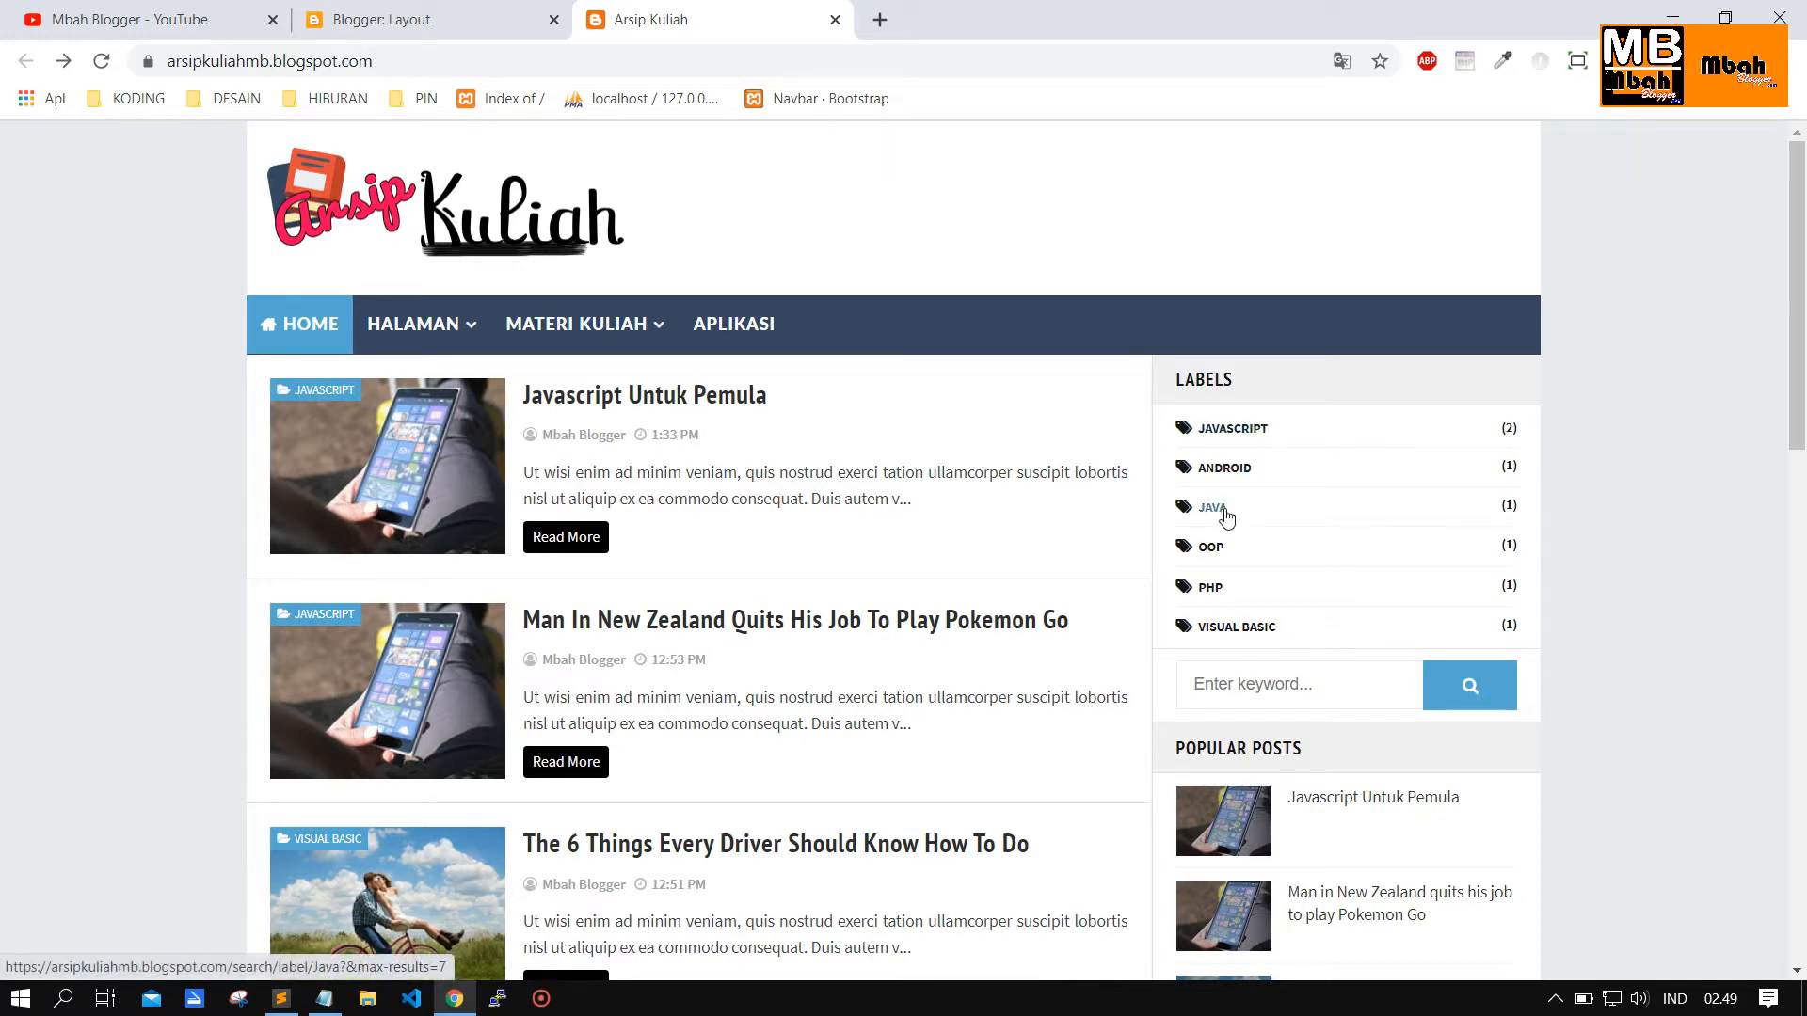
pyautogui.hotkey('ctrl', 'shift', 'Tab')
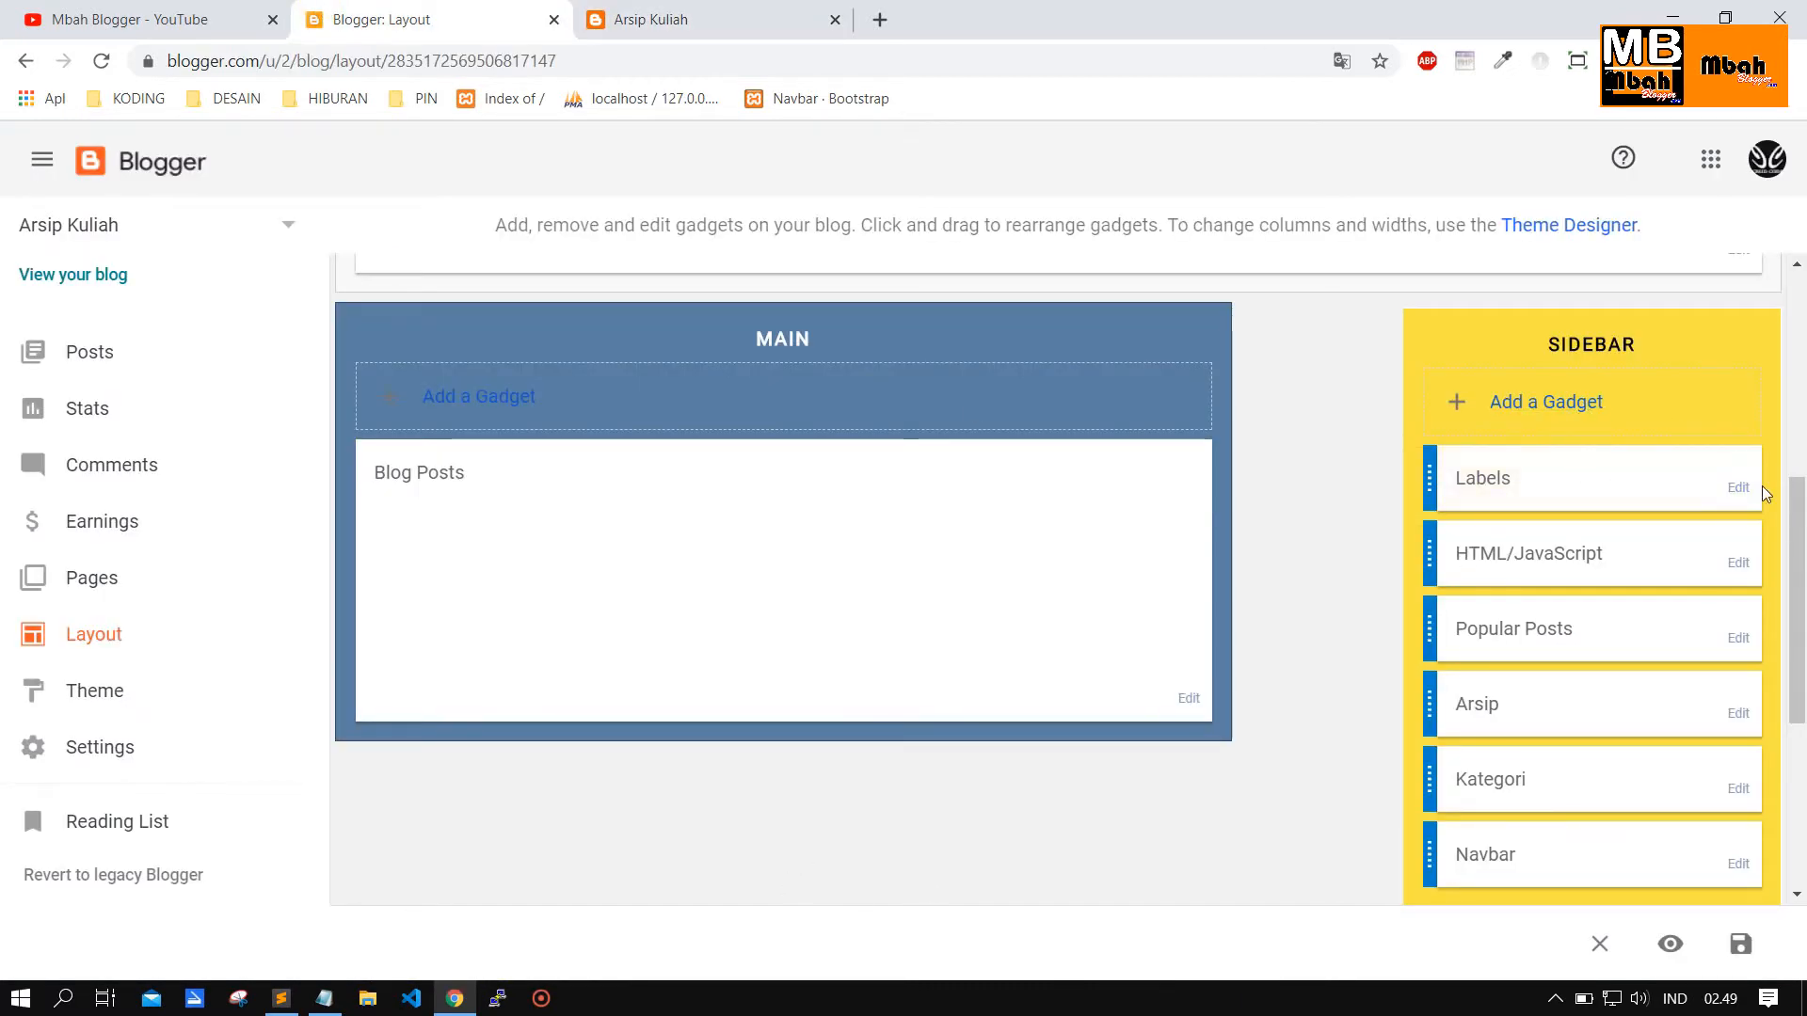
# Change the Labels gadget to alphabetical sorting with the Cloud display, and save it.
pyautogui.click(1738, 487)
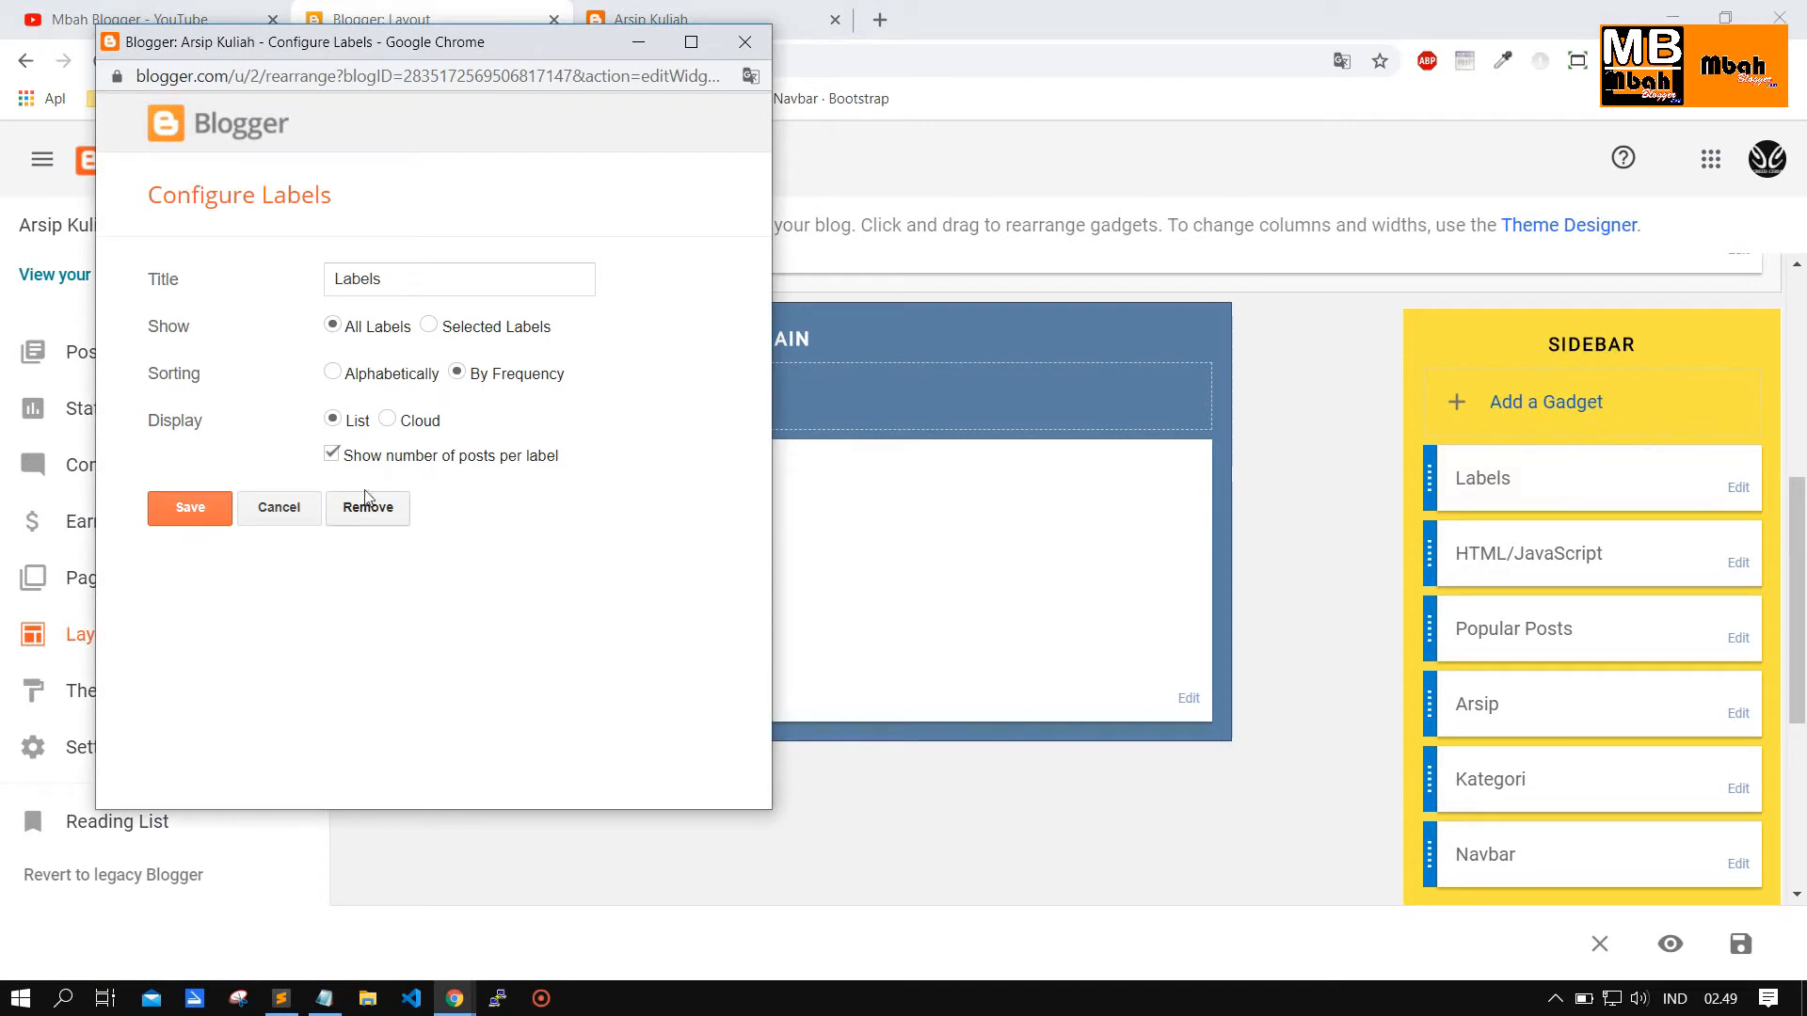
pyautogui.moveTo(457, 54); pyautogui.dragTo(668, 82)
pyautogui.click(544, 399)
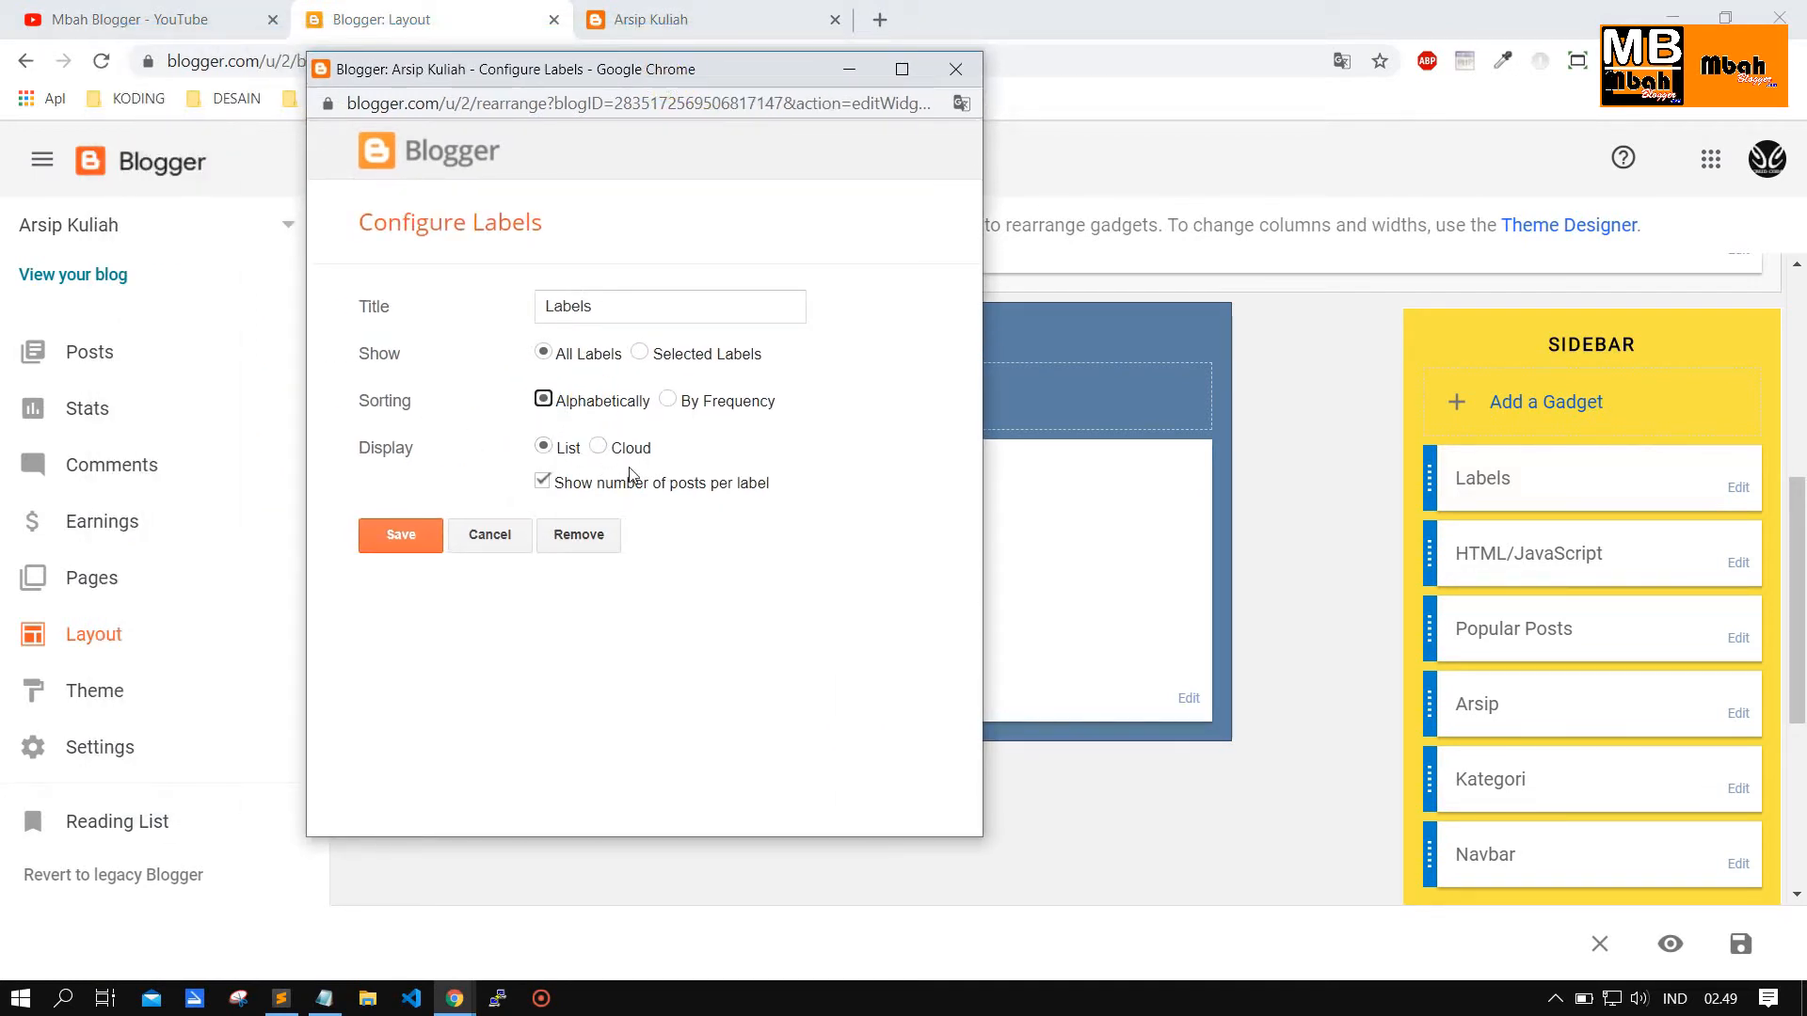
pyautogui.click(397, 536)
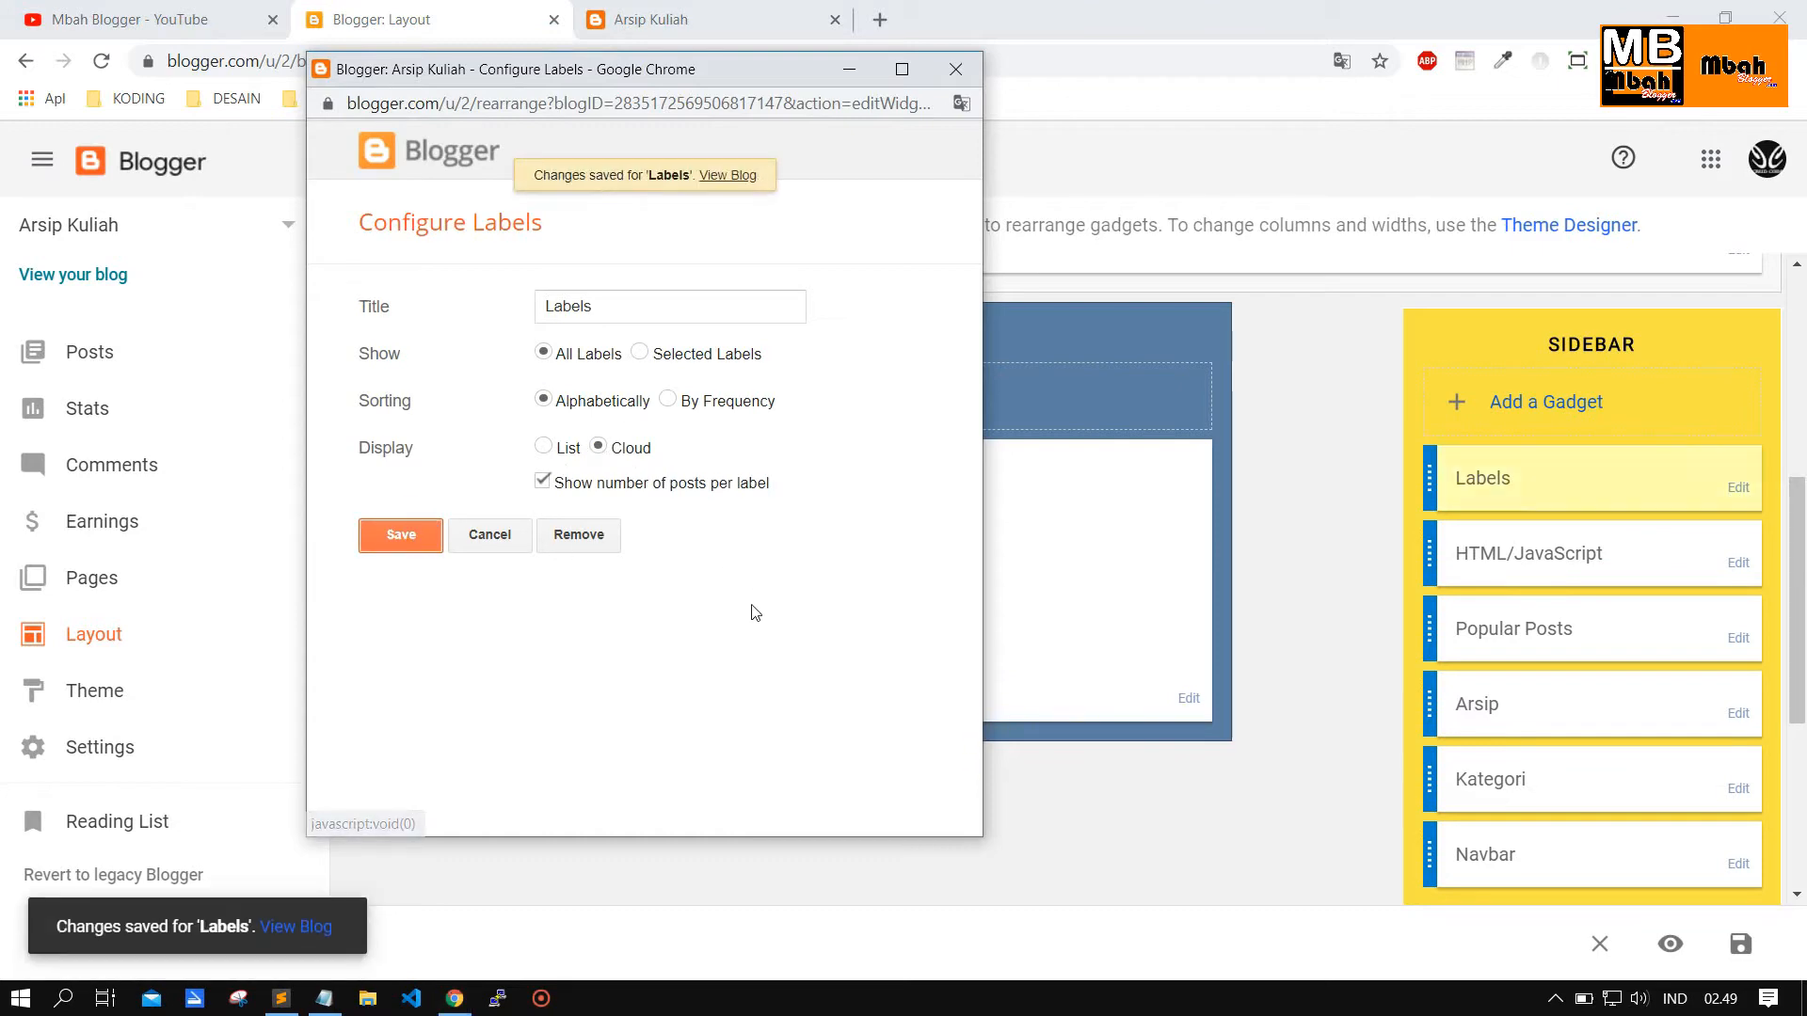
# Reload the published blog and examine the label cloud and the Kategori list in its sidebar.
pyautogui.click(678, 19)
pyautogui.click(100, 60)
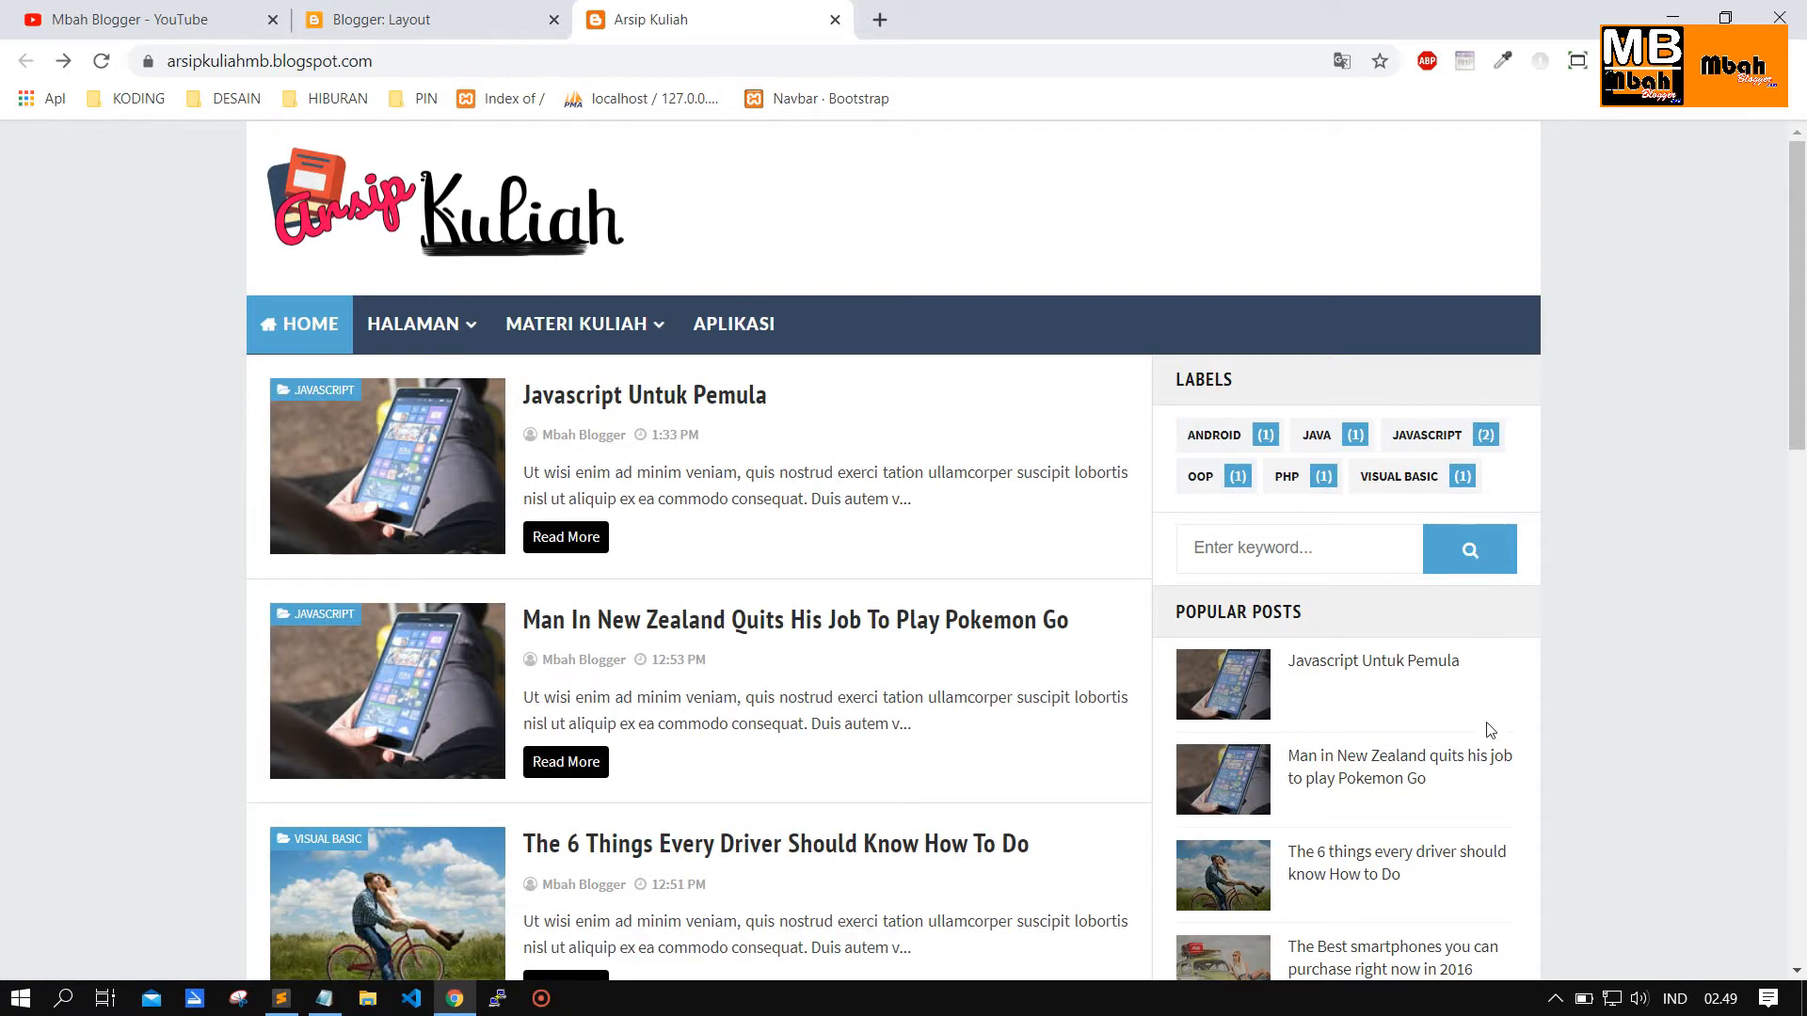
pyautogui.scroll(-2, 1584, 555)
pyautogui.scroll(2, 1584, 555)
pyautogui.scroll(-2, 1583, 555)
pyautogui.scroll(-8, 1584, 554)
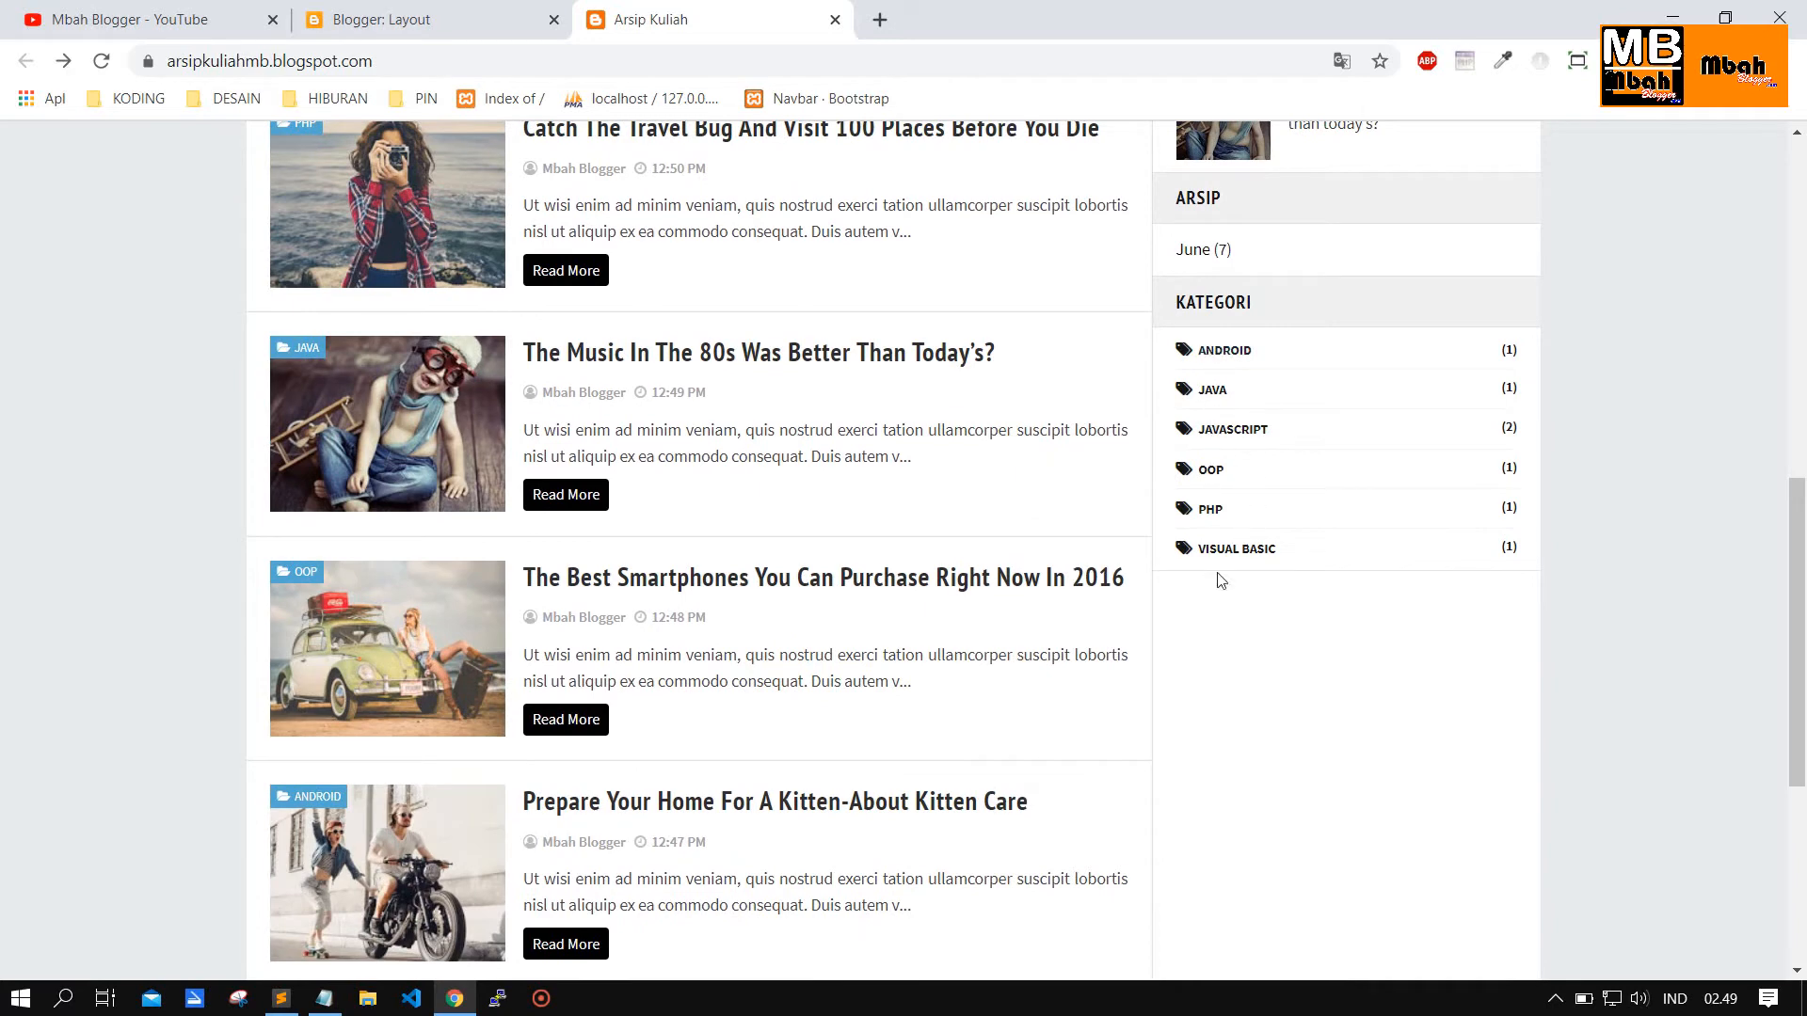
pyautogui.scroll(10, 1431, 577)
# Remove the Labels gadget from the sidebar in the blog layout.
pyautogui.click(414, 19)
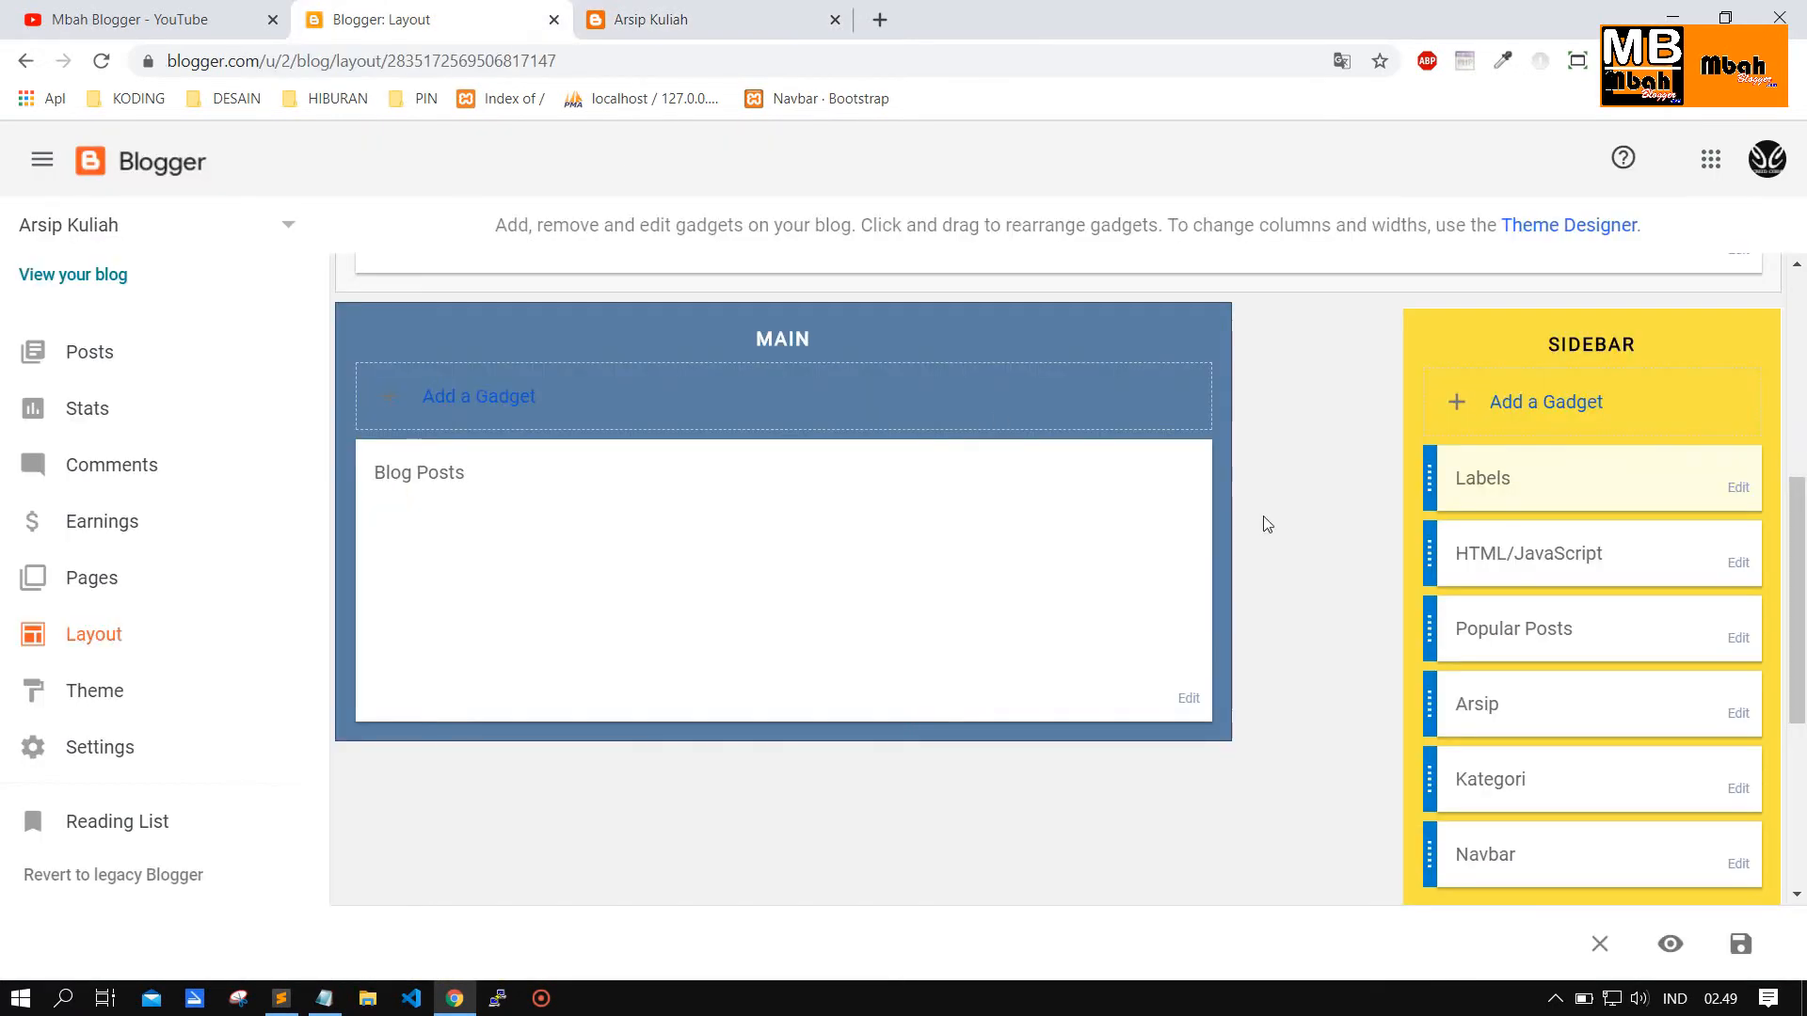
pyautogui.click(1738, 486)
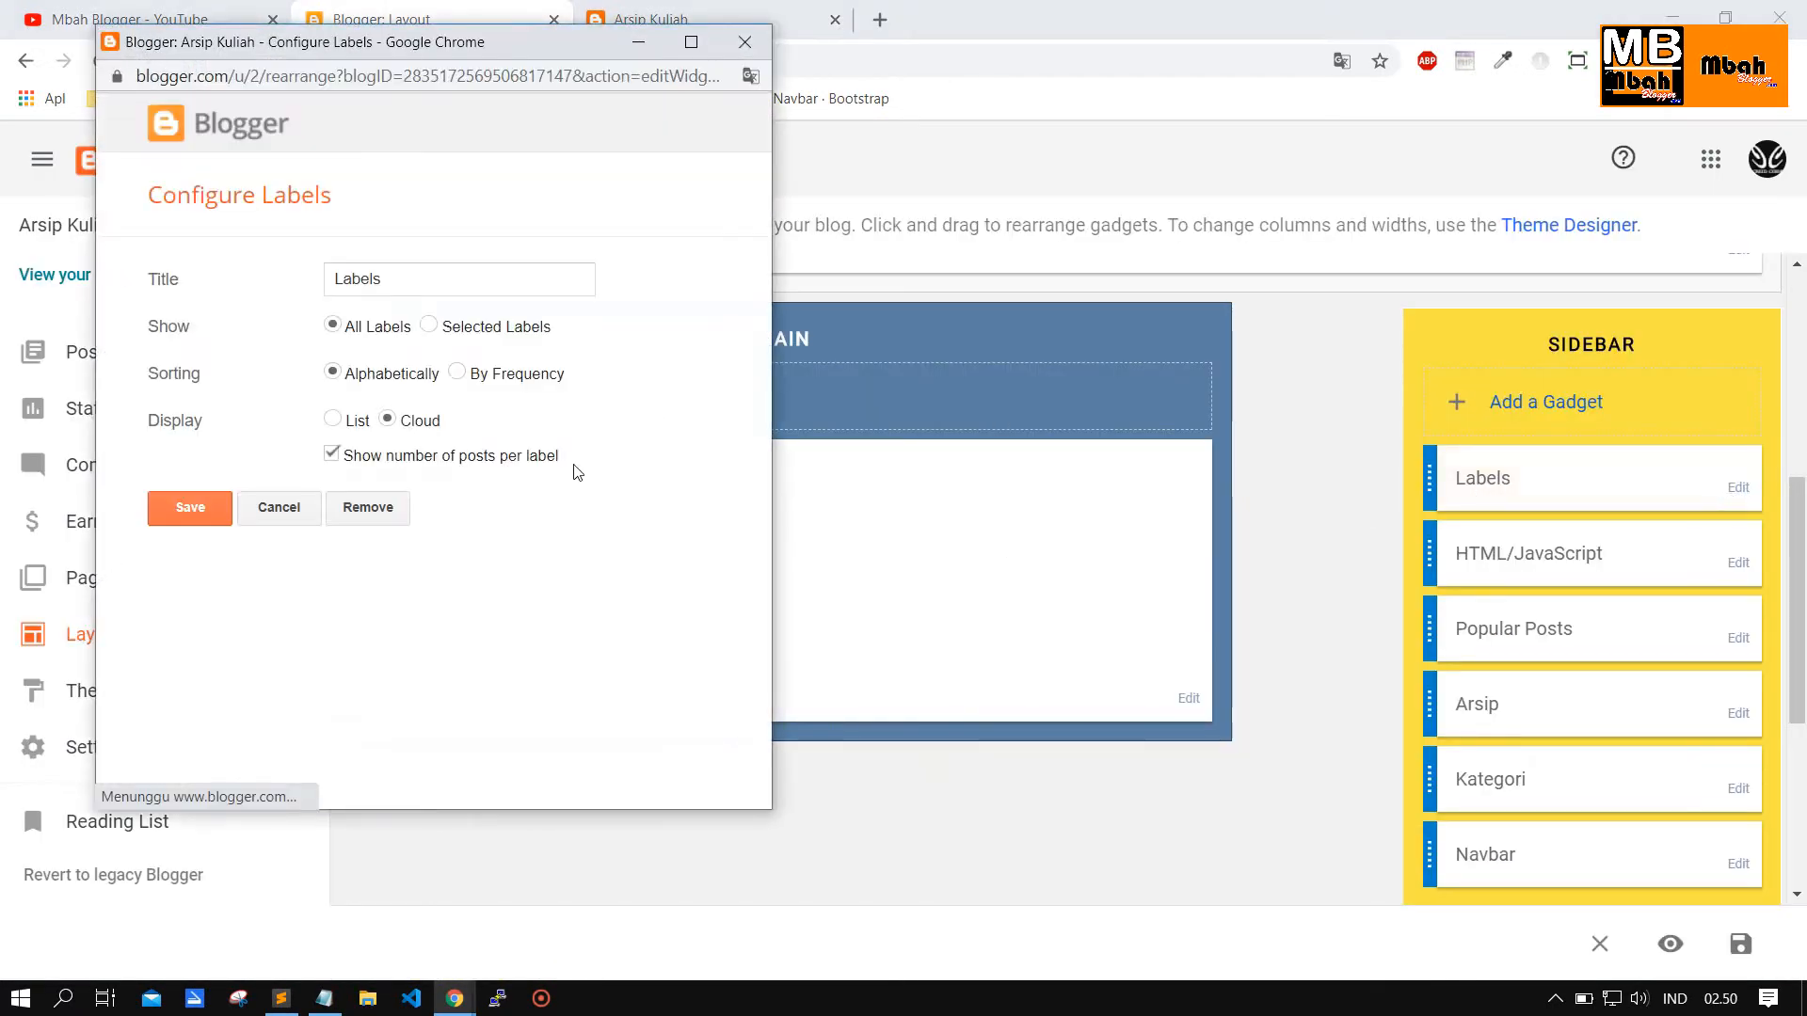
pyautogui.click(367, 507)
pyautogui.click(562, 226)
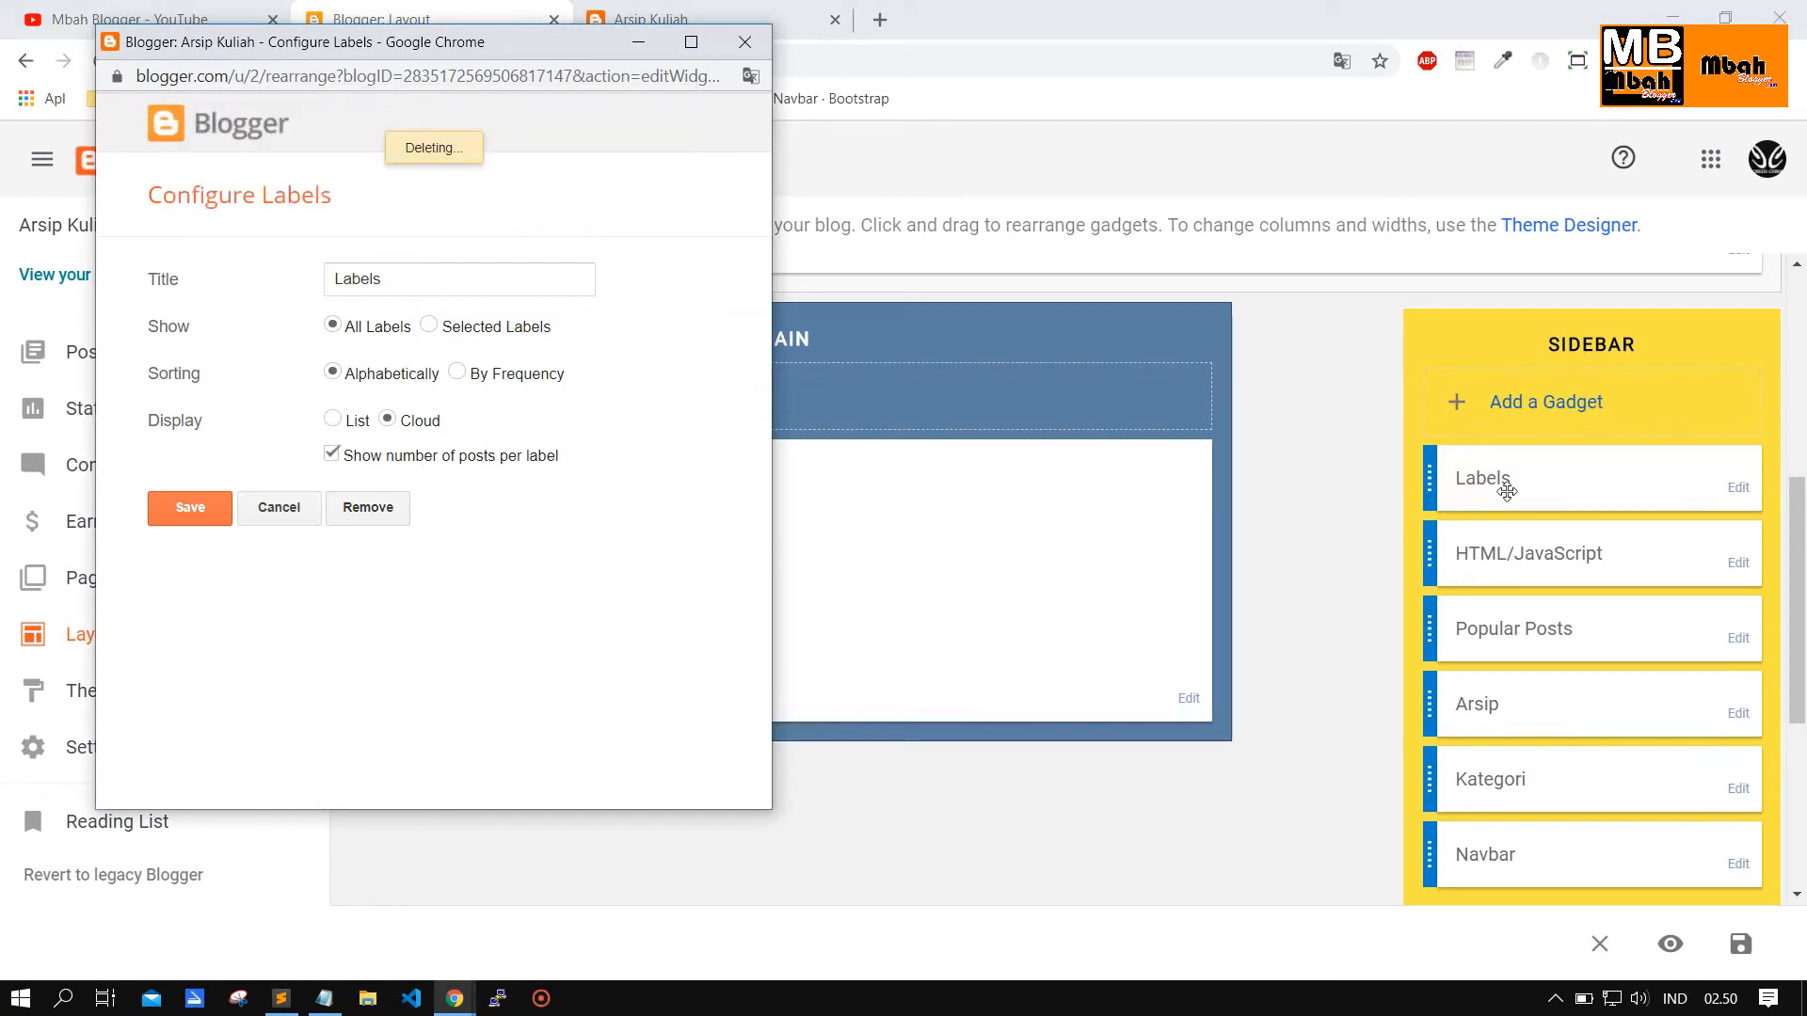
# Choose the Pages gadget as a new gadget for the sidebar.
pyautogui.click(1524, 403)
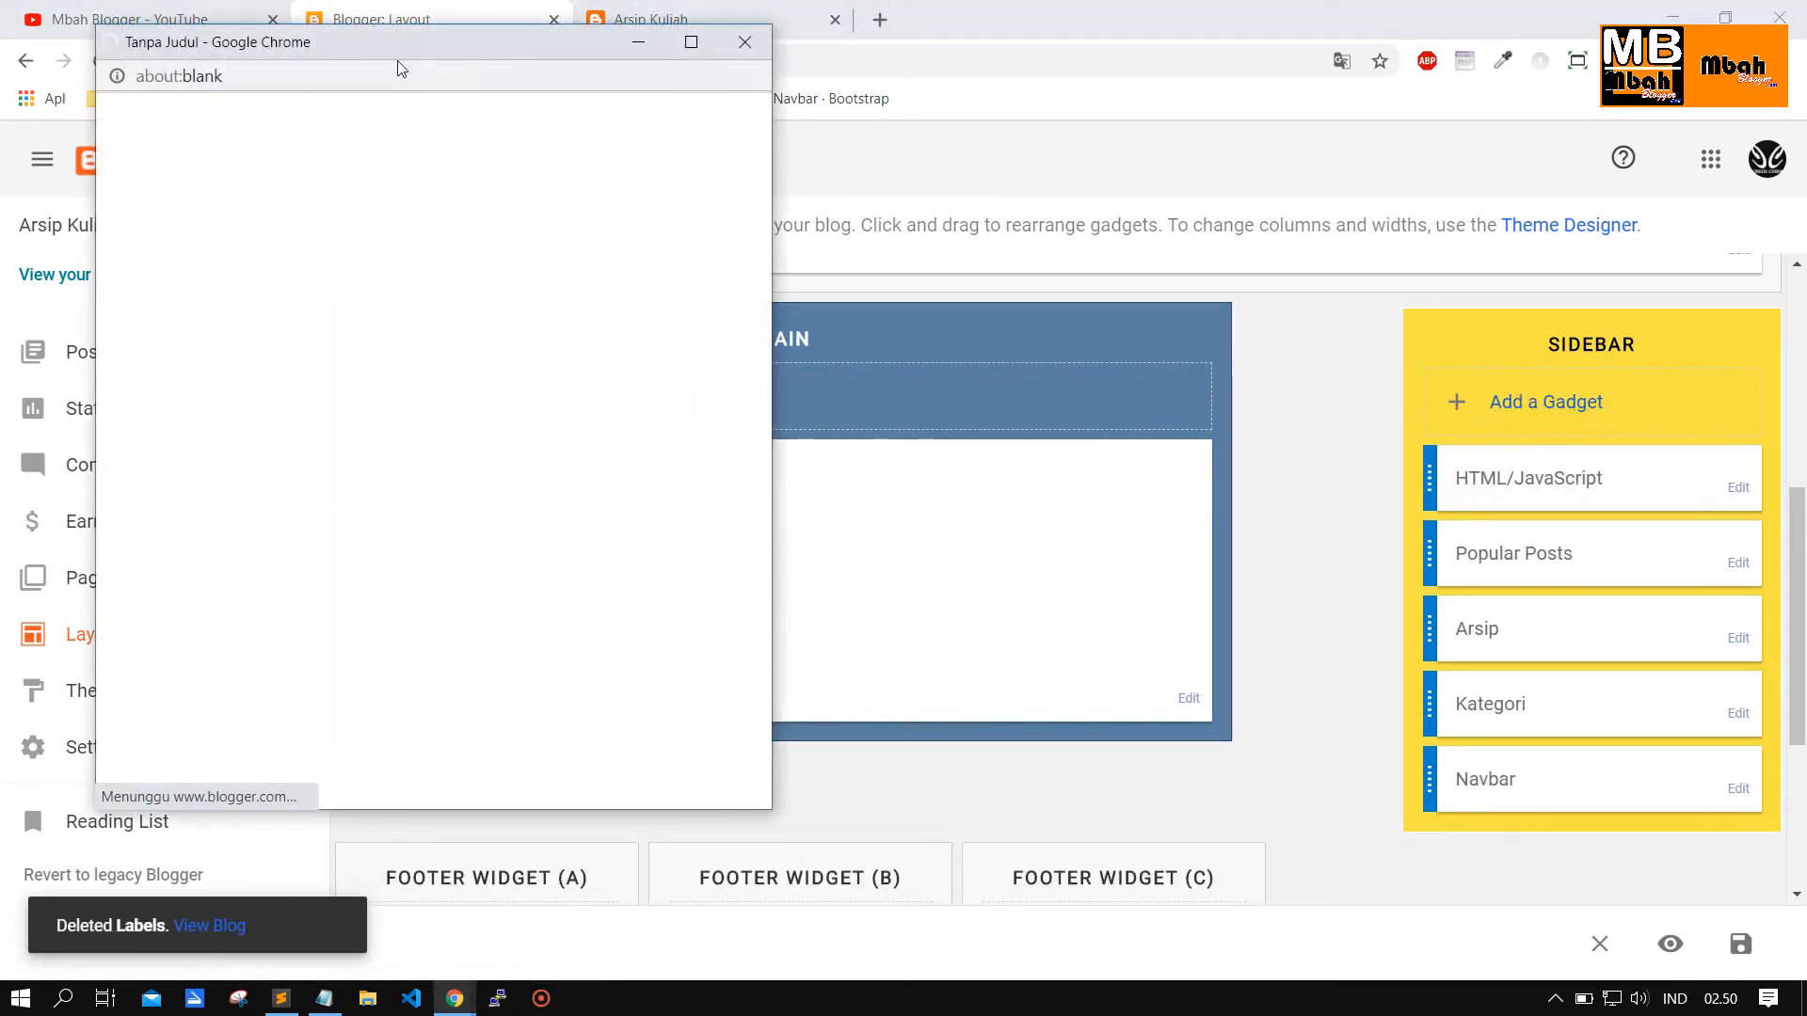
pyautogui.scroll(-6, 455, 484)
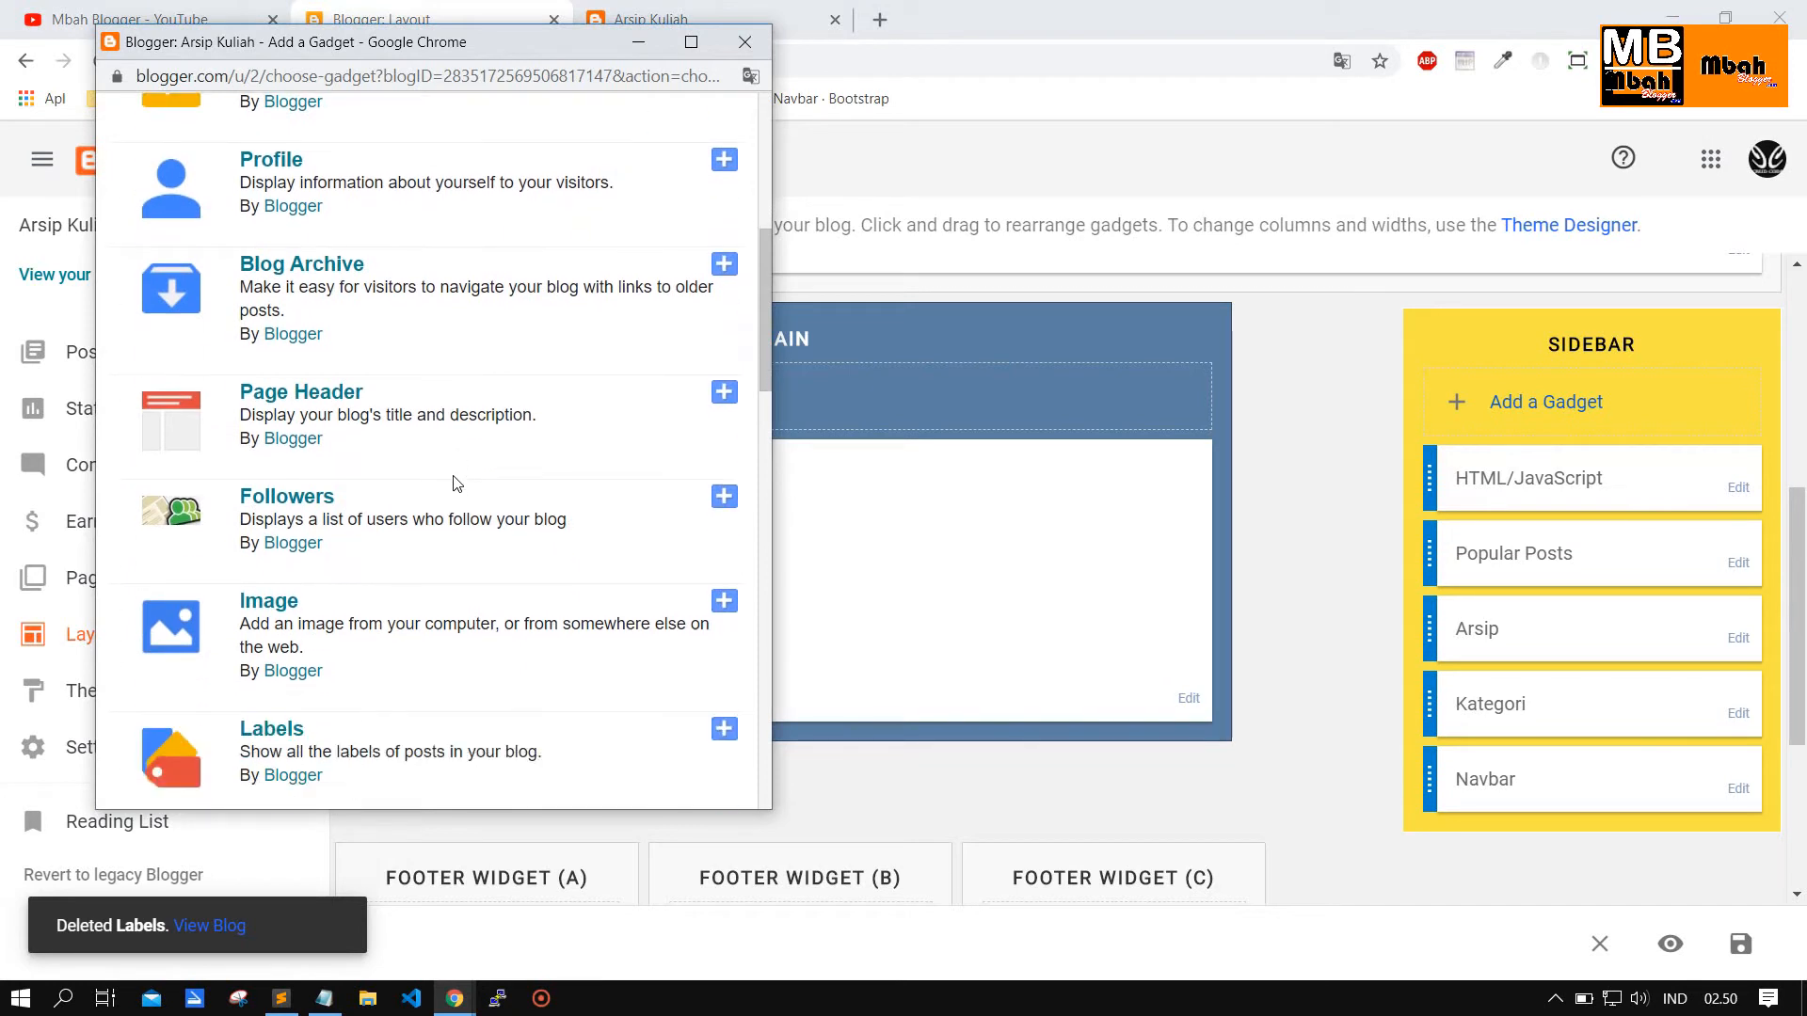
pyautogui.scroll(-5, 456, 483)
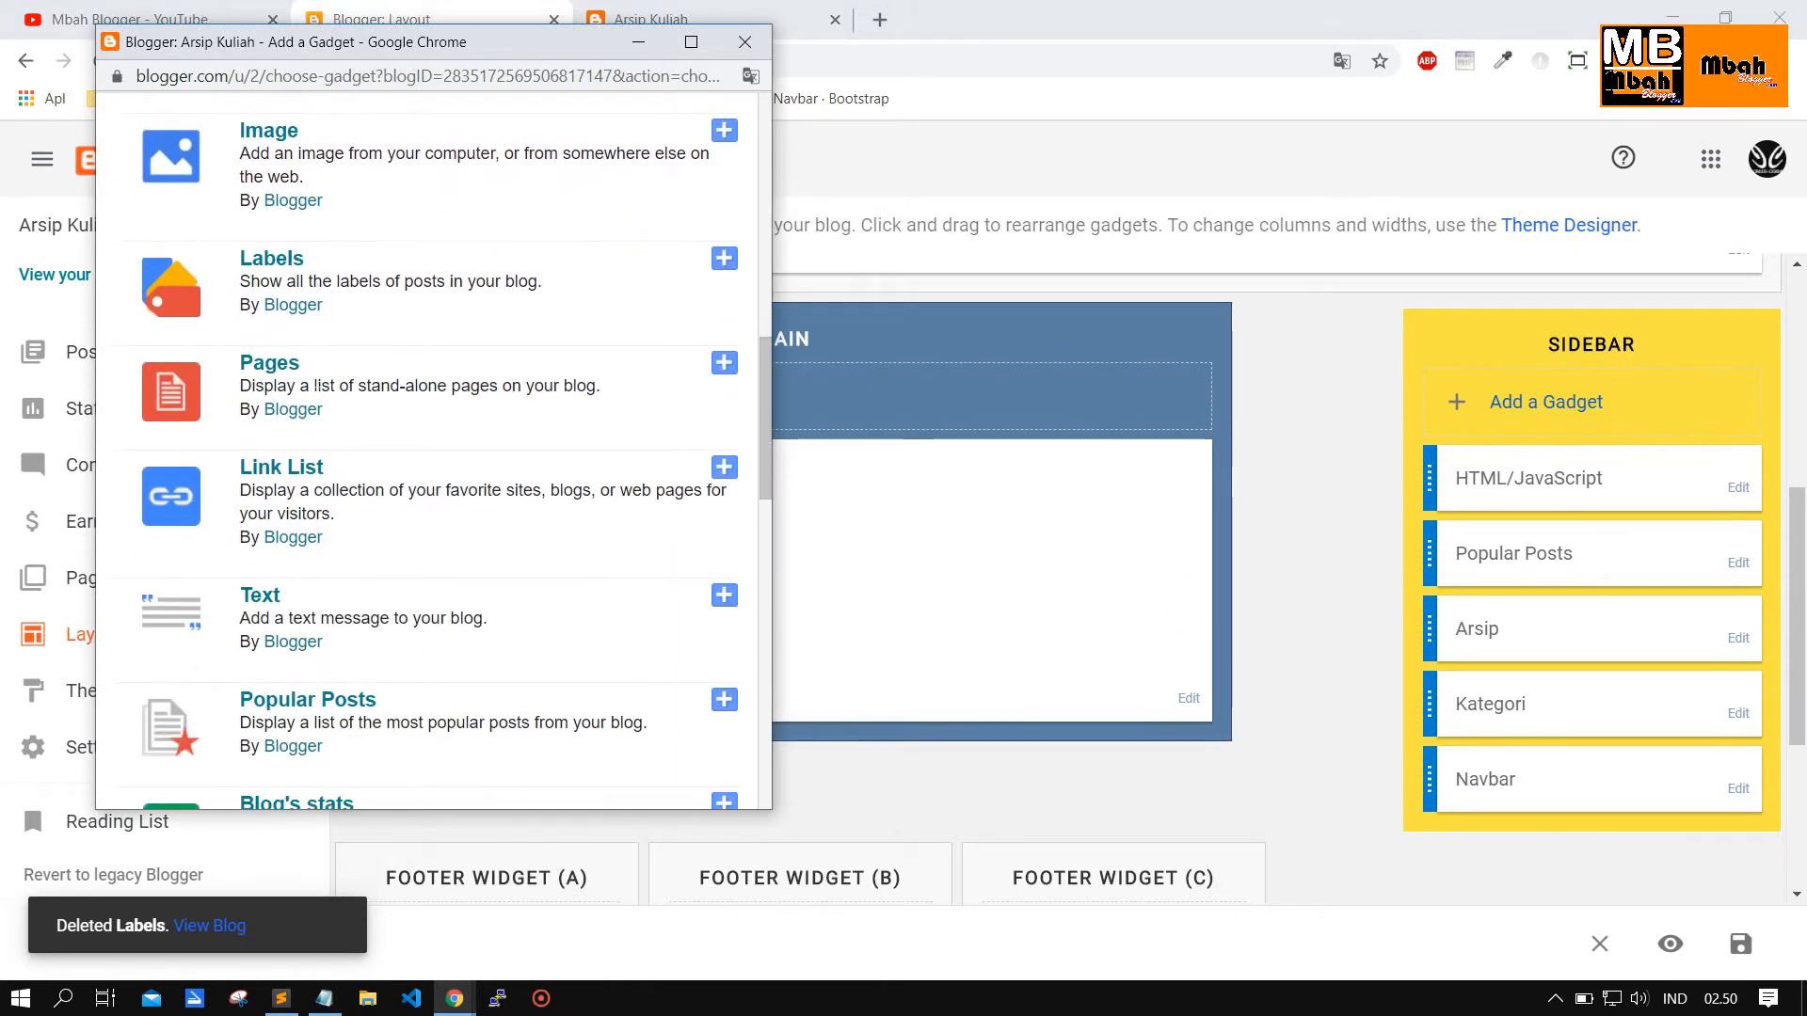
pyautogui.moveTo(397, 47); pyautogui.dragTo(772, 100)
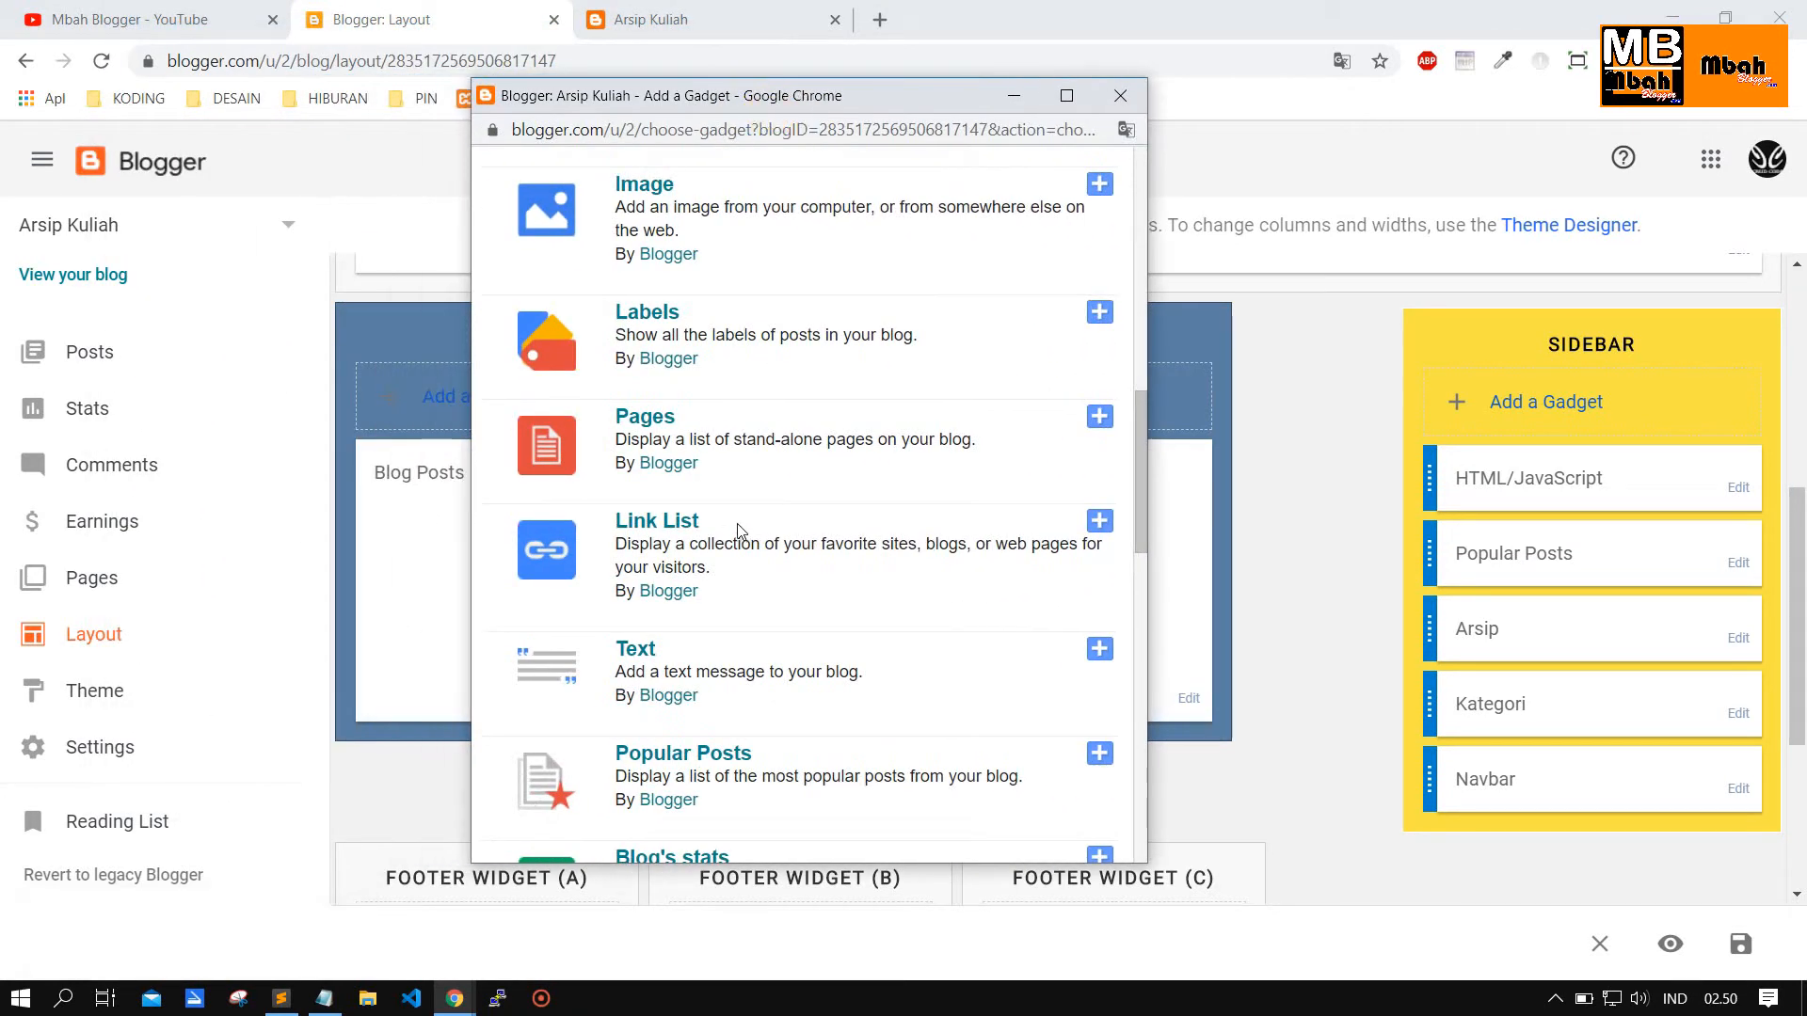
pyautogui.click(1101, 422)
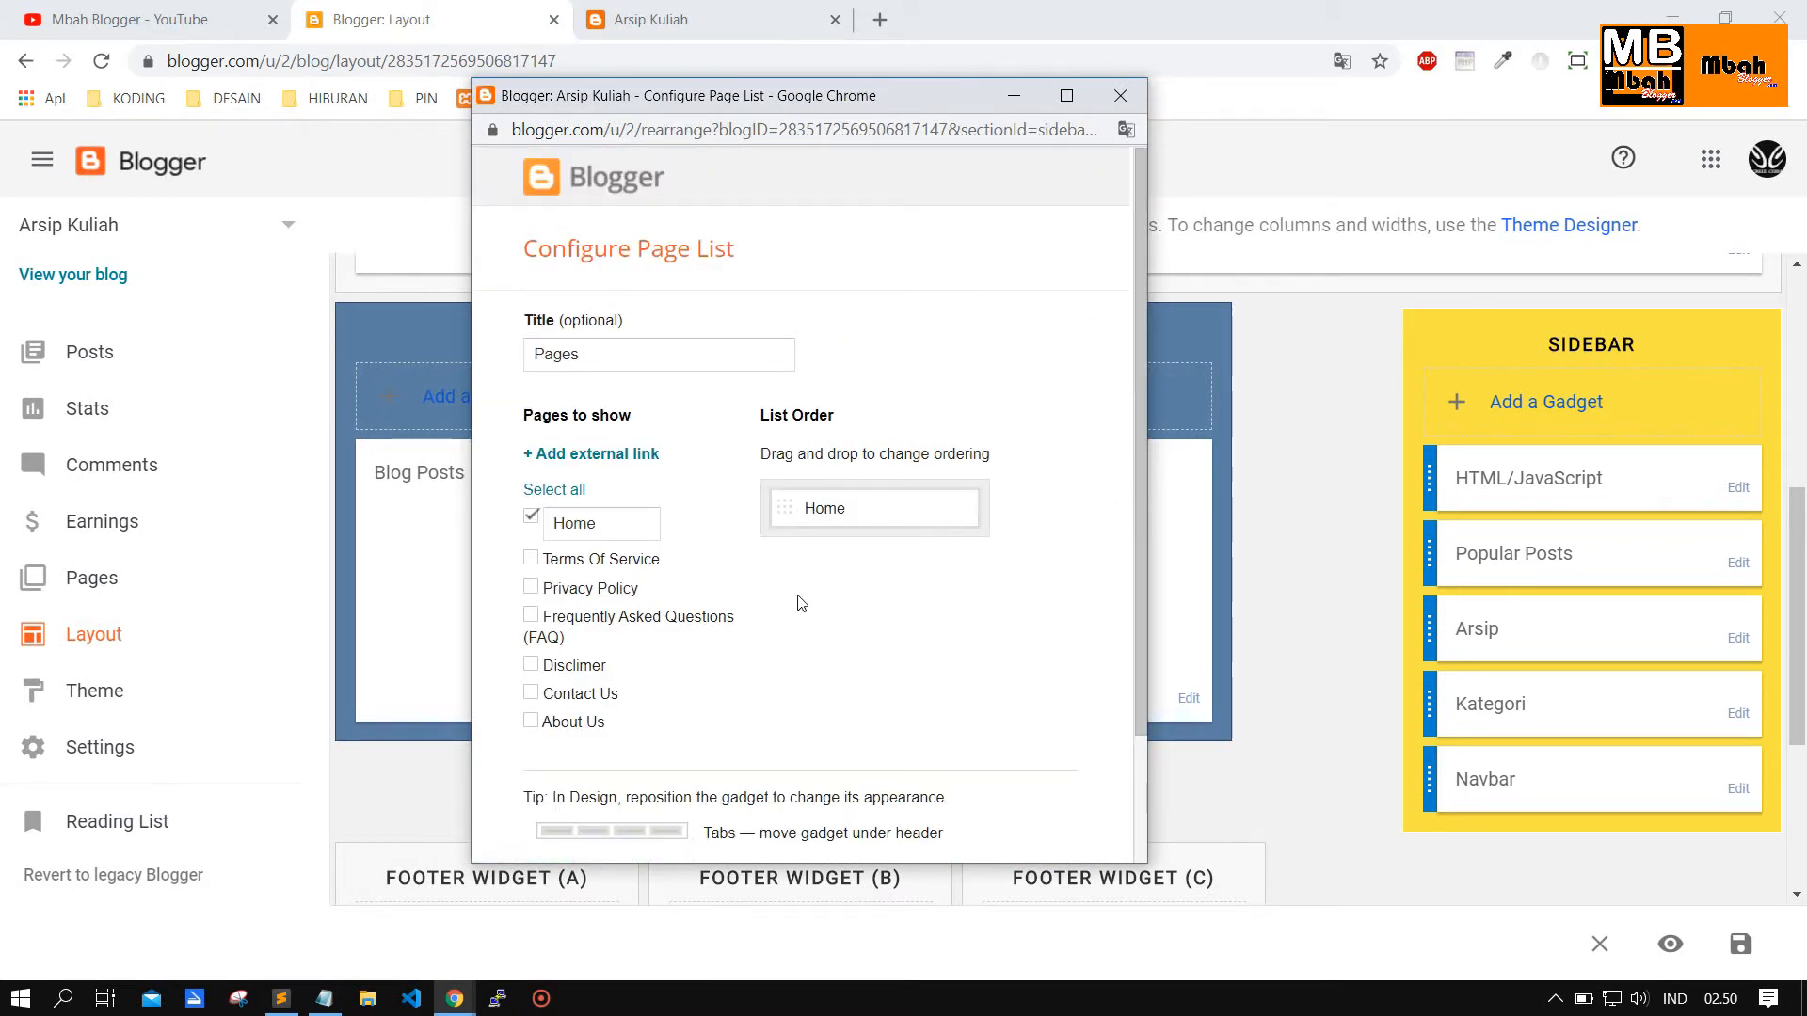
# Include Terms Of Service, Privacy Policy, Frequently Asked Questions (FAQ), Disclimer, Contact Us and About Us in the page list and save the gadget.
pyautogui.scroll(-3, 798, 603)
pyautogui.scroll(3, 798, 603)
pyautogui.scroll(-3, 798, 603)
pyautogui.click(593, 407)
pyautogui.click(591, 433)
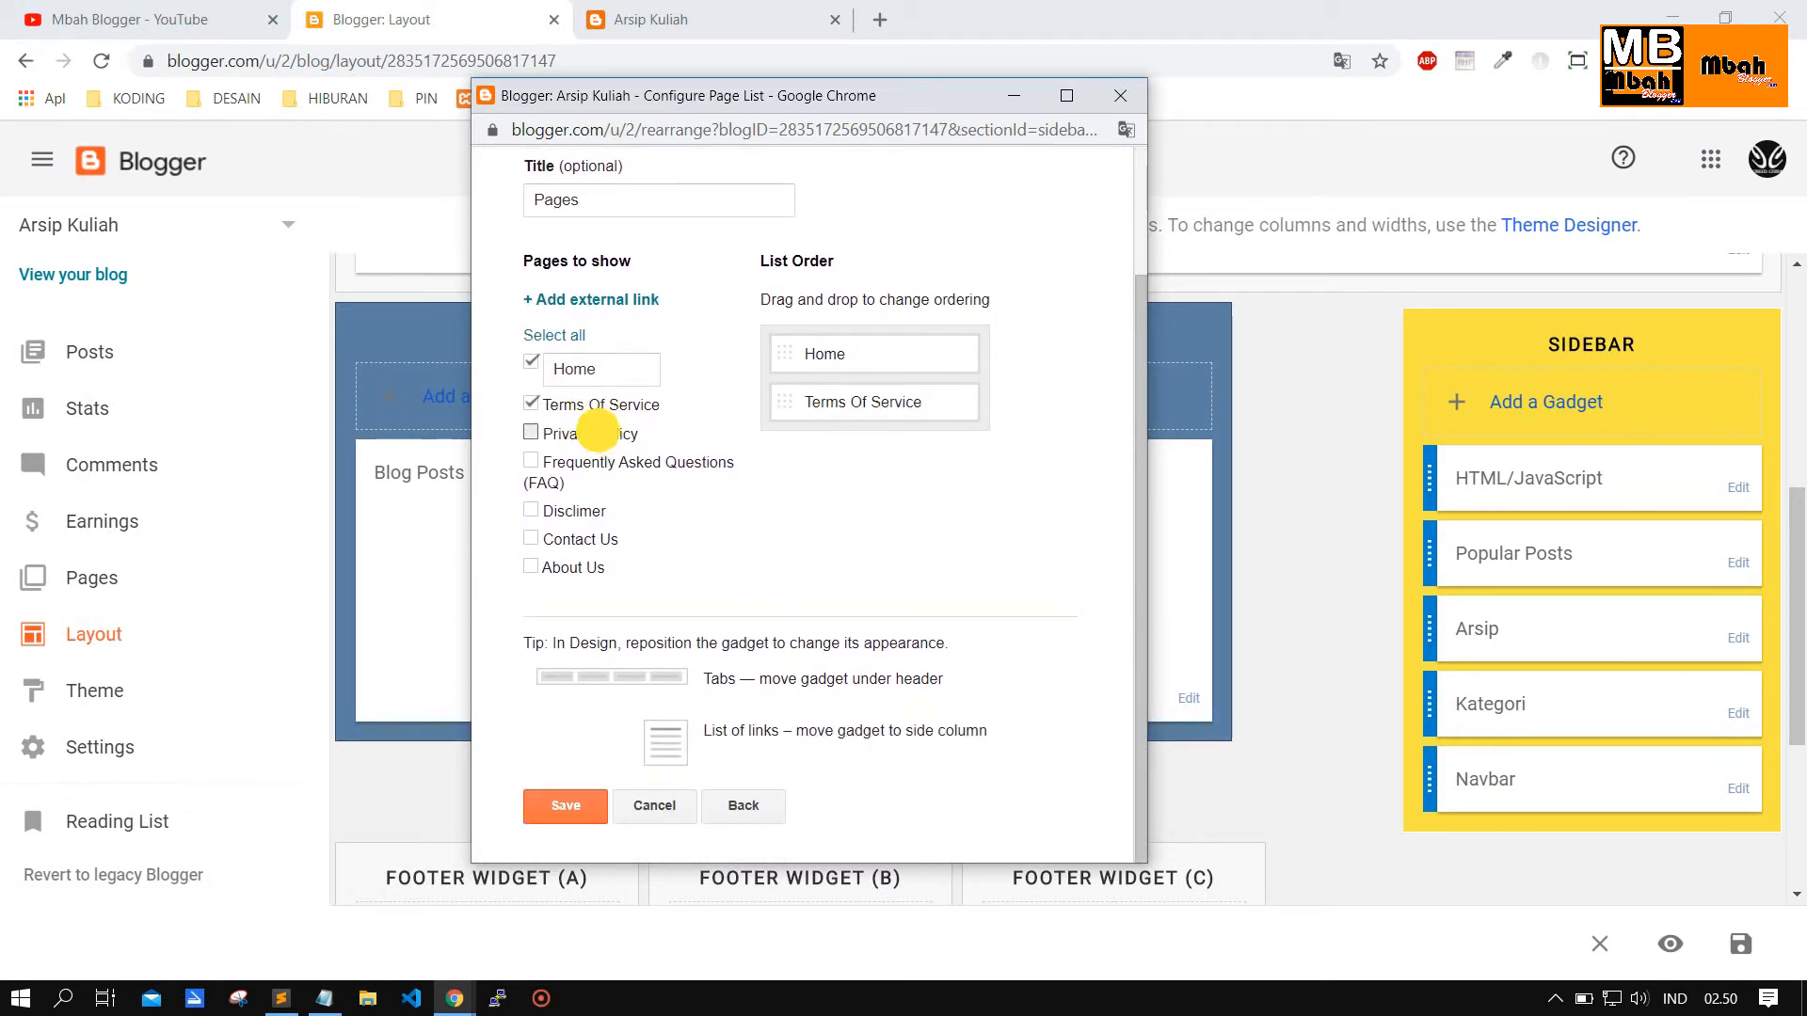
pyautogui.click(588, 462)
pyautogui.click(579, 511)
pyautogui.click(591, 541)
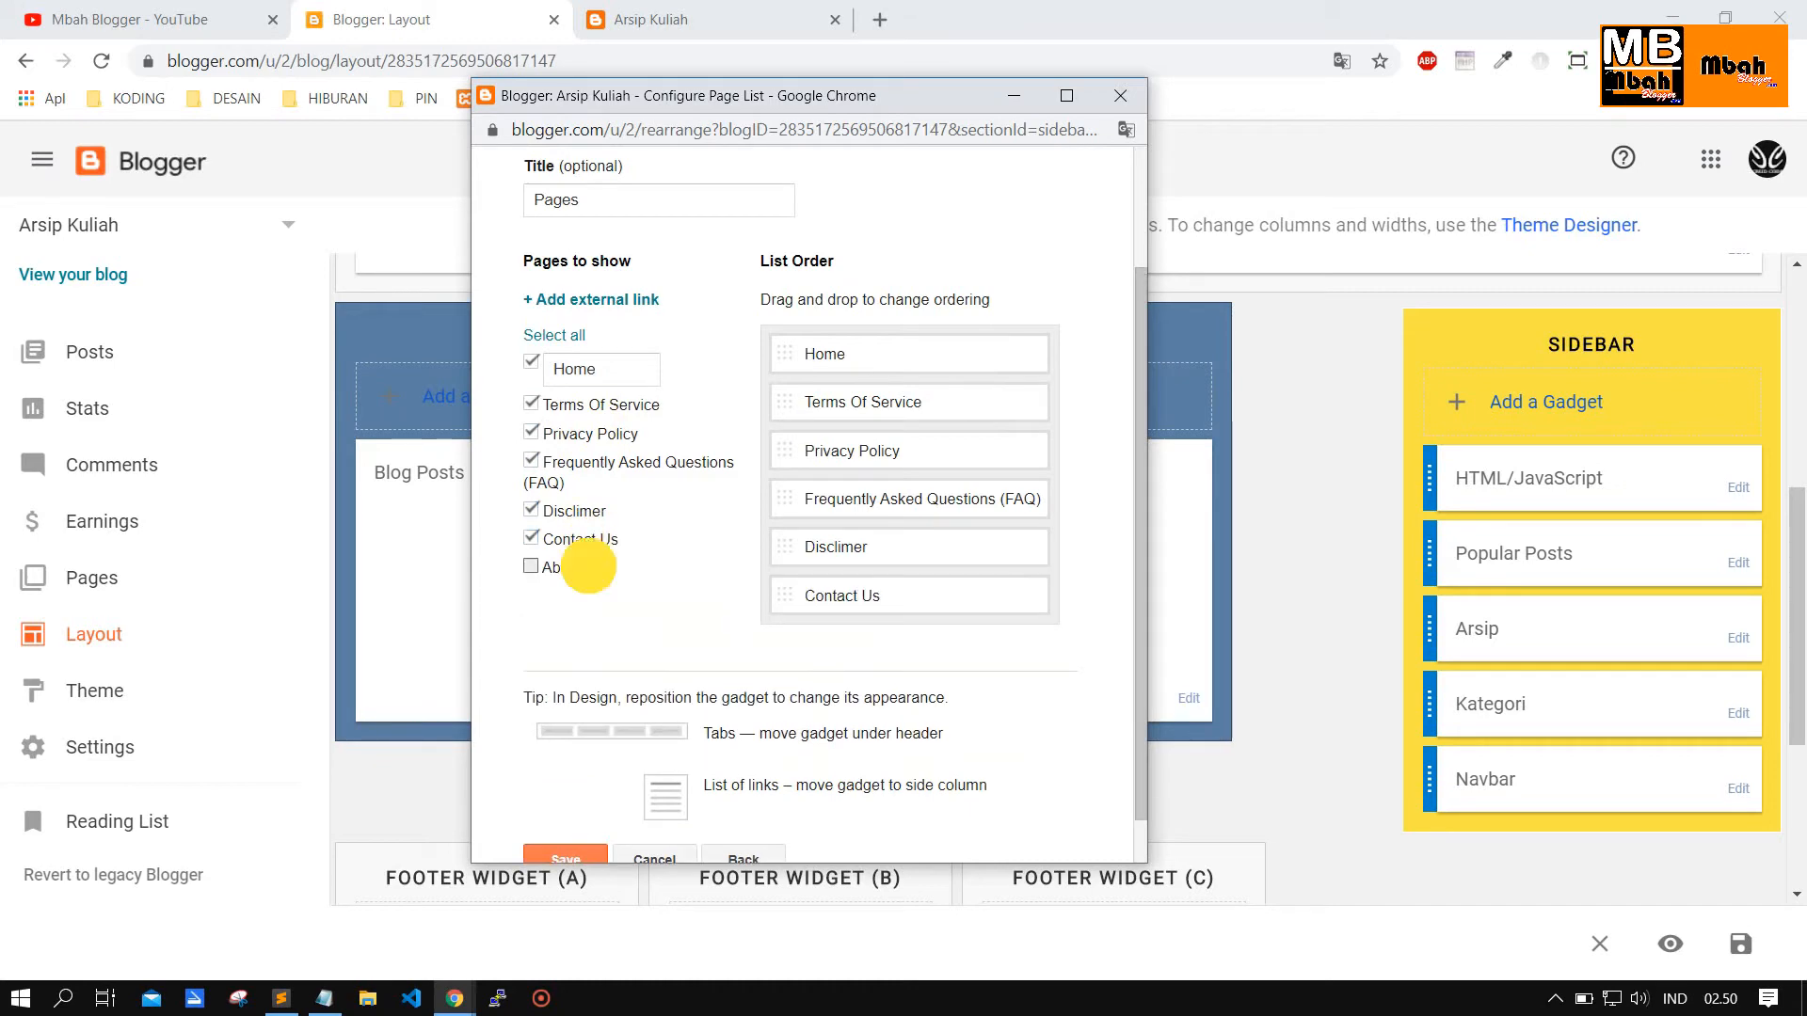
pyautogui.click(573, 568)
pyautogui.scroll(-1, 584, 605)
pyautogui.click(561, 798)
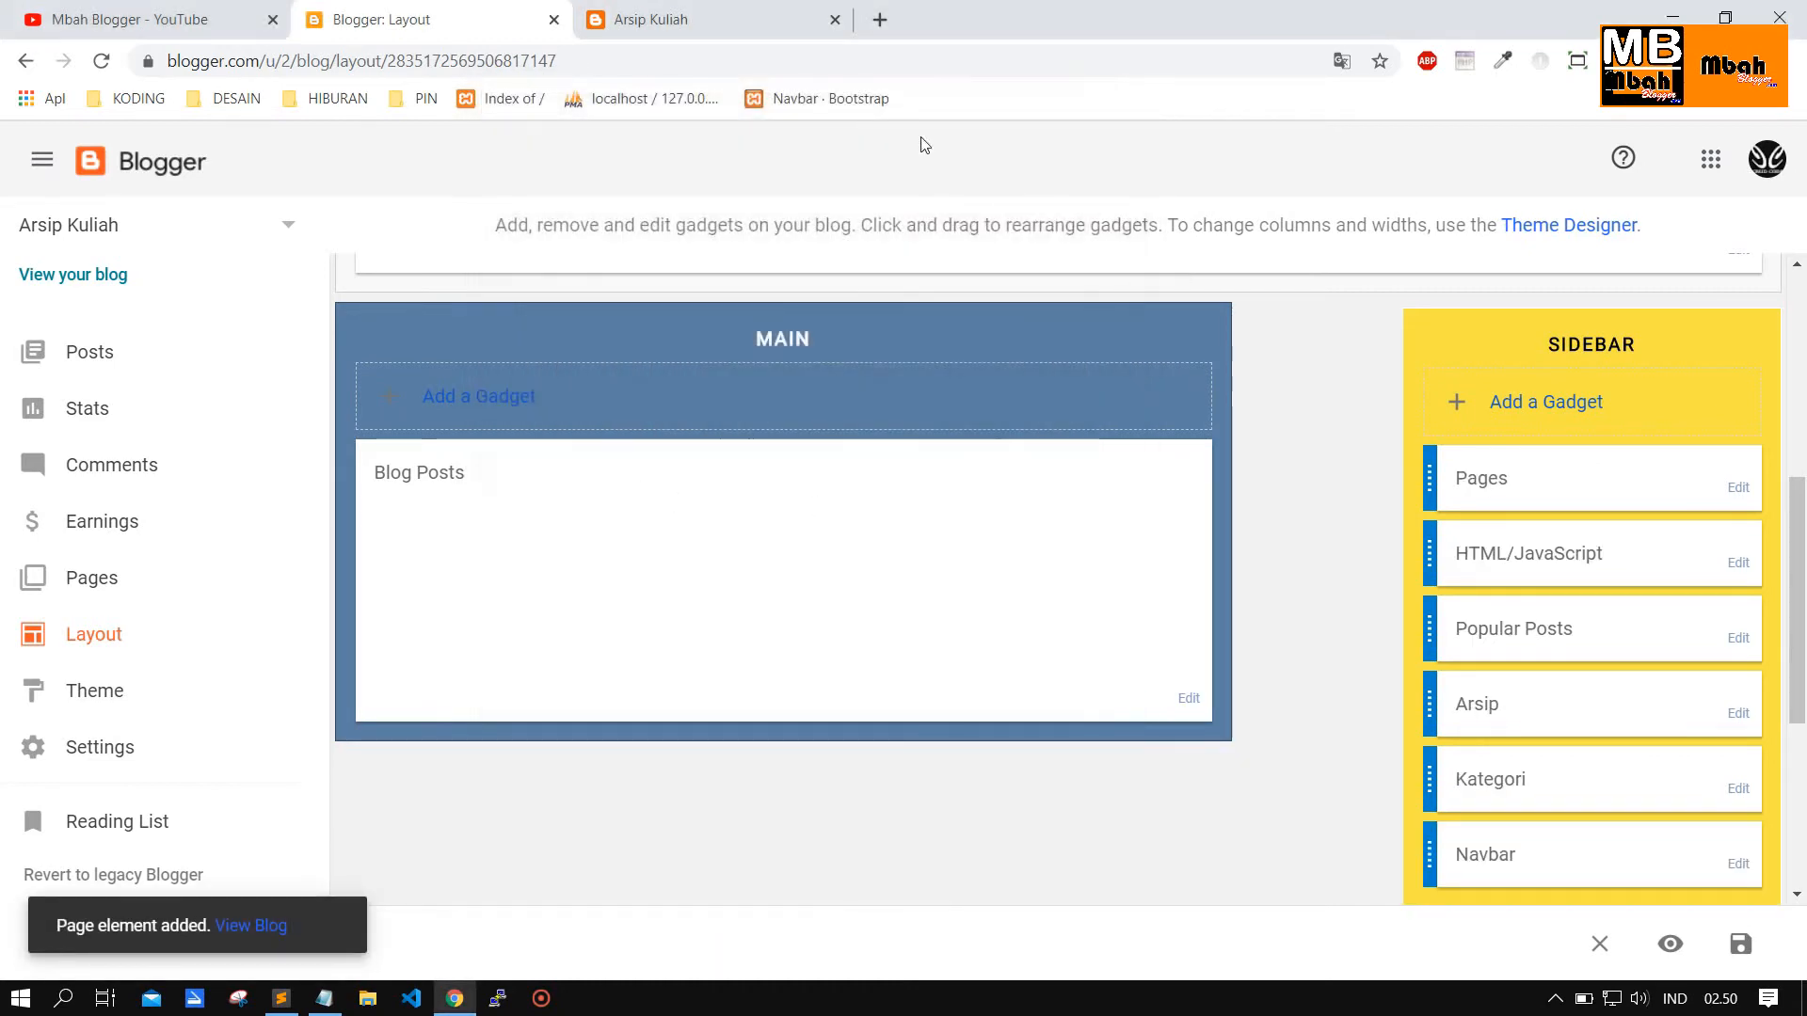
# Reload the blog and check the Terms Of Service link in both the sidebar page list and the Halaman menu.
pyautogui.click(659, 19)
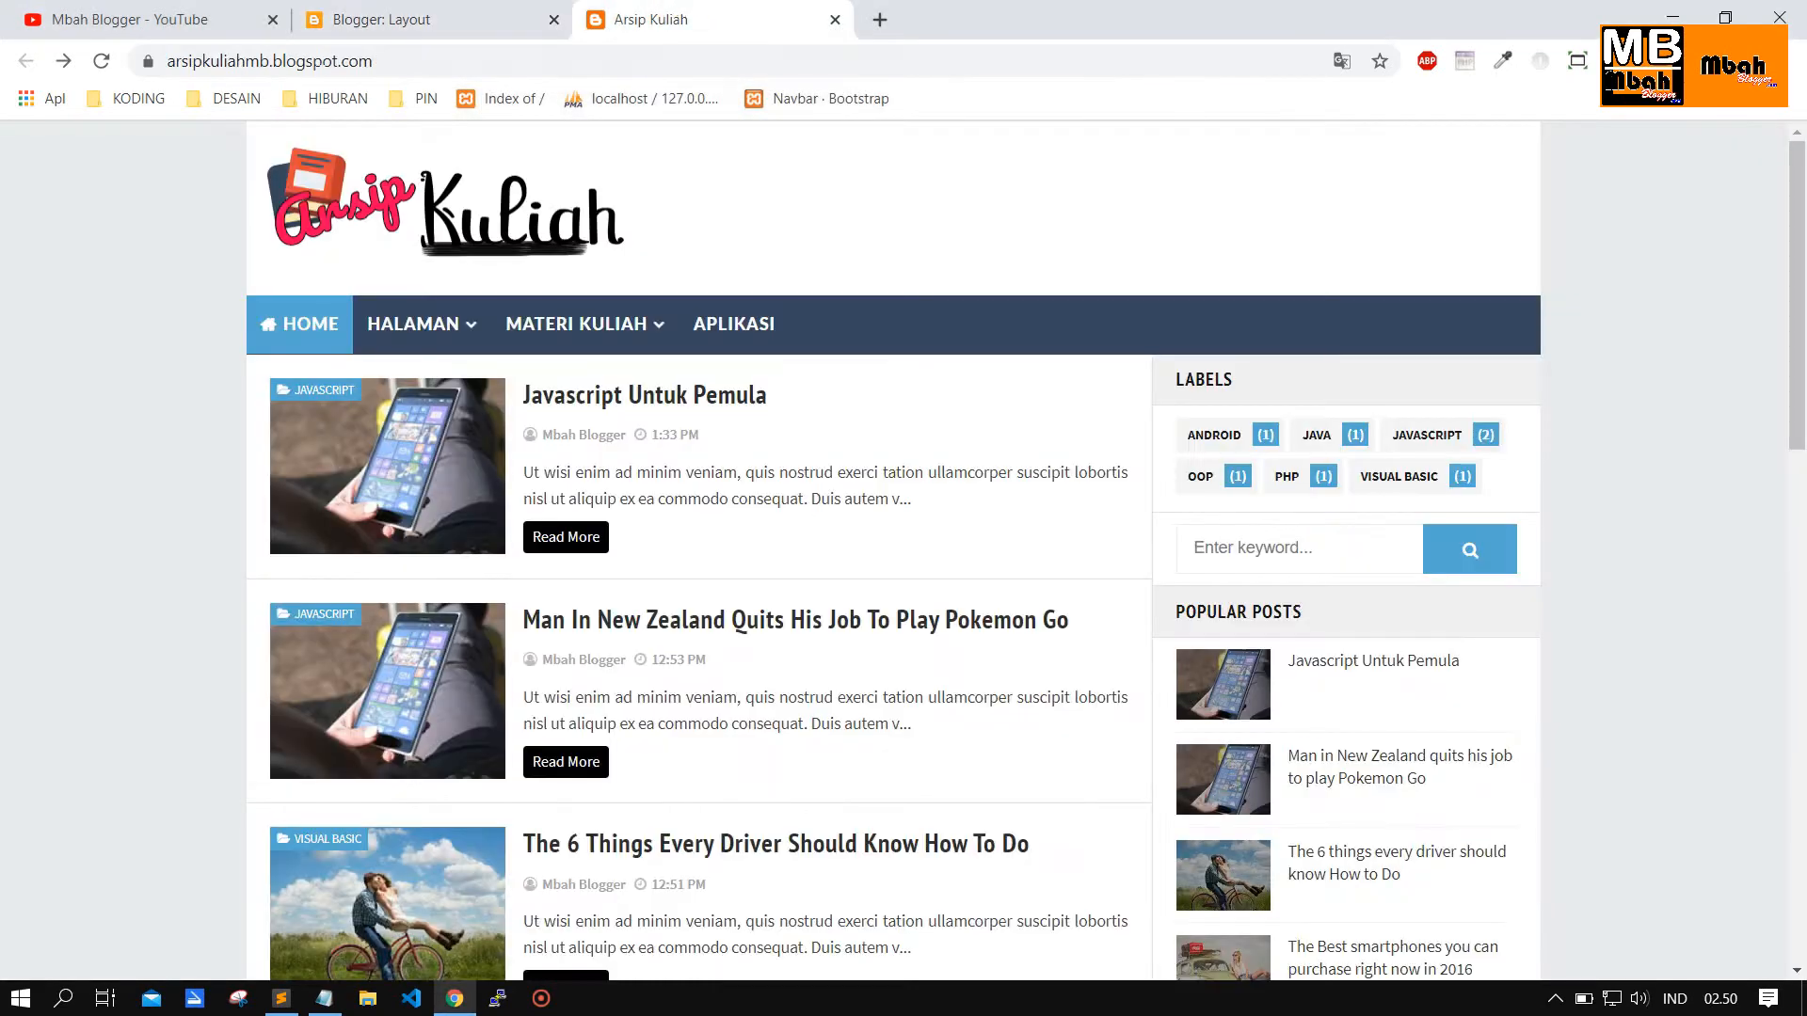
pyautogui.click(100, 62)
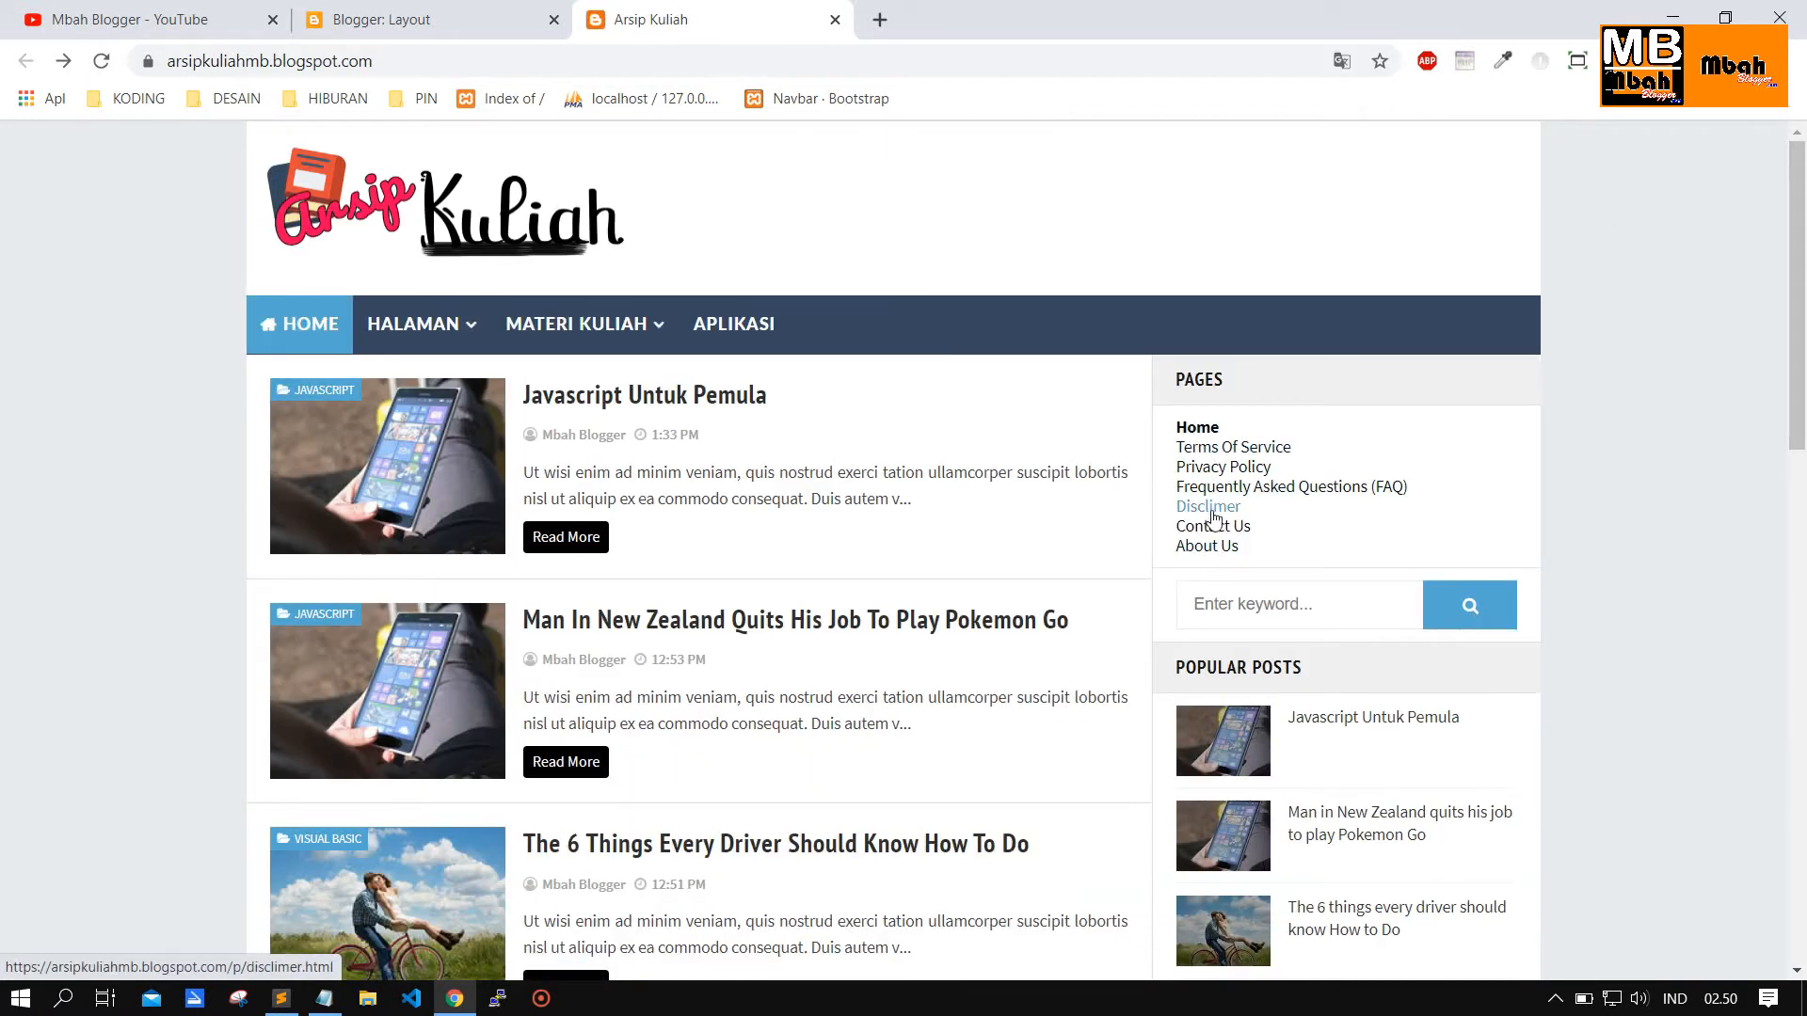
pyautogui.moveTo(419, 323)
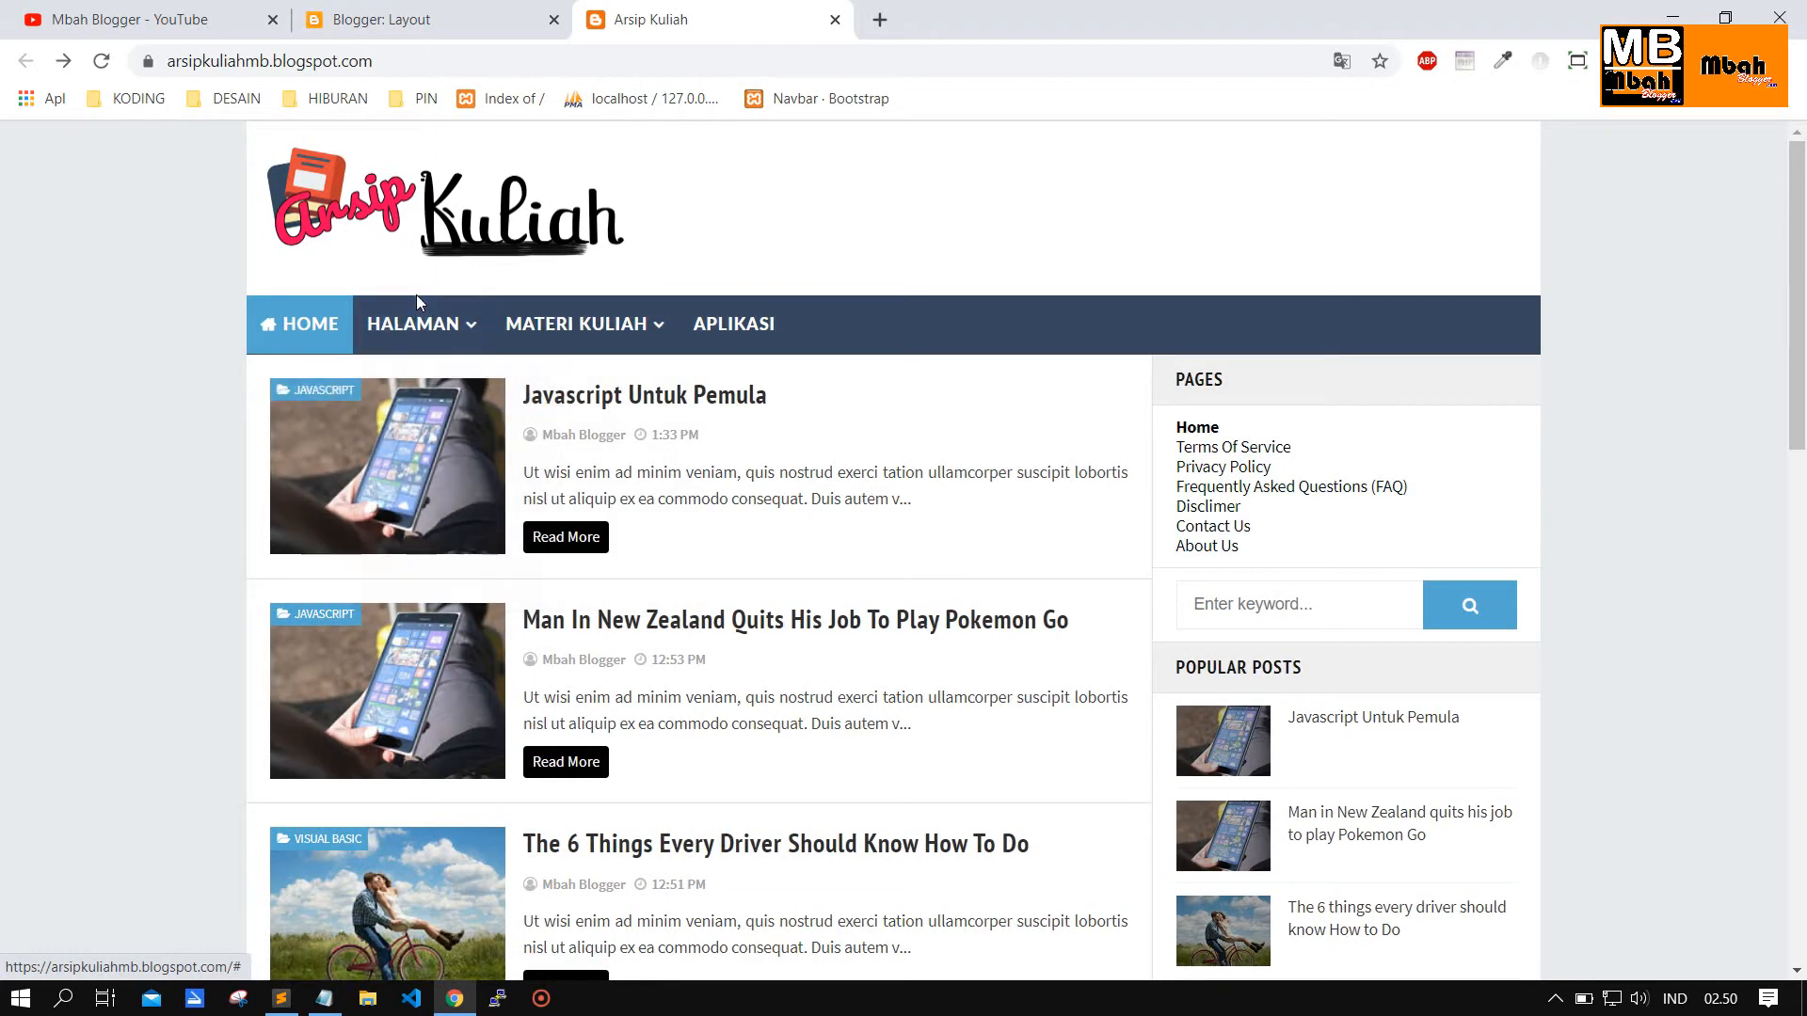
pyautogui.click(1233, 449)
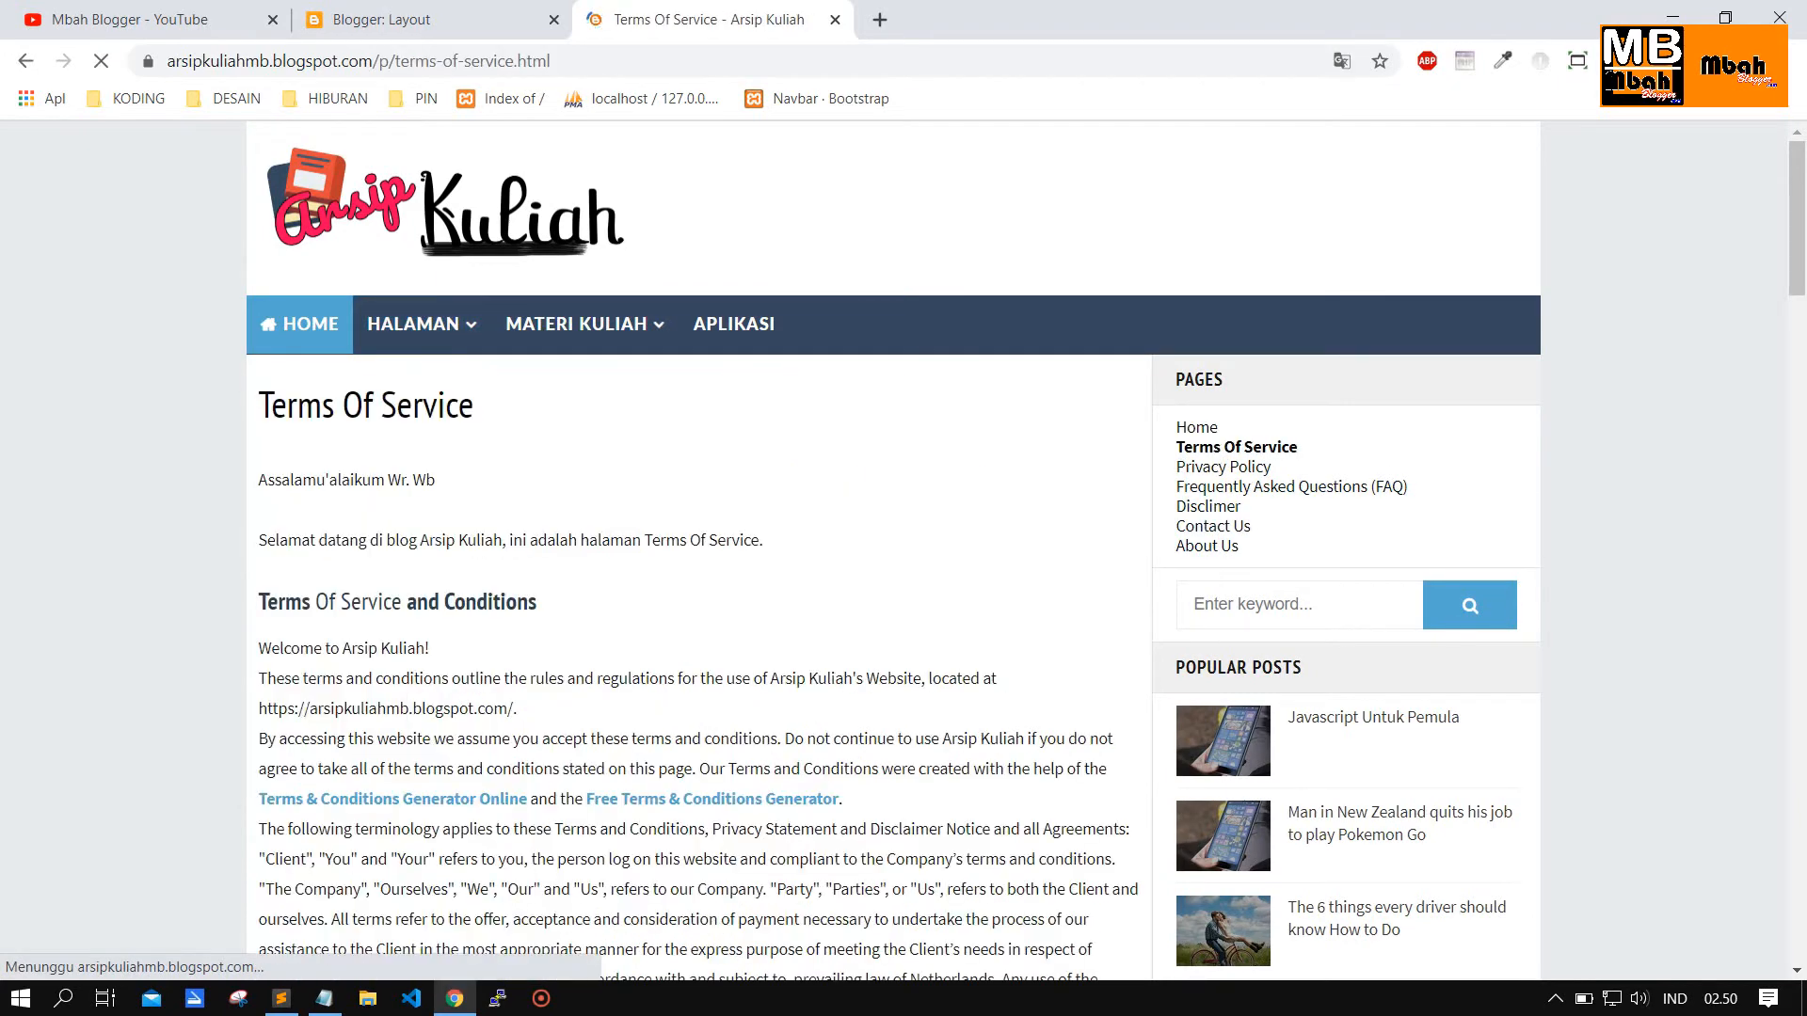
pyautogui.moveTo(421, 437)
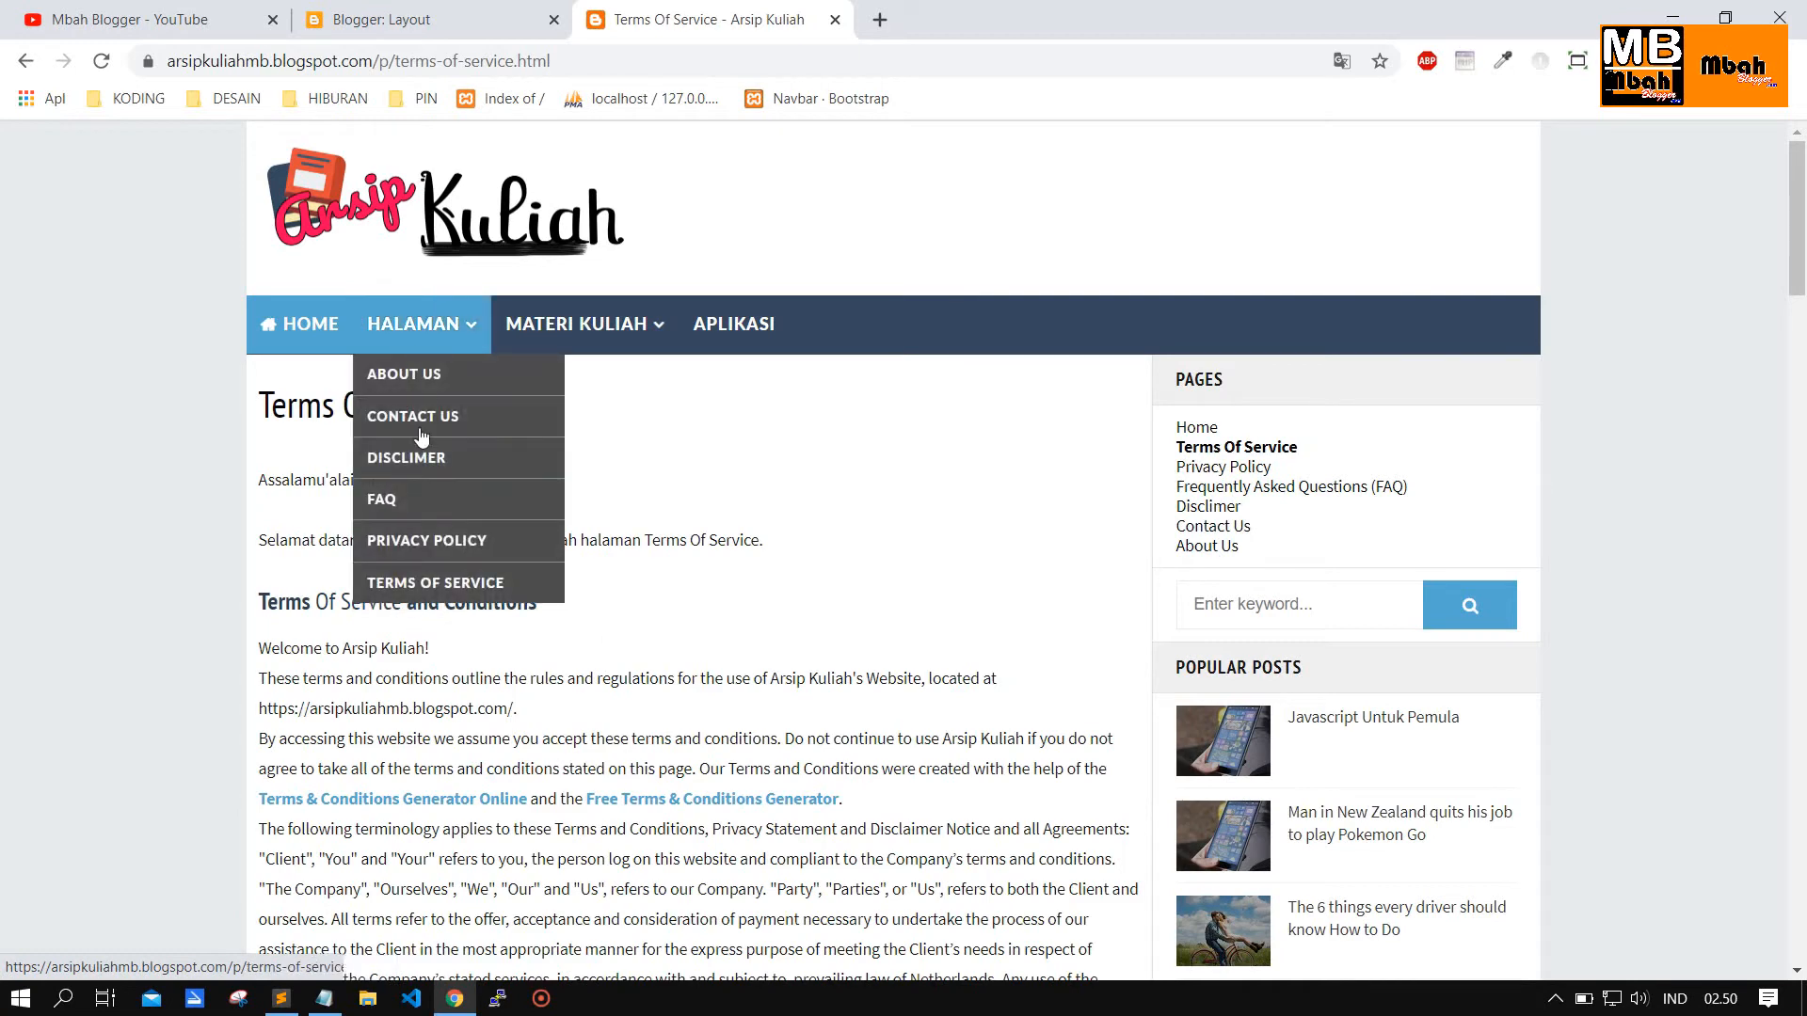
pyautogui.click(425, 585)
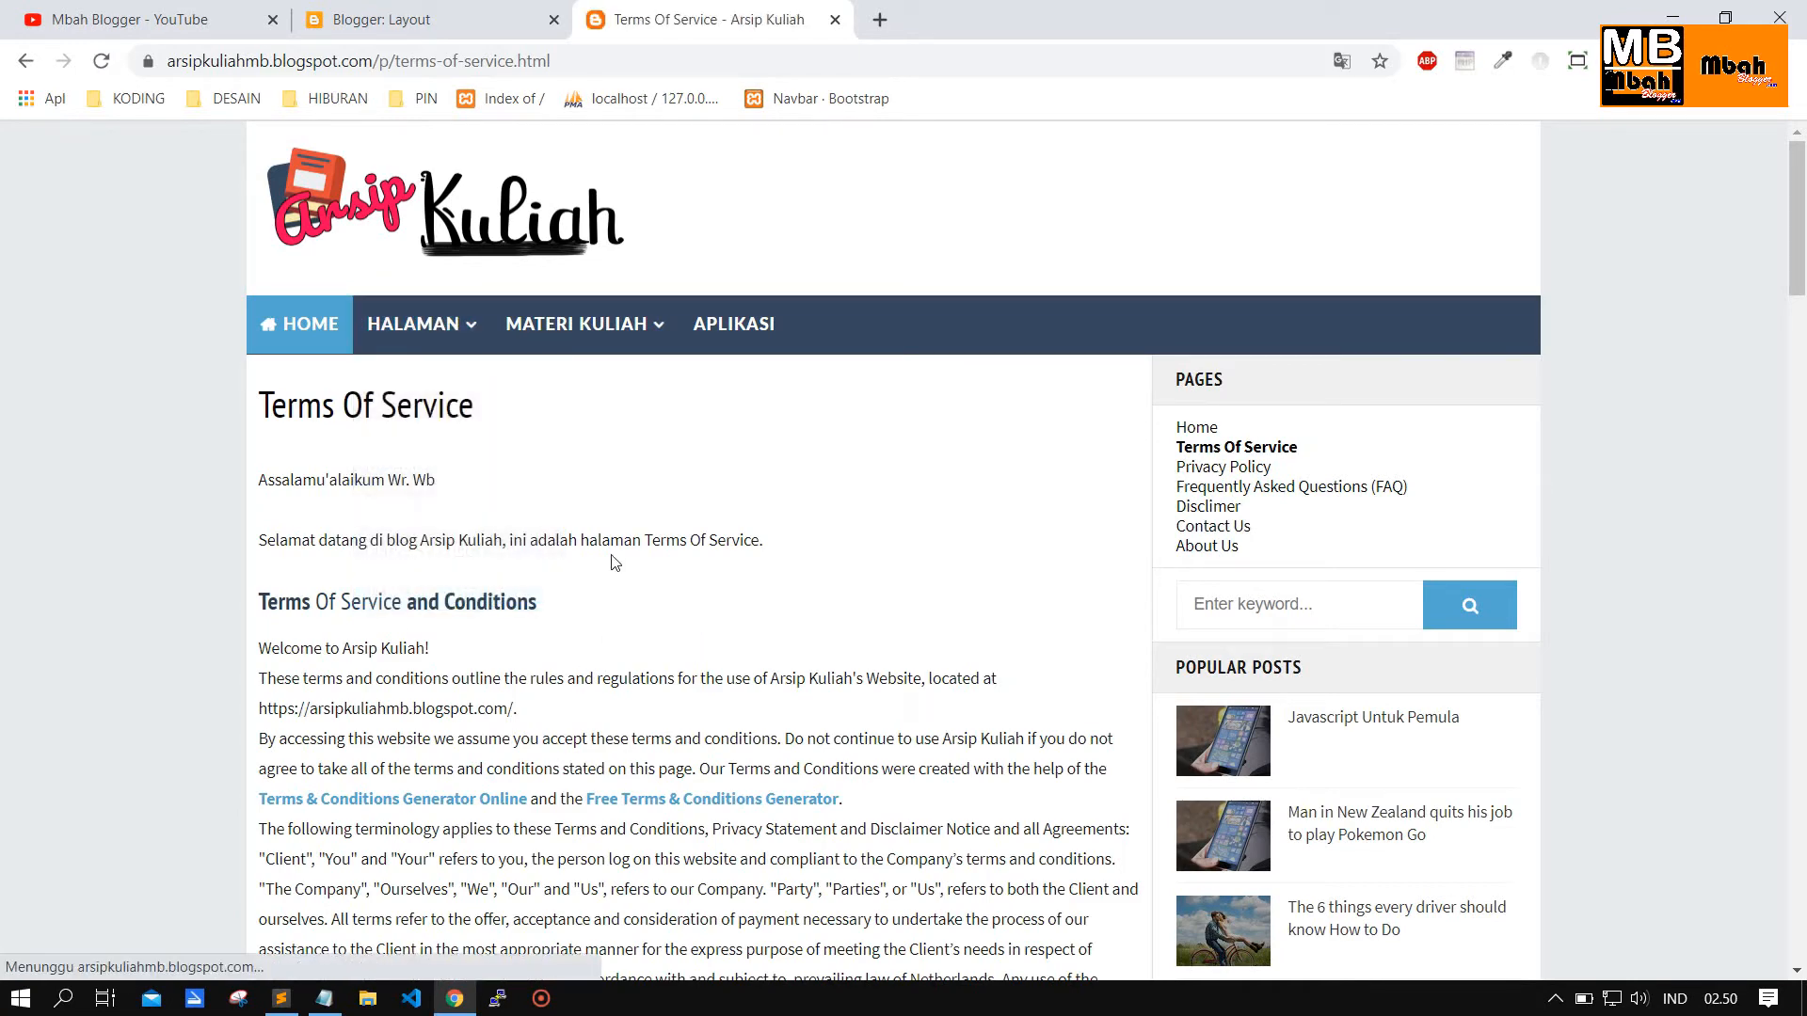
# Remove the Pages gadget from the sidebar in the blog layout.
pyautogui.click(381, 19)
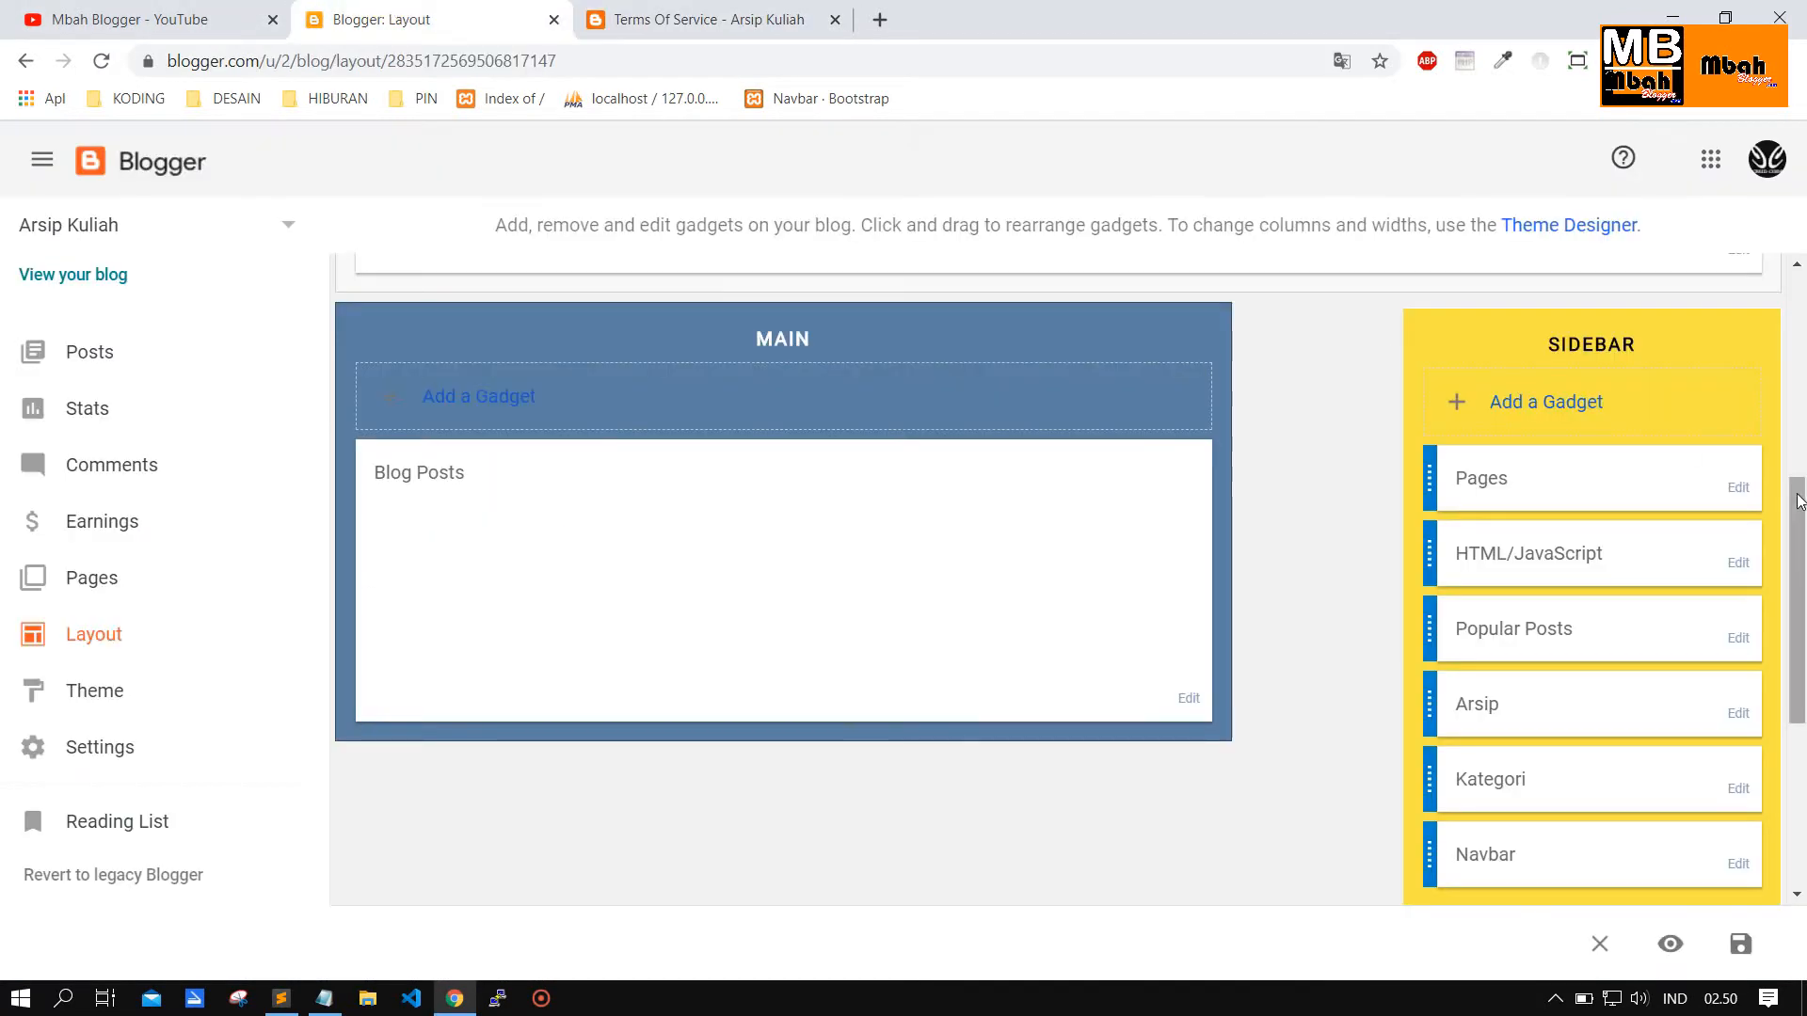
pyautogui.click(1738, 492)
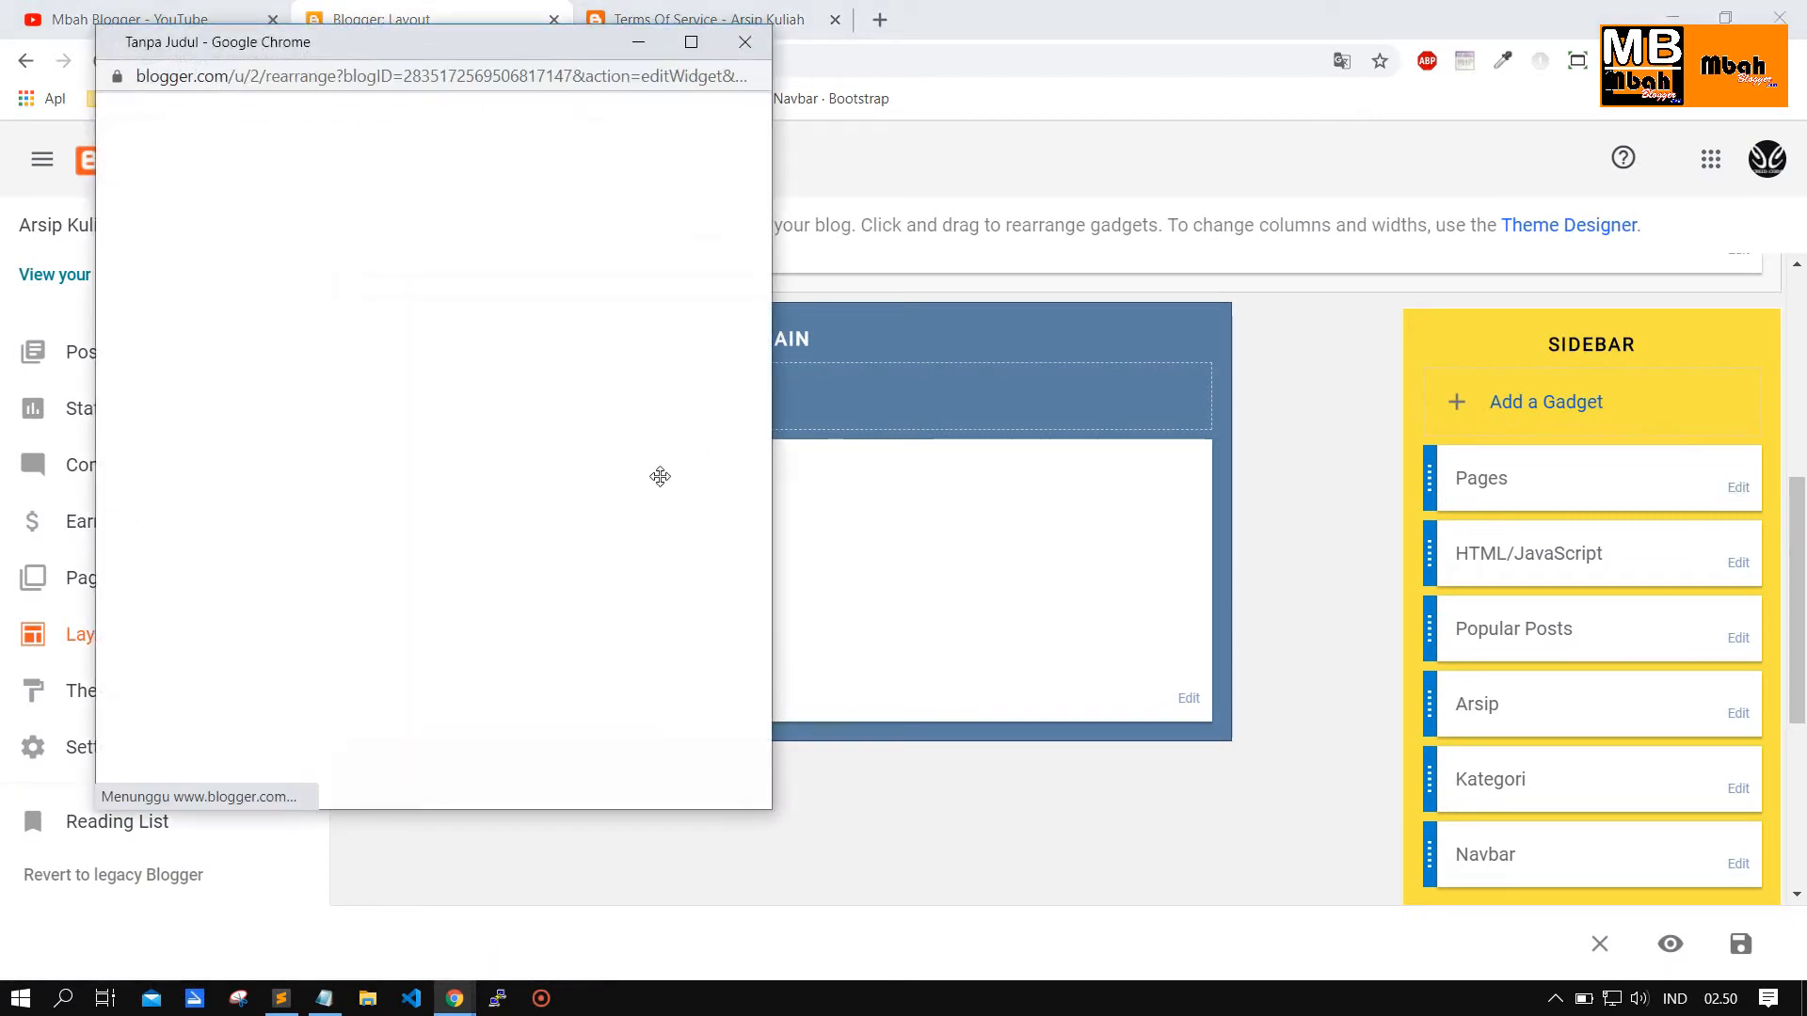
pyautogui.click(368, 752)
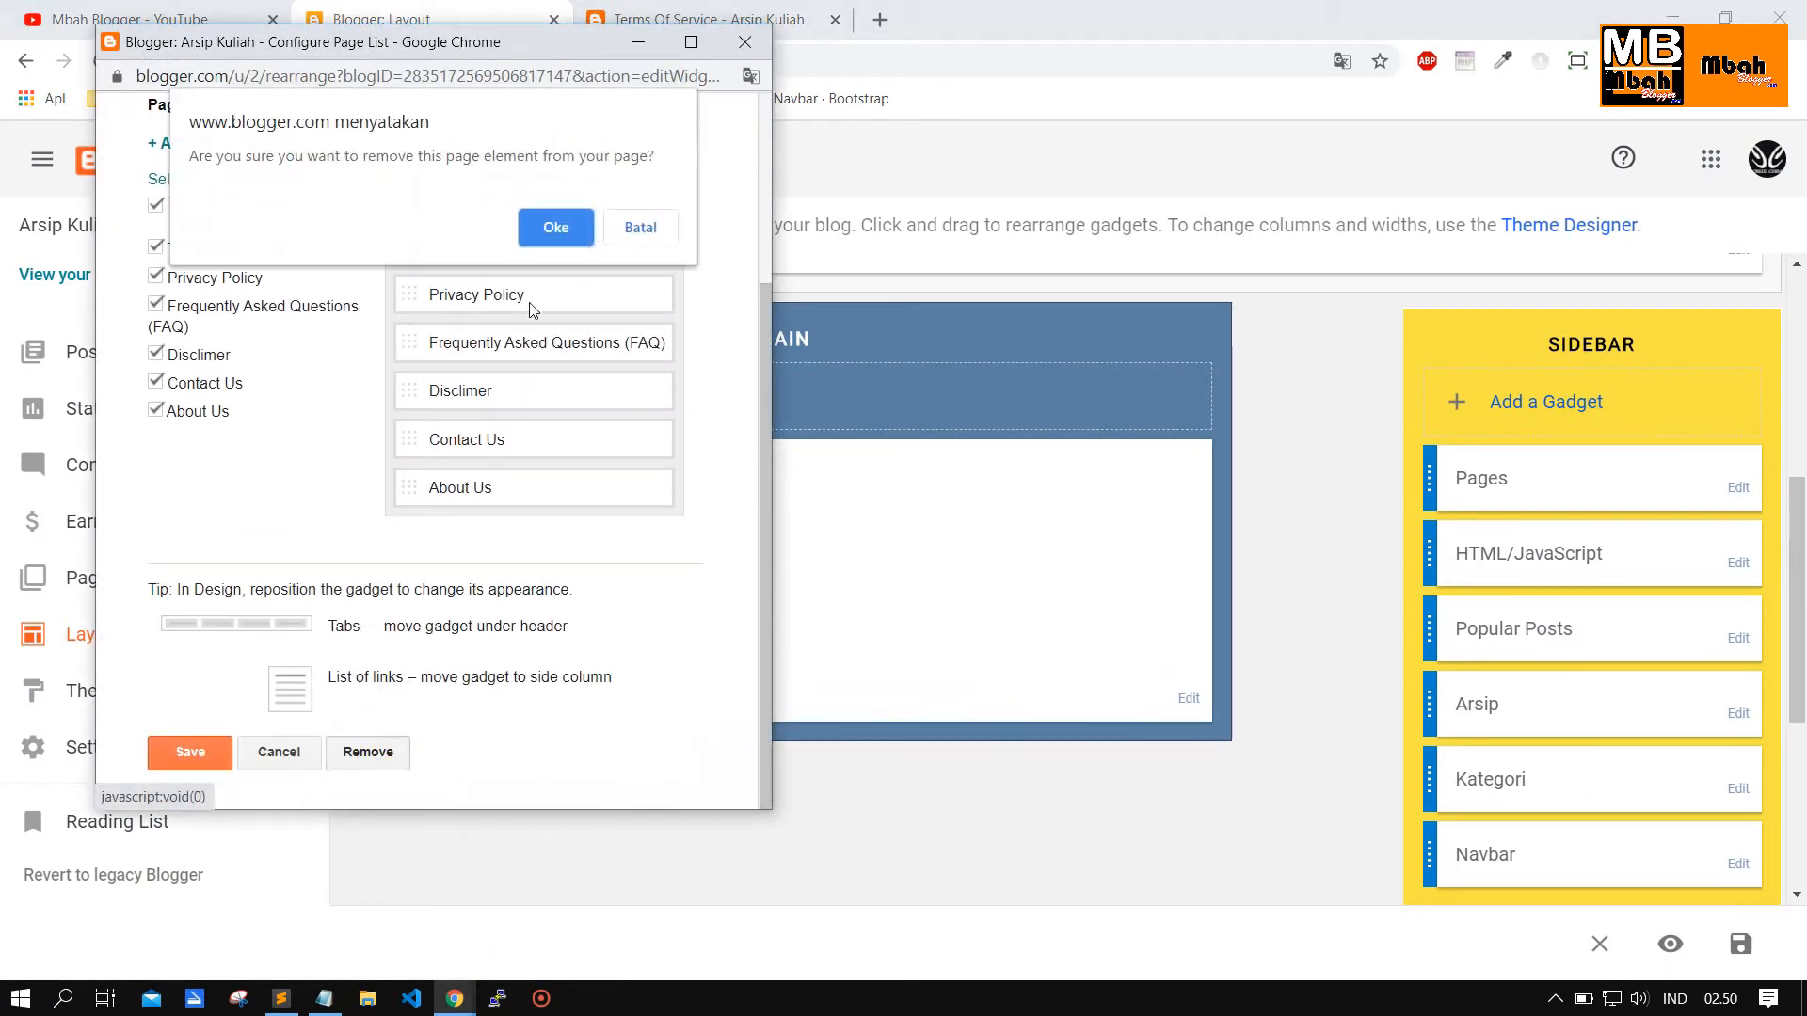
pyautogui.click(553, 229)
# Choose the Link List gadget as a new gadget for the sidebar.
pyautogui.click(1547, 404)
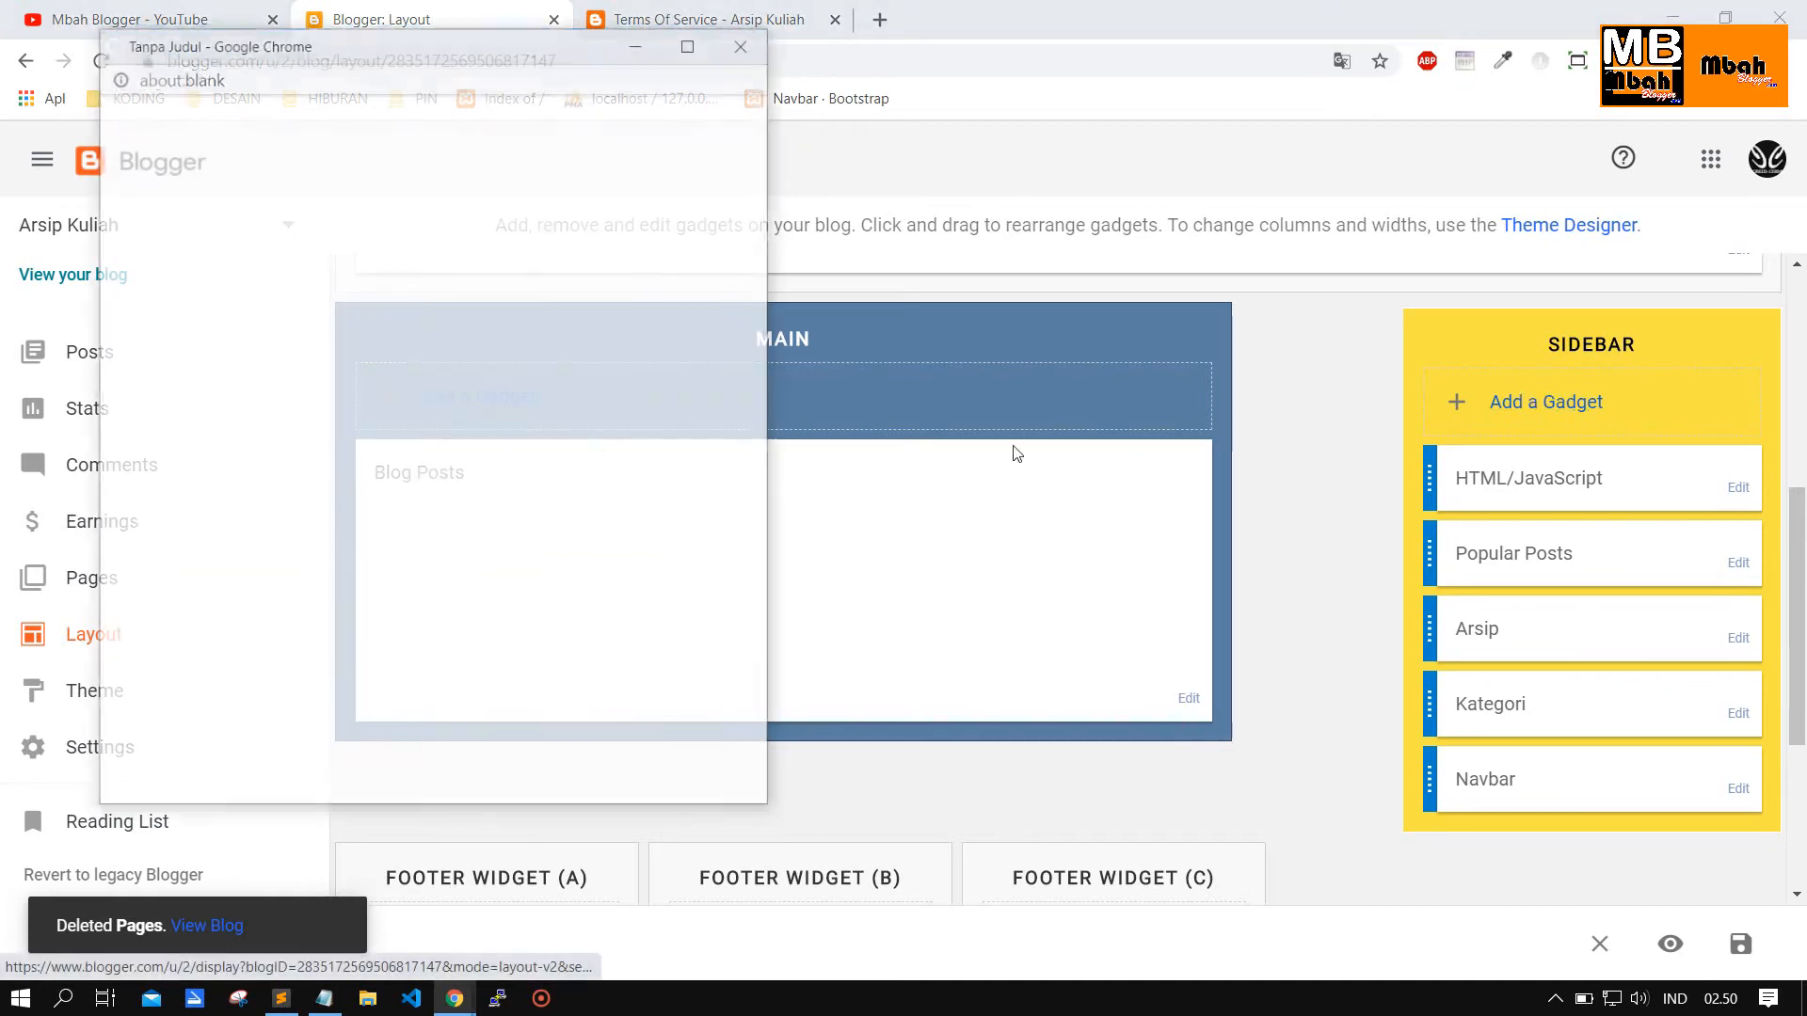
pyautogui.scroll(-15, 454, 428)
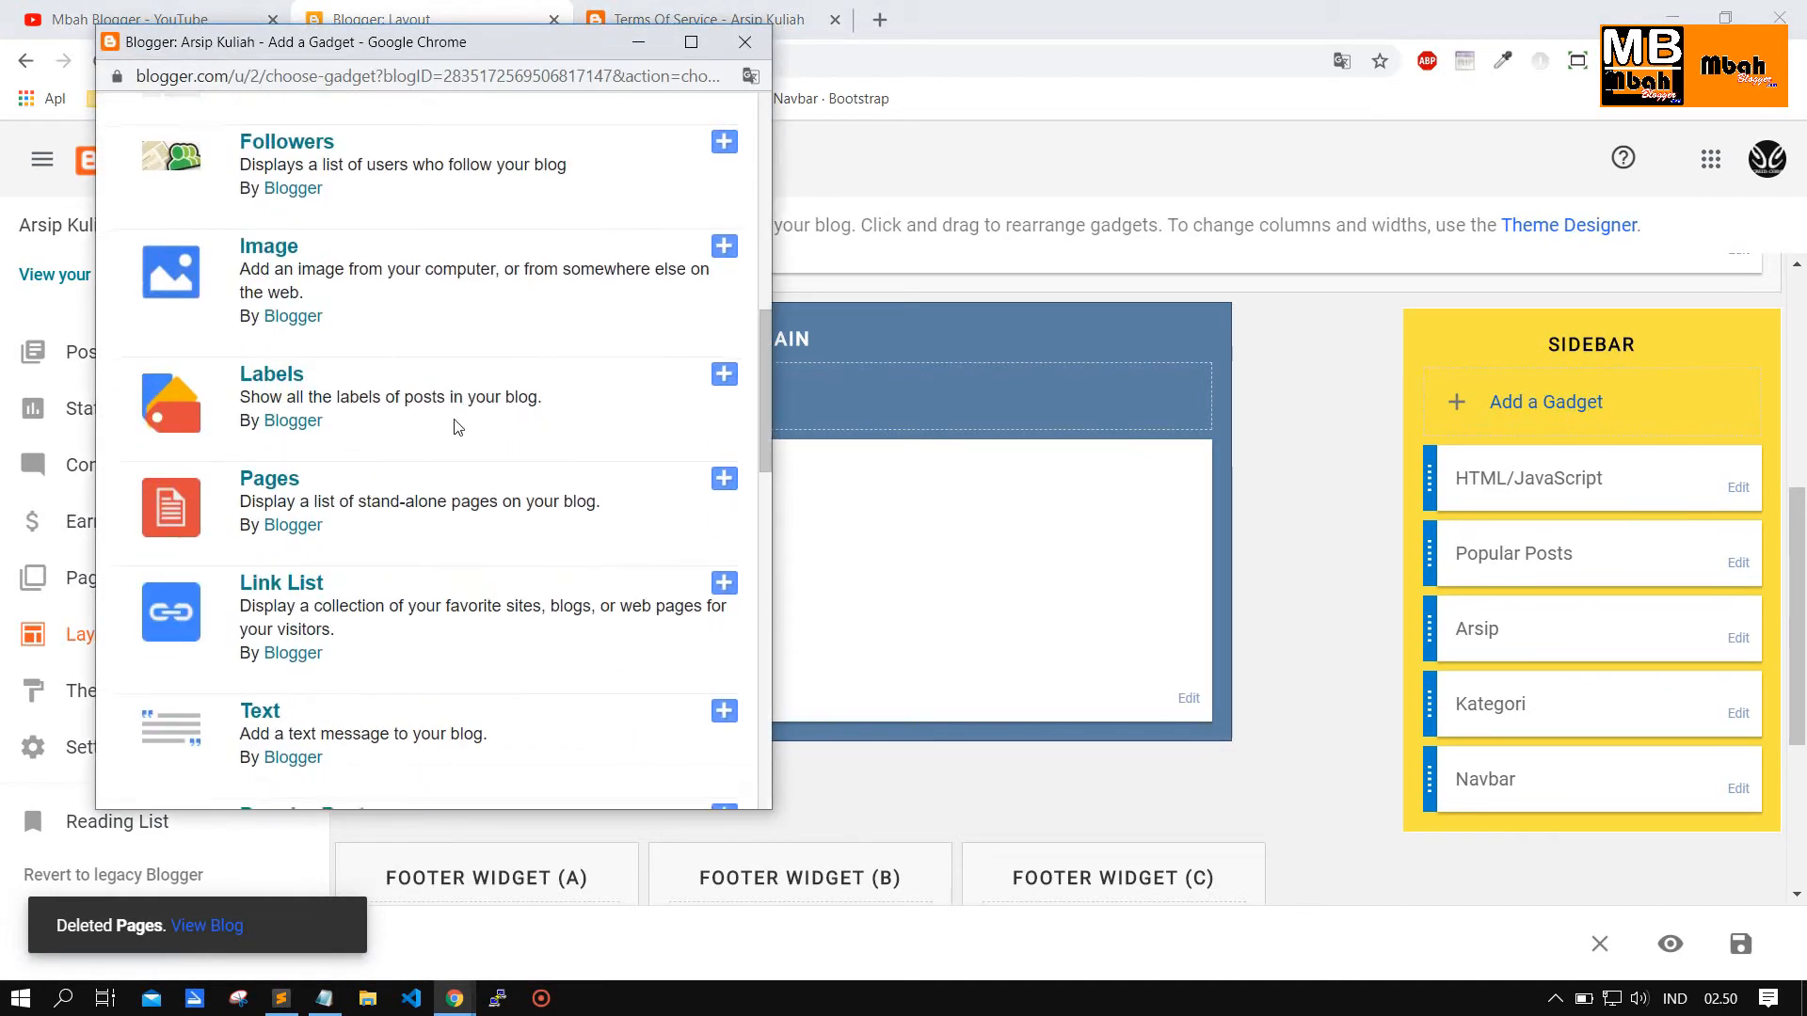
pyautogui.scroll(1, 454, 434)
pyautogui.scroll(5, 454, 435)
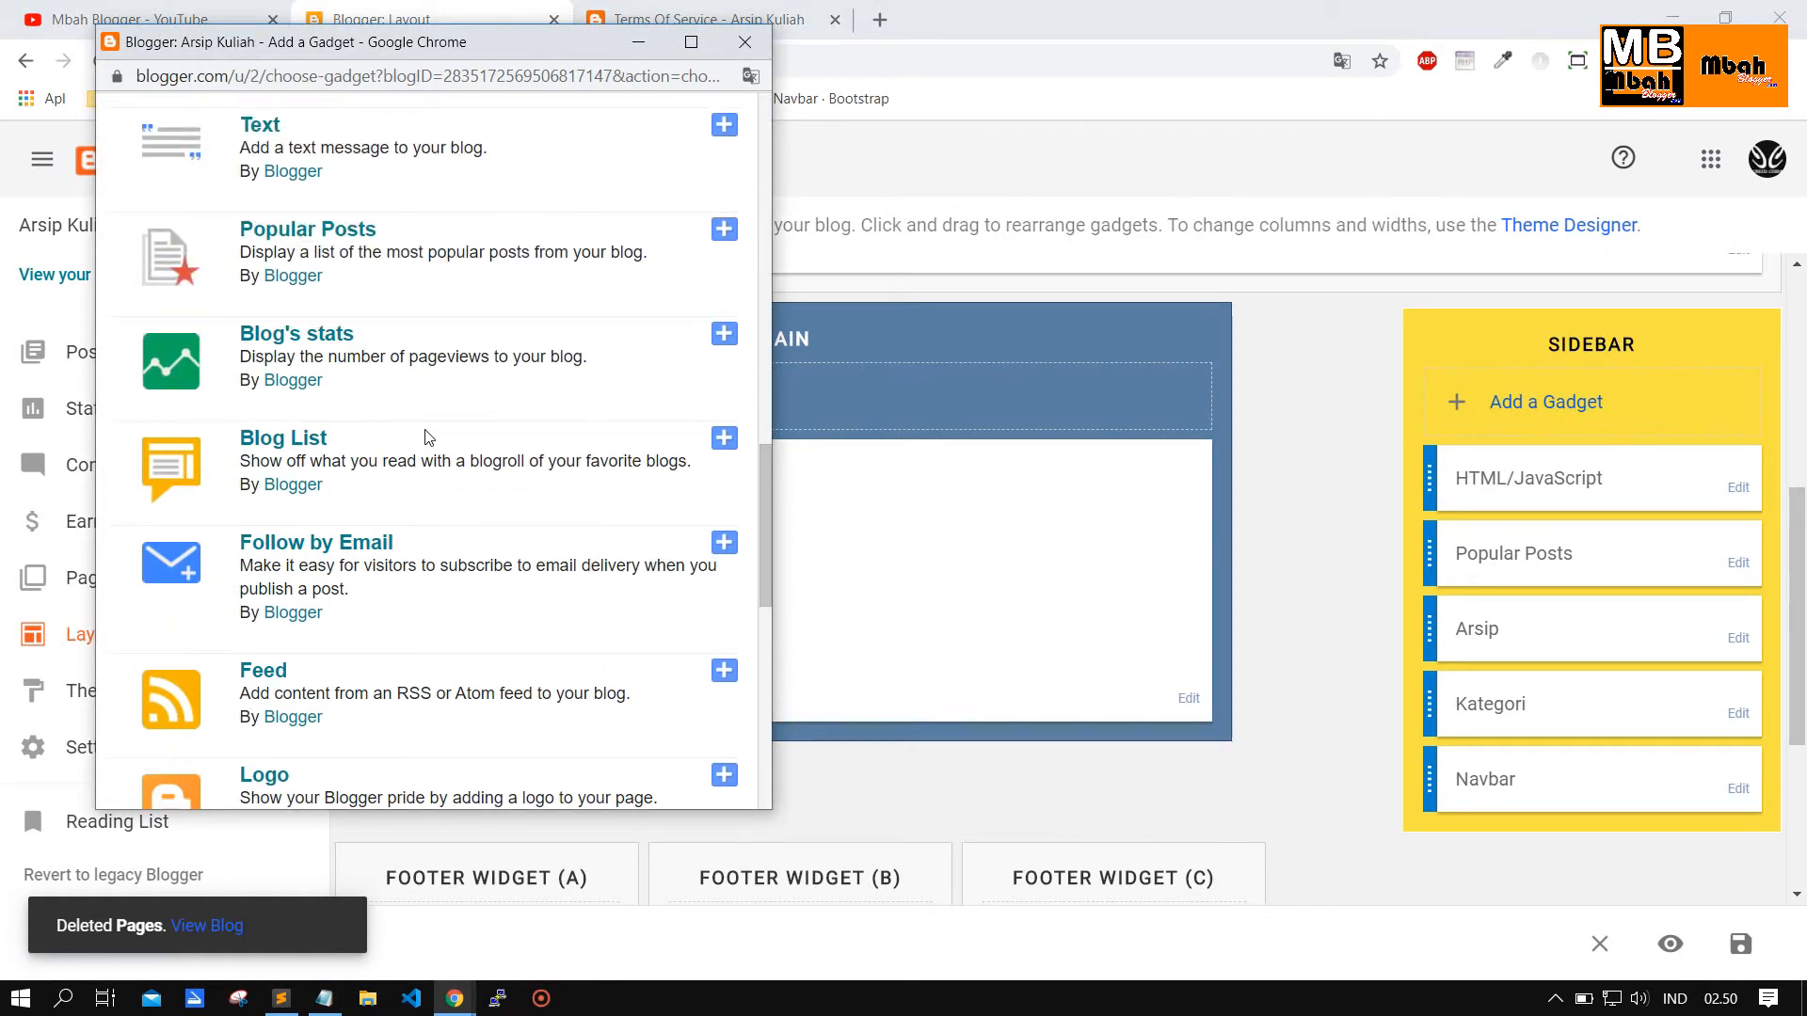
pyautogui.scroll(3, 415, 436)
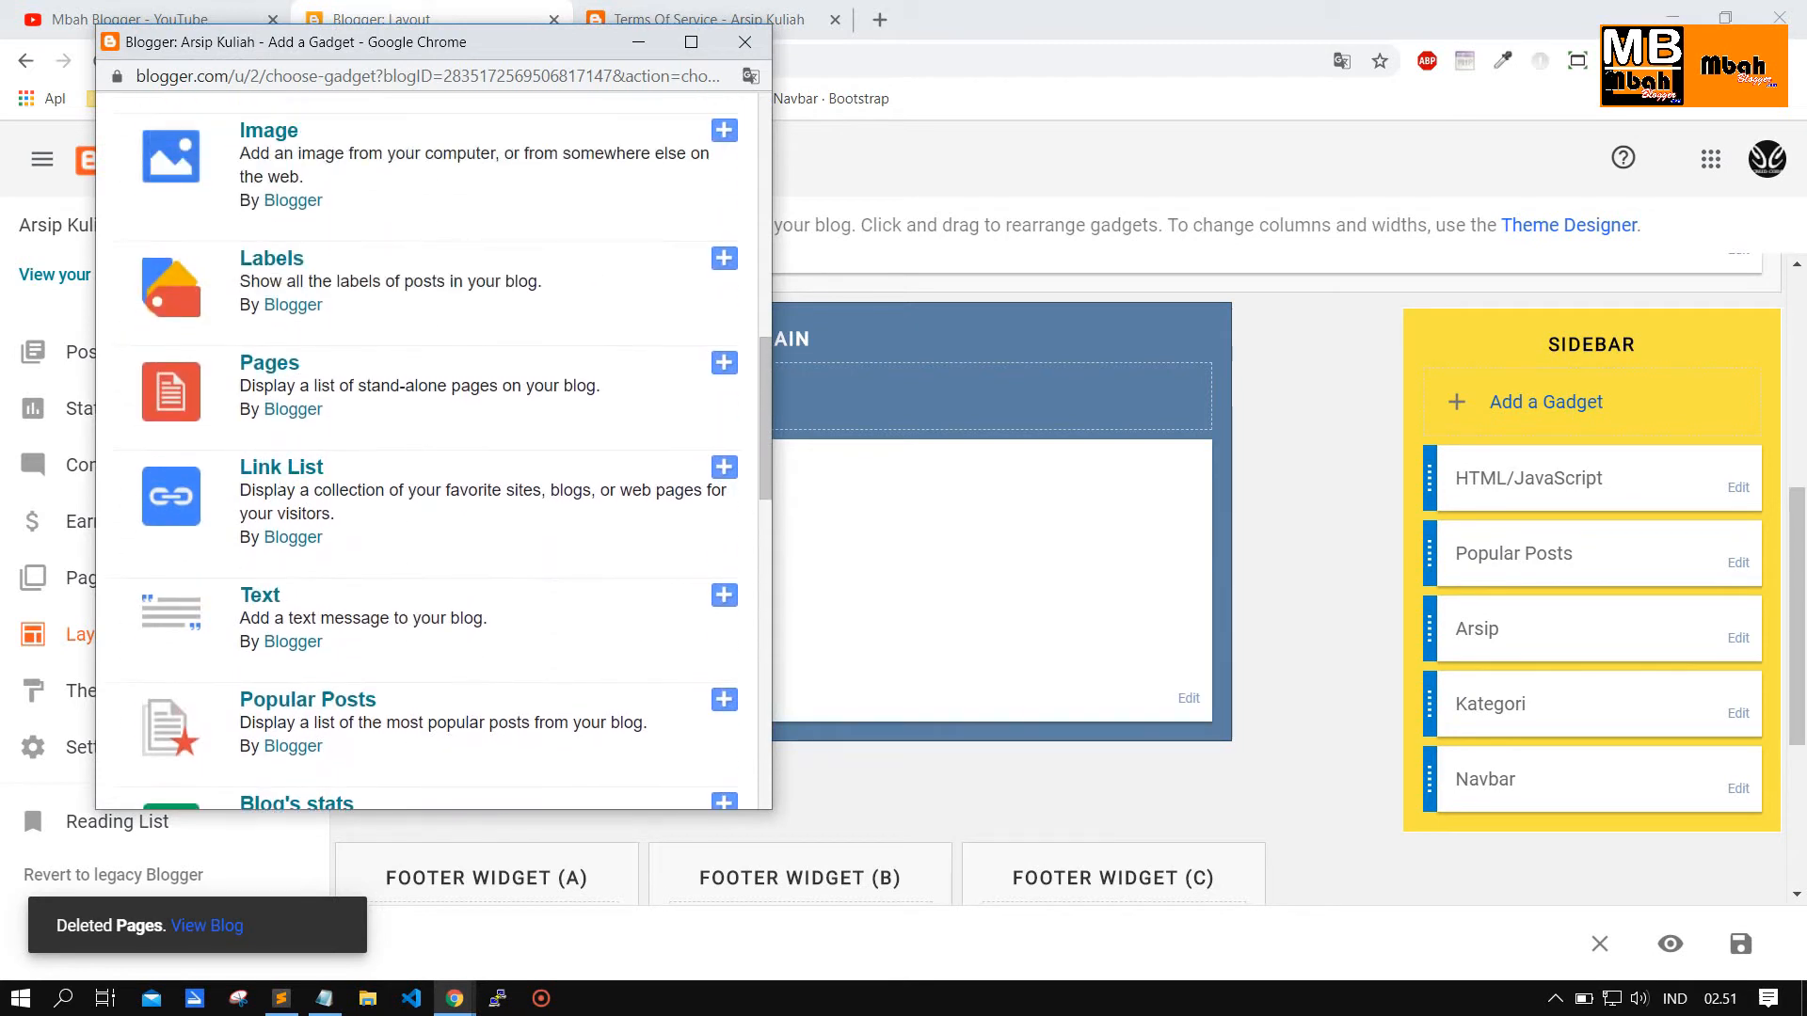
pyautogui.click(724, 466)
# Title the gadget Link List, limit it to 2 items and set its sorting to Sort Alphabetically.
pyautogui.click(400, 279)
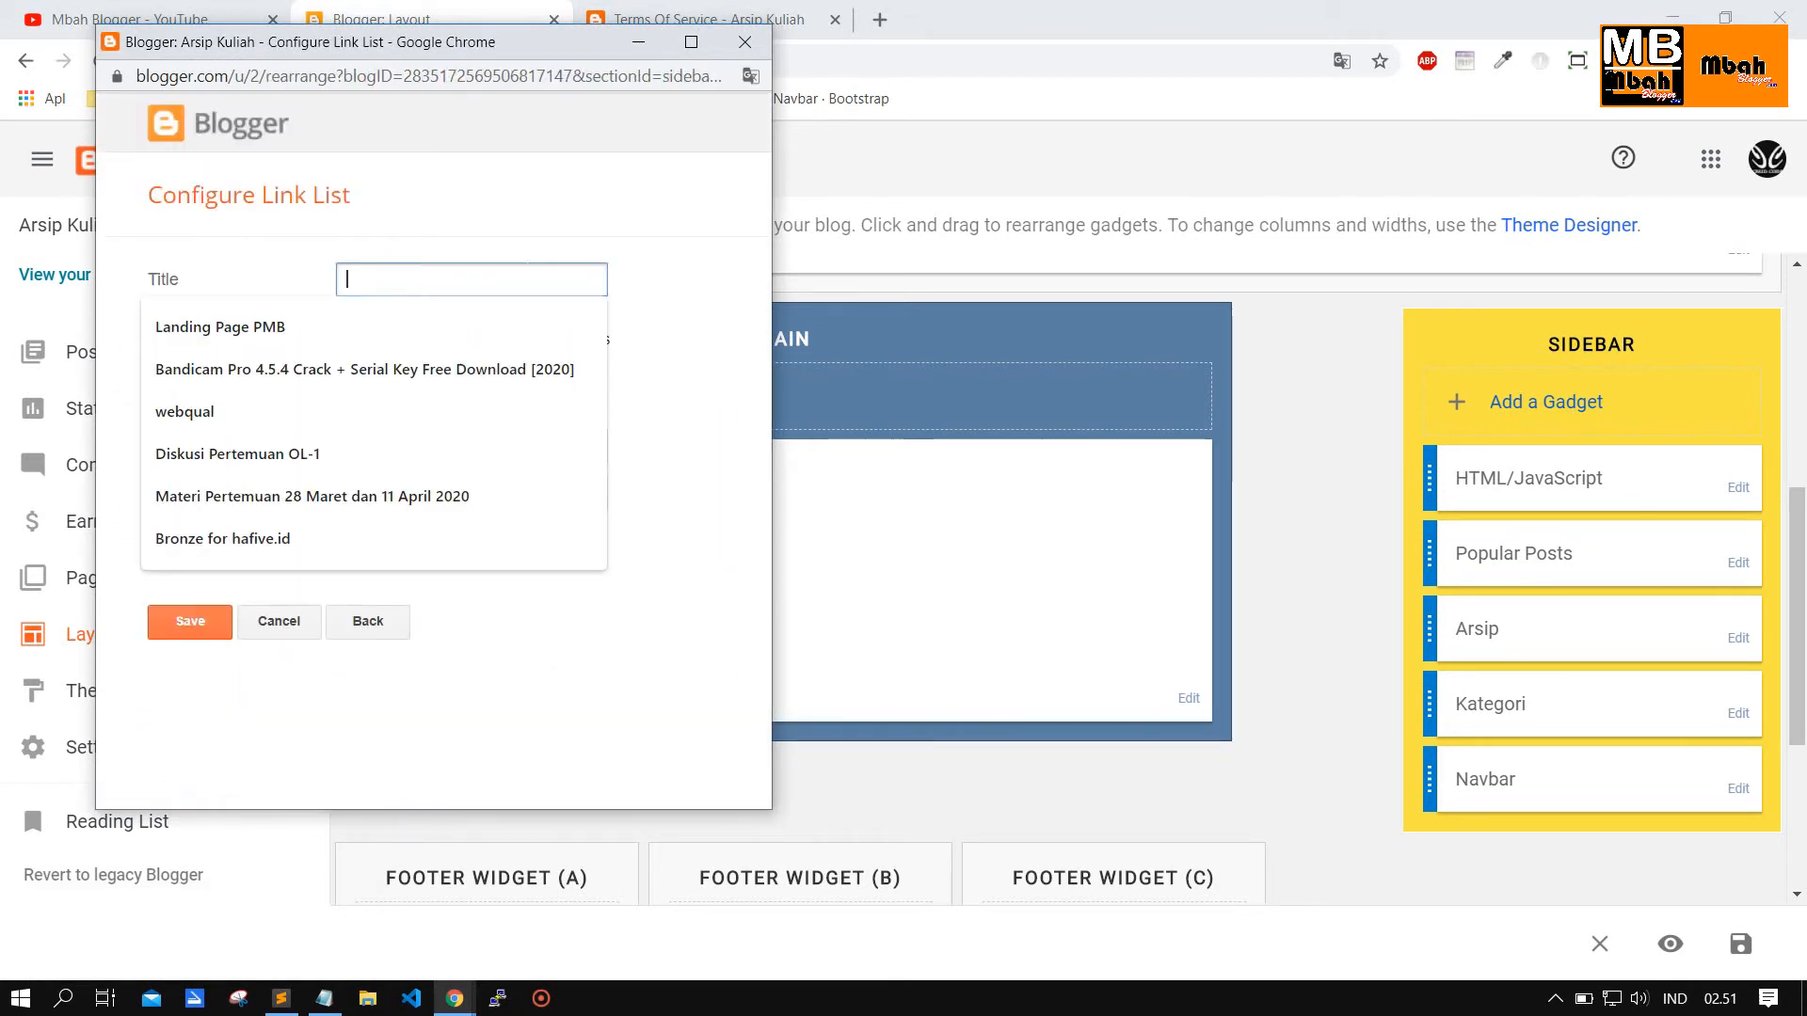
pyautogui.click(577, 234)
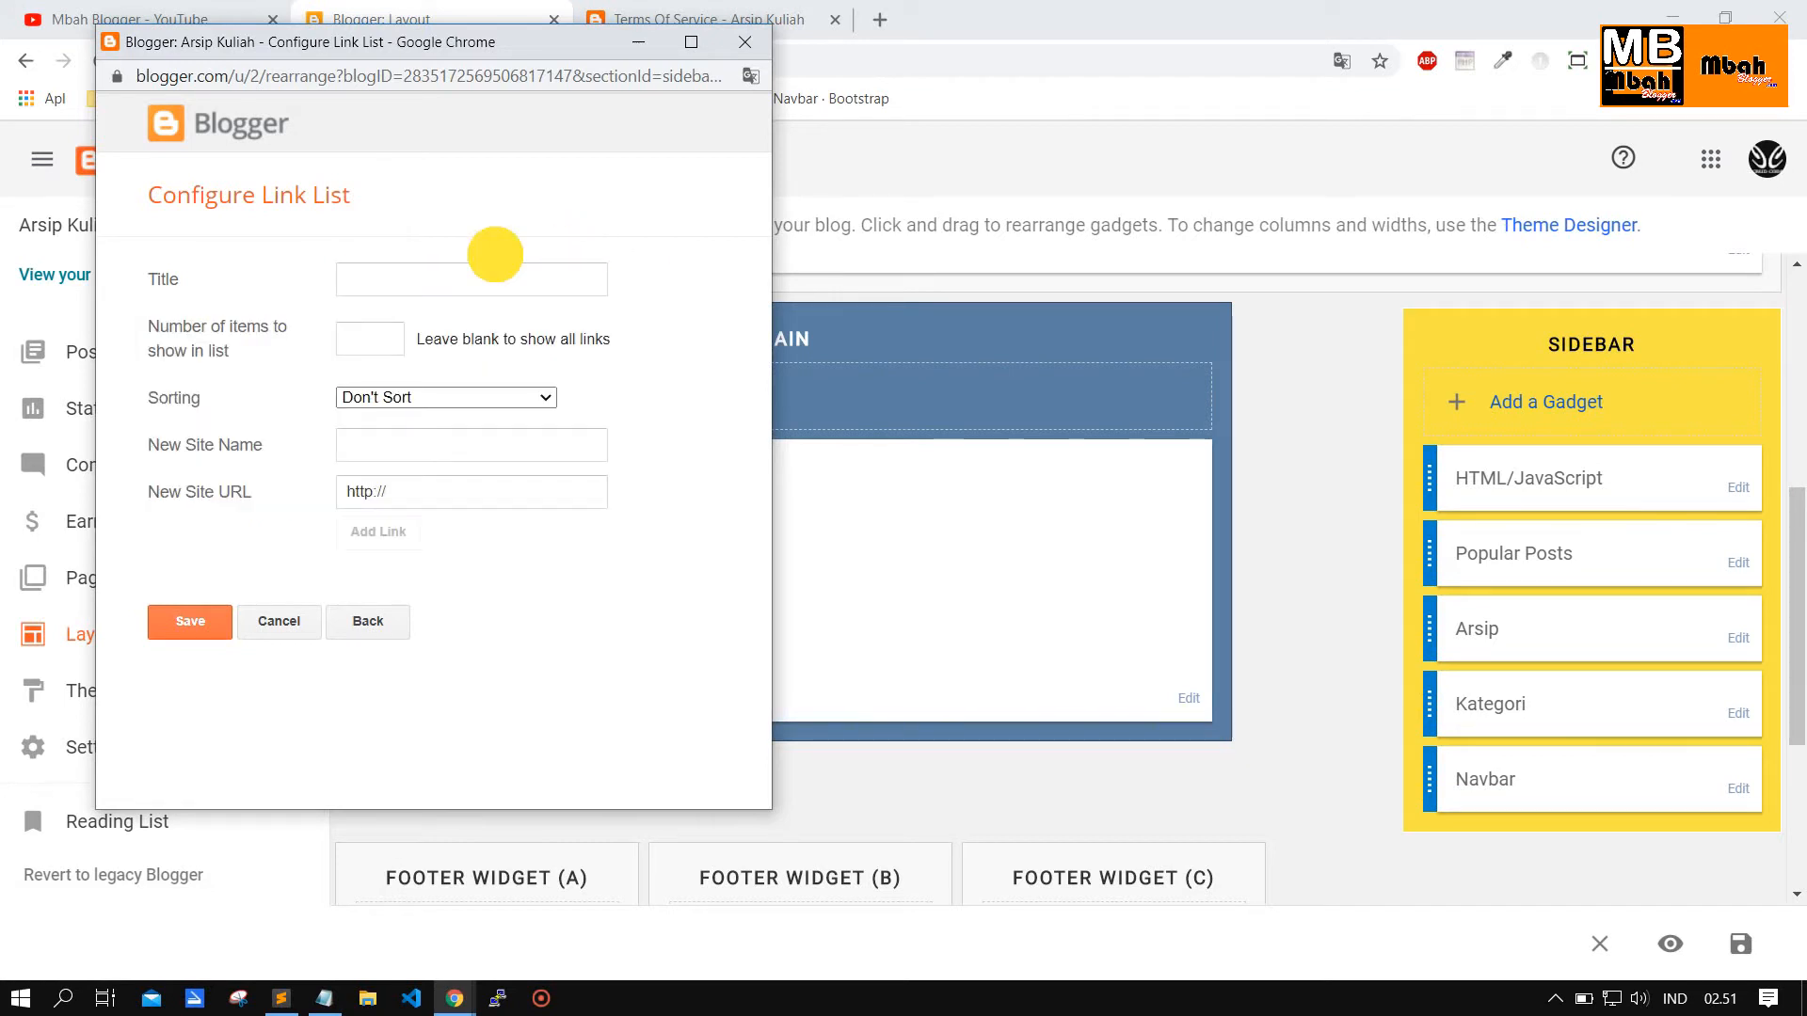
pyautogui.click(496, 279)
pyautogui.write('Link Lisr')
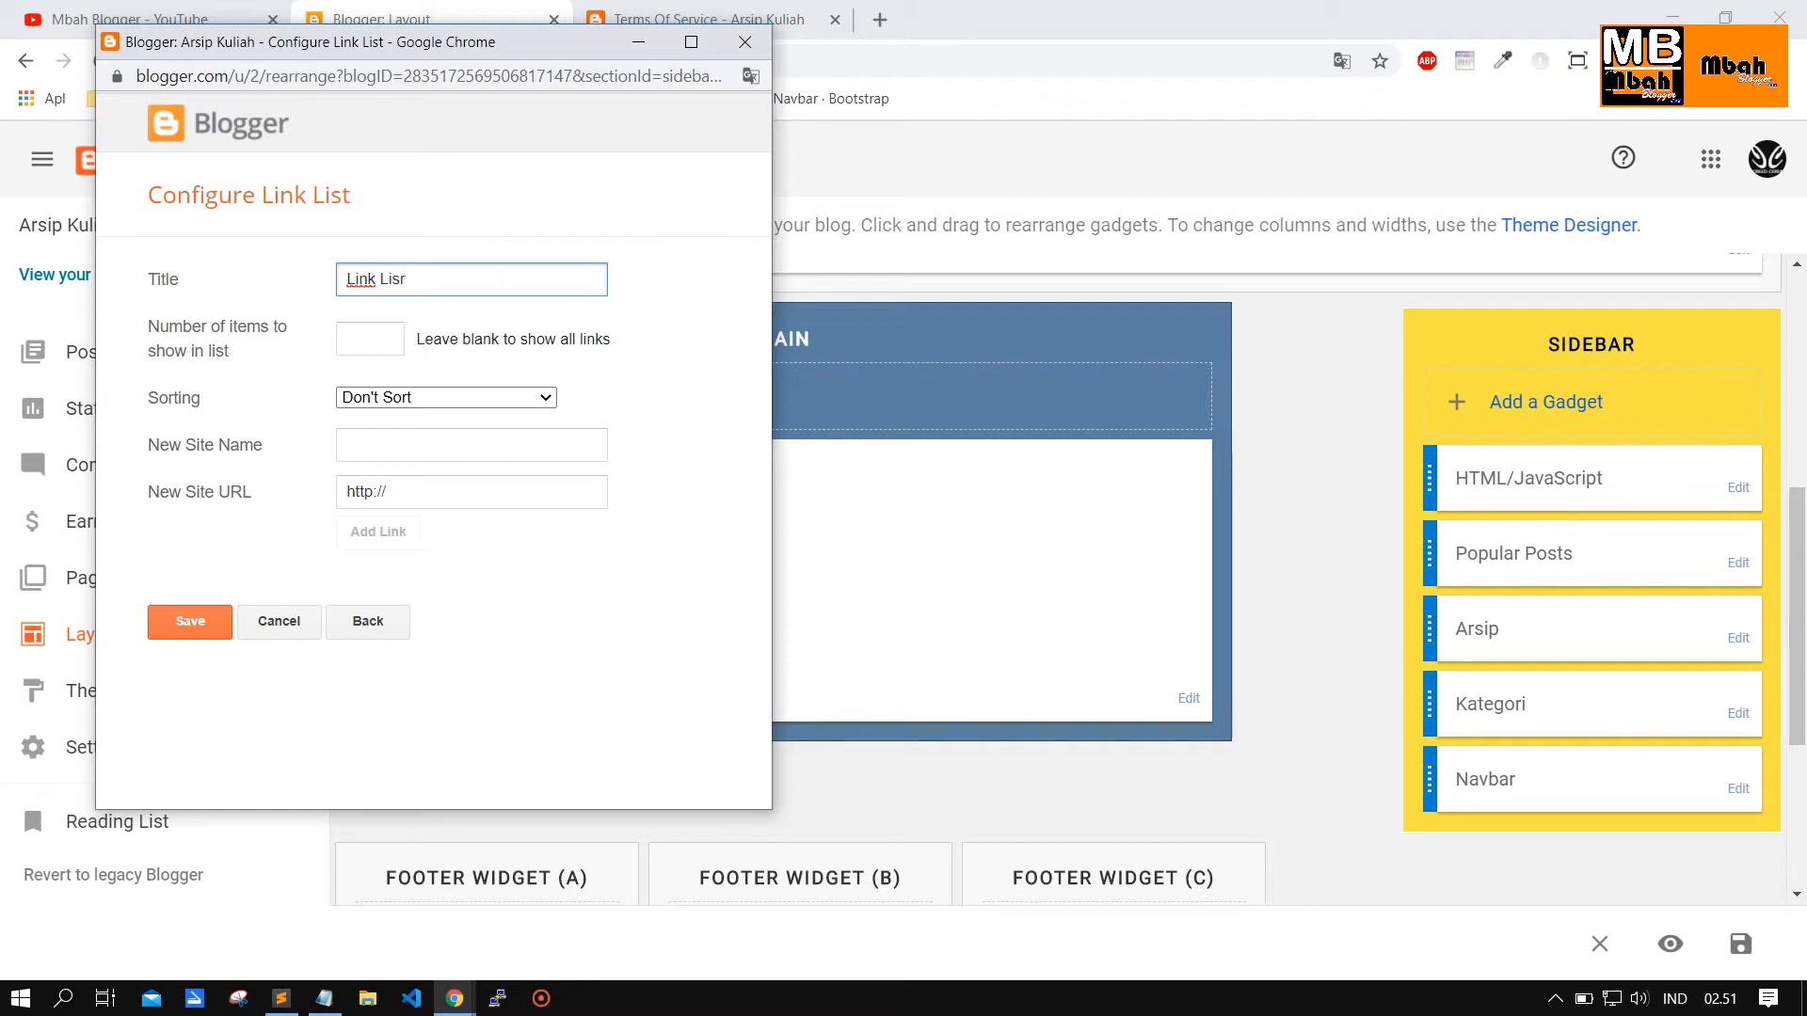
pyautogui.click(395, 348)
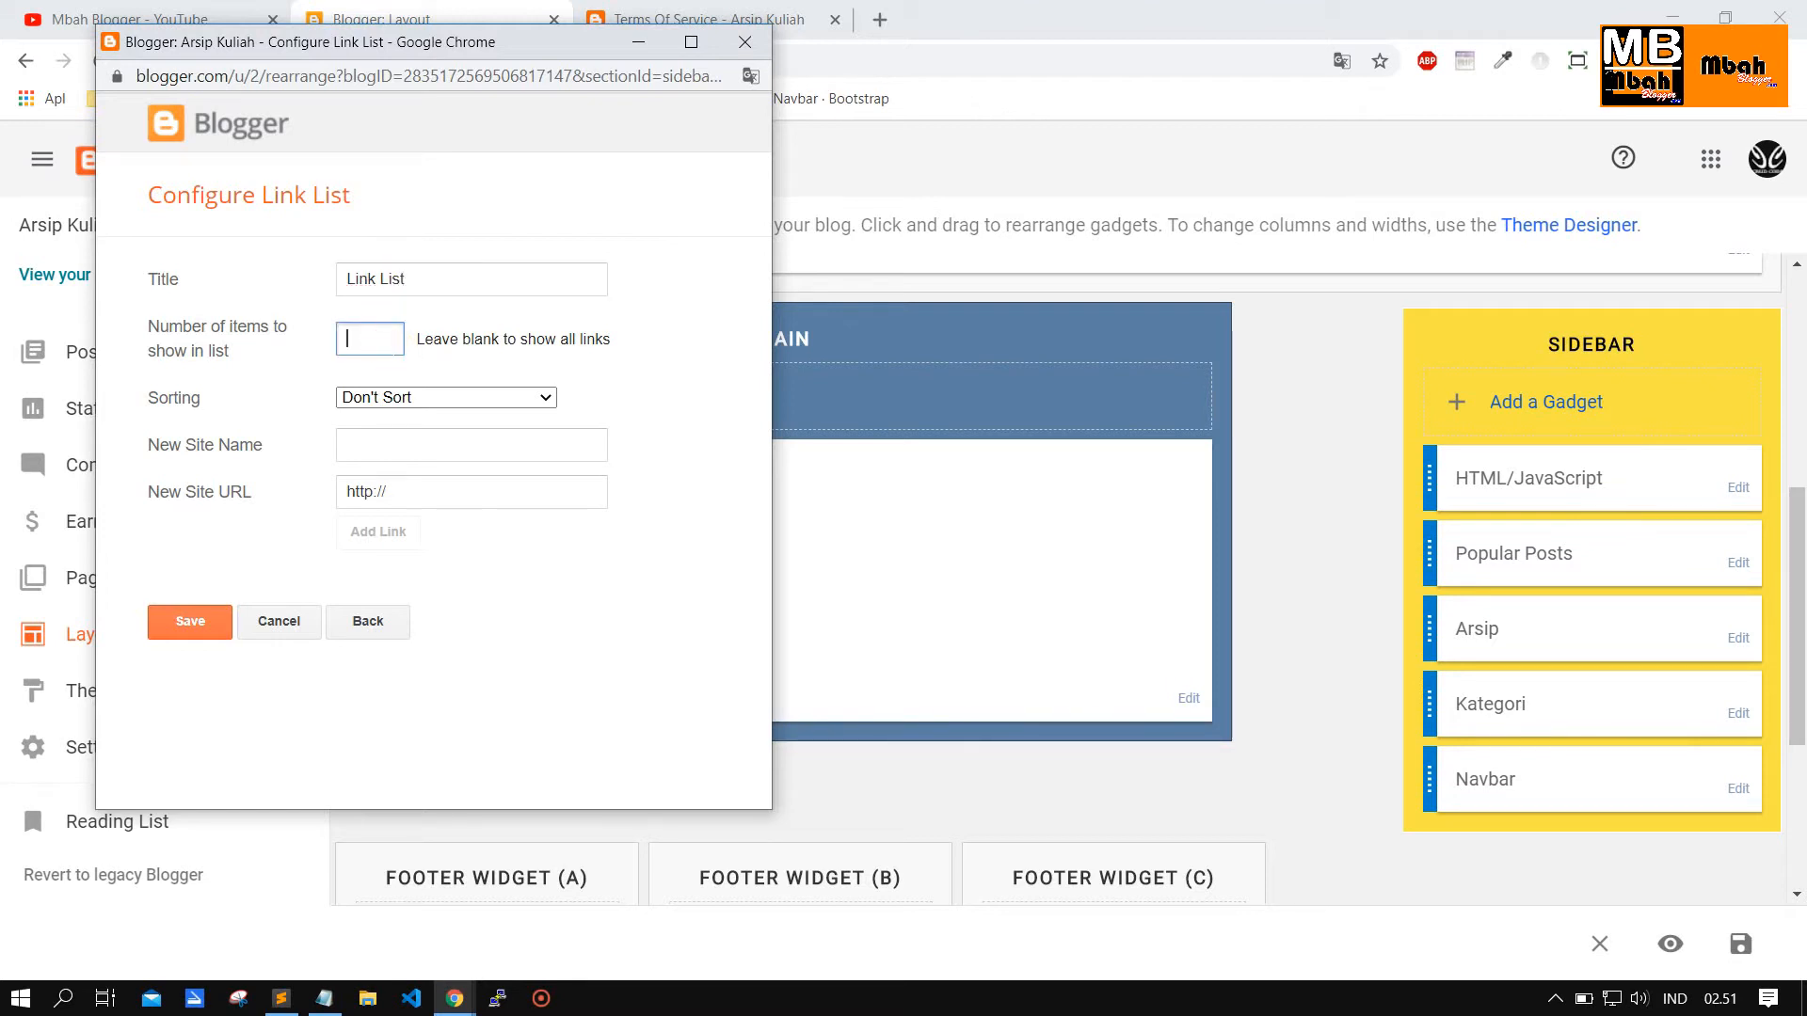
pyautogui.write('2')
pyautogui.click(431, 387)
pyautogui.click(431, 393)
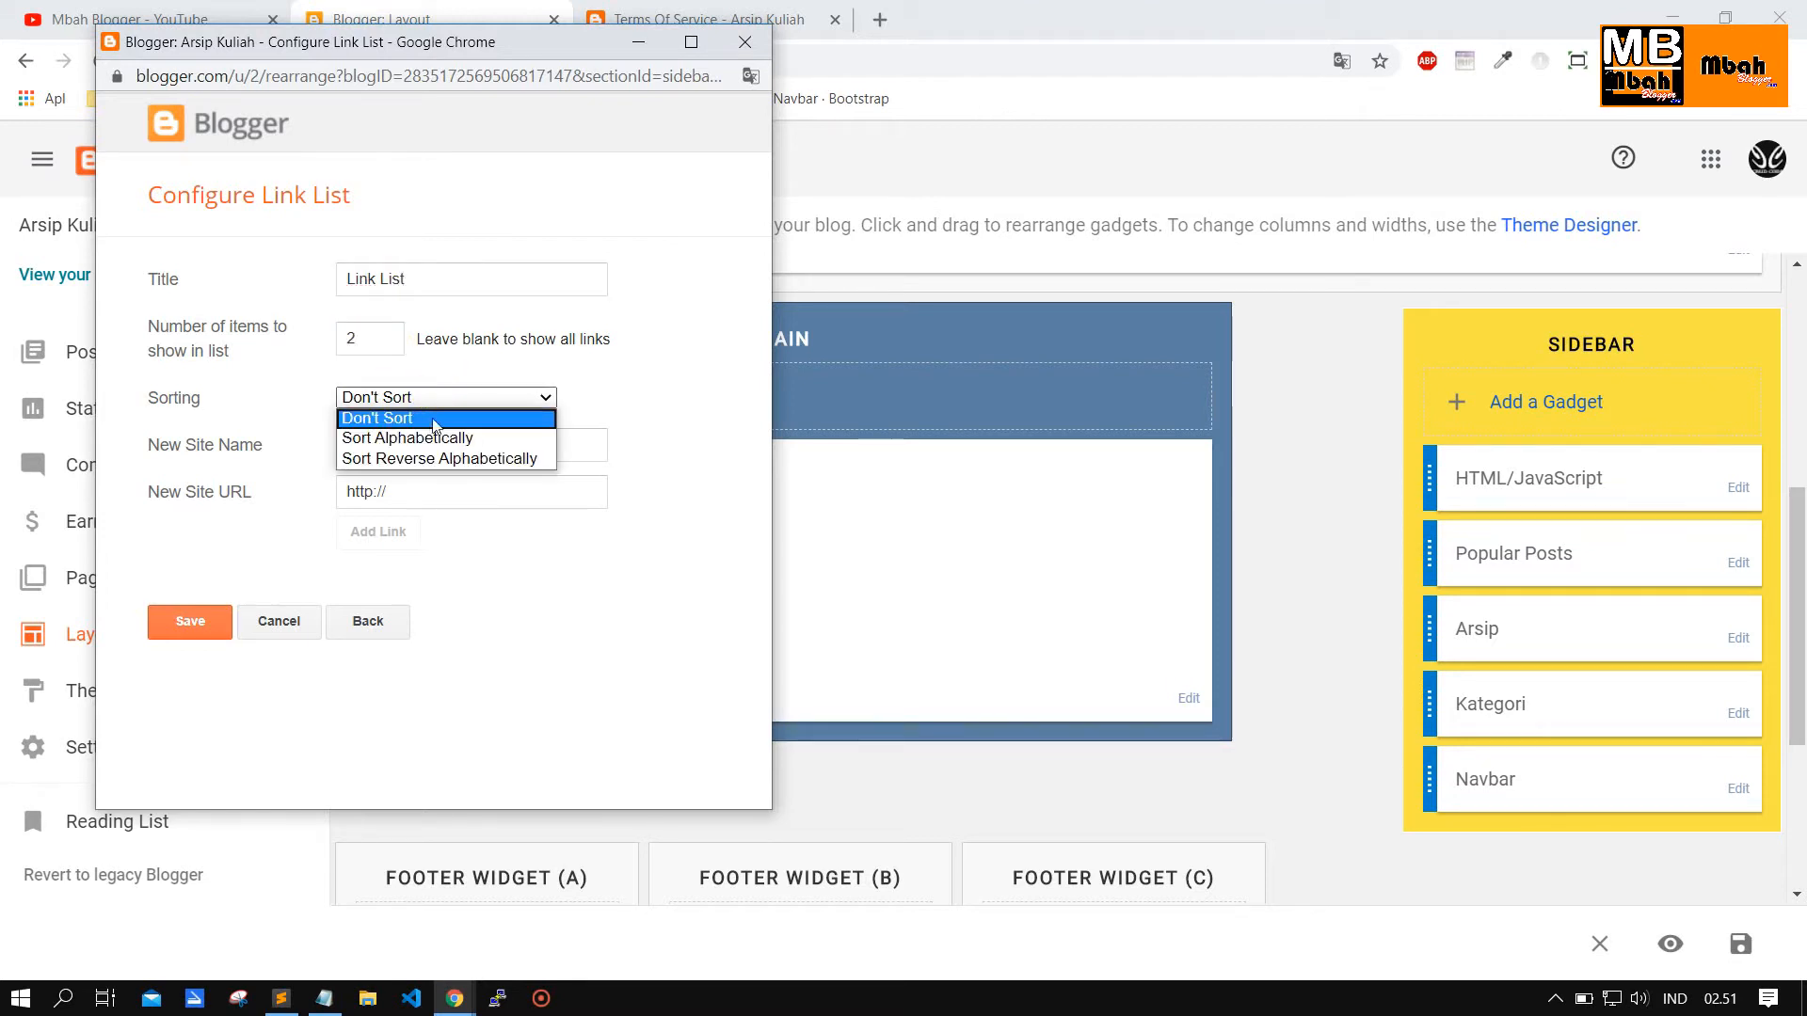
pyautogui.click(372, 430)
pyautogui.click(355, 446)
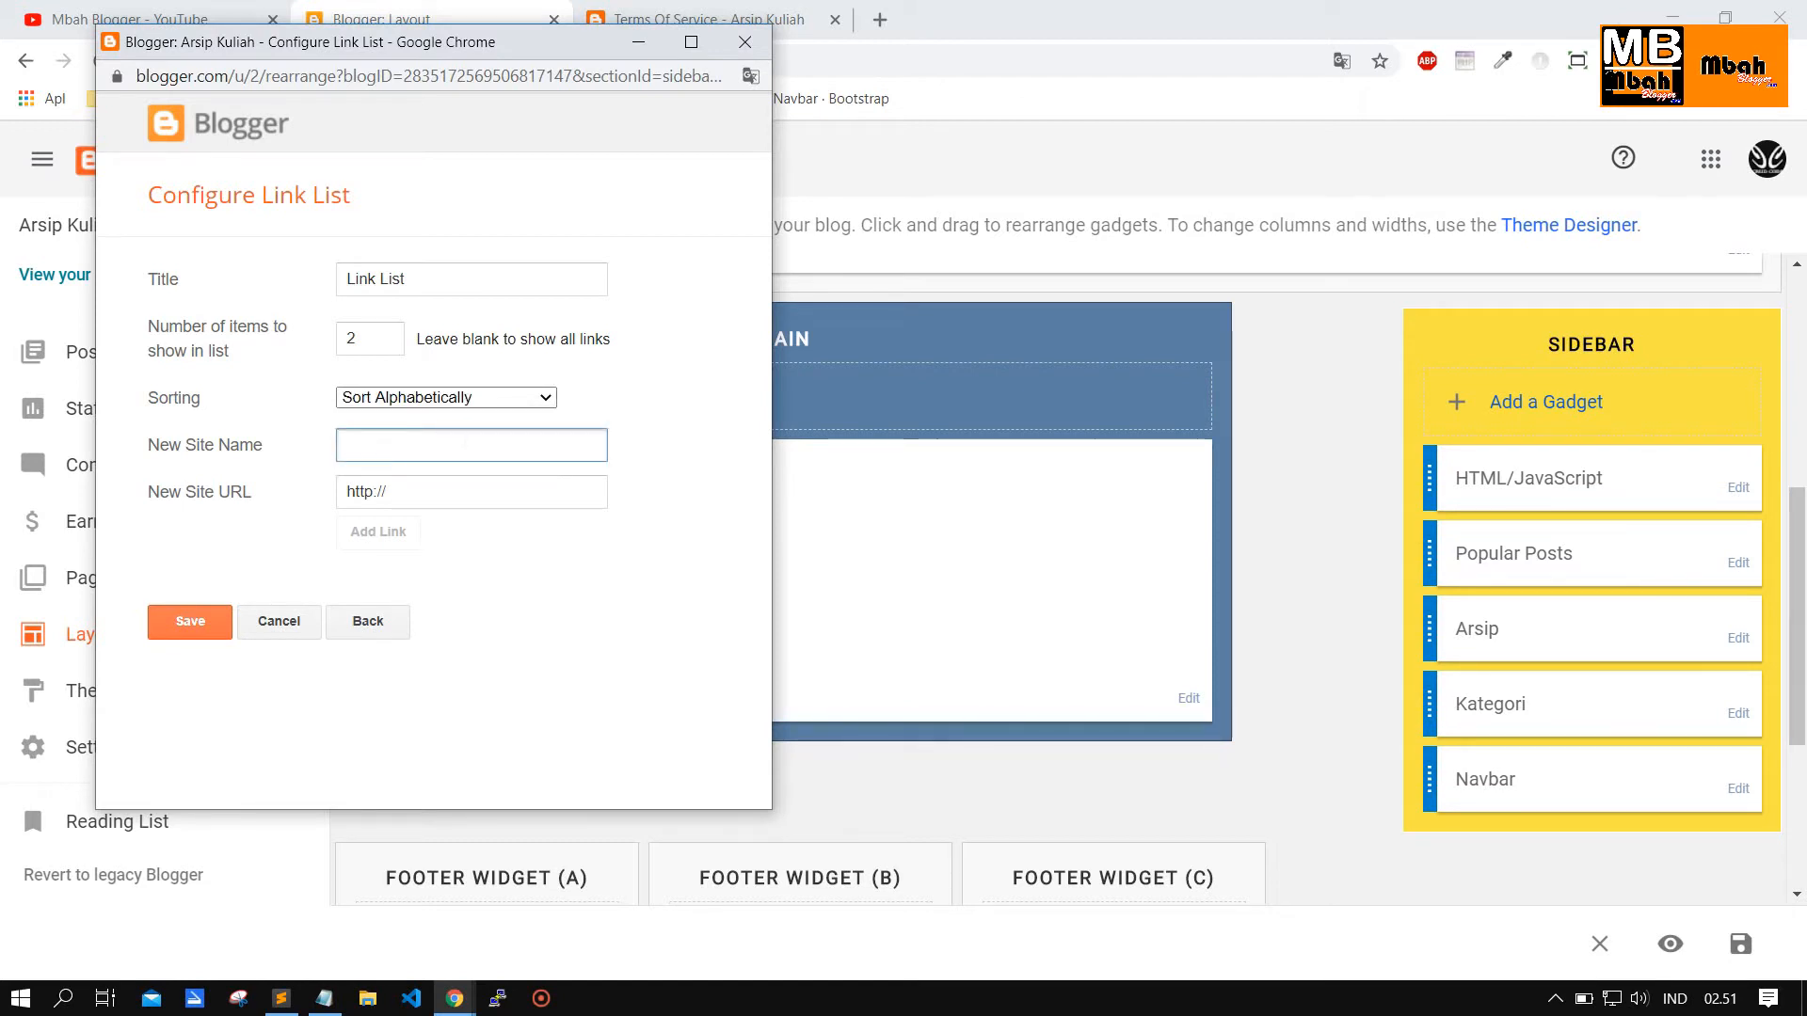
pyautogui.write('Download')
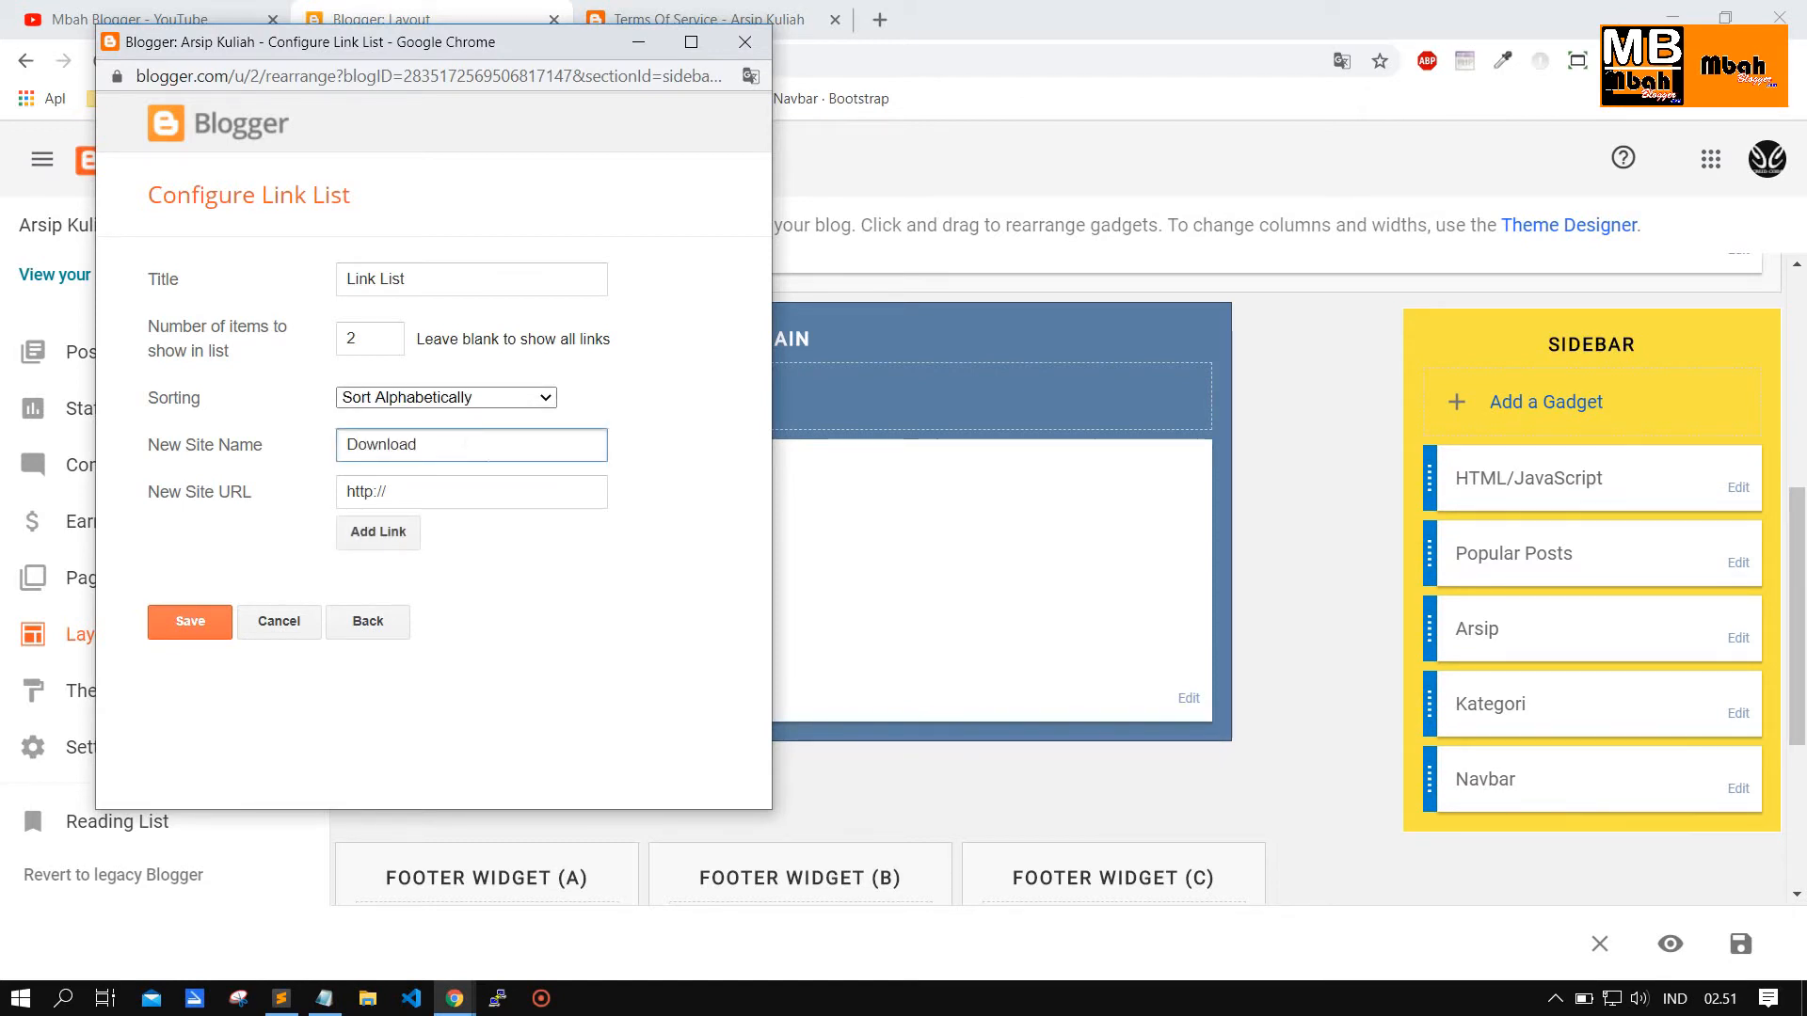
pyautogui.hotkey('ctrl', 'a')
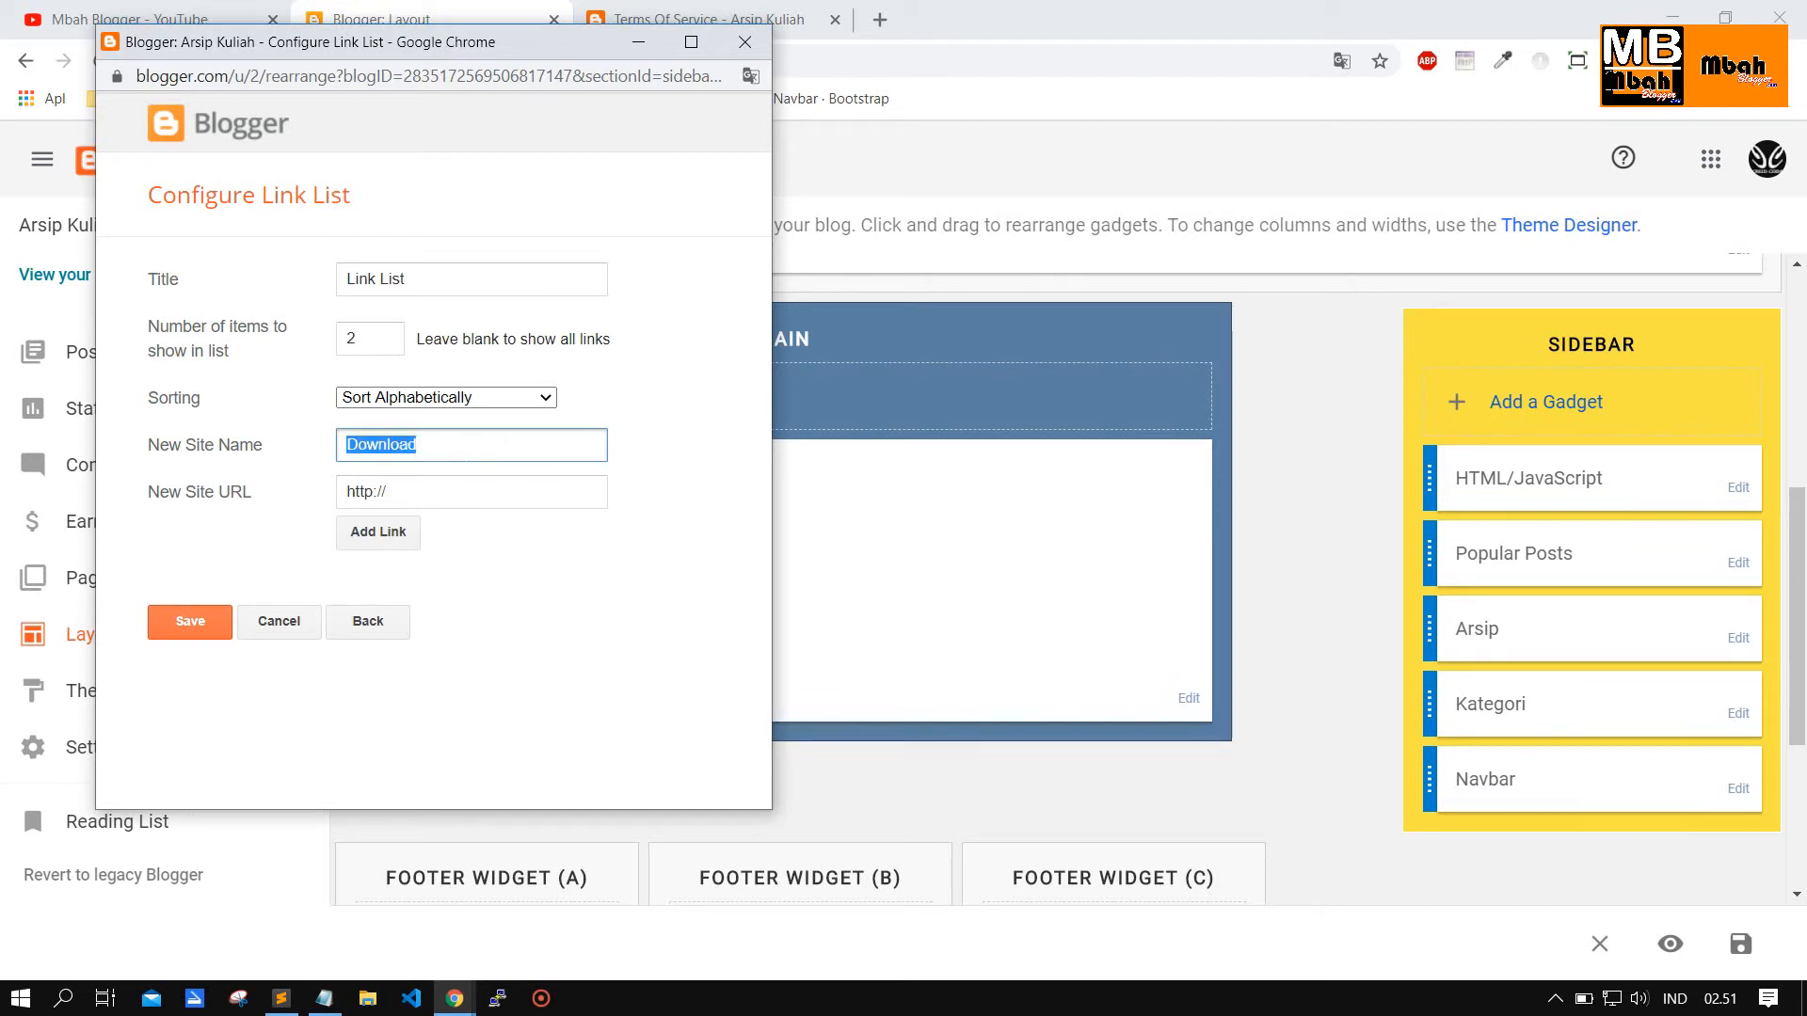
pyautogui.write('Mbah Blogger')
pyautogui.click(371, 491)
pyautogui.write('s')
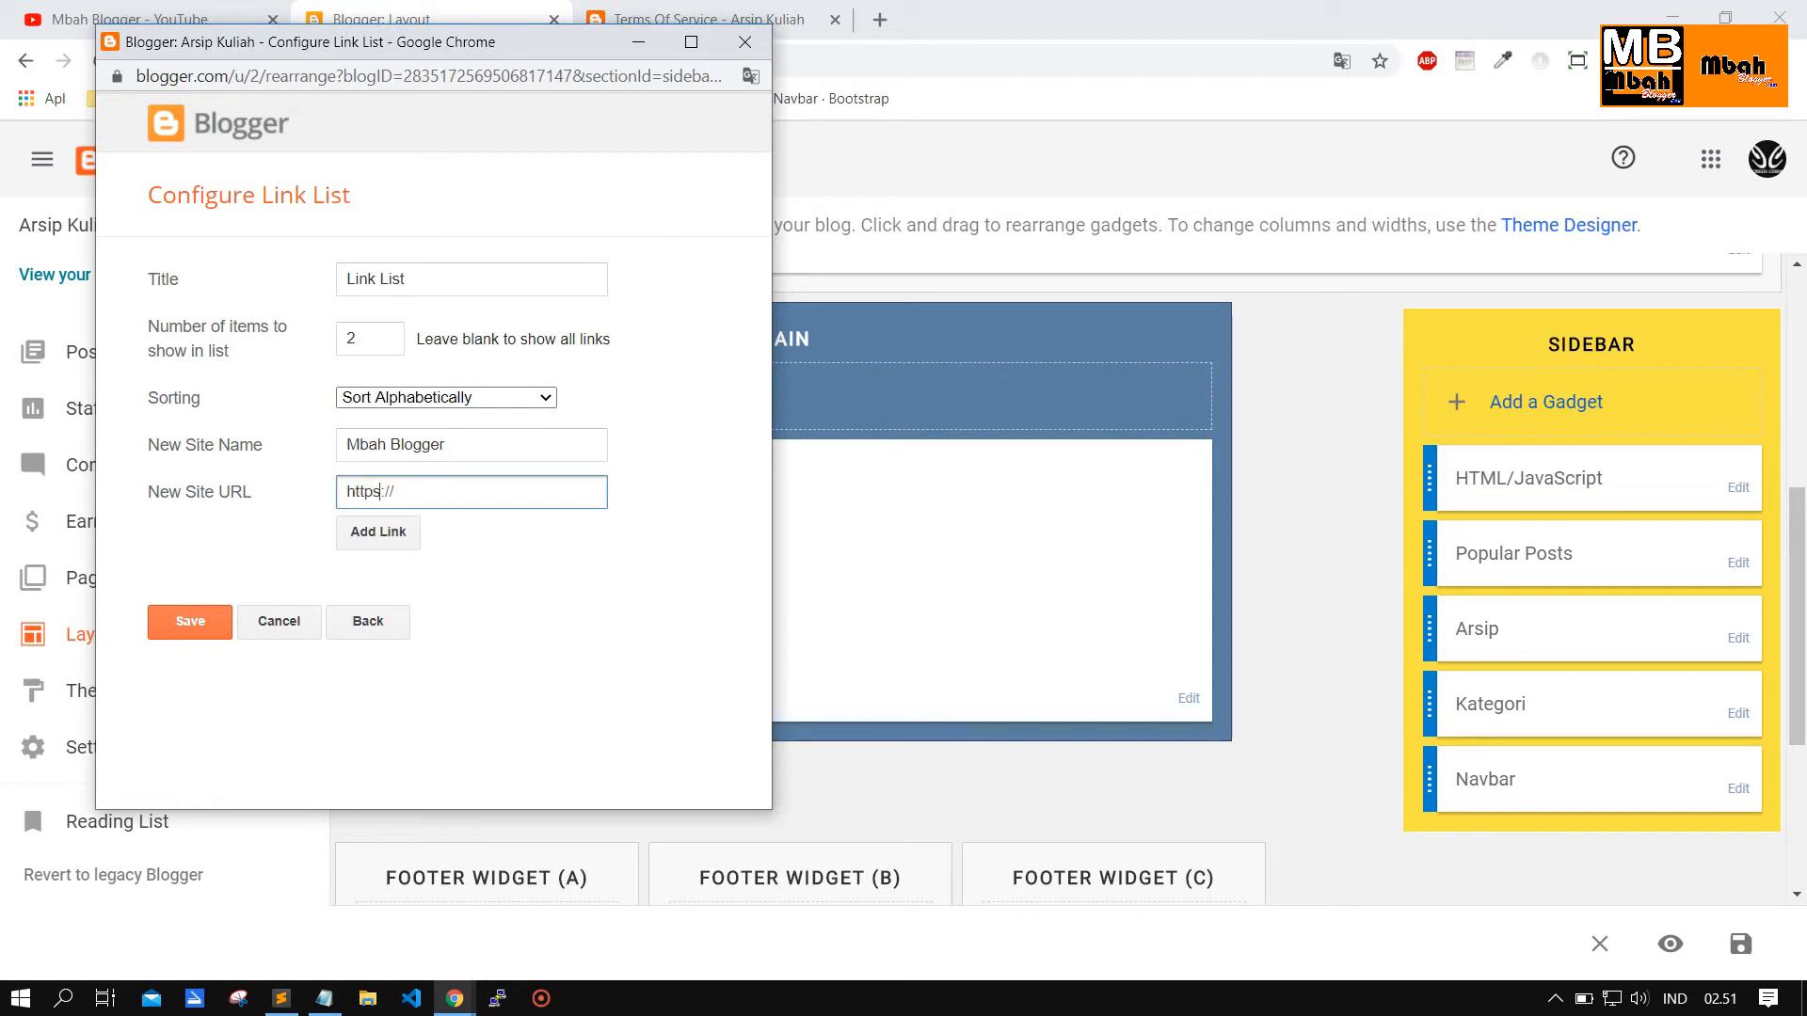
pyautogui.click(461, 492)
pyautogui.write('blogger.com')
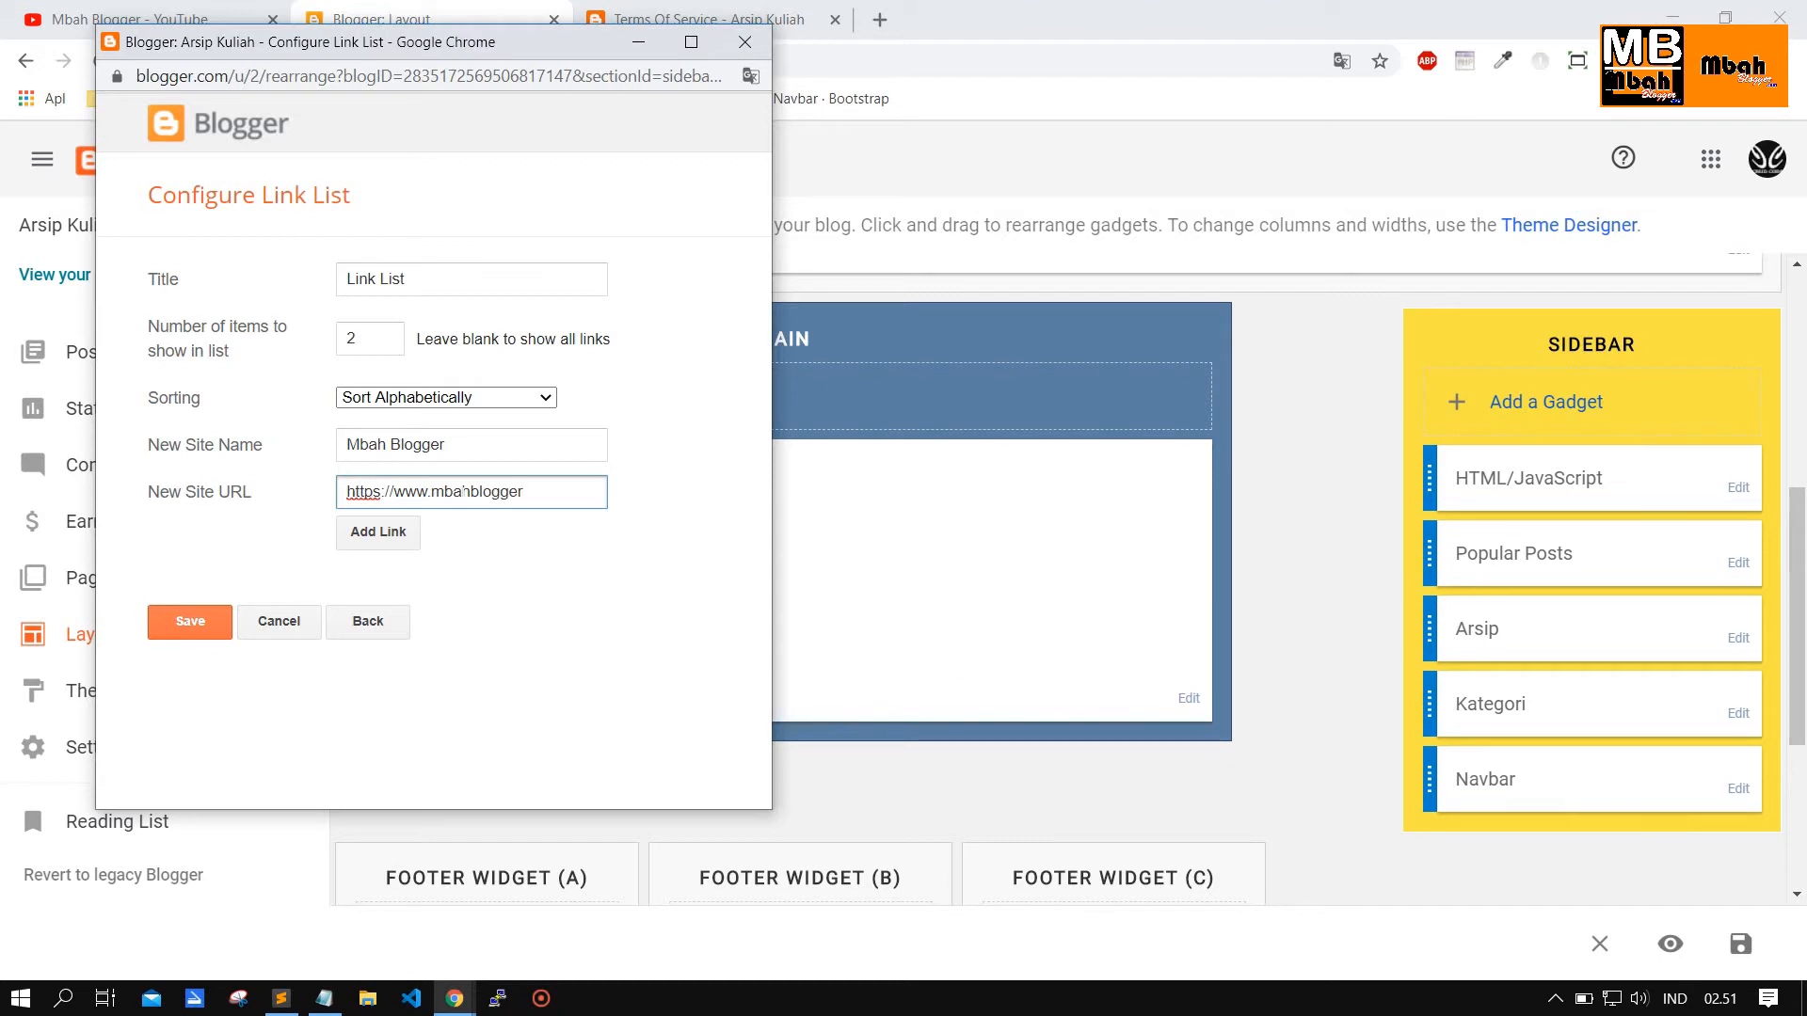
pyautogui.click(412, 545)
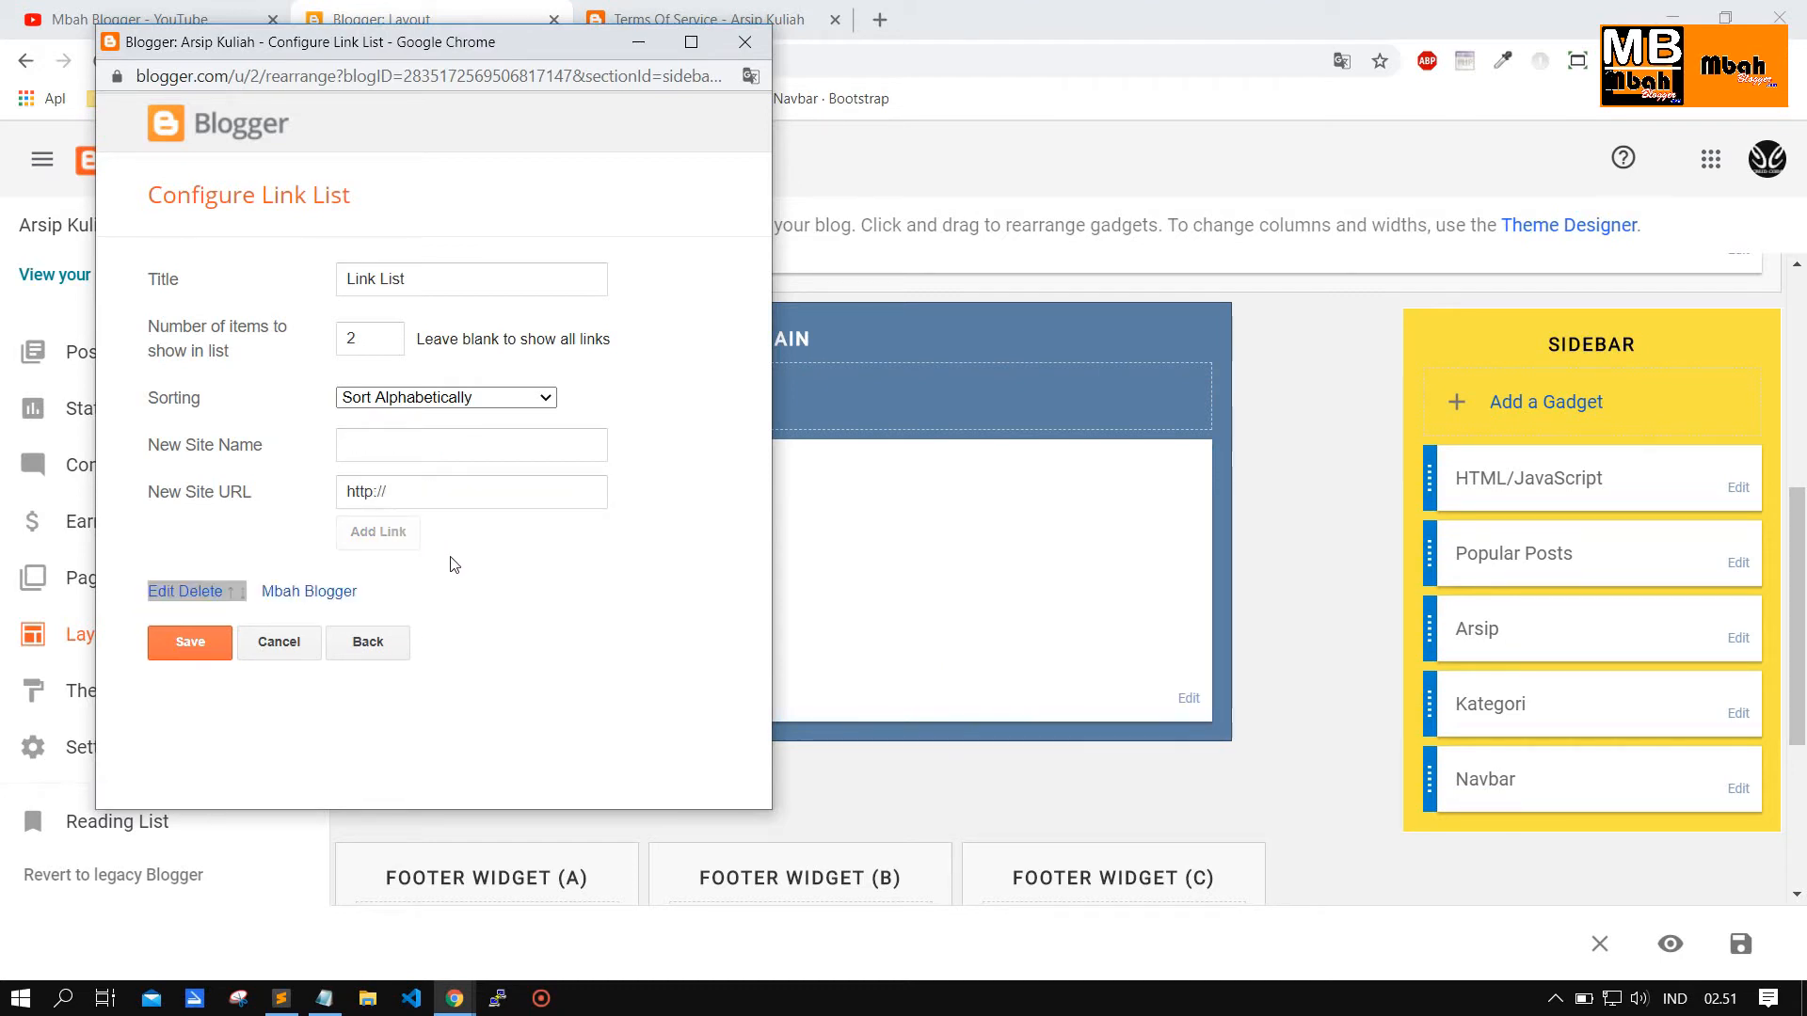
pyautogui.click(406, 446)
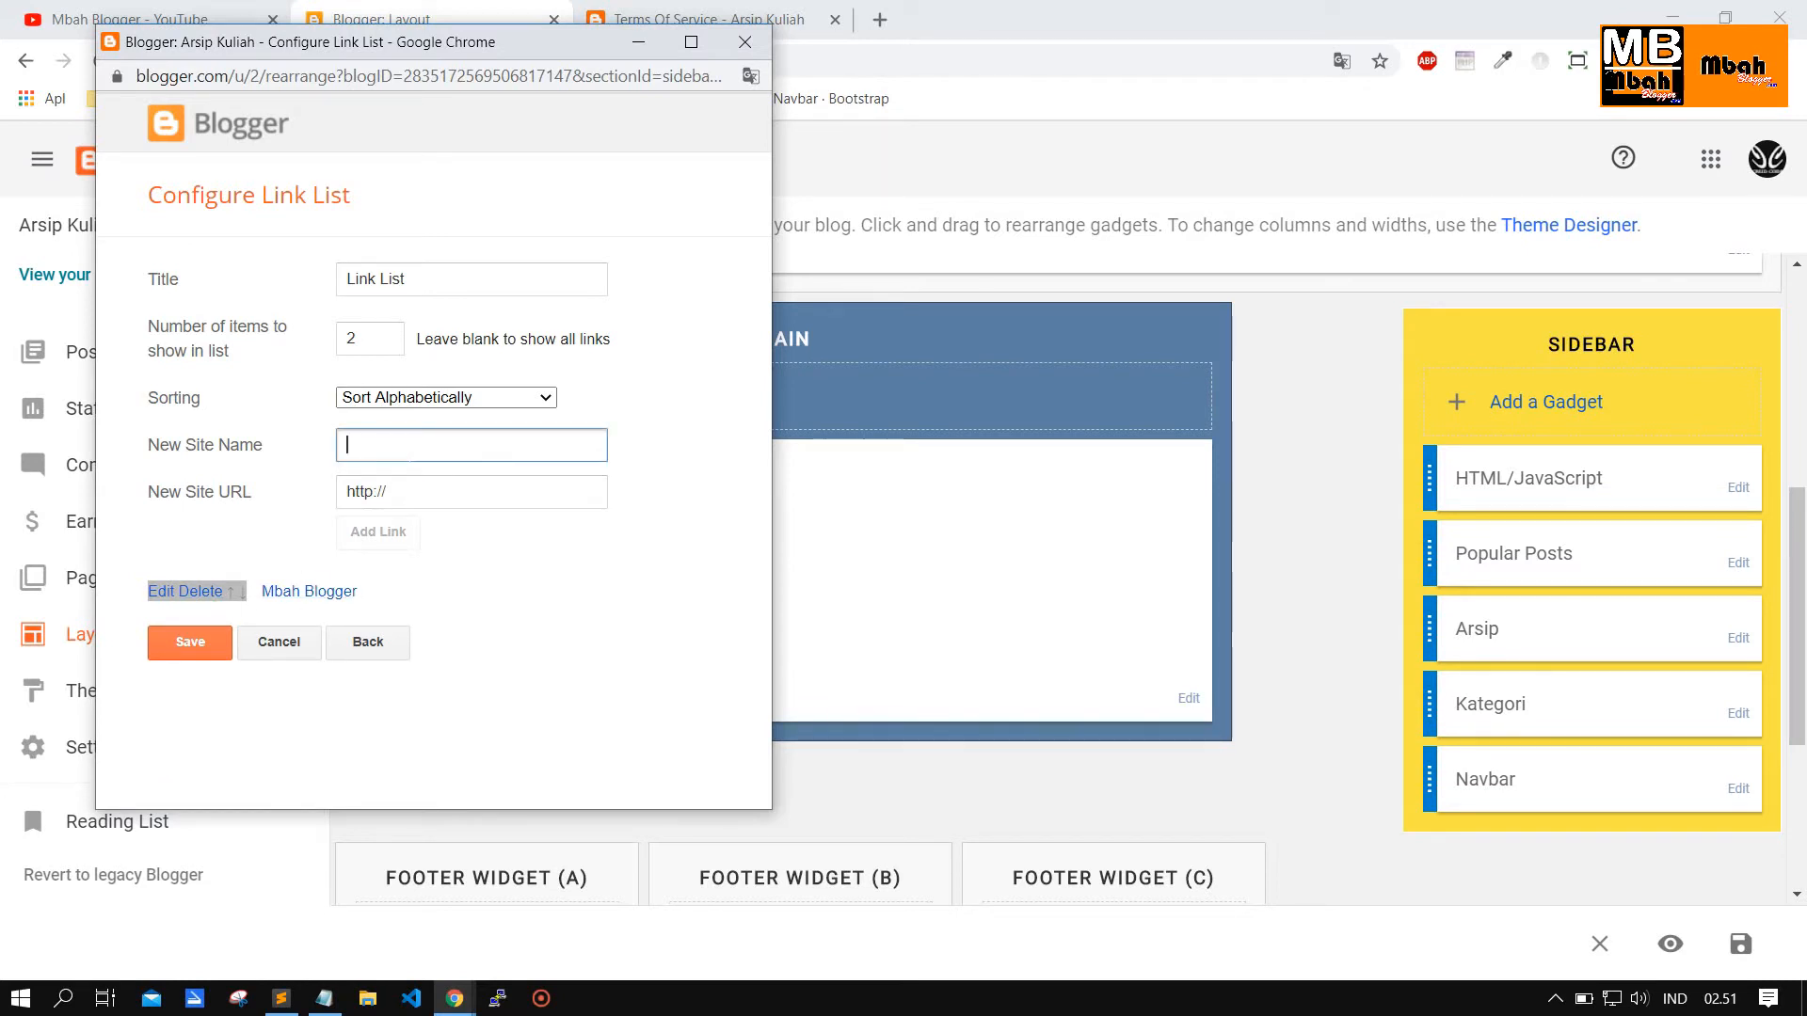
pyautogui.write('AAAA')
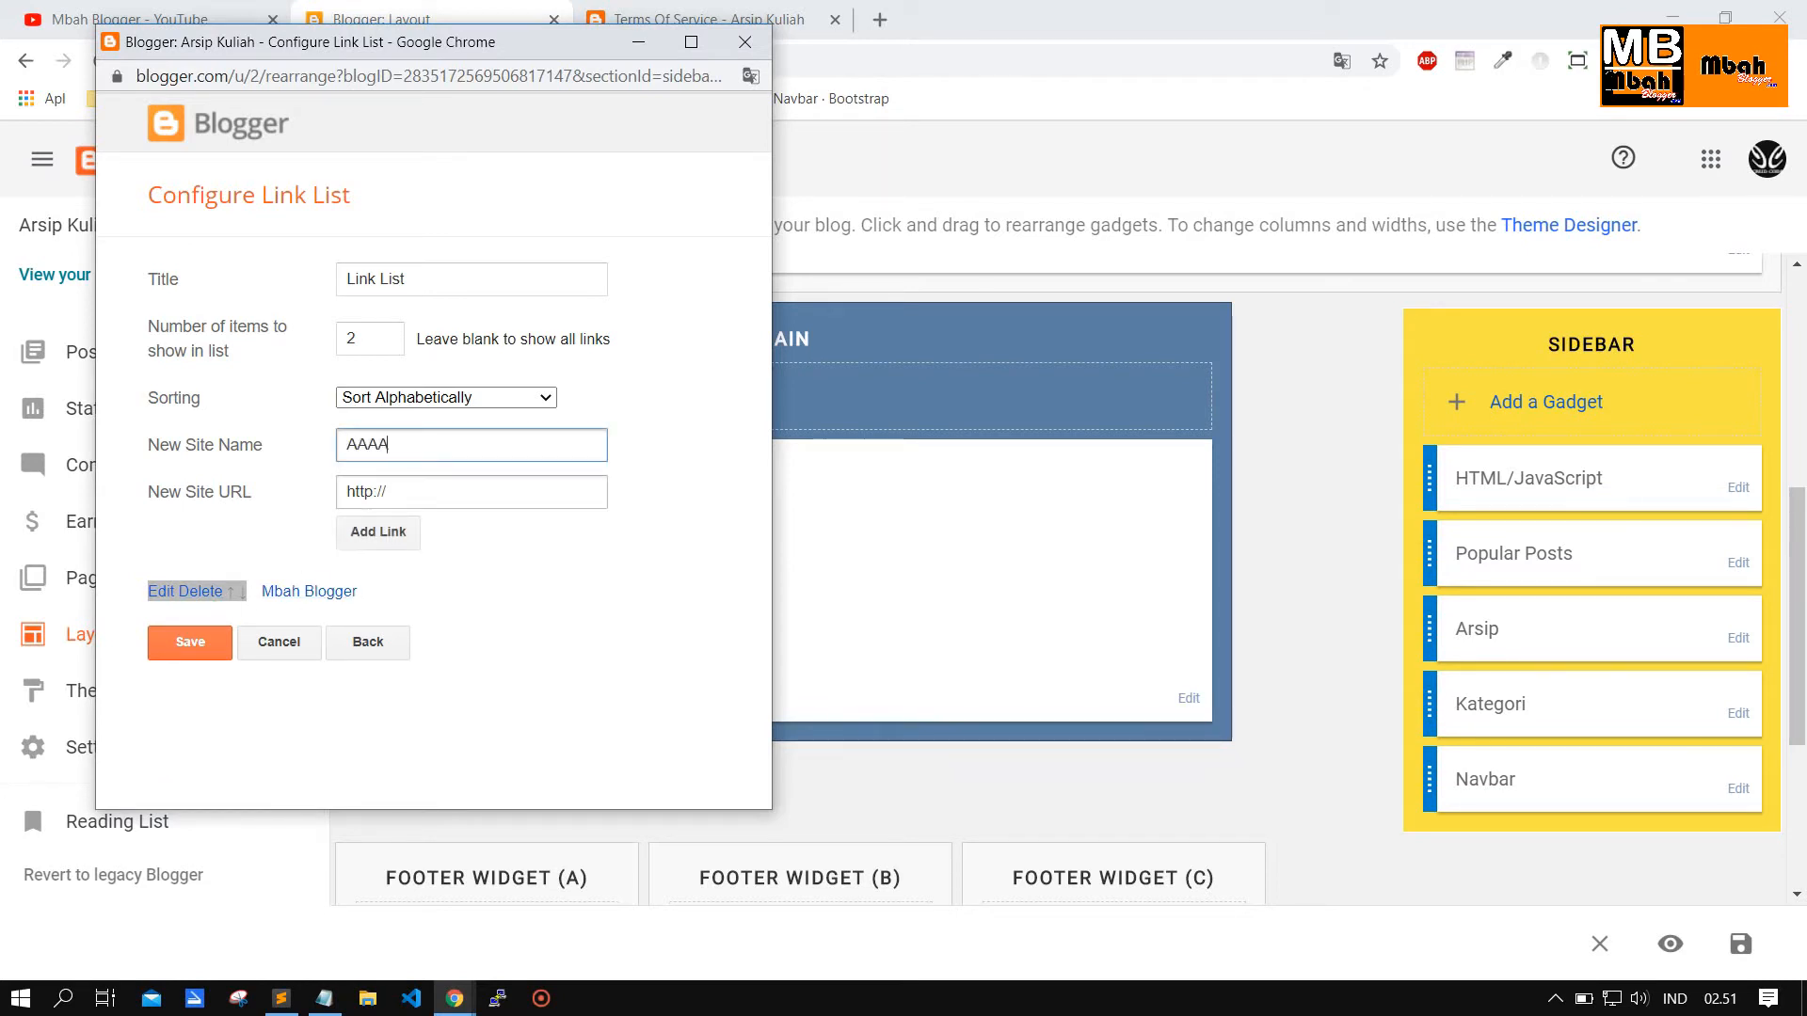
pyautogui.click(425, 492)
pyautogui.write('aaa.com')
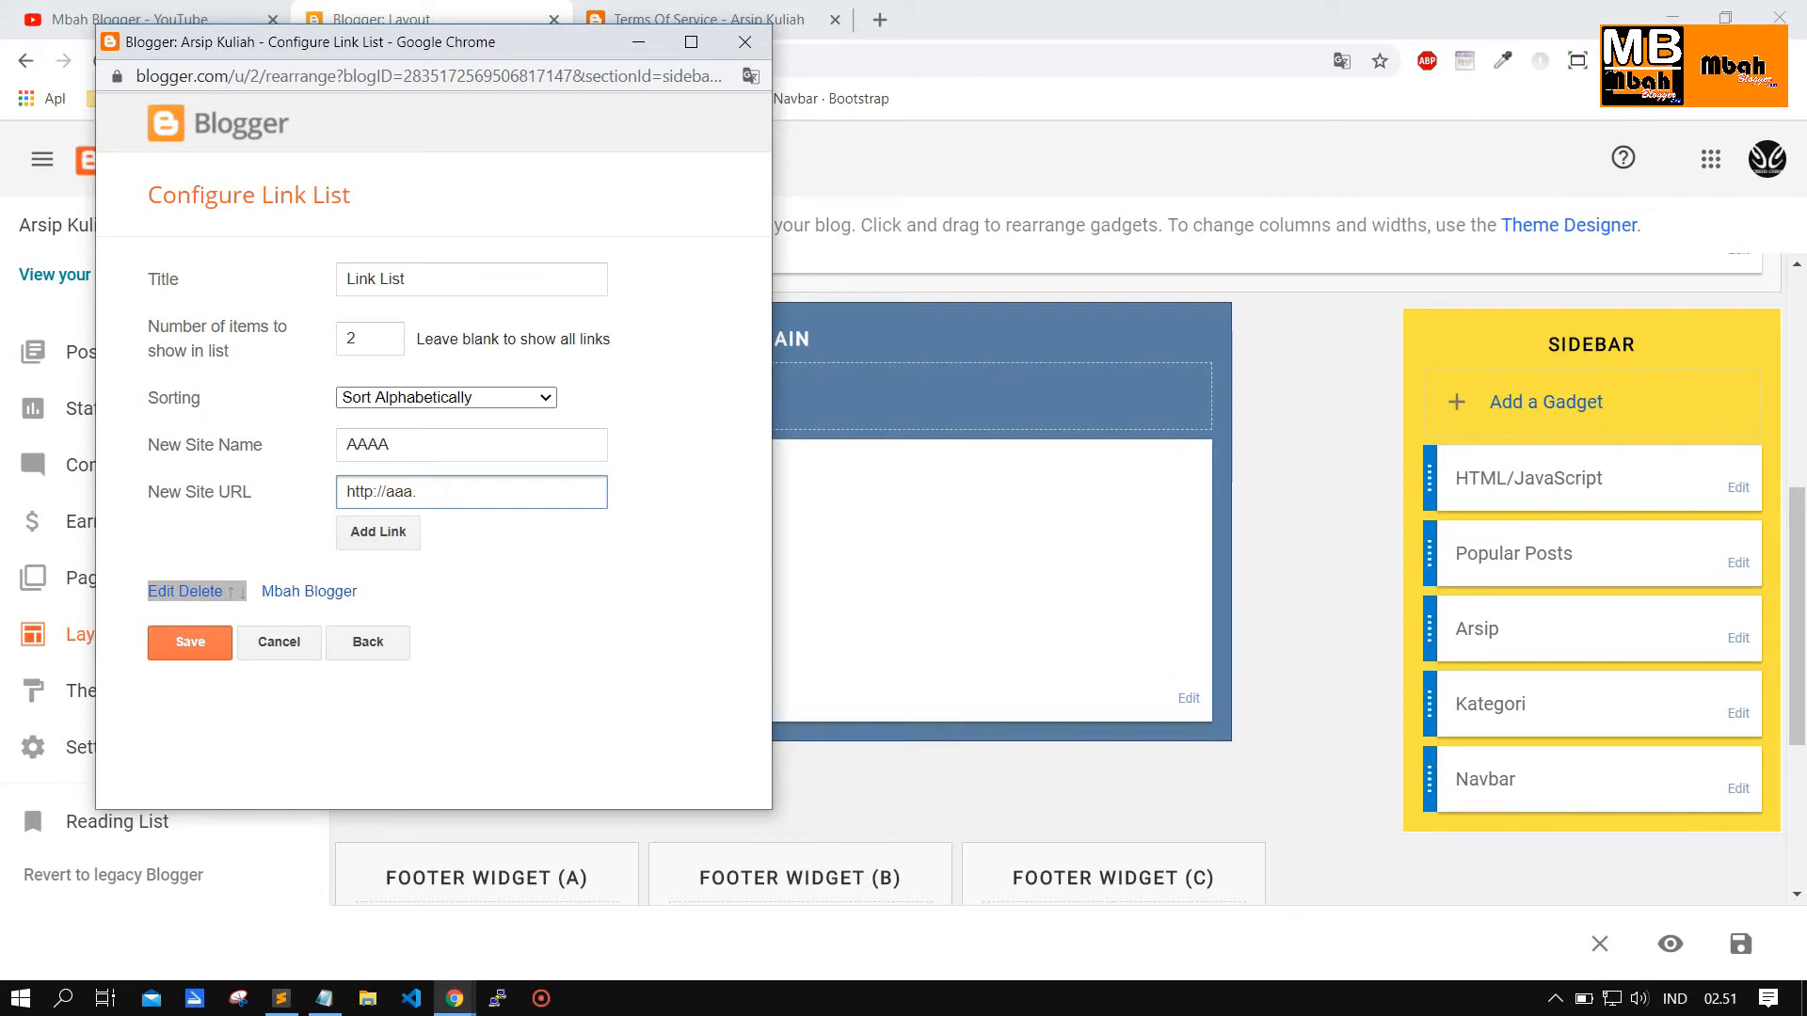
pyautogui.click(376, 532)
pyautogui.click(213, 663)
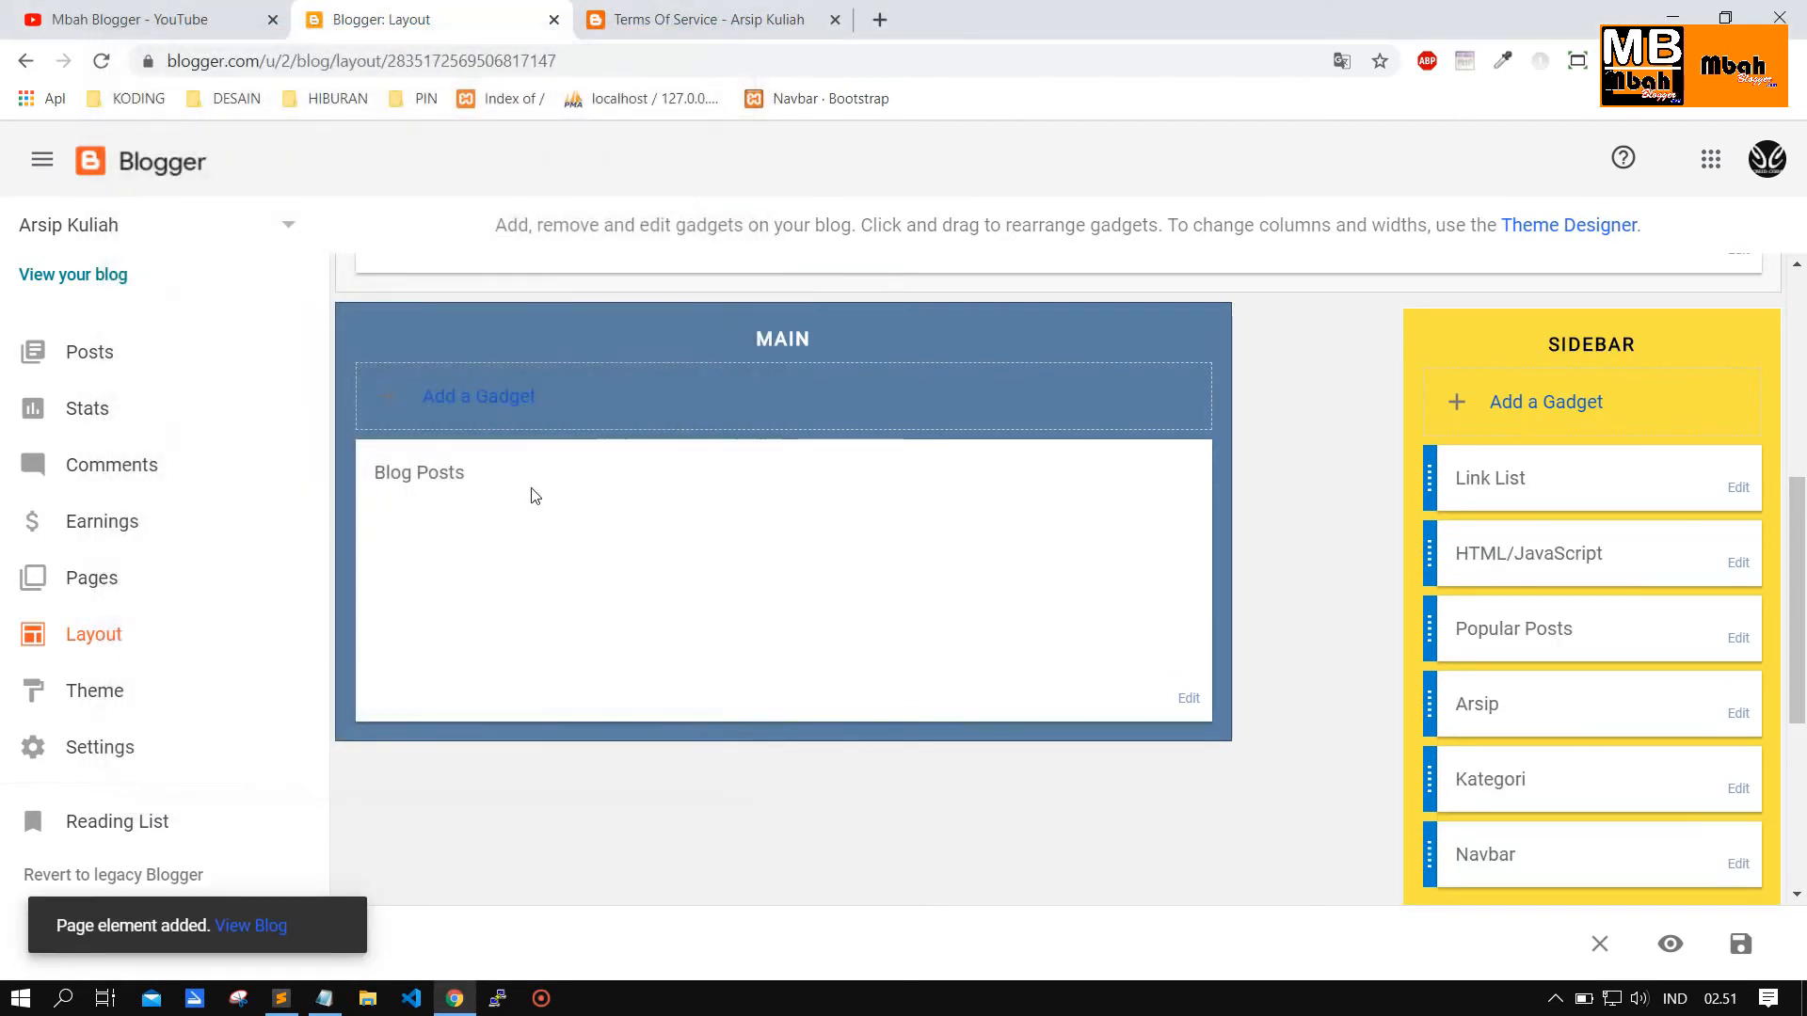
# Reload the blog, test the Mbah Blogger link in the sidebar's link list and return to the blog page.
pyautogui.click(718, 12)
pyautogui.click(101, 60)
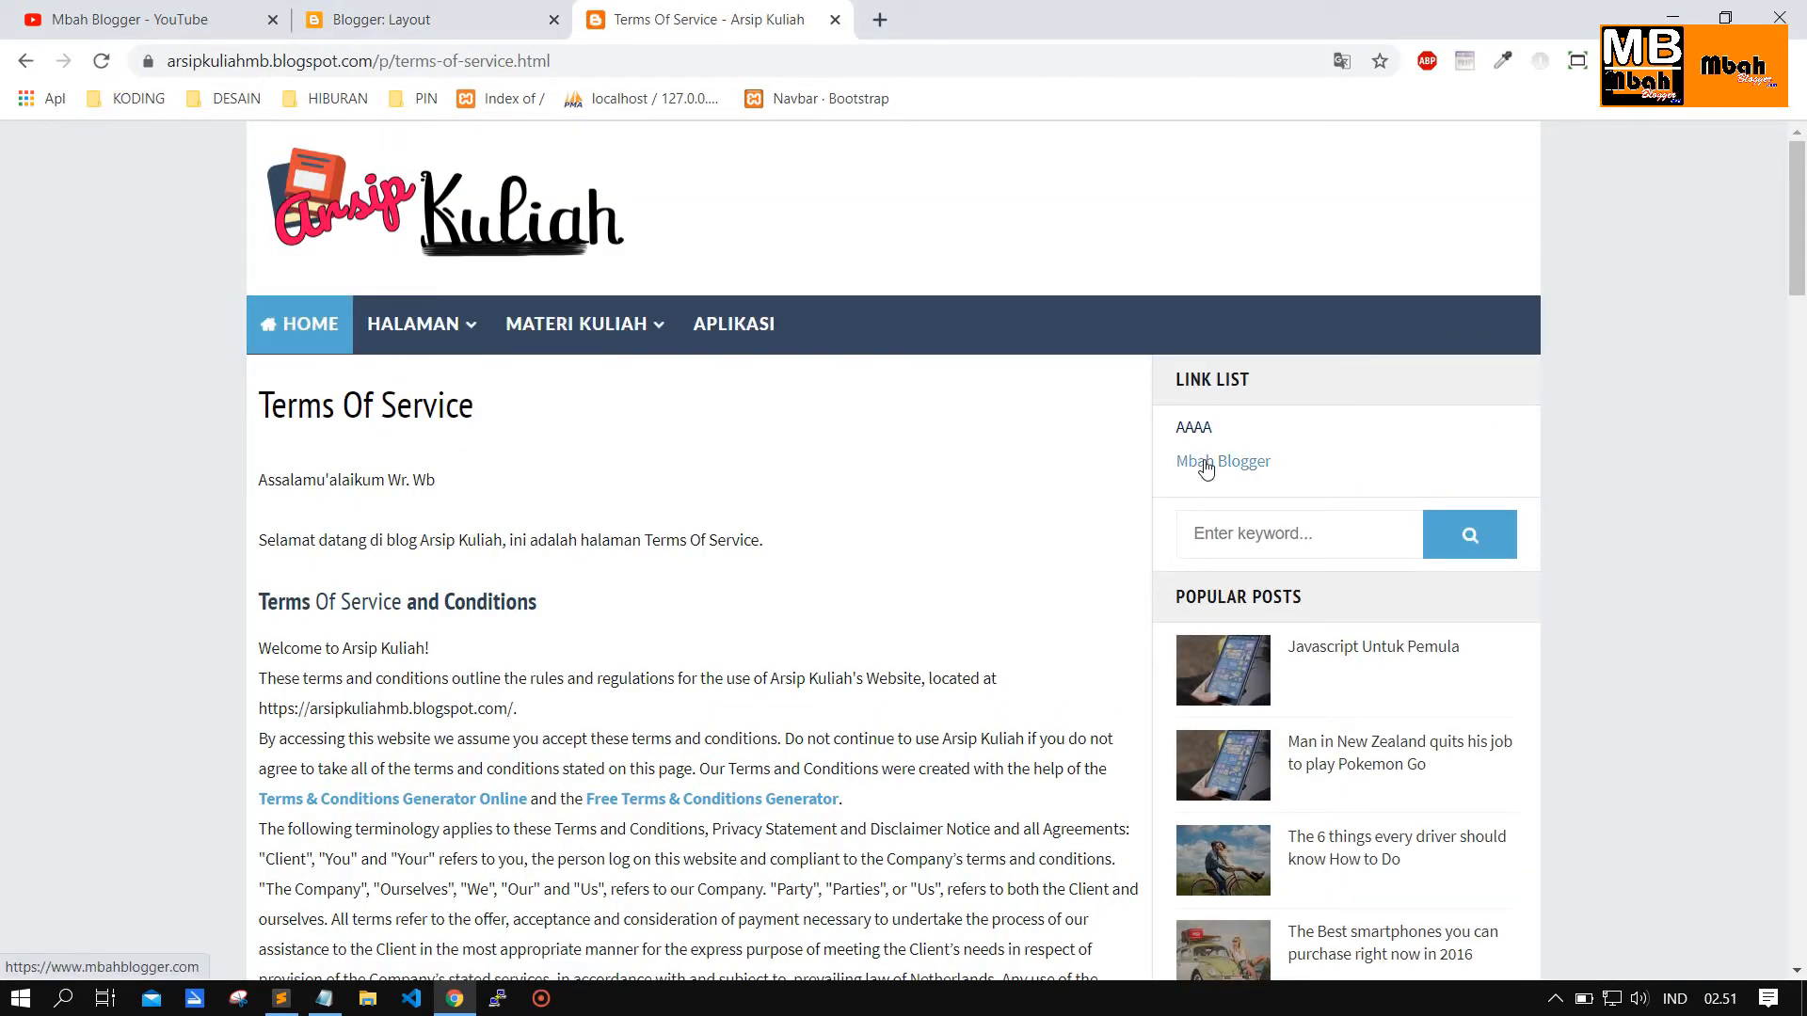
pyautogui.click(1215, 463)
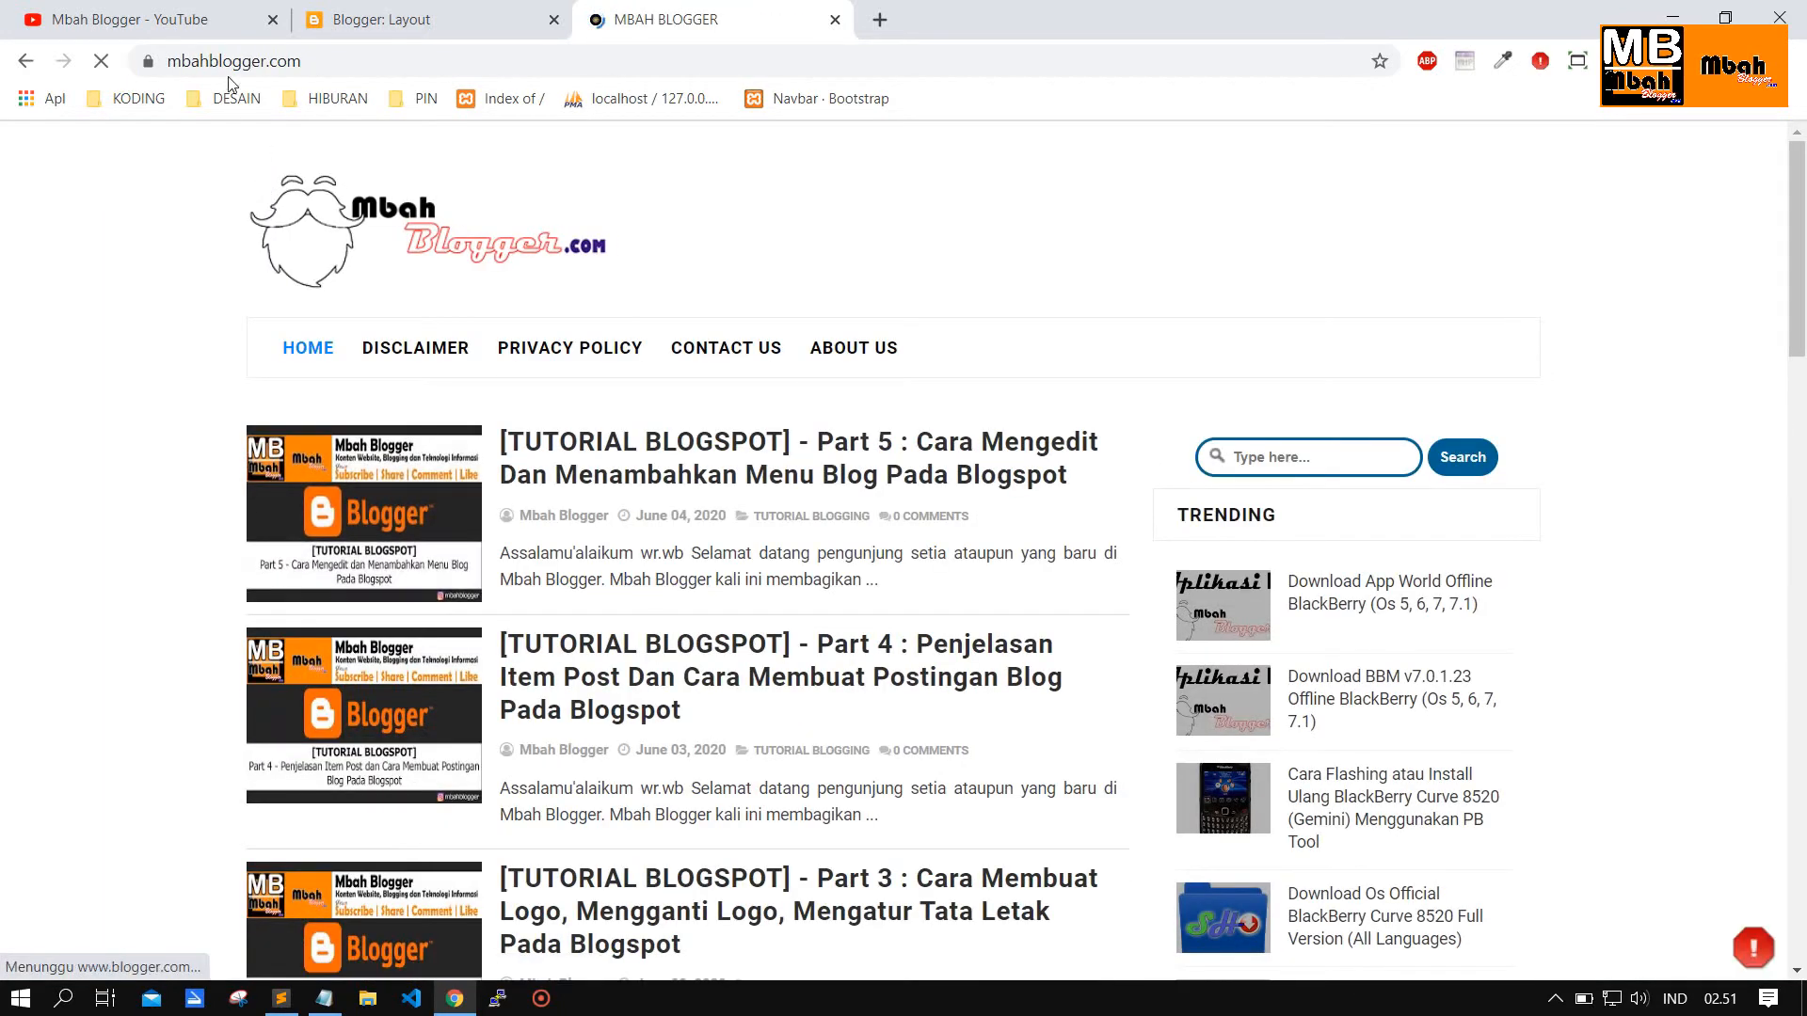
pyautogui.click(11, 66)
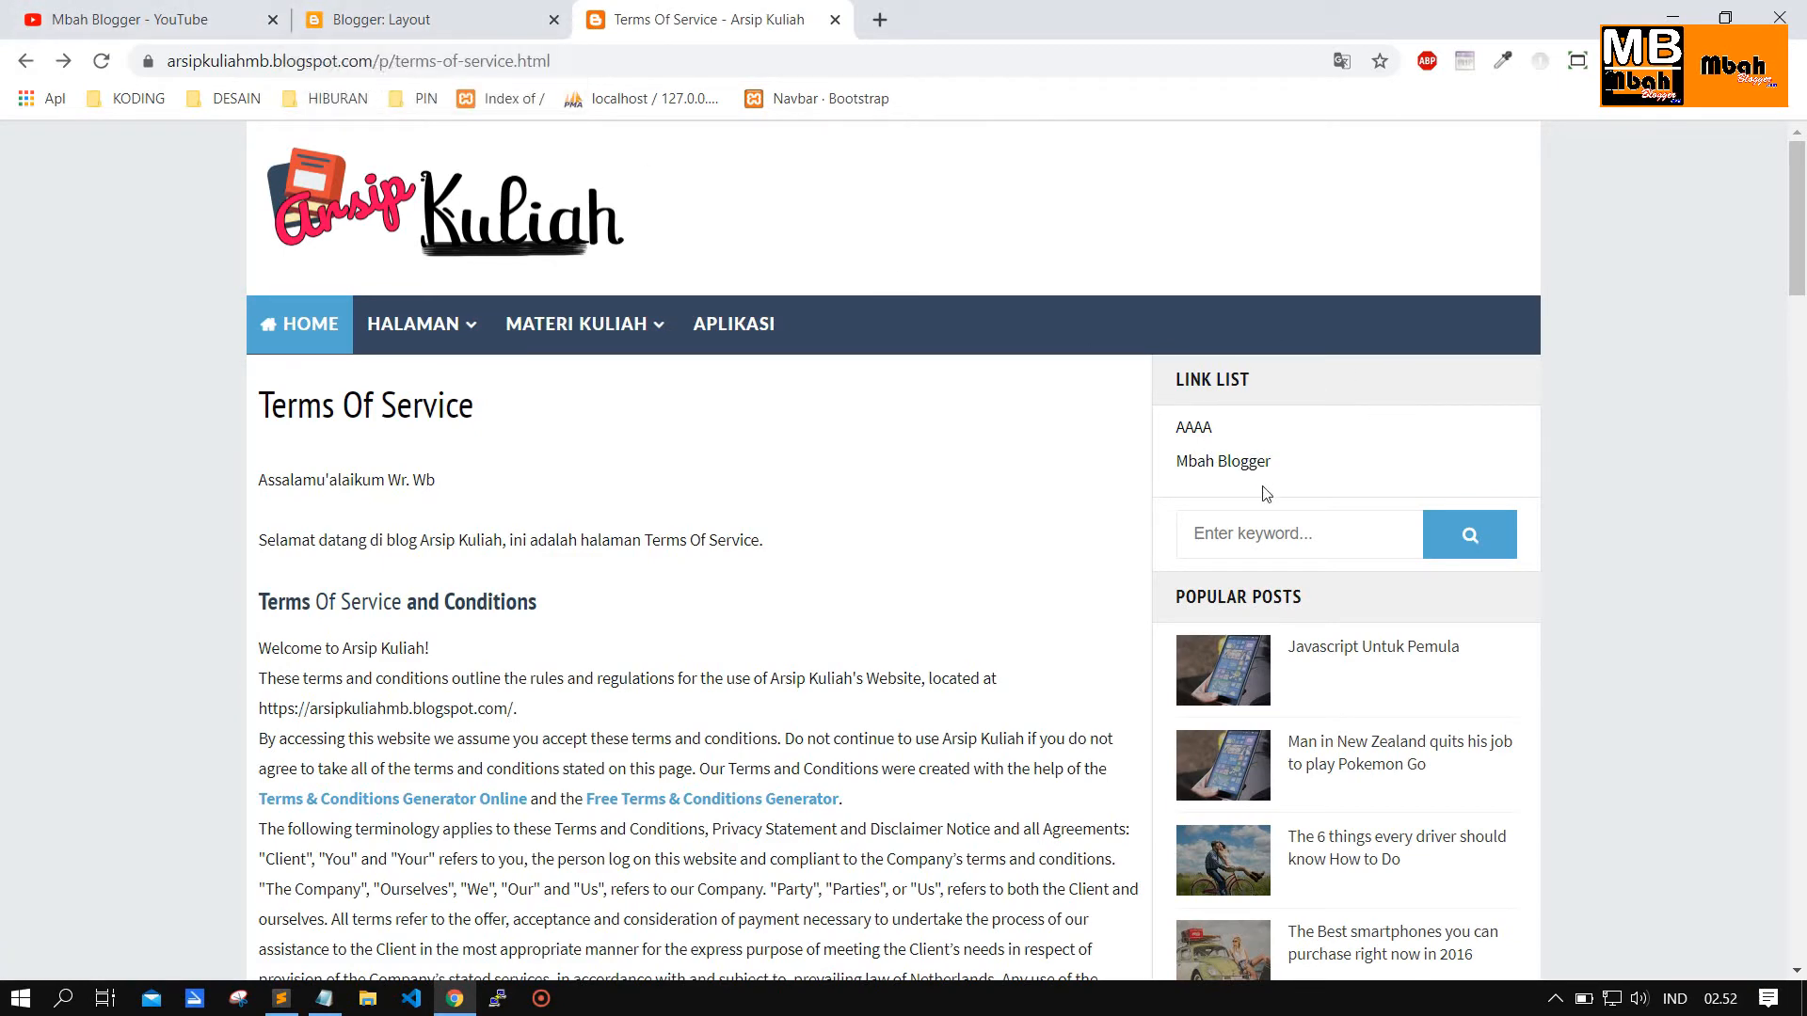
# Remove the Link List gadget from the sidebar in the blog layout.
pyautogui.click(456, 20)
pyautogui.click(1738, 488)
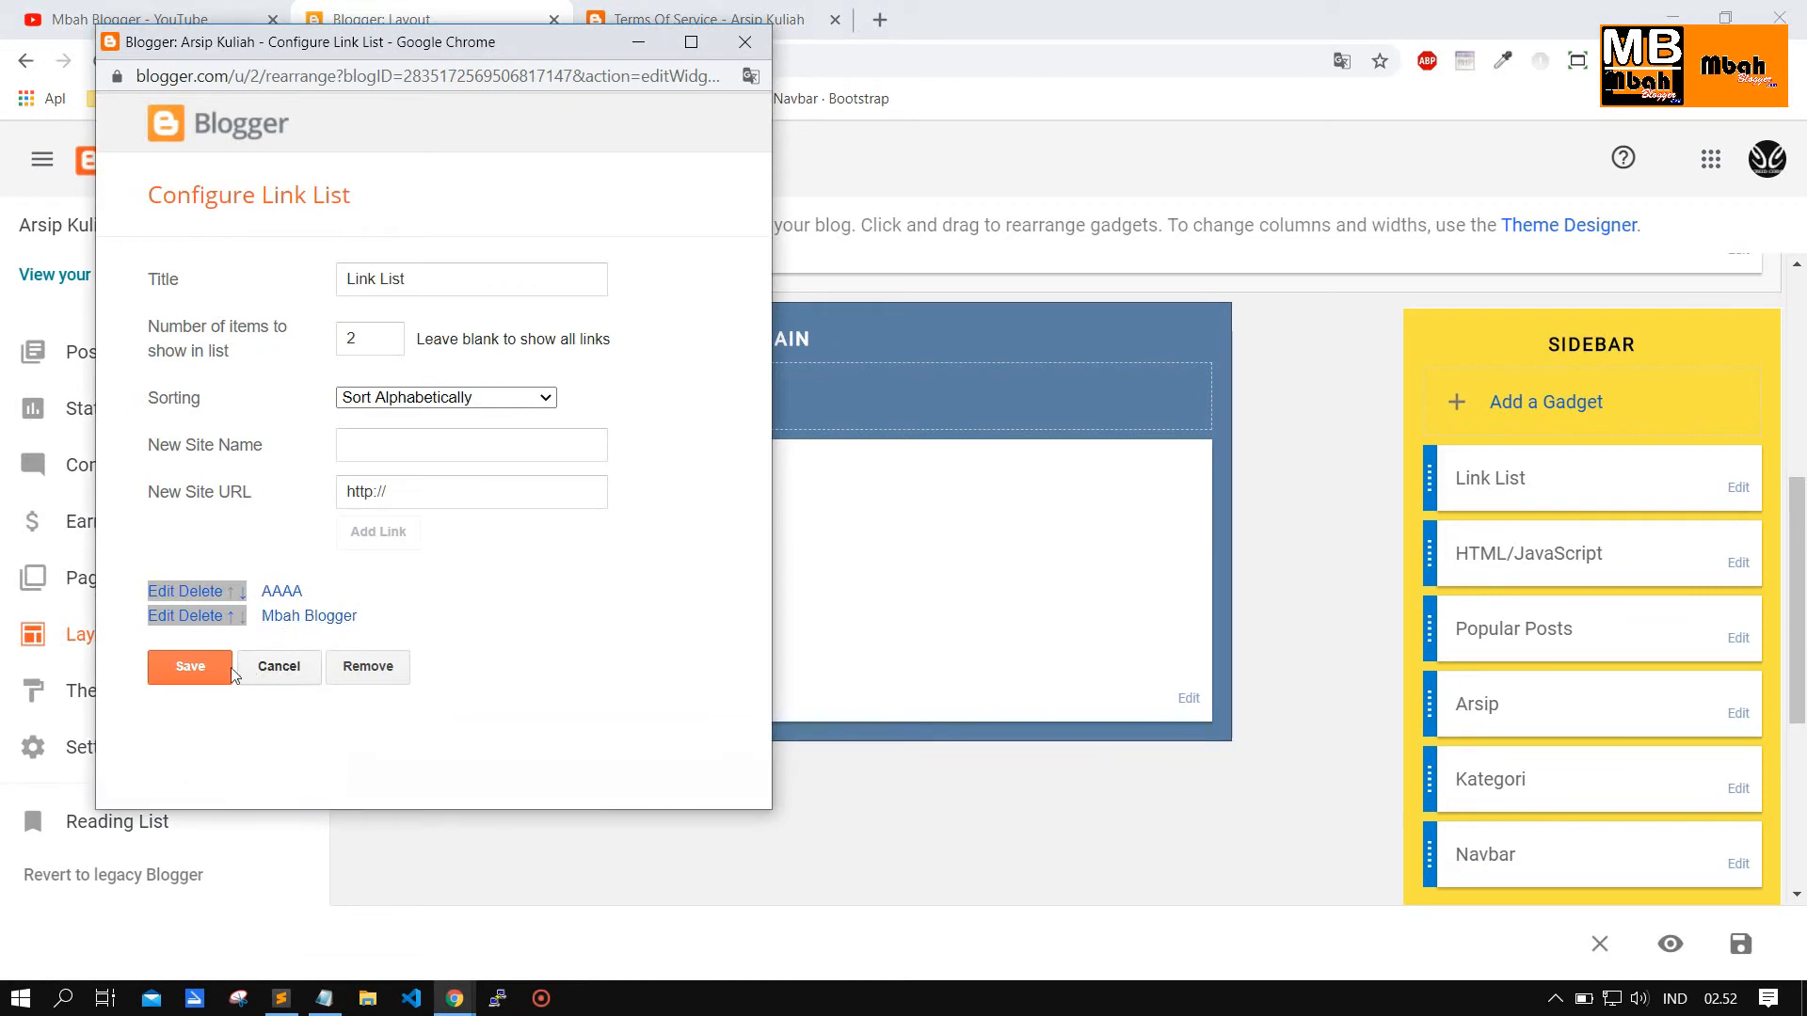
pyautogui.click(367, 666)
pyautogui.click(560, 219)
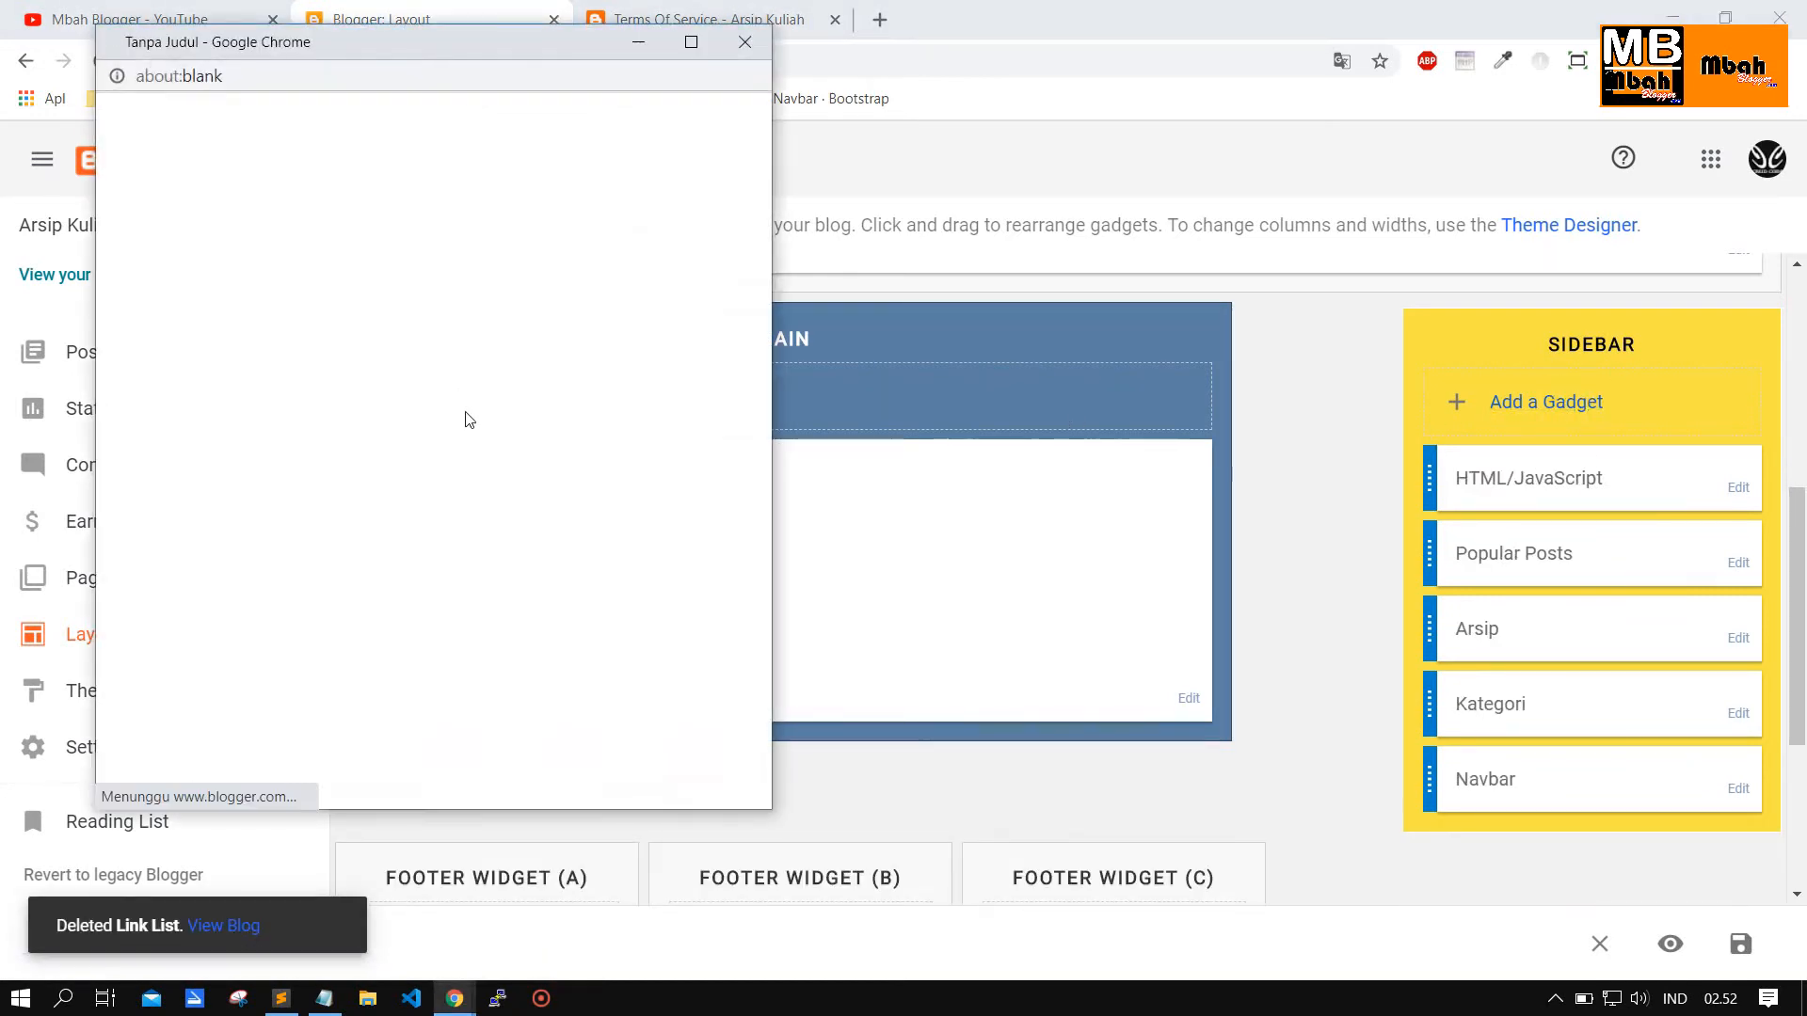
# Examine the Text gadget's settings in both HTML and rich text editing modes, and close them without adding the gadget.
pyautogui.scroll(-5, 484, 453)
pyautogui.scroll(-7, 488, 459)
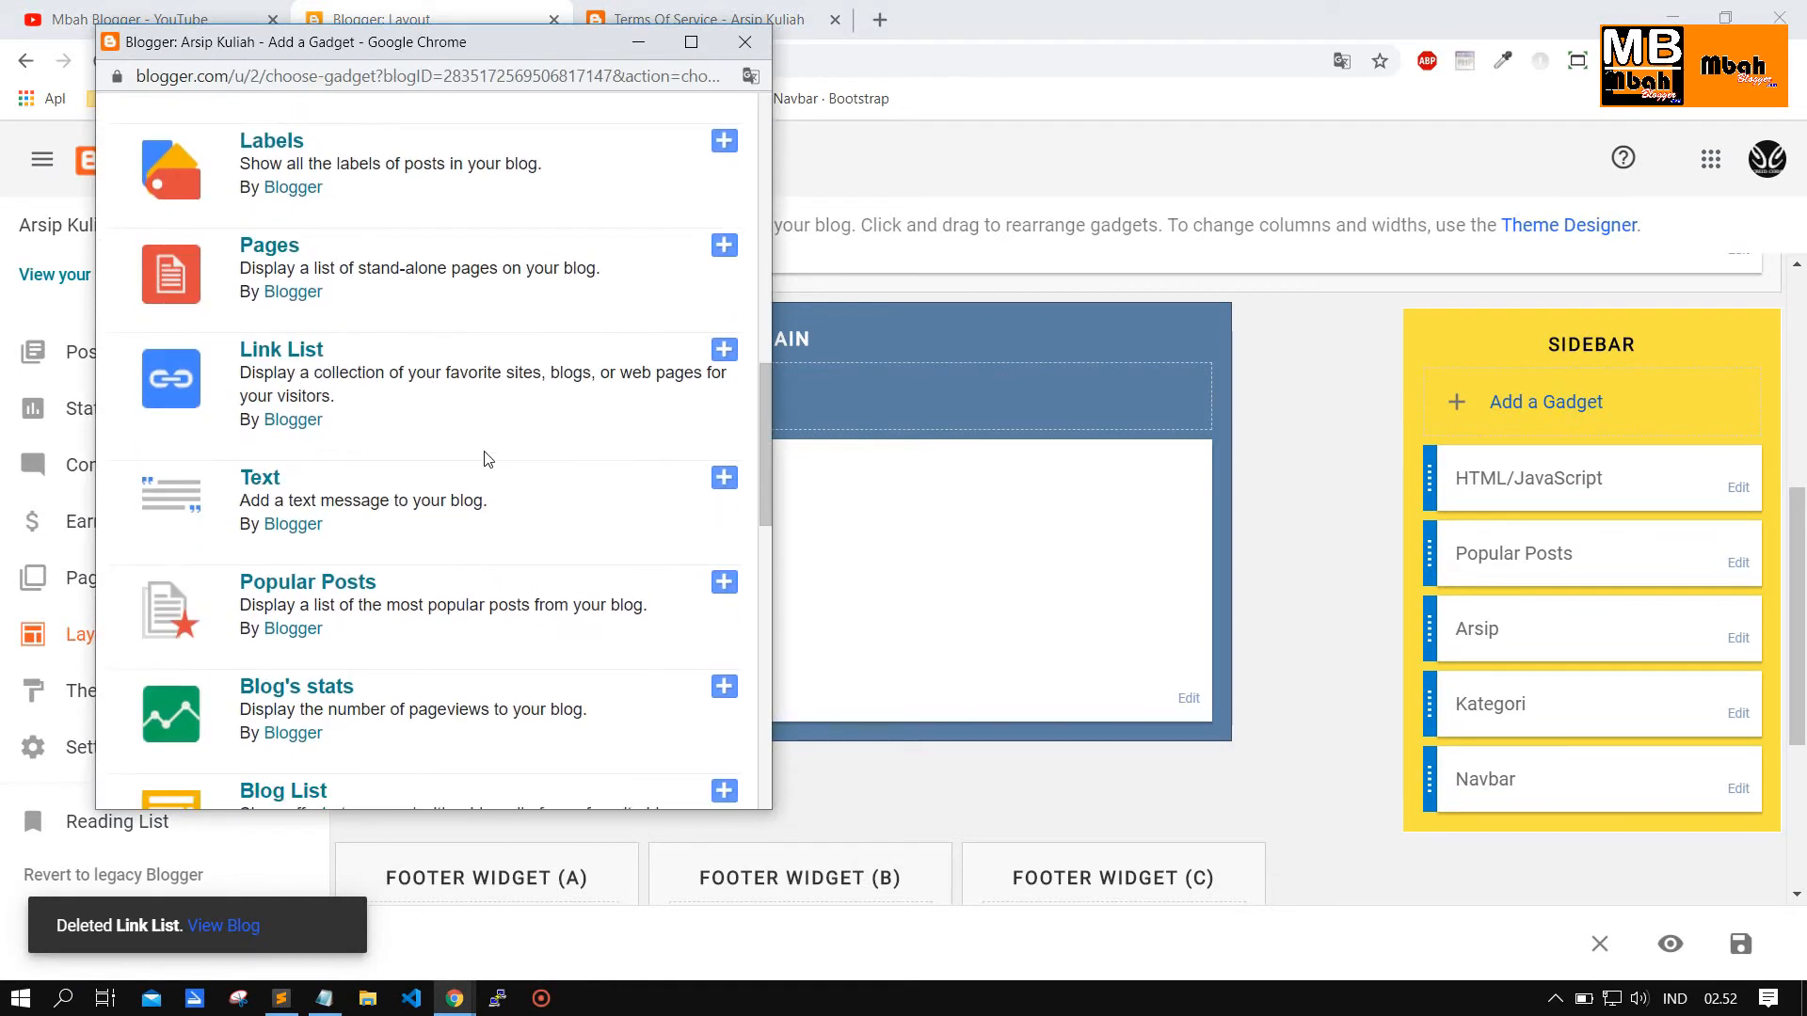
pyautogui.click(723, 478)
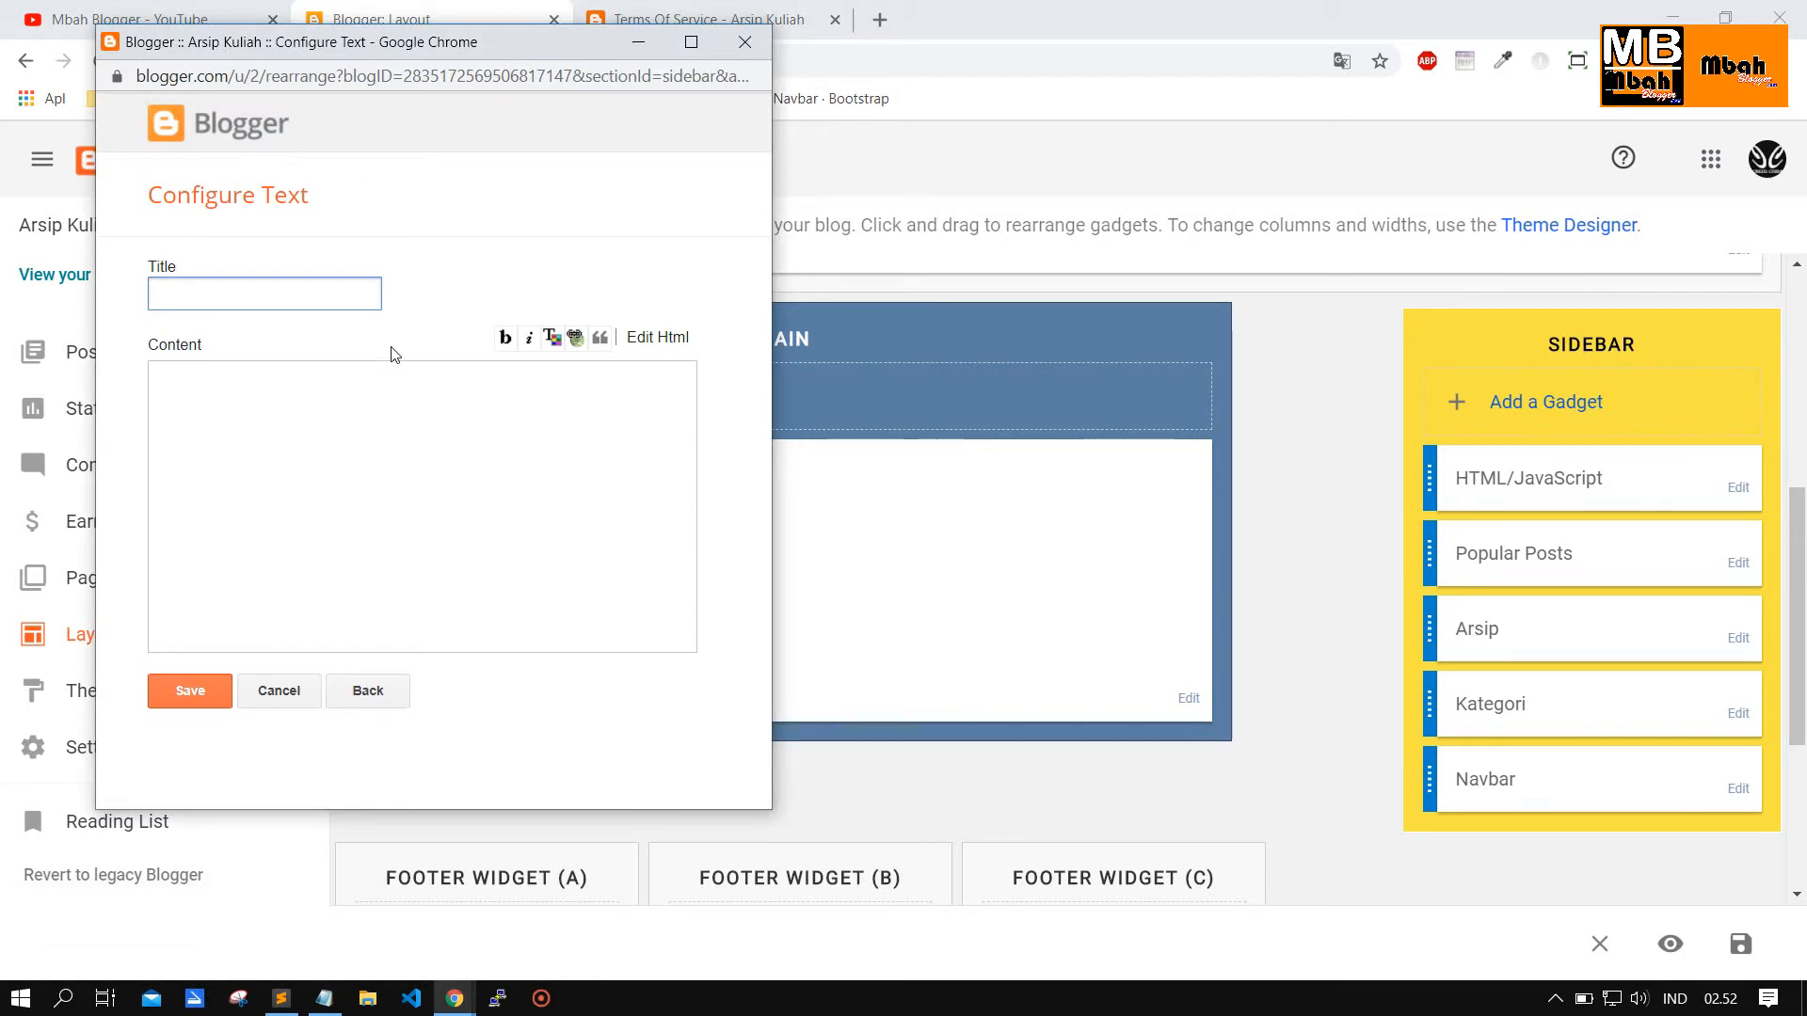
pyautogui.click(657, 337)
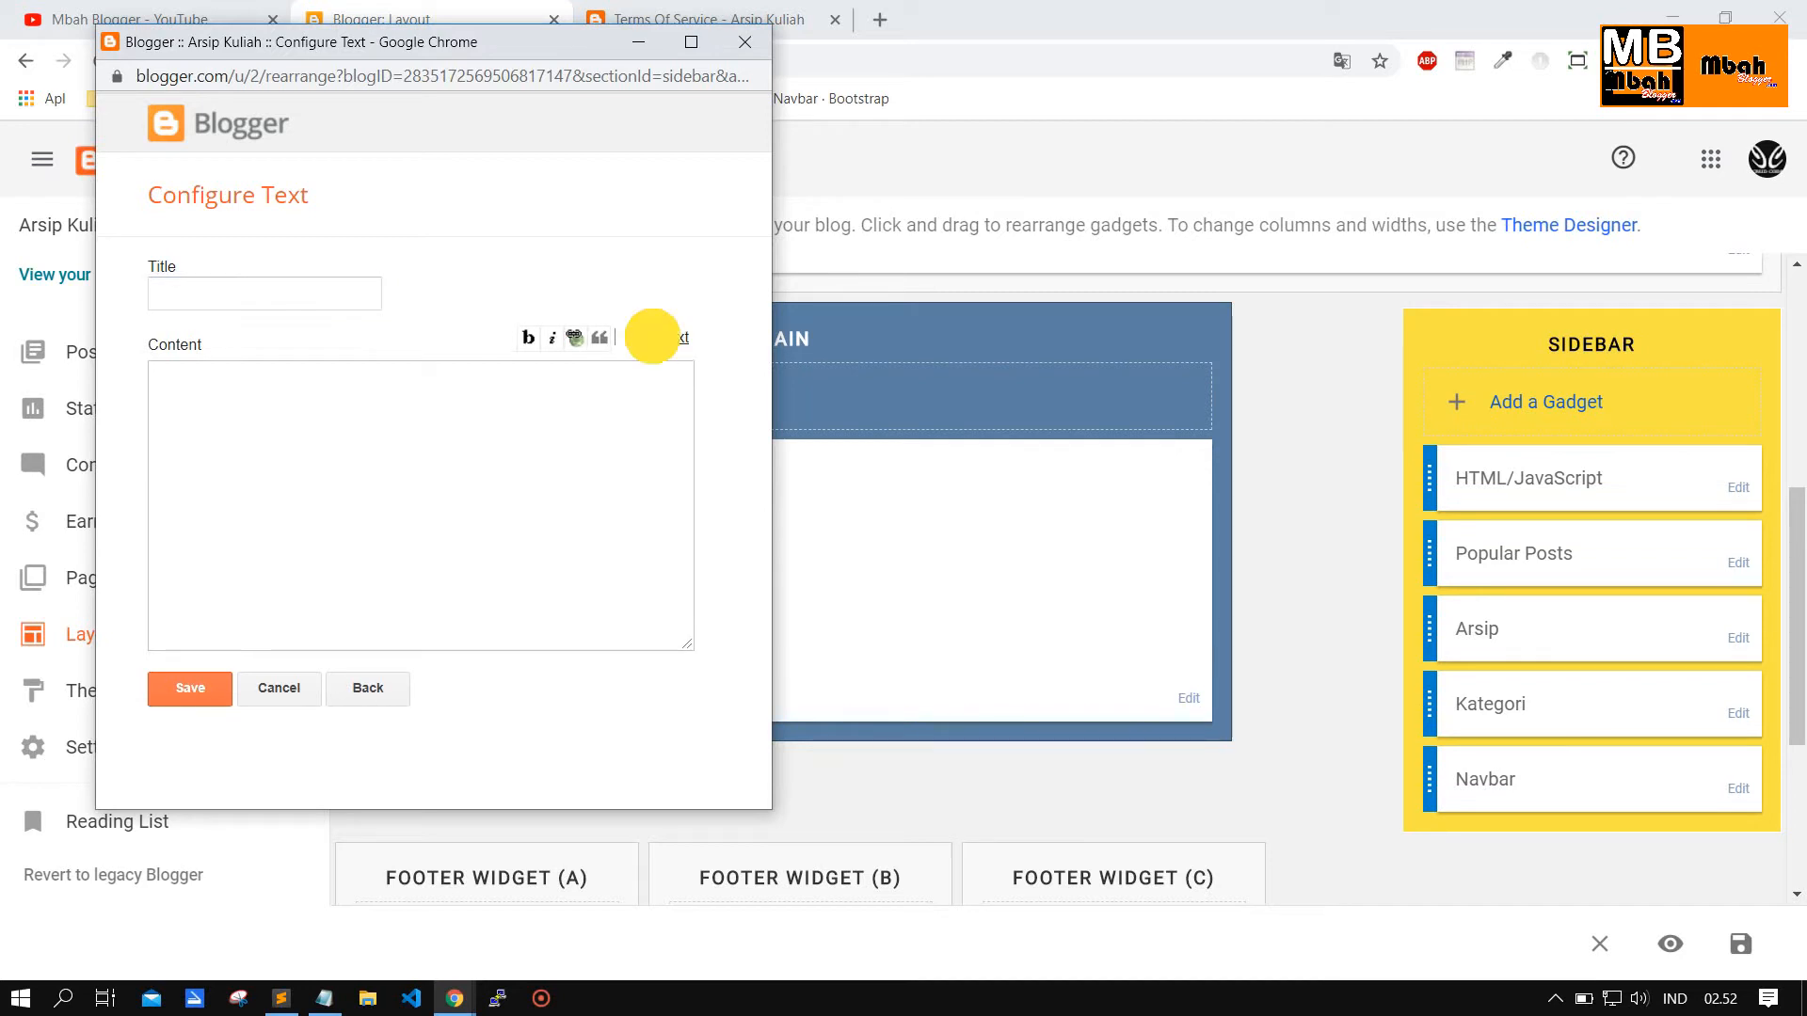
pyautogui.click(656, 337)
pyautogui.click(656, 337)
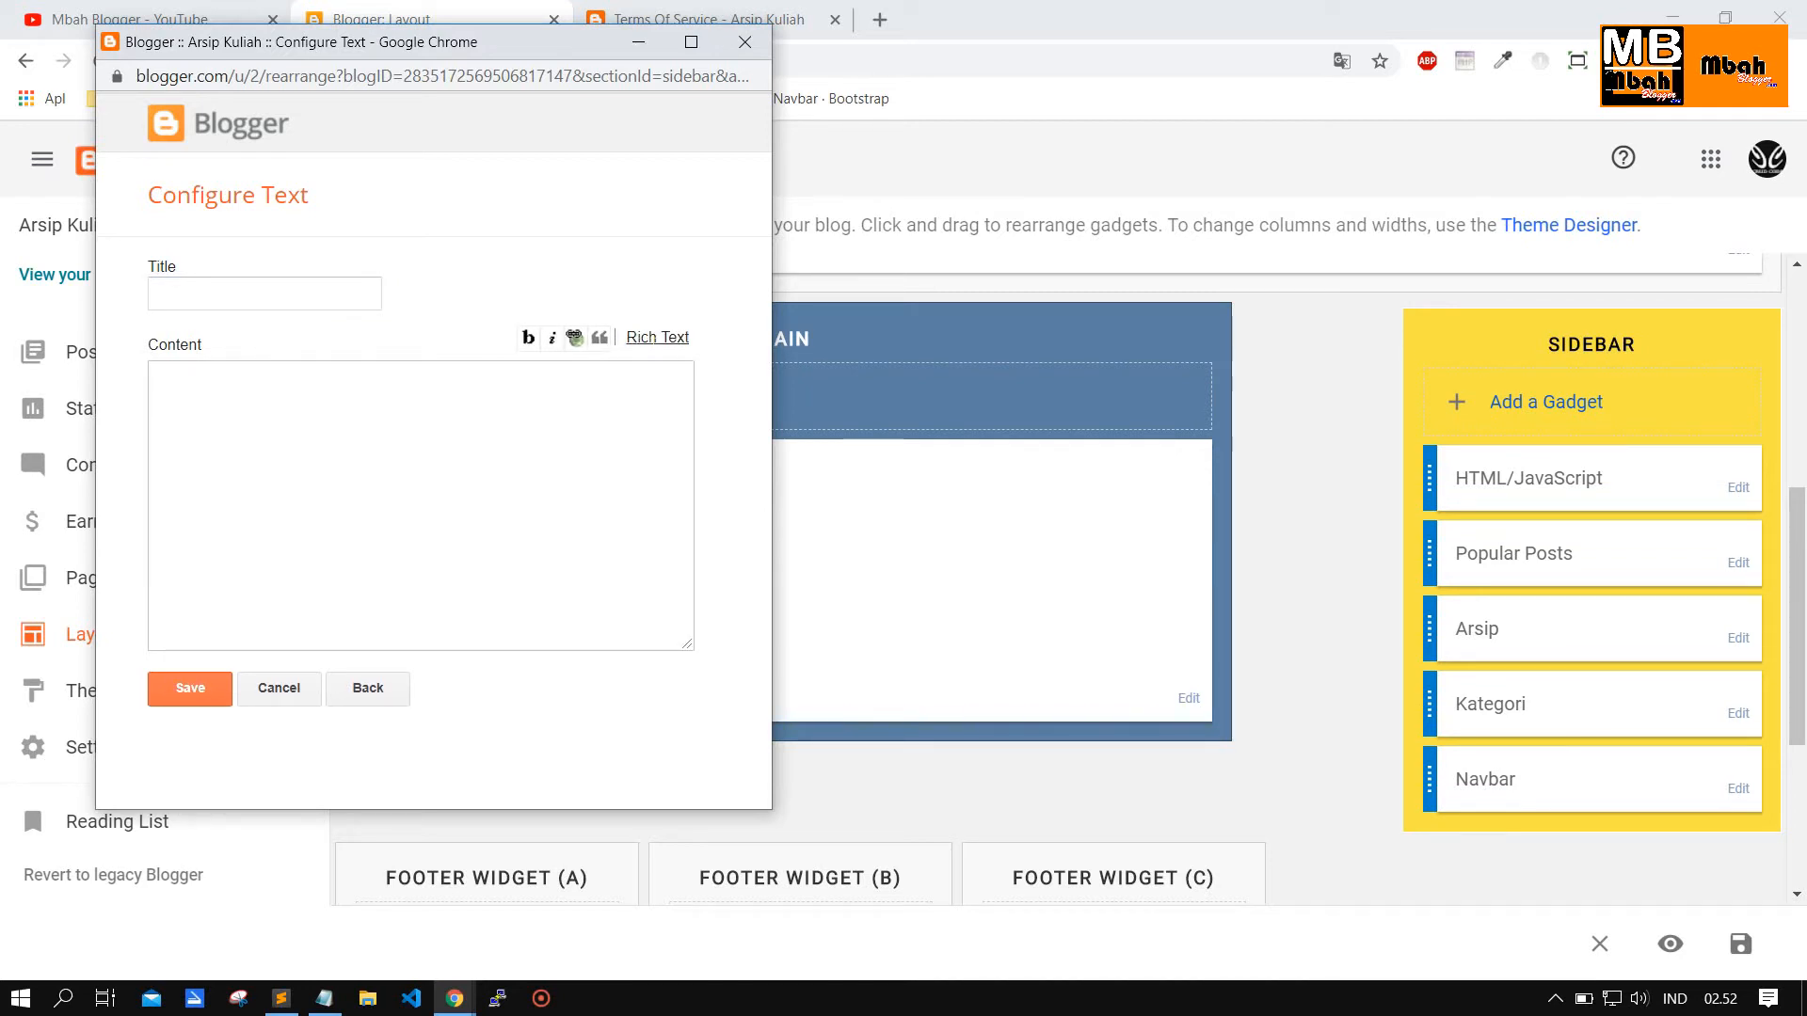
pyautogui.click(657, 337)
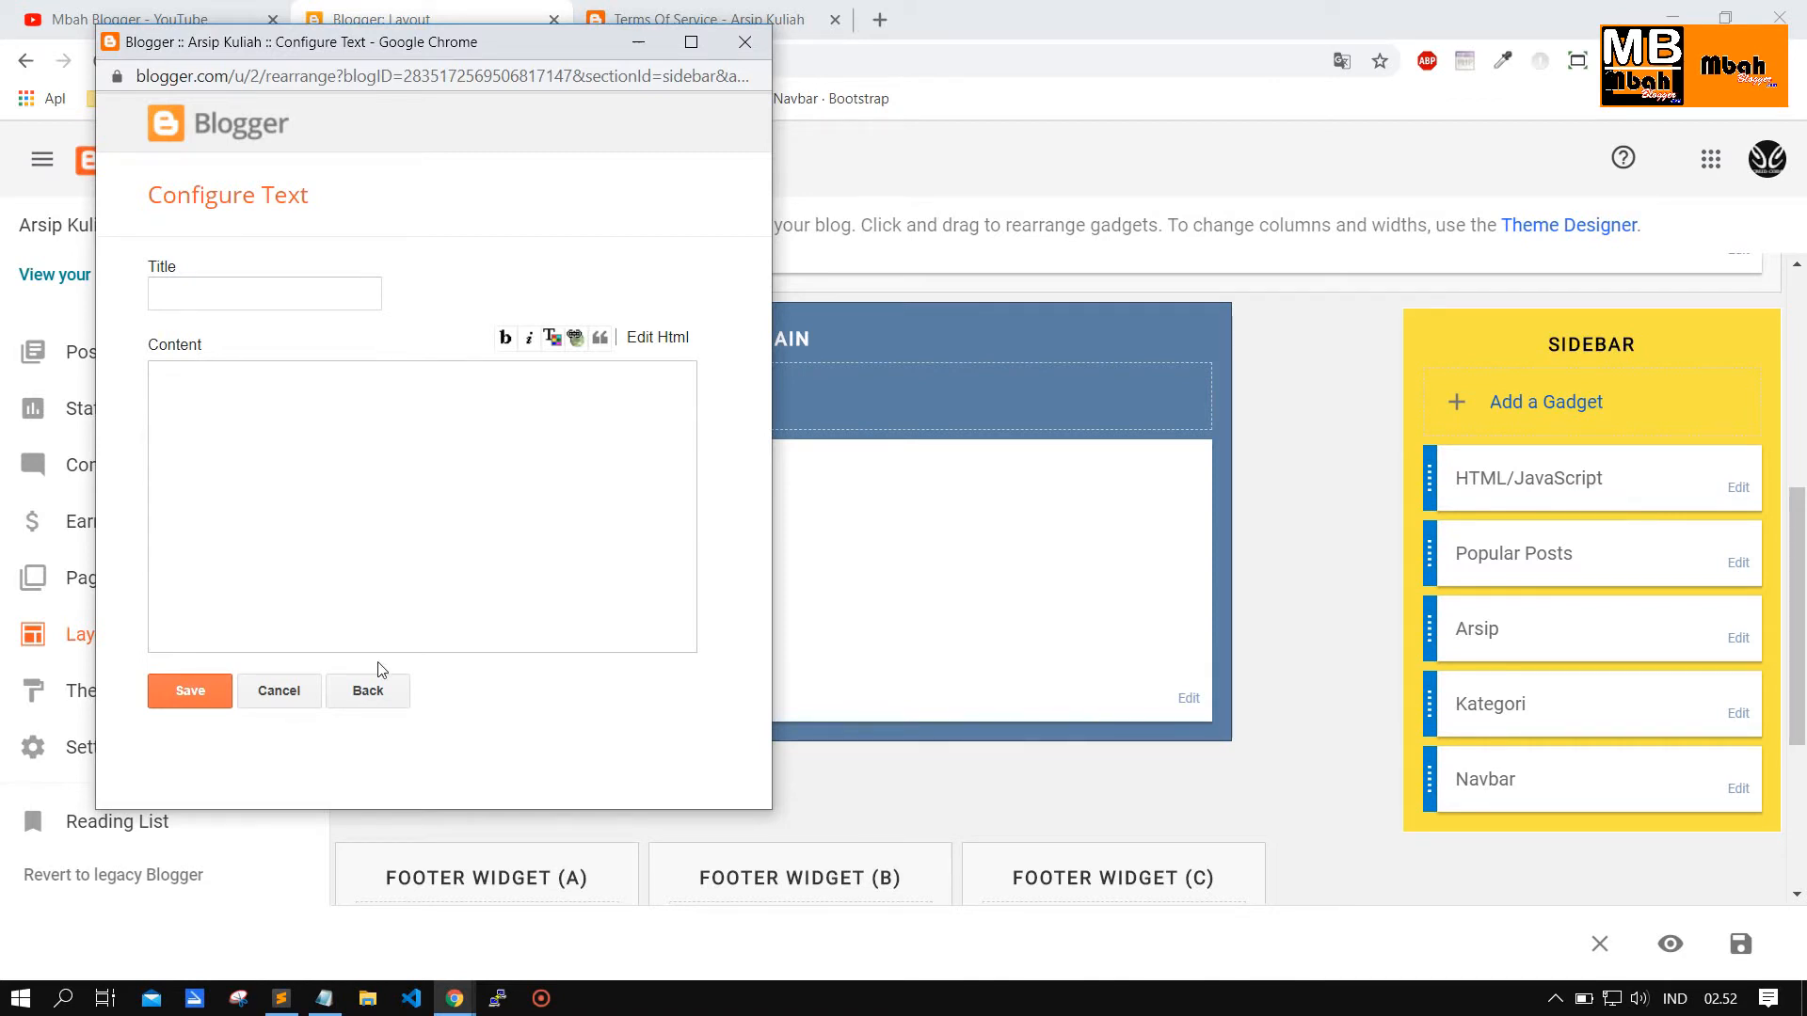
pyautogui.click(275, 692)
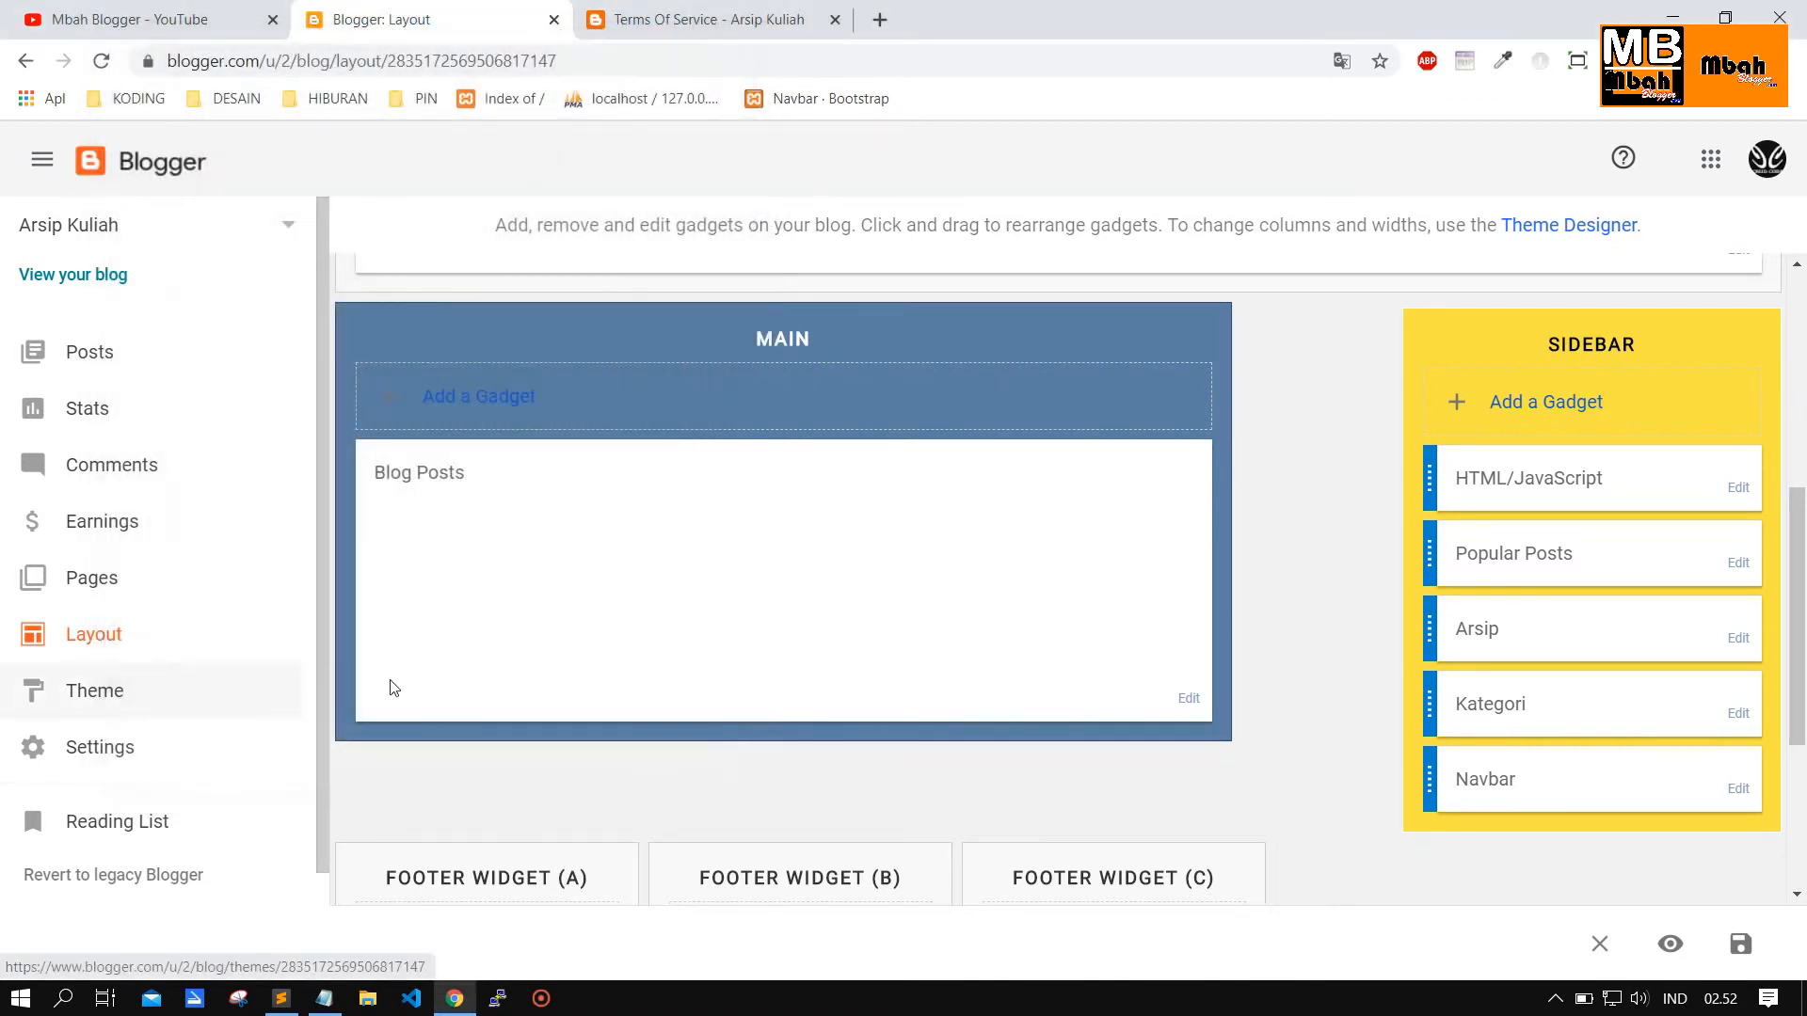
# Choose the Popular Posts gadget as a new gadget for the sidebar.
pyautogui.click(1543, 402)
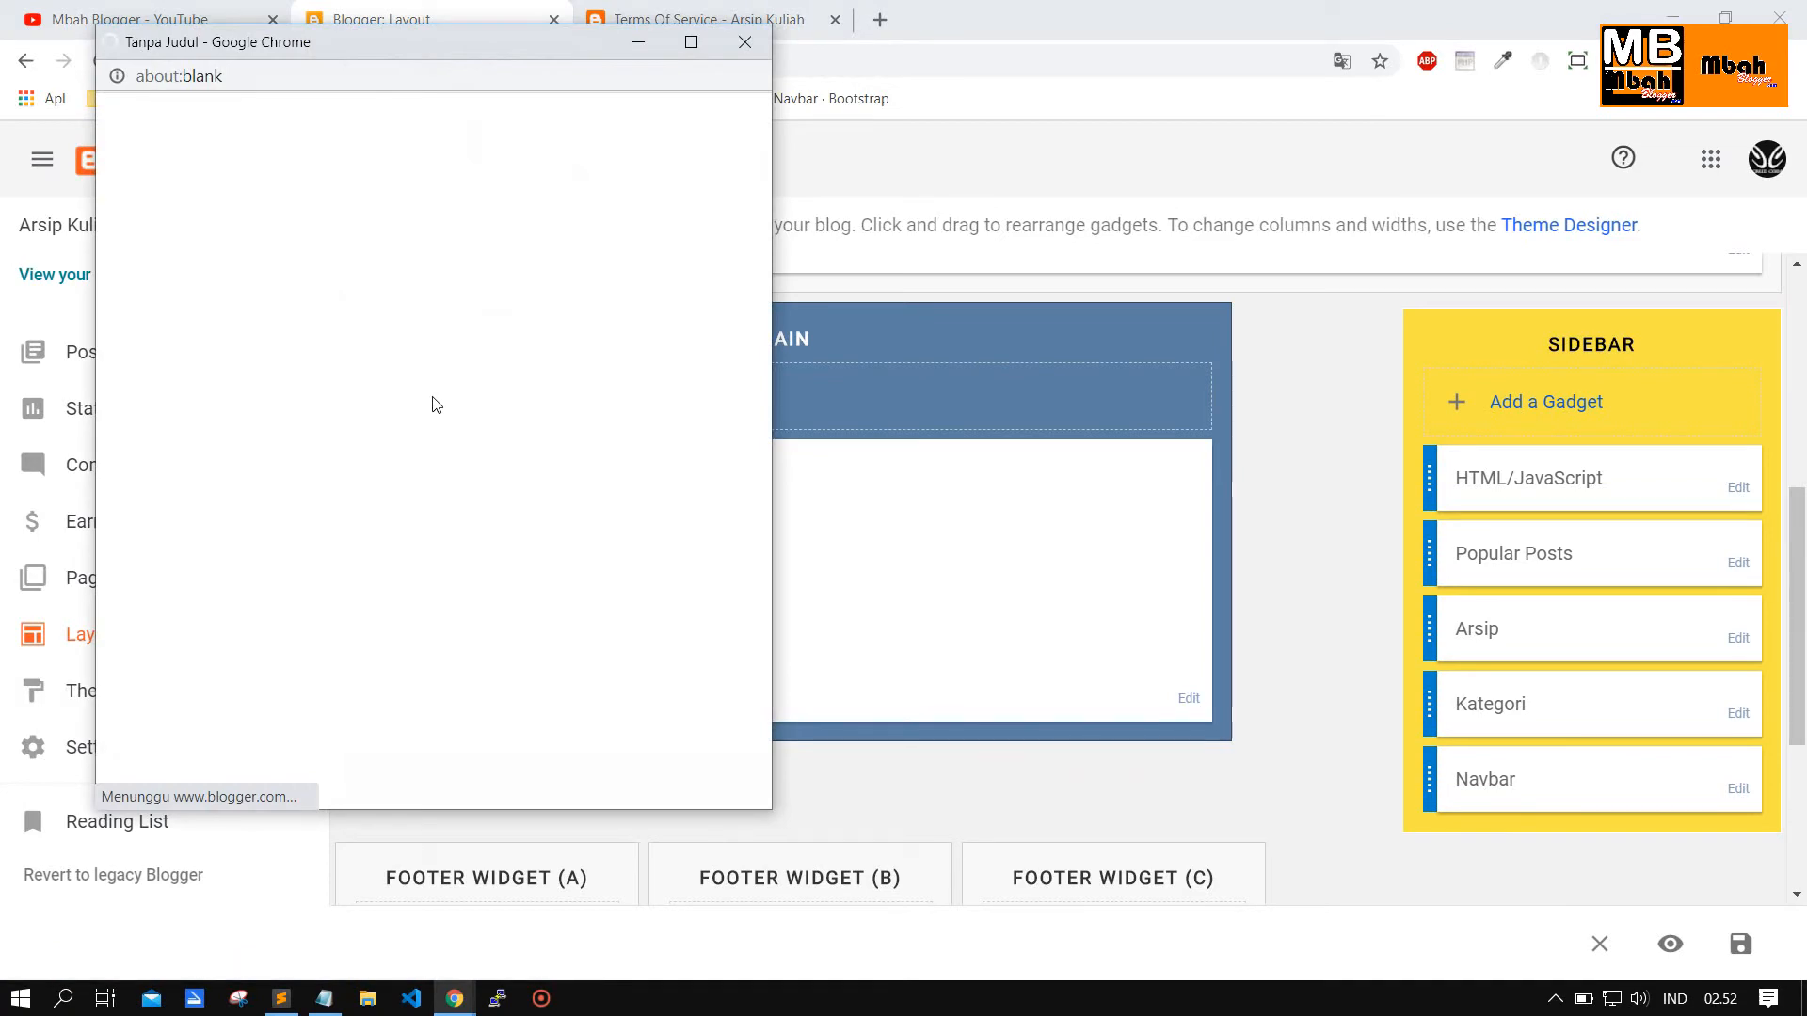
pyautogui.scroll(-15, 461, 461)
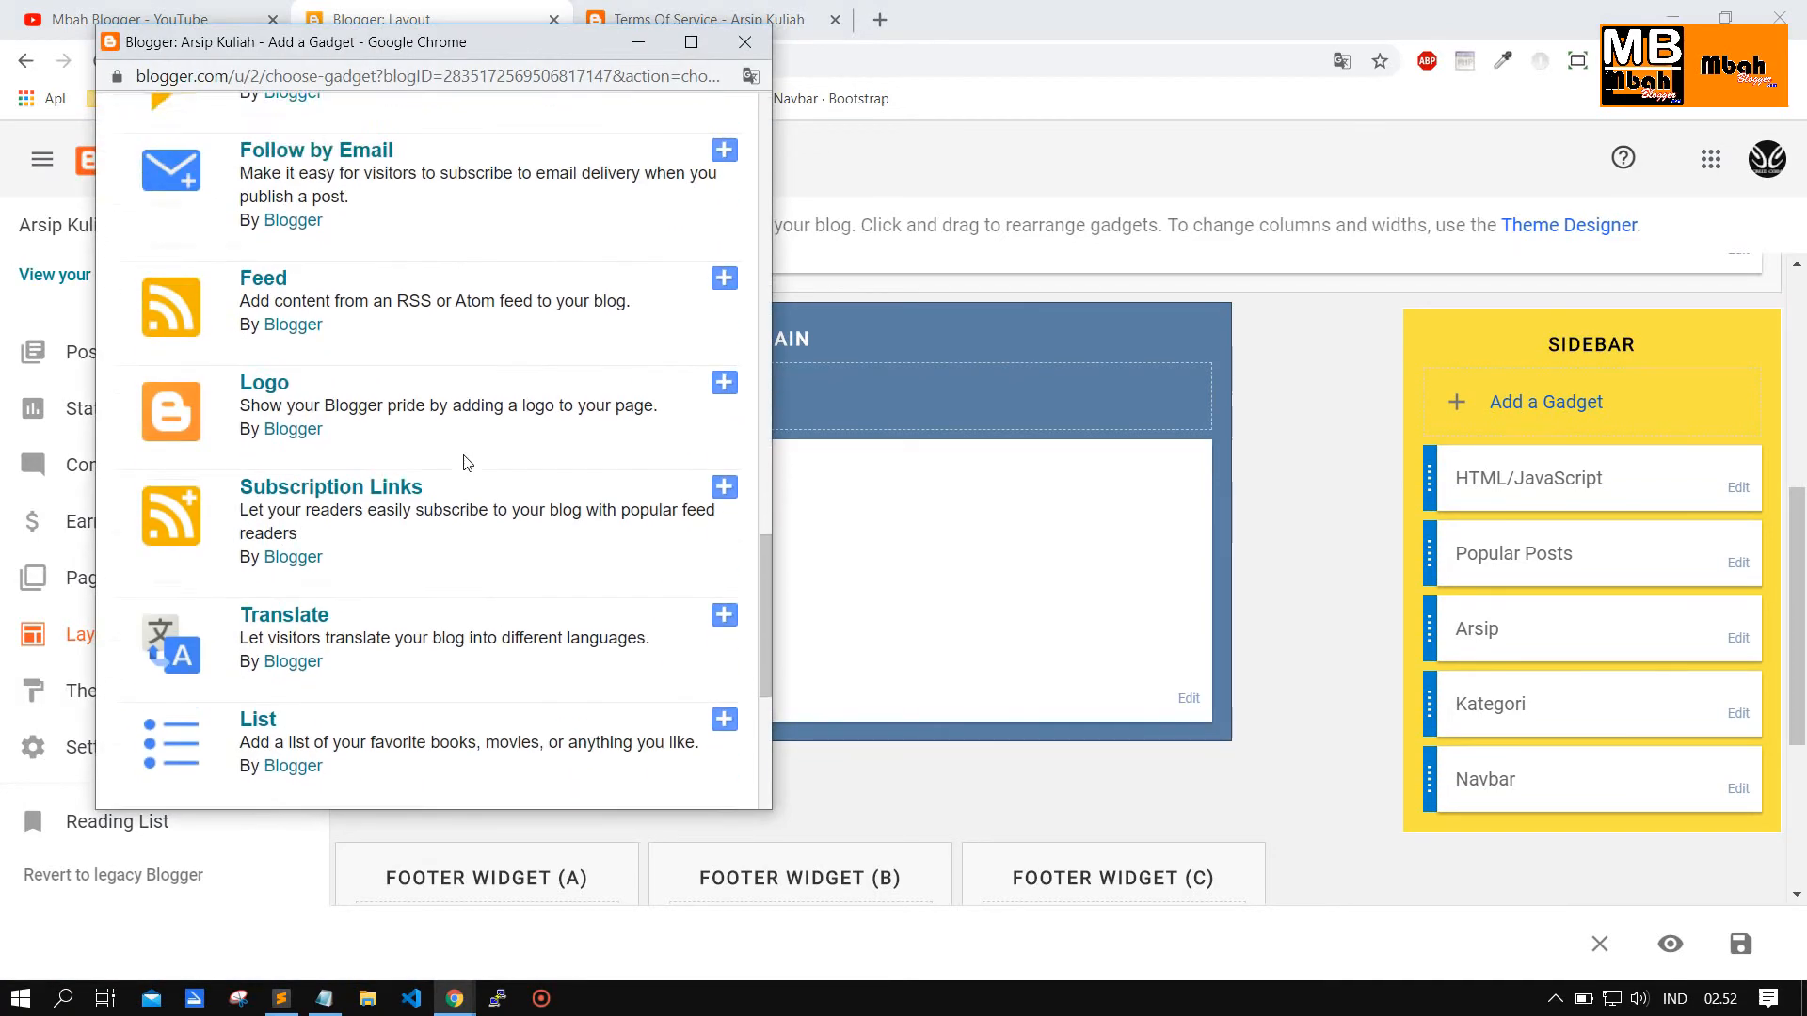
pyautogui.scroll(5, 463, 461)
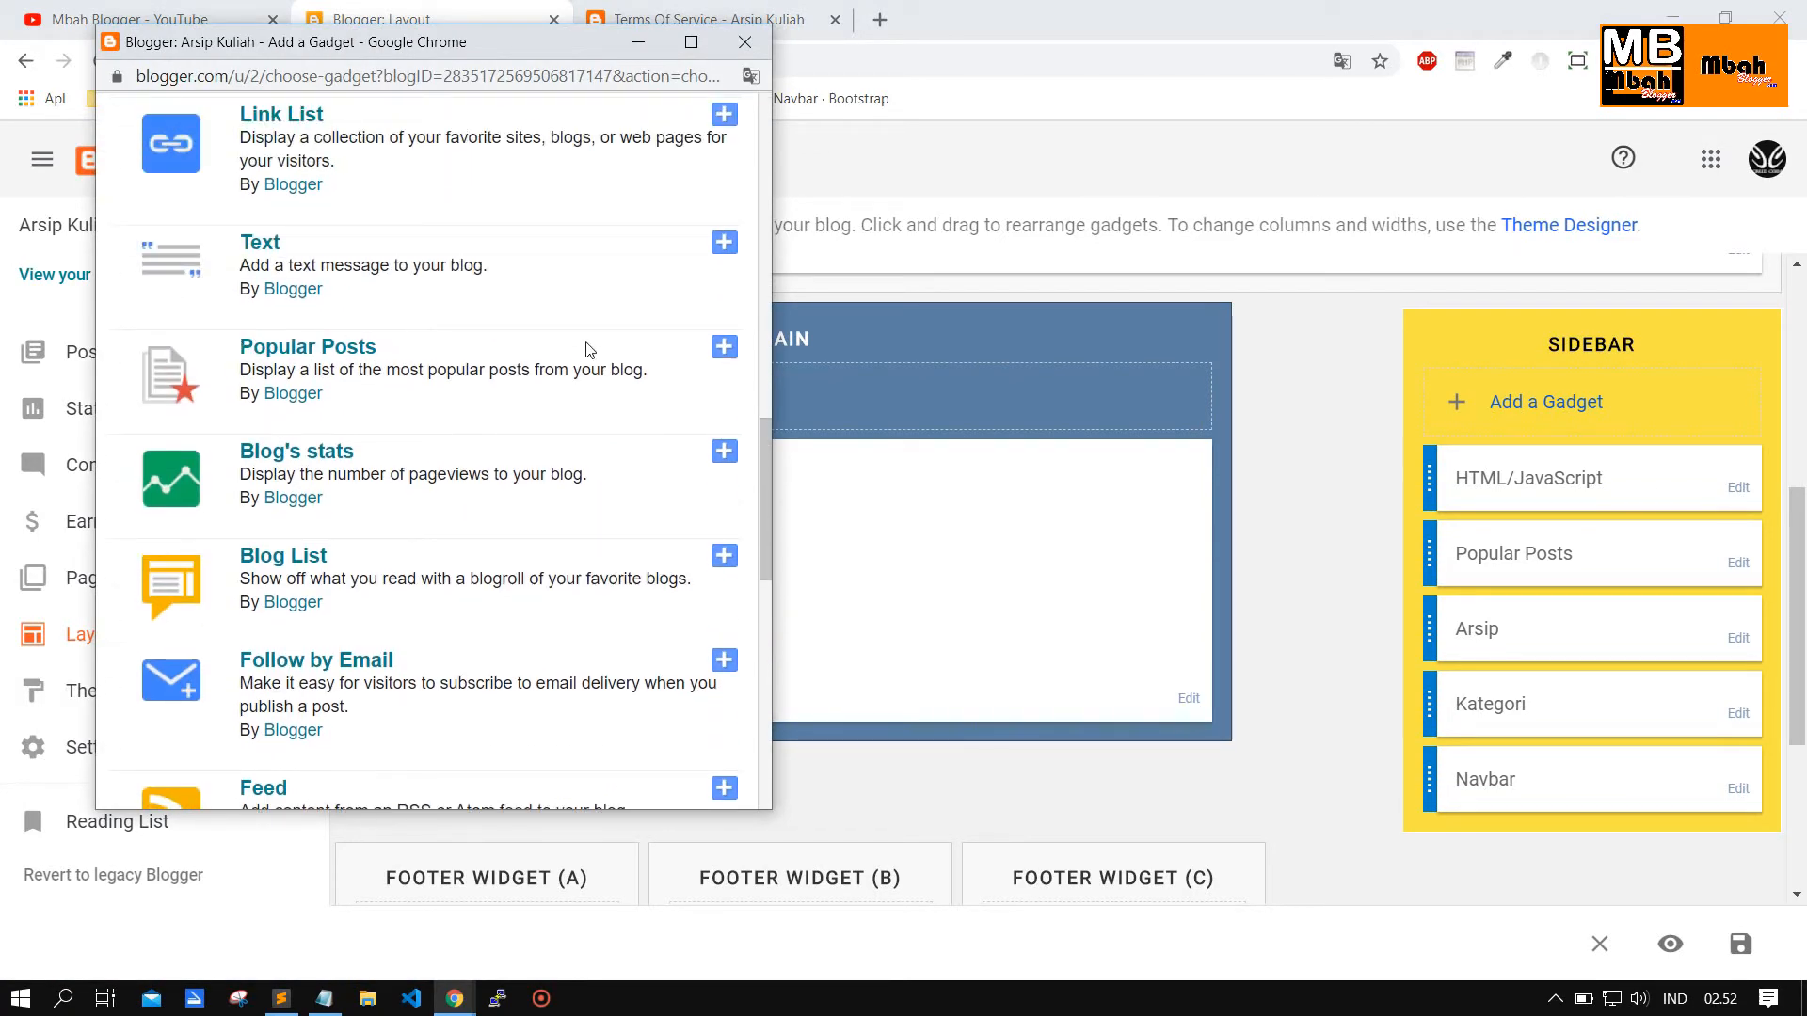
pyautogui.click(724, 350)
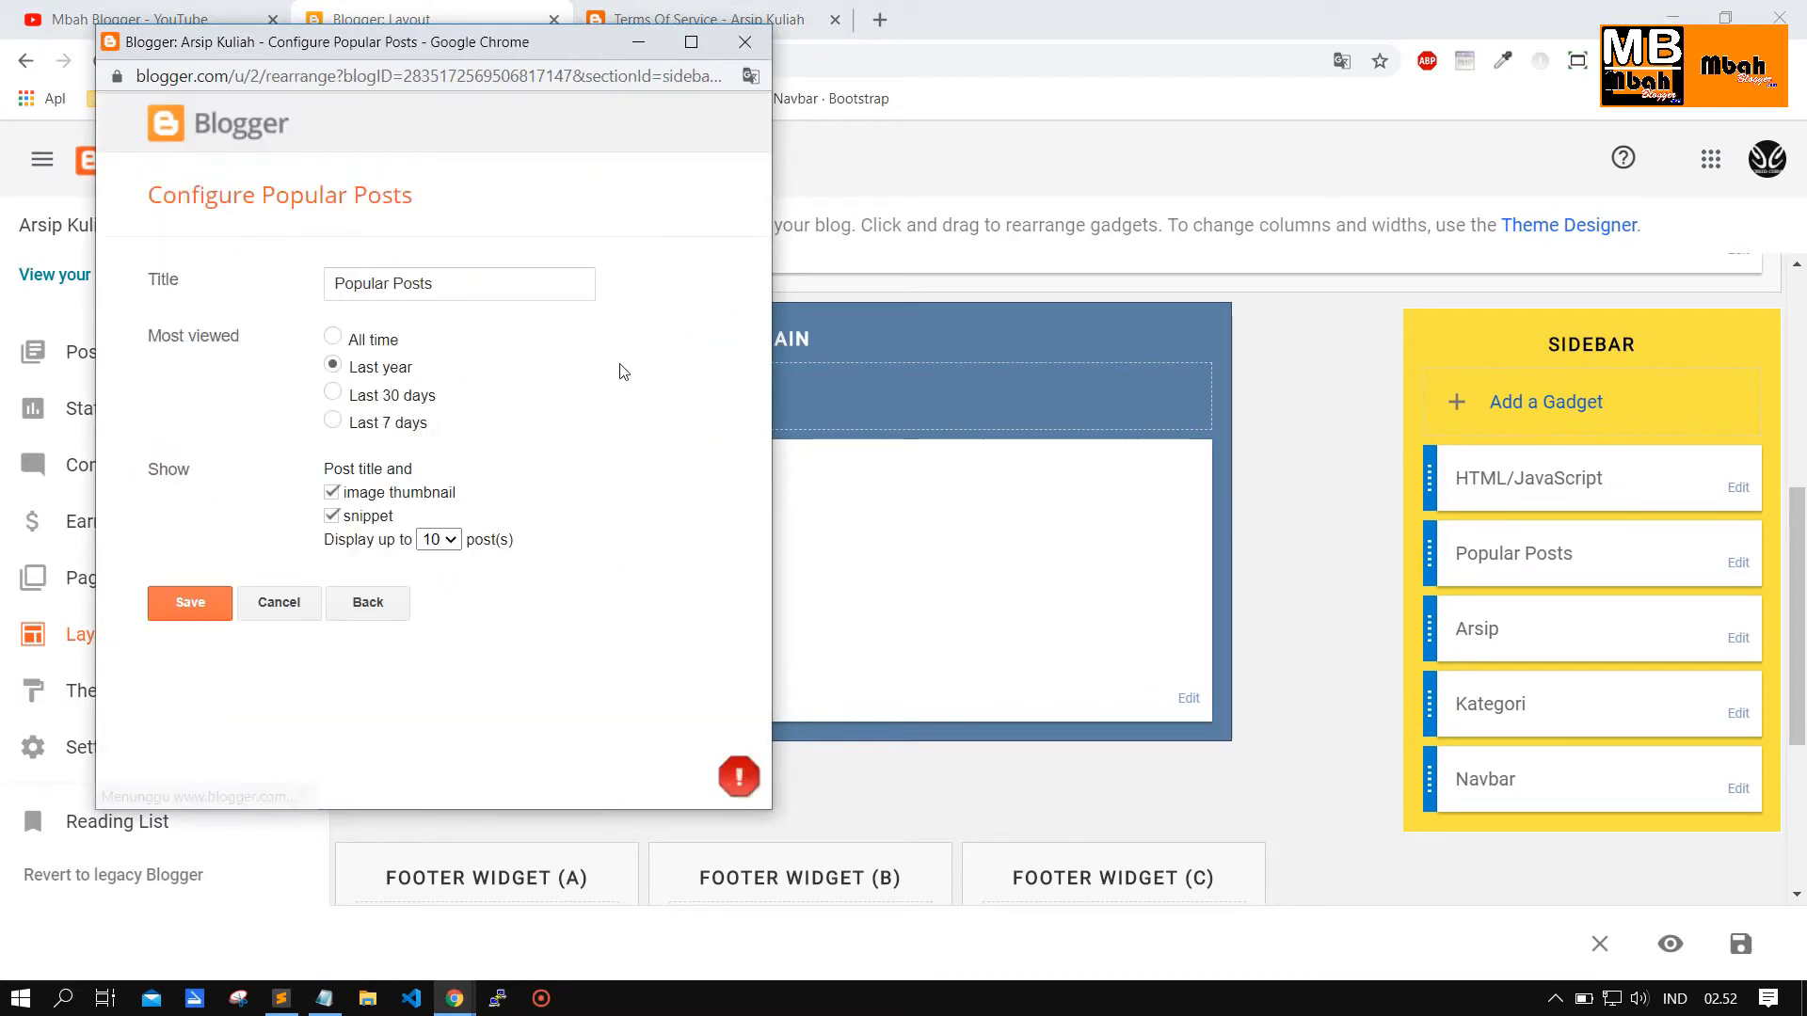
# Set the Popular Posts gadget to most viewed of All time, display up to 3 posts, and save it.
pyautogui.click(335, 338)
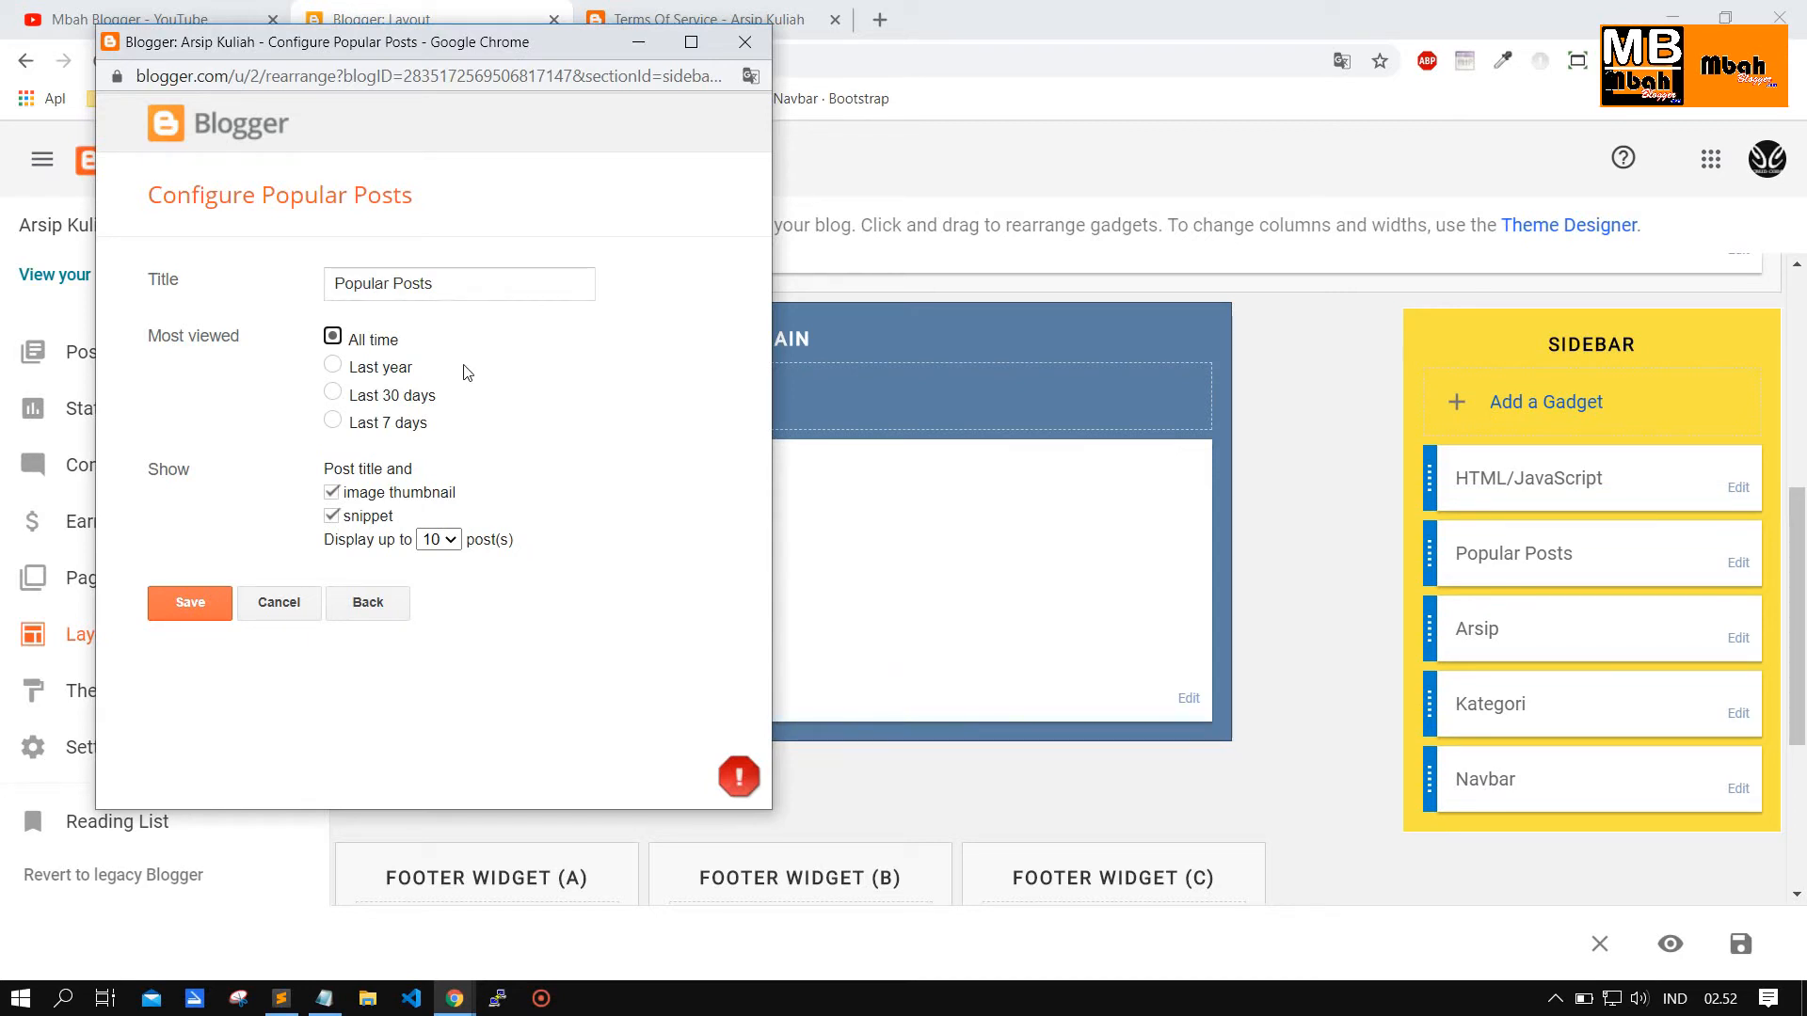
pyautogui.click(381, 369)
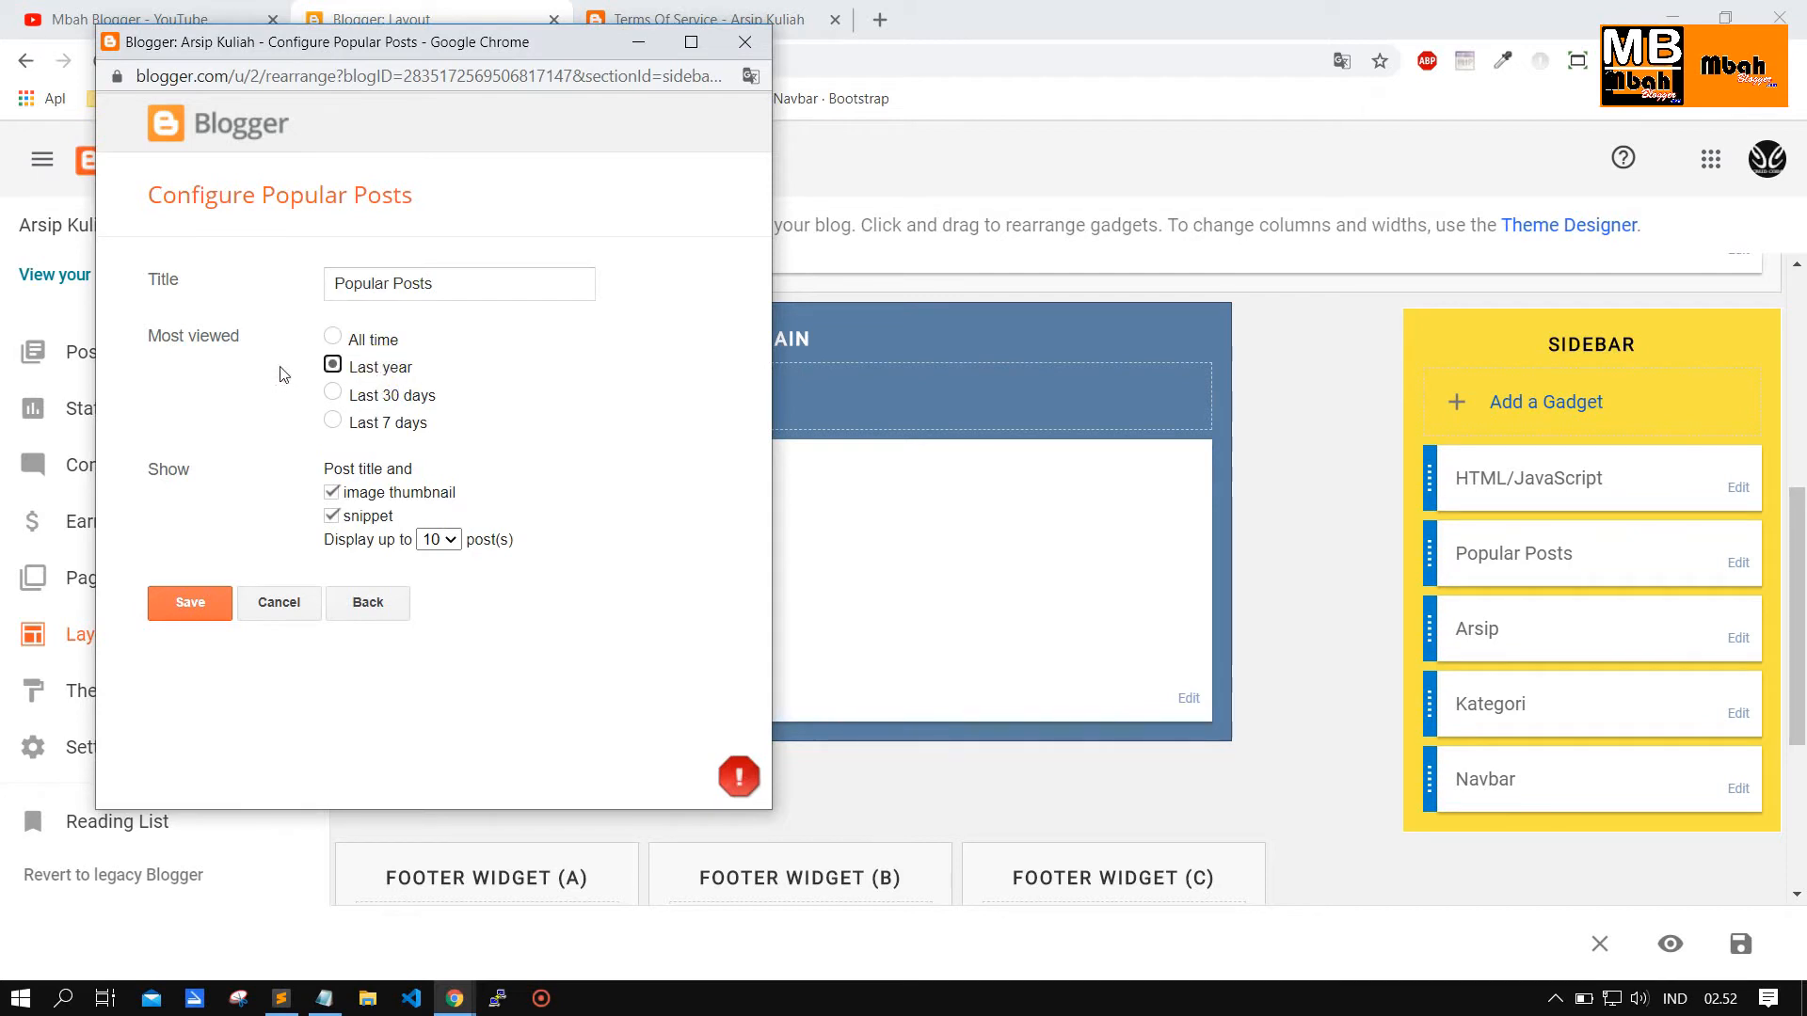
pyautogui.click(407, 399)
pyautogui.click(386, 424)
pyautogui.click(381, 346)
pyautogui.click(436, 540)
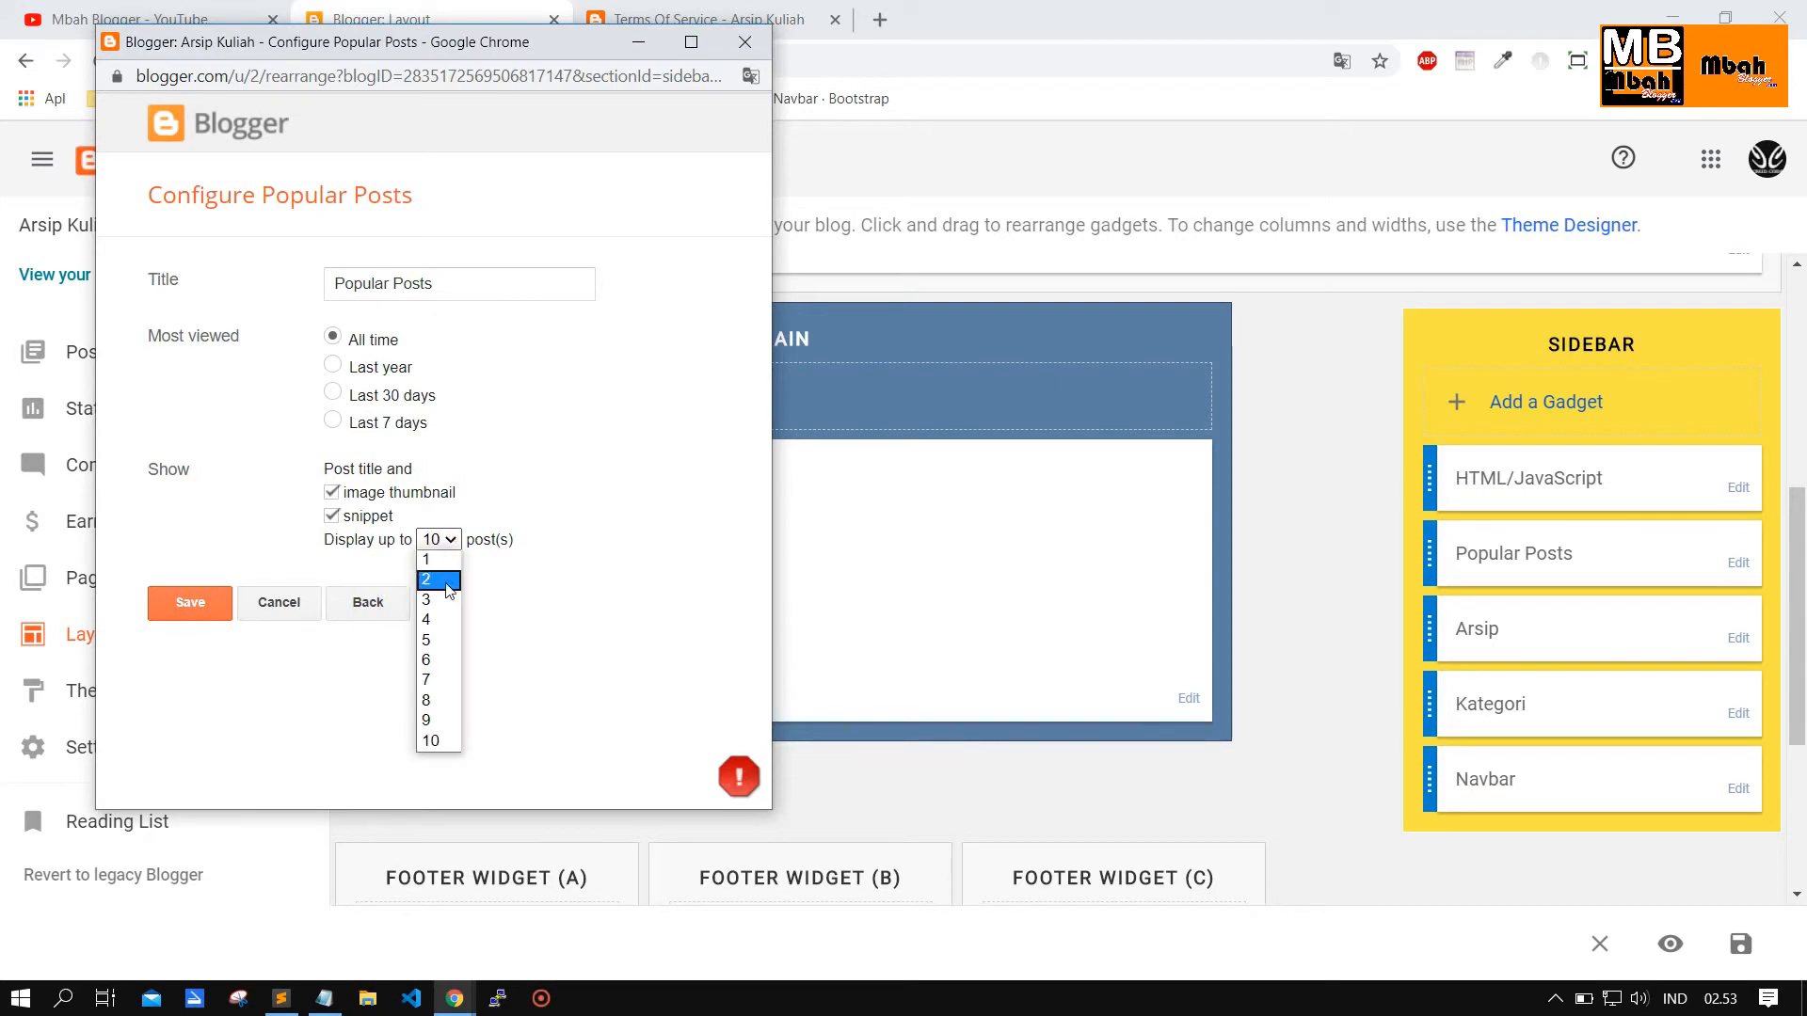
pyautogui.click(448, 603)
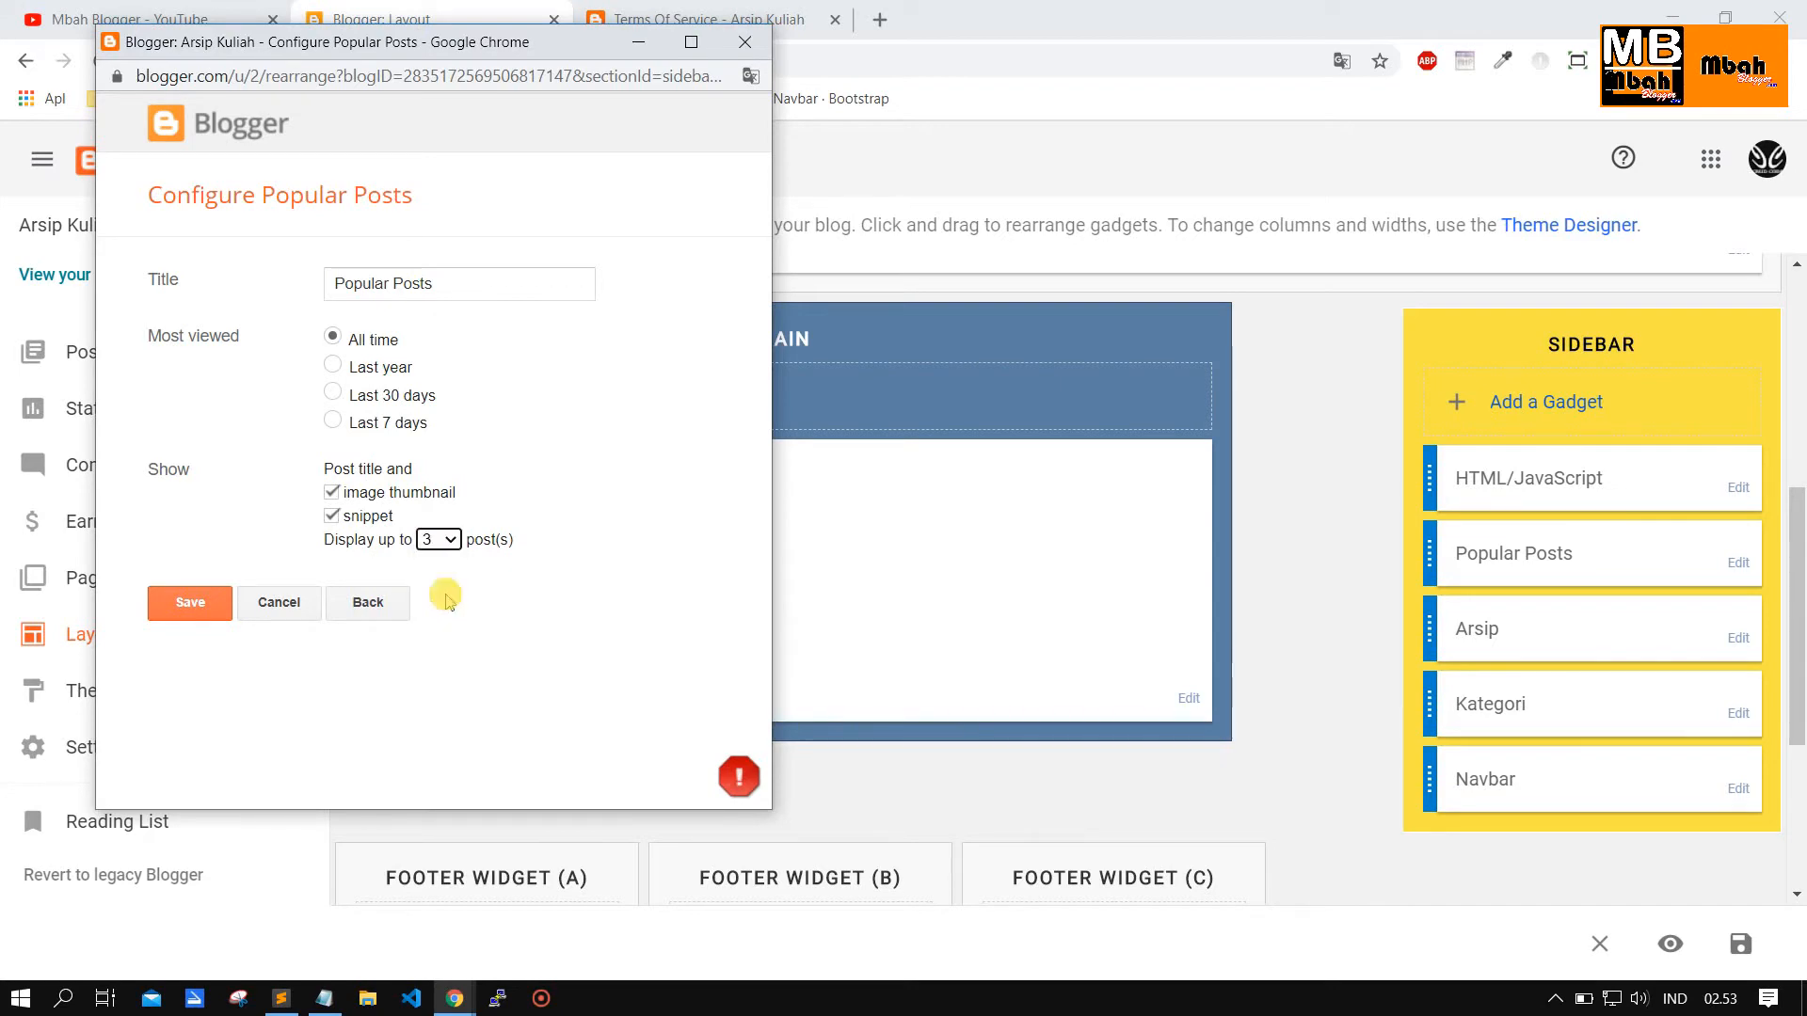
pyautogui.click(207, 604)
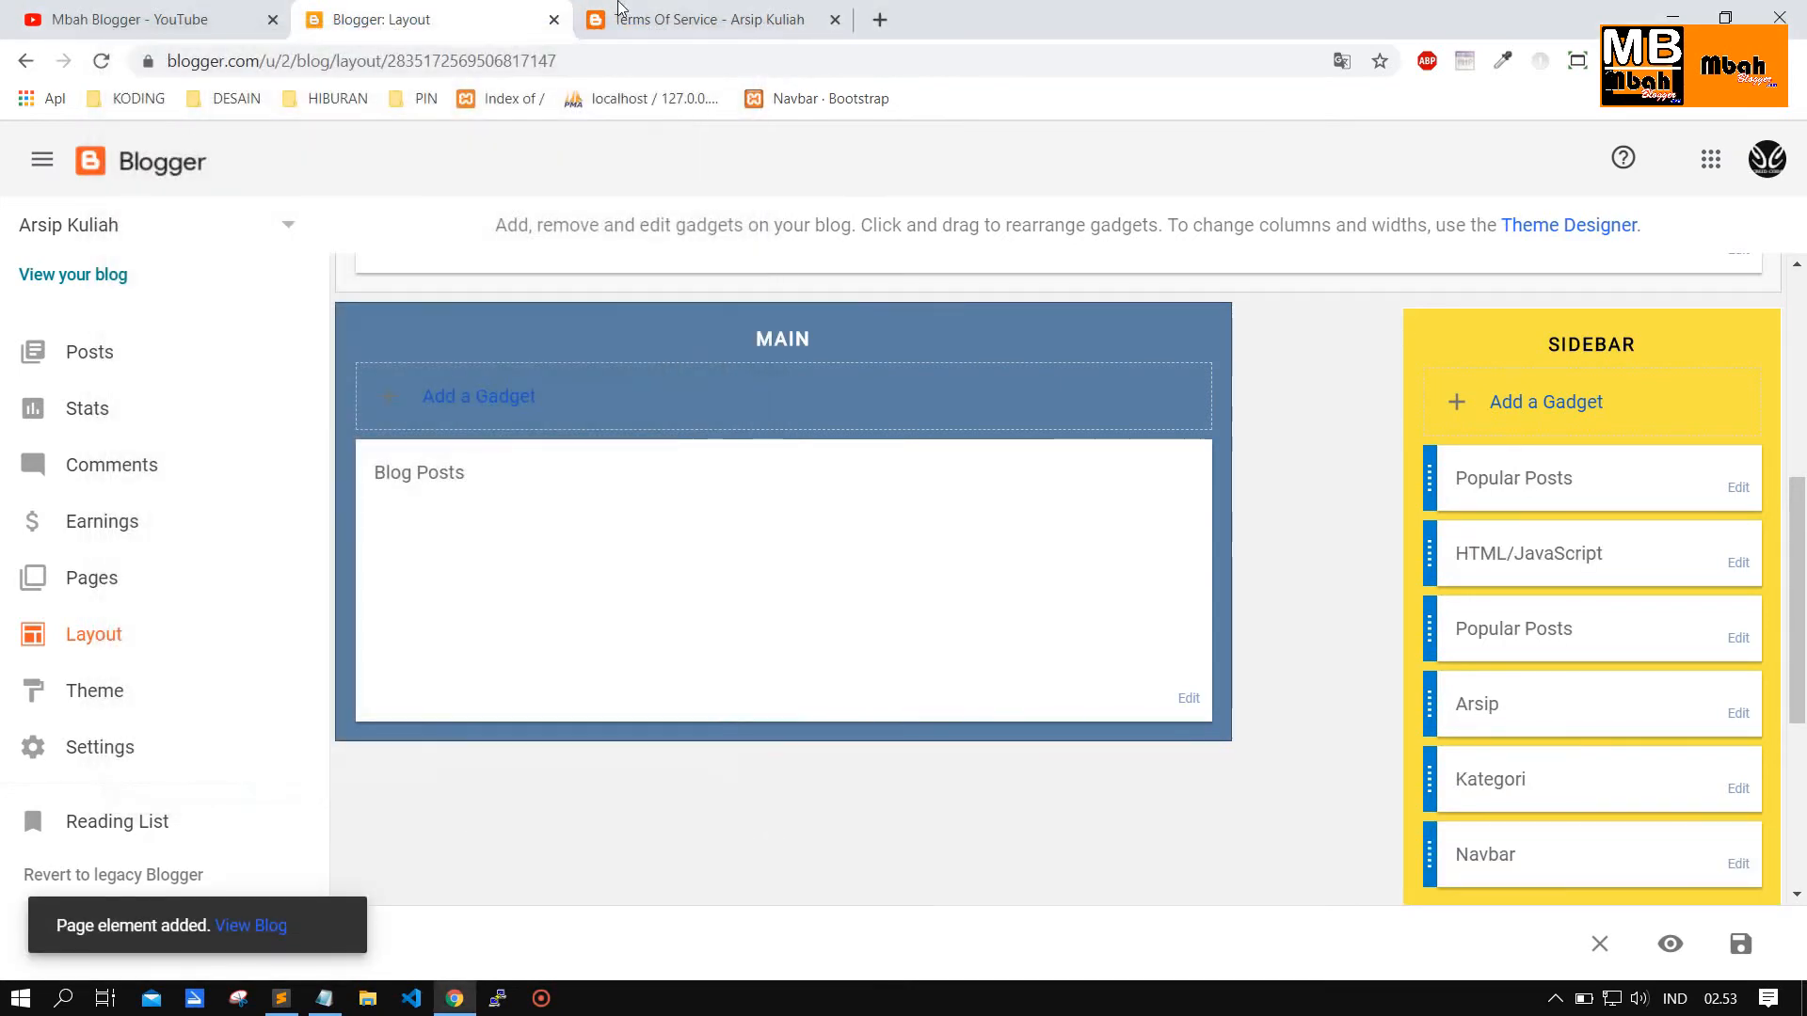
# Reload the blog and compare the new Popular Posts list with the existing one in the sidebar.
pyautogui.click(612, 17)
pyautogui.click(101, 62)
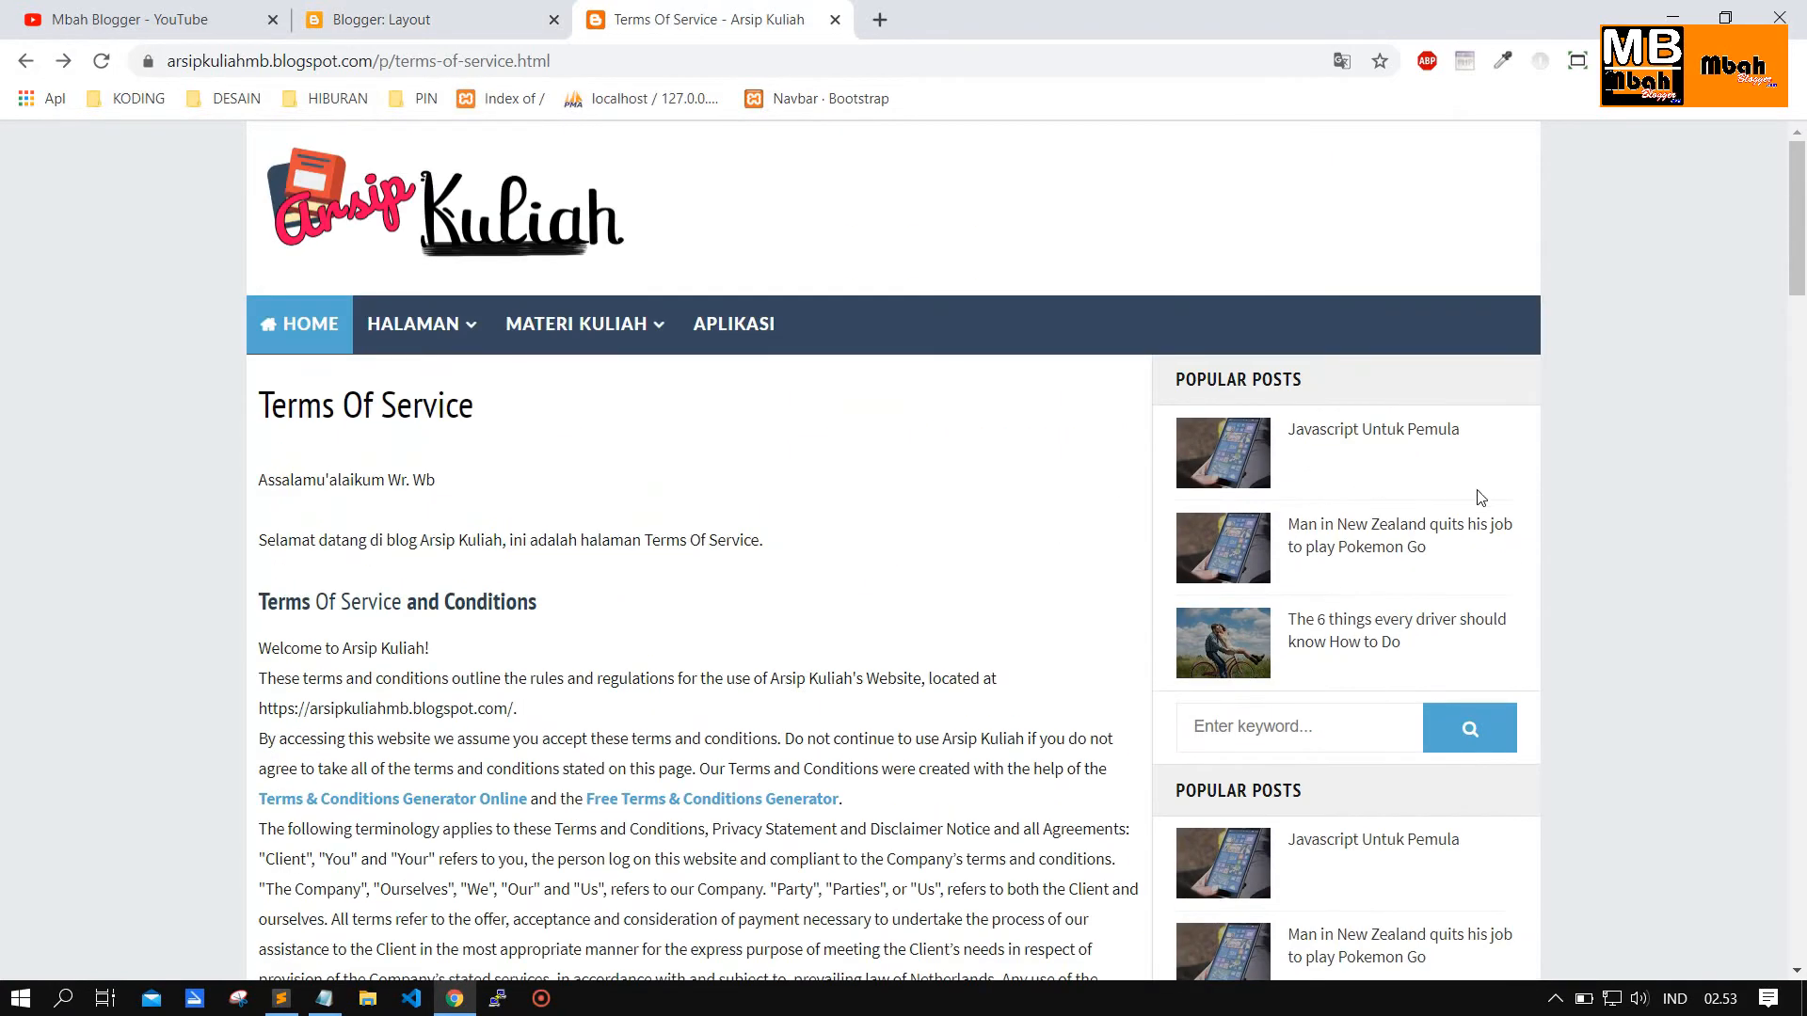
pyautogui.scroll(-2, 1520, 466)
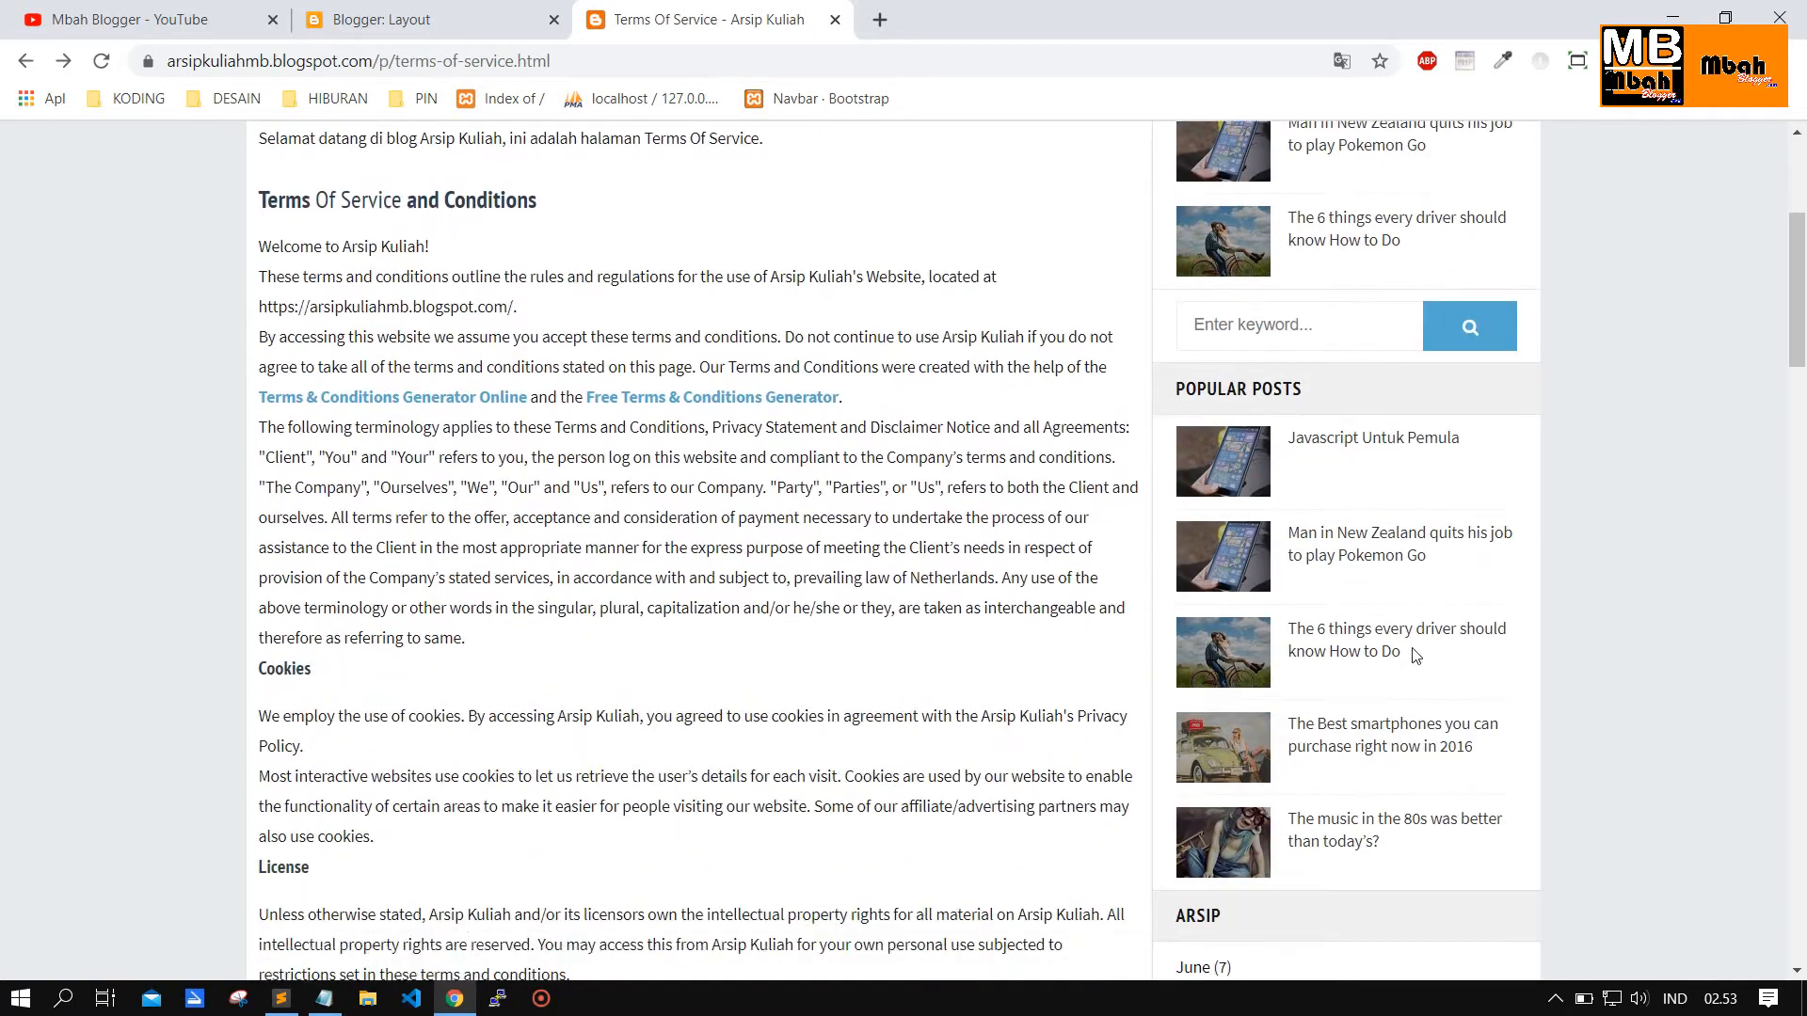
pyautogui.scroll(2, 1520, 465)
# Remove the newly added Popular Posts gadget at the top of the sidebar in the blog layout.
pyautogui.click(344, 8)
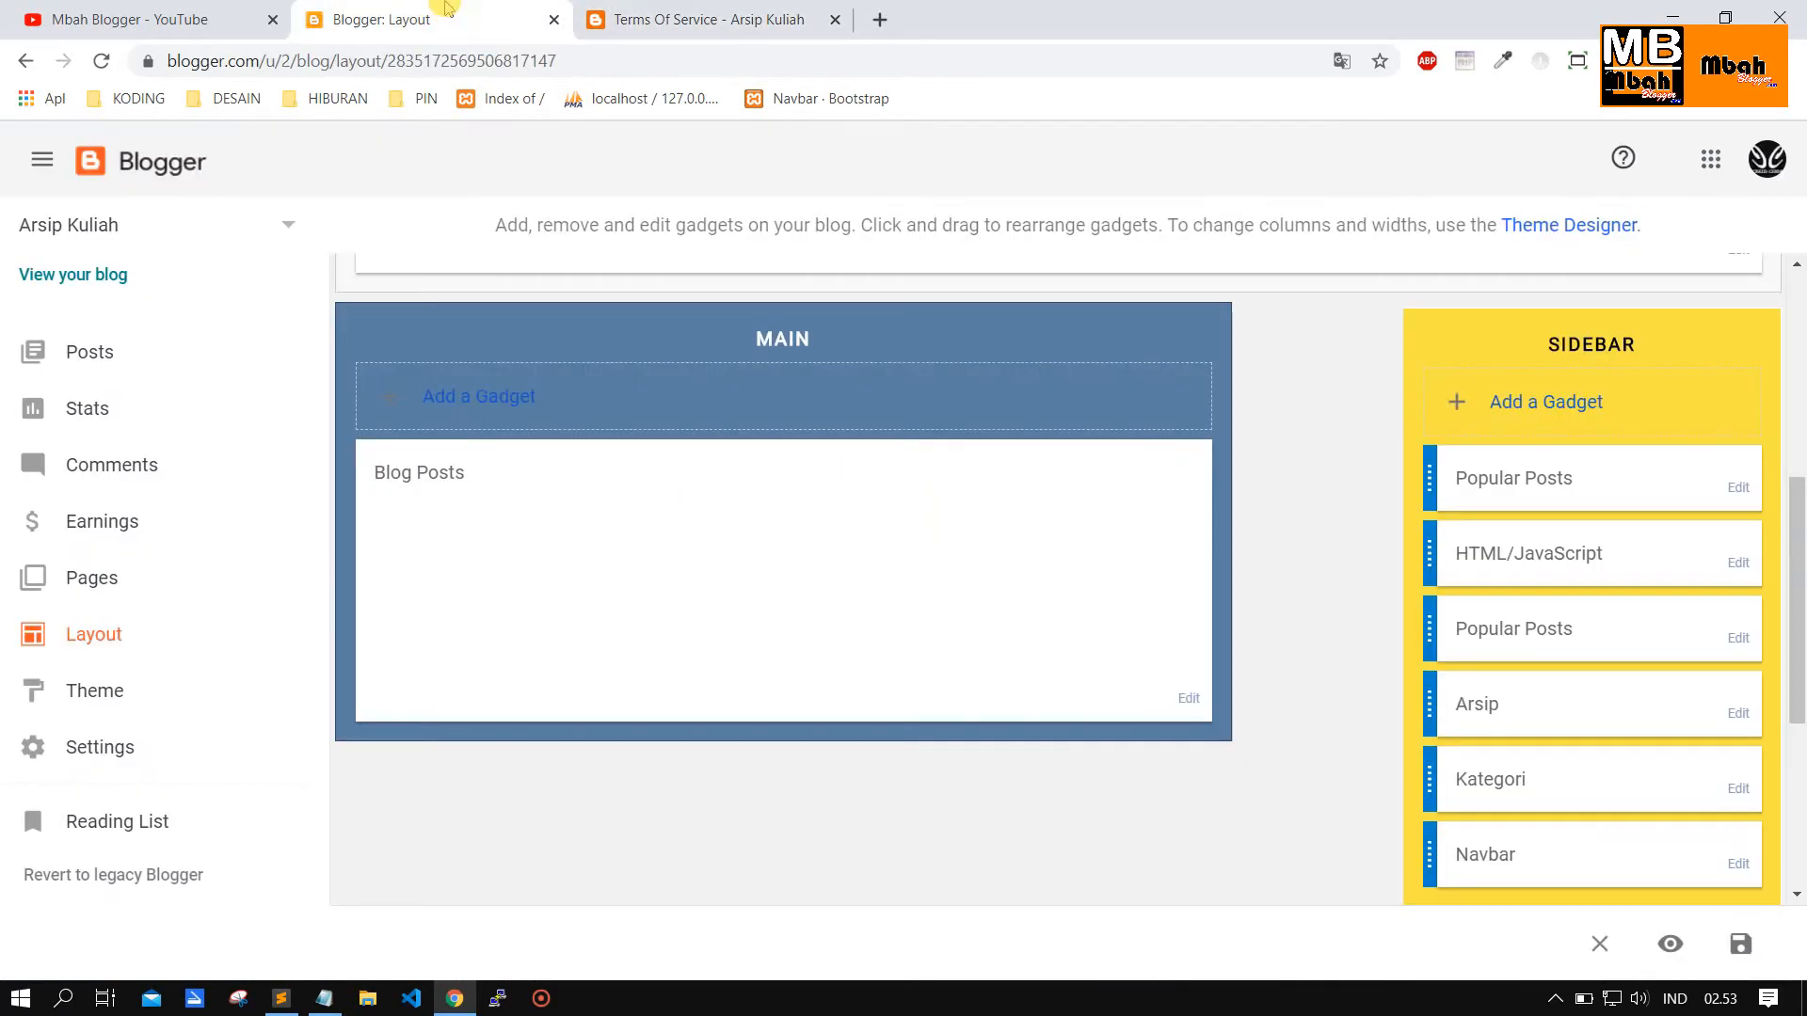
pyautogui.click(1738, 488)
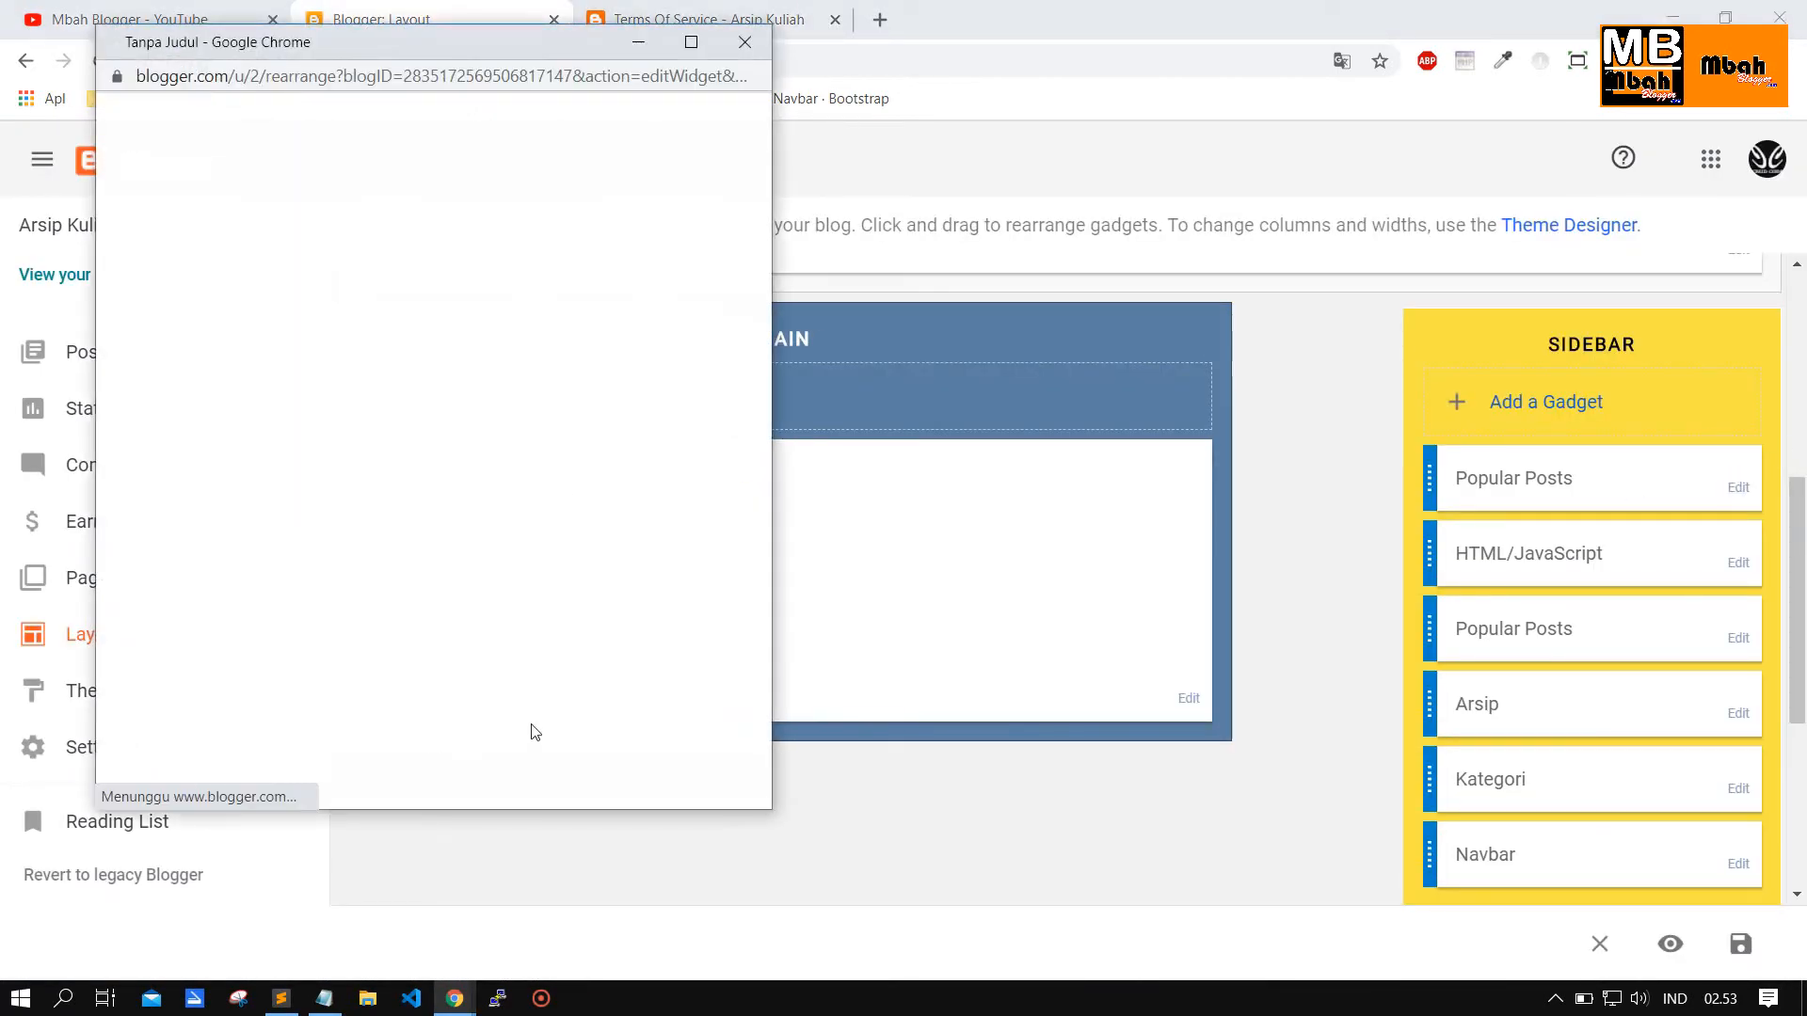
pyautogui.click(366, 610)
pyautogui.click(546, 219)
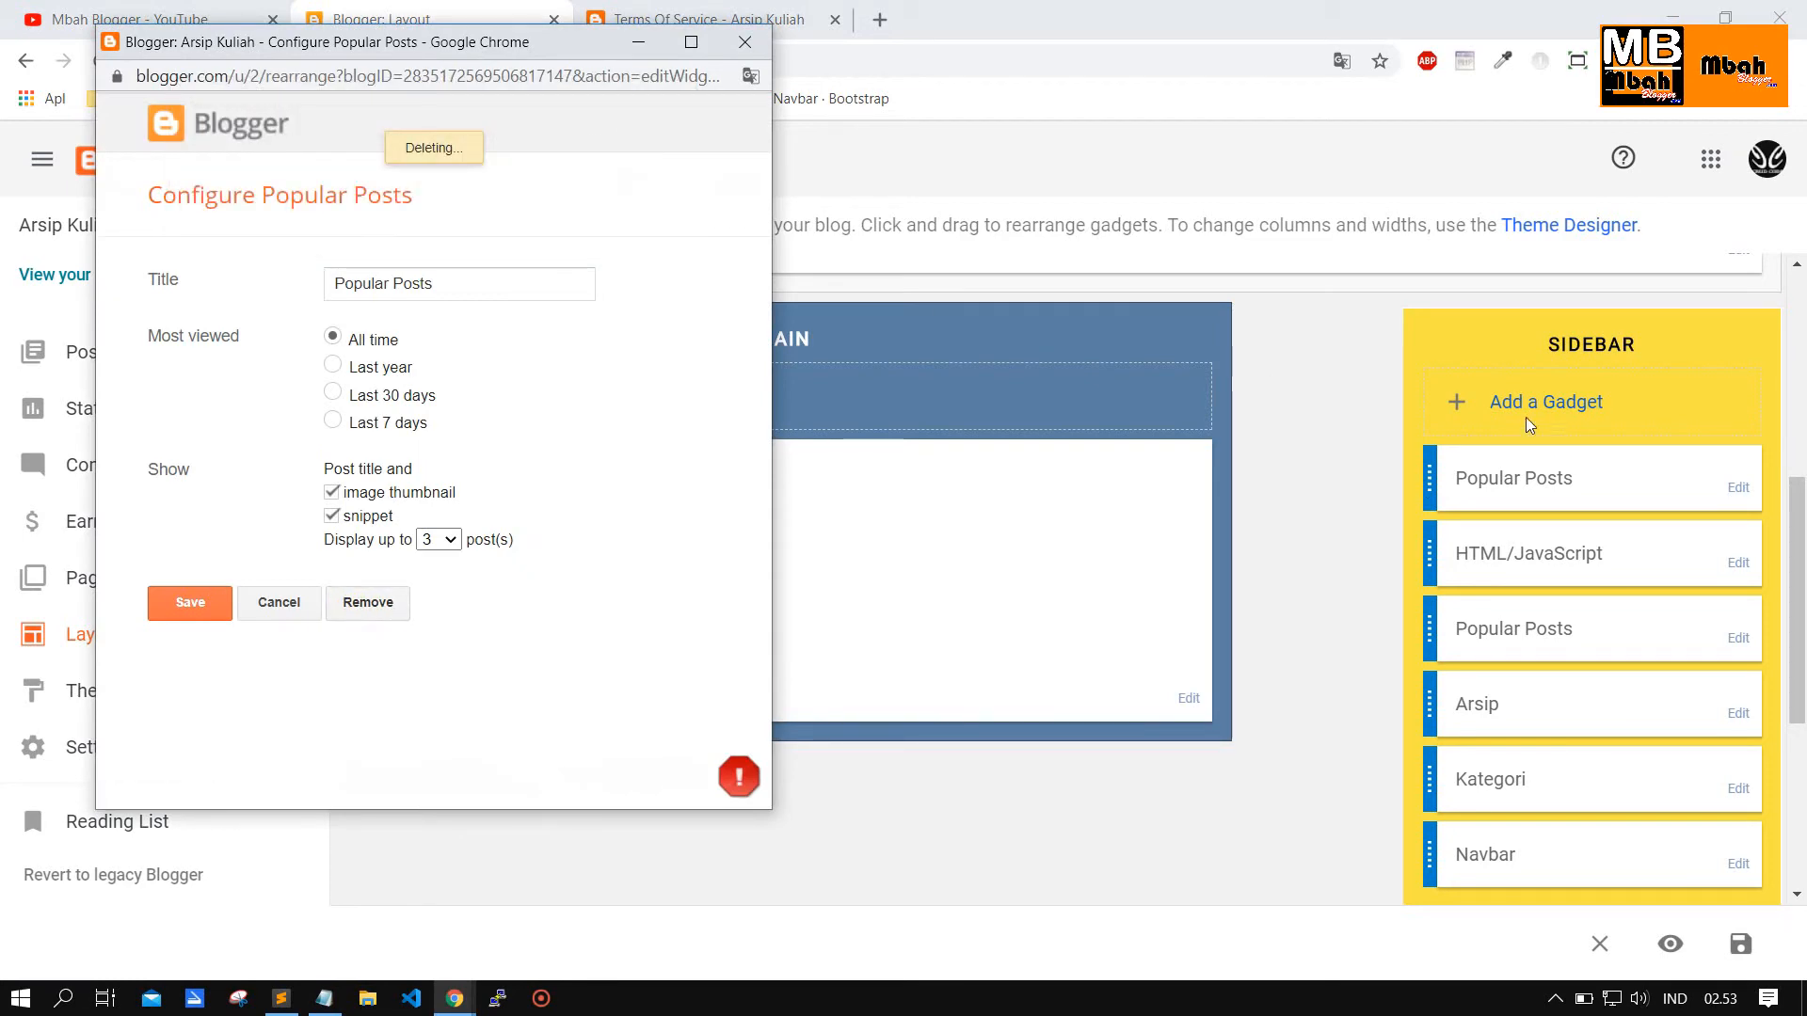
# Choose the Blog's stats gadget as a new gadget for the sidebar.
pyautogui.click(911, 408)
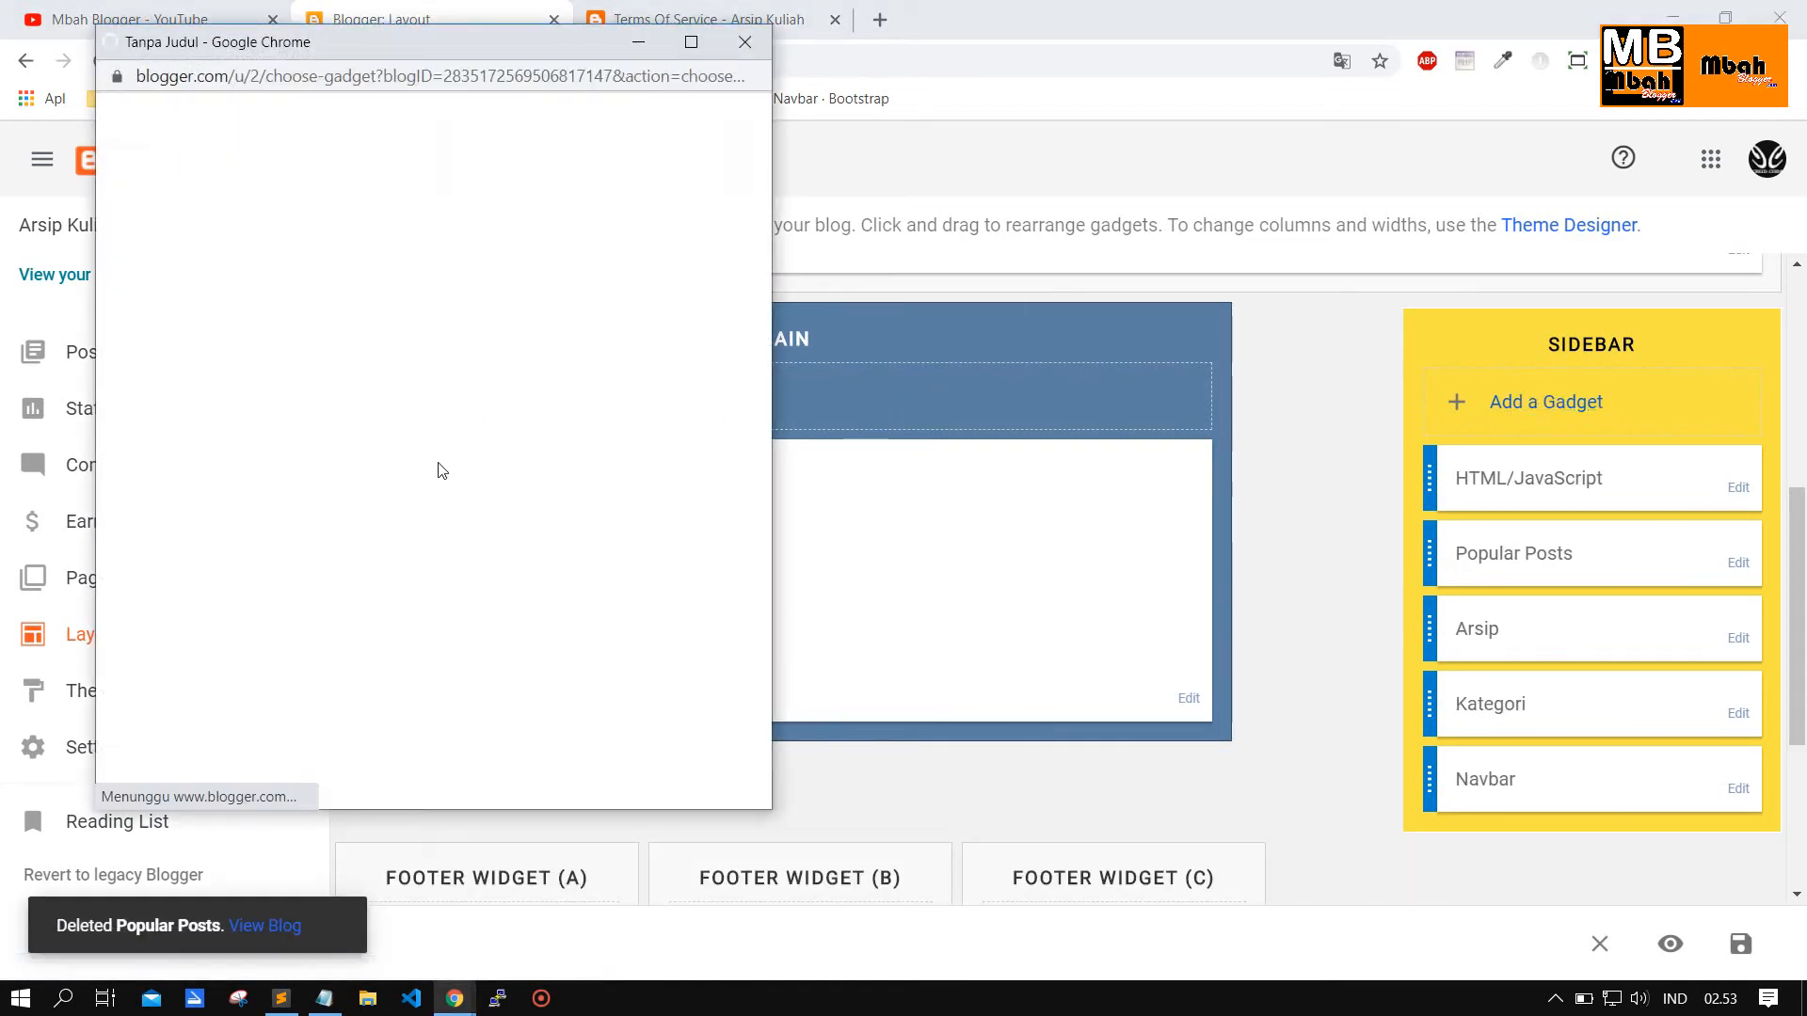
pyautogui.scroll(-5, 440, 480)
pyautogui.scroll(-7, 440, 480)
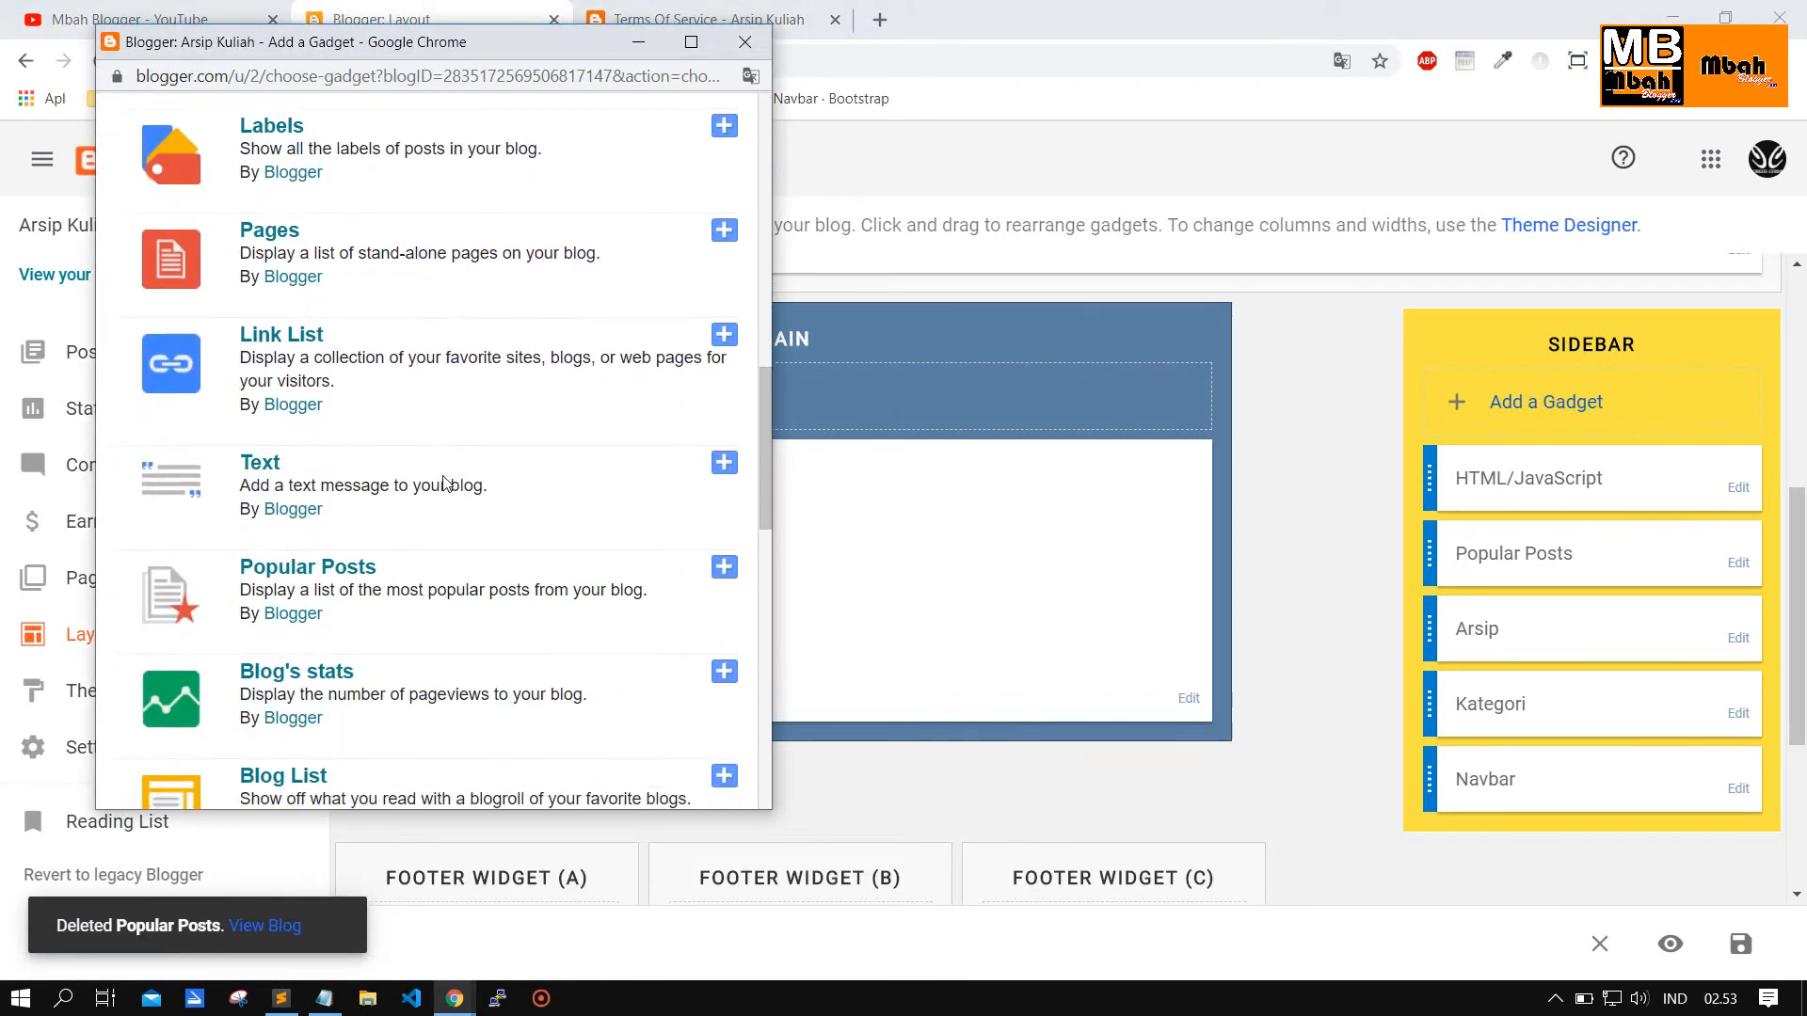
pyautogui.click(724, 451)
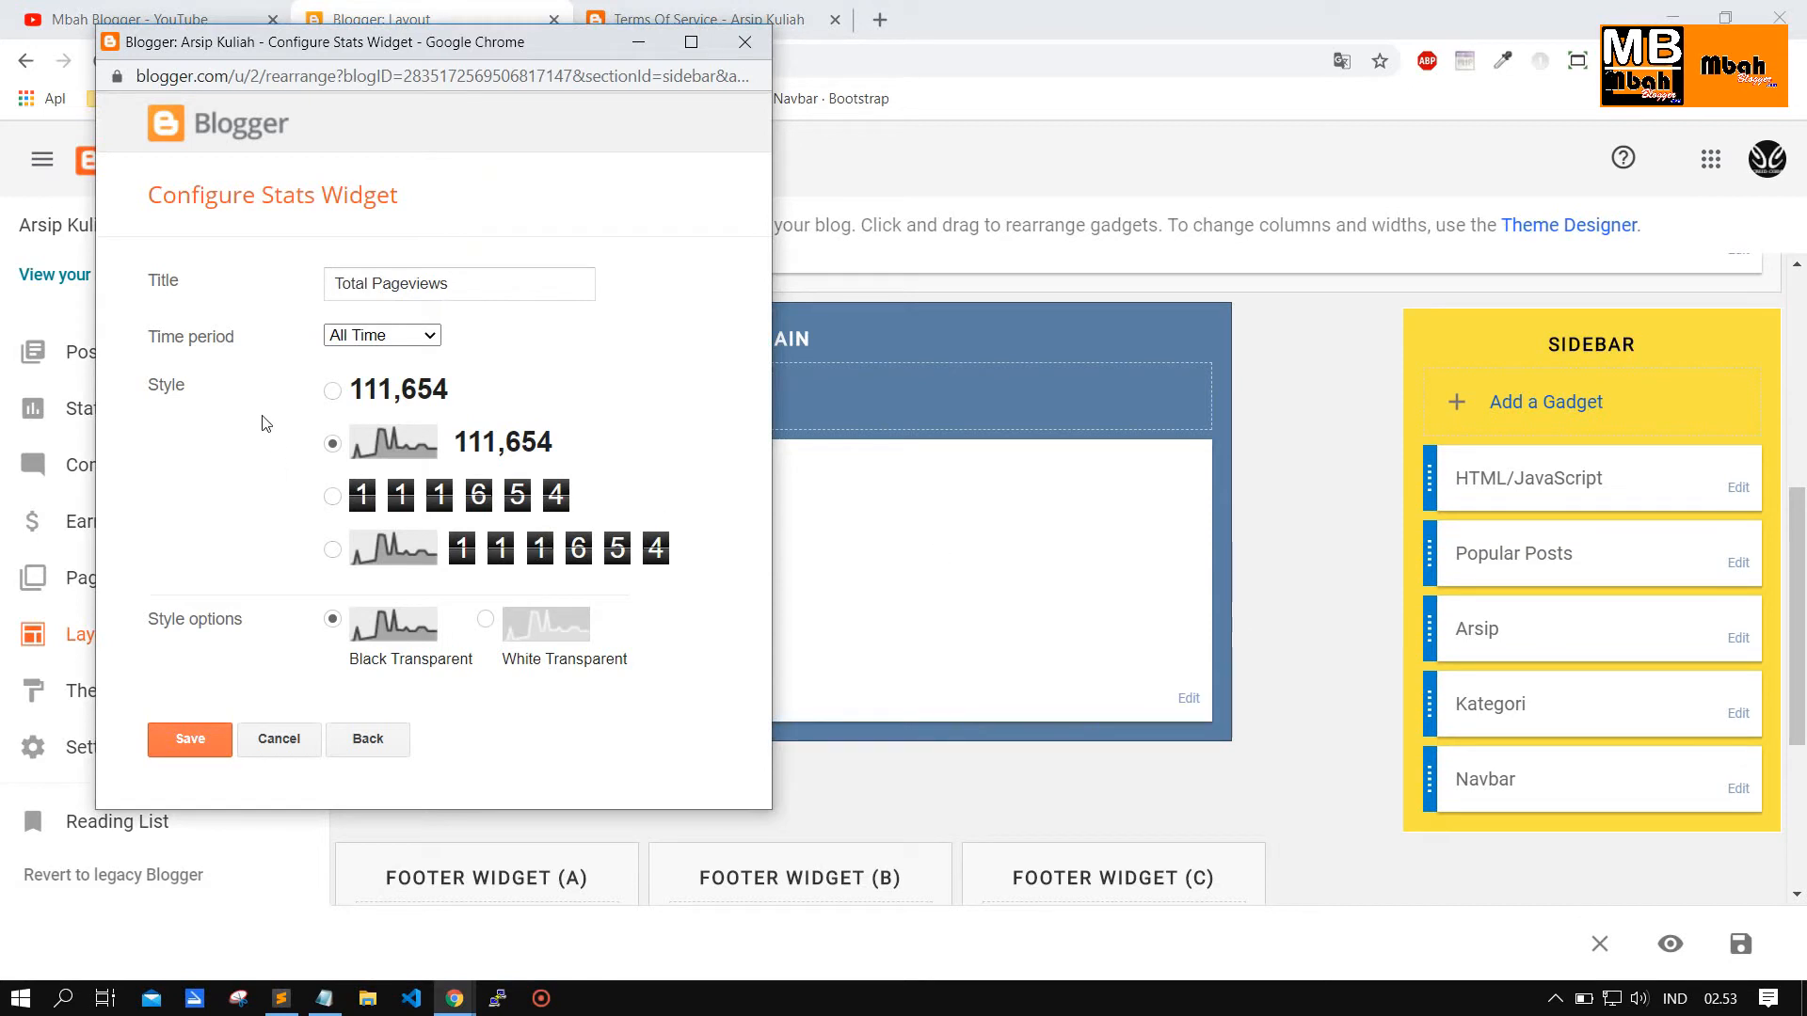
# Keep the stats gadget's time period at All Time, select the flip-digit counter style without a graph, enable Animate Counter, and save it.
pyautogui.click(425, 336)
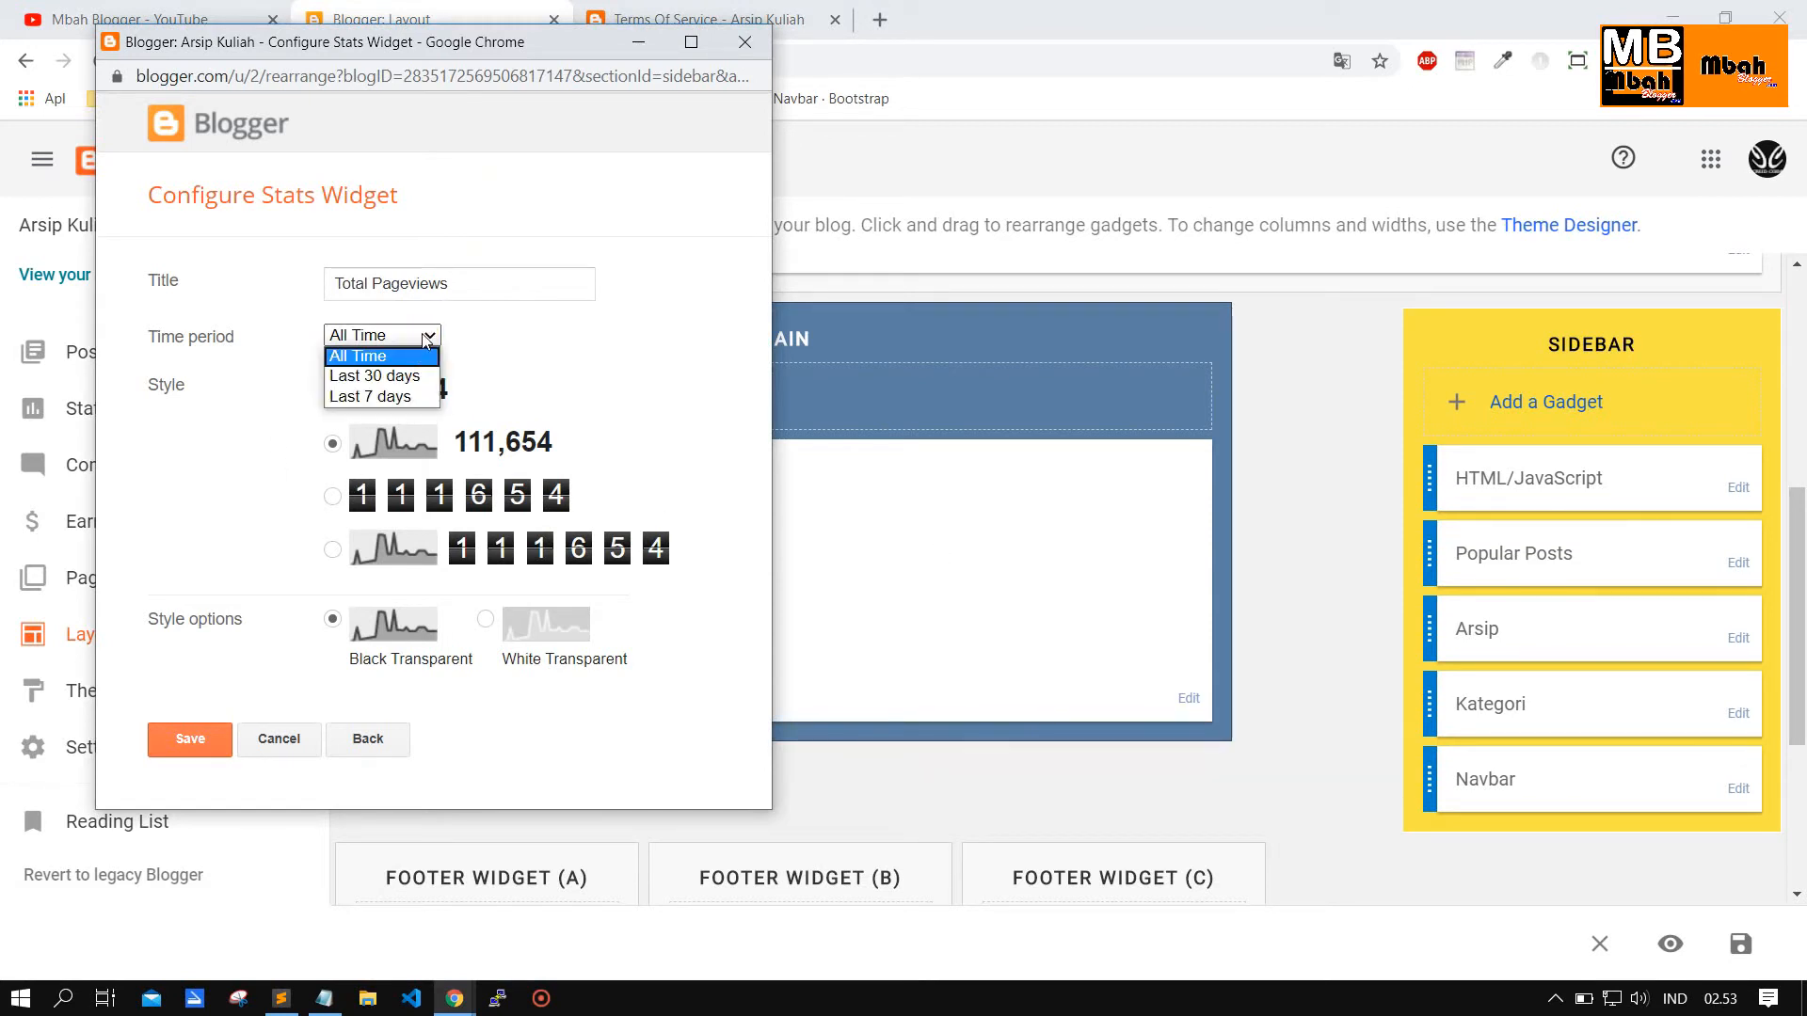
pyautogui.click(425, 337)
pyautogui.click(425, 337)
pyautogui.click(425, 337)
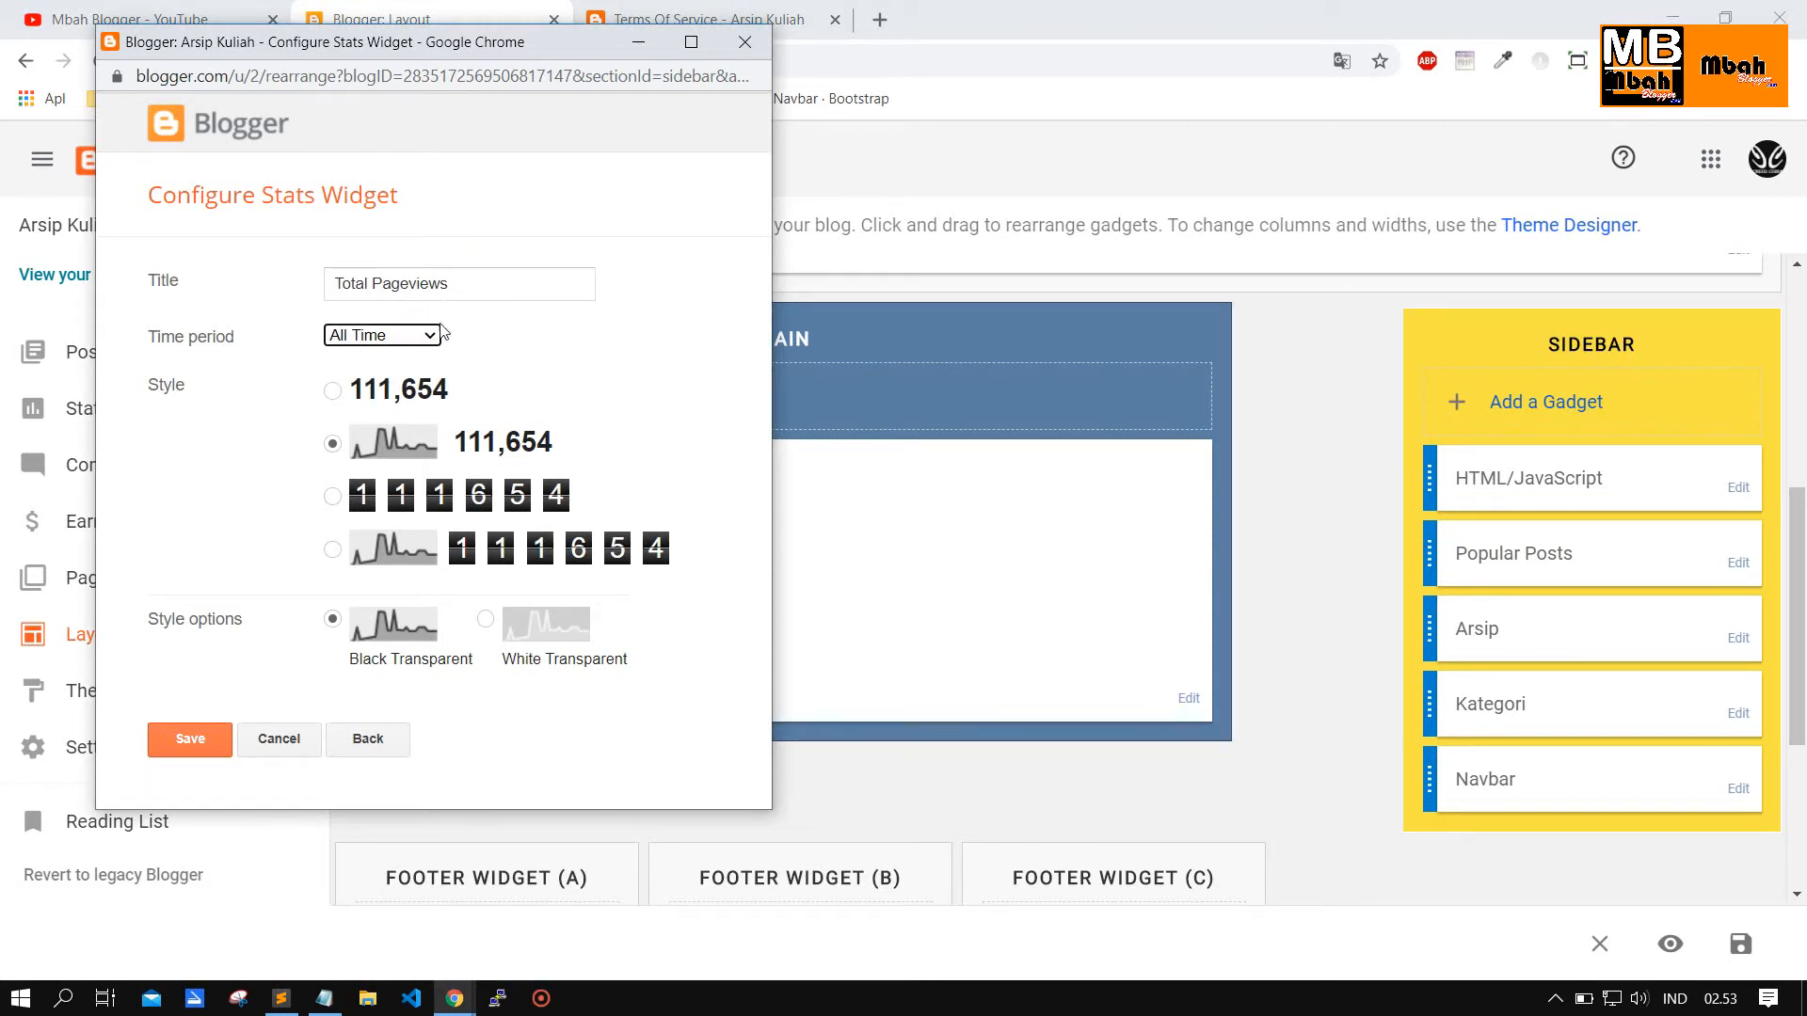
pyautogui.click(562, 320)
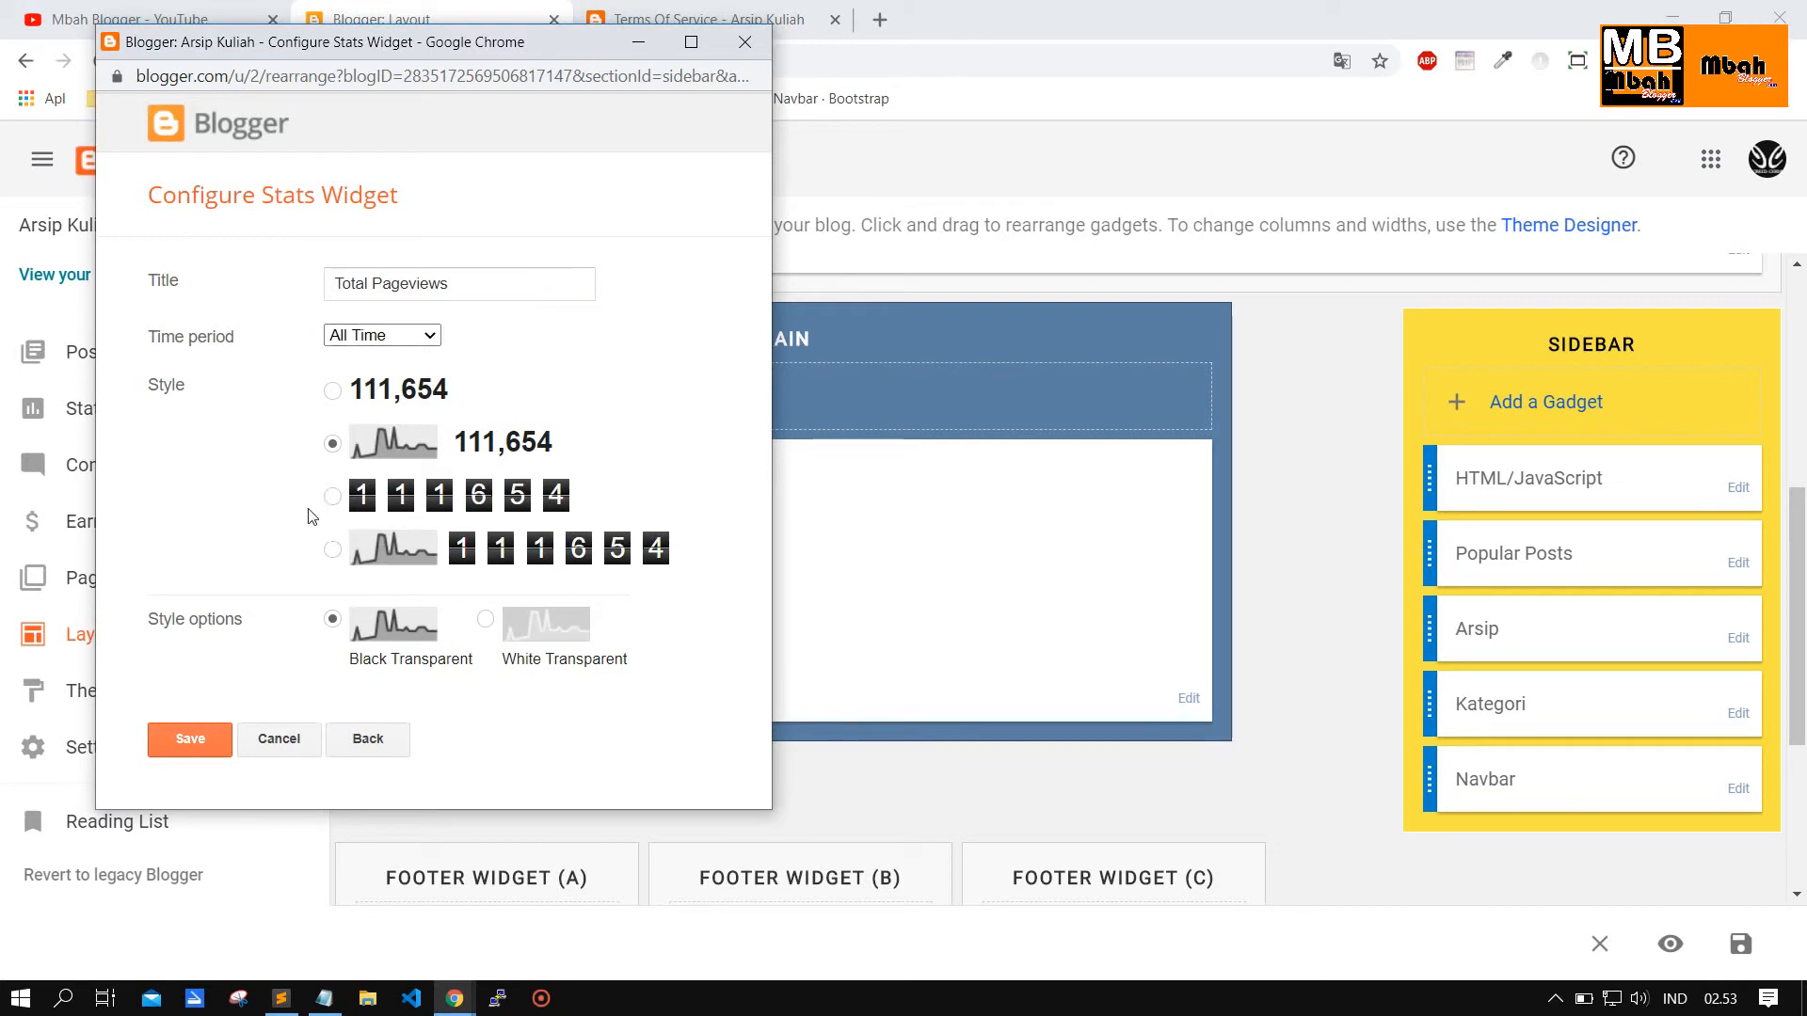
pyautogui.click(441, 497)
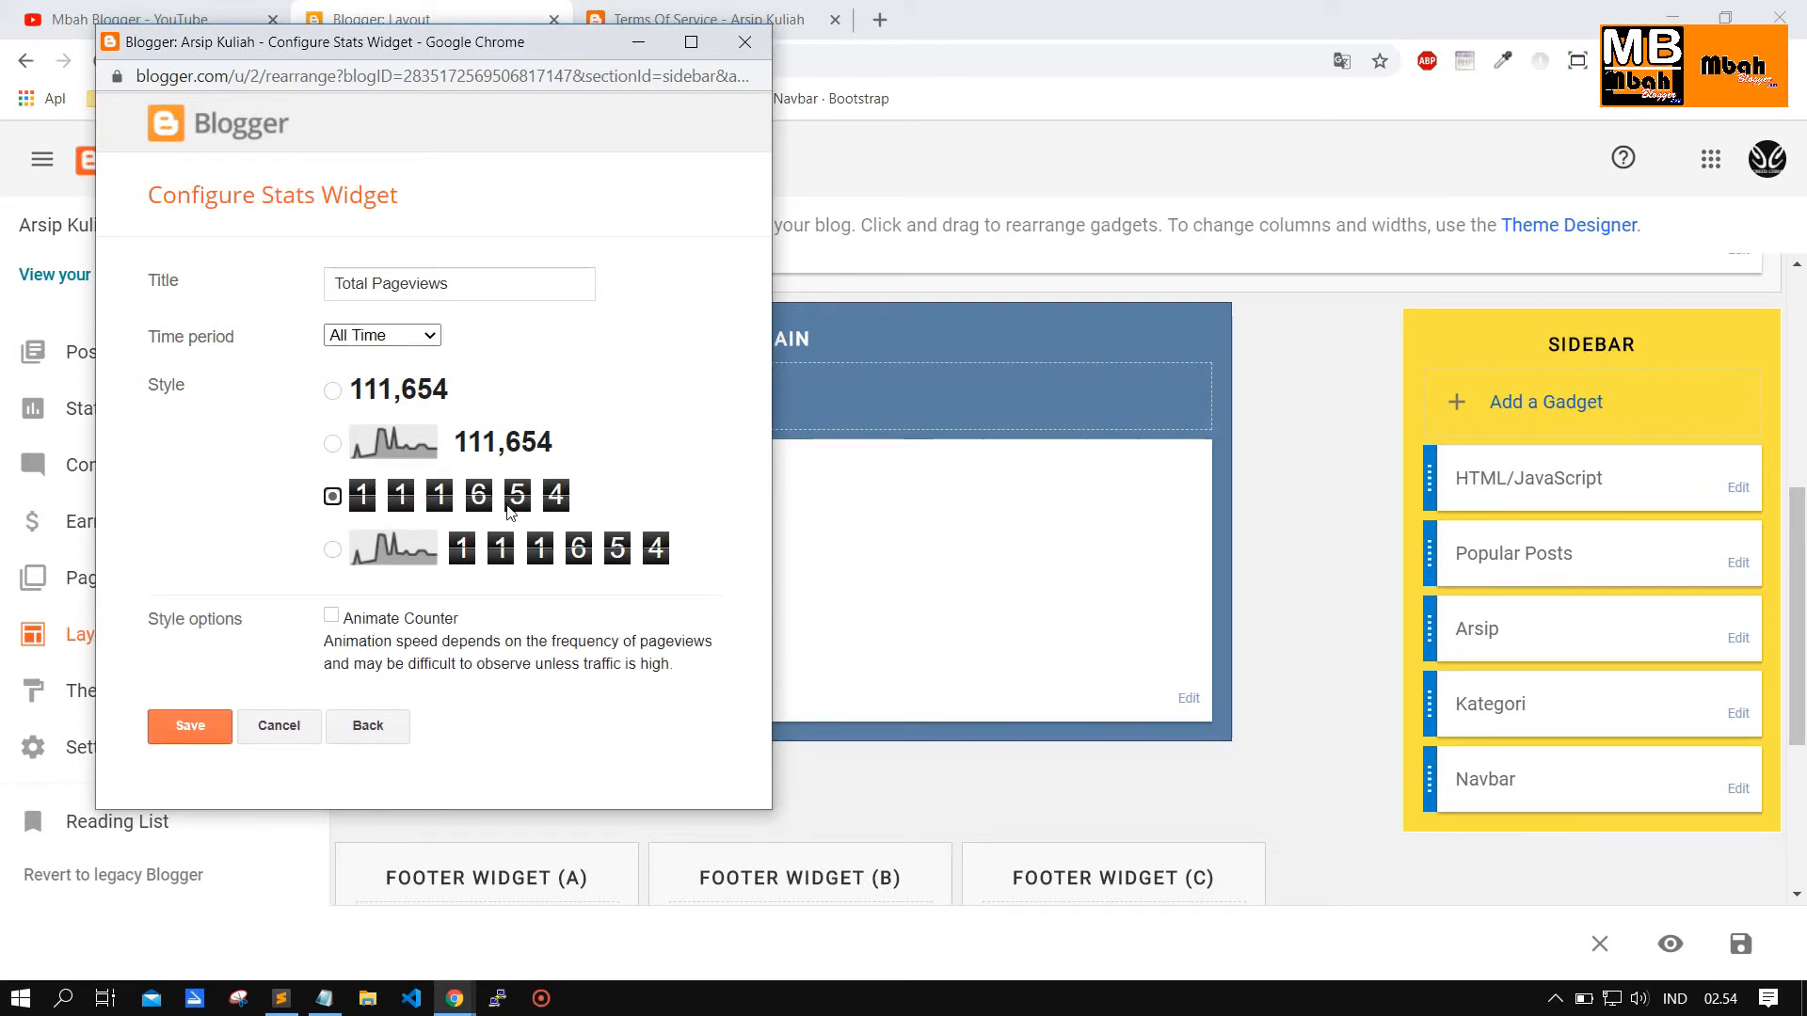
pyautogui.click(411, 618)
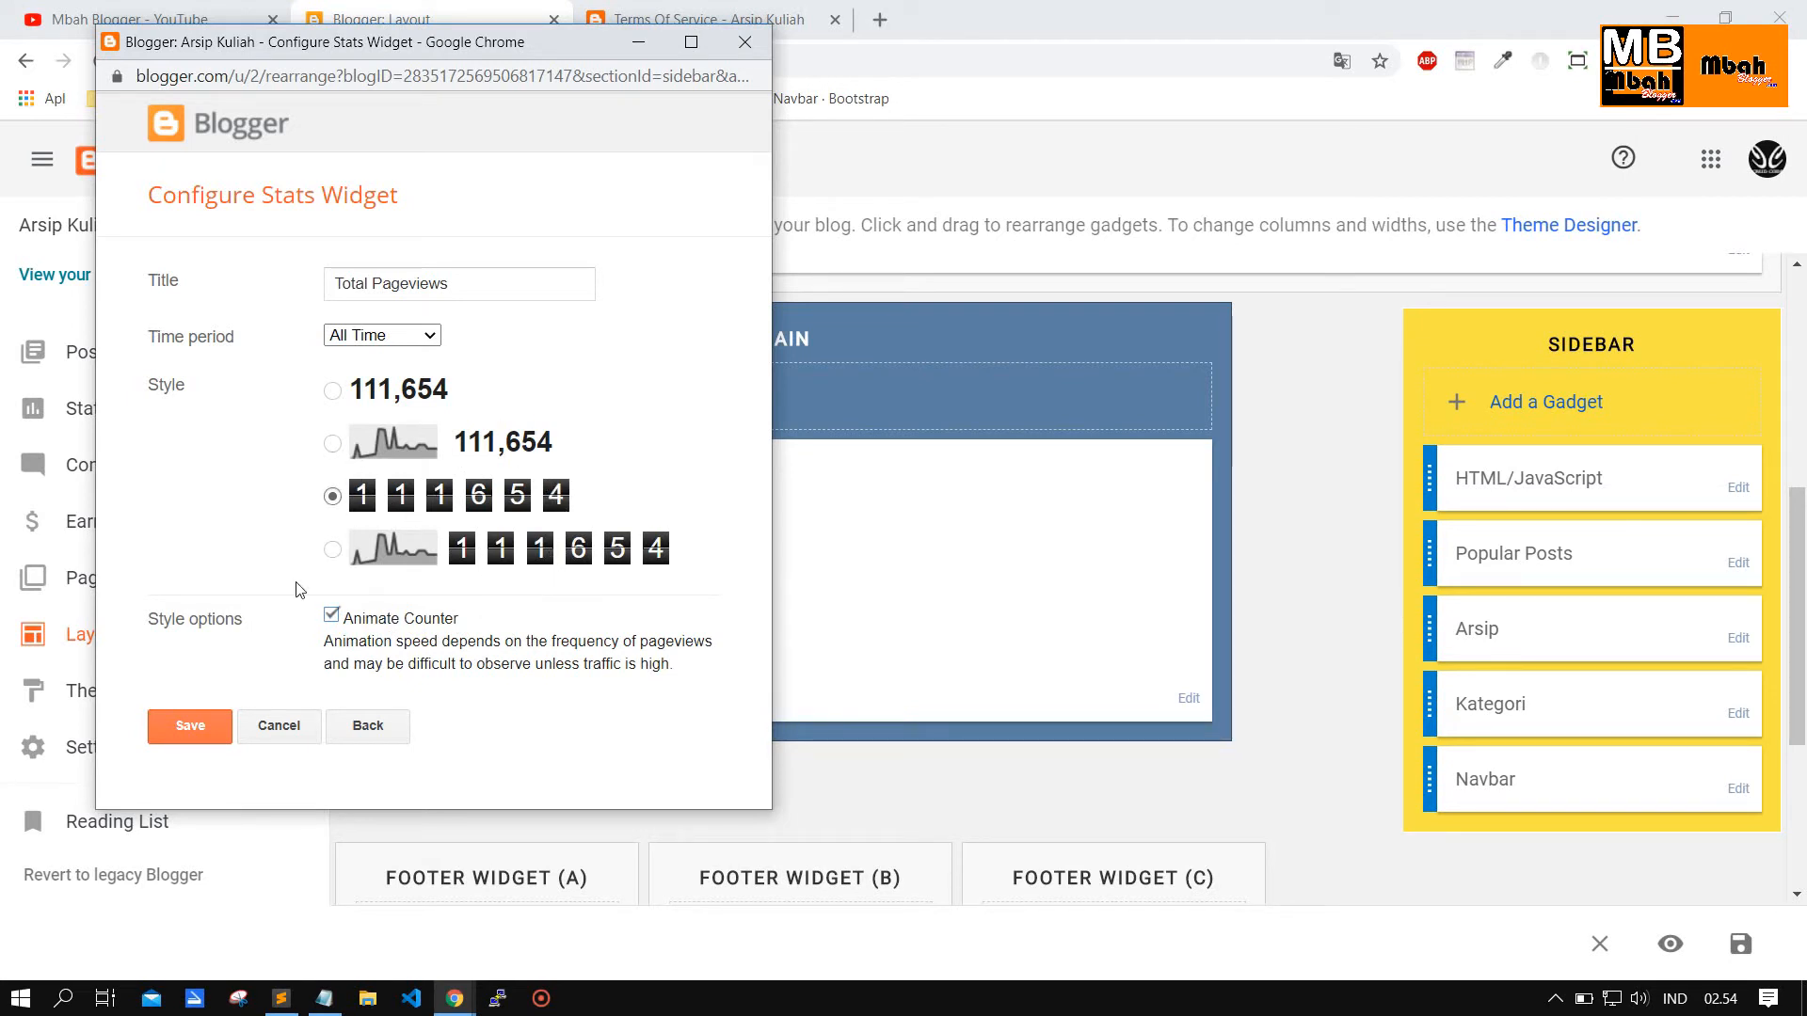
pyautogui.click(178, 728)
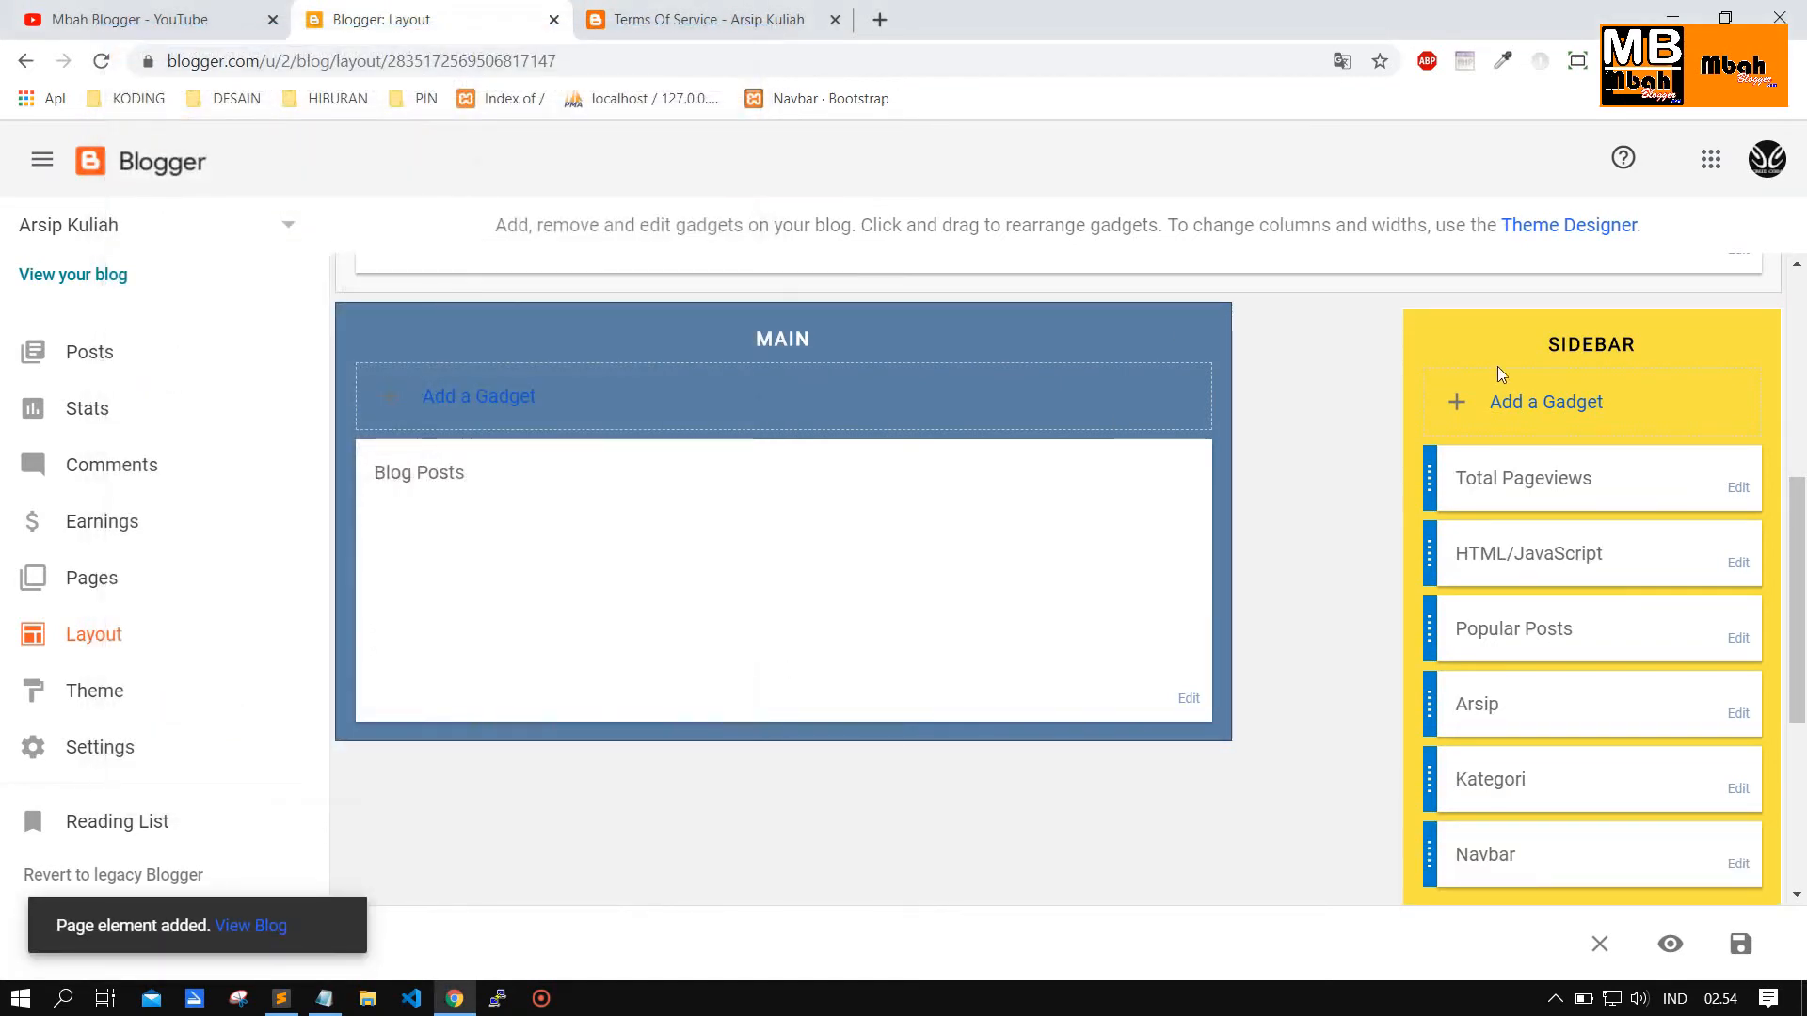
# Reload the blog and check the Total Pageviews counter in the sidebar.
pyautogui.click(694, 19)
pyautogui.click(101, 60)
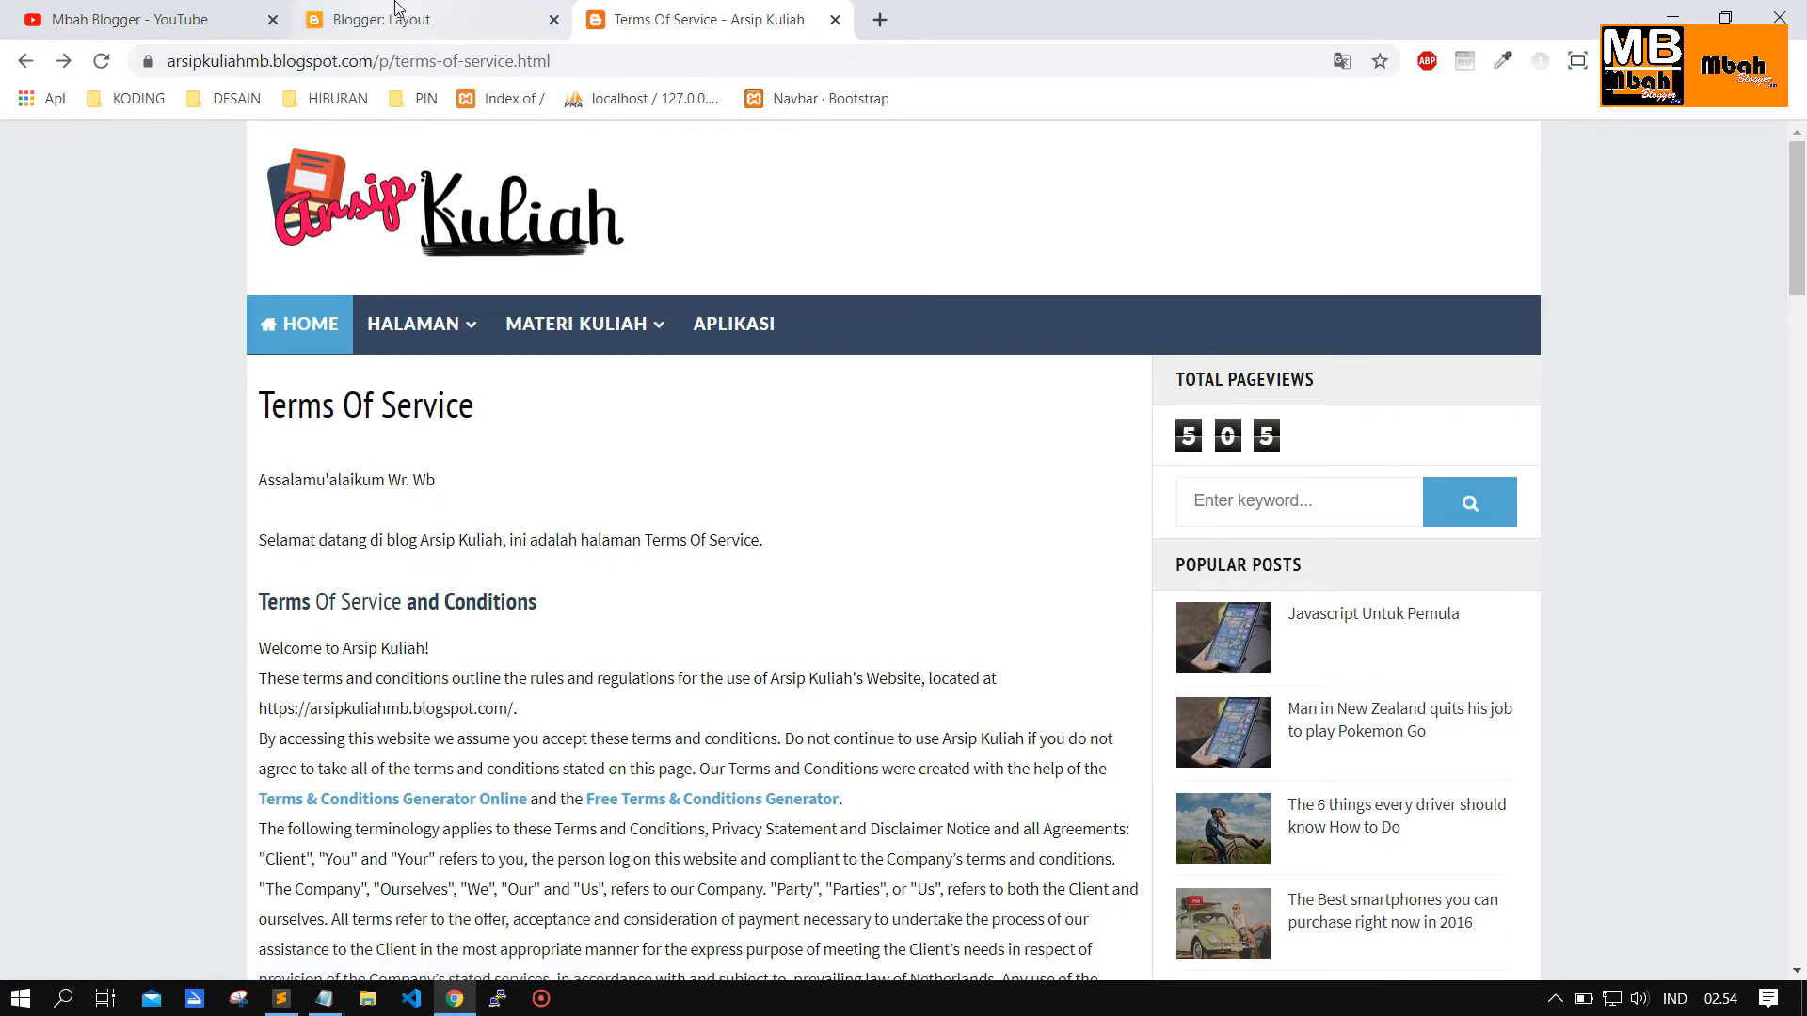
# Remove the Total Pageviews gadget from the sidebar in the blog layout.
pyautogui.click(443, 12)
pyautogui.click(1740, 492)
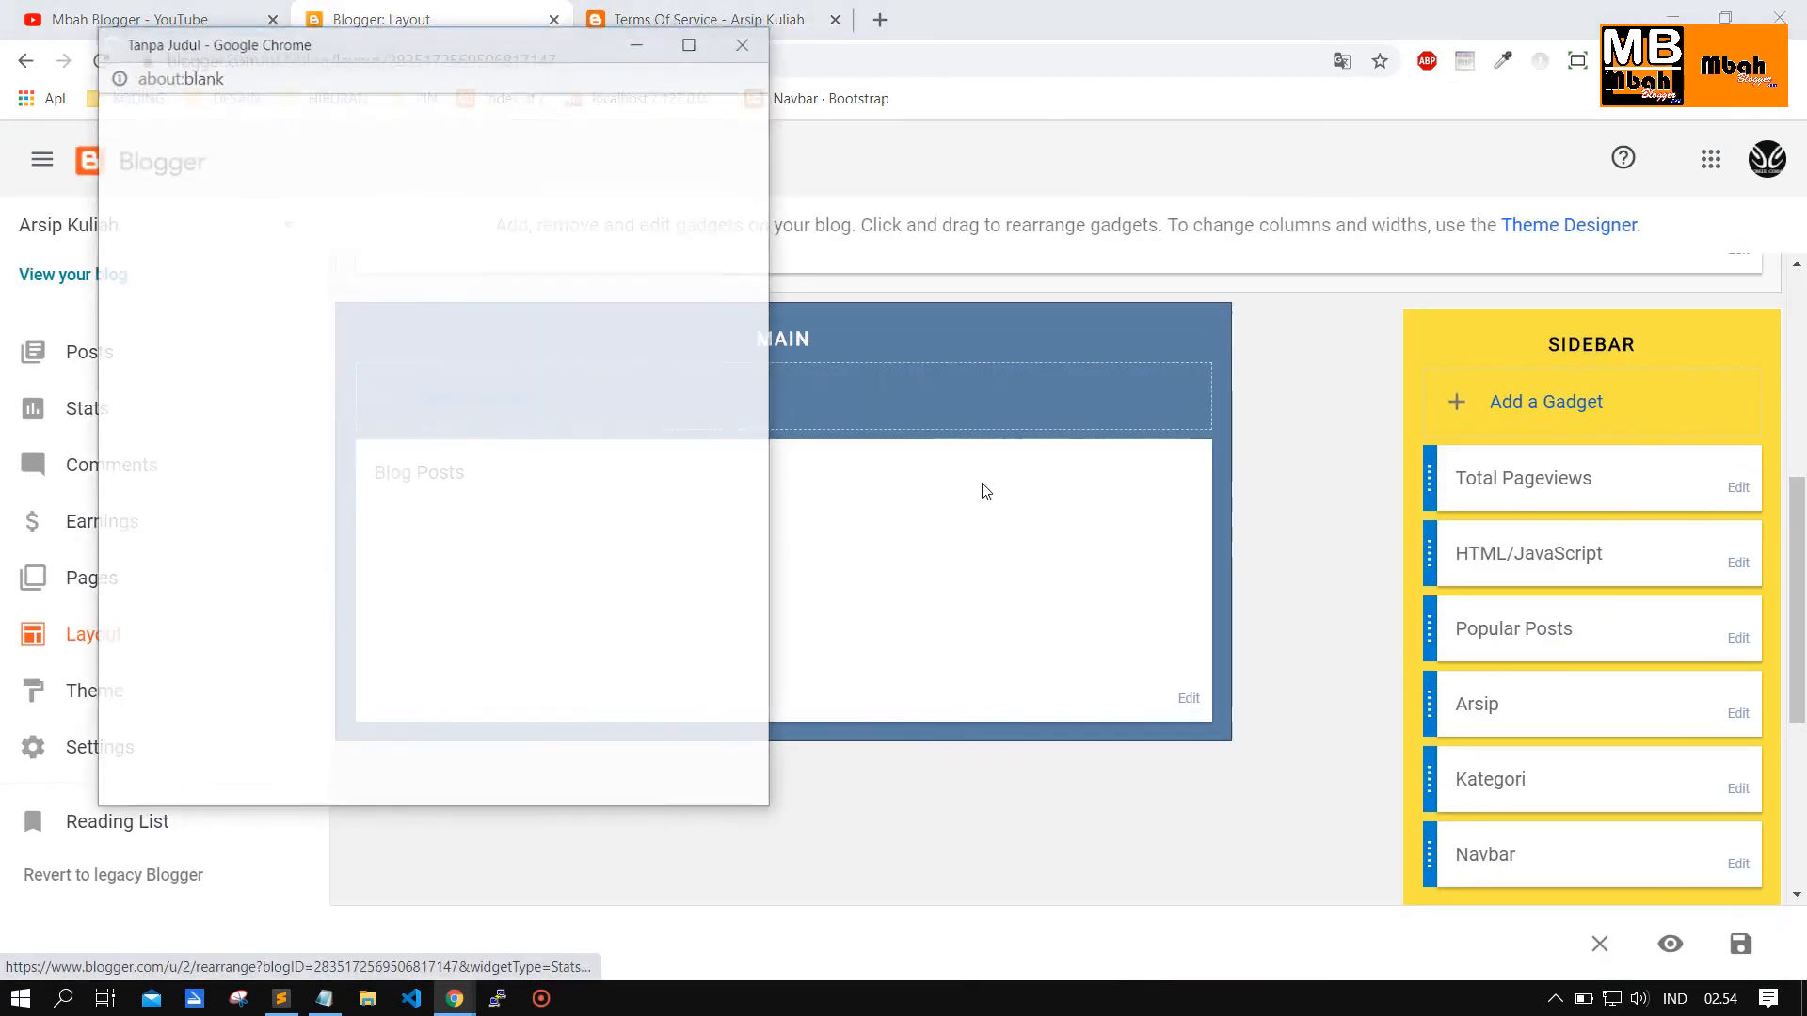
pyautogui.click(368, 726)
pyautogui.click(555, 227)
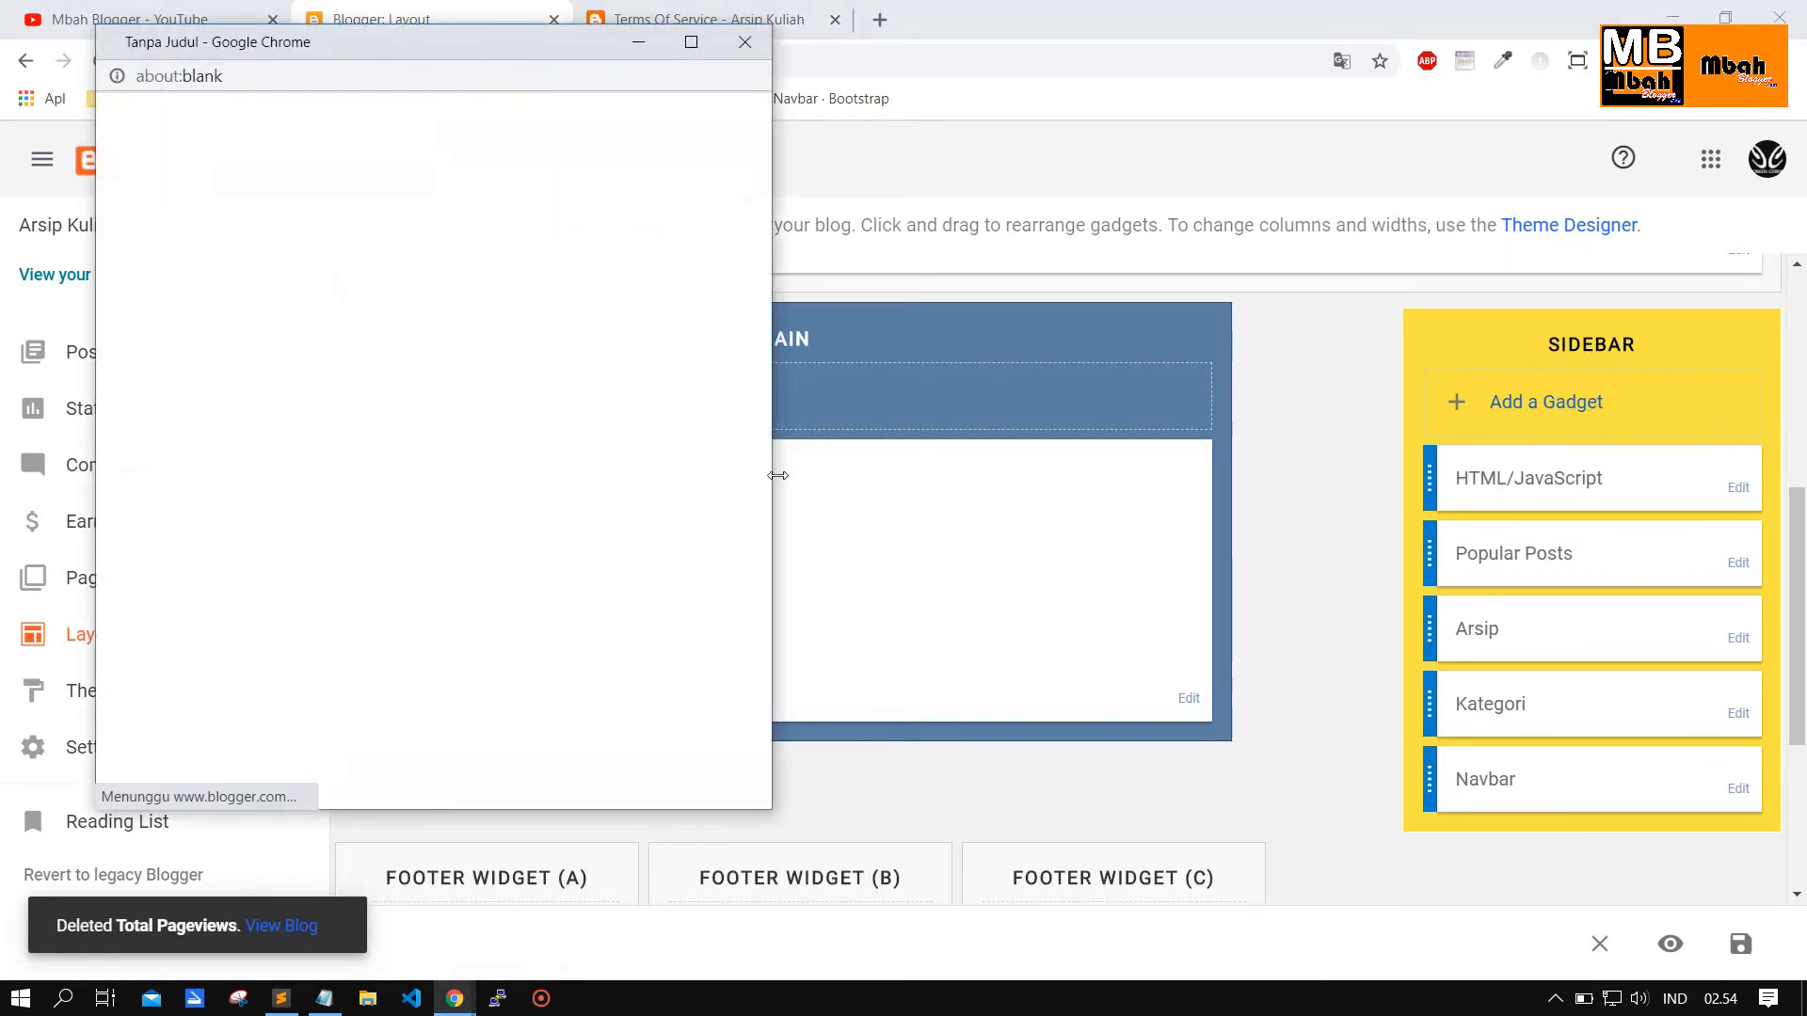
# Browse the list of available gadgets and choose Follow by Email as a new gadget for the sidebar.
pyautogui.scroll(-15, 435, 527)
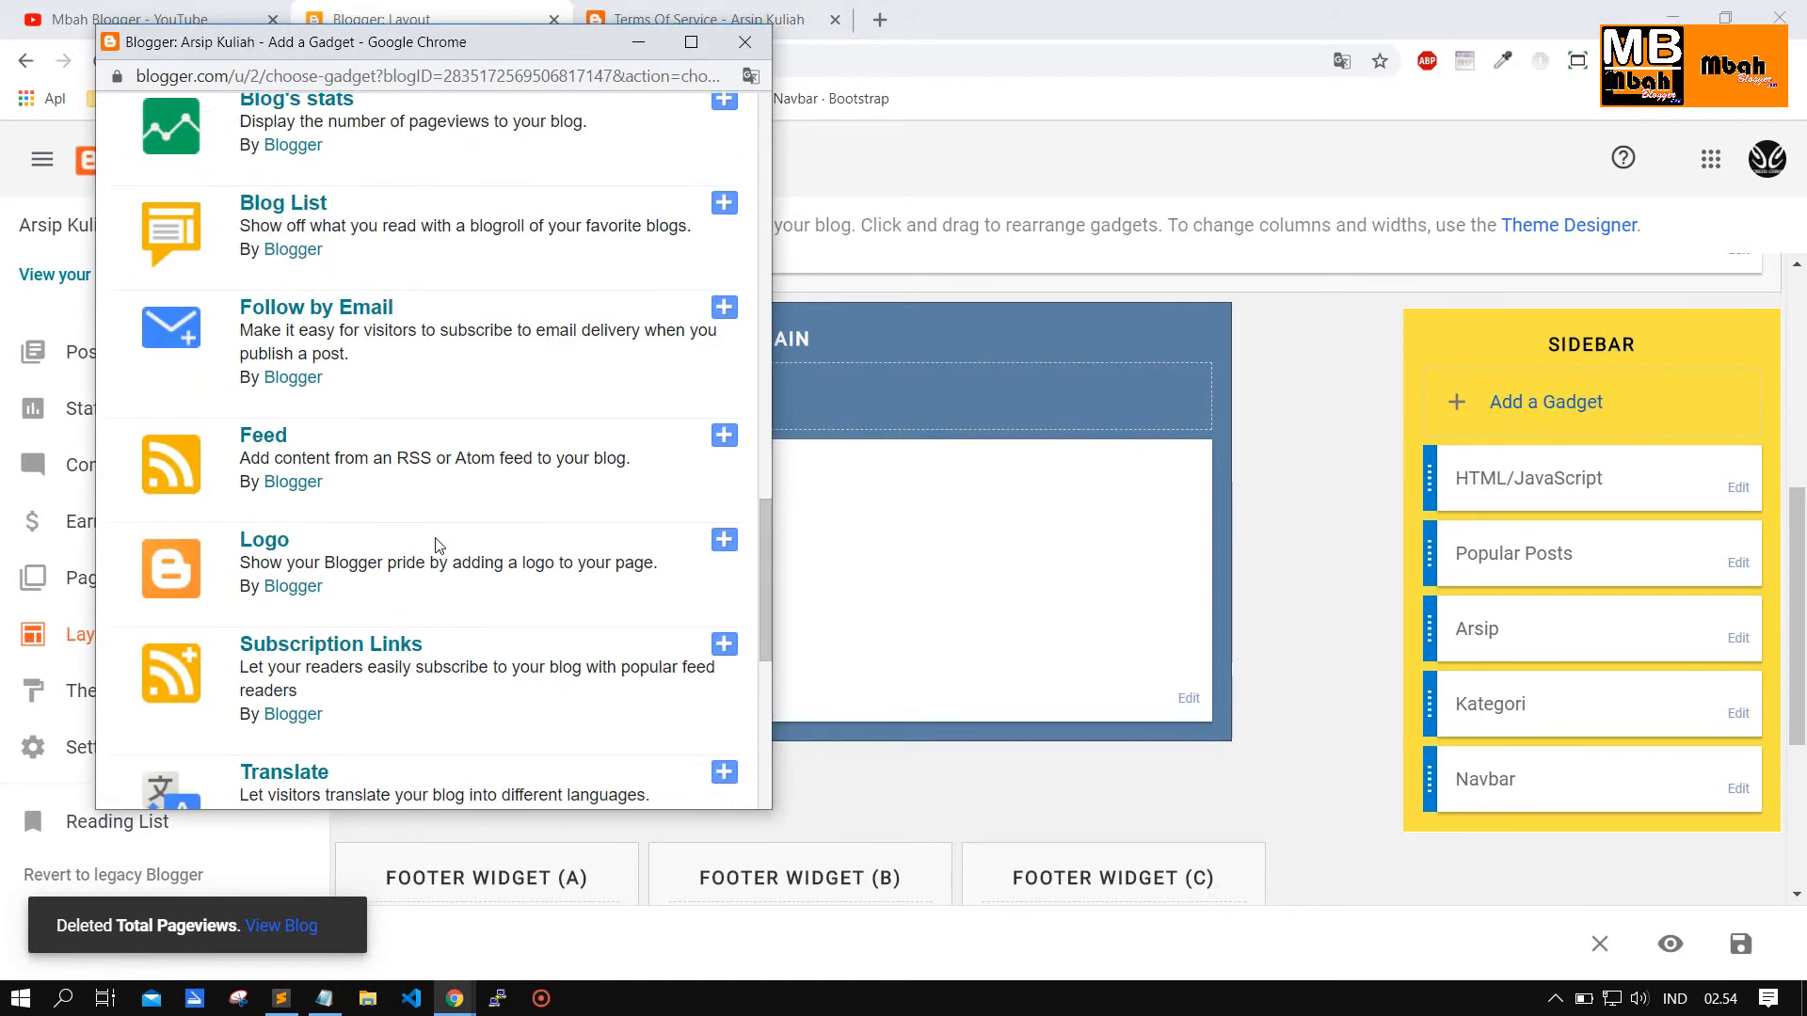
pyautogui.scroll(1, 438, 545)
pyautogui.scroll(2, 489, 439)
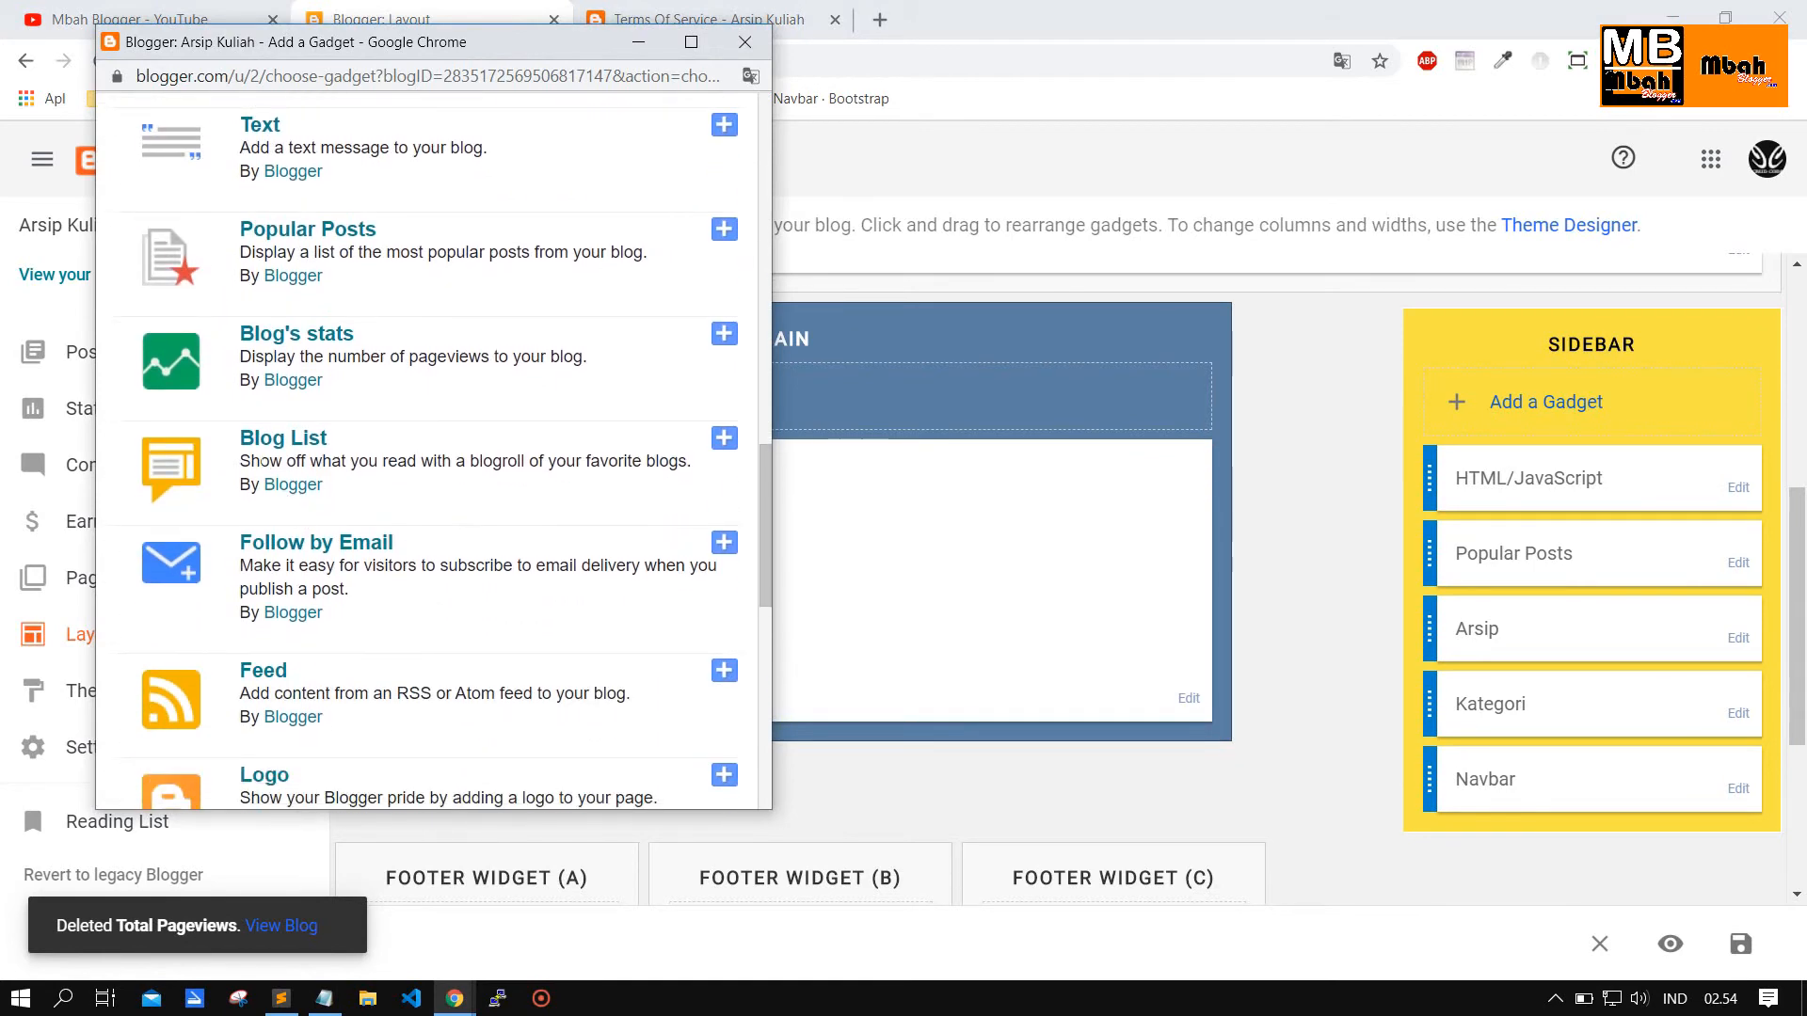
pyautogui.scroll(3, 674, 441)
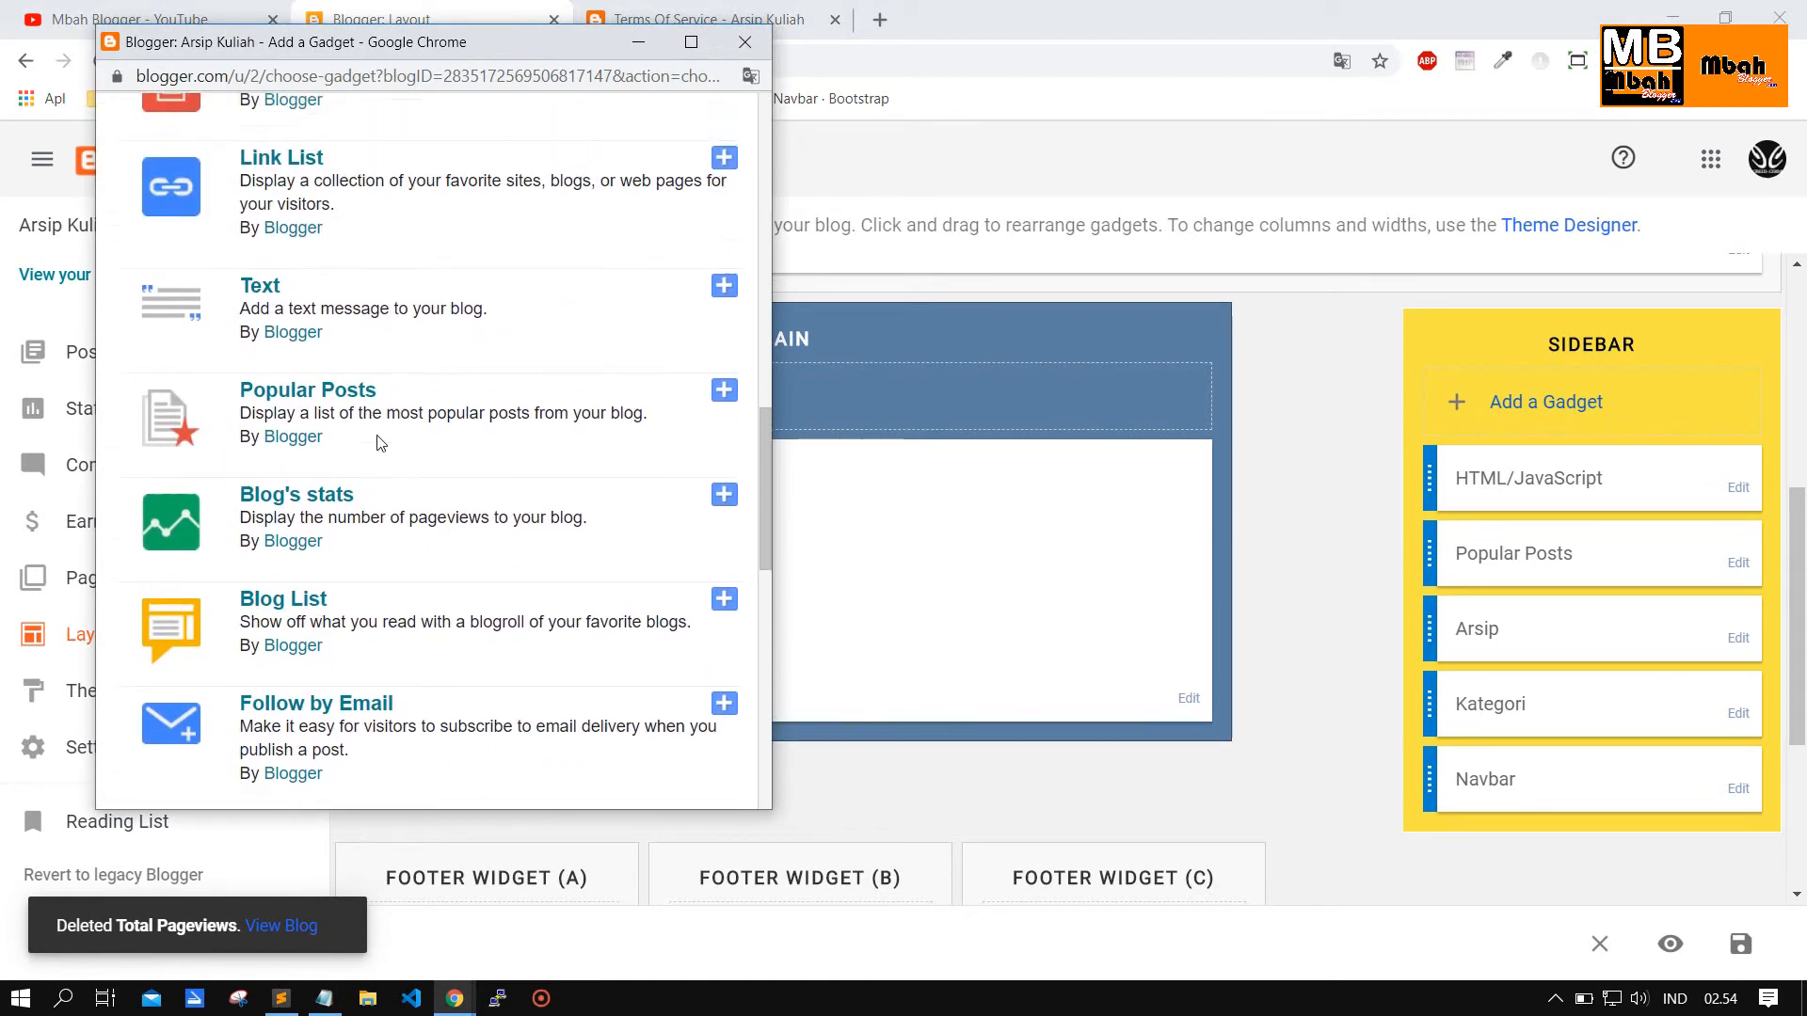
pyautogui.scroll(-2, 468, 458)
pyautogui.scroll(-1, 469, 458)
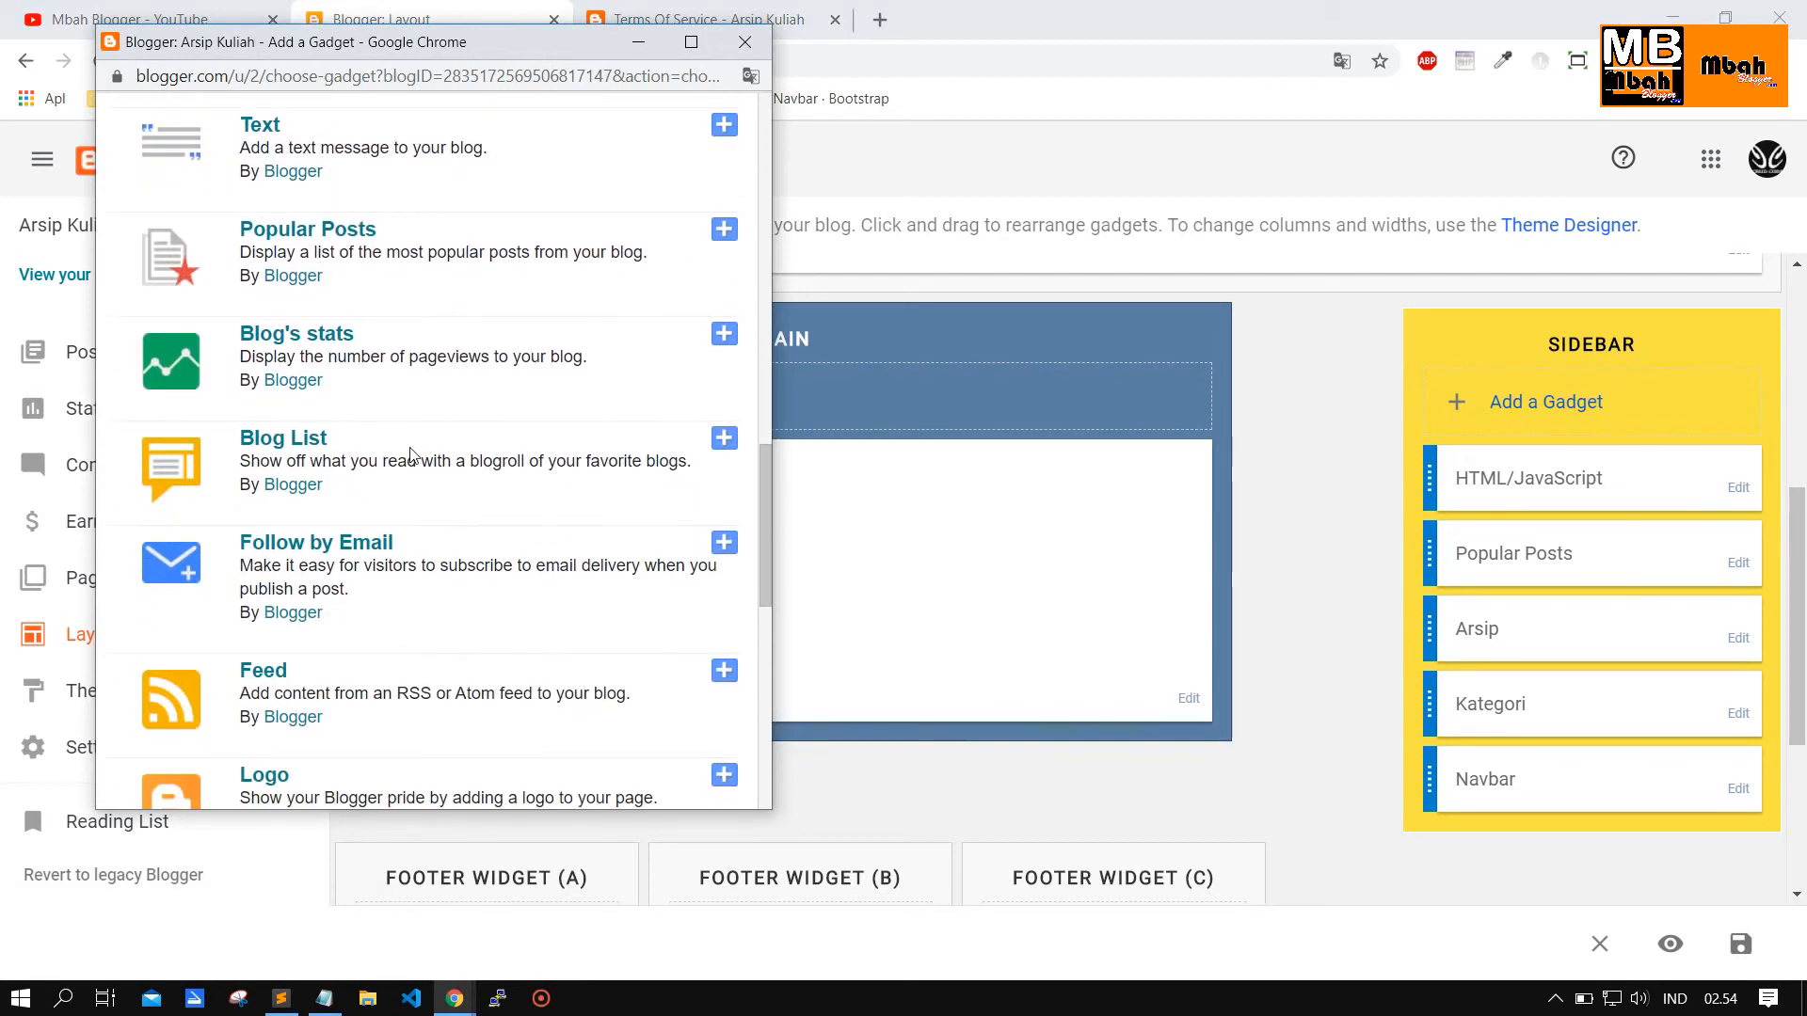
pyautogui.scroll(-1, 410, 455)
pyautogui.scroll(-1, 469, 465)
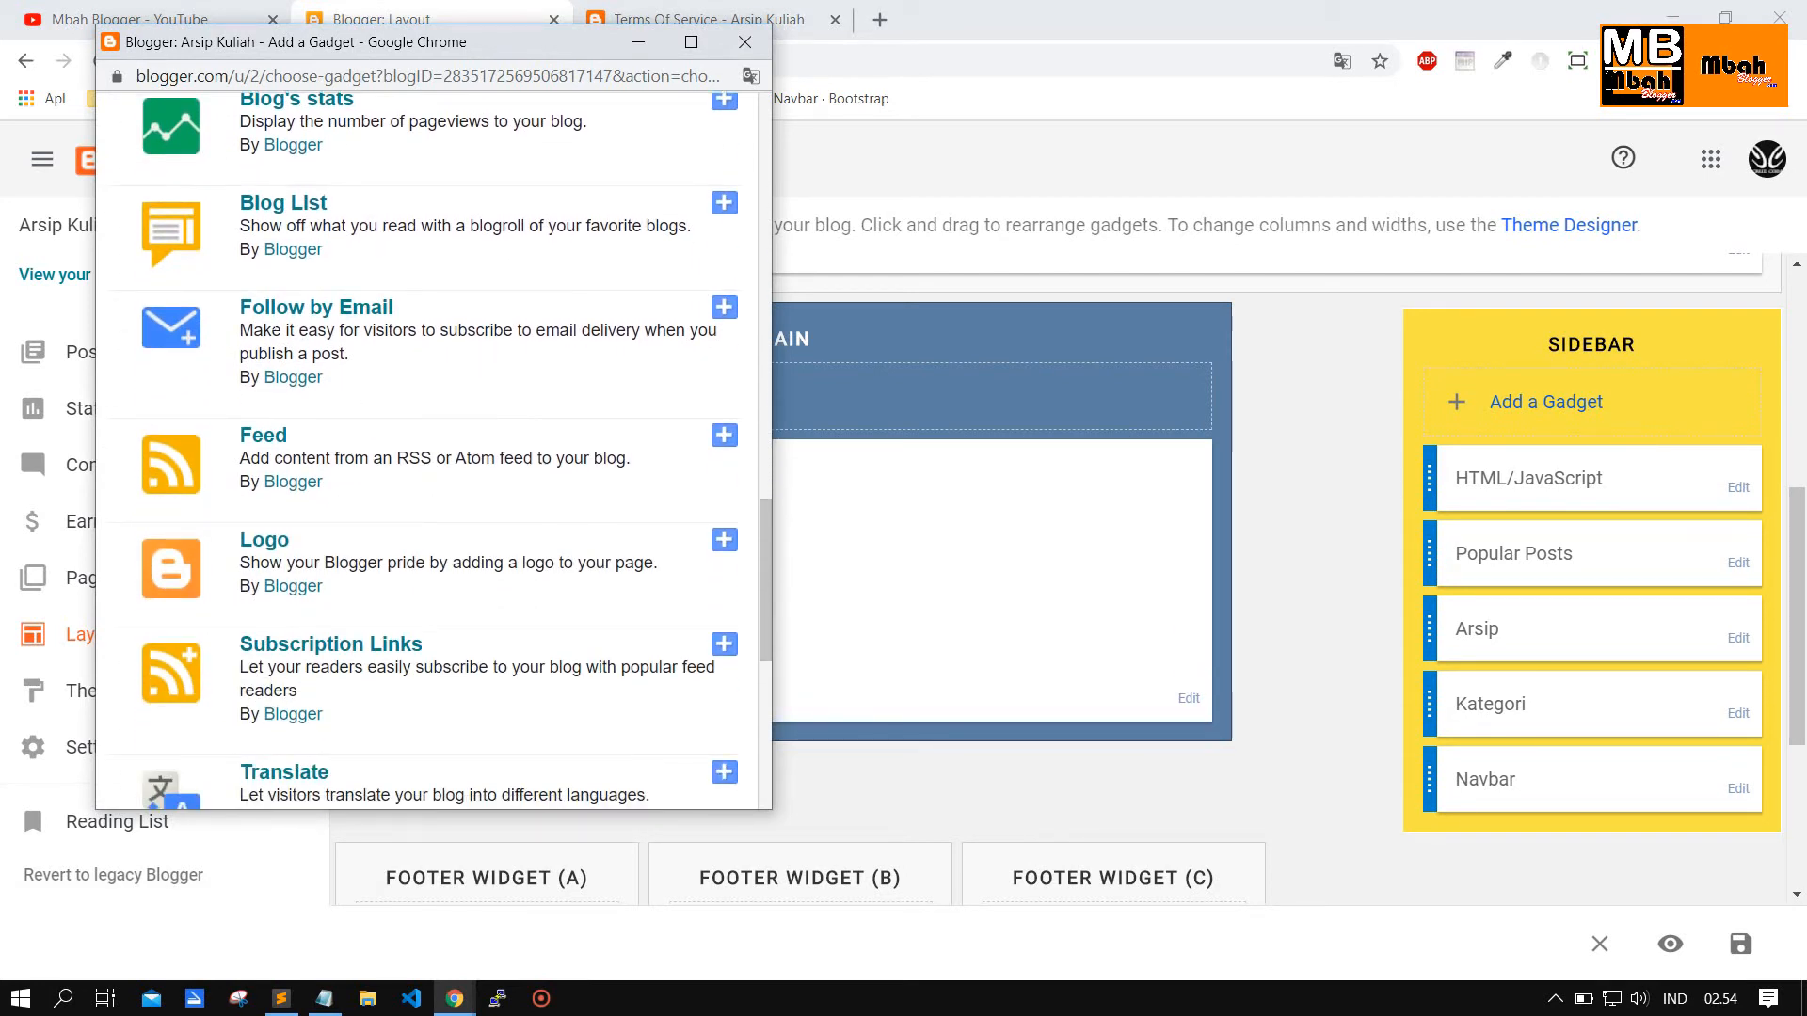
pyautogui.click(723, 308)
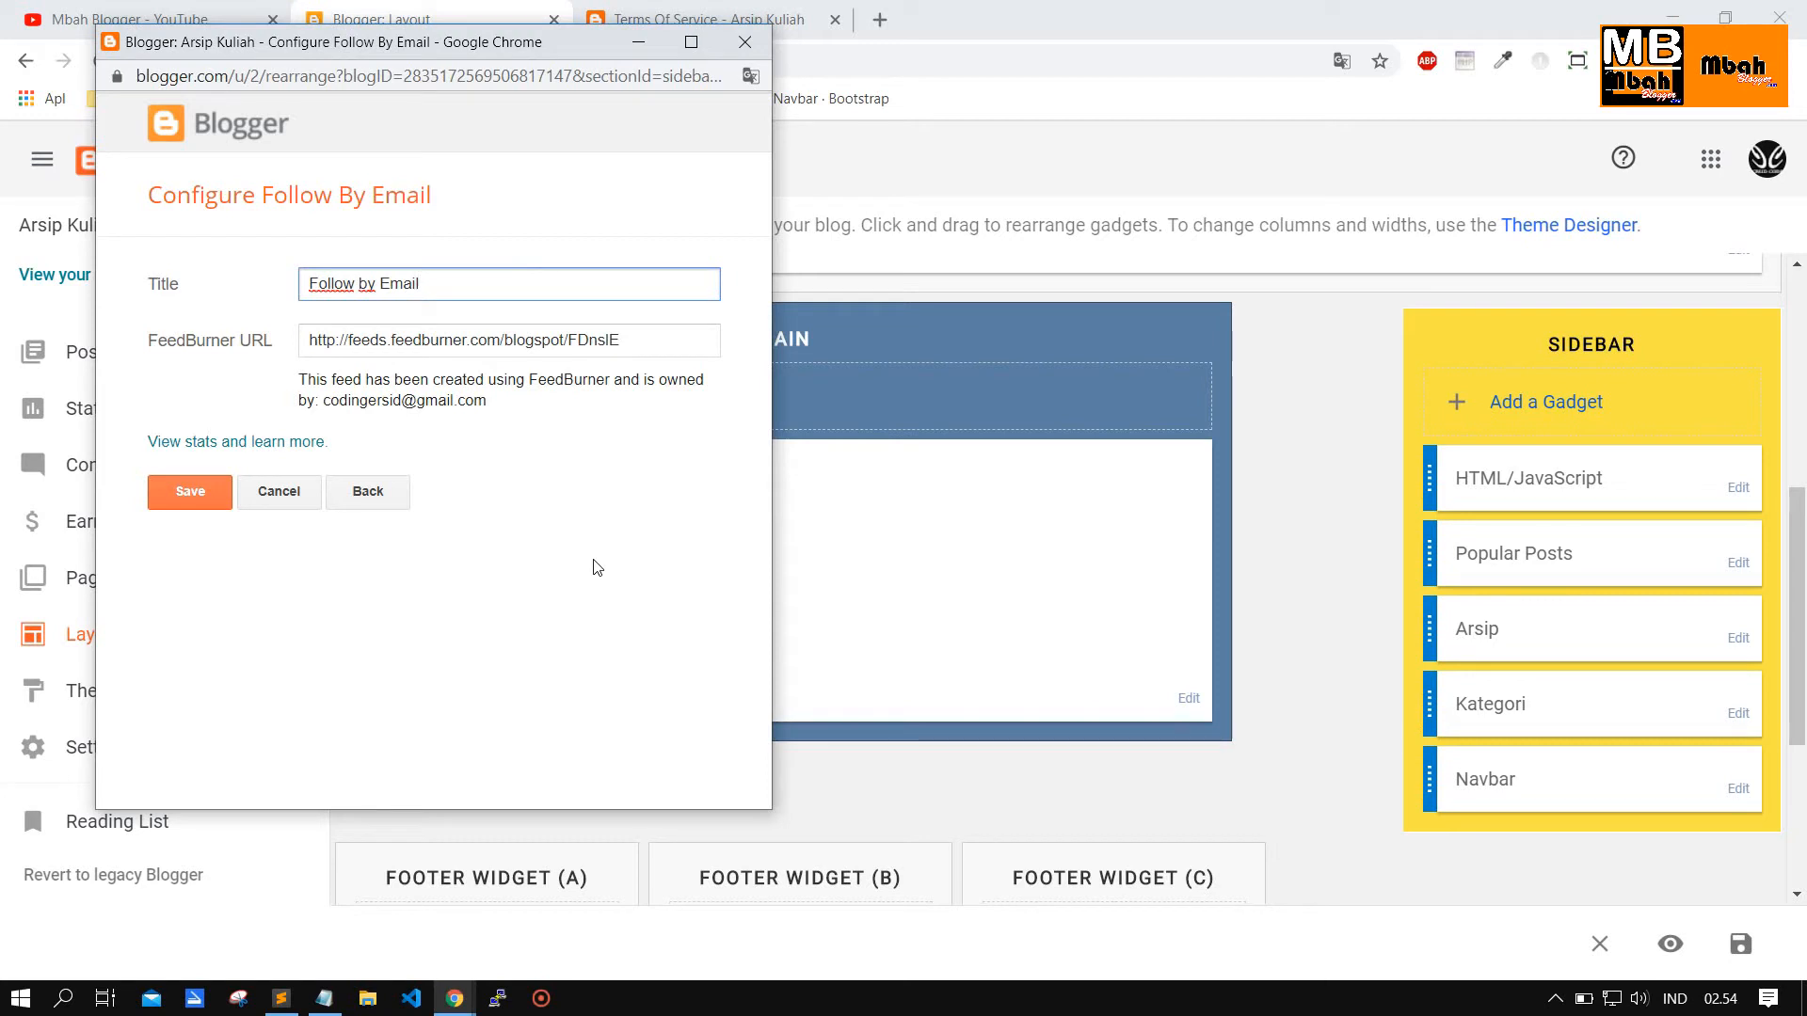
# Copy the FeedBurner URL, open it in a new browser tab, and look through the blog's feed page.
pyautogui.moveTo(646, 336); pyautogui.dragTo(188, 316)
pyautogui.hotkey('ctrl', 'c')
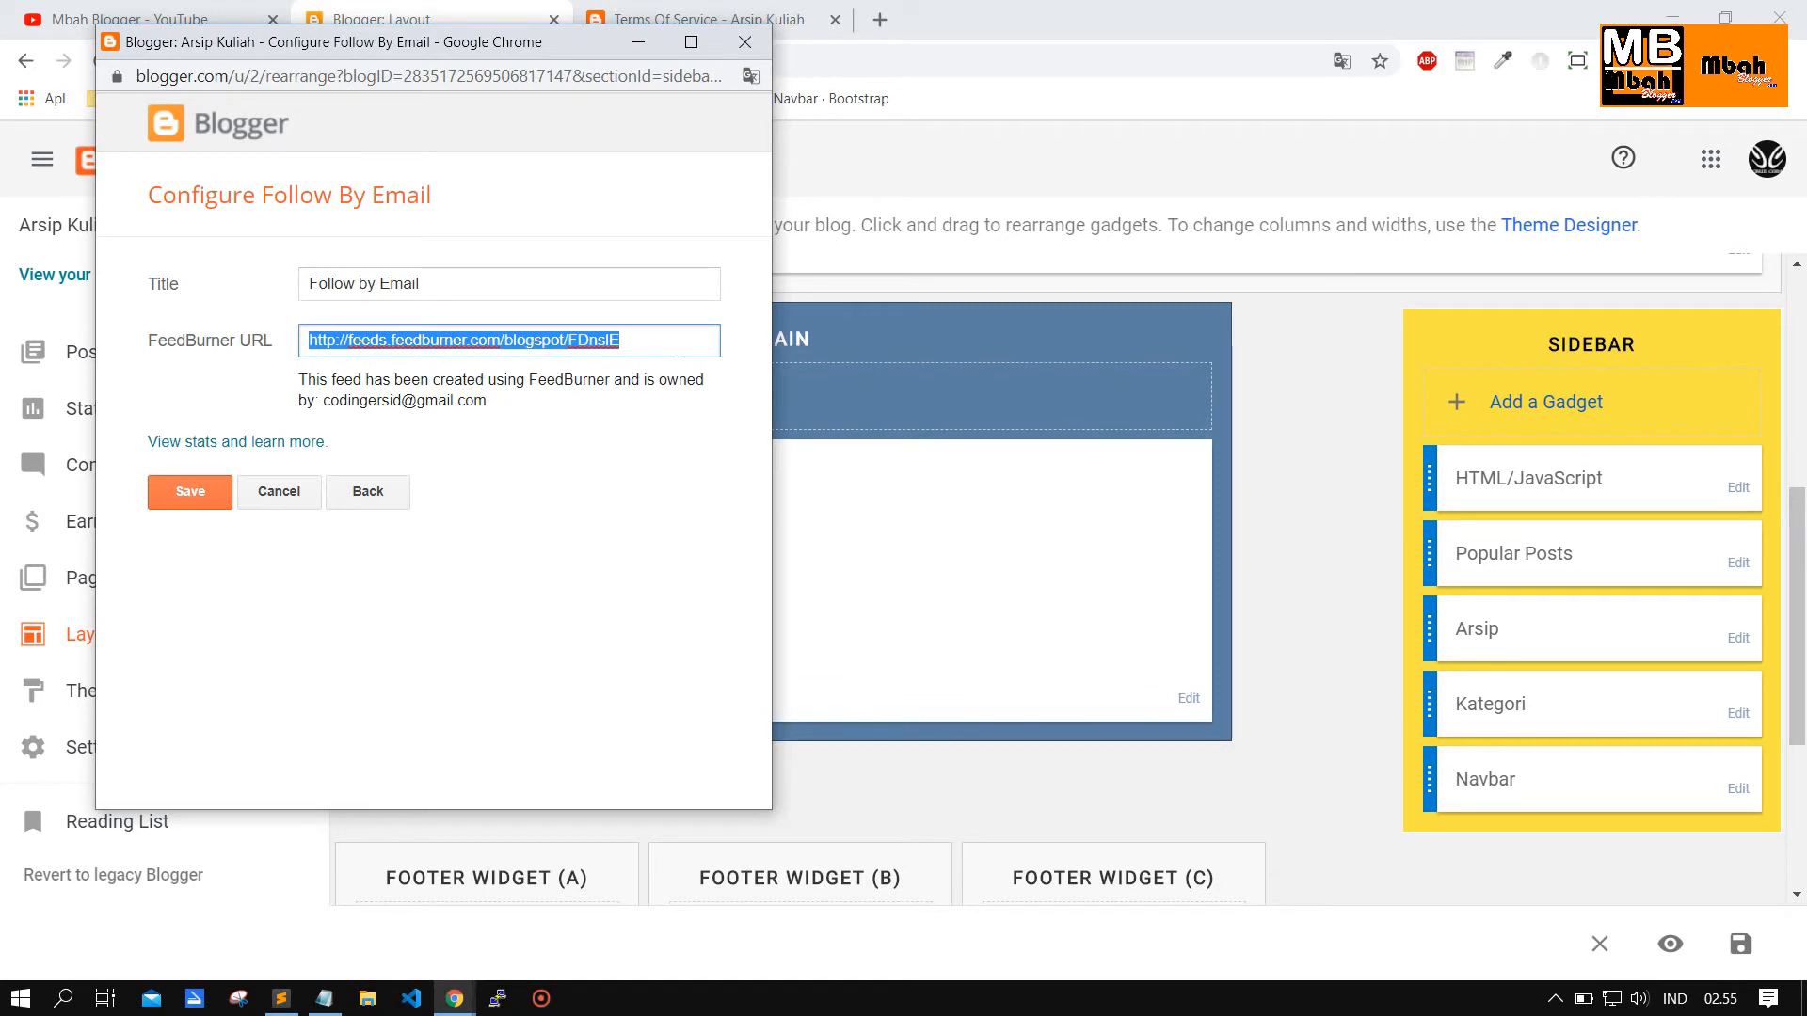
pyautogui.click(894, 23)
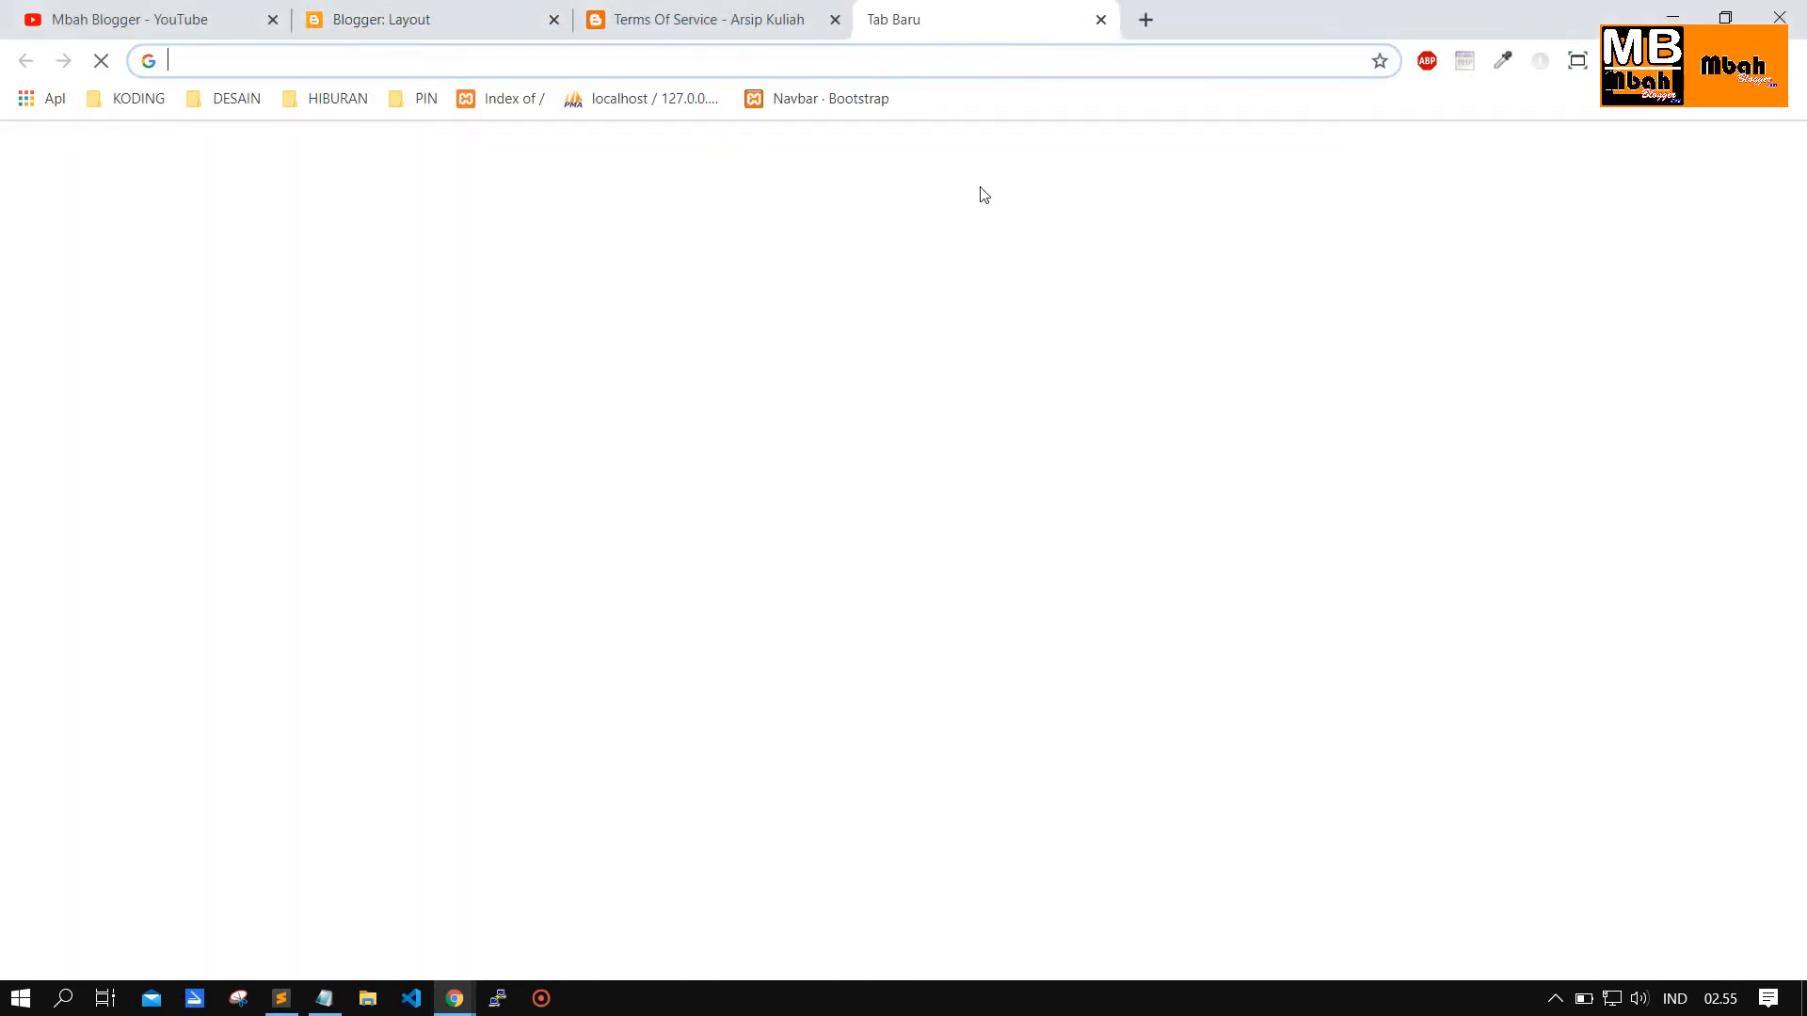
pyautogui.hotkey('ctrl', 'v')
pyautogui.press('Return')
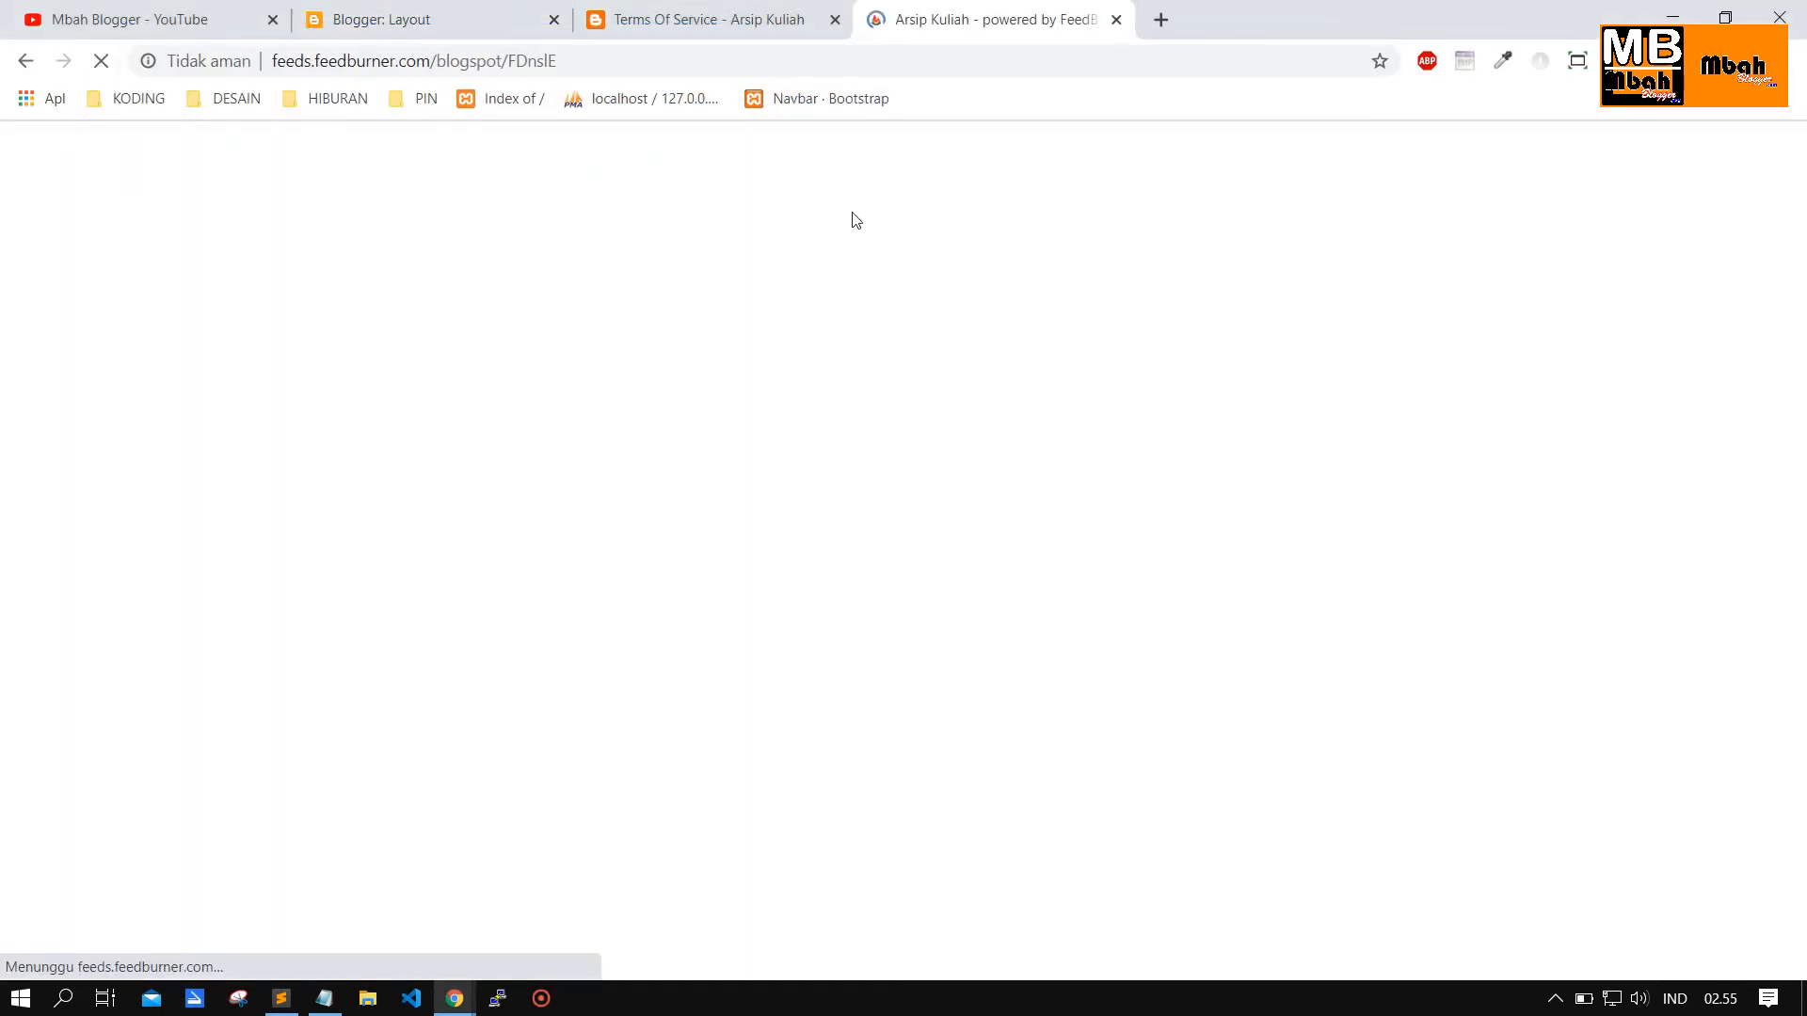
pyautogui.scroll(-15, 1146, 534)
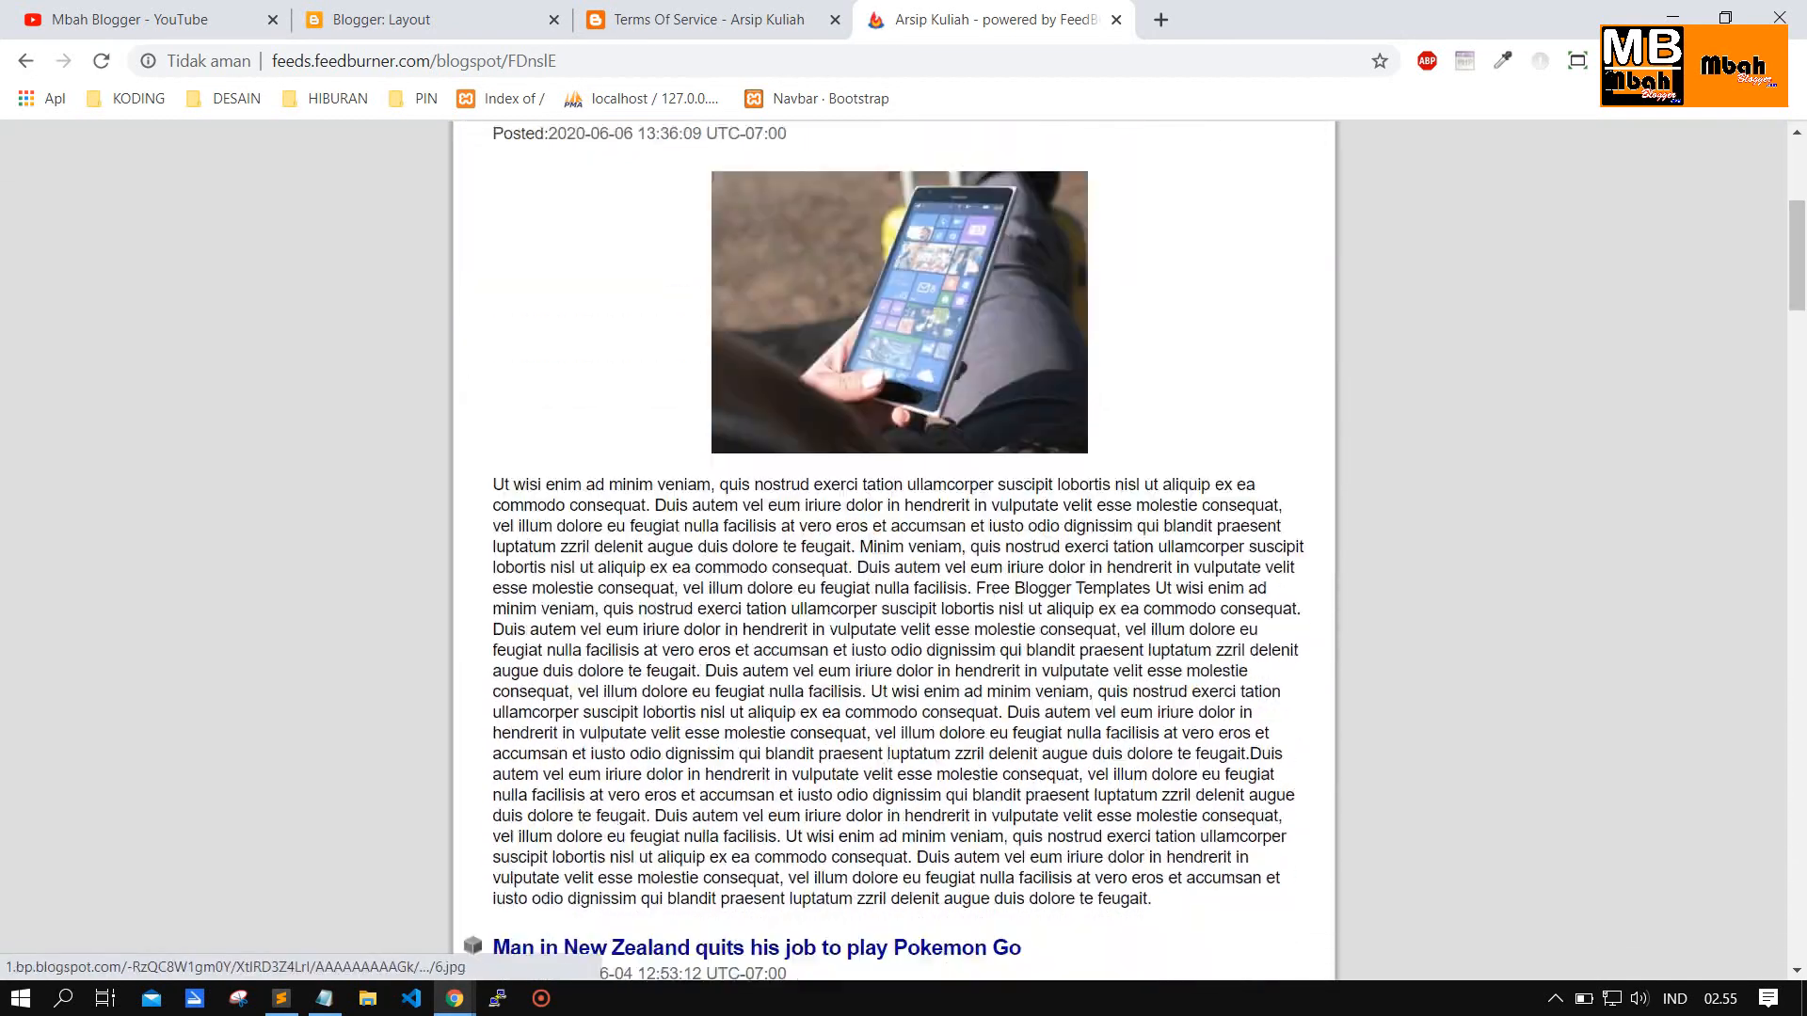
pyautogui.scroll(-11, 752, 598)
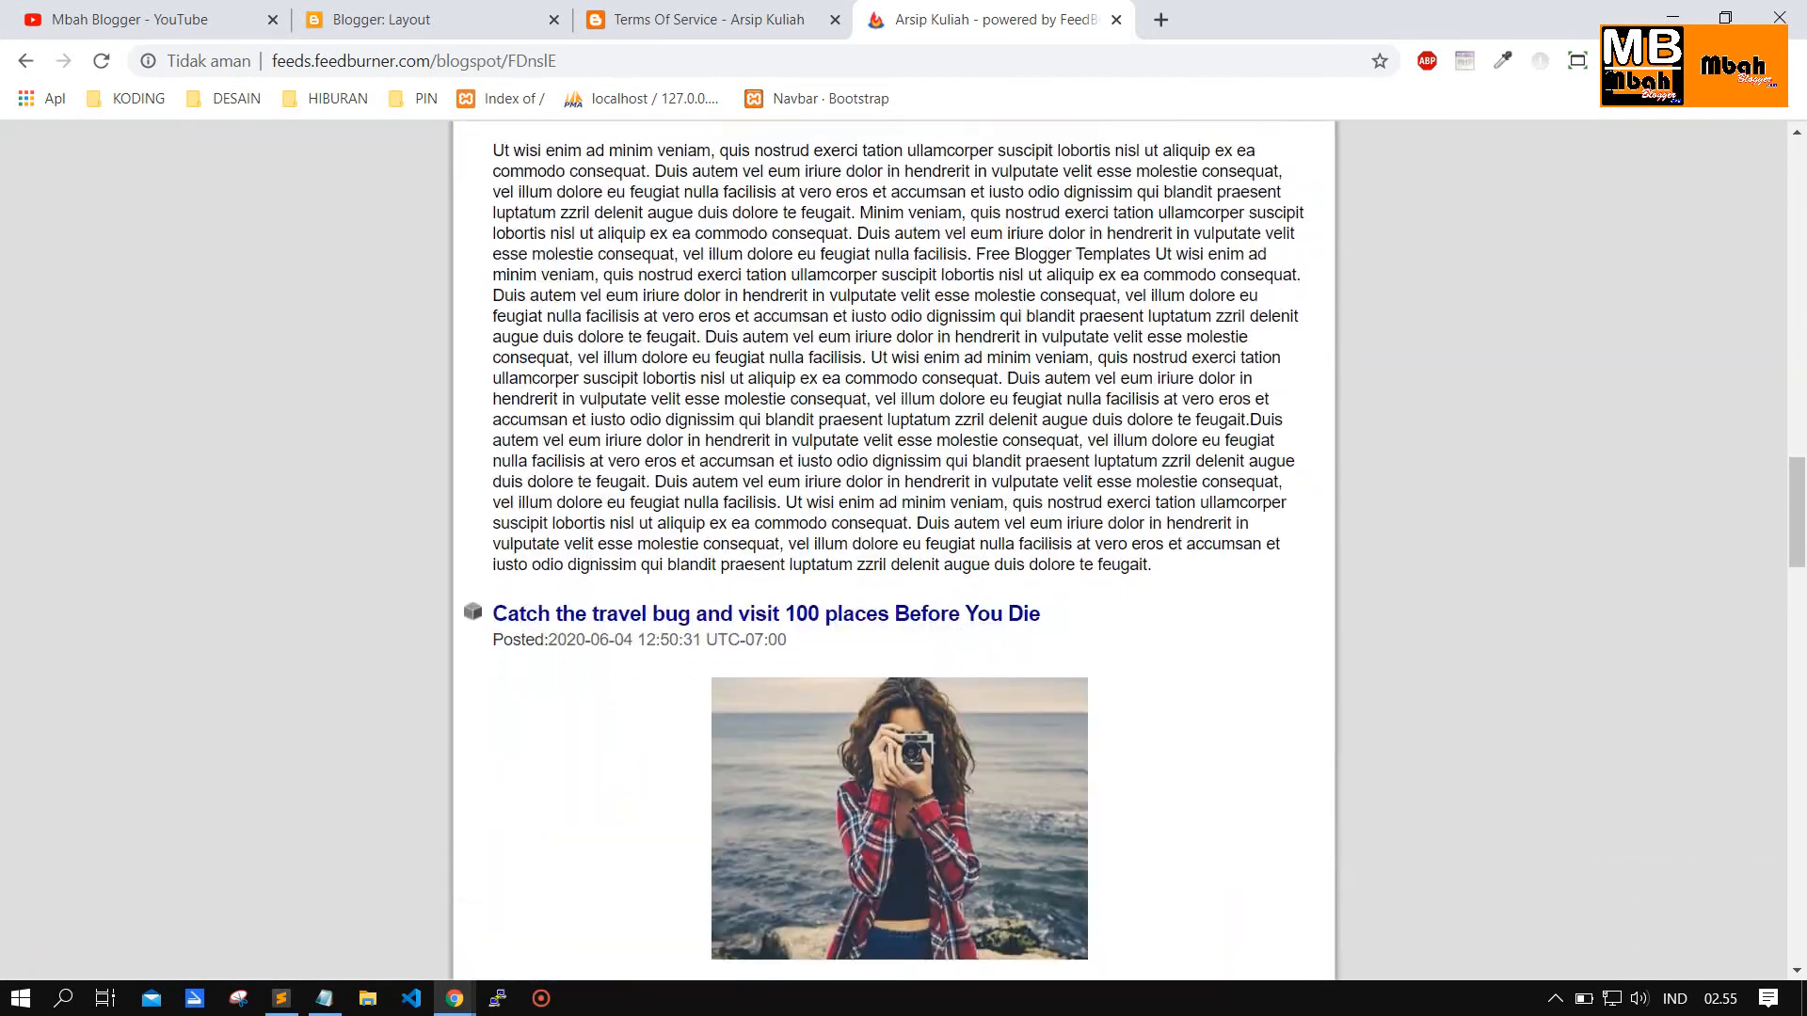
pyautogui.scroll(15, 751, 599)
pyautogui.scroll(10, 893, 545)
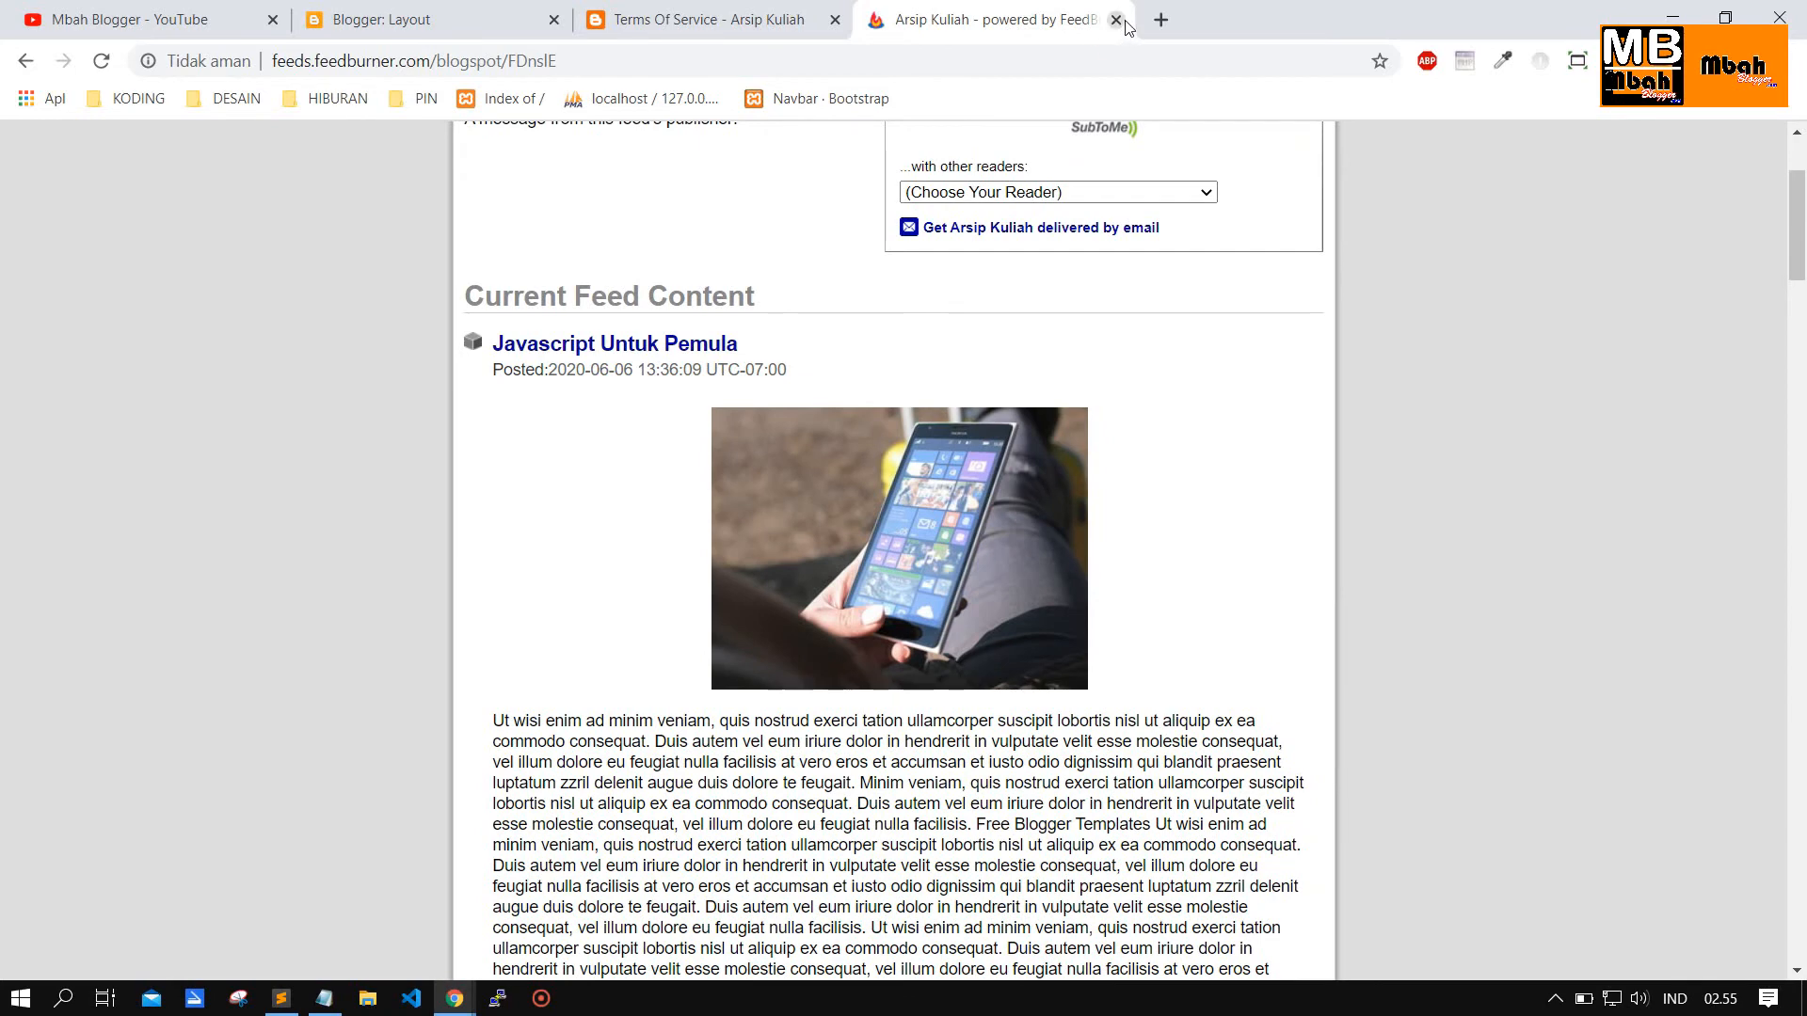
pyautogui.click(1116, 20)
# Return to the Follow by Email configuration window and save the gadget to the sidebar.
pyautogui.click(664, 33)
pyautogui.click(470, 17)
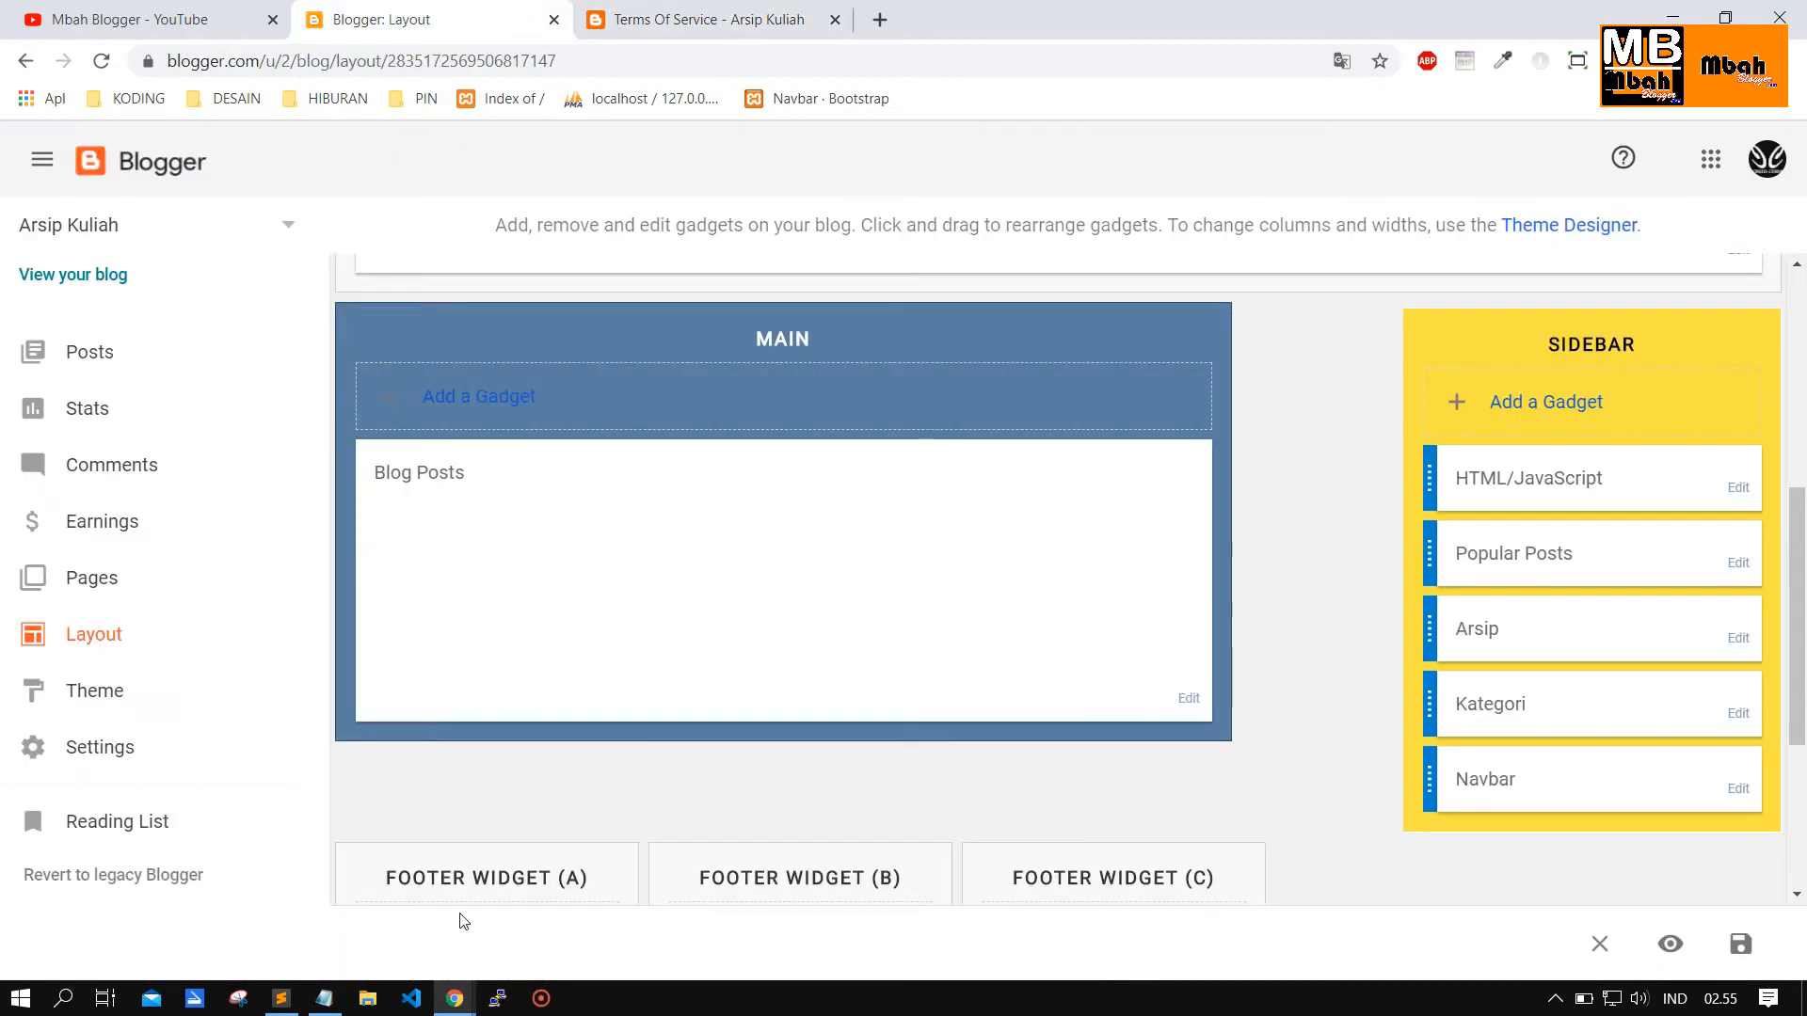
pyautogui.click(468, 993)
pyautogui.click(589, 893)
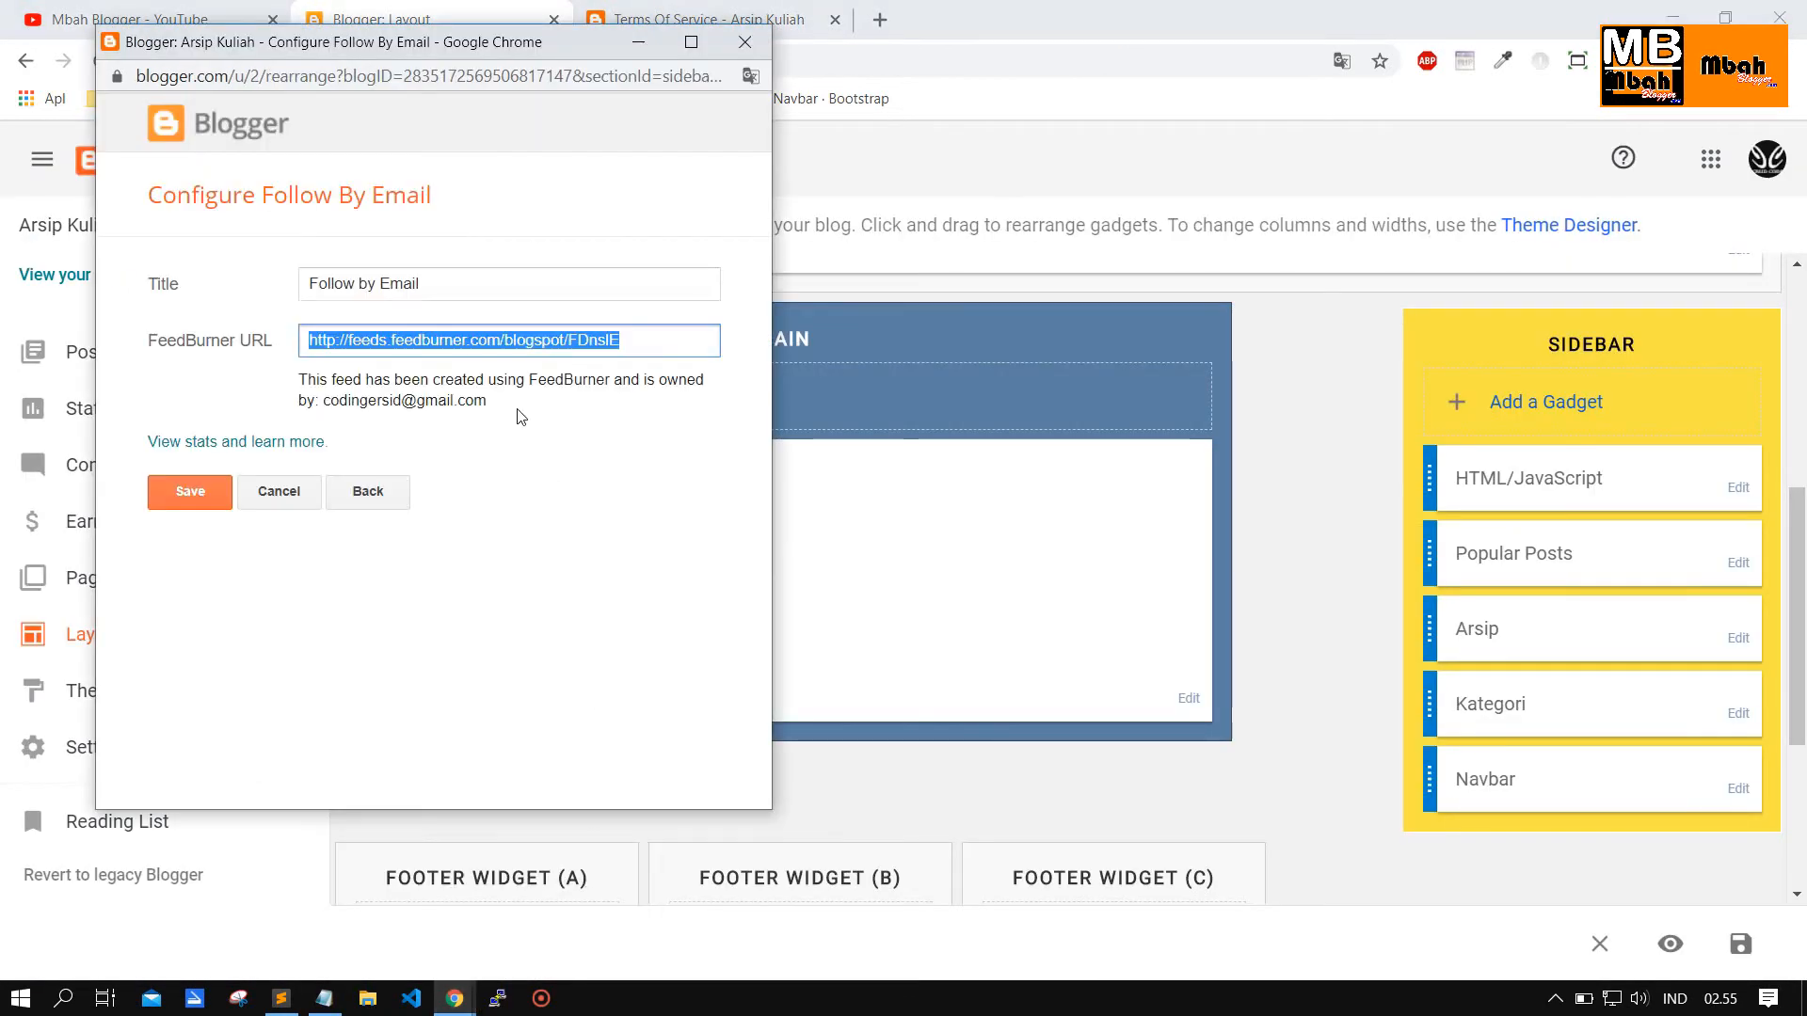
pyautogui.click(212, 494)
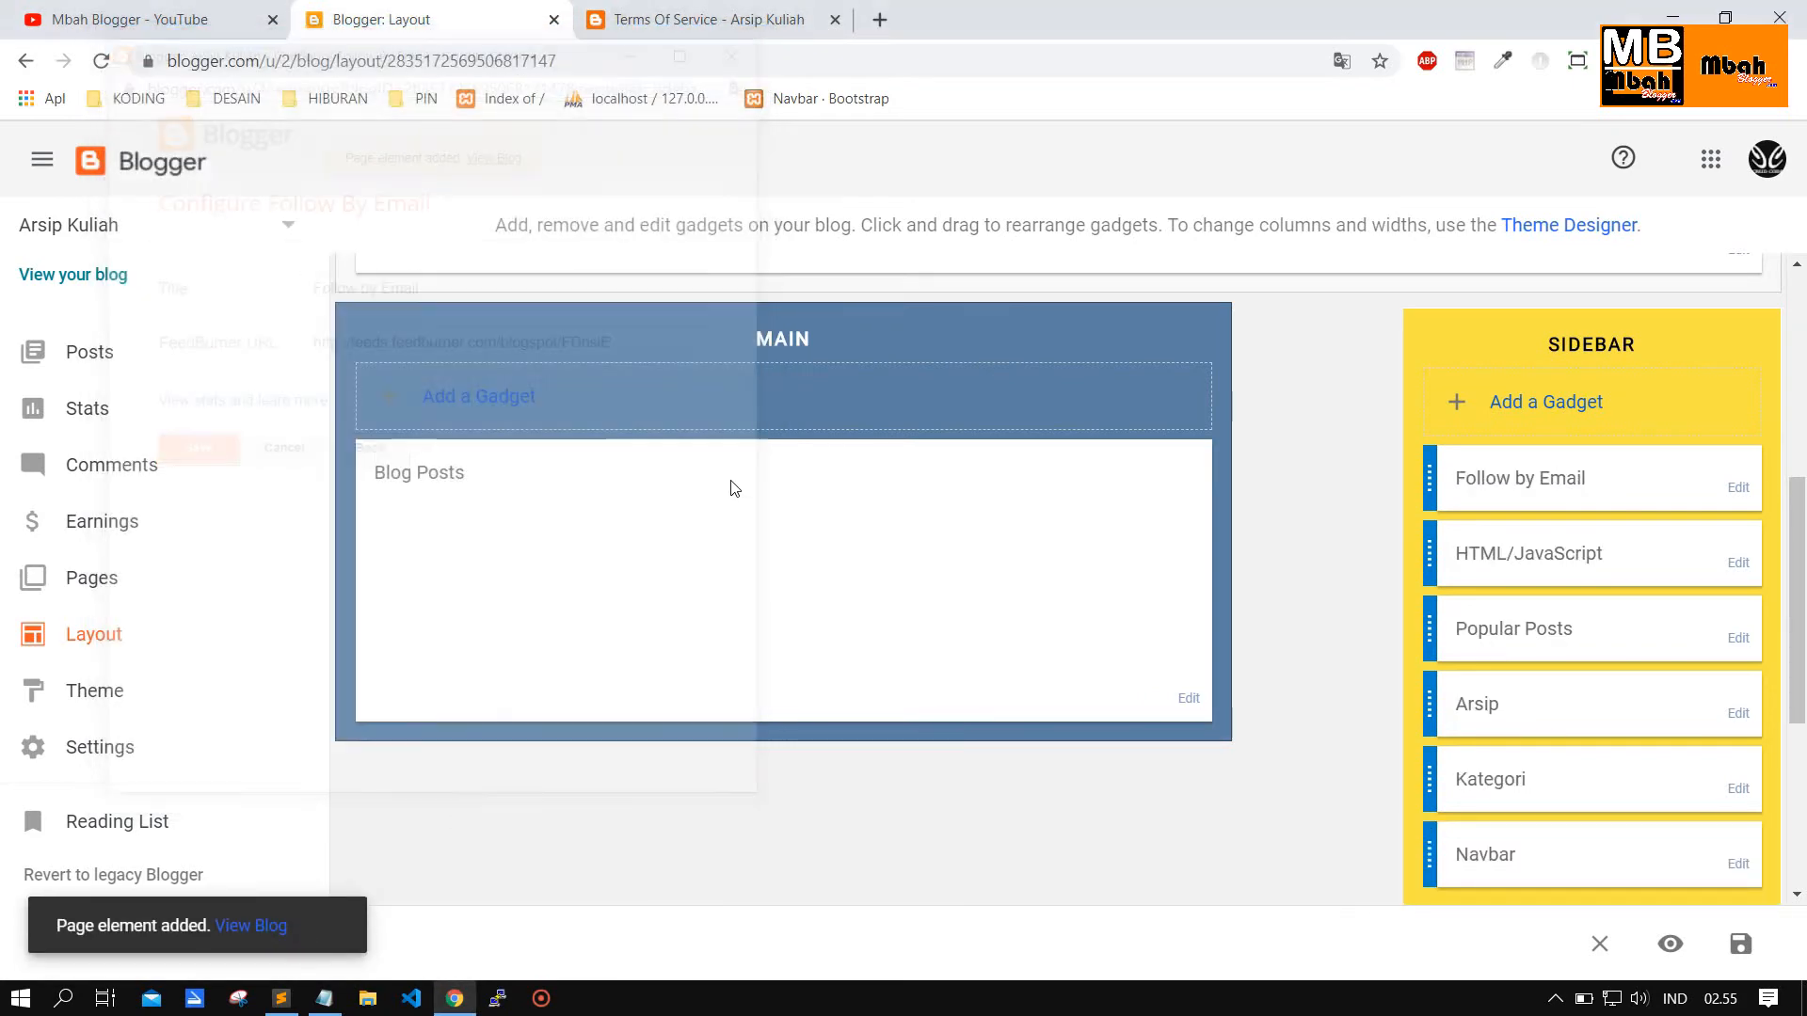
# Reload the blog and check the Follow by Email subscription form in the sidebar.
pyautogui.click(701, 8)
pyautogui.click(101, 61)
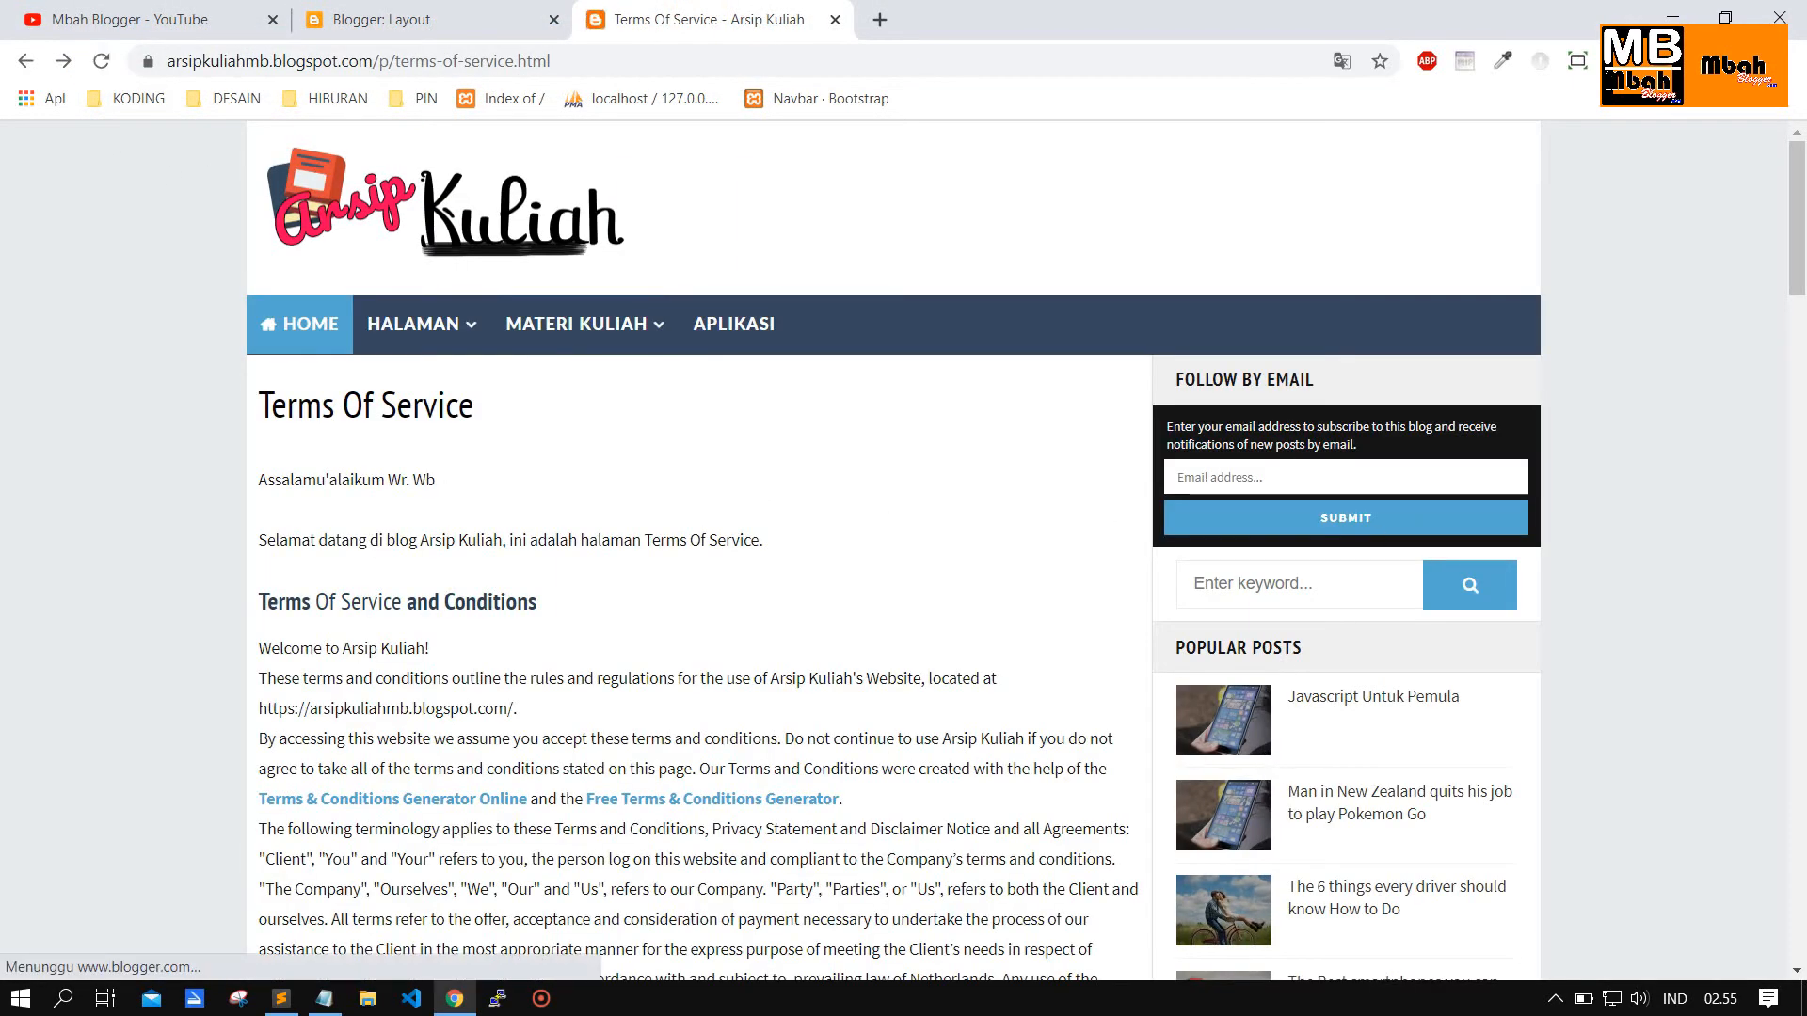
pyautogui.click(1233, 476)
pyautogui.click(1355, 435)
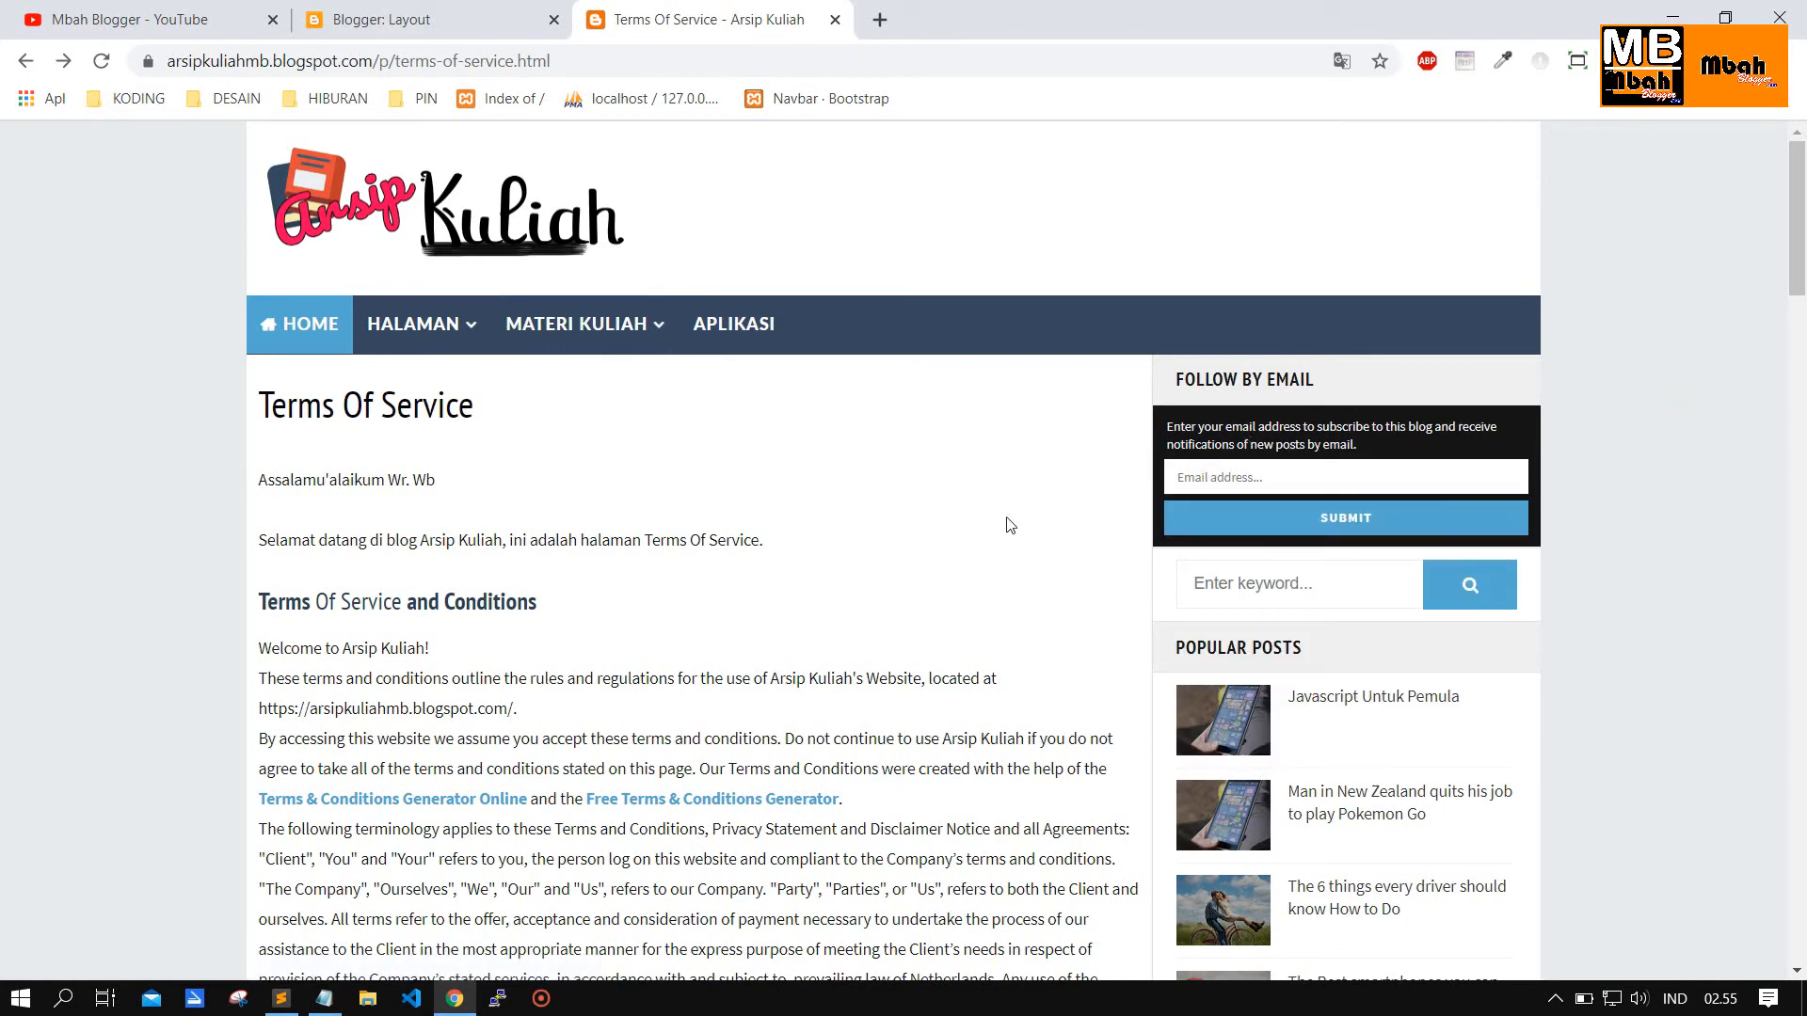
# Remove the Follow by Email gadget from the sidebar in the blog layout.
pyautogui.click(381, 19)
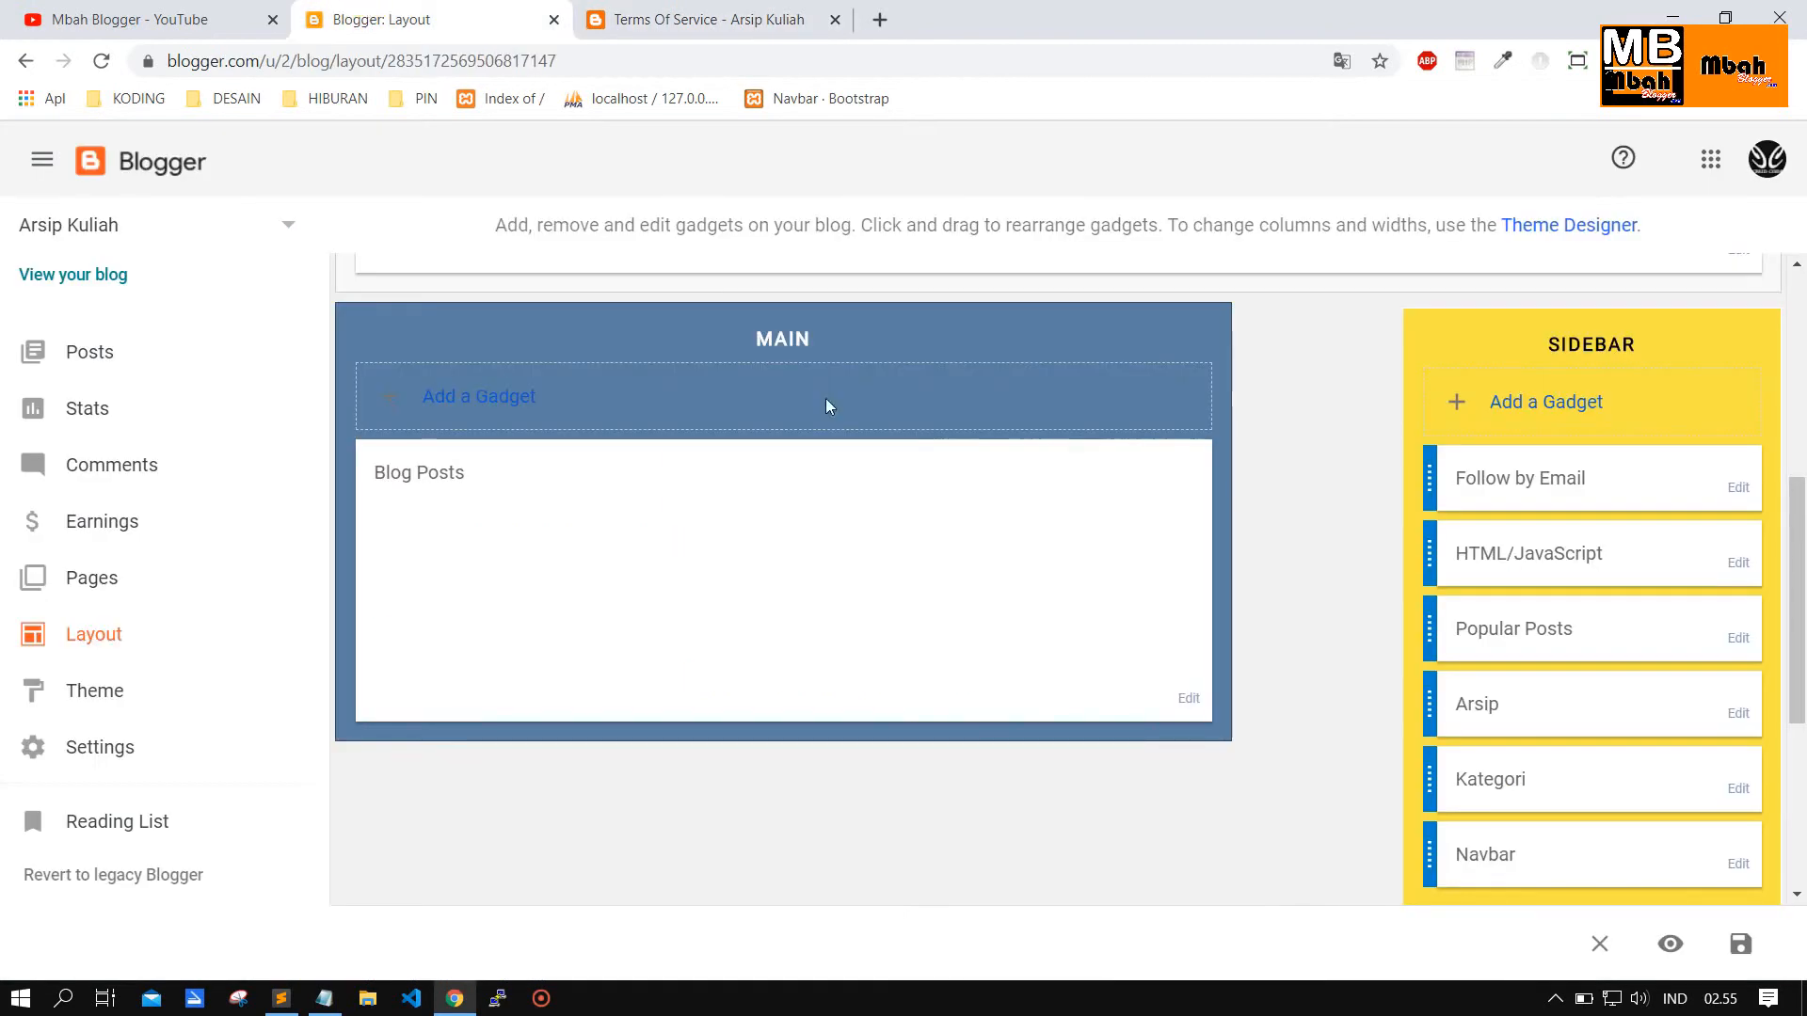
pyautogui.click(1738, 487)
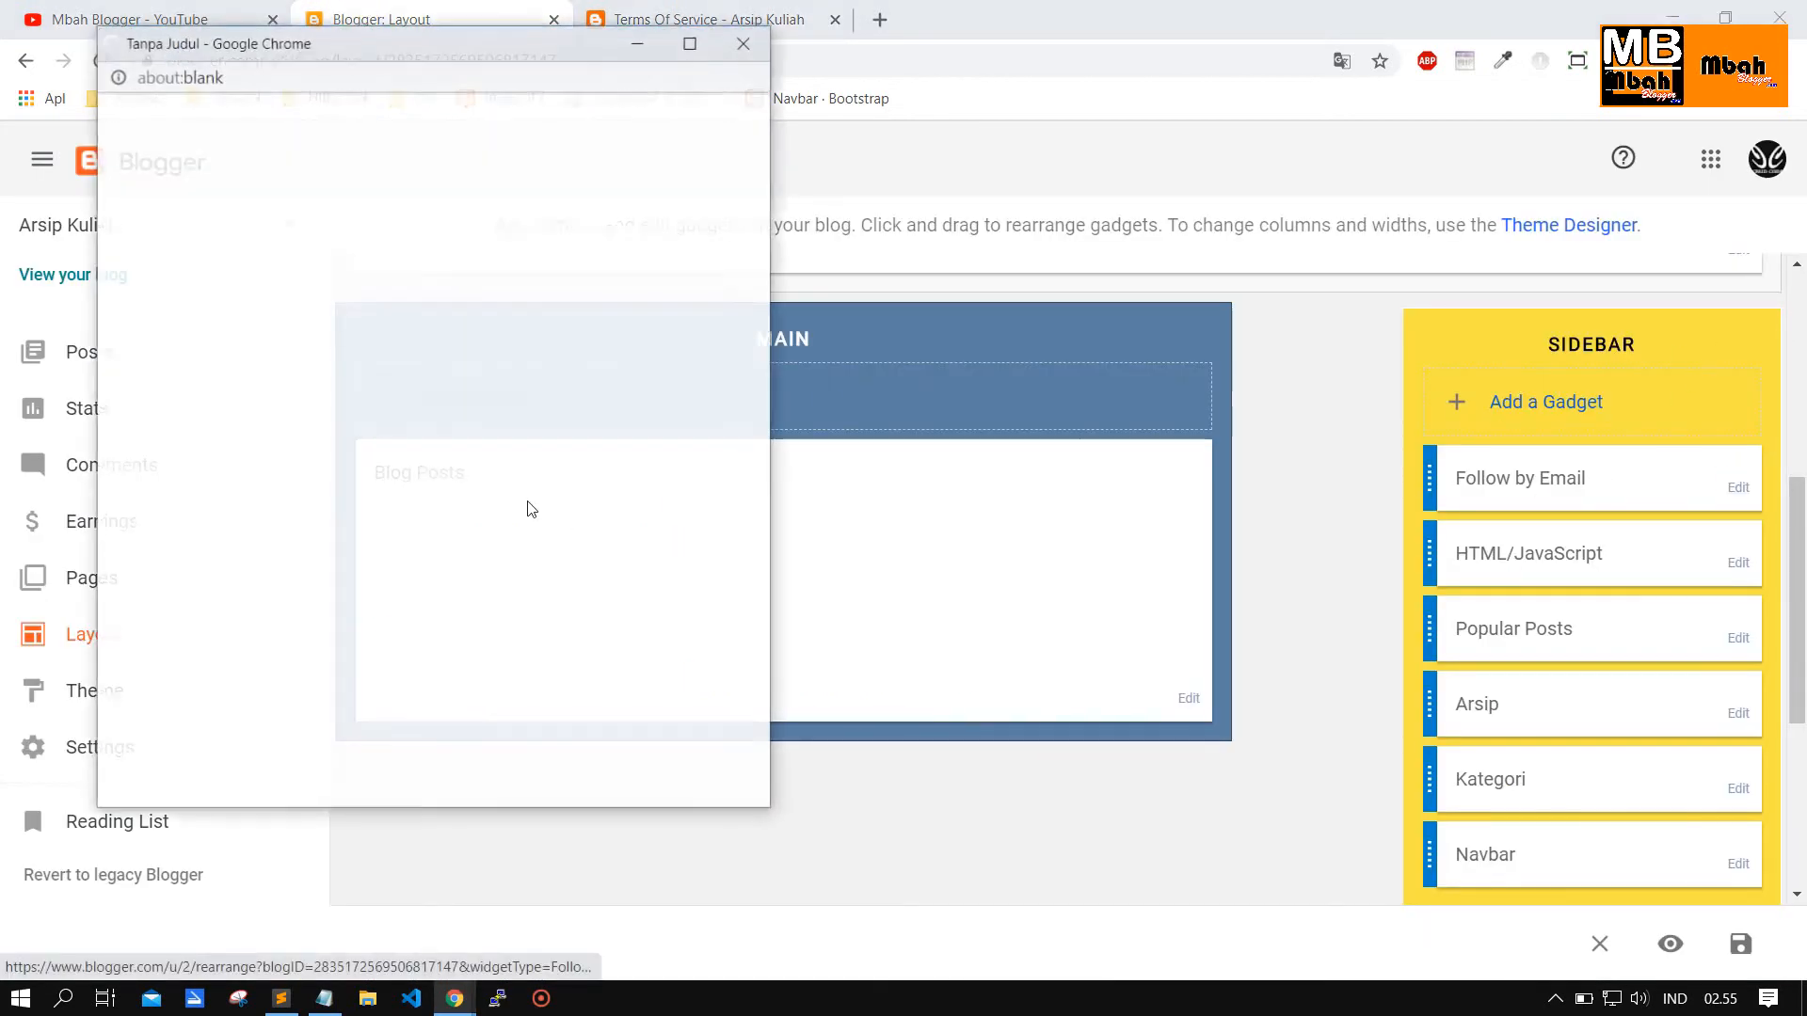
pyautogui.click(379, 501)
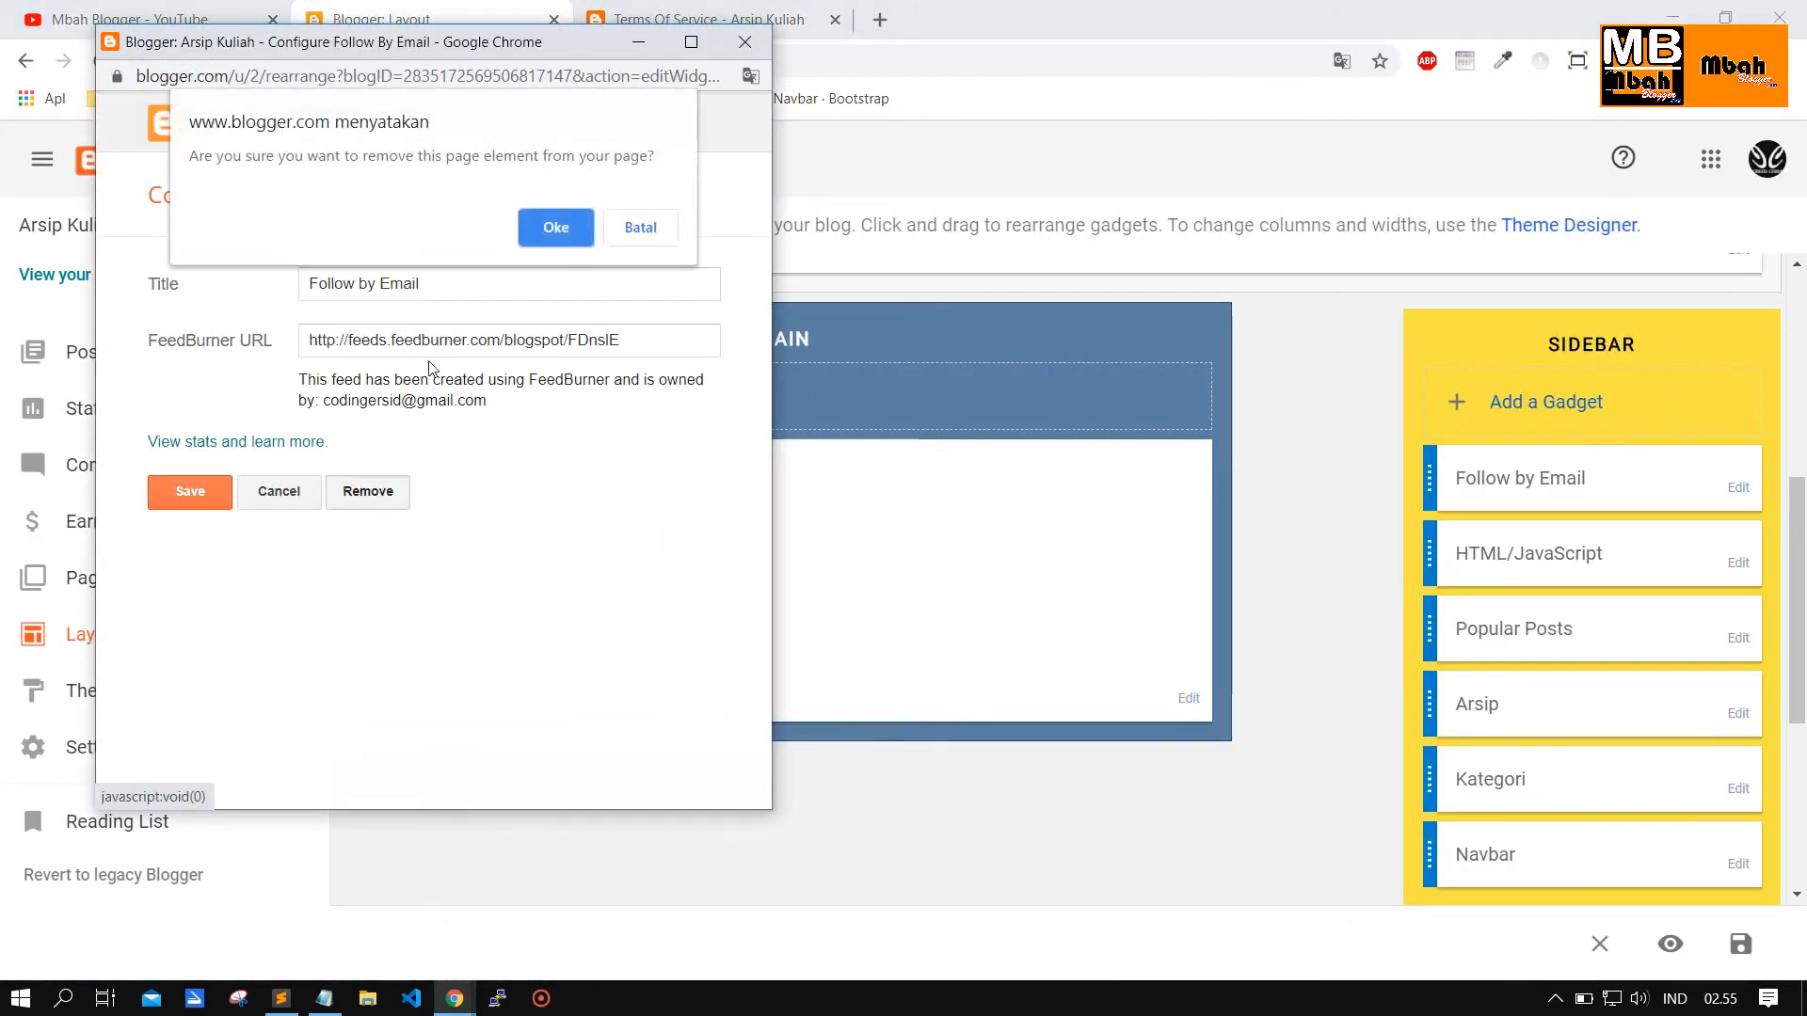
pyautogui.click(569, 224)
# Choose the Feed gadget as a new gadget for the sidebar.
pyautogui.click(1551, 404)
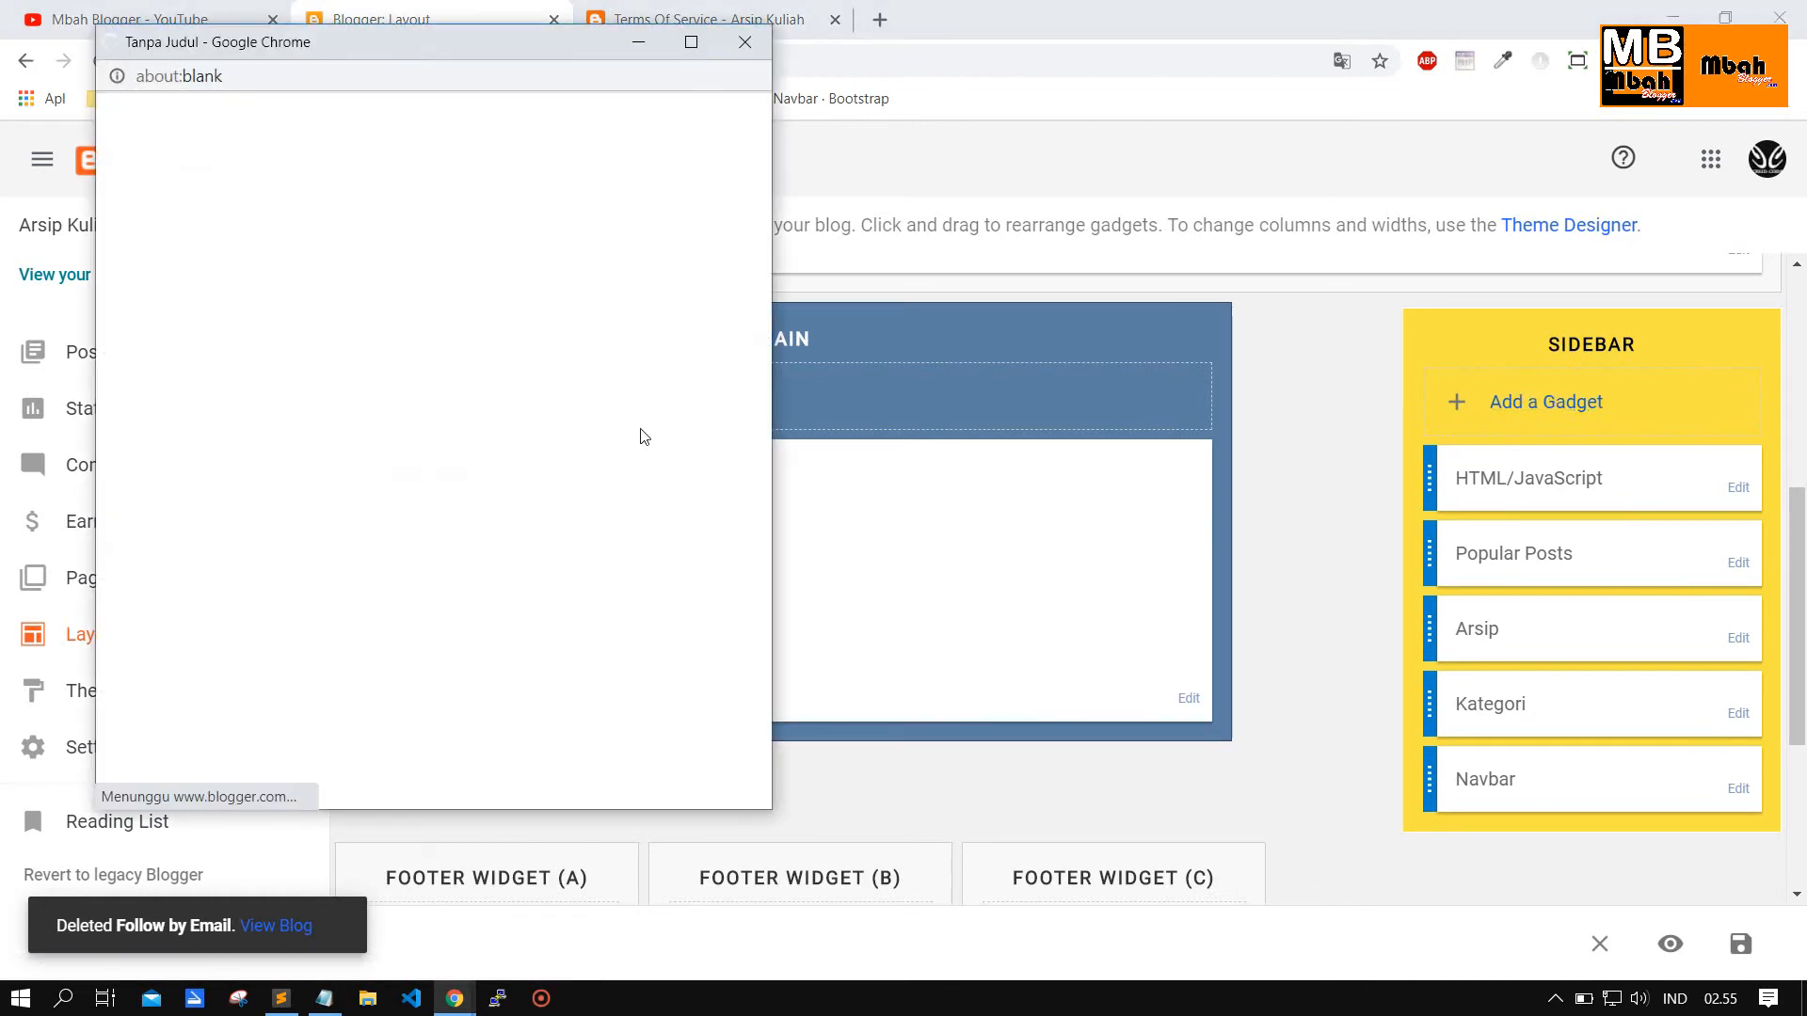
pyautogui.scroll(-13, 403, 515)
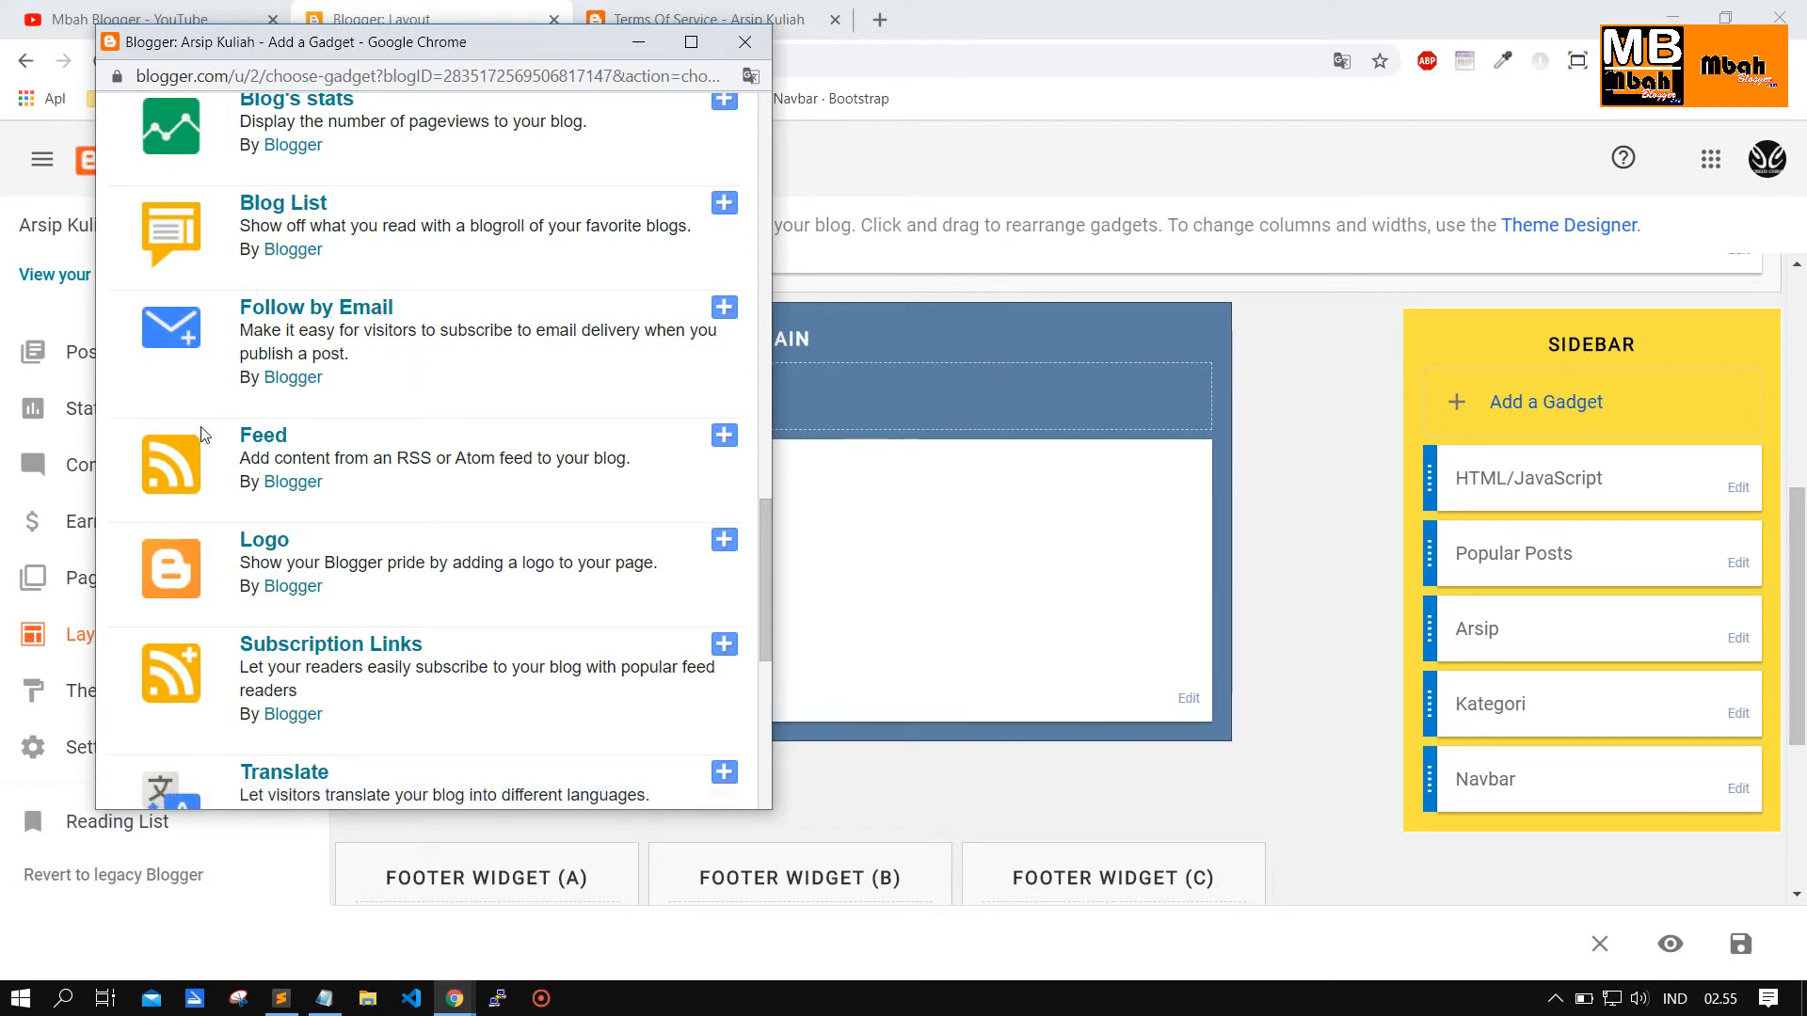
pyautogui.click(725, 436)
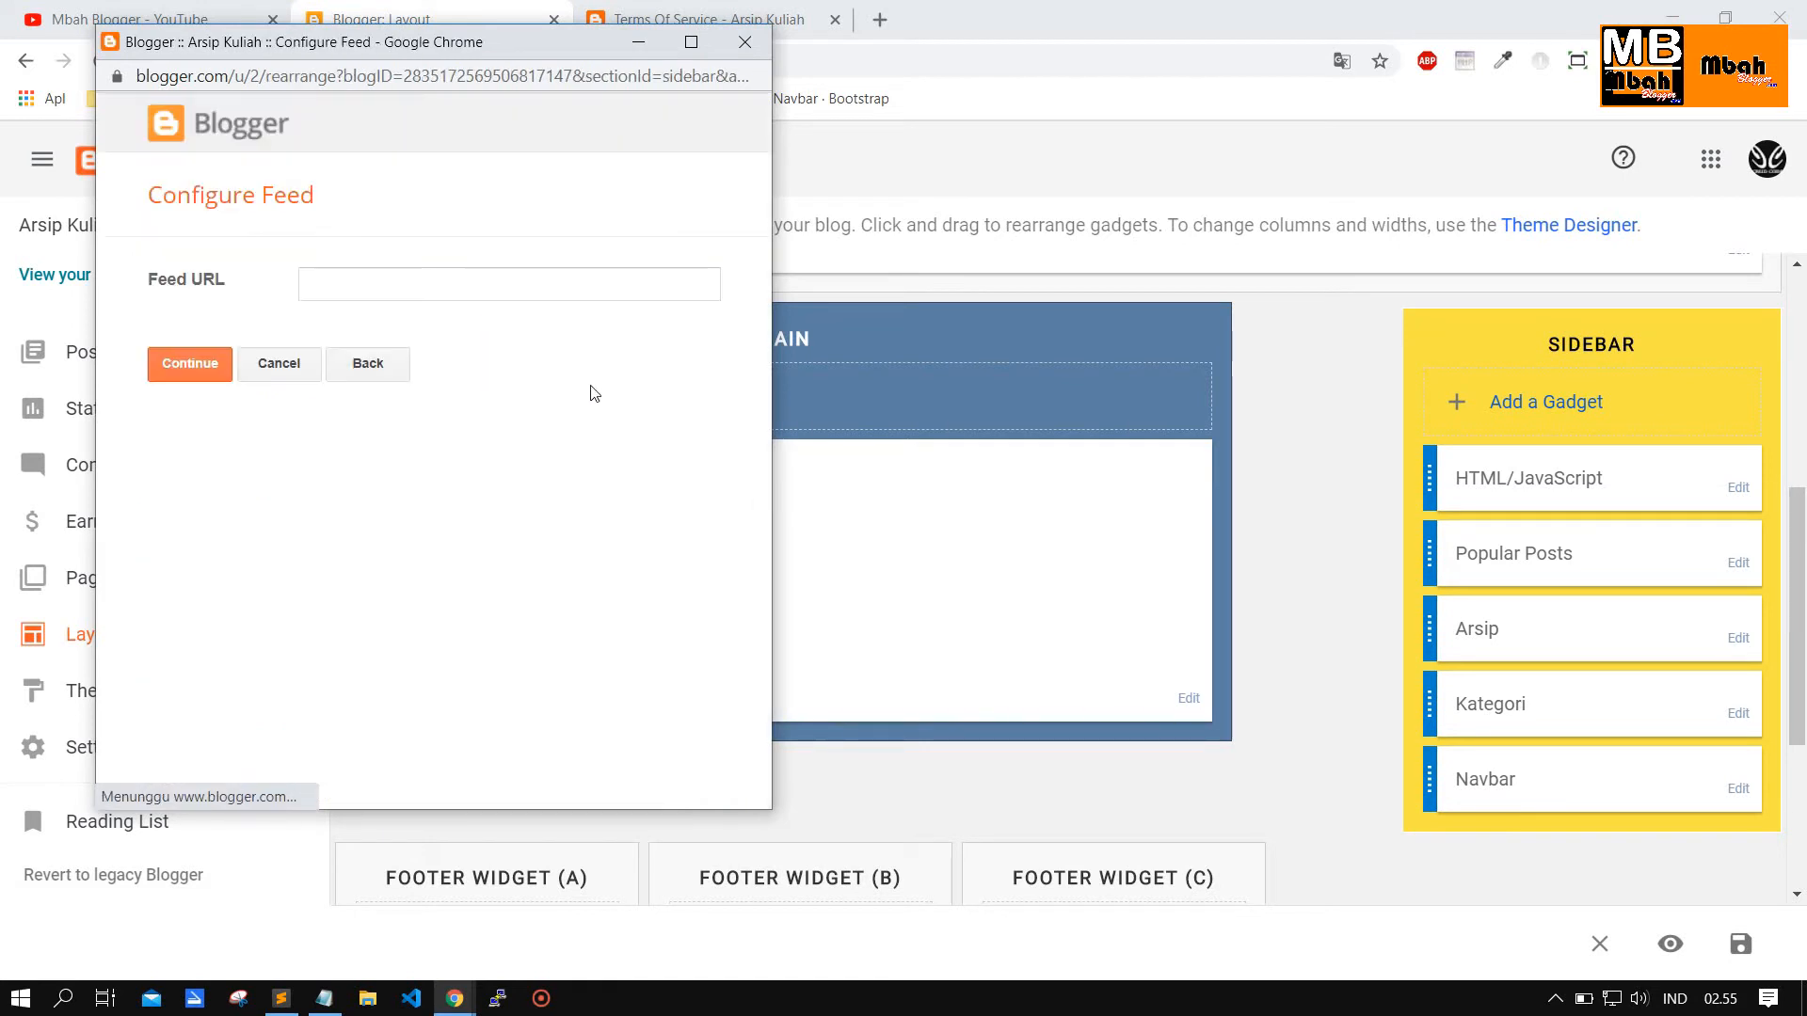
pyautogui.click(400, 287)
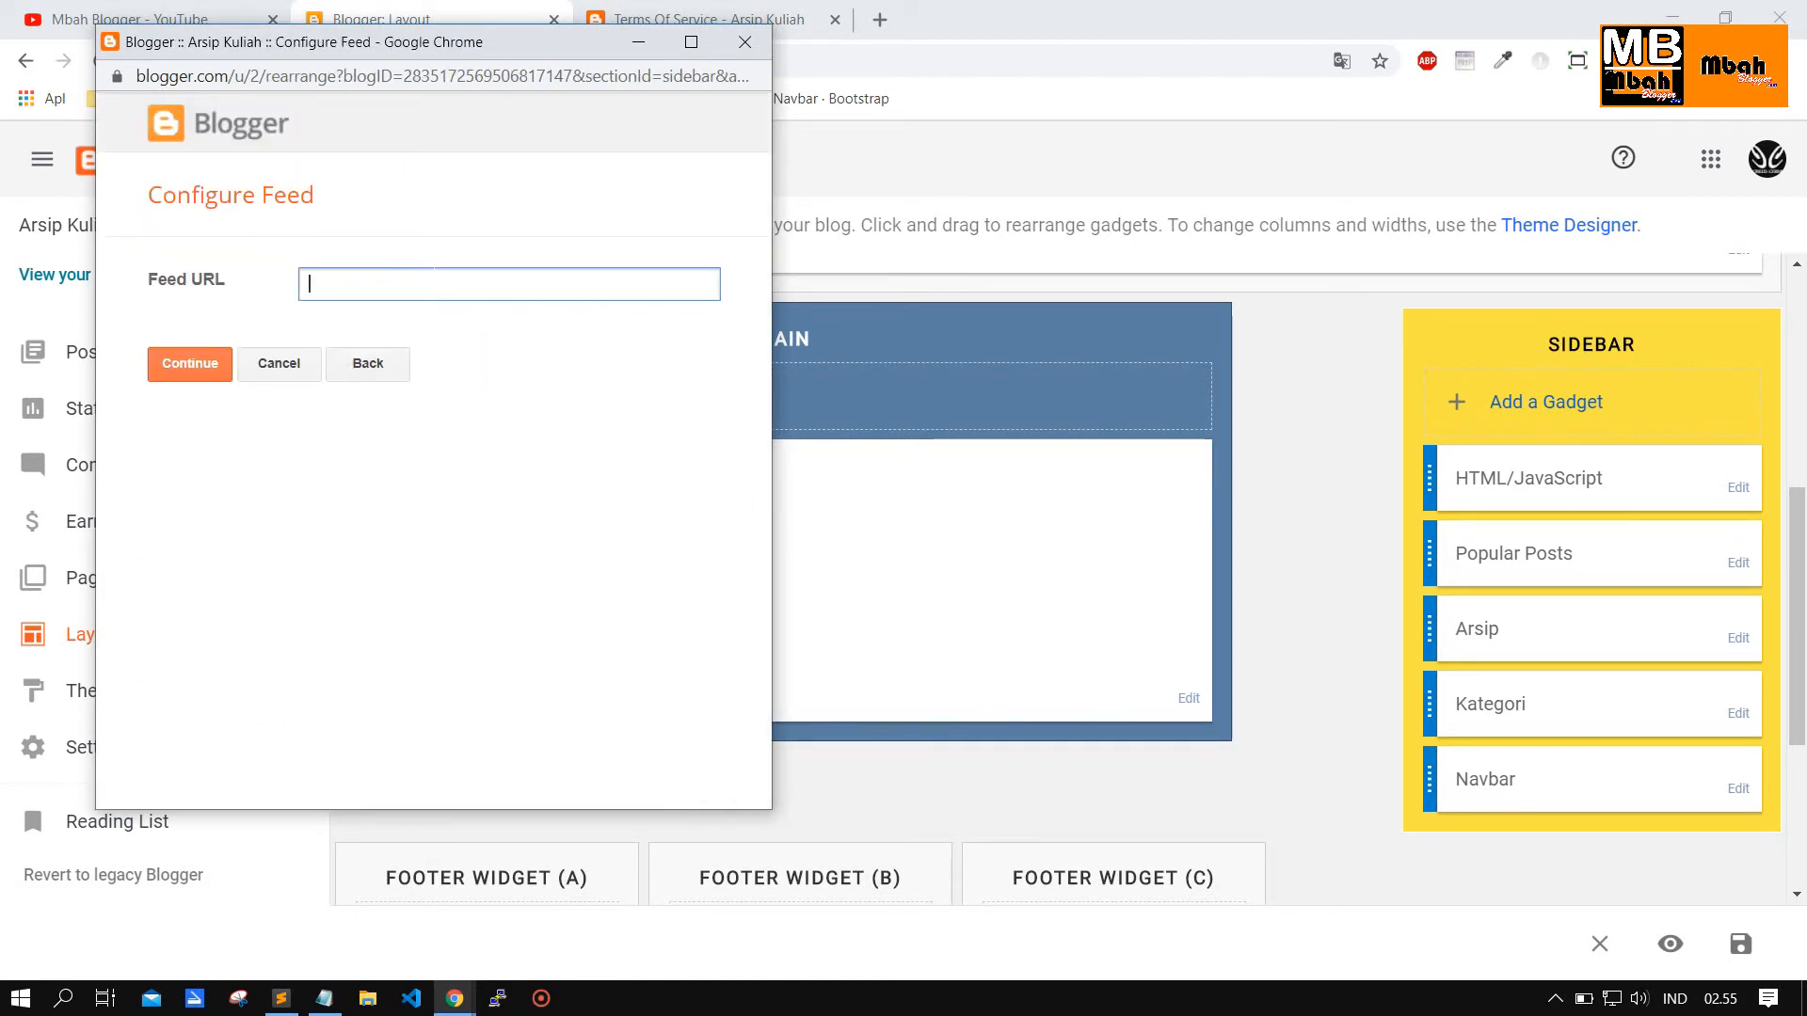
pyautogui.write('http://feeds.feedburner.com/blogspot/FDnslE')
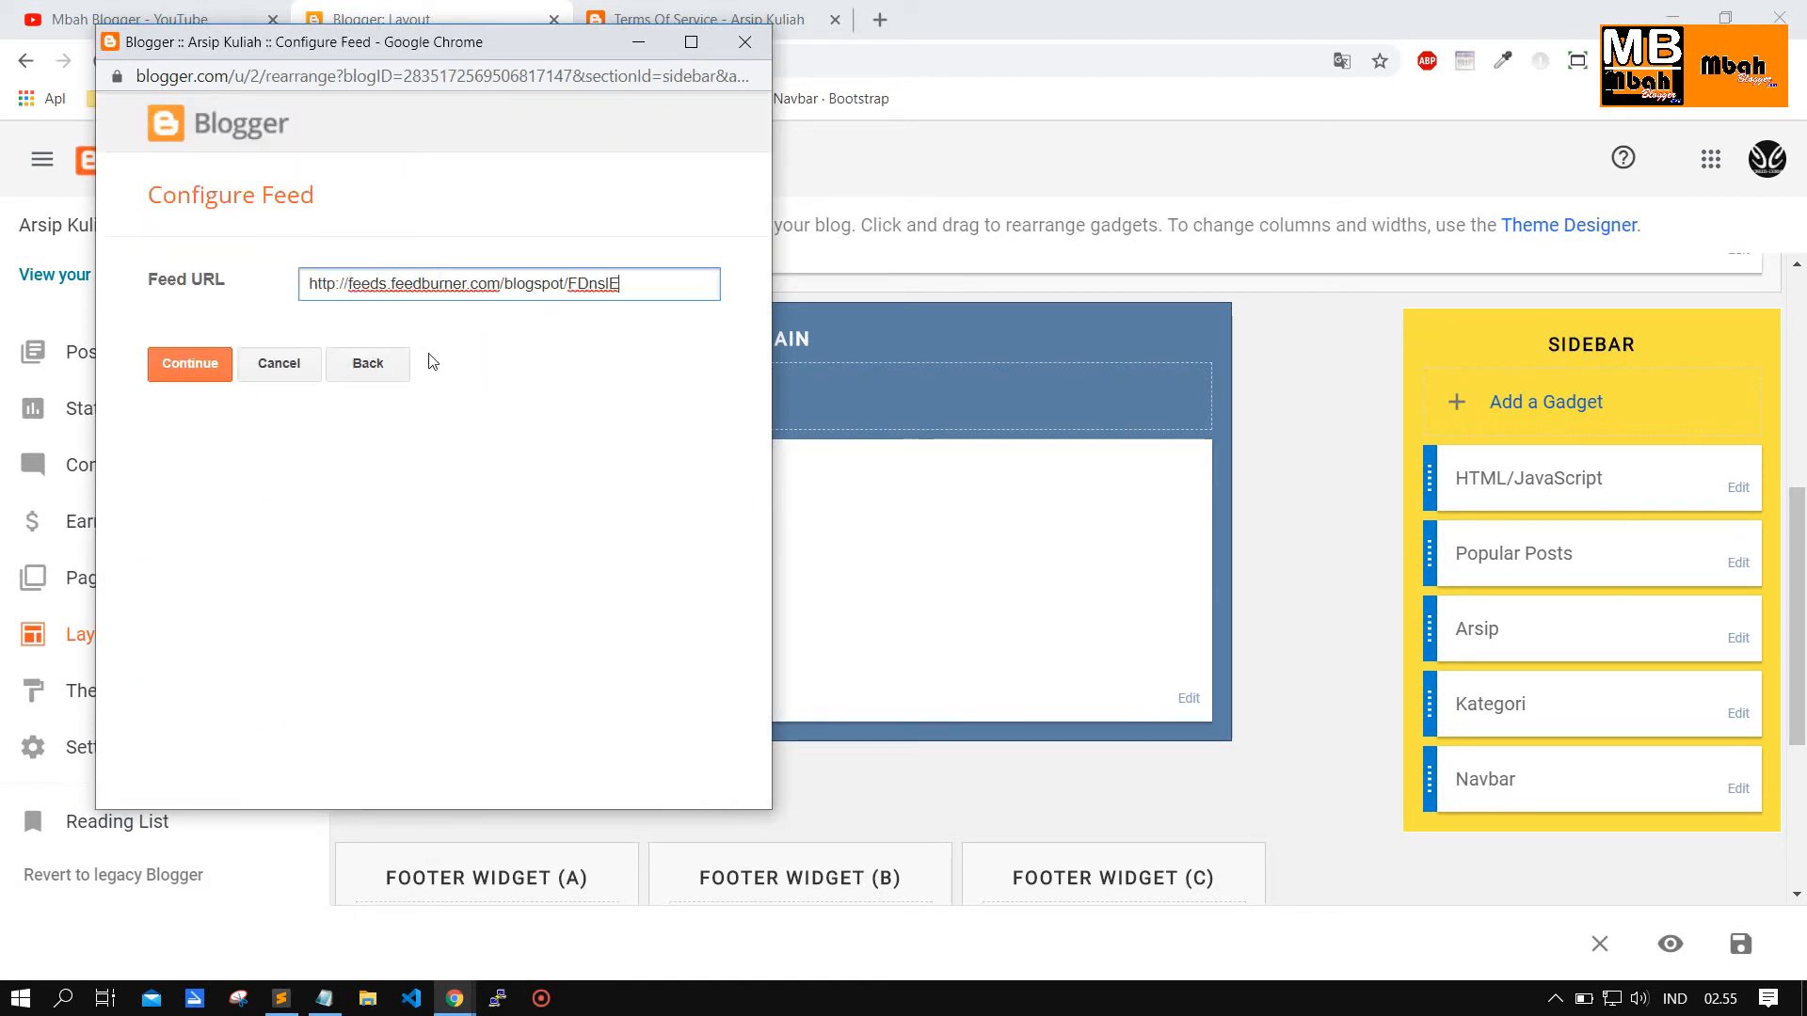
pyautogui.click(207, 376)
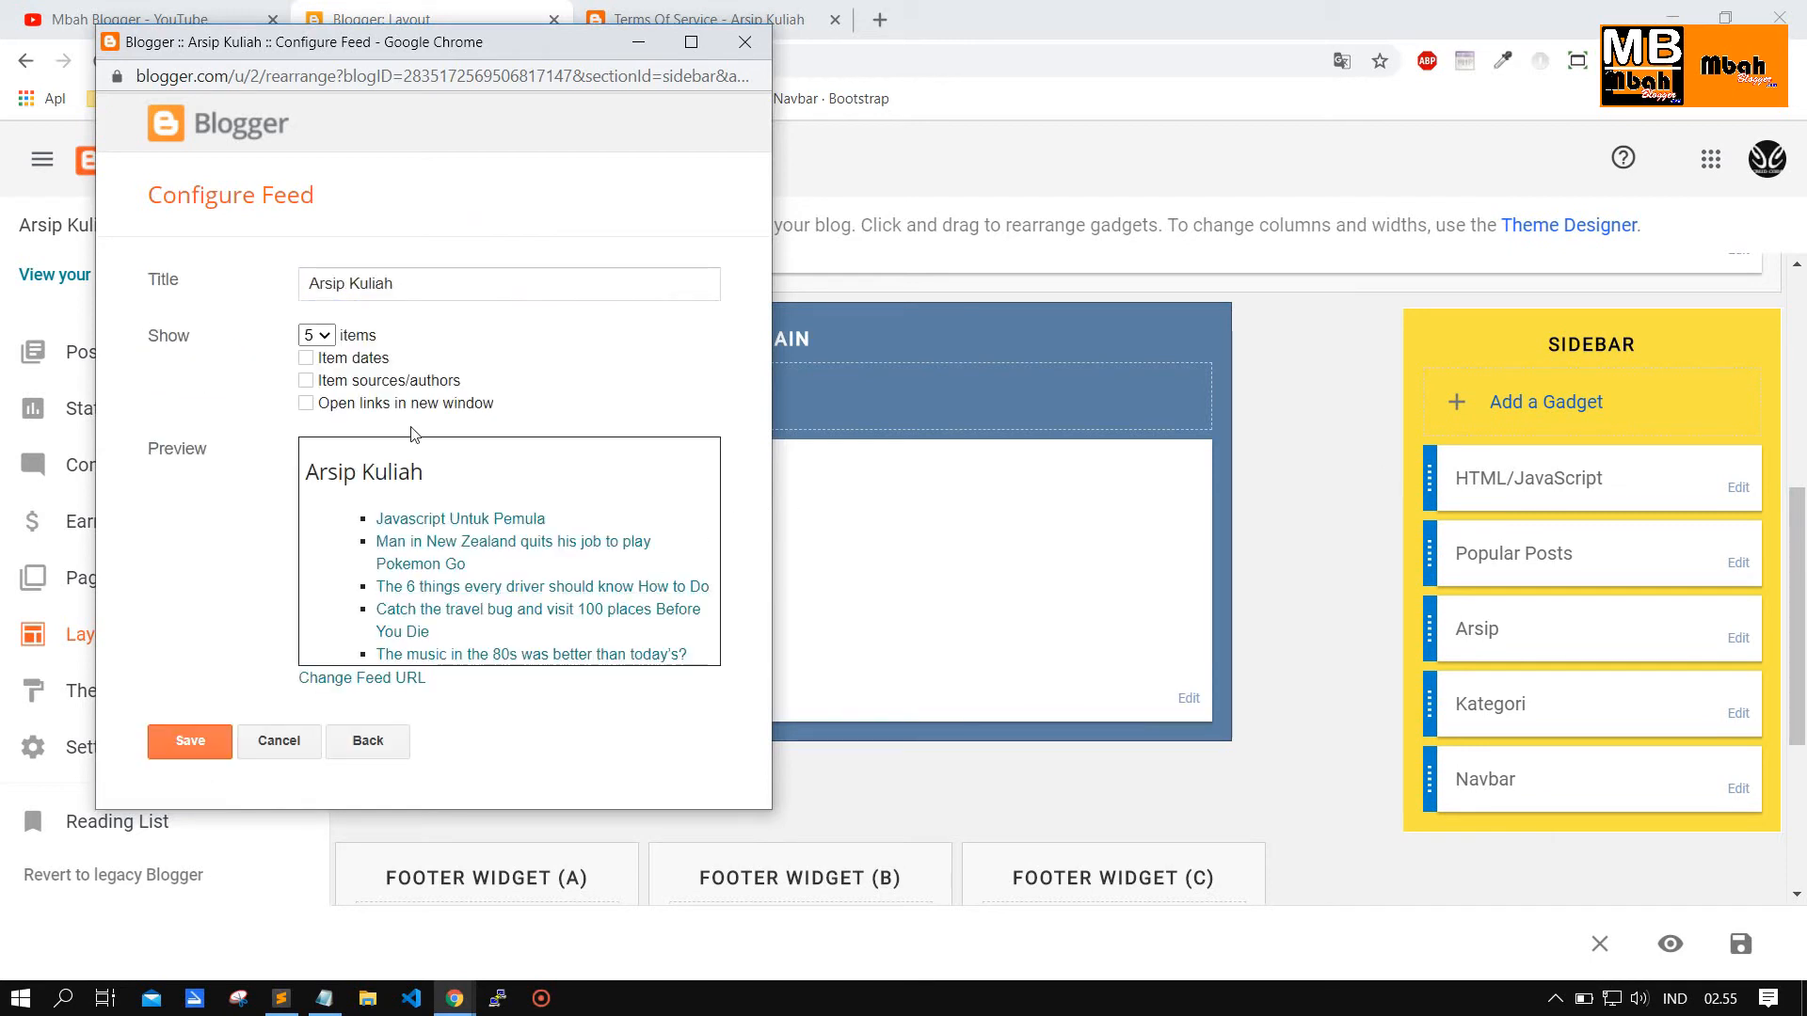
# Enable item dates, item sources/authors and opening links in a new window for the feed, keeping 5 items, and save the gadget.
pyautogui.click(325, 337)
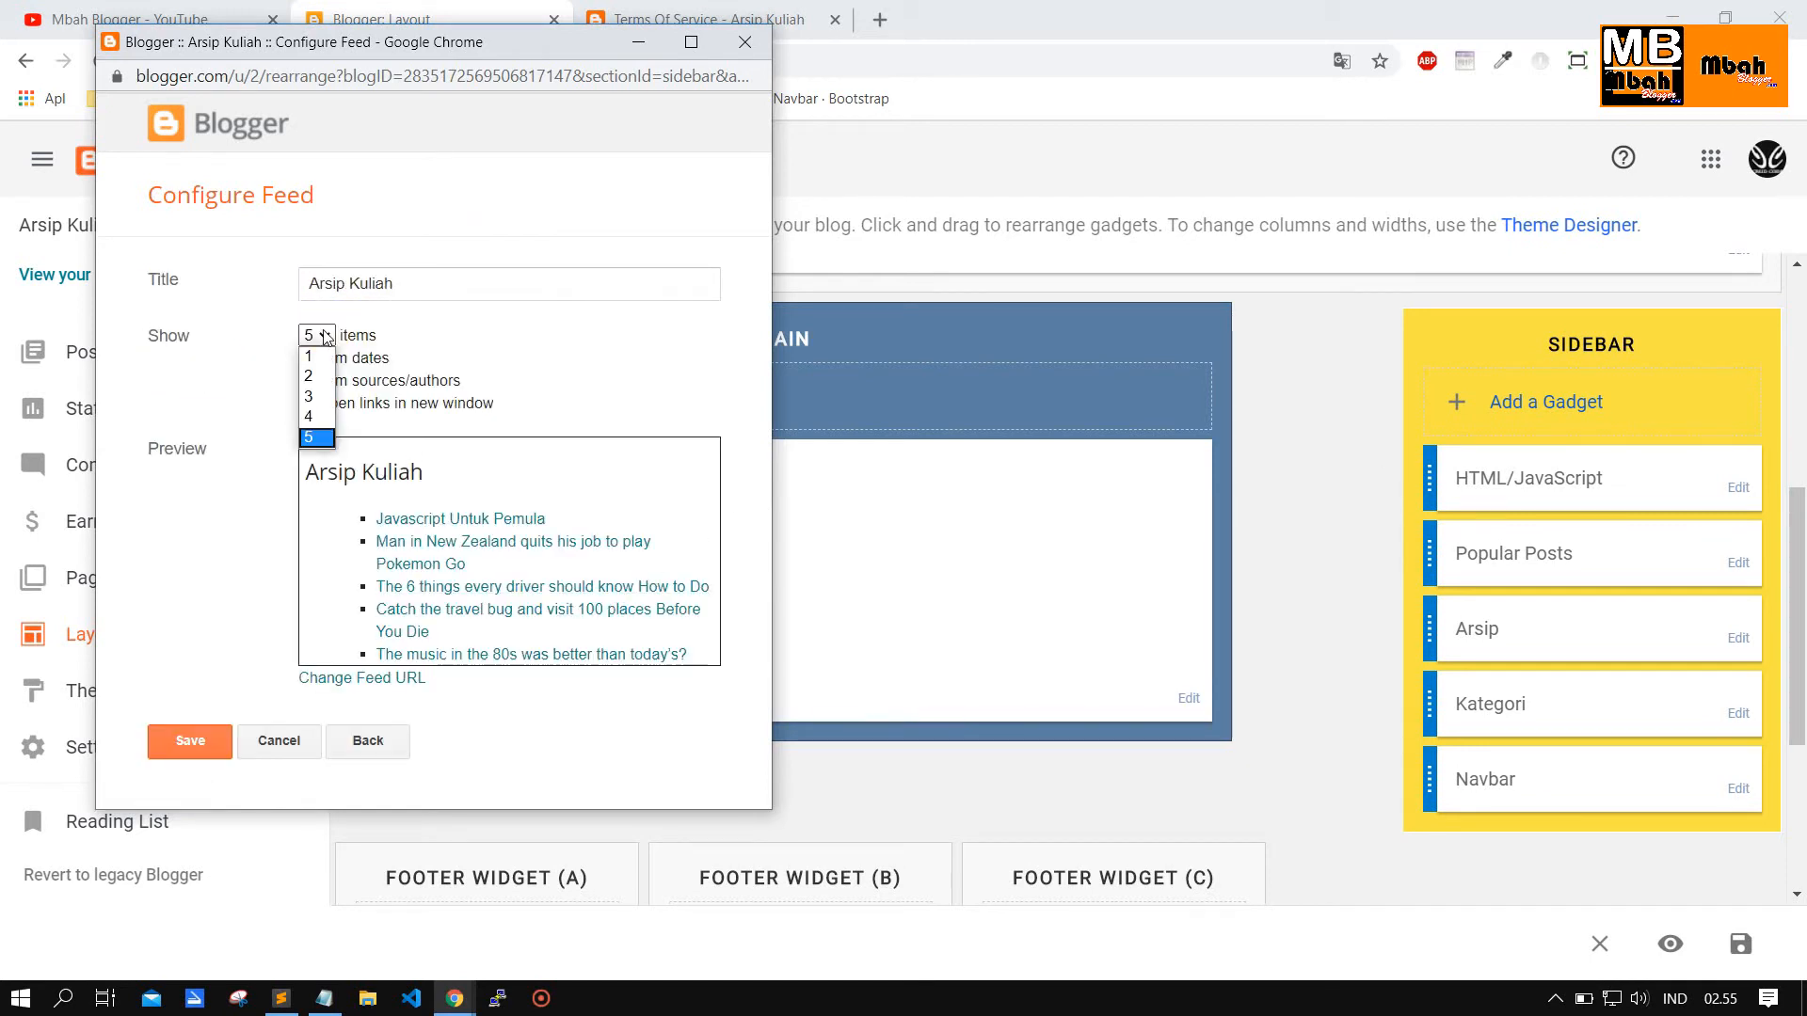
pyautogui.click(617, 359)
pyautogui.click(376, 358)
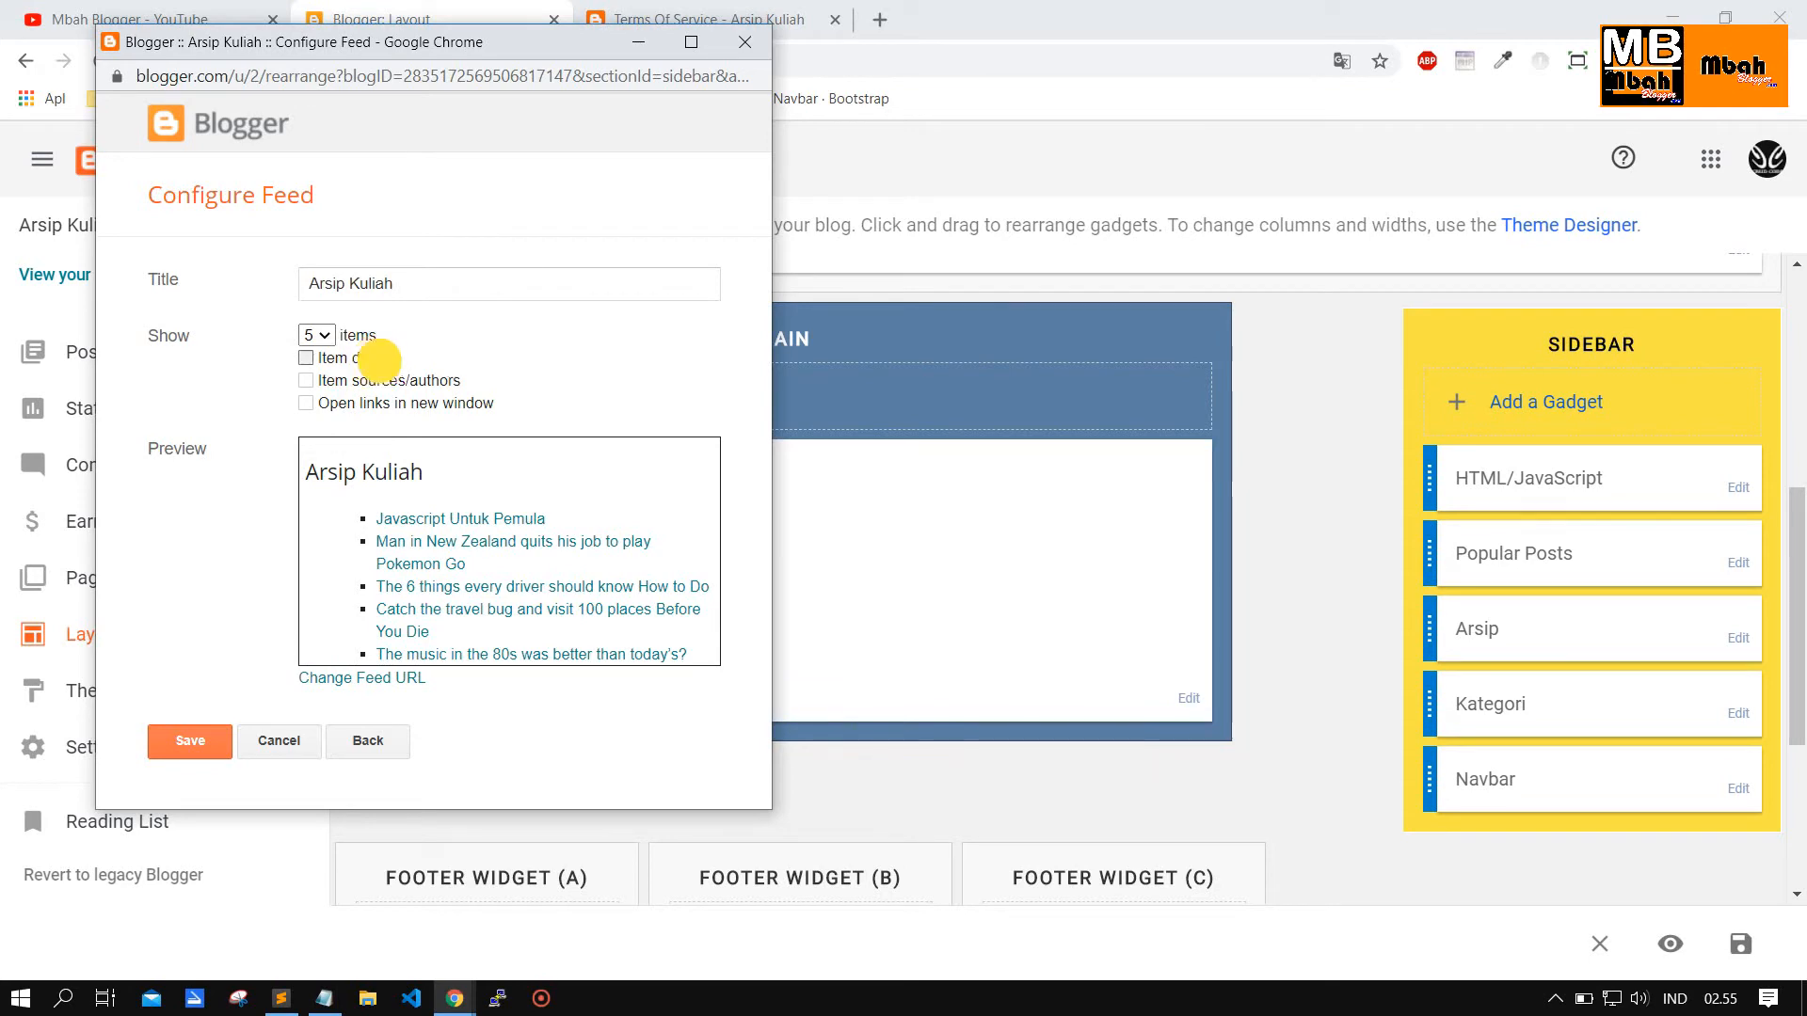
pyautogui.click(362, 381)
pyautogui.scroll(-1, 424, 471)
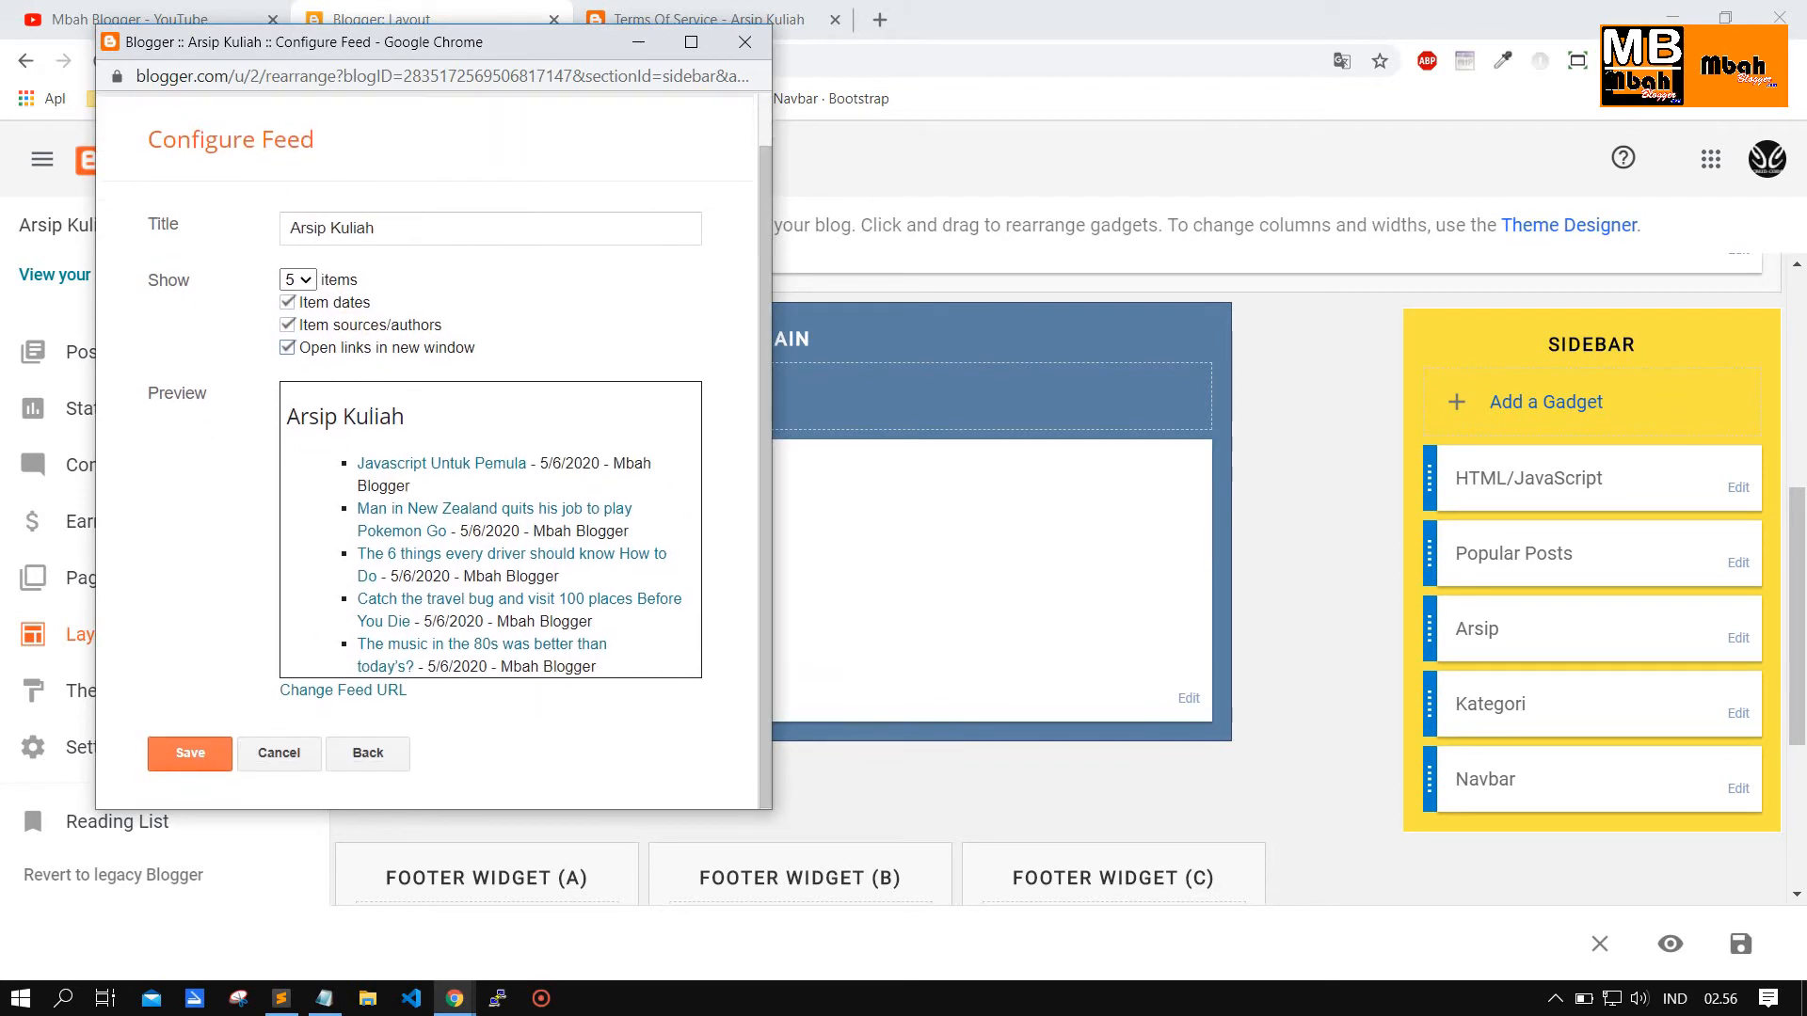
pyautogui.click(192, 752)
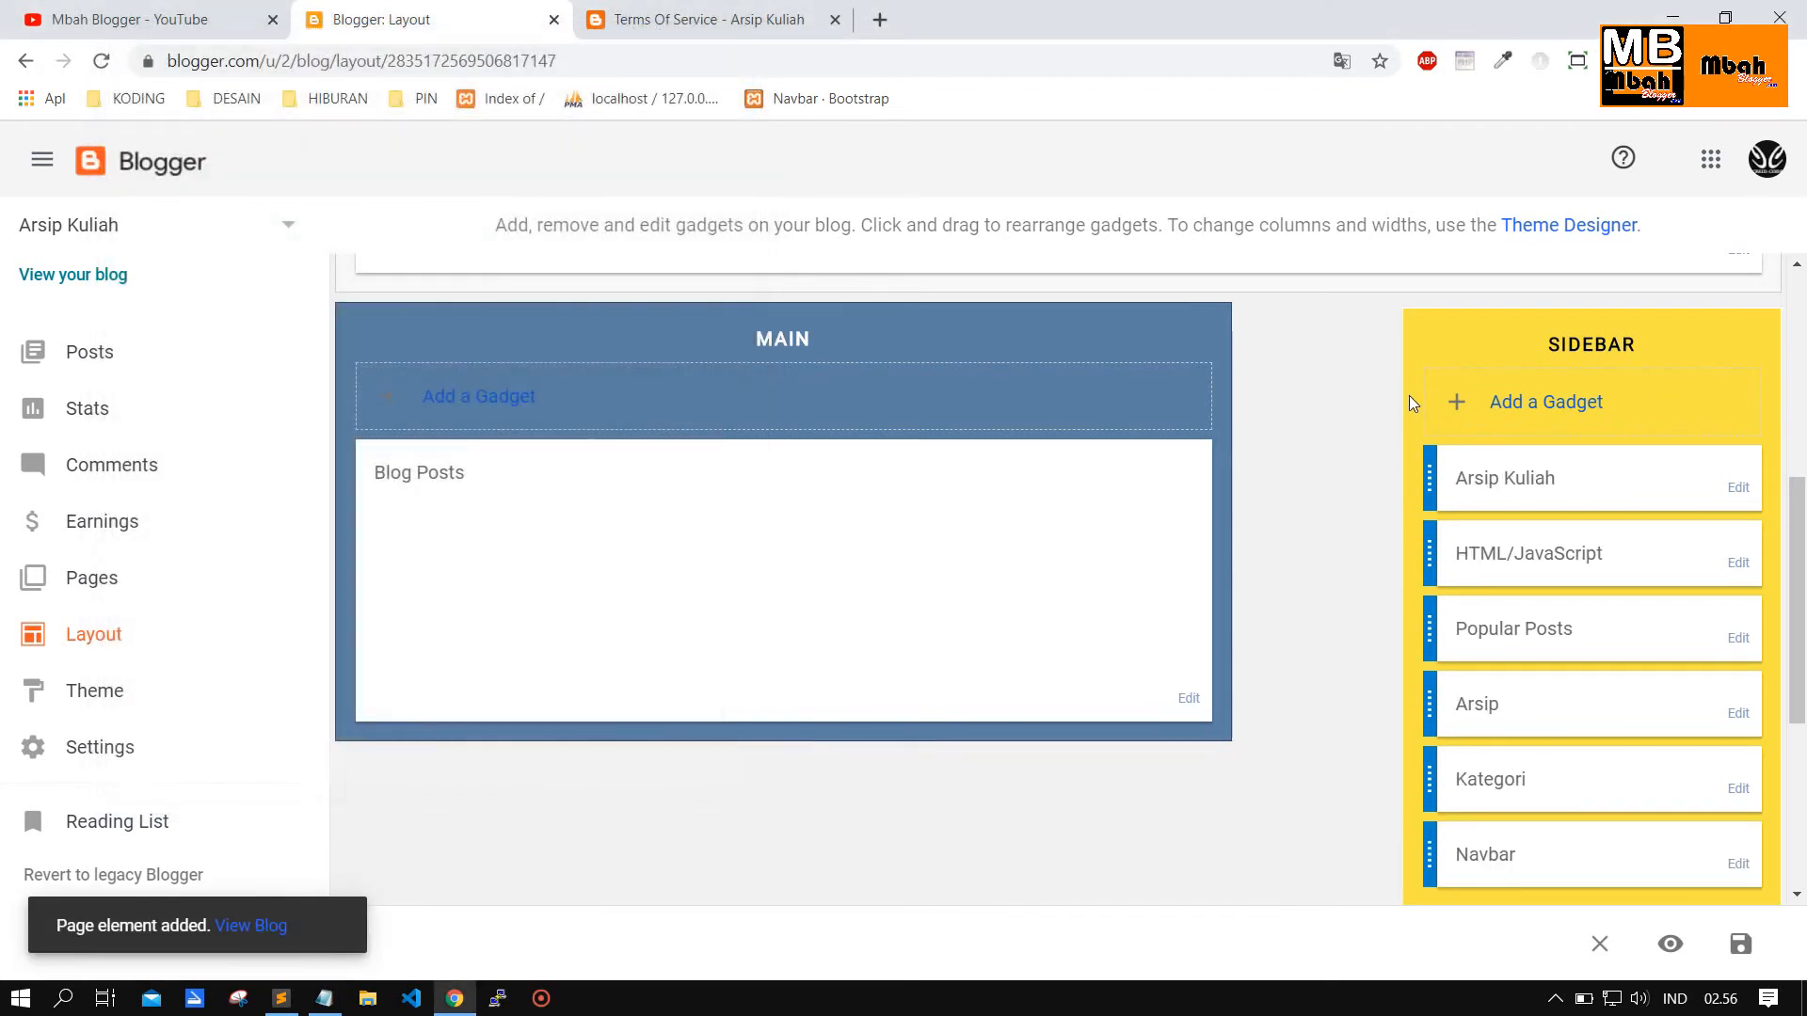
# Reload the blog and check the Arsip Kuliah feed list and the other gadgets in the sidebar.
pyautogui.click(665, 8)
pyautogui.click(97, 59)
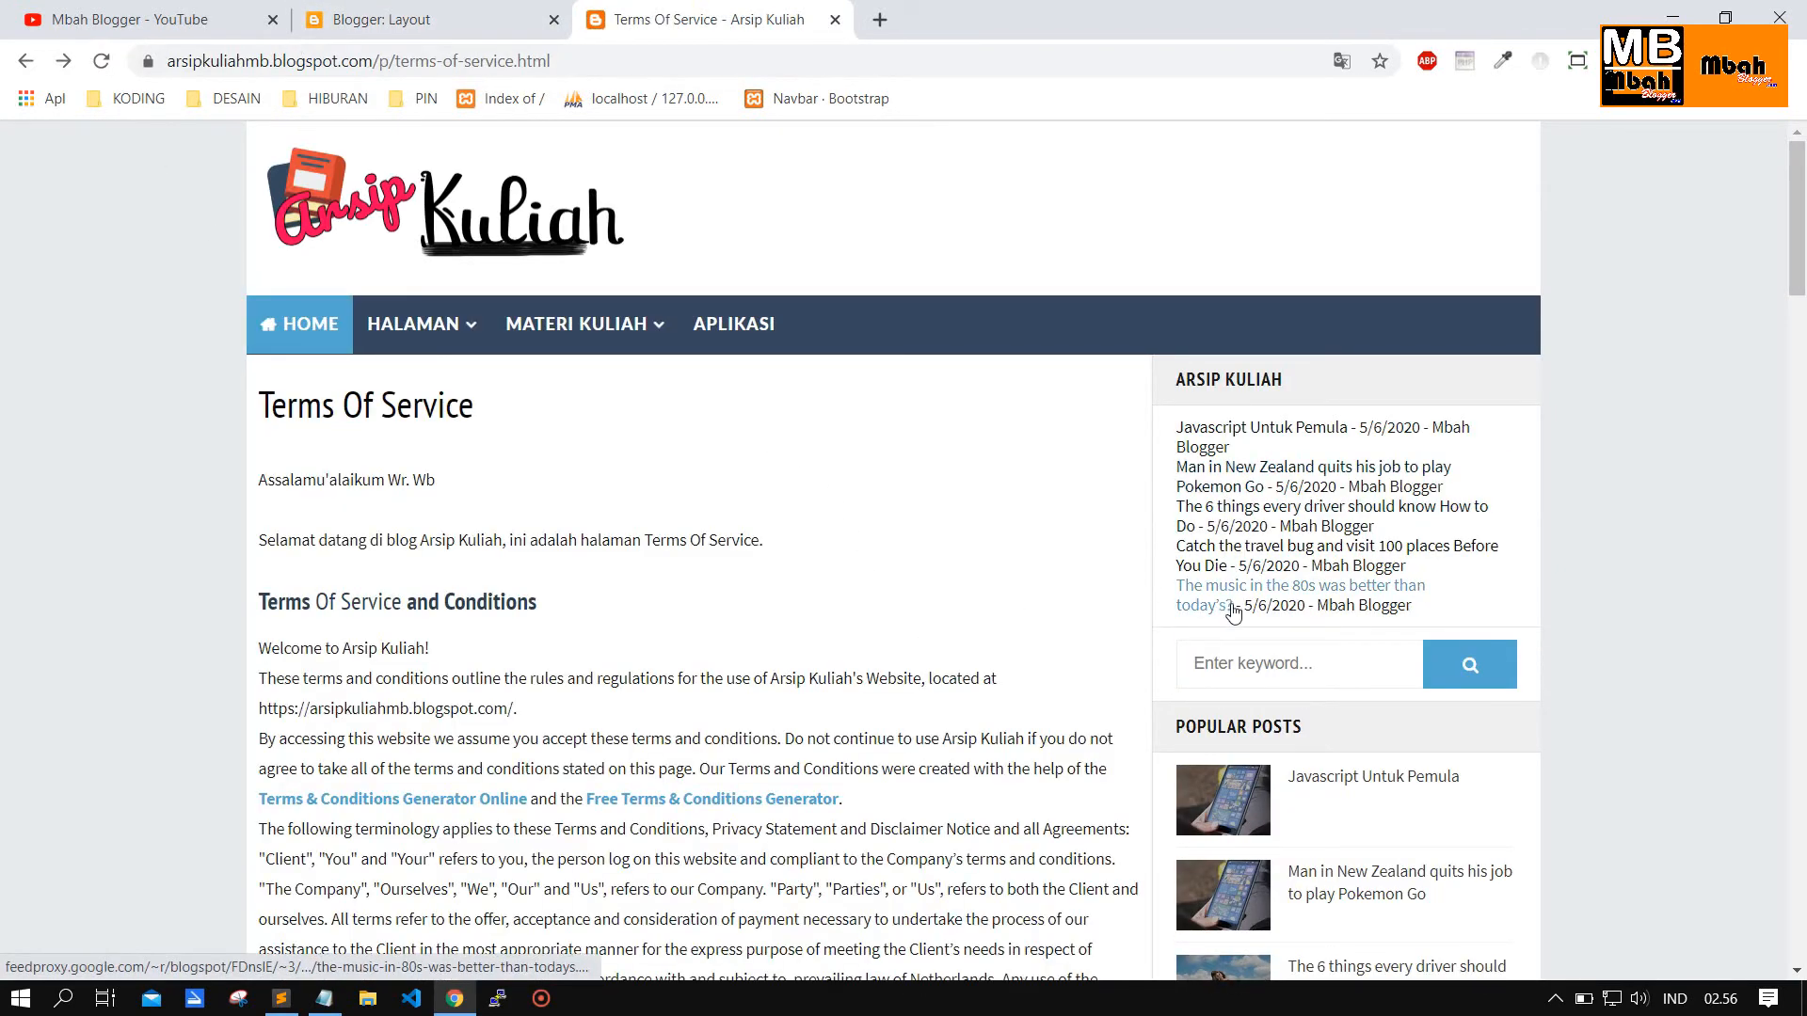
pyautogui.scroll(-12, 1222, 488)
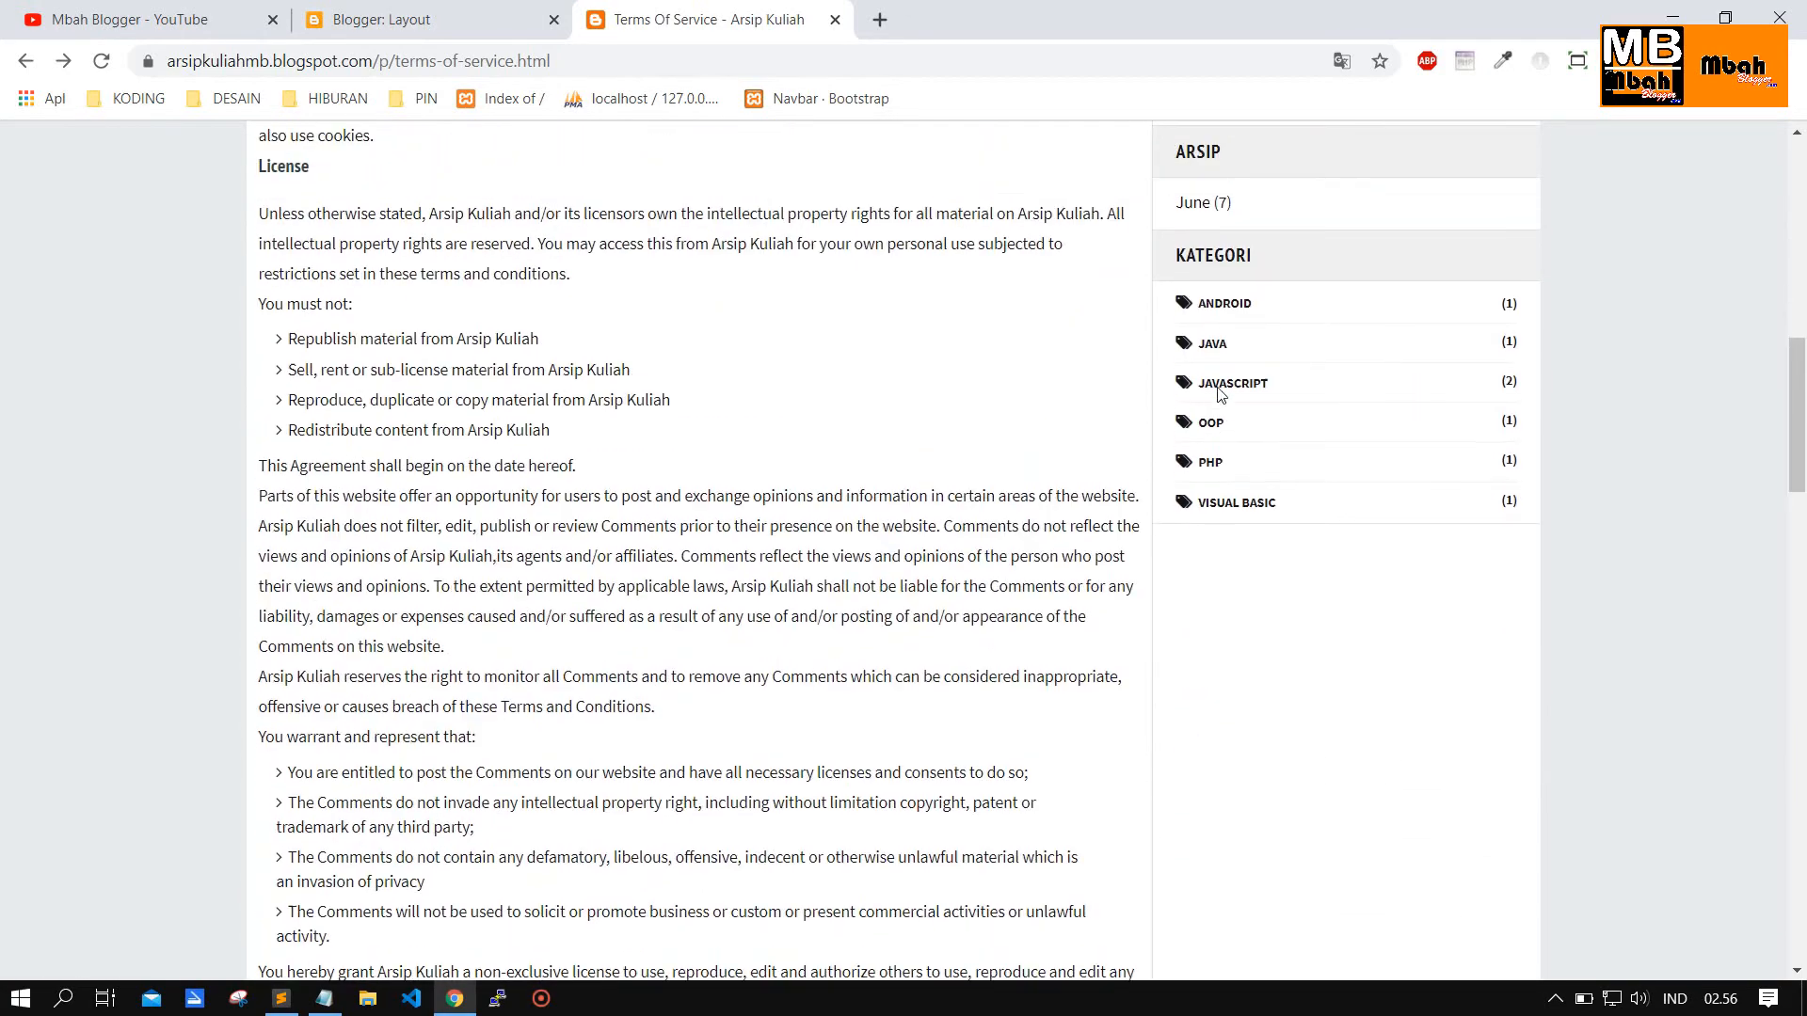
pyautogui.scroll(6, 1209, 583)
pyautogui.scroll(8, 1149, 415)
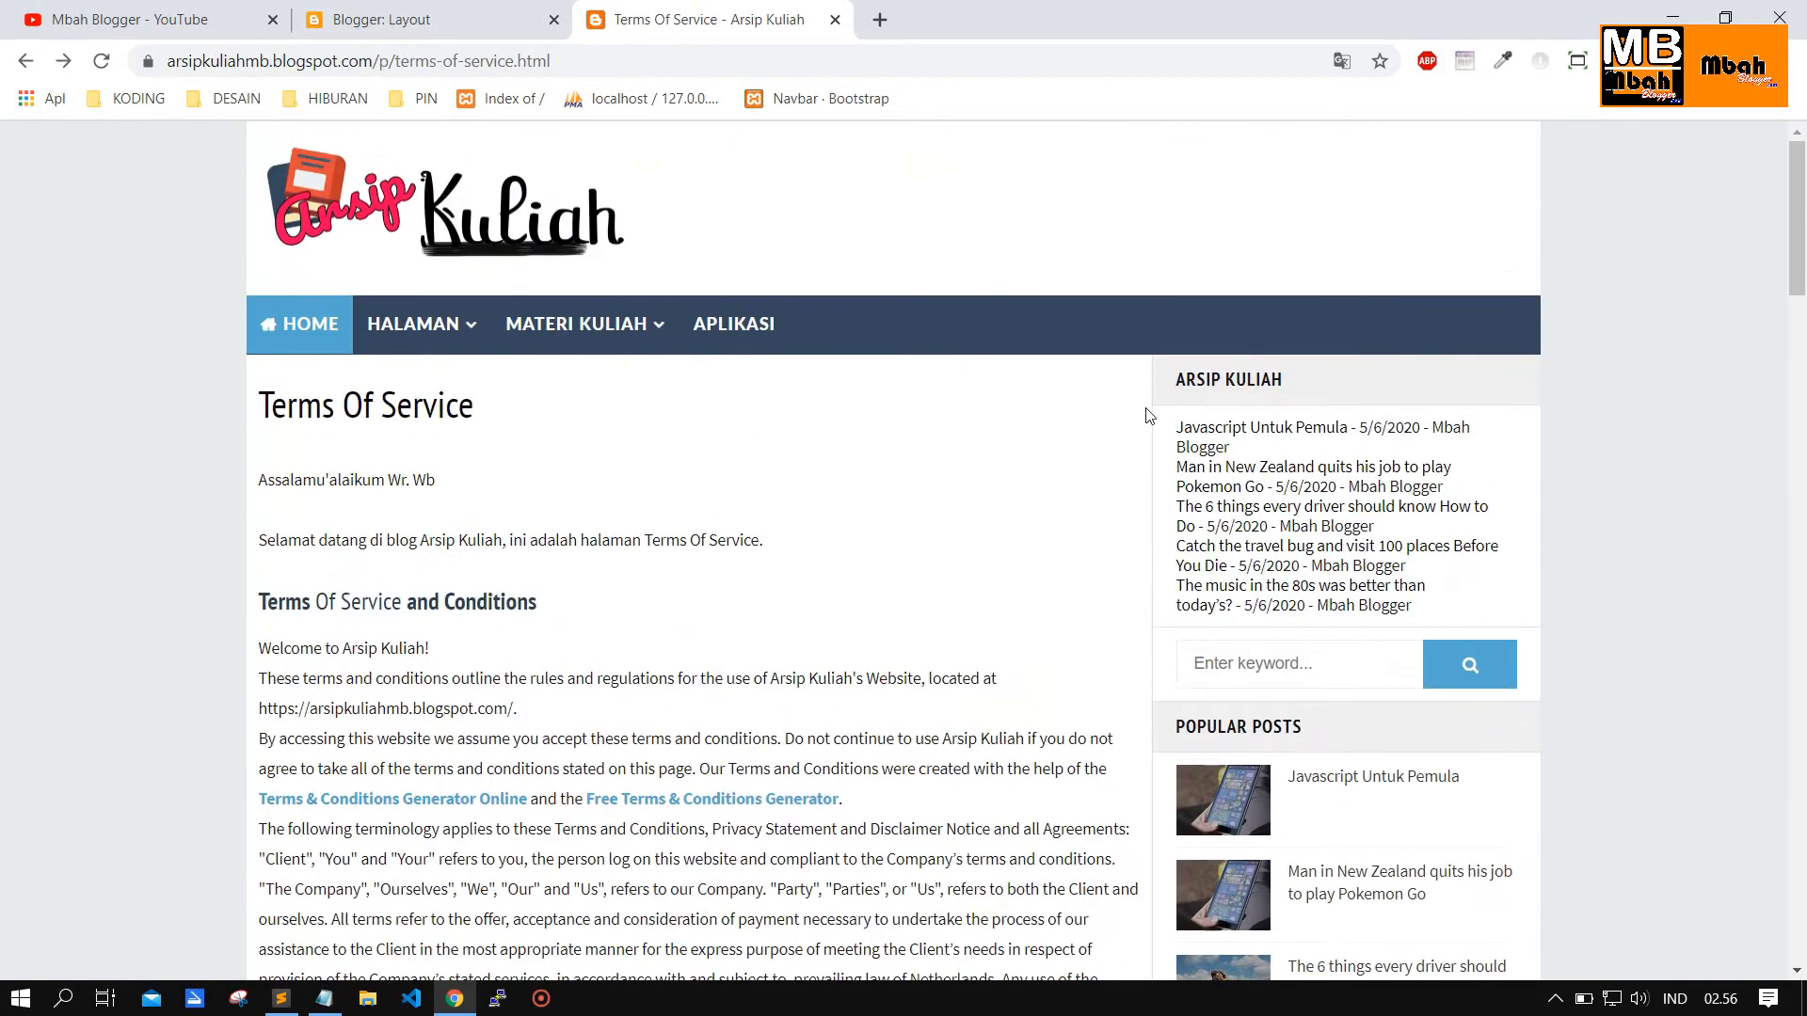
# Remove the Arsip Kuliah feed gadget from the sidebar in the blog layout.
pyautogui.click(495, 11)
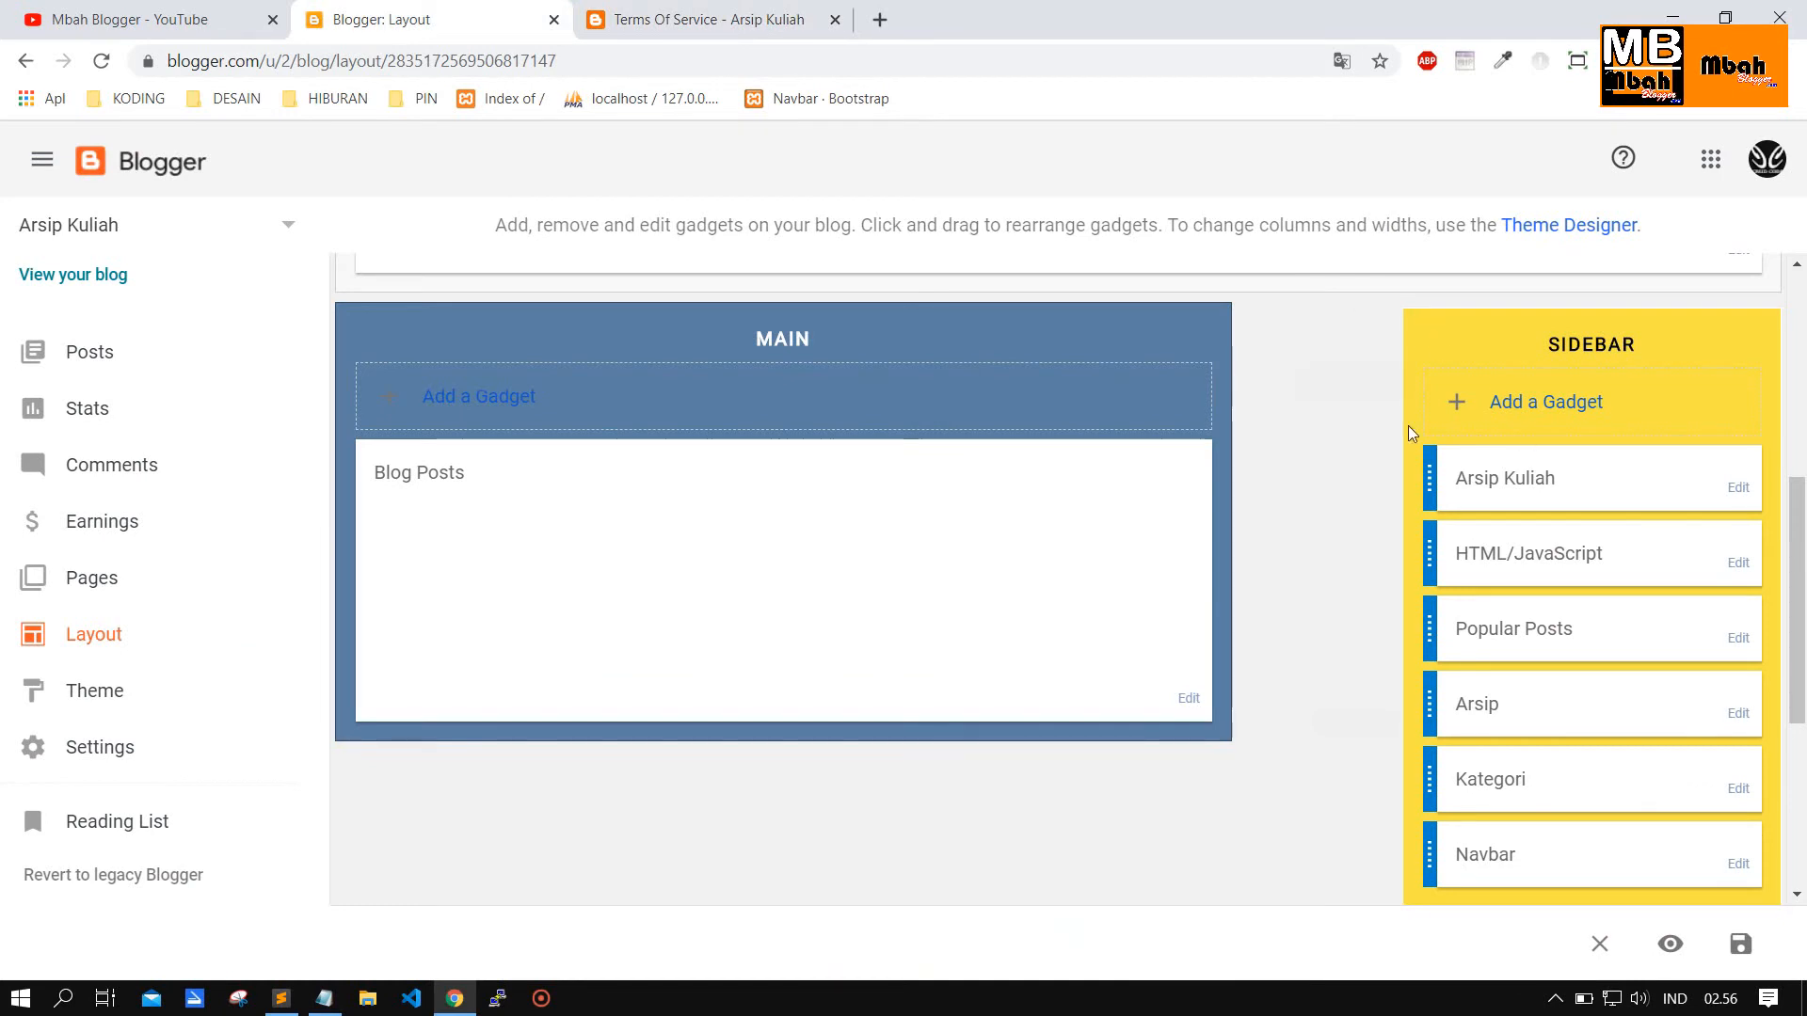
pyautogui.click(1737, 488)
pyautogui.scroll(-1, 340, 609)
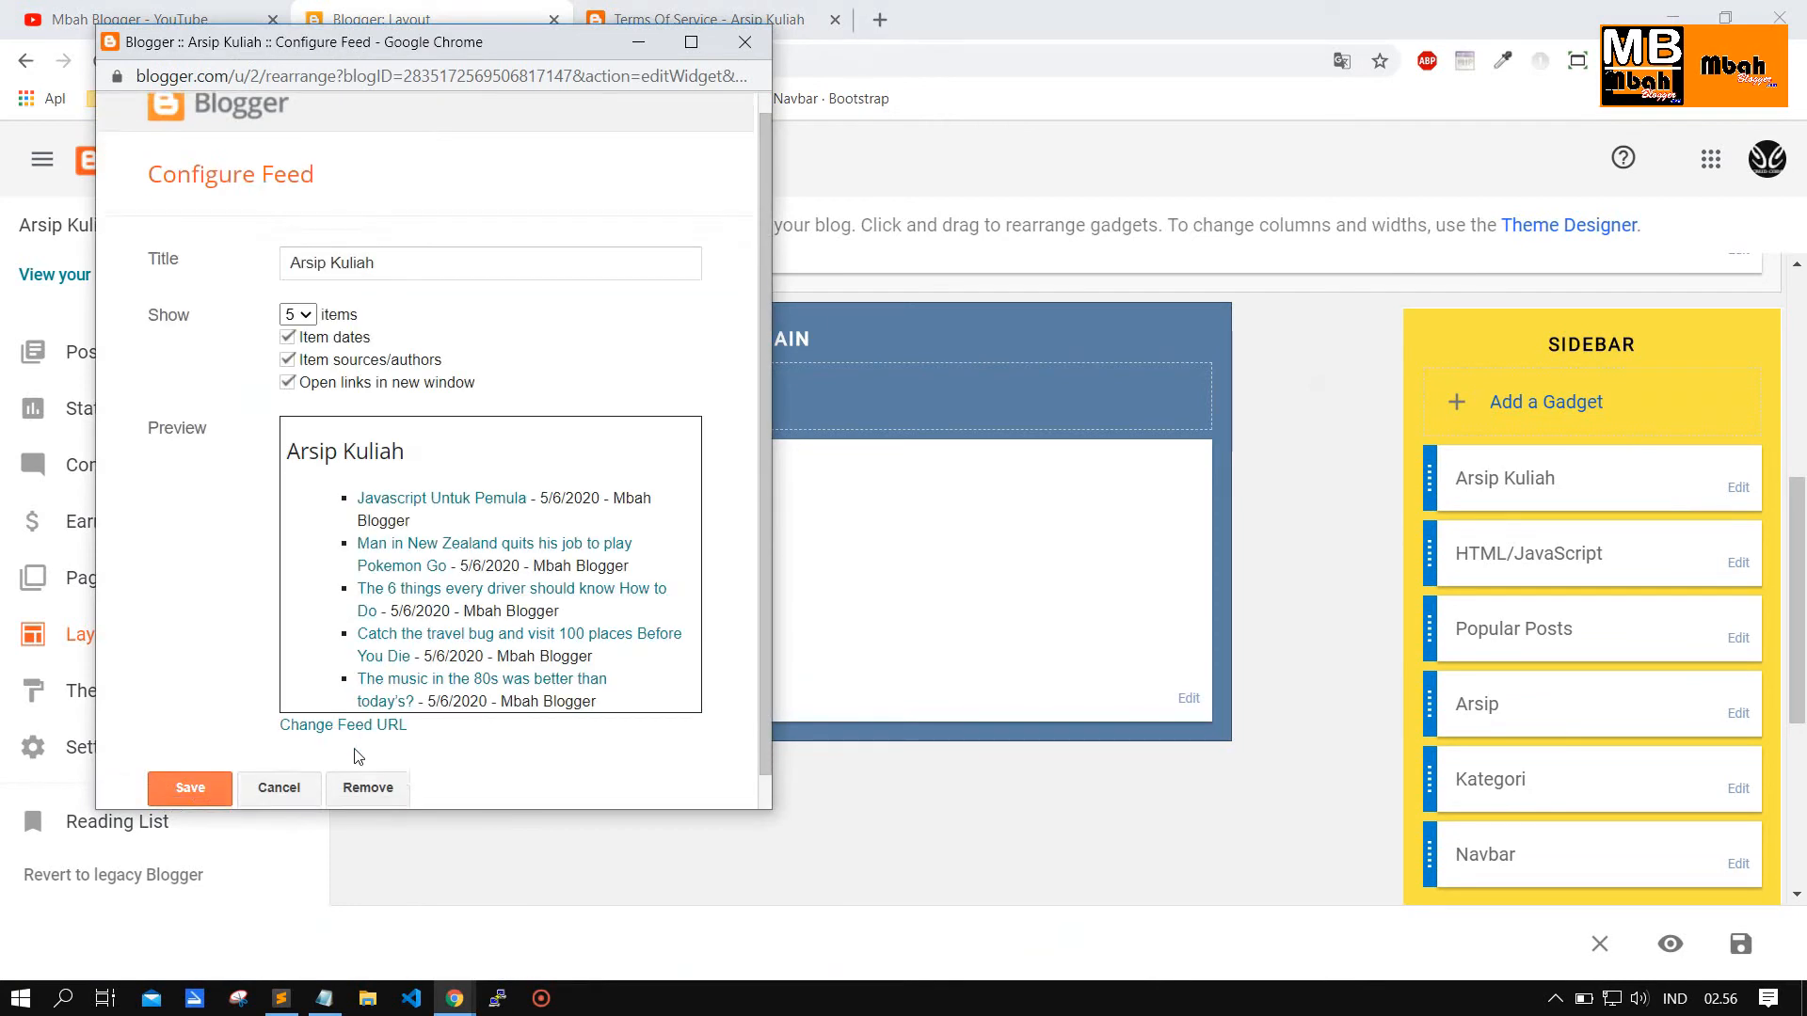
pyautogui.click(371, 748)
pyautogui.click(567, 242)
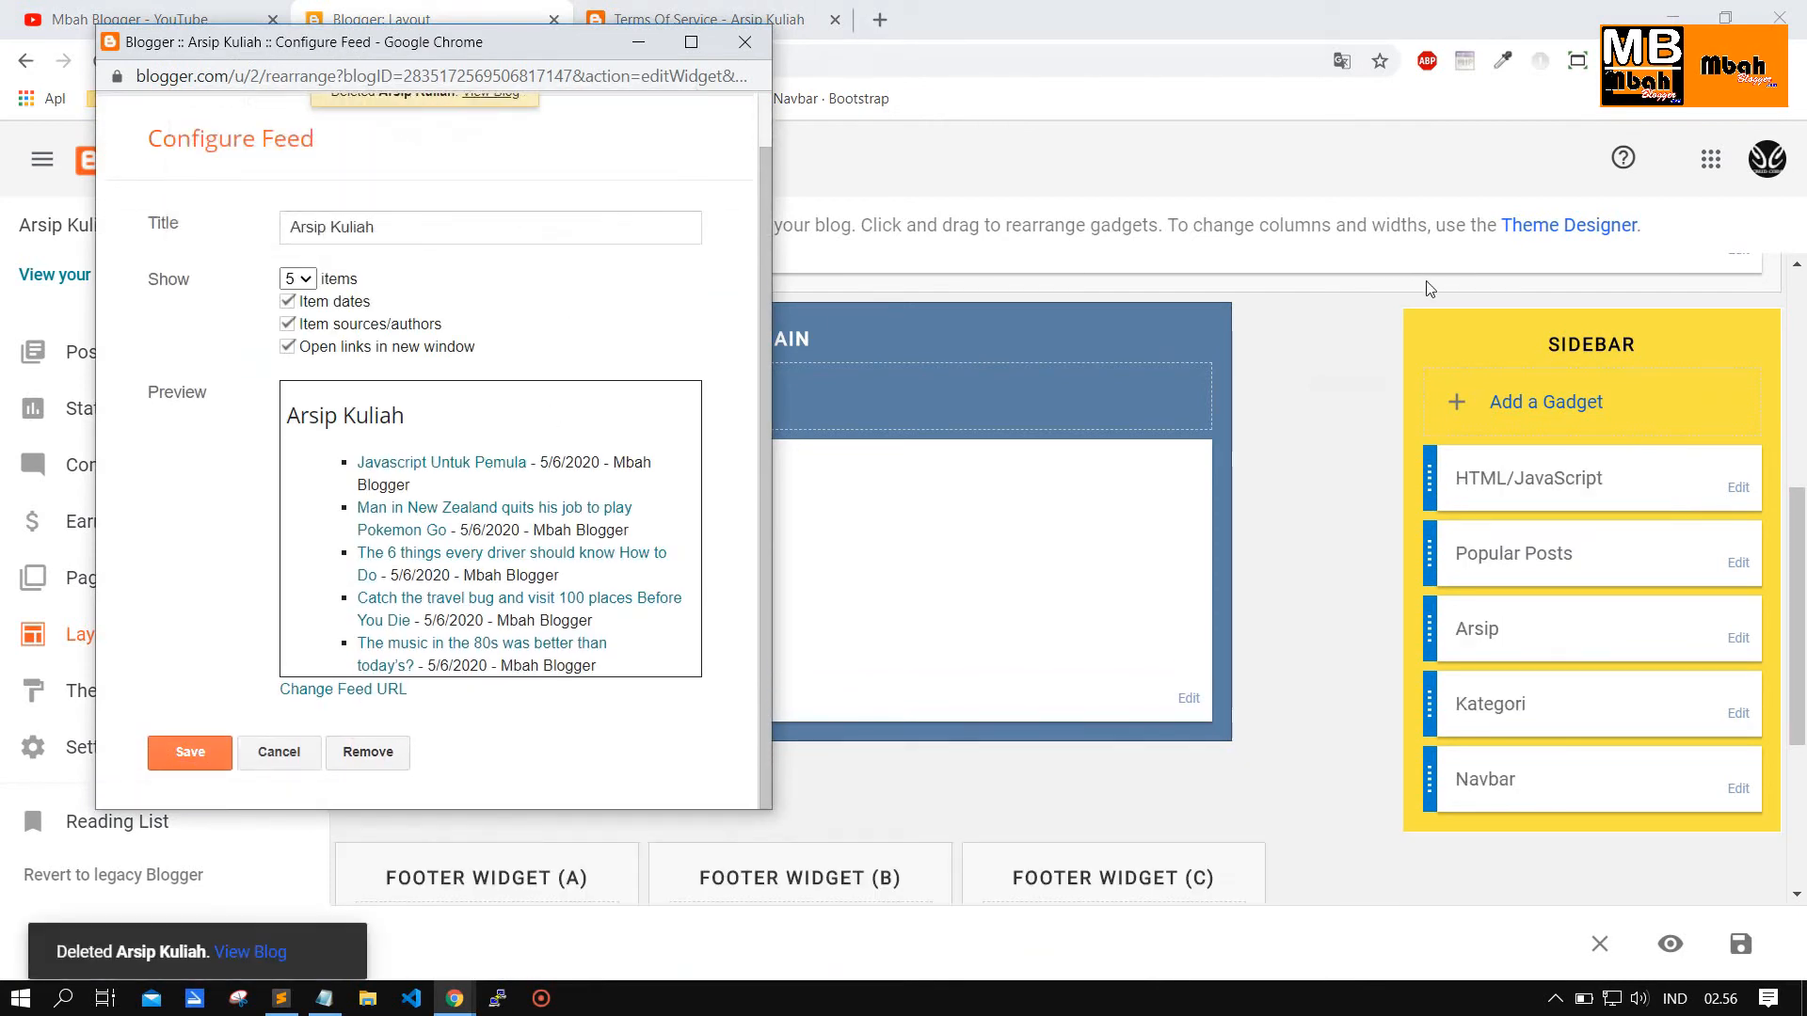
# Open the Logo gadget from the sidebar's gadget list to view its logo styles, and return to the list without saving.
pyautogui.click(1491, 414)
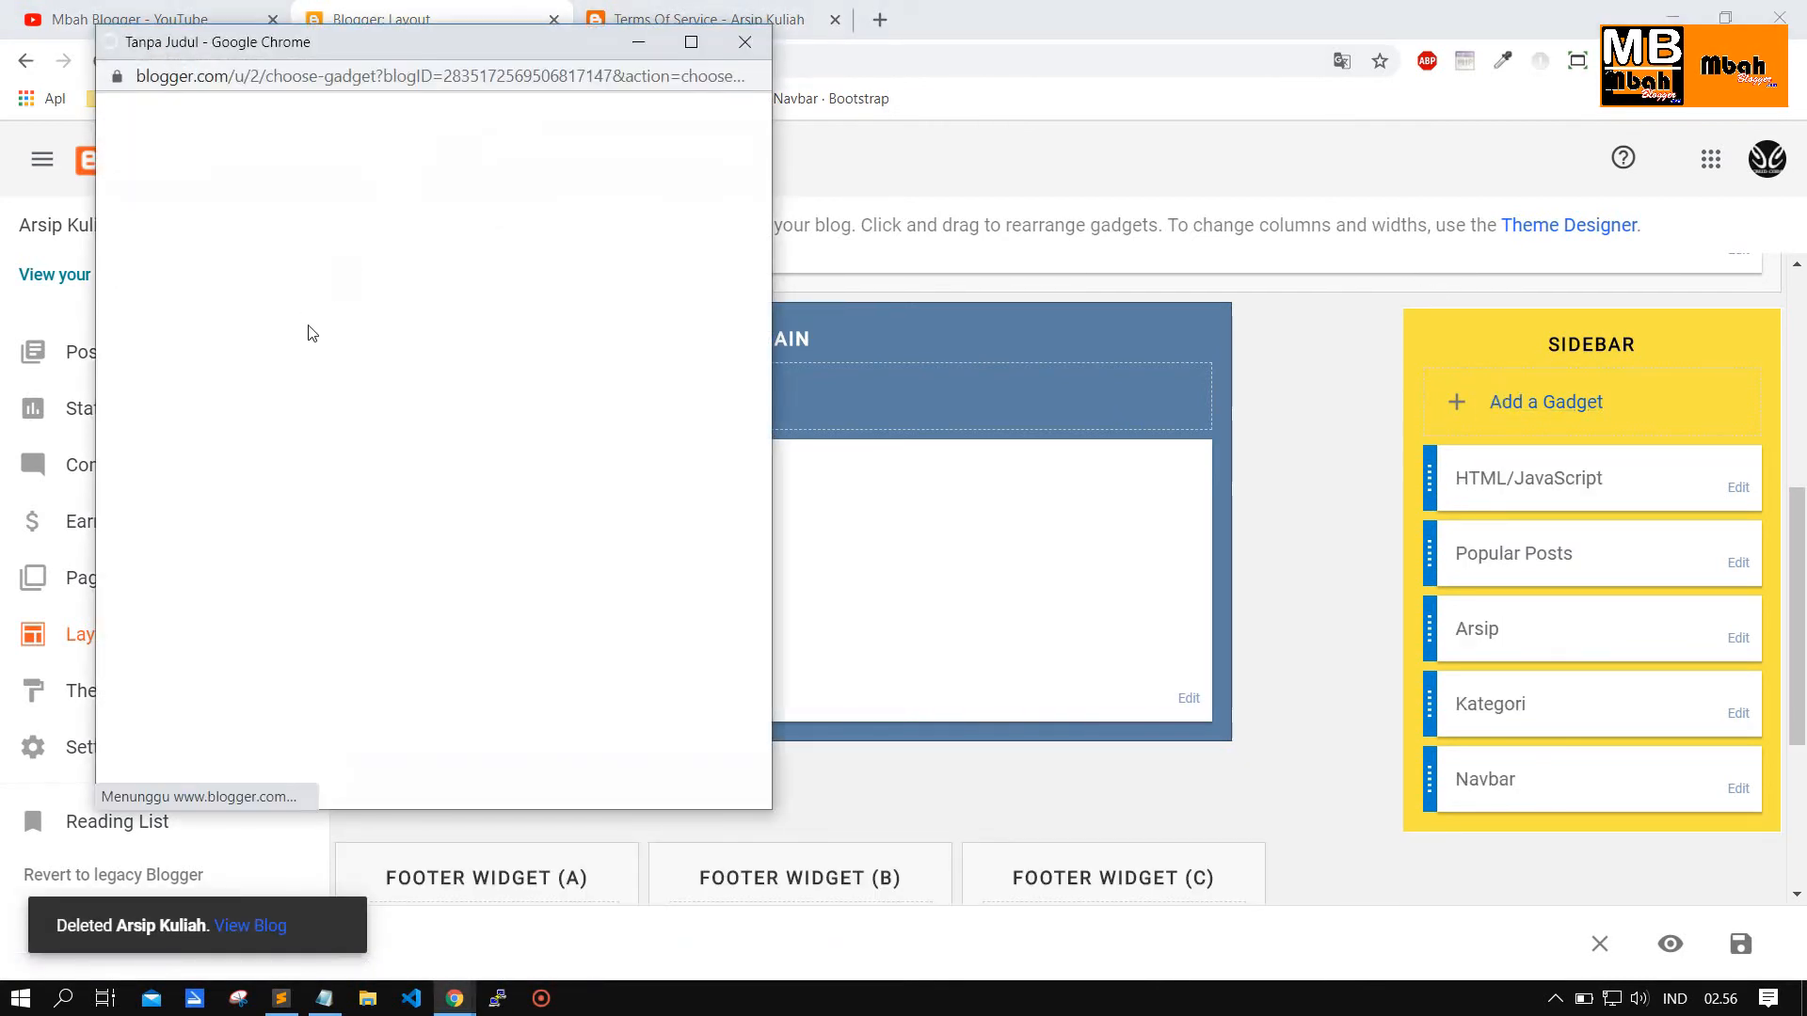
pyautogui.scroll(-8, 414, 435)
pyautogui.scroll(-5, 414, 436)
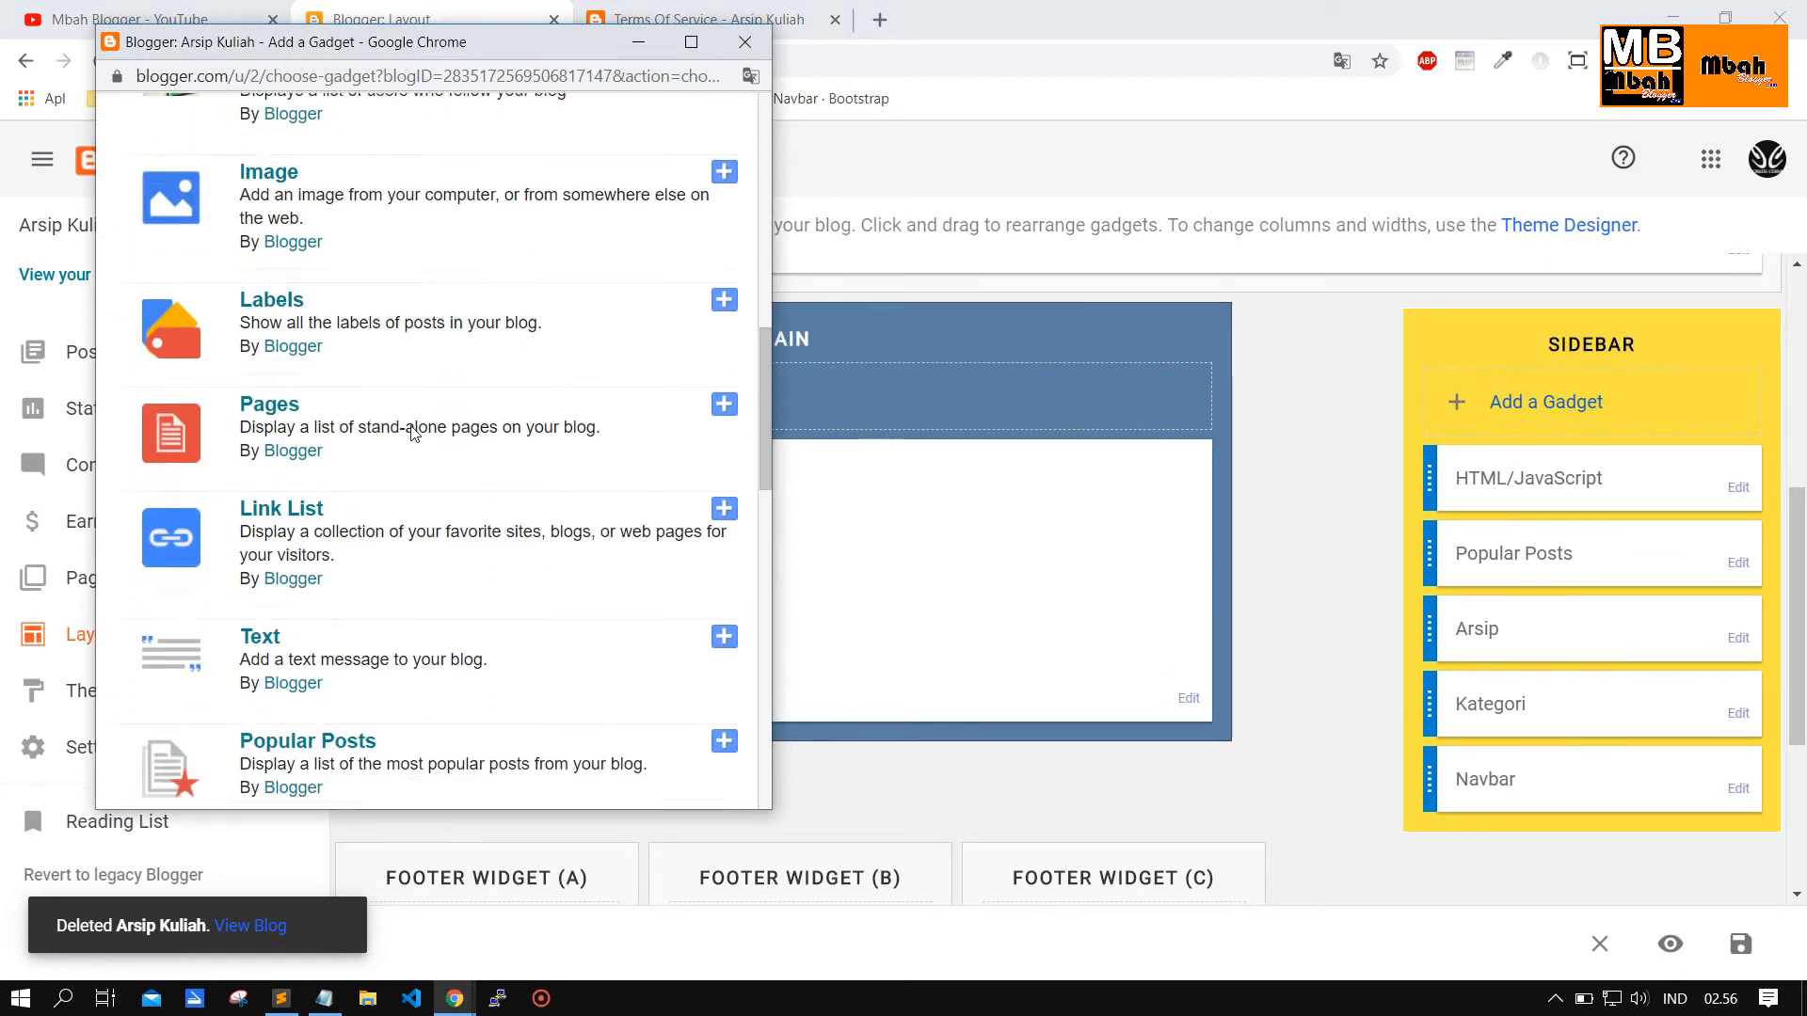
pyautogui.scroll(-6, 335, 452)
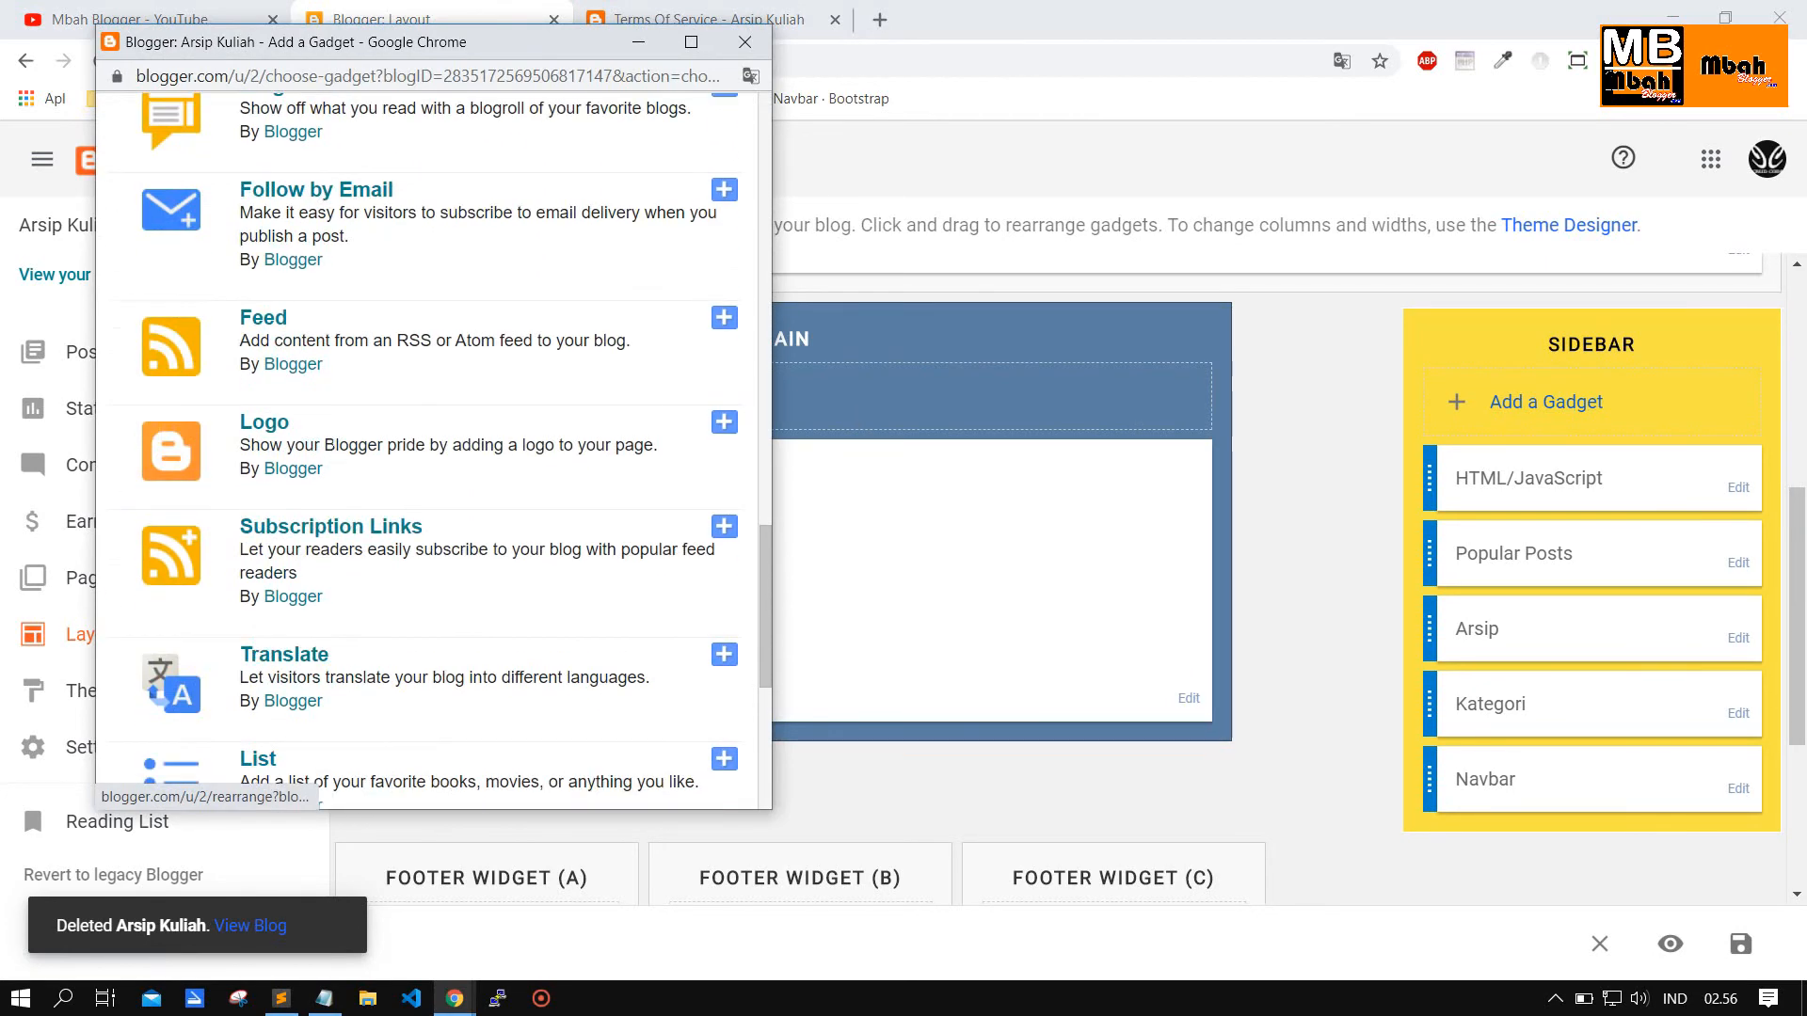
pyautogui.scroll(-2, 315, 377)
pyautogui.scroll(2, 585, 293)
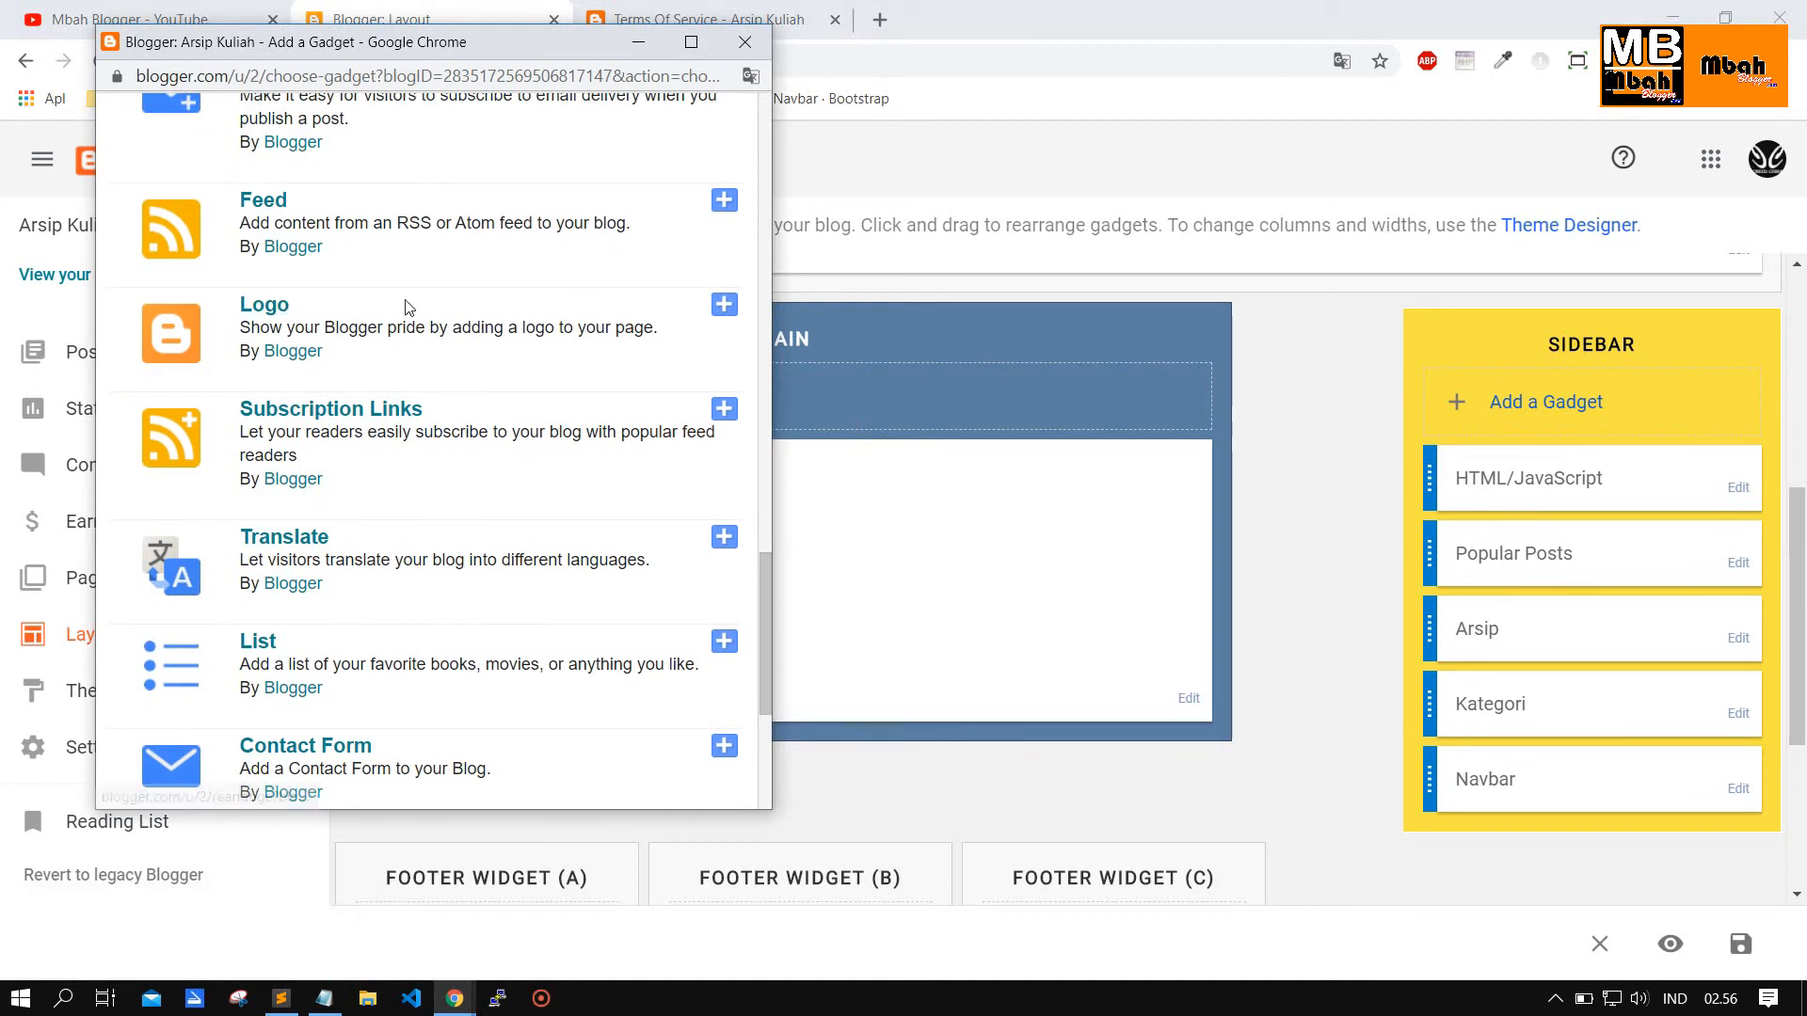
pyautogui.click(726, 304)
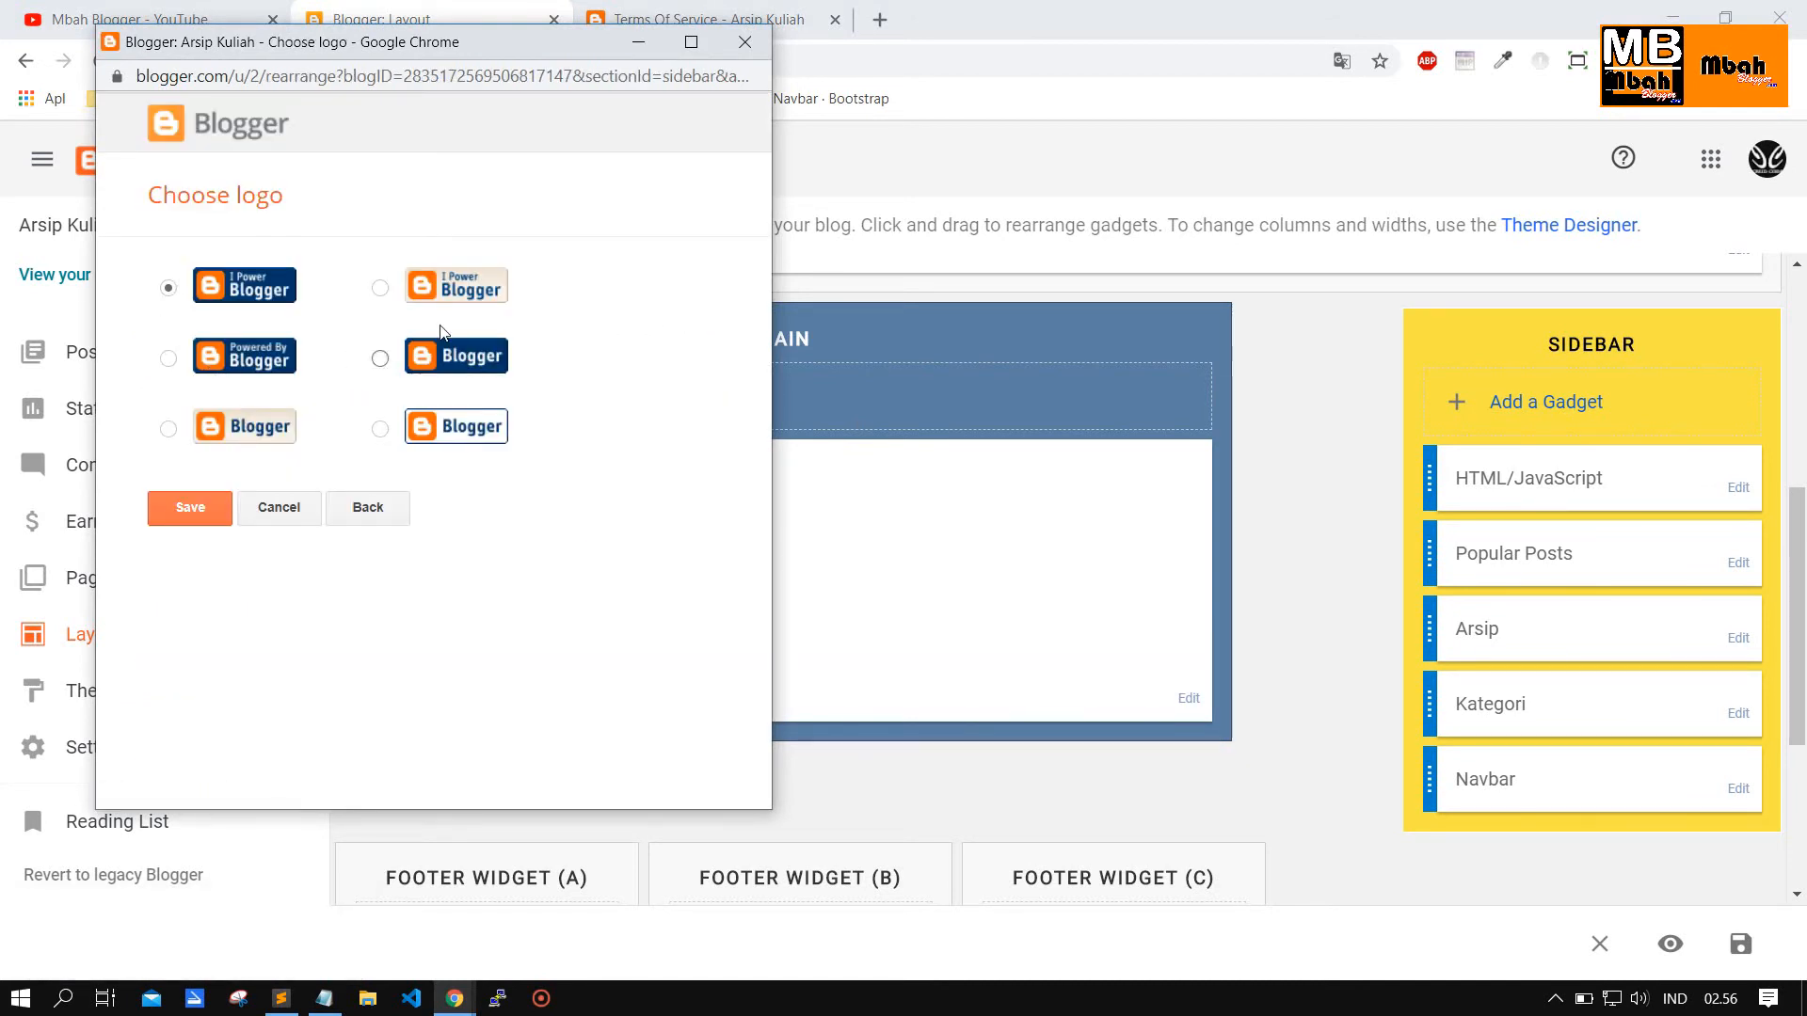
pyautogui.click(369, 507)
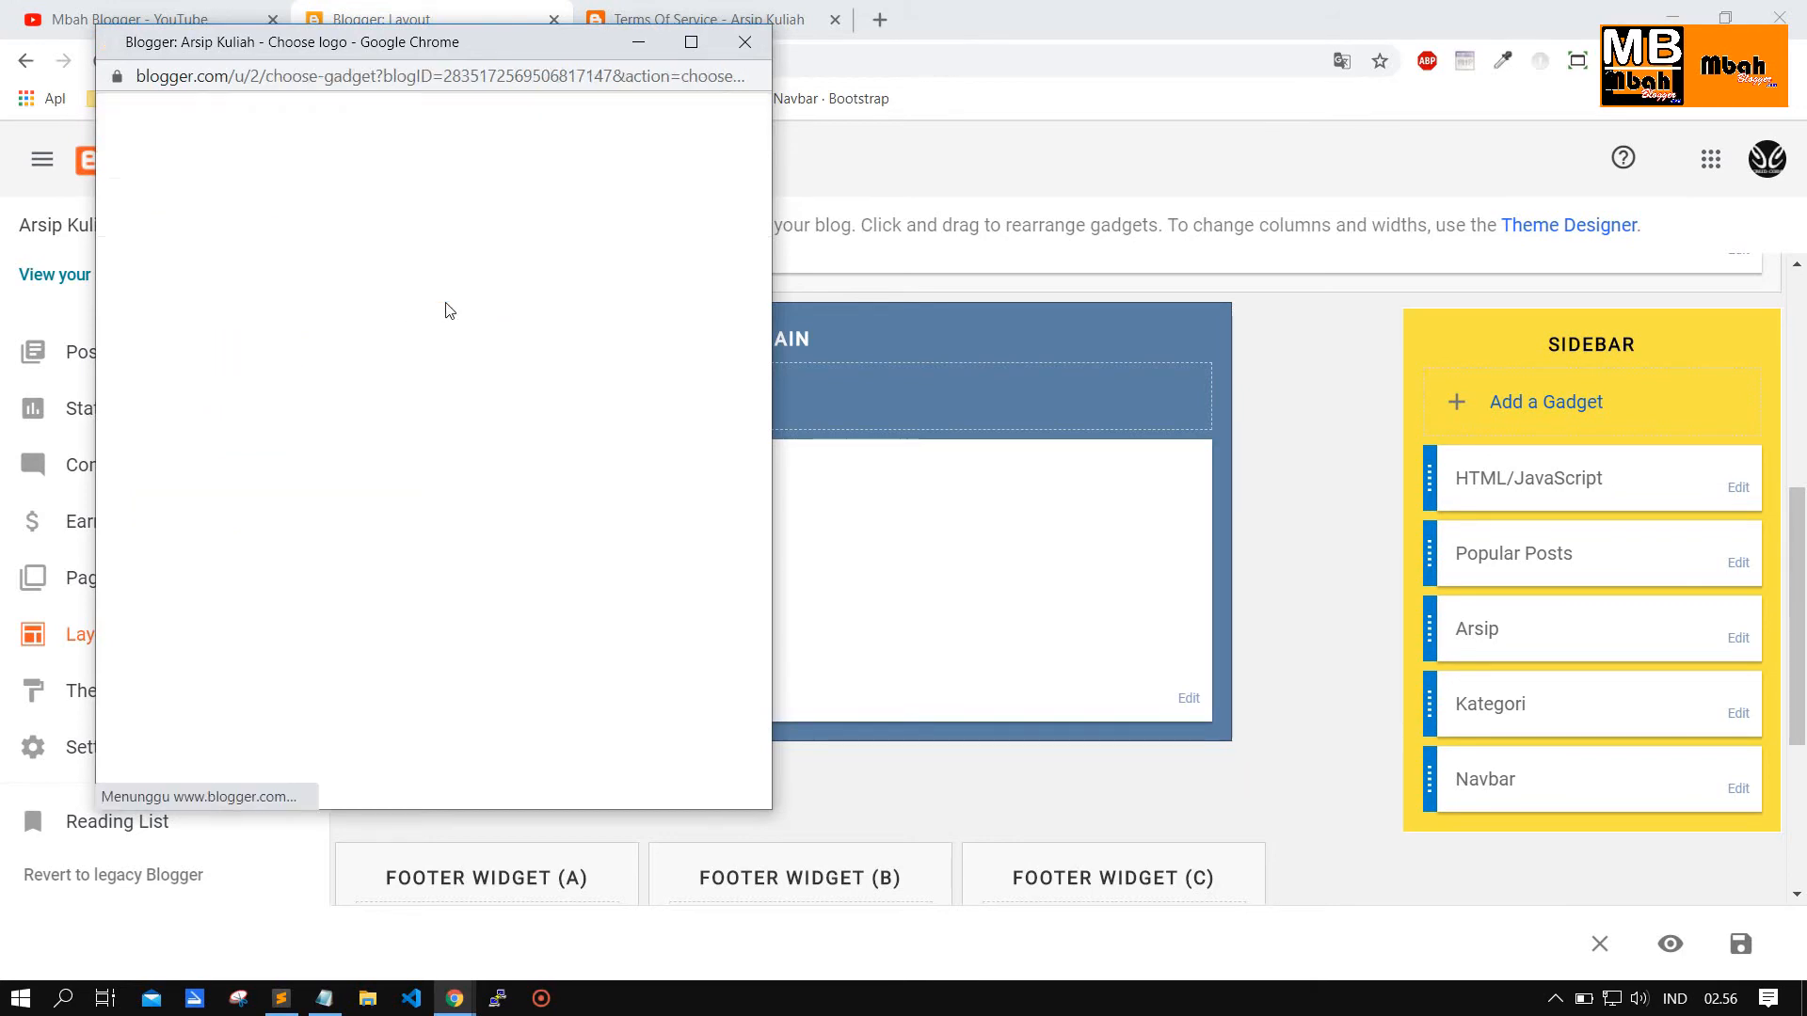
# Add the Subscription Links gadget to the sidebar with the title Subscribe To and save it.
pyautogui.scroll(1, 527, 531)
pyautogui.scroll(1, 448, 441)
pyautogui.scroll(2, 405, 508)
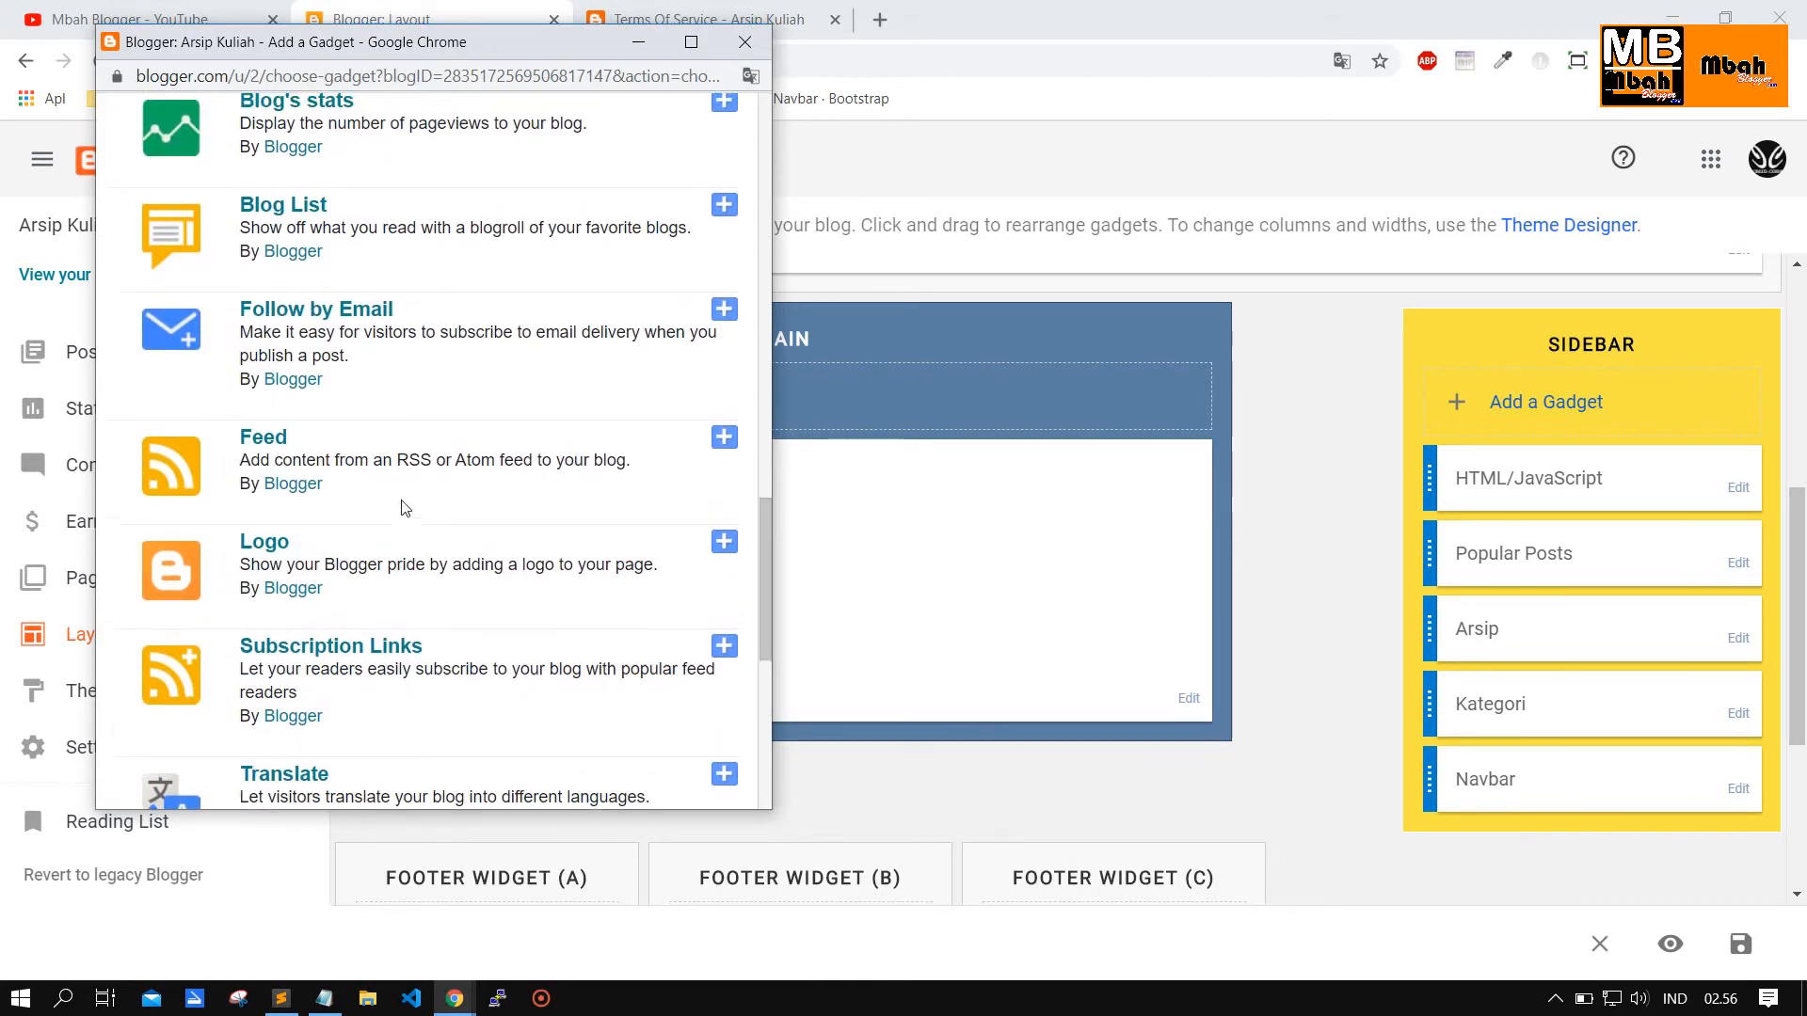
pyautogui.scroll(-3, 406, 508)
pyautogui.scroll(-5, 406, 508)
pyautogui.scroll(4, 406, 508)
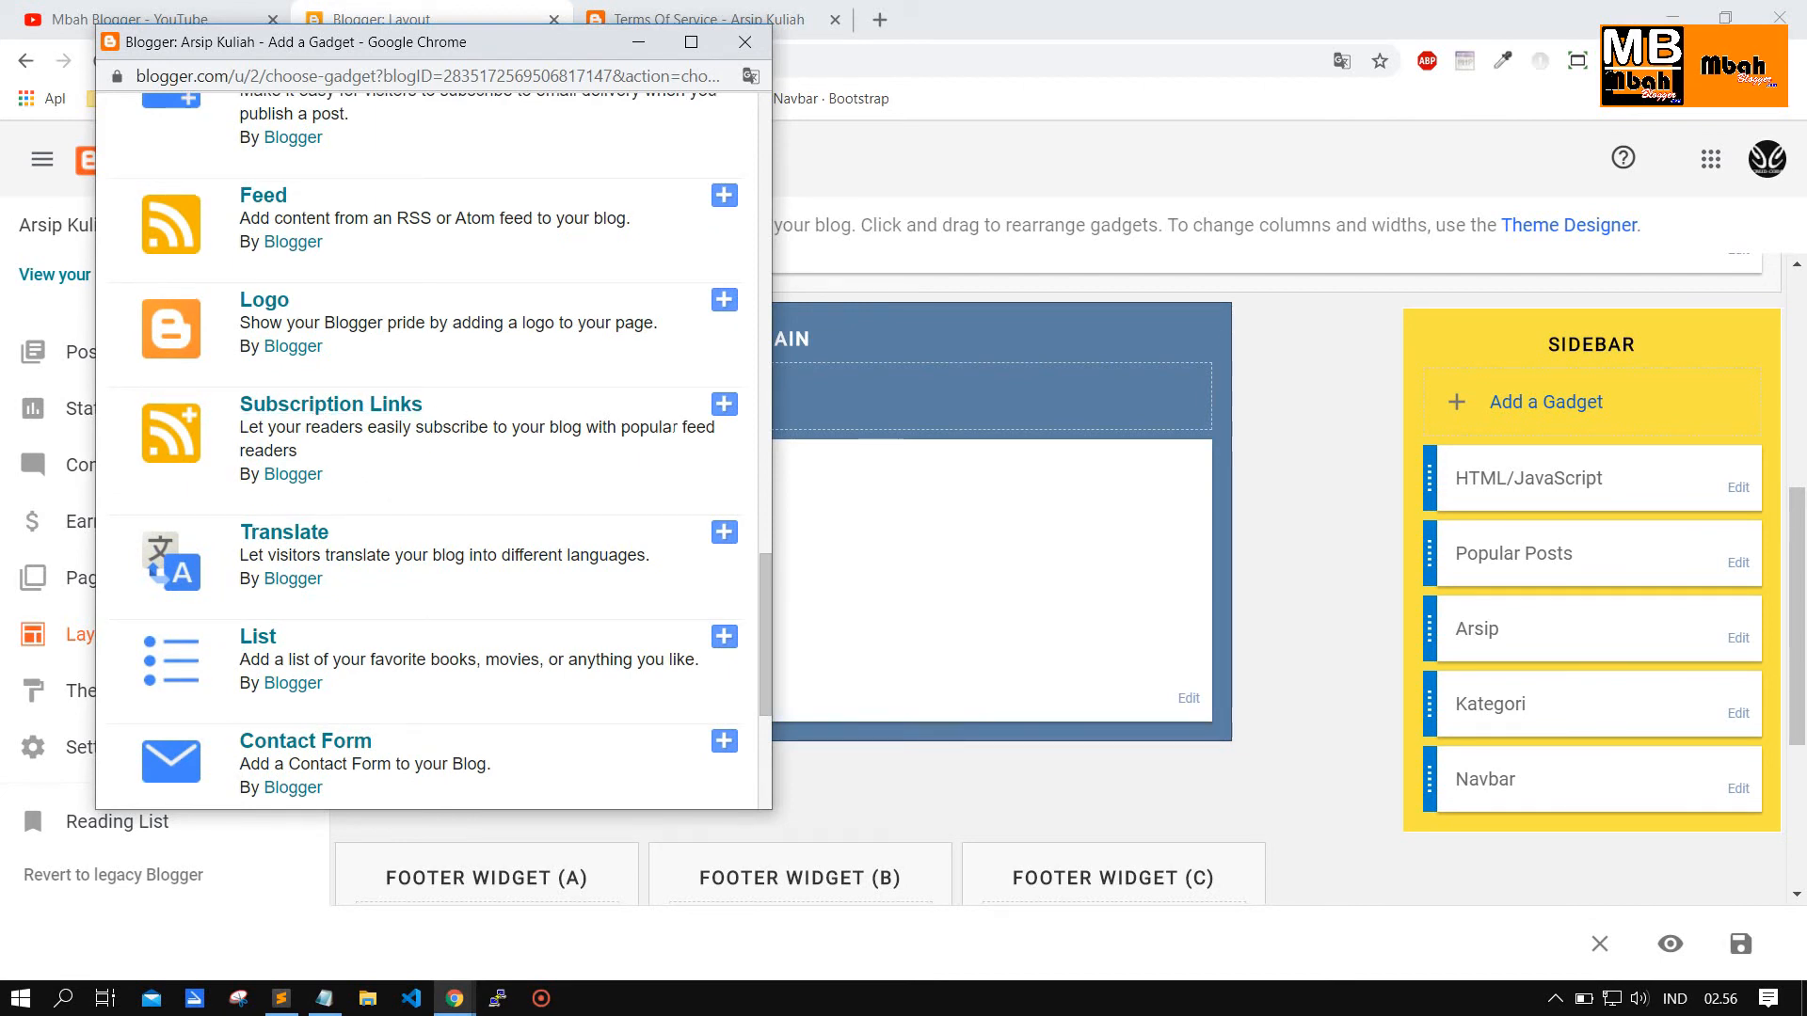
pyautogui.click(713, 415)
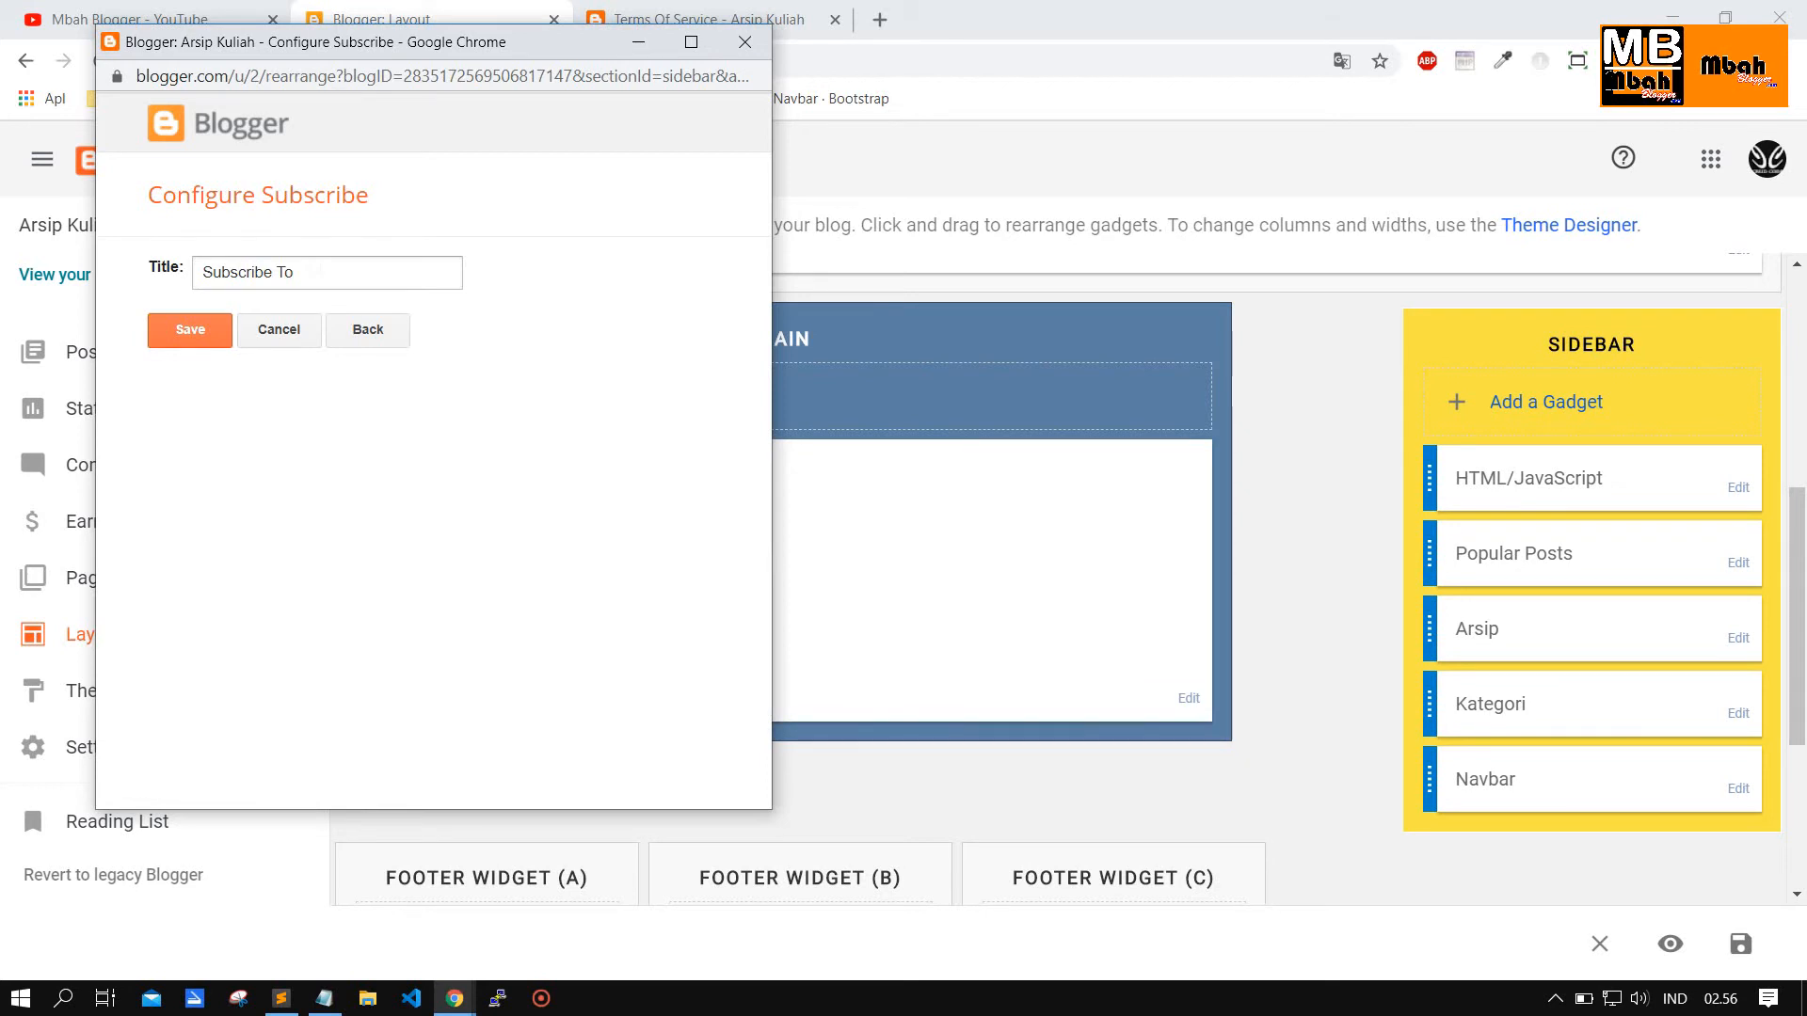
pyautogui.click(184, 329)
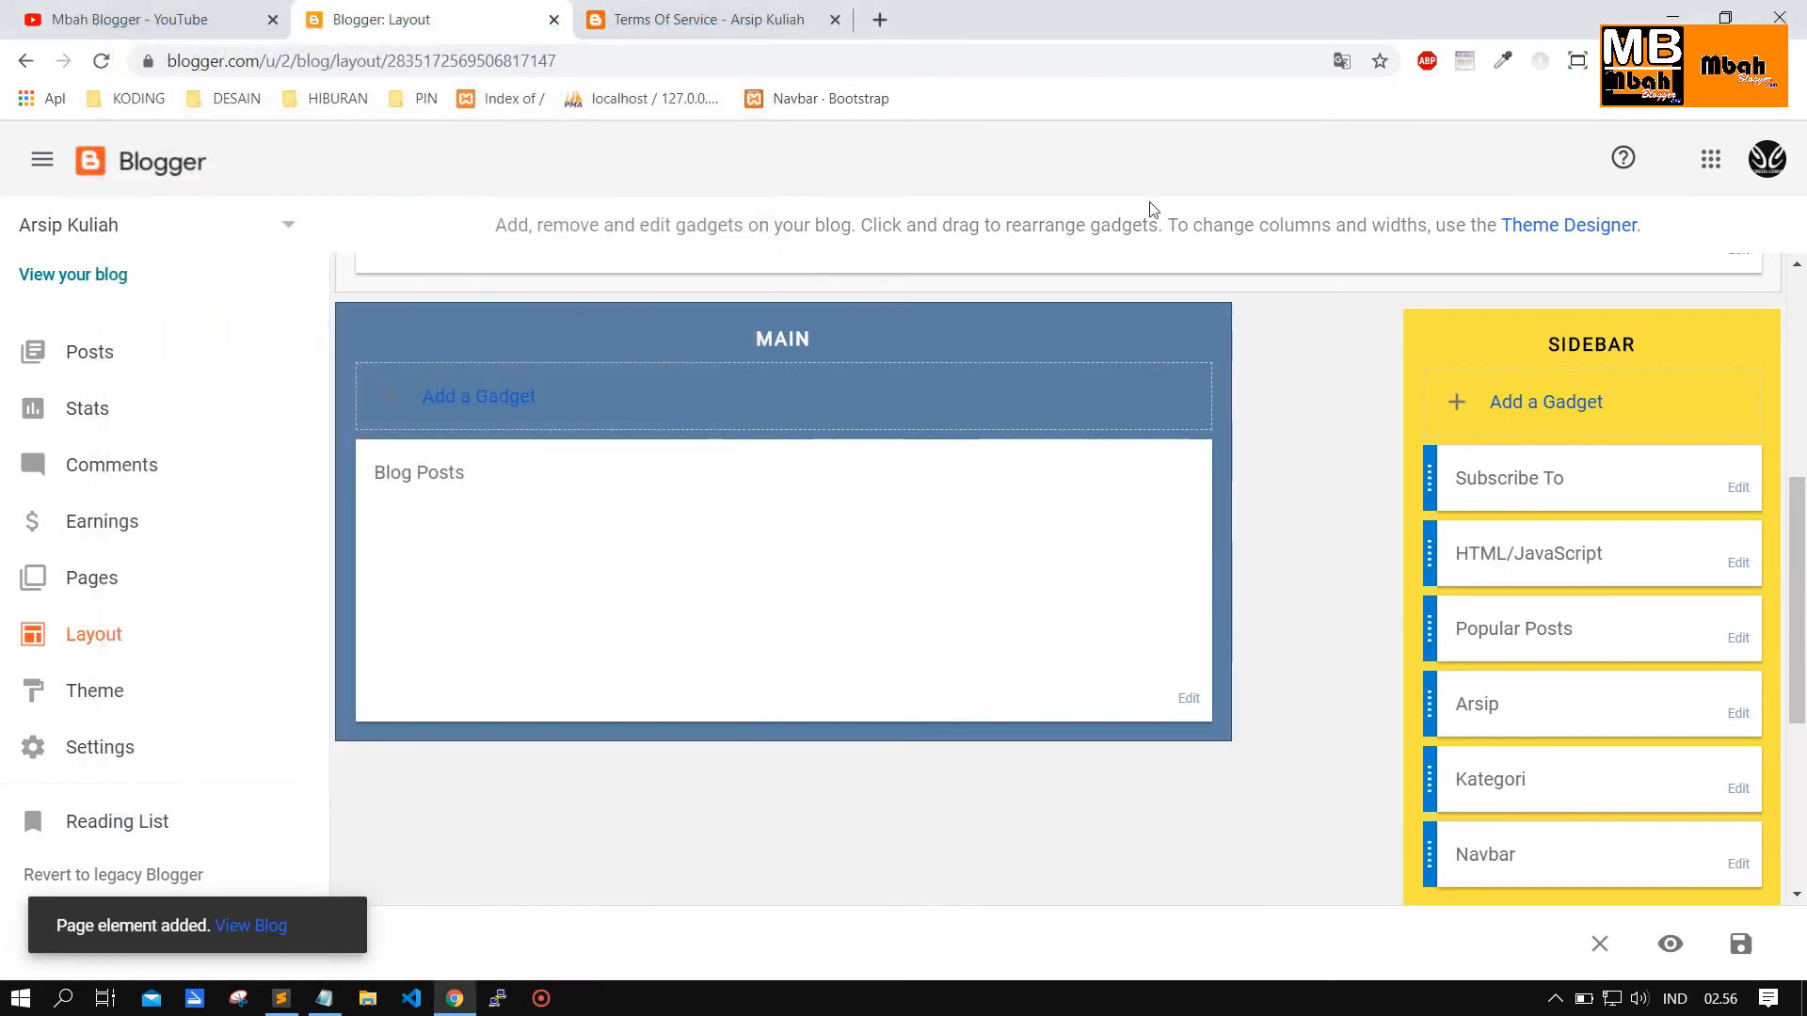
# Reload the blog and check the Posts and All Comments subscription dropdowns in the sidebar.
pyautogui.click(800, 10)
pyautogui.click(101, 60)
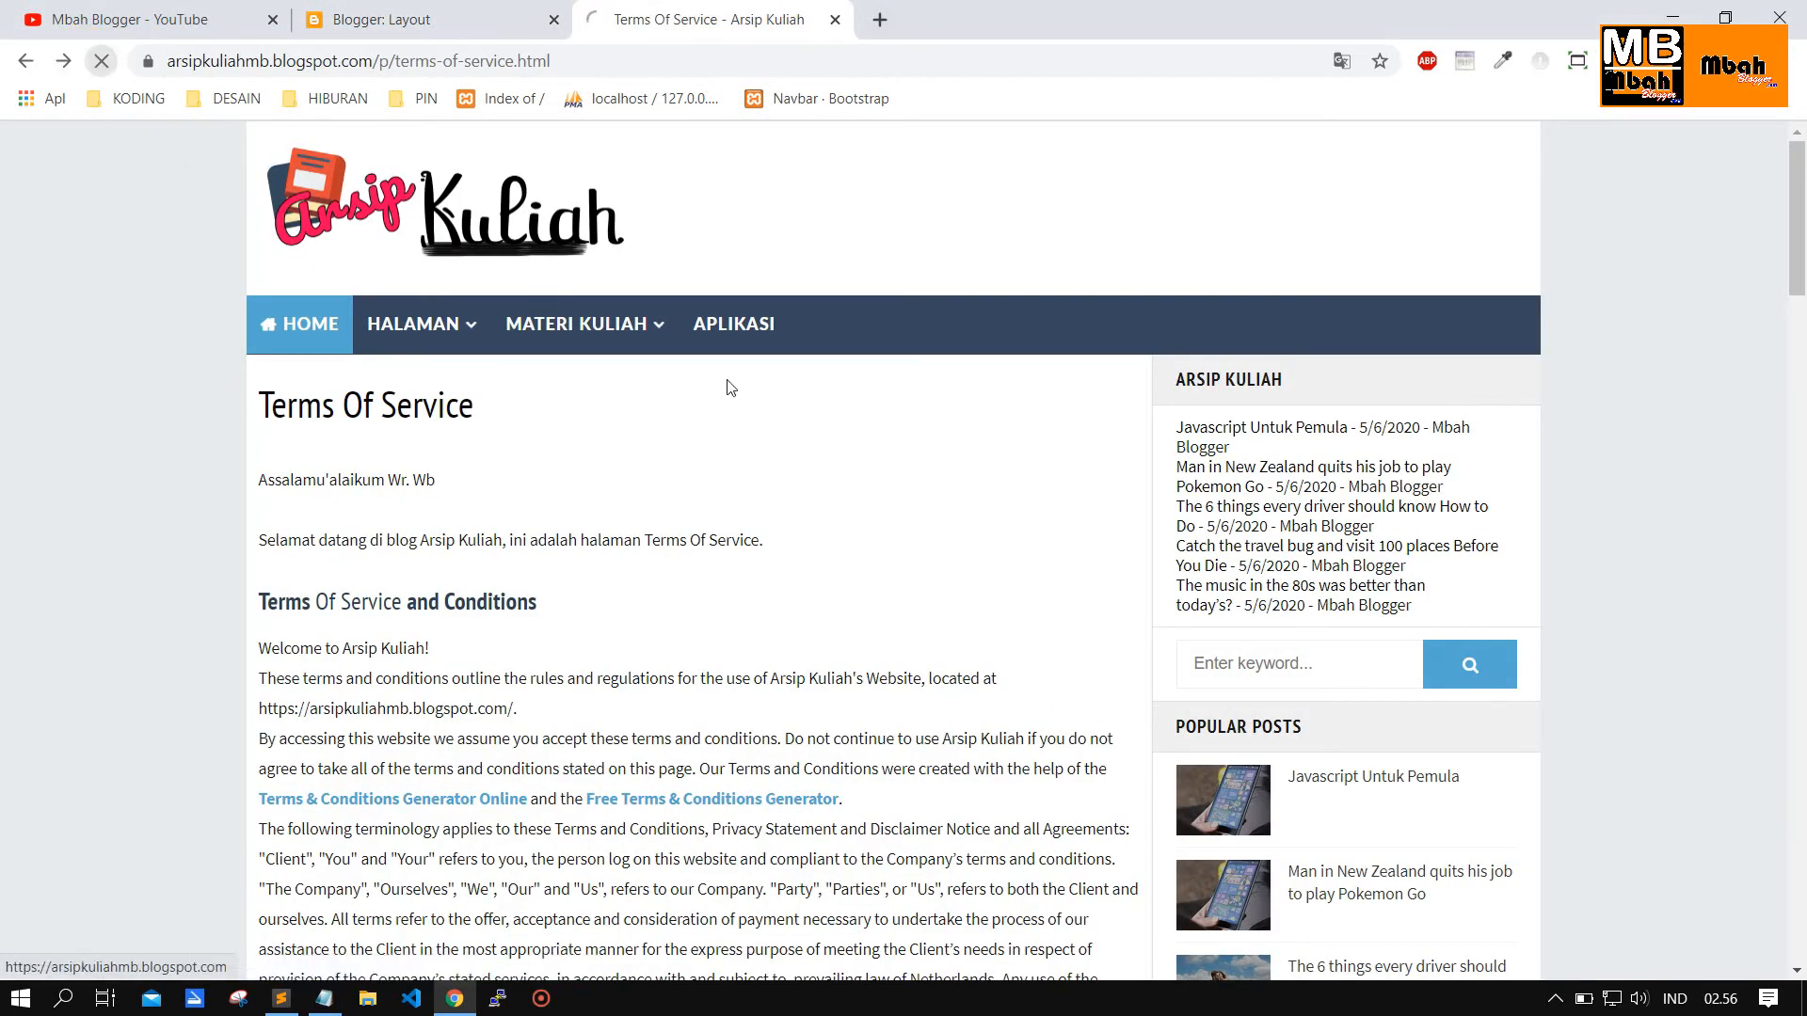
pyautogui.click(1319, 446)
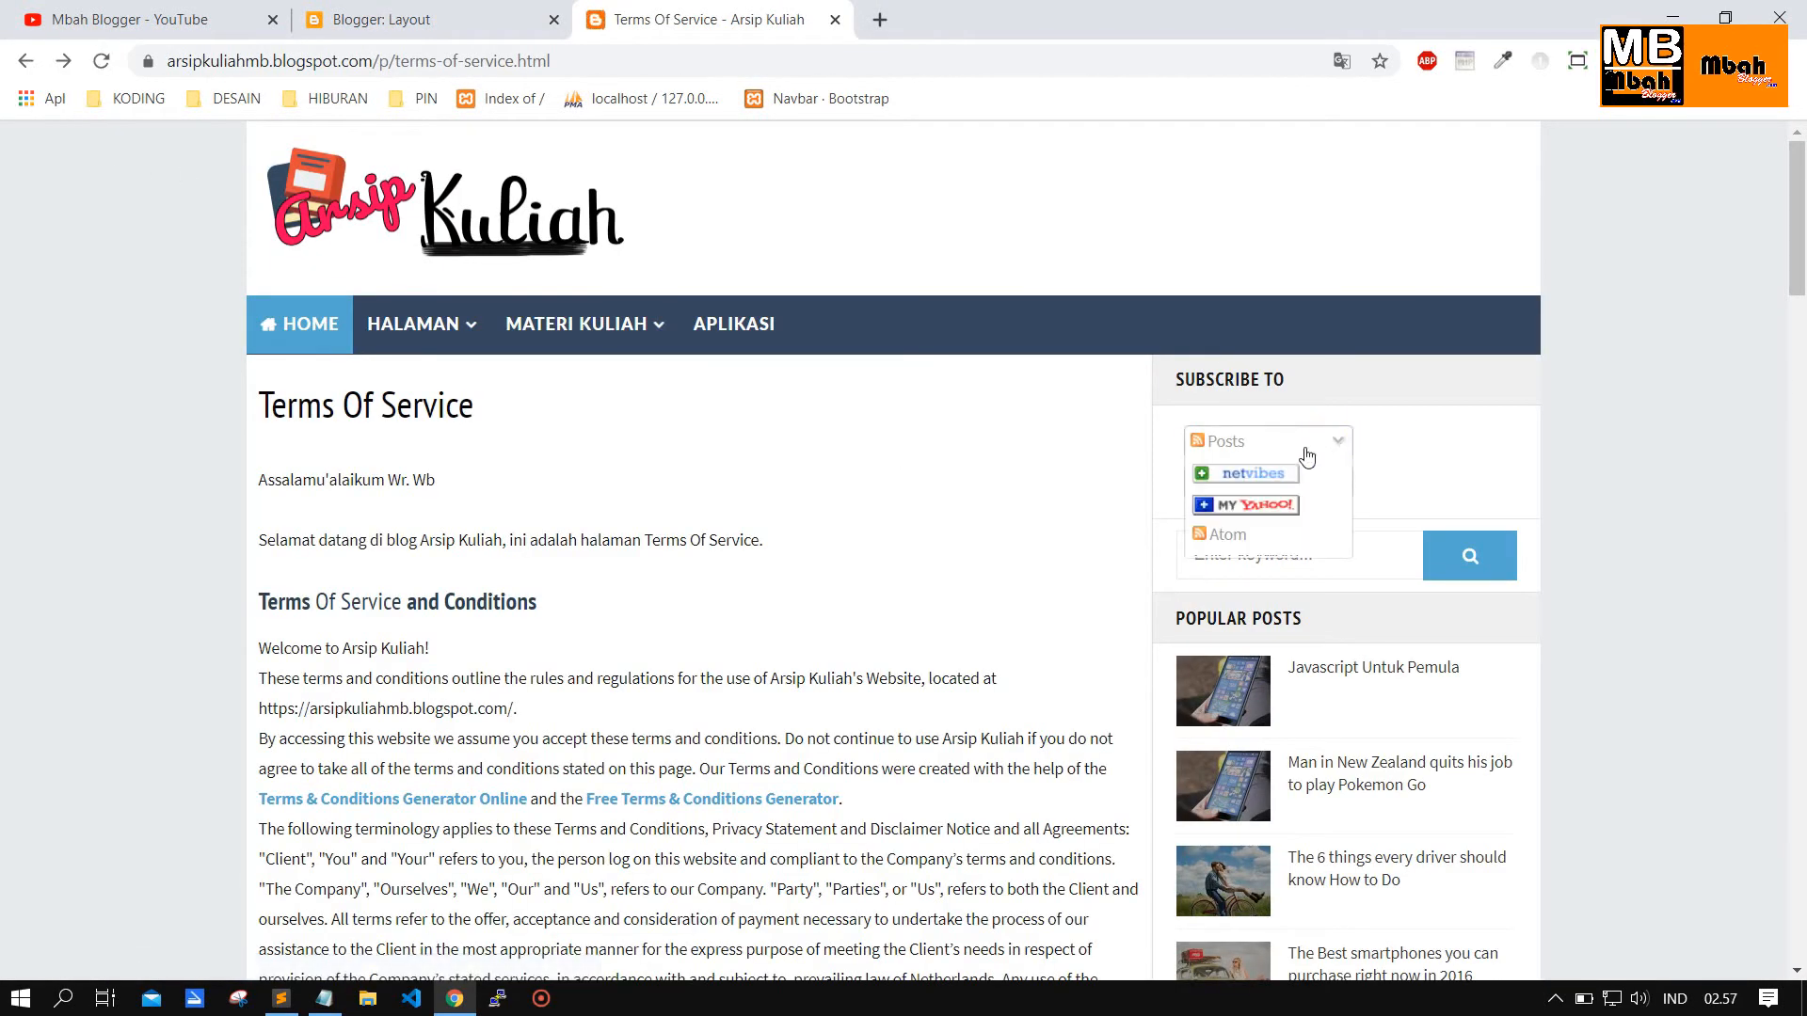
pyautogui.click(1290, 442)
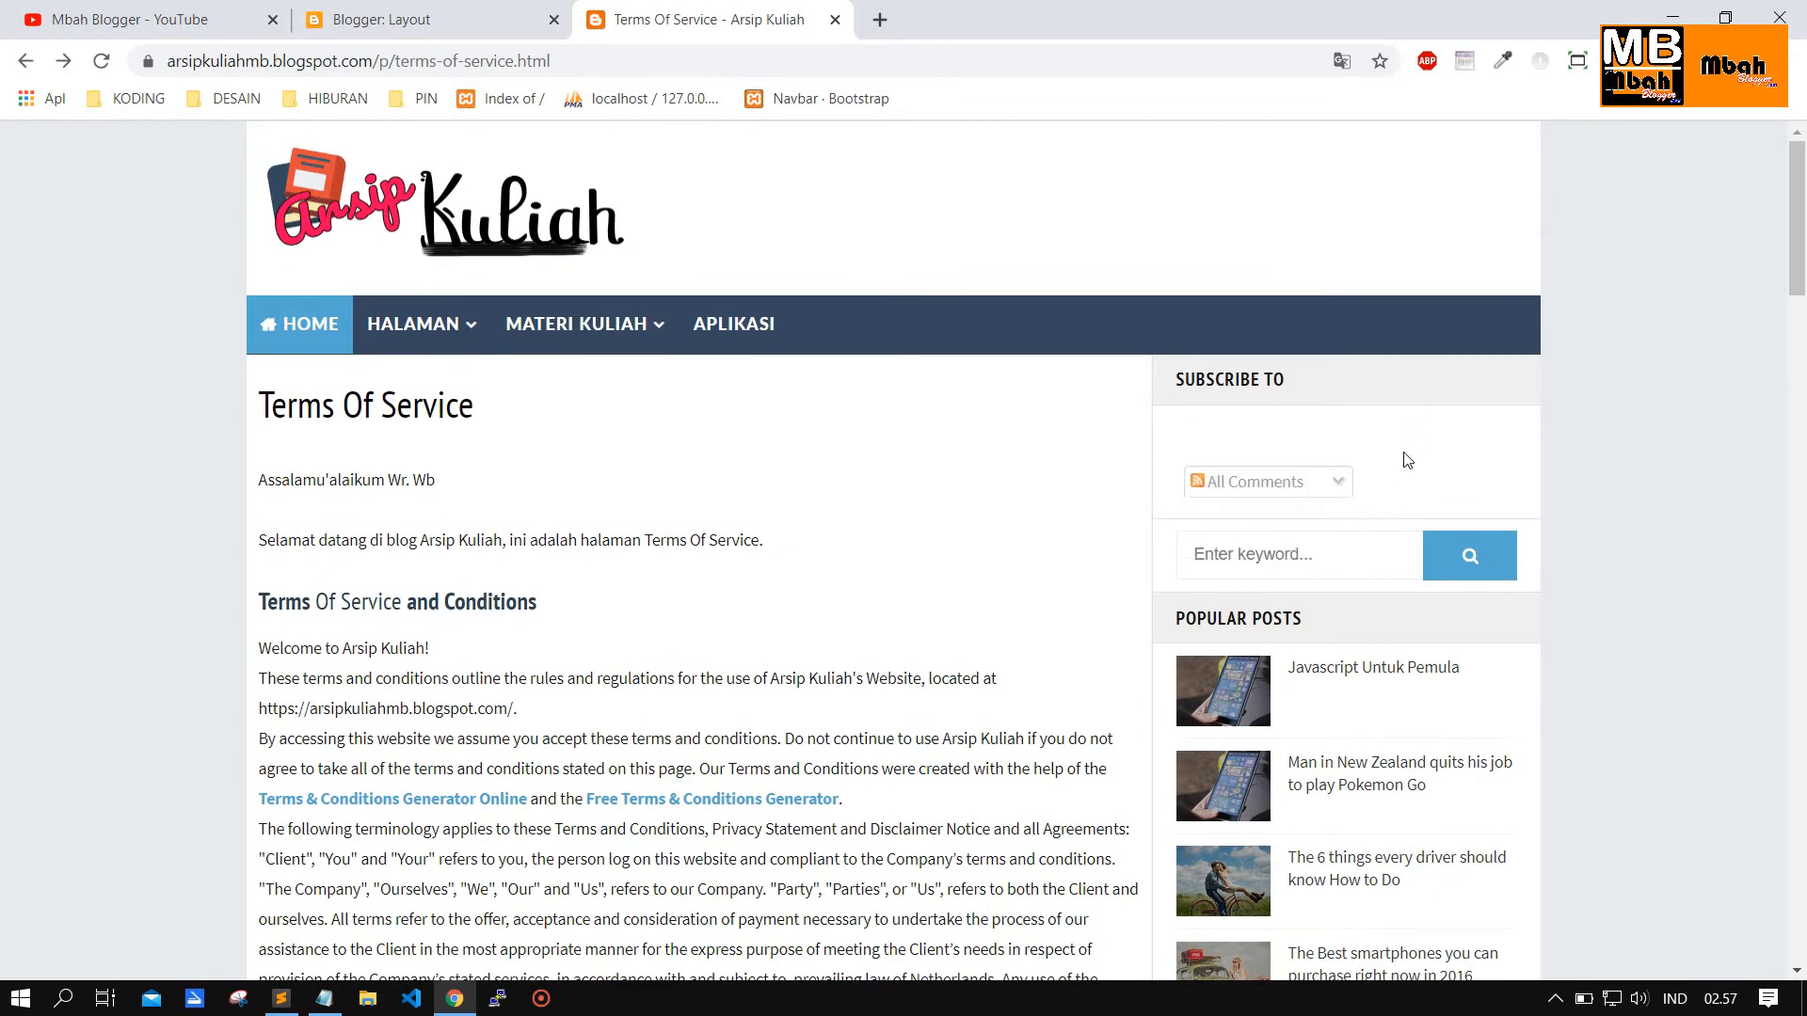
pyautogui.click(1329, 485)
pyautogui.click(1322, 477)
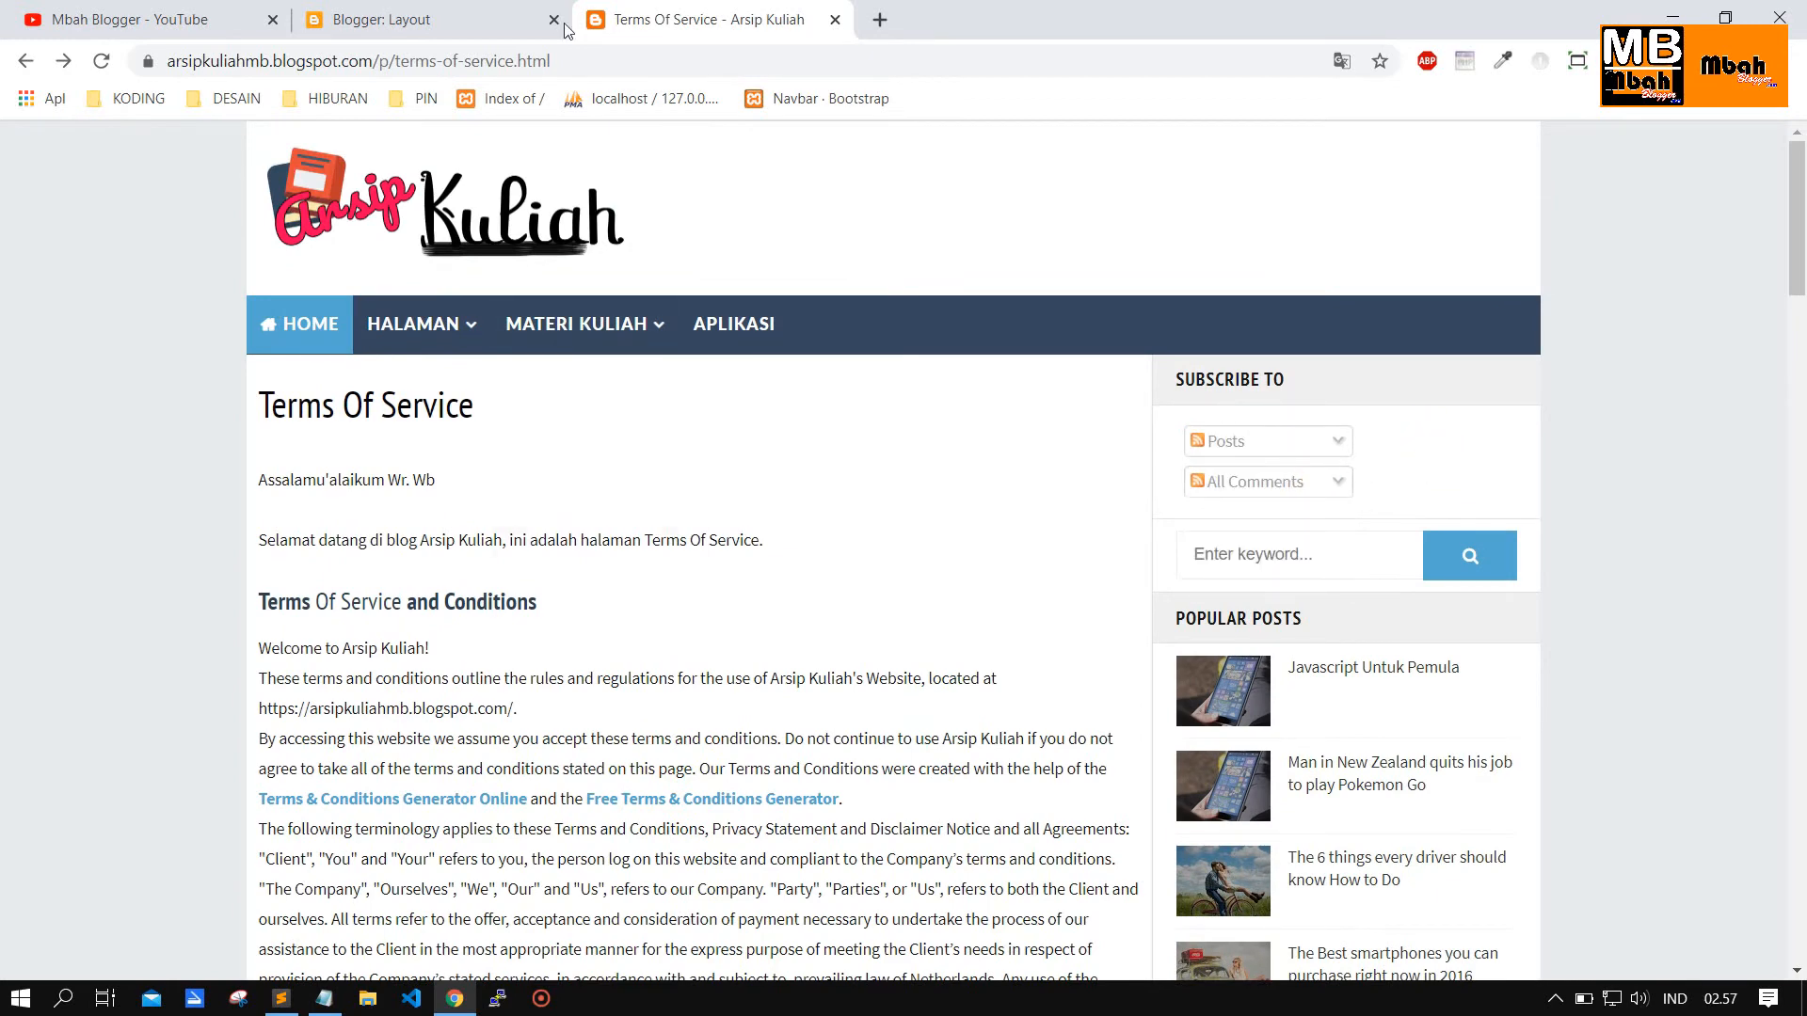
pyautogui.click(1274, 438)
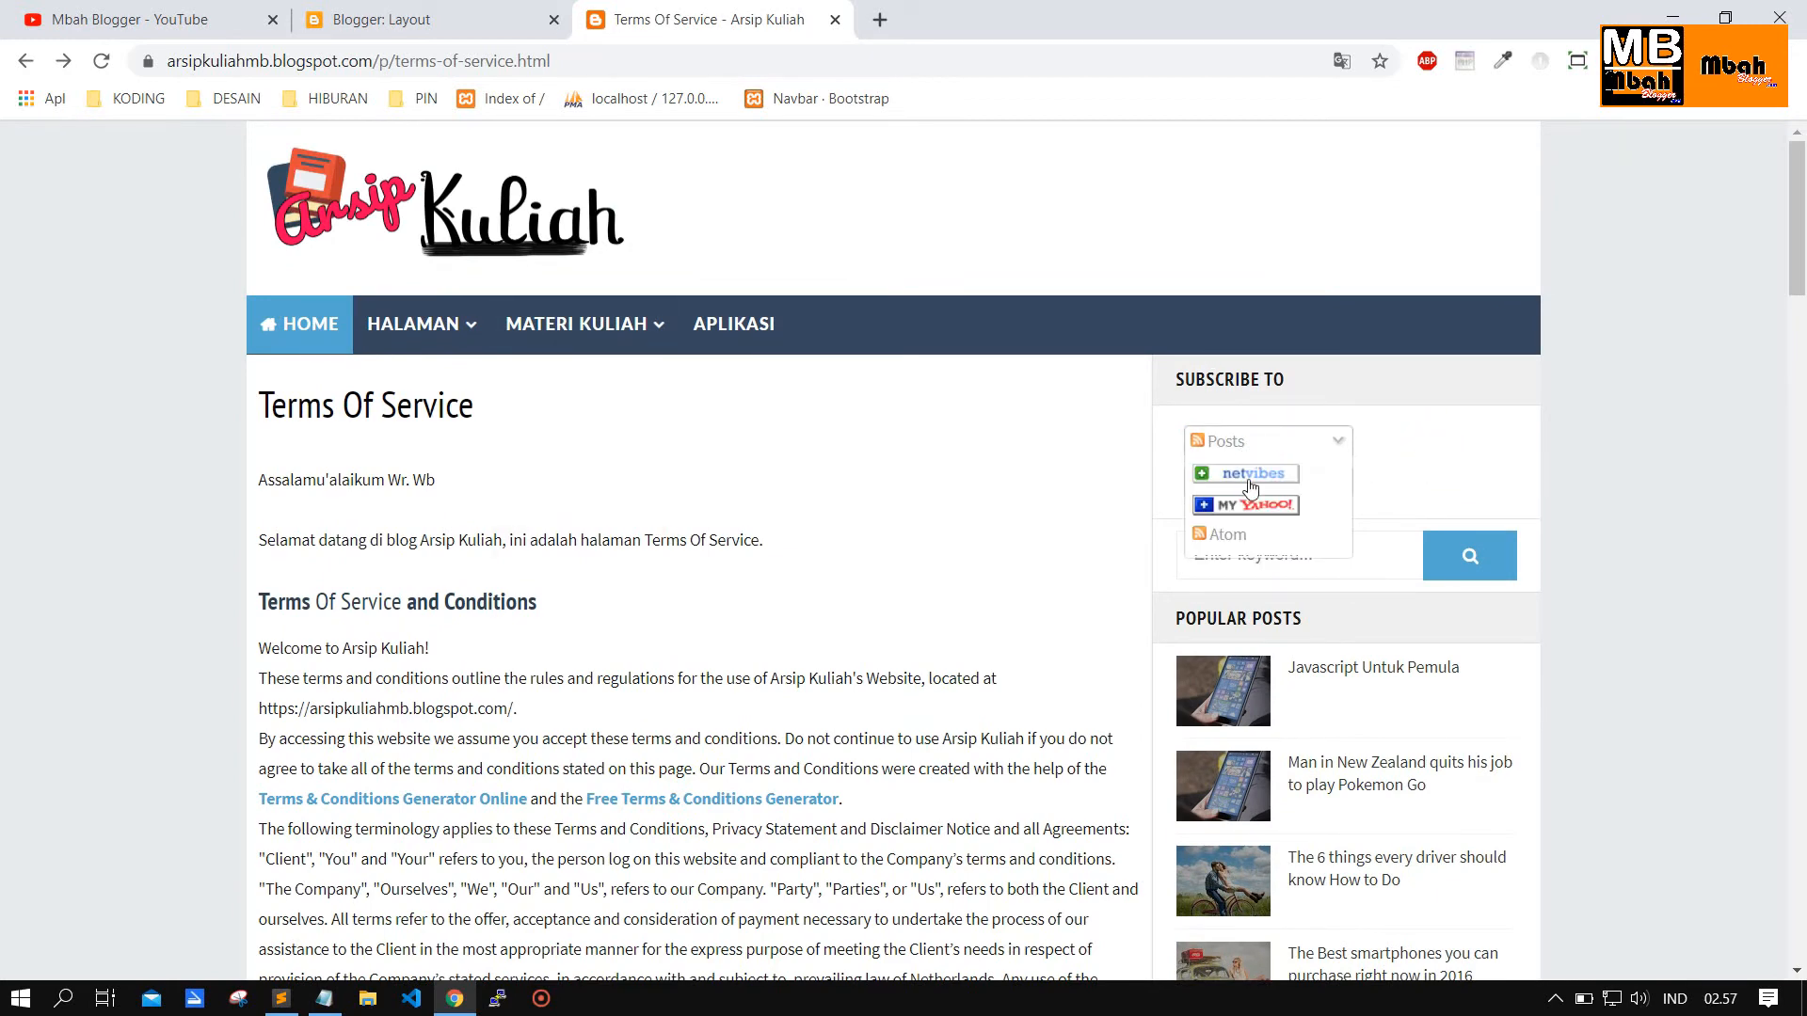
pyautogui.click(1526, 432)
# Return to the blog layout and remove the Subscribe To gadget from the sidebar.
pyautogui.hotkey('ctrl', 'shift', 'Tab')
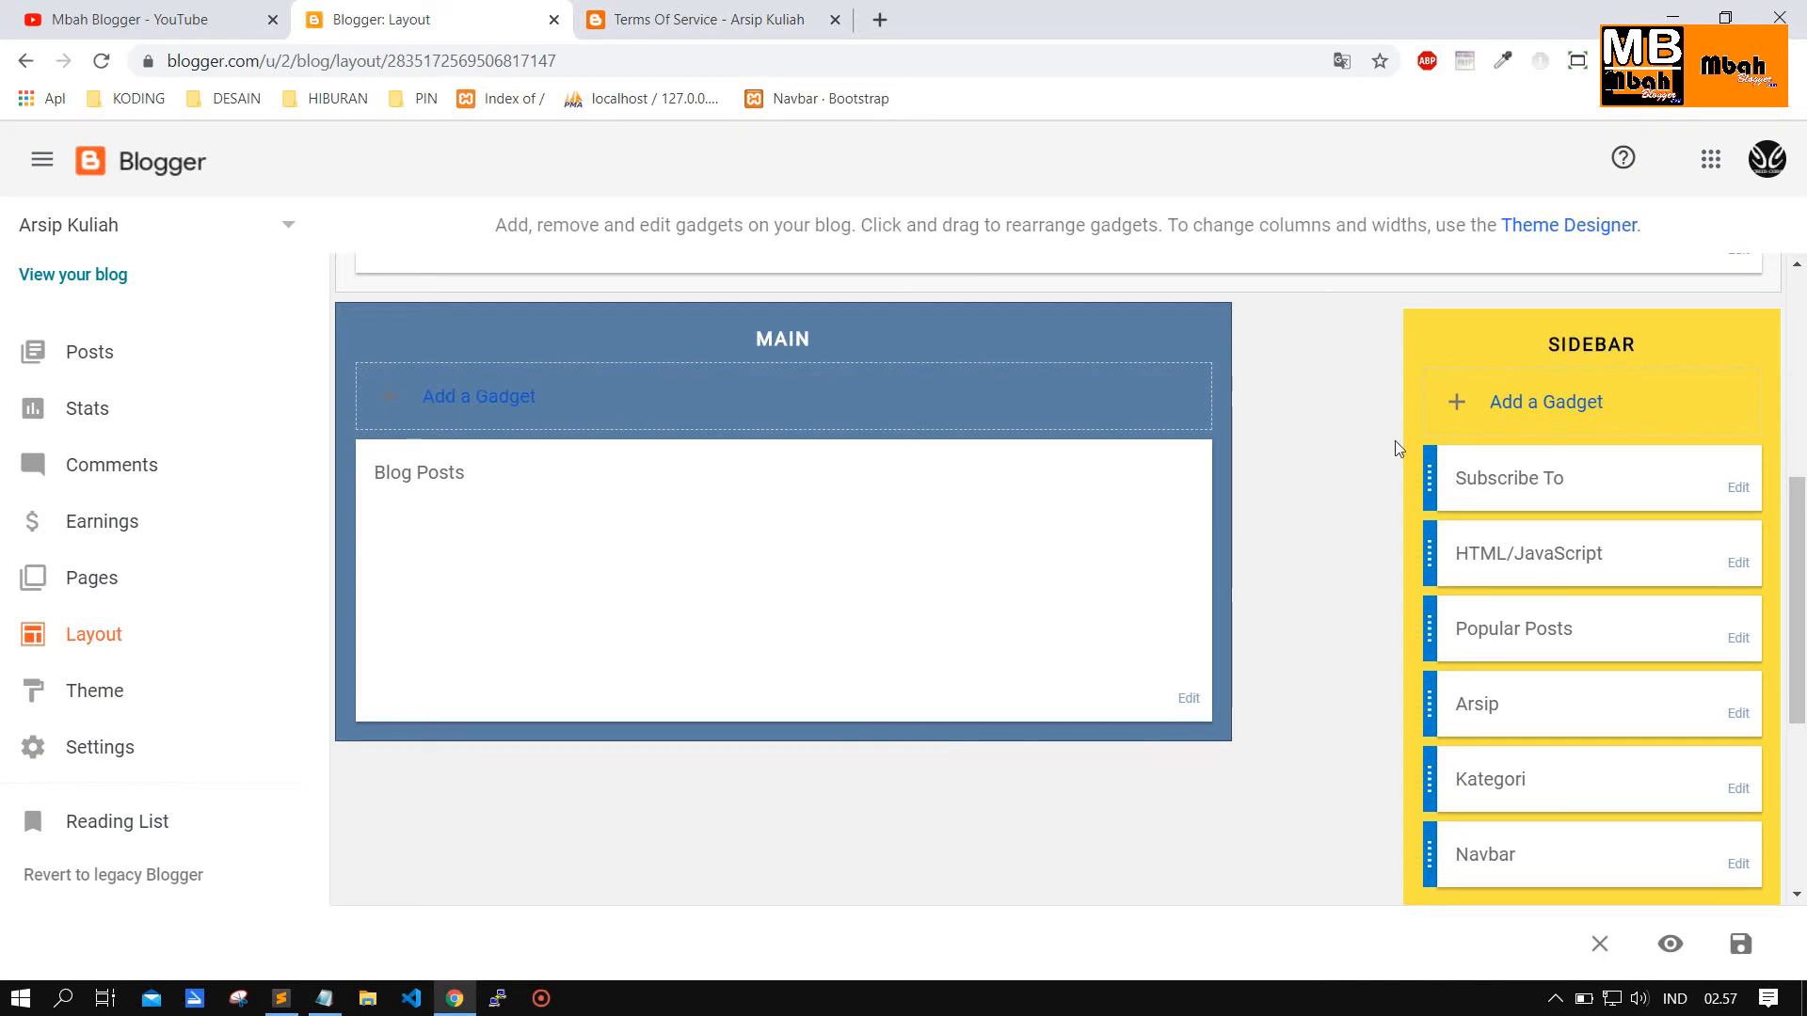
pyautogui.click(1737, 486)
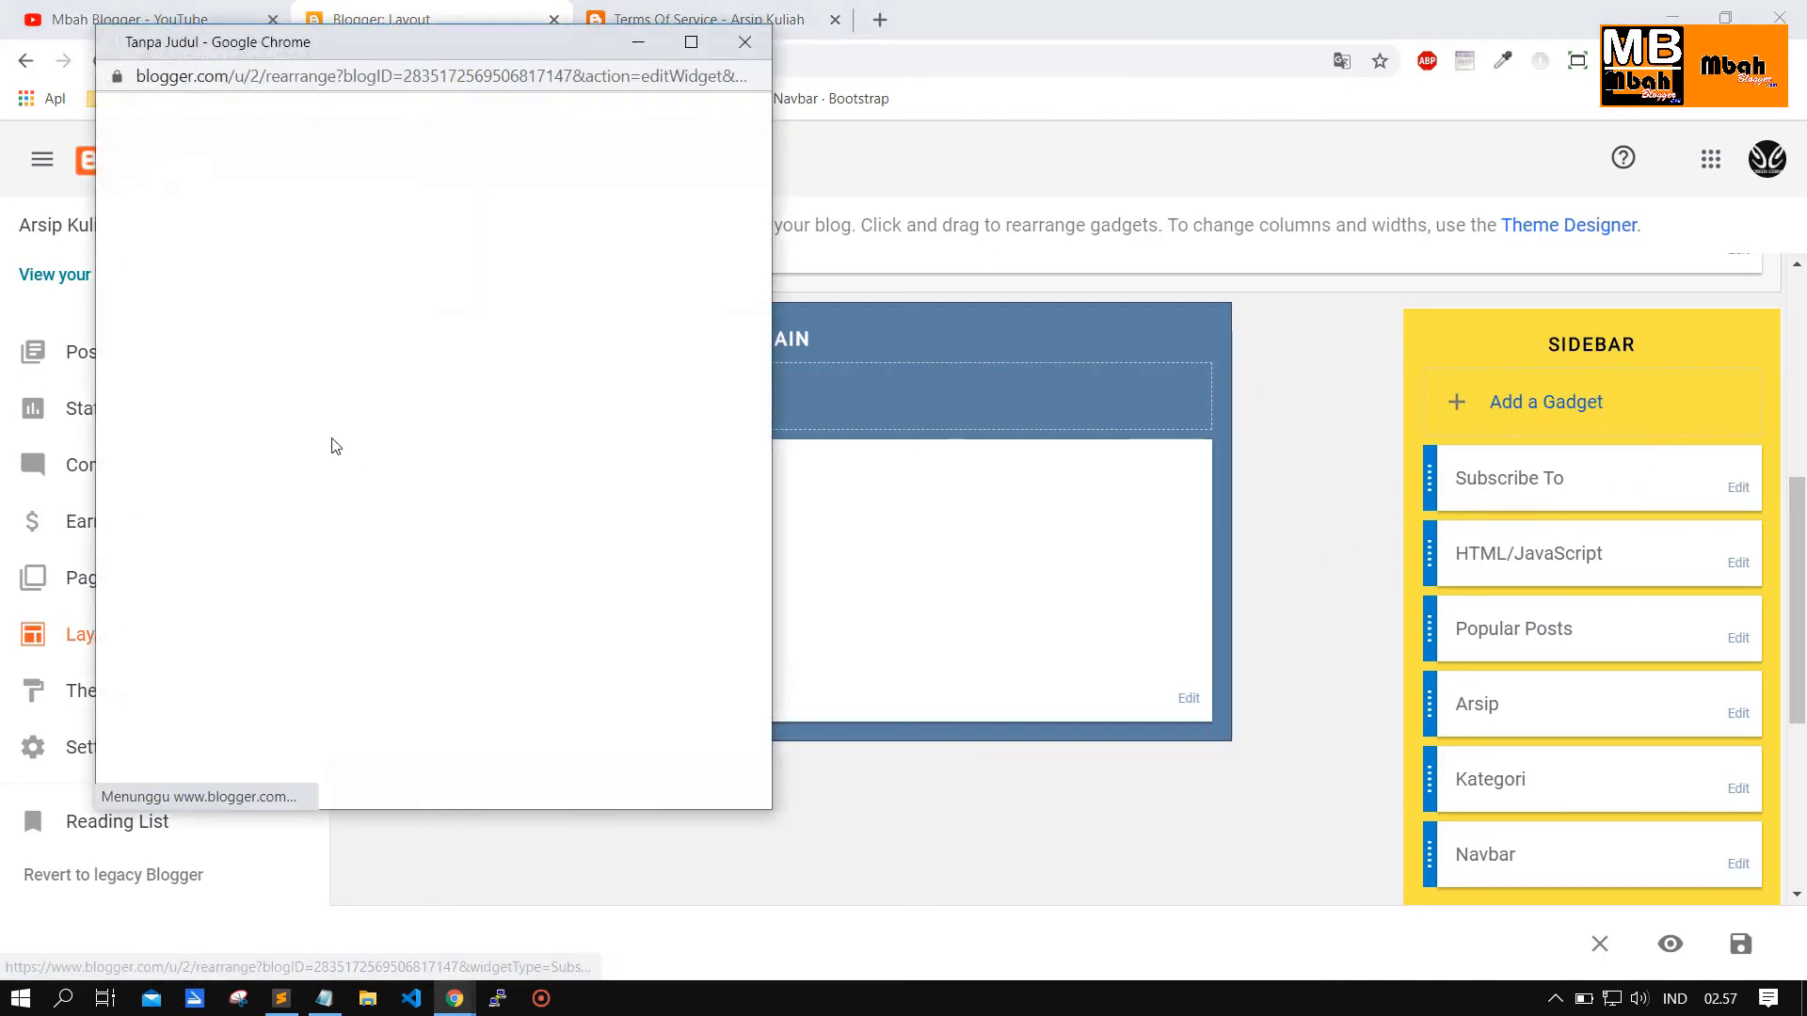
pyautogui.click(367, 330)
pyautogui.click(556, 228)
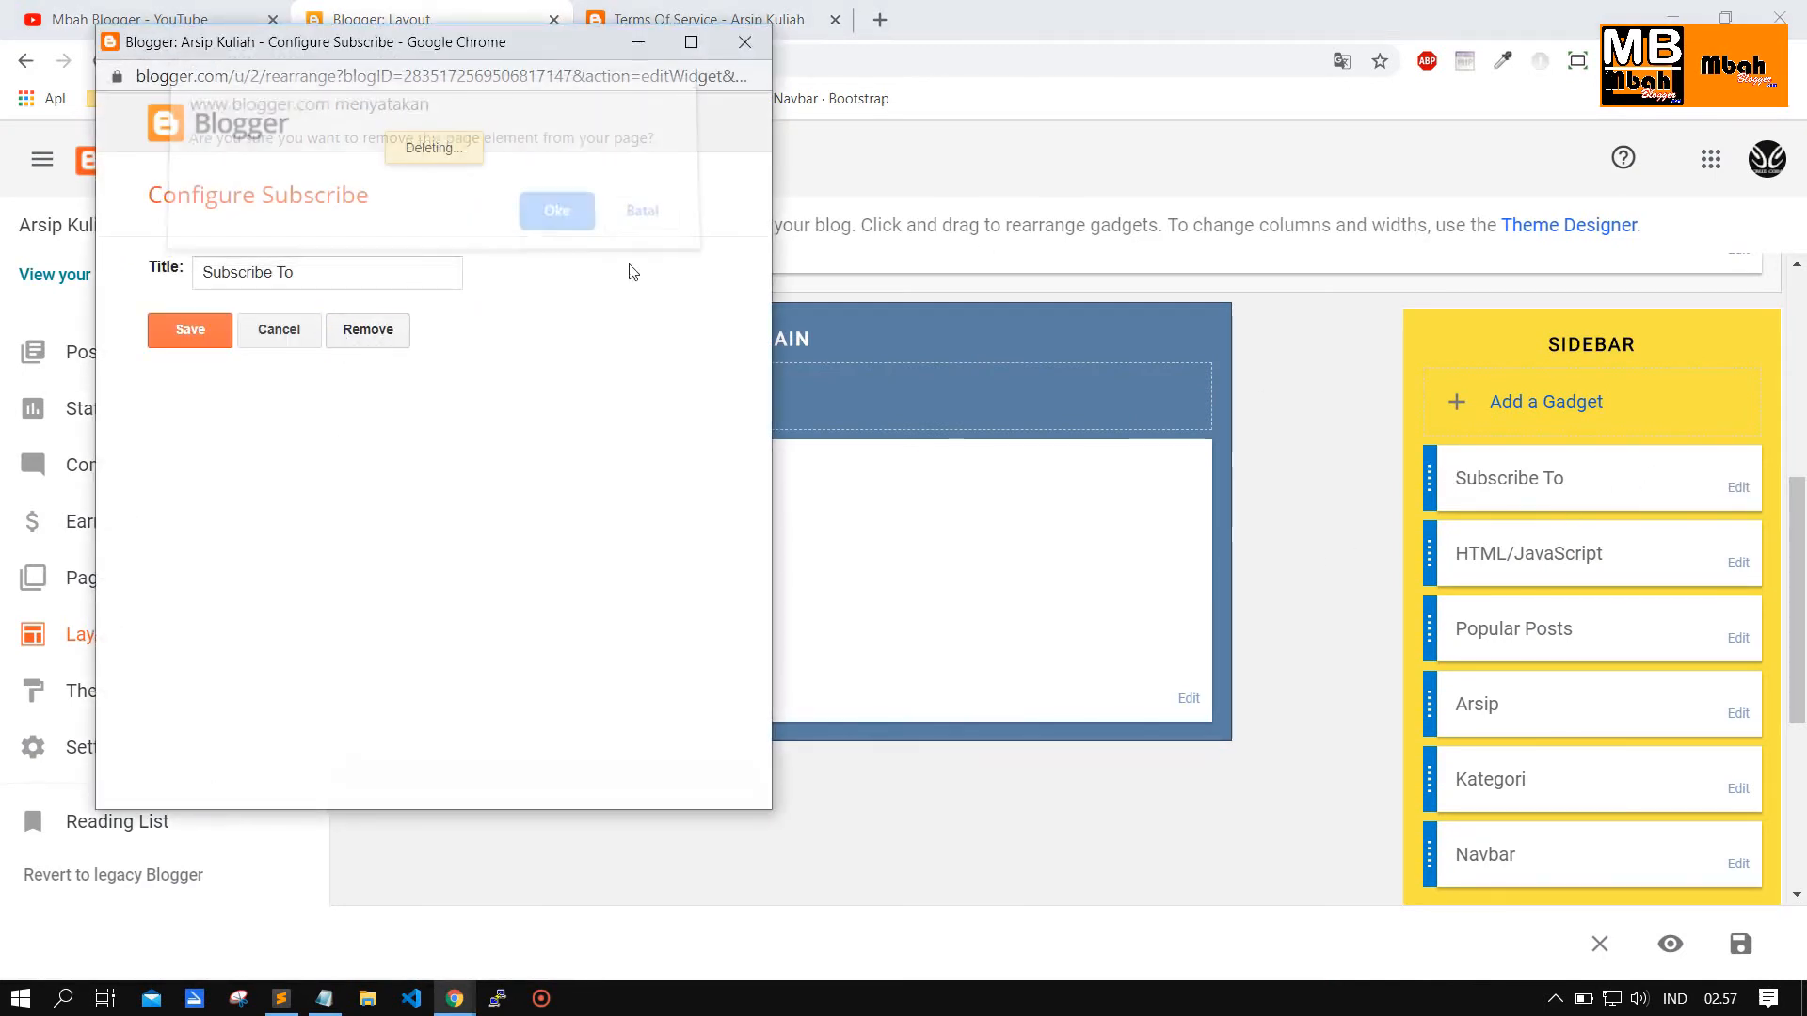
# Add the Translate gadget to the sidebar, try its Vertical, Horizontal and Dropdown Only styles, and save it as Dropdown Only.
pyautogui.click(1515, 403)
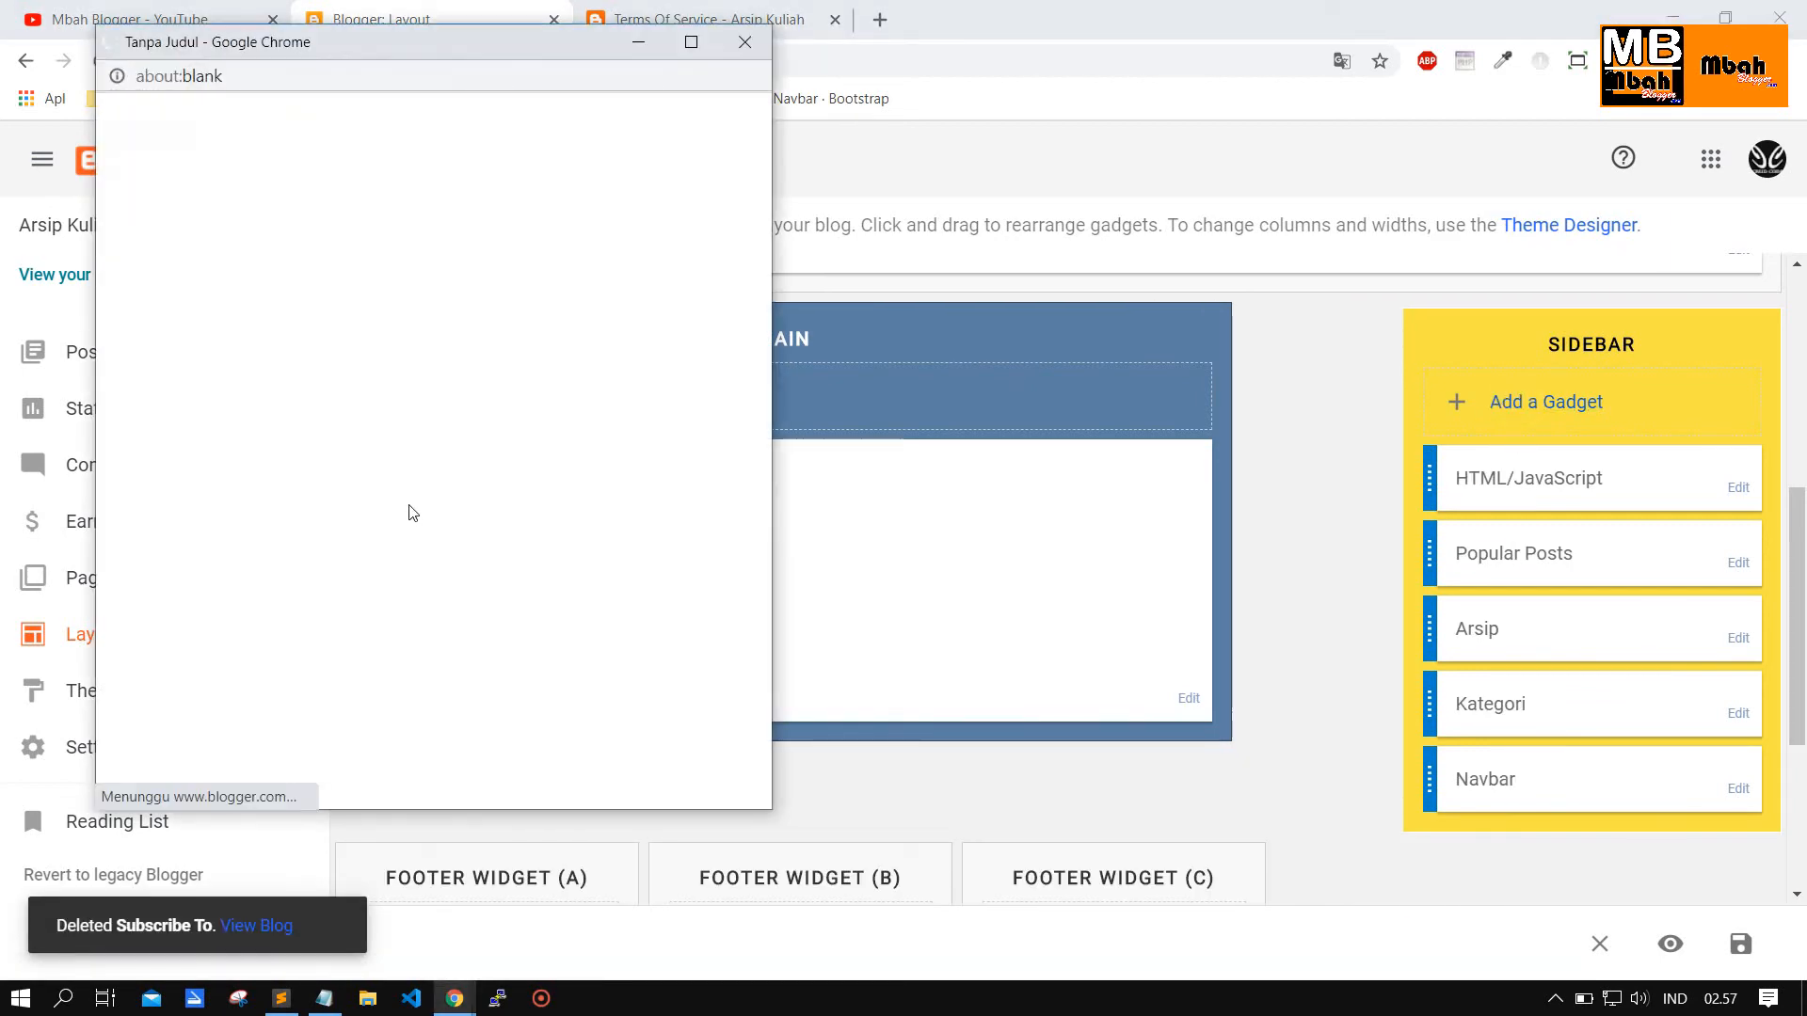
pyautogui.scroll(-15, 511, 435)
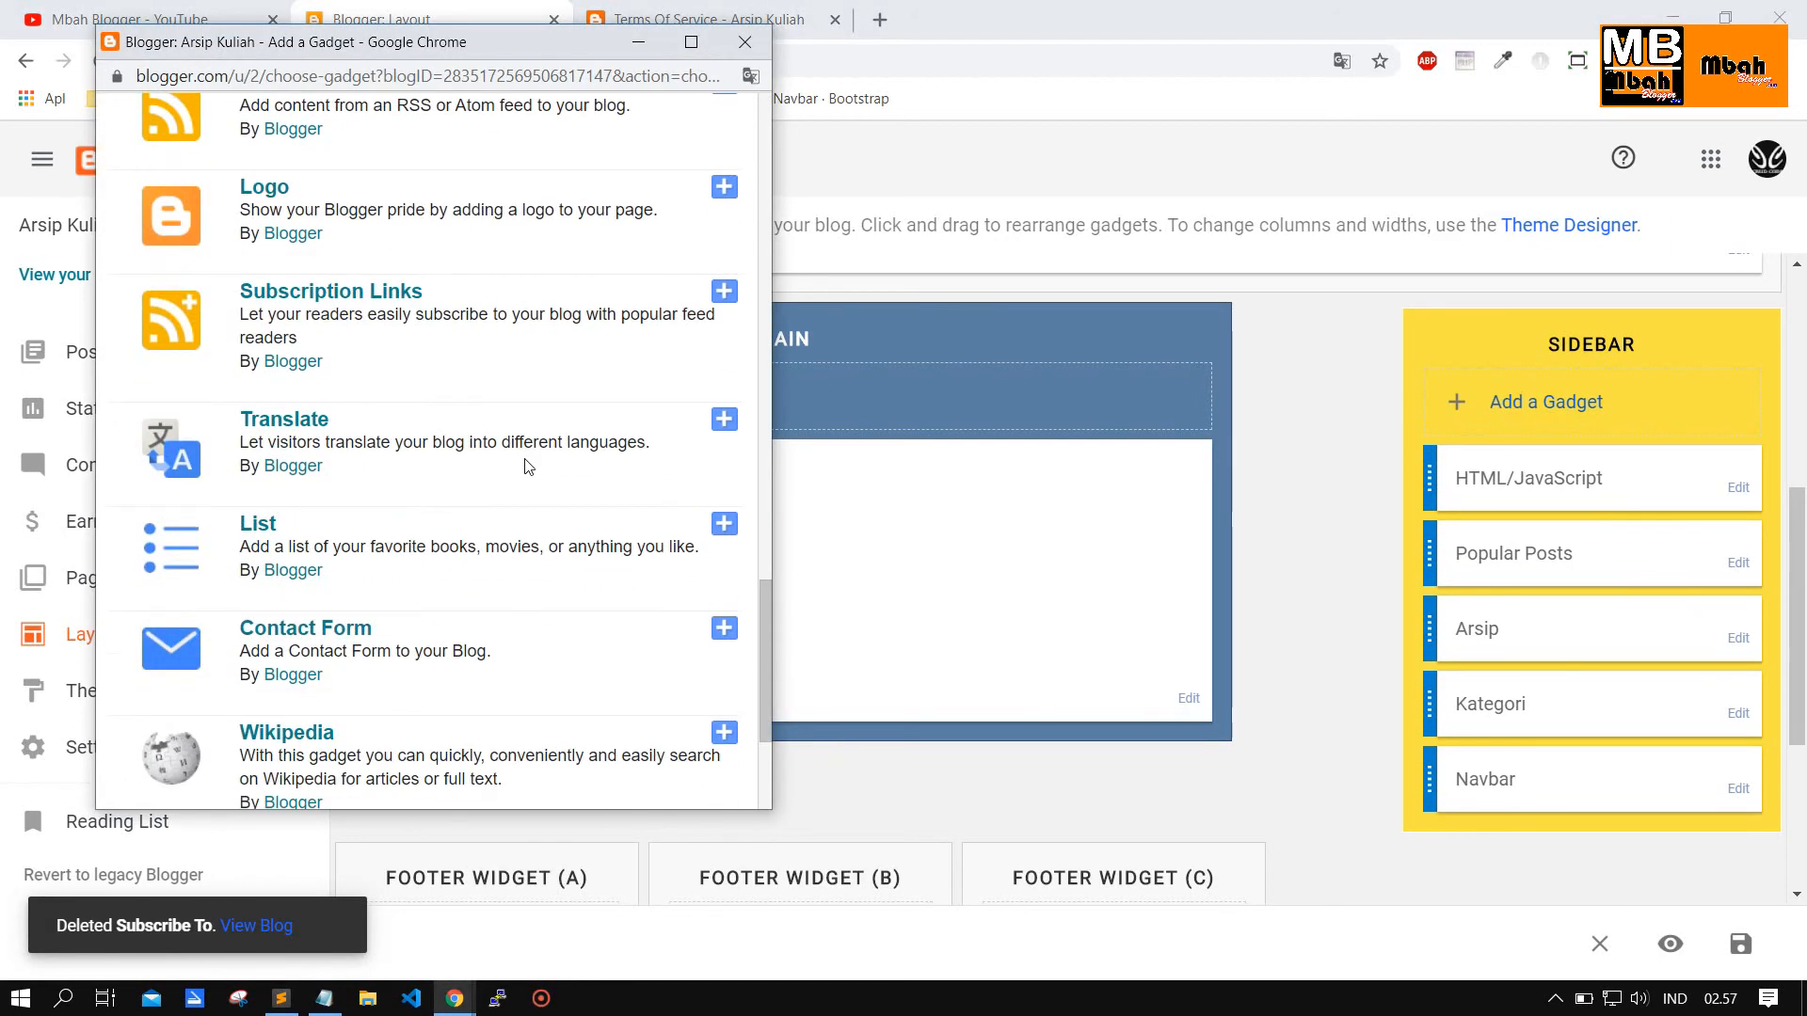
pyautogui.scroll(3, 522, 461)
pyautogui.scroll(-1, 525, 467)
pyautogui.click(724, 420)
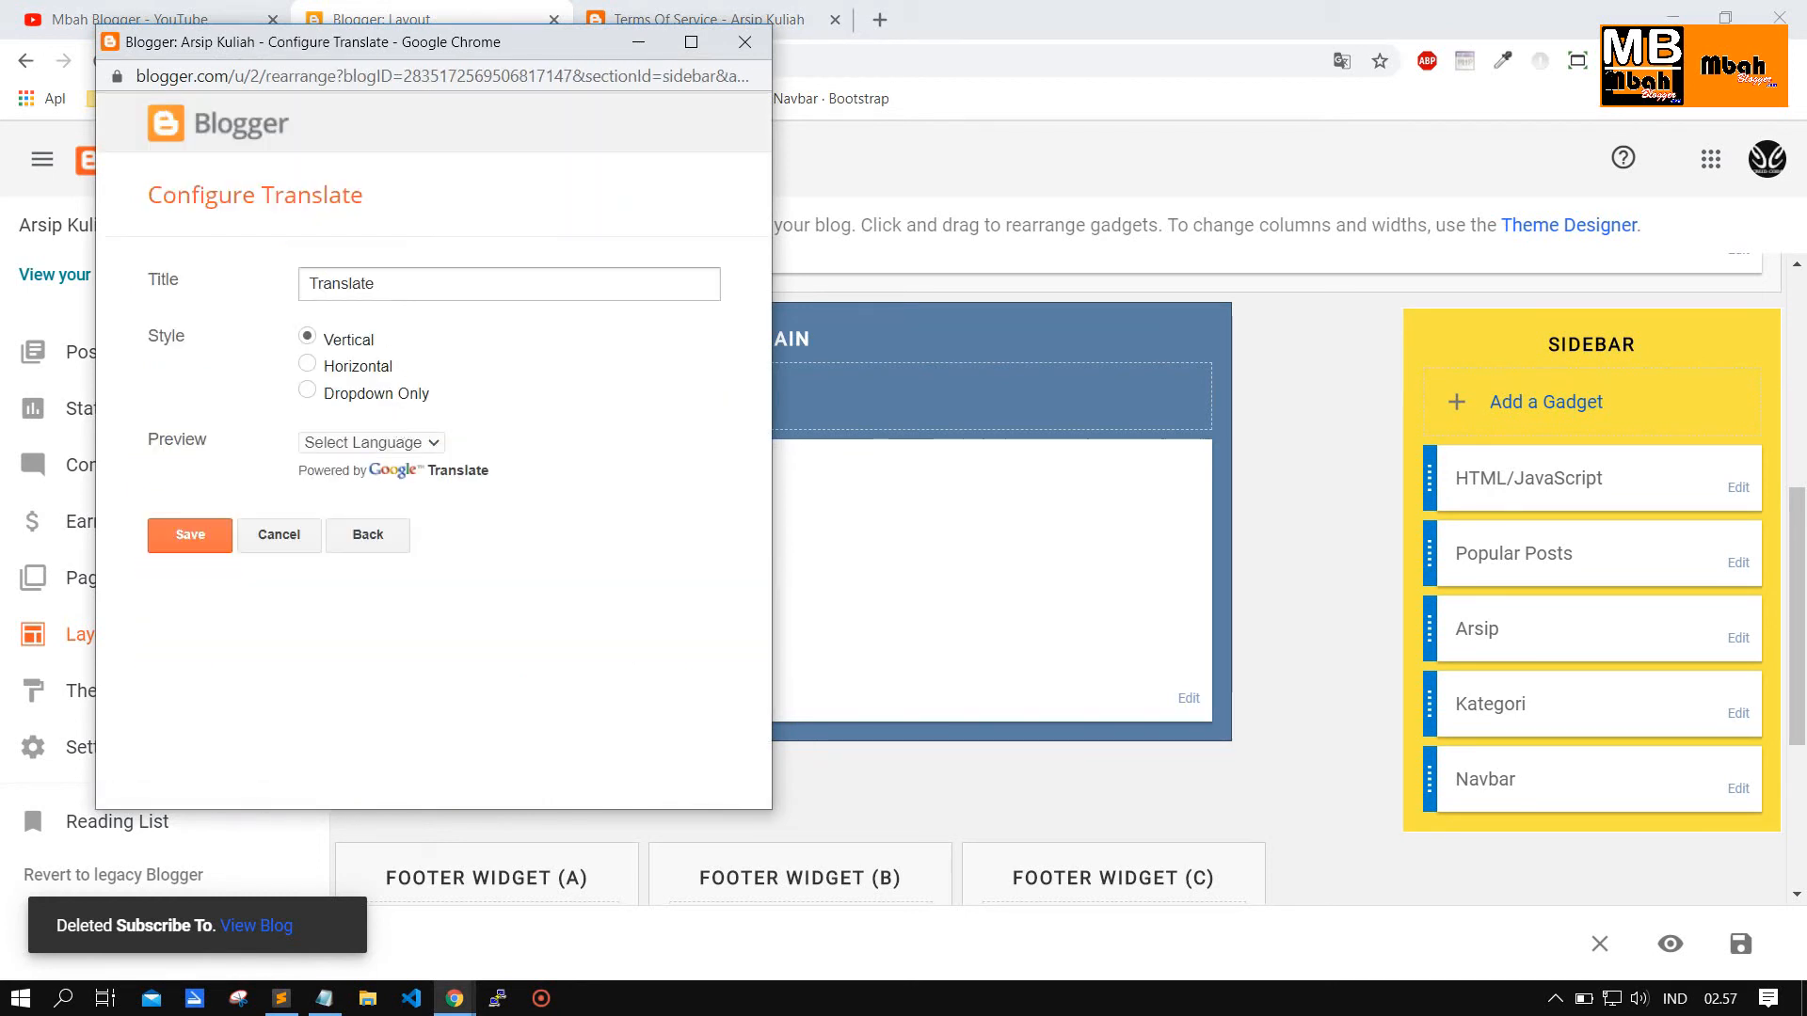
pyautogui.click(306, 365)
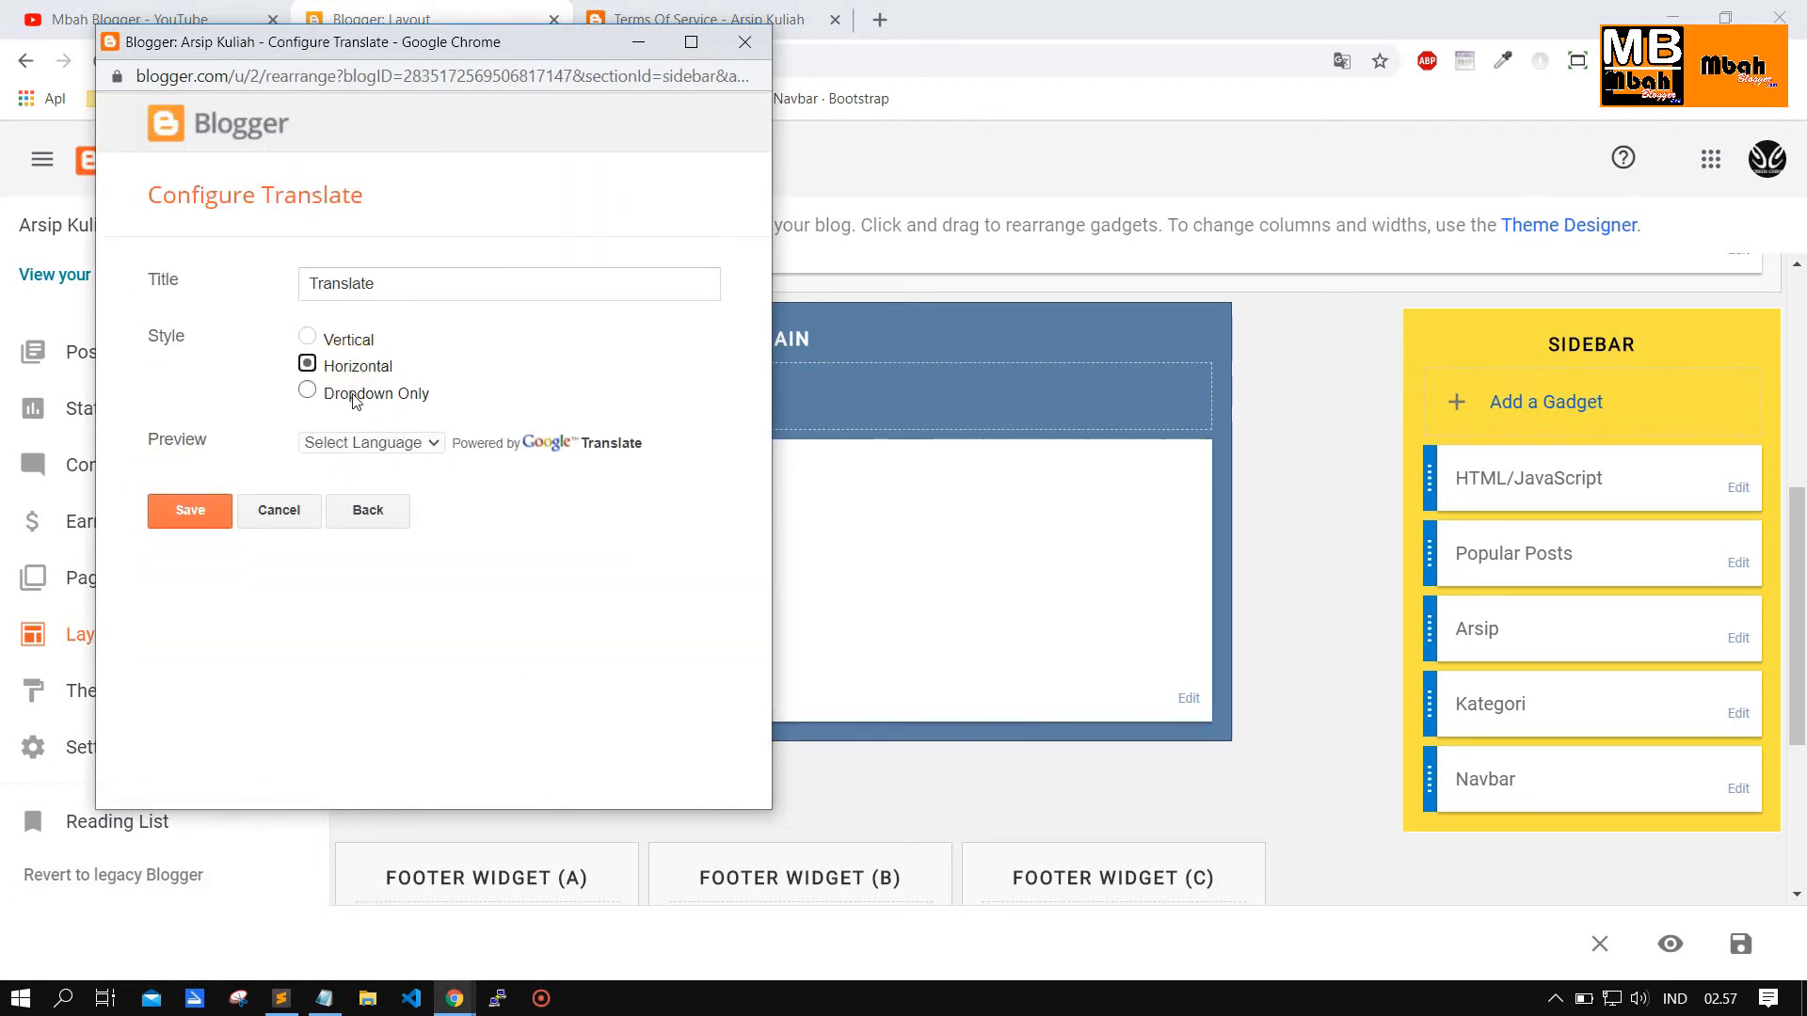
pyautogui.click(306, 390)
pyautogui.click(350, 340)
pyautogui.click(361, 366)
pyautogui.click(367, 393)
pyautogui.click(350, 339)
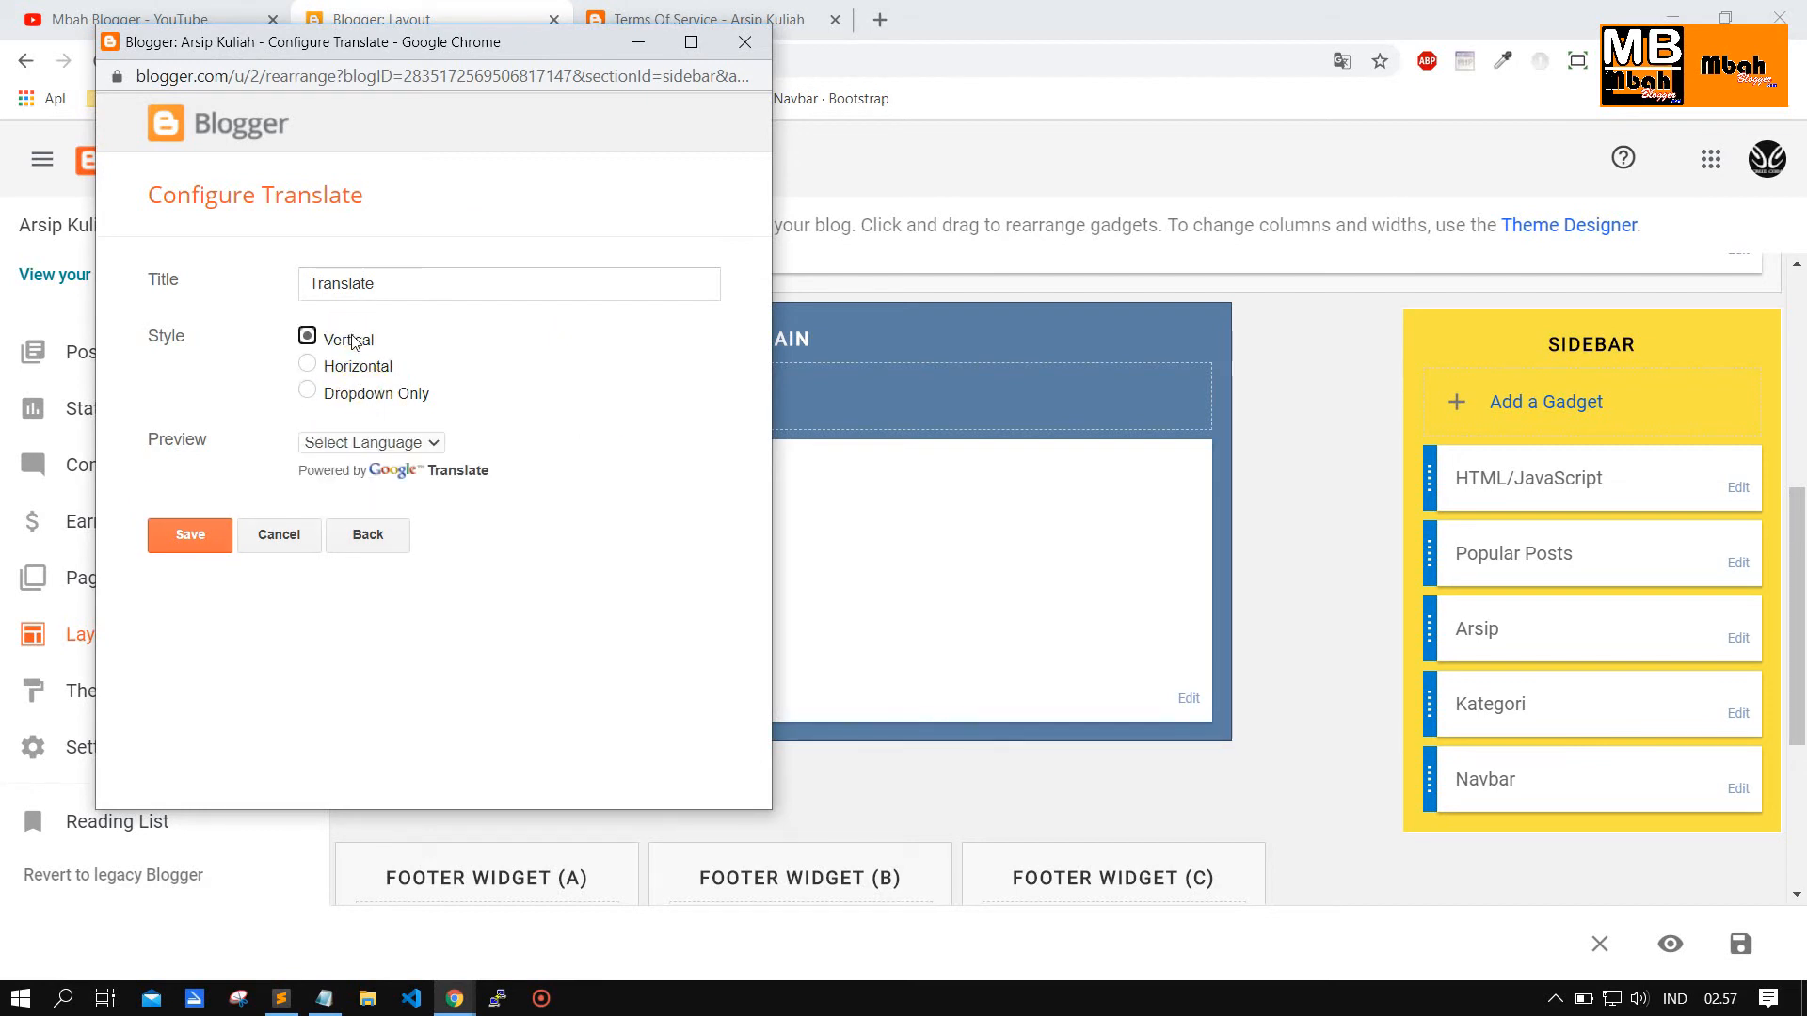
pyautogui.click(349, 396)
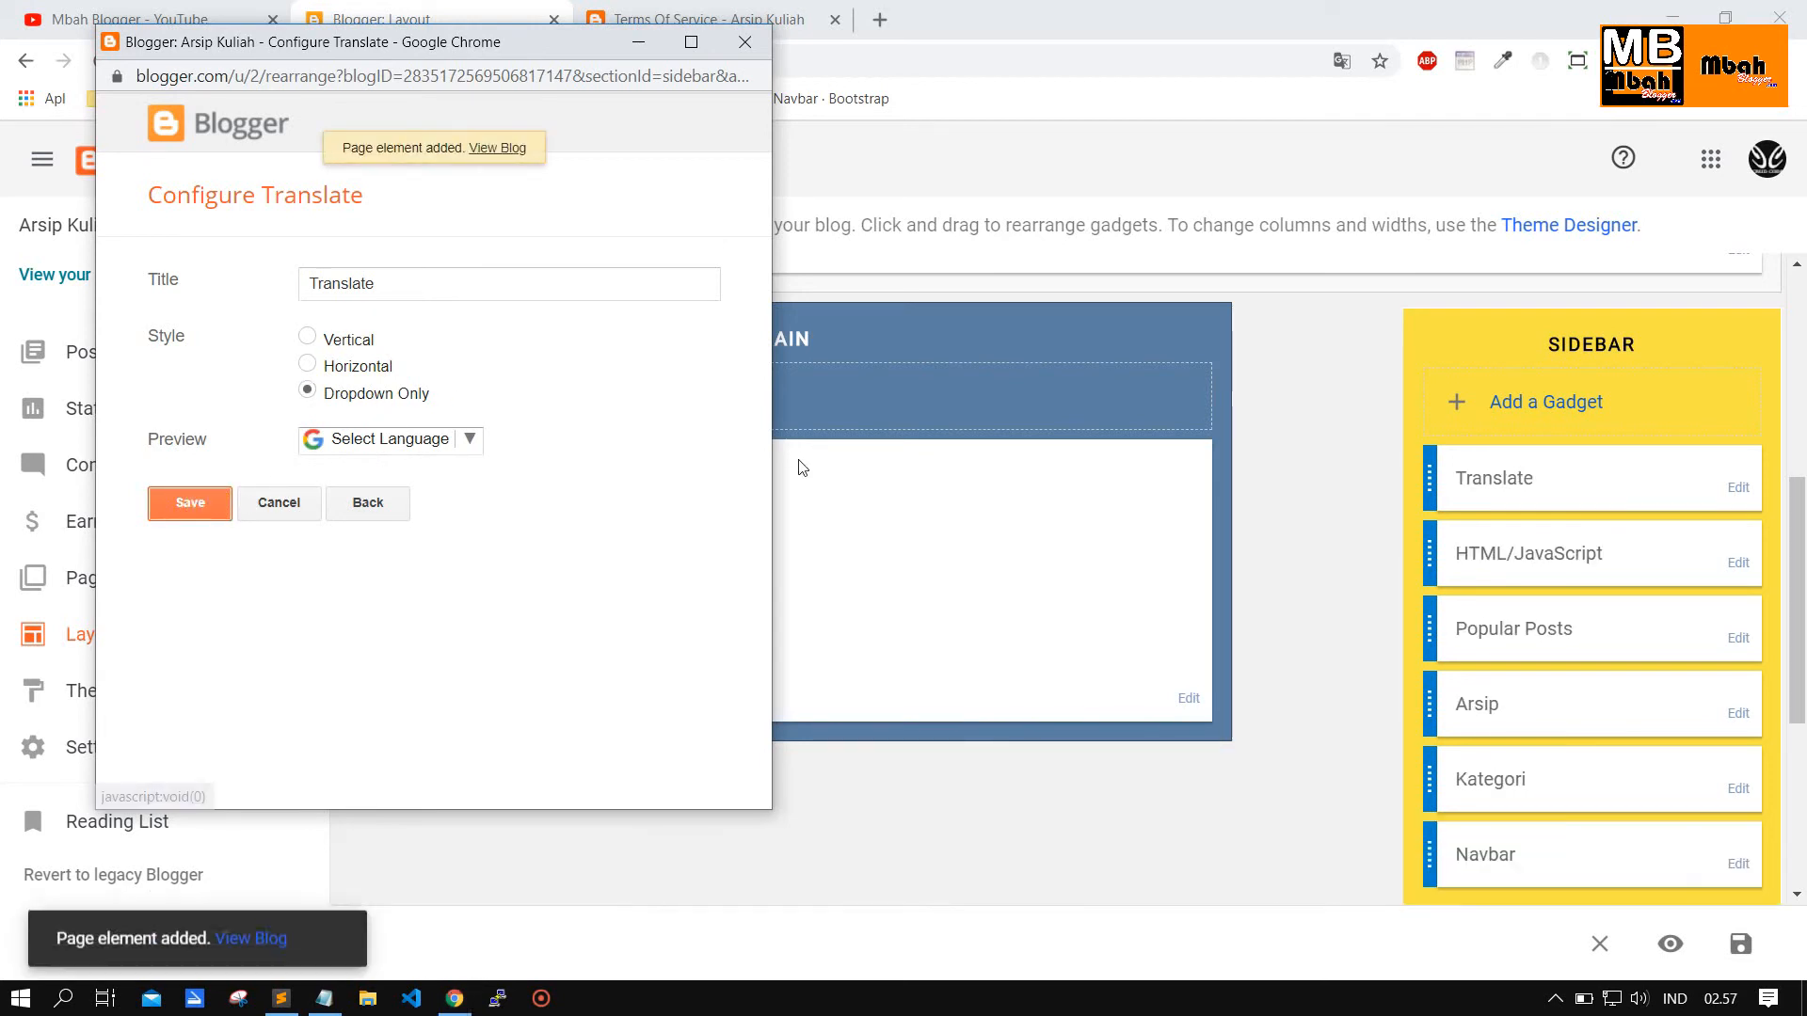
# Reload the blog and examine the Translate gadget's language list and the browser's own option for translating the page.
pyautogui.click(764, 18)
pyautogui.click(104, 61)
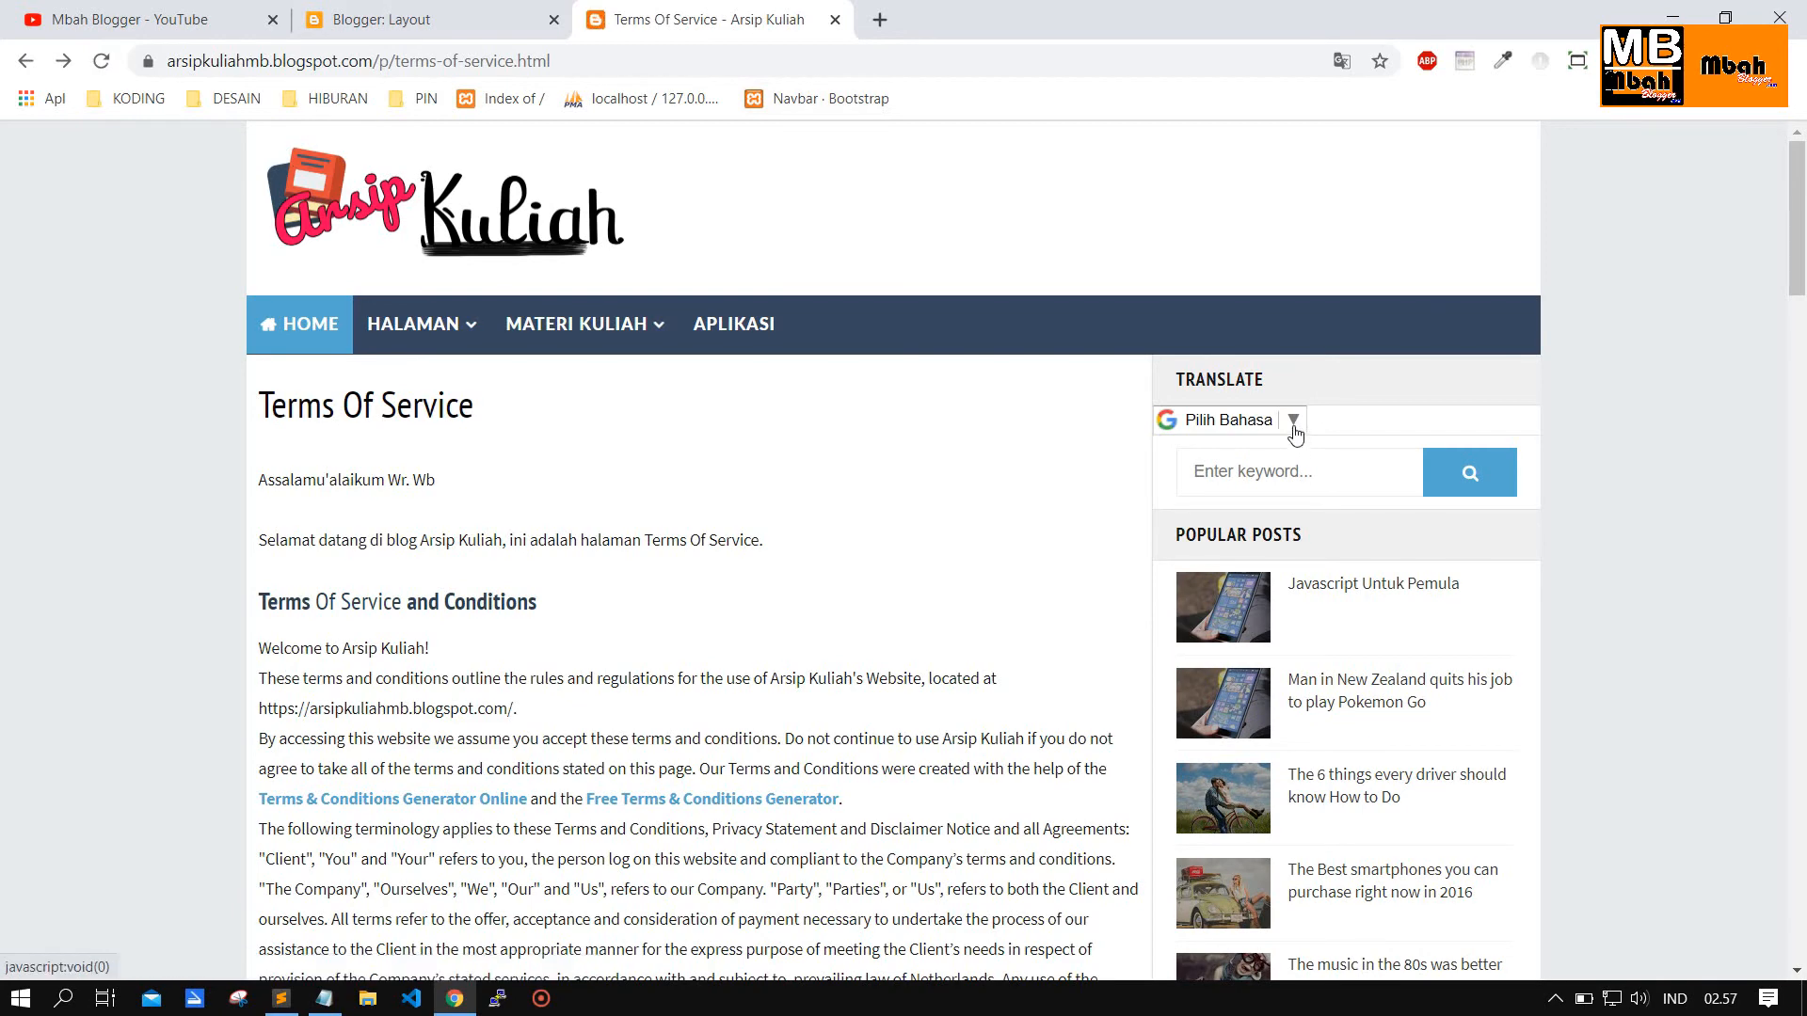
pyautogui.click(1292, 419)
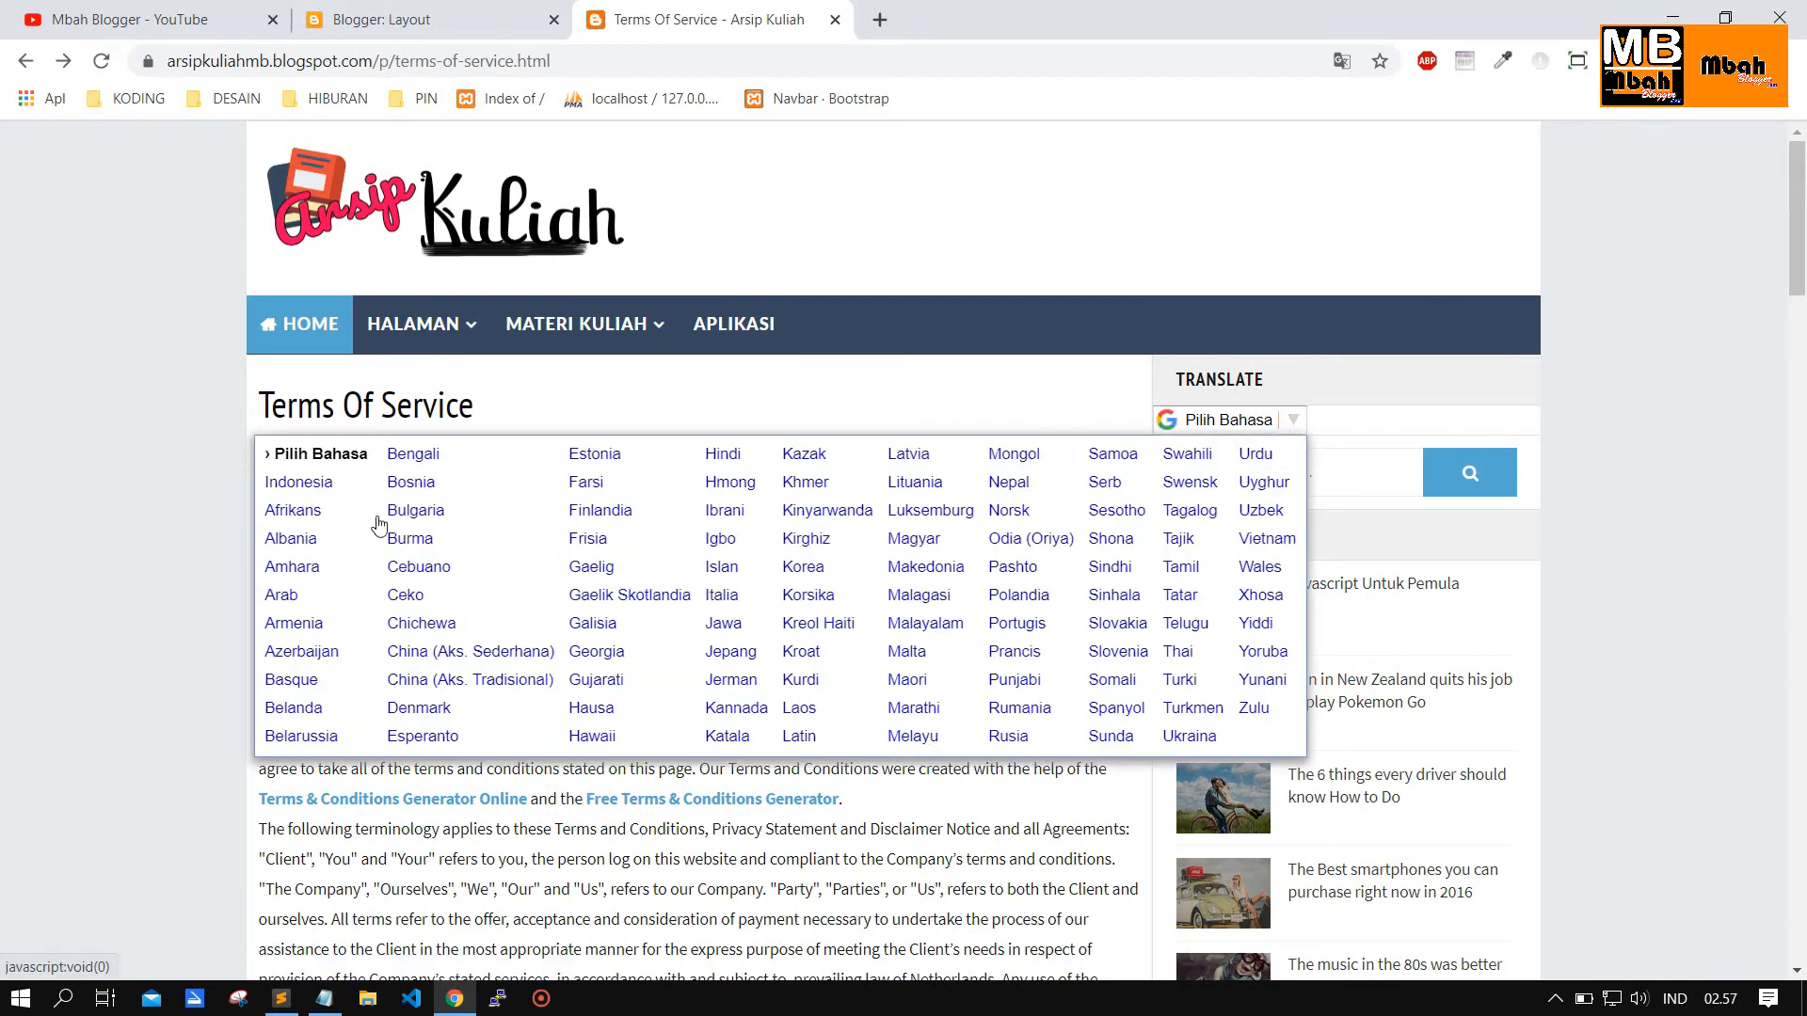
pyautogui.scroll(-9, 1622, 428)
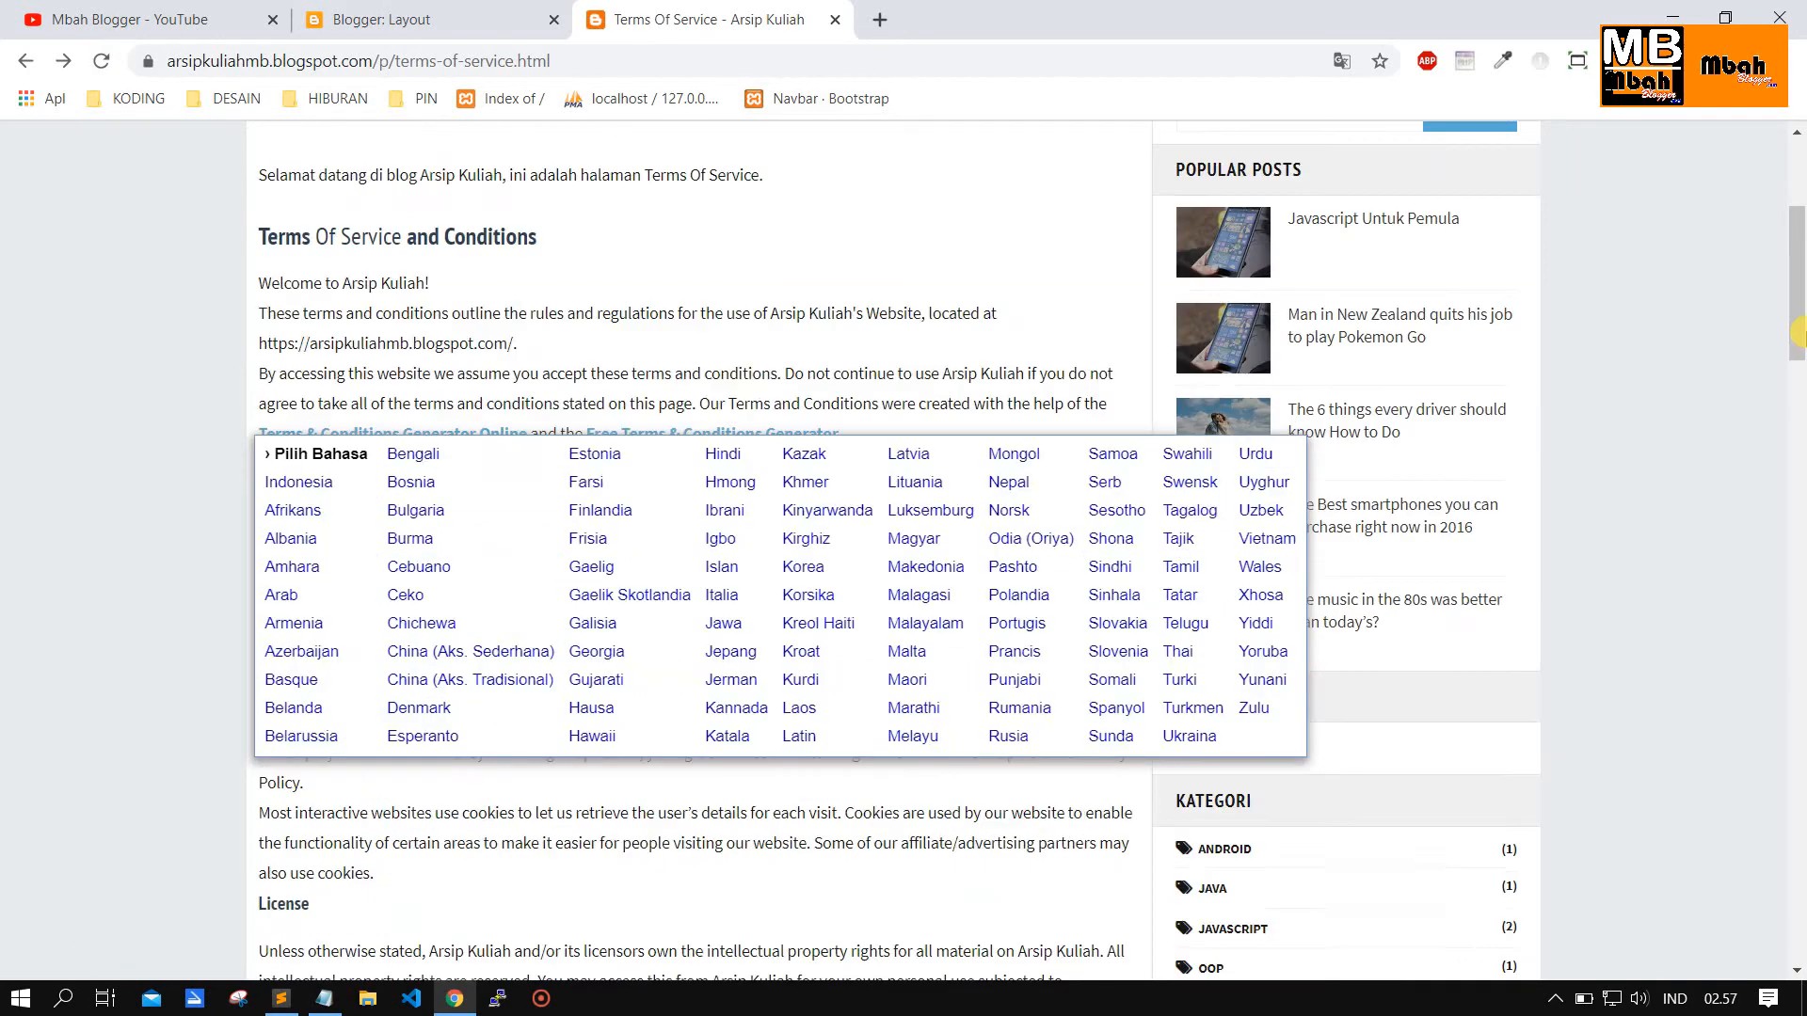
pyautogui.scroll(7, 1622, 427)
pyautogui.click(1534, 451)
pyautogui.scroll(2, 1632, 466)
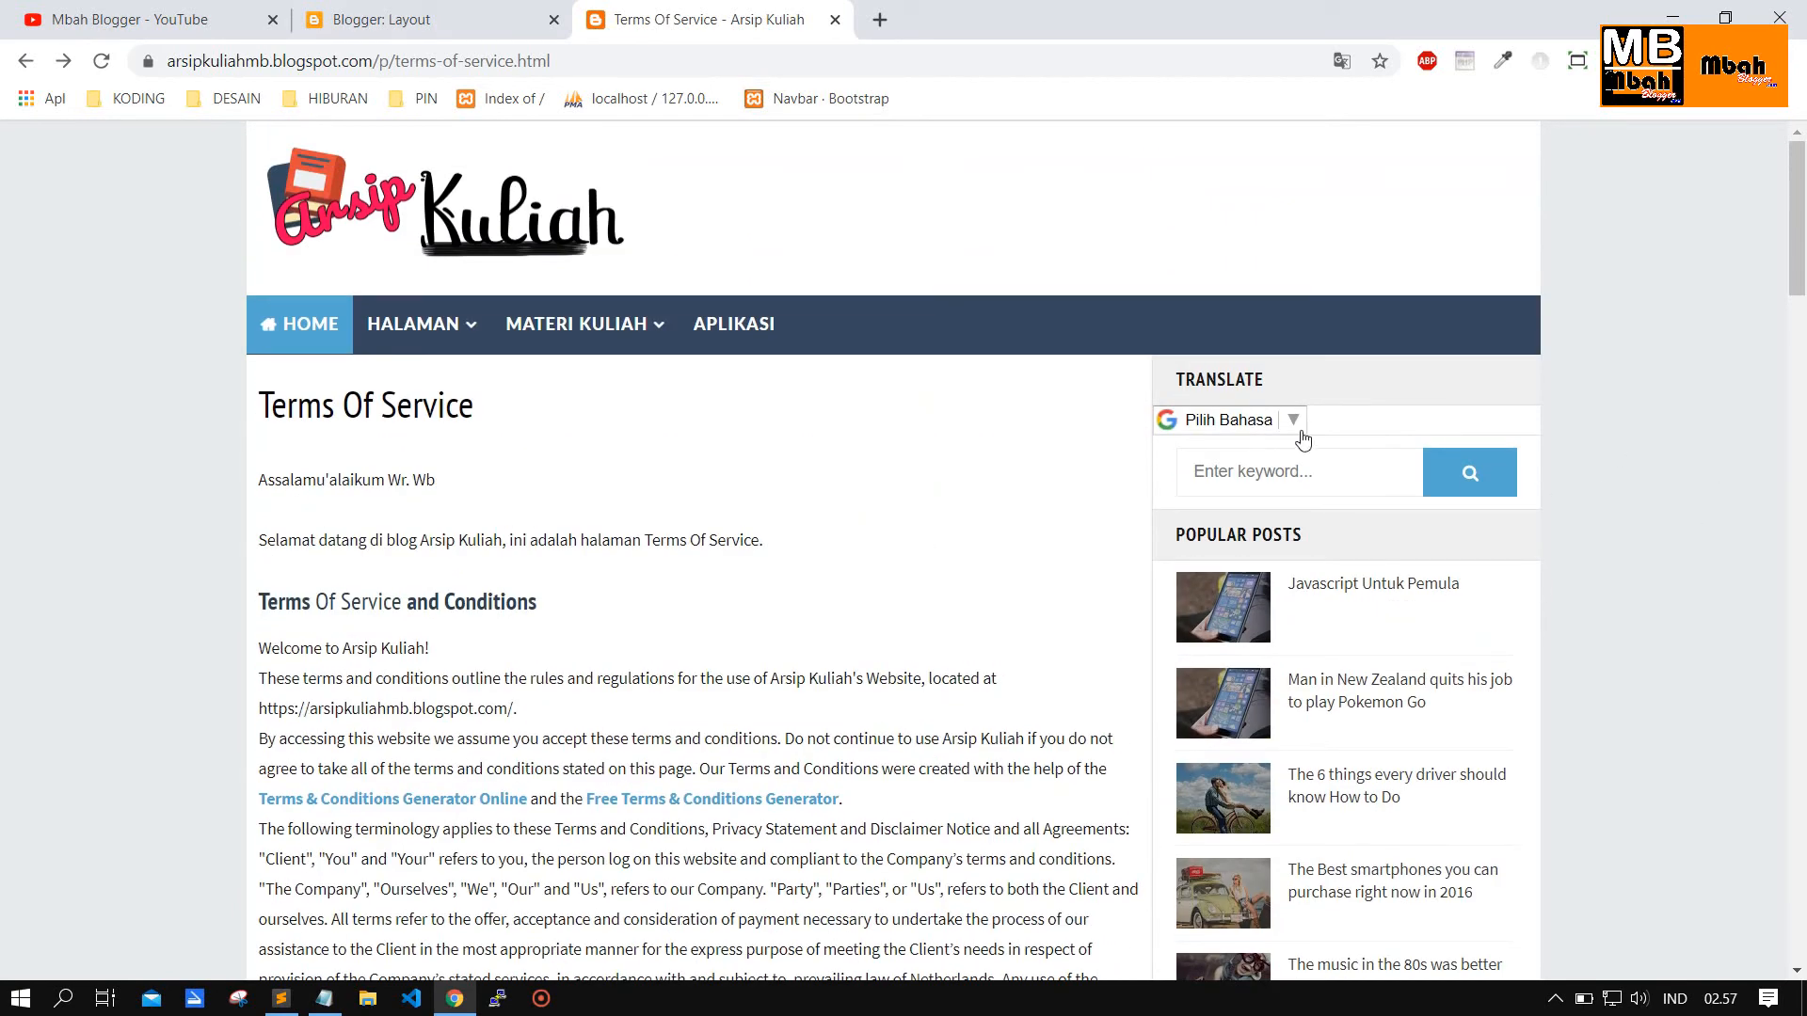
pyautogui.rightClick(715, 469)
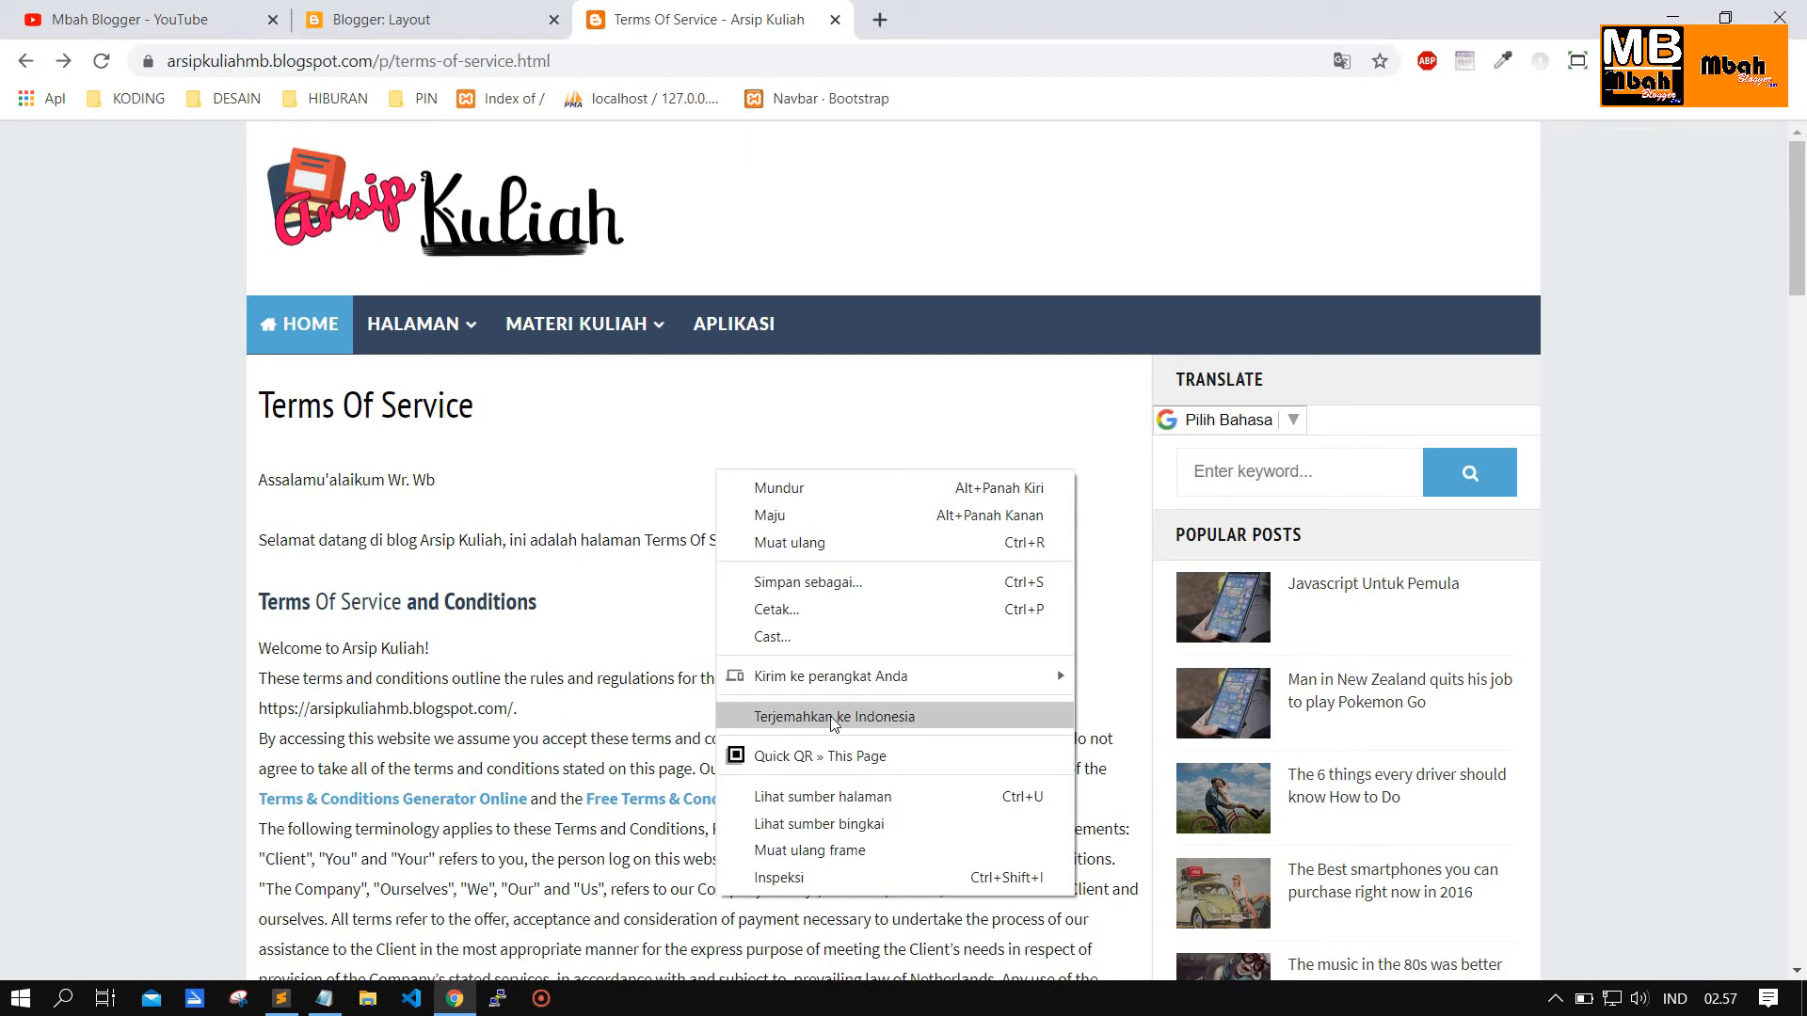
pyautogui.click(537, 461)
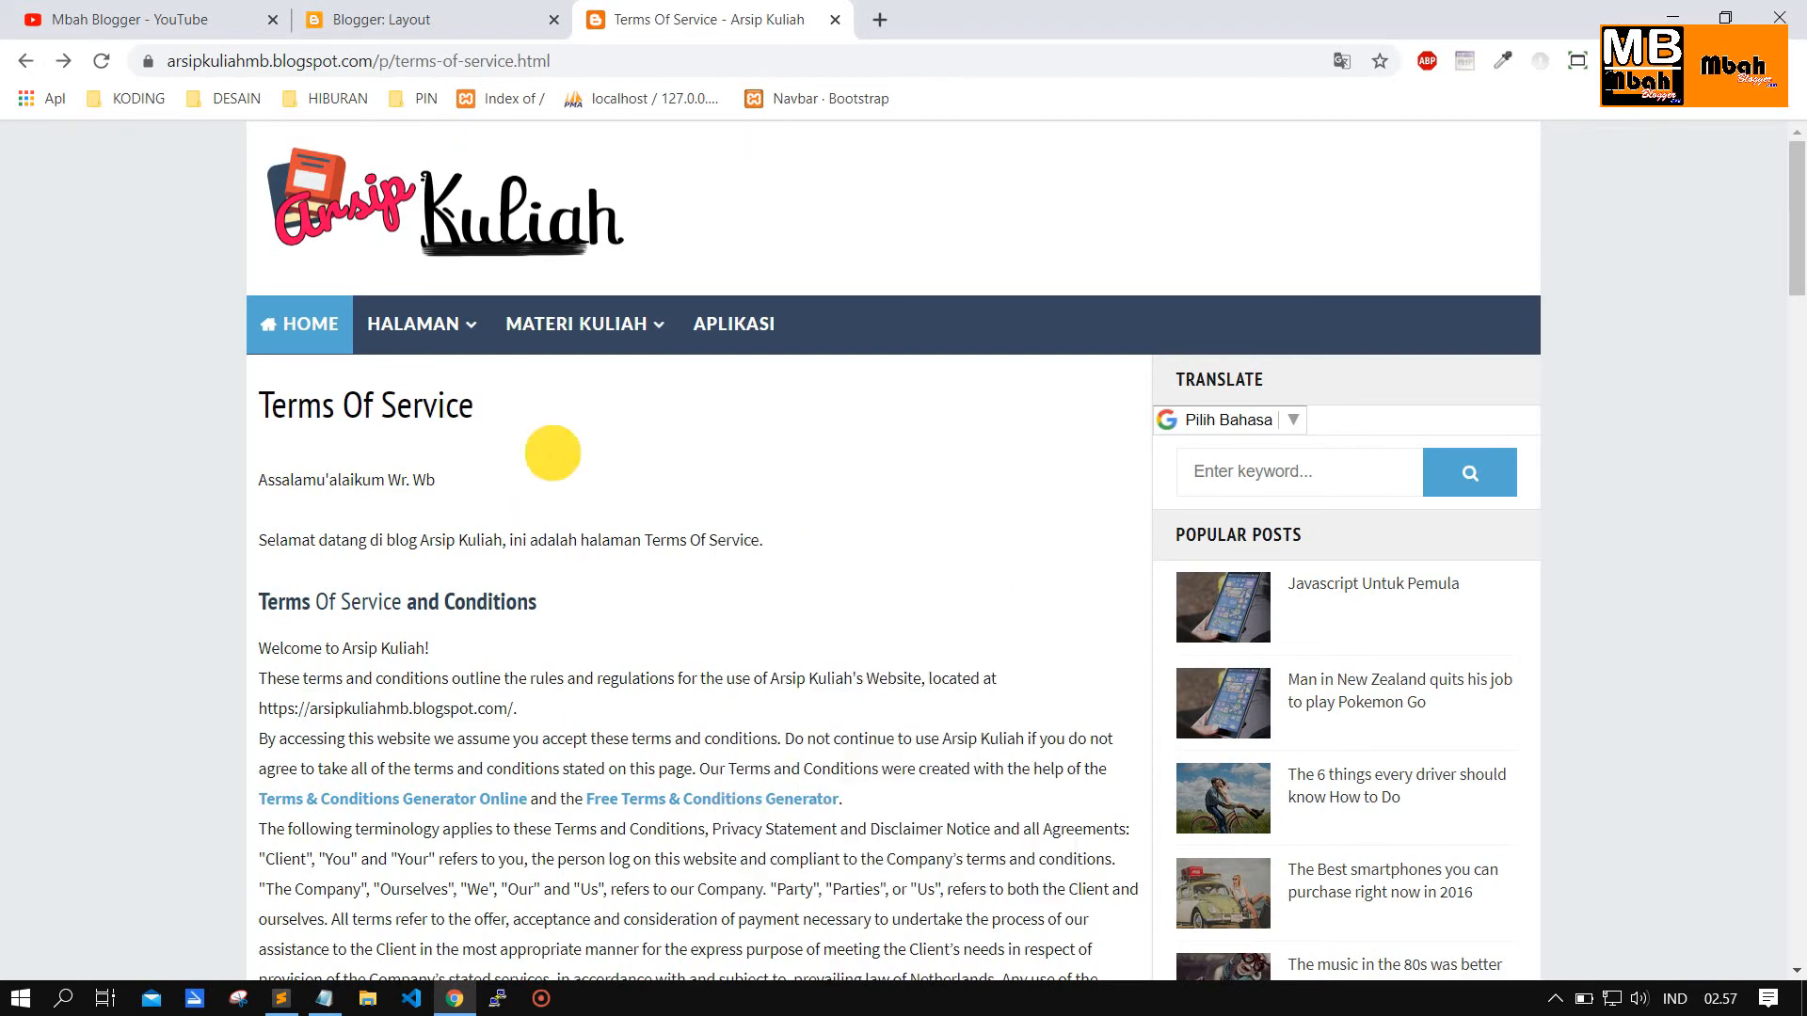
# Return to the blog layout and remove the Translate gadget from the sidebar.
pyautogui.click(448, 11)
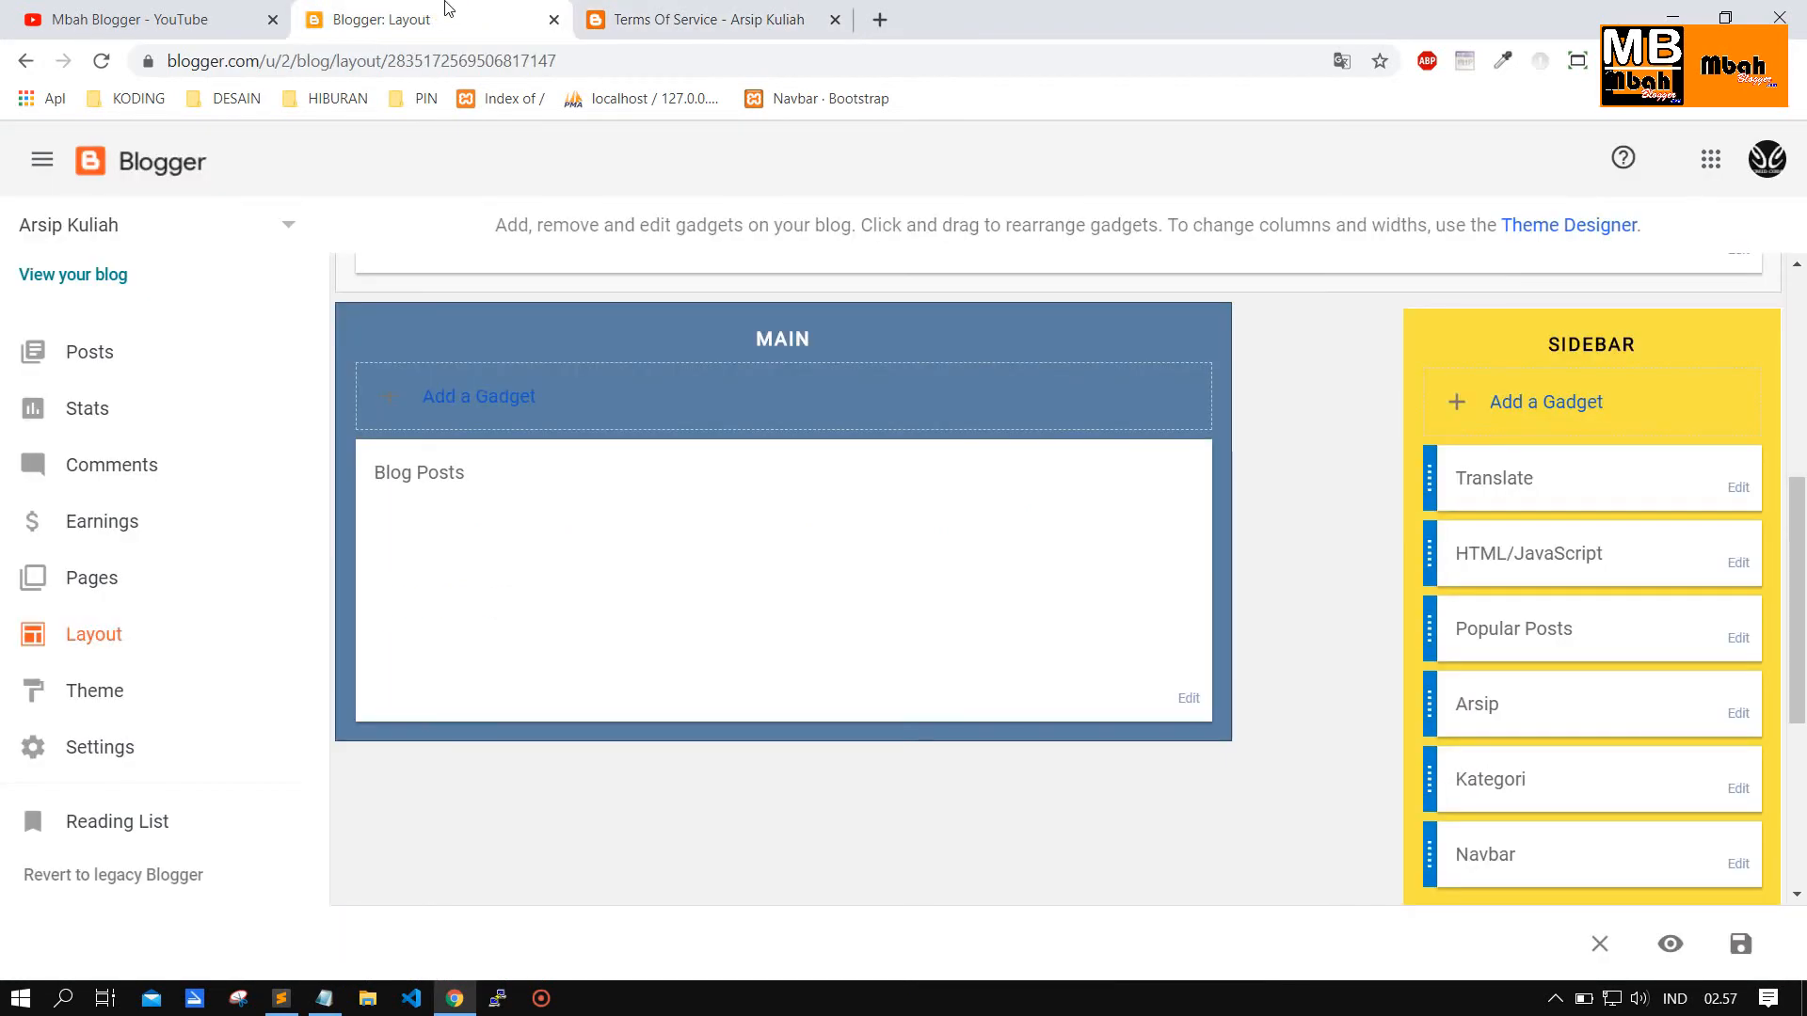
pyautogui.click(1737, 487)
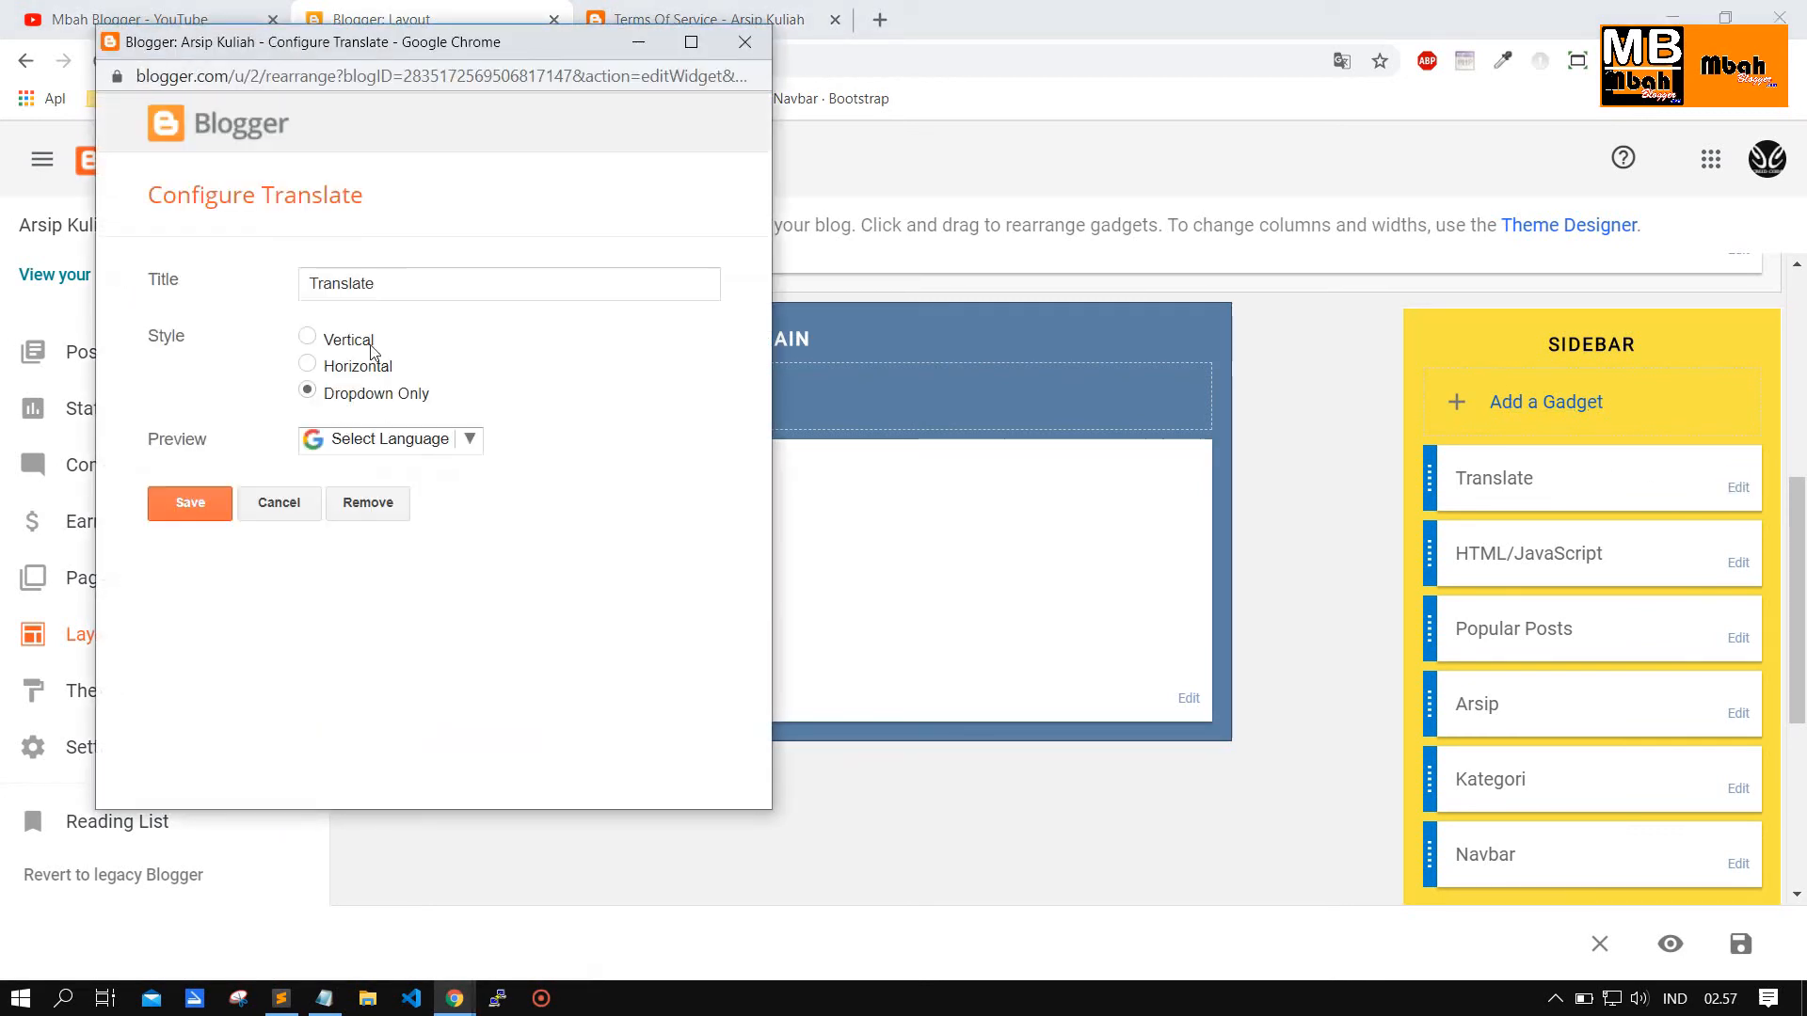
pyautogui.click(377, 500)
pyautogui.click(538, 224)
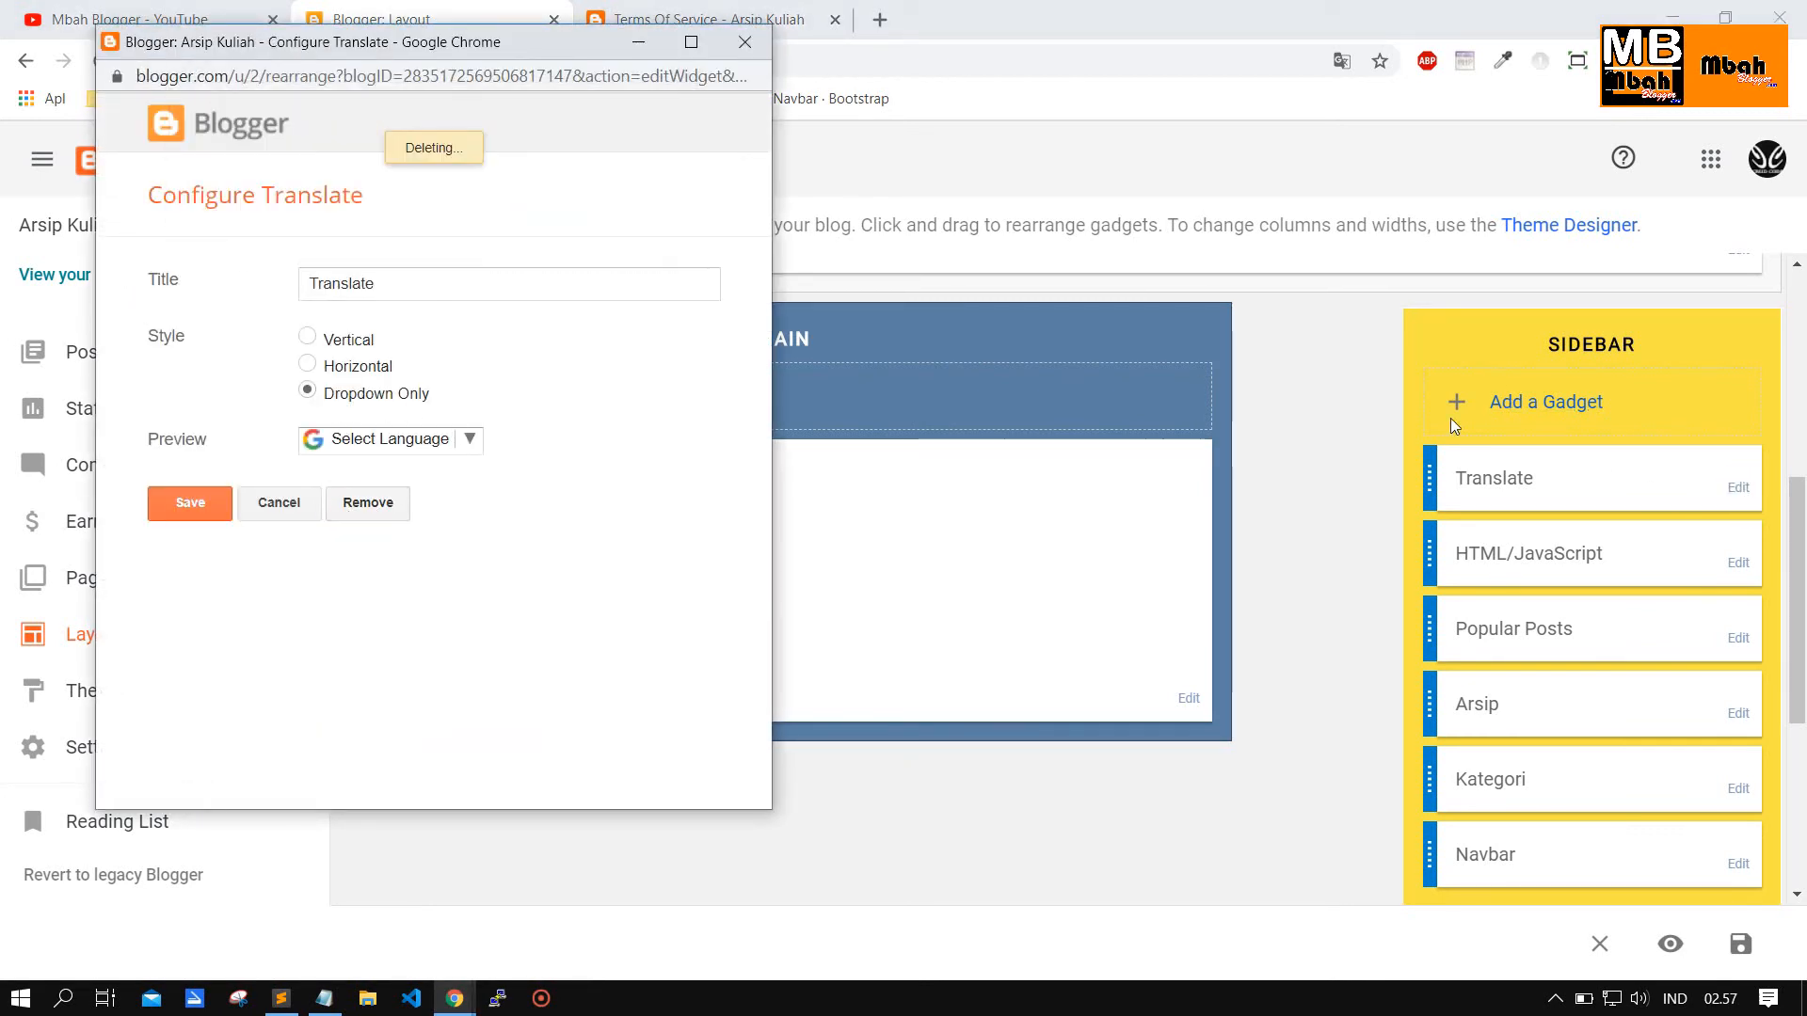
# Add the Contact Form gadget to the sidebar with the title Contact Form and save it.
pyautogui.click(1520, 405)
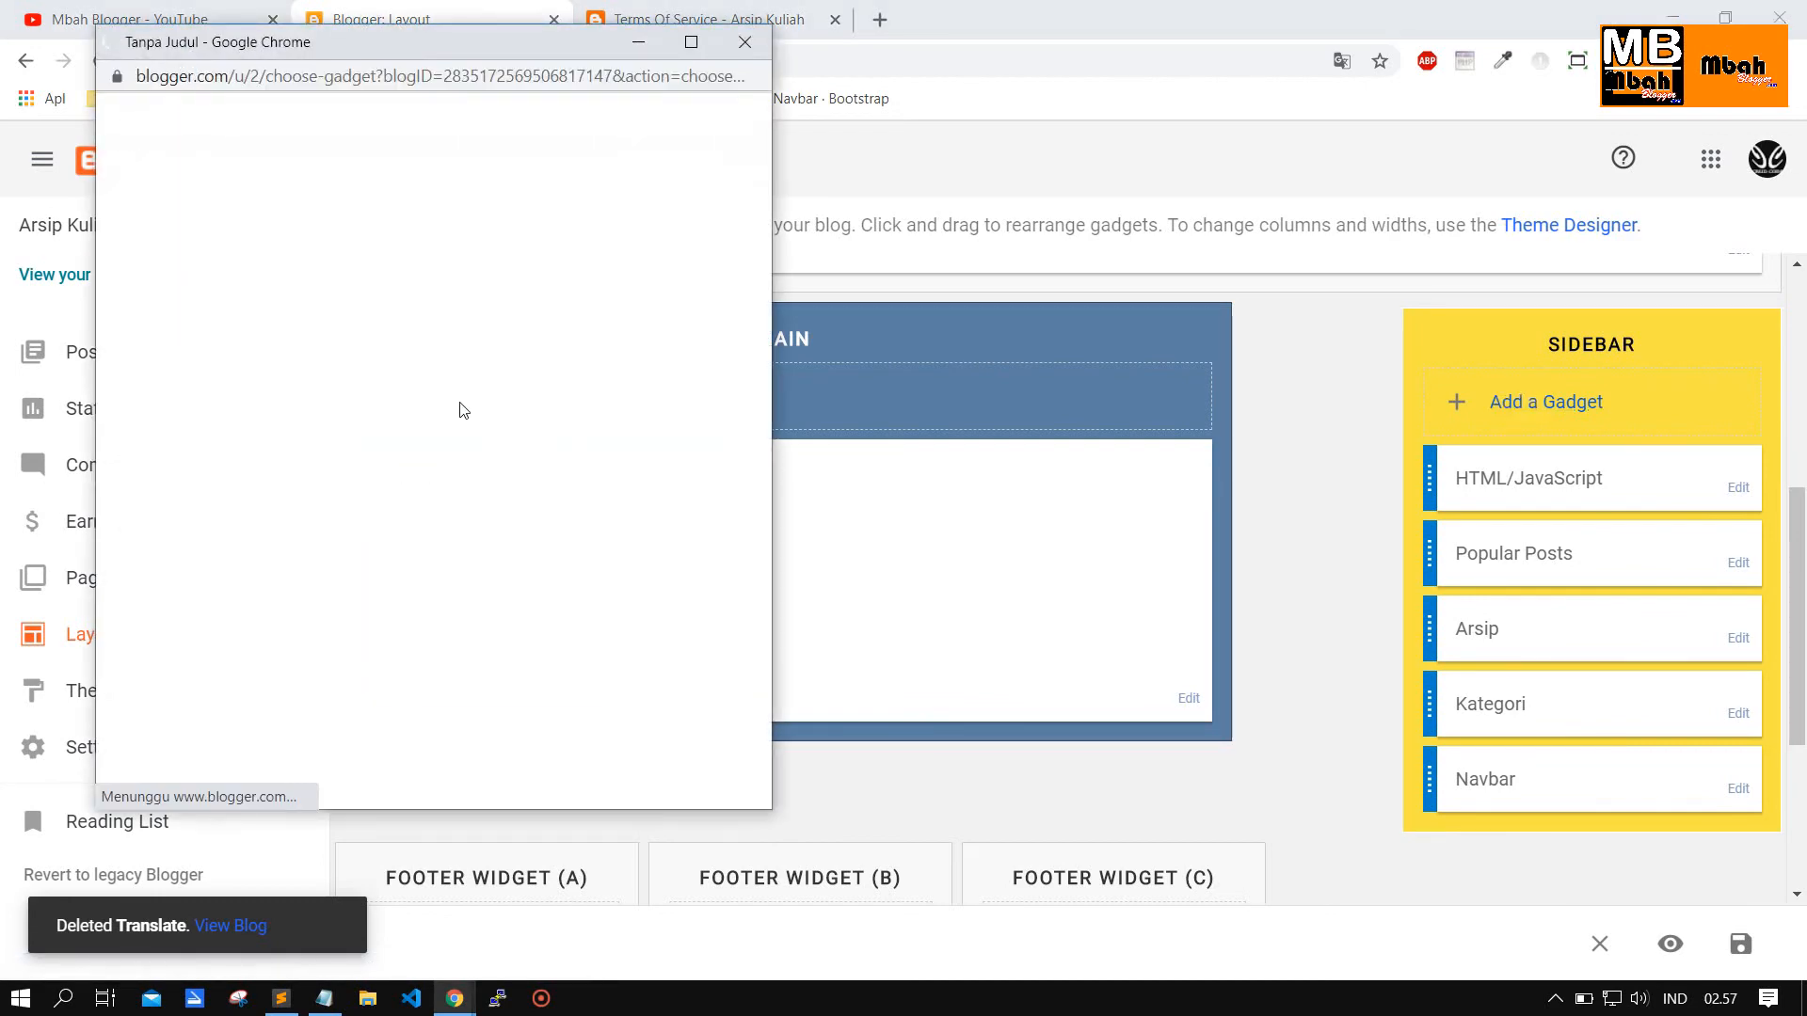
pyautogui.scroll(-6, 417, 489)
pyautogui.scroll(-10, 417, 490)
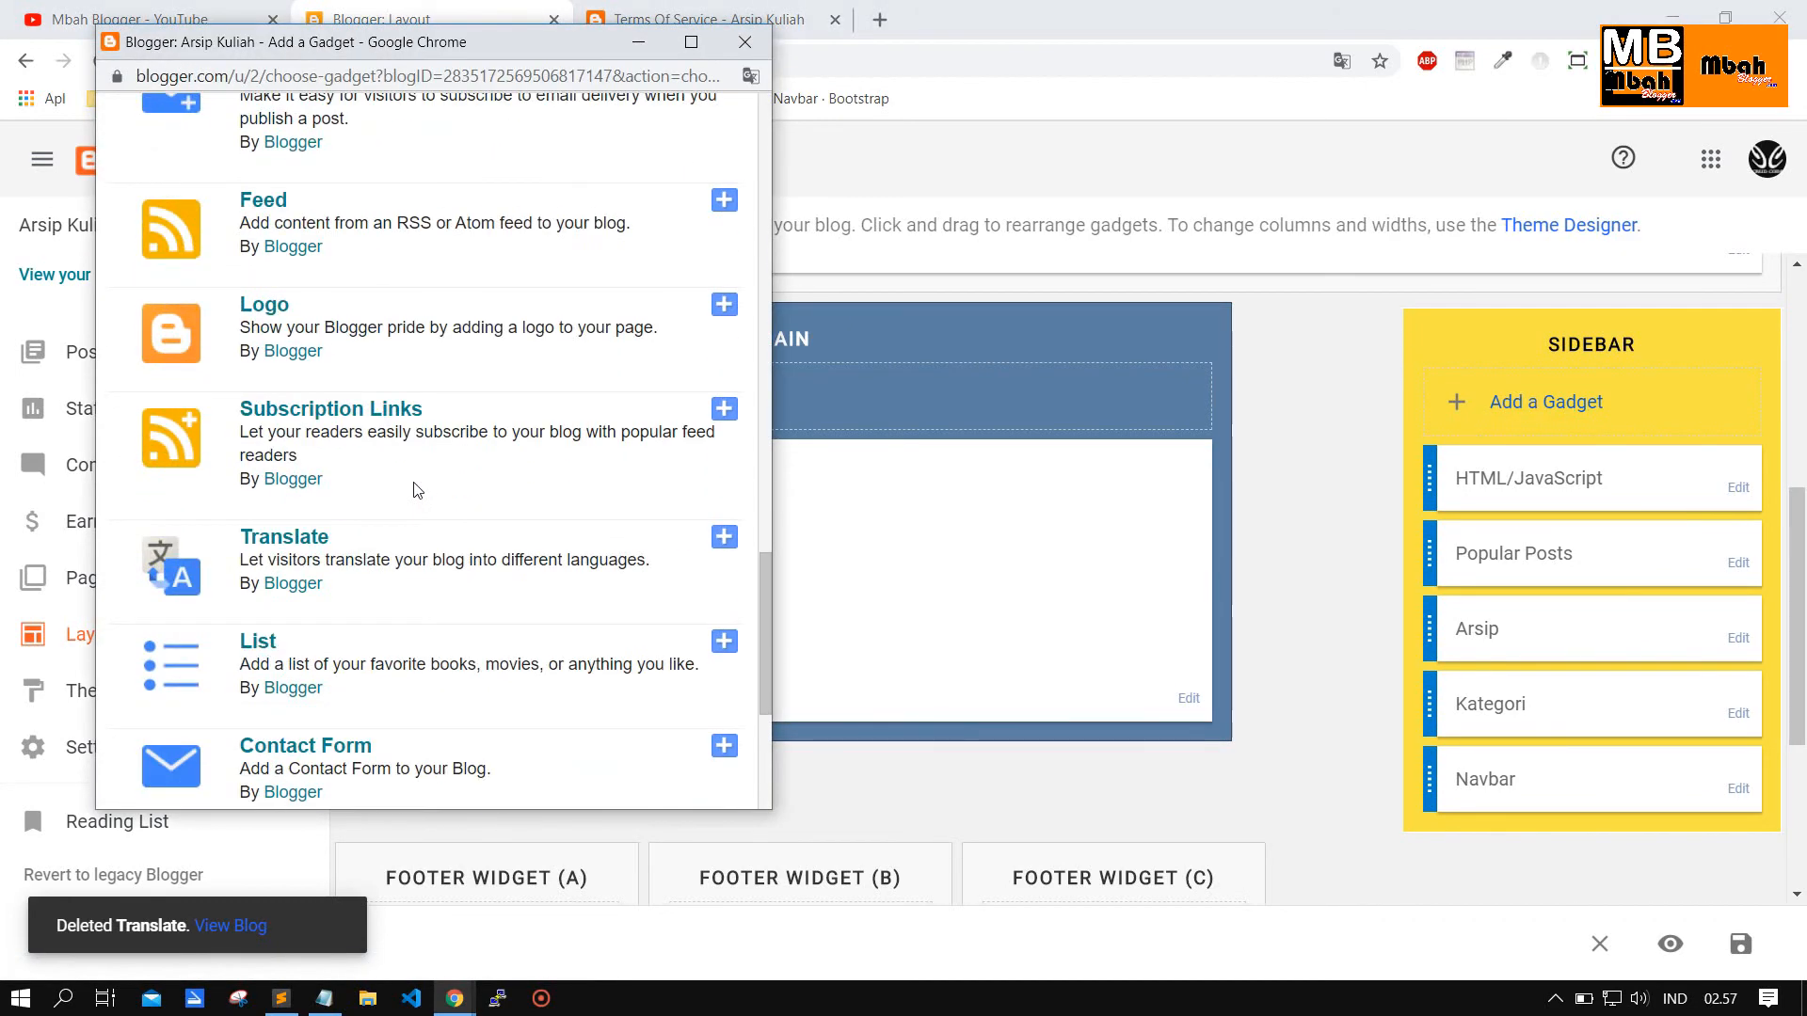
pyautogui.scroll(1, 366, 434)
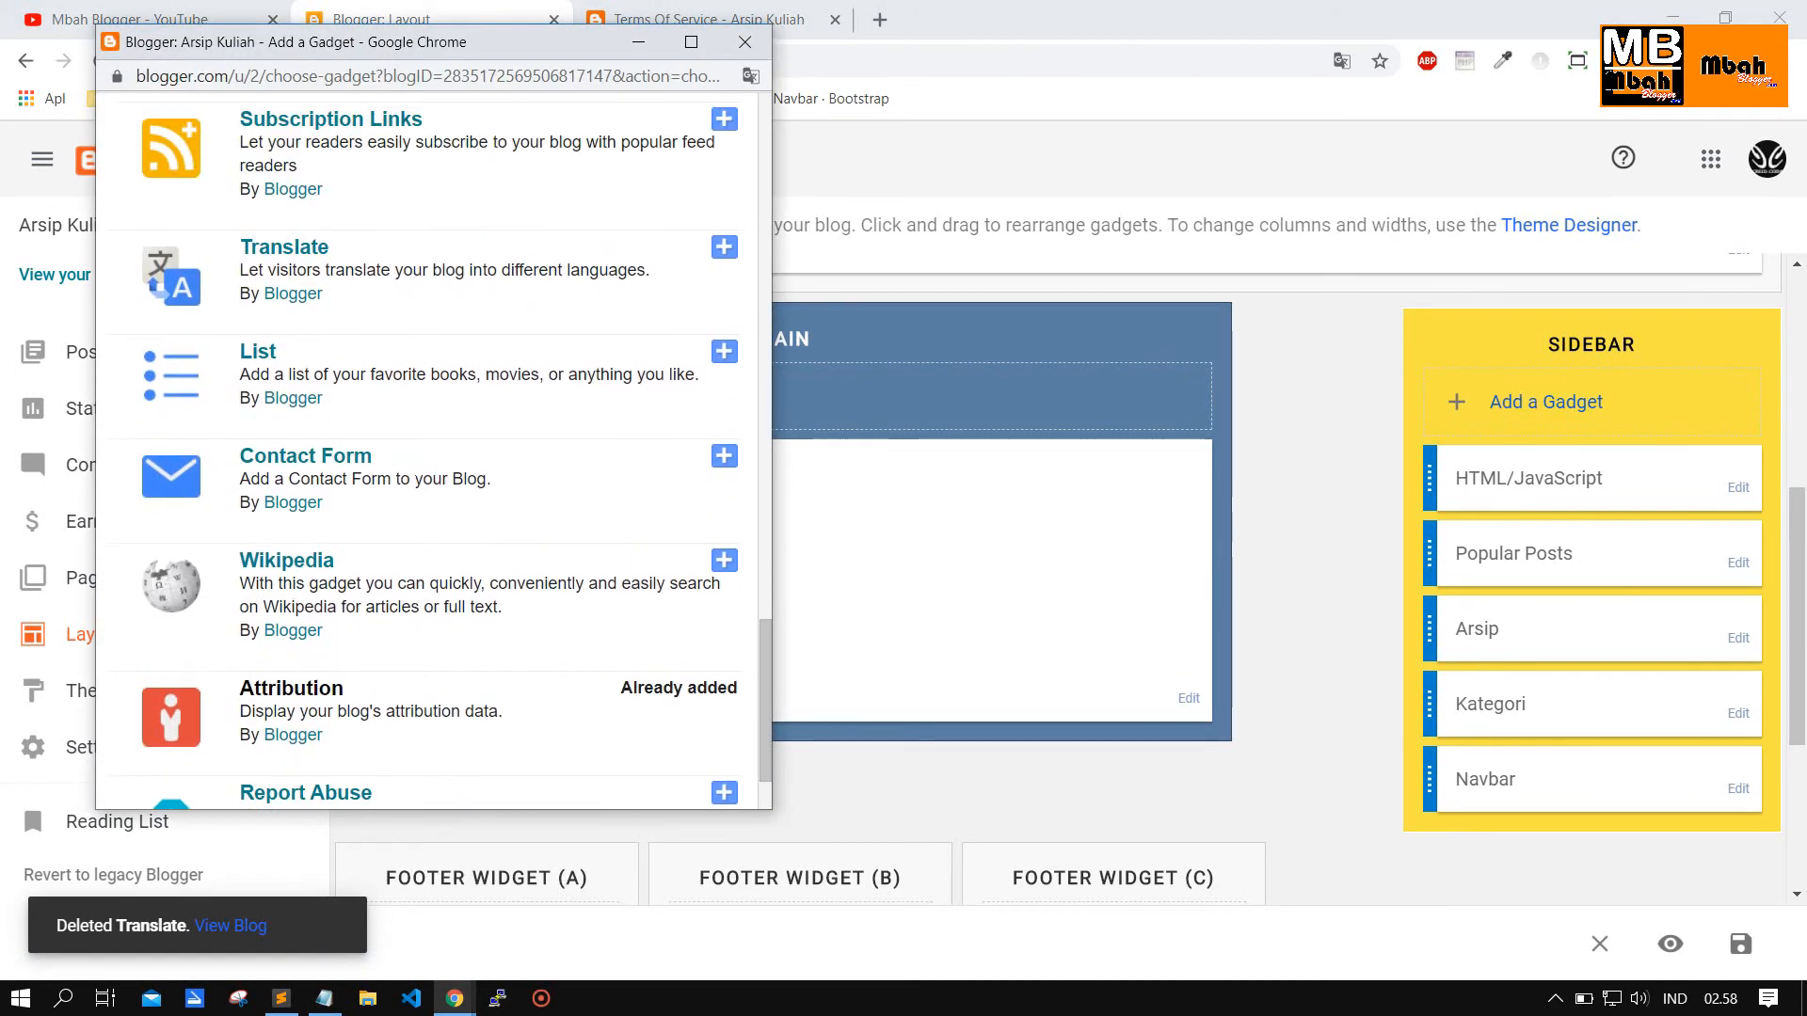
pyautogui.scroll(10, 552, 367)
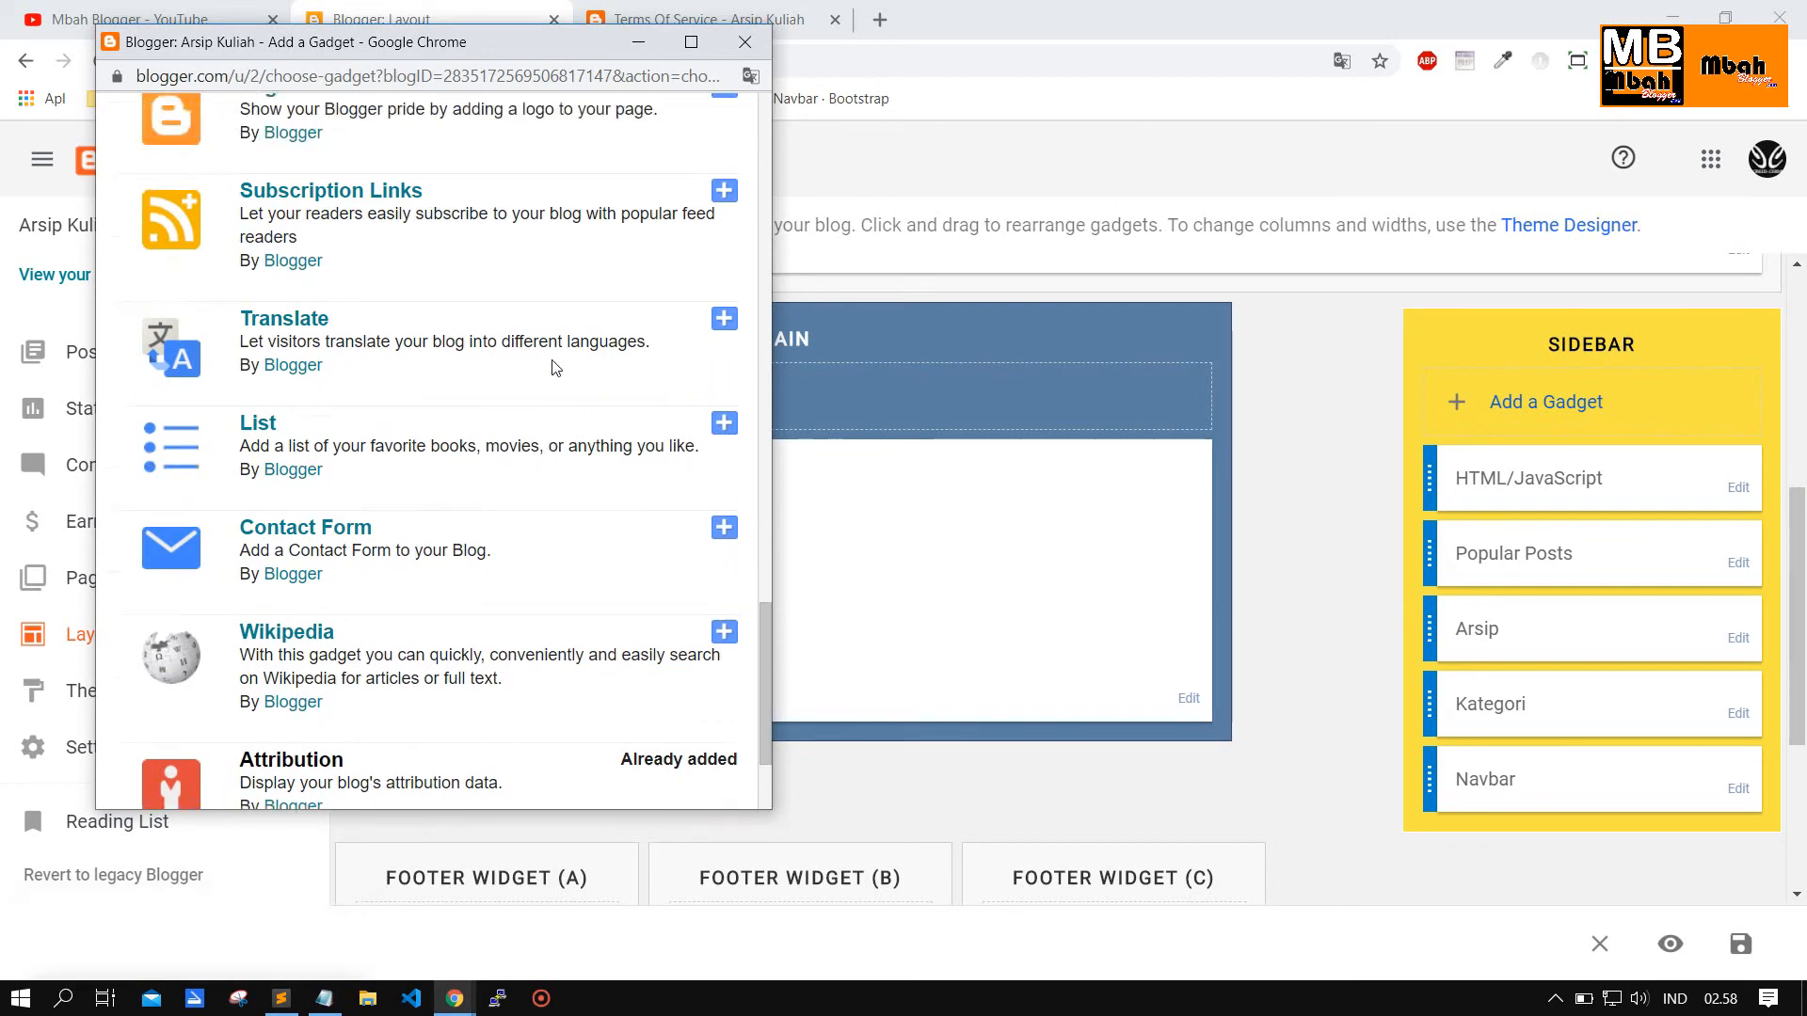
pyautogui.scroll(-10, 446, 444)
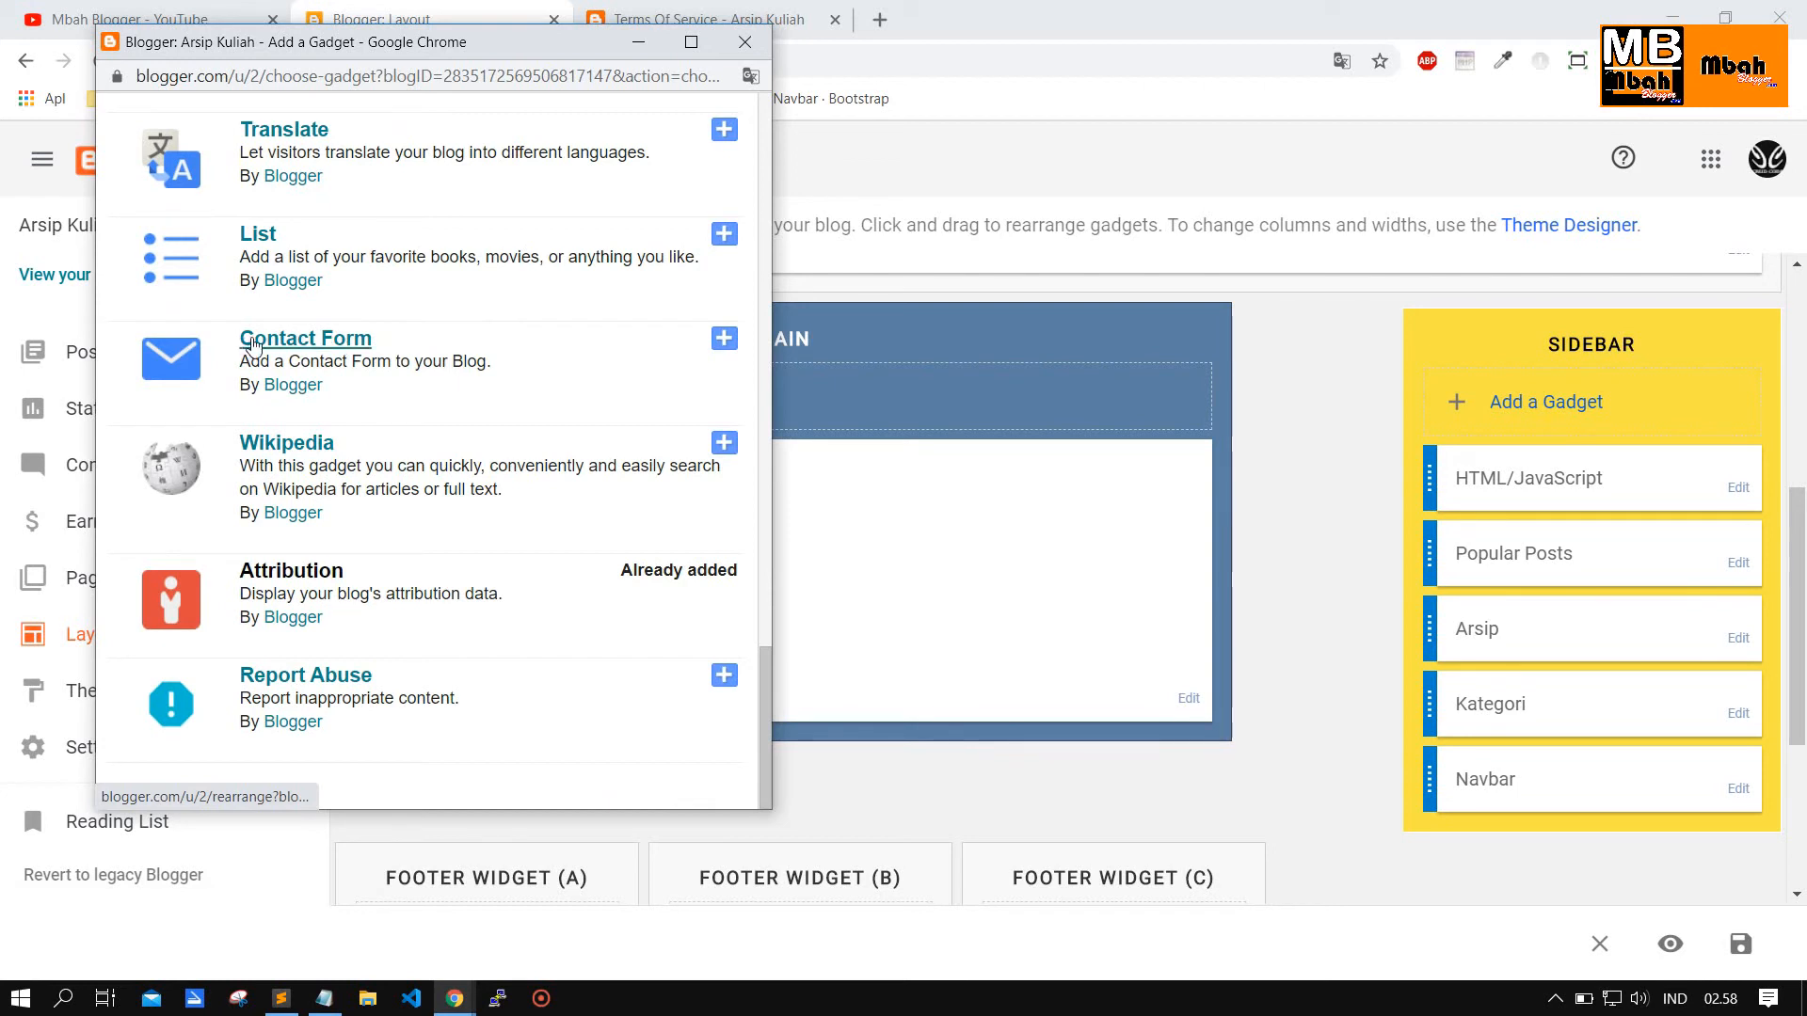
pyautogui.click(724, 340)
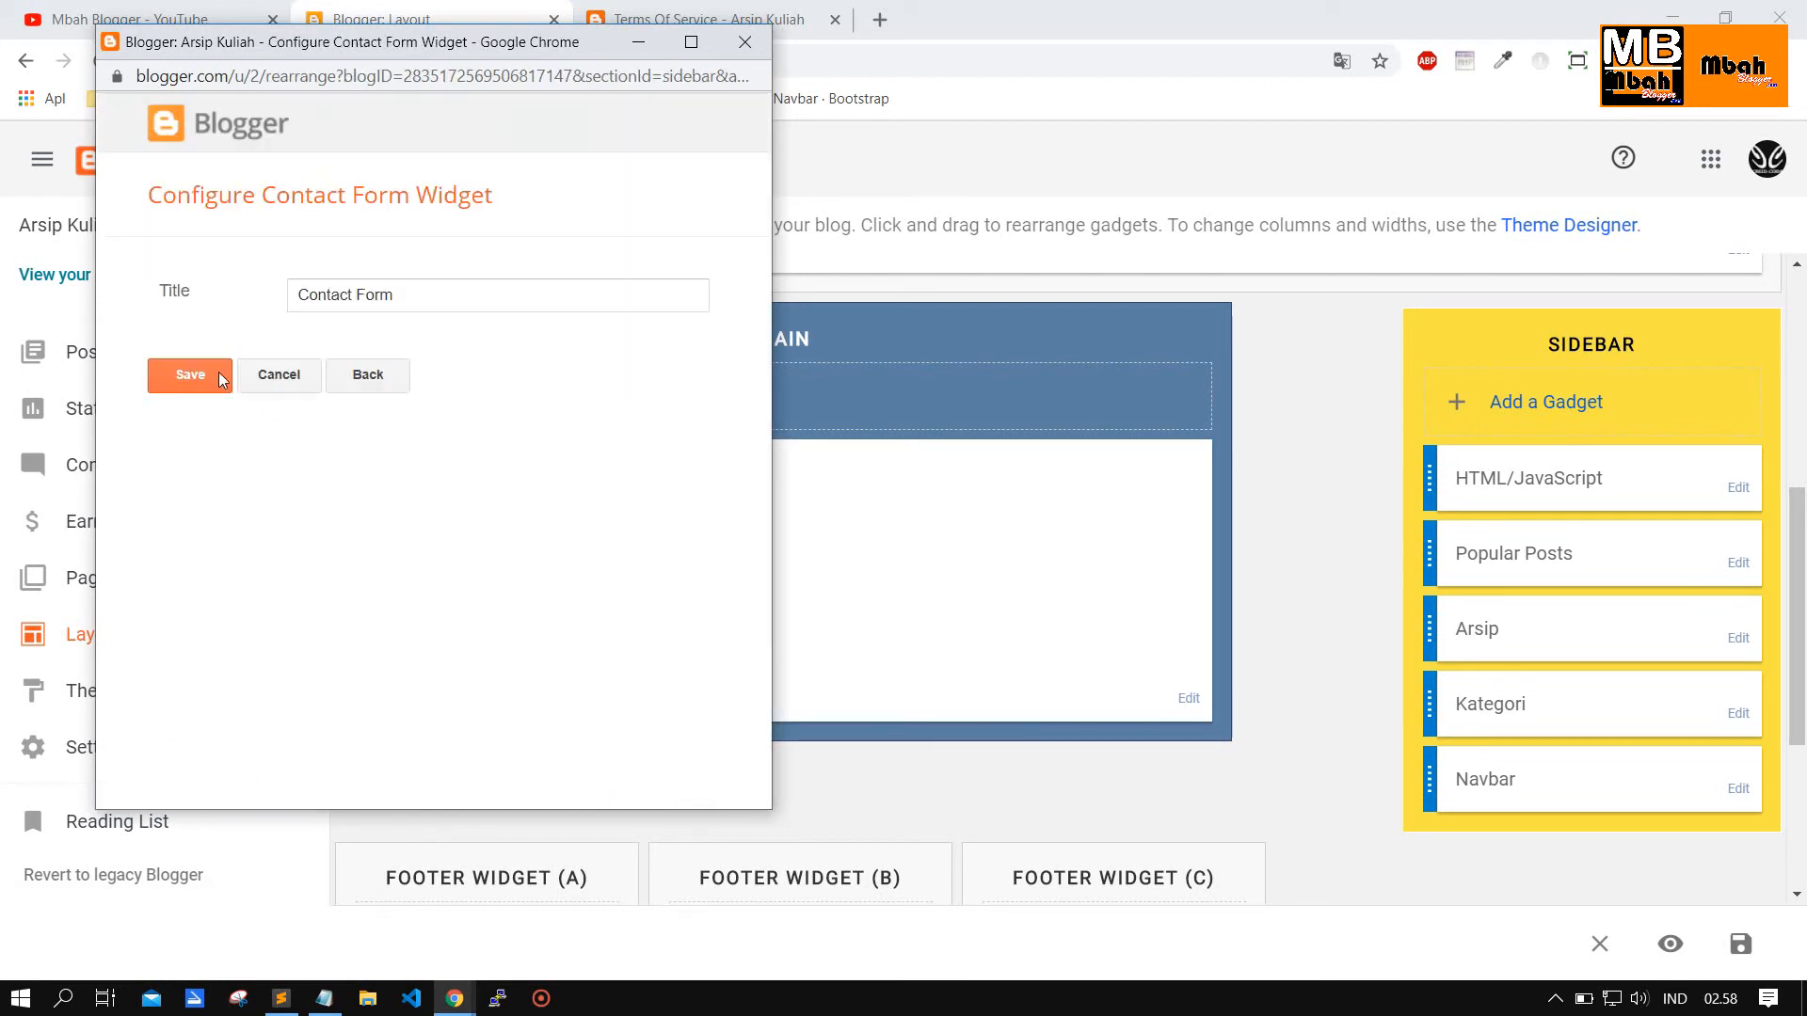
pyautogui.click(190, 375)
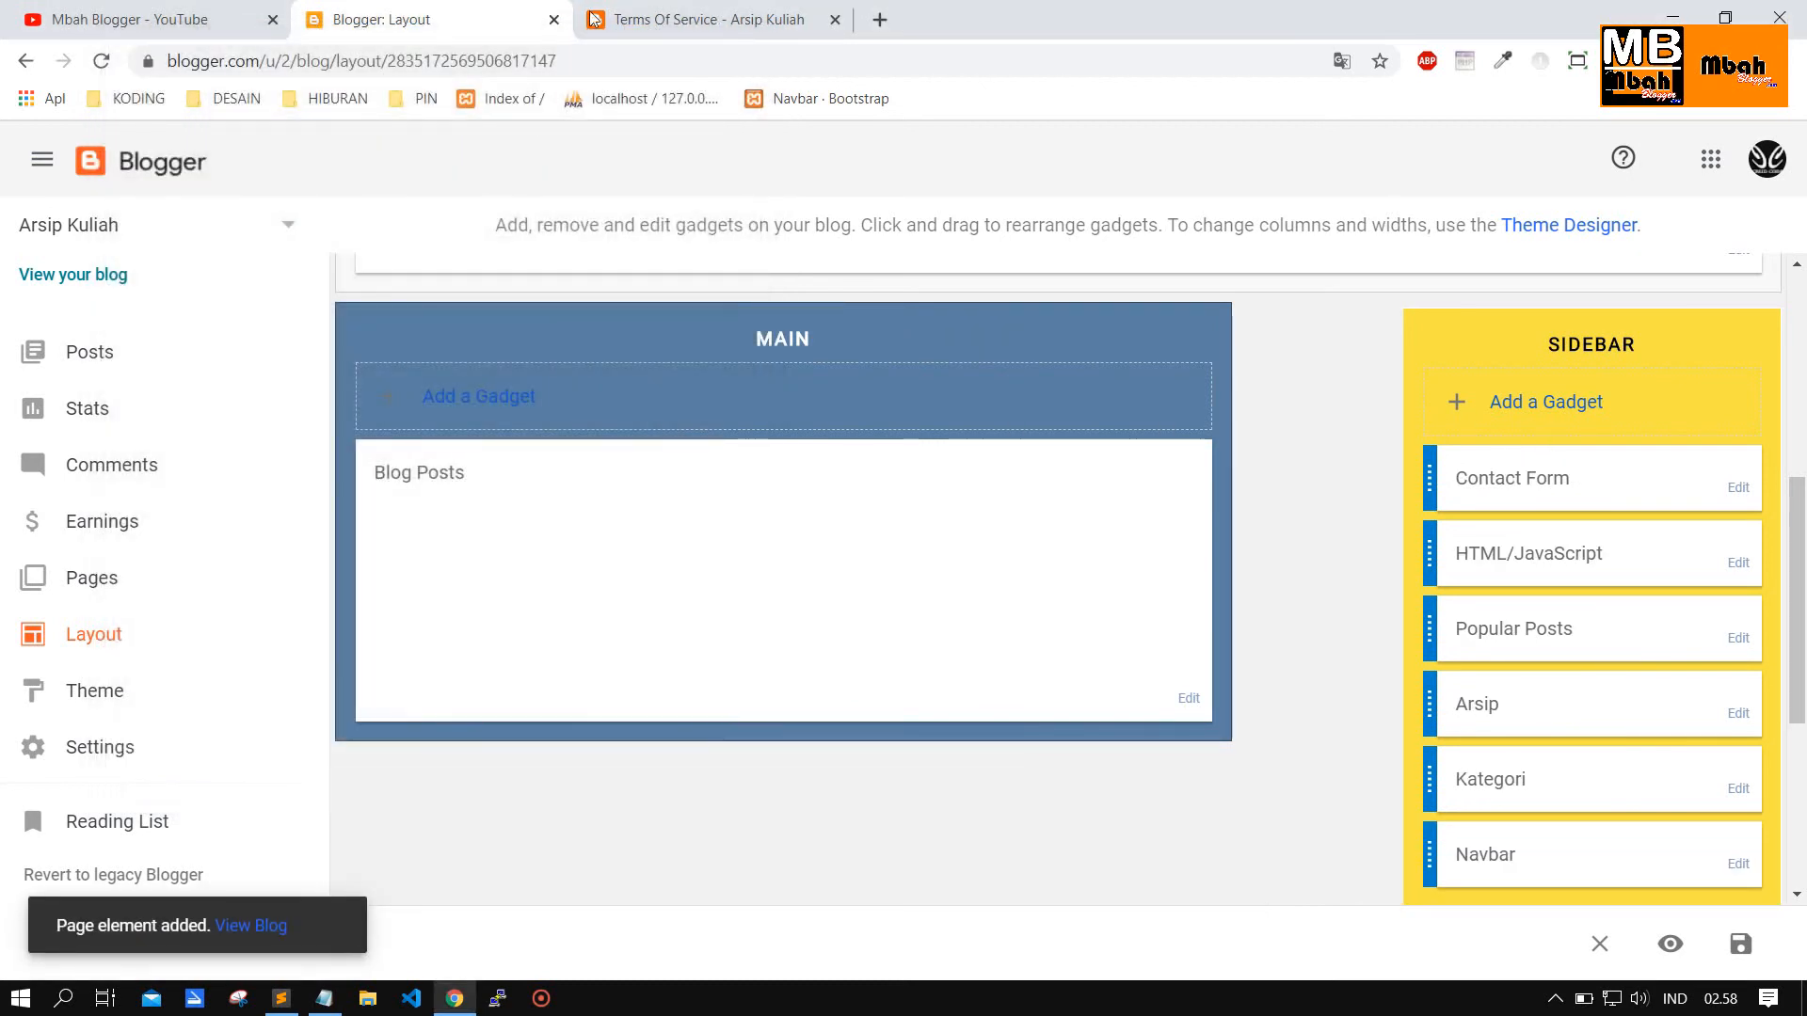
# Reload the blog and check the contact form's Name, Email and Message fields in the sidebar.
pyautogui.click(593, 17)
pyautogui.click(103, 62)
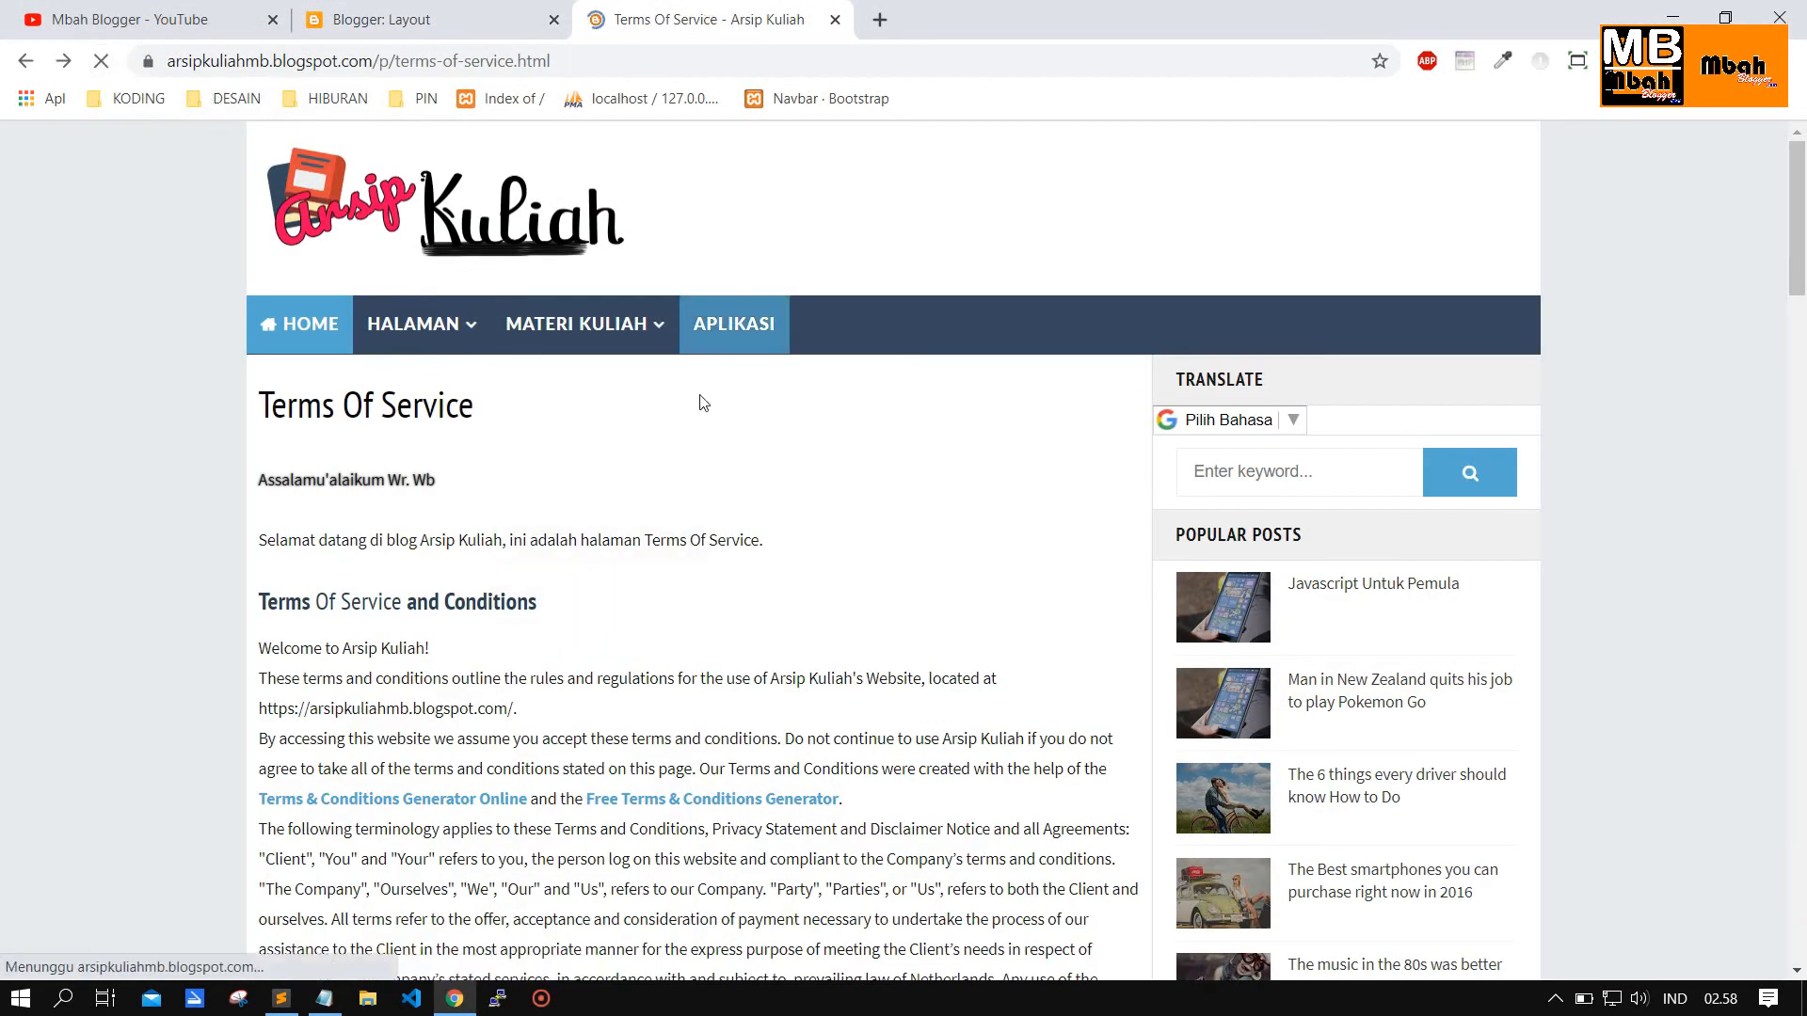
pyautogui.click(1346, 471)
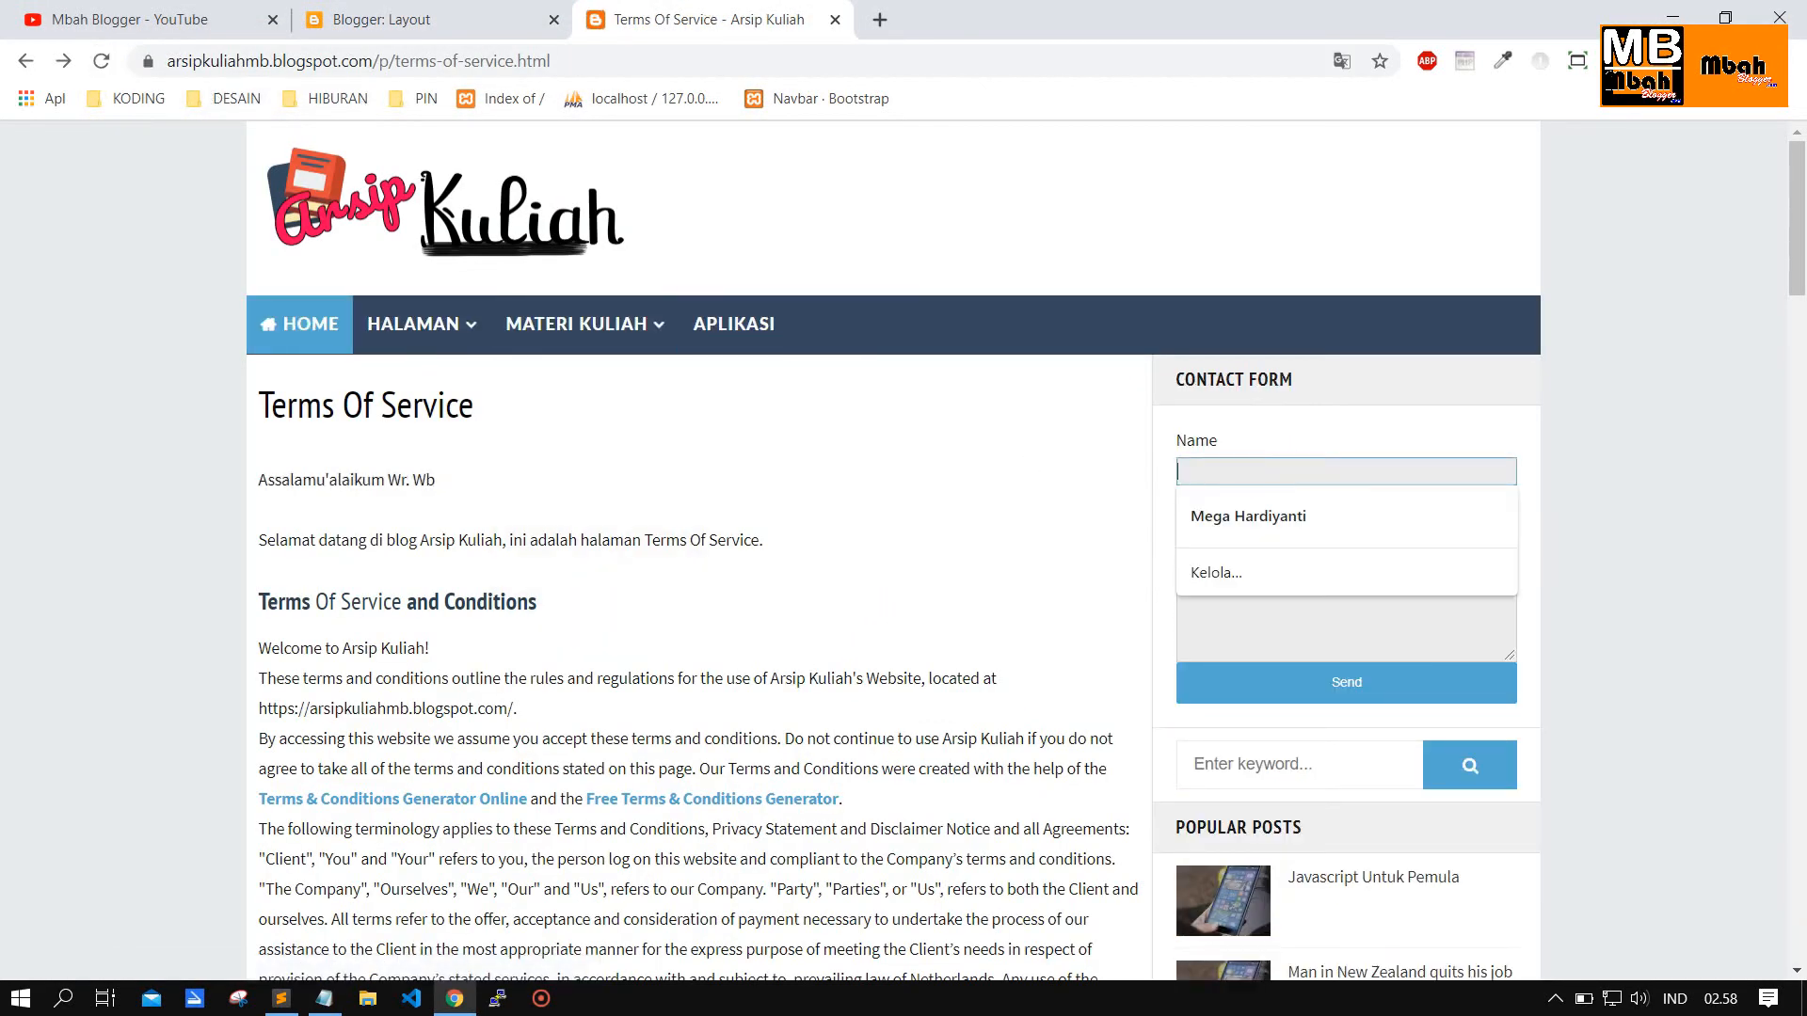
pyautogui.click(1638, 478)
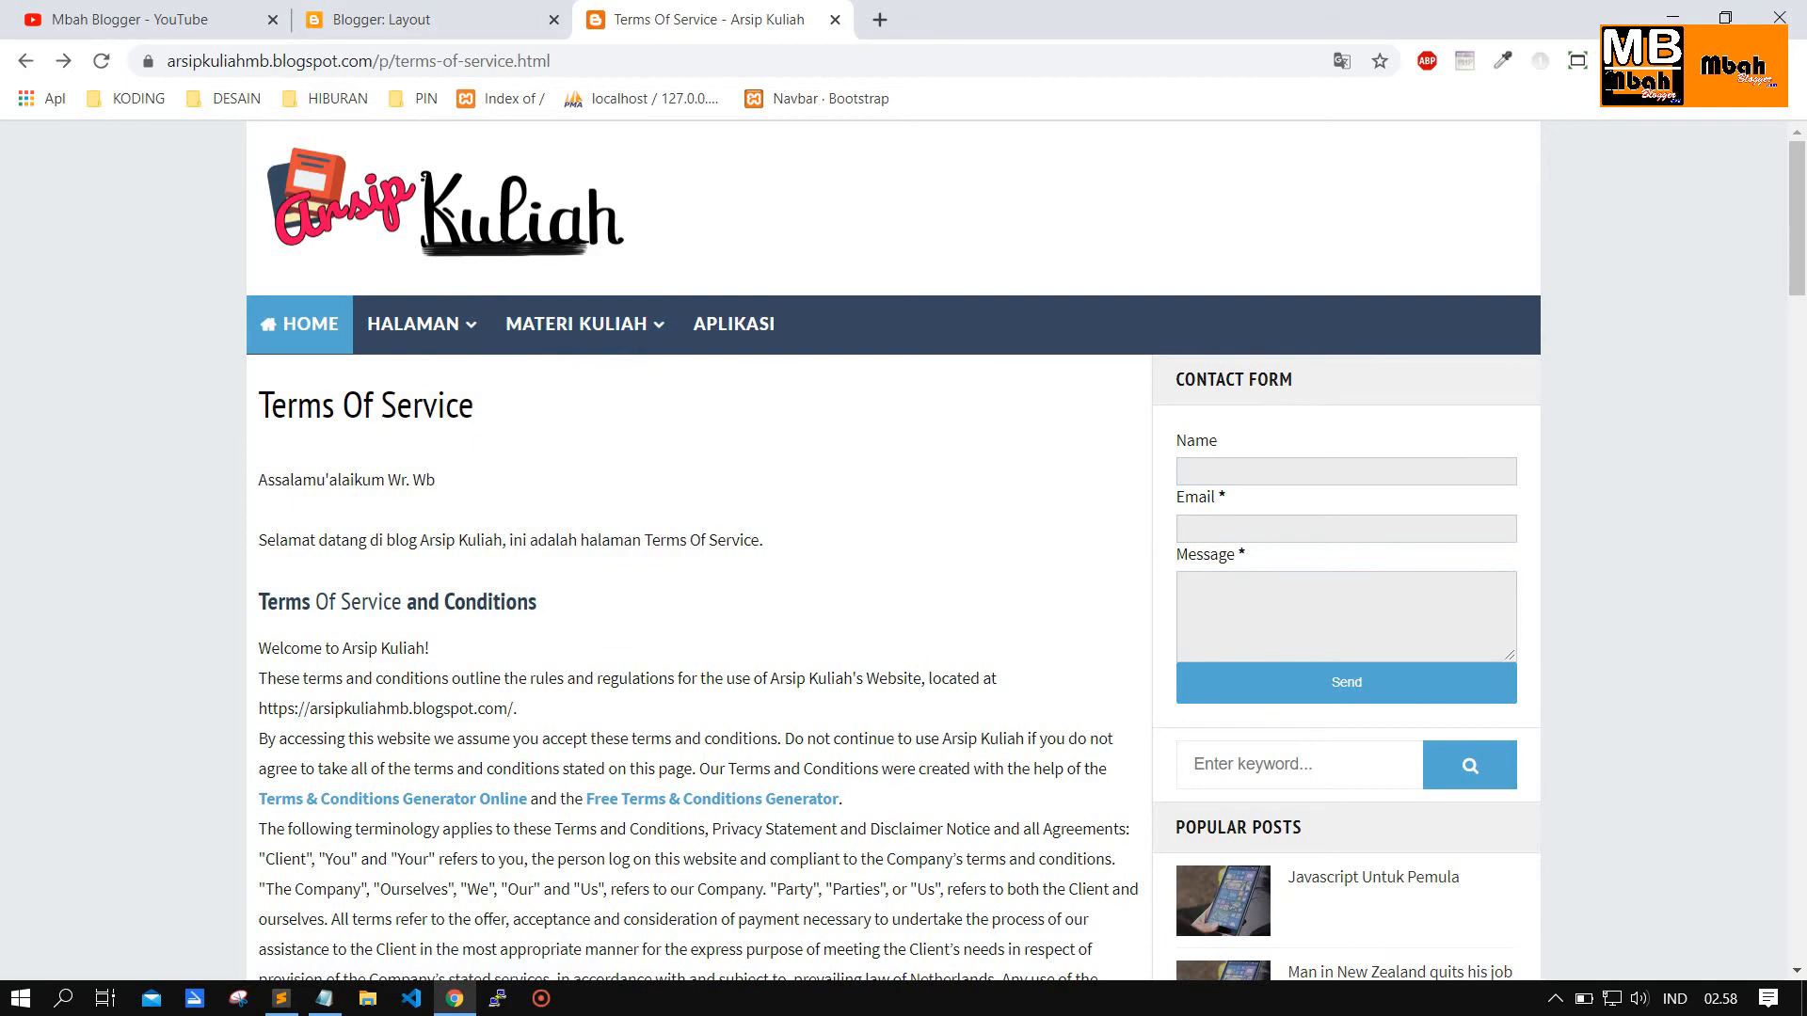
# Return to the blog layout and remove the Contact Form gadget from the sidebar.
pyautogui.click(477, 10)
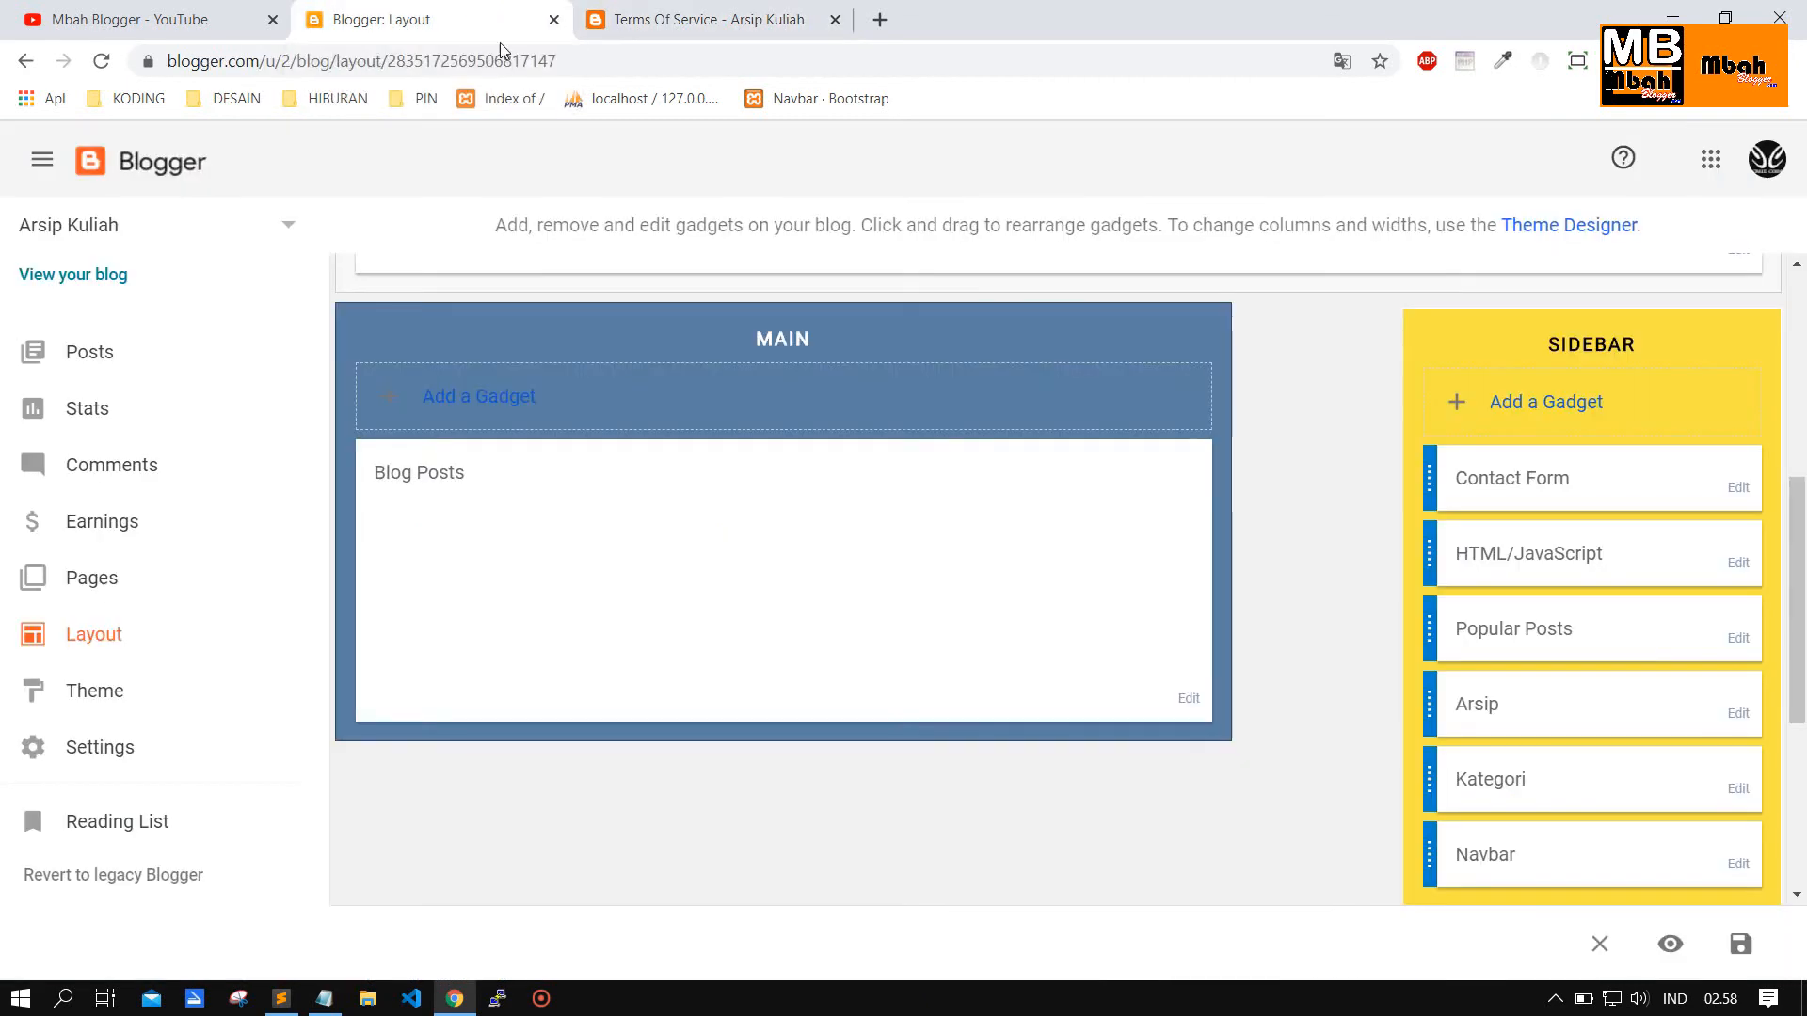
pyautogui.click(1737, 487)
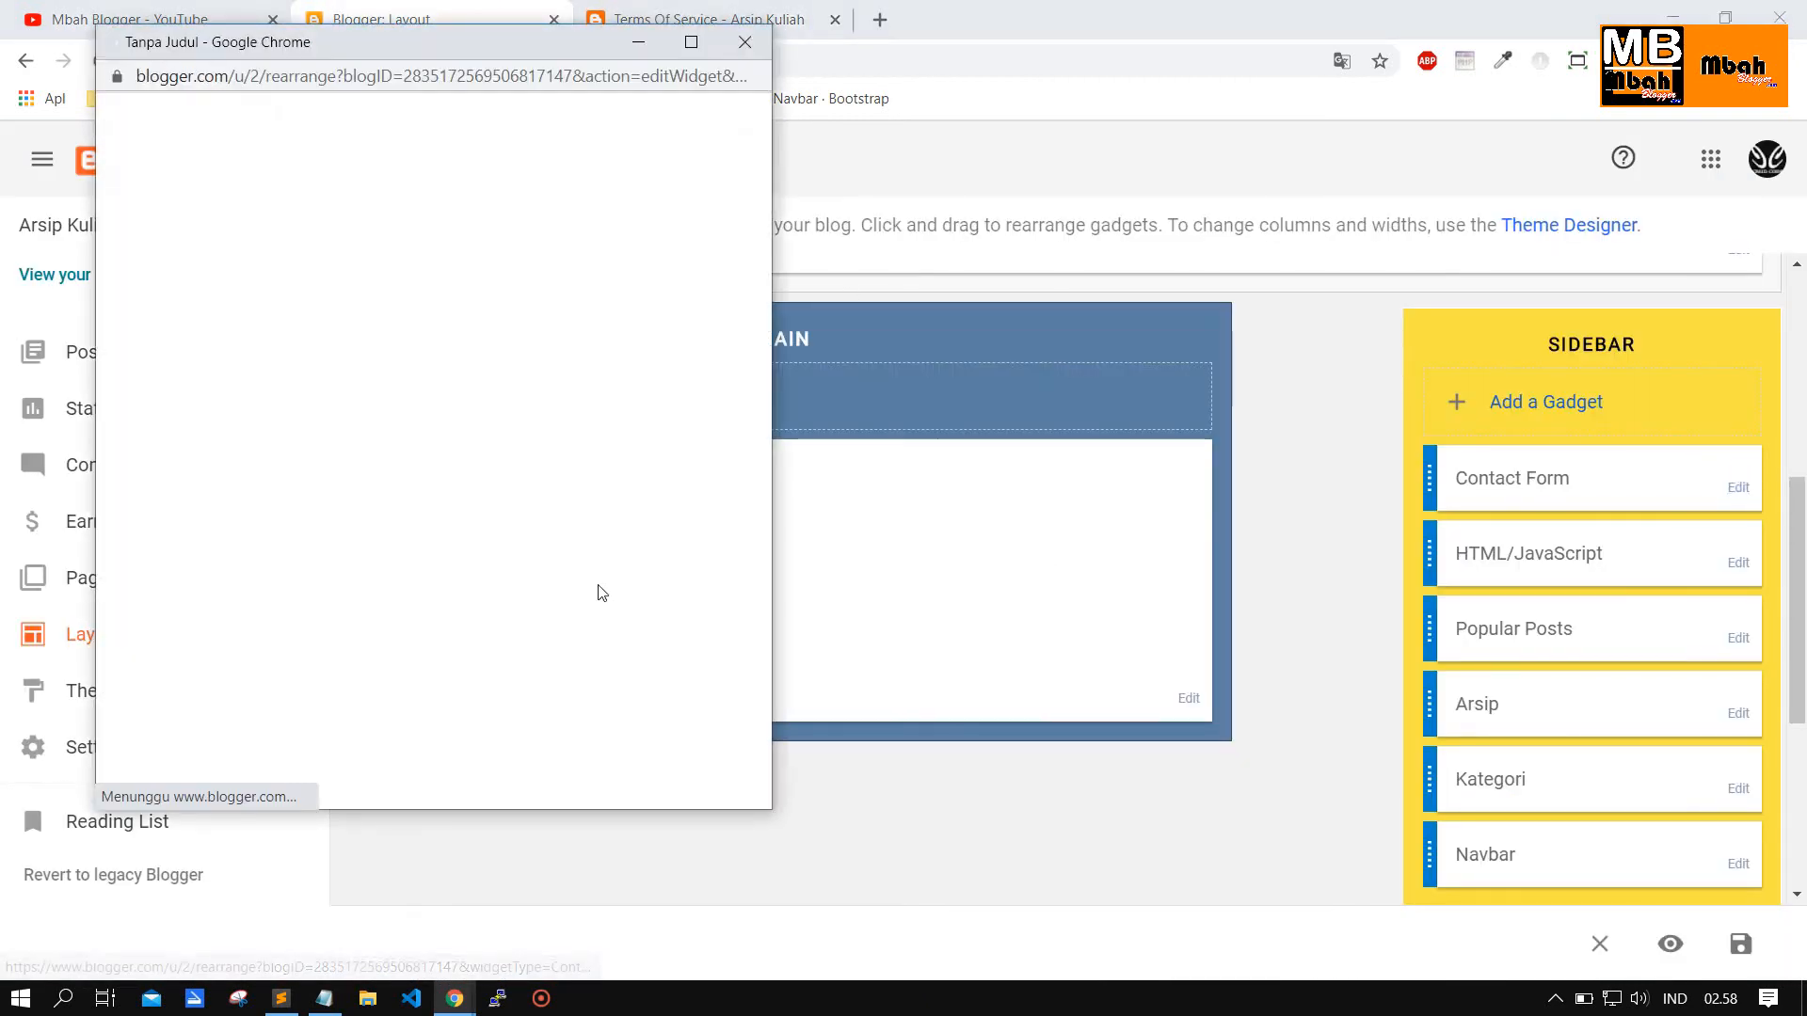
pyautogui.click(400, 383)
pyautogui.click(557, 230)
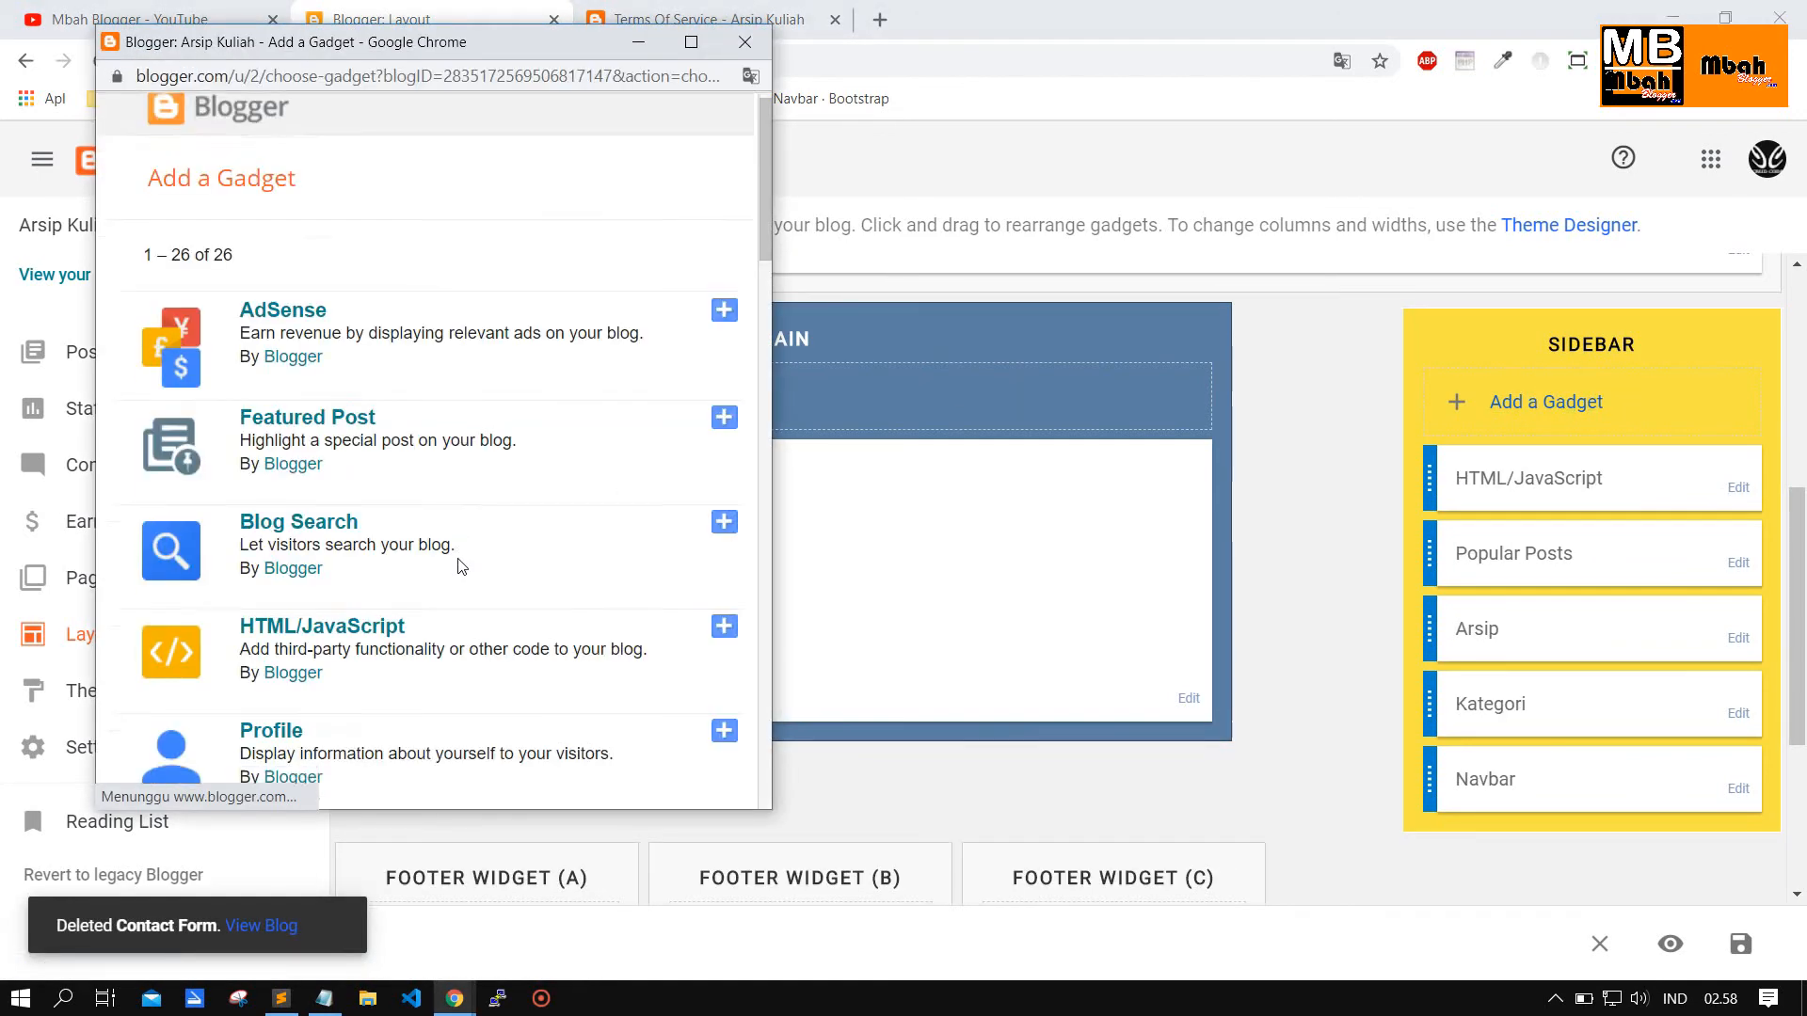
# Add the Wikipedia gadget to the sidebar with the title Wikipedia and save it.
pyautogui.scroll(-15, 470, 565)
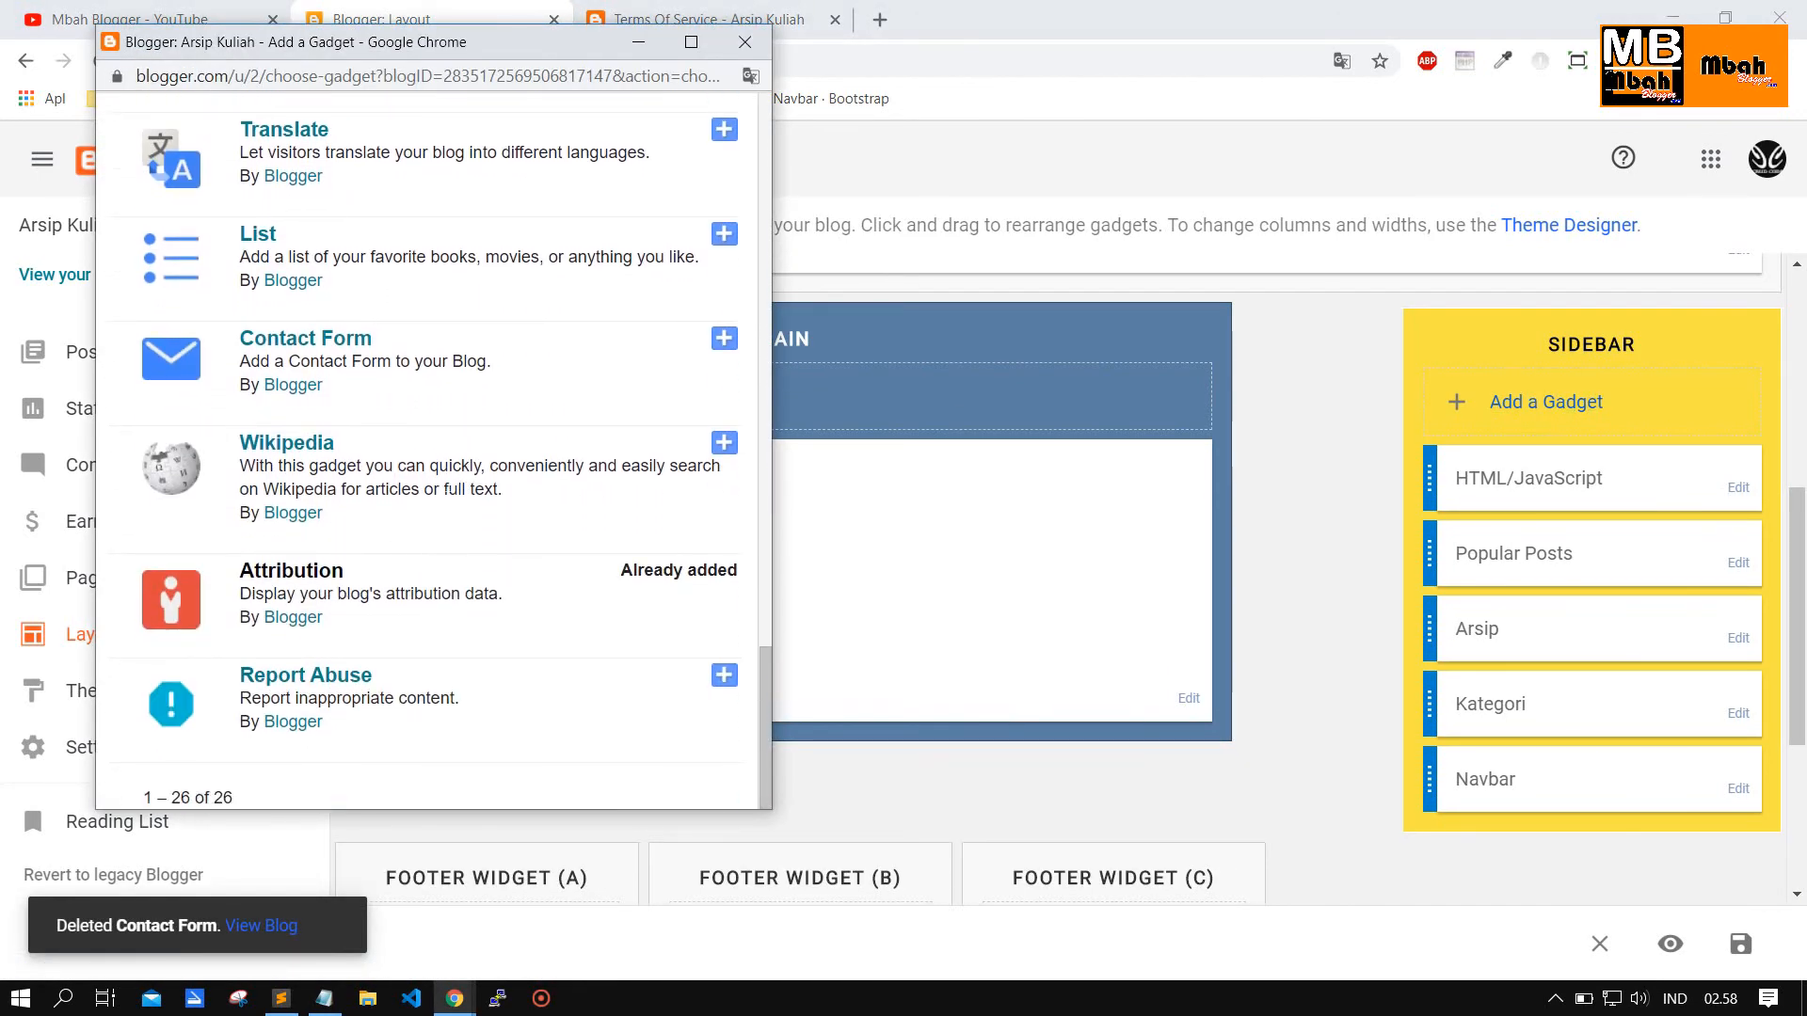
pyautogui.click(723, 444)
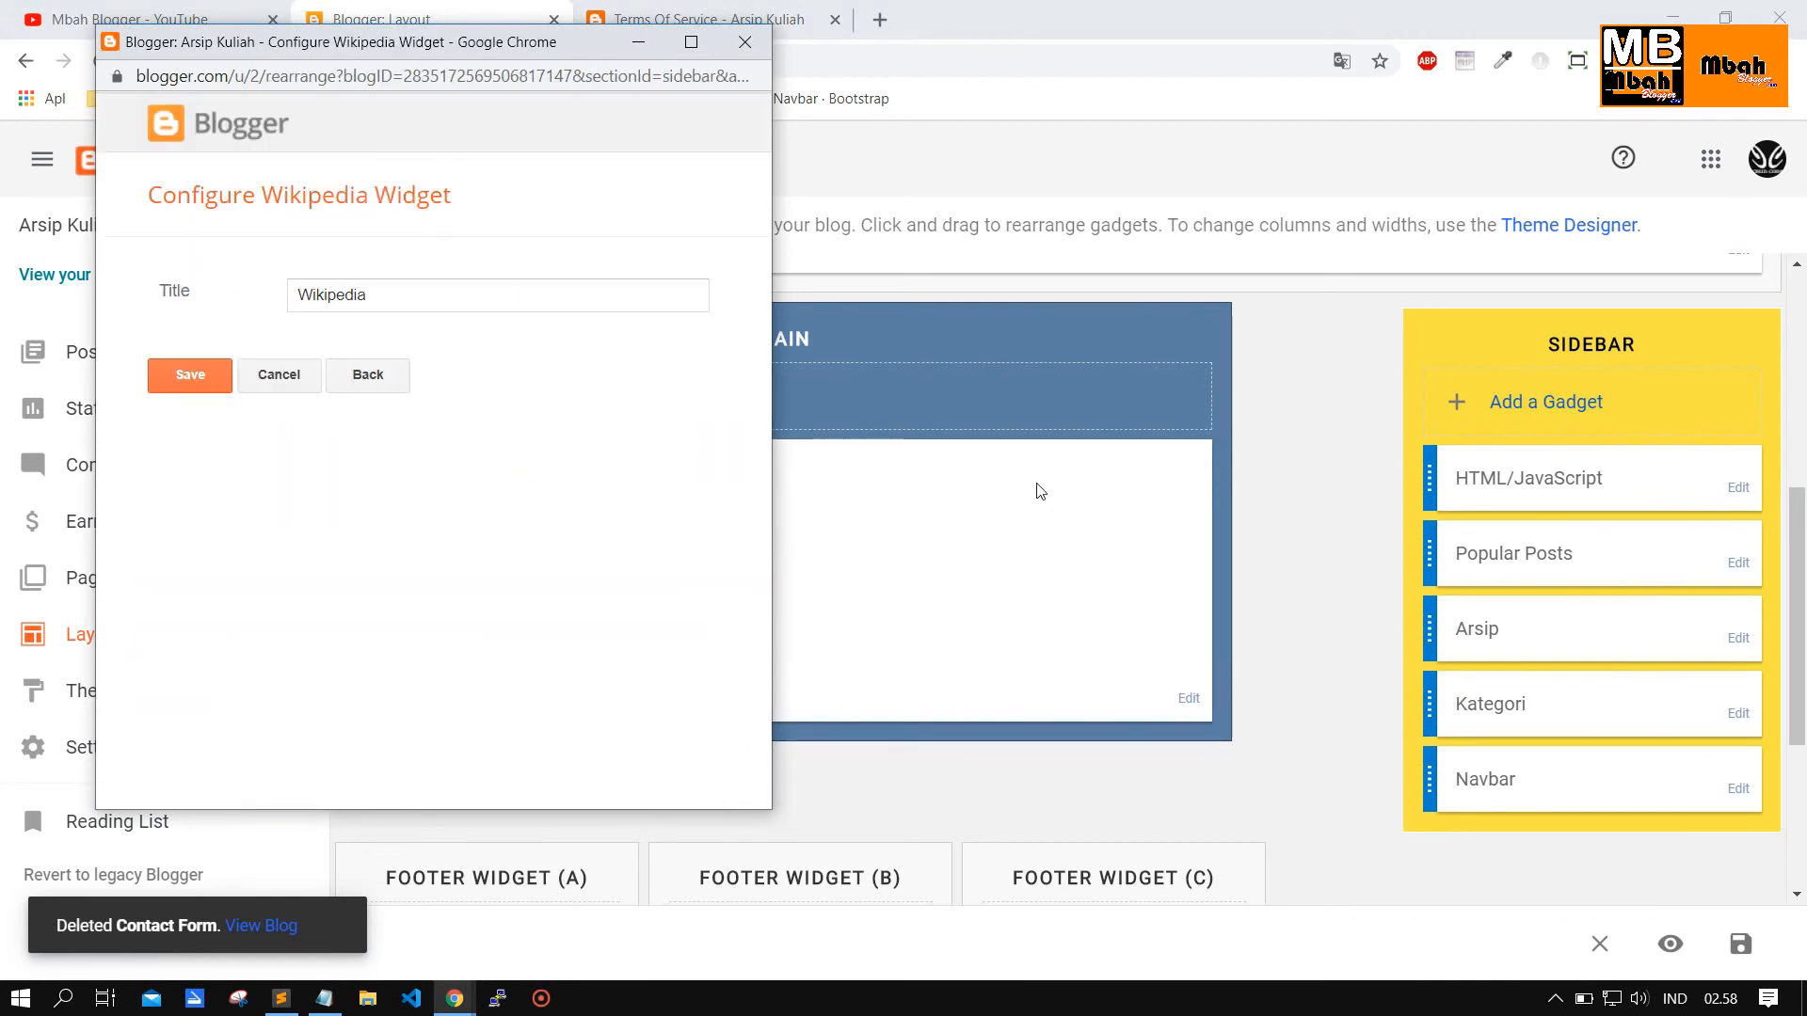
pyautogui.click(192, 374)
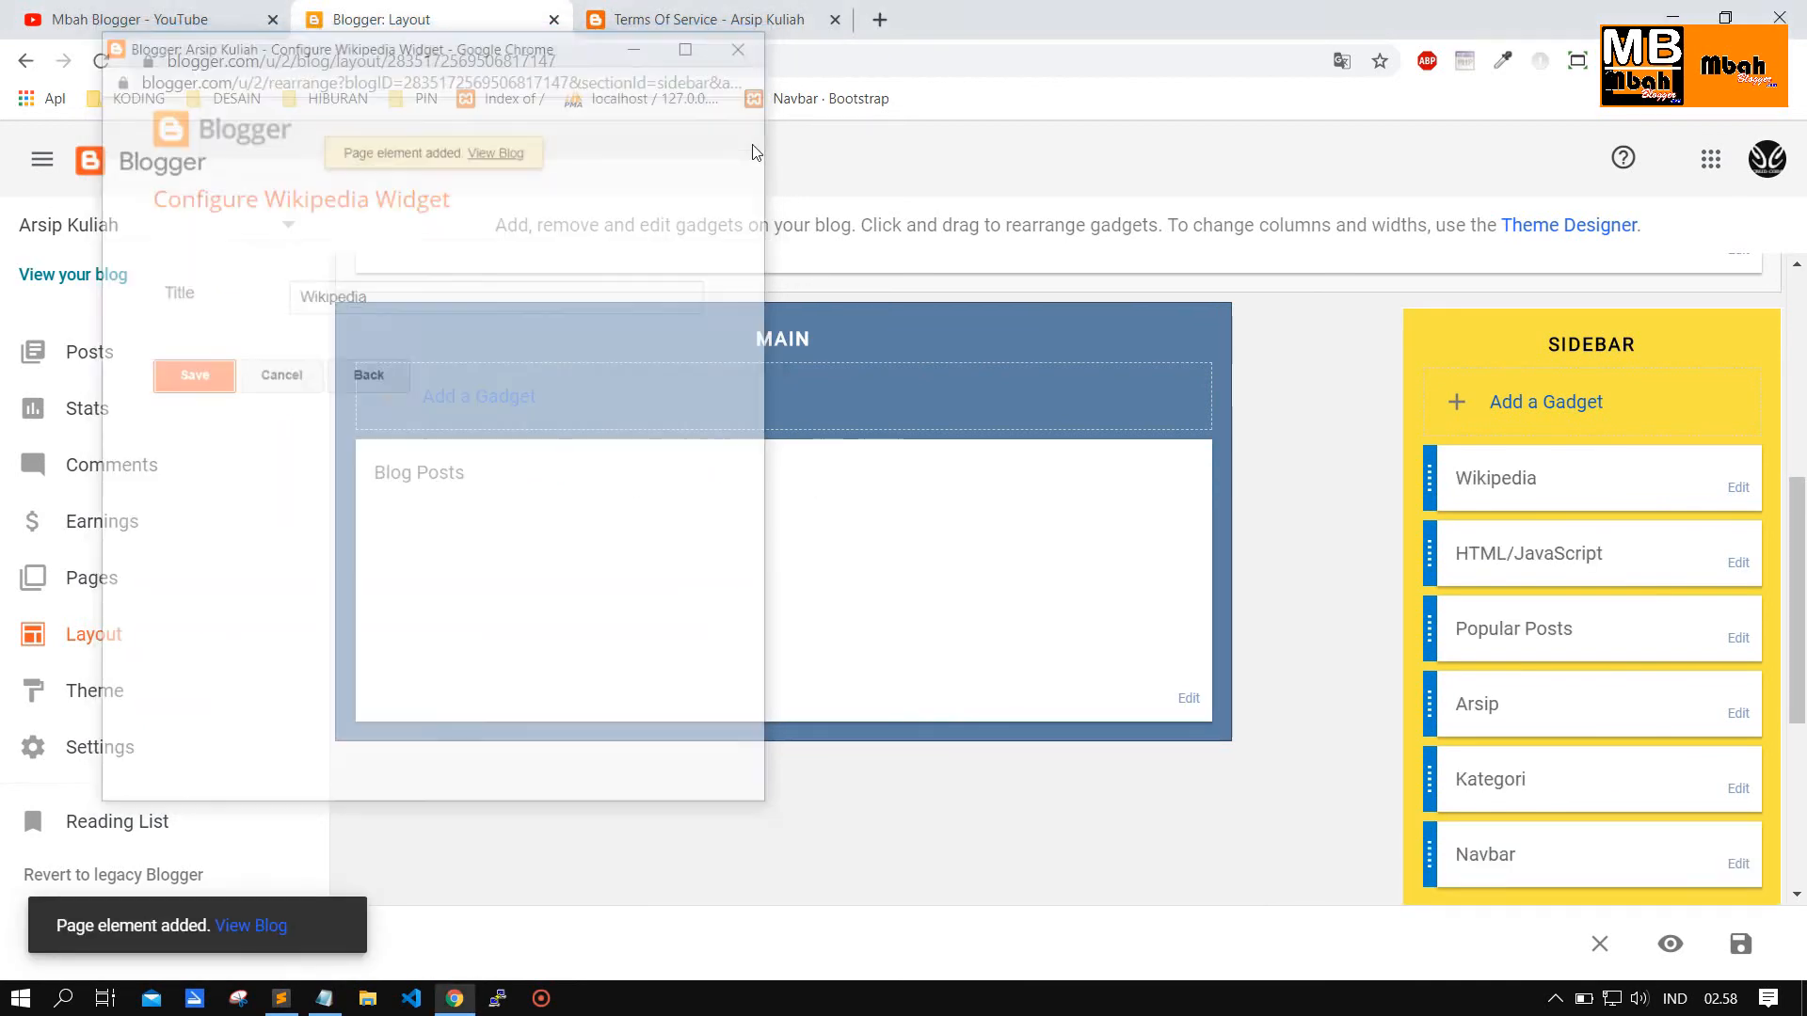
# Reload the blog, search the sidebar's Wikipedia gadget for "blog" and open the Blog article from the results.
pyautogui.click(678, 19)
pyautogui.click(102, 61)
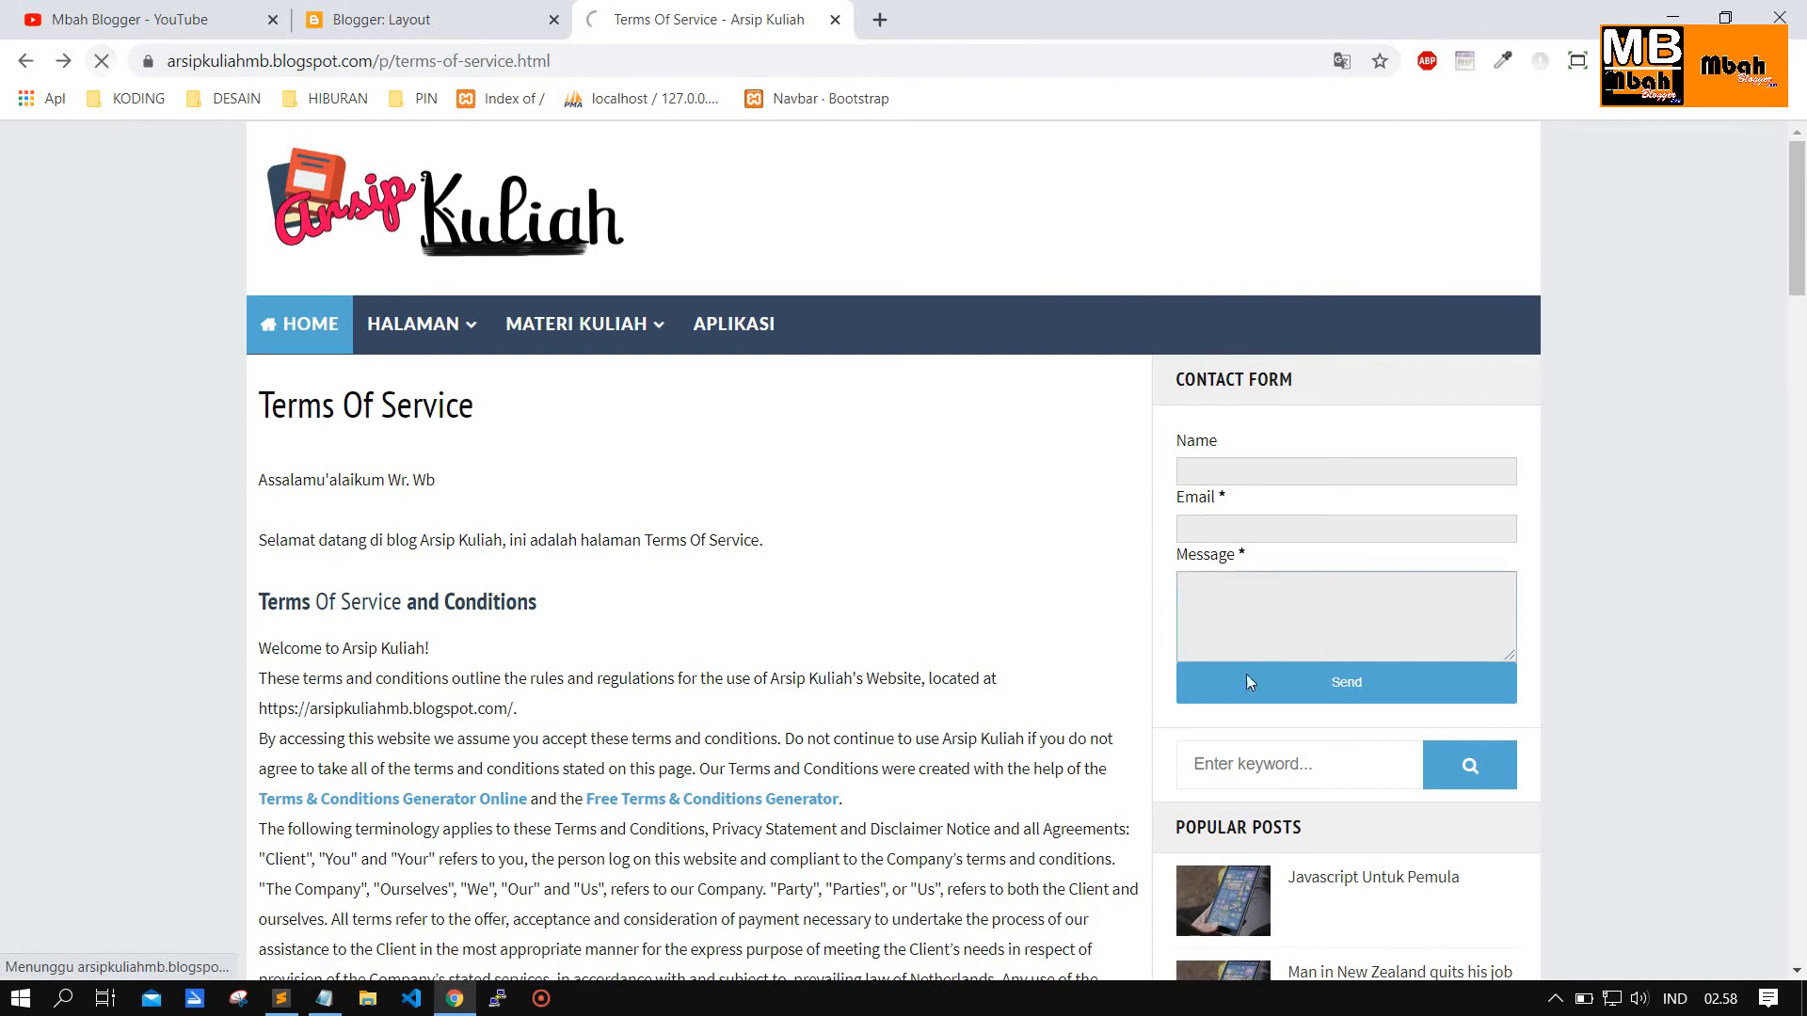
pyautogui.click(1233, 428)
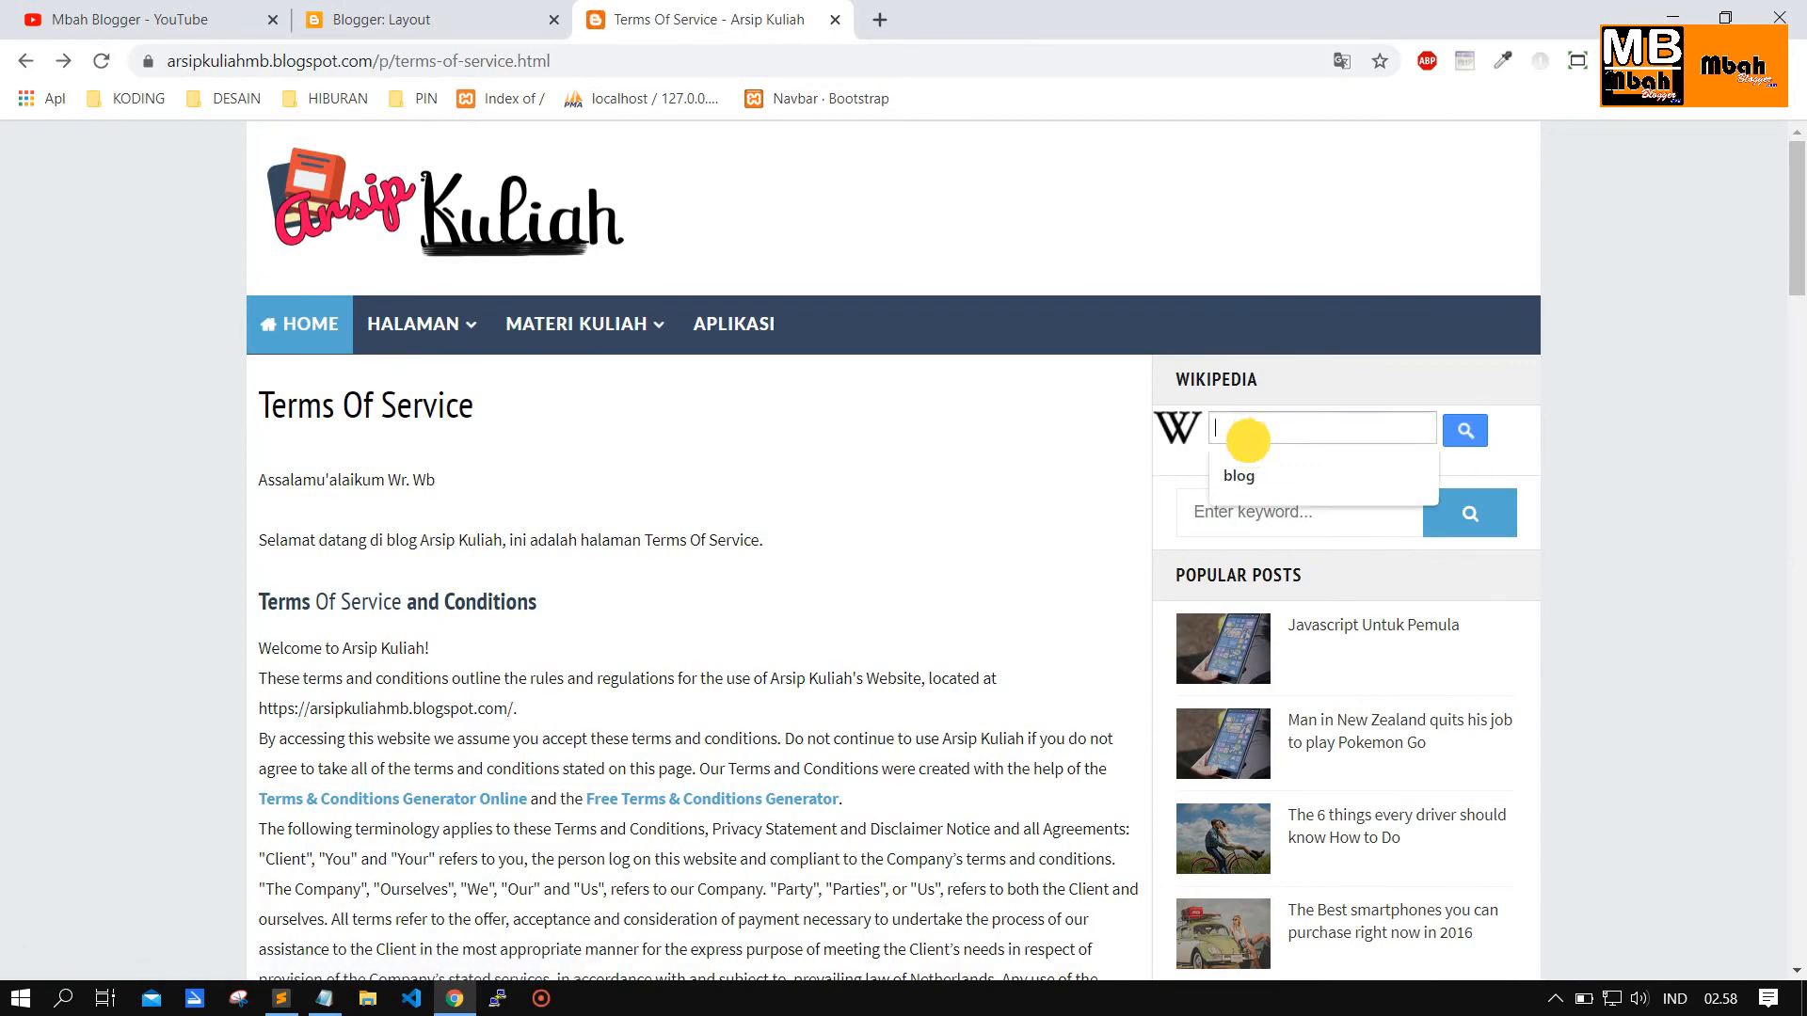
pyautogui.click(1742, 501)
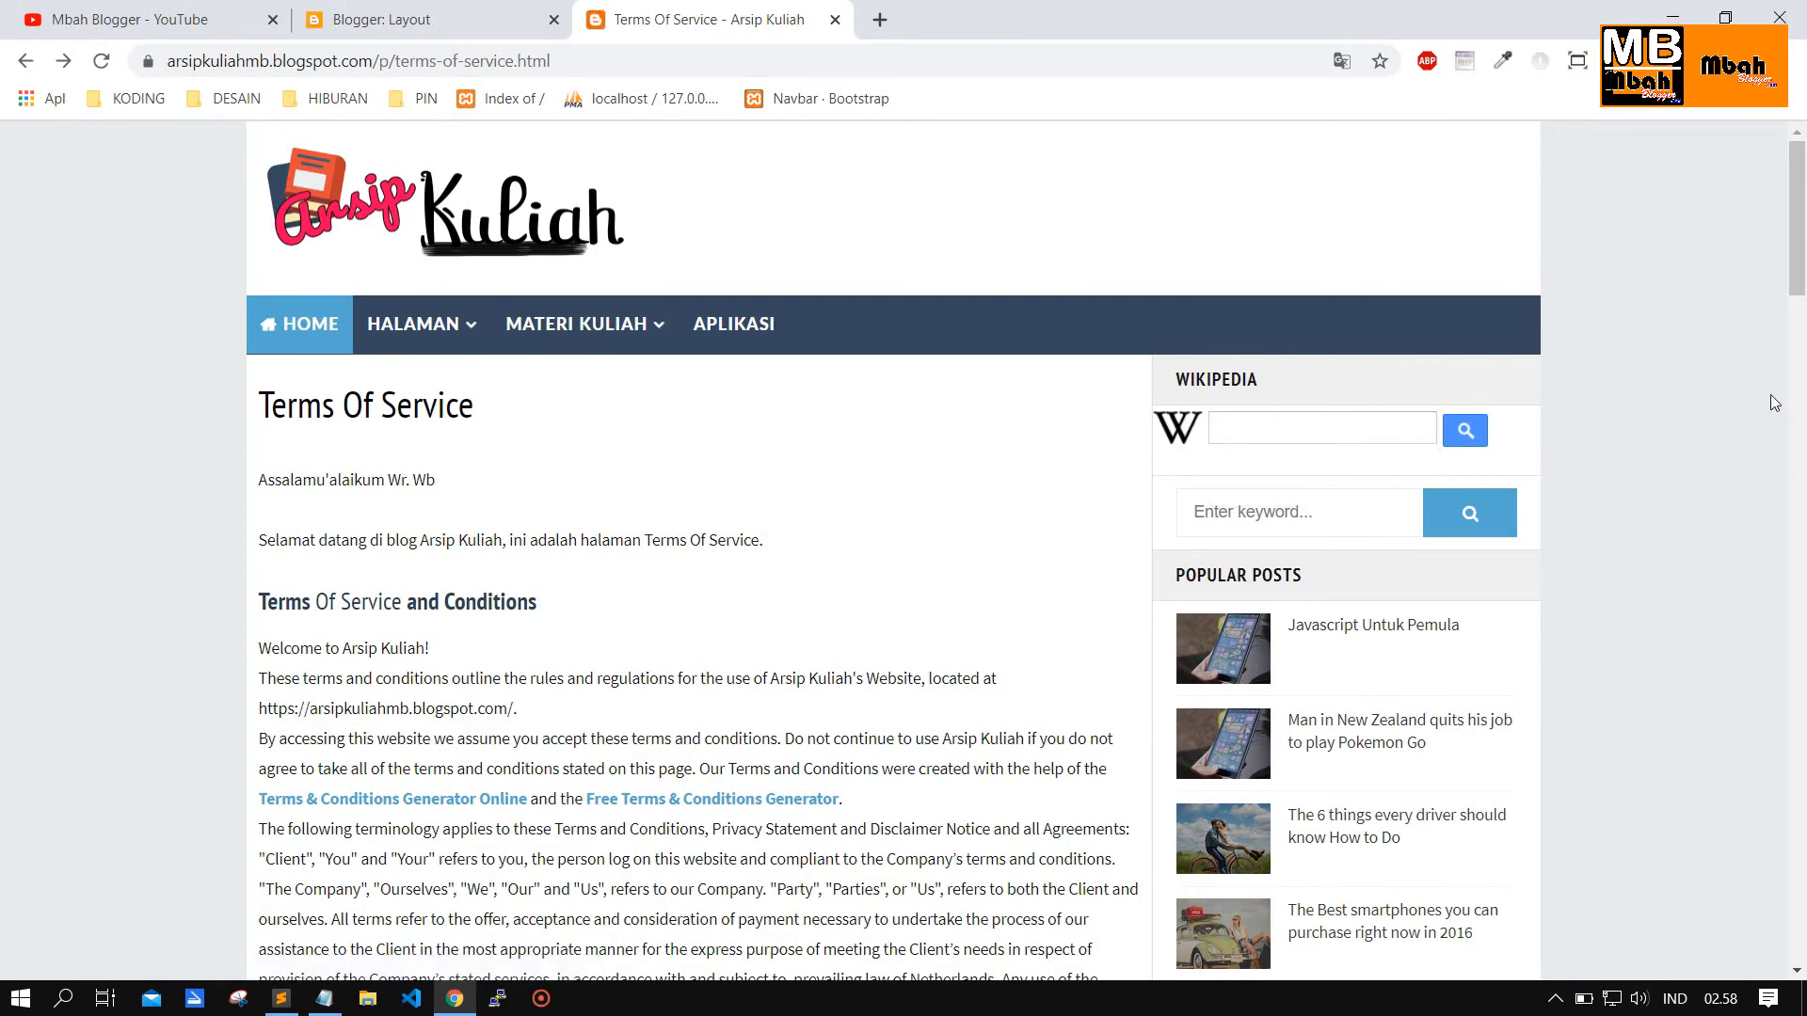
pyautogui.click(1254, 419)
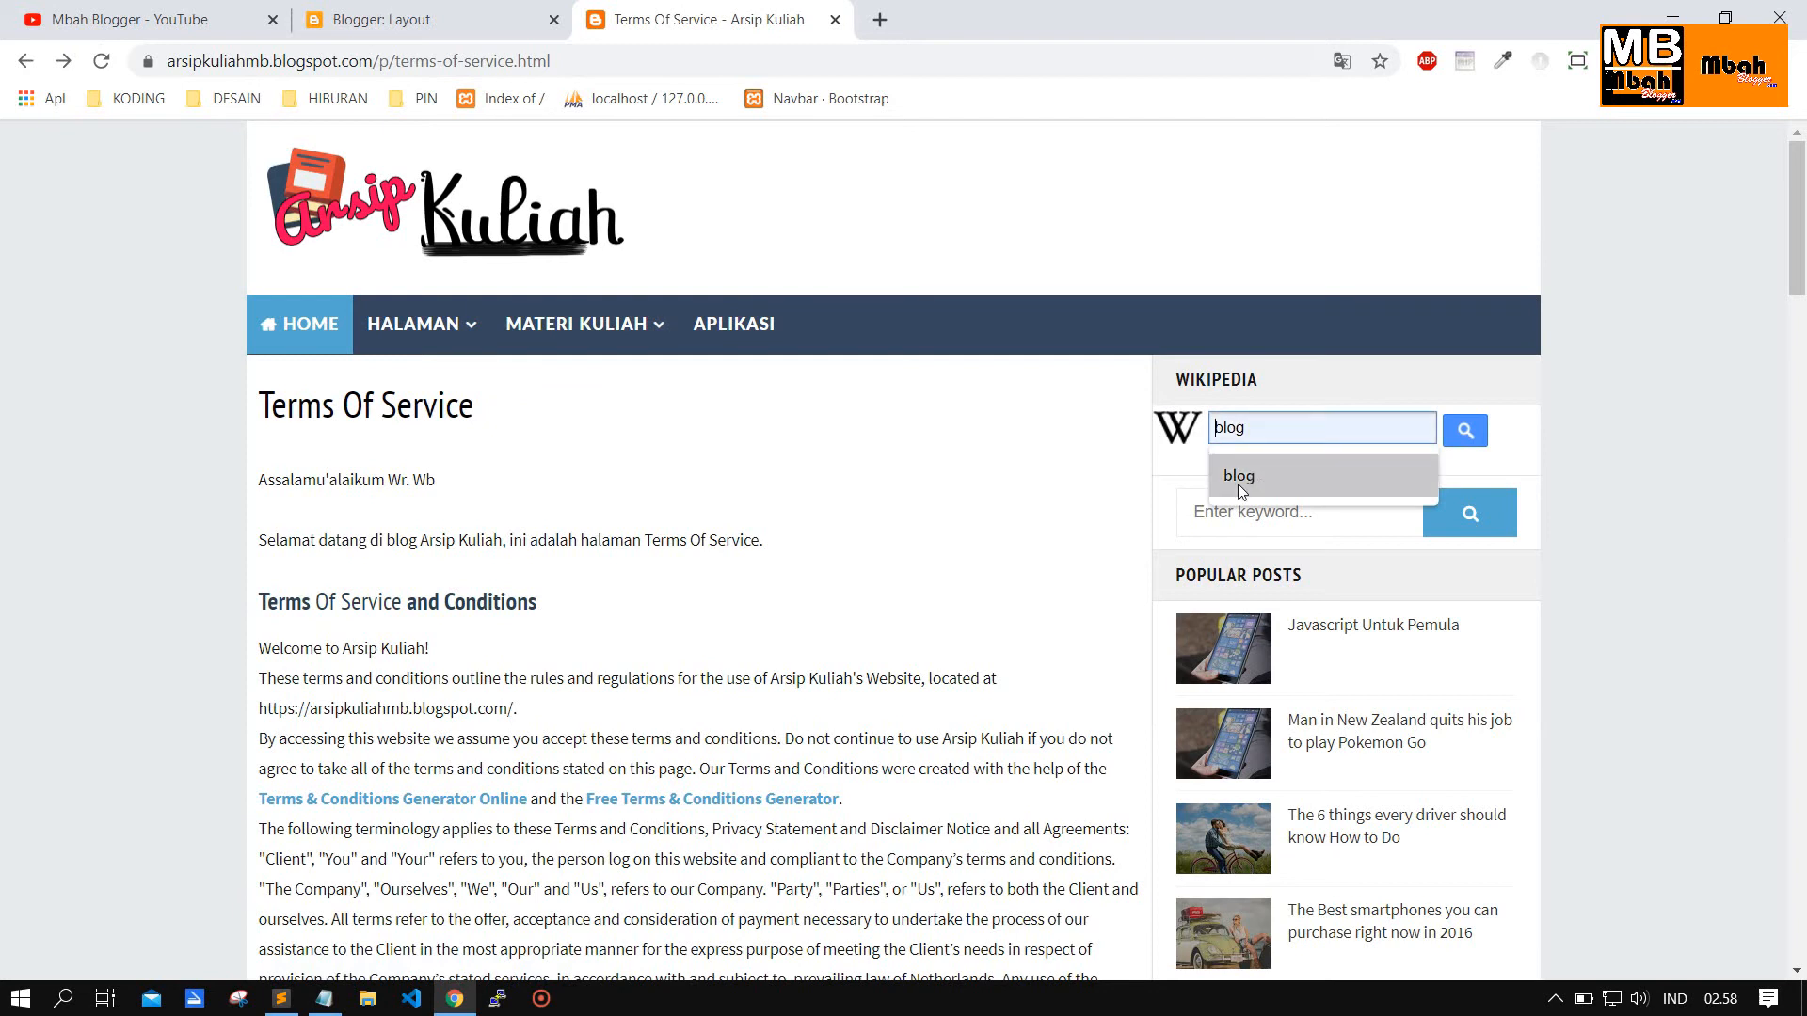
pyautogui.click(1269, 476)
pyautogui.click(1465, 430)
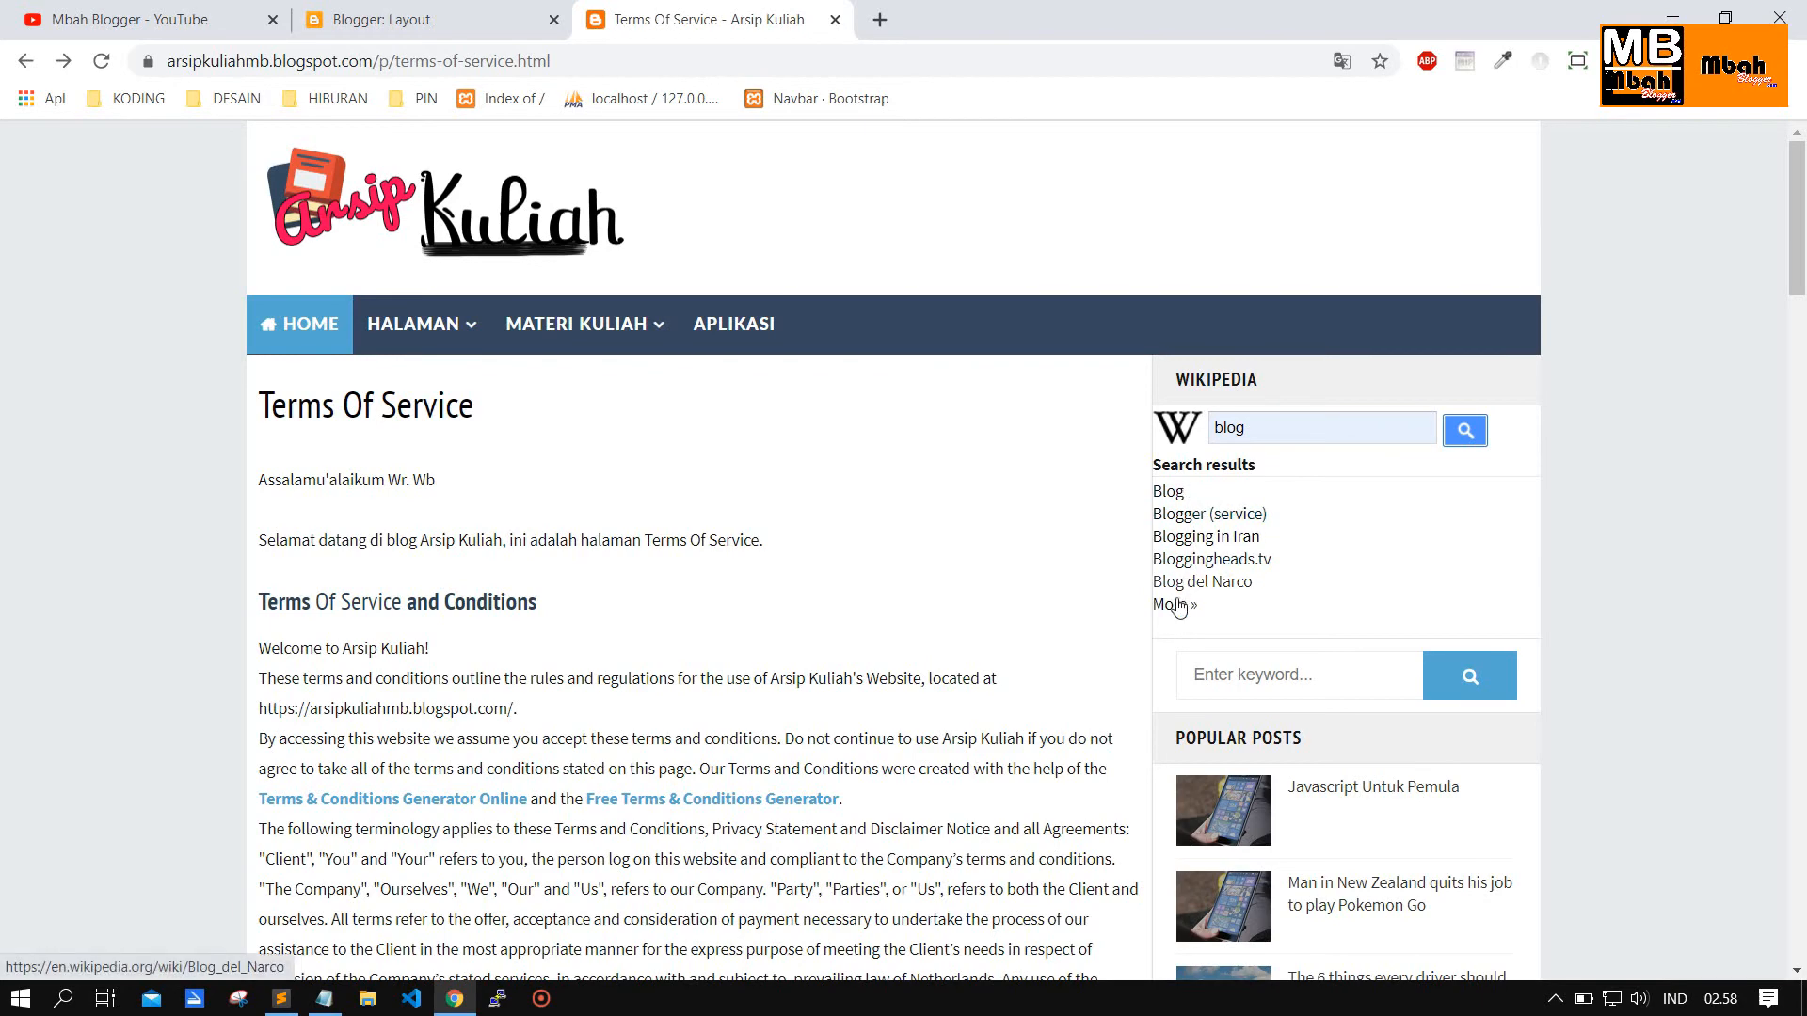
pyautogui.click(1172, 493)
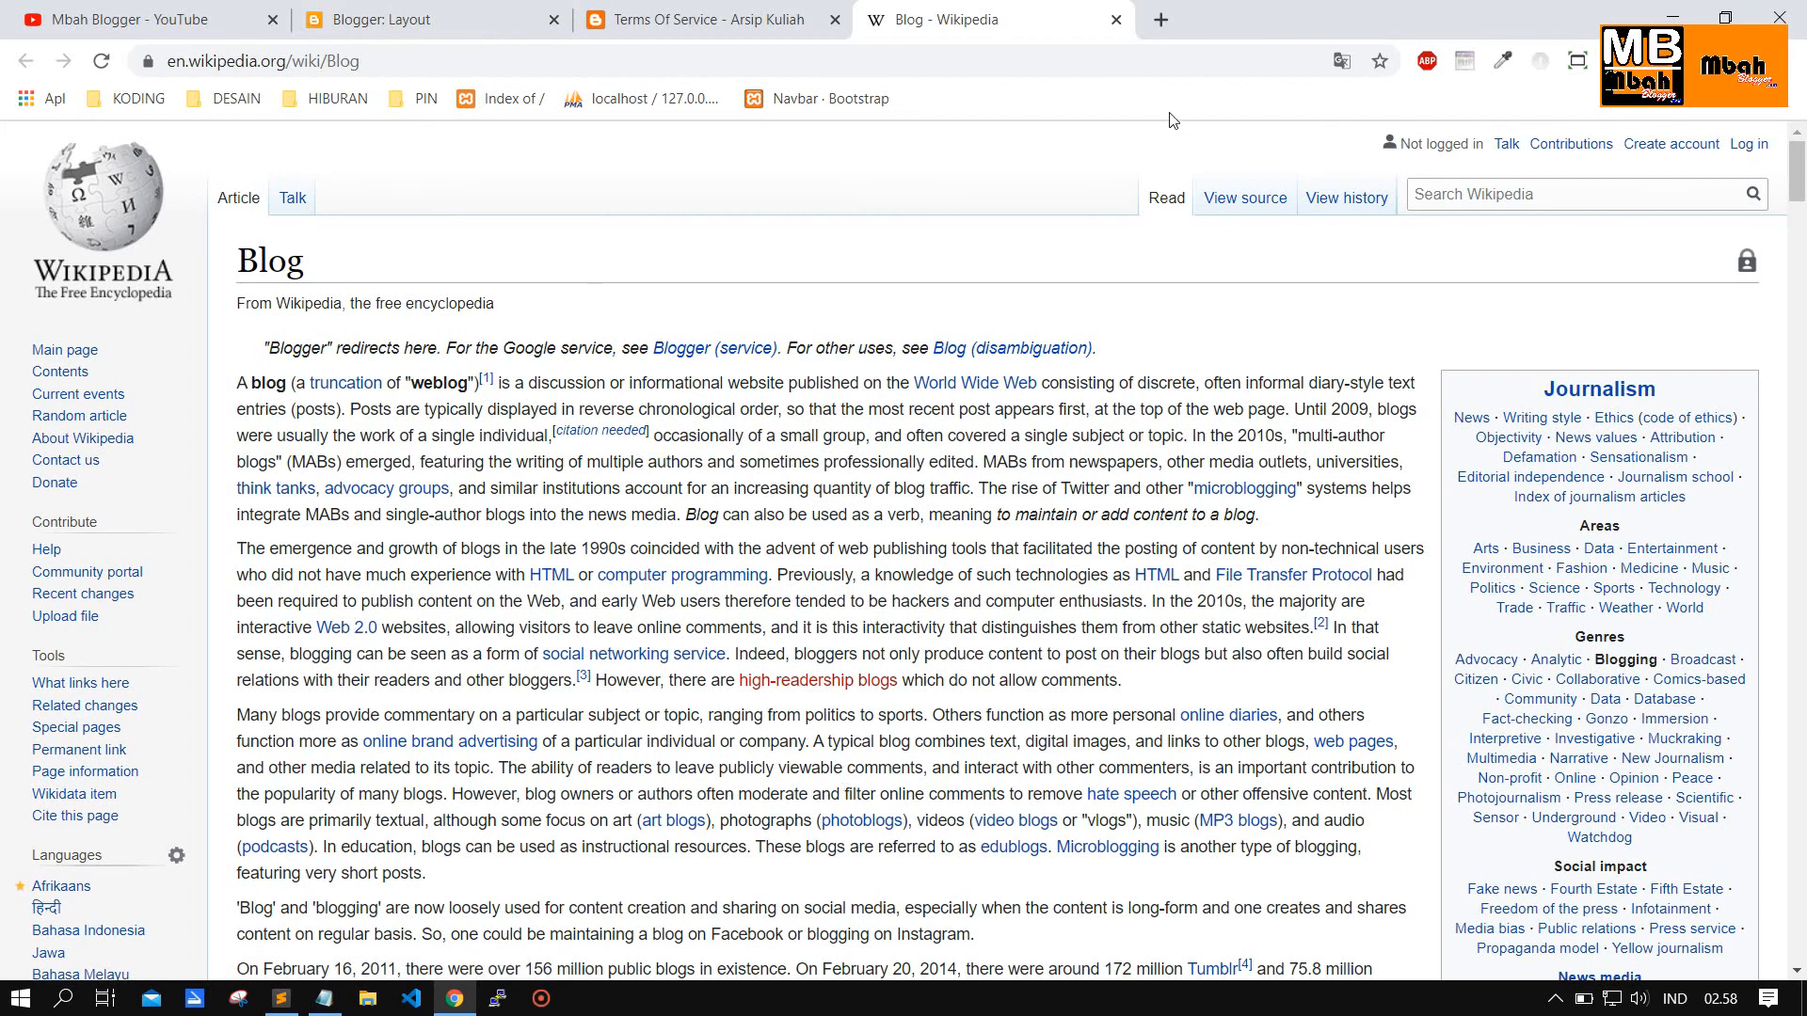
# Close the Wikipedia article, return to the blog layout and remove the Wikipedia gadget from the sidebar.
pyautogui.click(1115, 22)
pyautogui.click(362, 20)
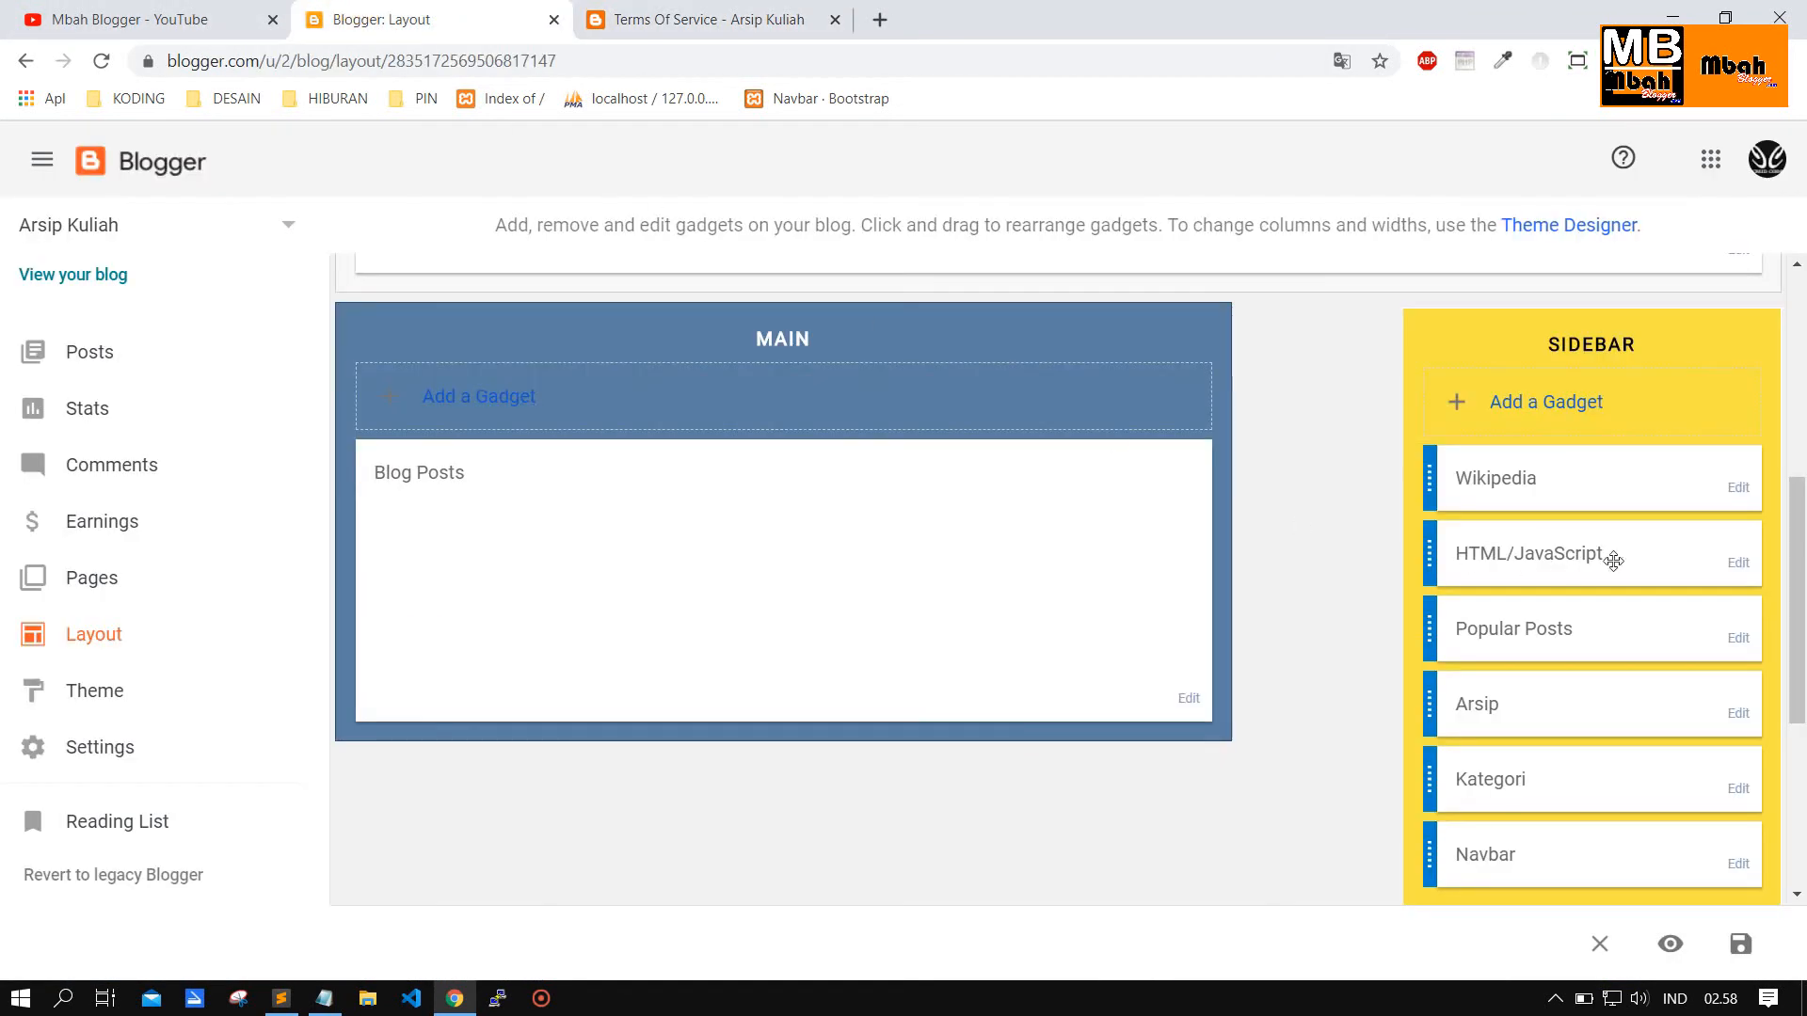
pyautogui.click(1745, 498)
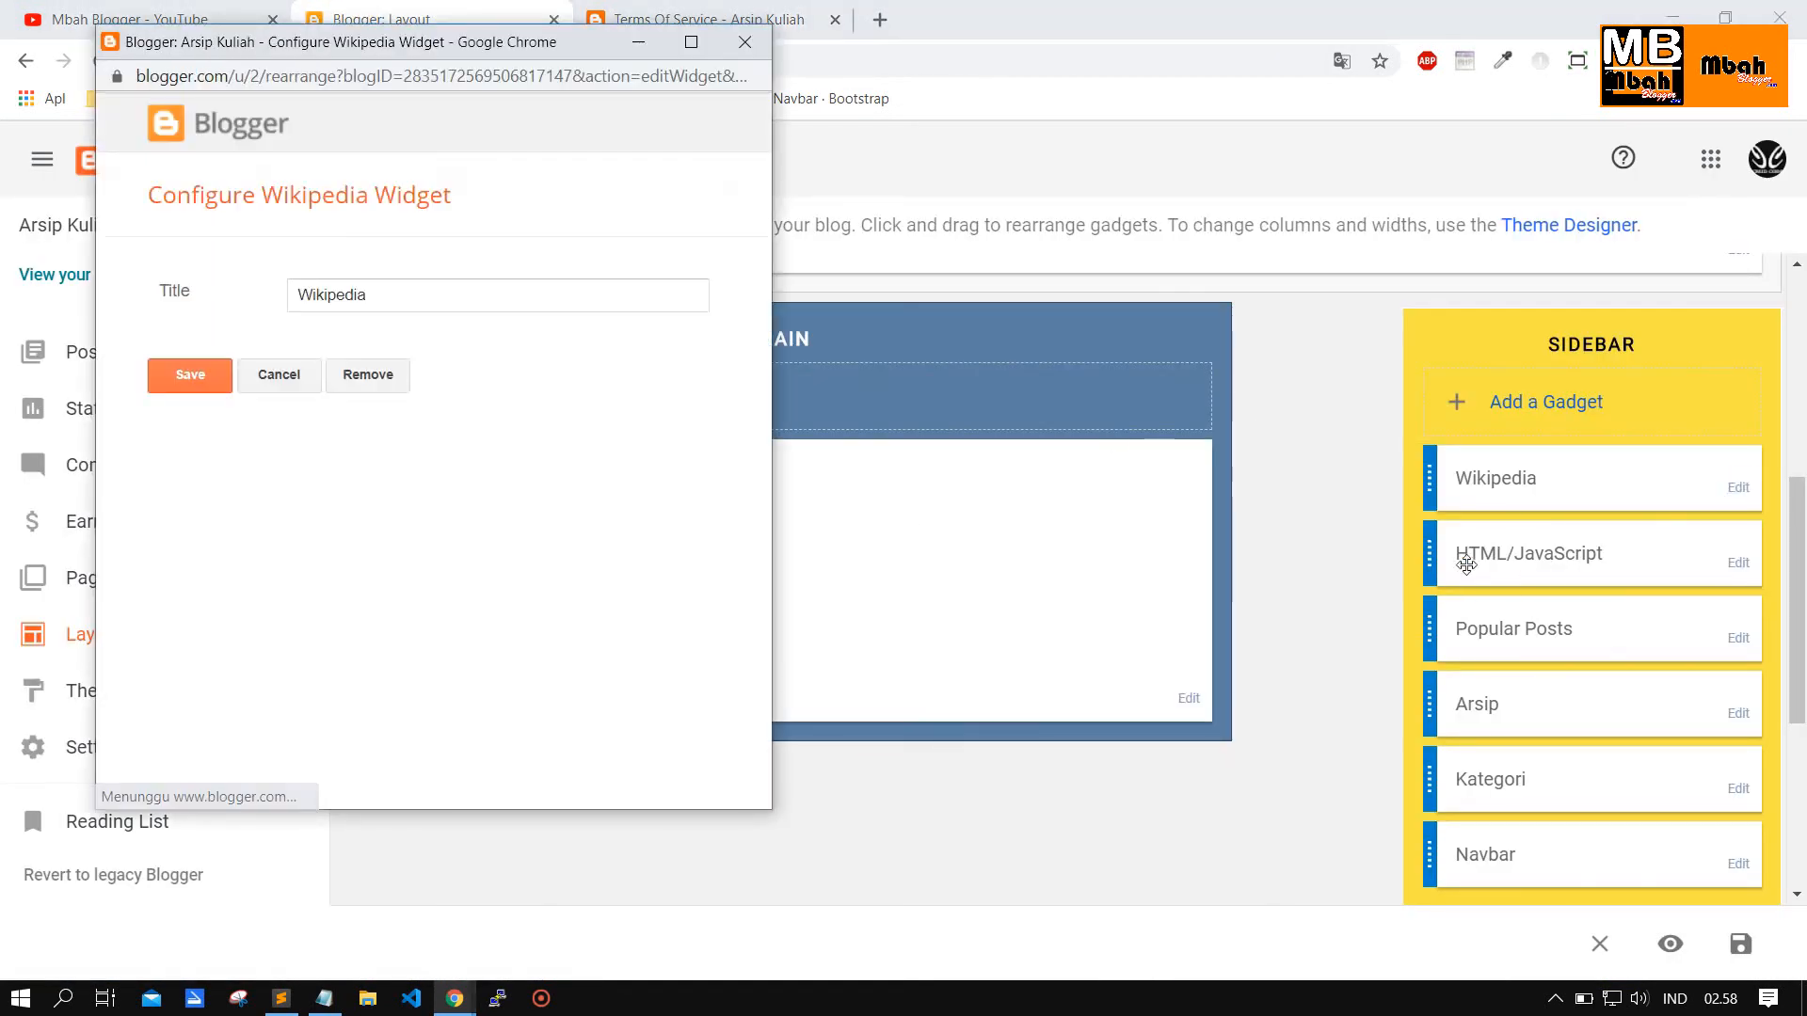
pyautogui.click(368, 375)
pyautogui.click(561, 224)
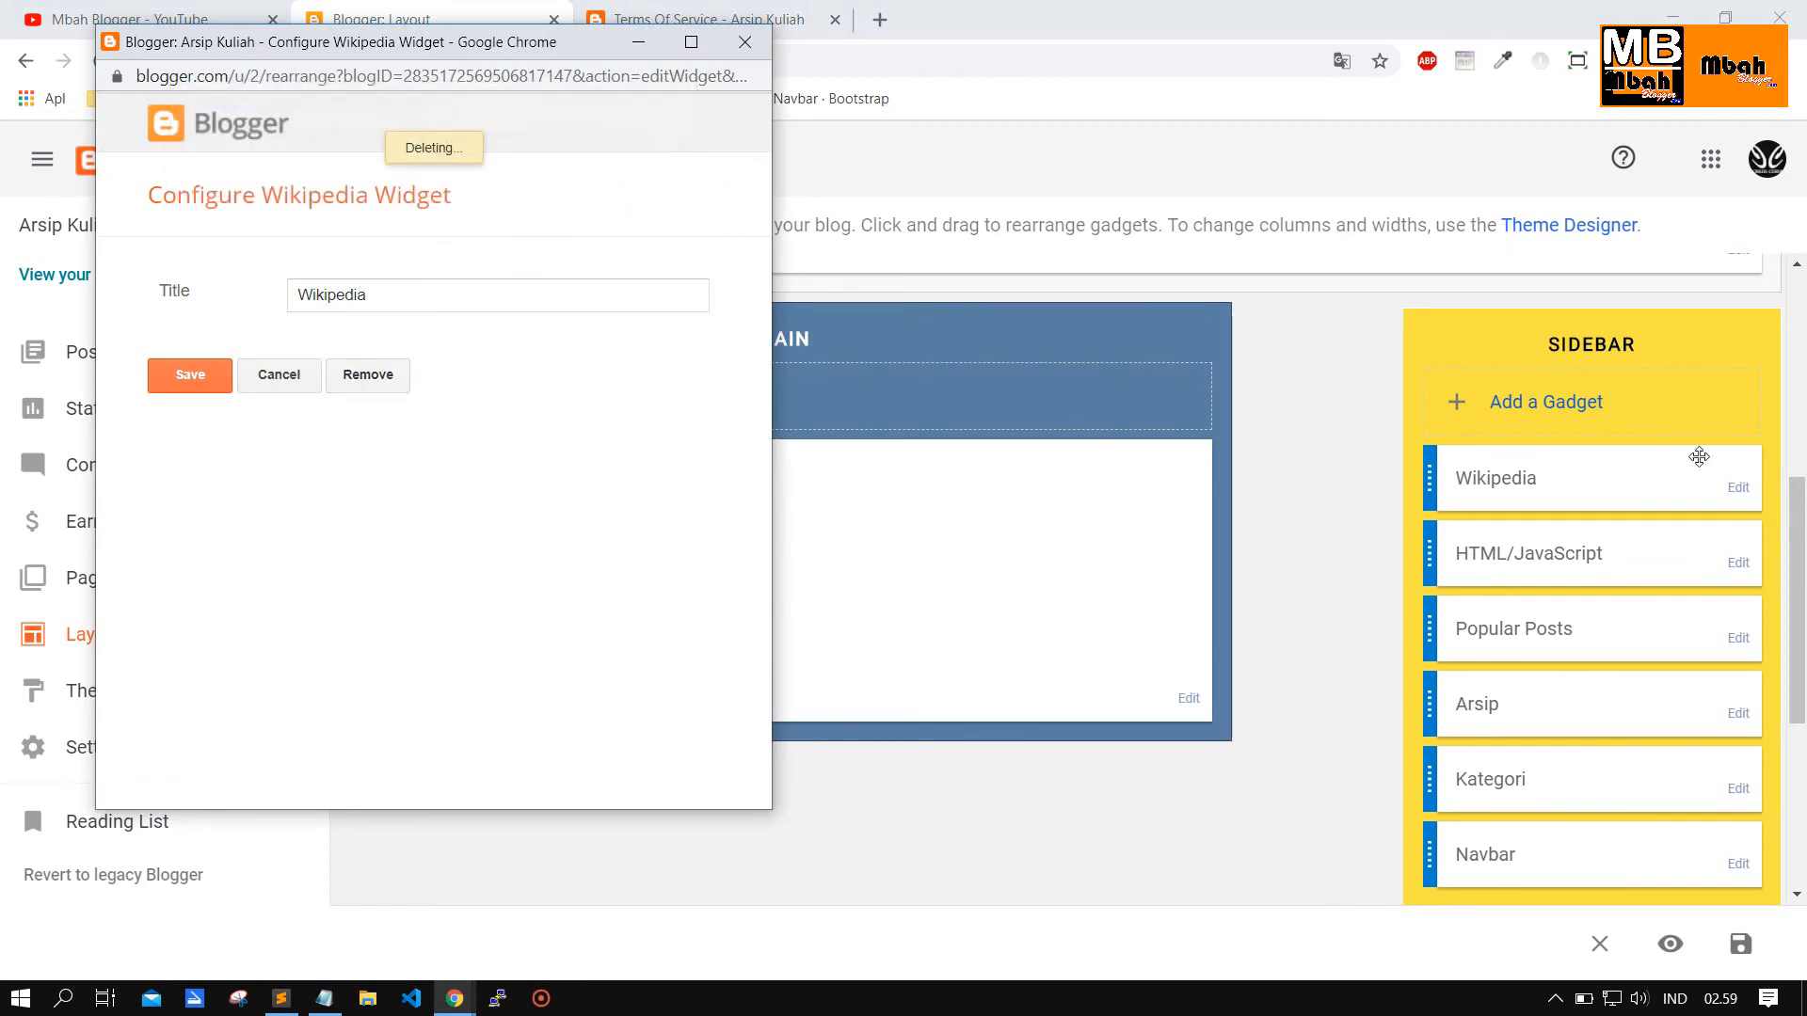
# Find the Attribution gadget in the sidebar's gadget list and check the credit line in the blog's footer.
pyautogui.click(1593, 404)
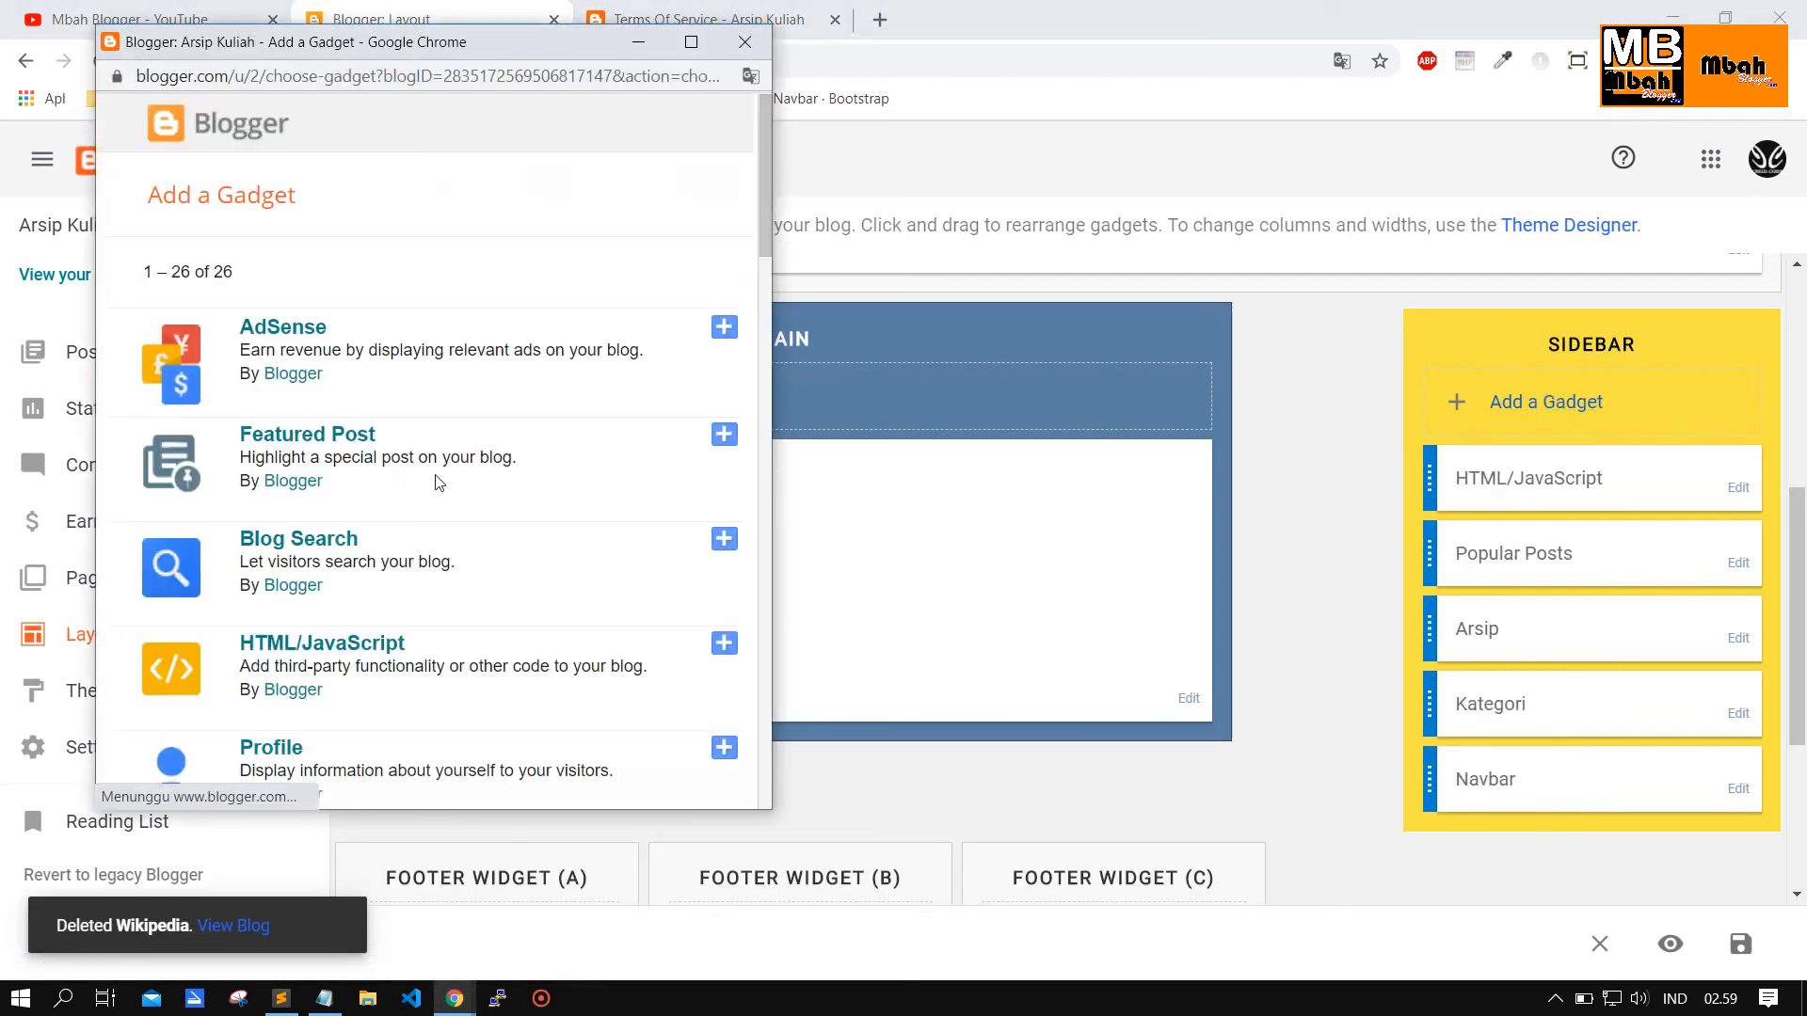
pyautogui.scroll(-5, 447, 482)
pyautogui.scroll(-15, 447, 481)
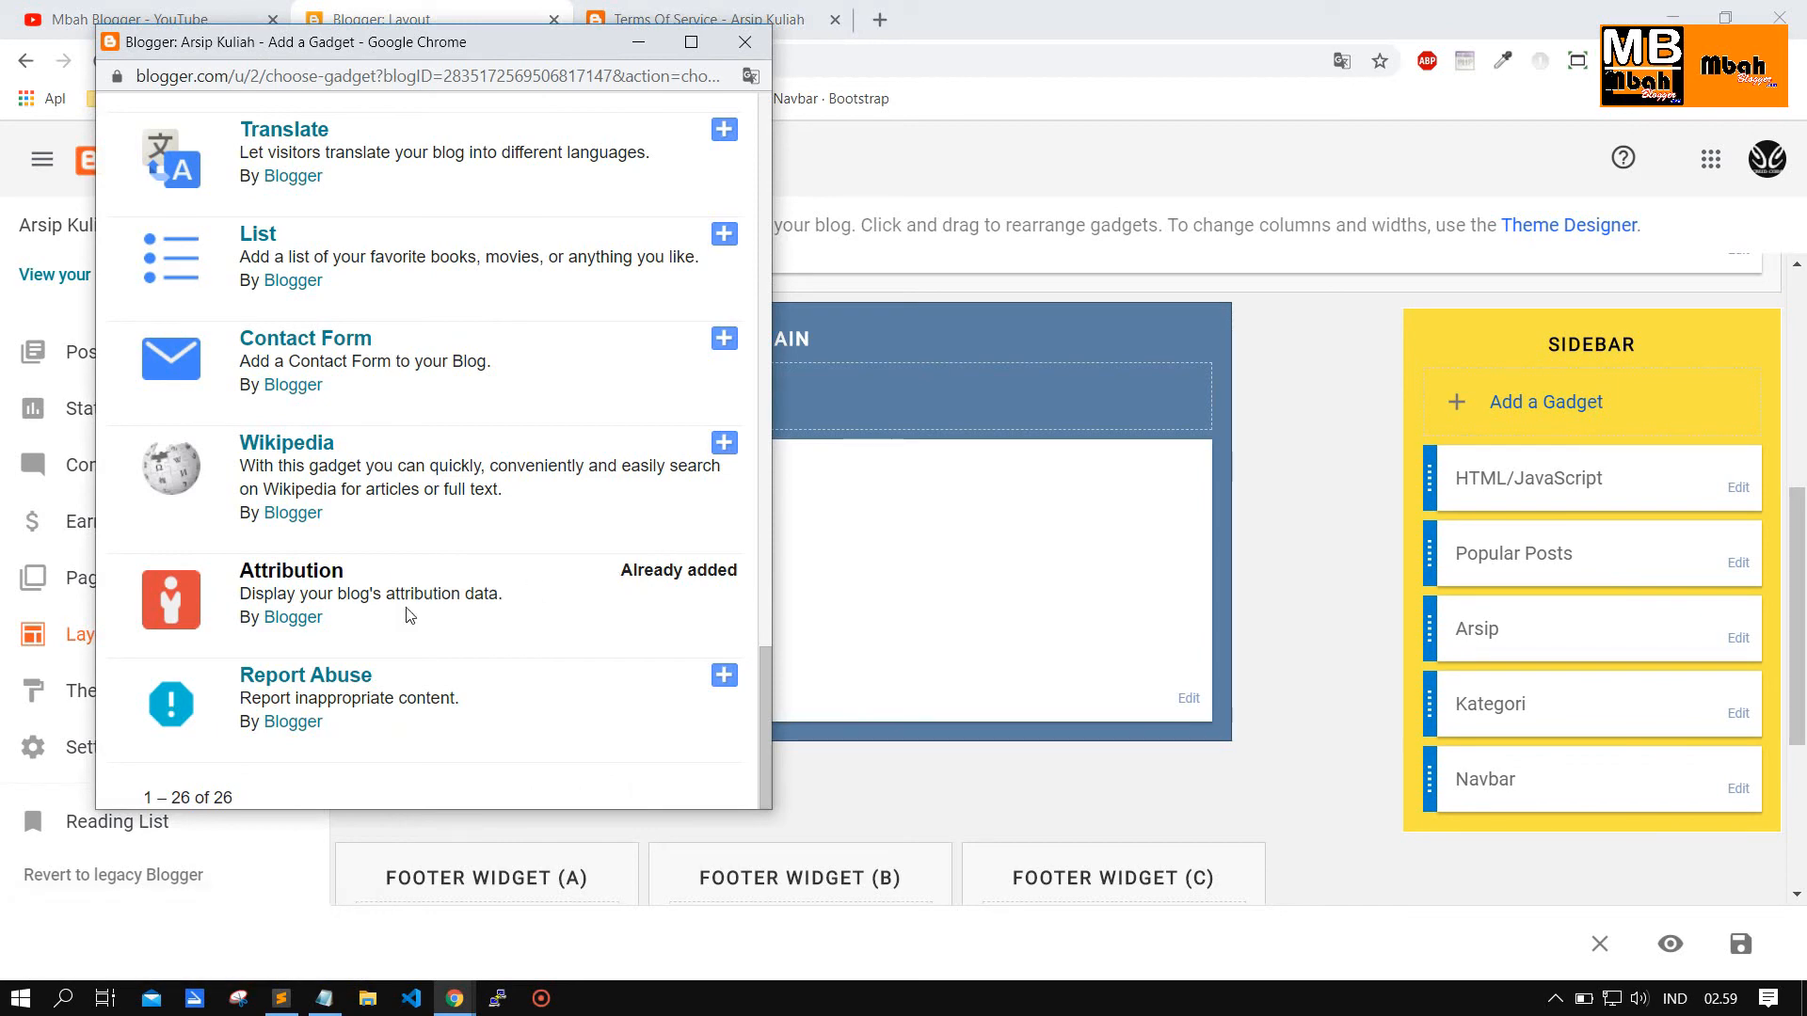
pyautogui.click(715, 17)
pyautogui.scroll(-20, 1119, 486)
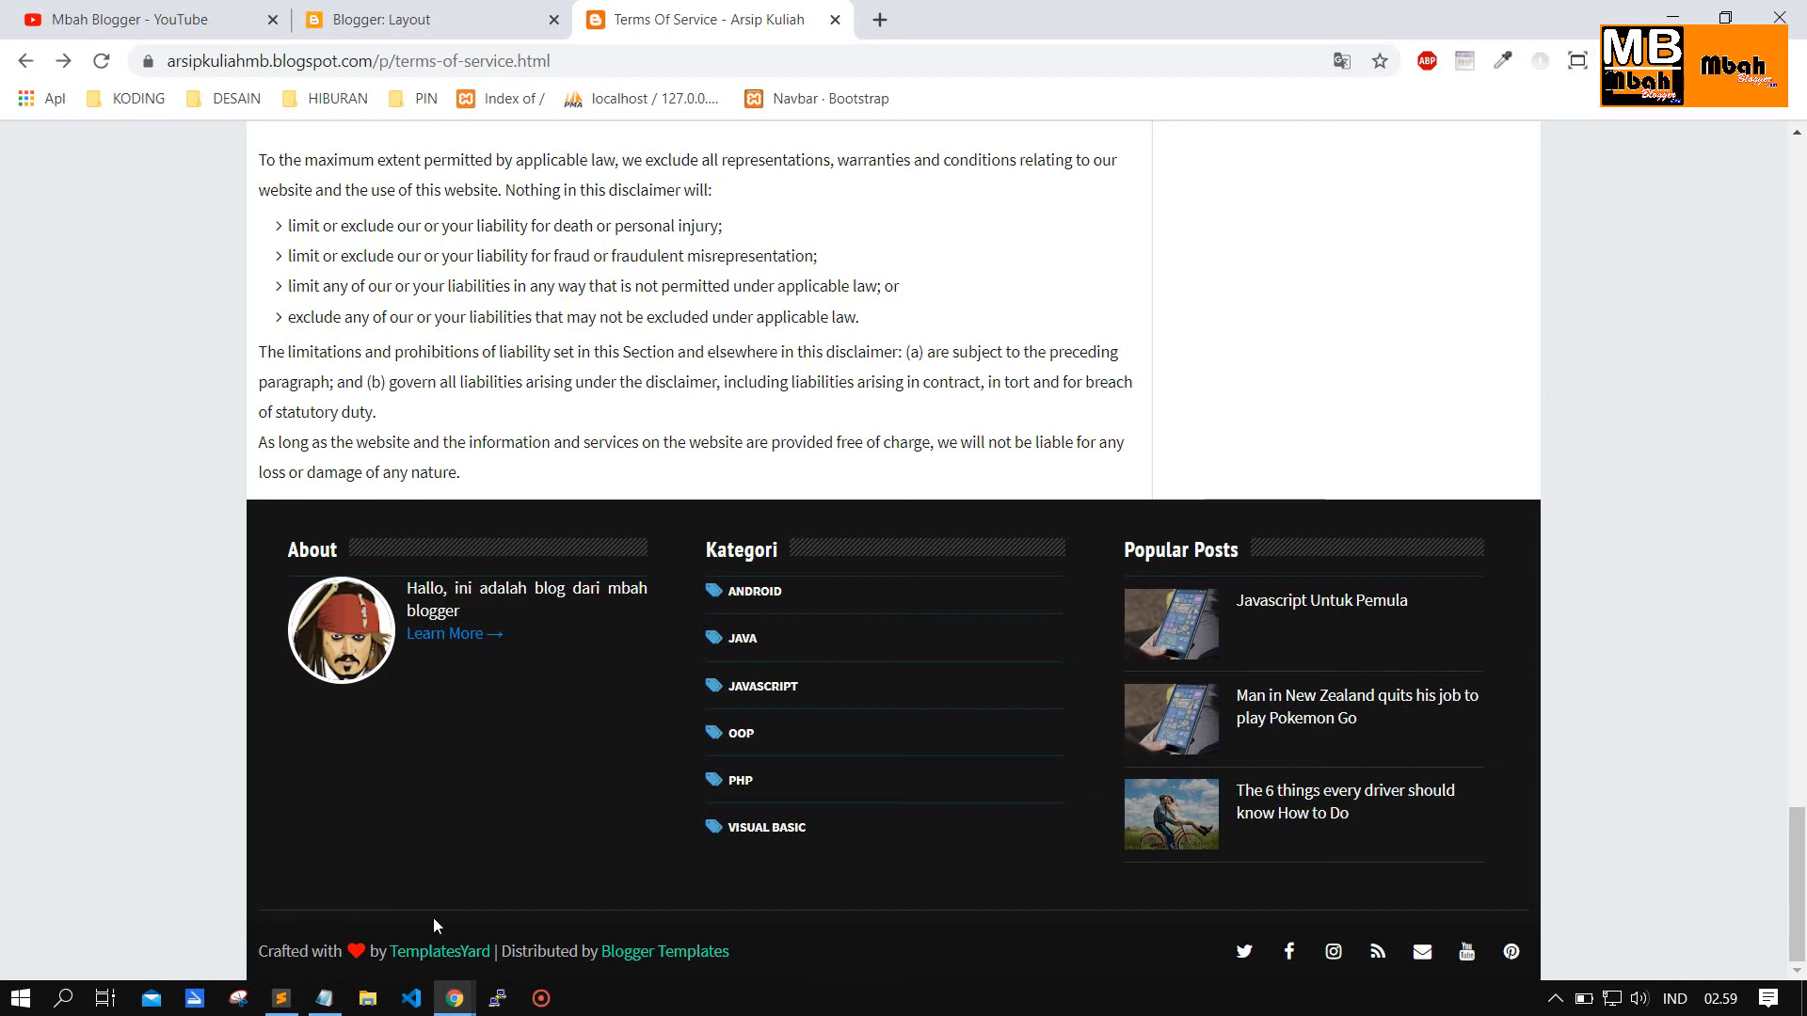
pyautogui.scroll(15, 879, 845)
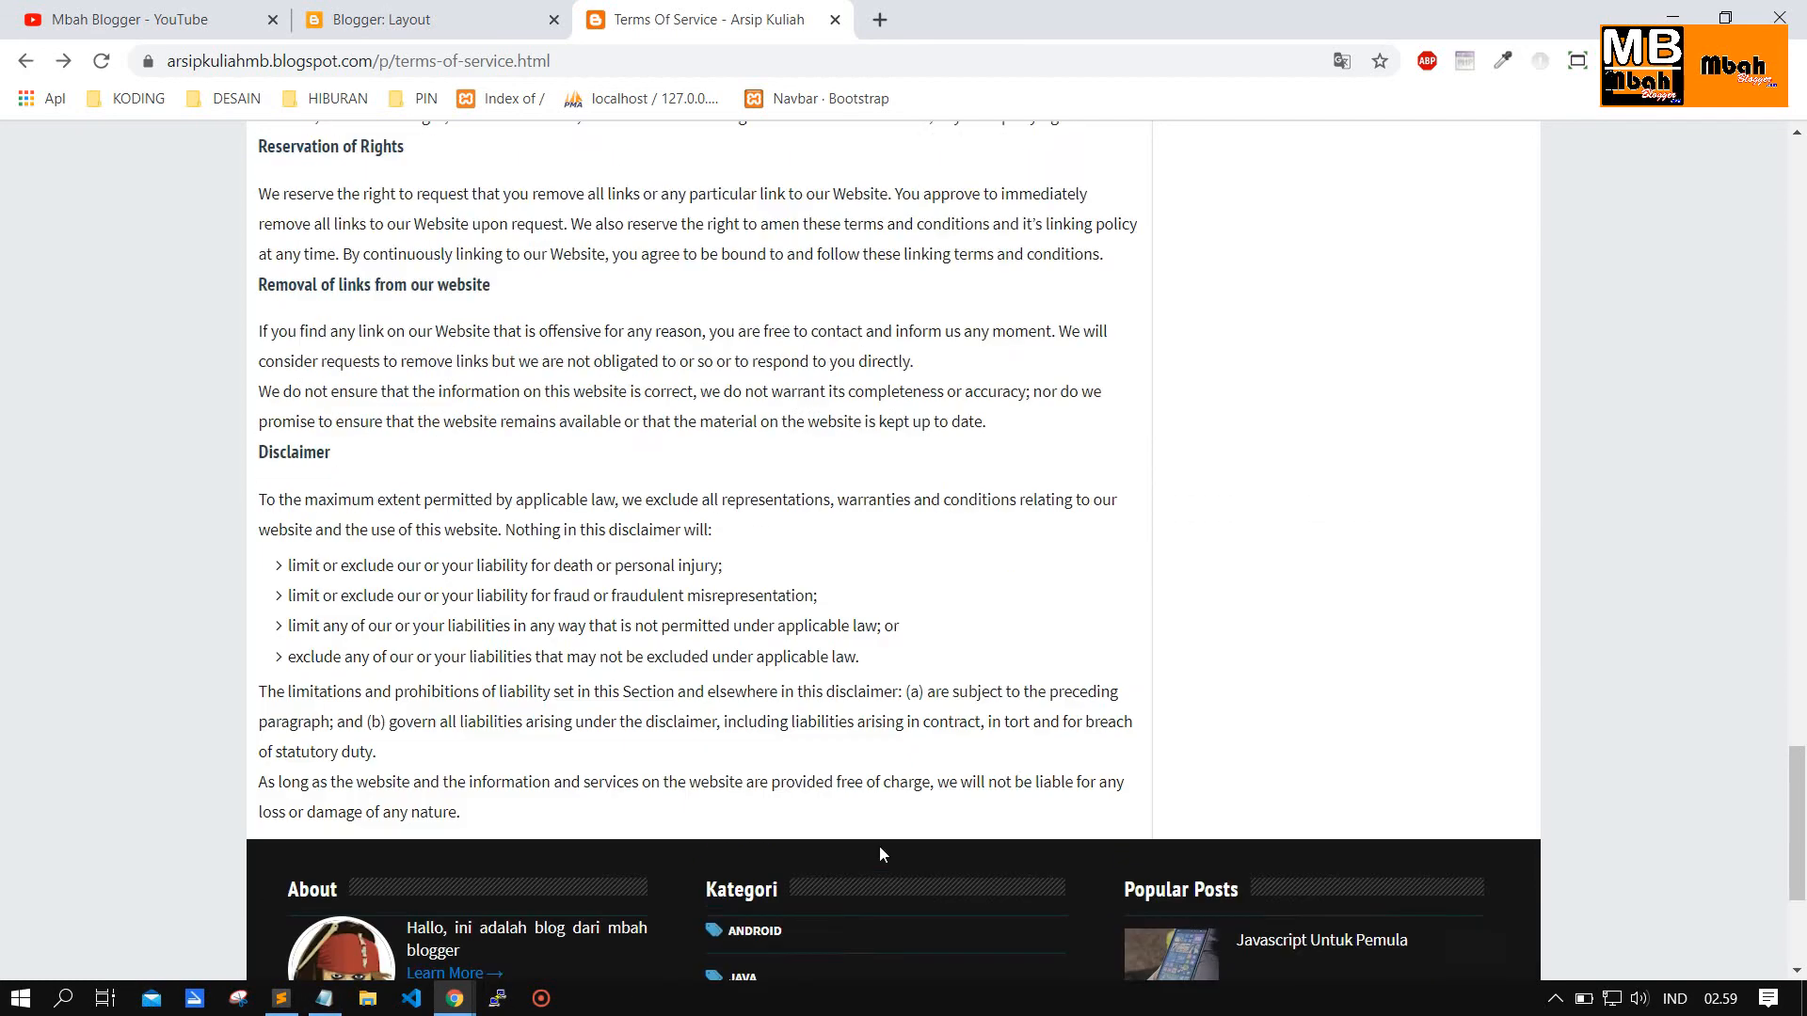
# Return to the blog layout, add the Report Abuse gadget to the sidebar and save it.
pyautogui.click(446, 12)
pyautogui.scroll(-5, 818, 518)
pyautogui.scroll(6, 824, 475)
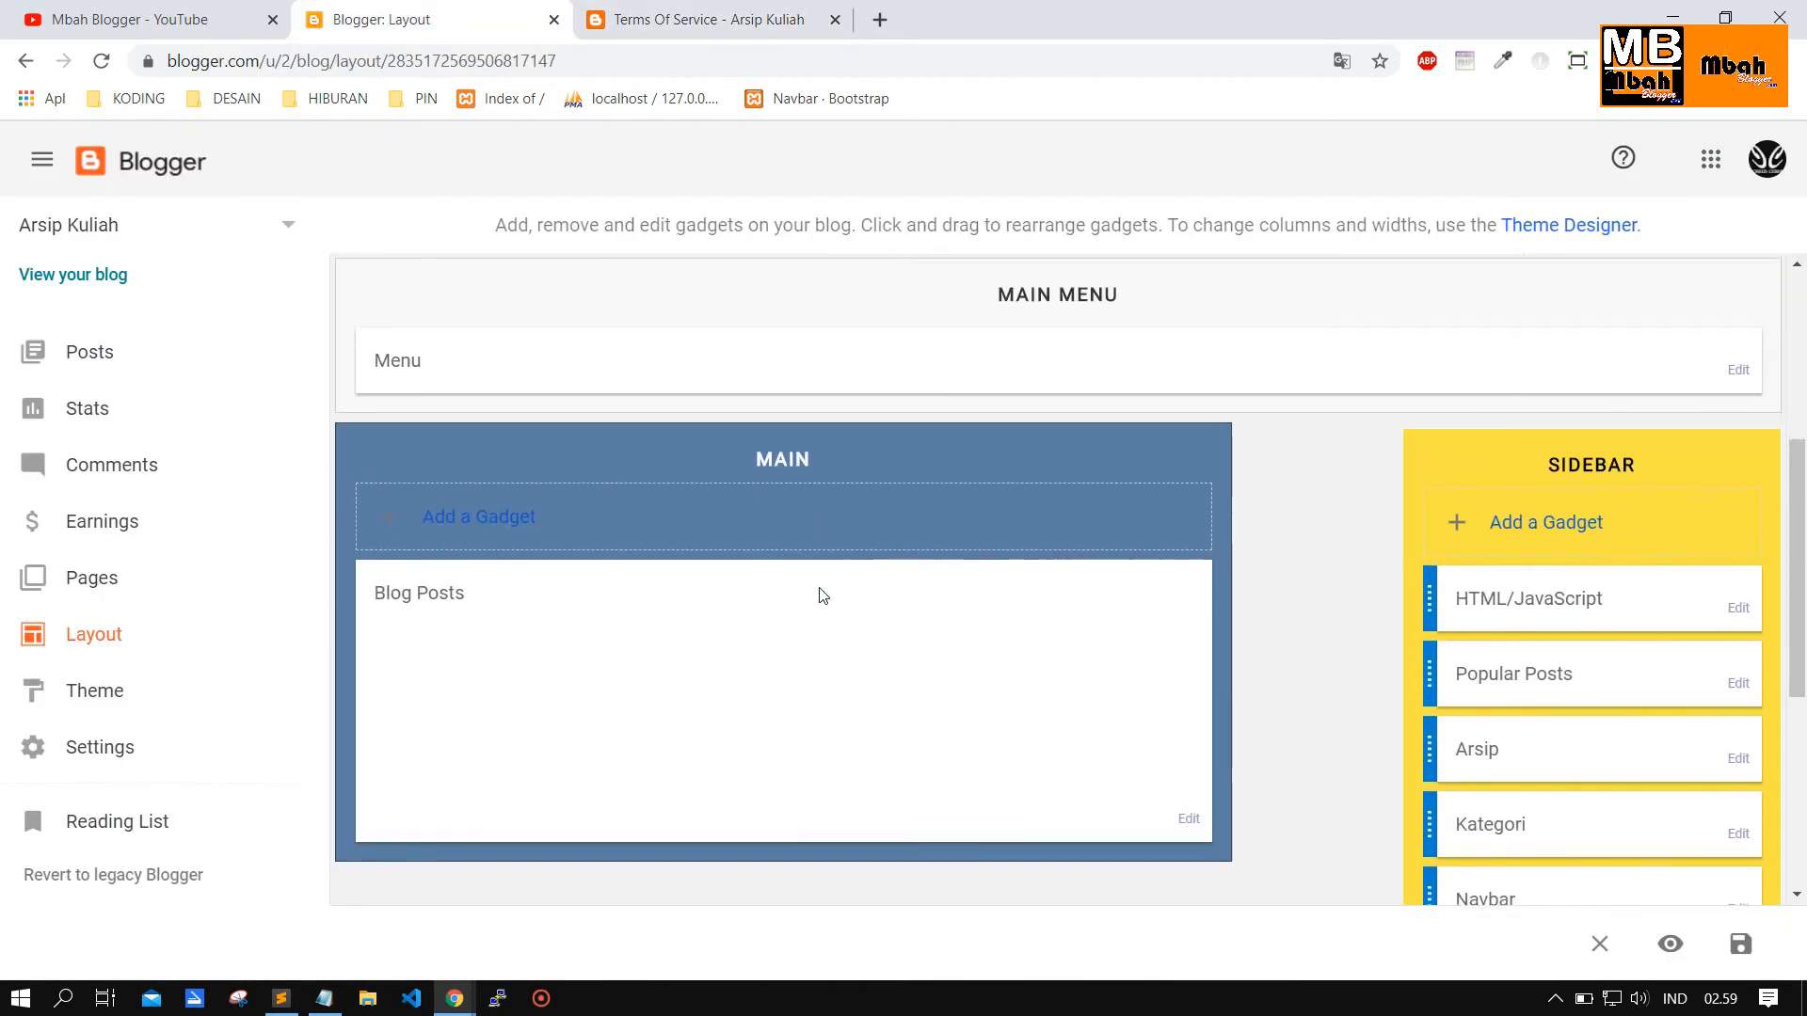
pyautogui.click(496, 998)
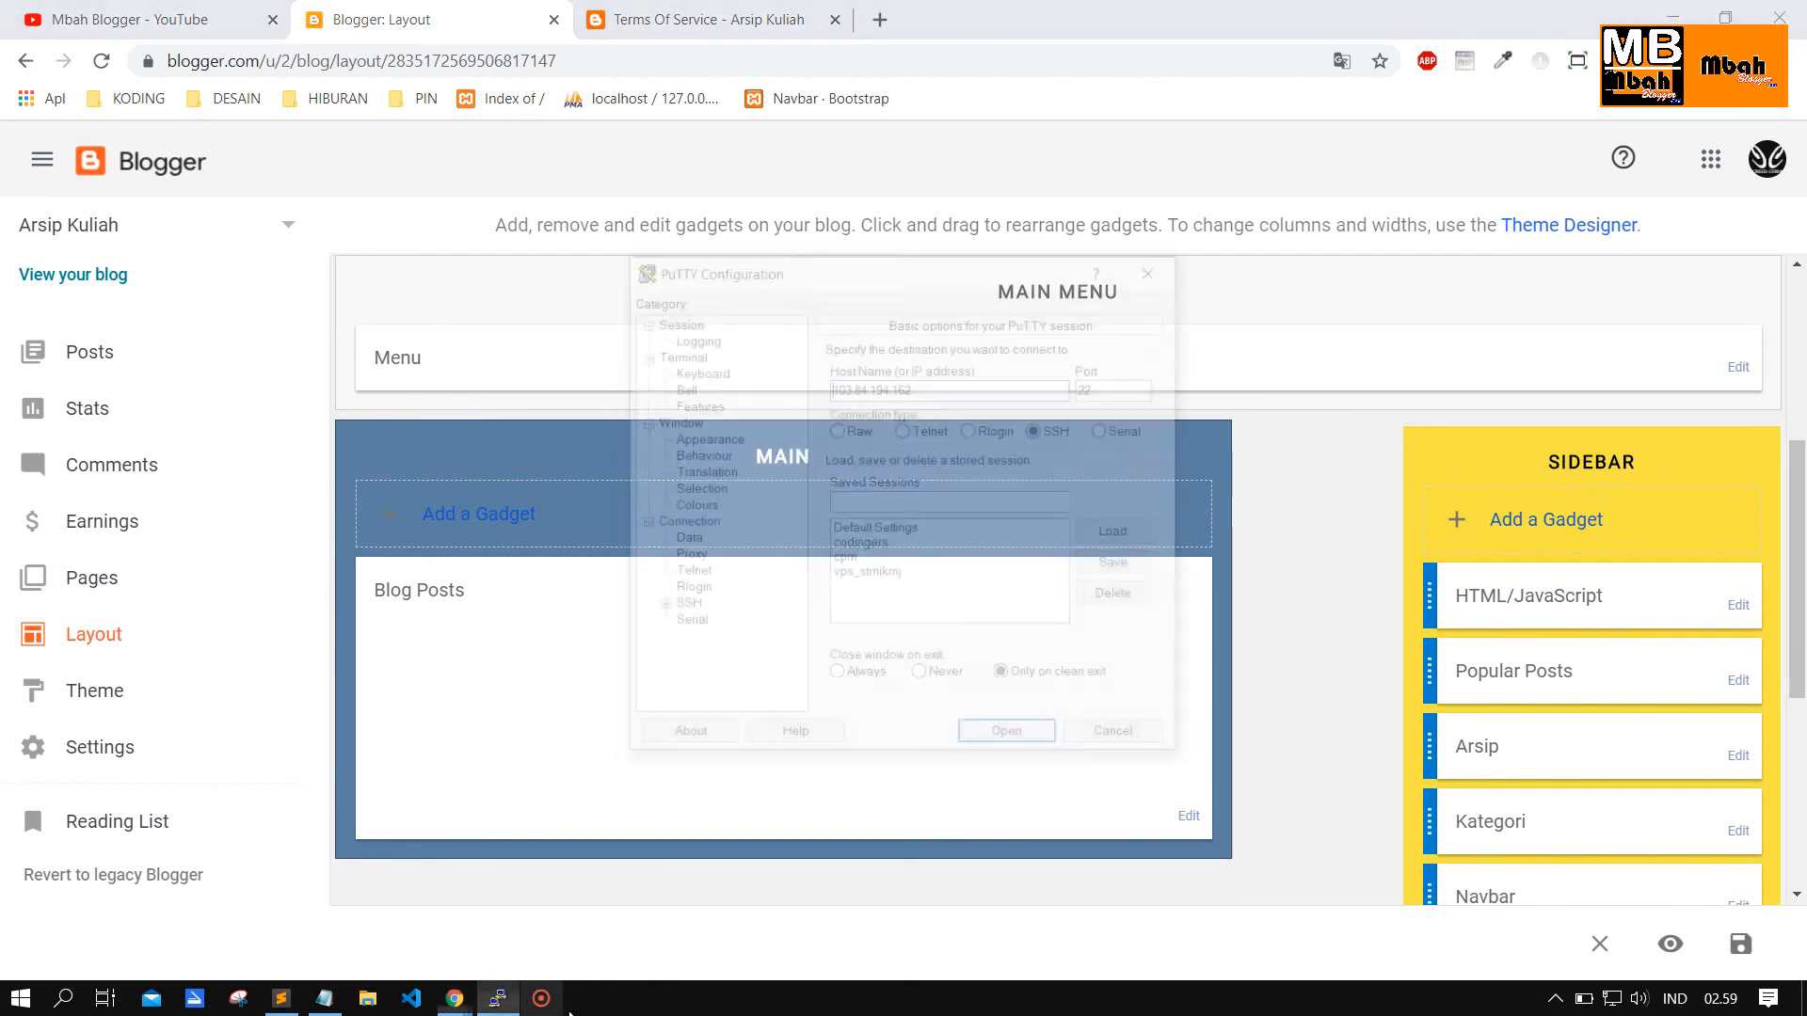
pyautogui.click(1105, 742)
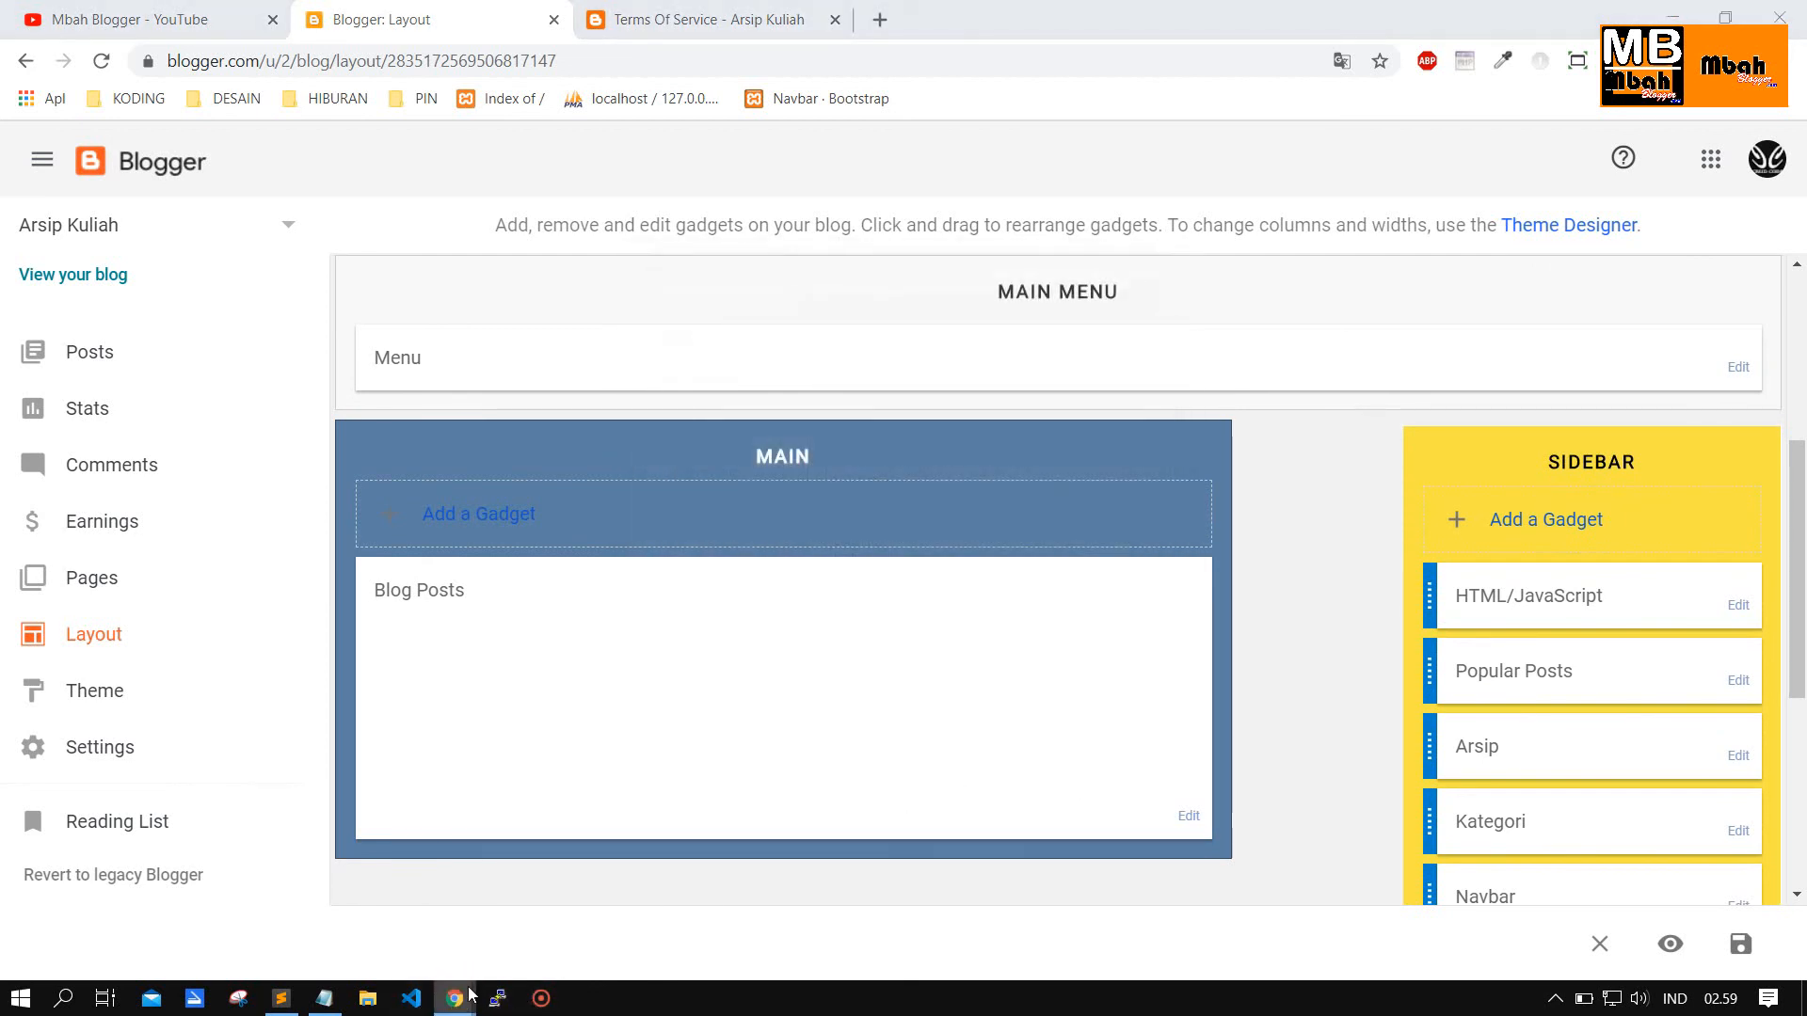
pyautogui.click(570, 876)
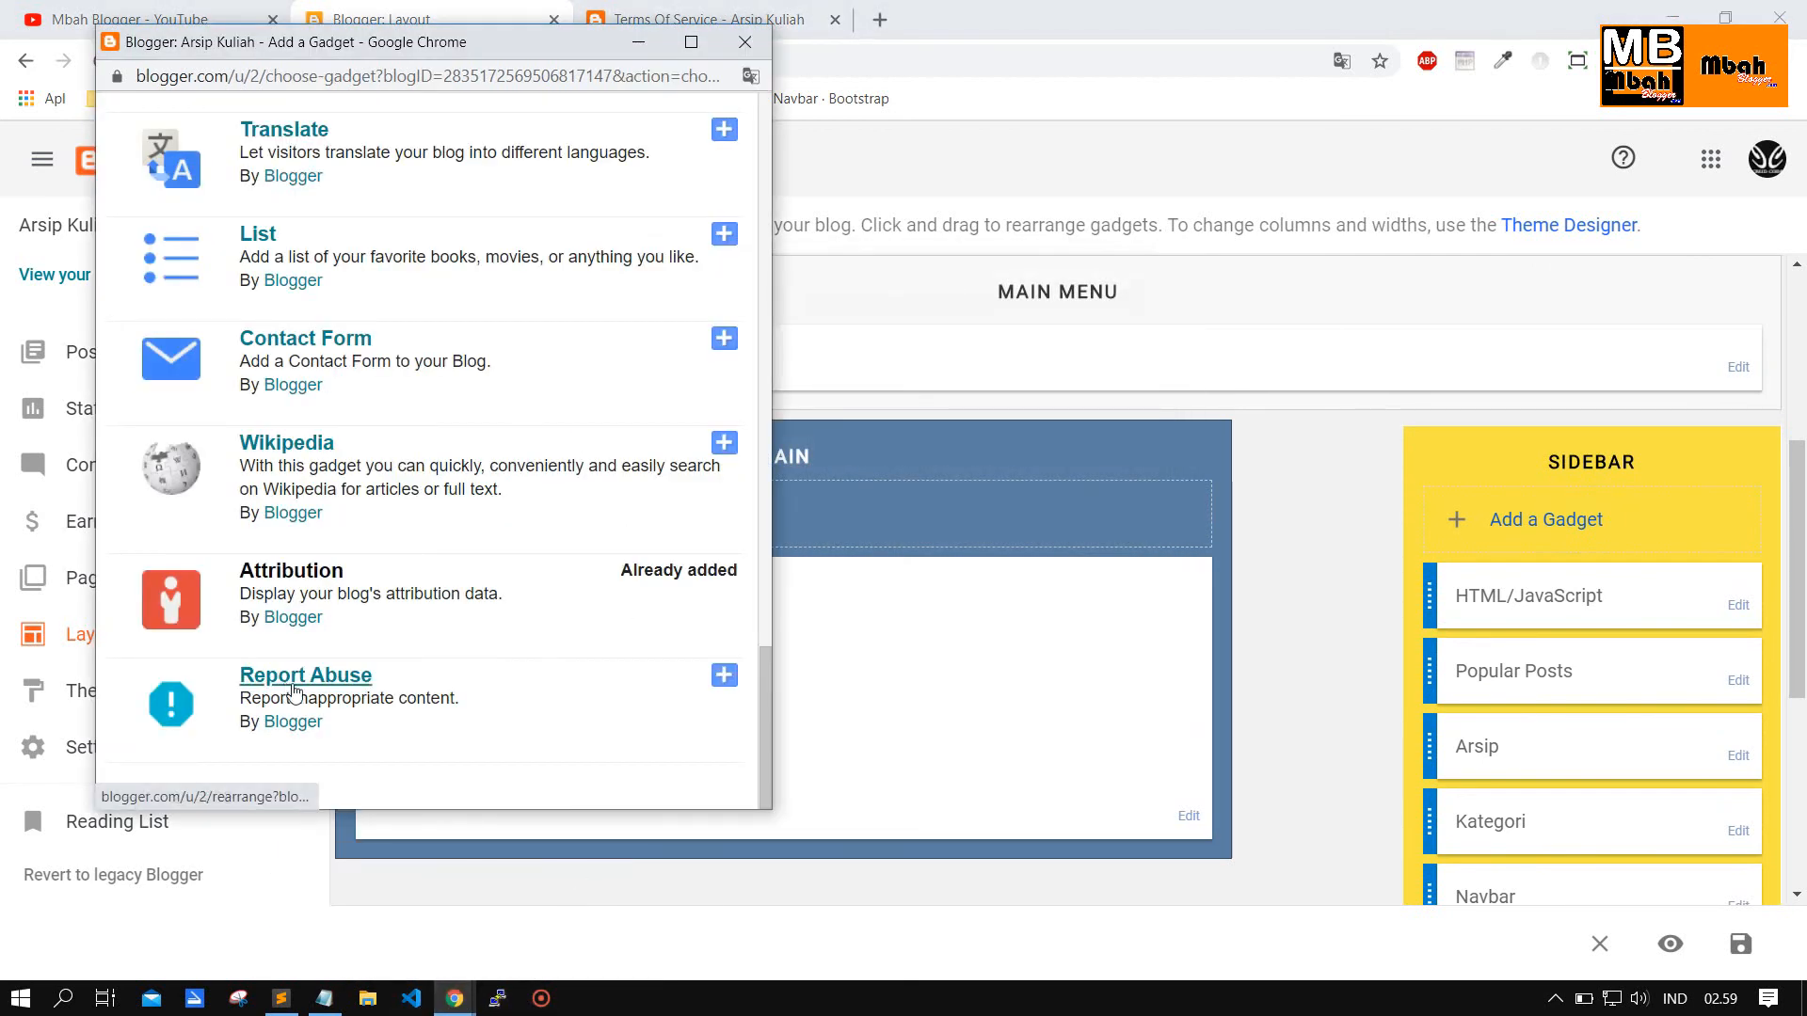
pyautogui.click(724, 676)
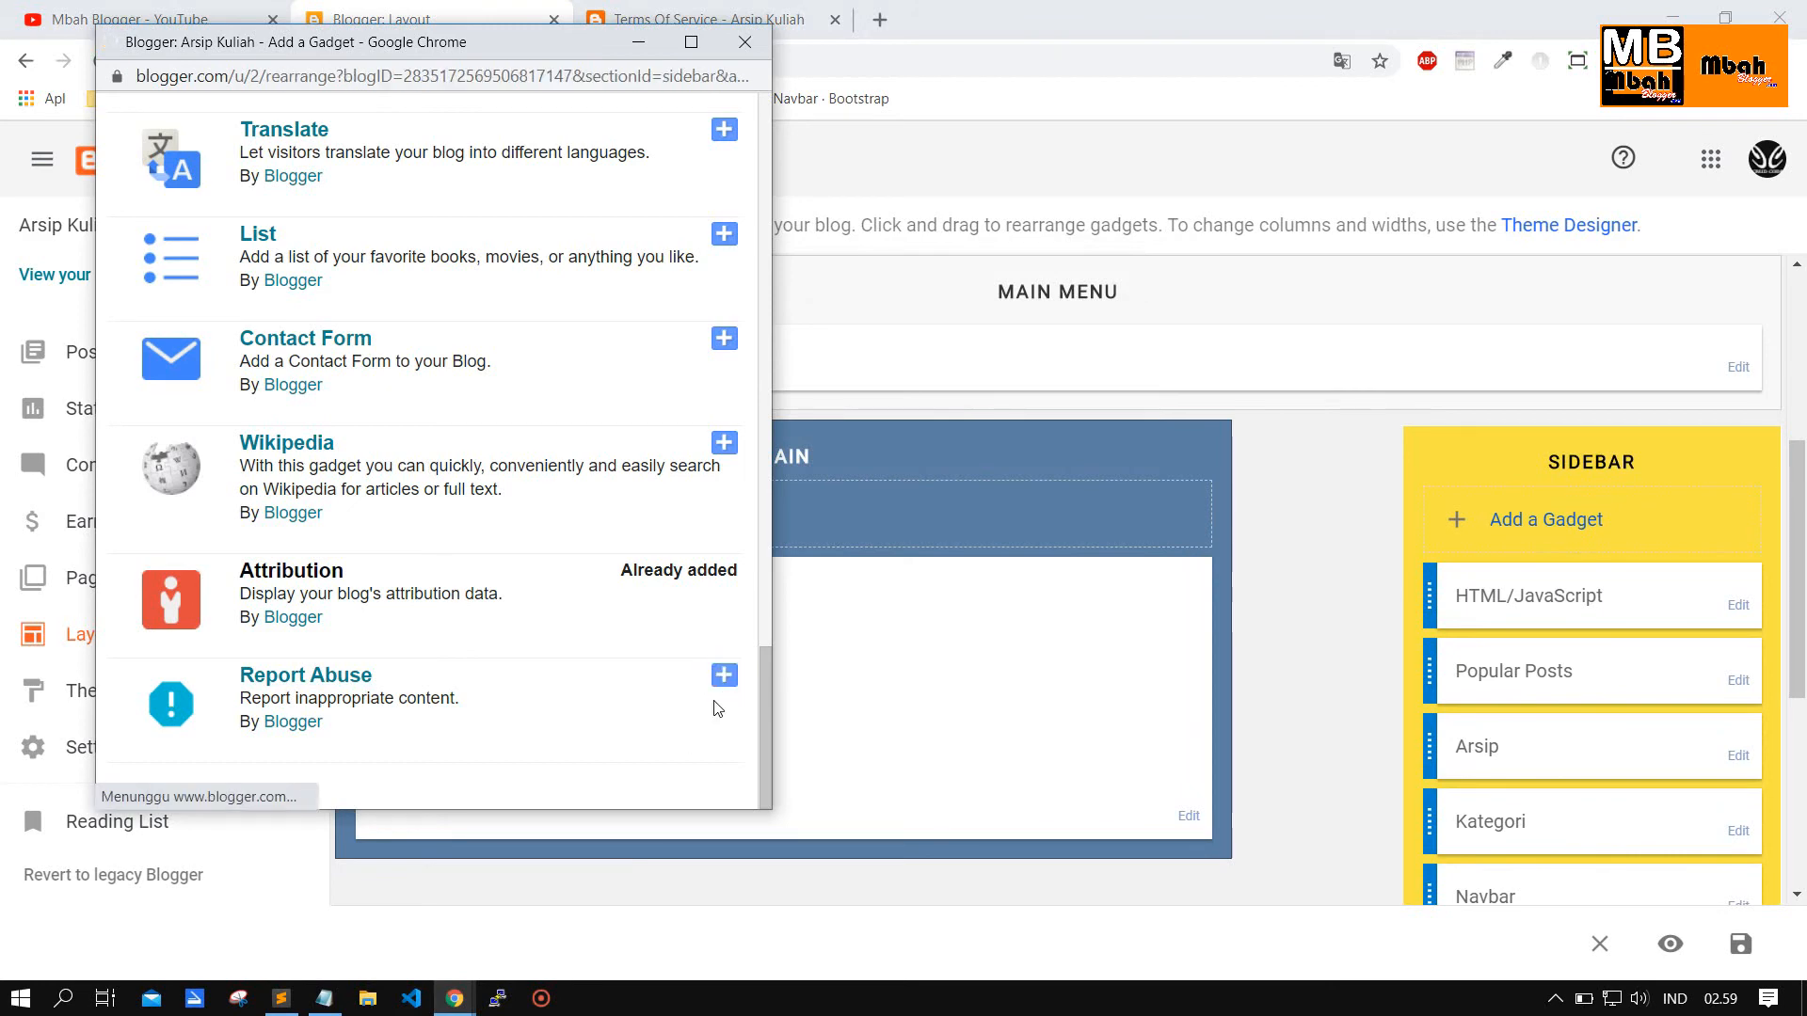
pyautogui.click(179, 293)
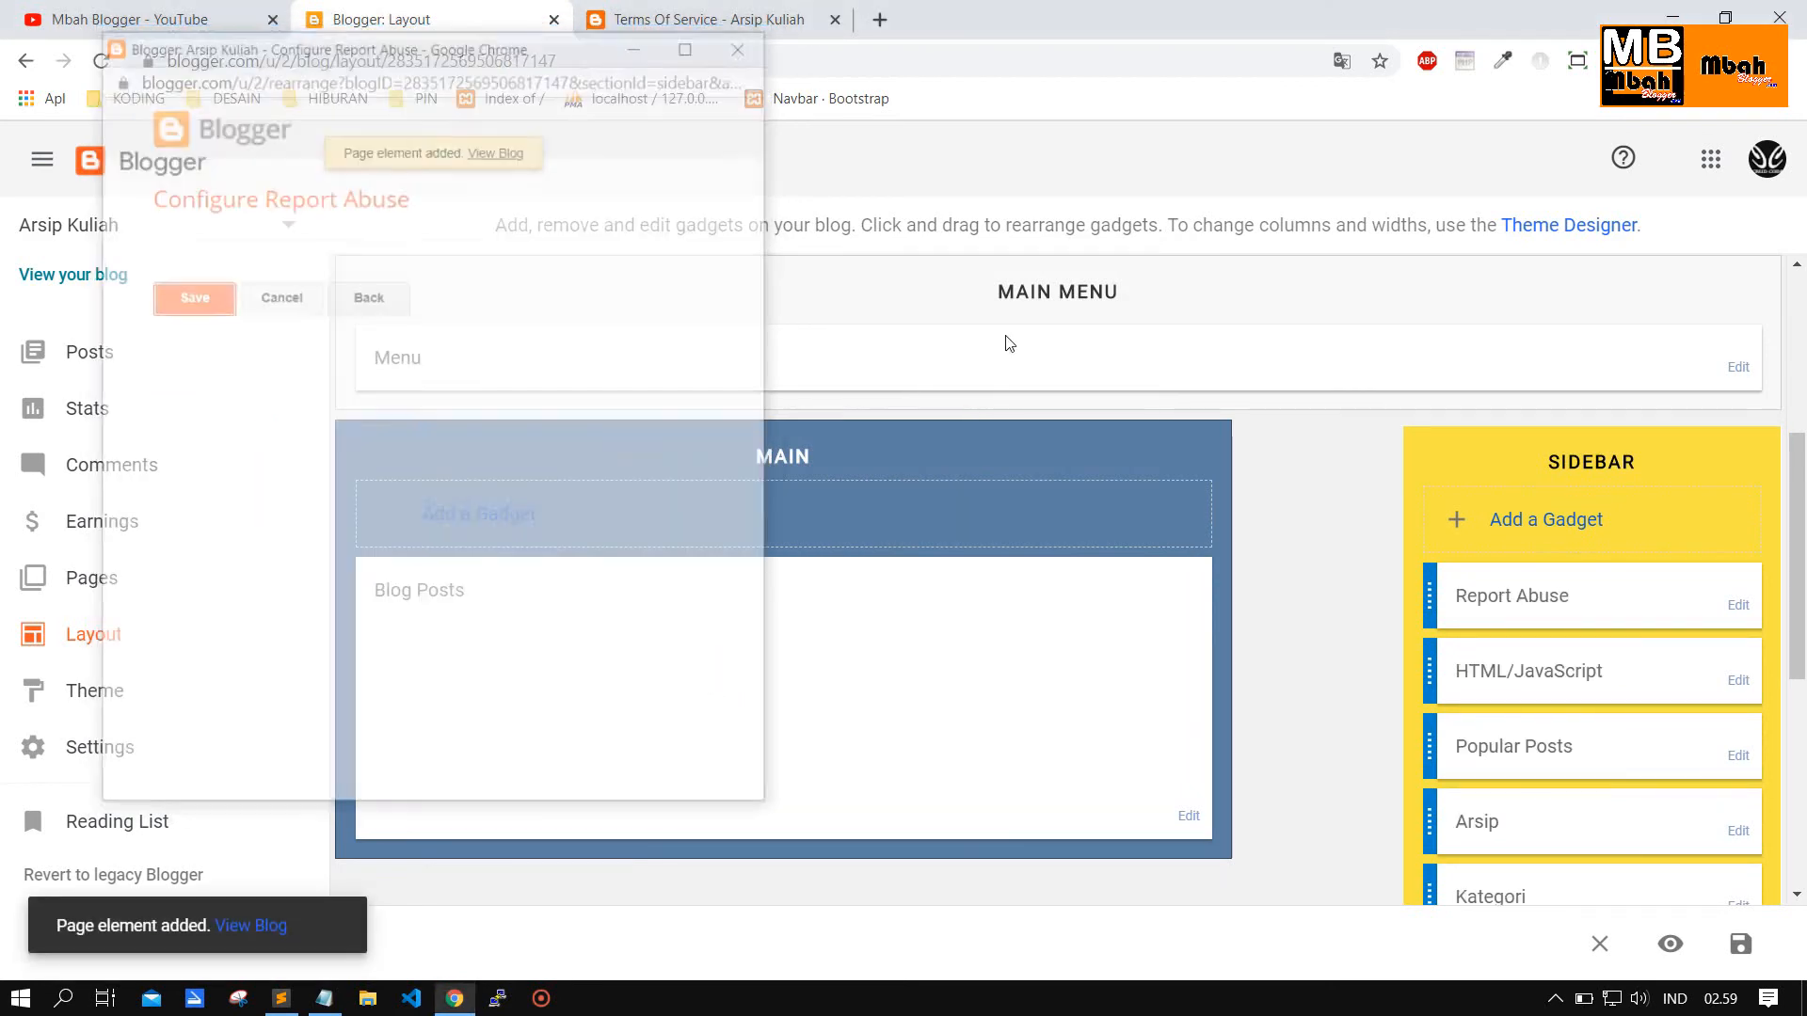
# Reload the blog and open the Report Abuse link in its sidebar.
pyautogui.click(715, 19)
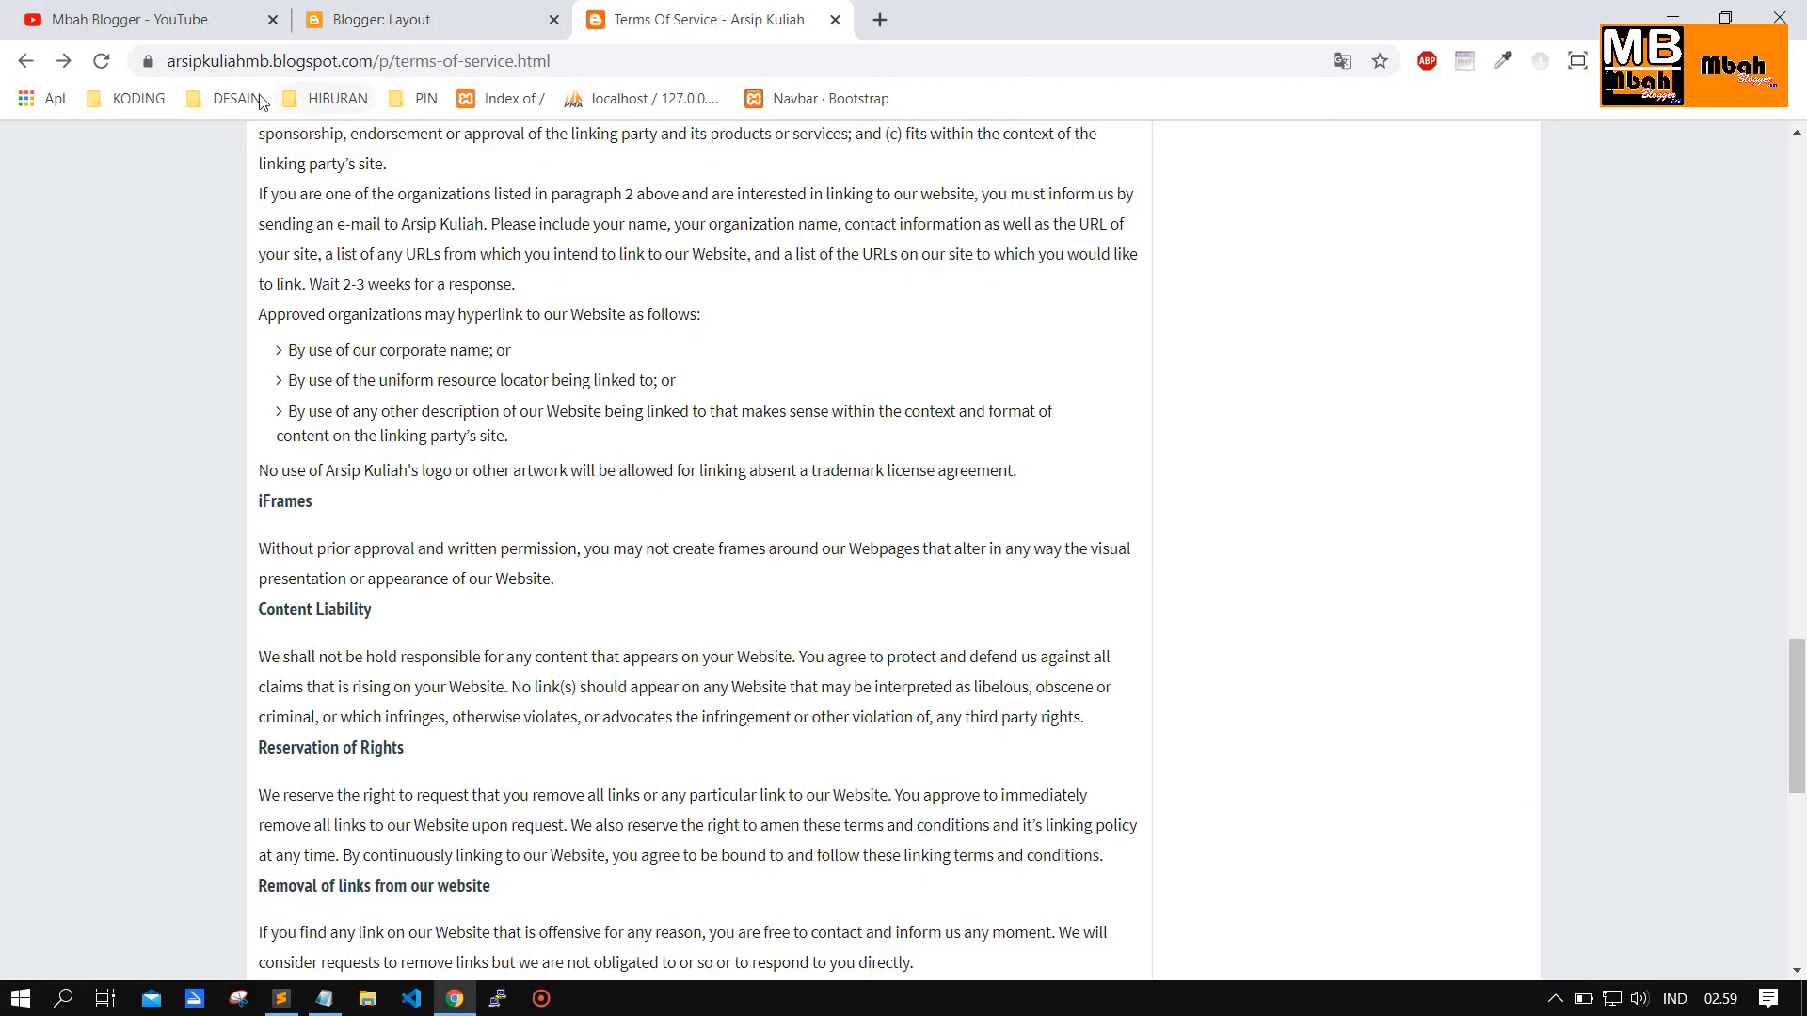
pyautogui.click(101, 60)
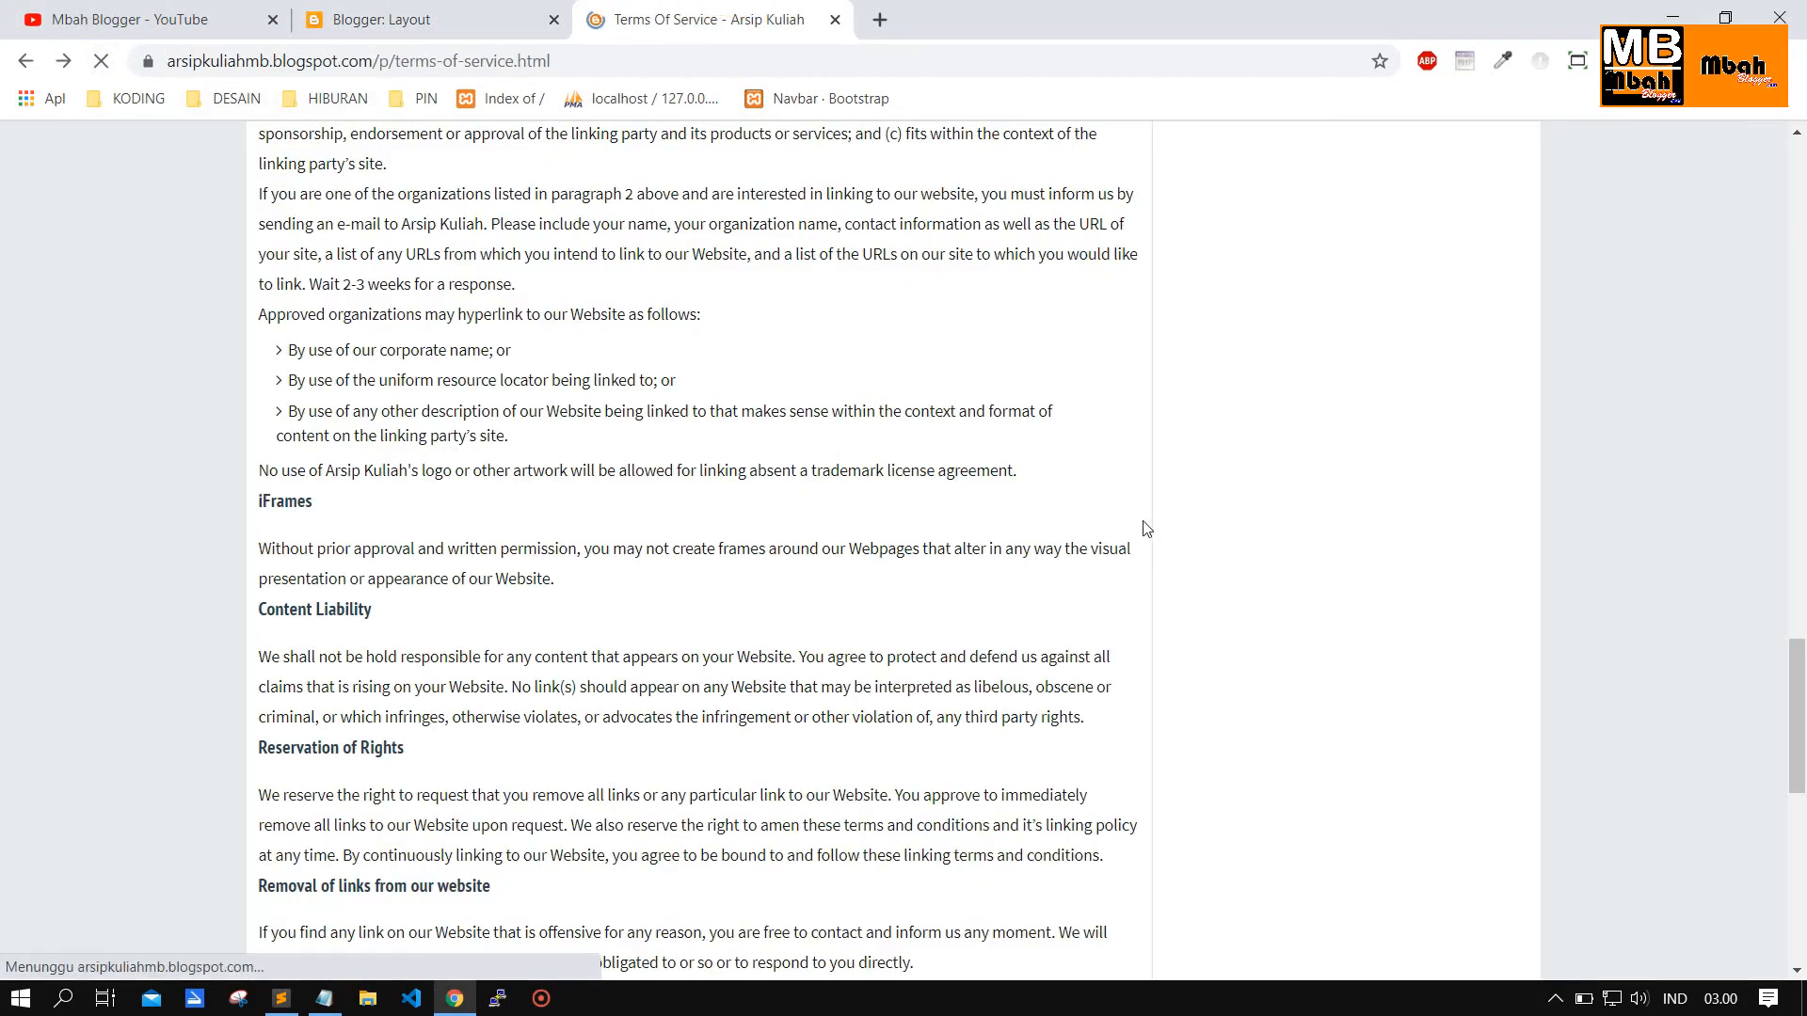
pyautogui.scroll(20, 1012, 568)
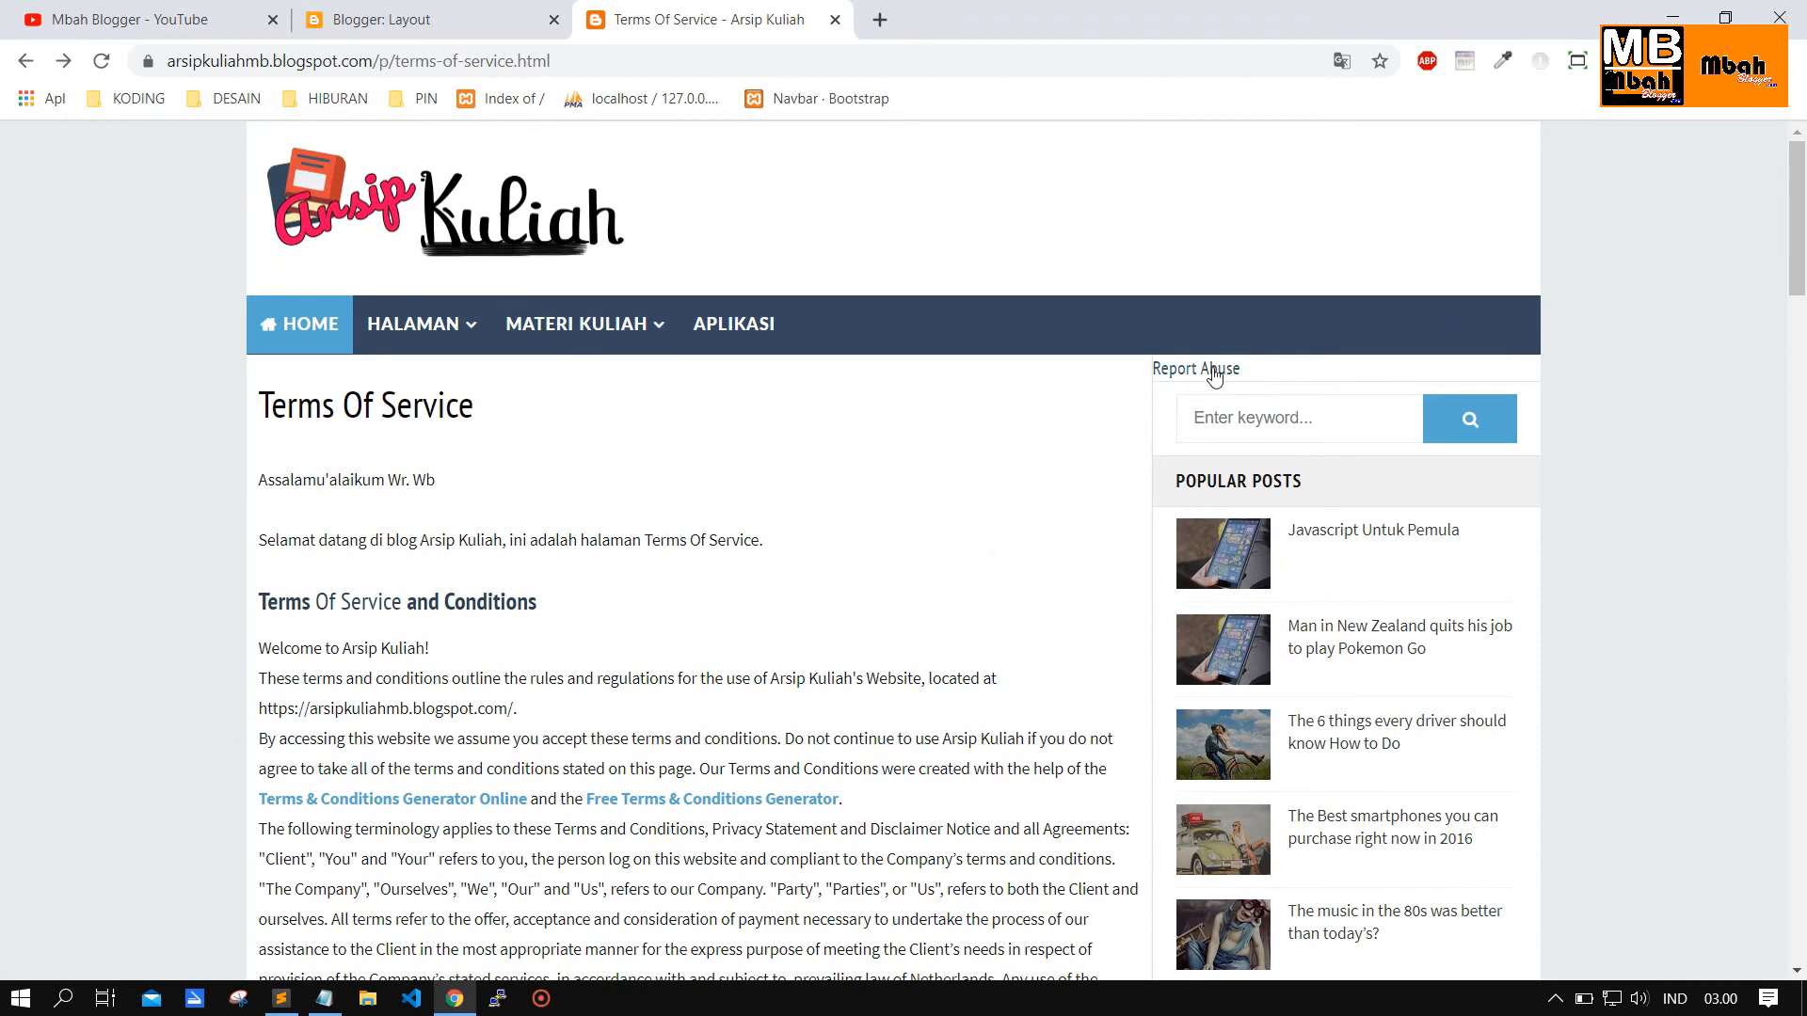
pyautogui.click(1195, 370)
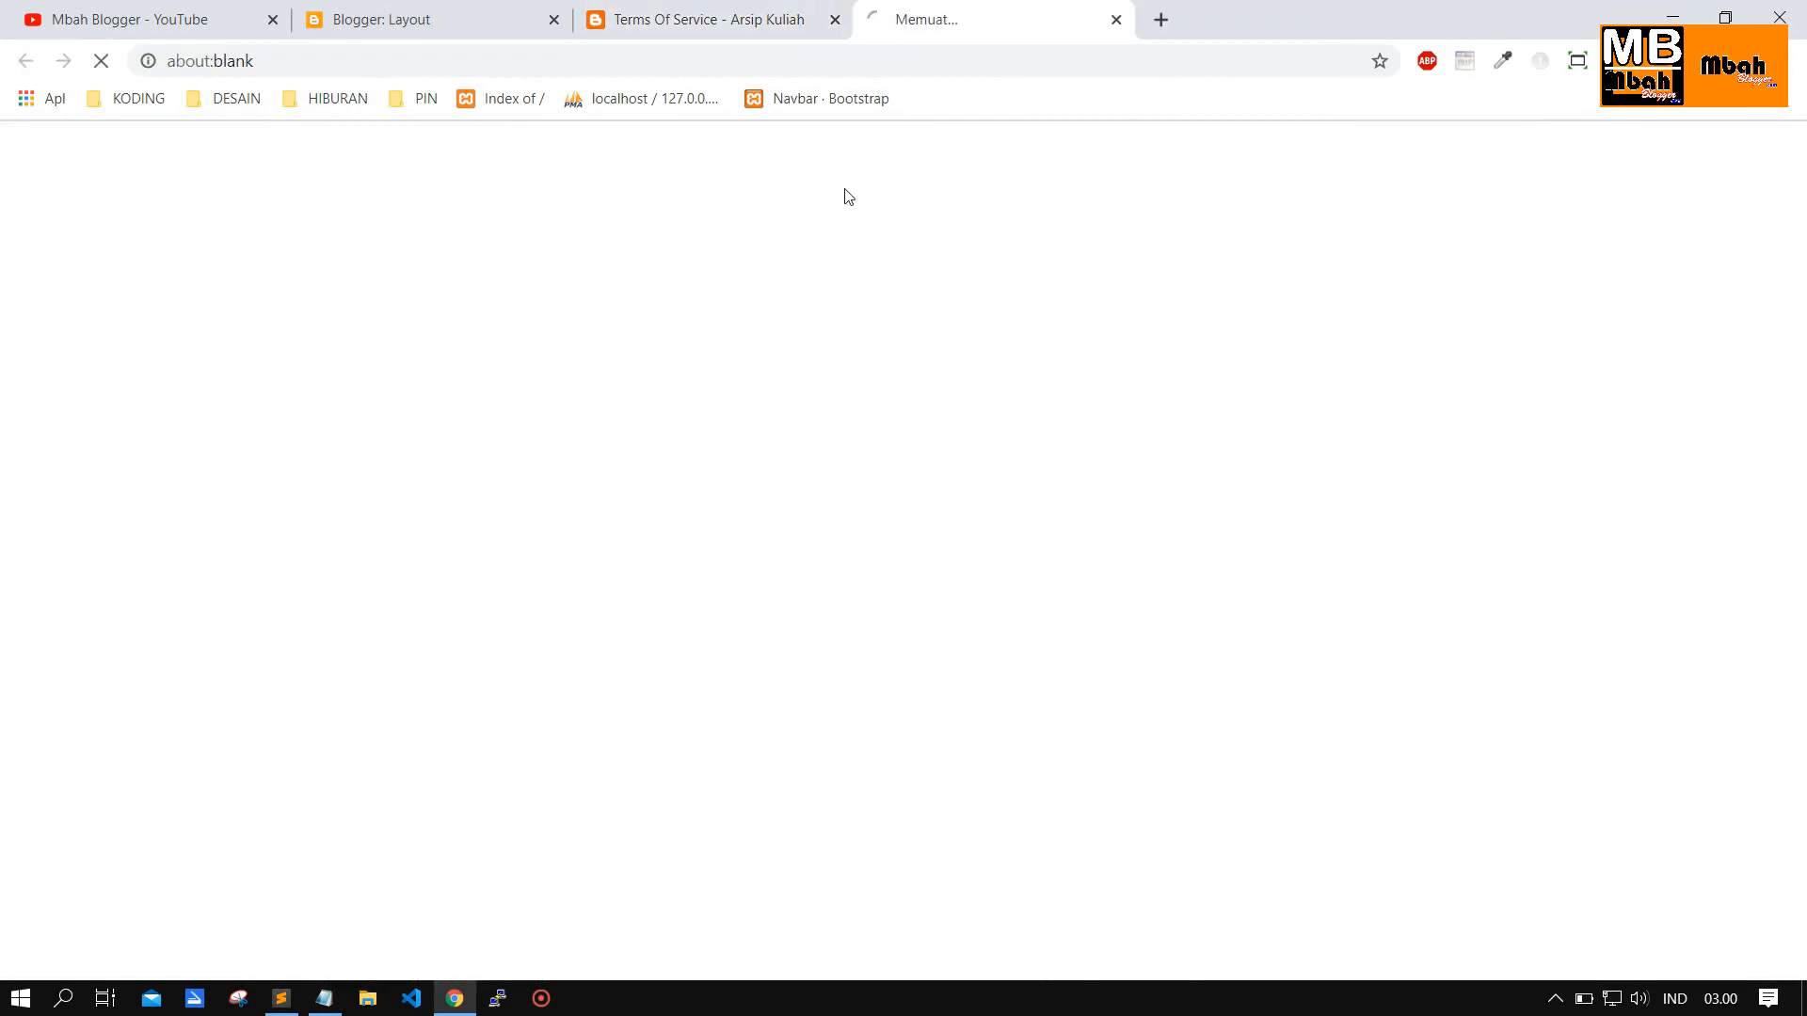
# Review the abuse categories on Blogger's help page about reporting inappropriate content and close the page.
pyautogui.scroll(-7, 512, 448)
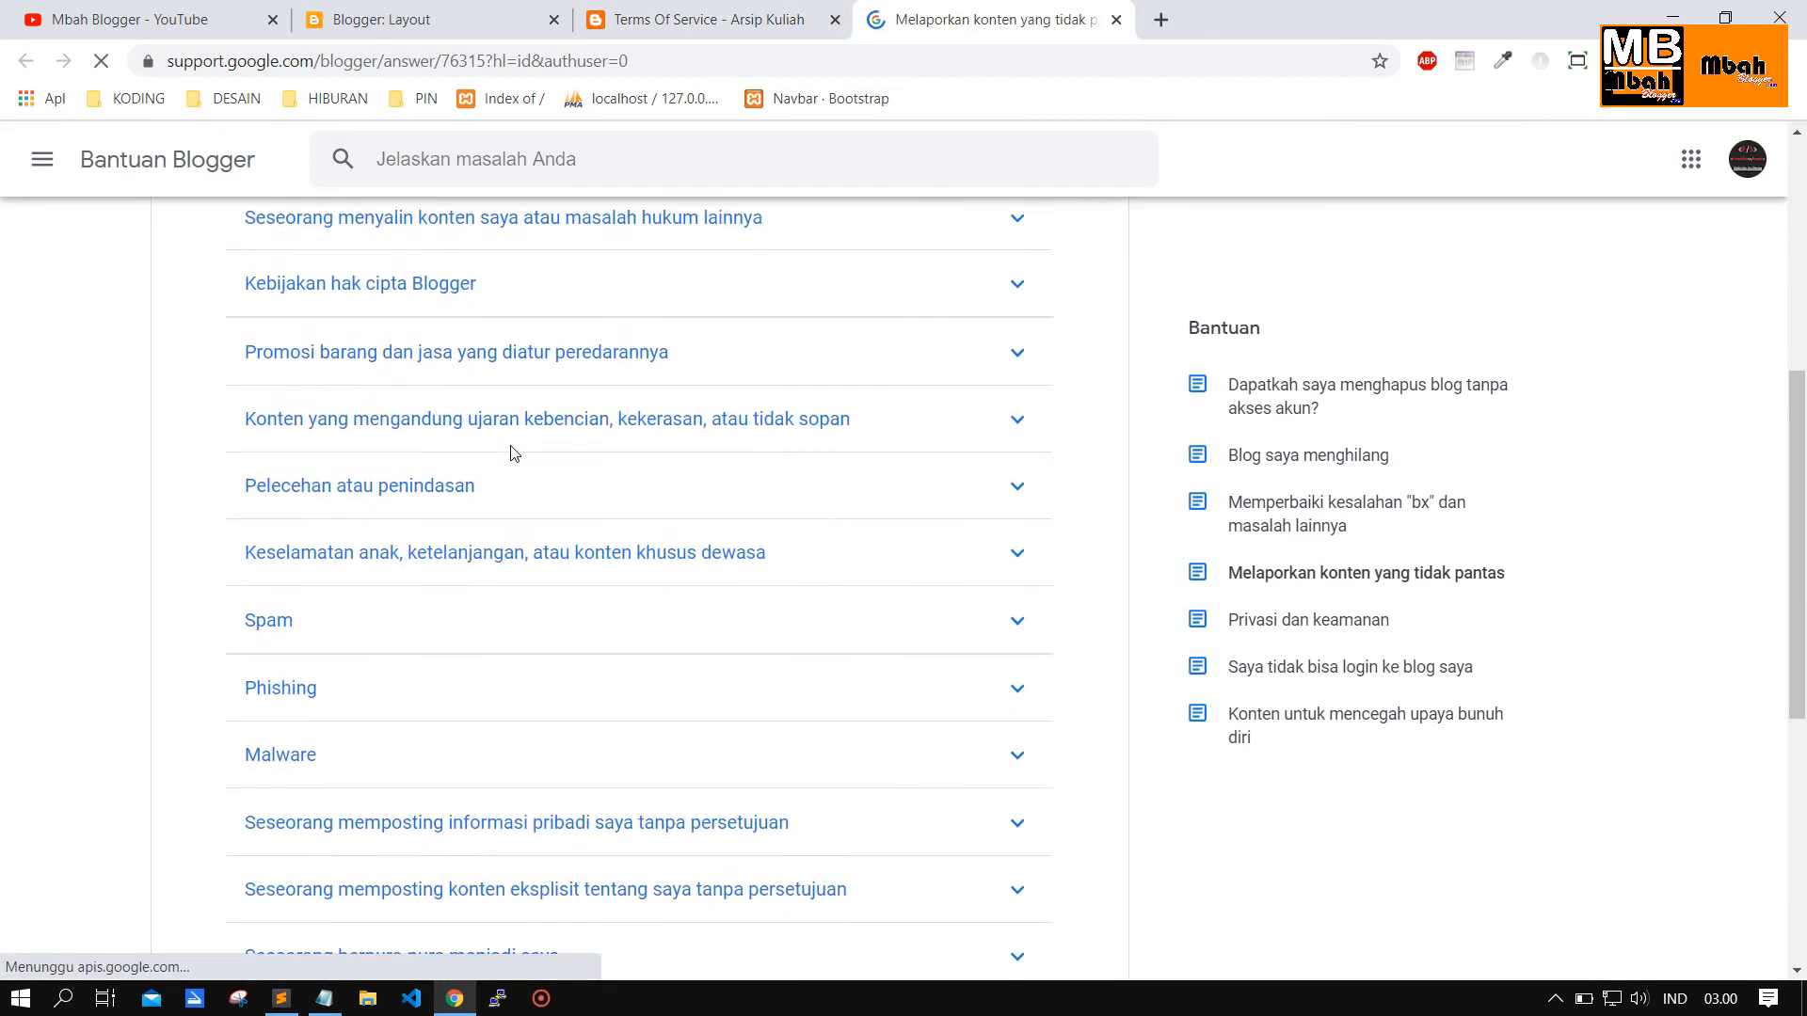
pyautogui.scroll(7, 512, 549)
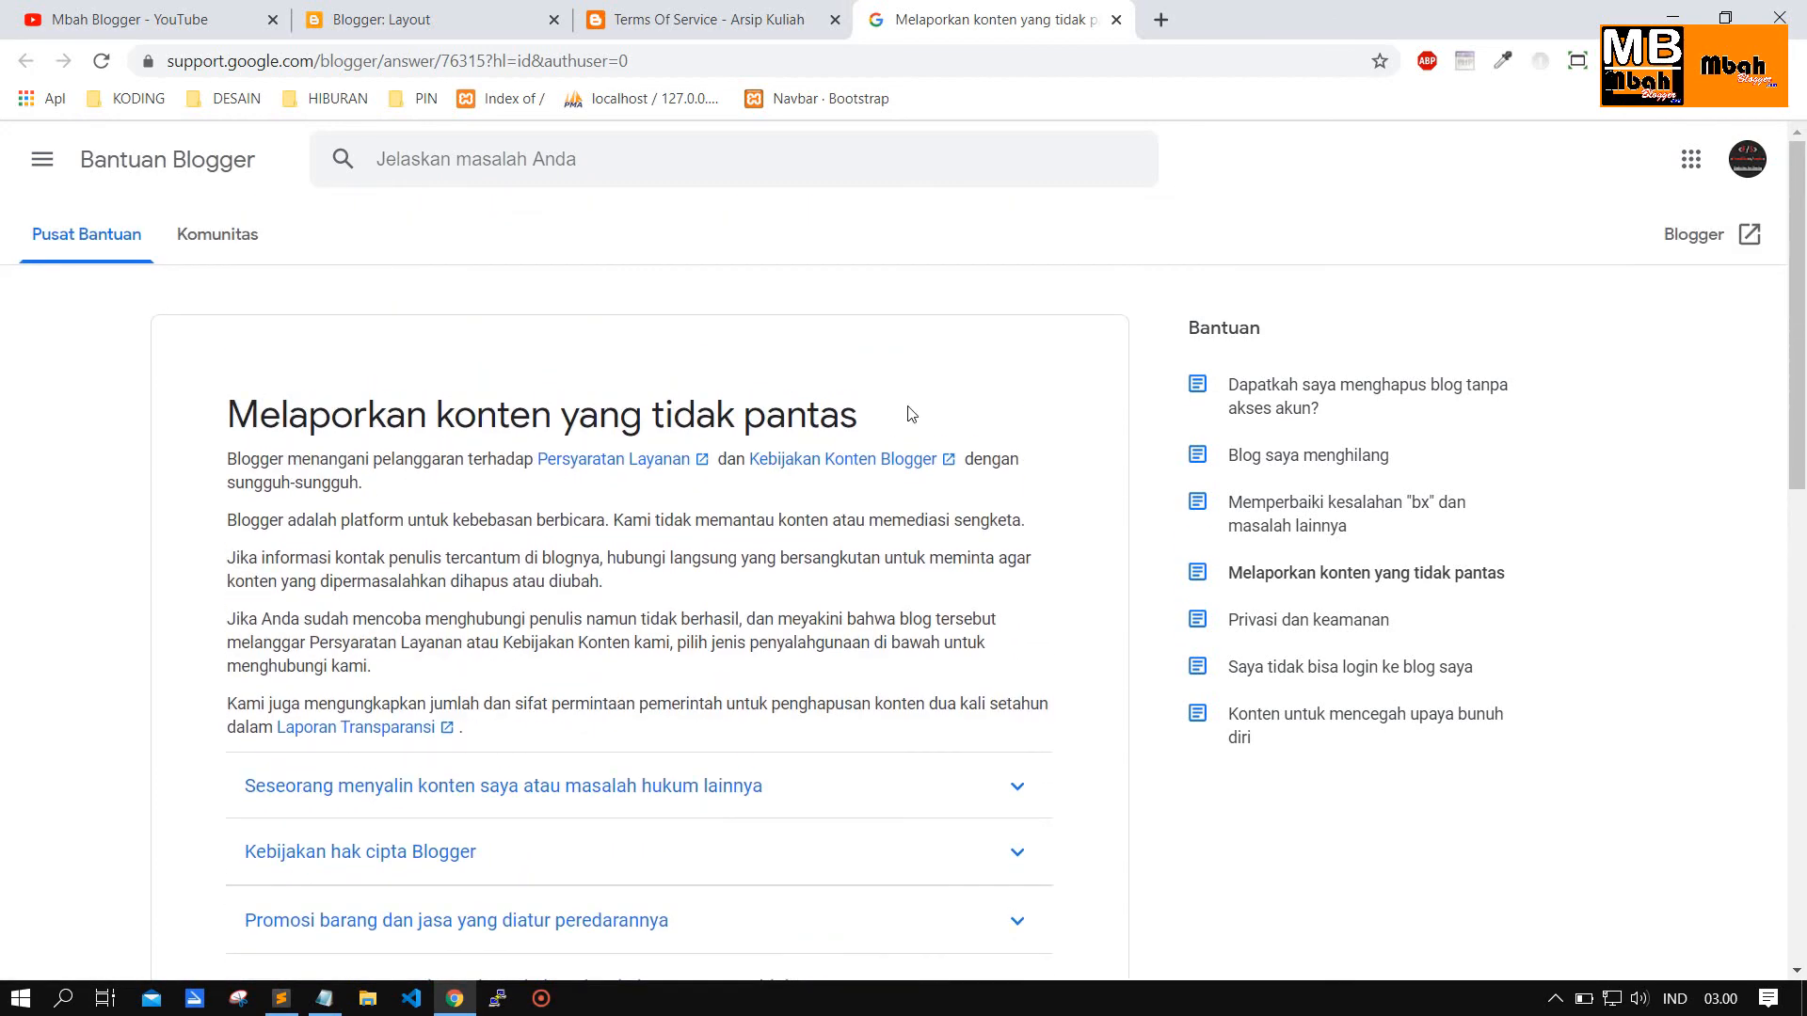
pyautogui.scroll(-9, 367, 621)
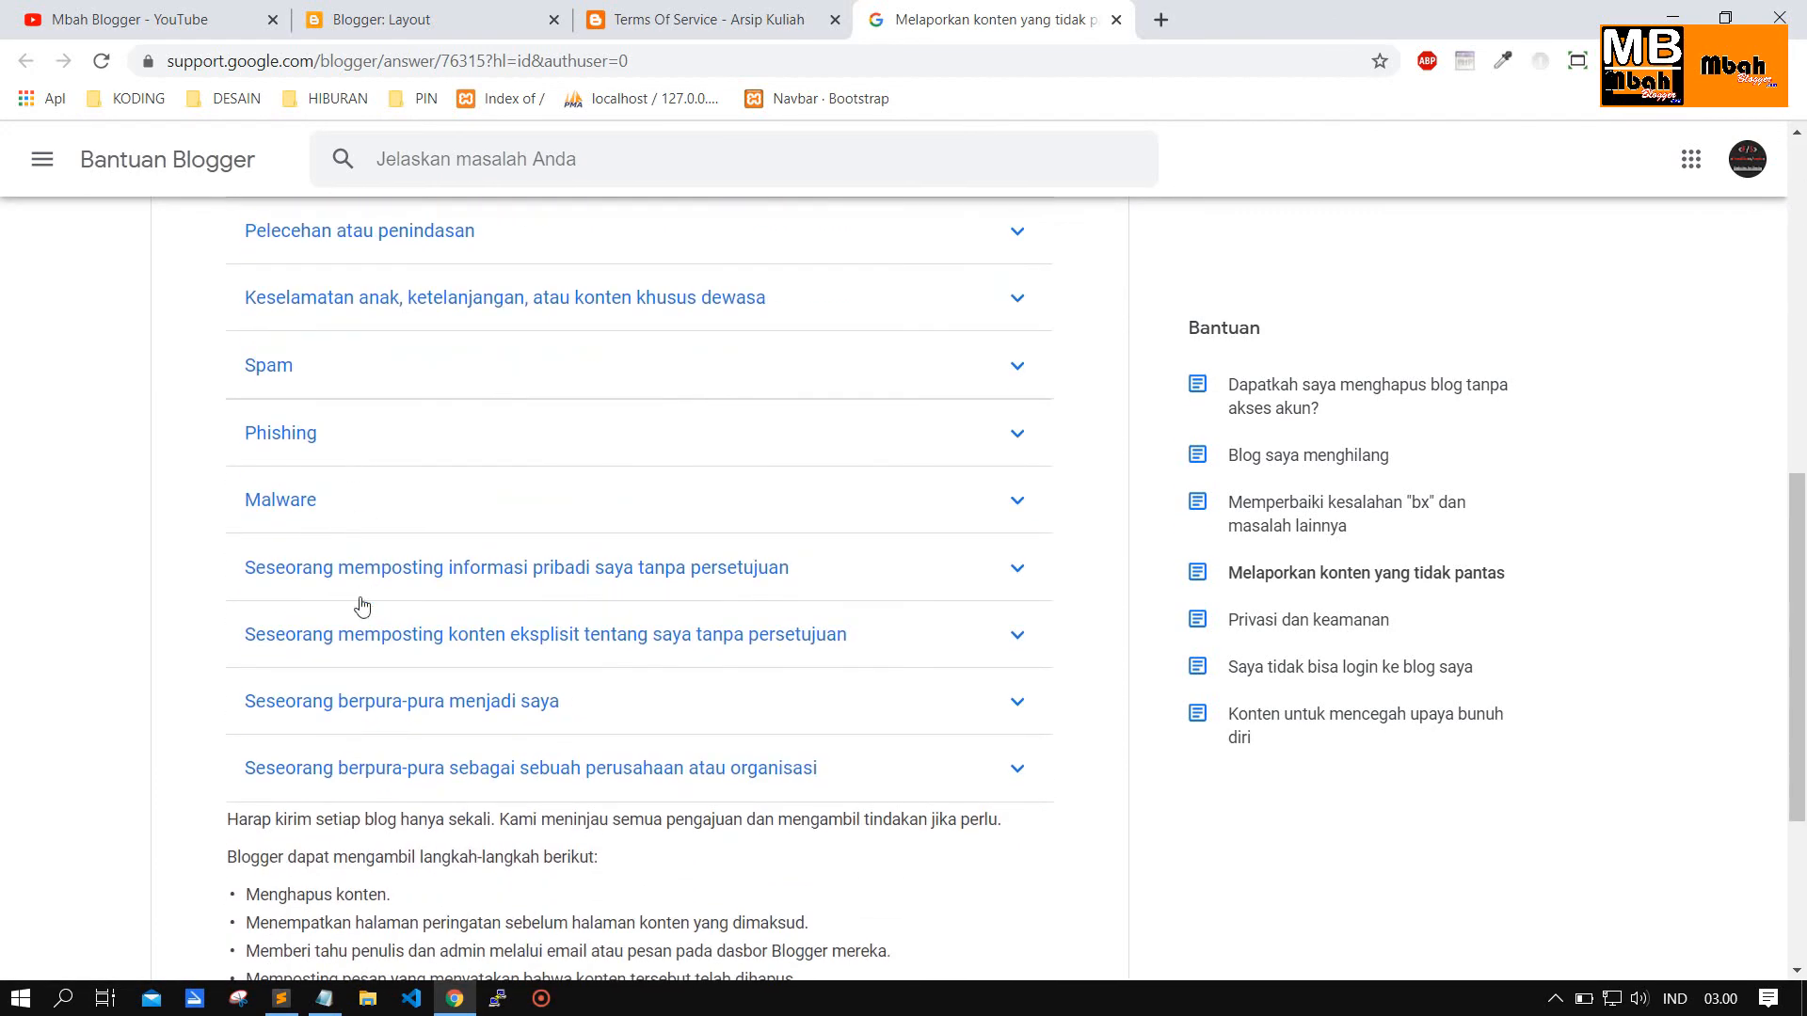
pyautogui.scroll(-4, 362, 607)
pyautogui.scroll(14, 436, 626)
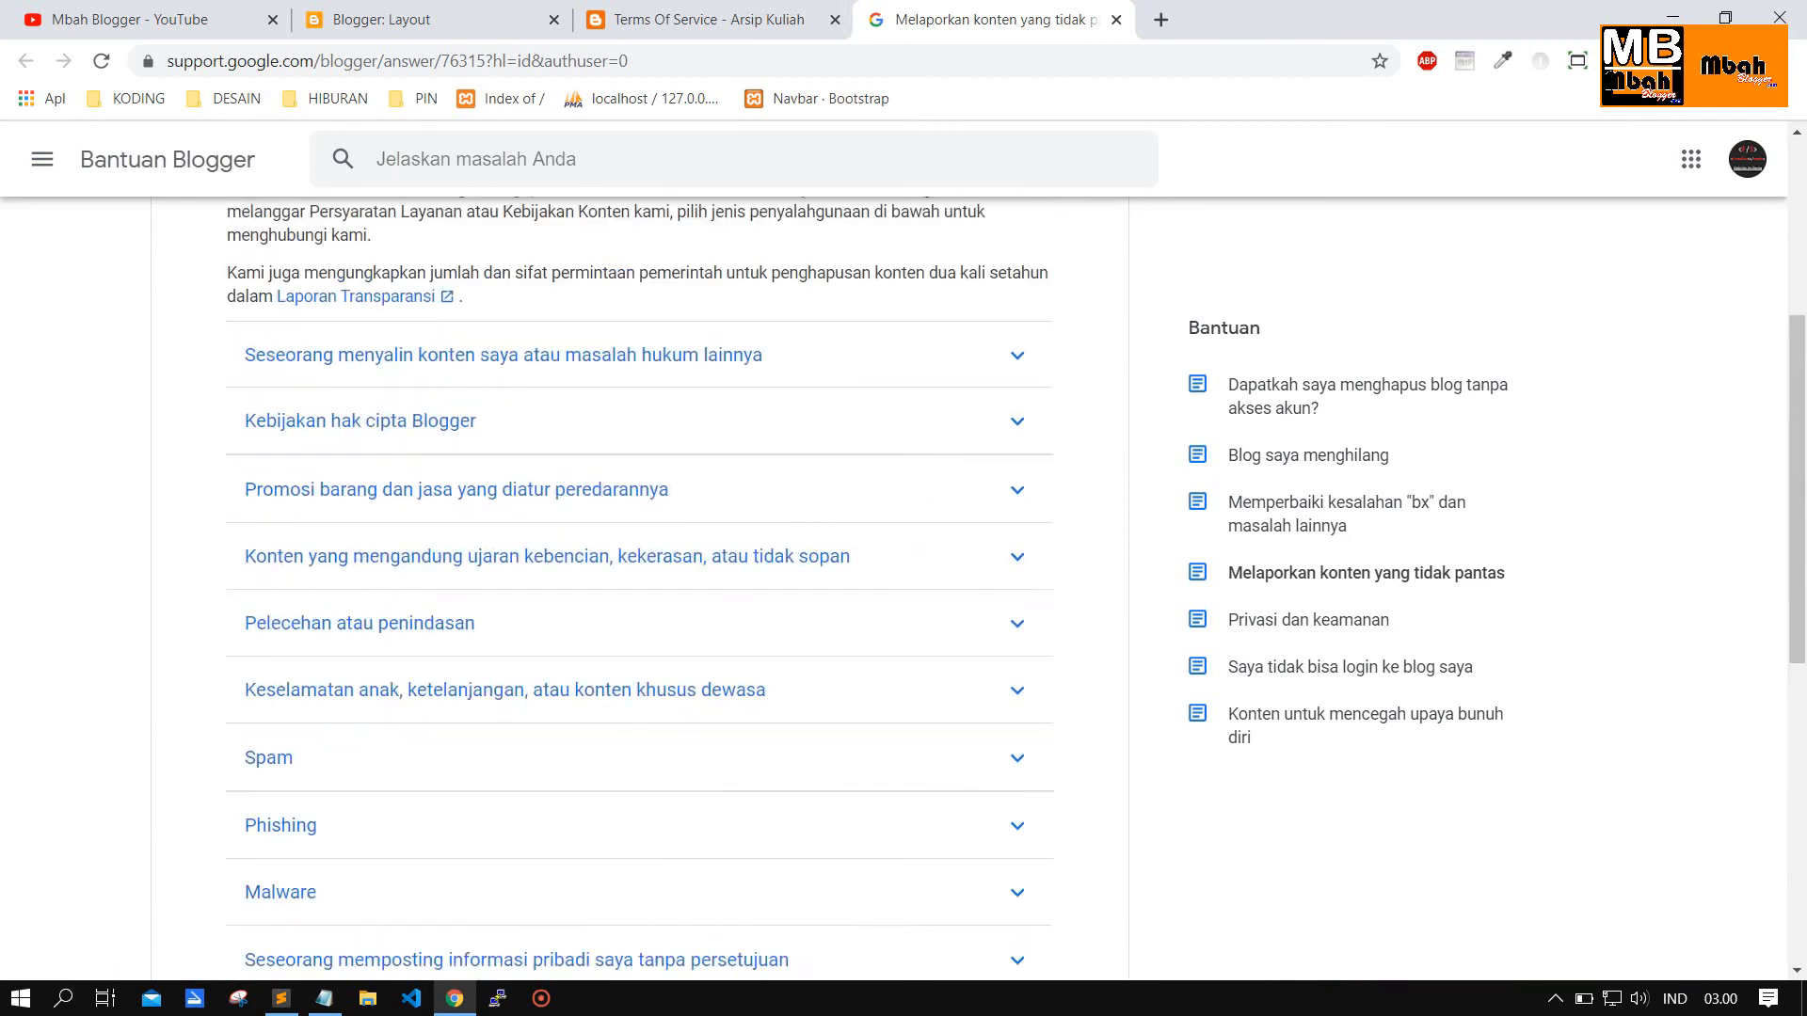
pyautogui.scroll(-4, 436, 625)
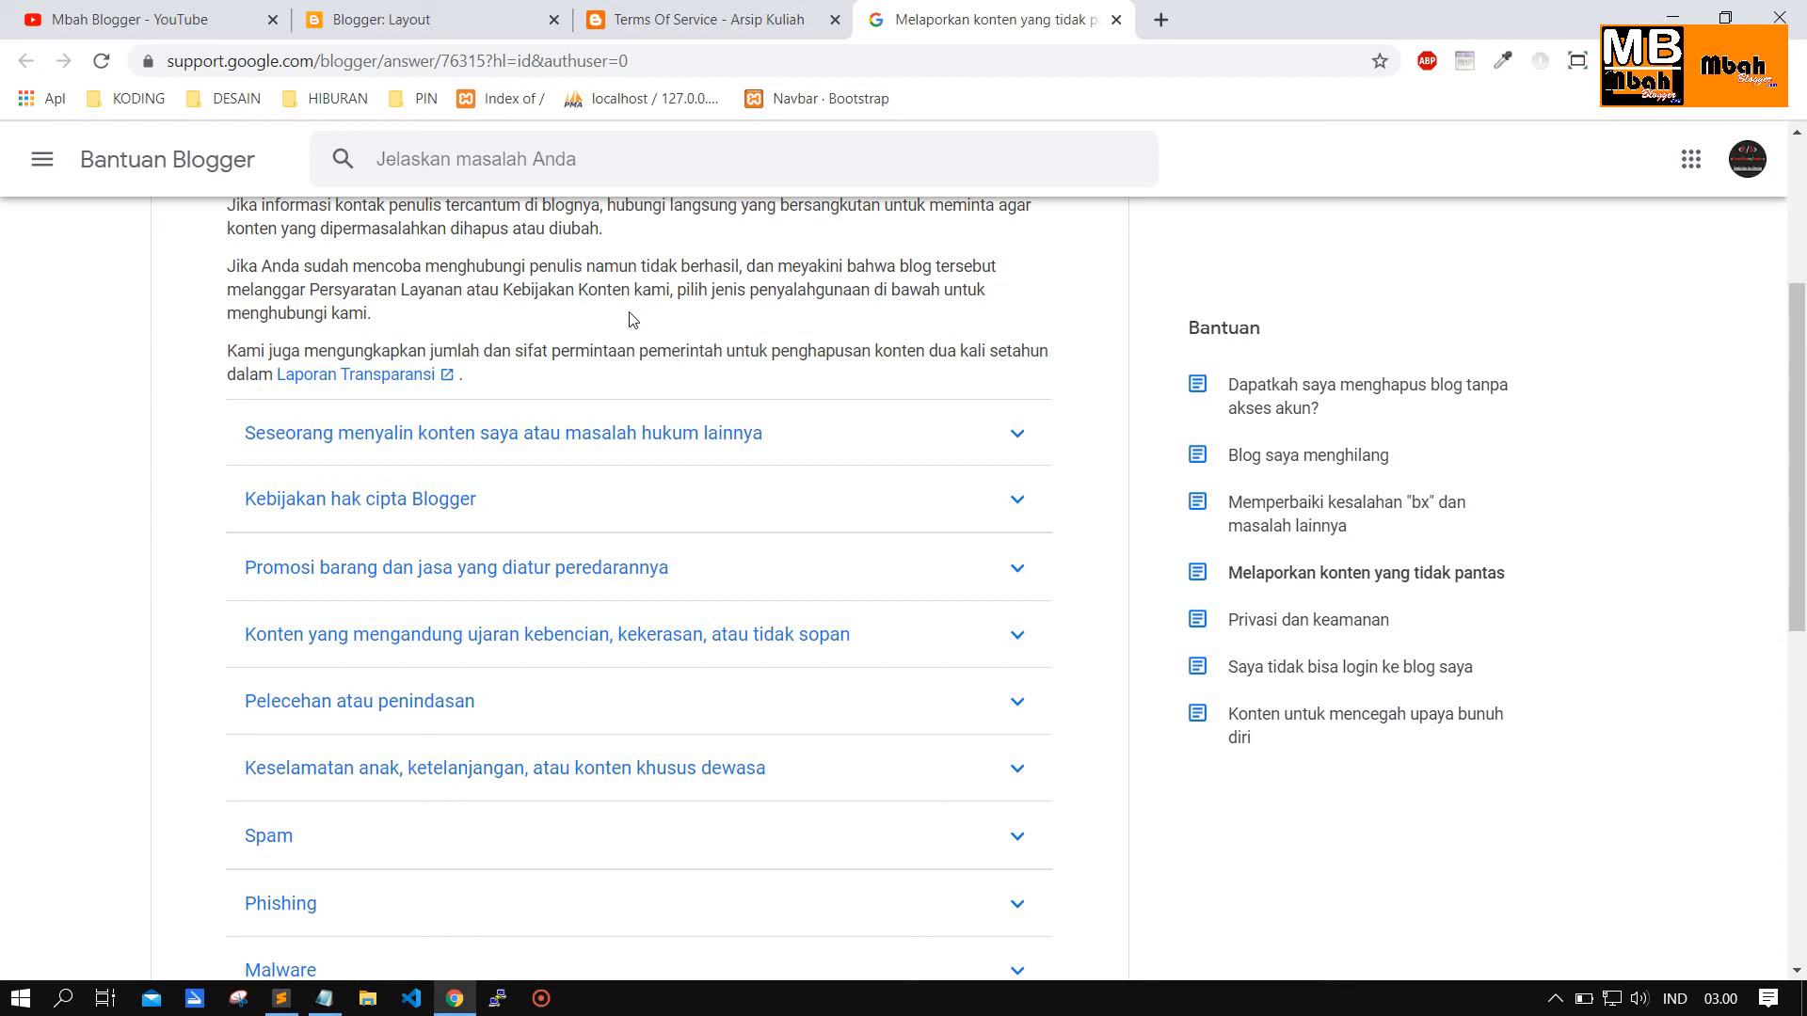
pyautogui.scroll(-8, 718, 379)
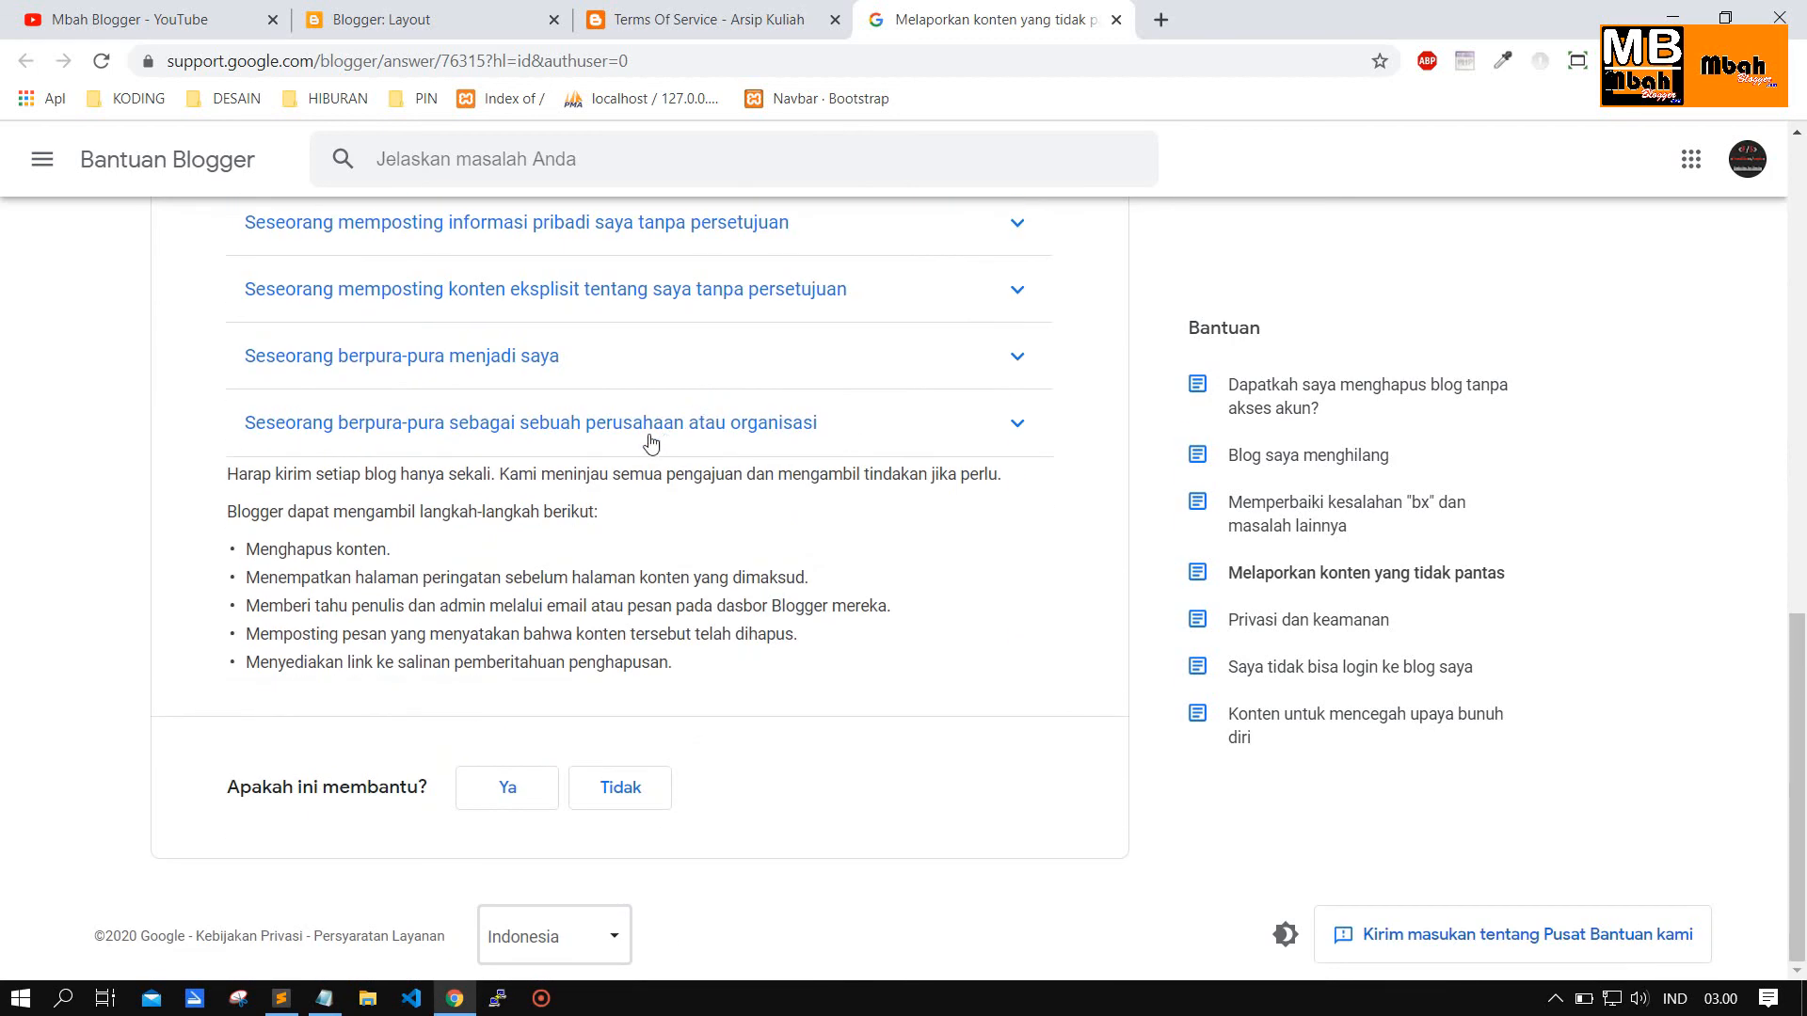
pyautogui.scroll(10, 635, 458)
pyautogui.click(708, 18)
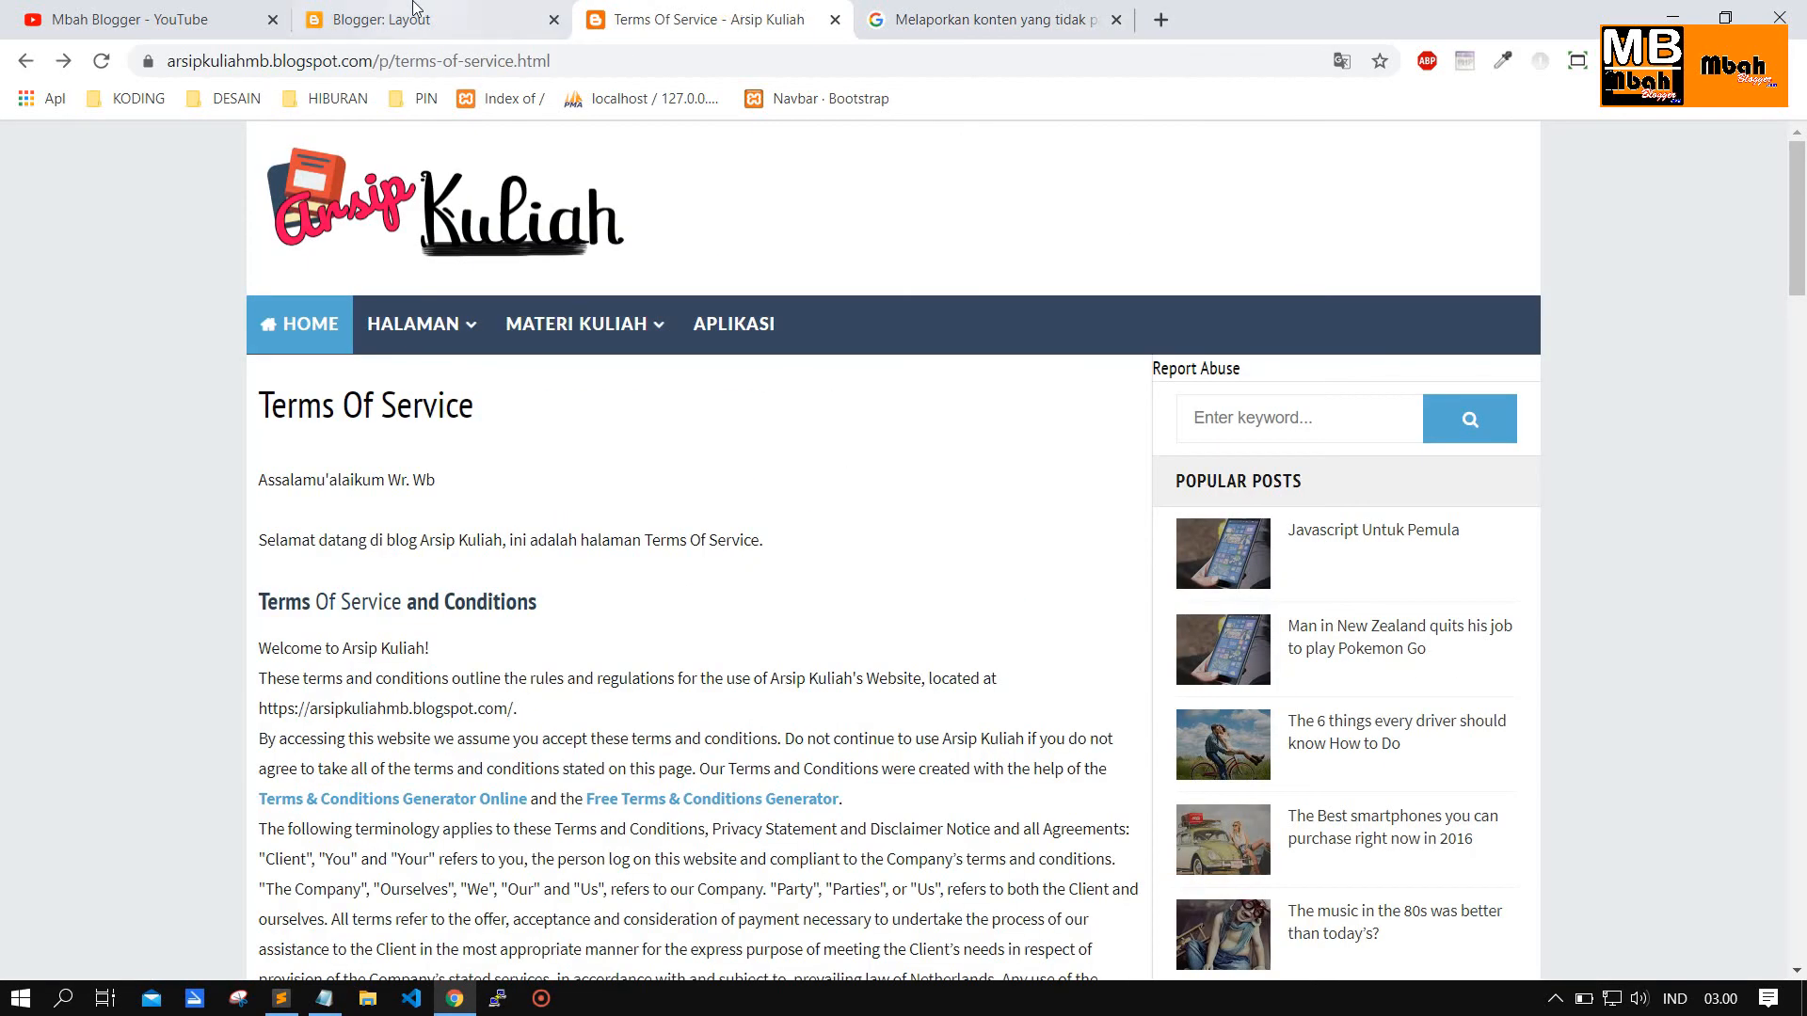
pyautogui.click(1116, 20)
# Return to the blog layout, look through the sidebar's gadget list to its end and close it.
pyautogui.click(396, 19)
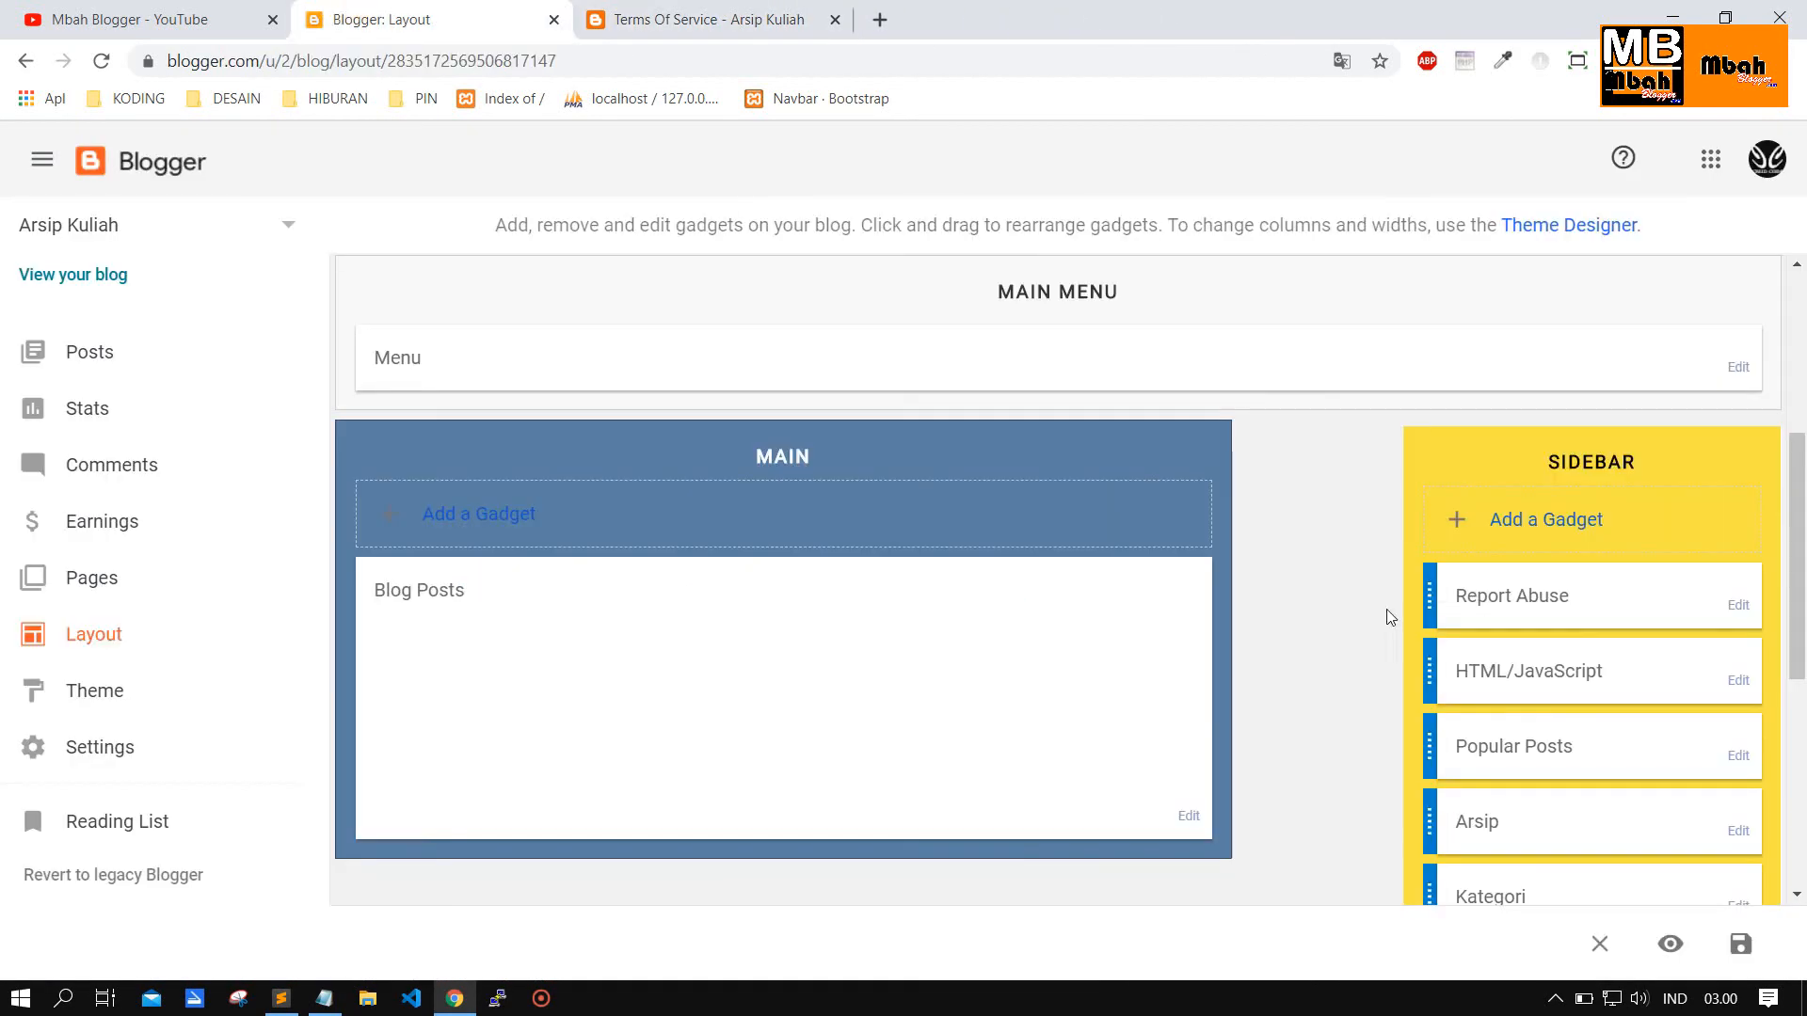
pyautogui.scroll(-10, 1426, 712)
pyautogui.scroll(5, 1426, 712)
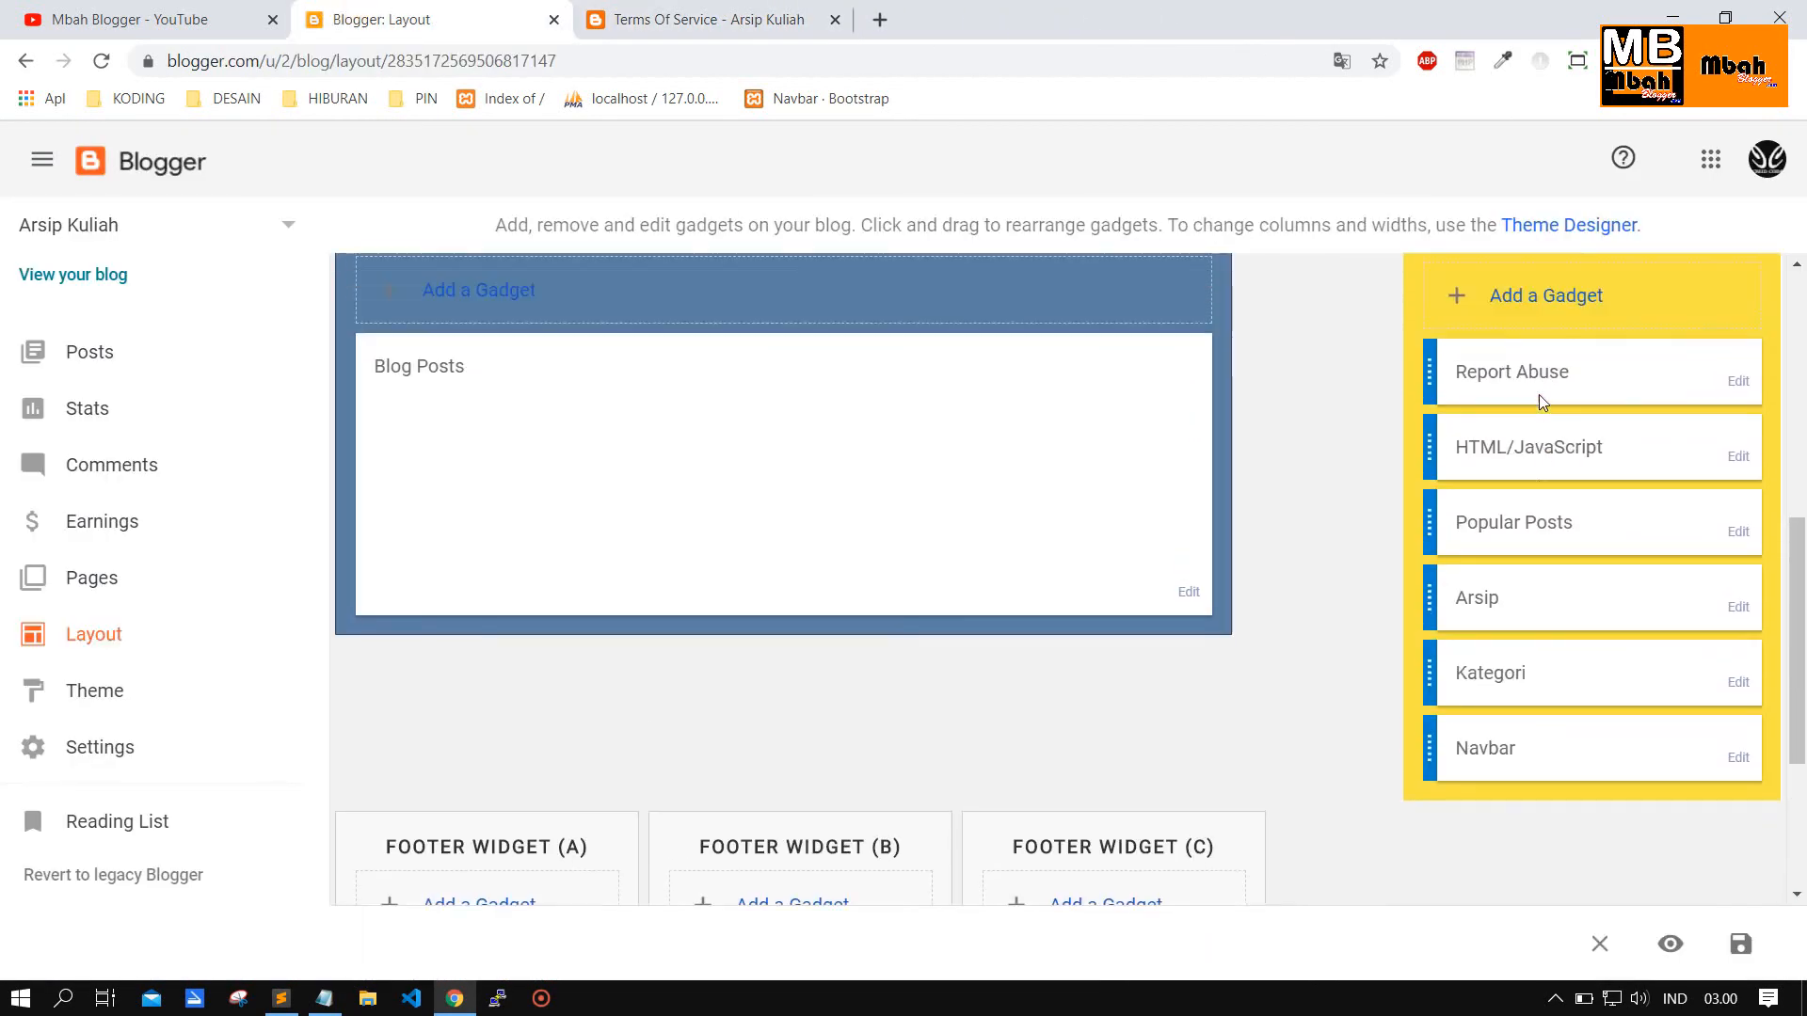
pyautogui.scroll(-1, 1543, 429)
pyautogui.scroll(-3, 1318, 517)
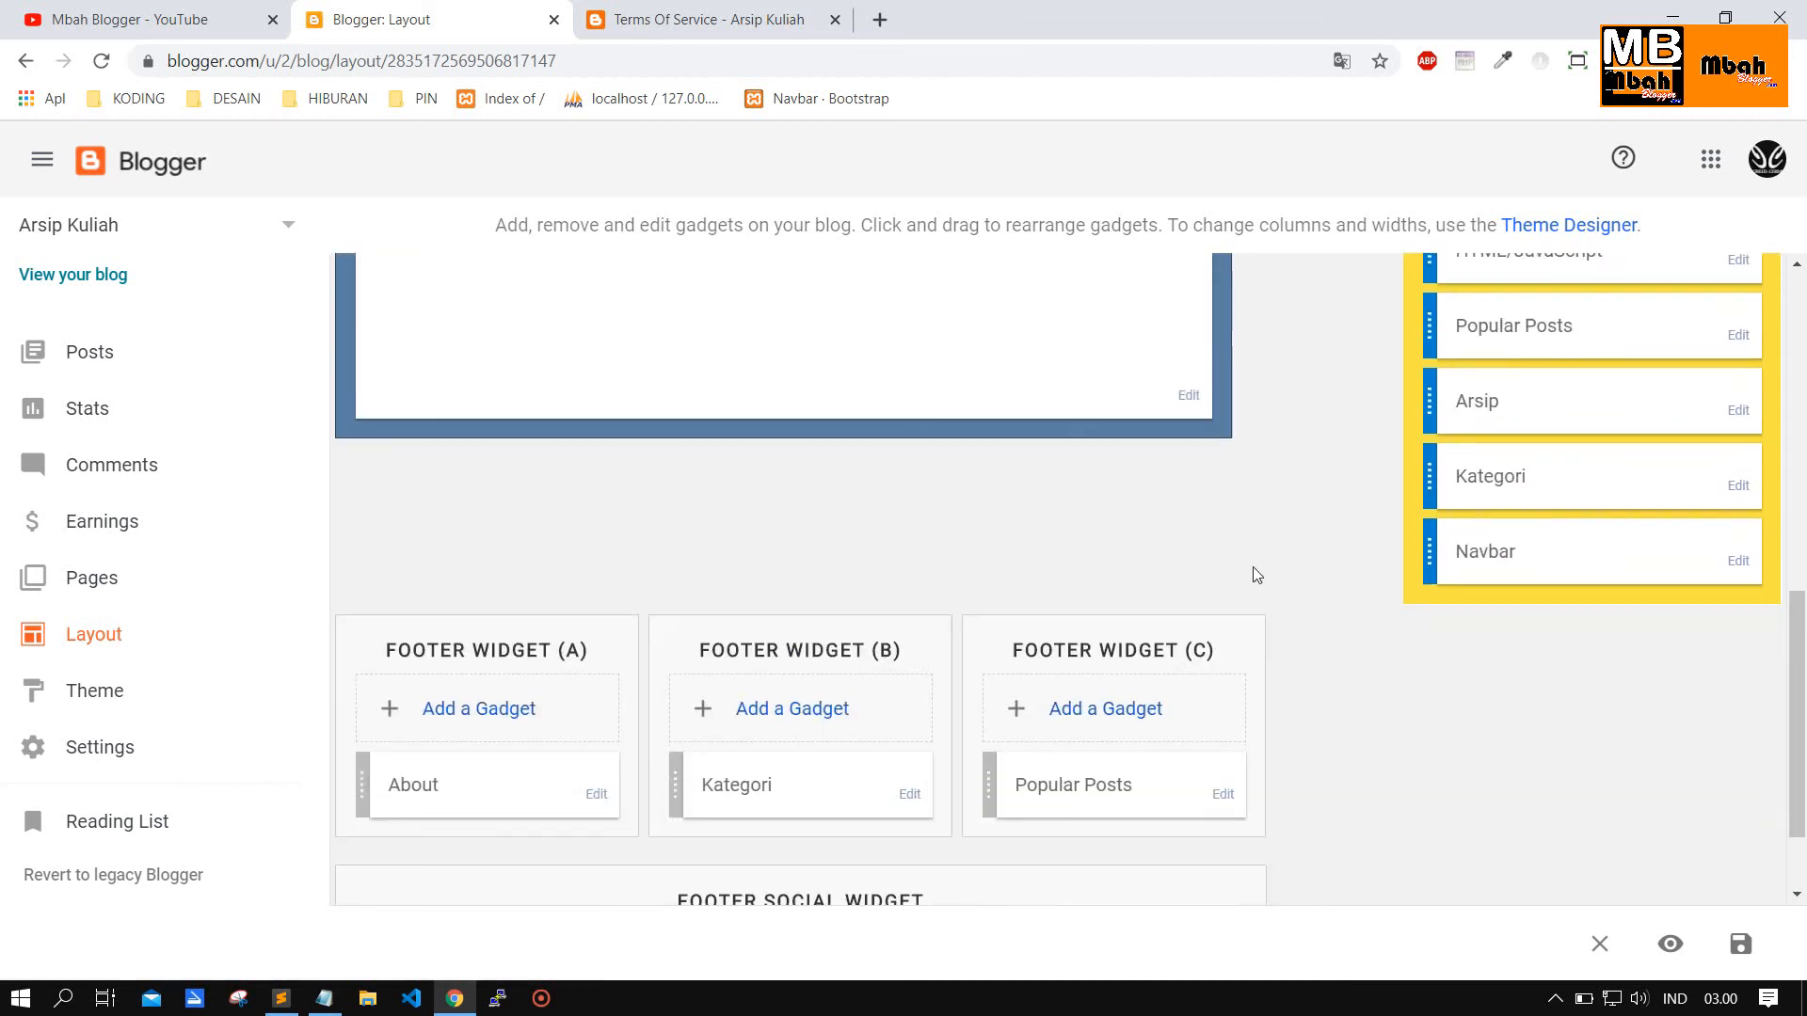
pyautogui.scroll(3, 1411, 527)
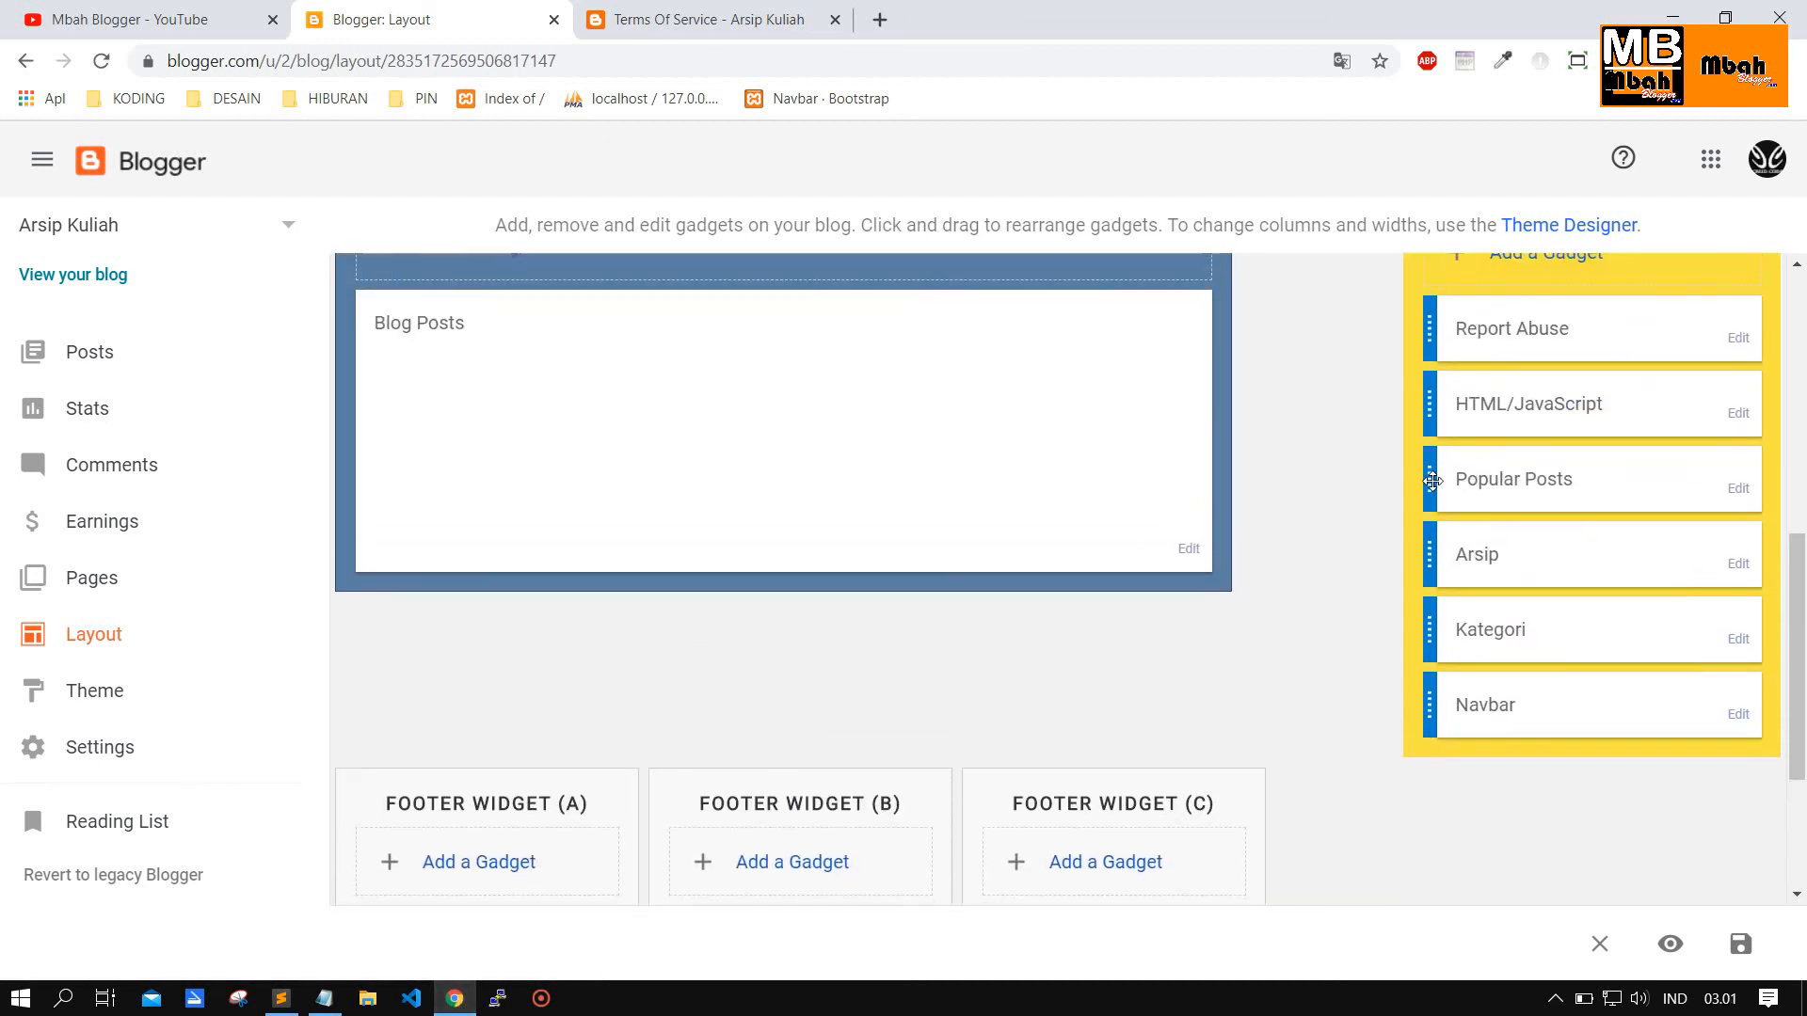
pyautogui.click(1515, 350)
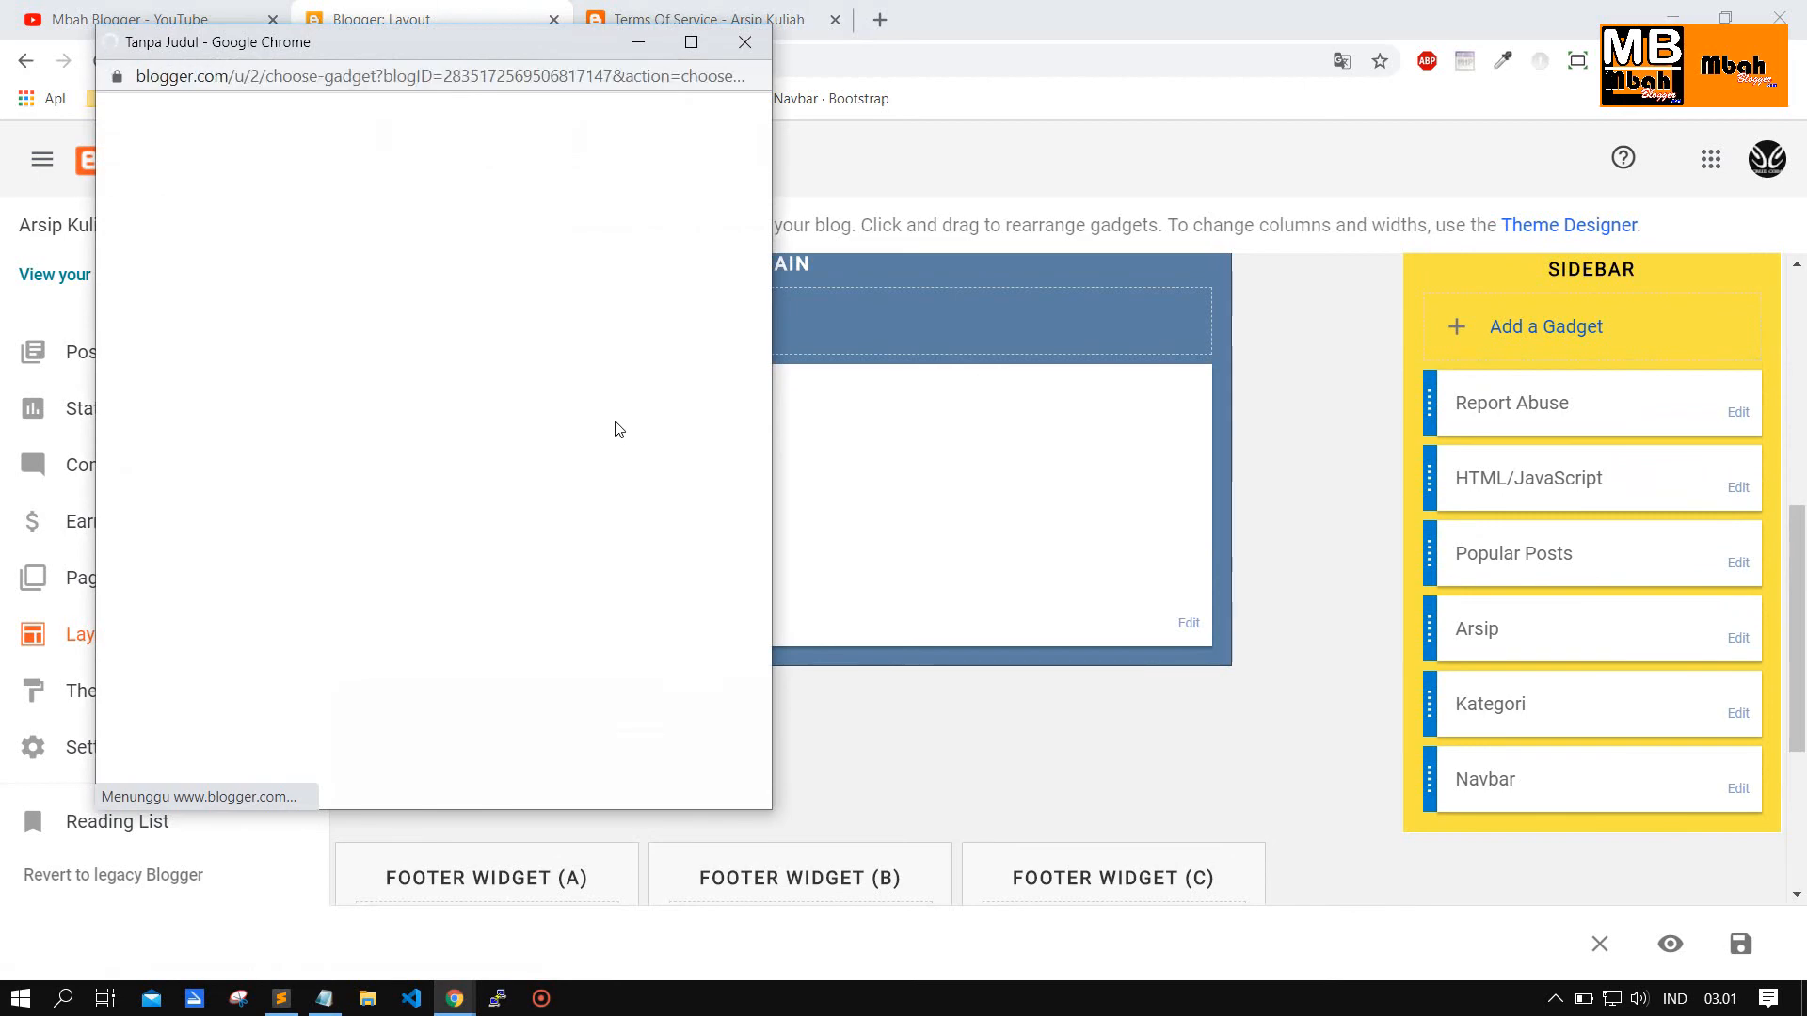
pyautogui.scroll(-20, 602, 508)
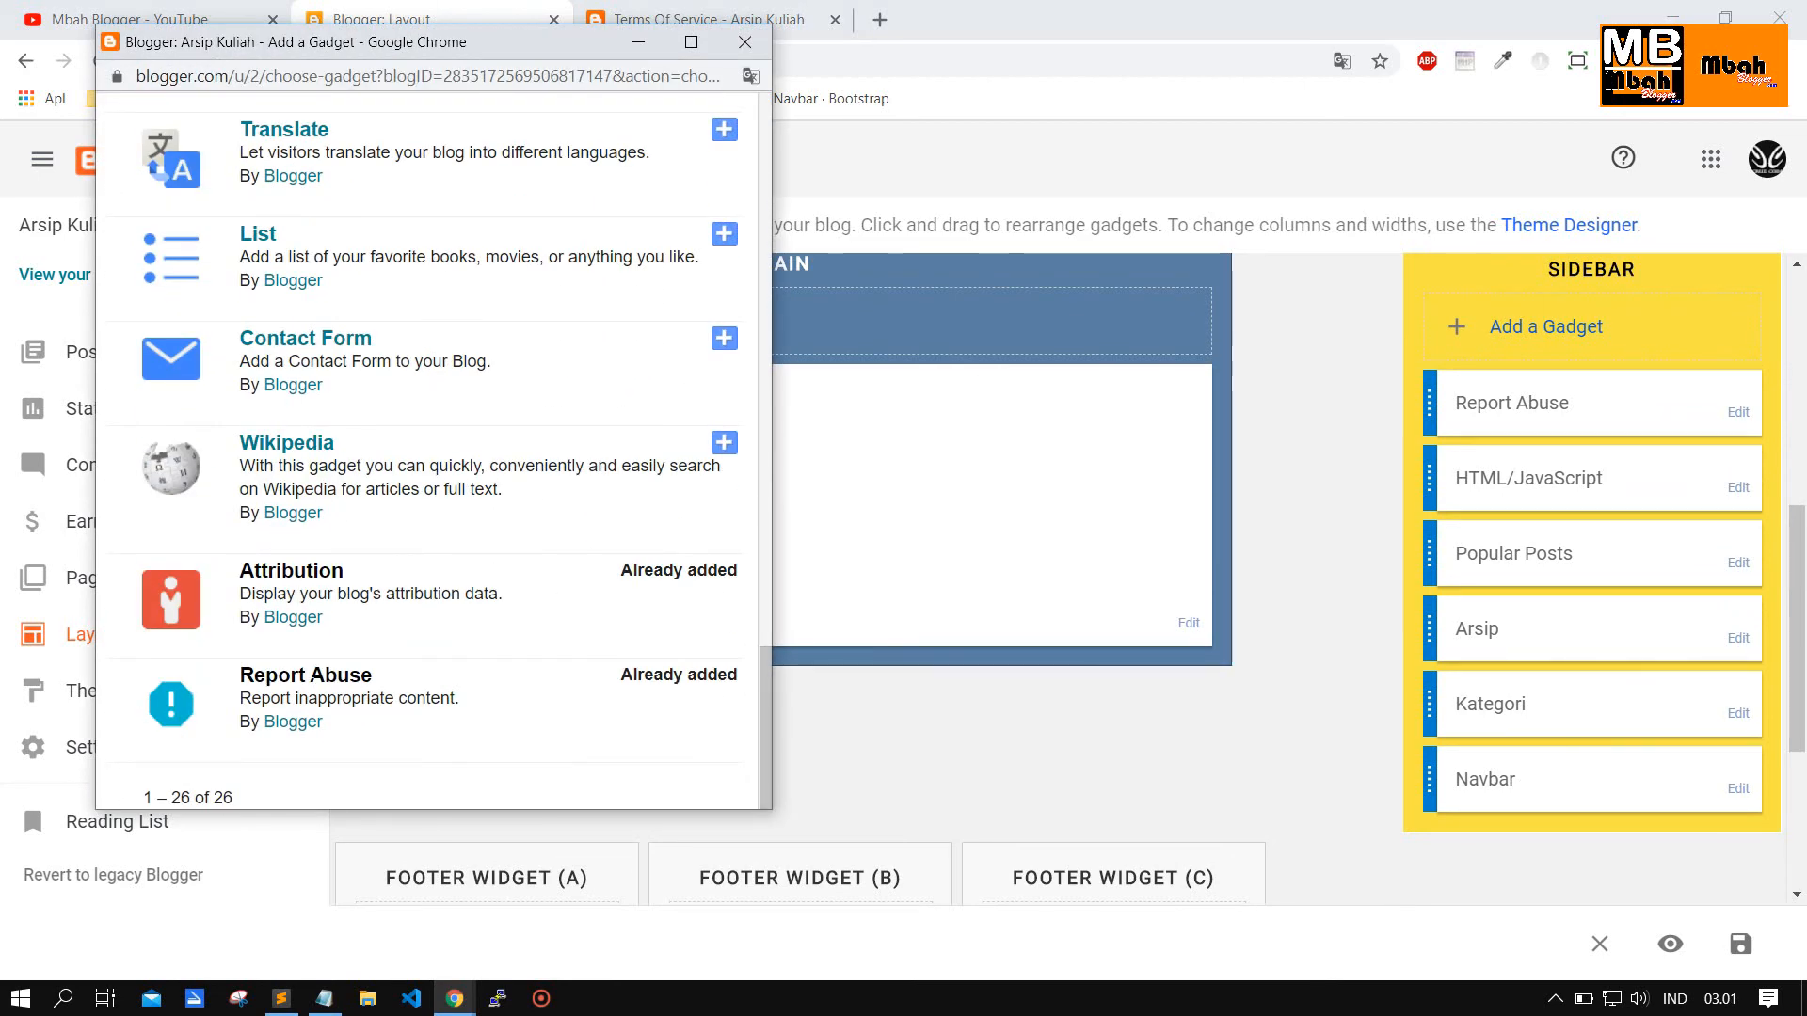
pyautogui.click(745, 41)
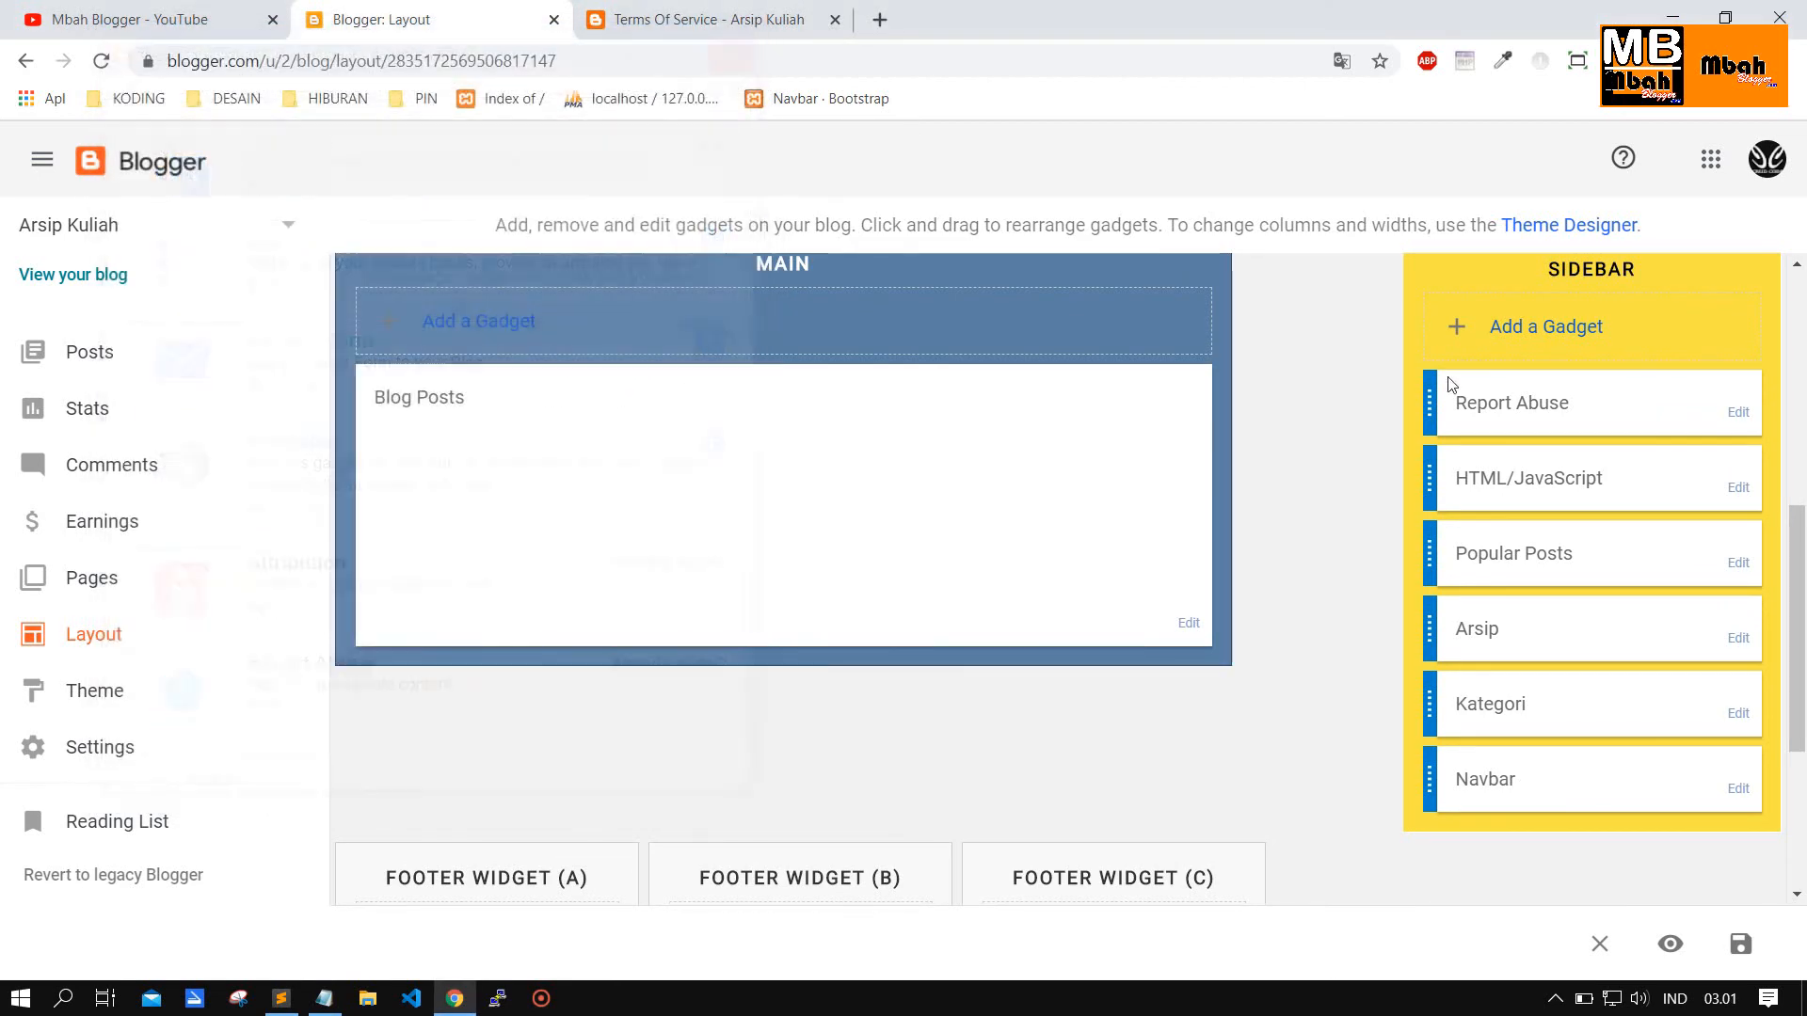
# Remove the Report Abuse gadget from the sidebar.
pyautogui.click(1740, 414)
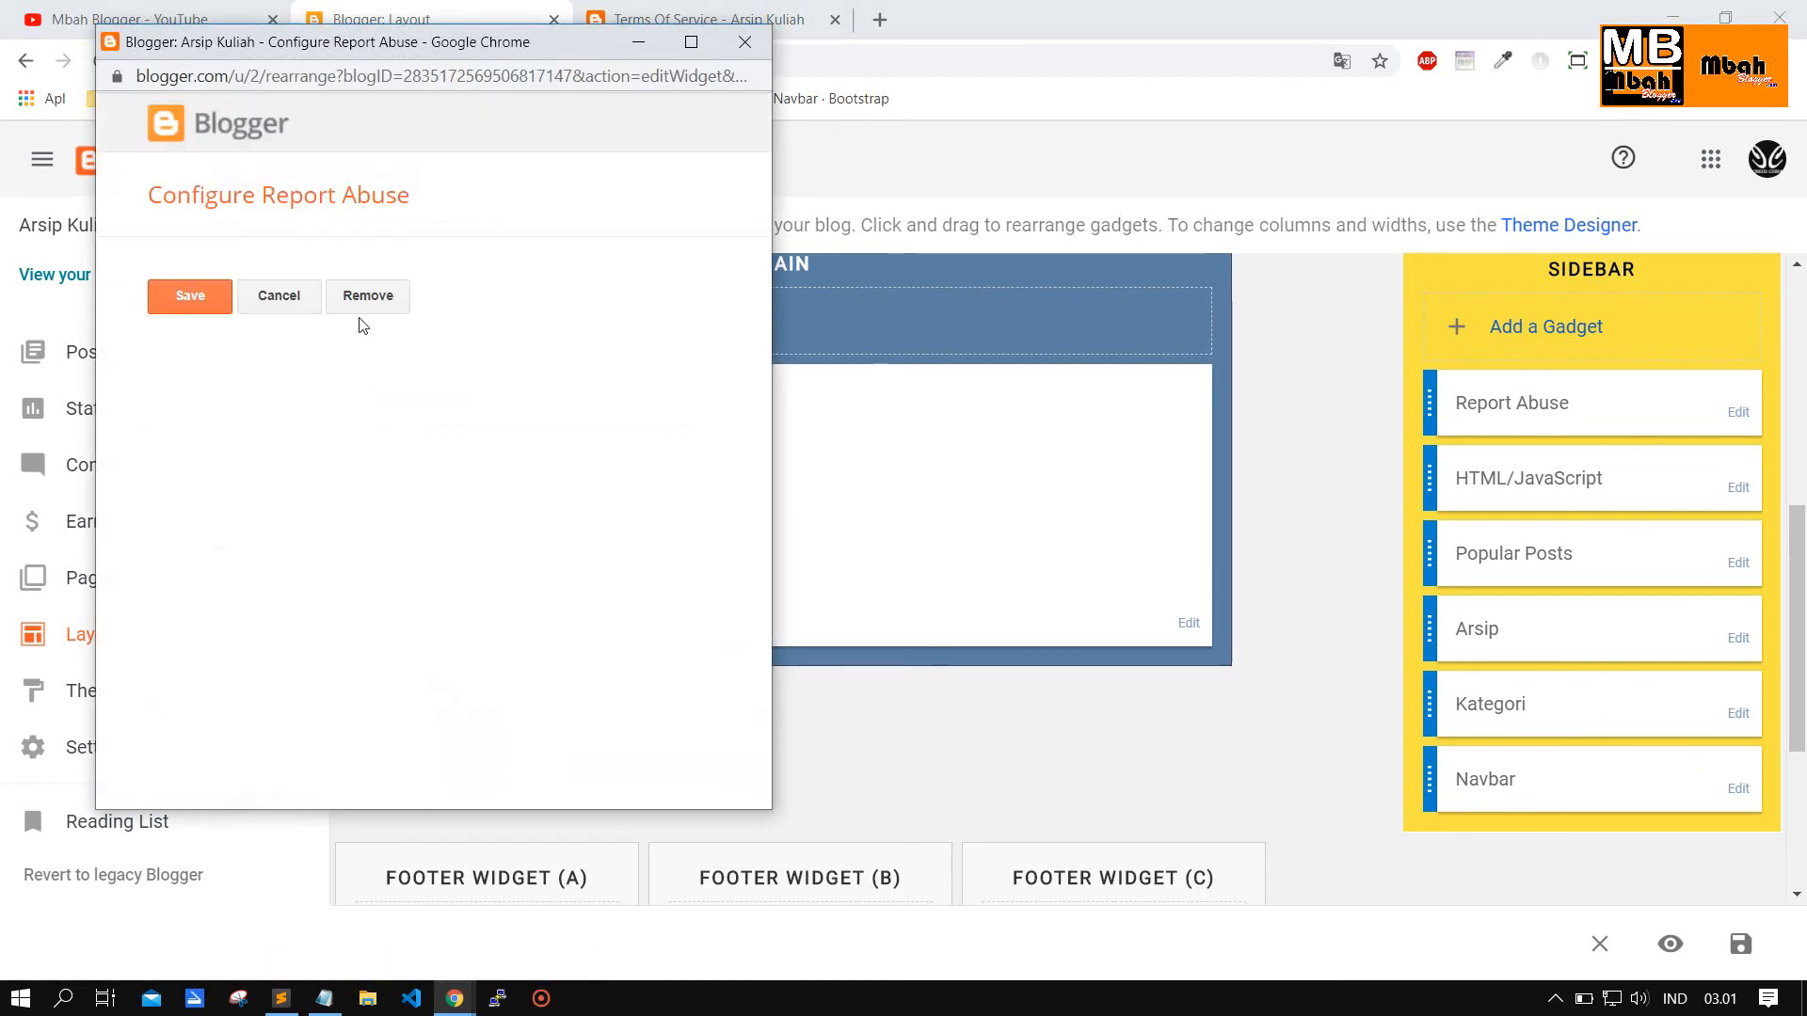
pyautogui.click(365, 310)
pyautogui.click(555, 226)
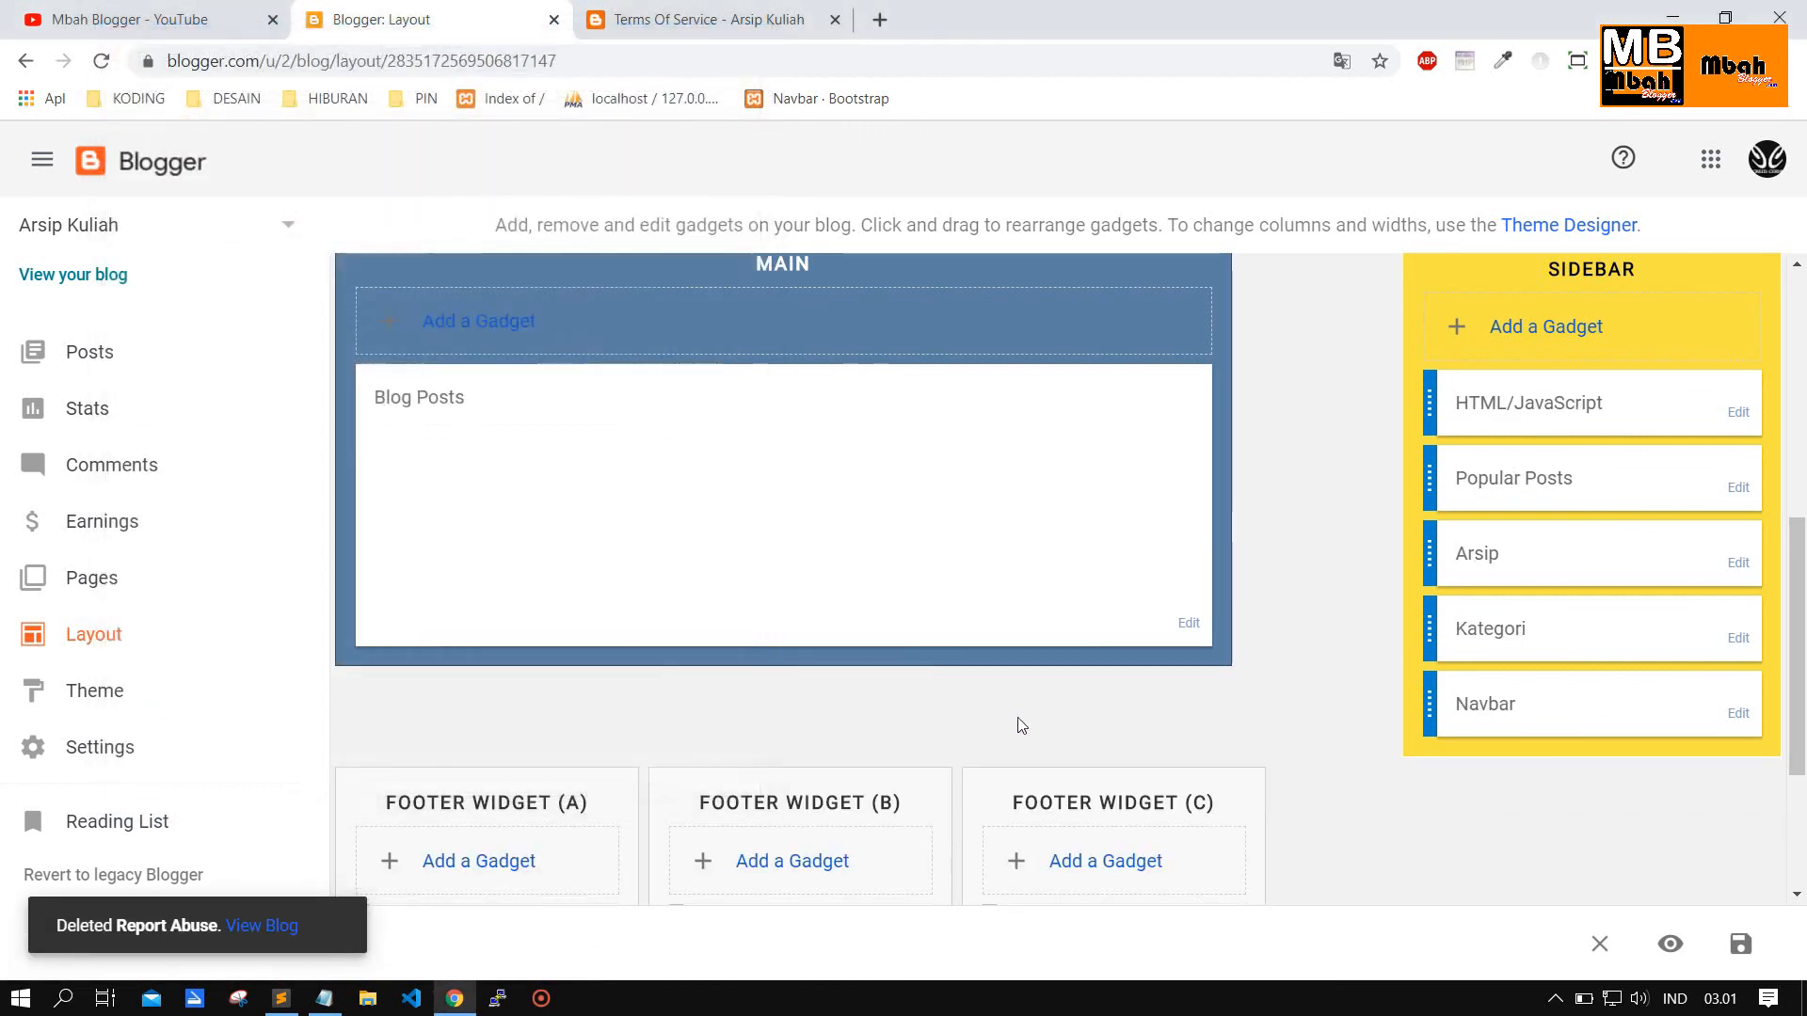
# Add a Popular Posts gadget to the Footer Widget (B) section and save it with its default settings.
pyautogui.scroll(-1, 600, 764)
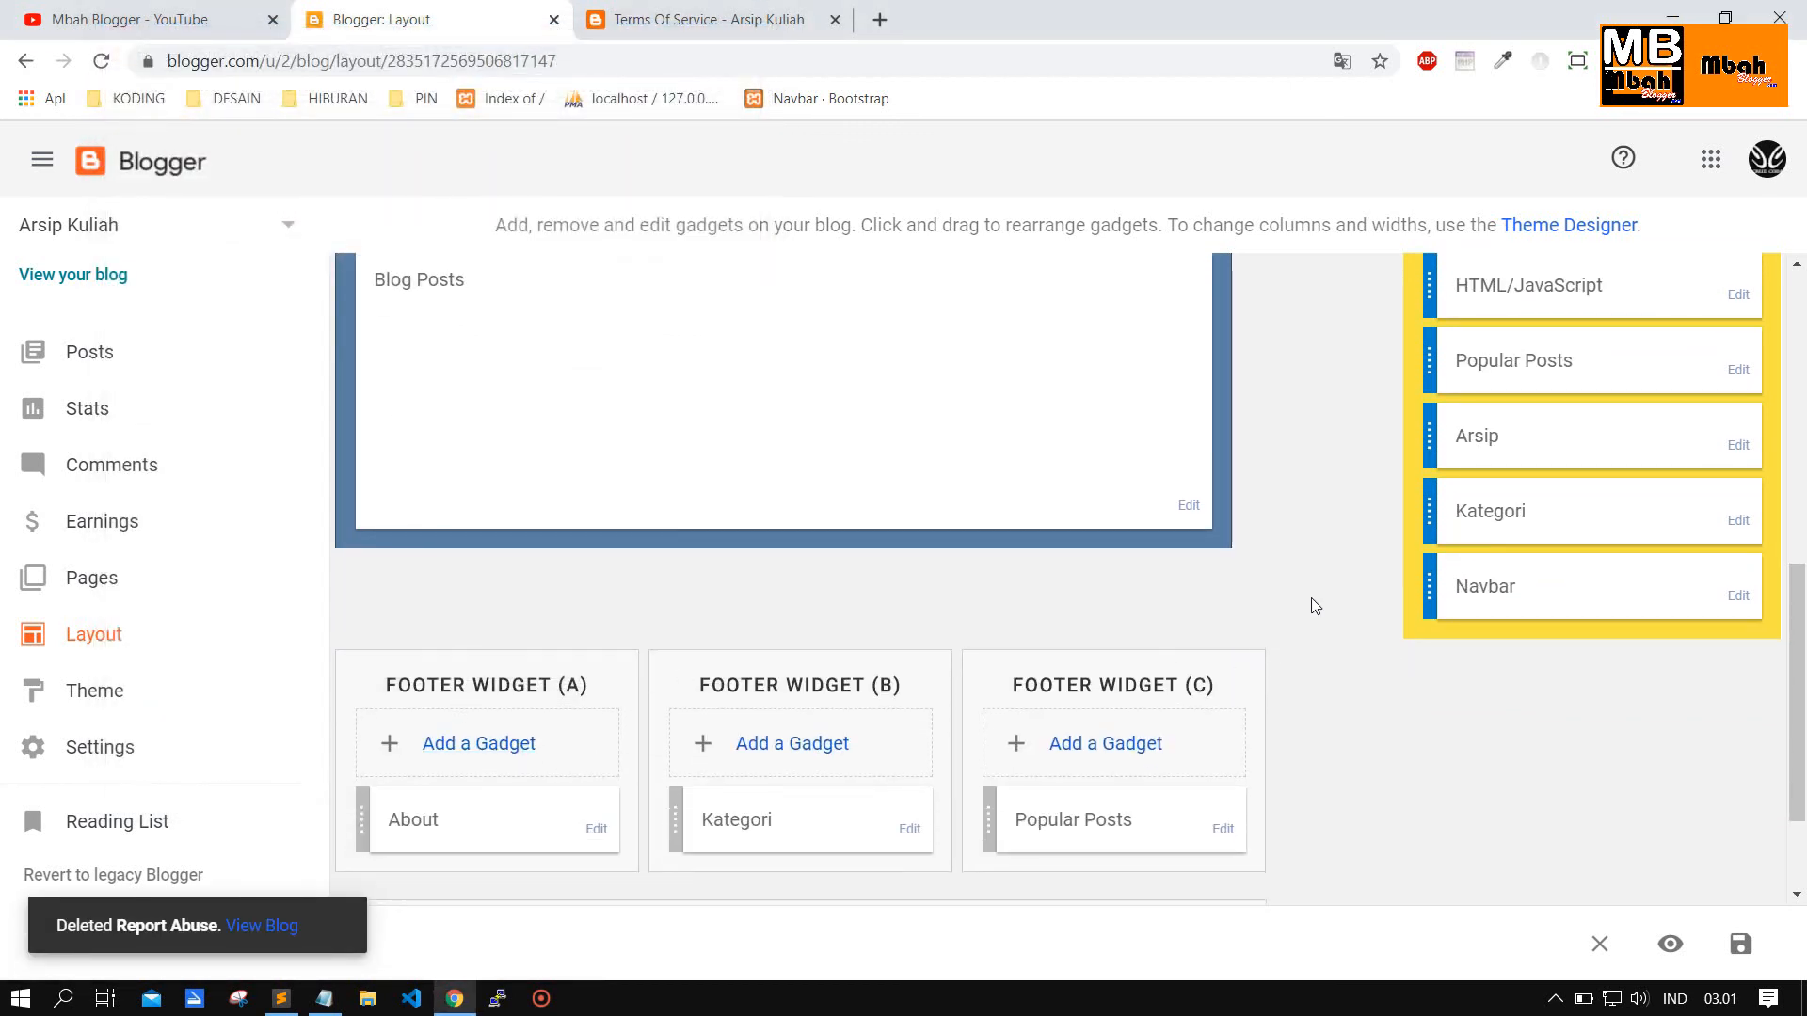
pyautogui.scroll(-2, 851, 669)
pyautogui.scroll(6, 677, 694)
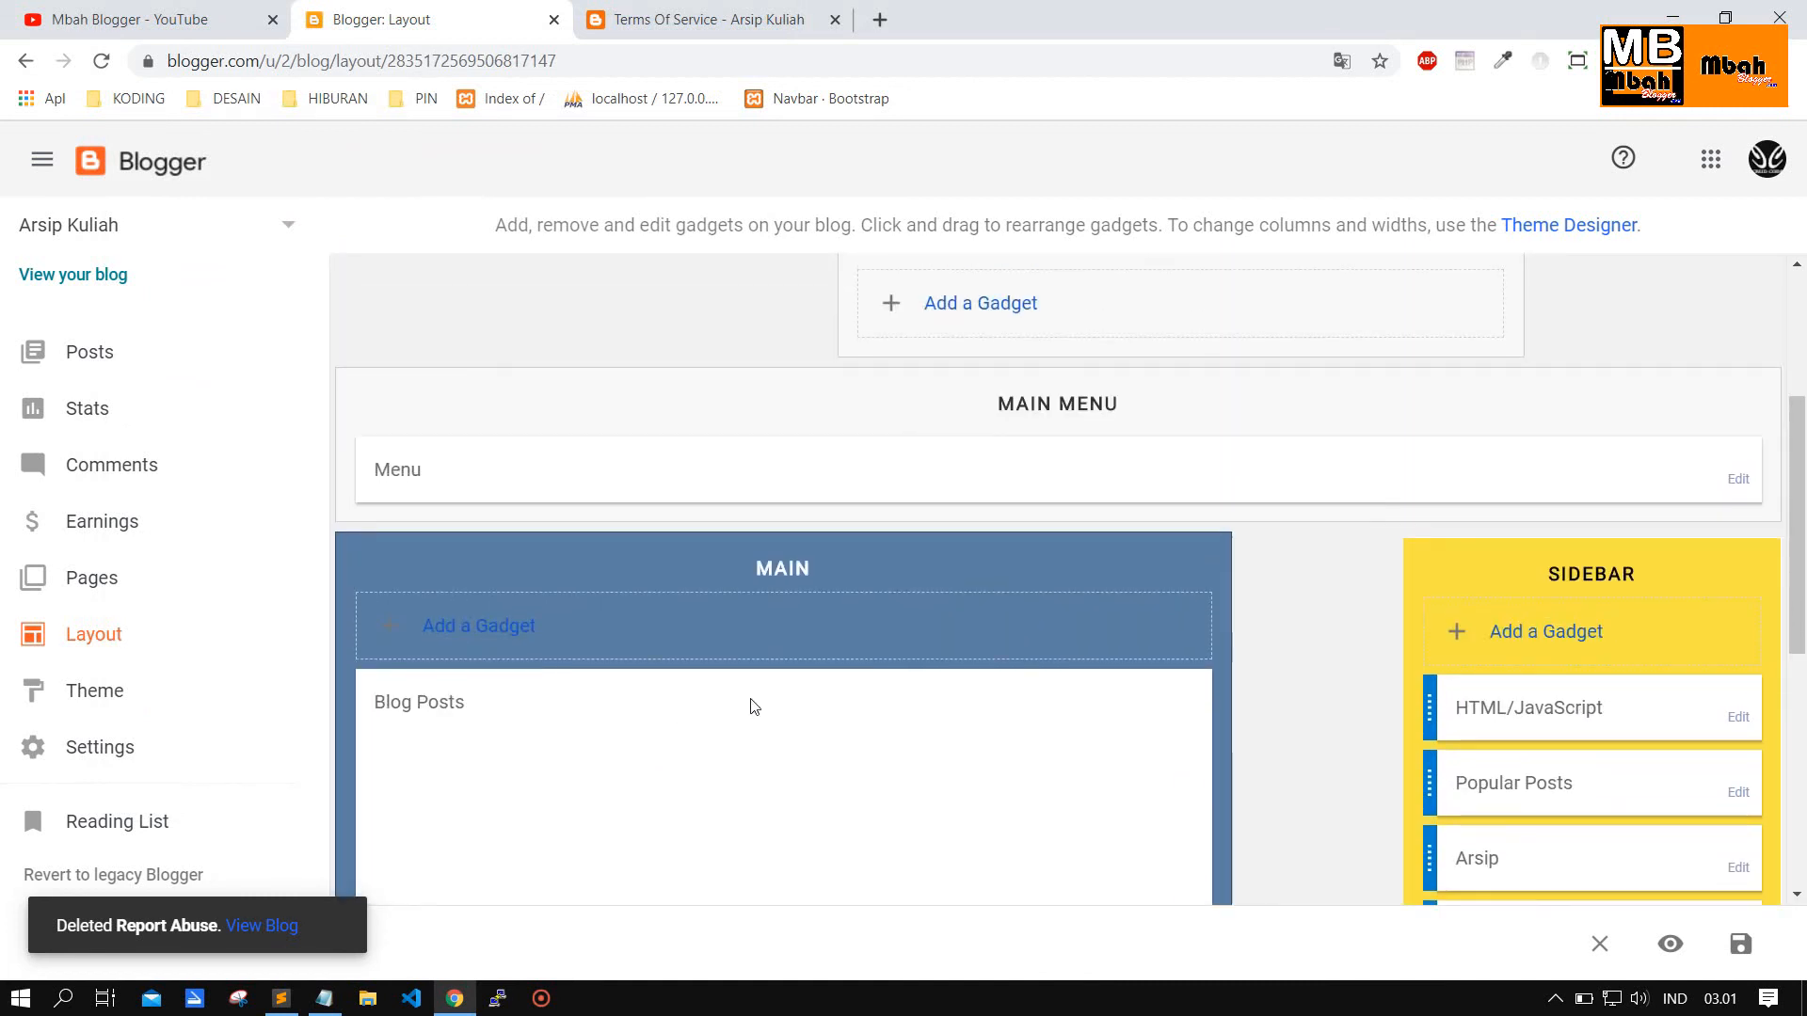
pyautogui.scroll(-5, 752, 705)
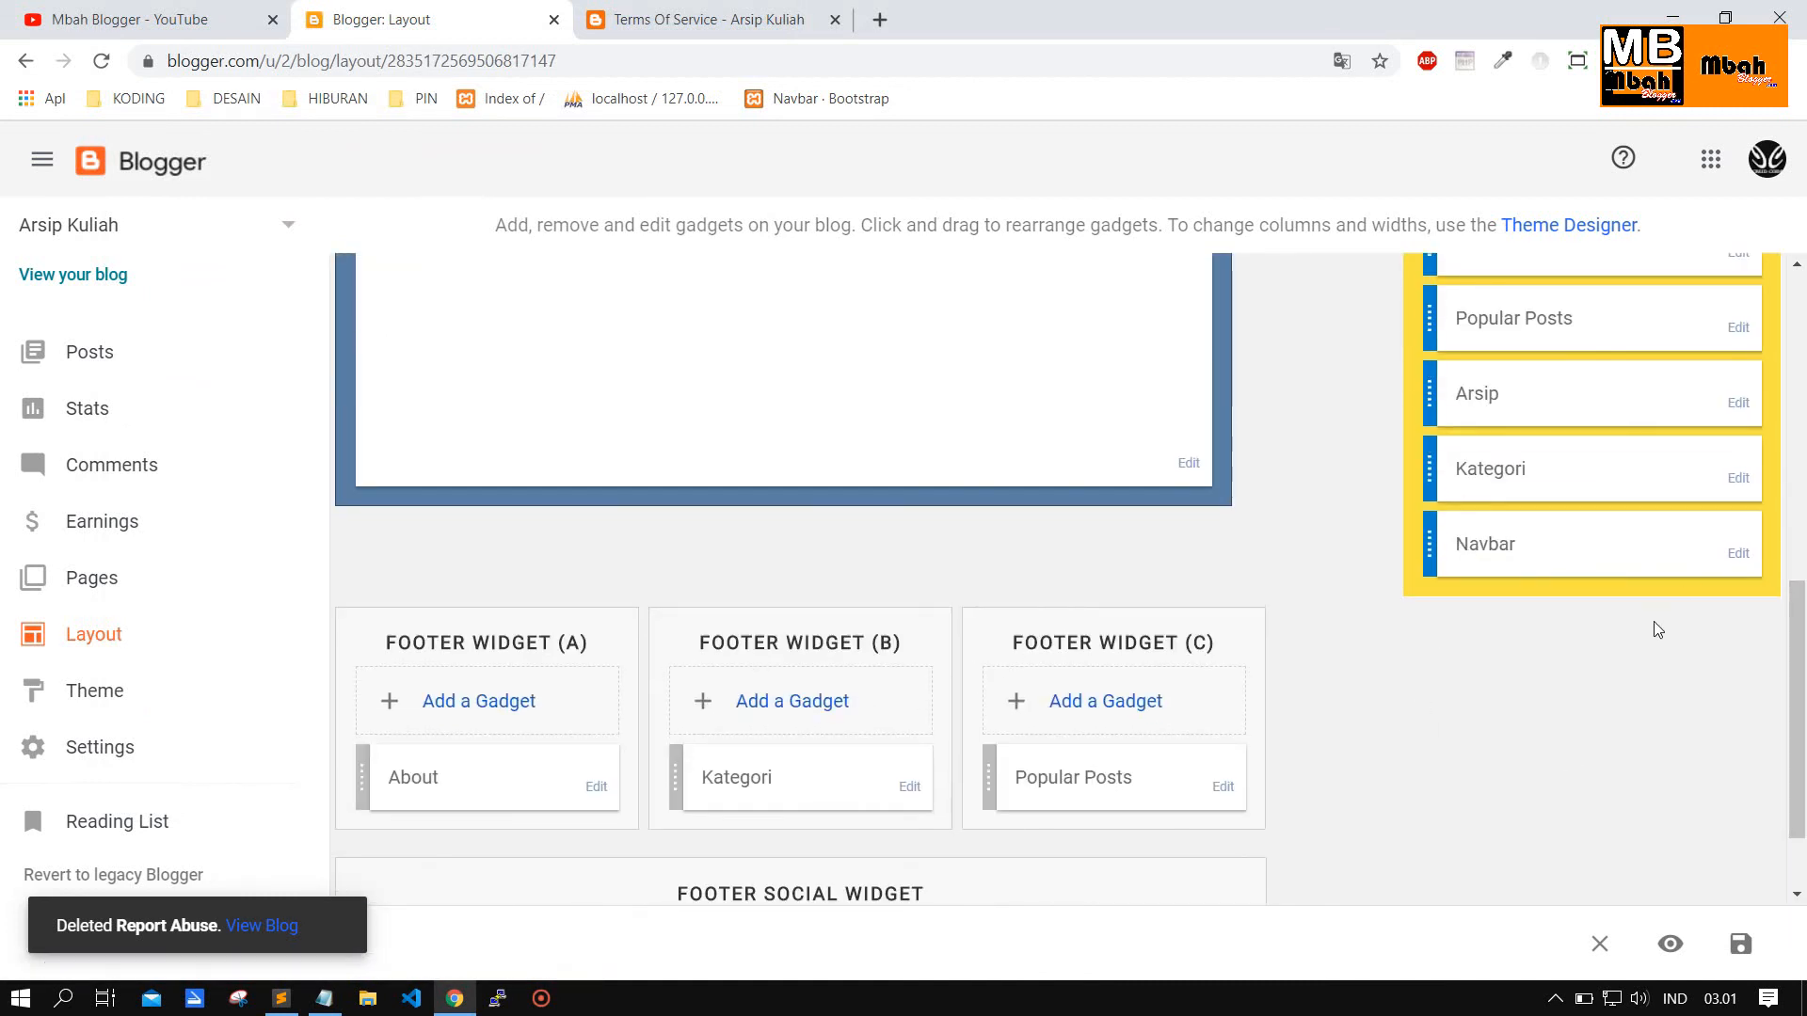
pyautogui.scroll(4, 1341, 540)
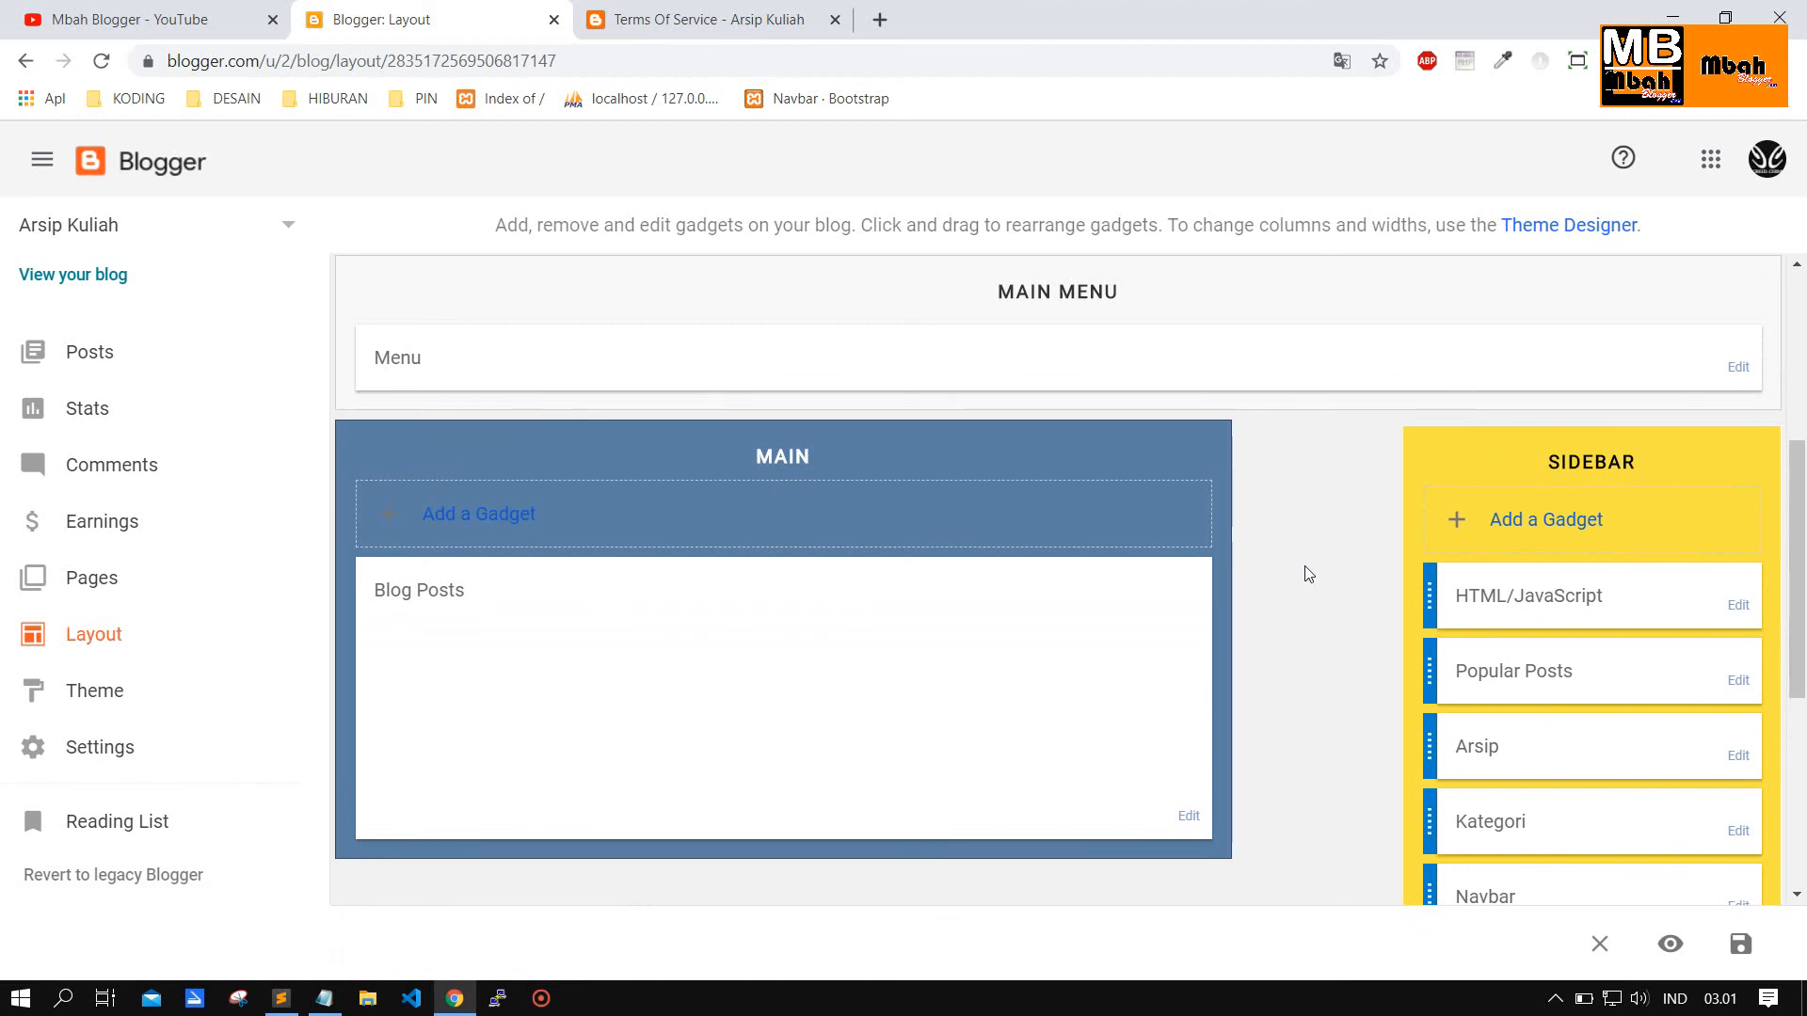
pyautogui.scroll(-5, 1308, 574)
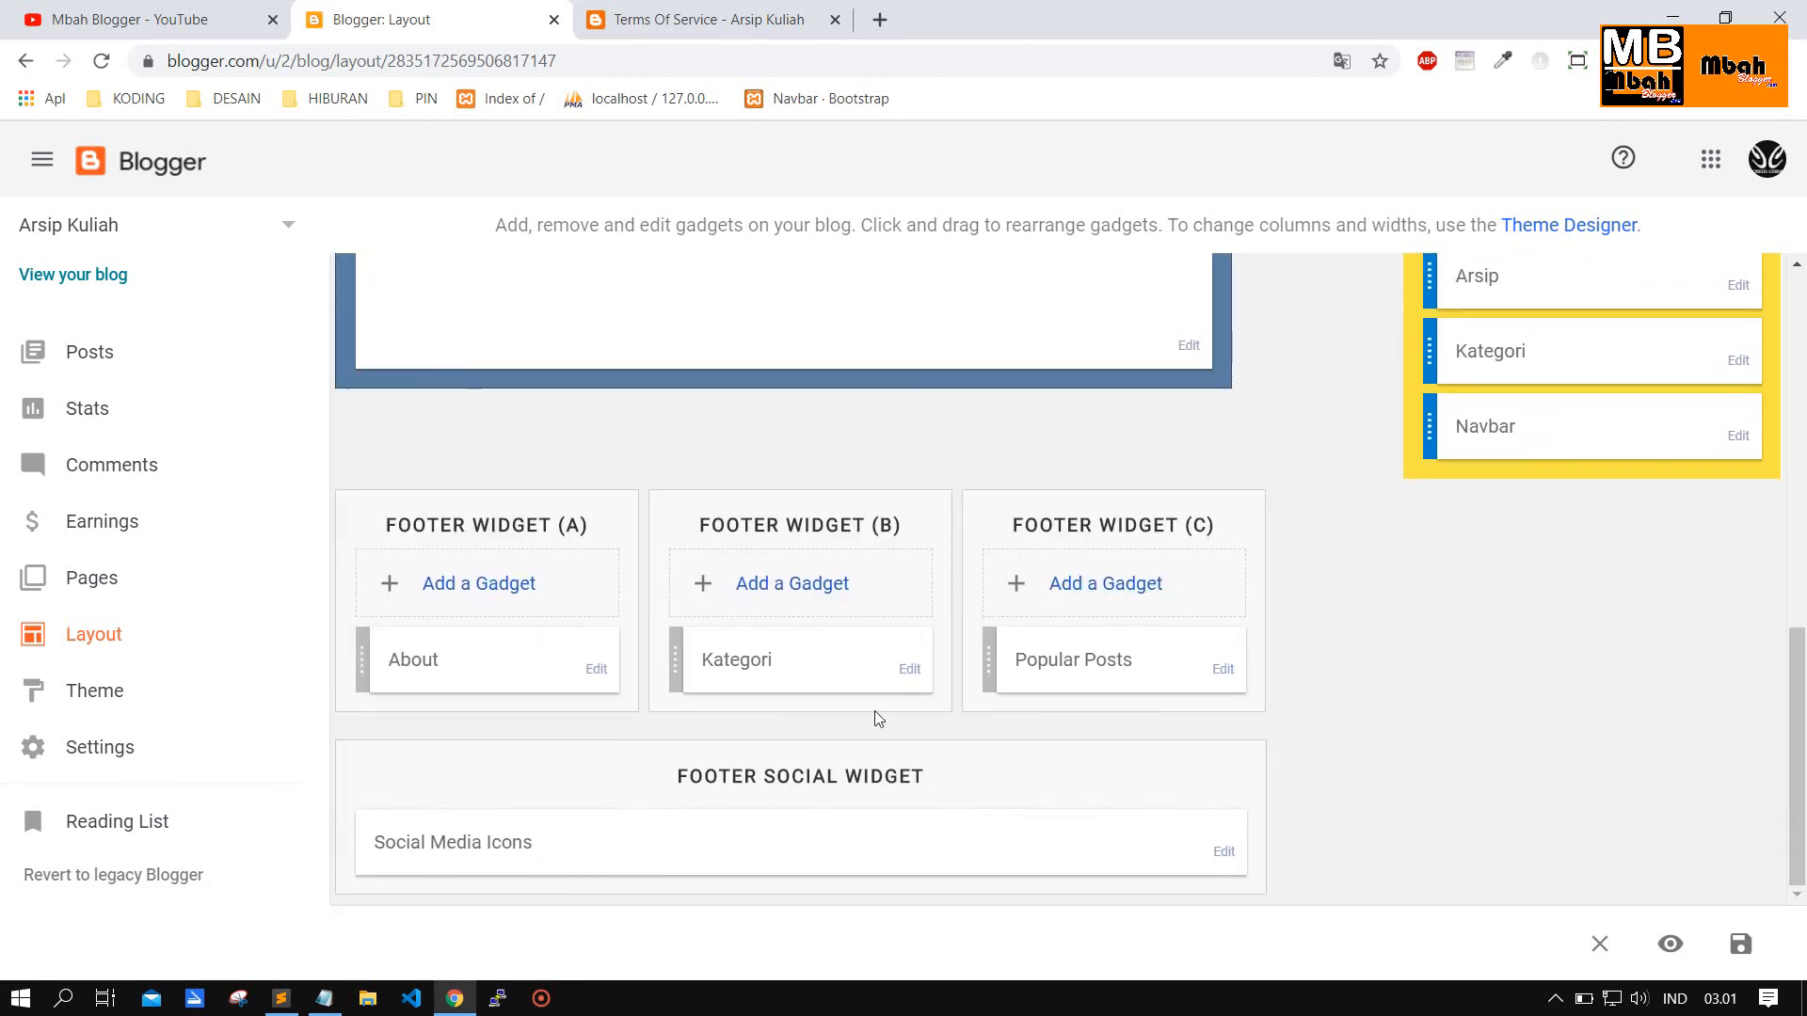
pyautogui.click(764, 591)
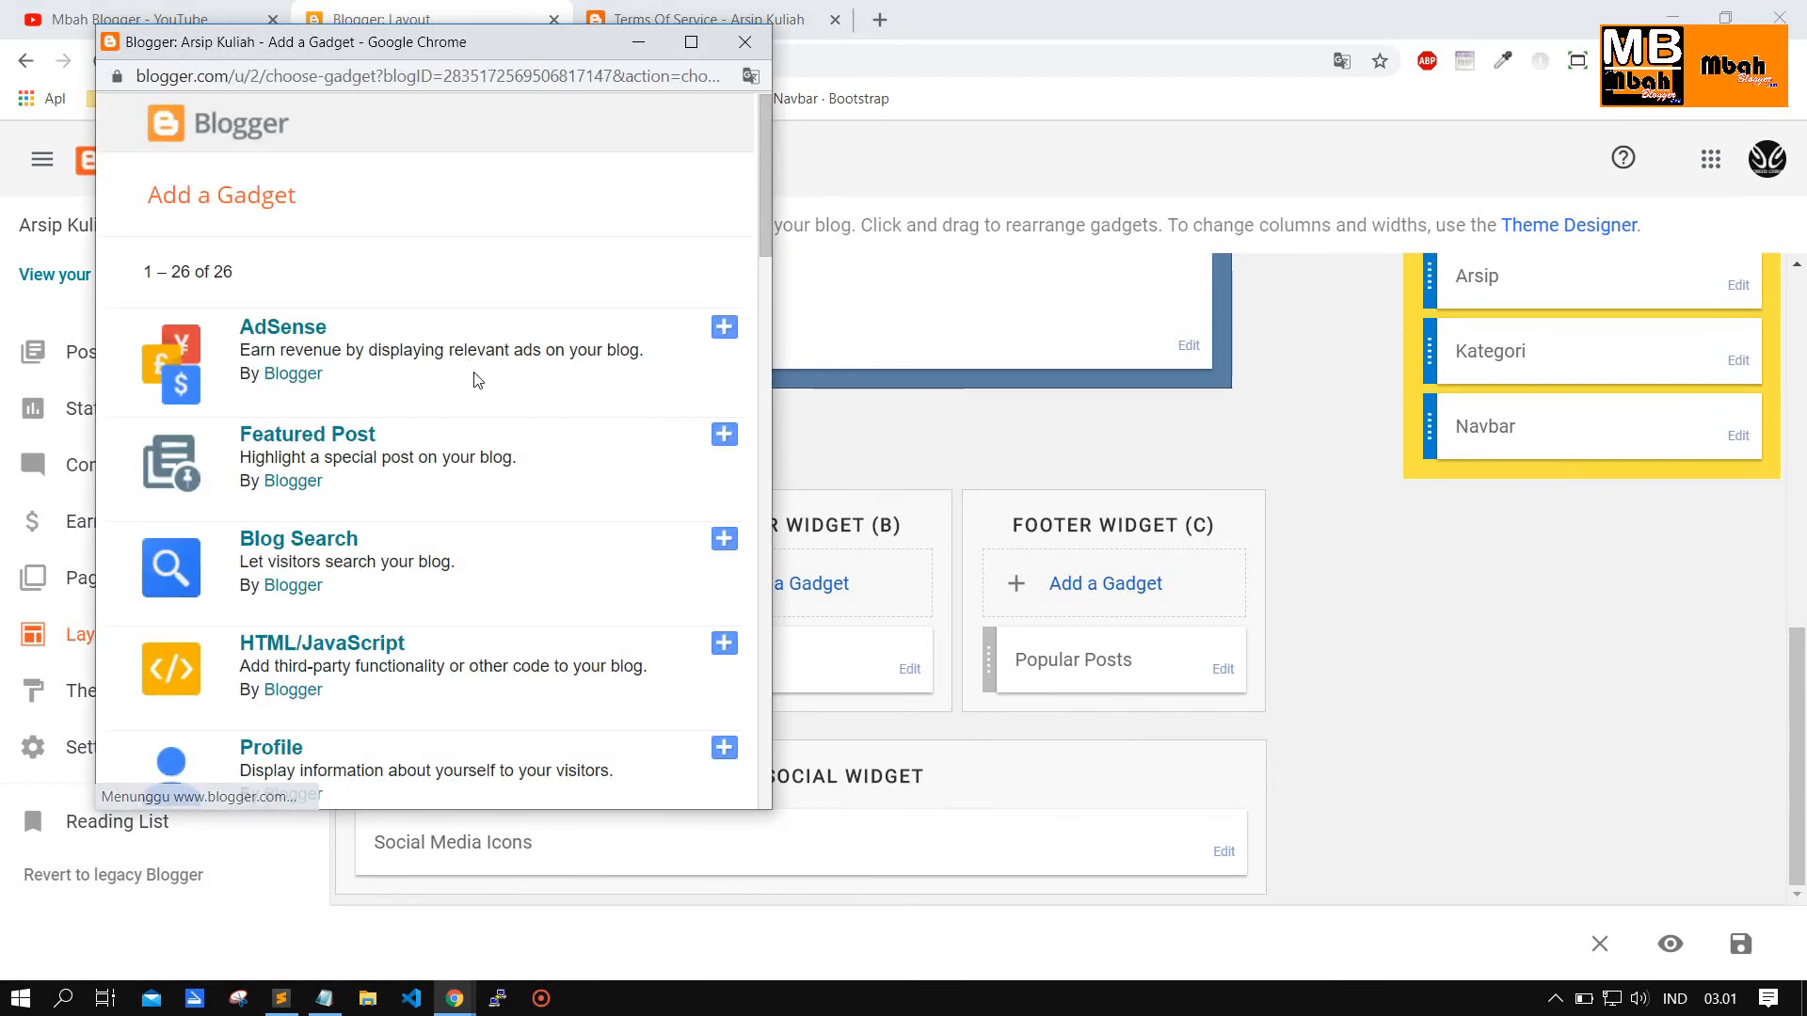
pyautogui.scroll(-4, 477, 379)
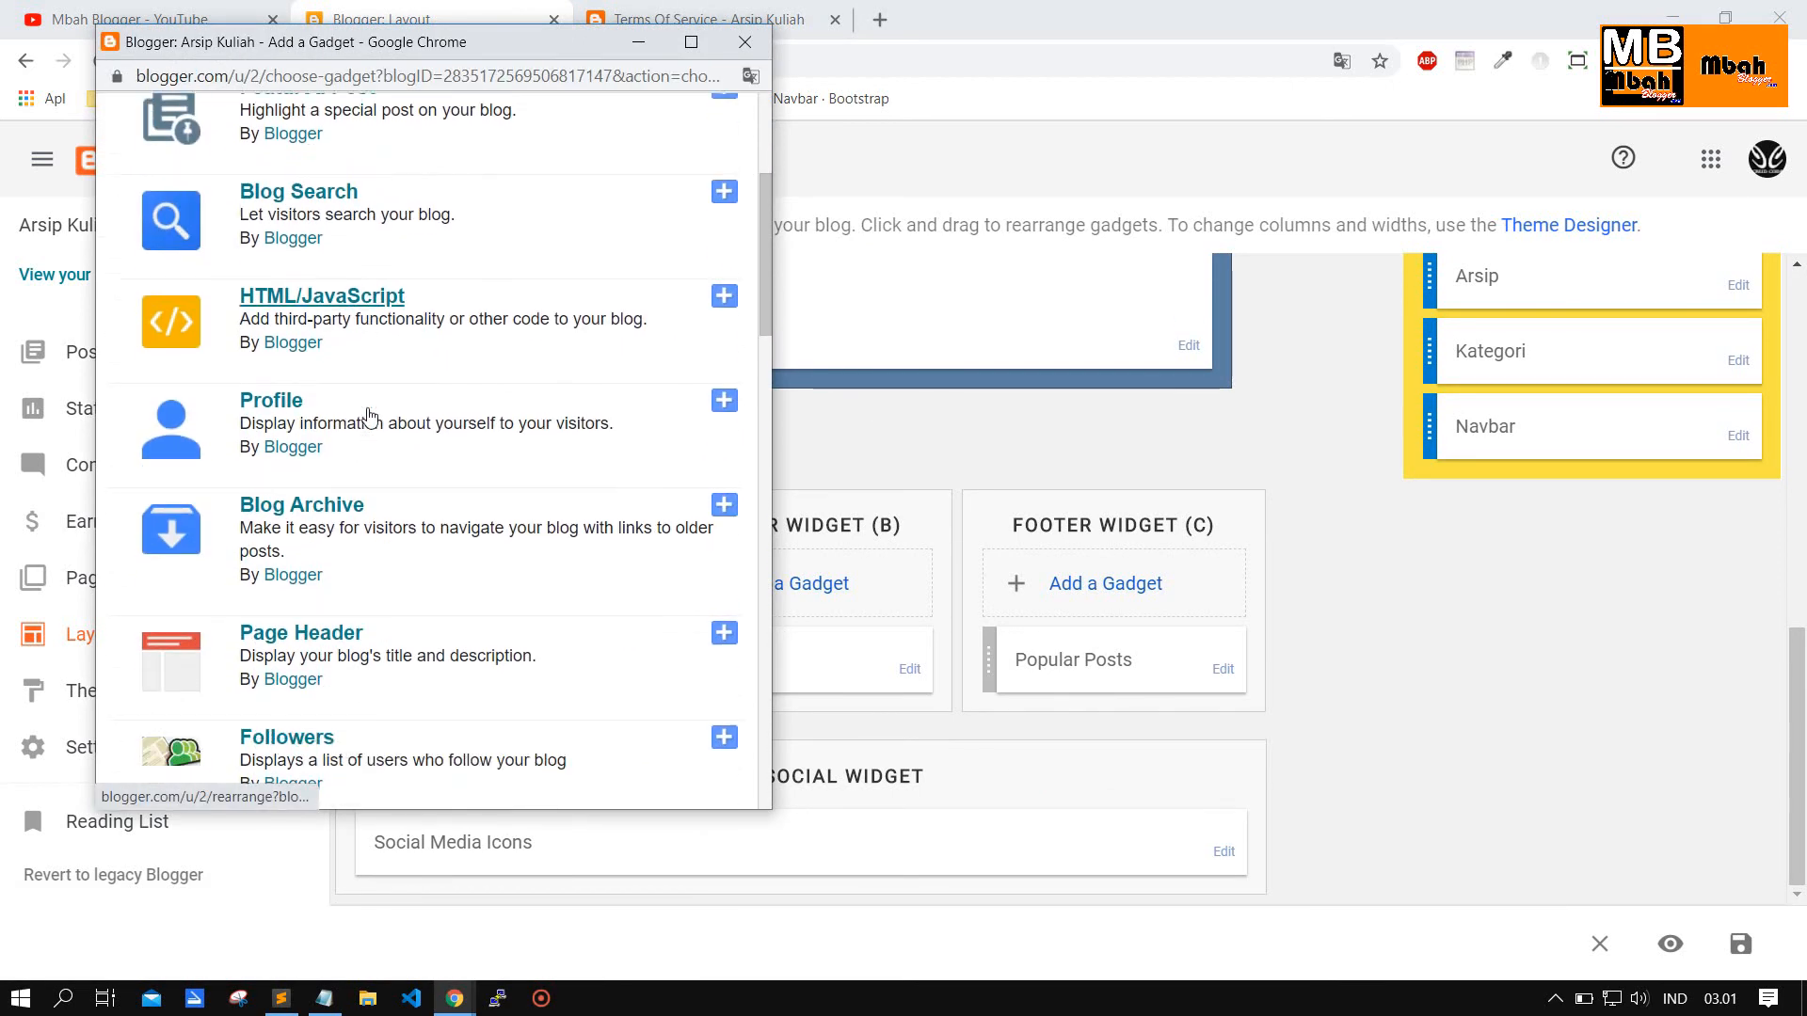
pyautogui.scroll(-5, 368, 417)
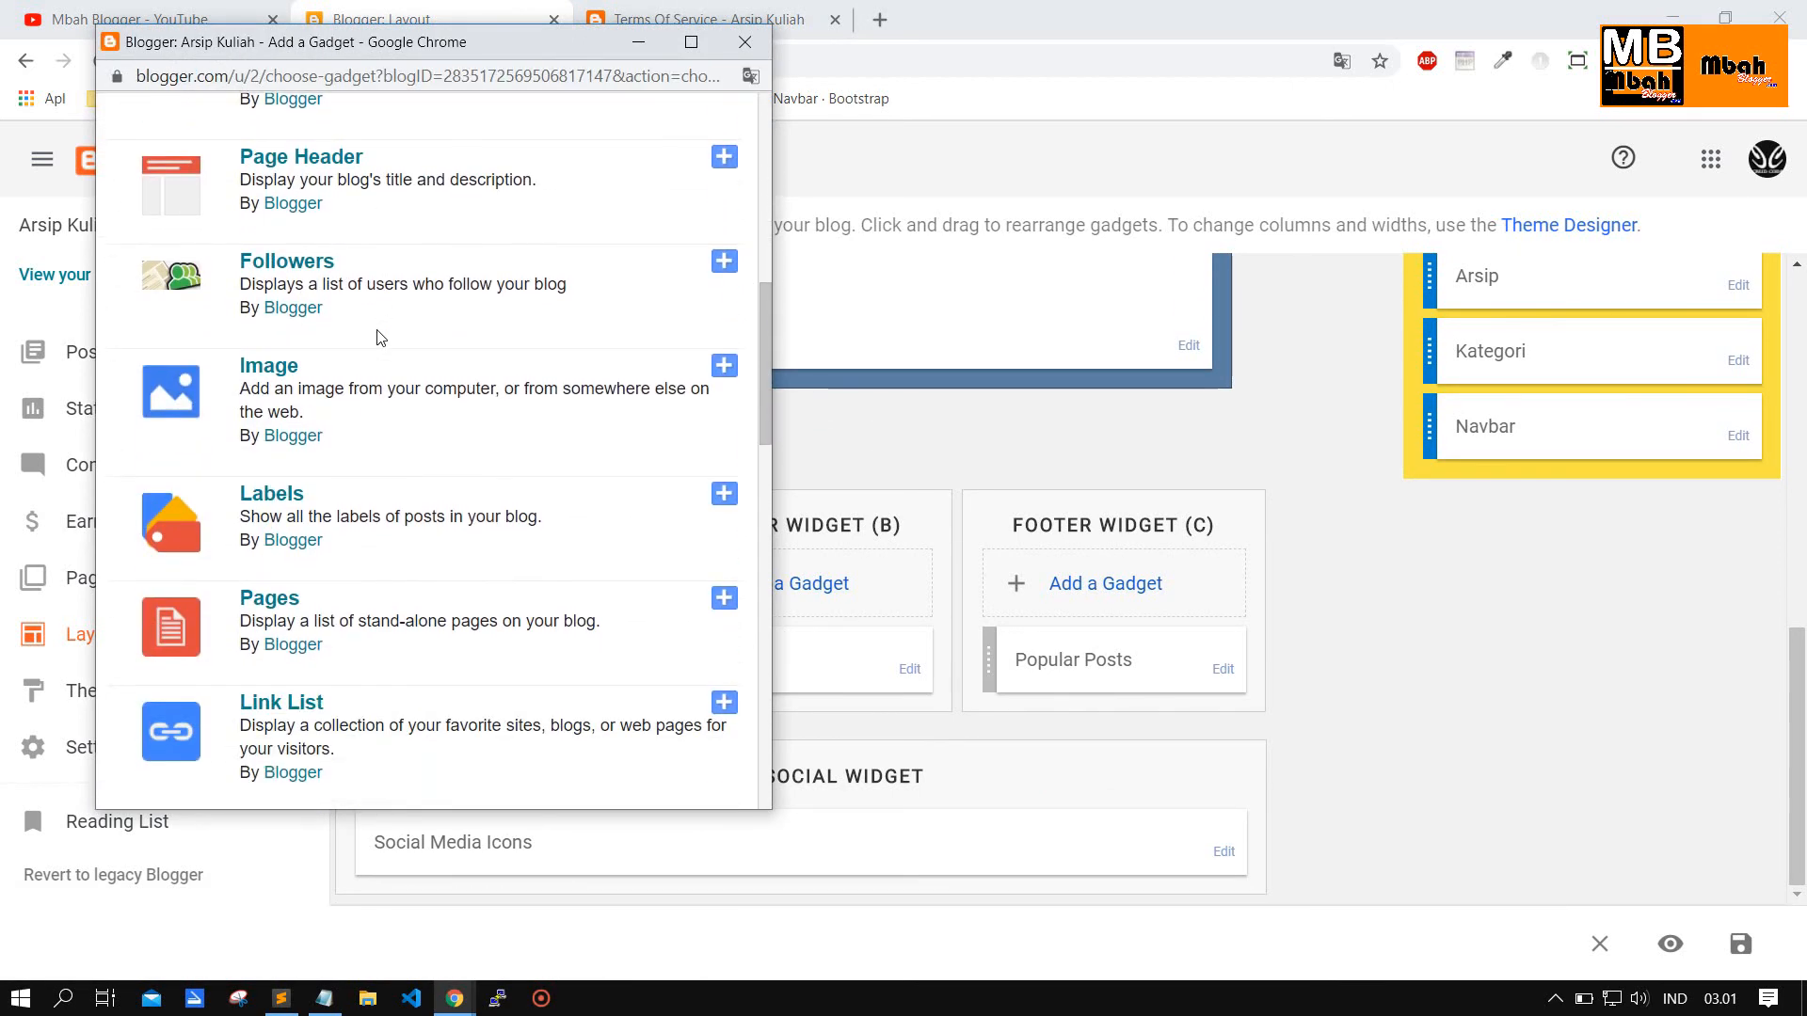
pyautogui.scroll(-5, 380, 337)
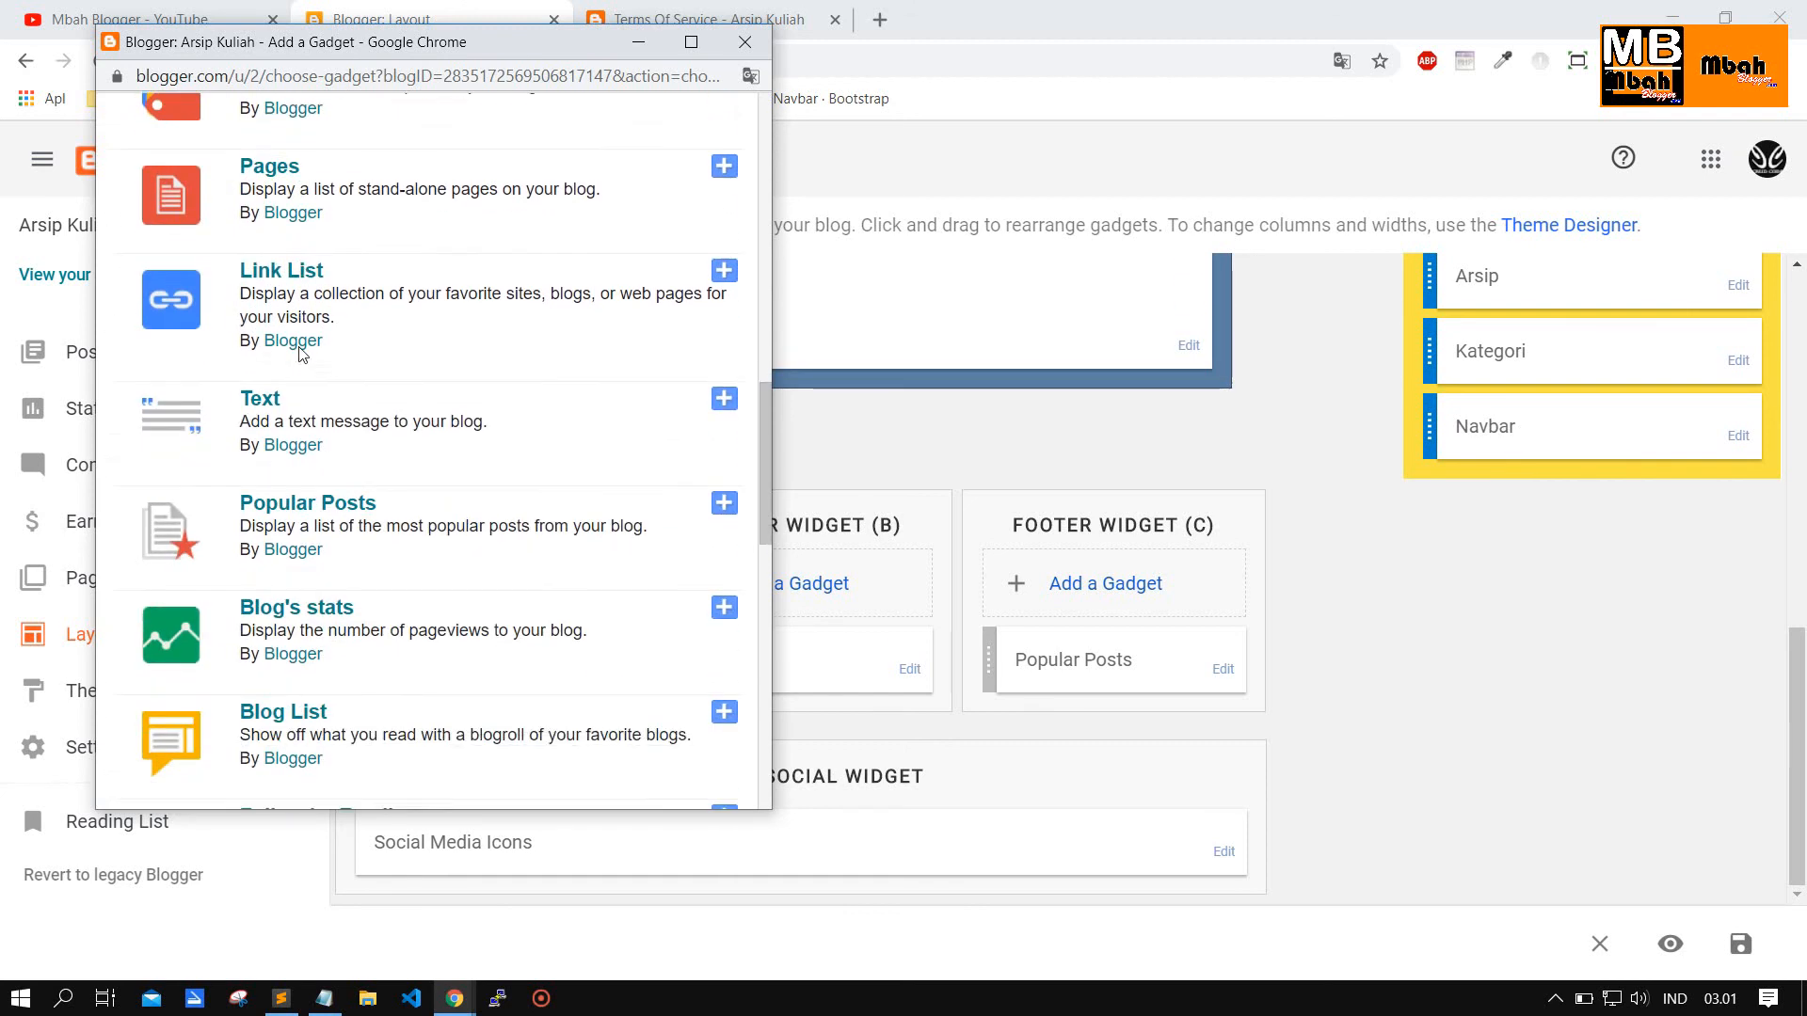
pyautogui.scroll(-3, 299, 354)
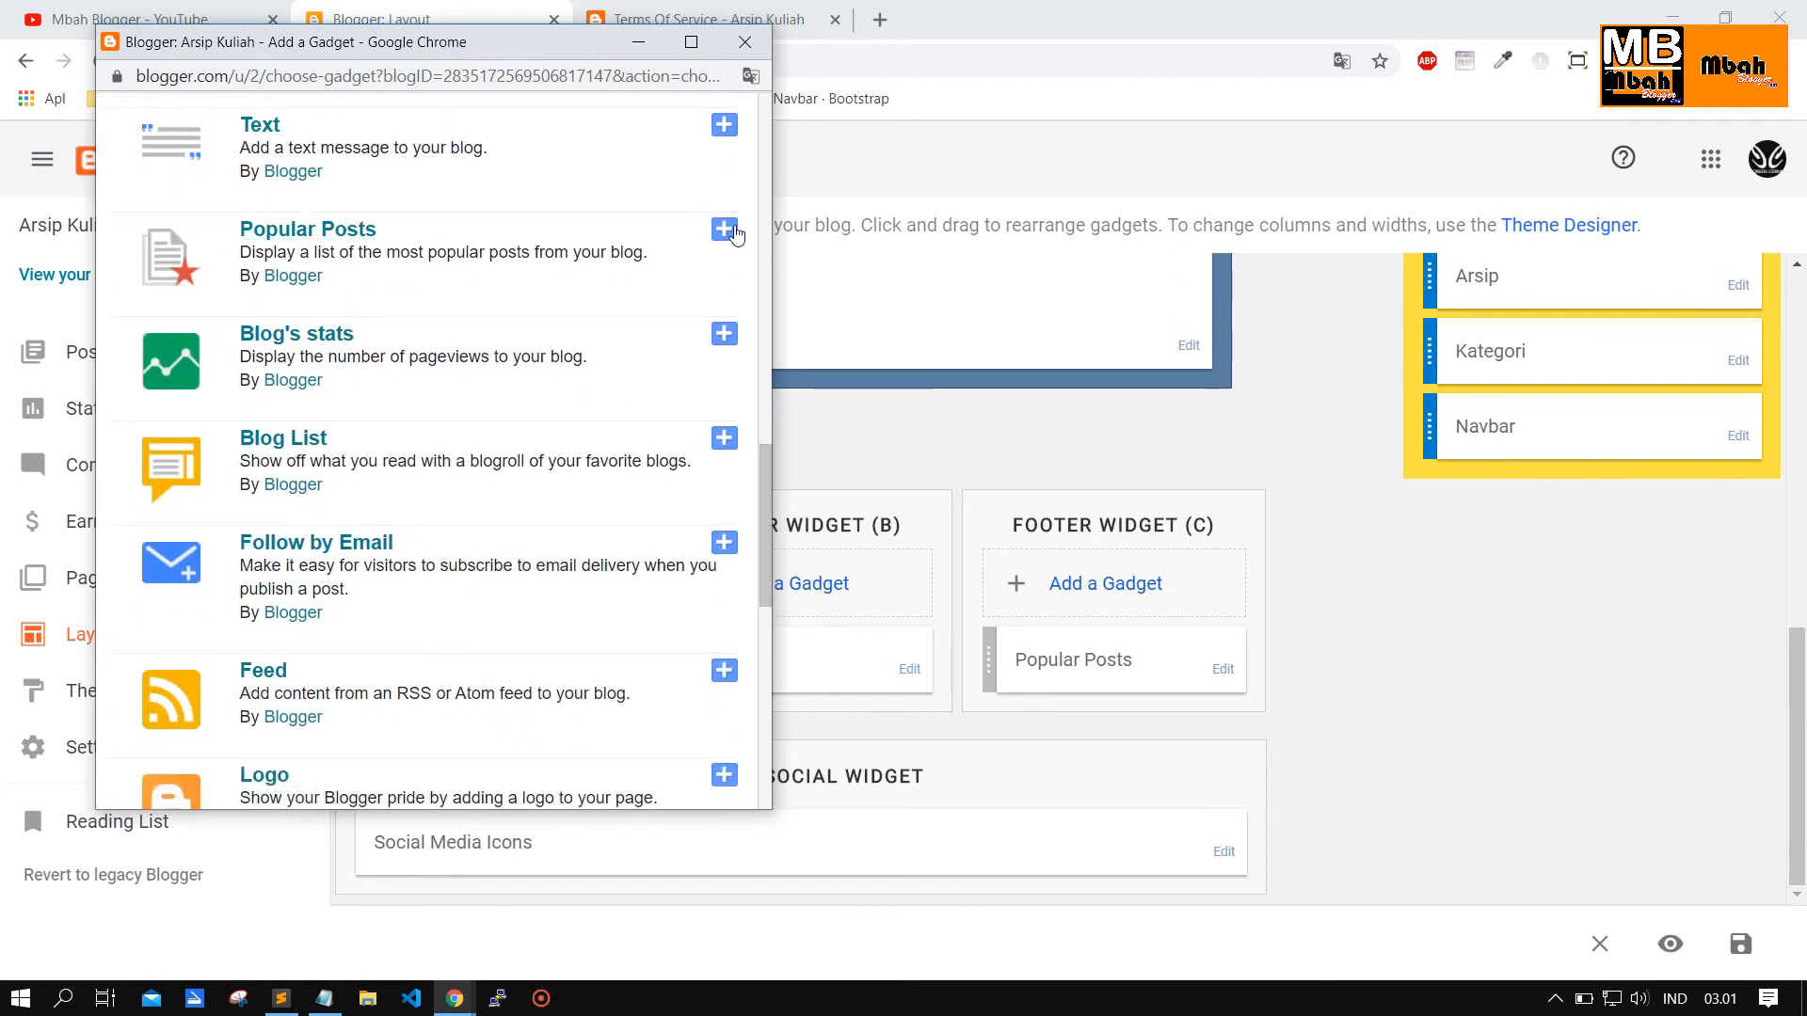
pyautogui.click(724, 230)
pyautogui.click(198, 605)
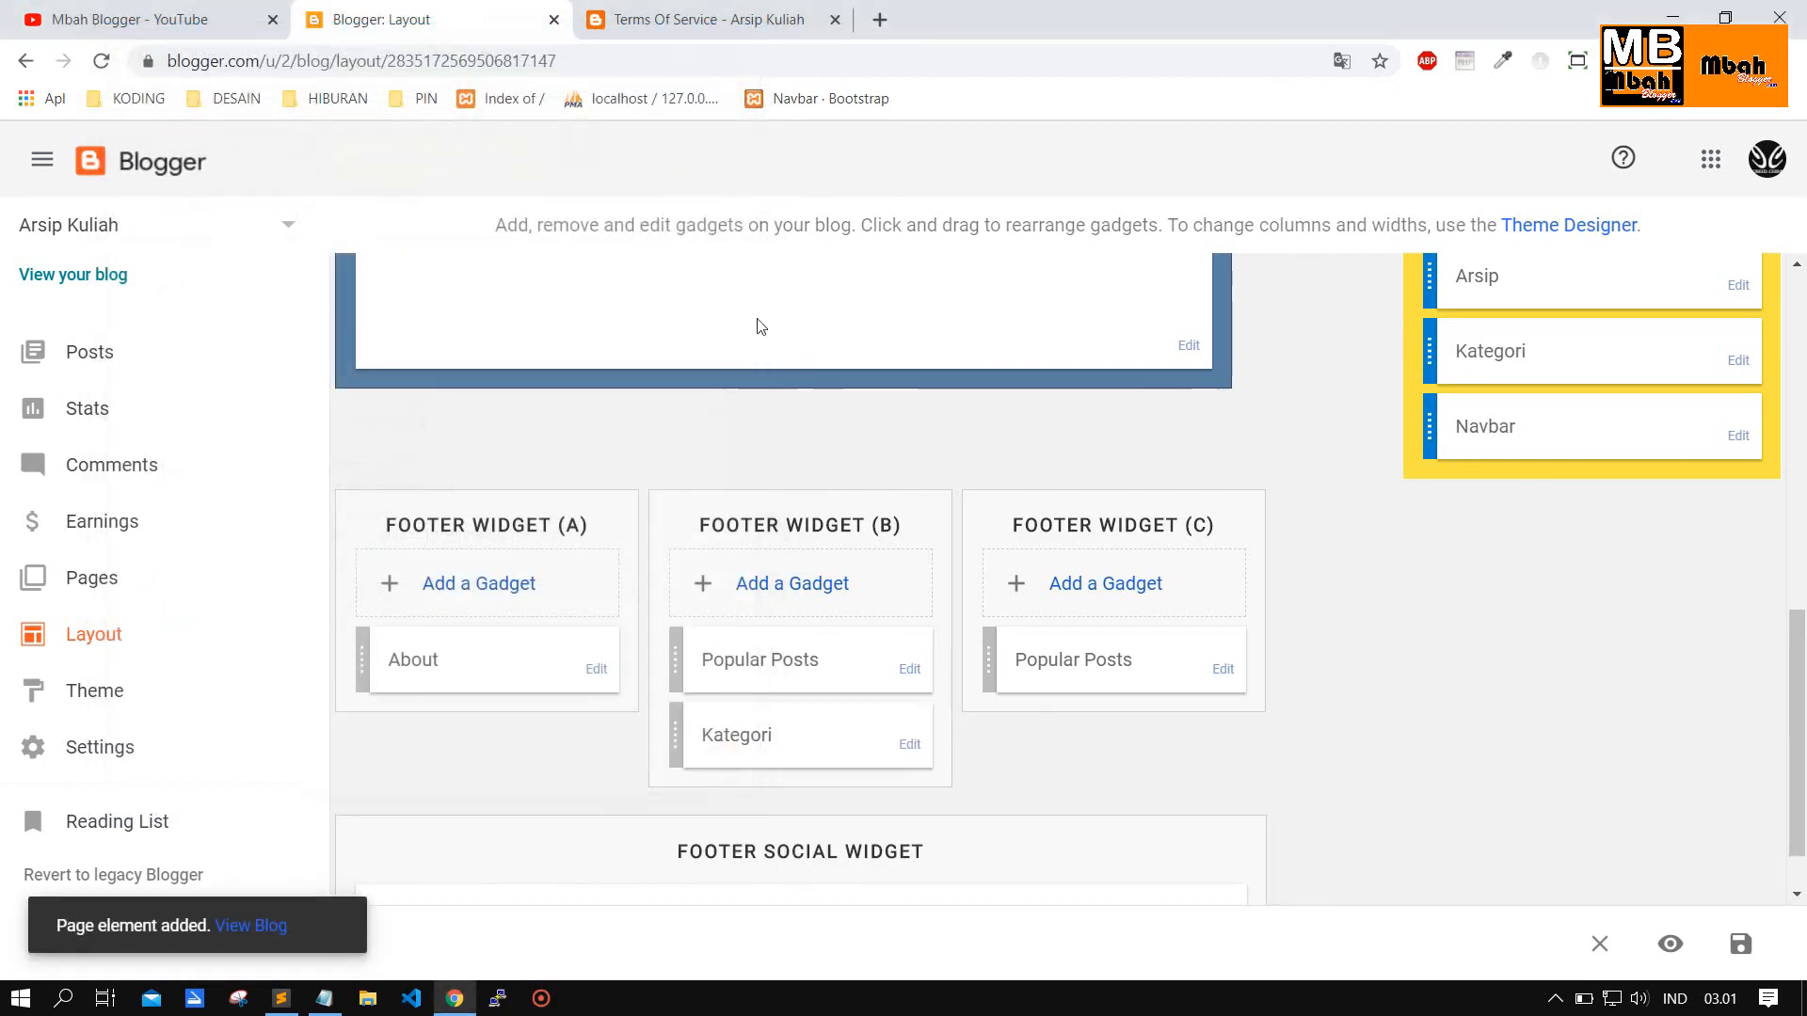
# Reload the blog's Terms Of Service page and check the Popular Posts list in the middle footer column.
pyautogui.click(626, 22)
pyautogui.scroll(-20, 676, 604)
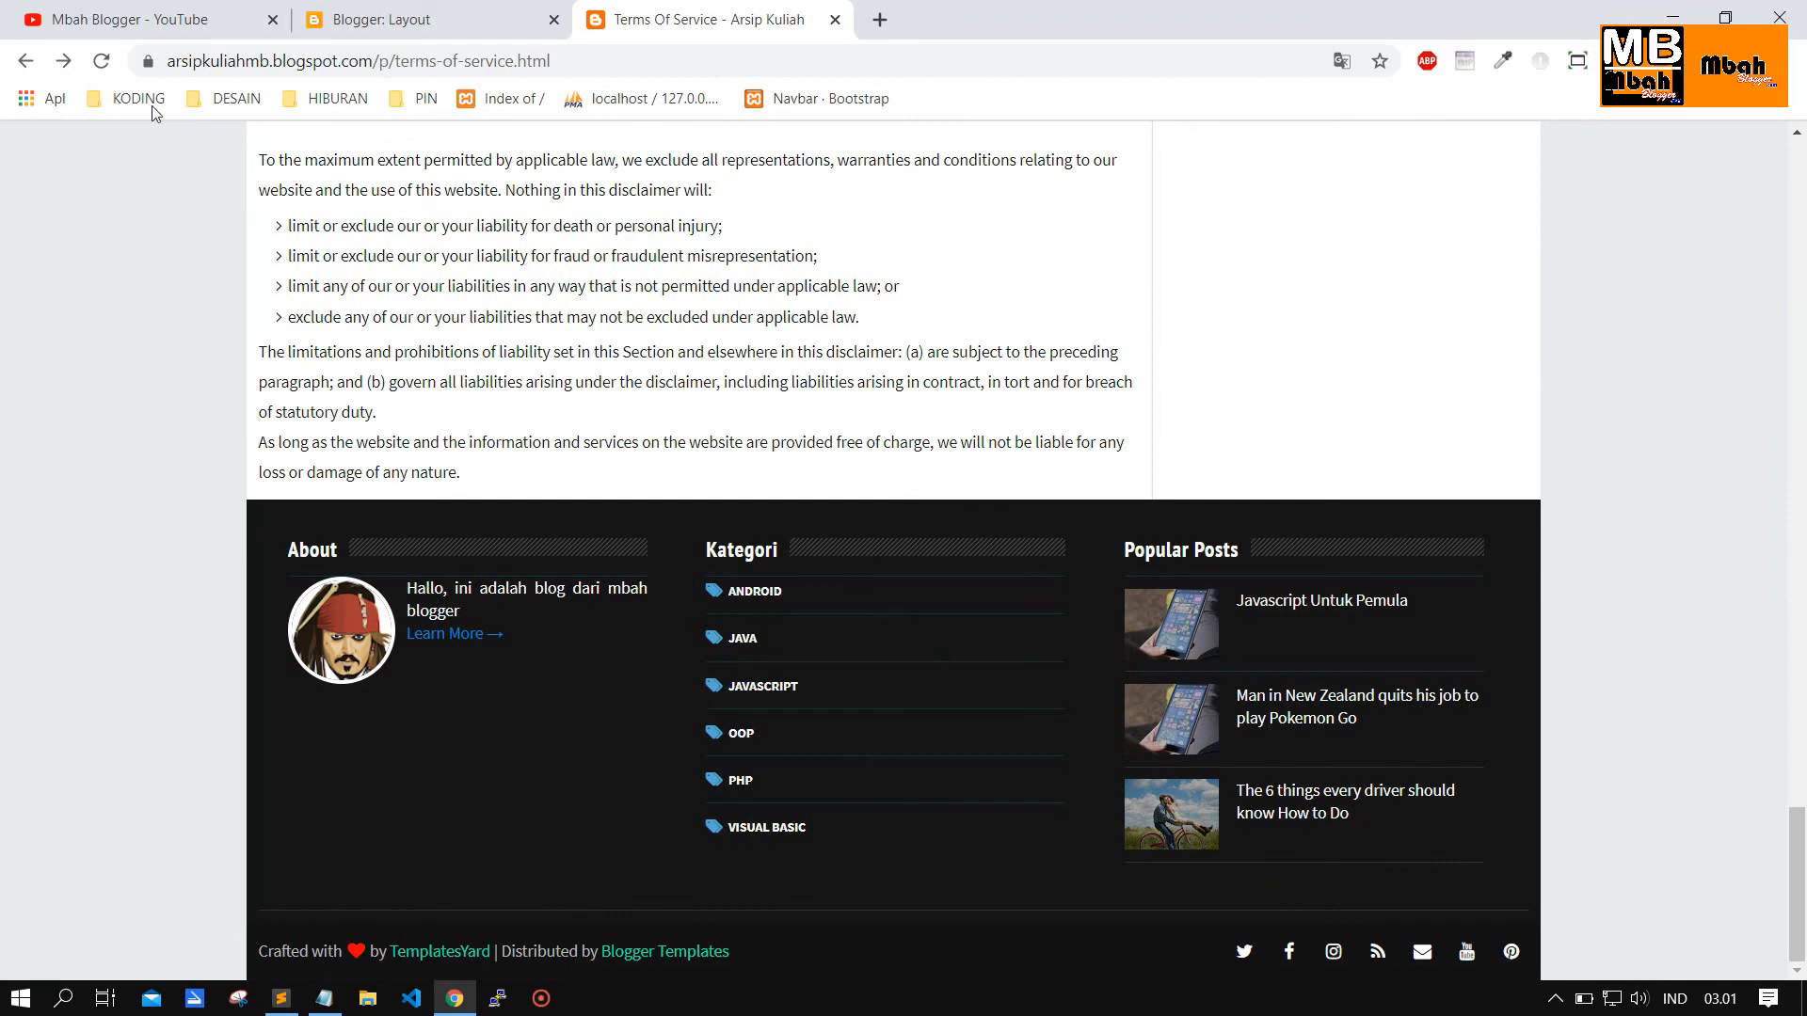
pyautogui.click(100, 60)
pyautogui.scroll(-7, 954, 498)
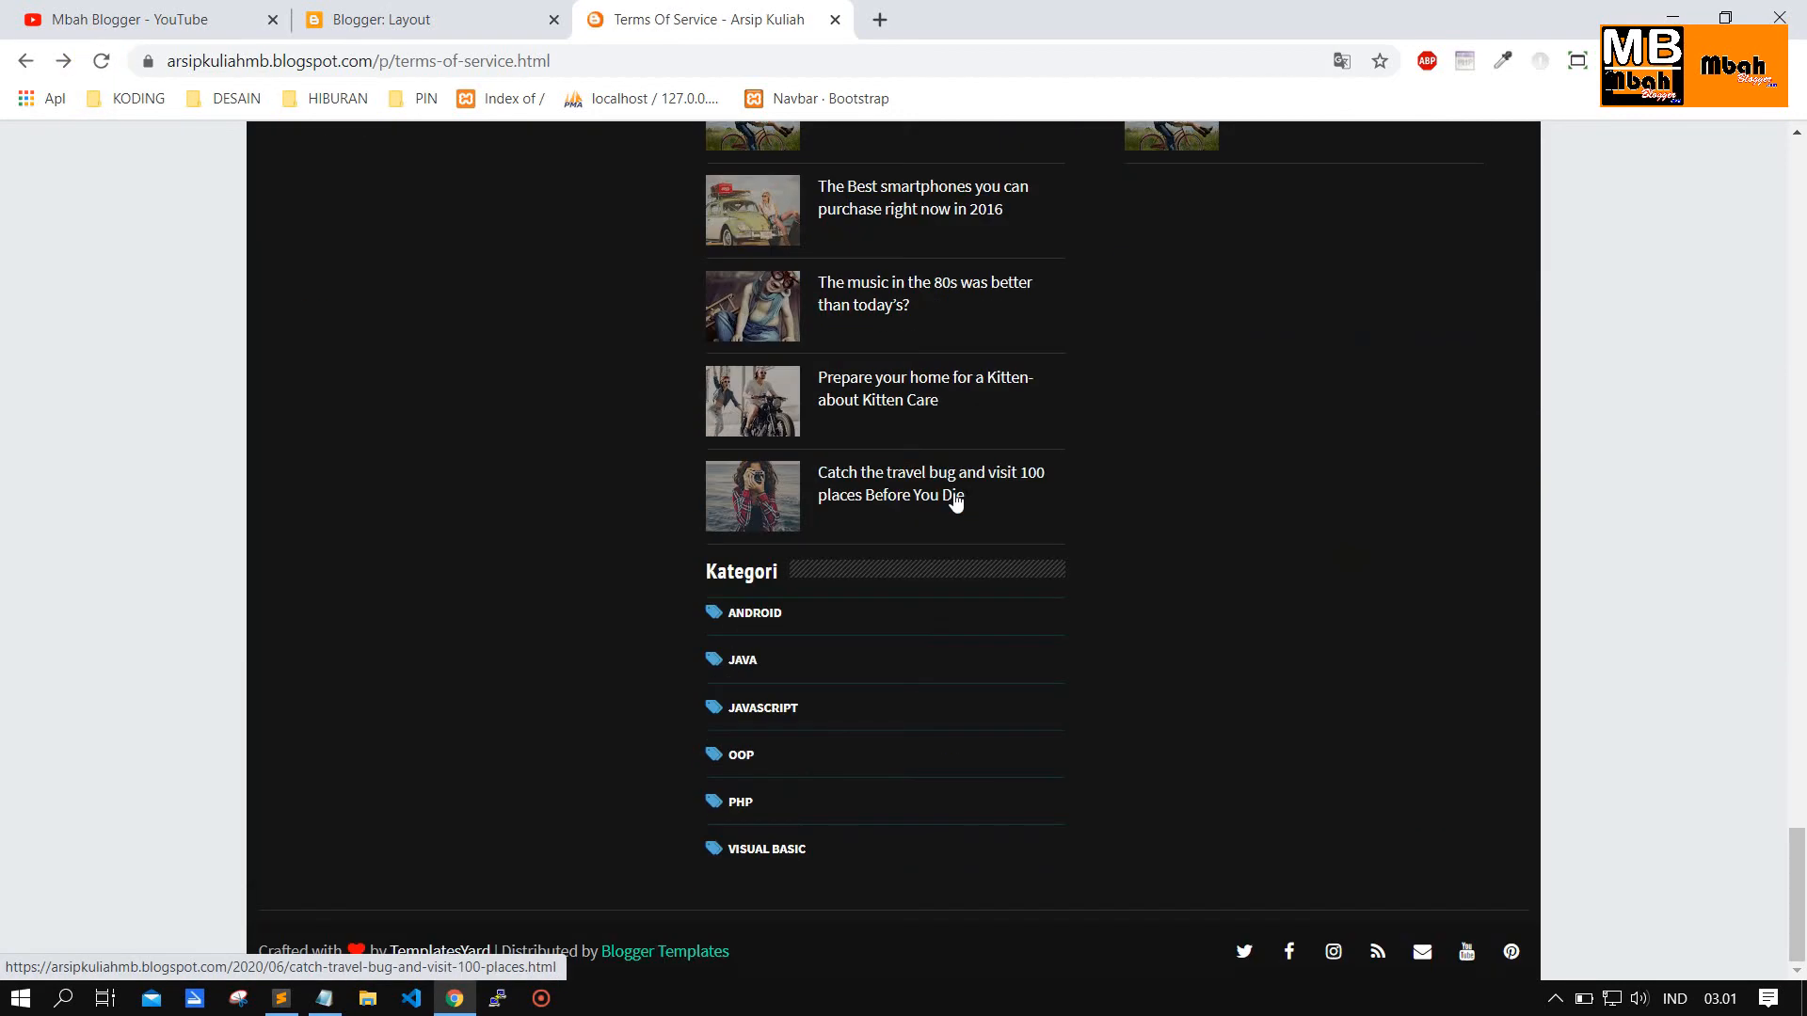
pyautogui.scroll(4, 952, 512)
pyautogui.scroll(-3, 856, 652)
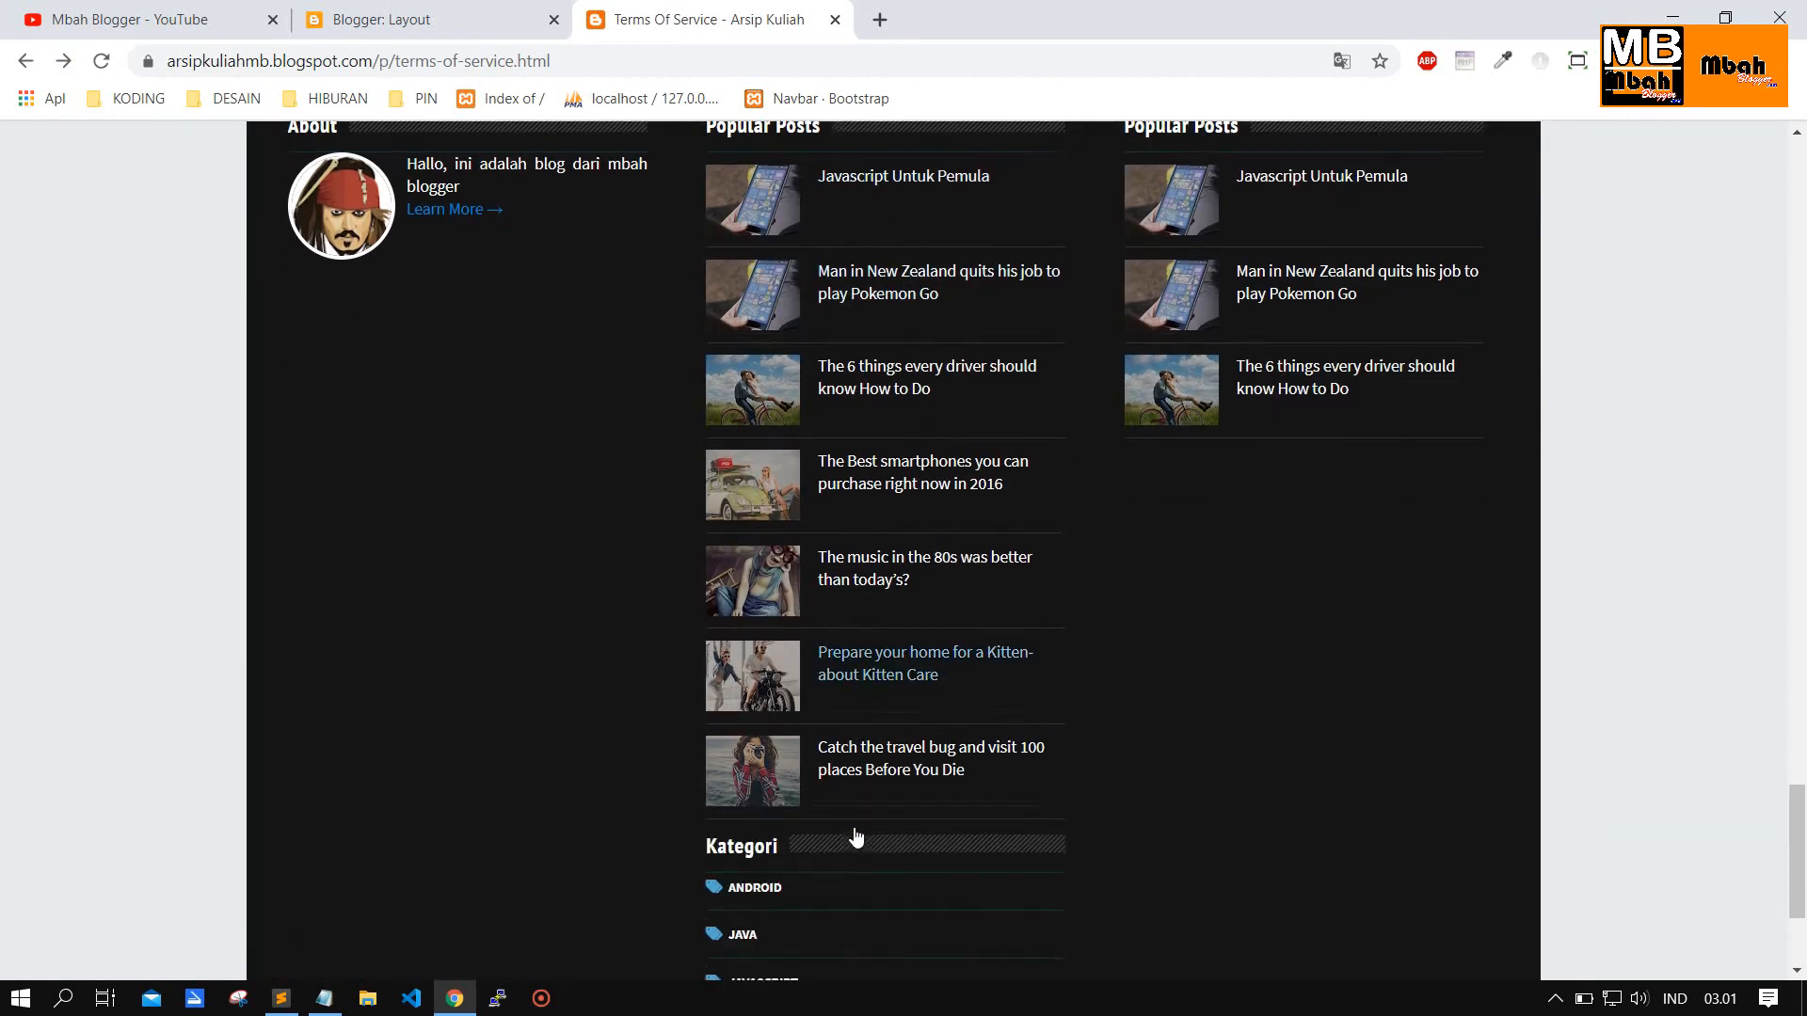
pyautogui.scroll(2, 851, 810)
pyautogui.scroll(-4, 839, 795)
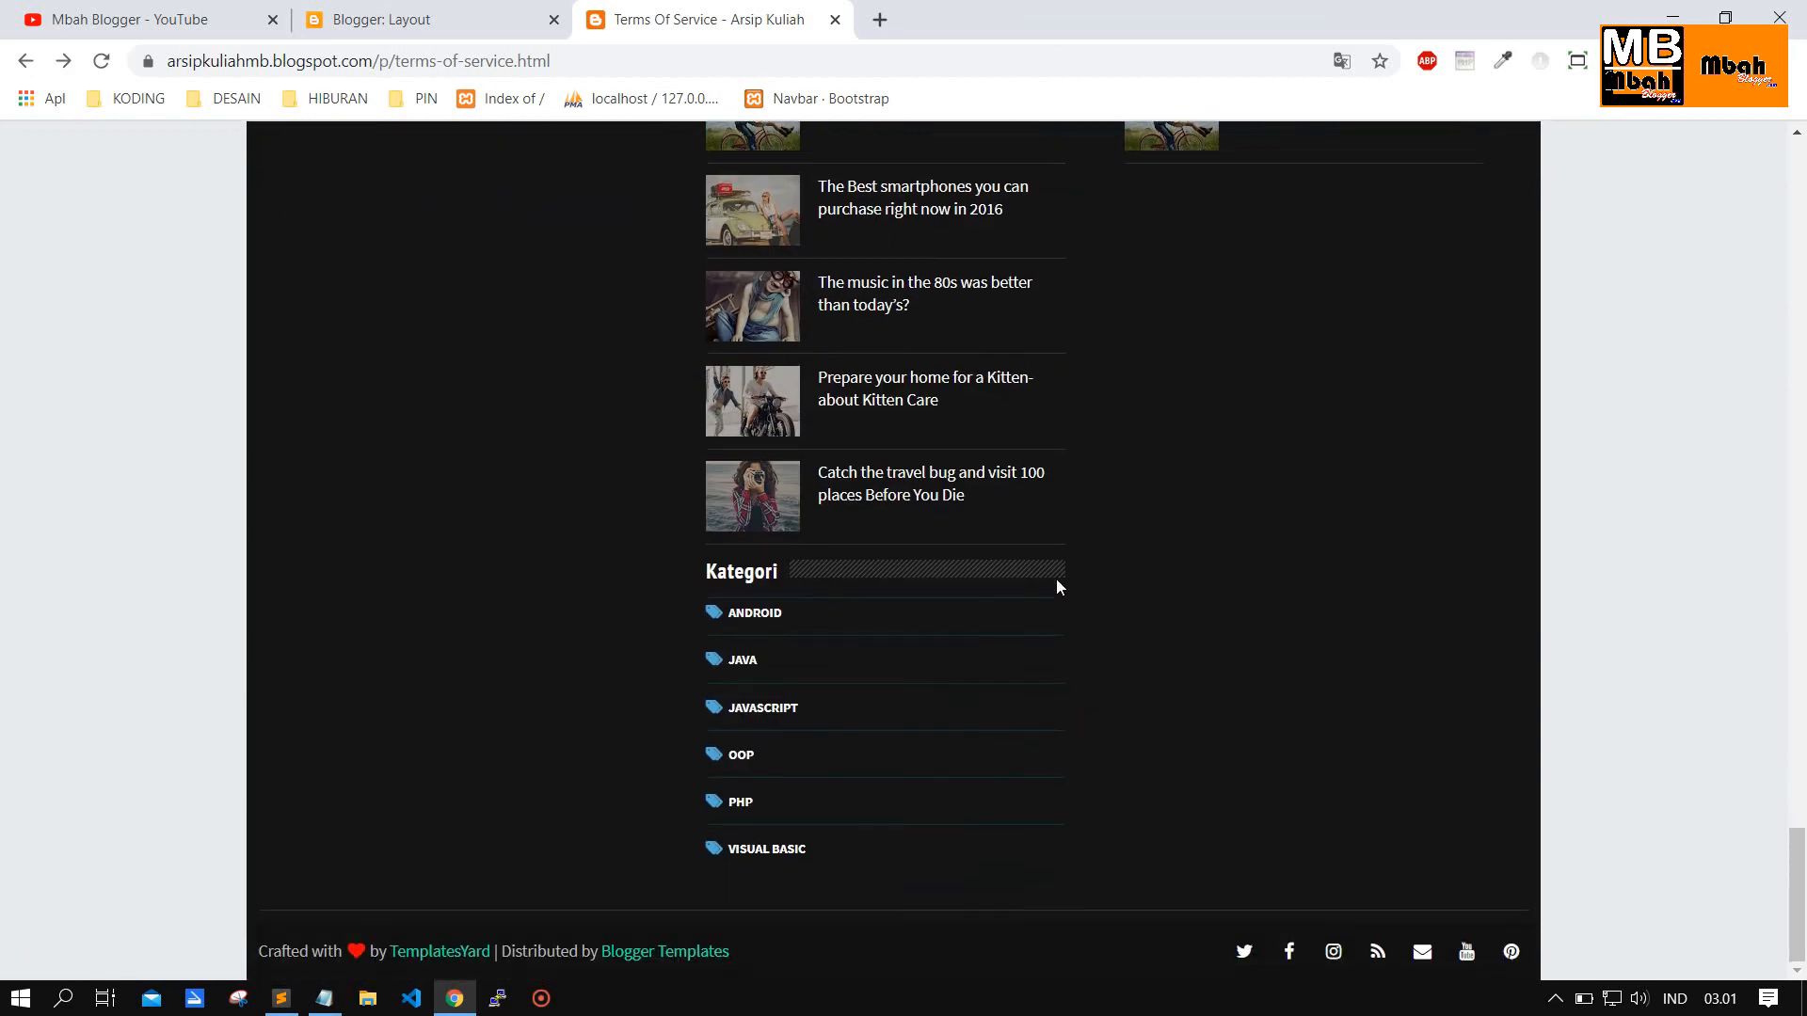
pyautogui.scroll(8, 847, 640)
# Move the Popular Posts gadget from Footer Widget (B) to the top of Footer Widget (C) and save the layout.
pyautogui.click(423, 19)
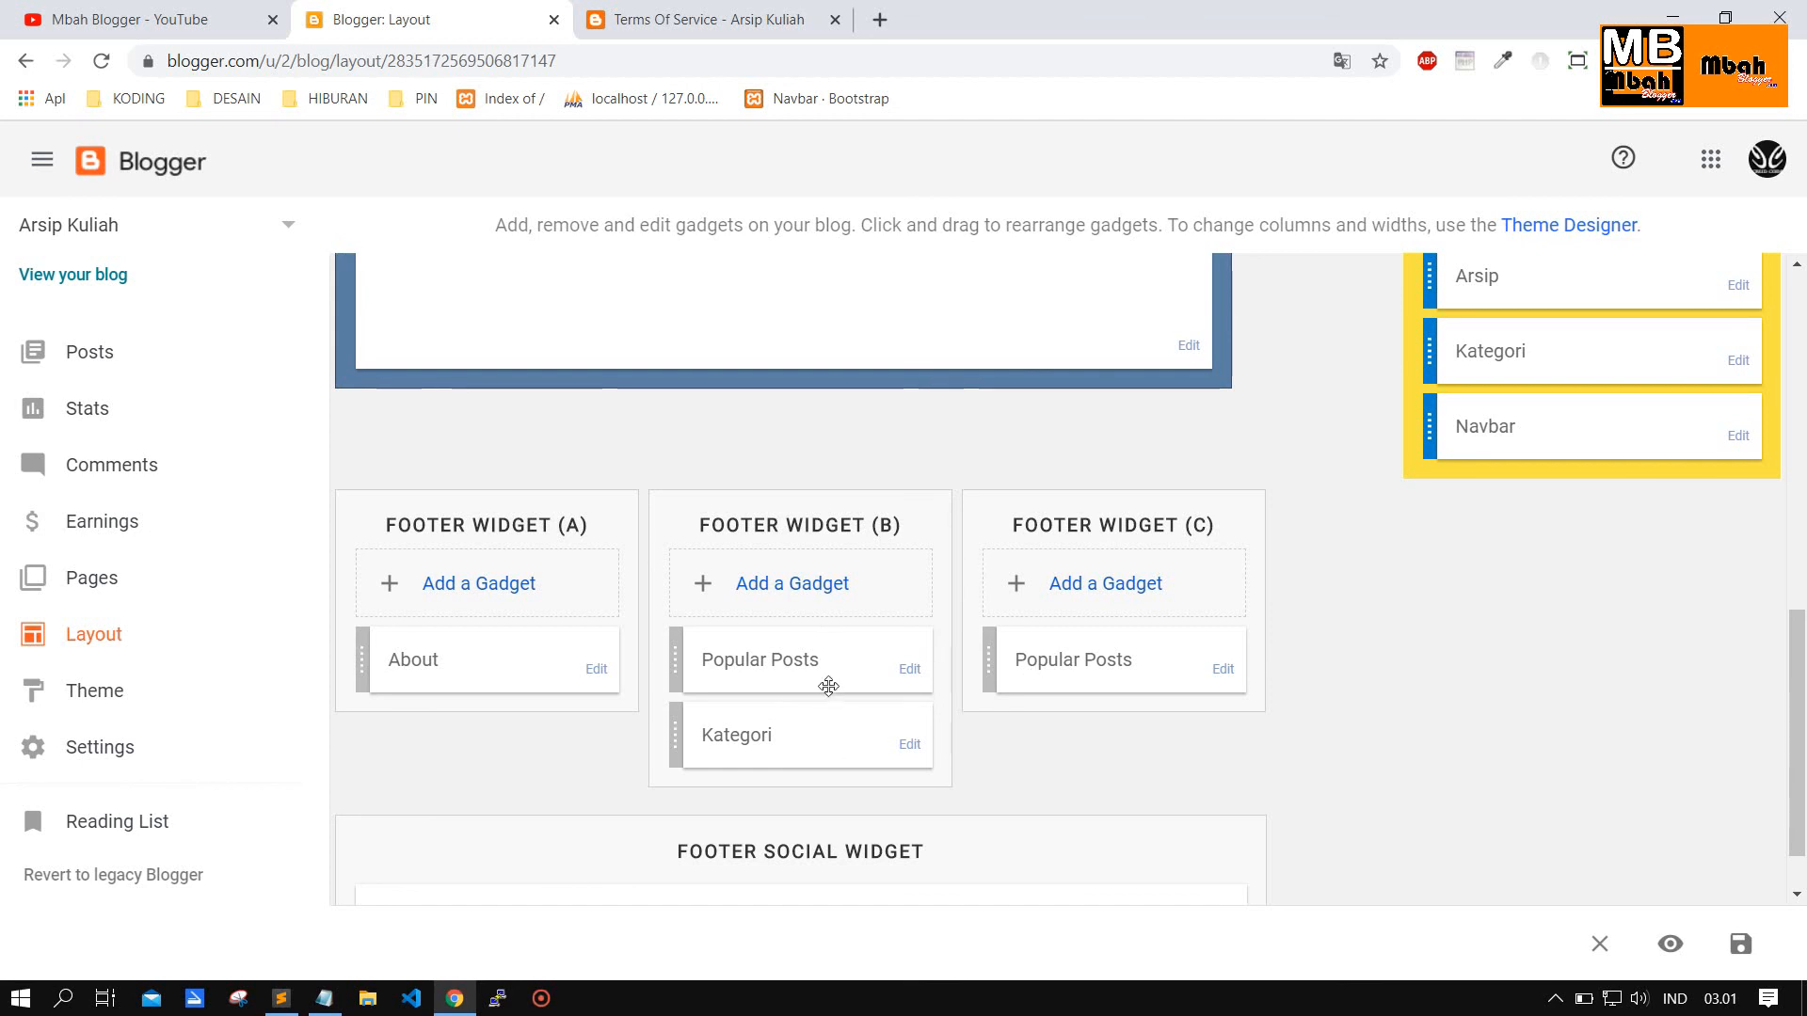
pyautogui.moveTo(762, 669); pyautogui.dragTo(1073, 645)
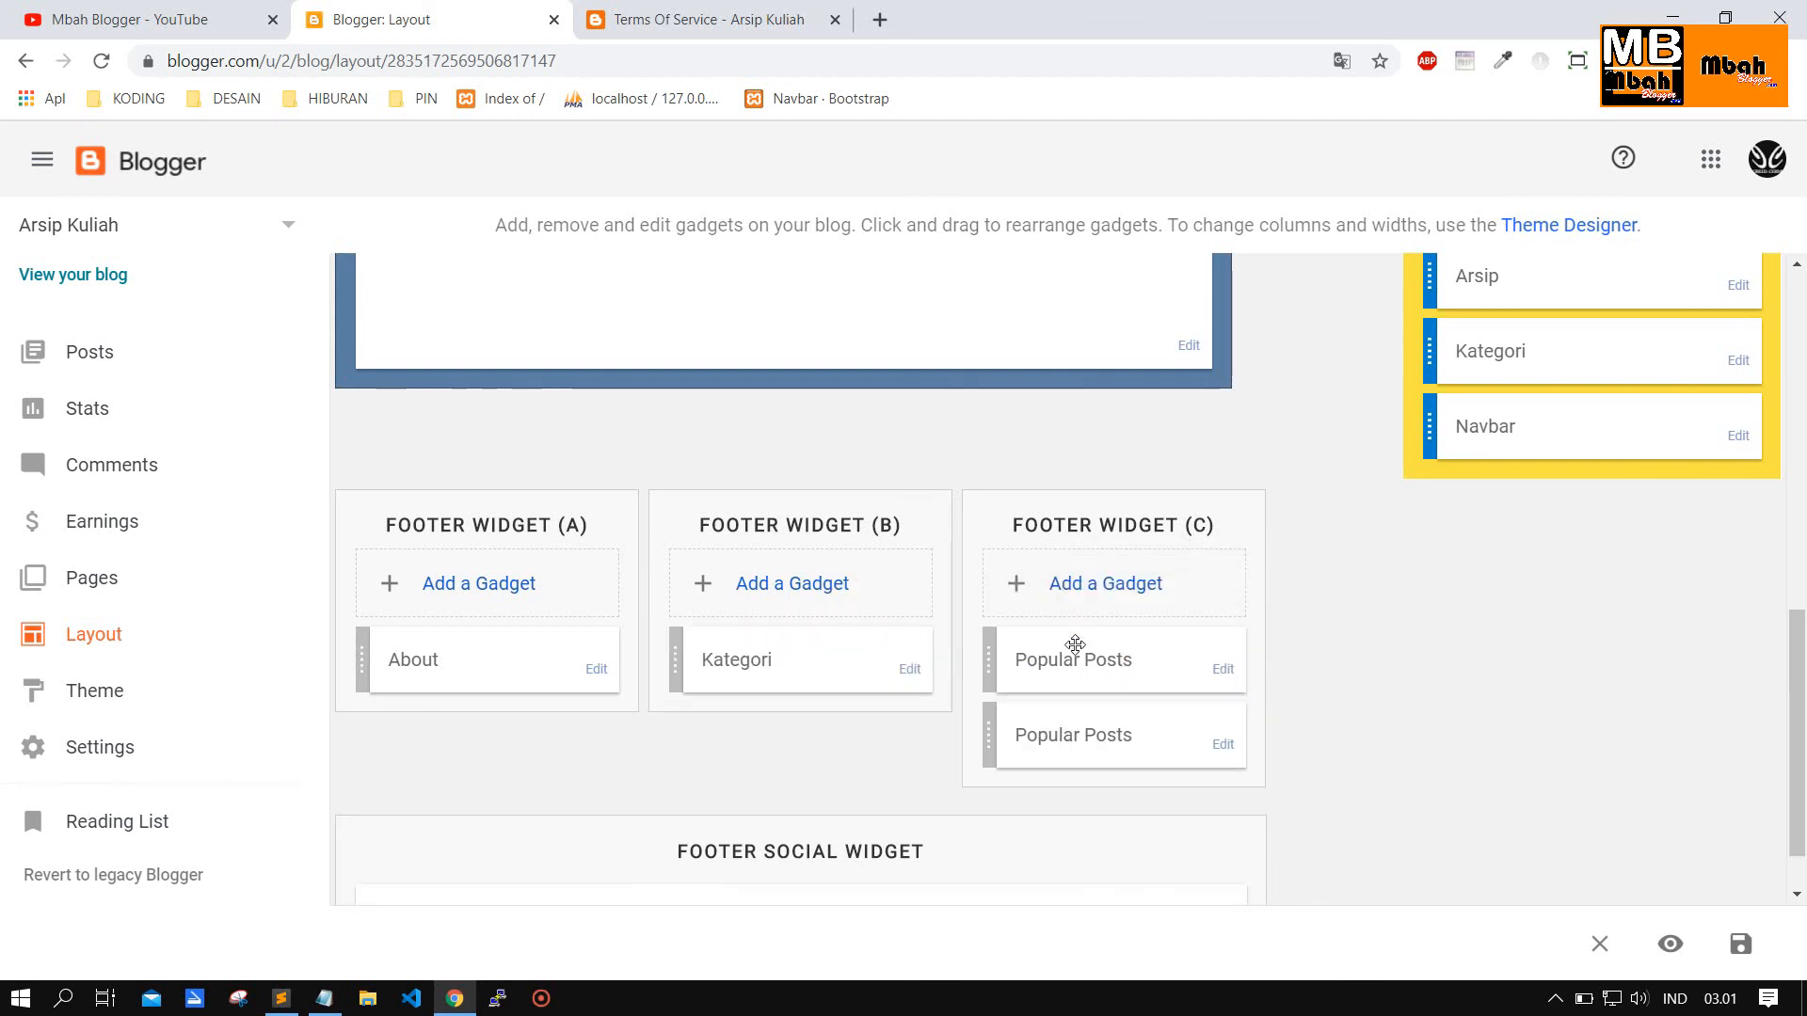
pyautogui.click(1741, 944)
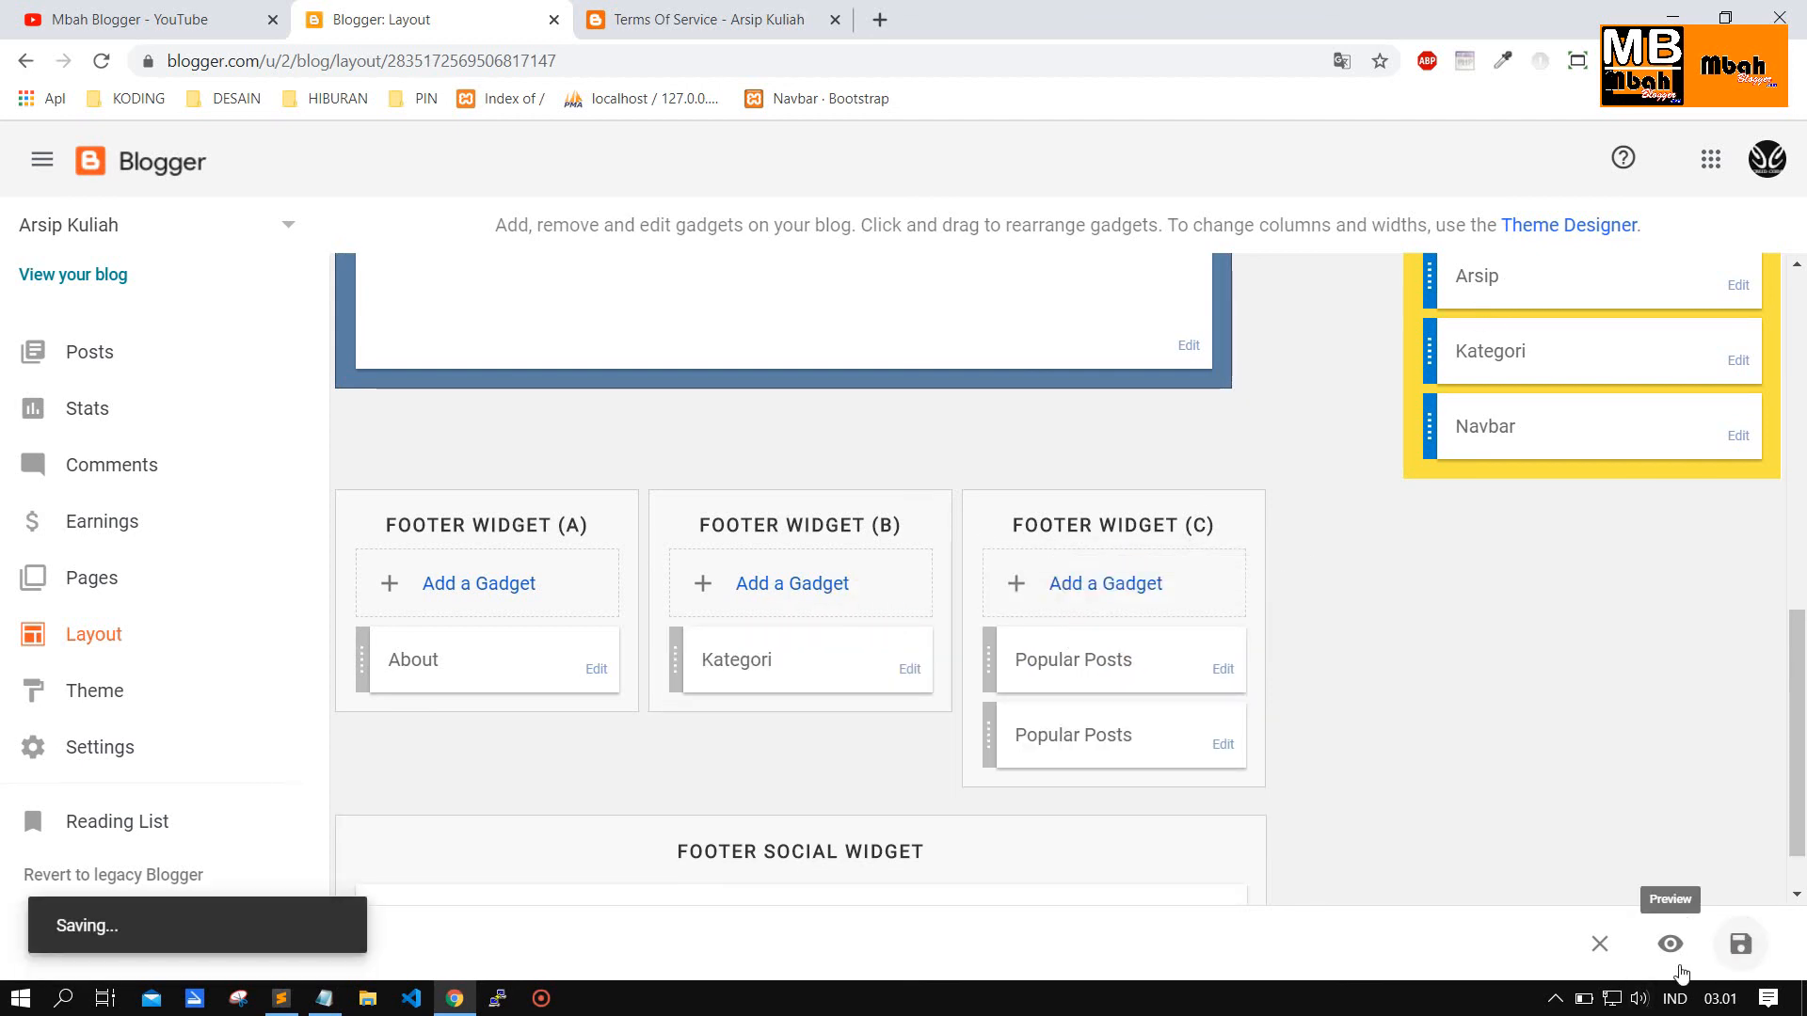
# Reload the blog page and check the Kategori and Popular Posts columns in its footer.
pyautogui.click(706, 11)
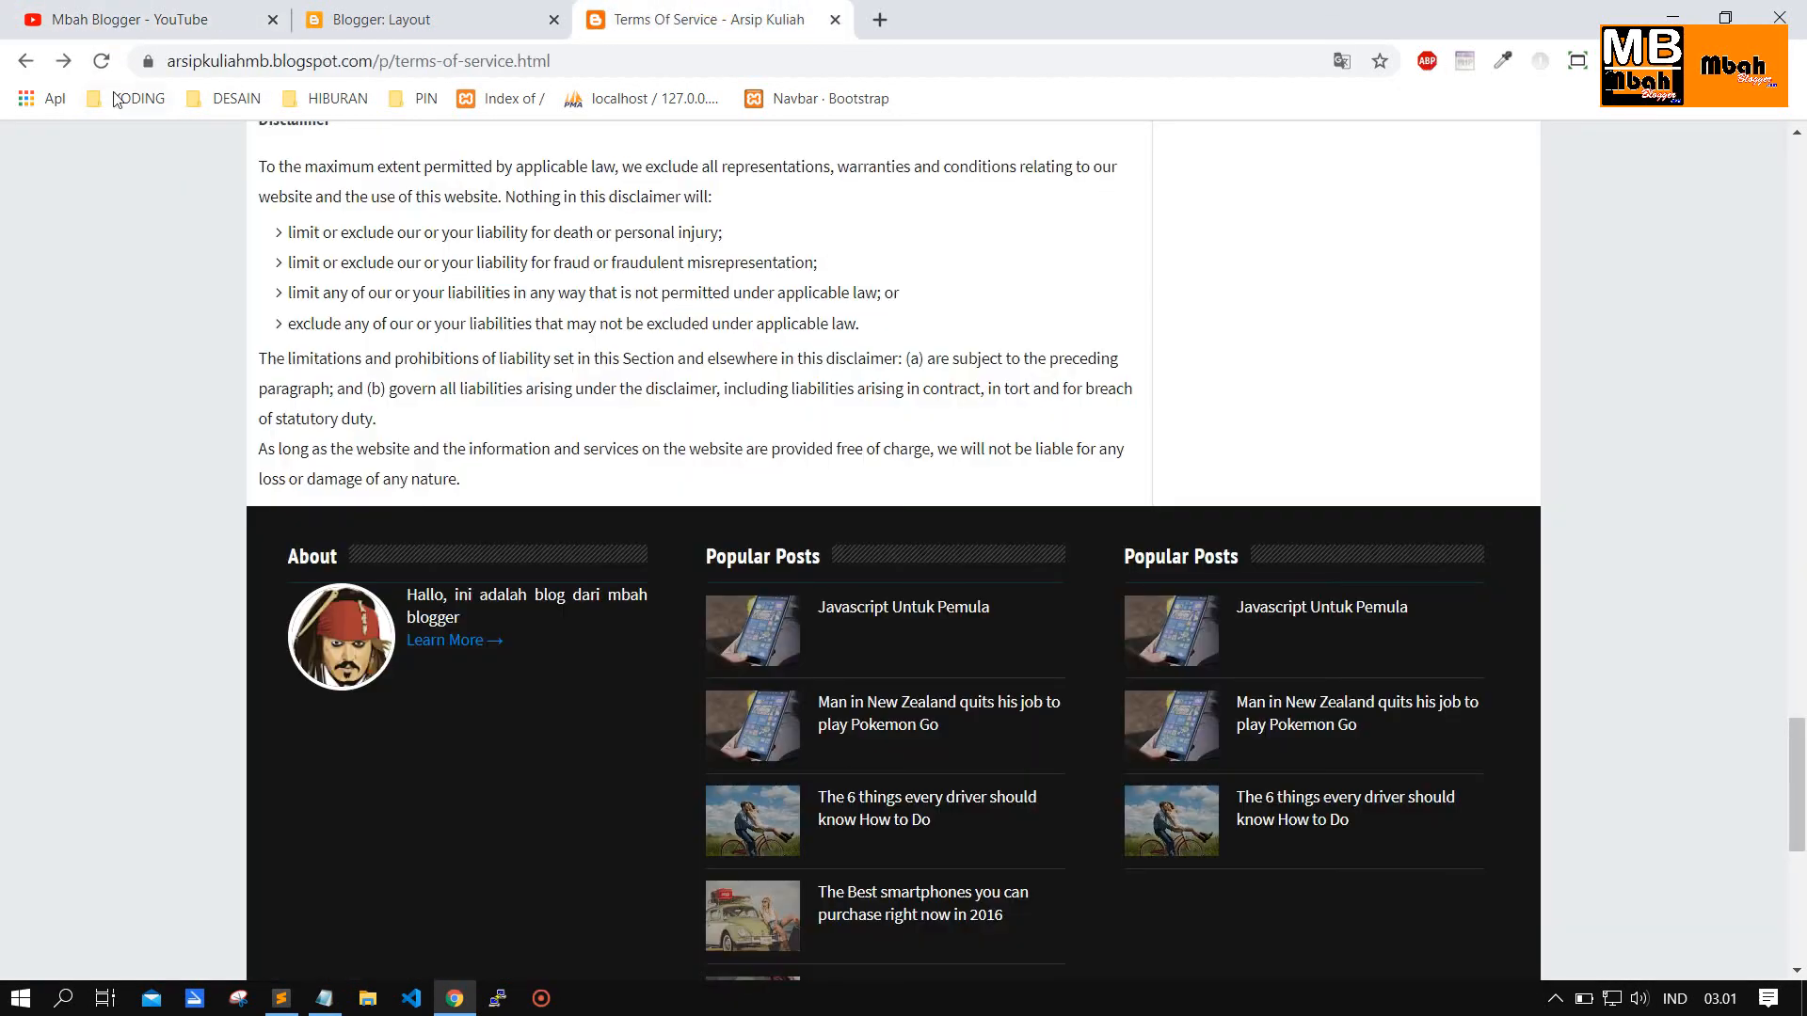
pyautogui.click(104, 61)
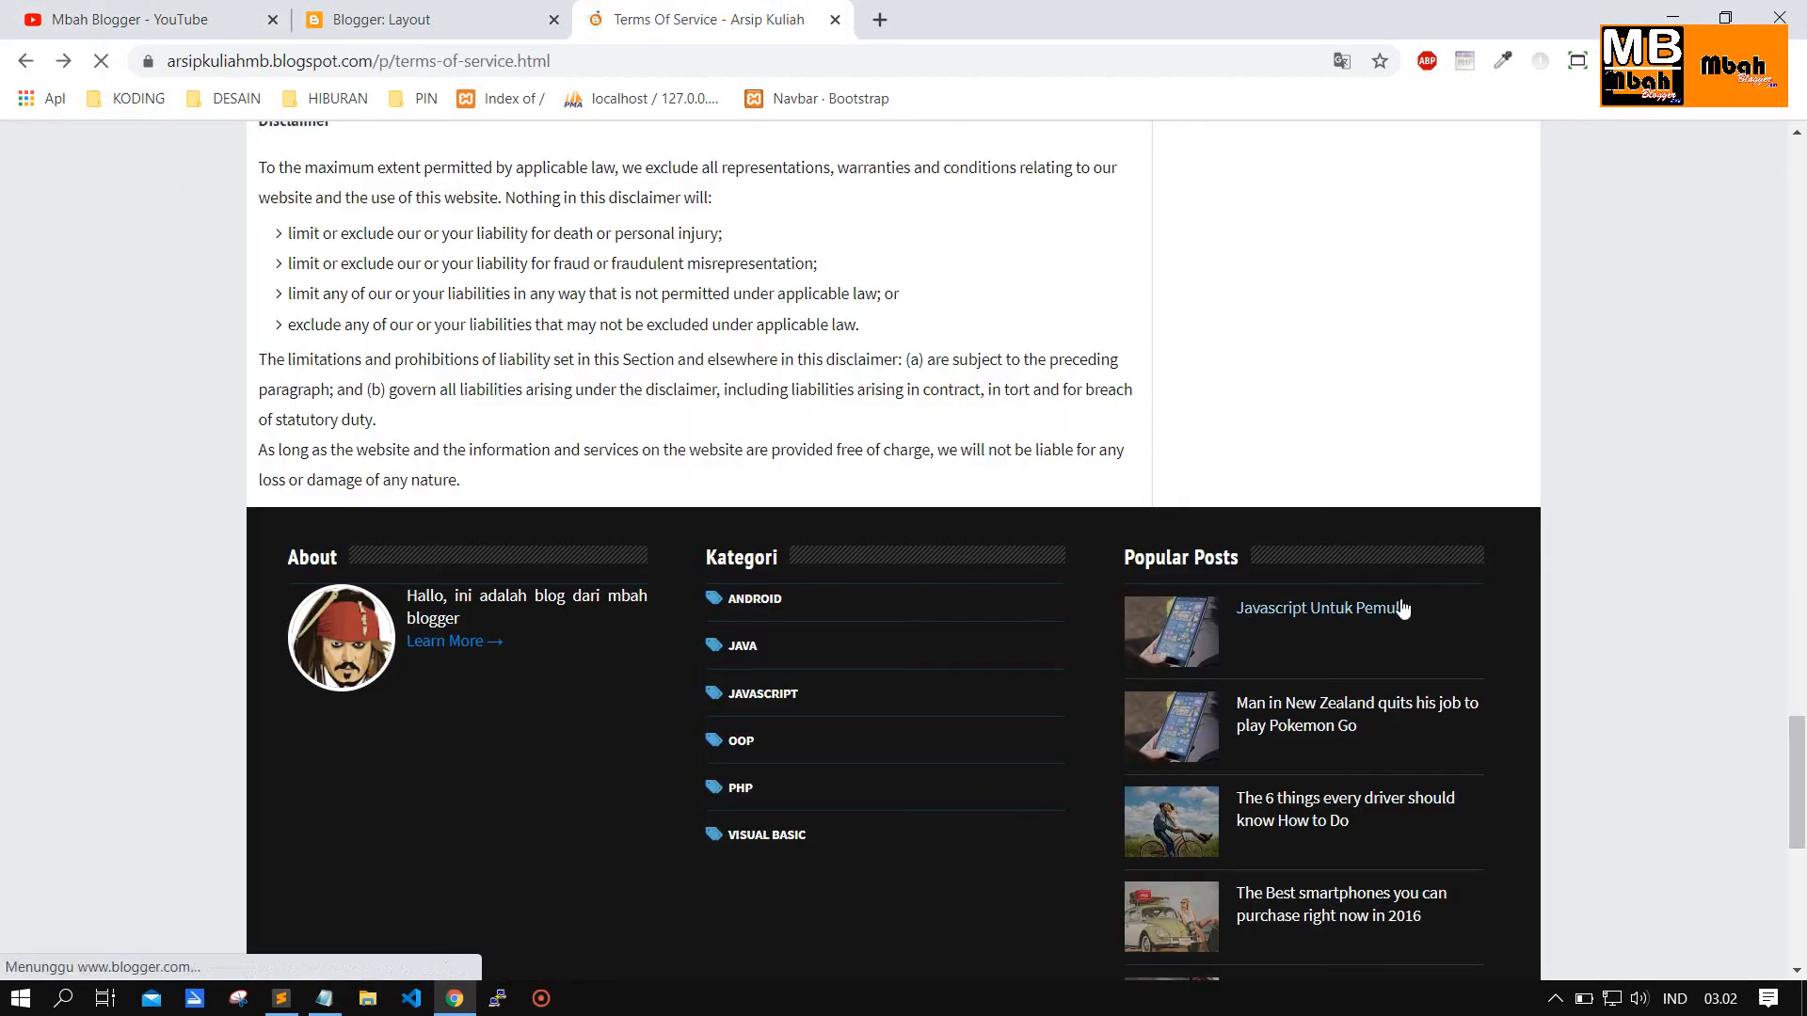
pyautogui.scroll(-3, 1253, 684)
pyautogui.scroll(-3, 1260, 776)
pyautogui.scroll(20, 1424, 765)
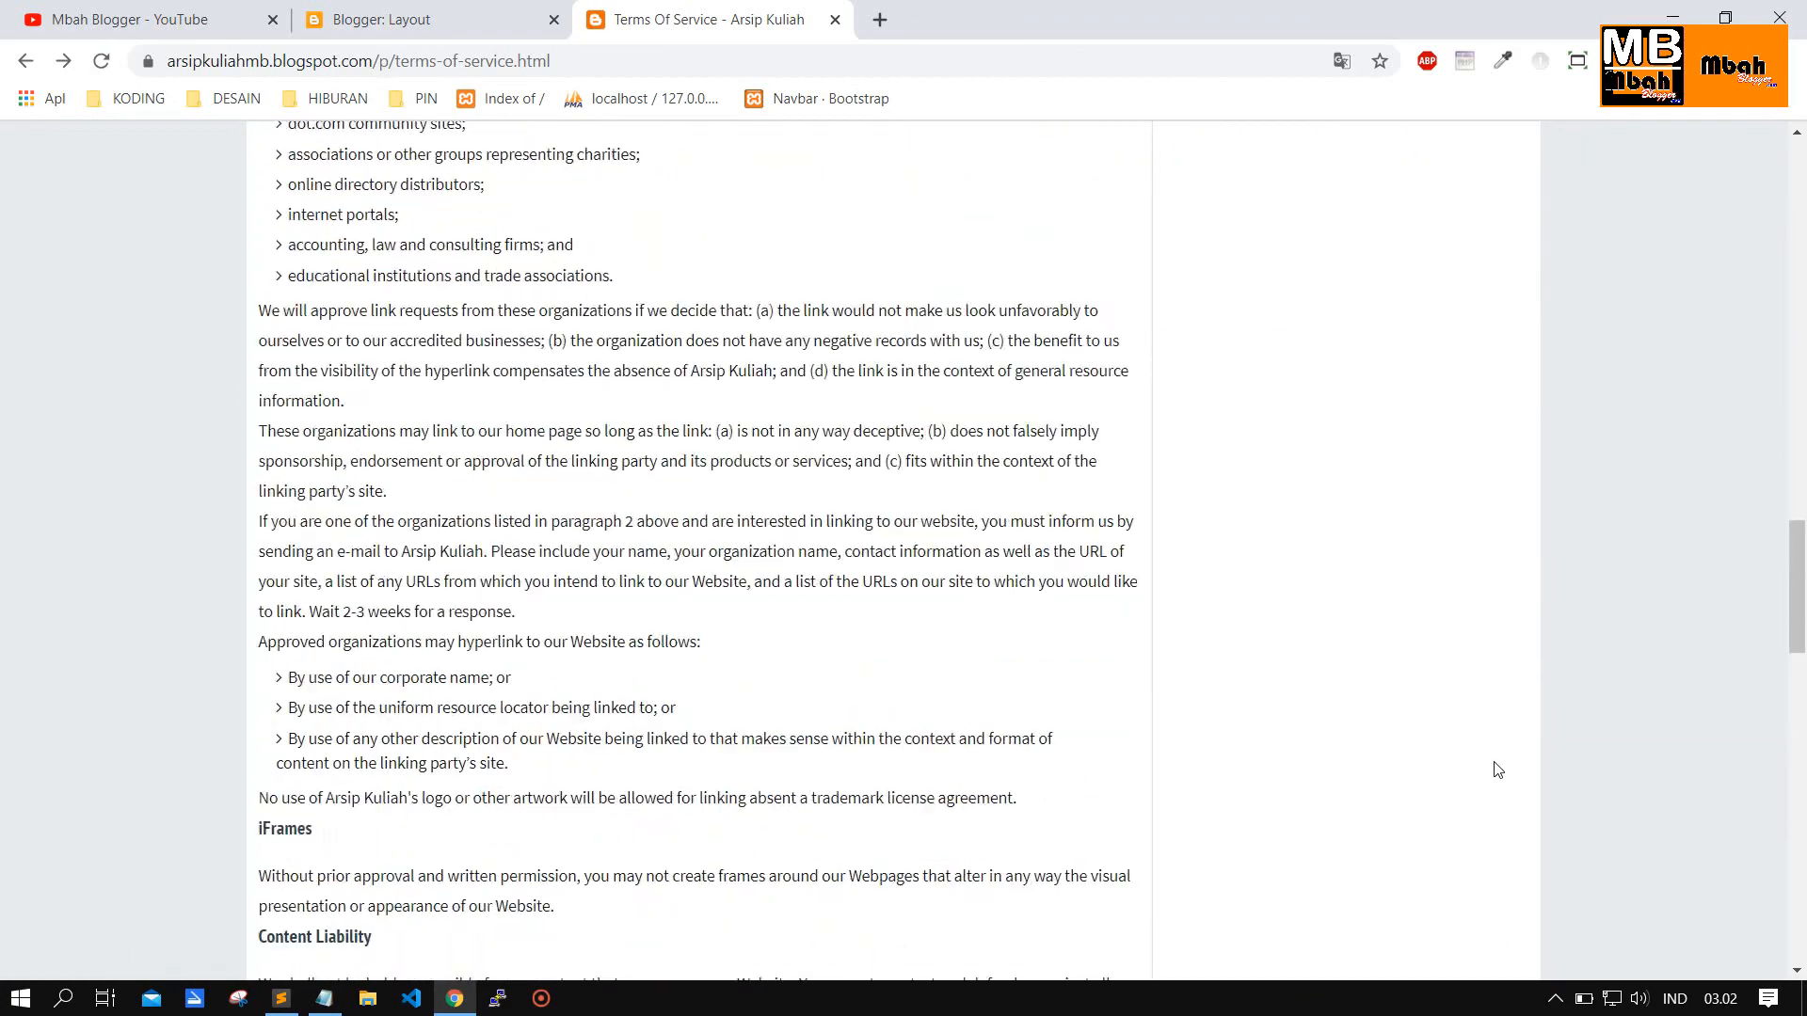
# Return to the blog layout and remove the upper Popular Posts gadget from Footer Widget (C).
pyautogui.click(440, 31)
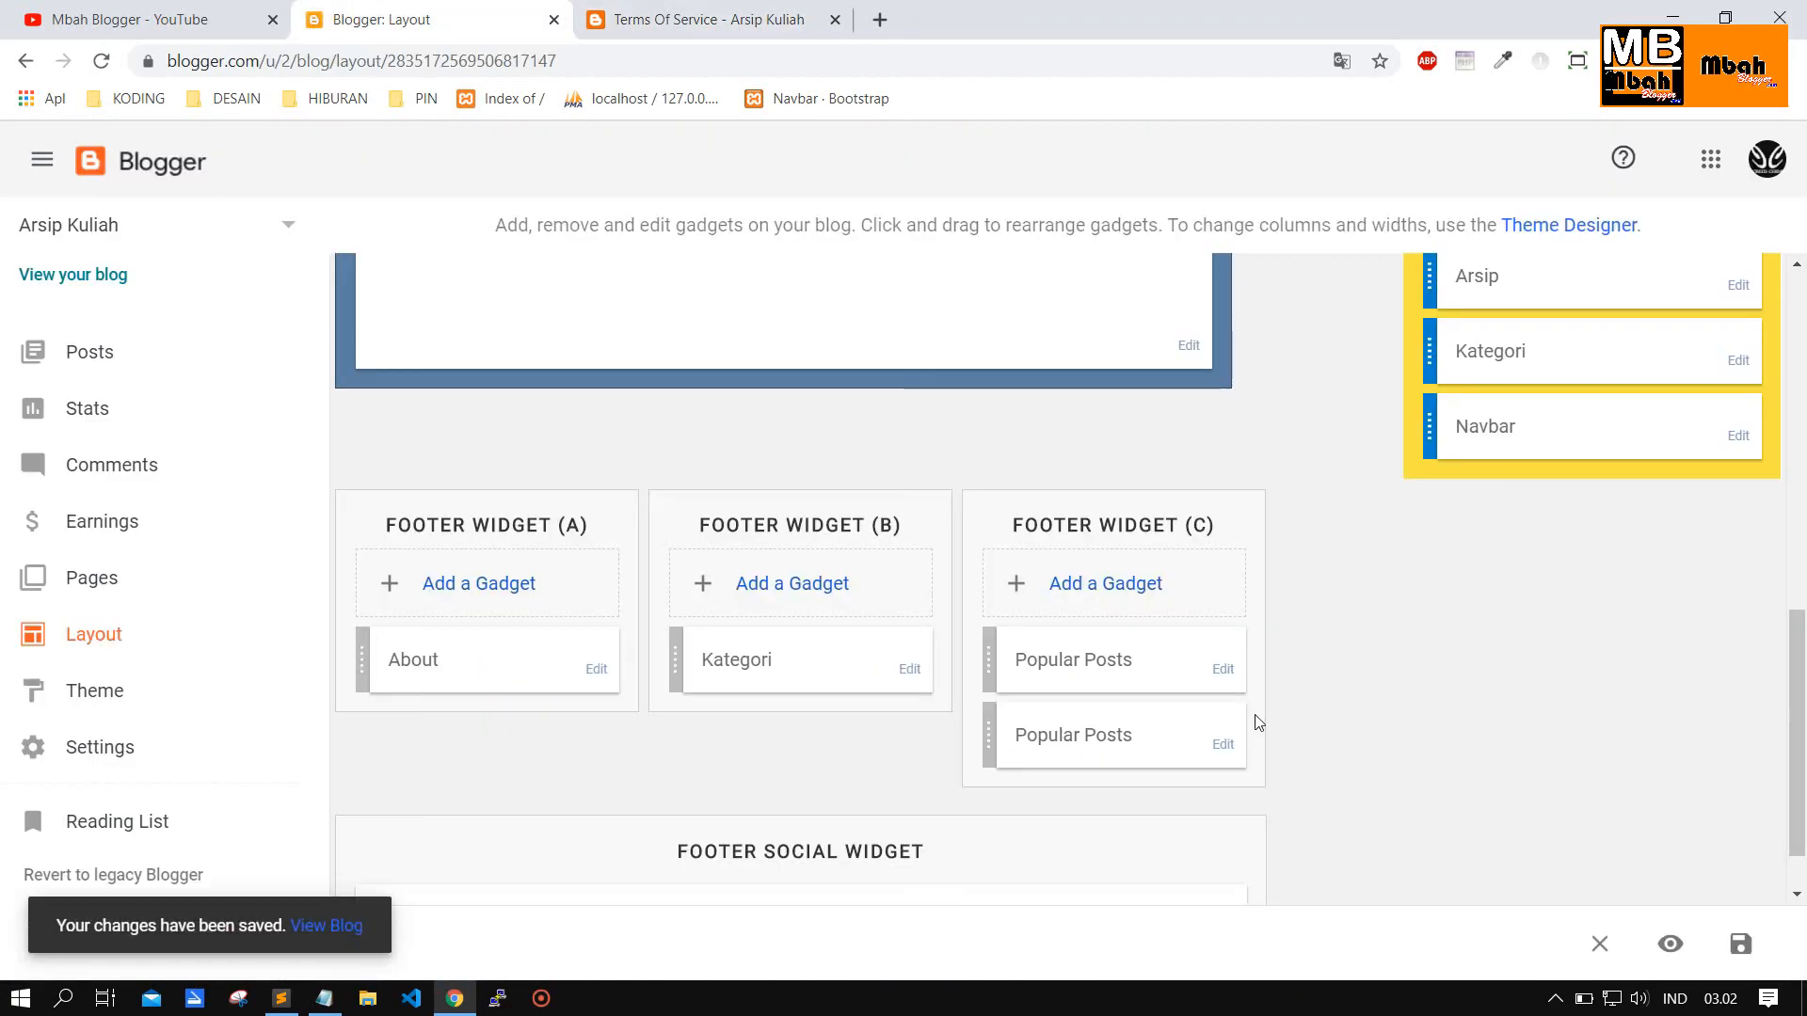
pyautogui.click(1222, 669)
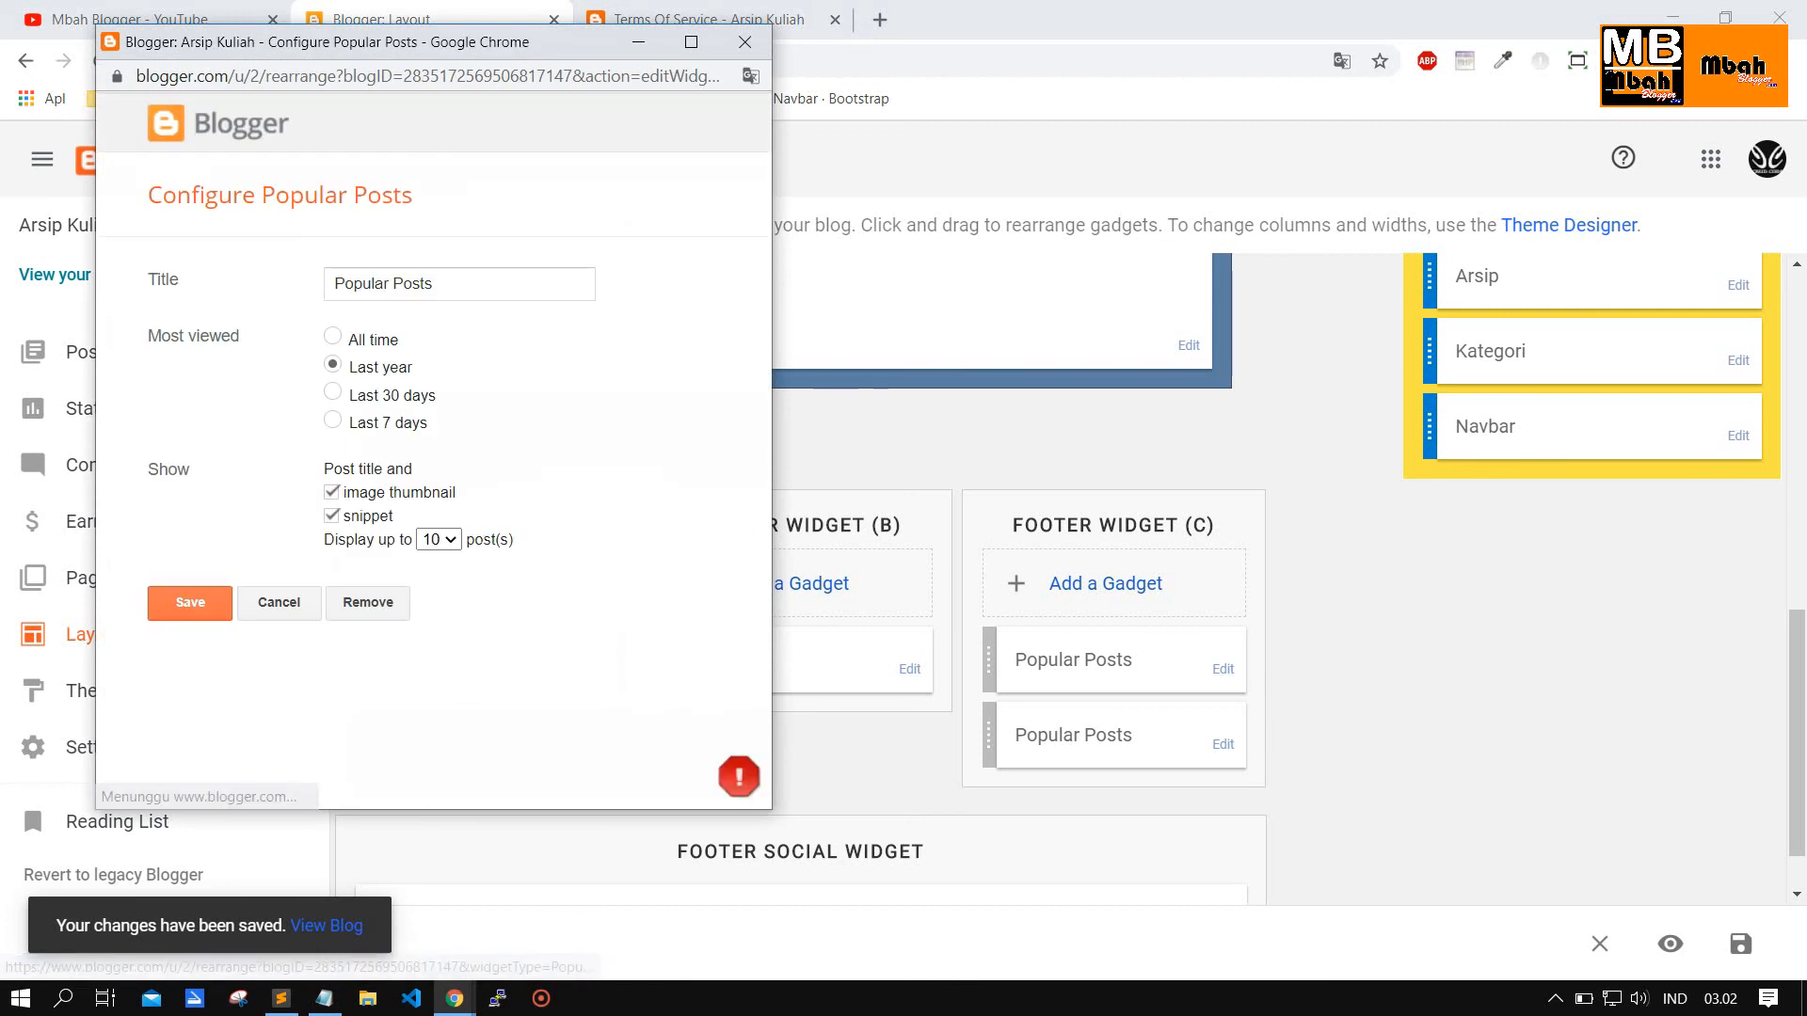
pyautogui.click(377, 603)
pyautogui.click(563, 230)
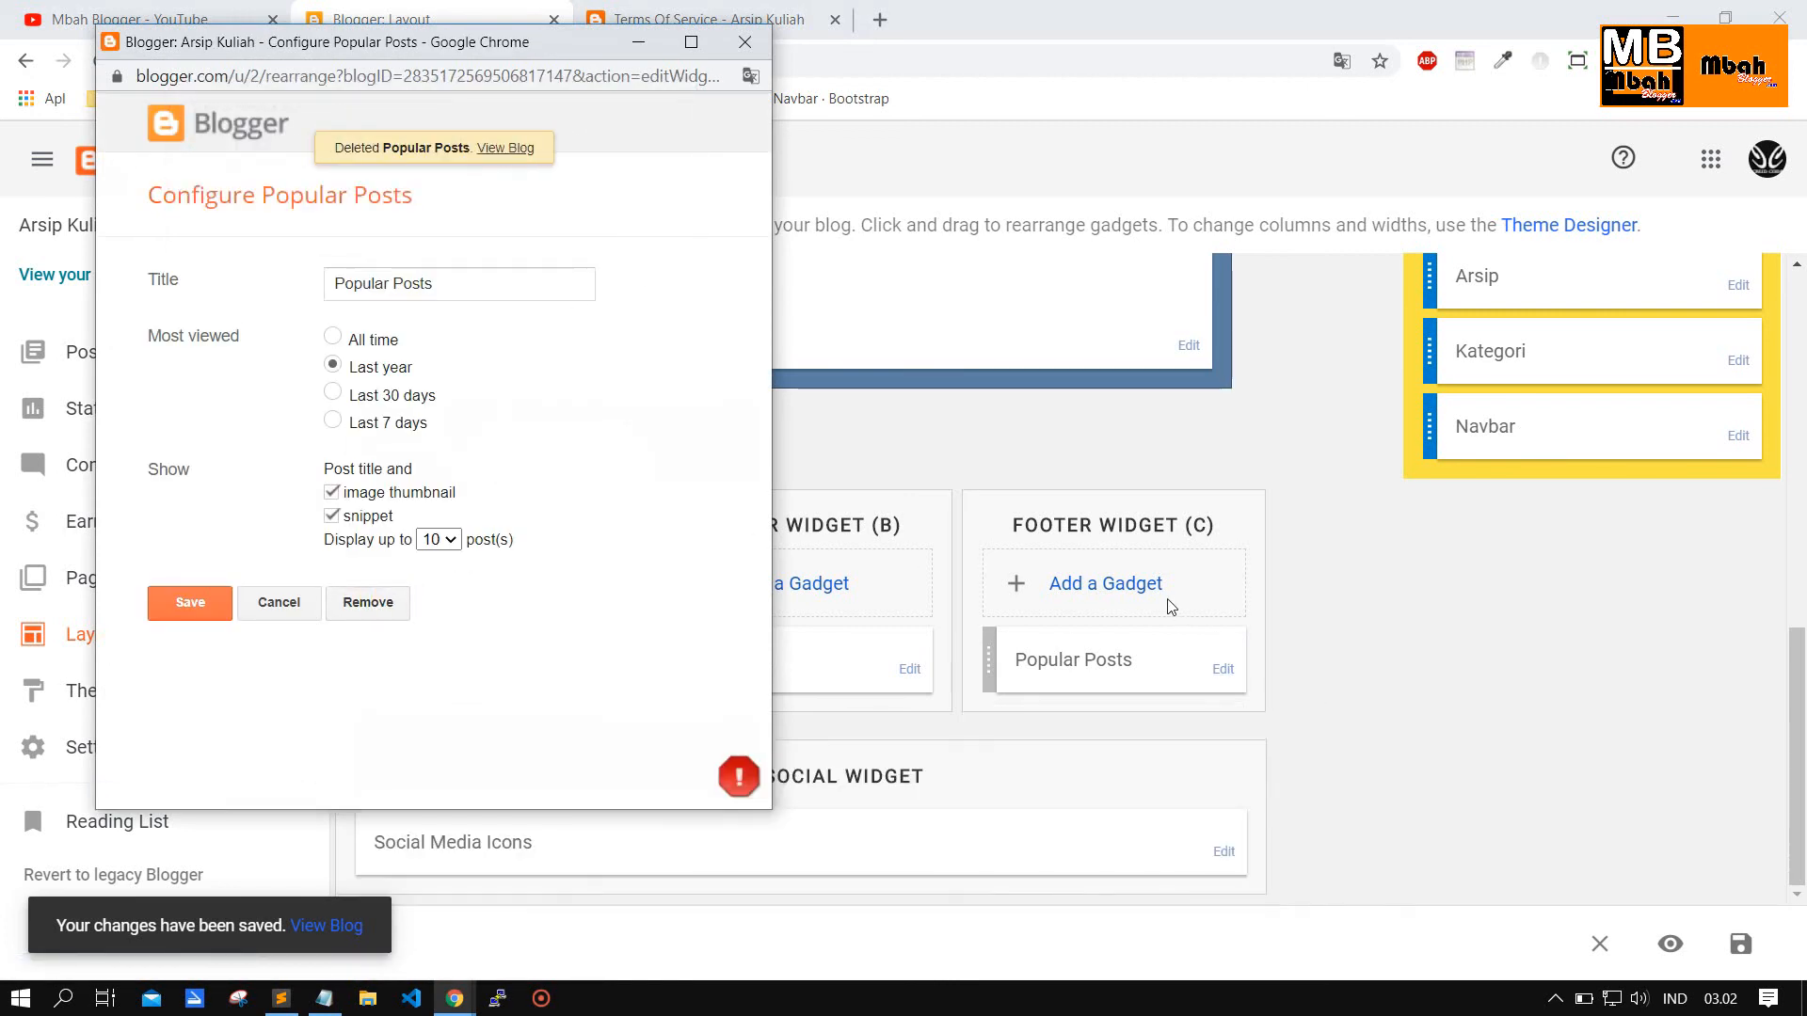
pyautogui.scroll(6, 1483, 749)
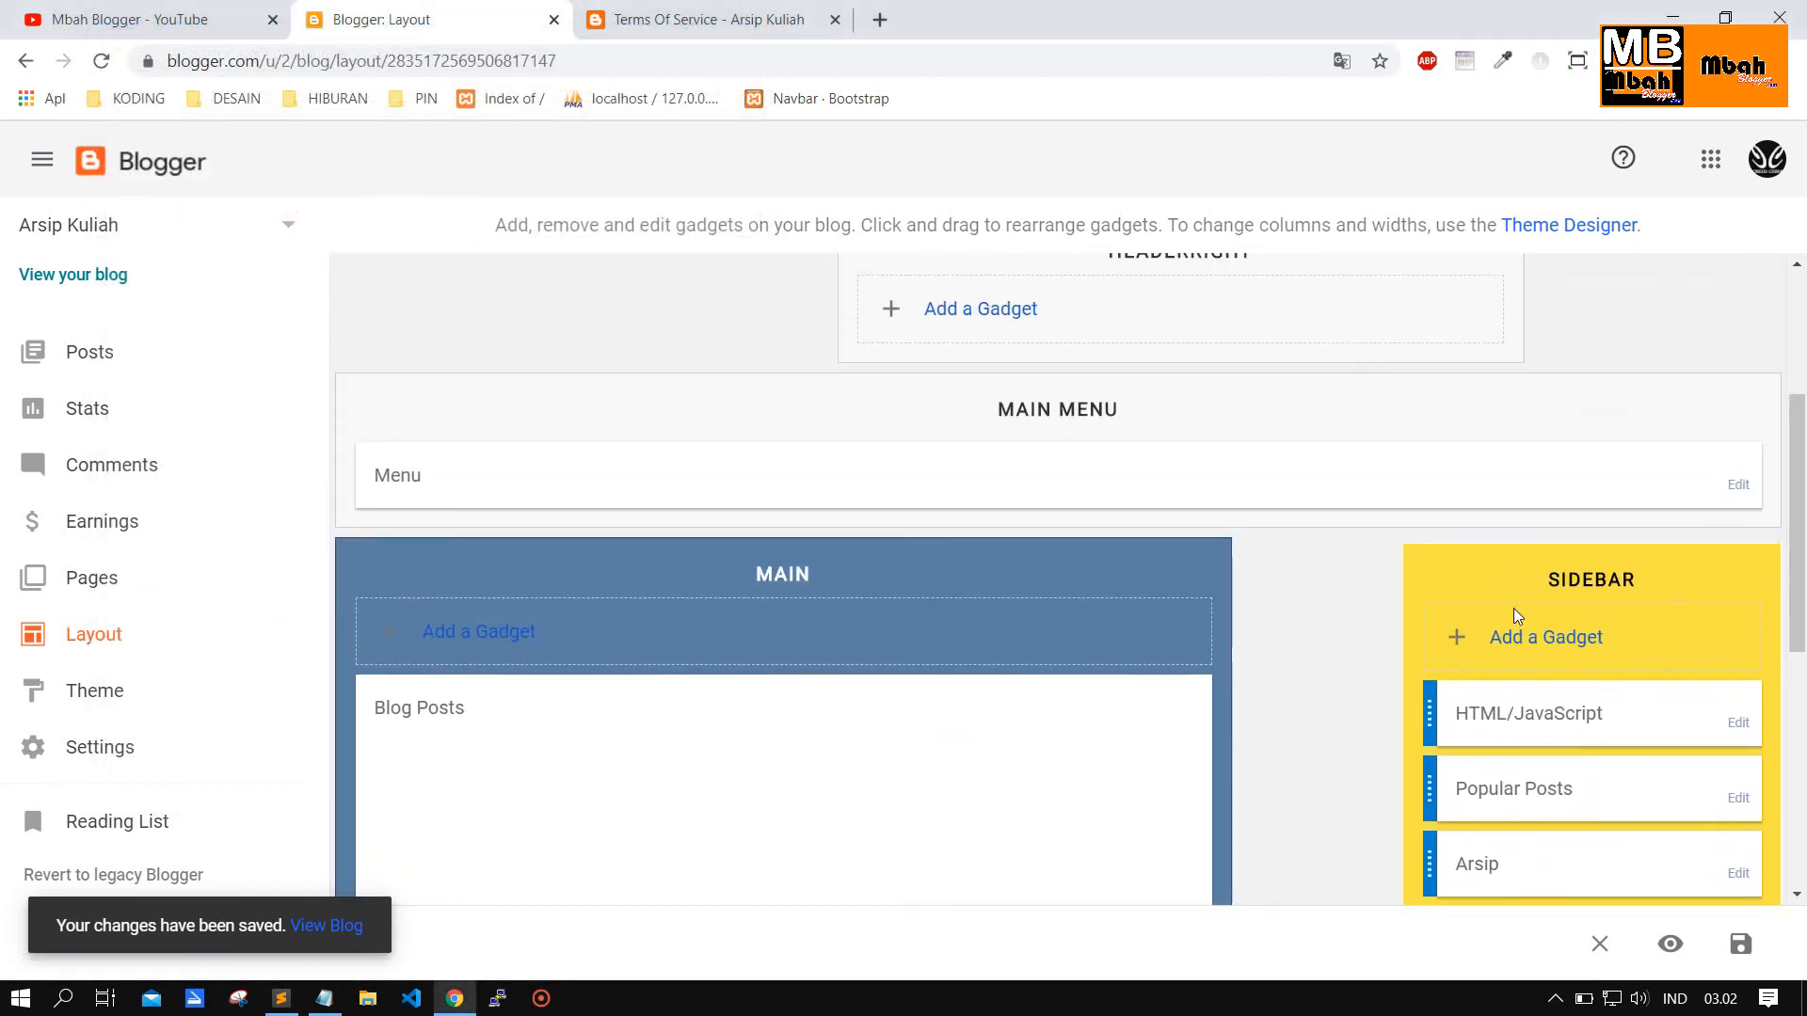
pyautogui.scroll(-2, 1512, 504)
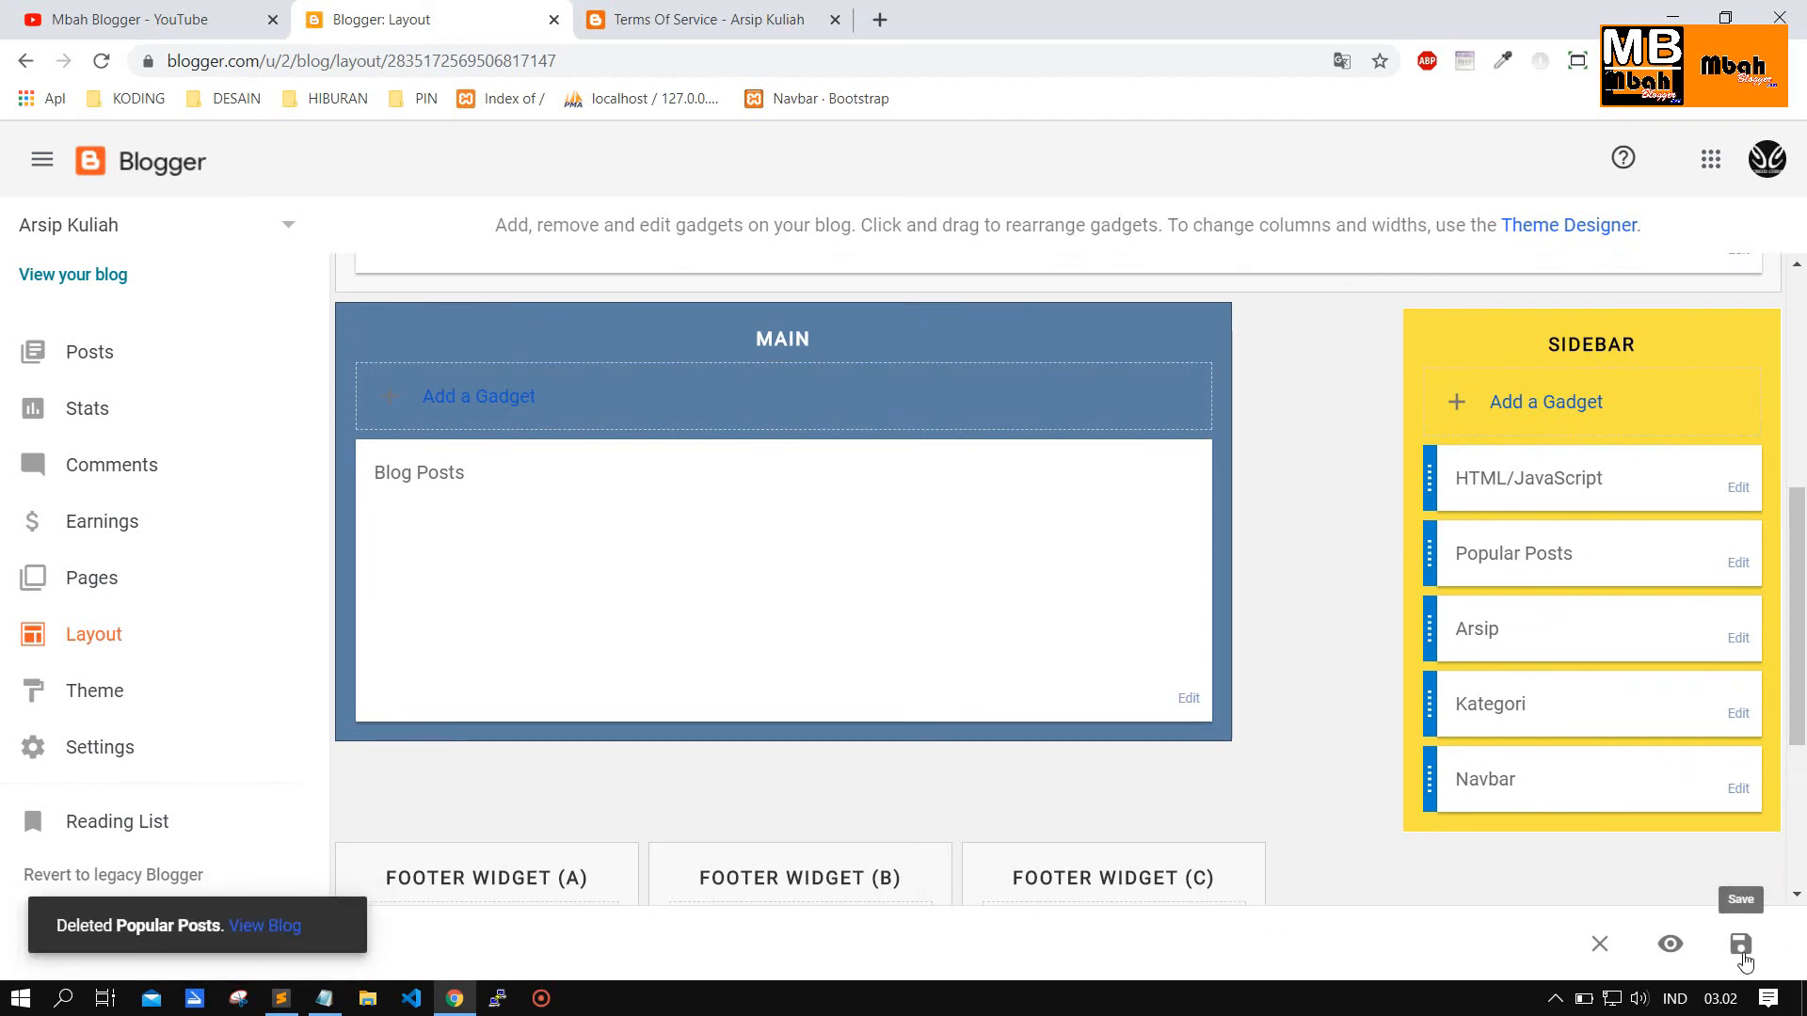
# Switch to Notepad to read the Part 9 title note, and return to the blog layout in the browser.
pyautogui.scroll(6, 1190, 819)
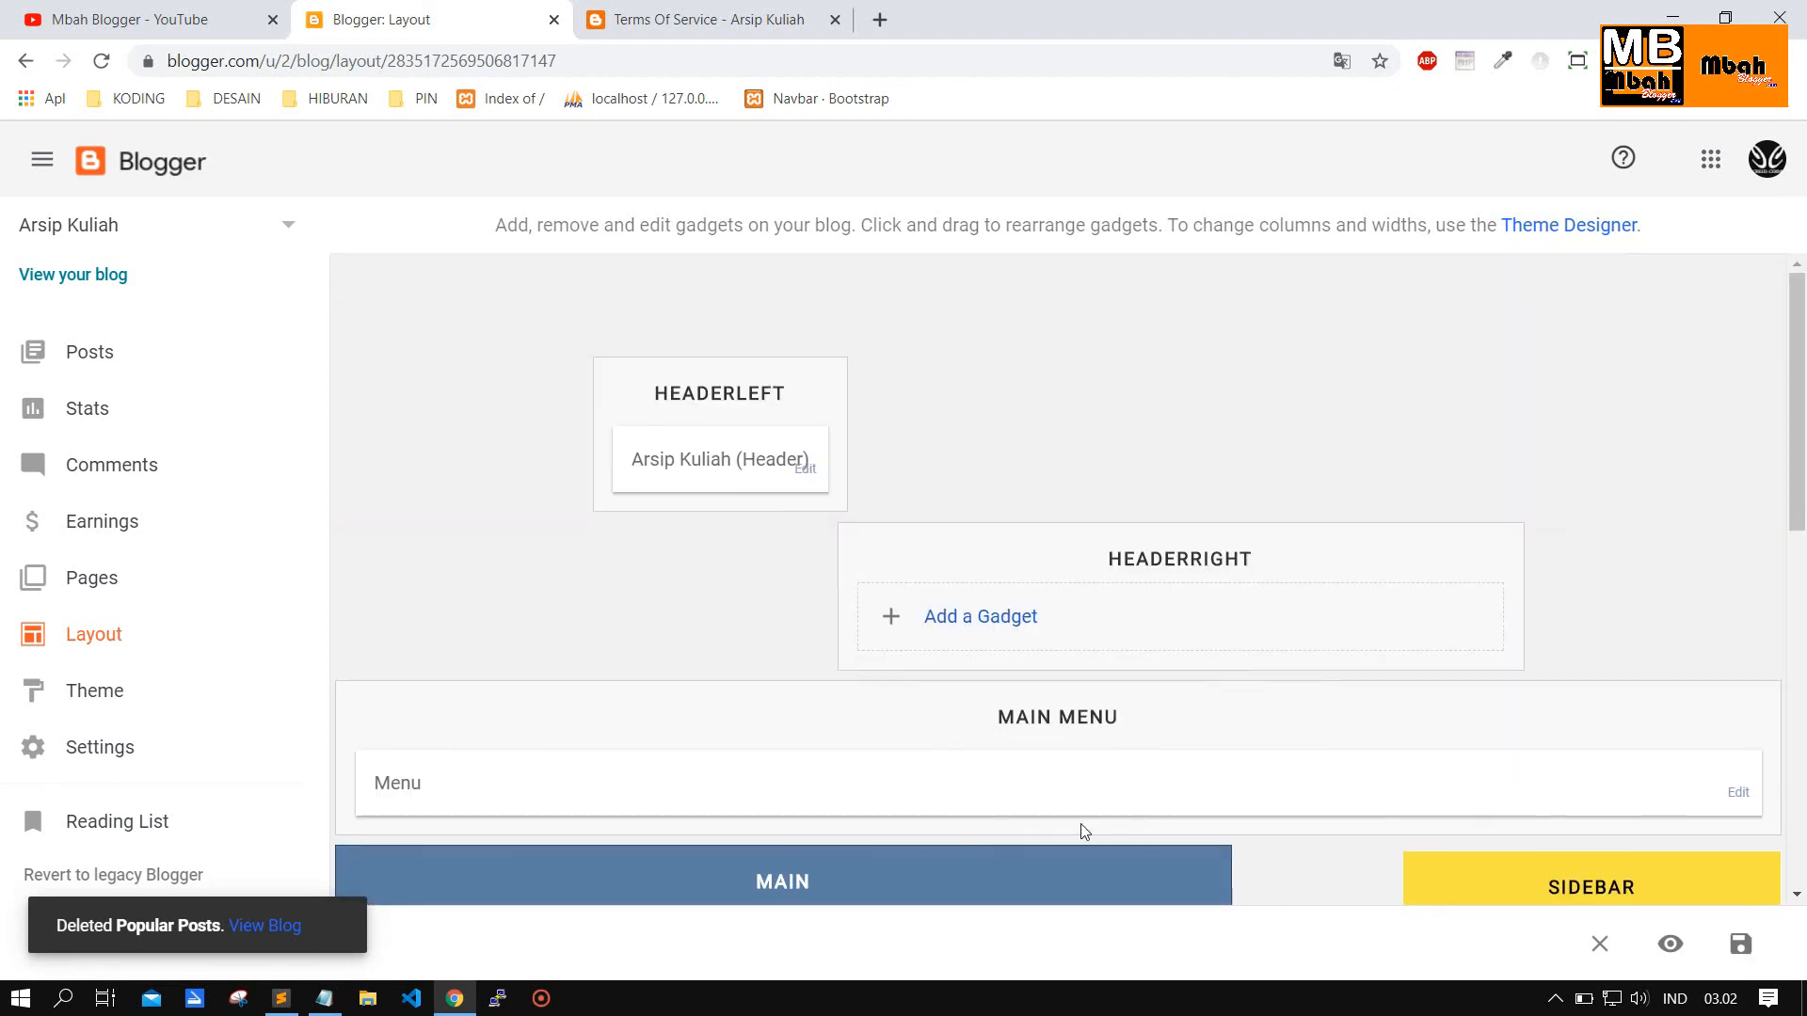
pyautogui.click(687, 19)
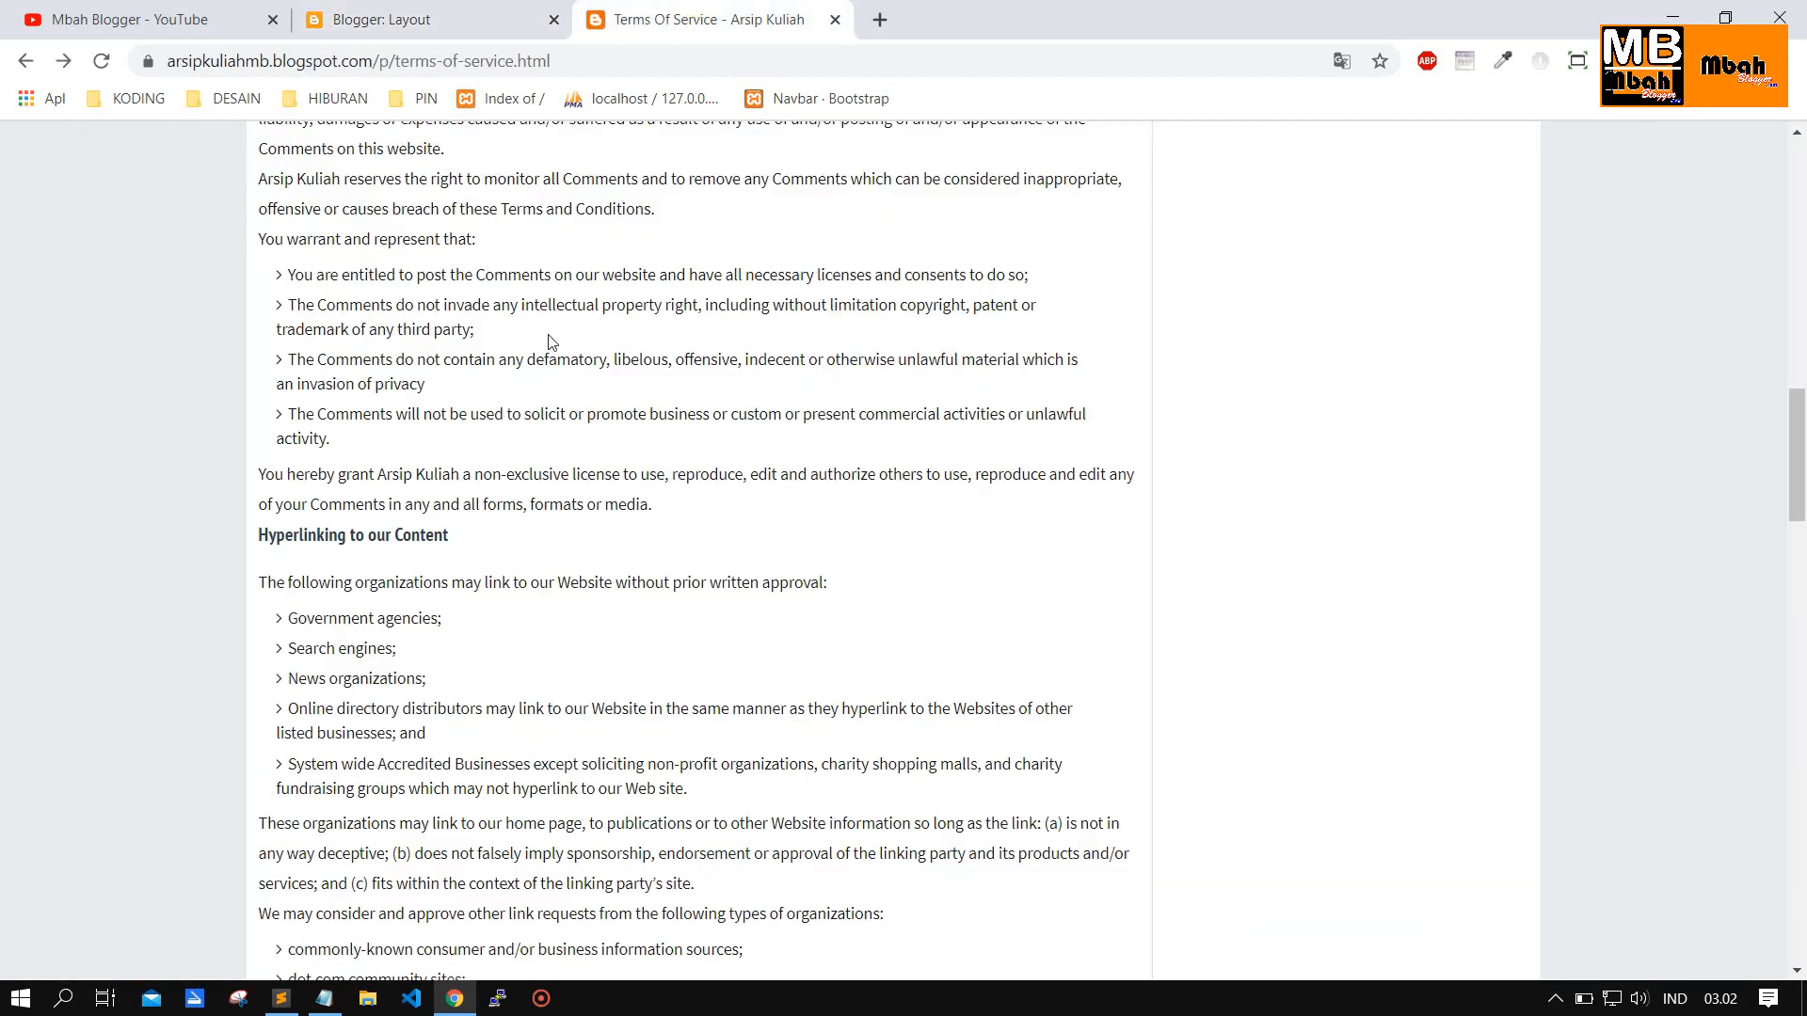
pyautogui.click(433, 17)
pyautogui.click(323, 998)
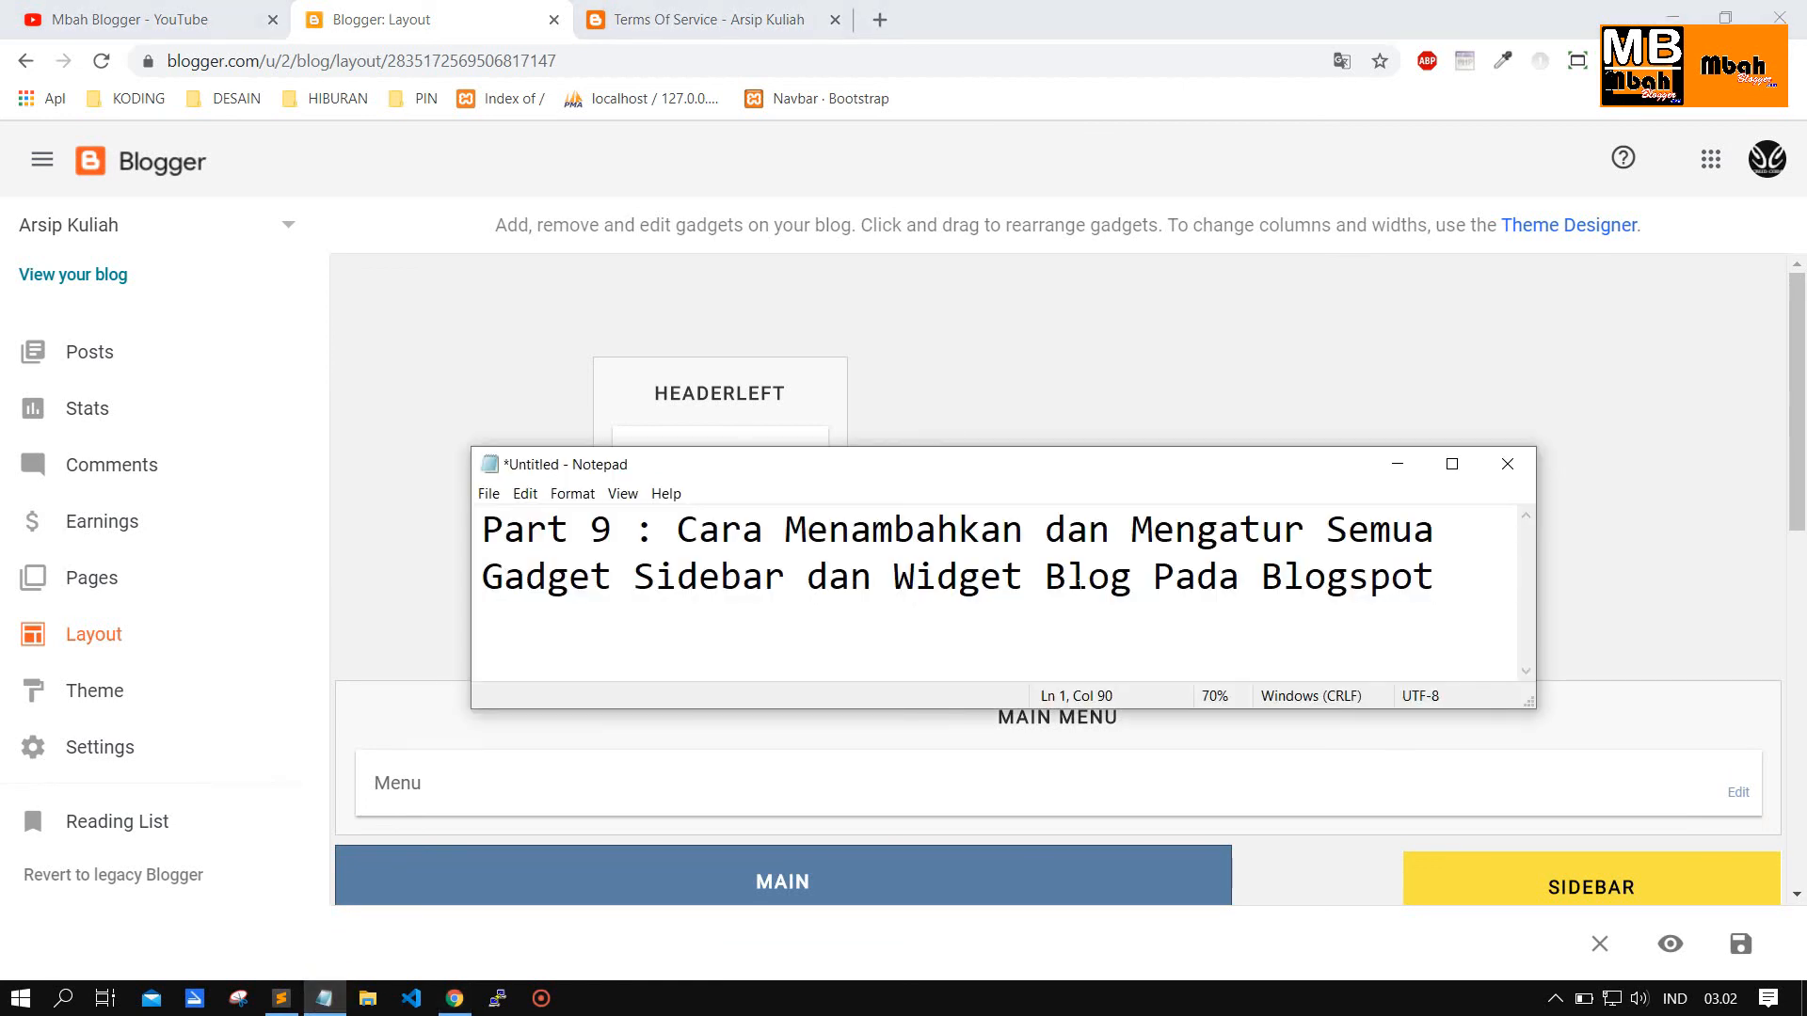
pyautogui.click(802, 442)
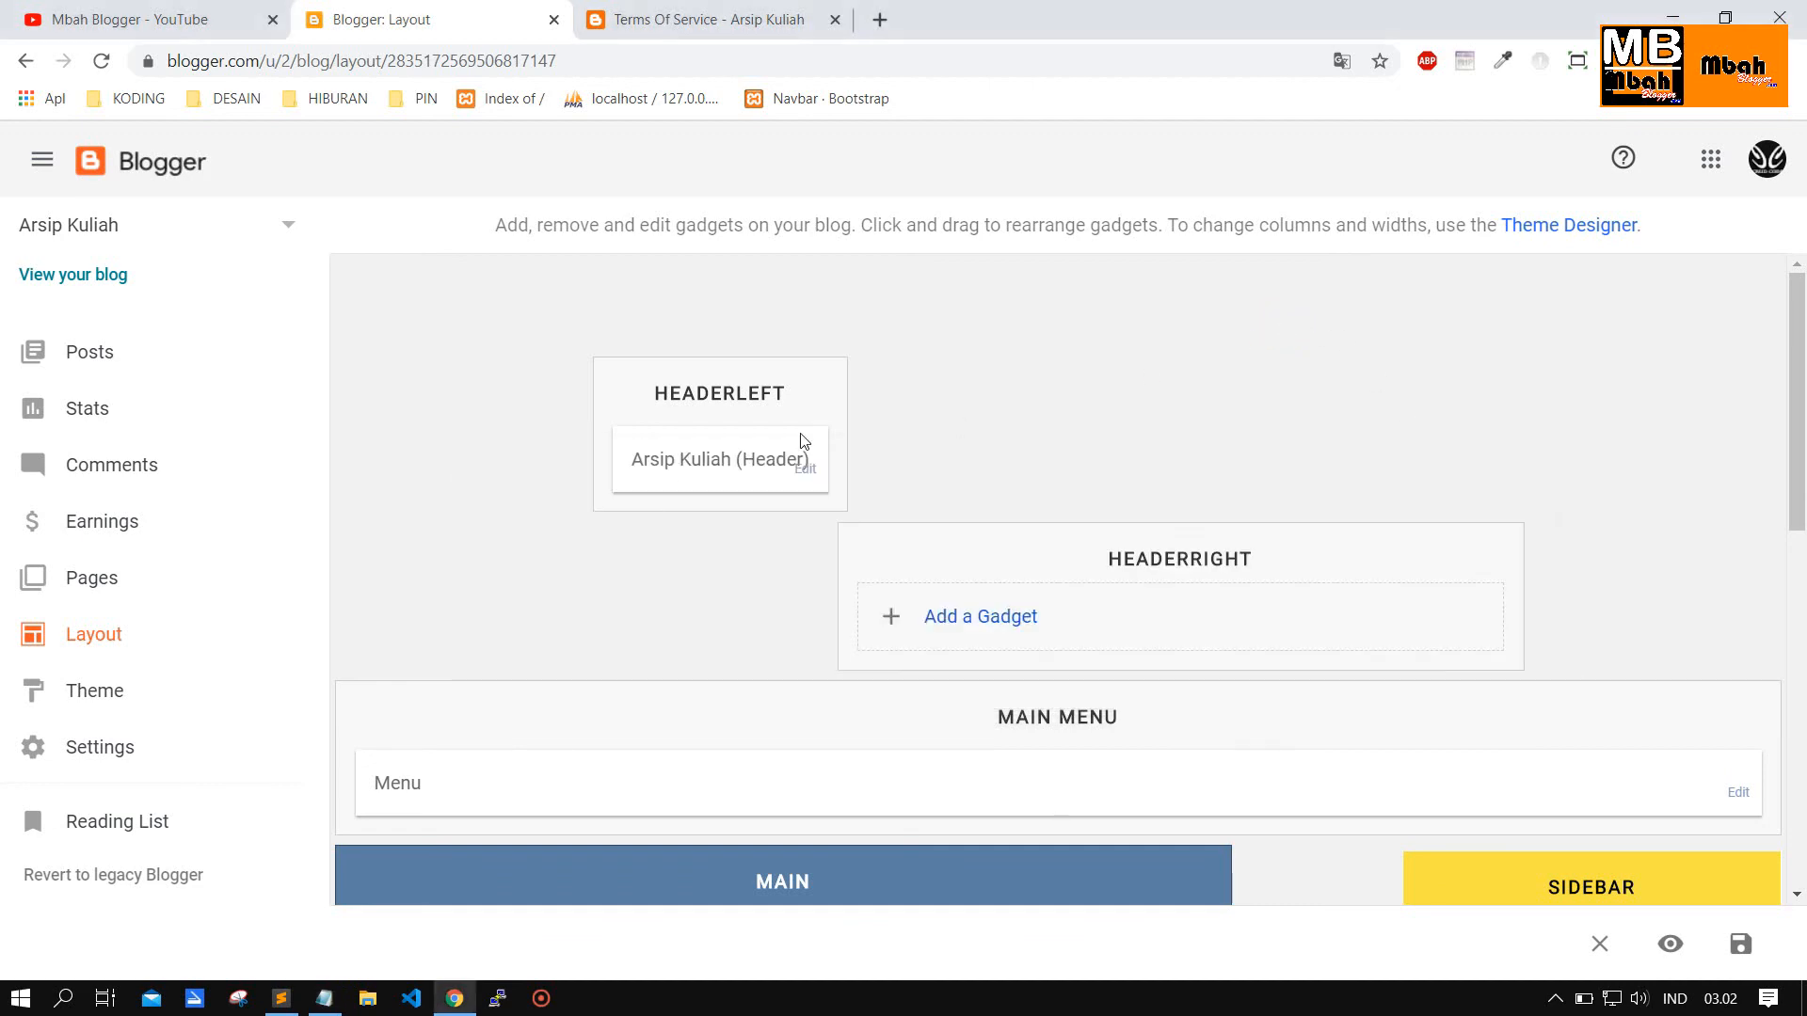
# Review the arrangement of the footer, main, sidebar and header gadget sections in the blog layout.
pyautogui.scroll(-9, 658, 742)
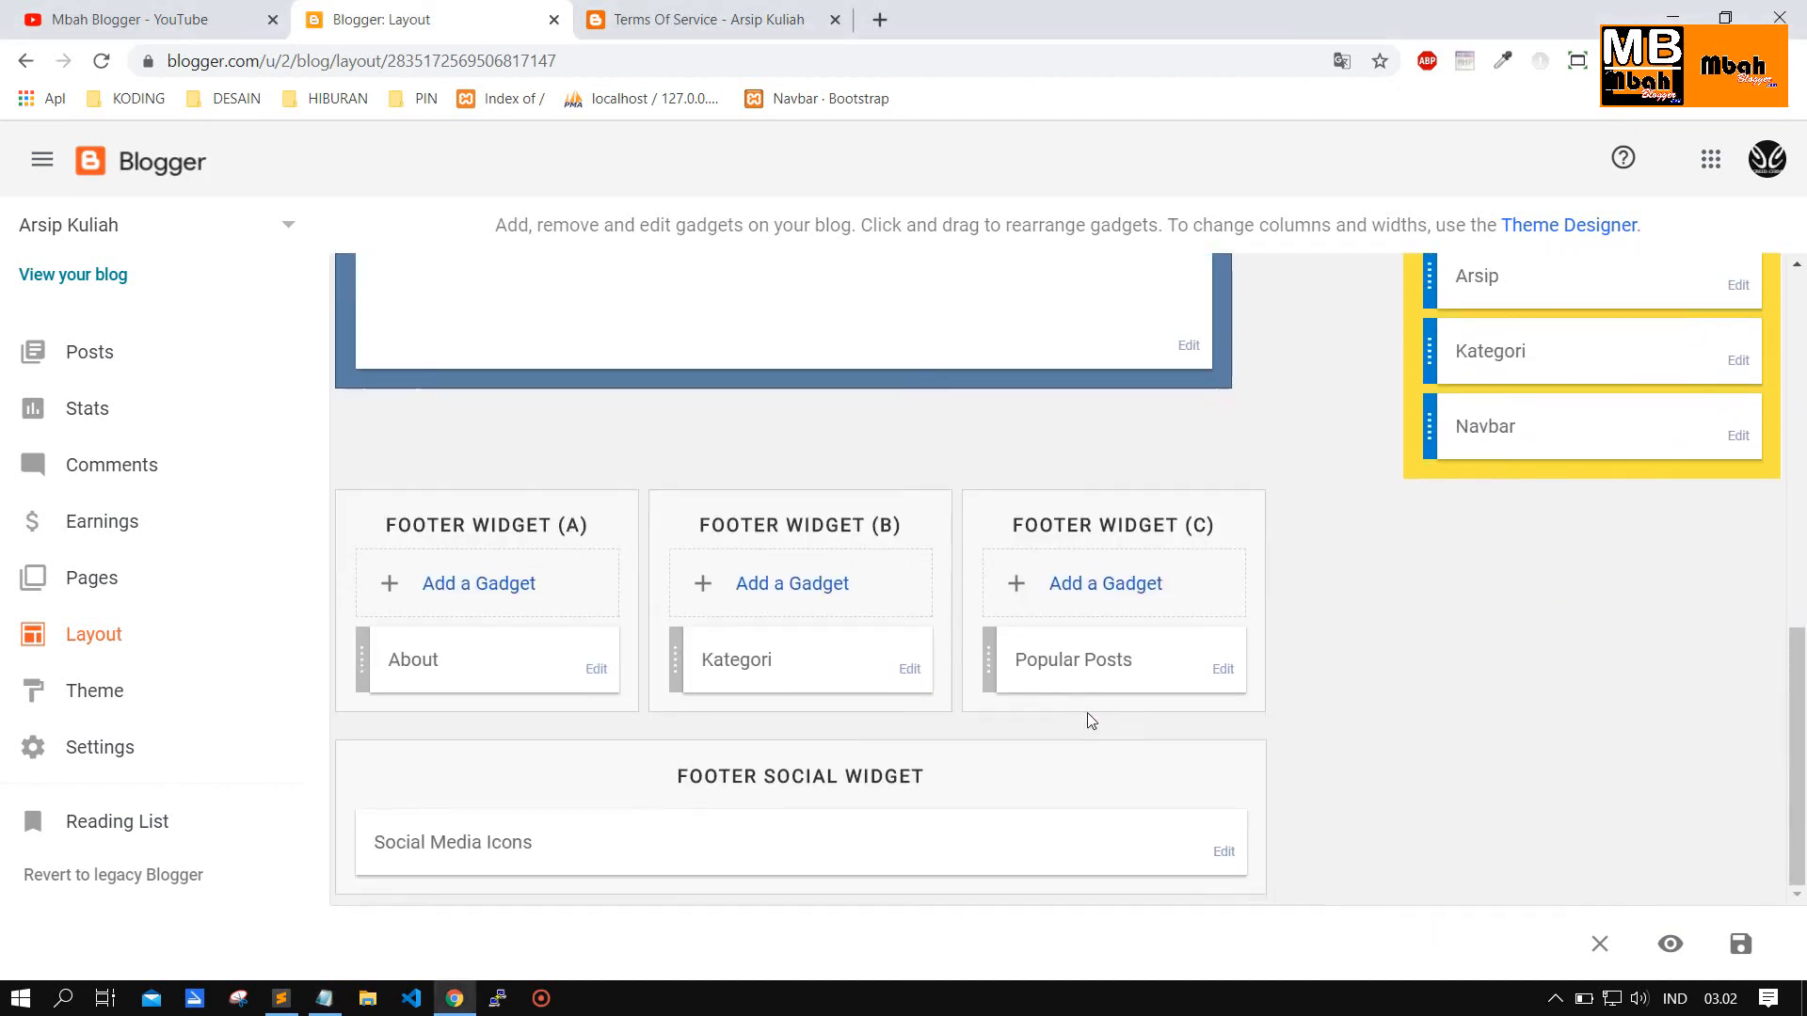
pyautogui.scroll(4, 1085, 718)
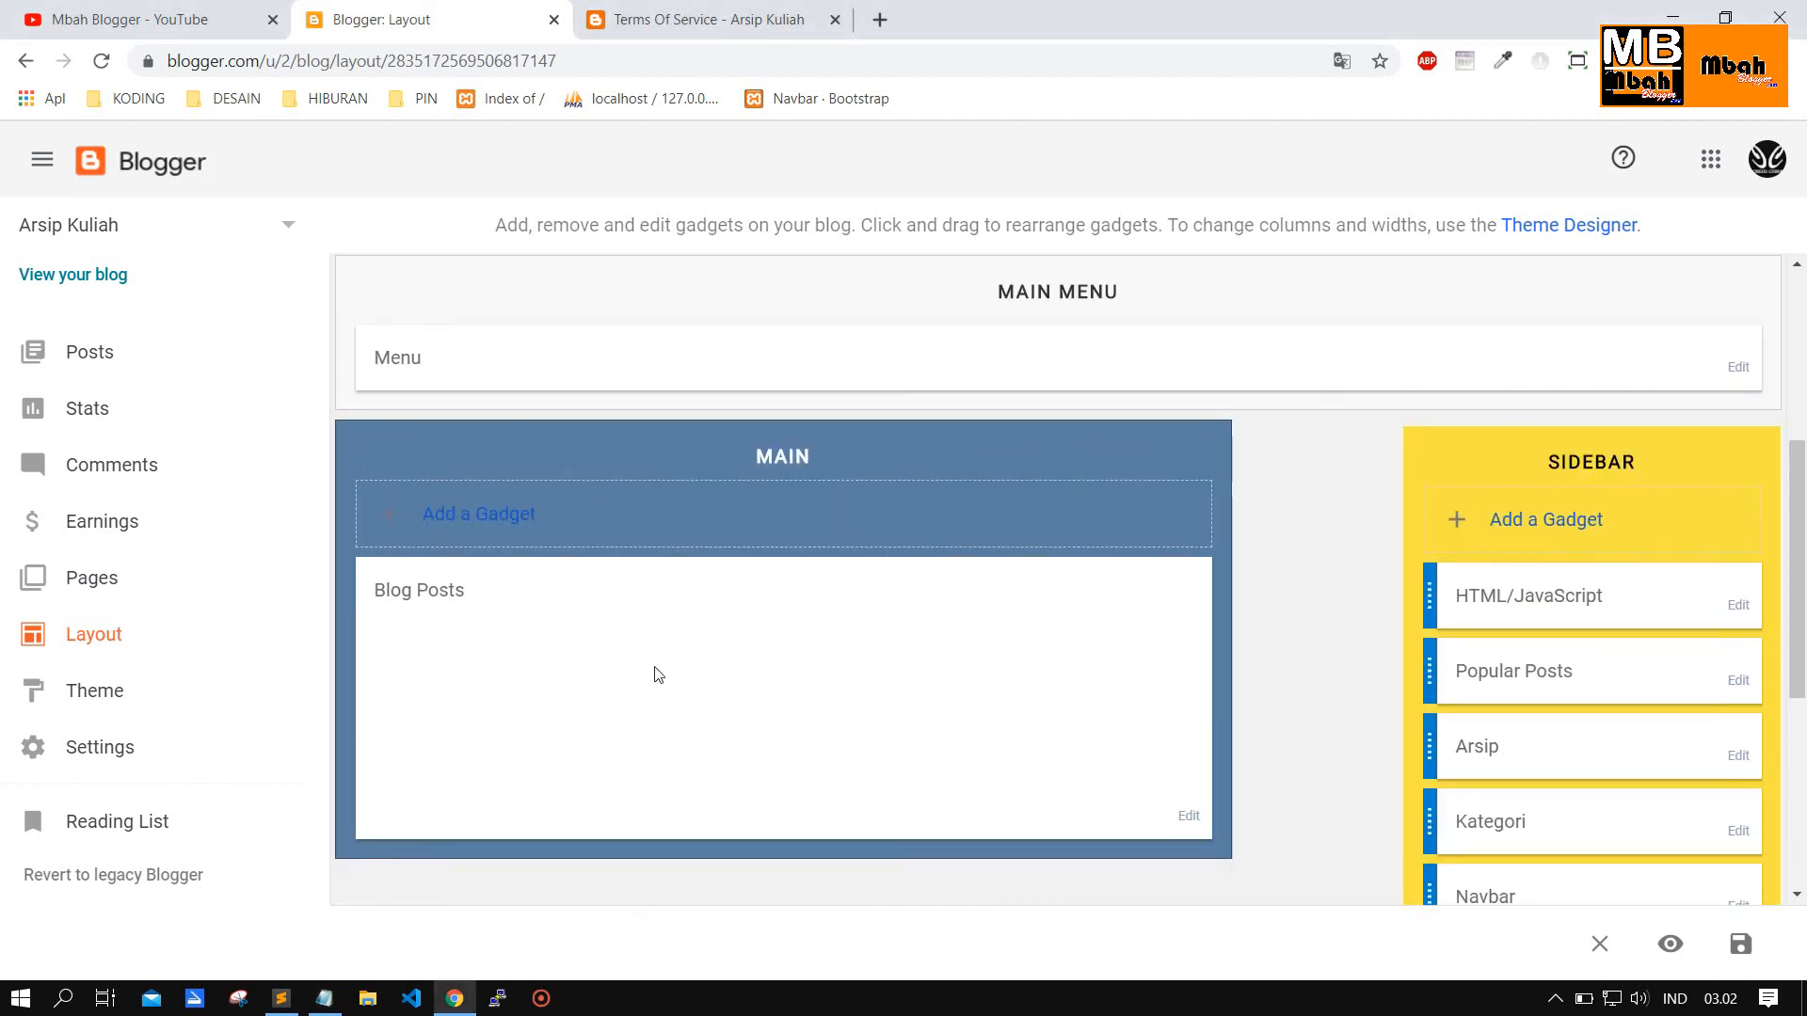
pyautogui.scroll(2, 657, 673)
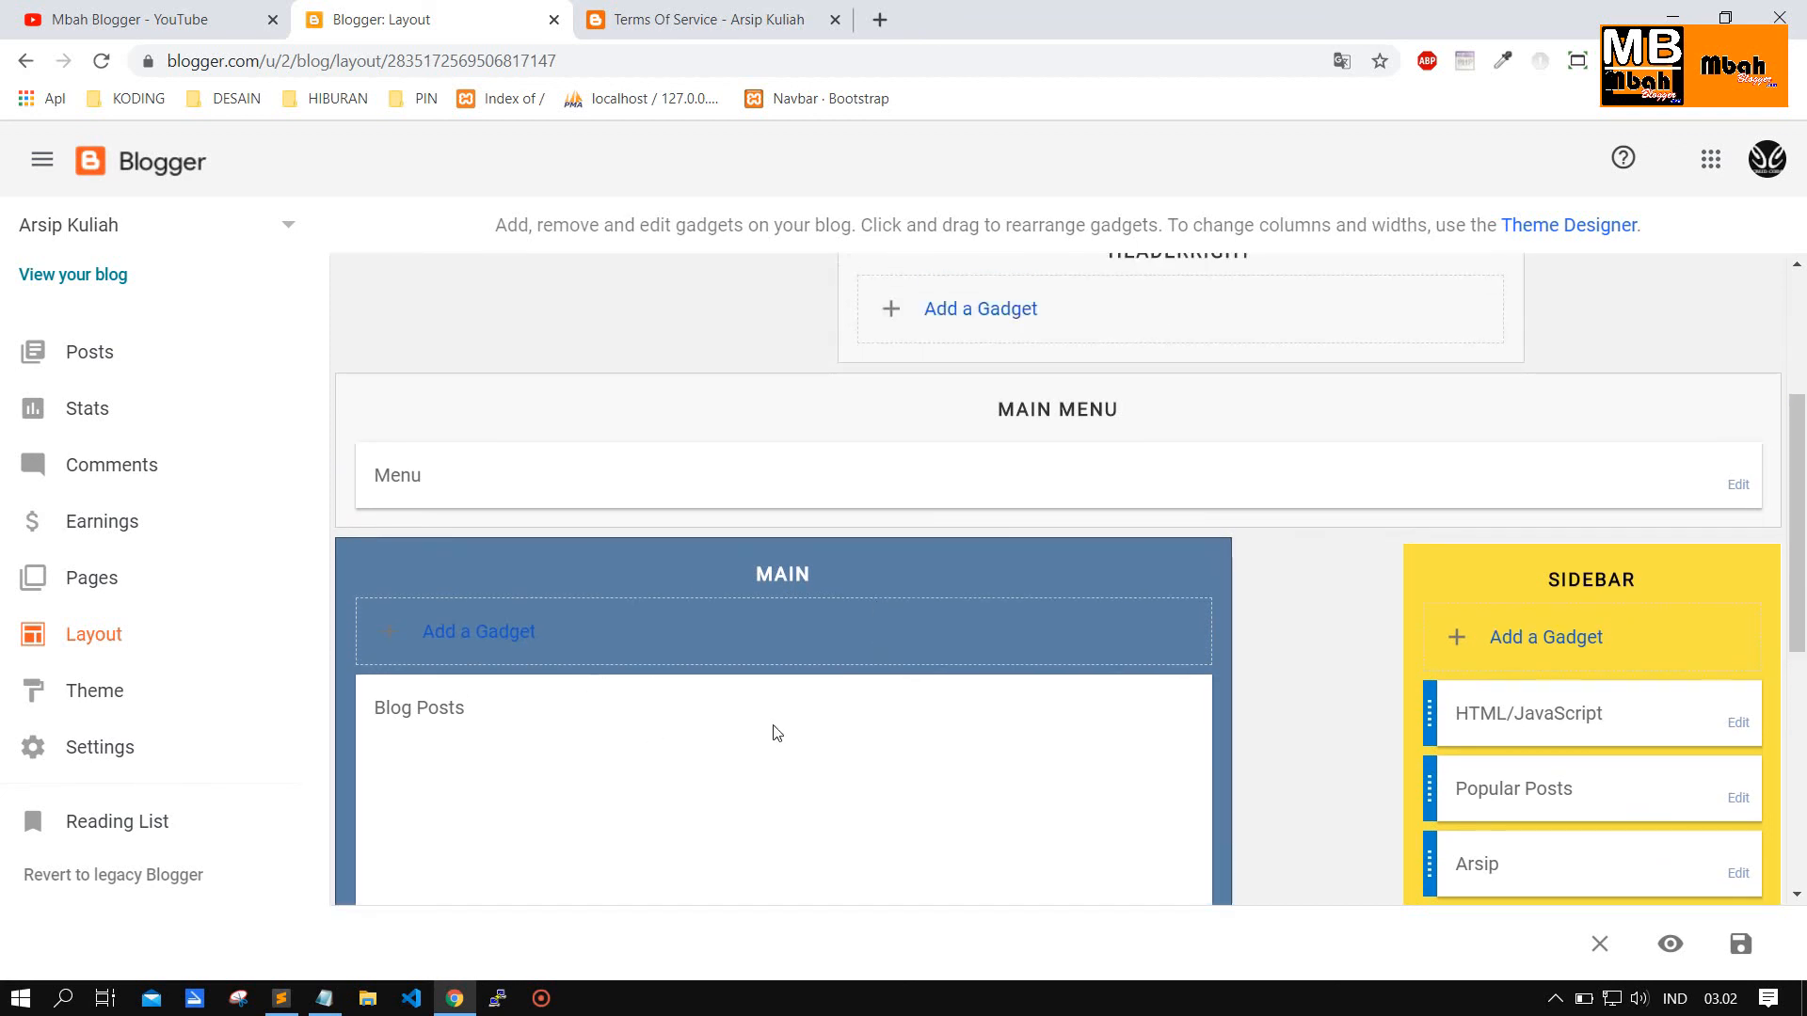
pyautogui.scroll(3, 776, 733)
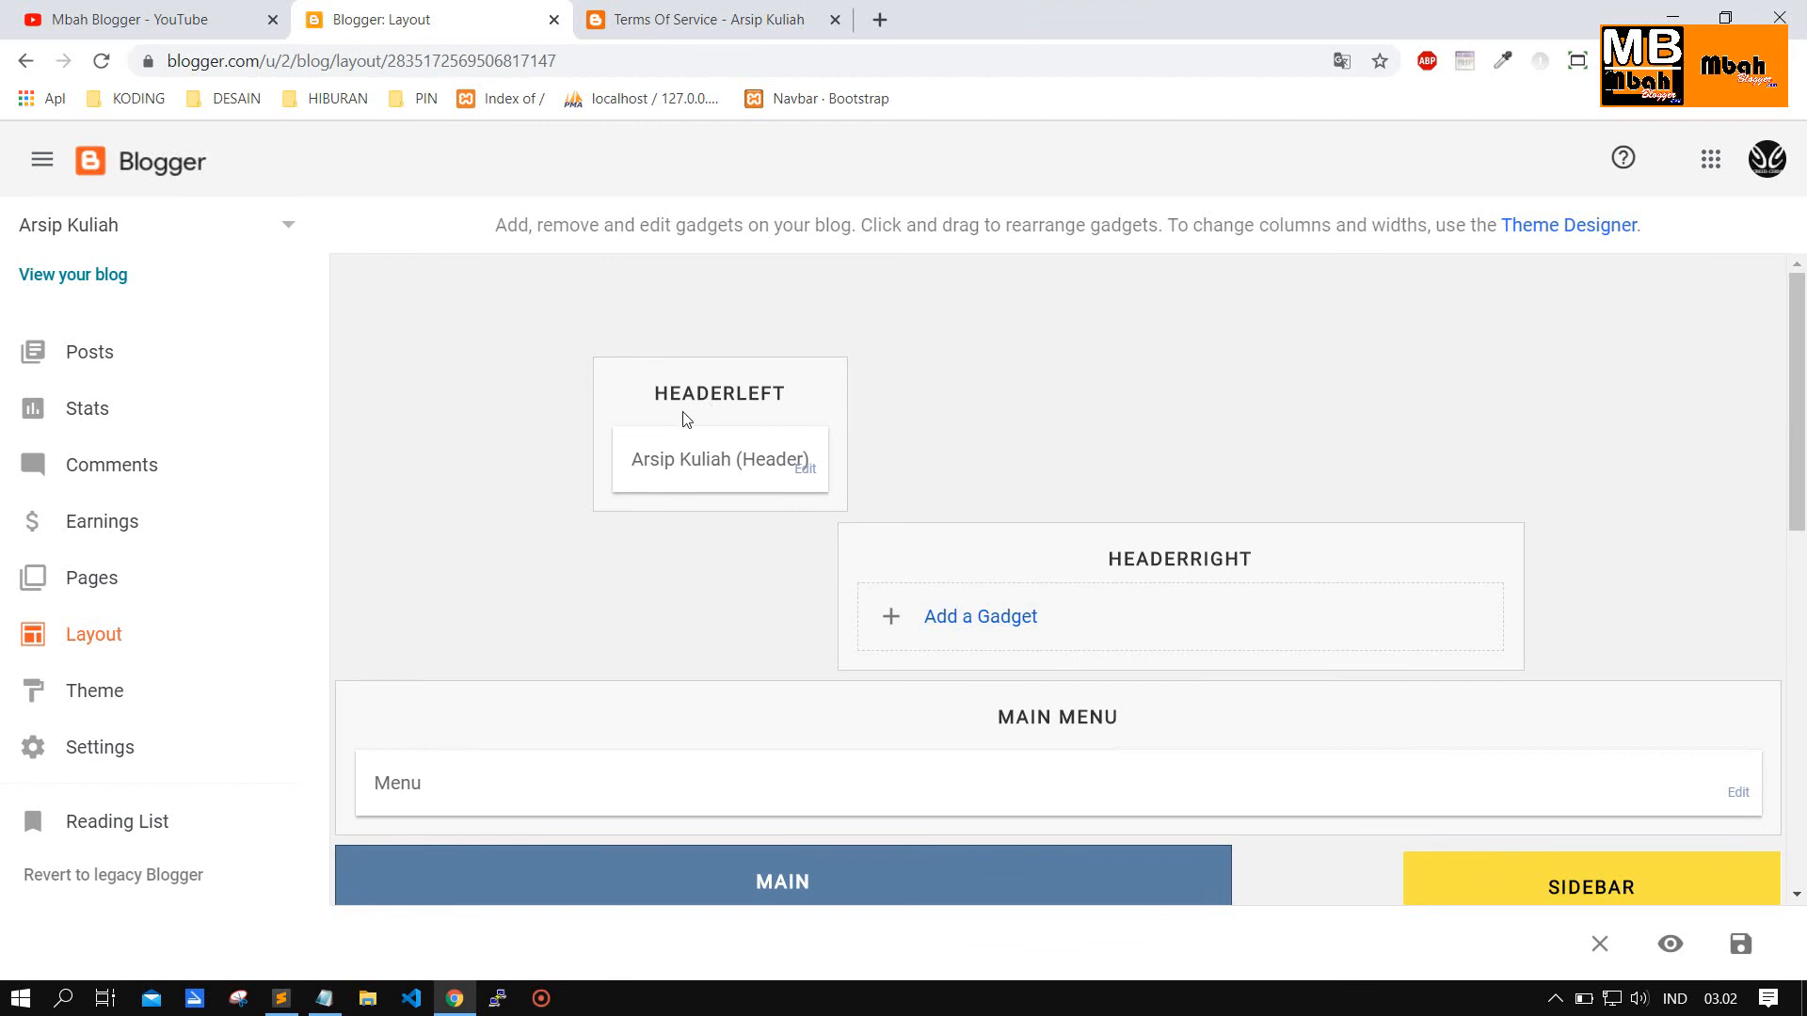
pyautogui.scroll(-6, 809, 674)
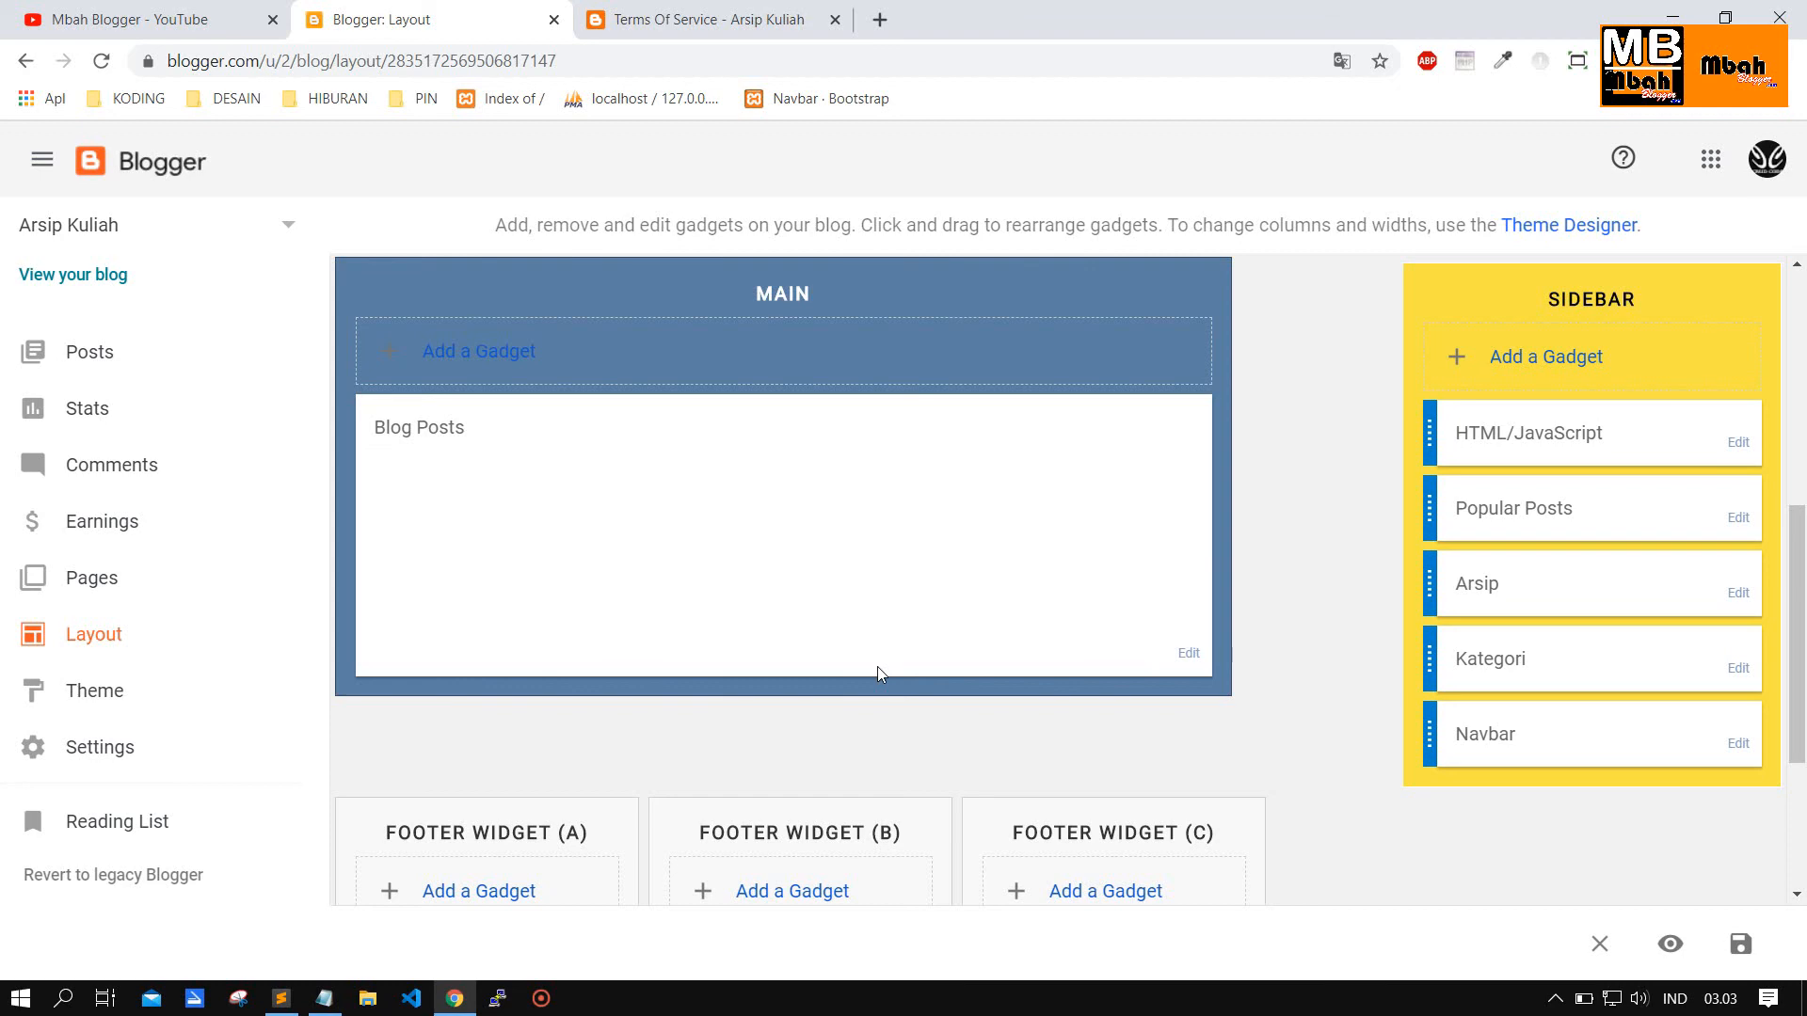
pyautogui.click(1556, 999)
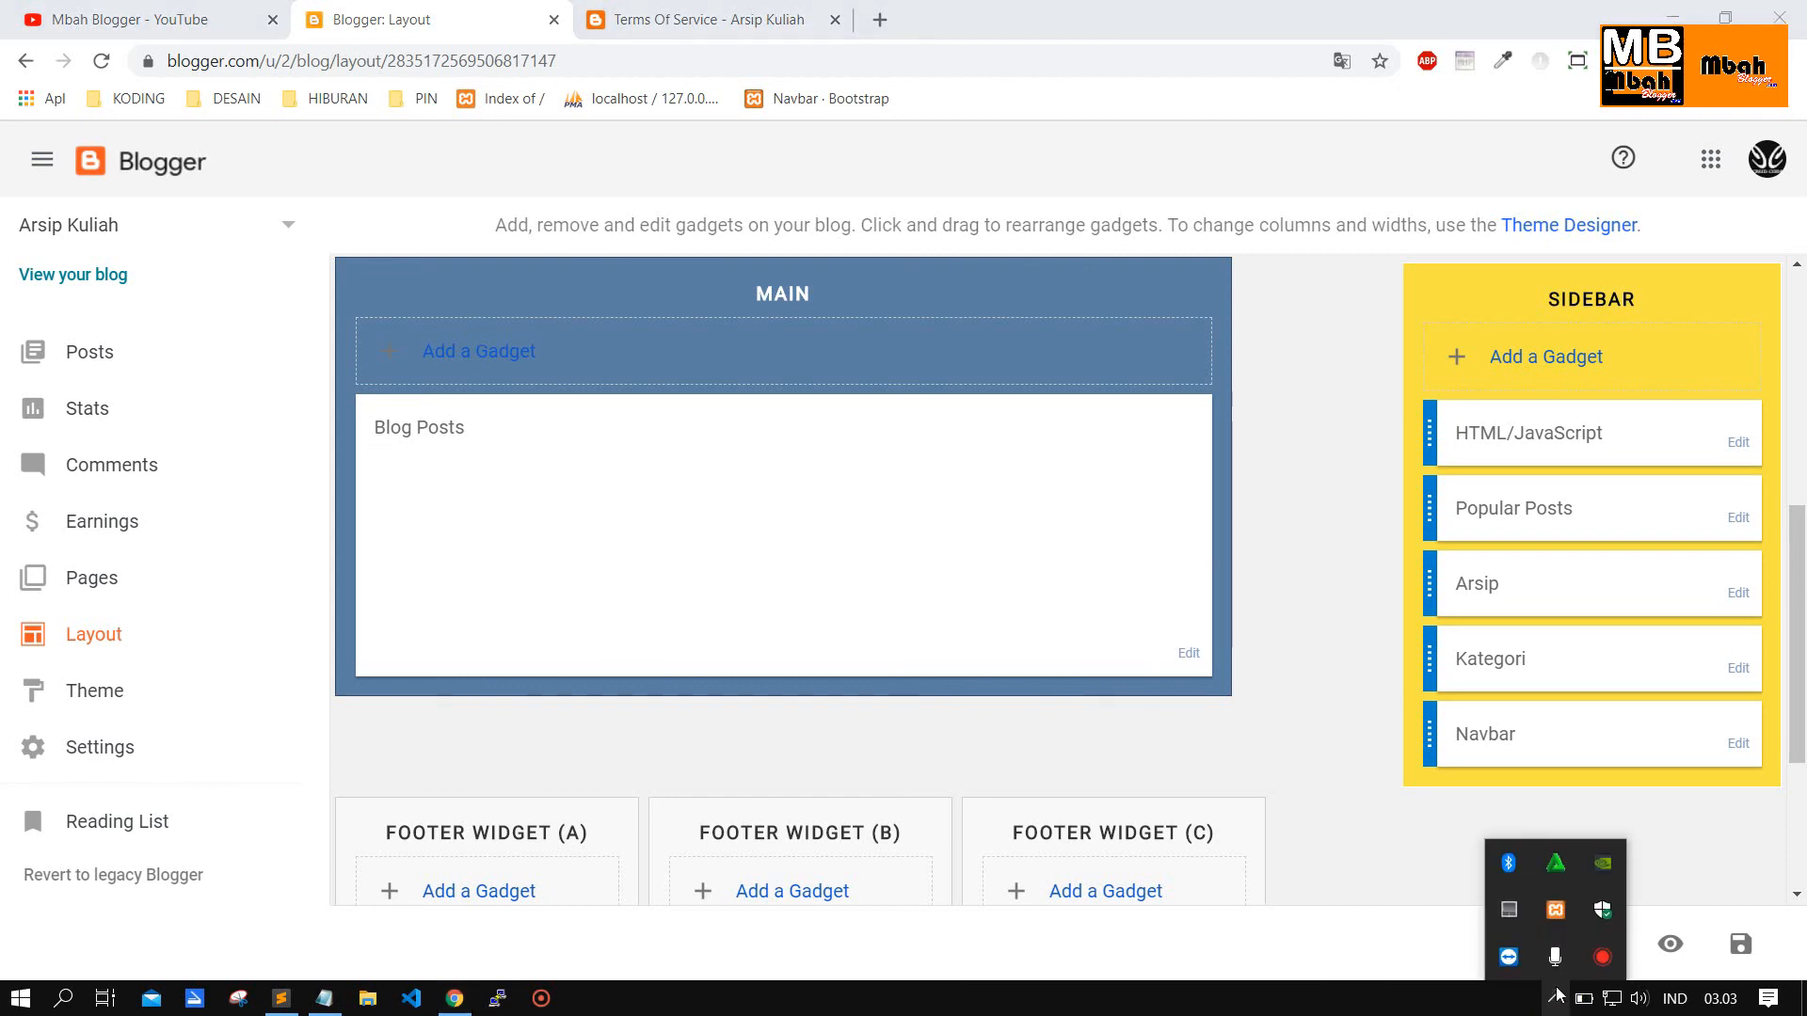
pyautogui.rightClick(1605, 957)
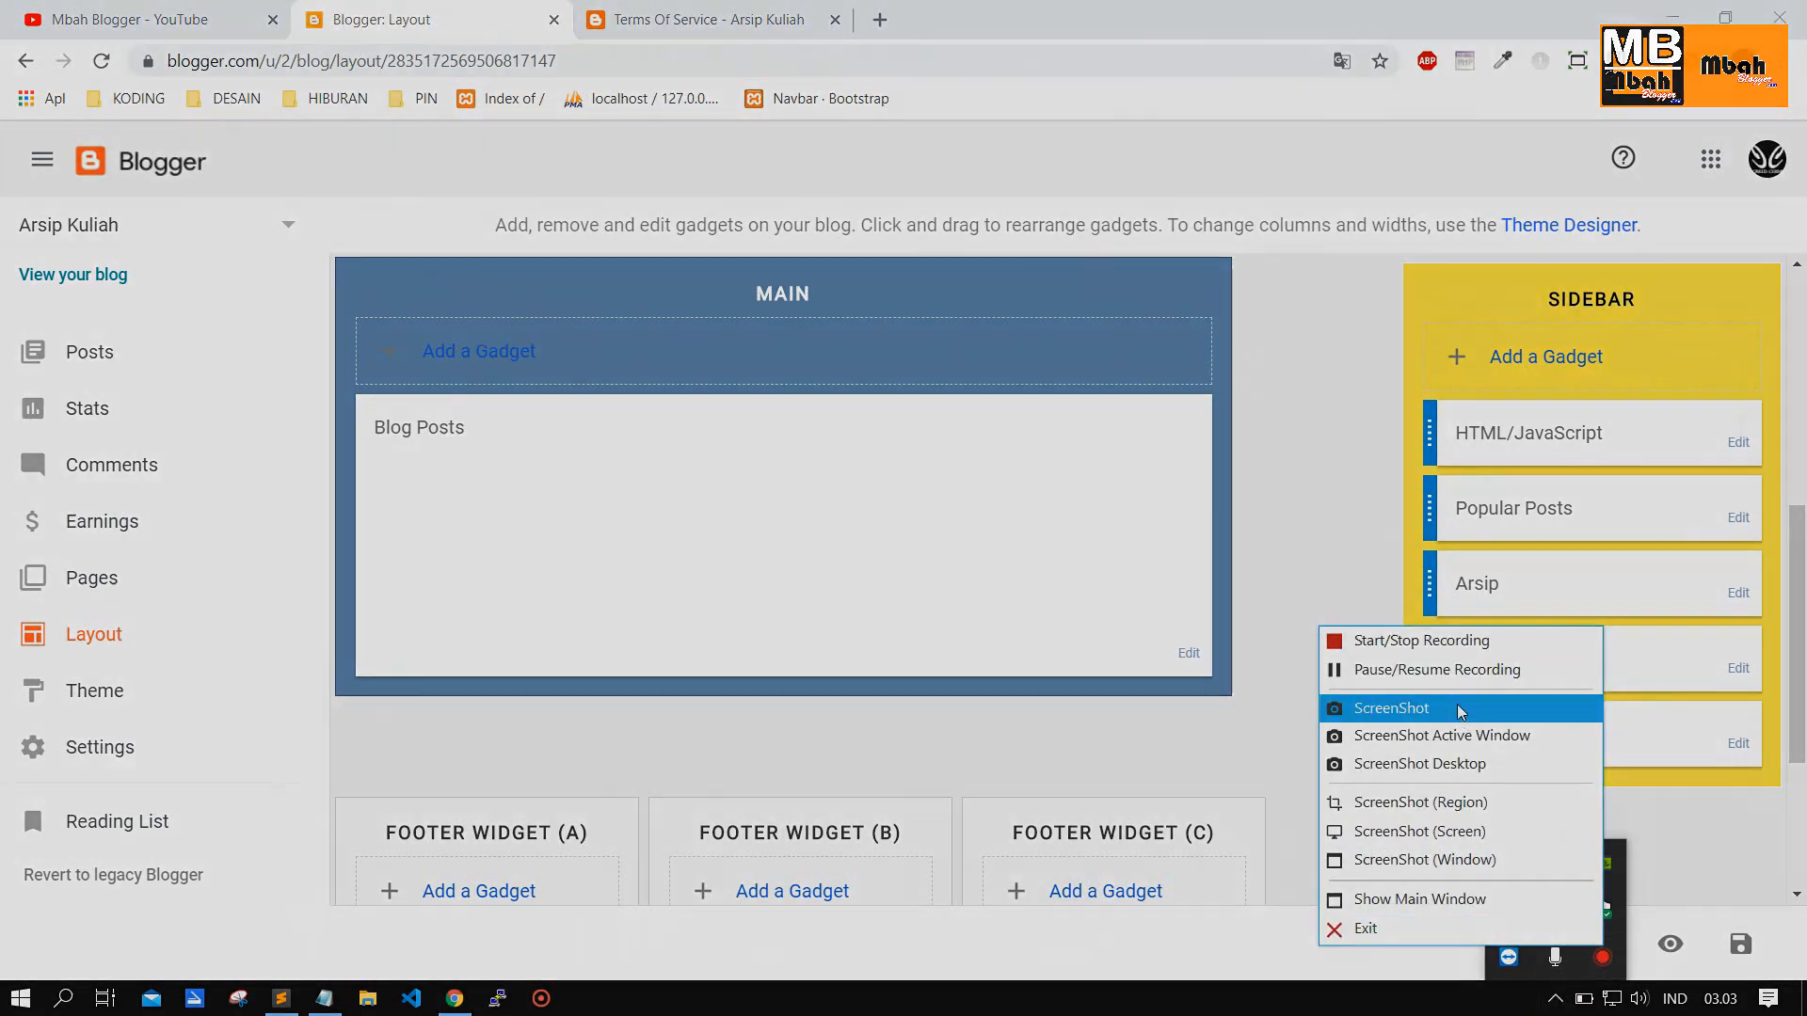